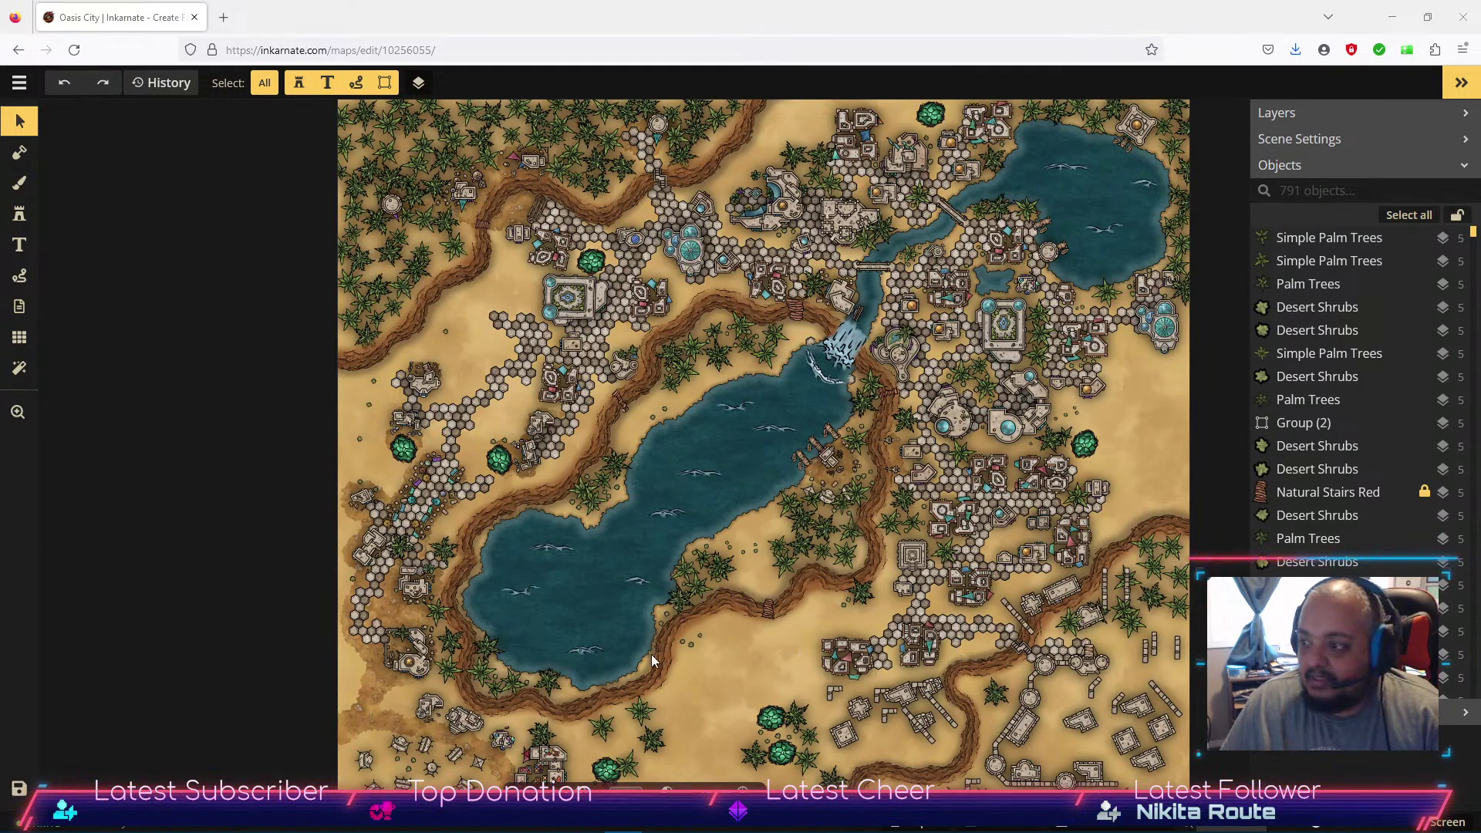
Place three round Desert Fortifications tower stamps beside the cliff southwest of the unfinished fortress.
key(space)
drag(764, 673, 601, 521)
scroll(841, 575, up, 5)
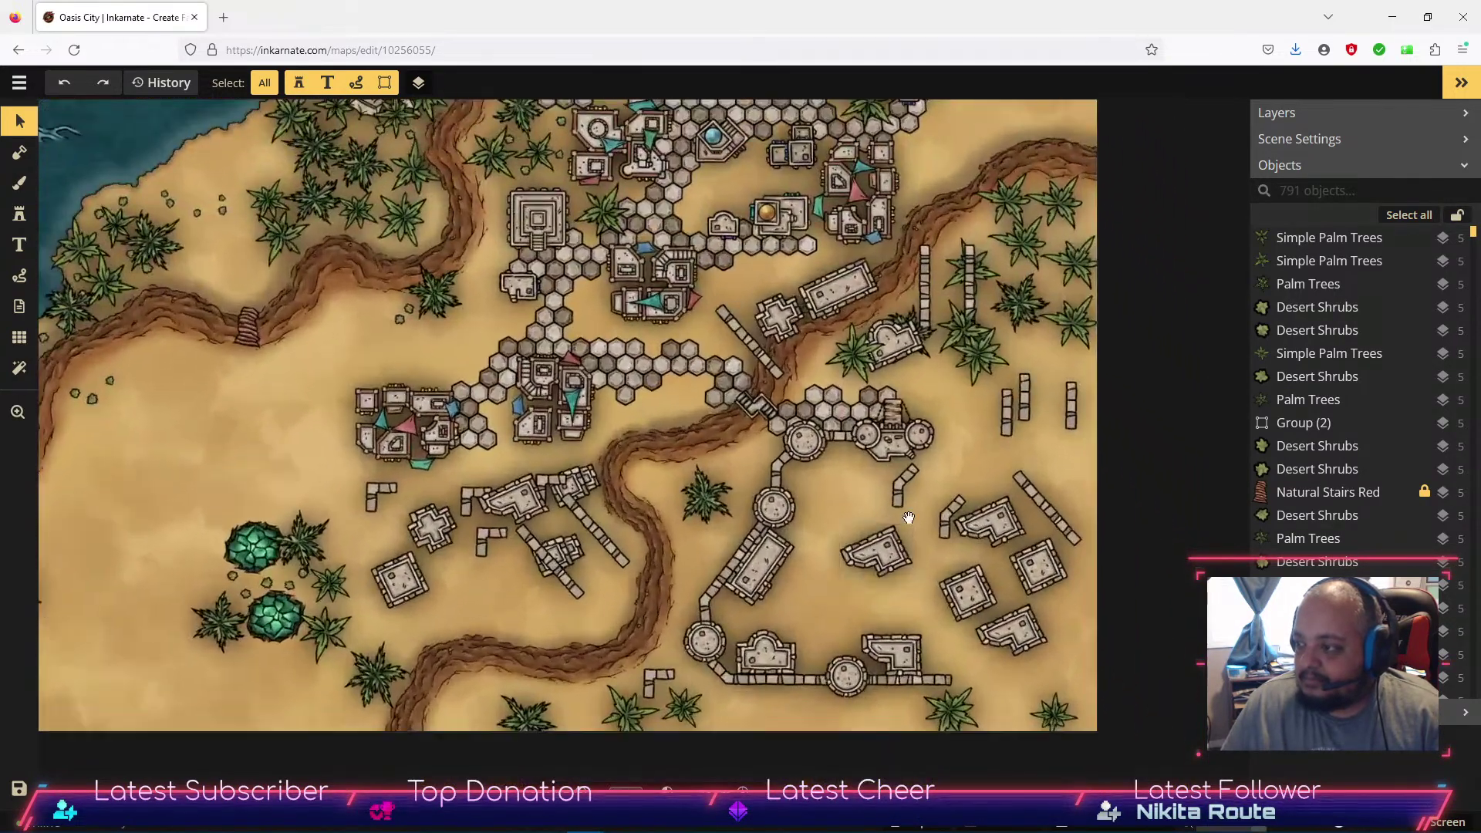
key(space)
drag(922, 585, 811, 550)
scroll(811, 551, up, 3)
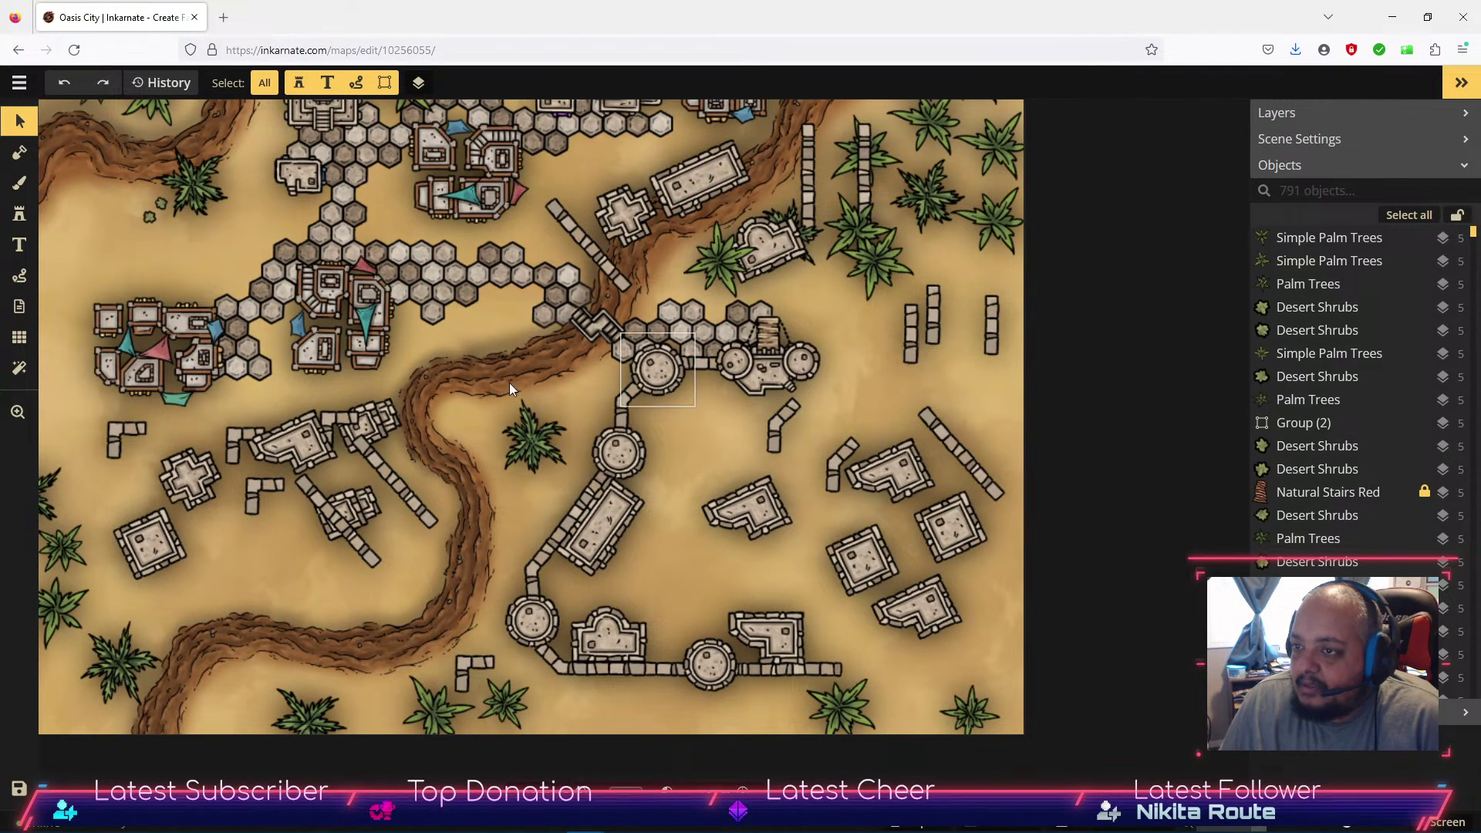
click(19, 214)
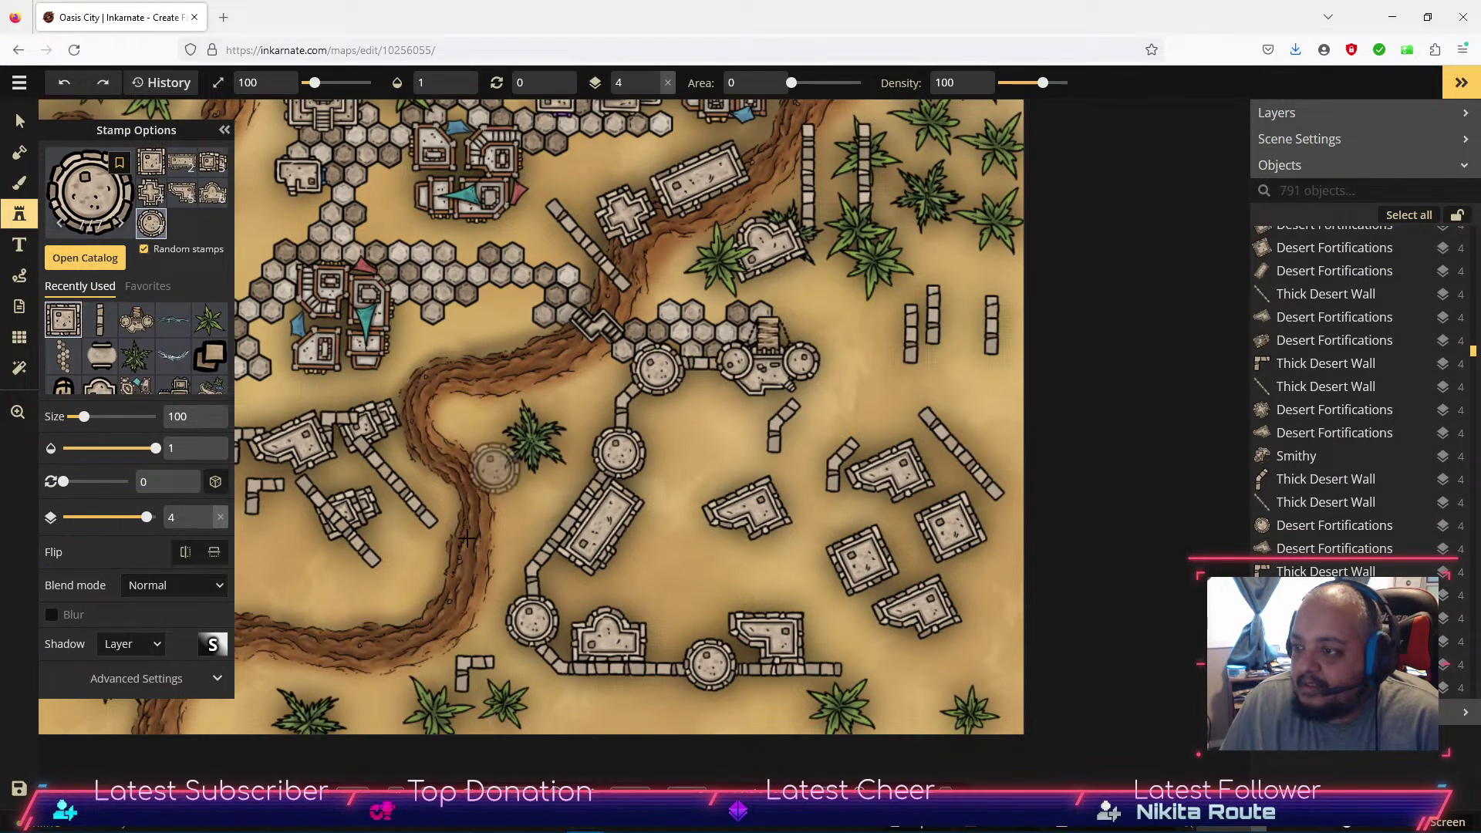
click(346, 602)
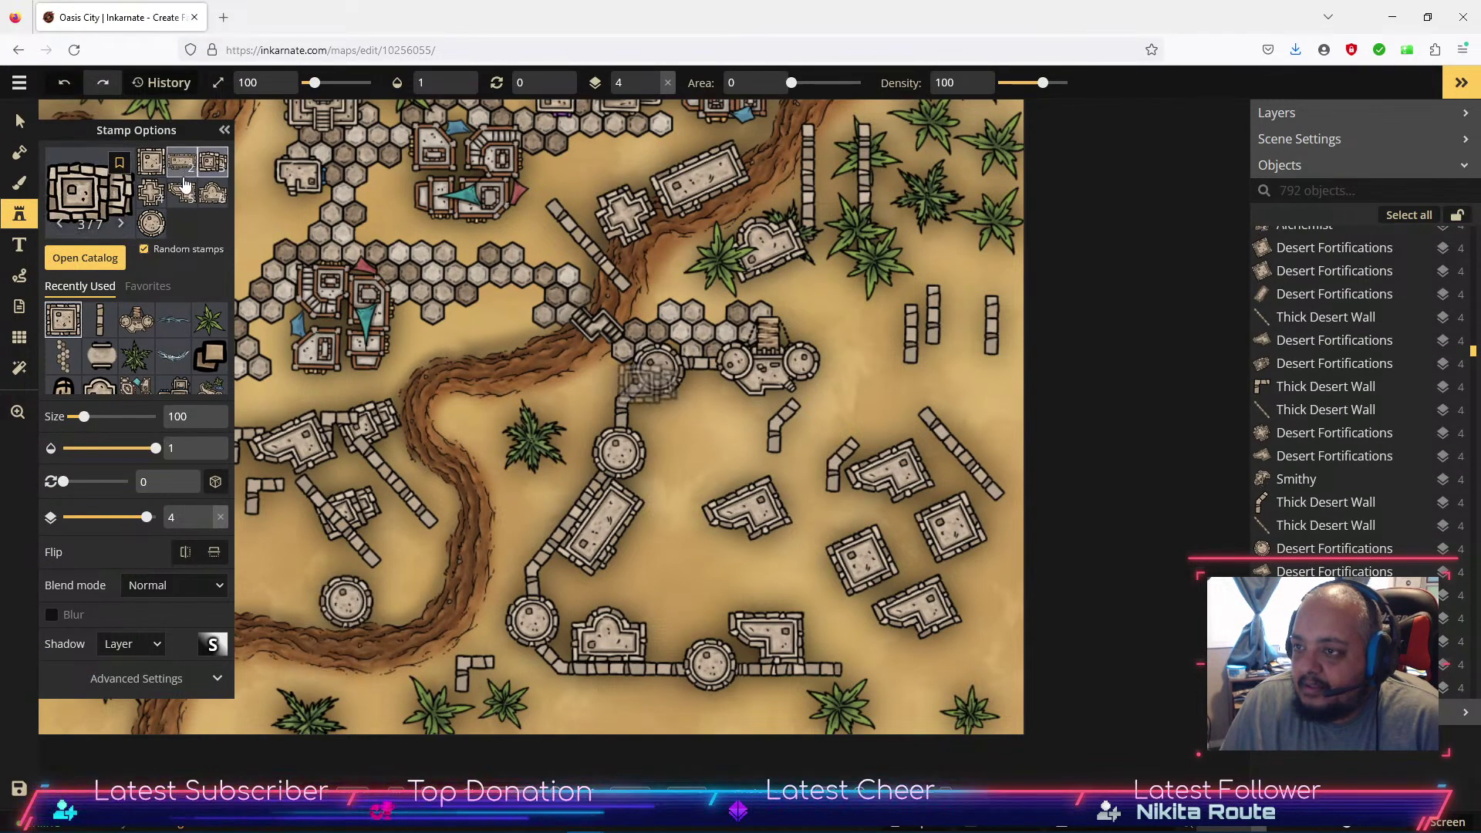
click(433, 621)
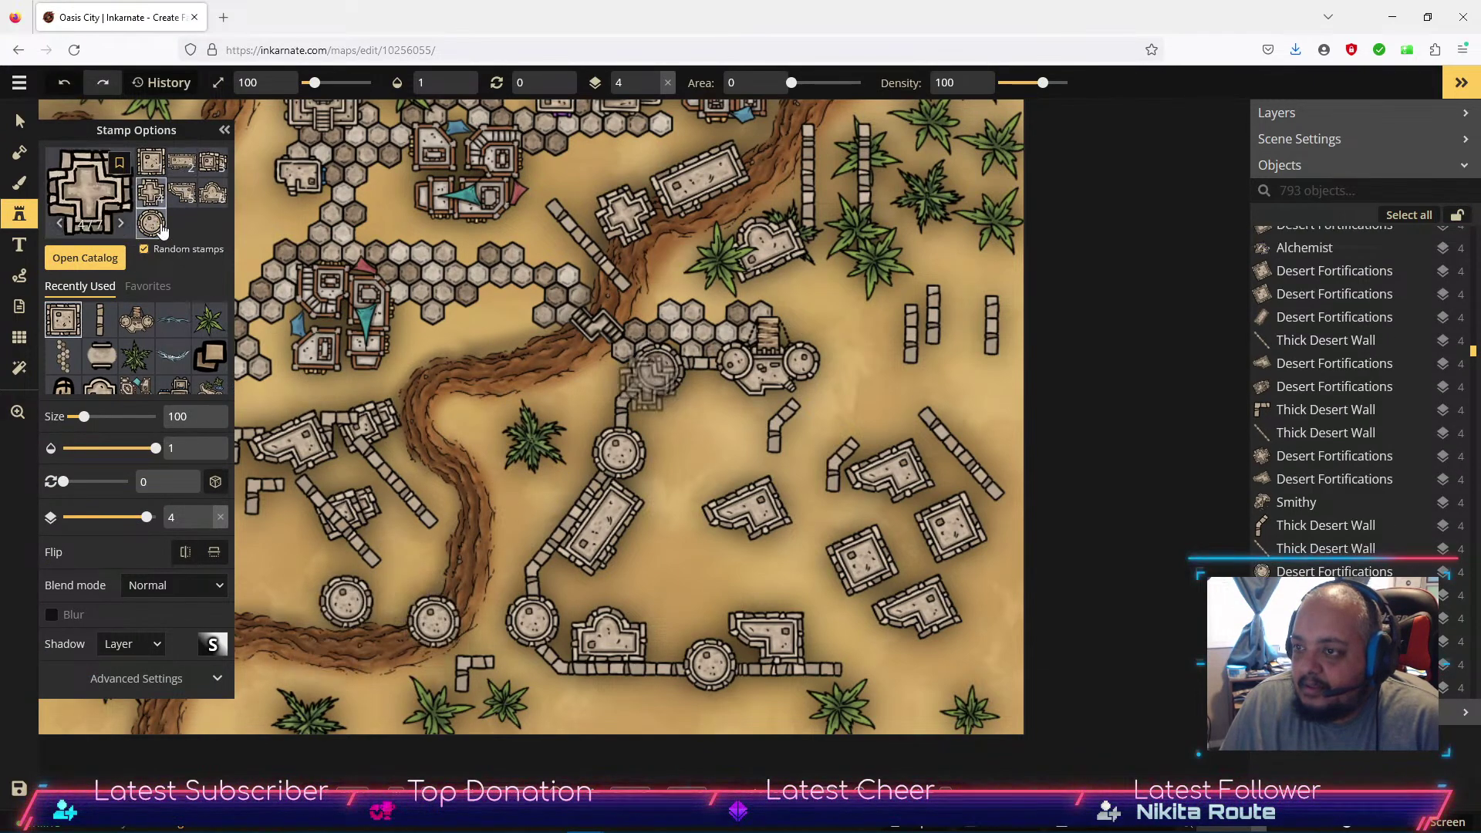
click(275, 608)
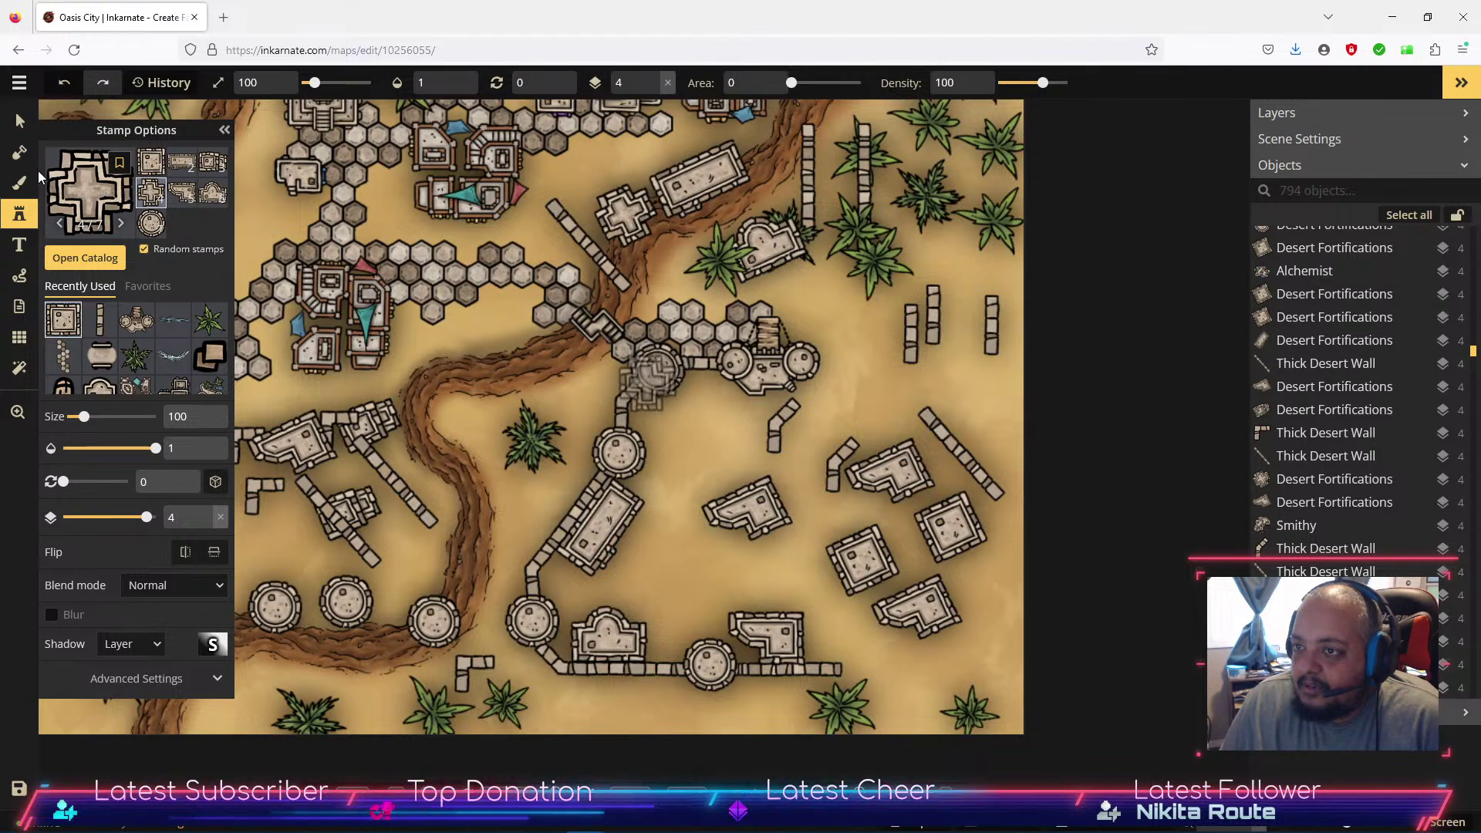
Move the three loose fortification buildings from the fortress's southeast interior to the palm trees in the northeast.
click(20, 121)
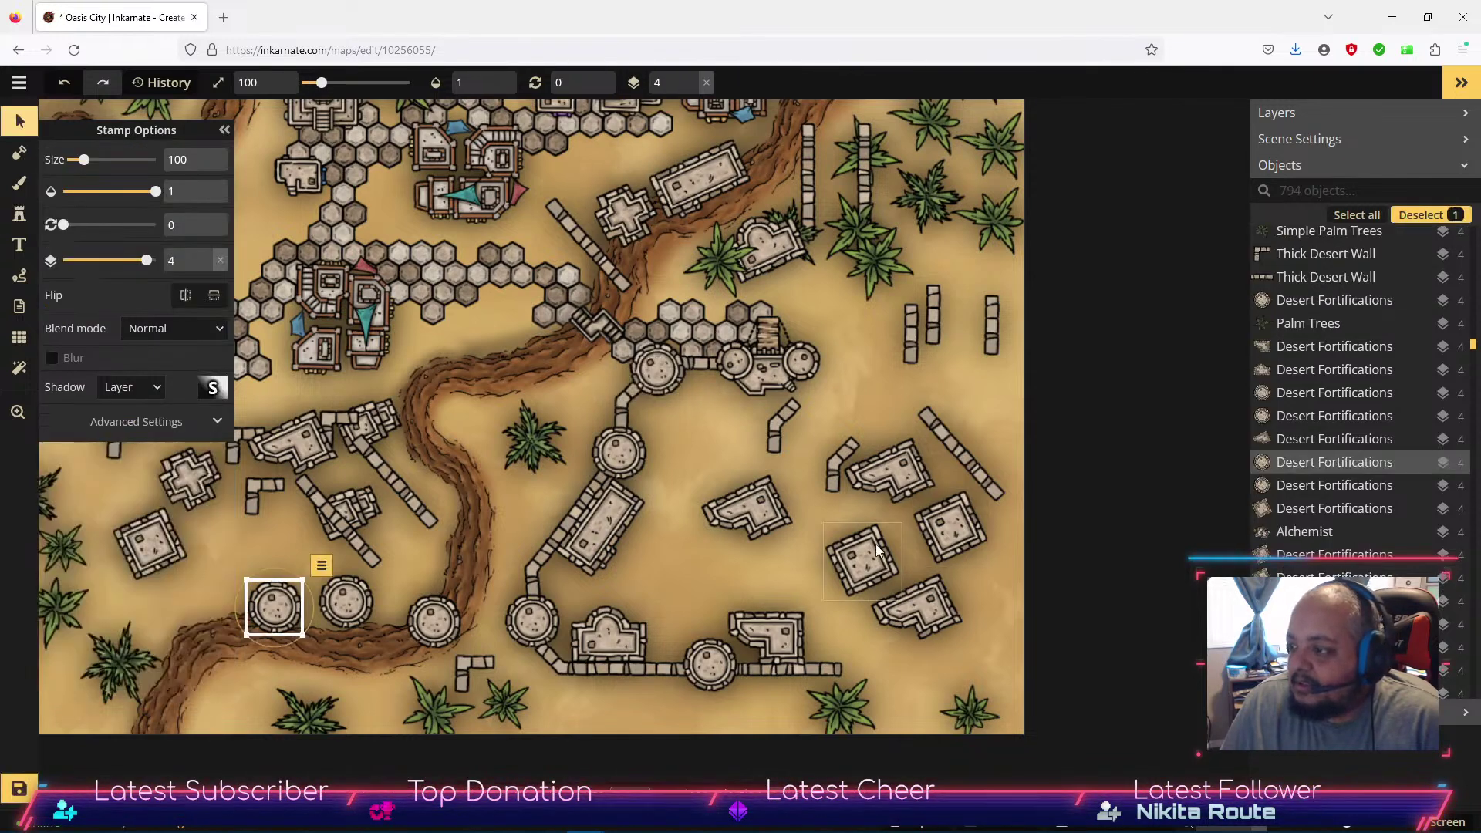
drag(864, 554, 944, 200)
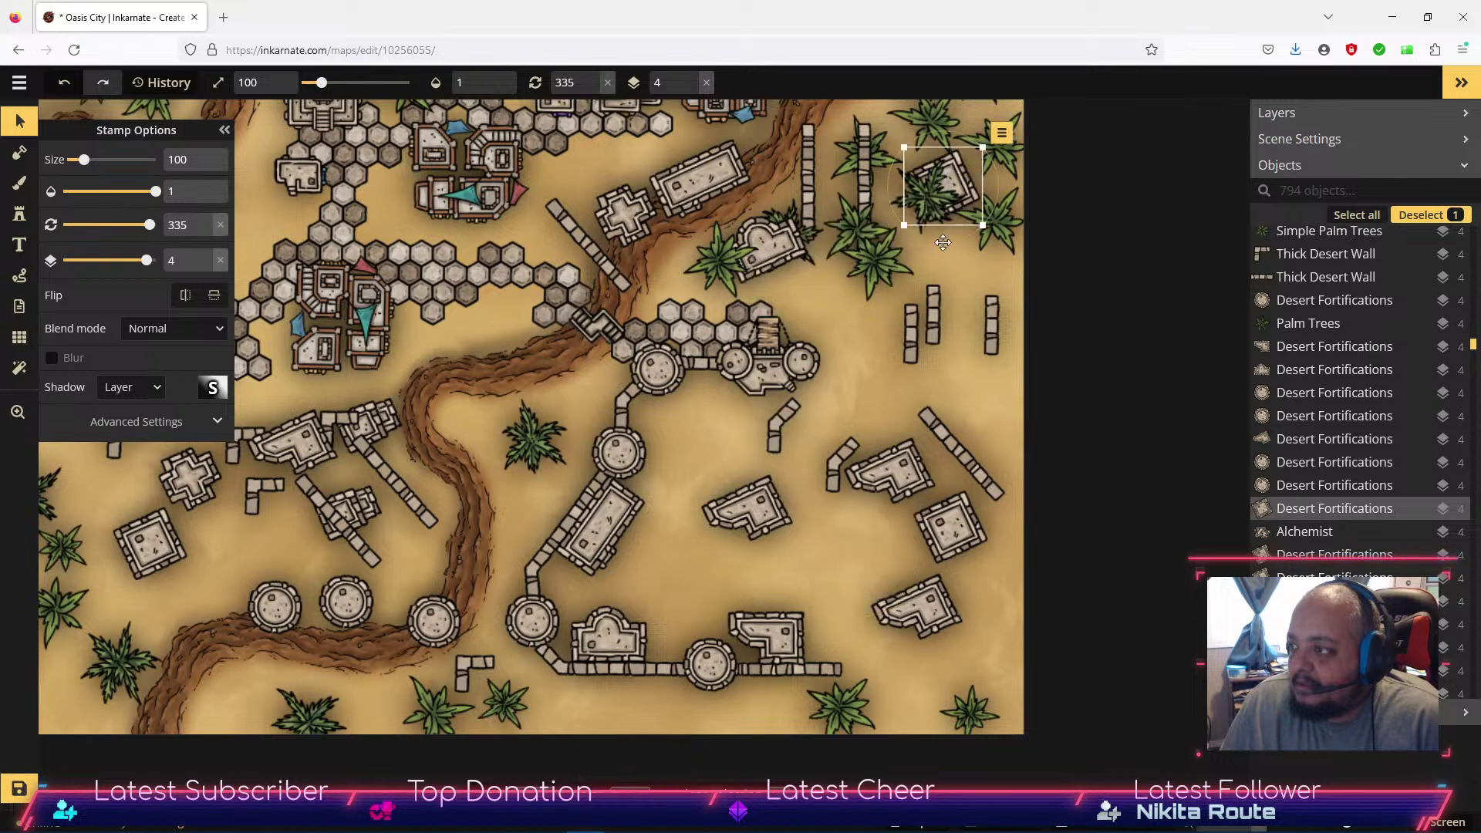
drag(941, 534, 915, 242)
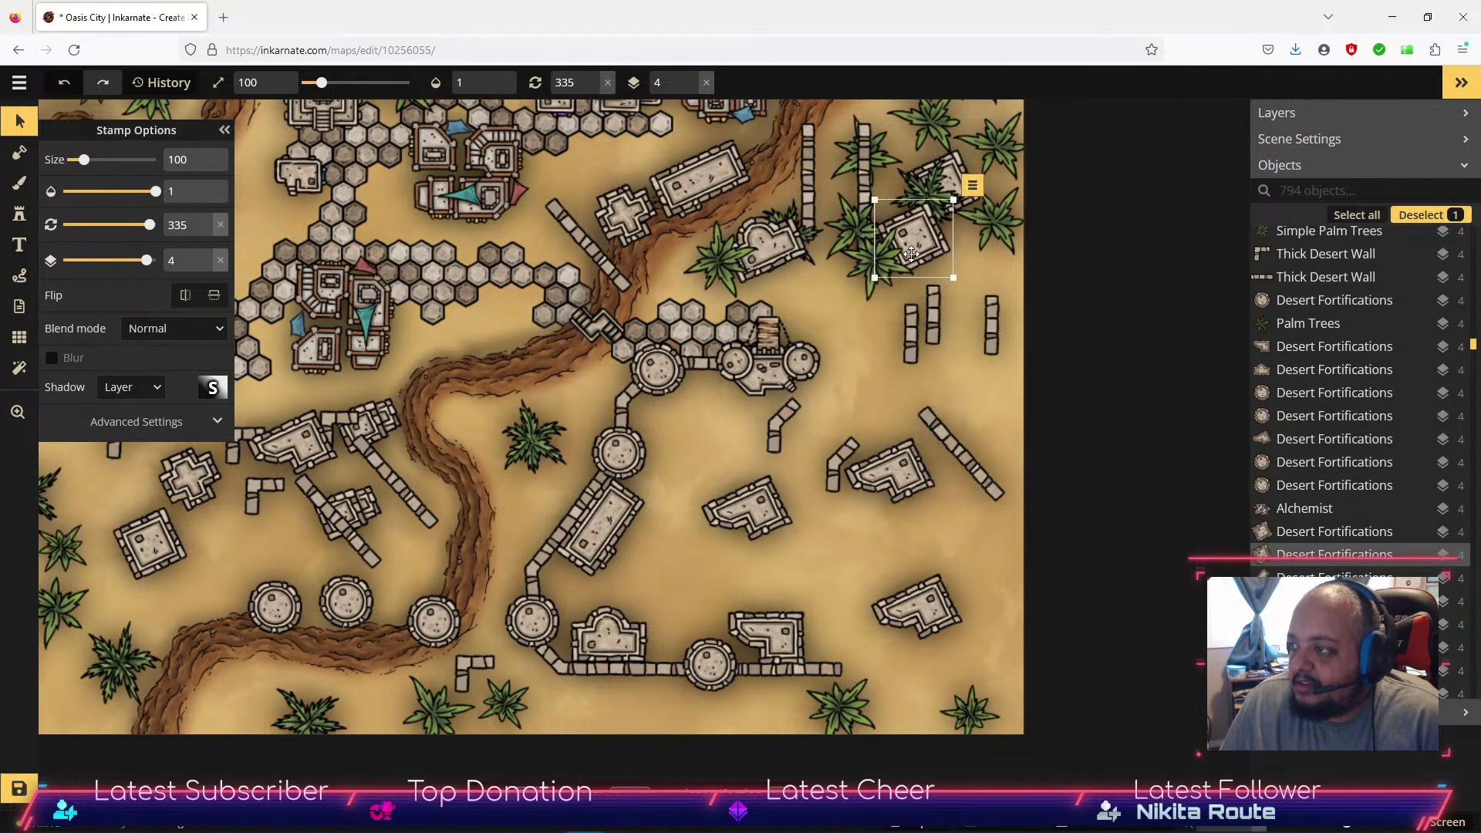
drag(919, 595, 922, 158)
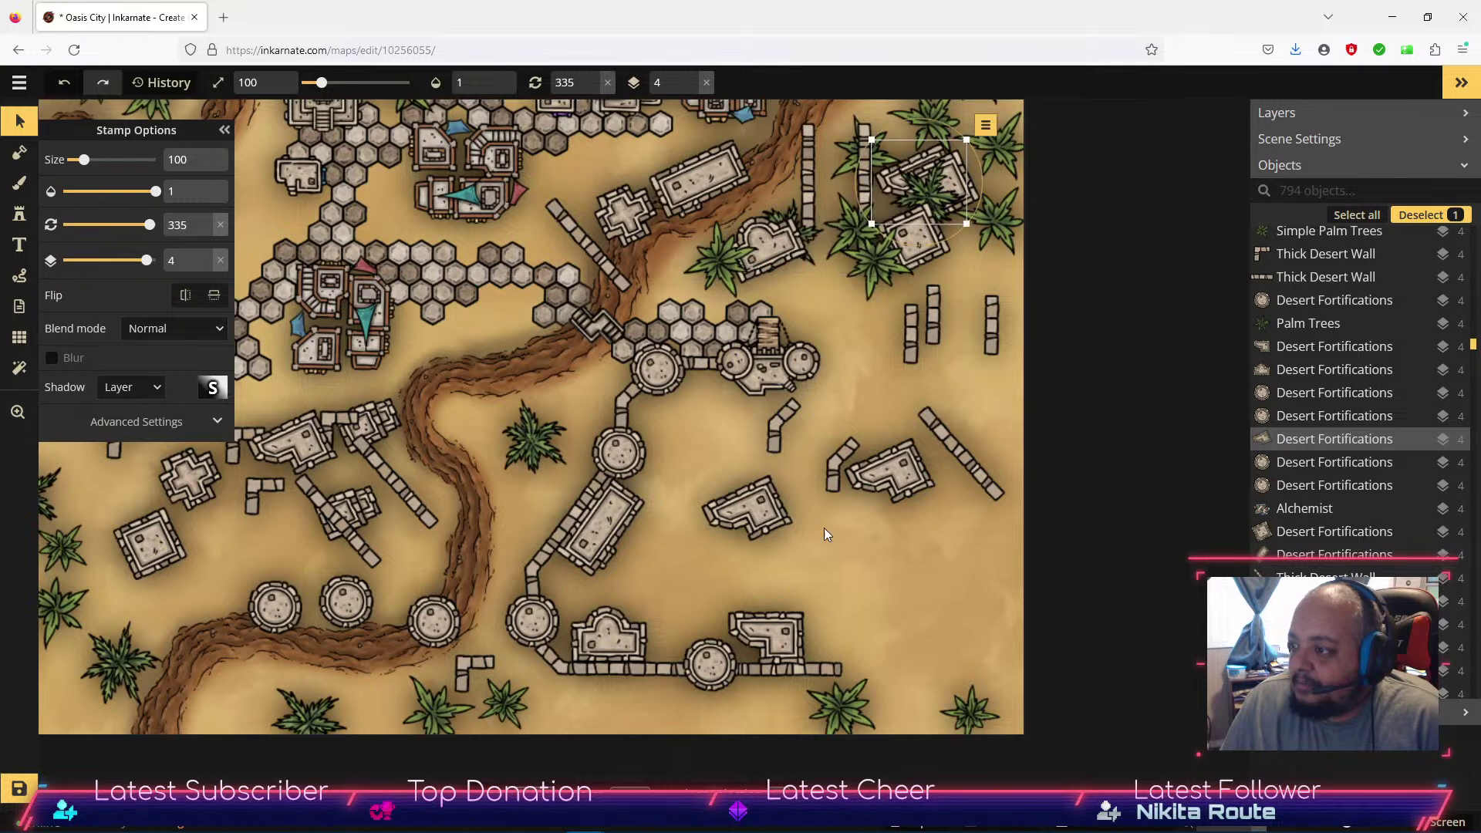
Flip the L-shaped building on the southern wall vertically and shift it slightly east along the wall.
click(767, 613)
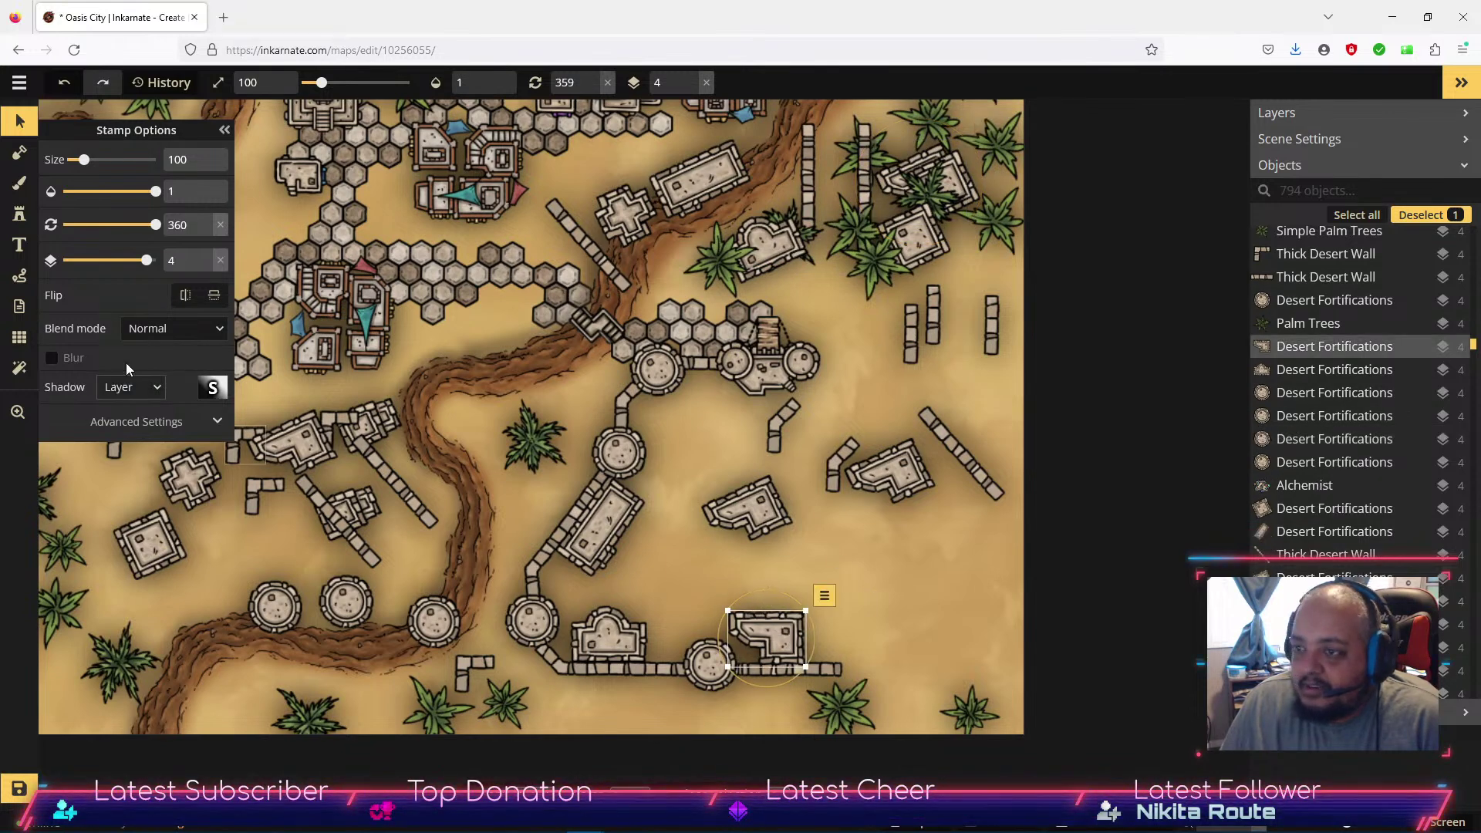
click(214, 295)
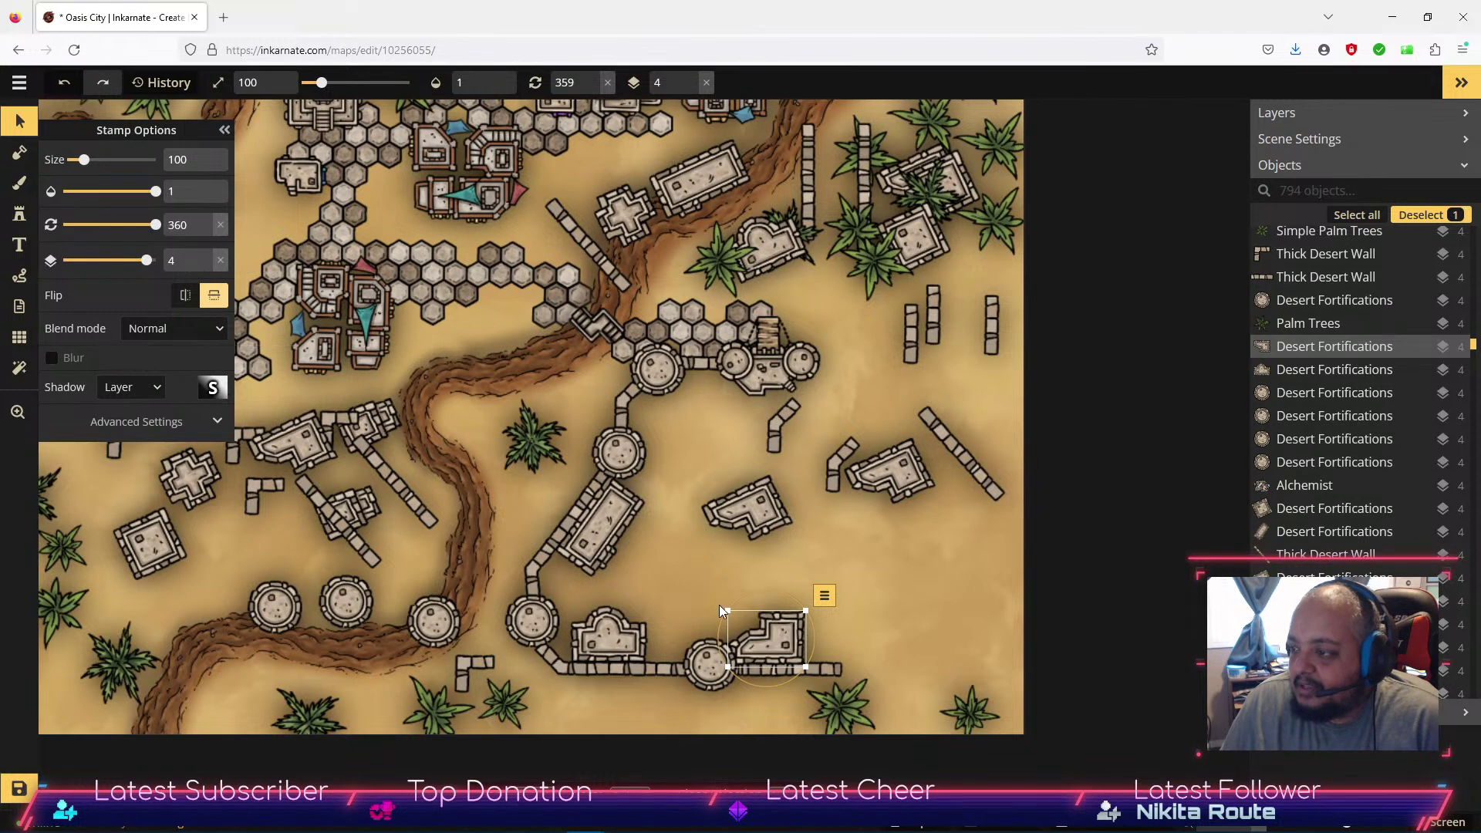
drag(775, 645, 794, 644)
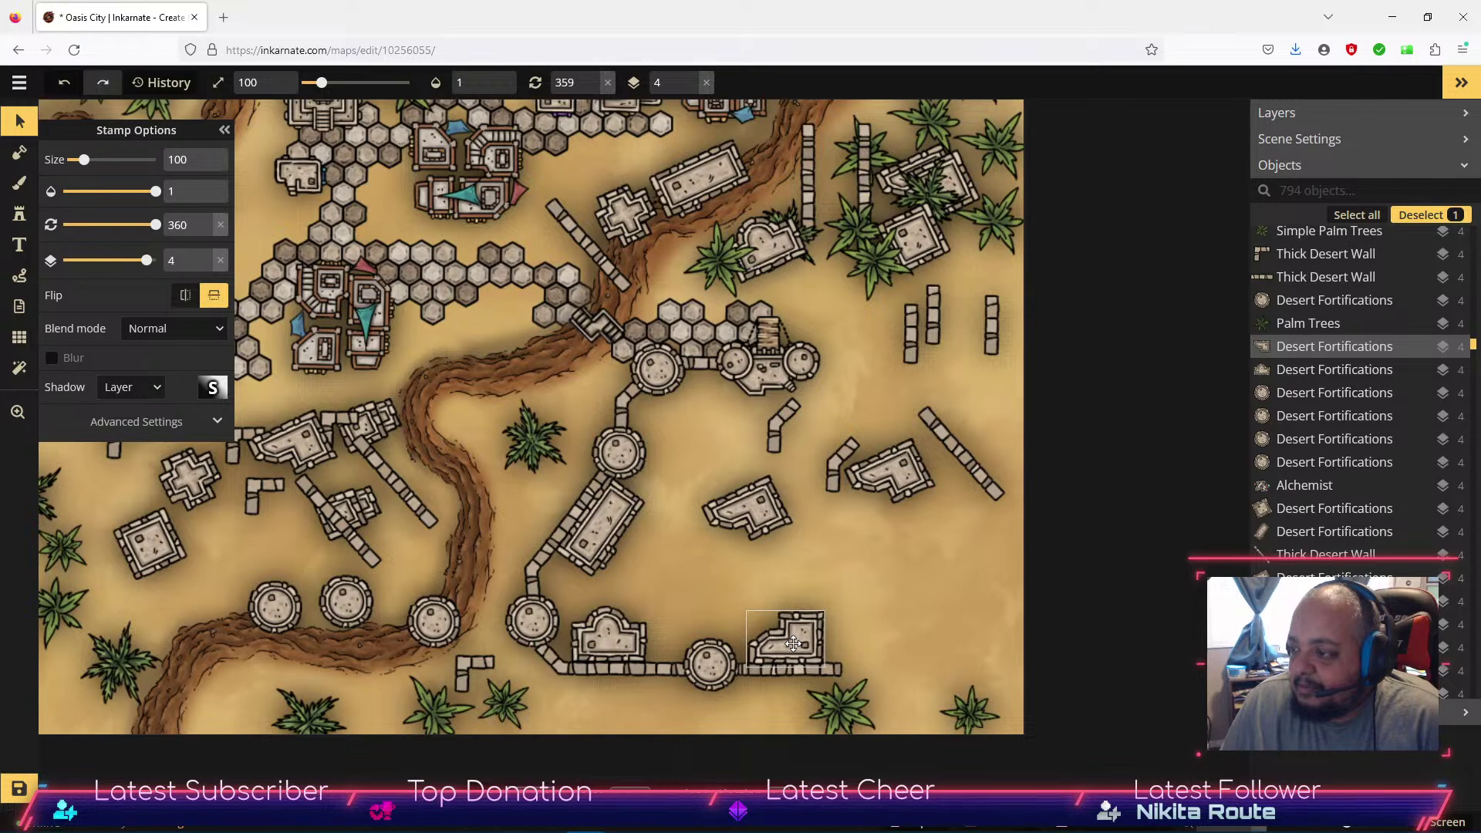
drag(793, 645, 794, 645)
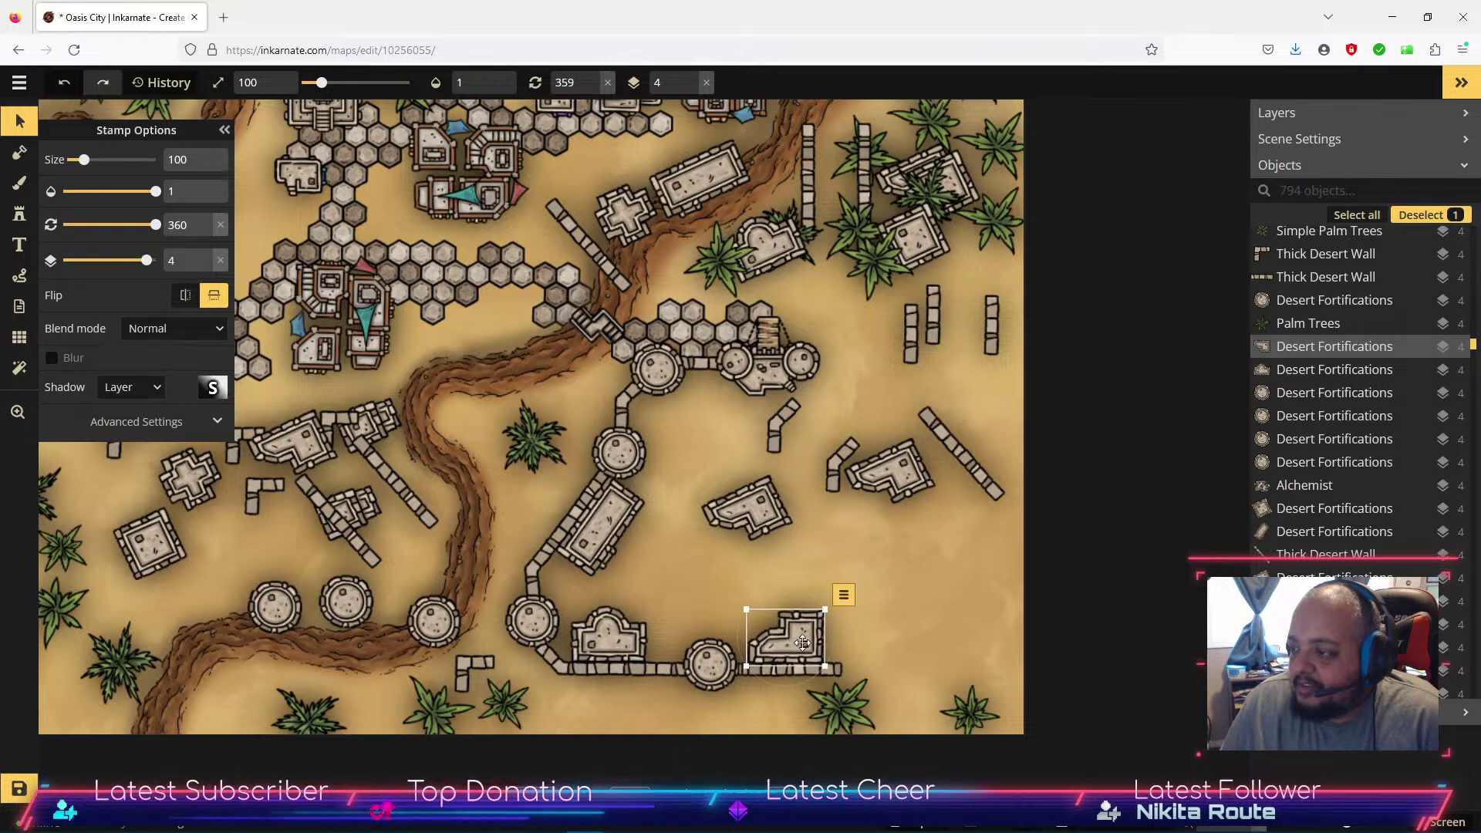
click(906, 613)
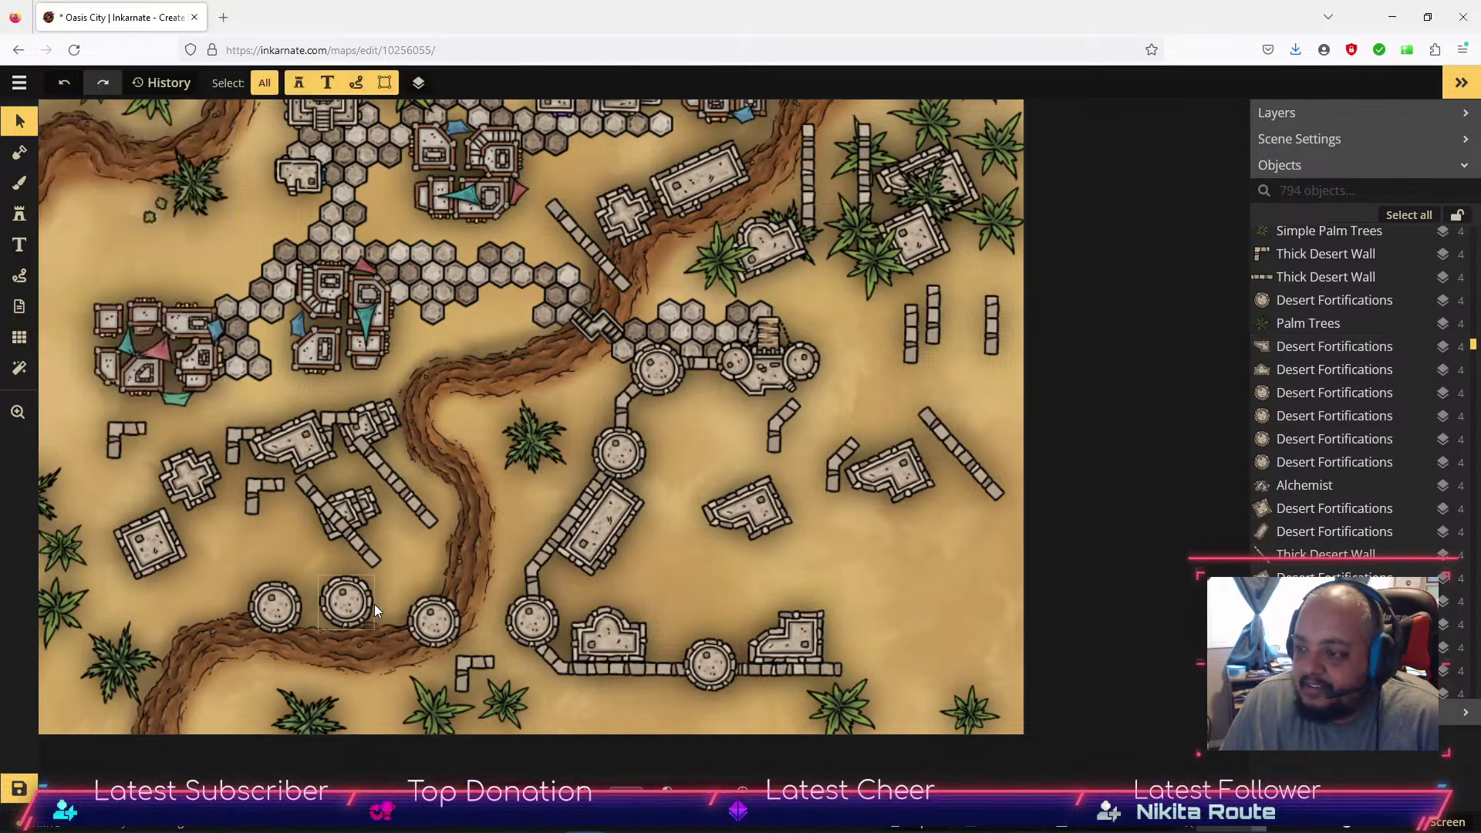
Move a round tower to the east end of the southern wall and shift the palm tree below it slightly west.
click(432, 622)
drag(432, 622, 860, 662)
click(841, 719)
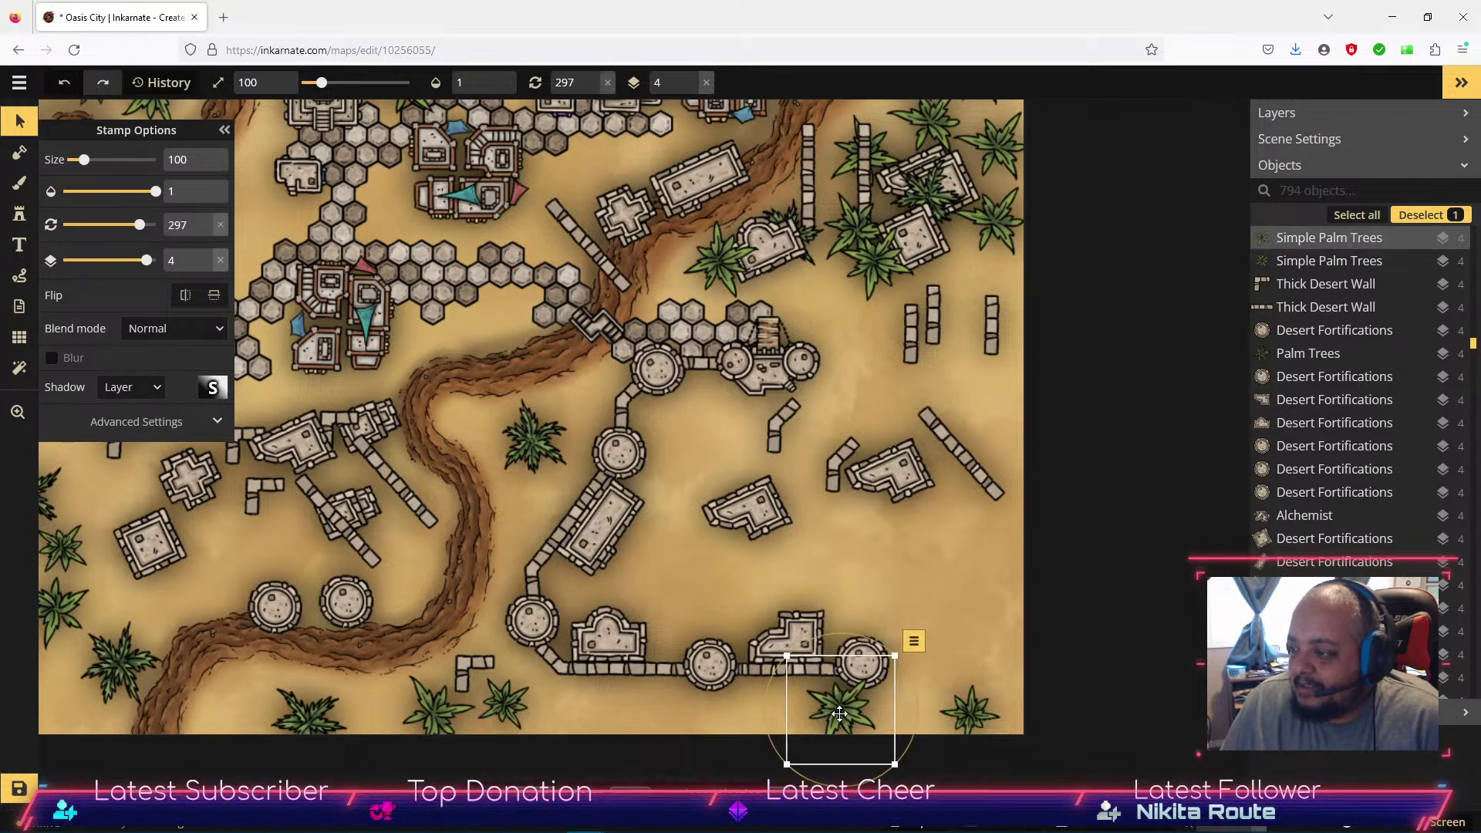
click(811, 721)
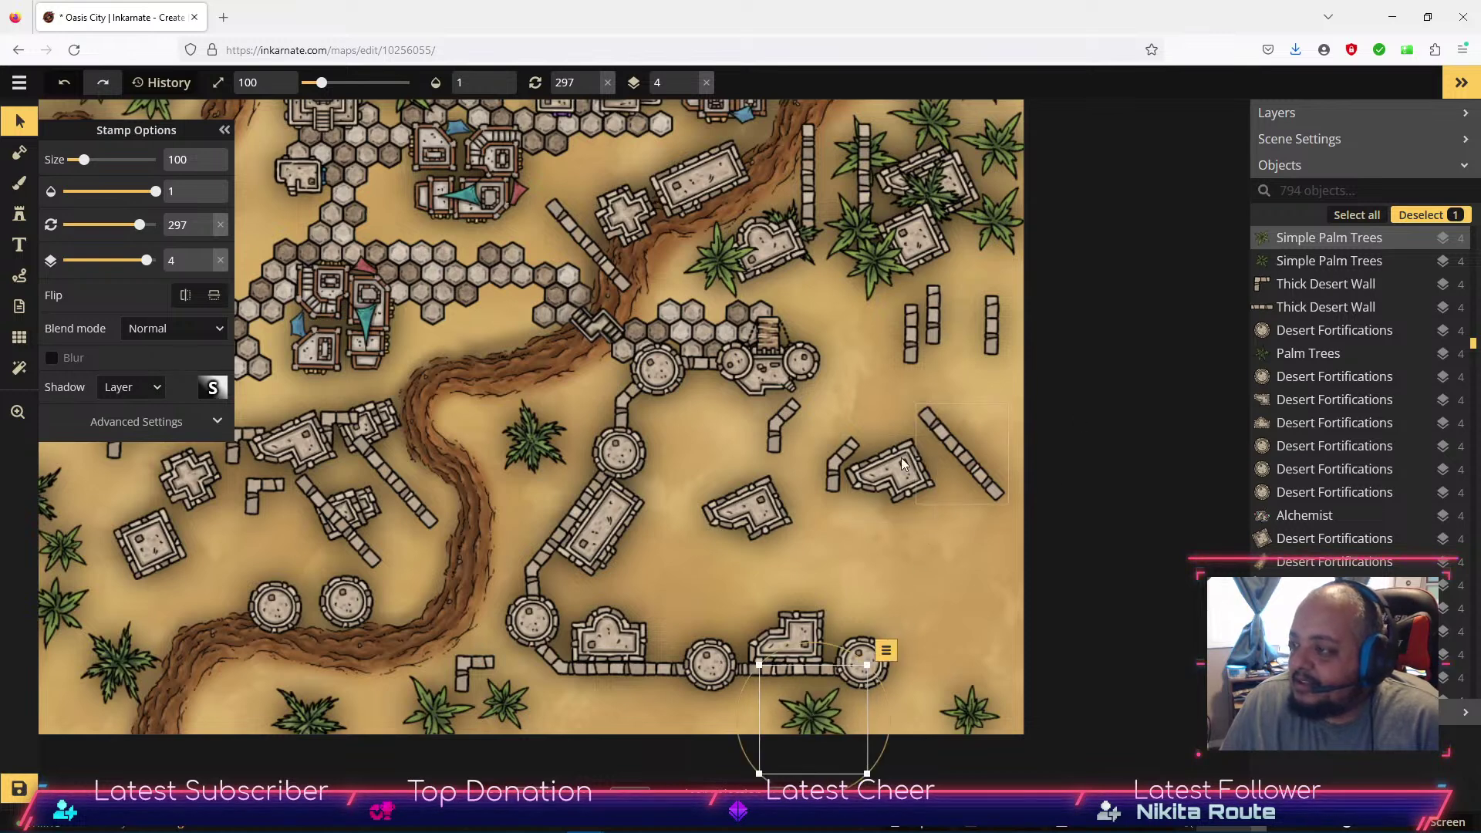
Move a long vertical wall from the northern palms to the southeast tower, rotated 45 degrees so it runs northeast from the tower.
click(842, 463)
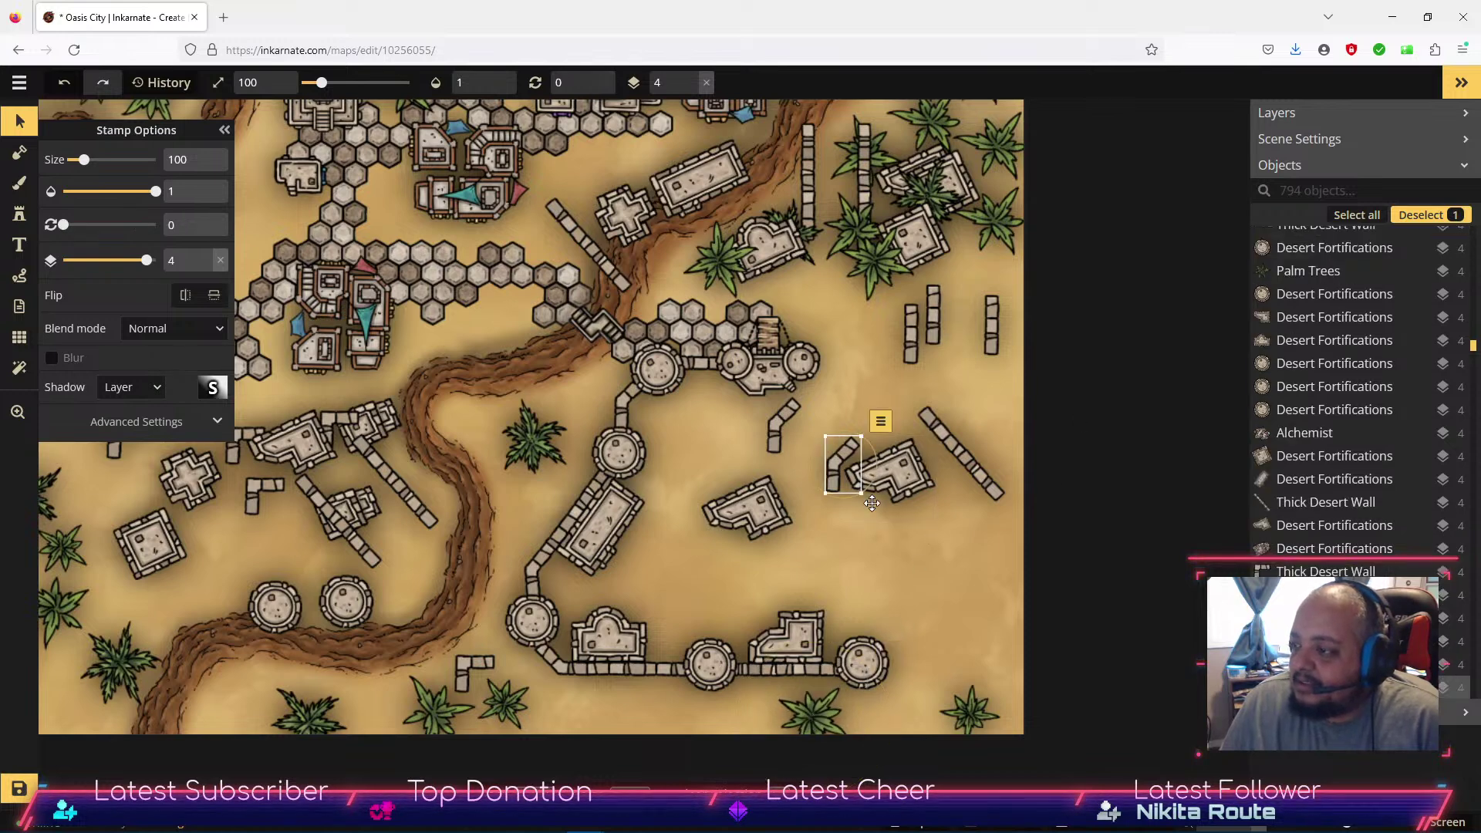
click(904, 325)
click(804, 188)
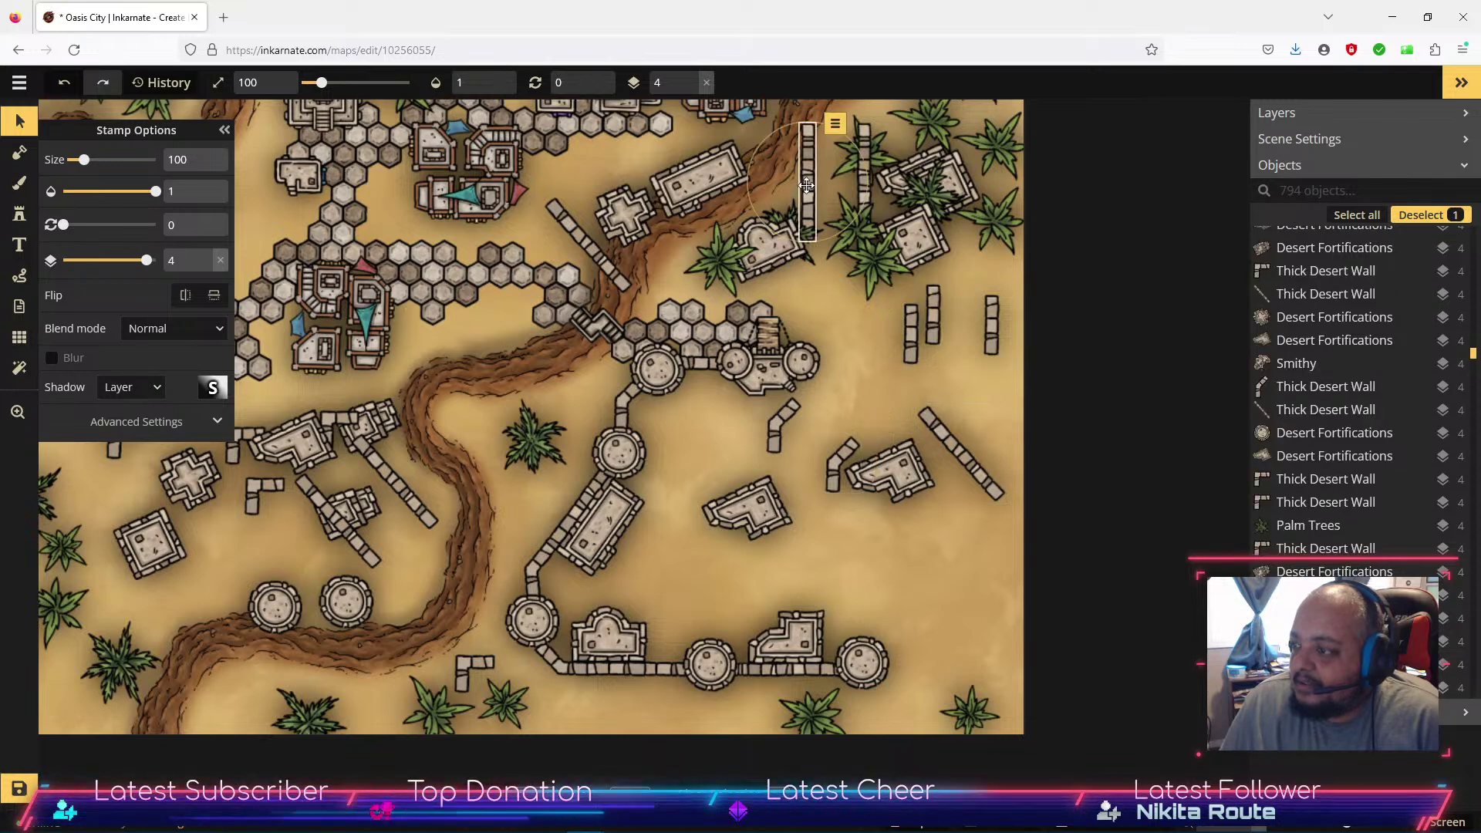
drag(818, 182, 965, 676)
drag(961, 617, 938, 615)
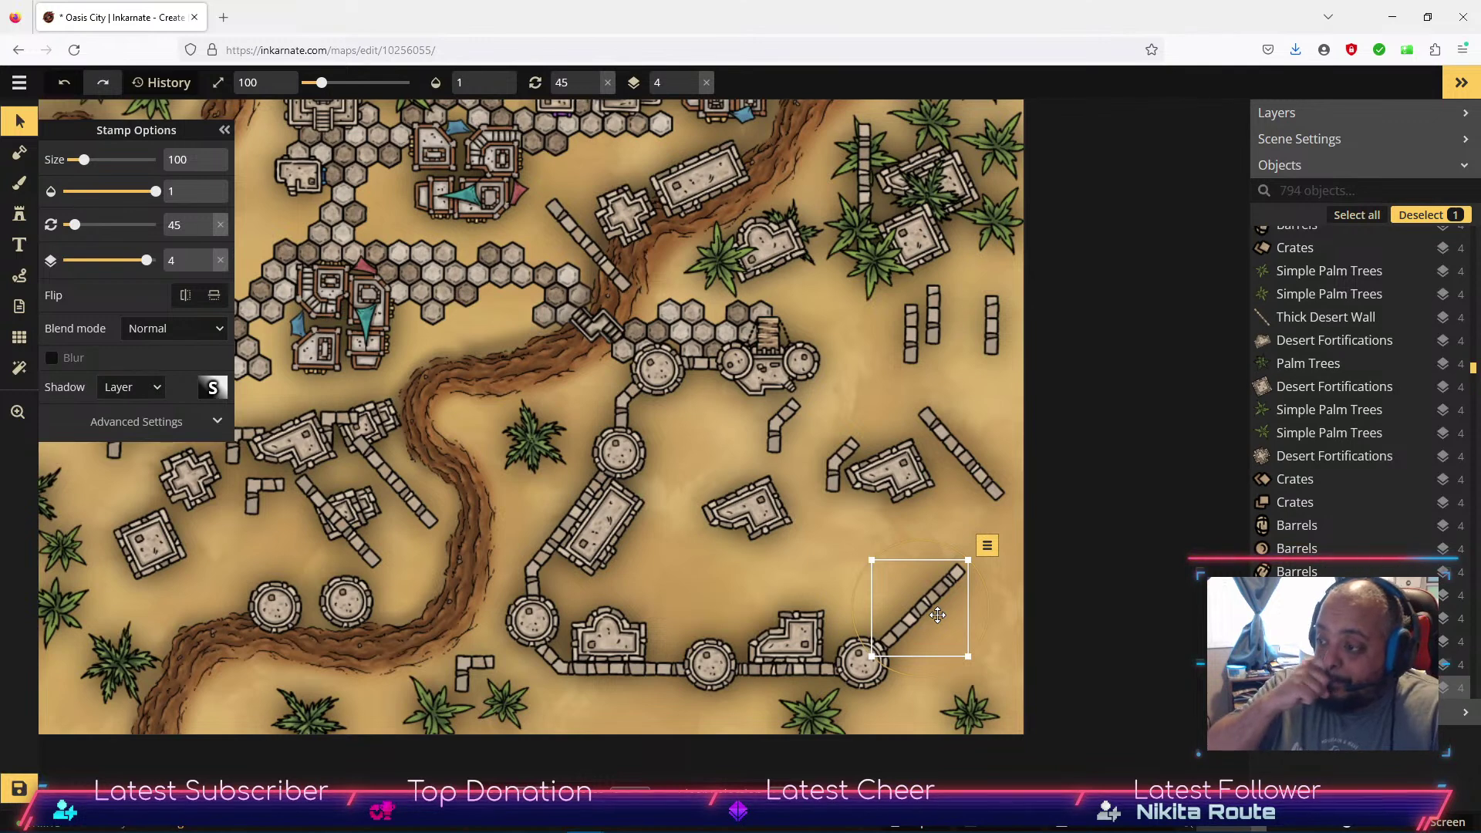
drag(914, 608, 917, 613)
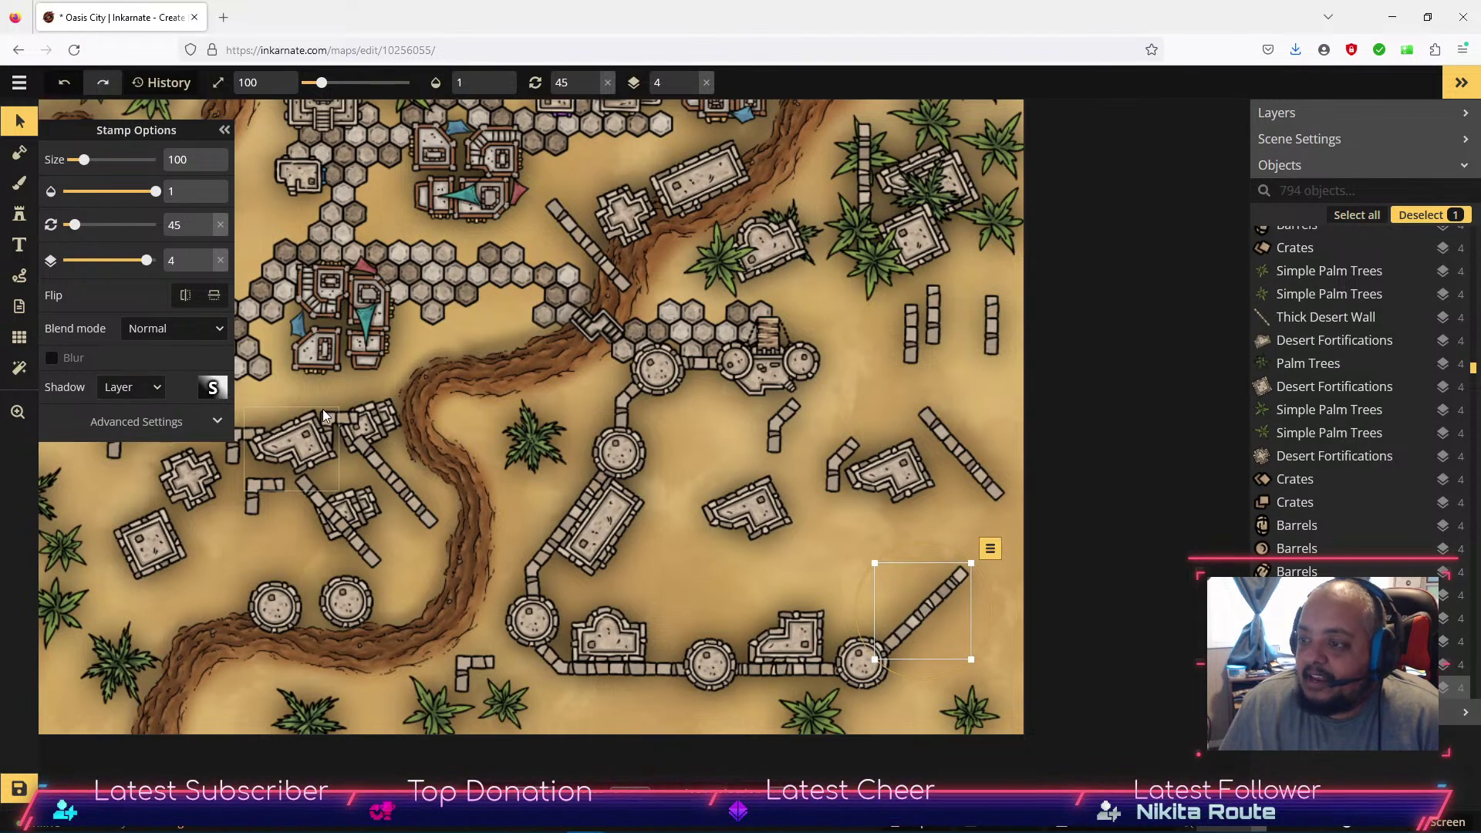
Place a spare round tower at the upper end of the 45-degree wall and set that wall to layer -1.
click(269, 612)
drag(271, 607, 974, 553)
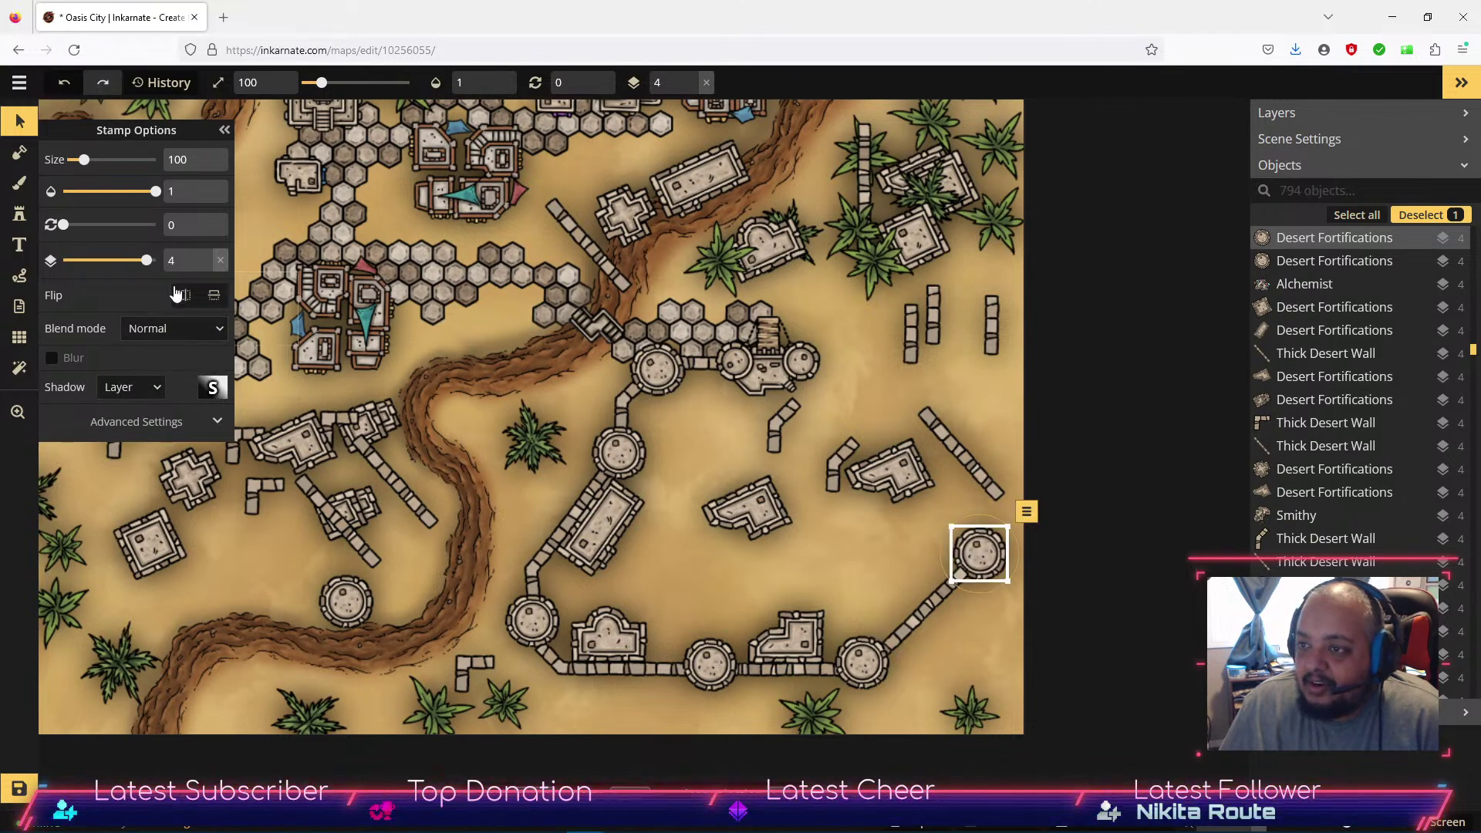
click(928, 615)
click(205, 267)
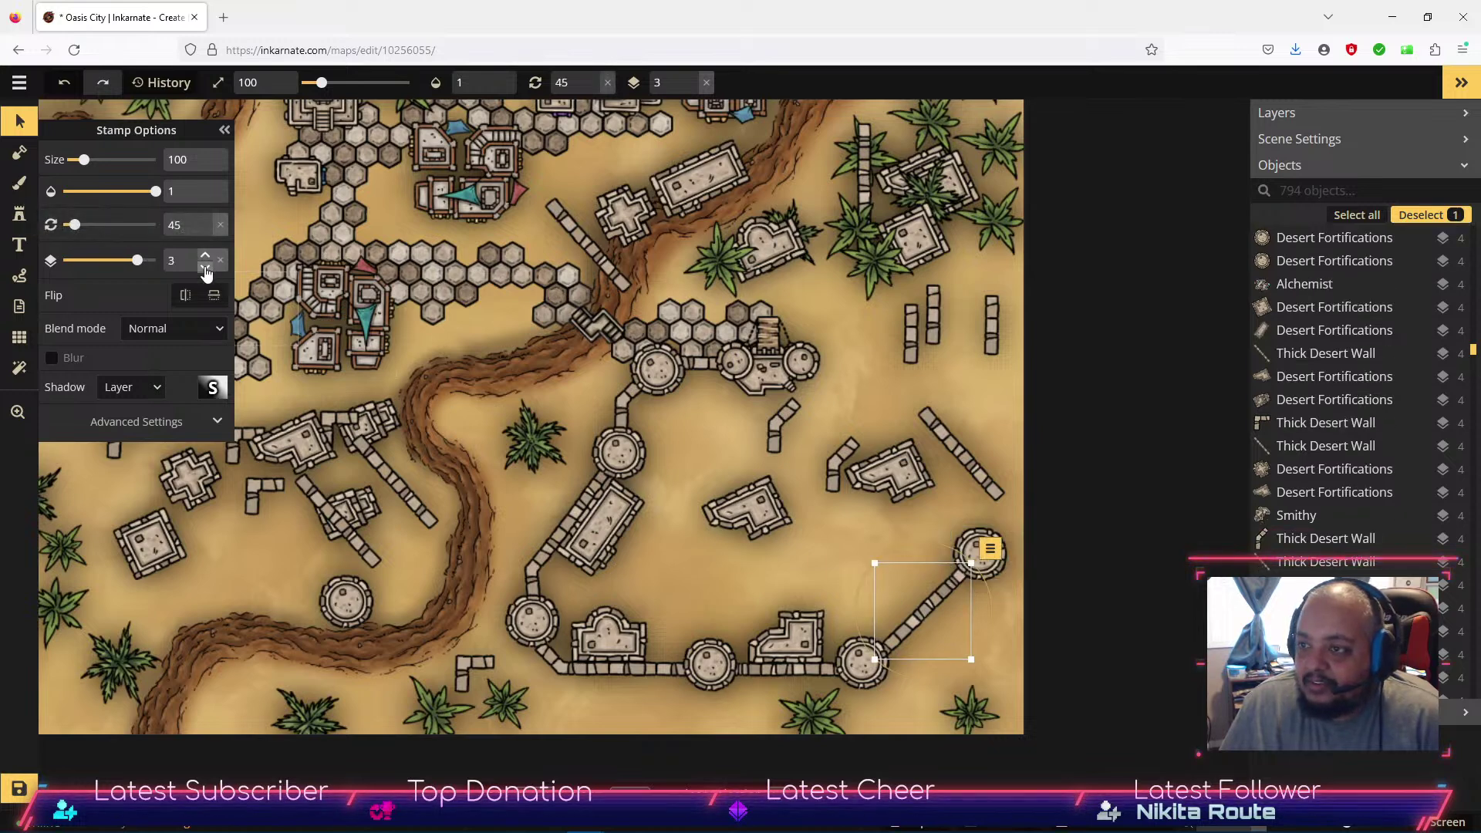
click(206, 268)
click(205, 268)
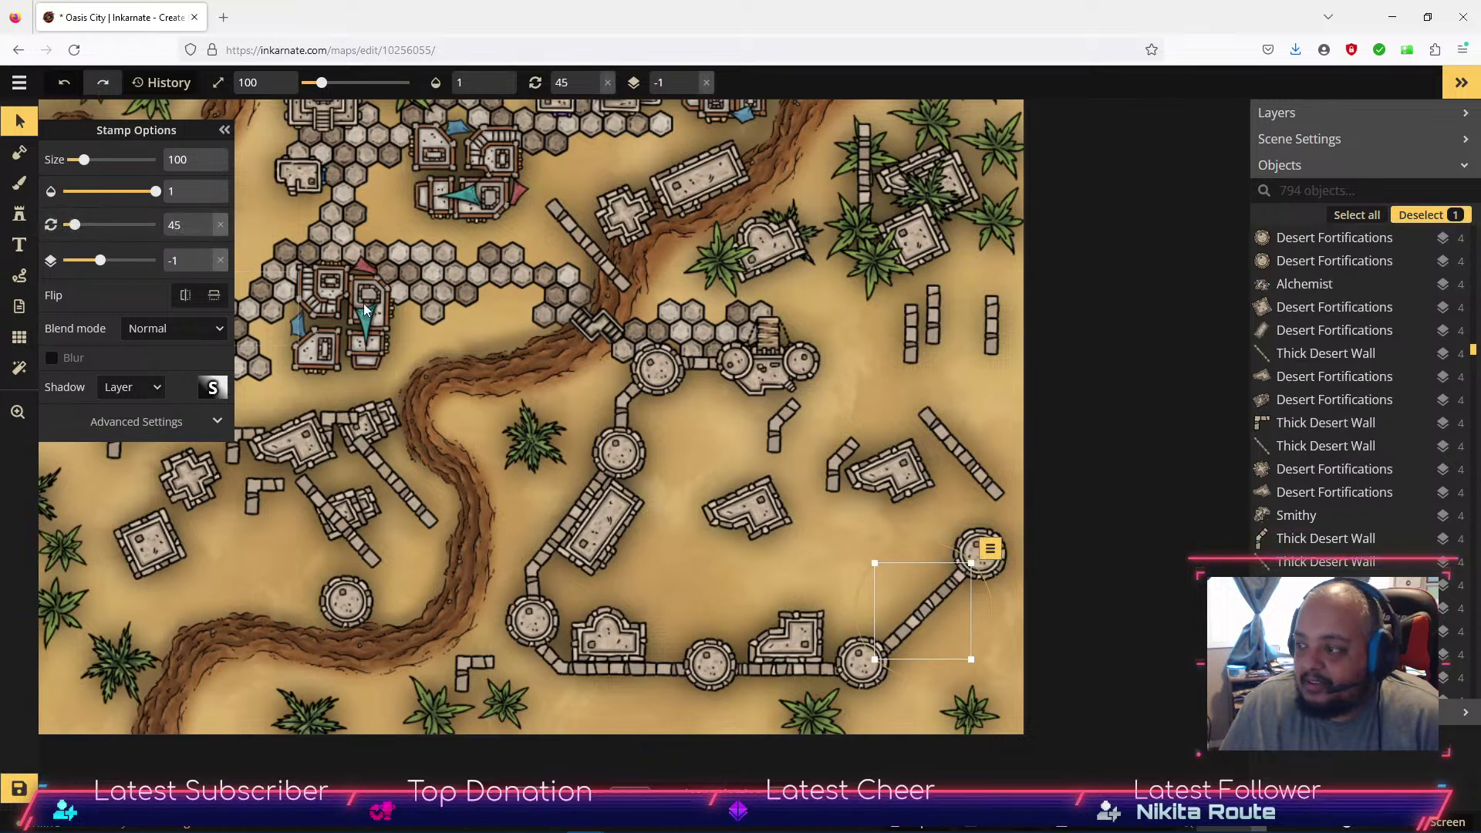
click(976, 538)
drag(971, 546, 971, 543)
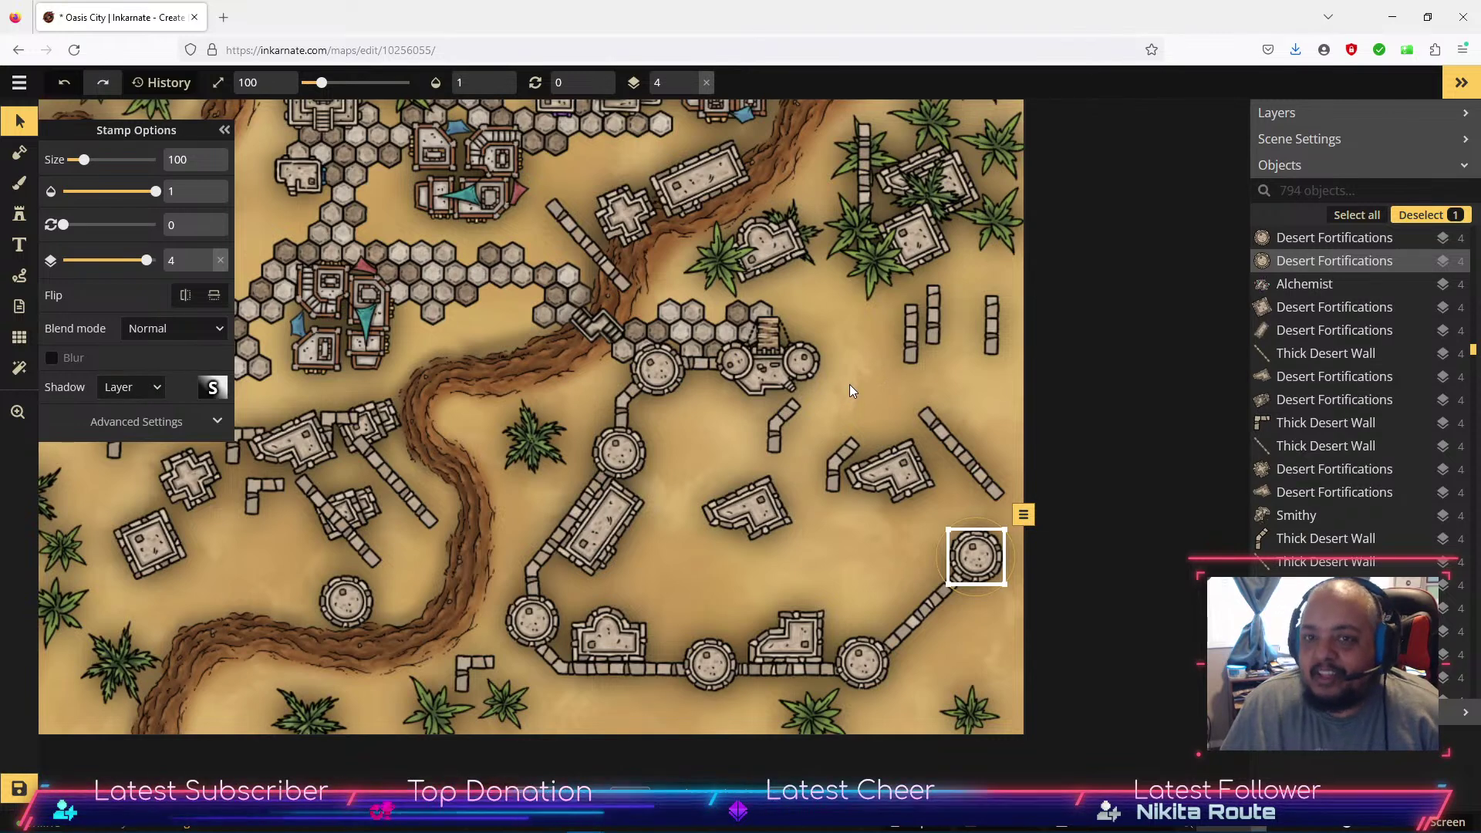
Move the westernmost small corner wall down between the square building and the spare round tower.
key(space)
drag(858, 344, 865, 373)
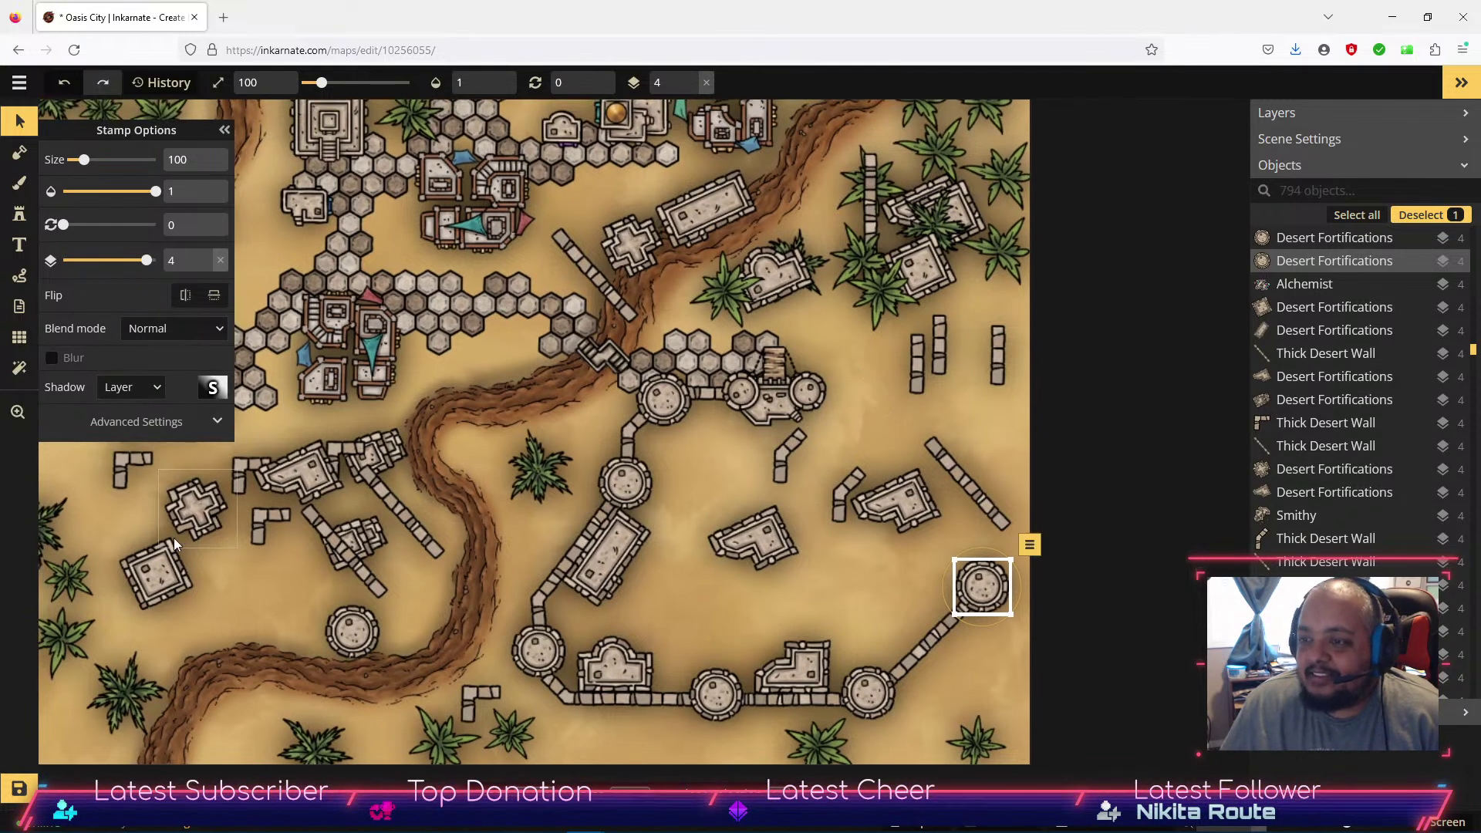
drag(124, 472, 237, 587)
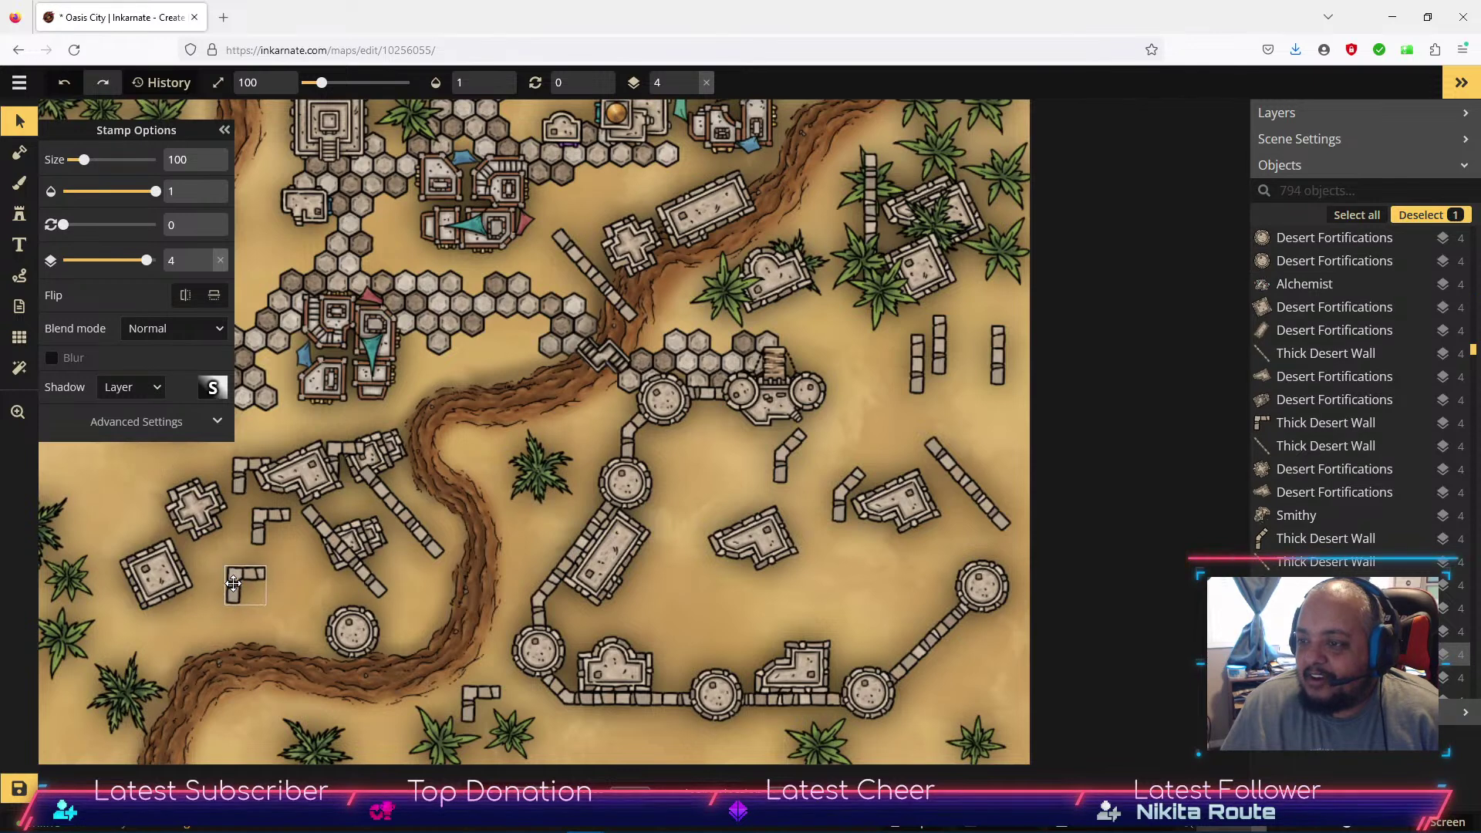
Rotate the eastern diagonal wall to 180 degrees, join it to the north of the east tower, and set it to layer -1.
click(989, 508)
drag(959, 419, 1008, 426)
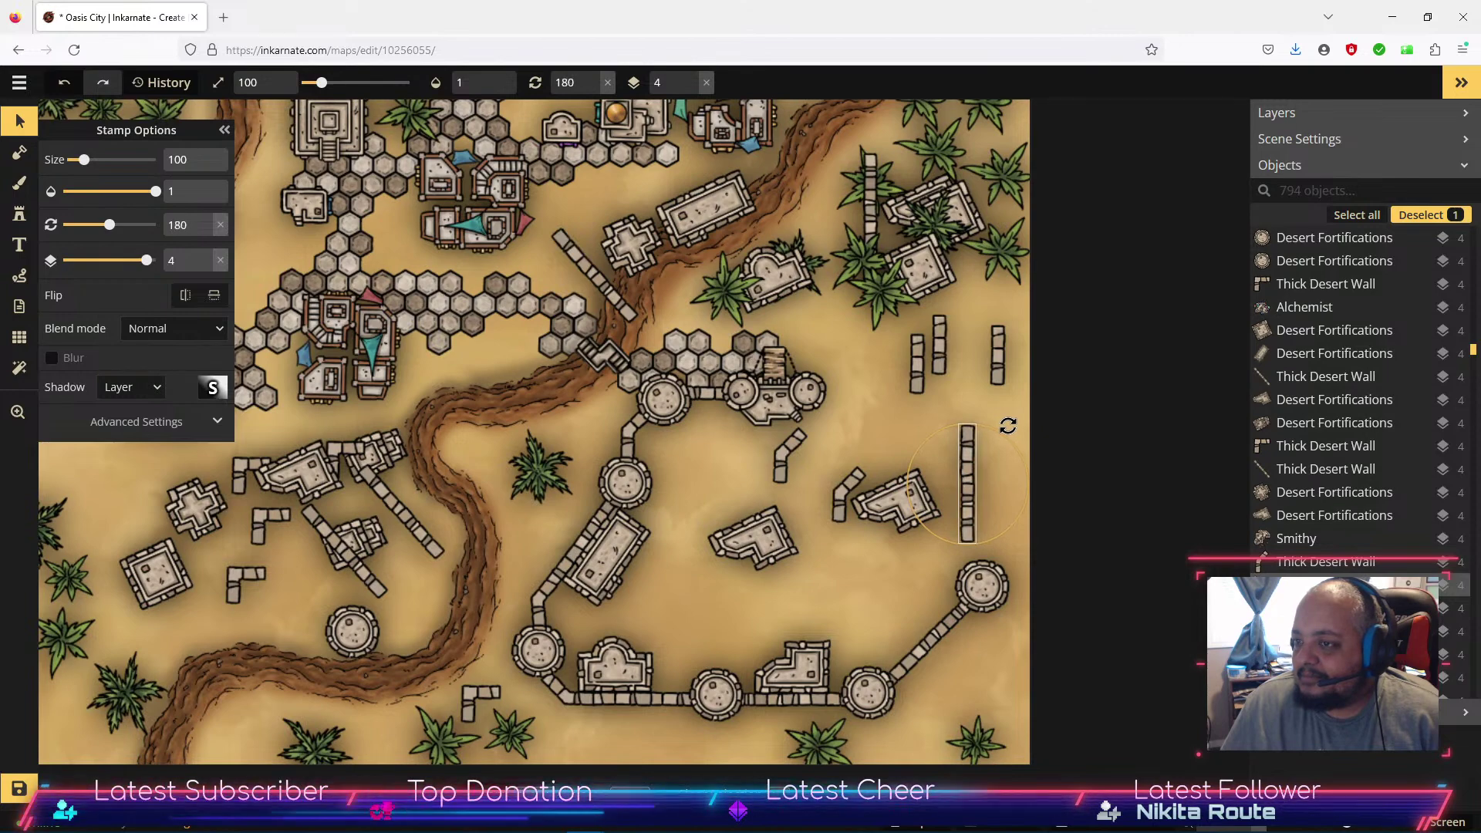
drag(962, 485, 979, 503)
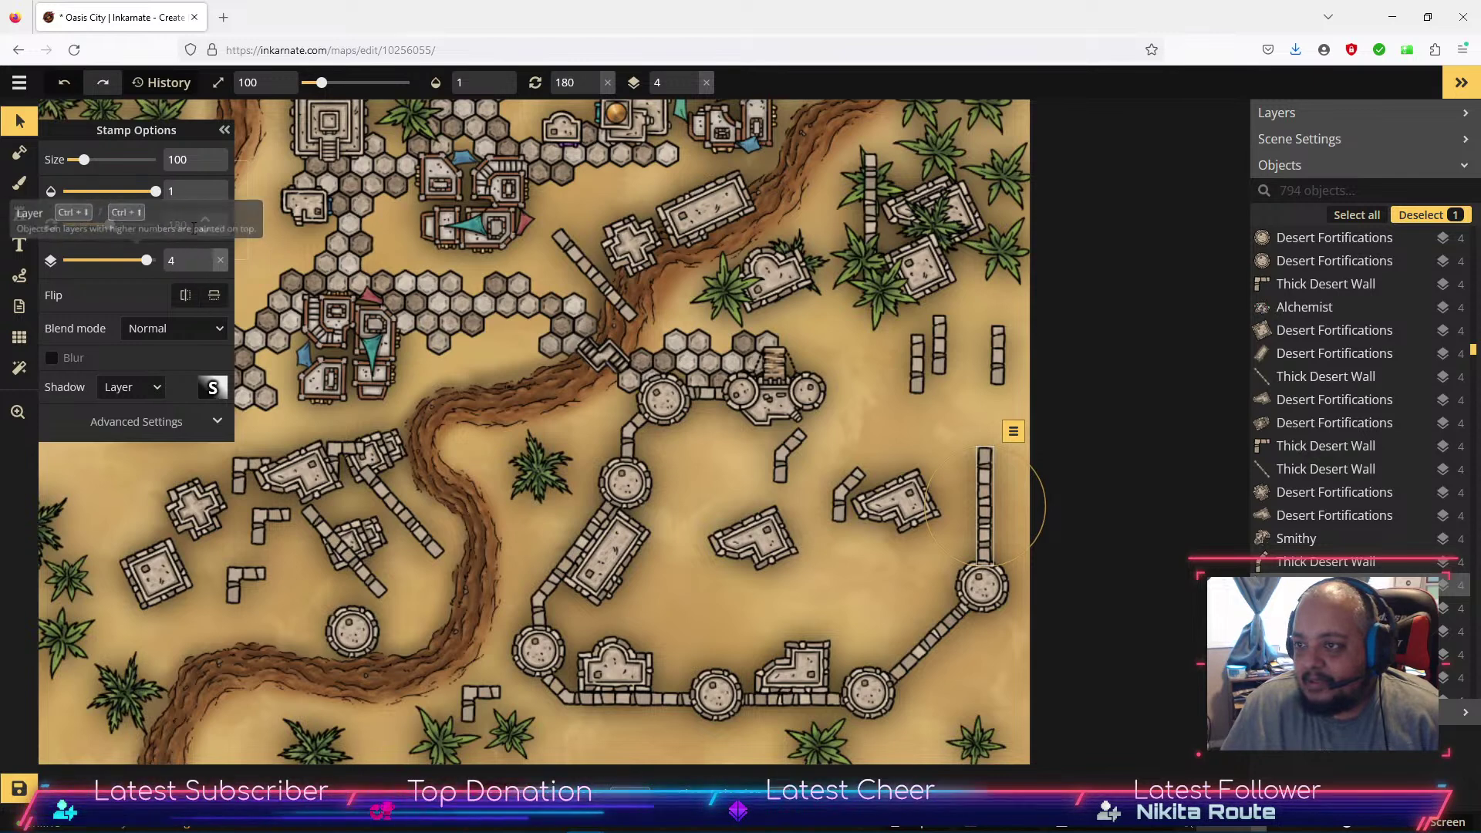
click(205, 268)
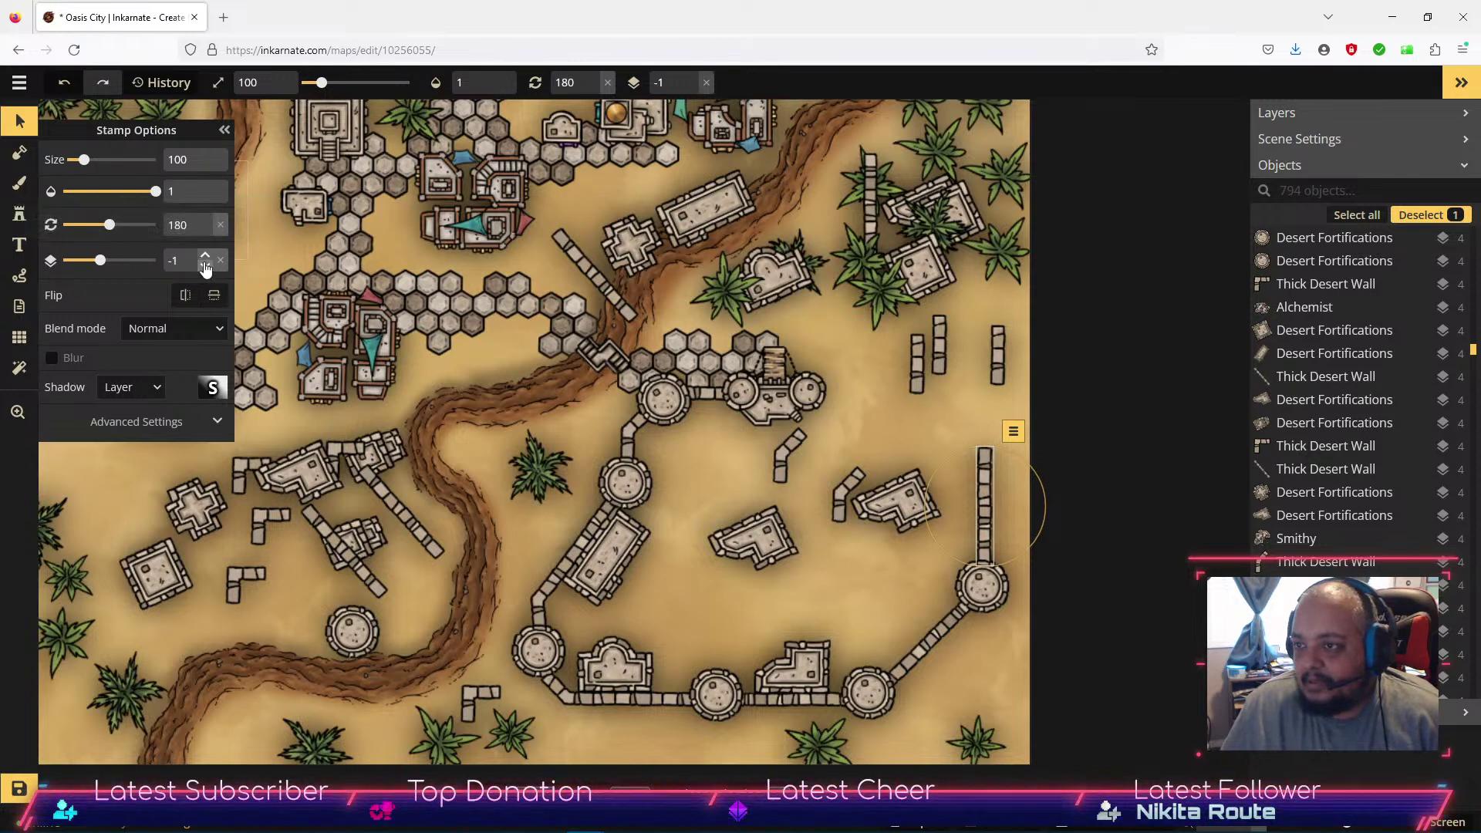
Move the diagonal wall from the cliff to the open ground east of the gatehouse, and the three short vertical walls to the cliff bend.
drag(586, 275, 889, 400)
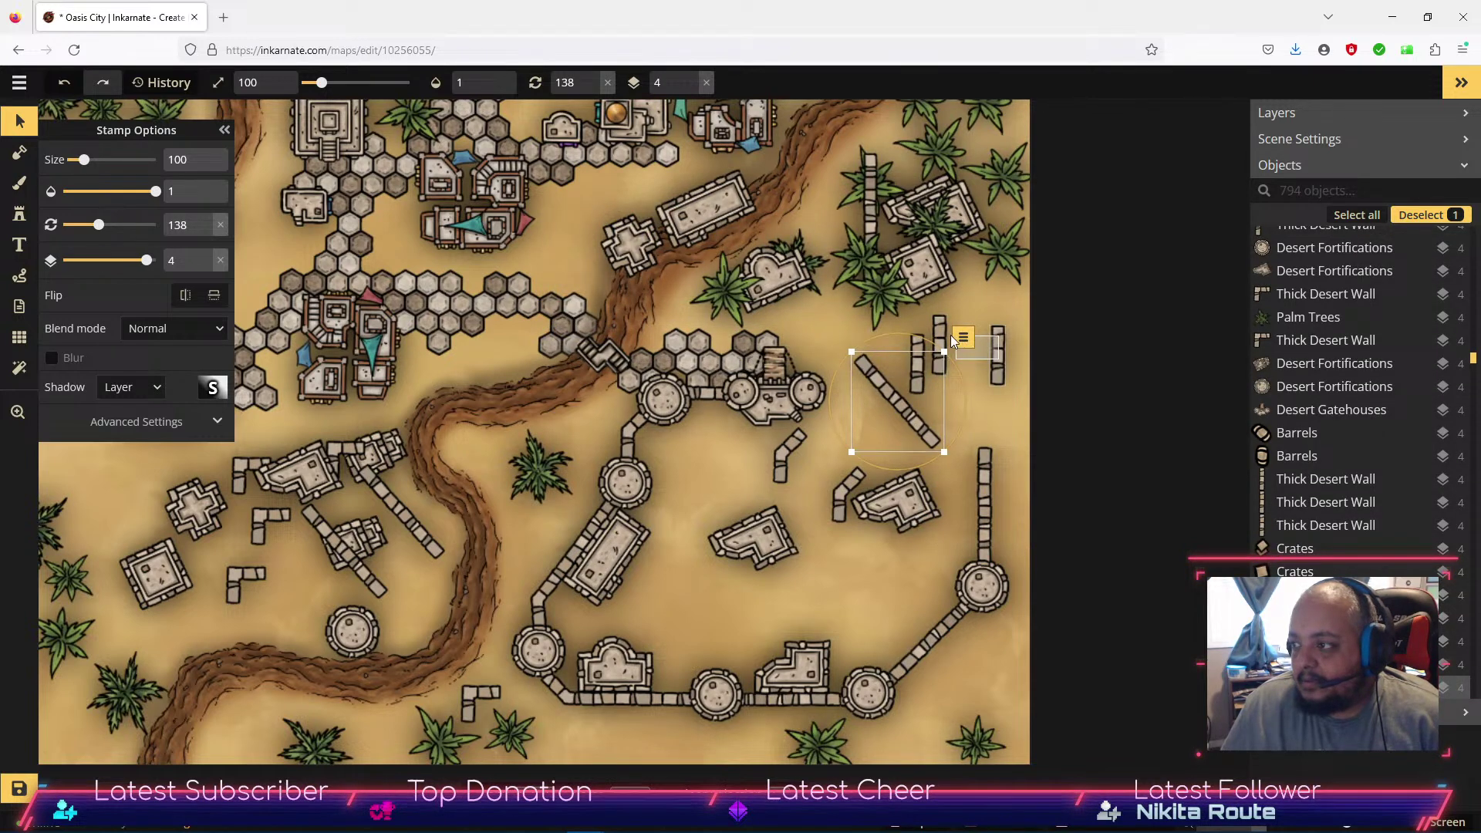
click(952, 343)
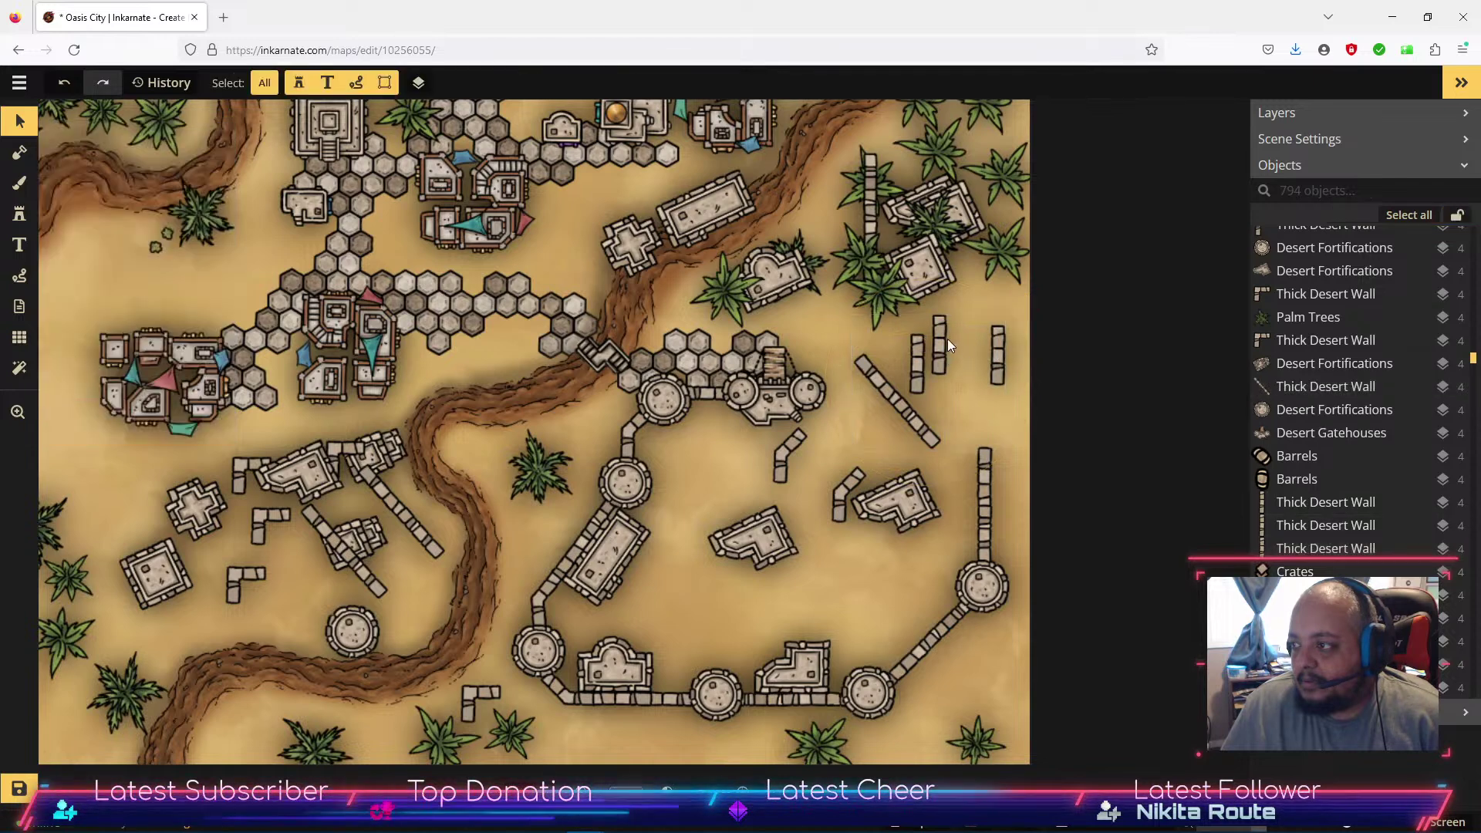
drag(942, 343, 468, 457)
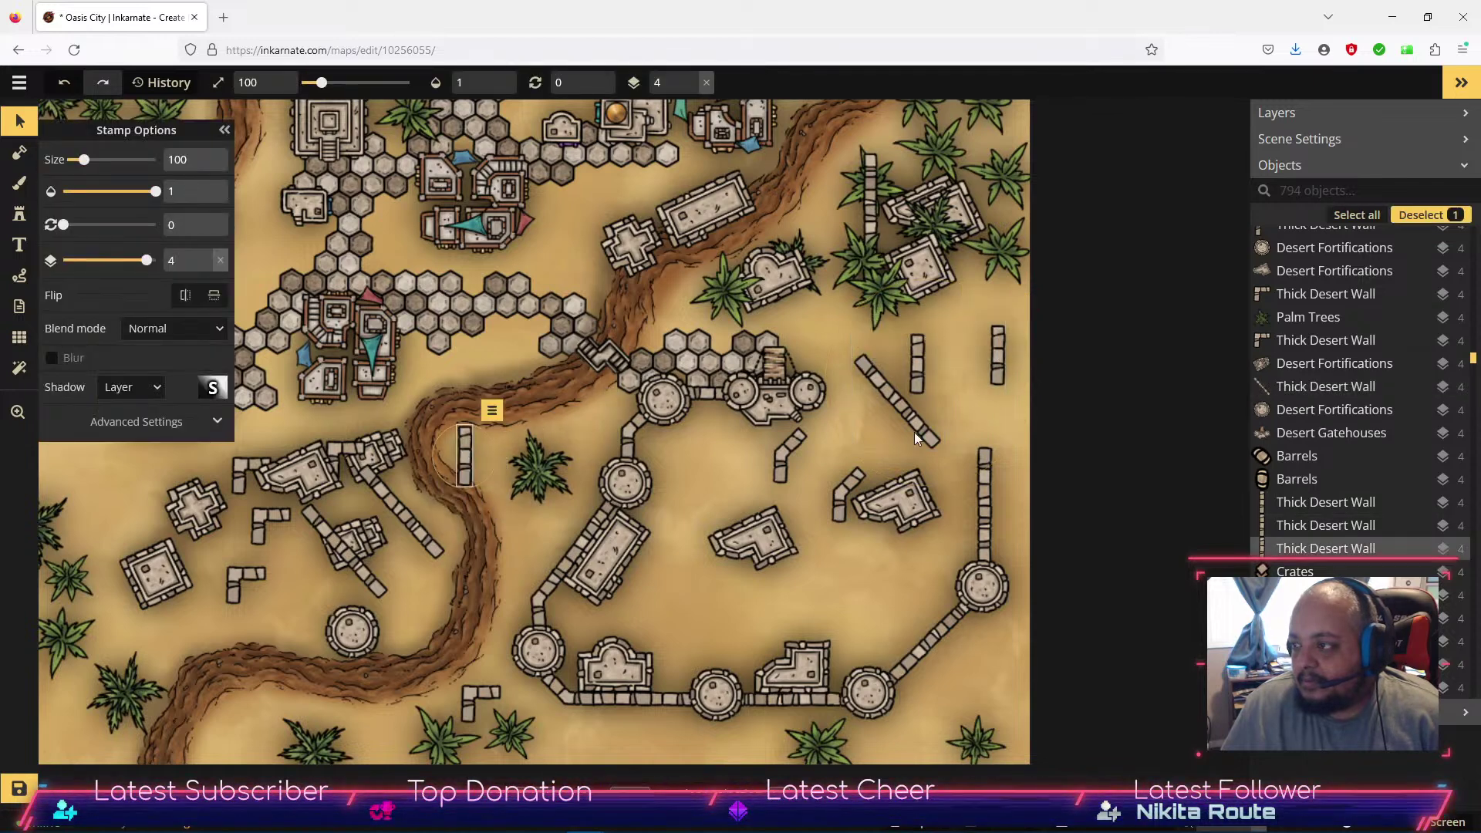
drag(989, 367, 477, 444)
click(908, 366)
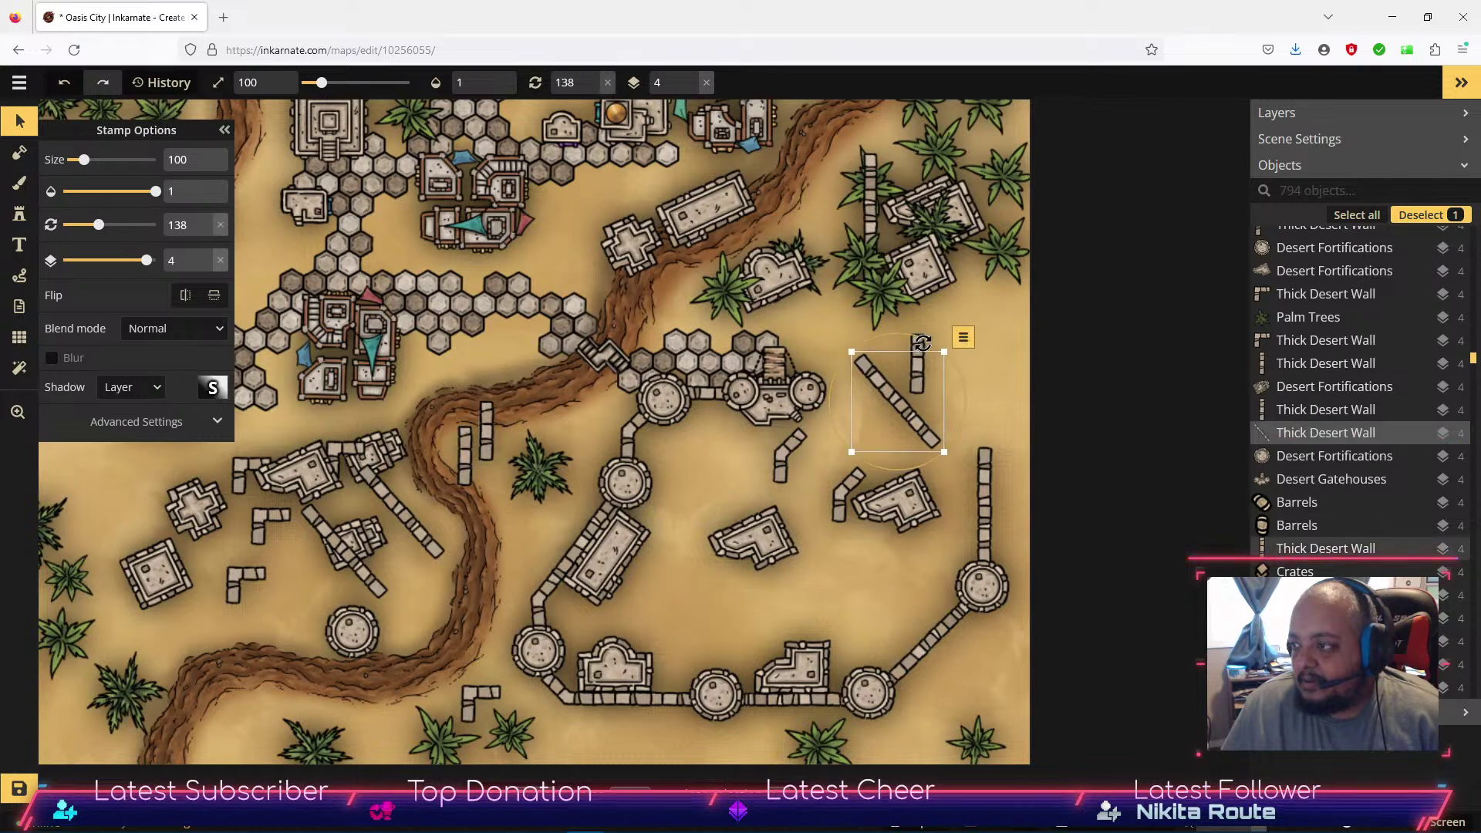
drag(918, 362, 510, 399)
click(918, 402)
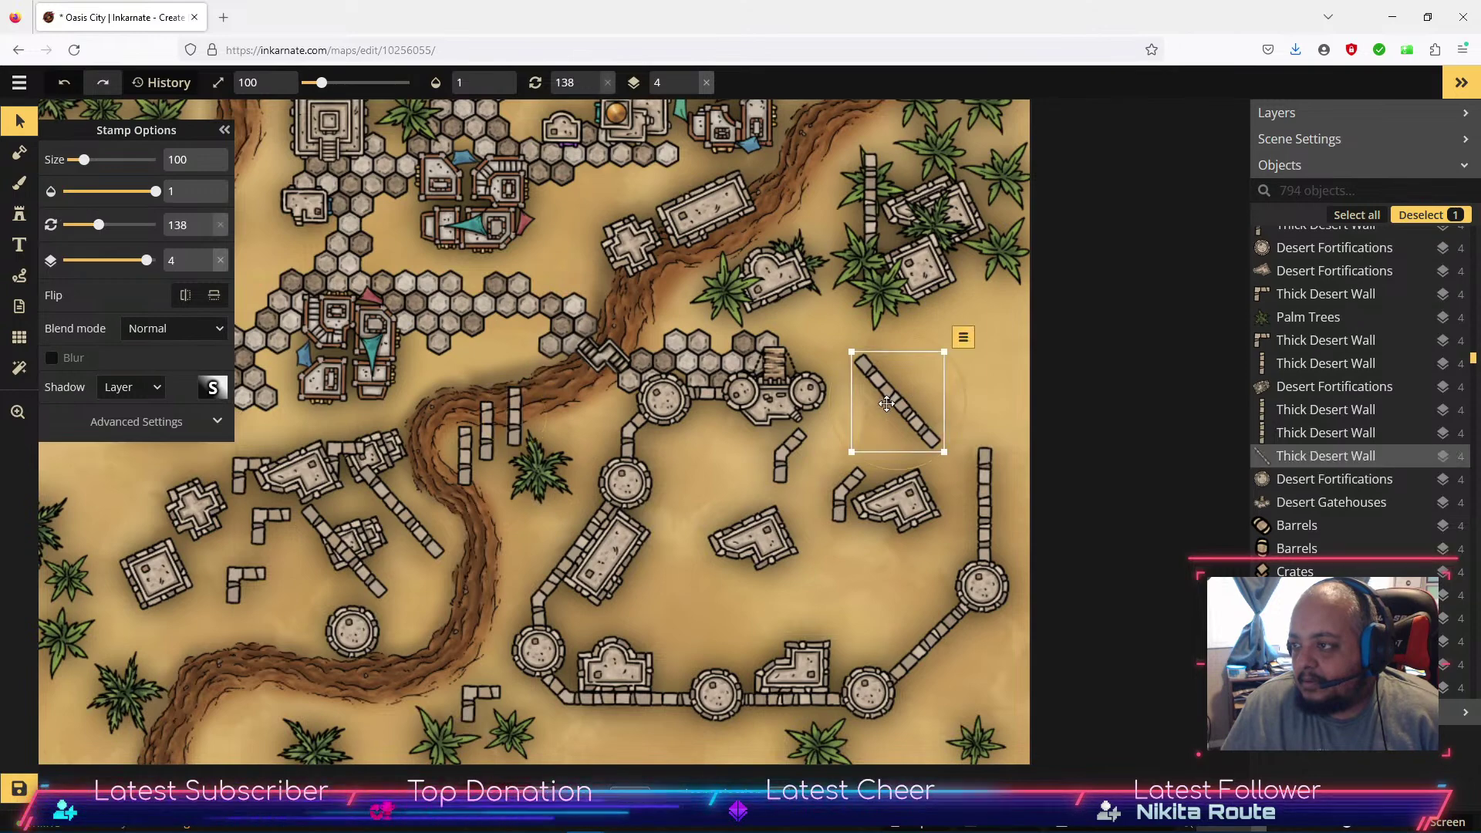
Extend the eastern wall north with the diagonal wall at 180 degrees and layer -1, and cap it with the spare round tower.
drag(206, 224, 206, 267)
click(205, 230)
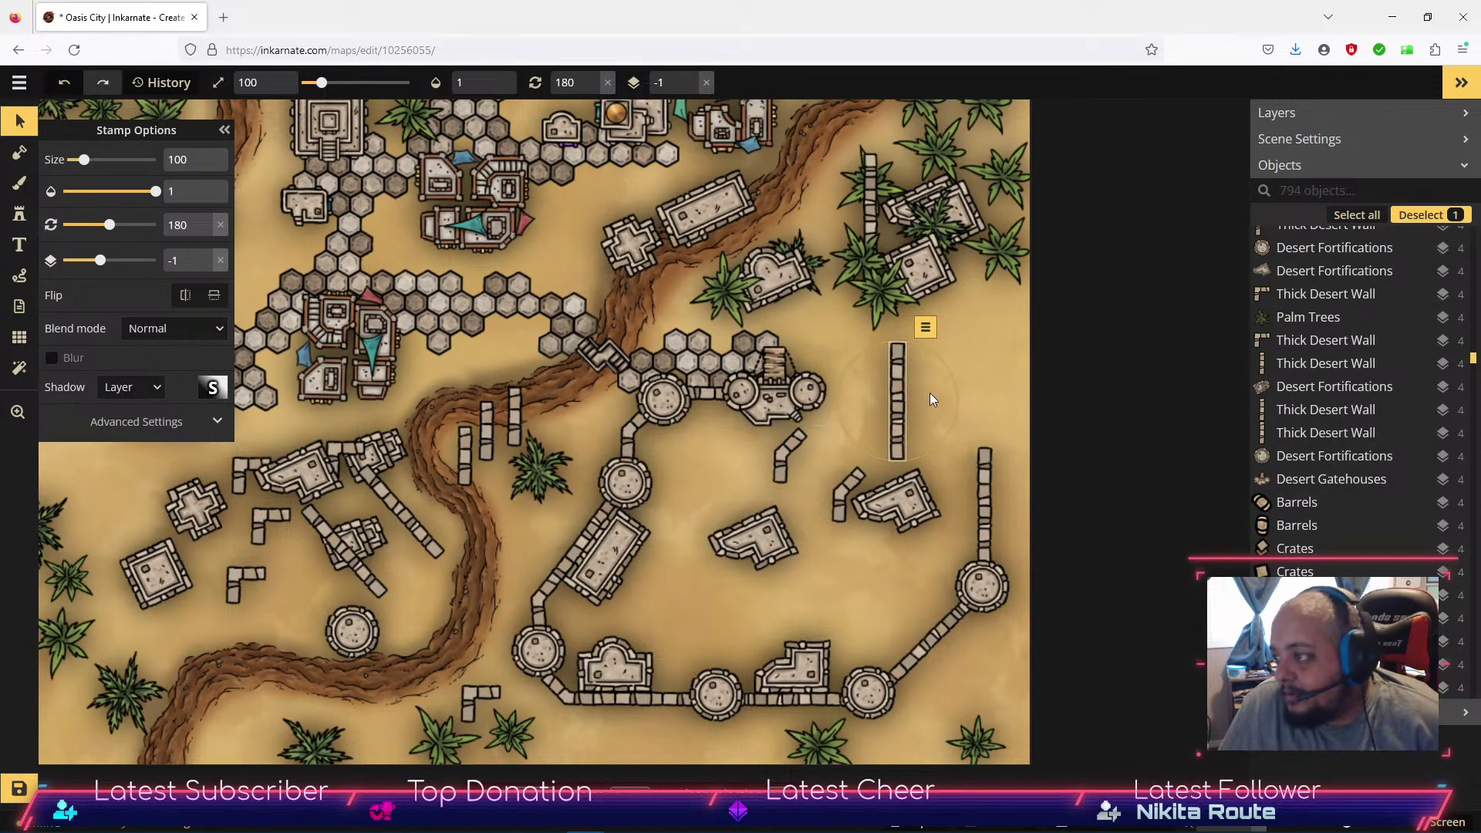
drag(901, 411, 989, 414)
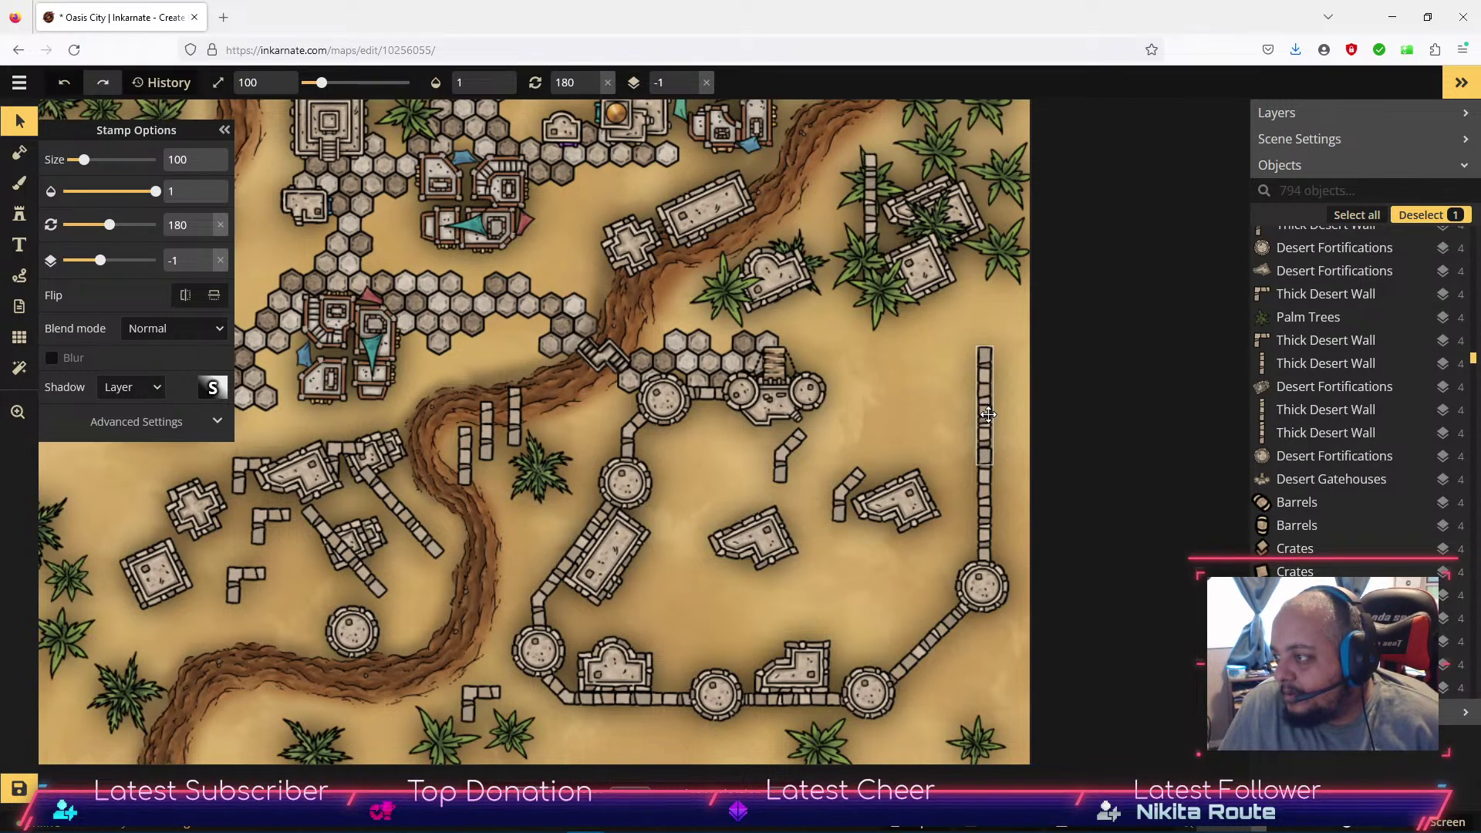
drag(989, 414, 988, 414)
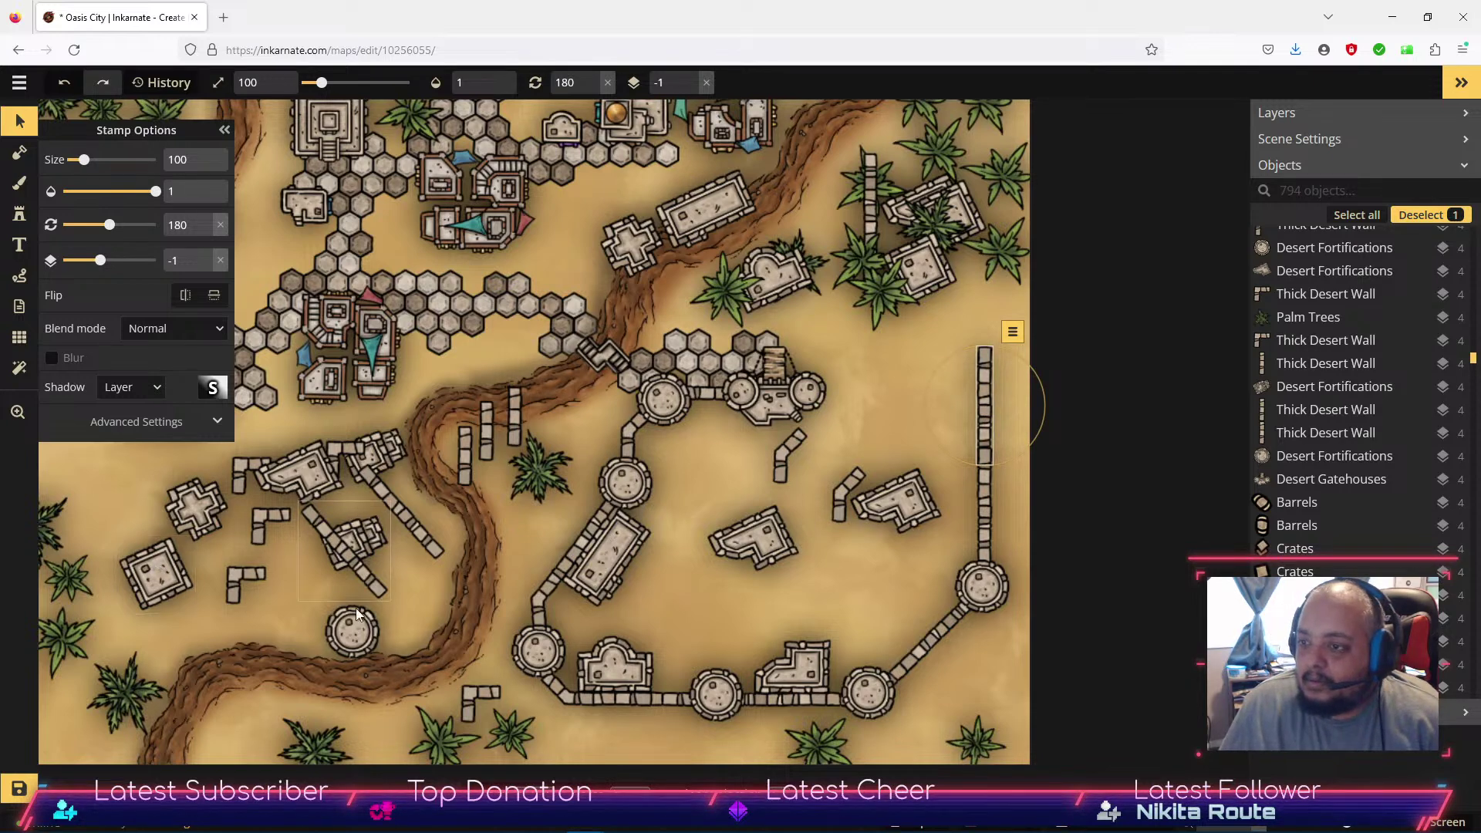
drag(362, 635, 993, 334)
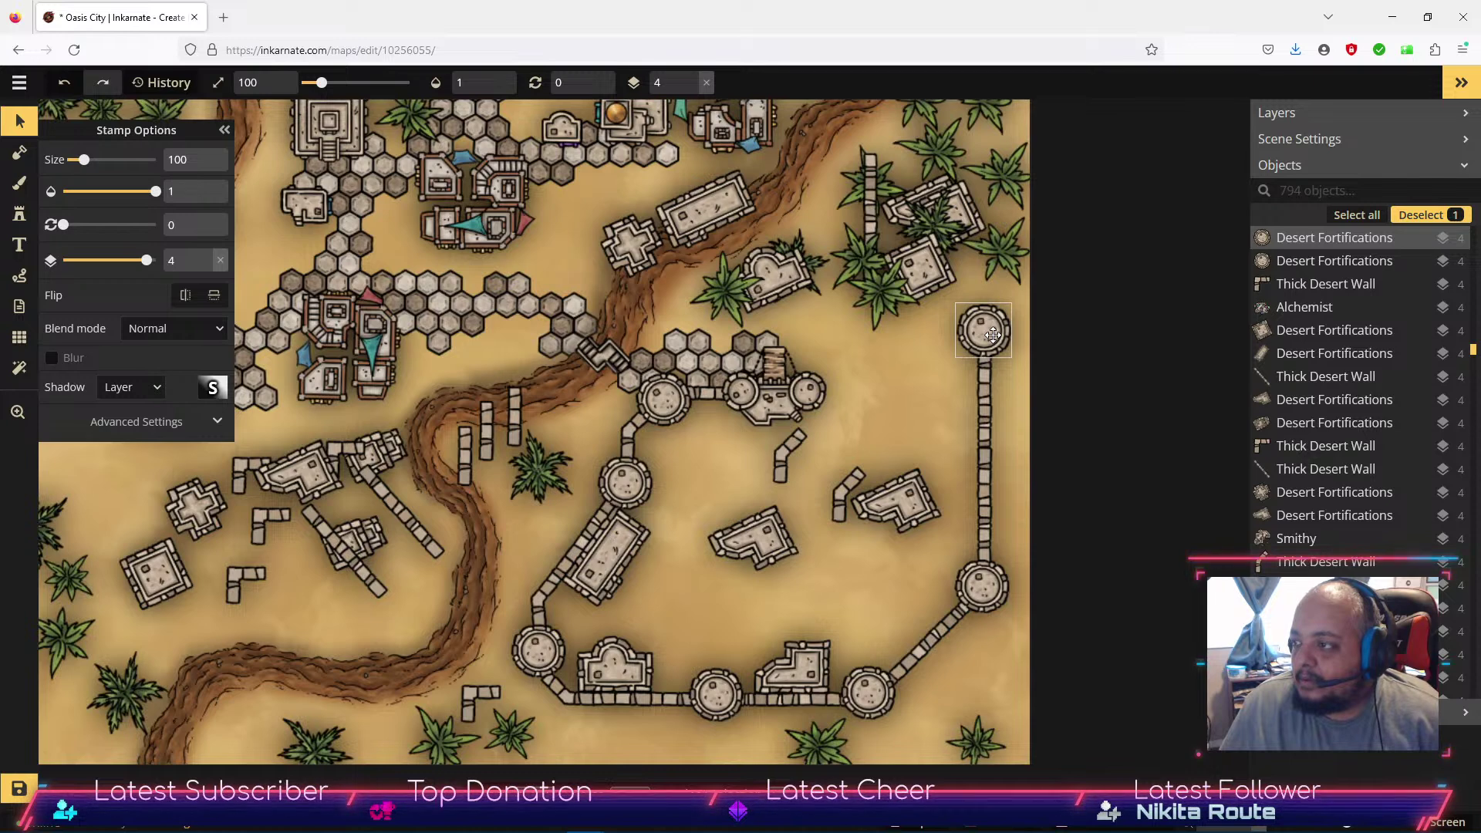
drag(993, 335, 993, 334)
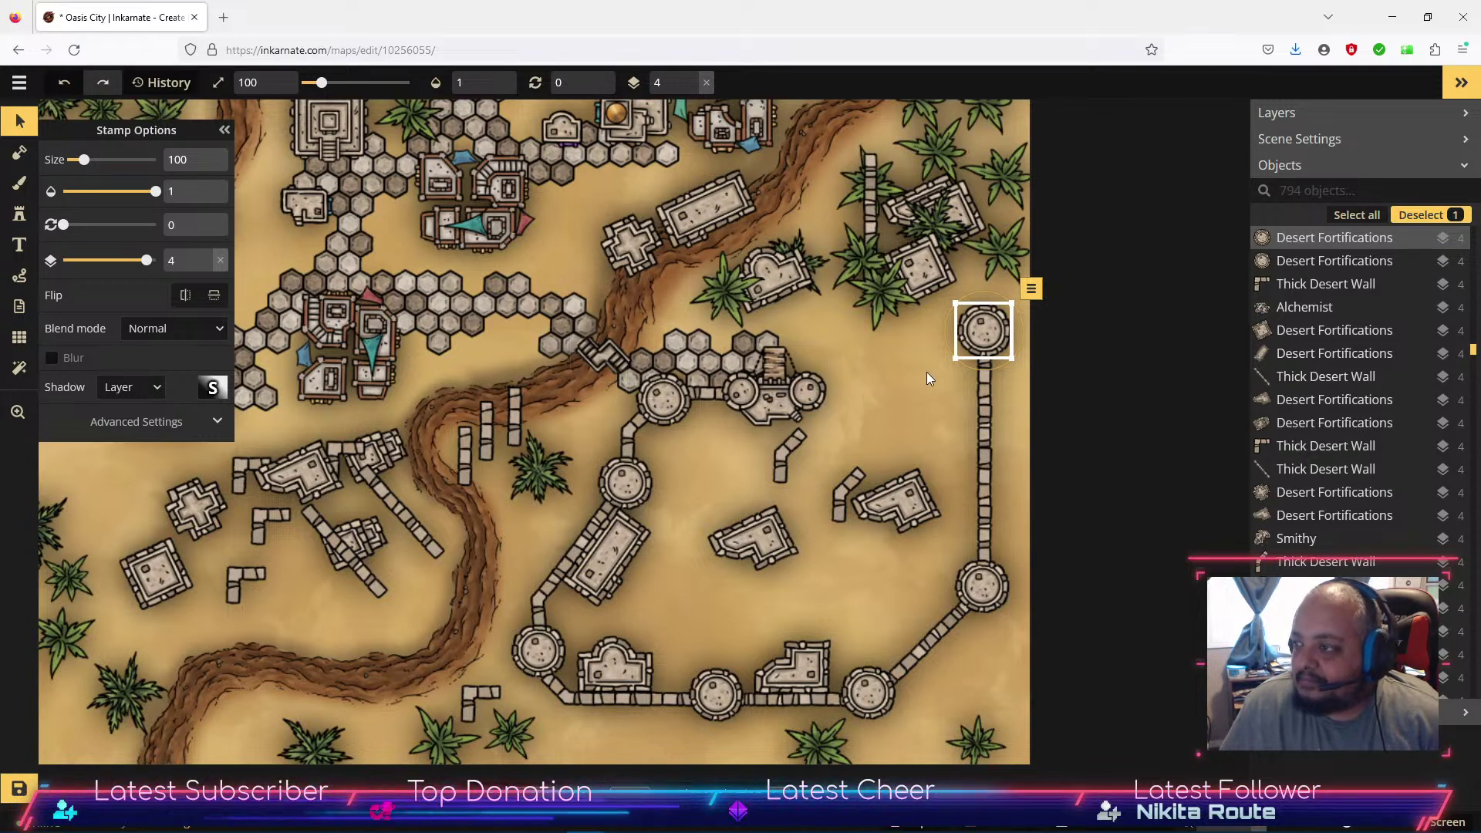
Clear the fortress interior by moving its two angled buildings and two short bent walls to the spare pieces west of the cliff.
click(770, 552)
drag(770, 552, 398, 649)
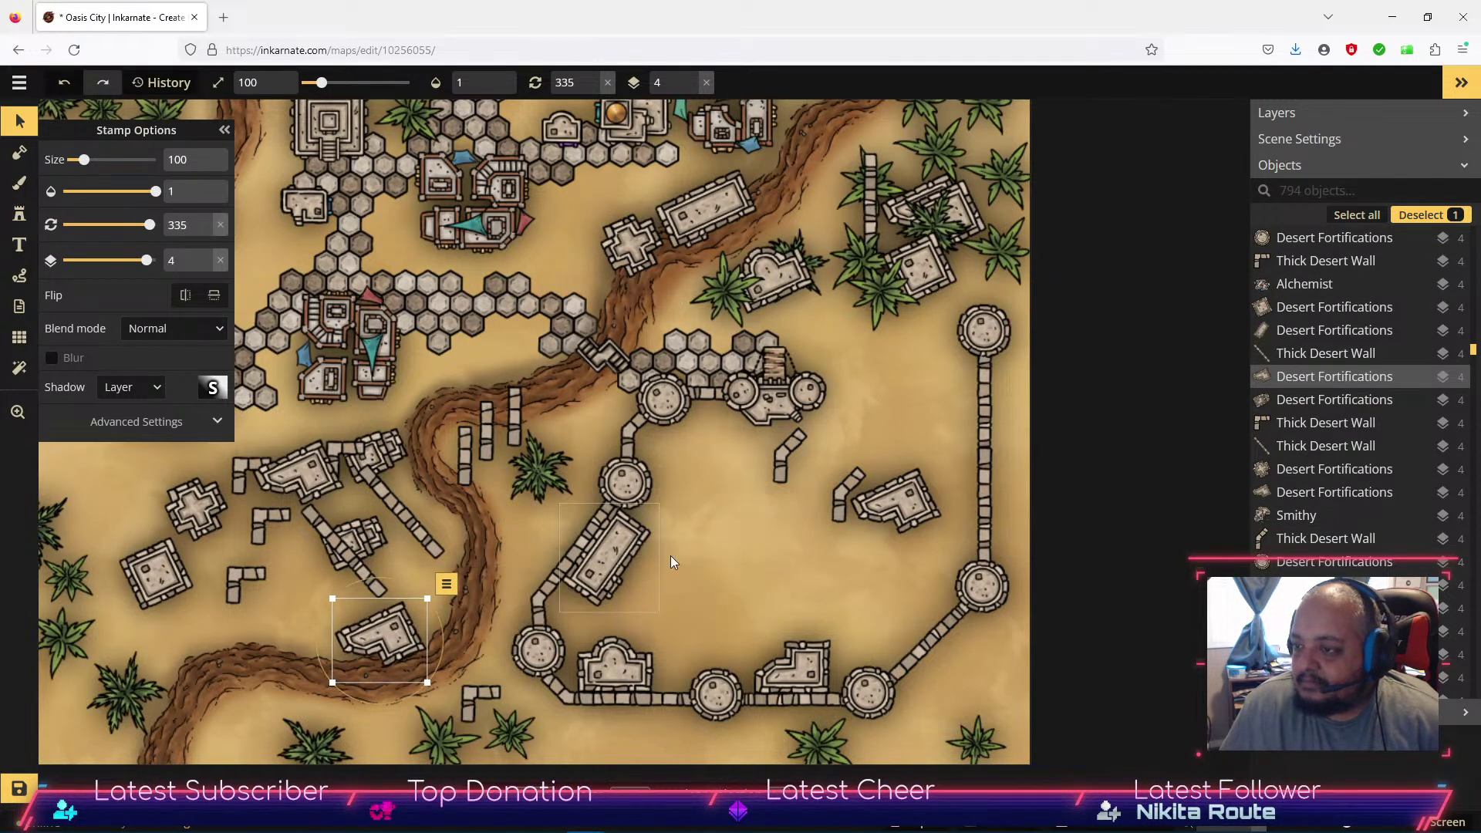
drag(912, 503, 315, 600)
click(844, 506)
Move the palm grove's three fortification buildings to the western spare pile, and attach its vertical wall north of the northeast tower.
key(space)
drag(871, 435, 790, 519)
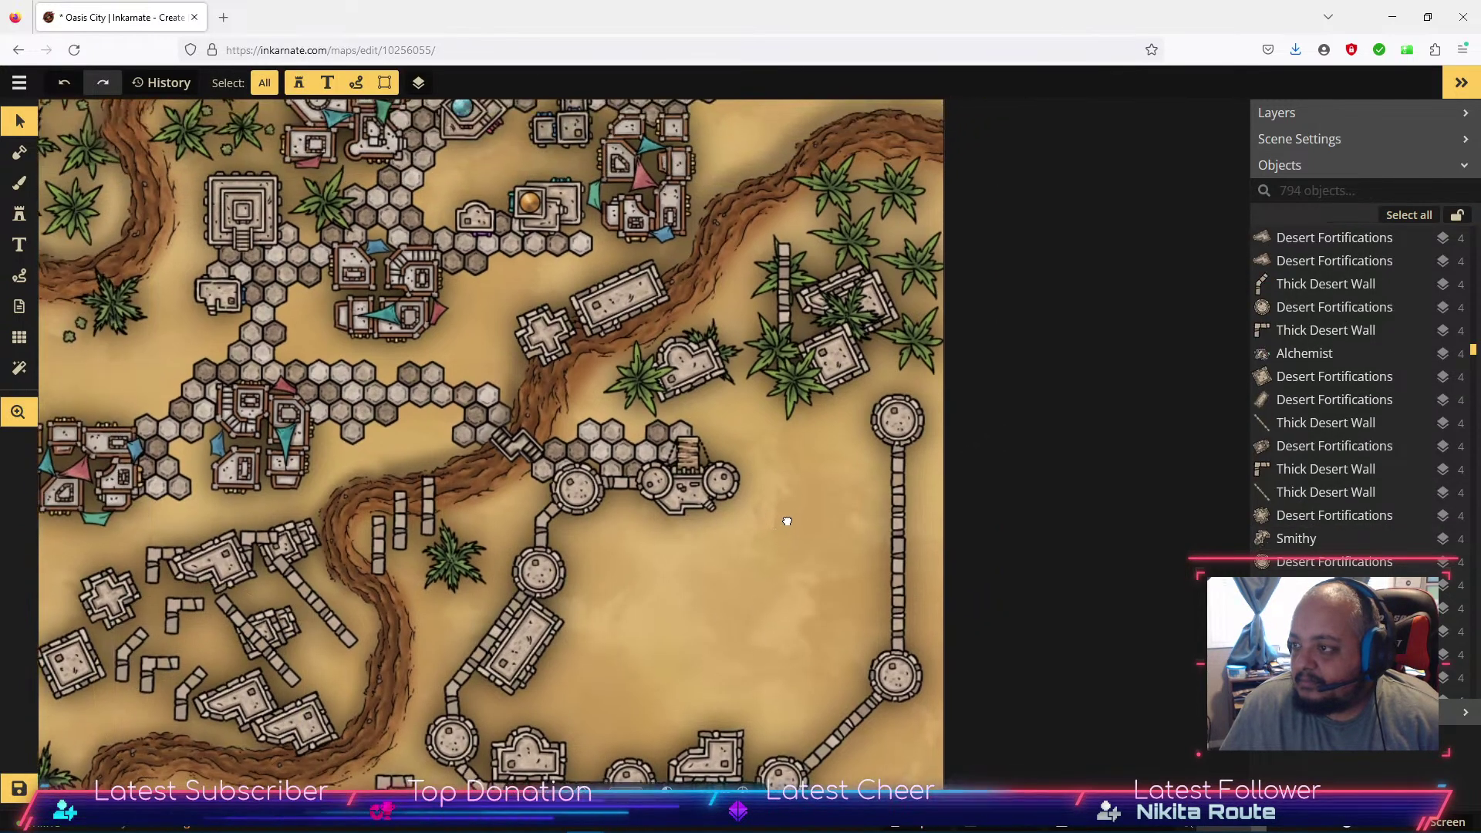
drag(830, 385, 374, 652)
drag(858, 347, 337, 599)
drag(839, 315, 297, 642)
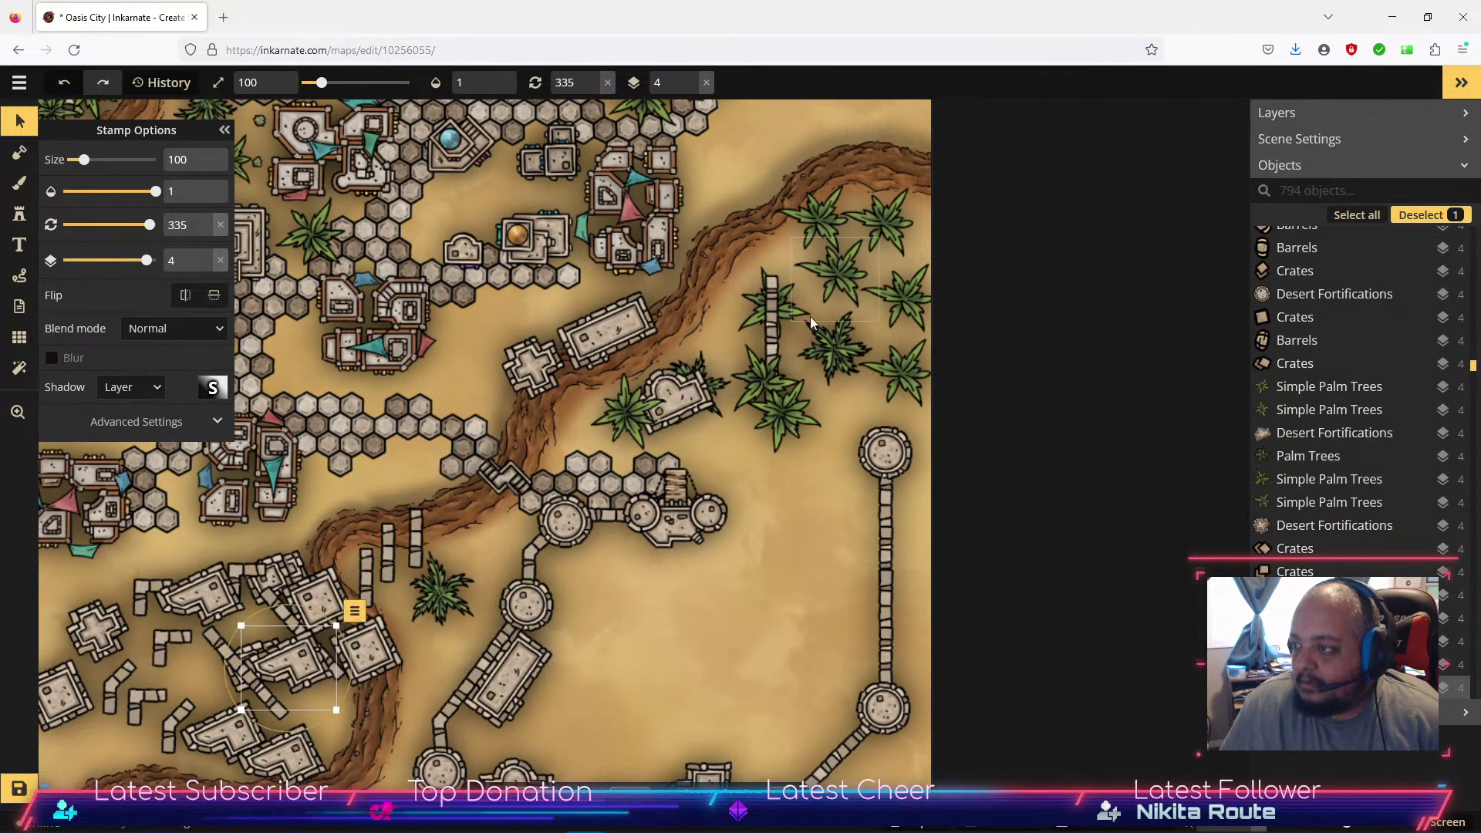
drag(776, 335, 891, 371)
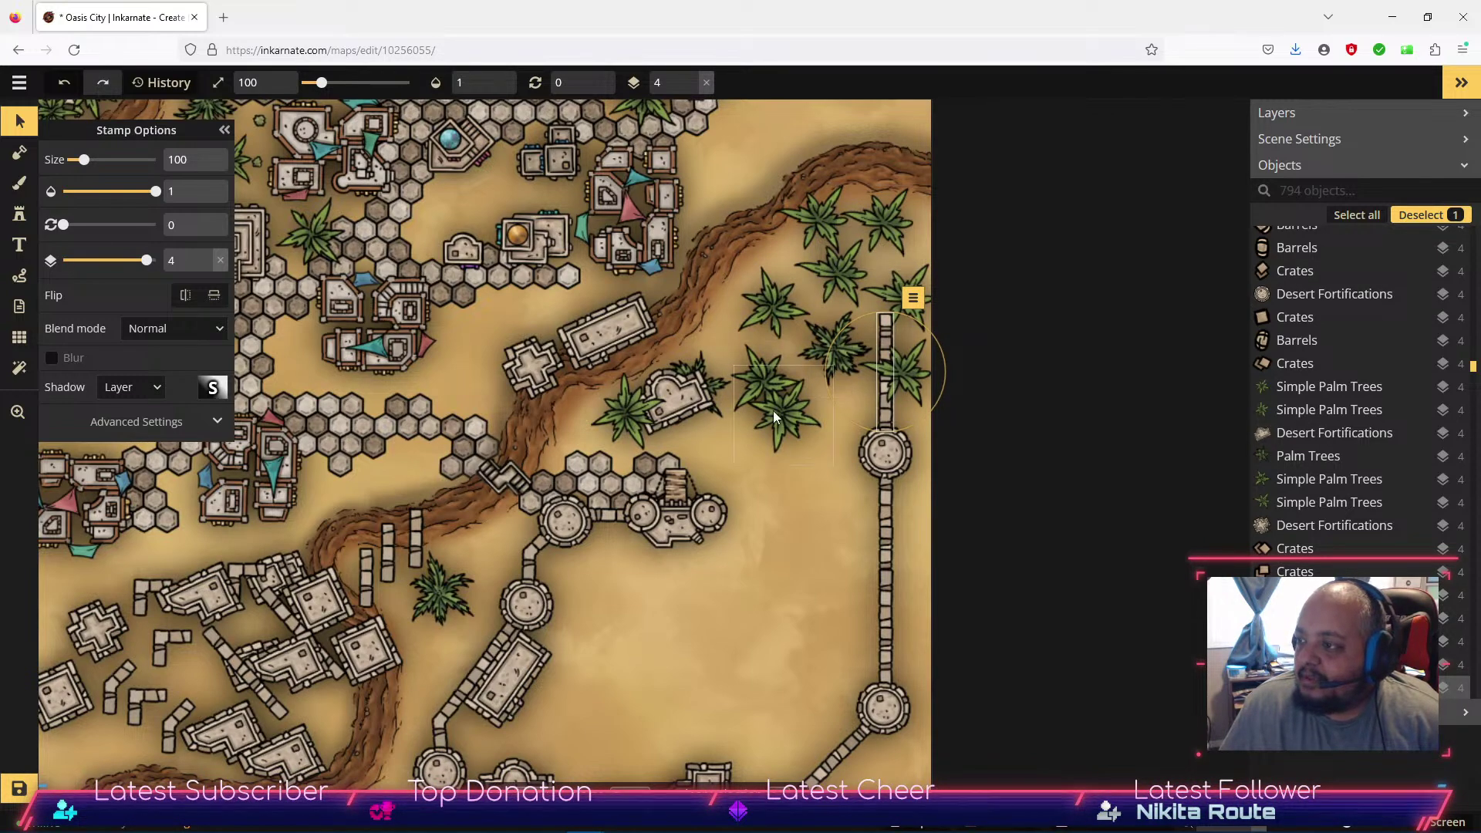
Relocate the northeastern palm grove, tree by tree after a first group of six, across the cliff to the ground east of the town.
scroll(828, 231, down, 4)
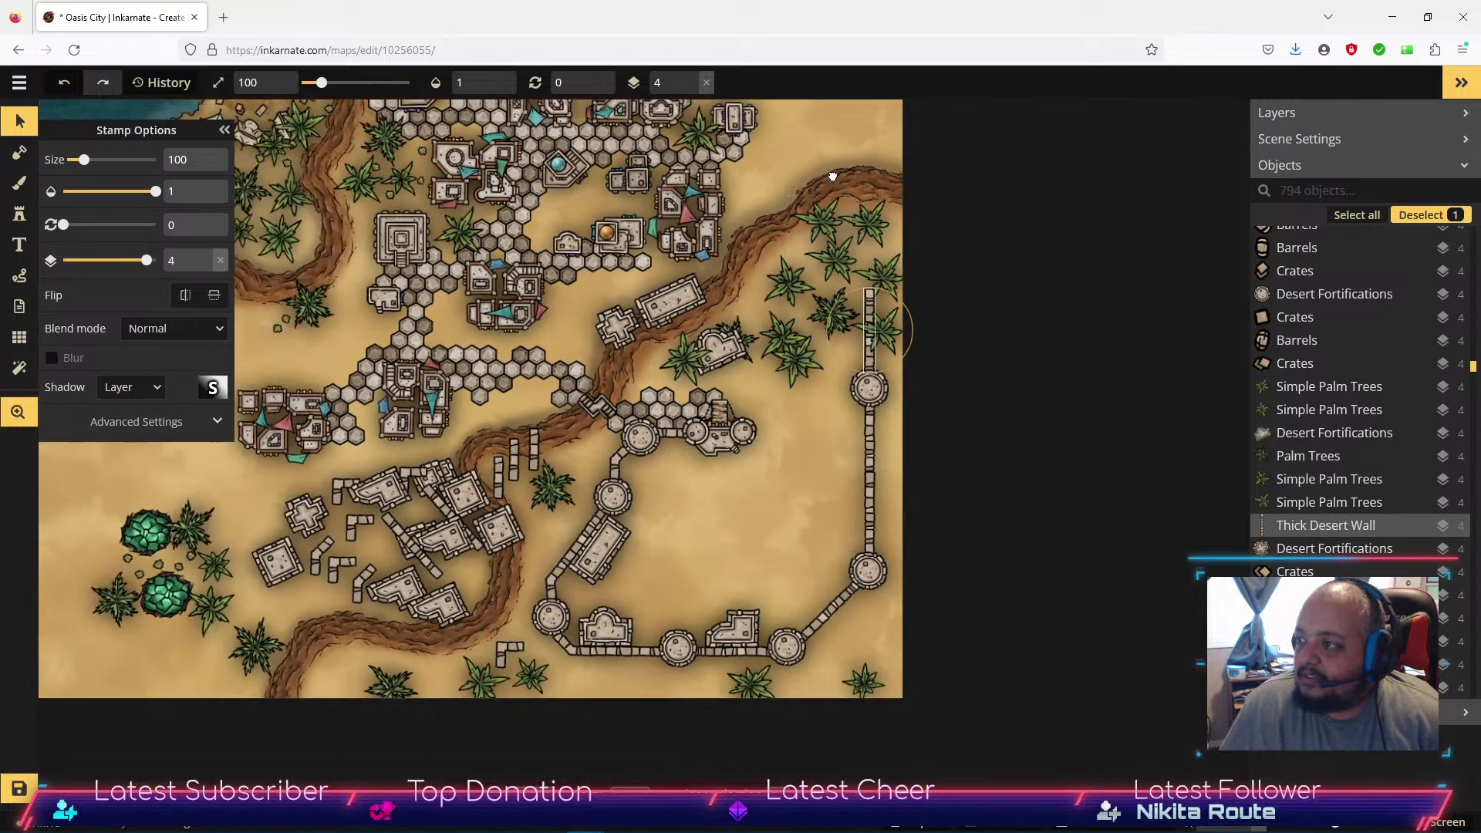
drag(834, 177, 756, 386)
drag(871, 337, 727, 557)
drag(827, 450, 838, 212)
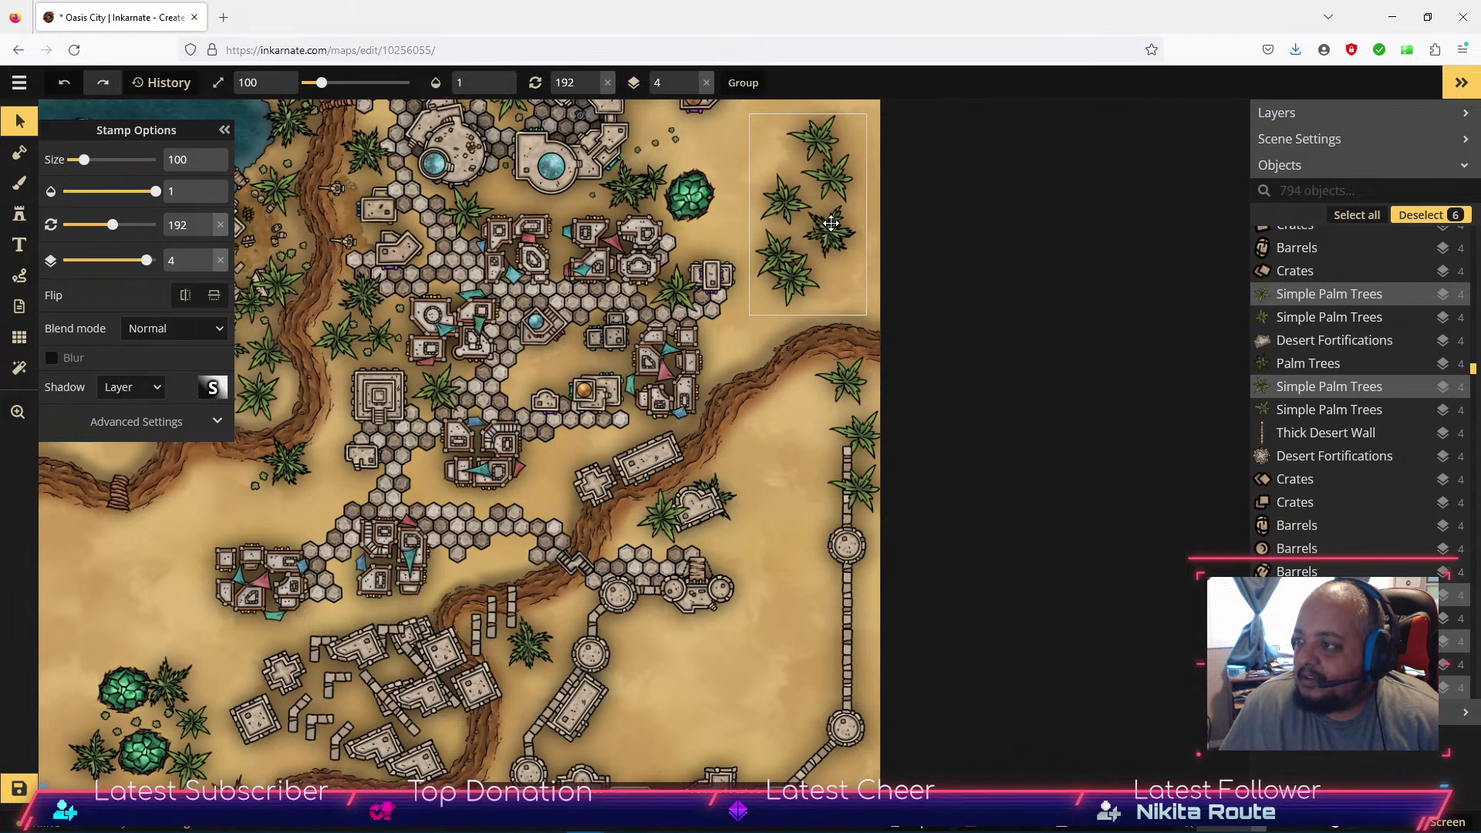
click(803, 444)
drag(843, 380, 849, 275)
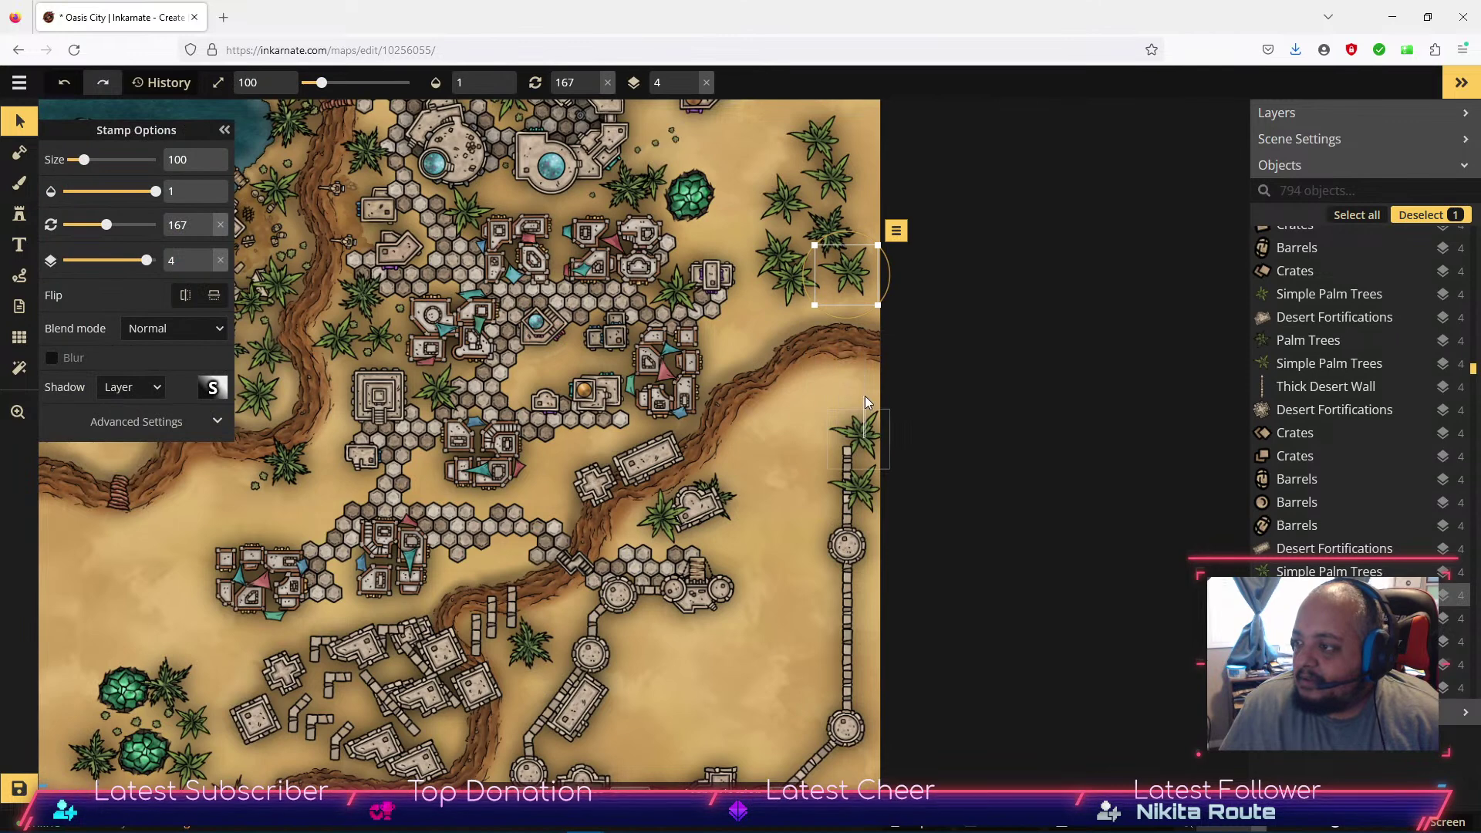
drag(855, 432, 751, 155)
drag(861, 492, 882, 393)
drag(858, 485, 741, 222)
Move the arched, rectangular and cross-shaped fortification buildings along the cliff to the western spare pile.
drag(698, 511, 459, 620)
drag(660, 478, 390, 709)
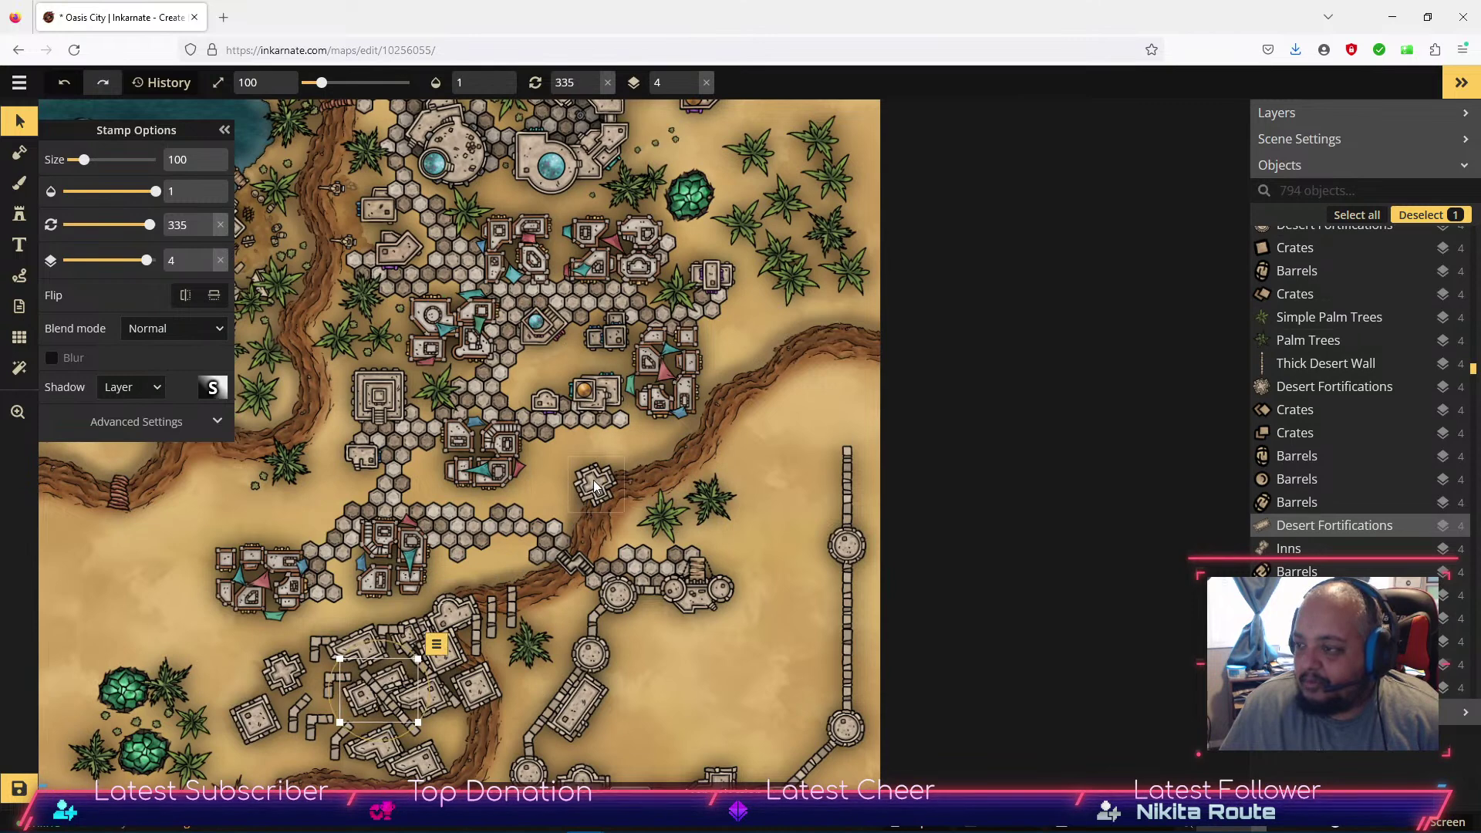
drag(595, 486, 364, 700)
Move one cliffside palm to the southern edge of the relocated grove and the other into town beside the orange-domed building.
click(710, 499)
drag(711, 498, 758, 304)
drag(664, 521, 517, 378)
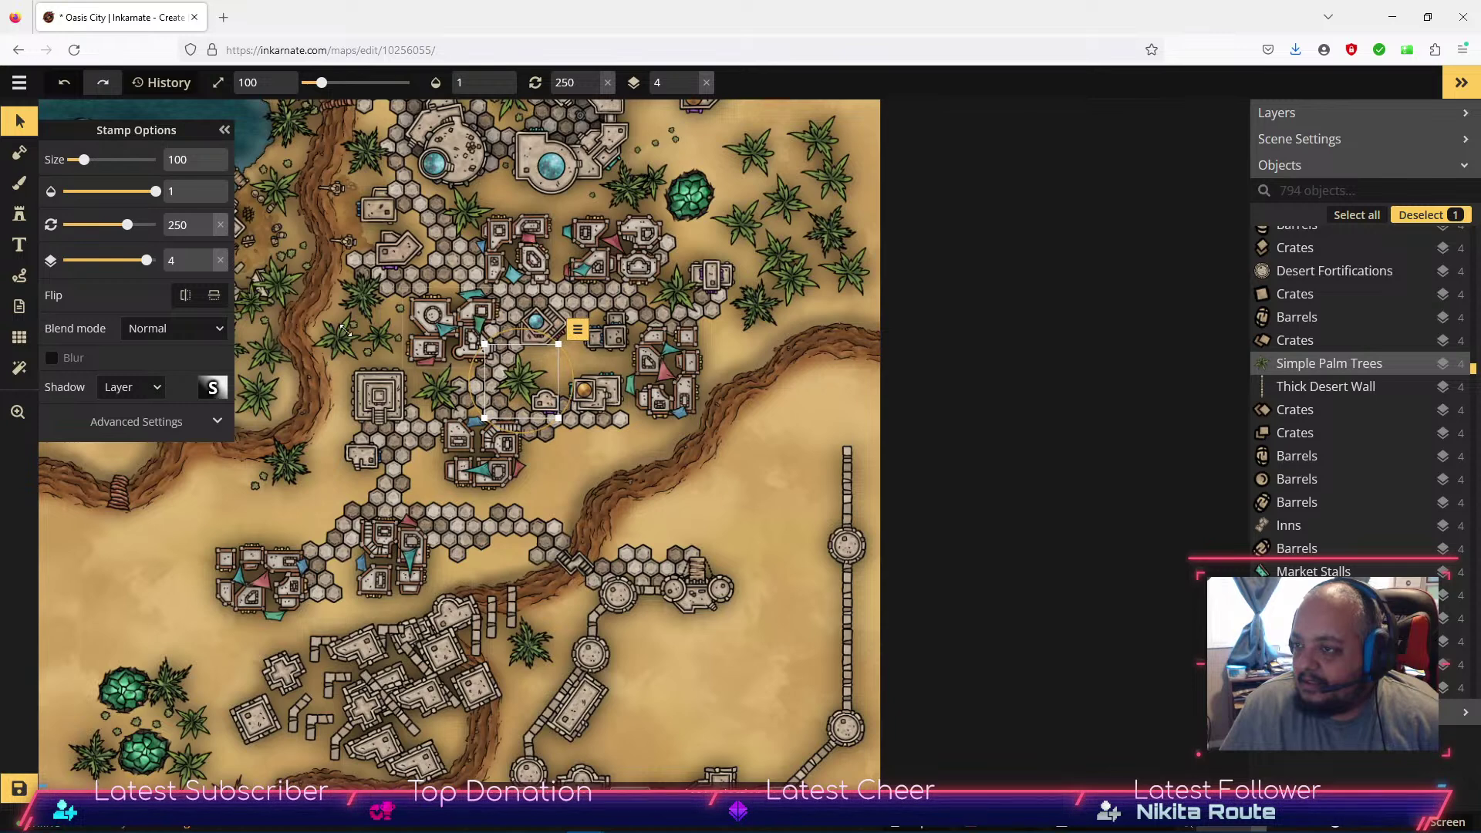
Lower the layers of the small building and the blue-domed building around the town palm, and nudge the palm between them.
click(547, 401)
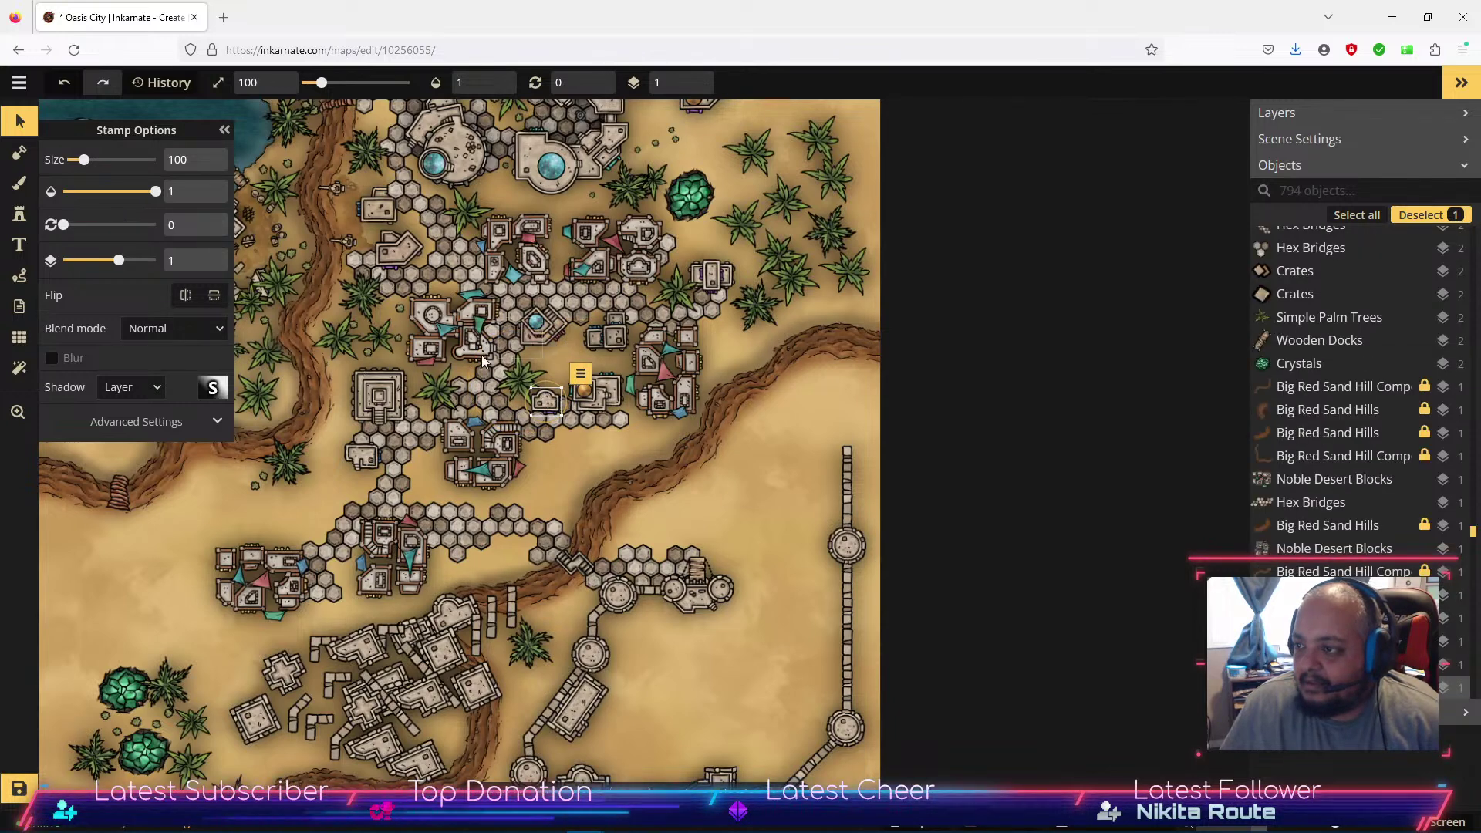
click(205, 267)
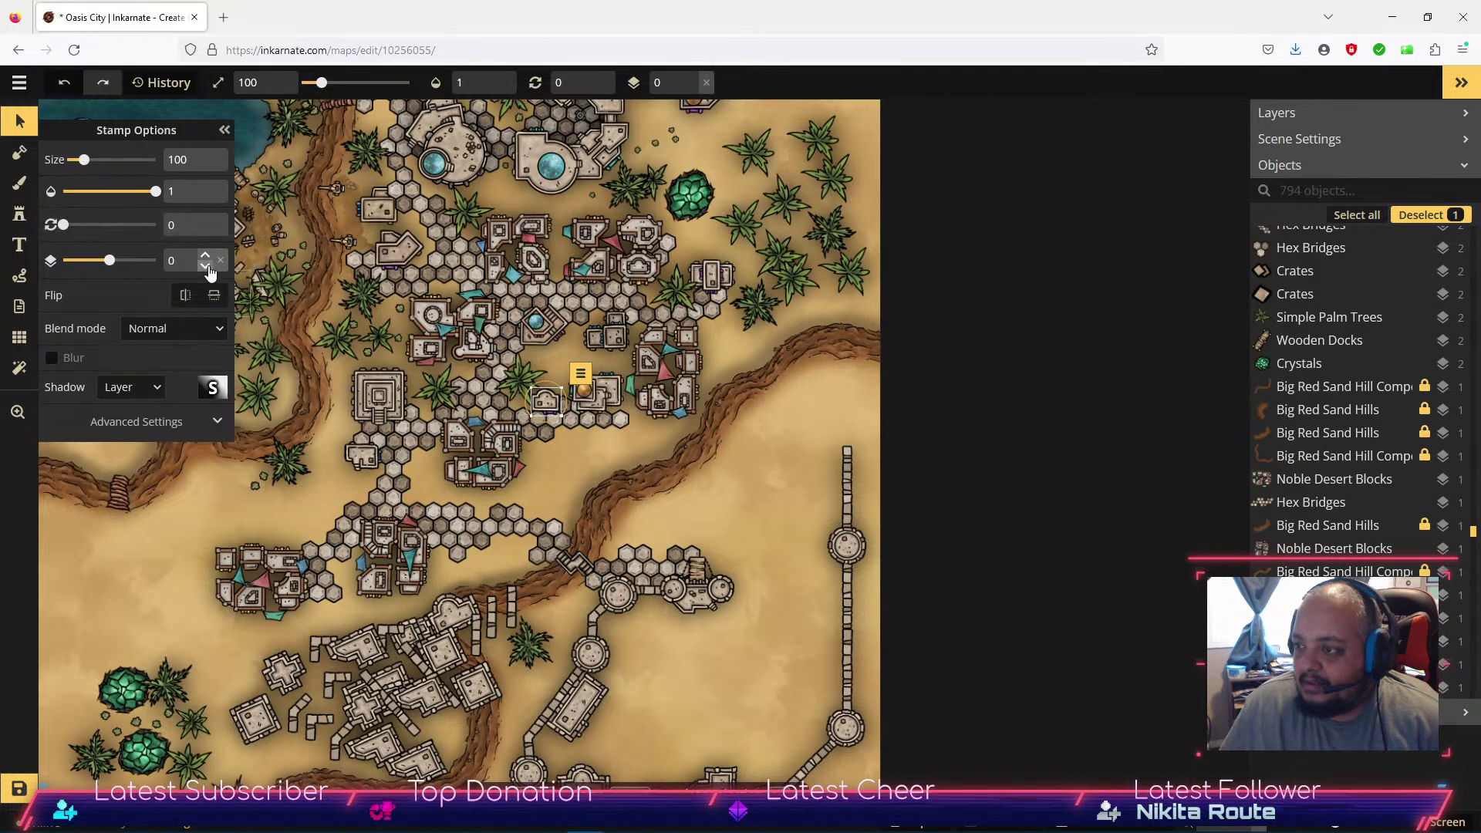
click(527, 356)
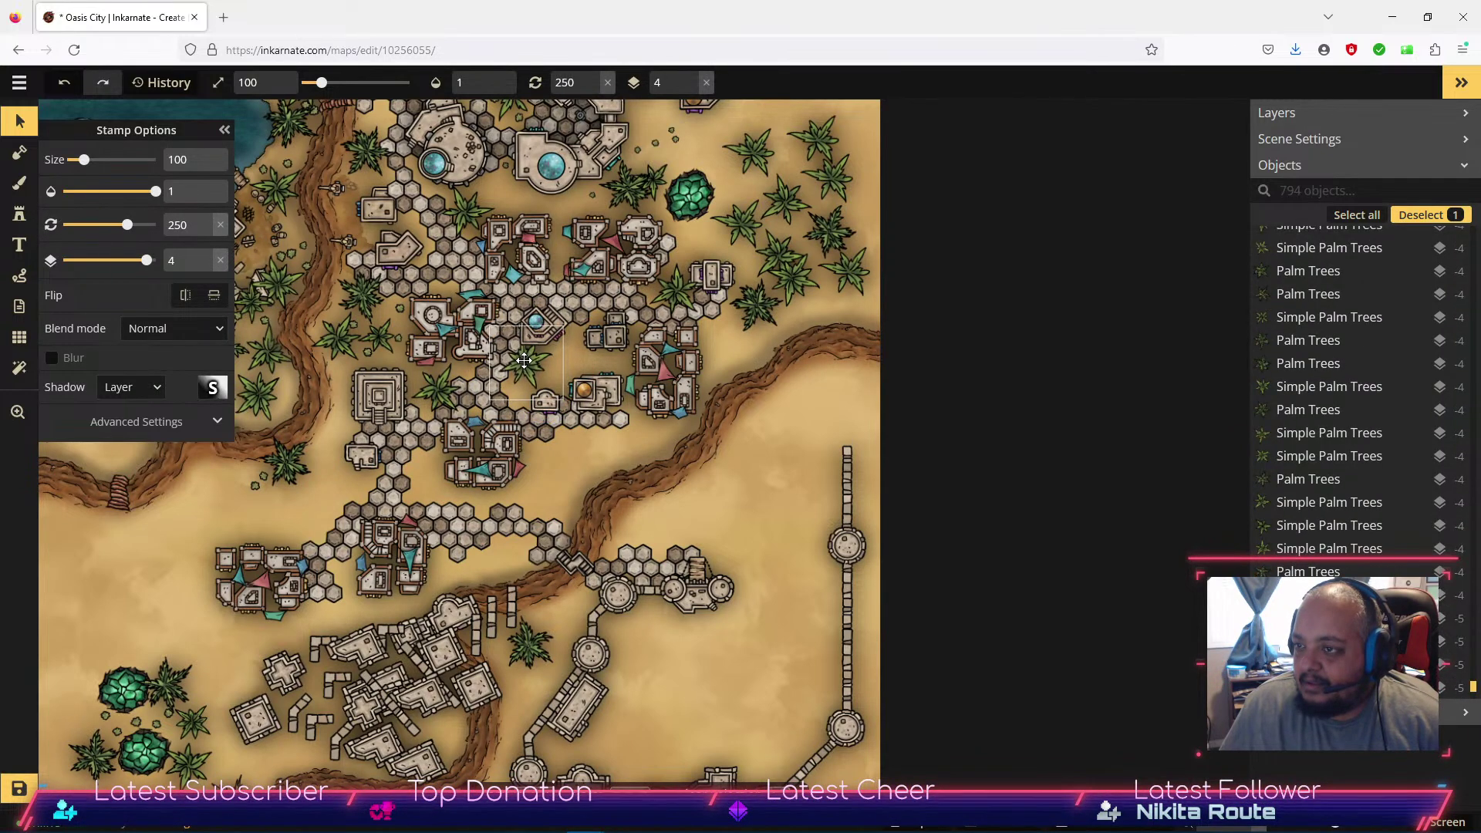
click(545, 321)
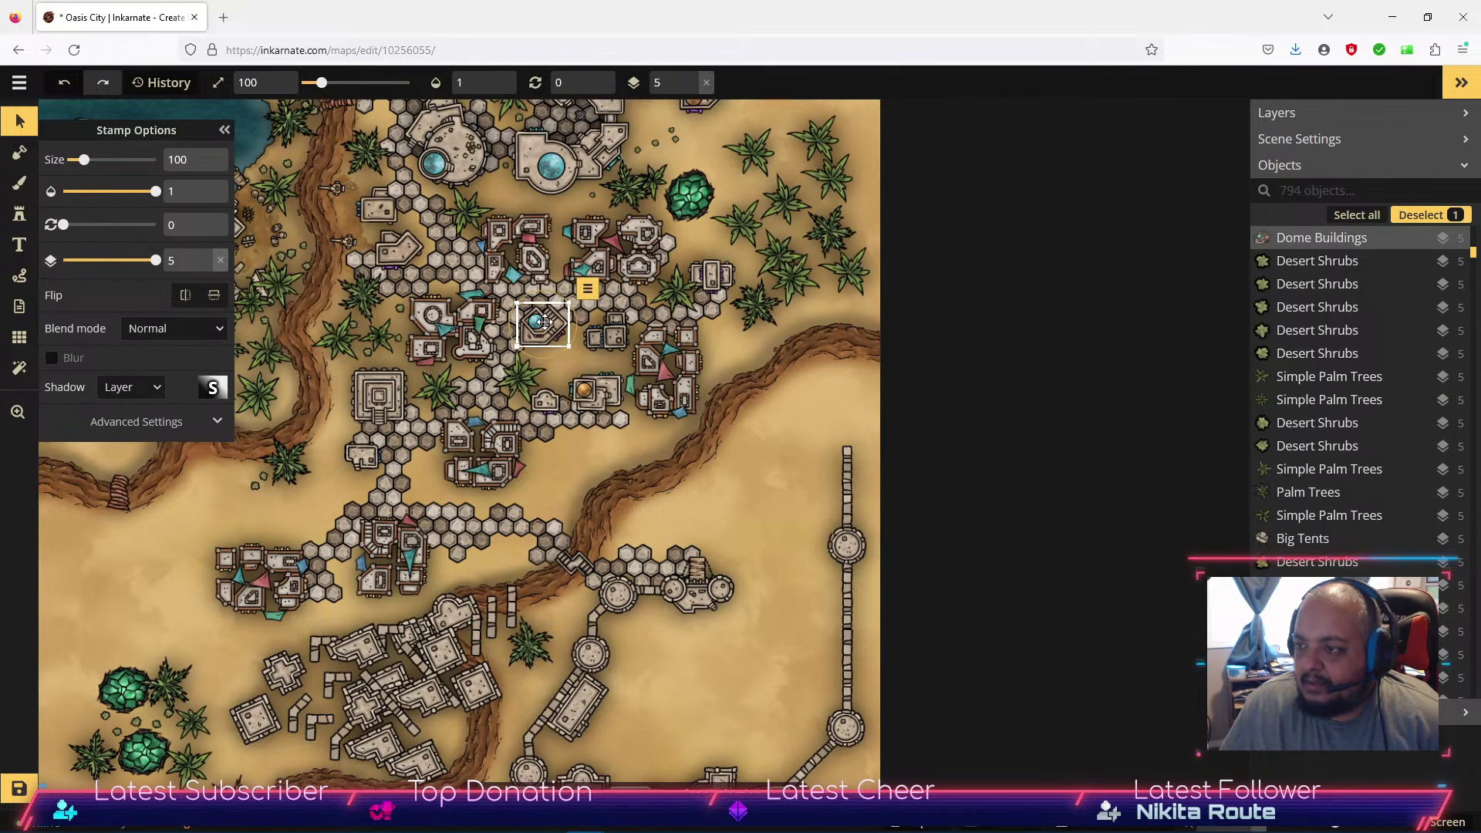
click(205, 268)
click(205, 268)
click(525, 363)
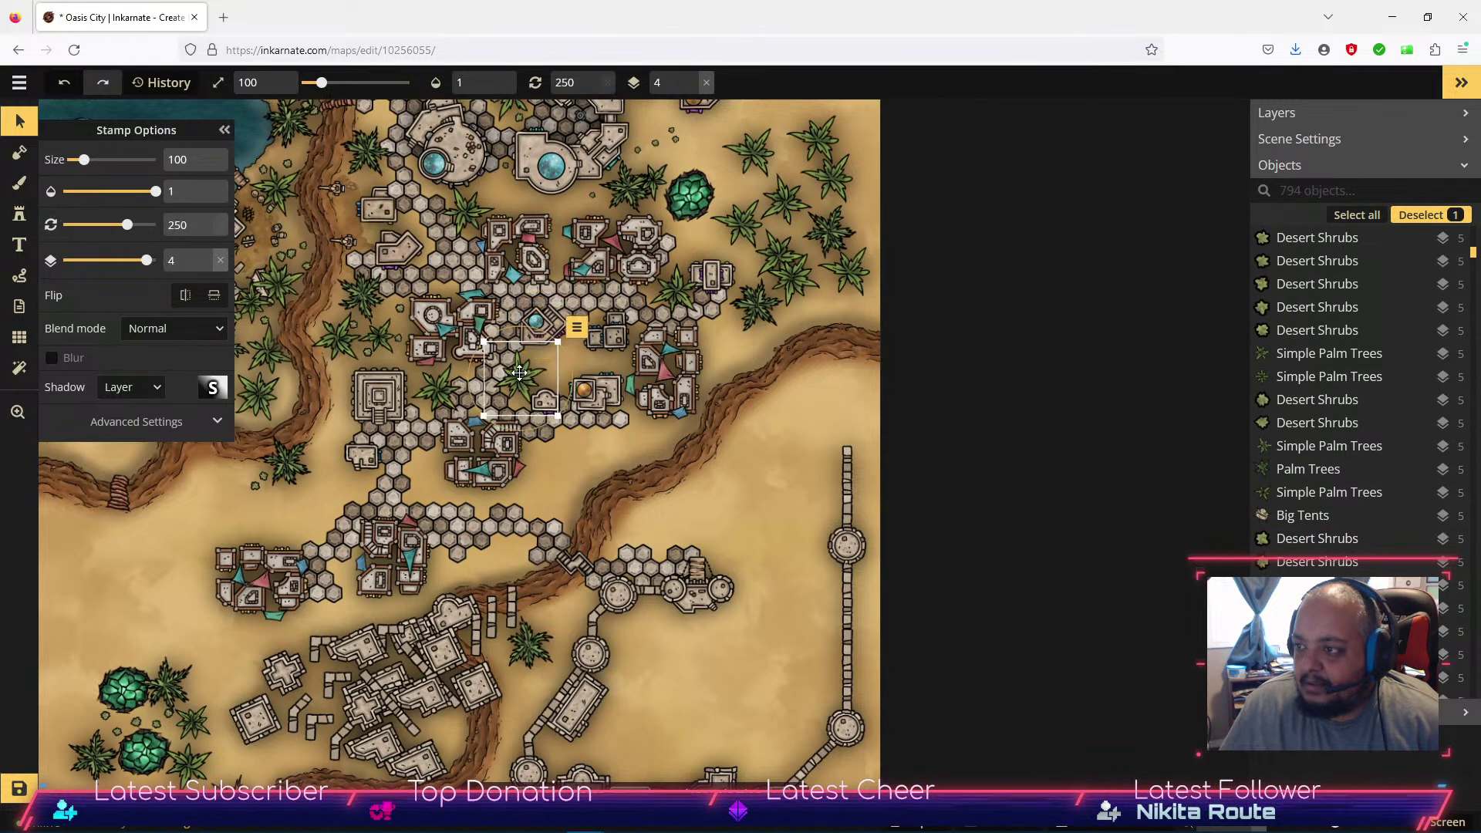
drag(526, 363, 529, 366)
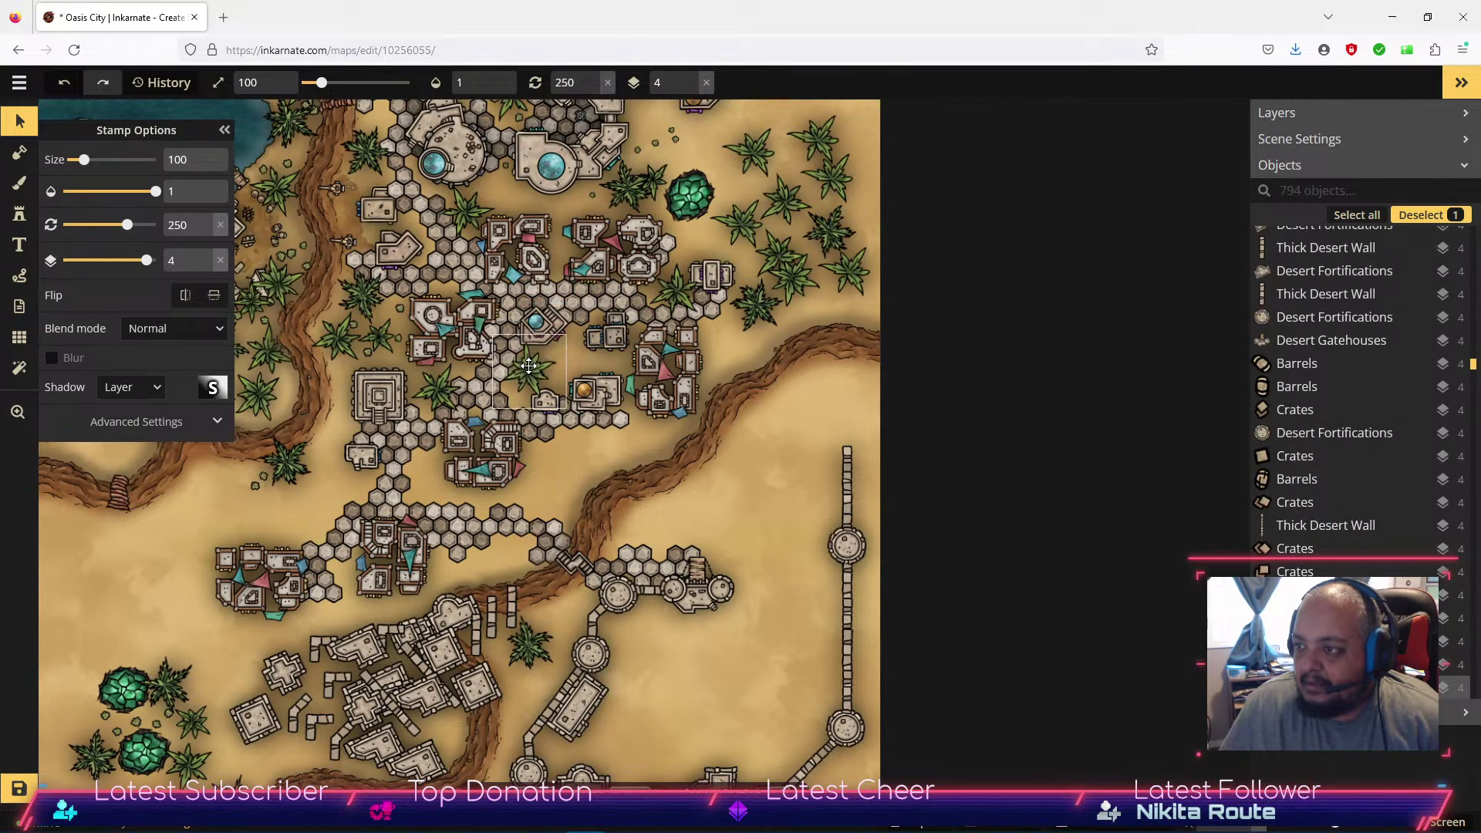
Move the palm tree between the cliff bend and the fortress to the open ground southwest of the stepped pyramid.
click(826, 429)
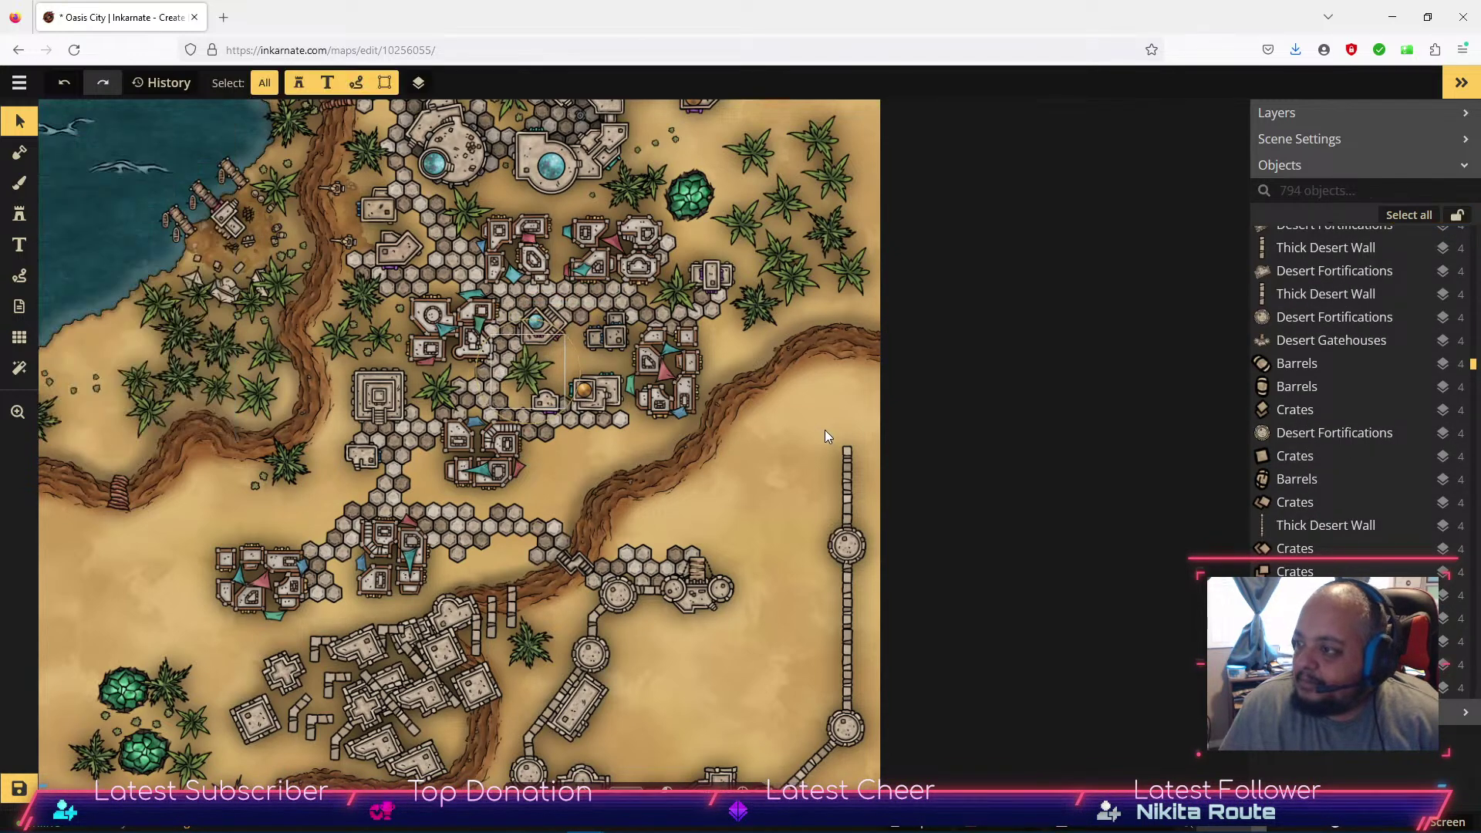
drag(530, 652, 309, 513)
click(667, 631)
Move a short vertical wall from the cliff bend to the north end of the eastern wall and set it to layer 1.
scroll(772, 633, up, 4)
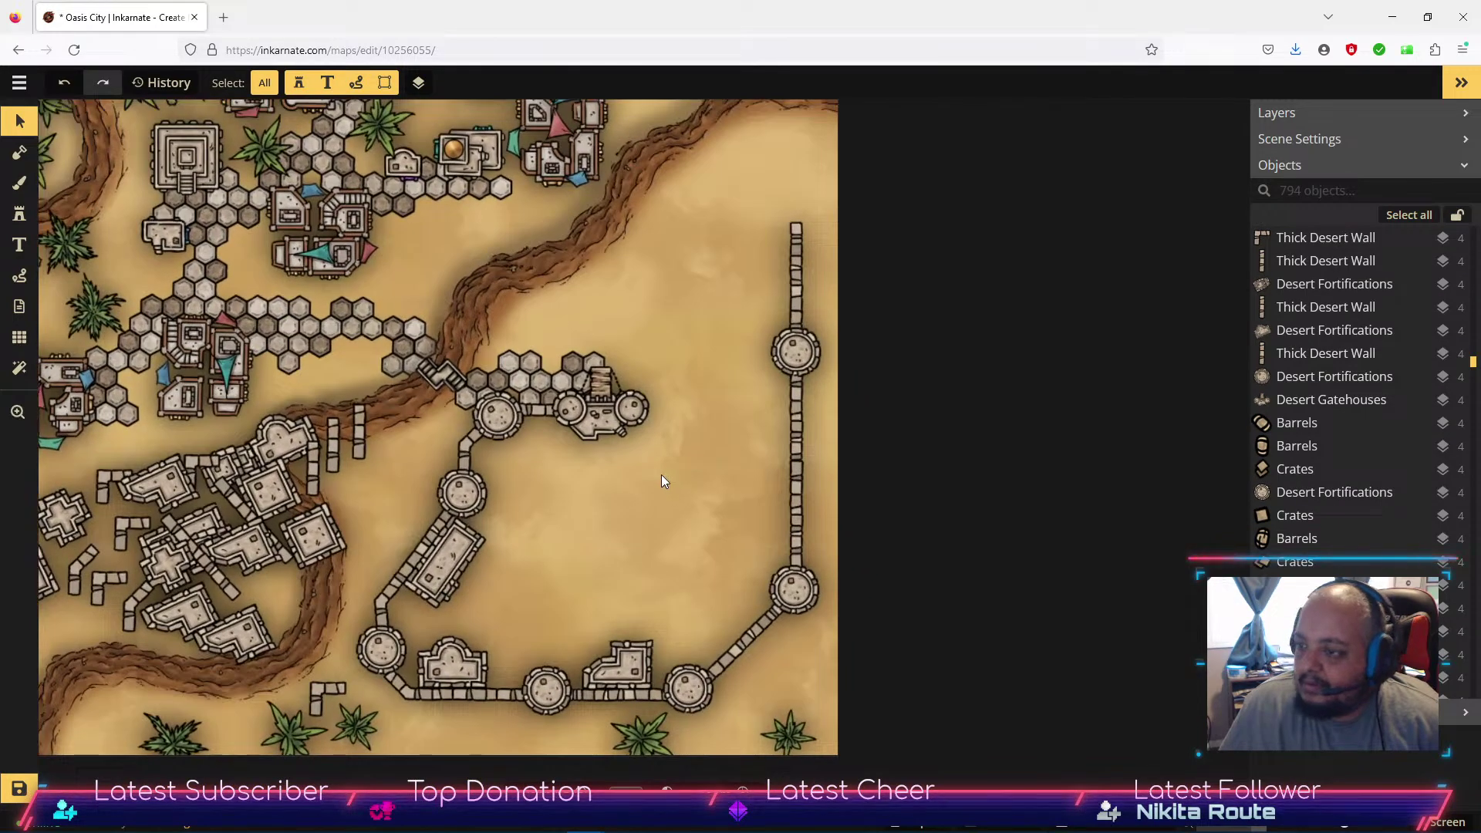
drag(639, 467, 693, 552)
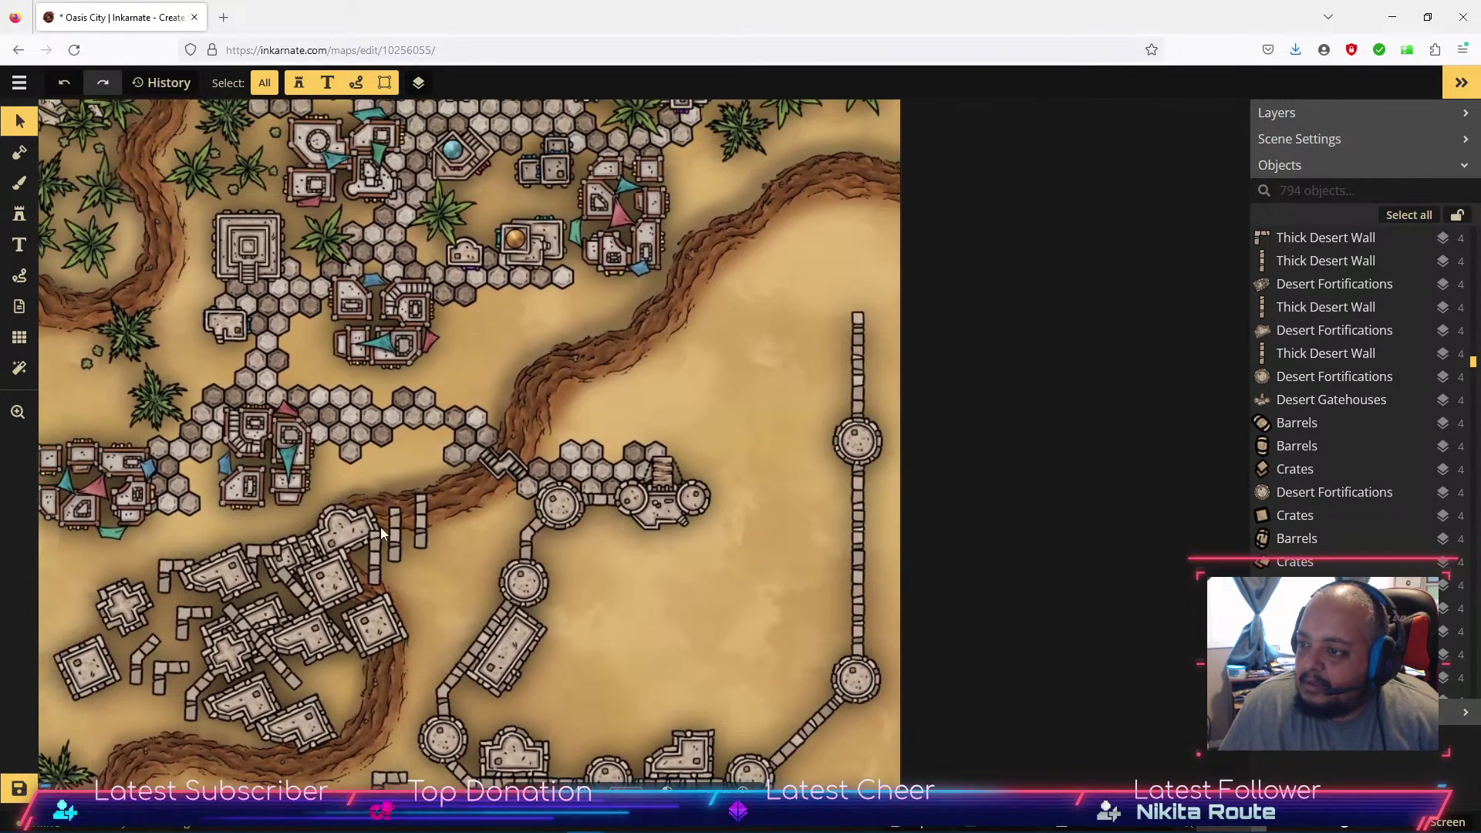
click(420, 522)
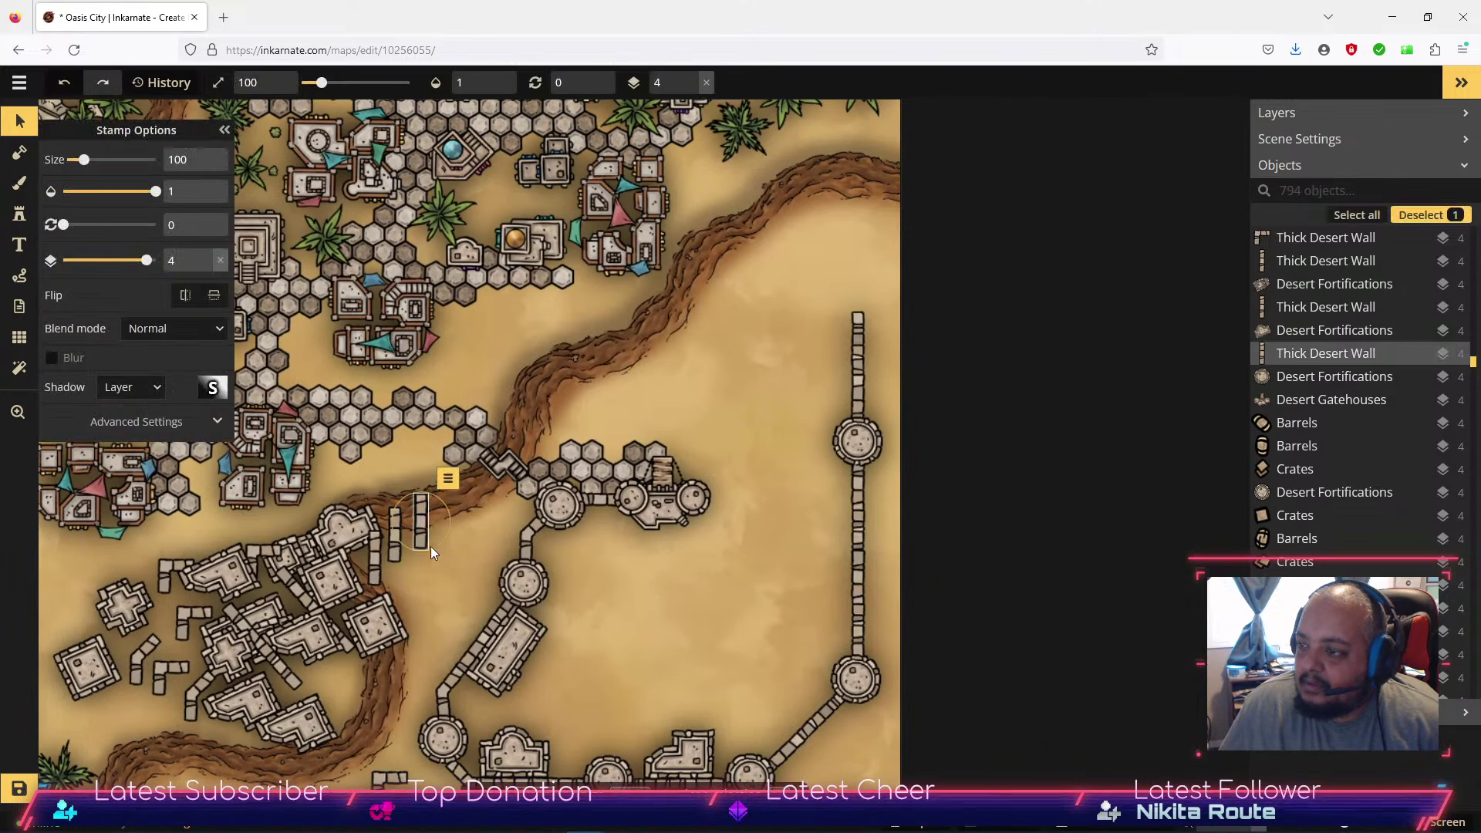
drag(422, 518, 852, 282)
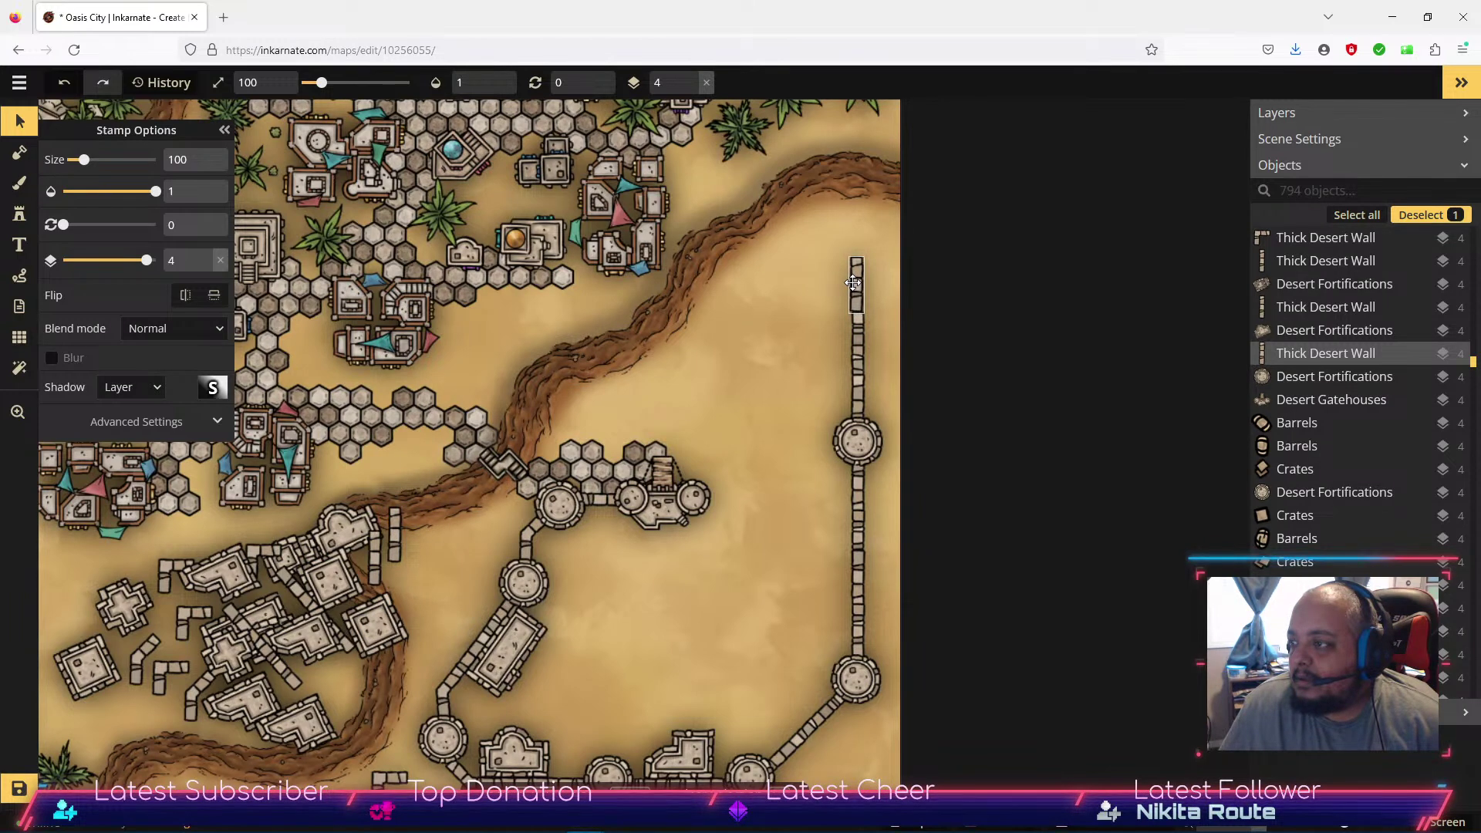
click(849, 333)
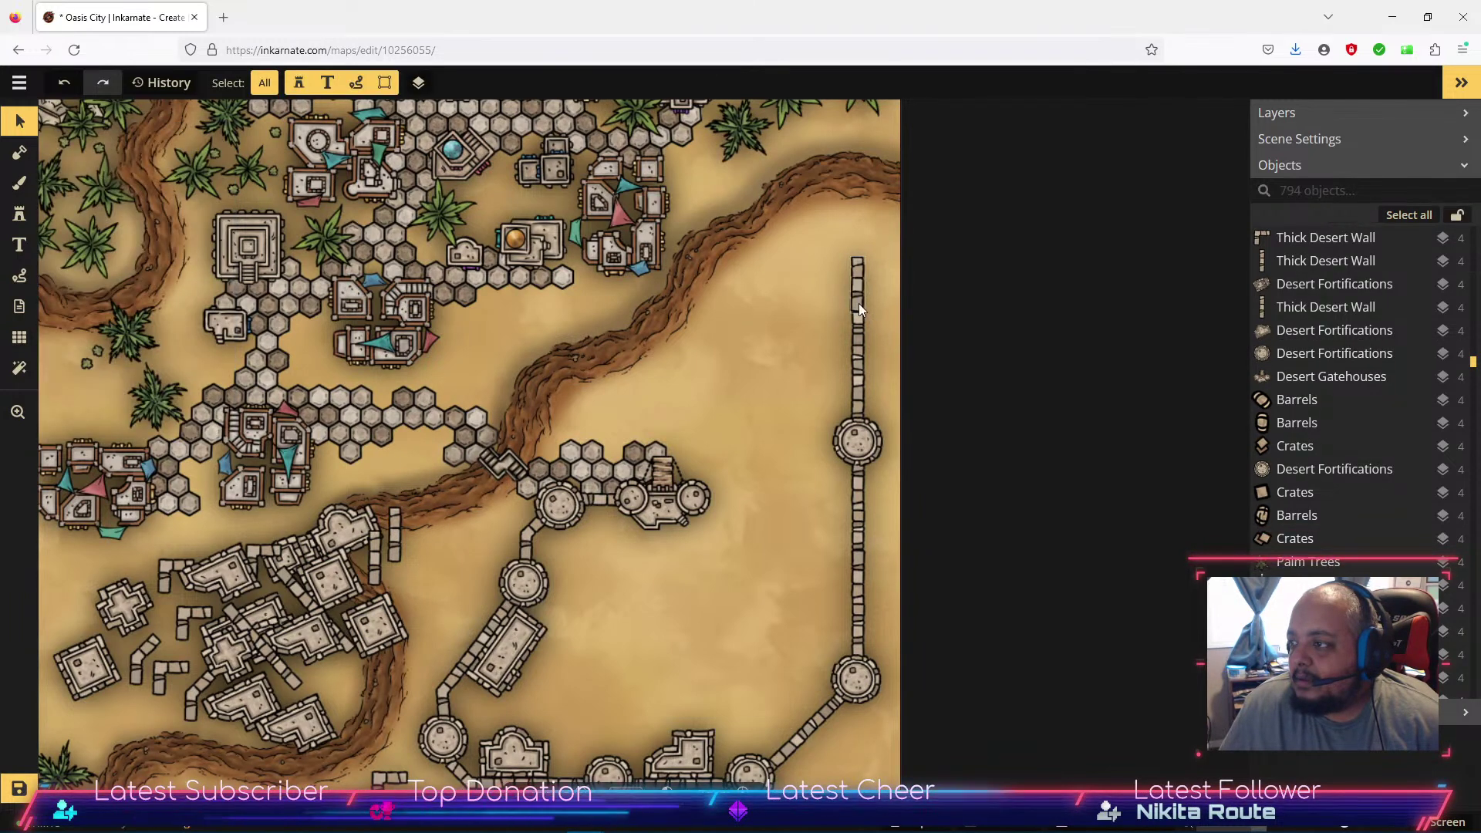
click(857, 302)
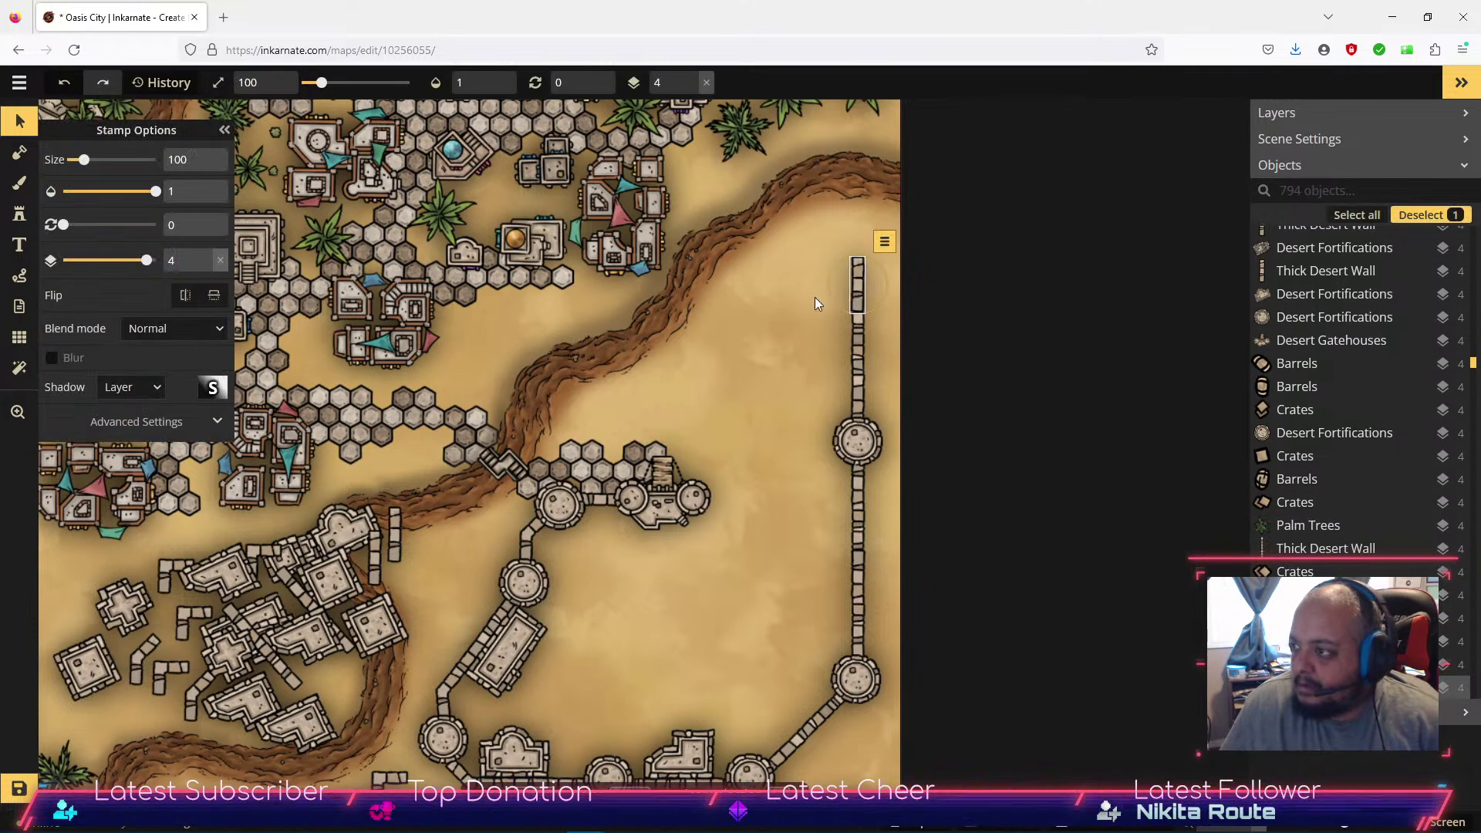
click(803, 332)
click(859, 280)
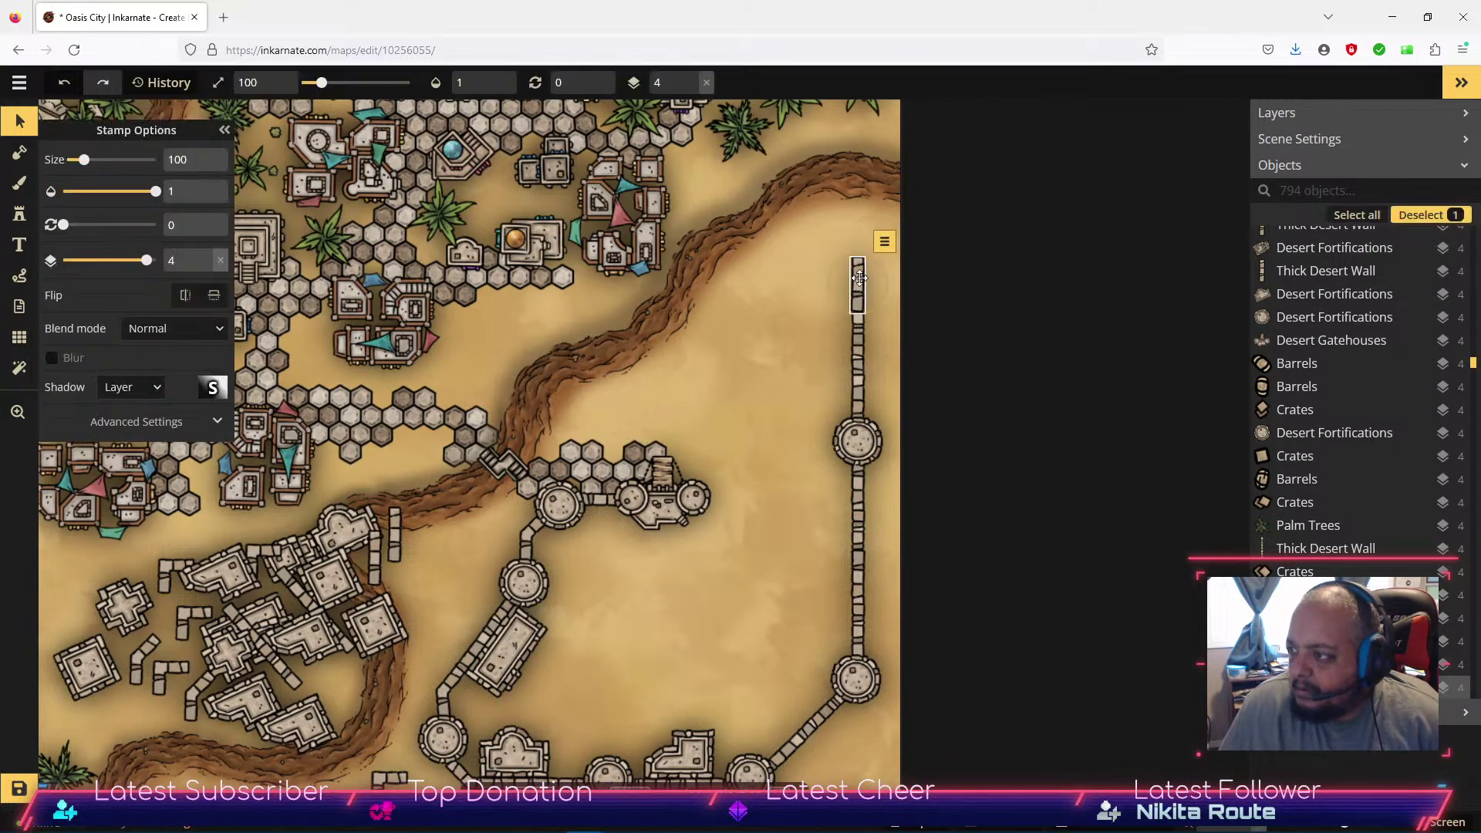
click(786, 373)
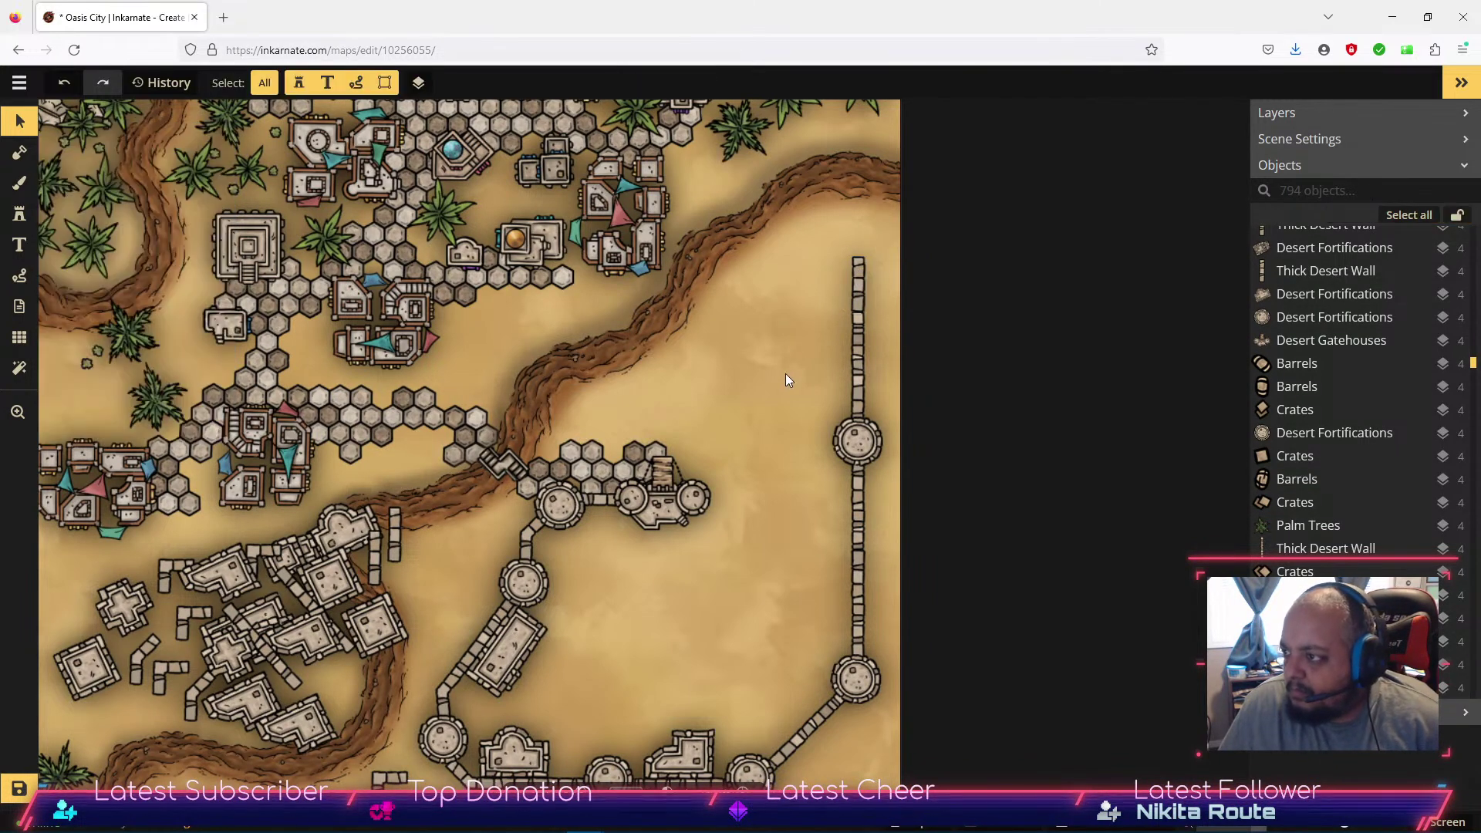
click(862, 284)
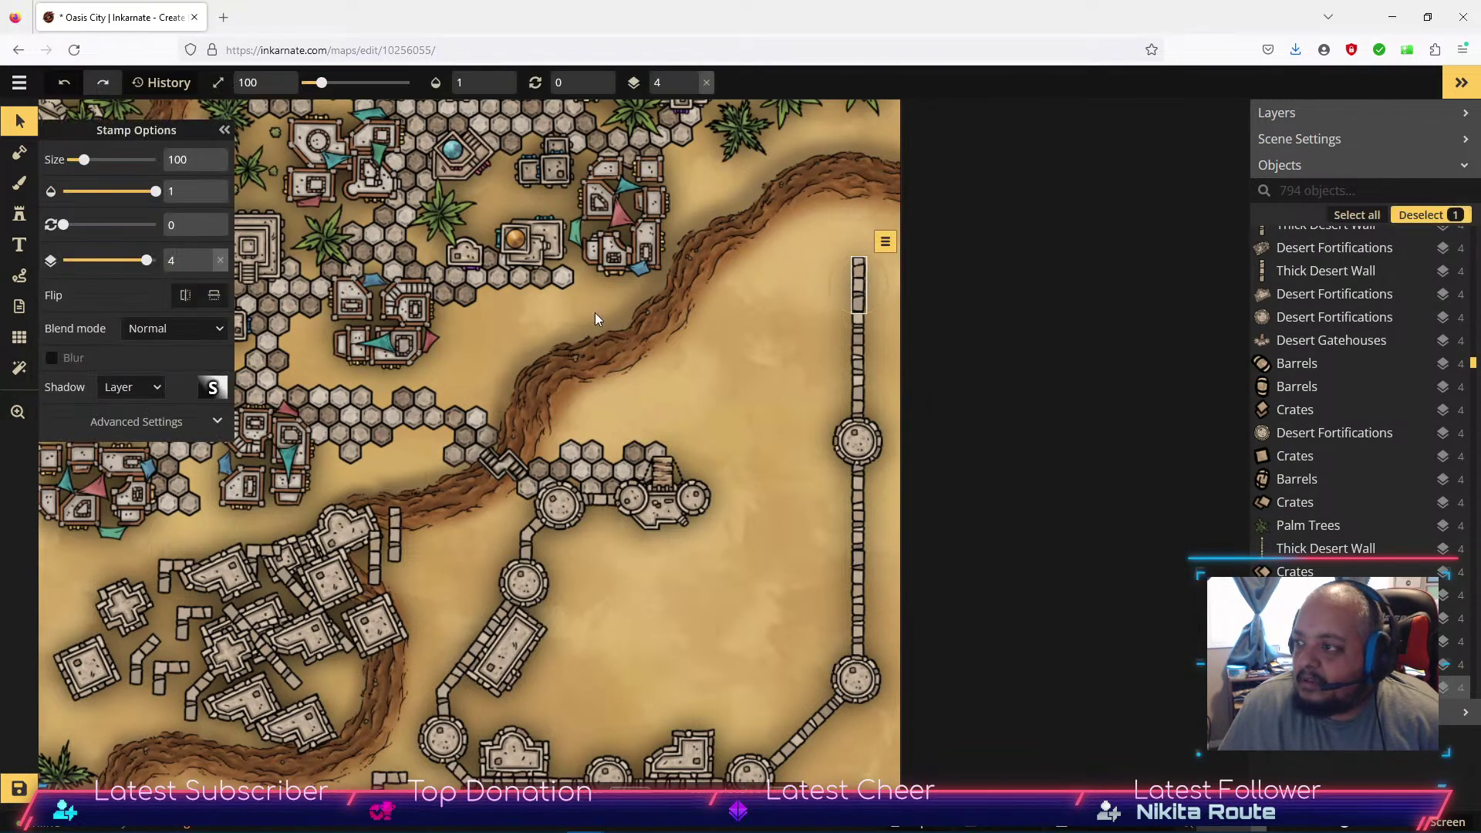
click(205, 268)
click(205, 268)
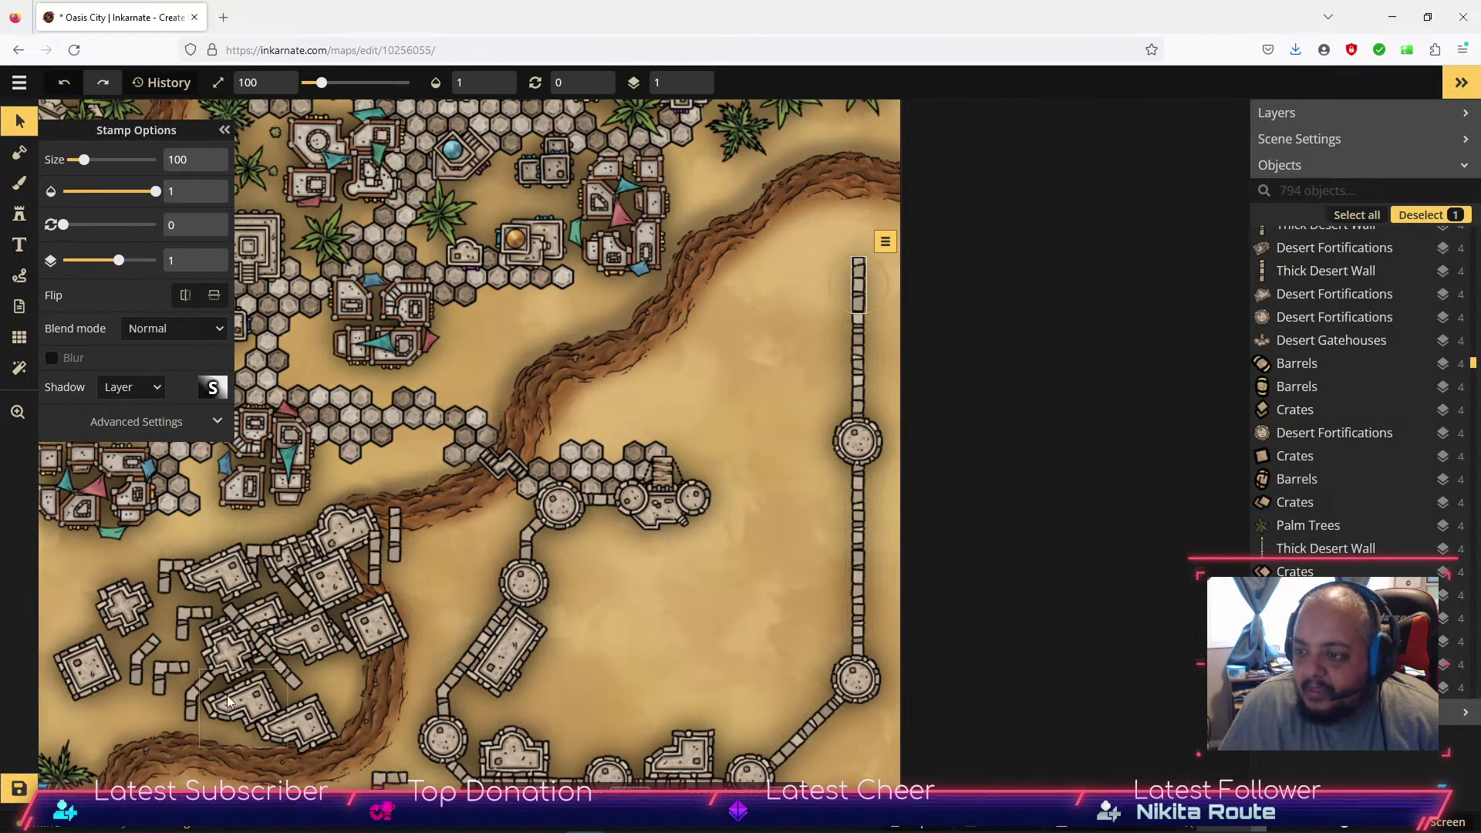
Stamp a round Desert Fortifications tower on the north end of the extended eastern wall.
key(space)
drag(155, 747, 353, 667)
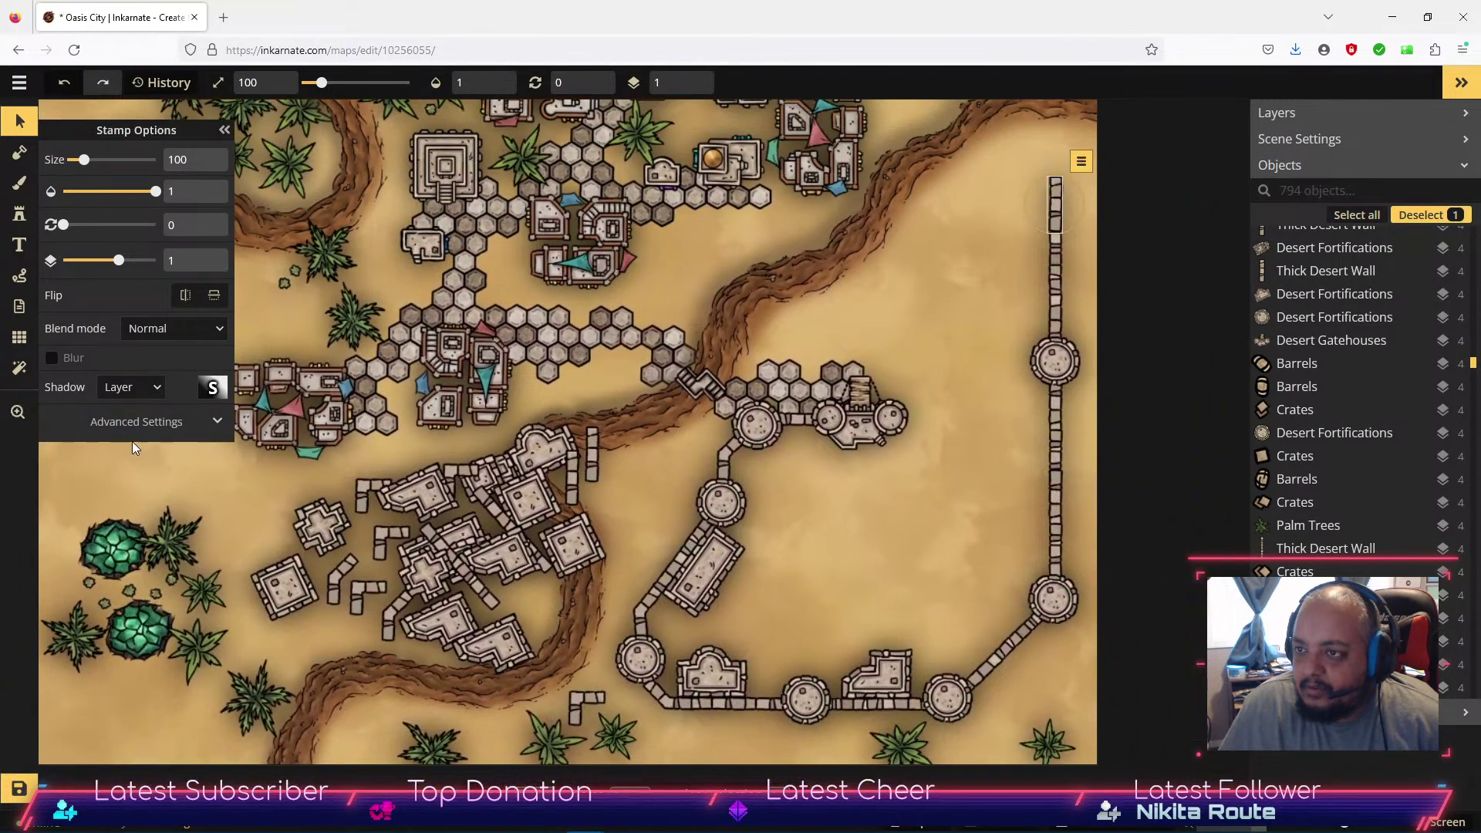
click(19, 214)
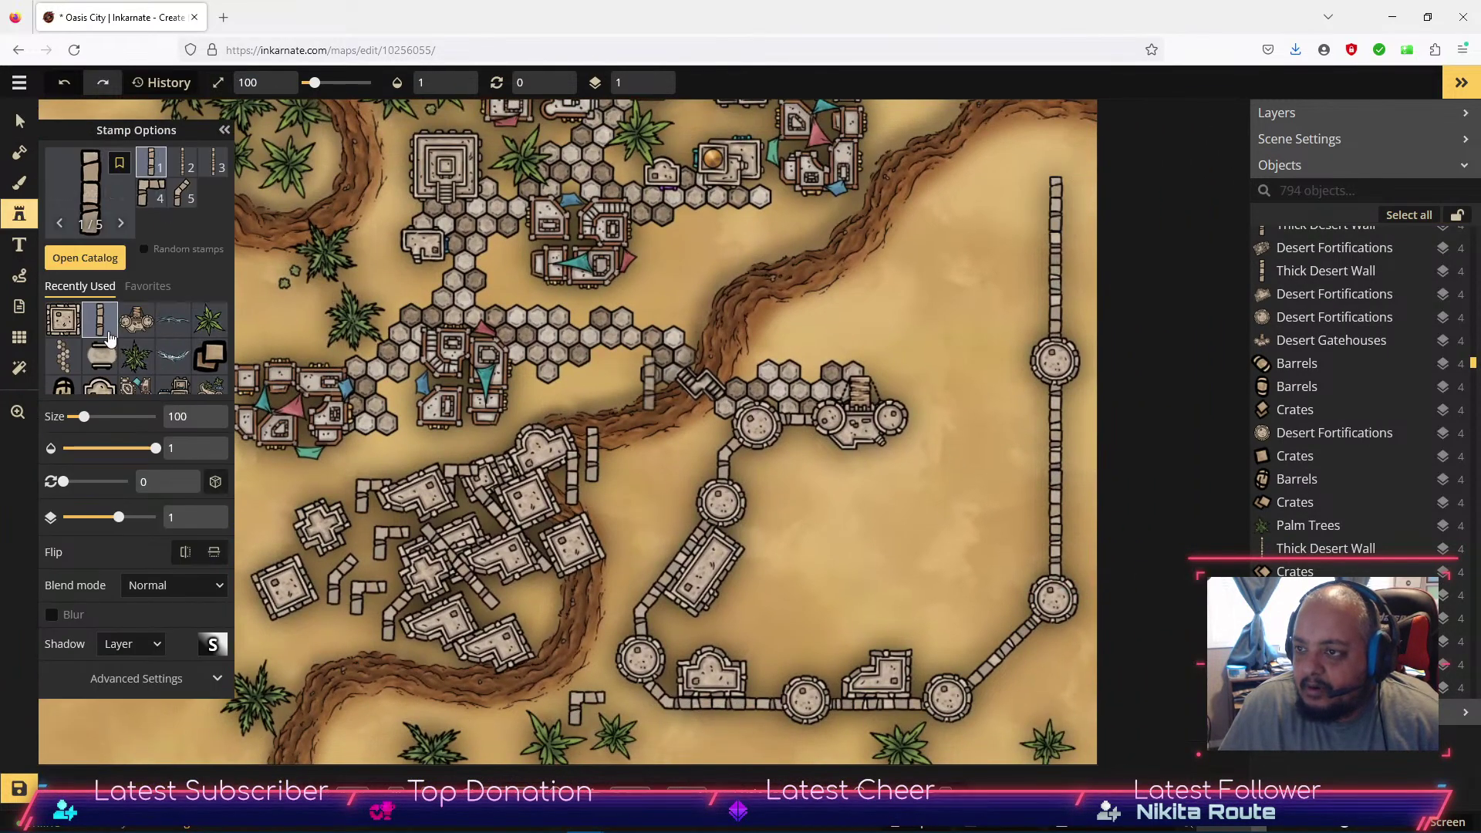
click(137, 321)
click(66, 327)
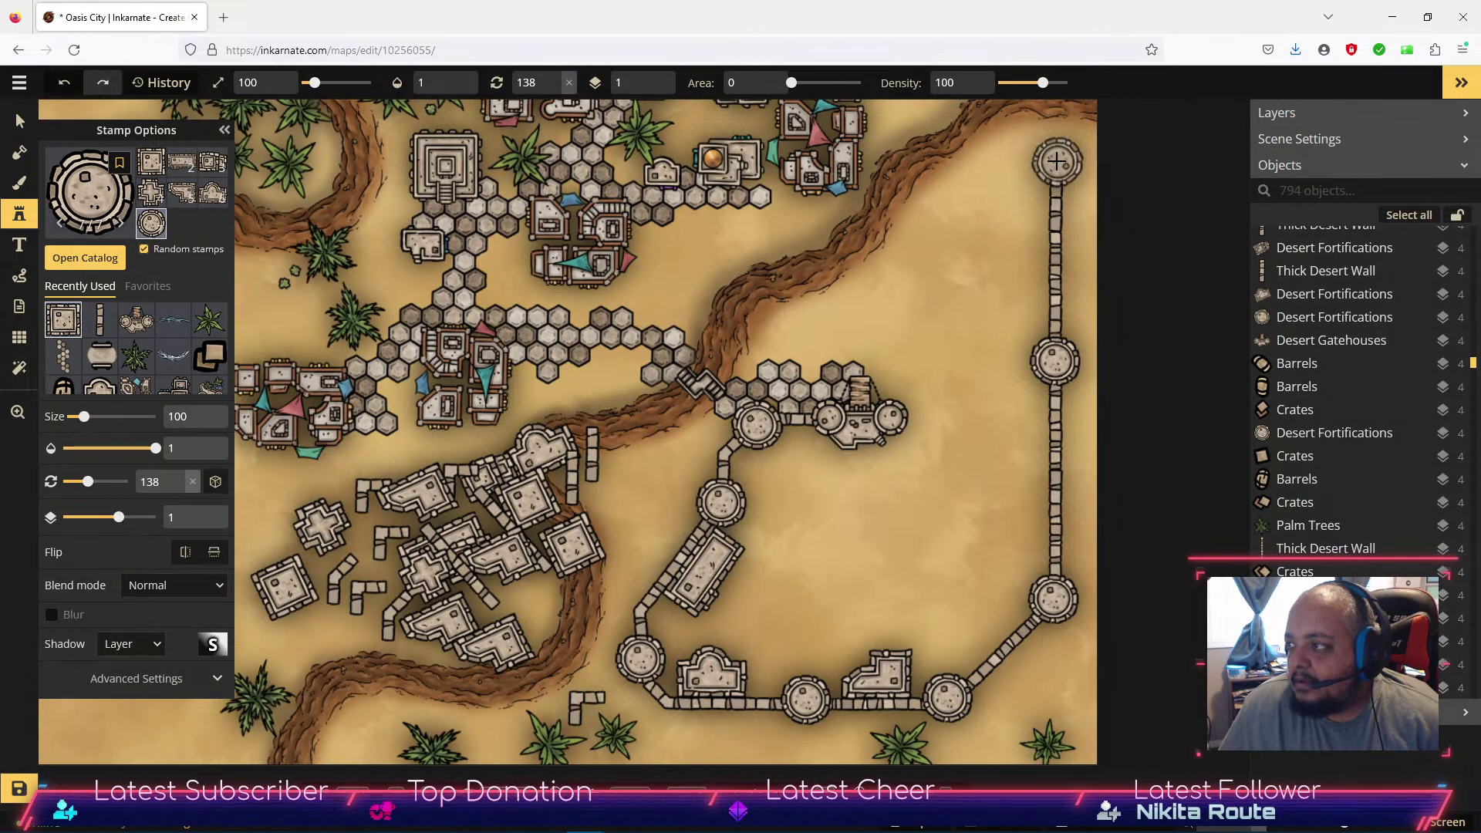
click(1057, 161)
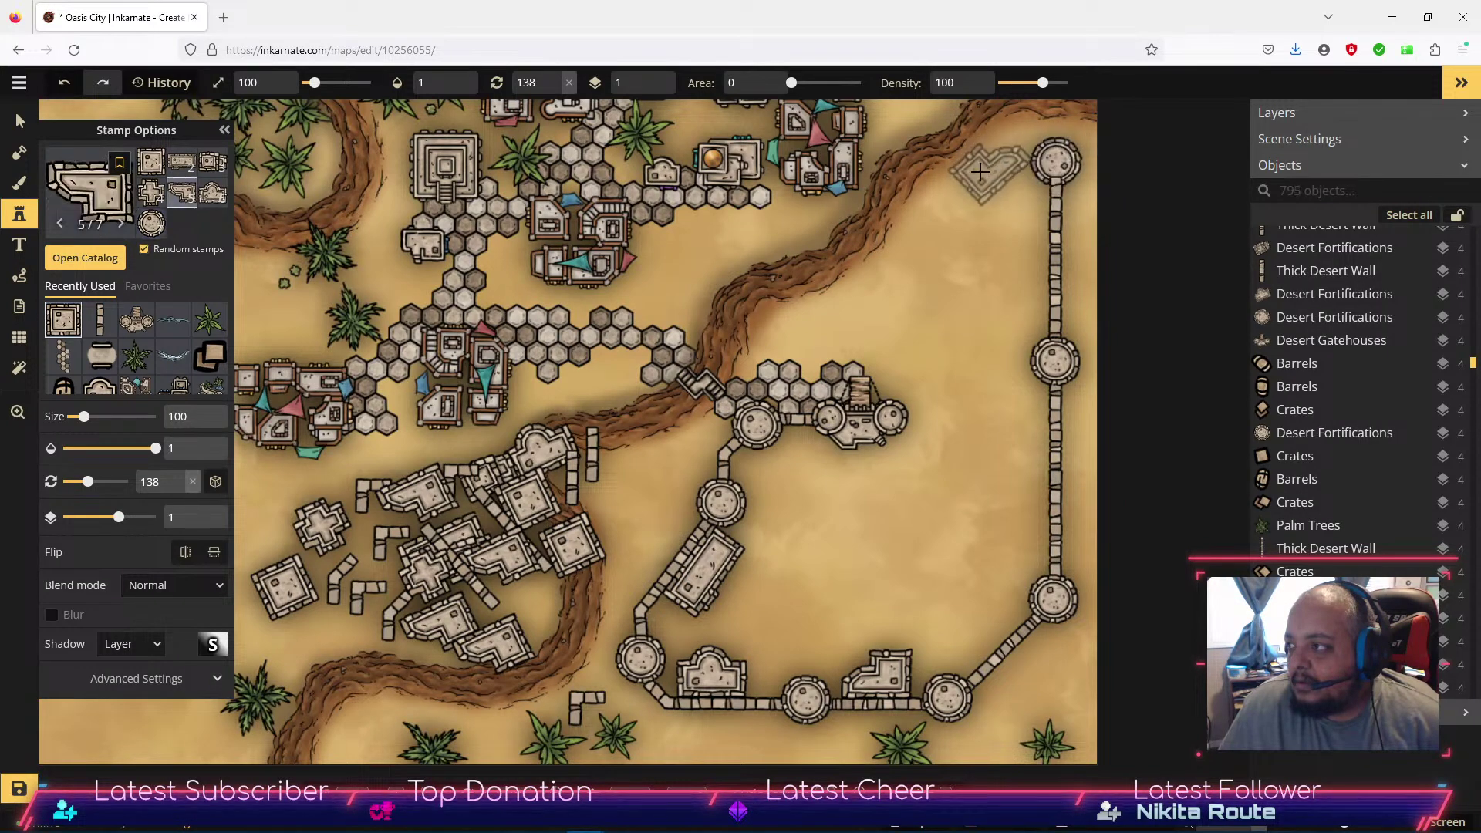
Stamp a round Desert Fortifications tower southwest of the northeast corner tower, beside the cliff.
click(151, 223)
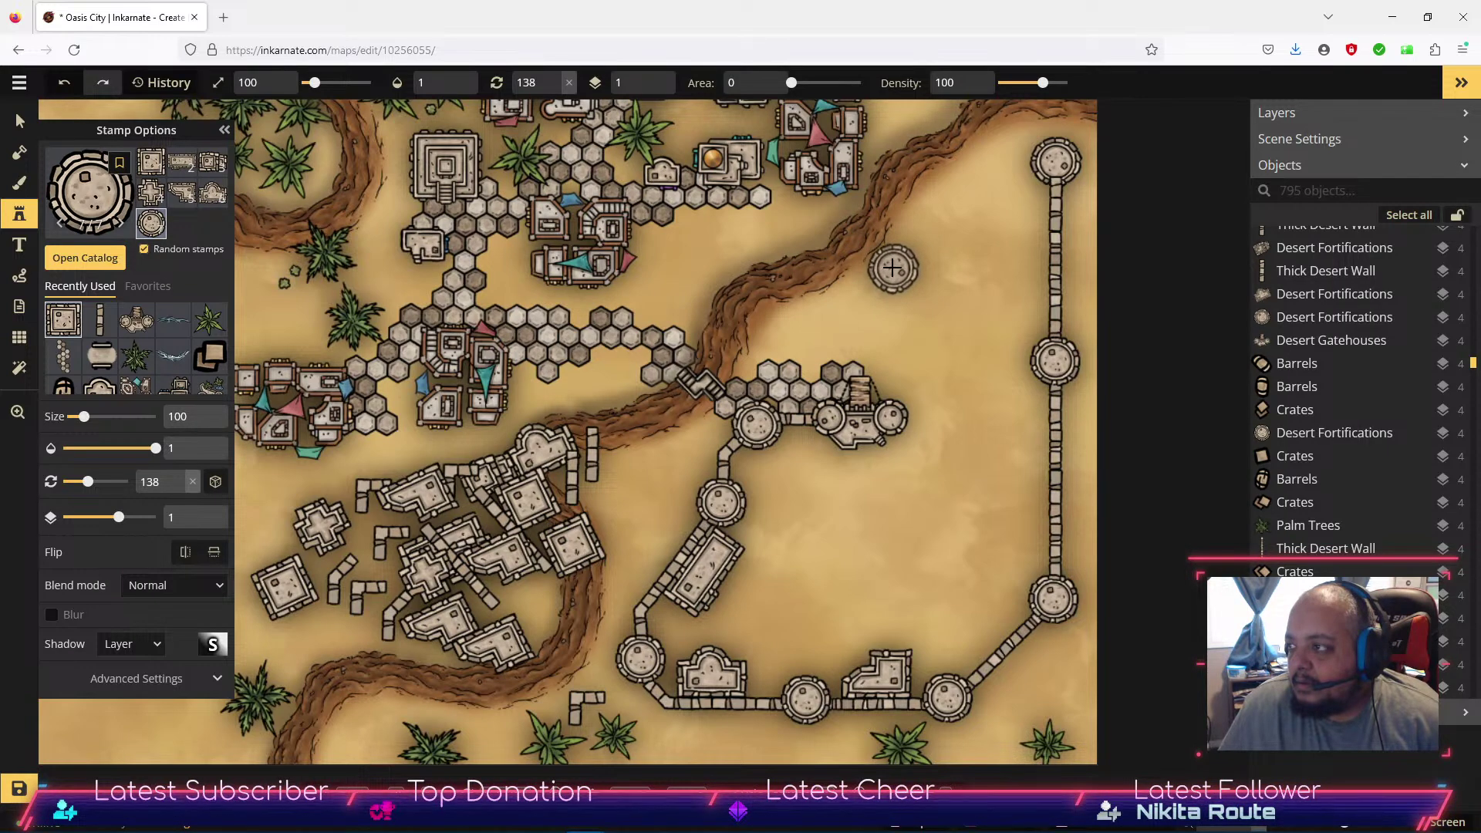
click(892, 267)
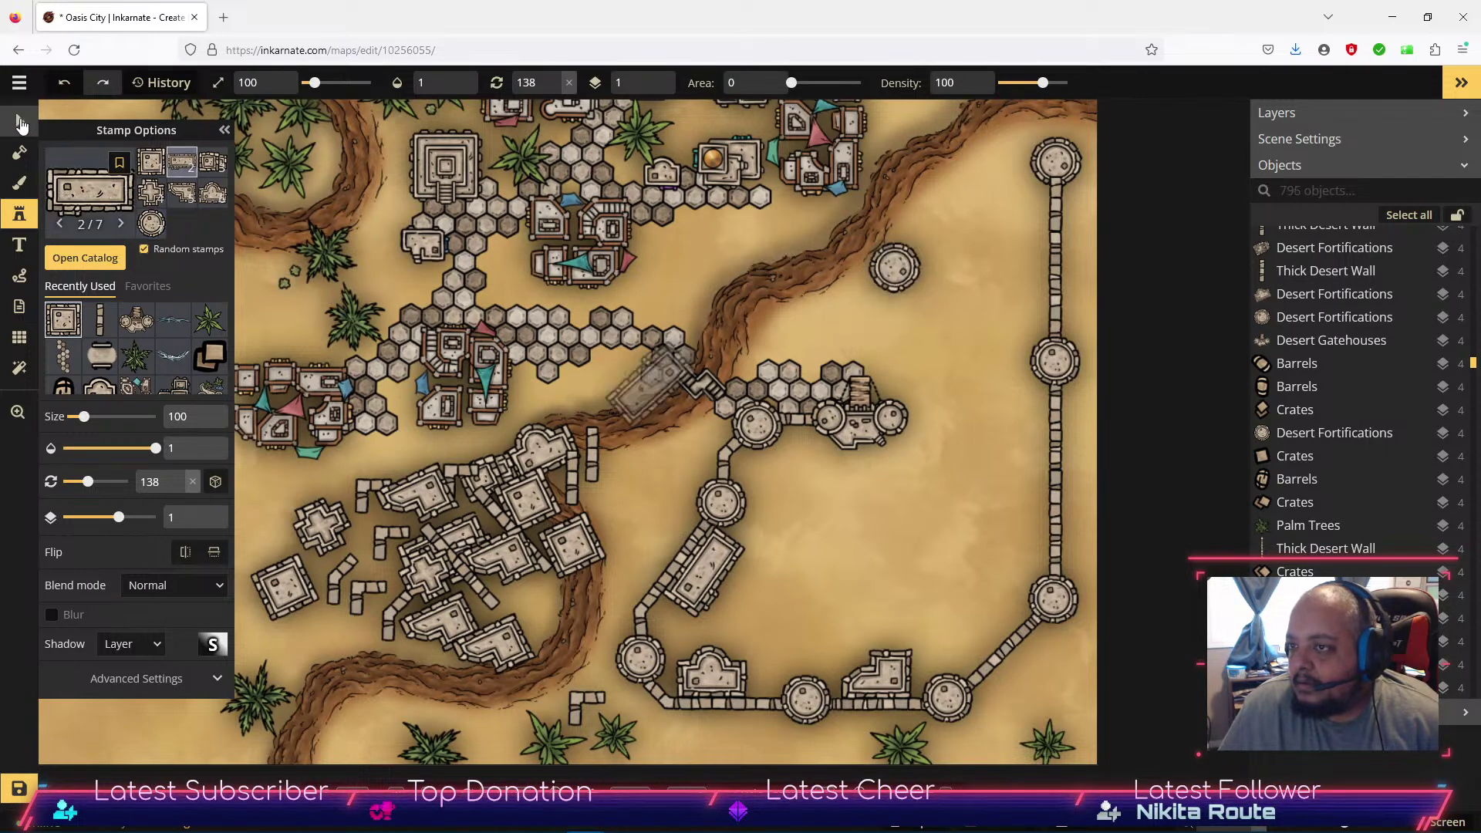
Set the northernmost segment of the eastern wall to layer 0 and the round tower on its end to layer 3.
click(21, 123)
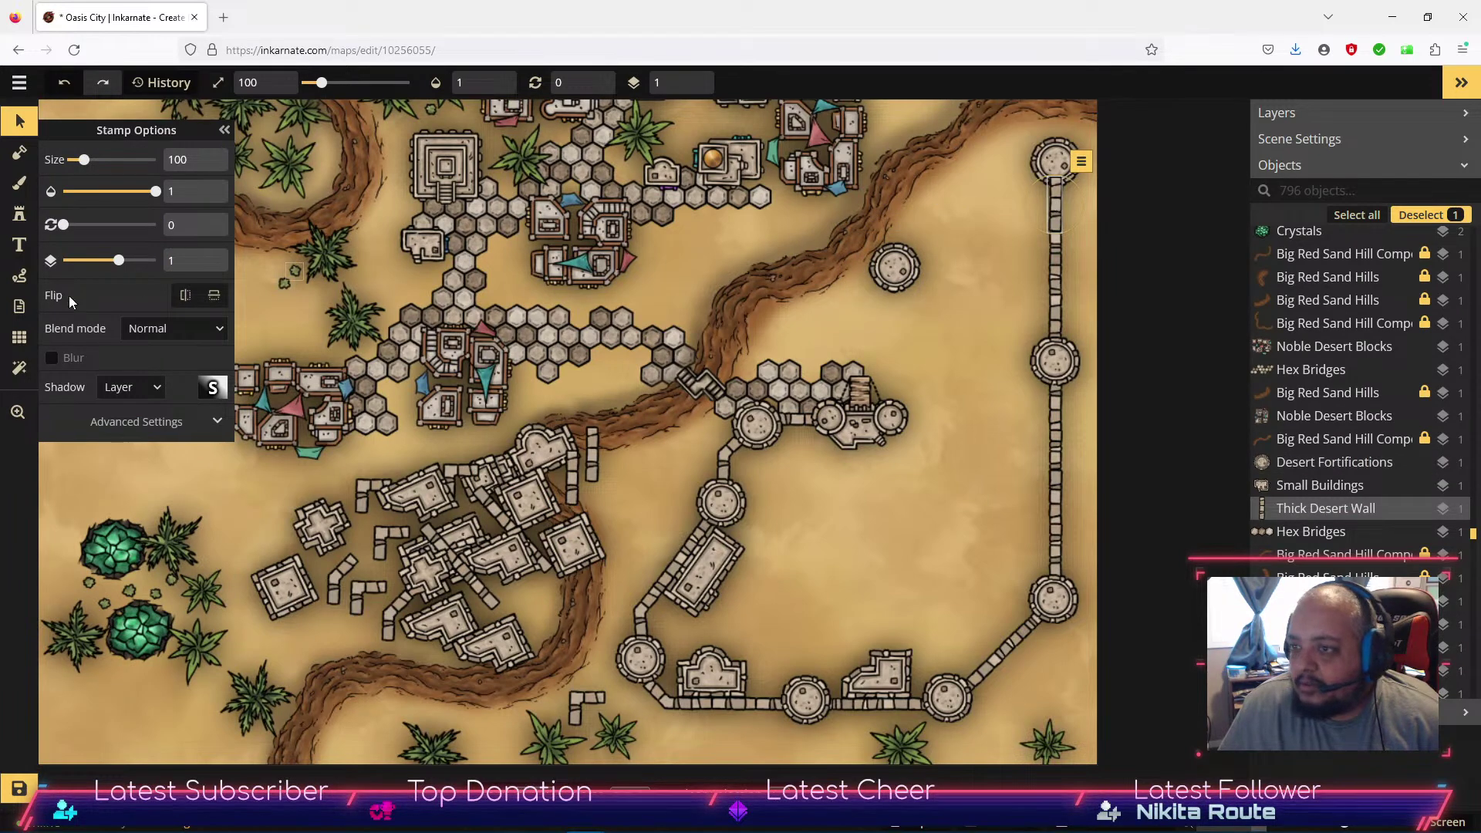
click(205, 265)
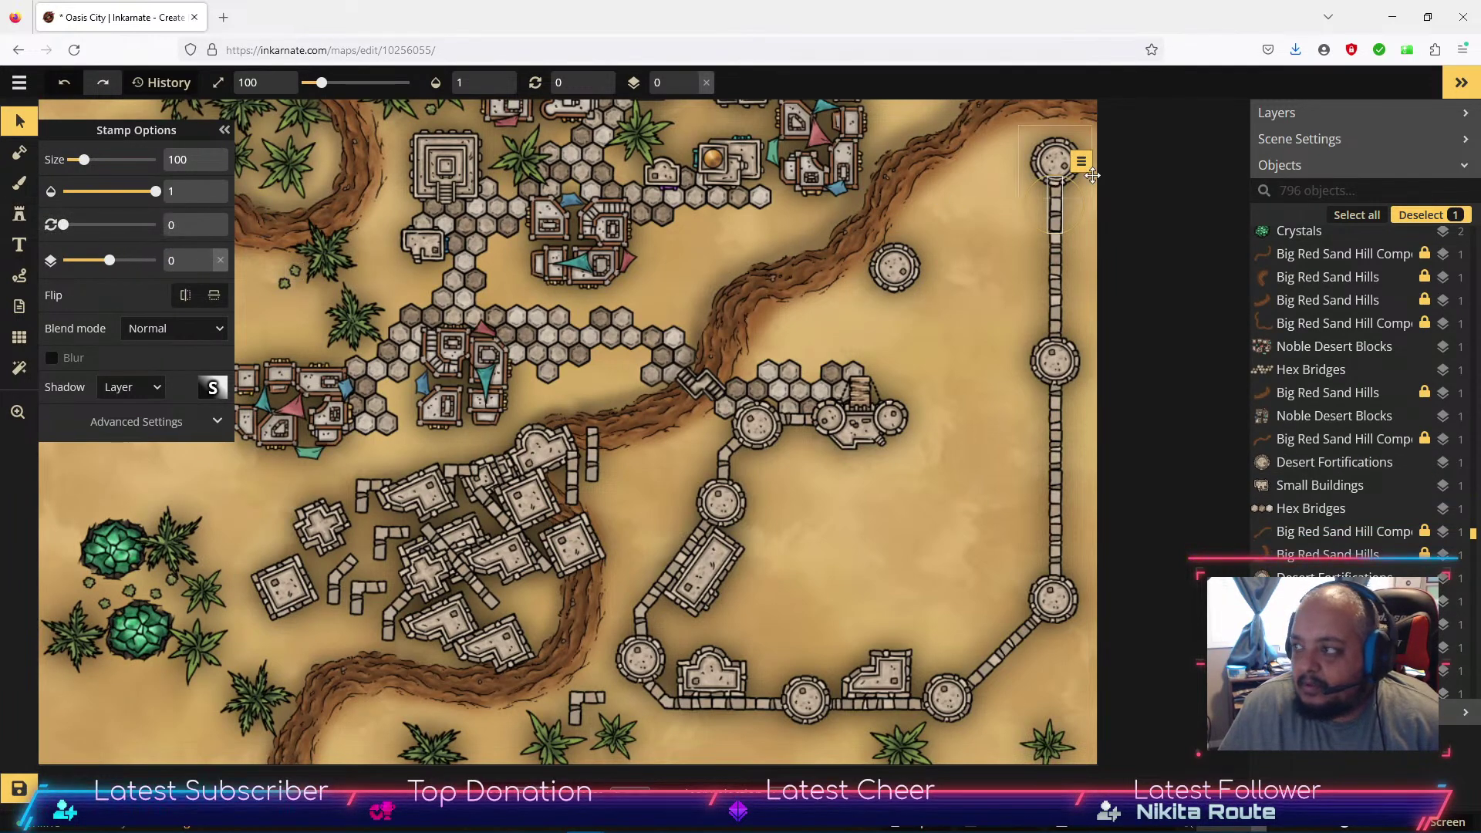
click(1049, 158)
click(206, 256)
click(206, 256)
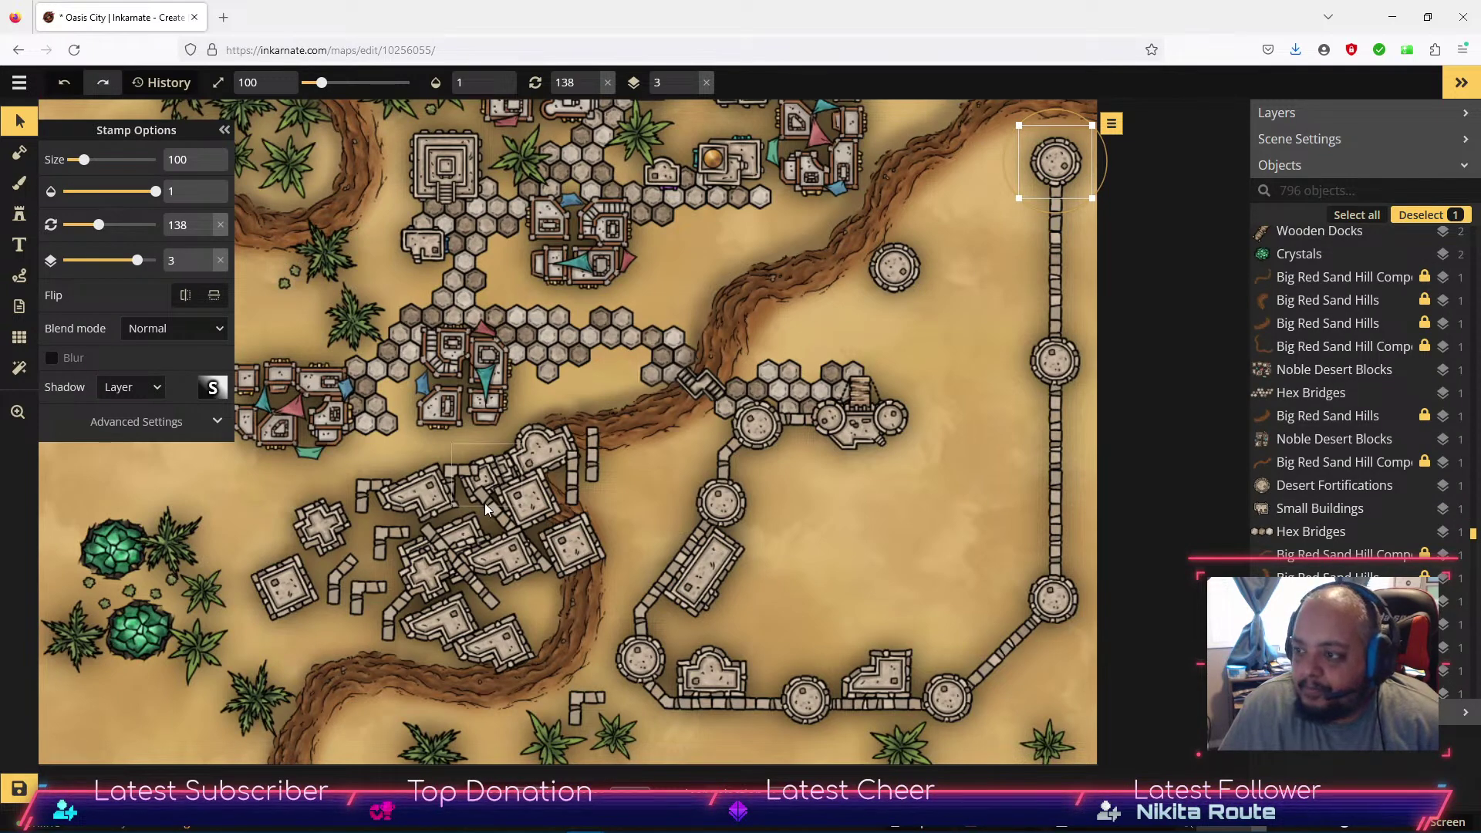
Set a small bent wall aside northwest of the spare pile, and move a long wall beside the new tower, rotated to 63 on layer 1.
drag(341, 572, 294, 495)
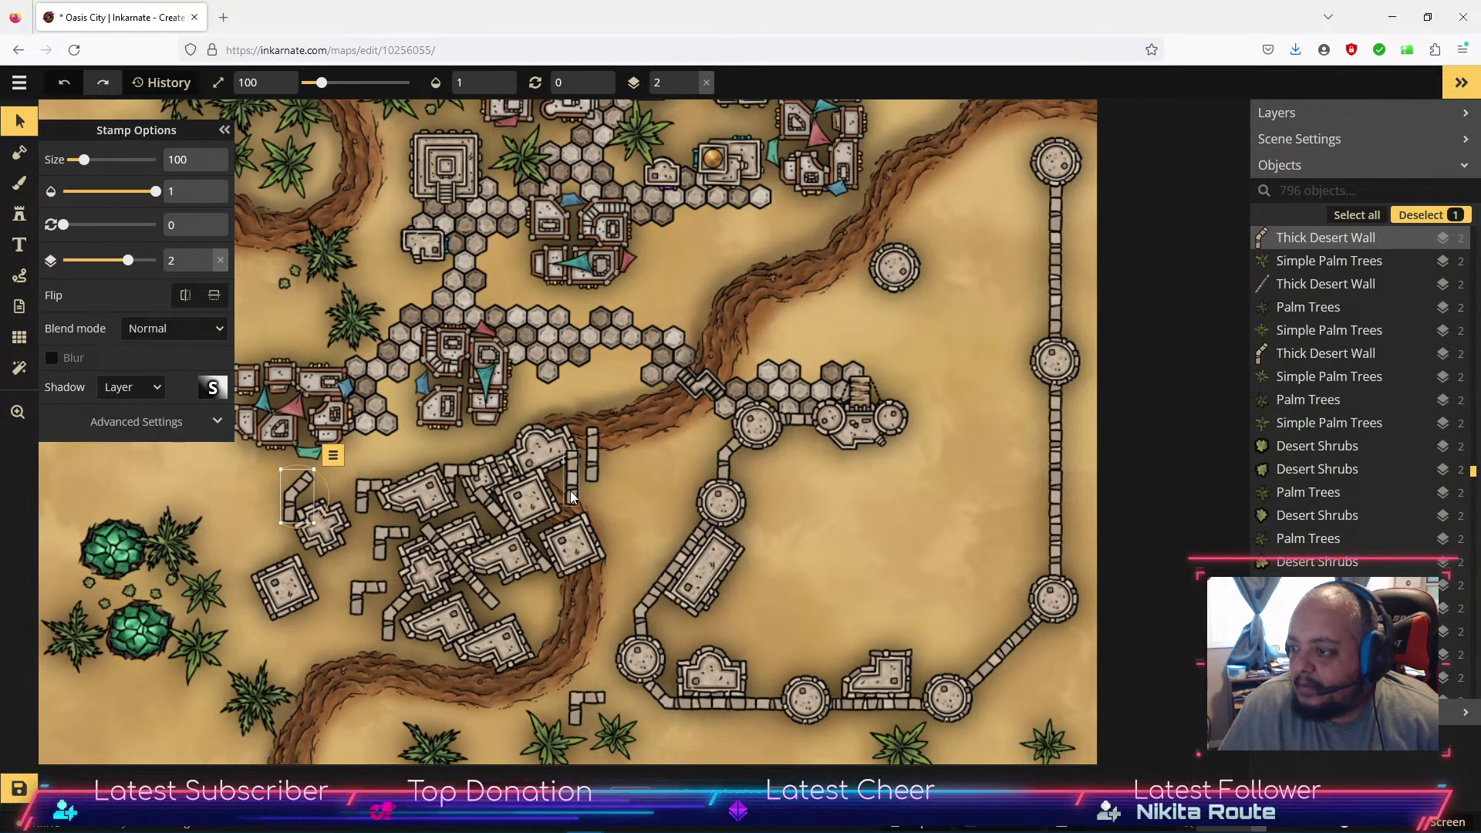
click(469, 576)
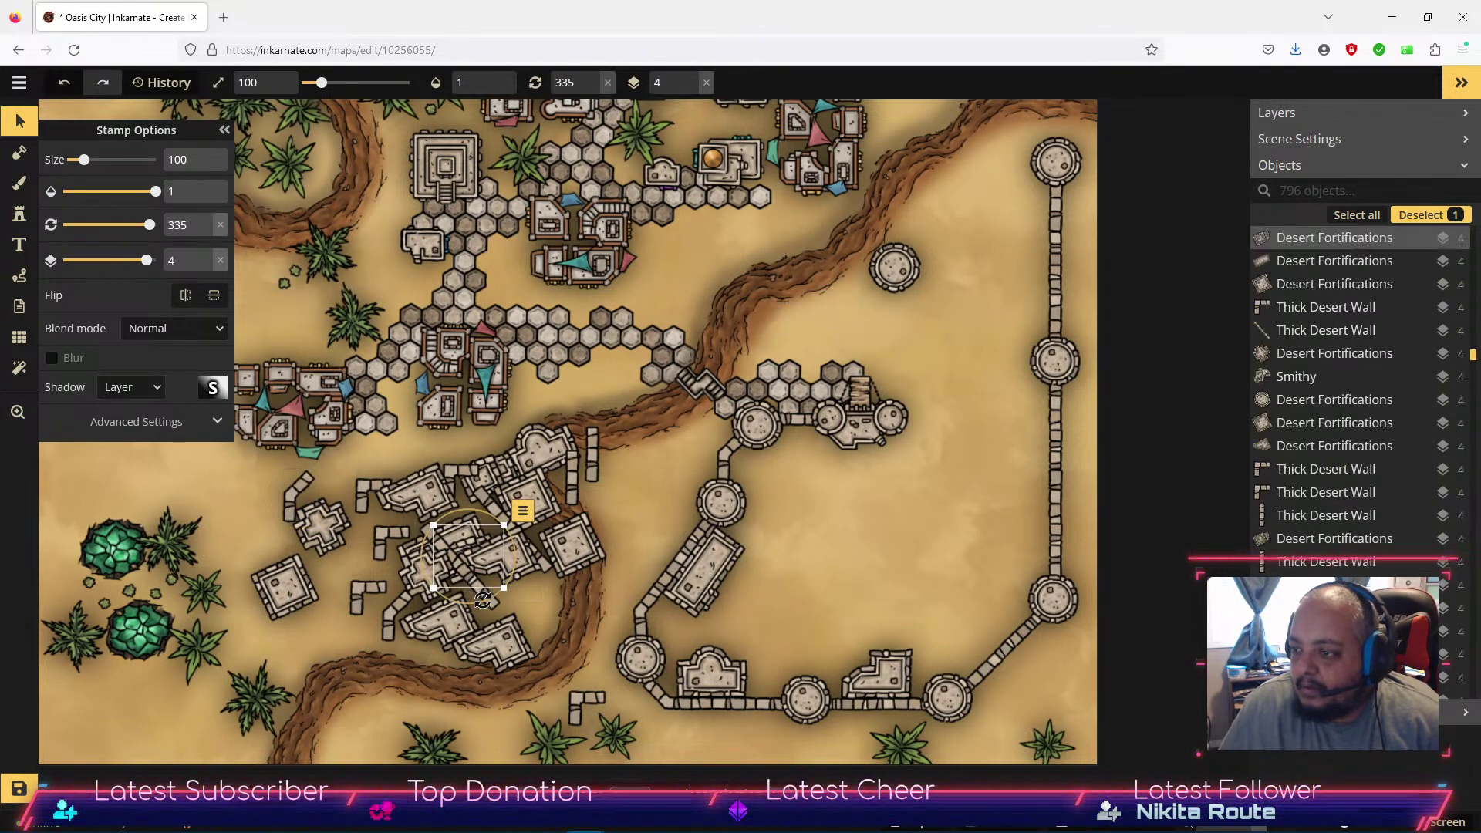
drag(493, 605, 1013, 250)
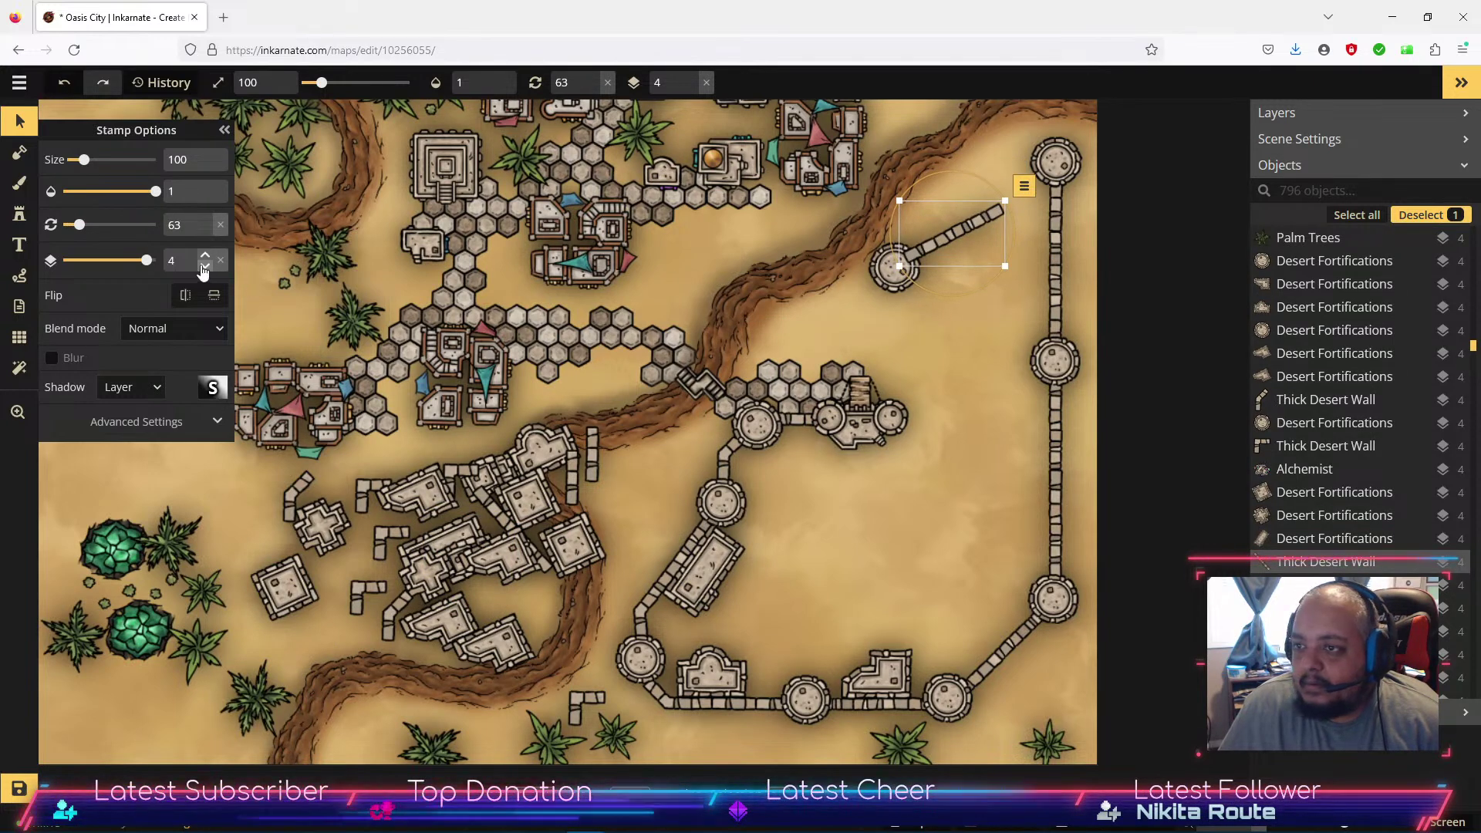
click(206, 266)
click(205, 265)
click(205, 265)
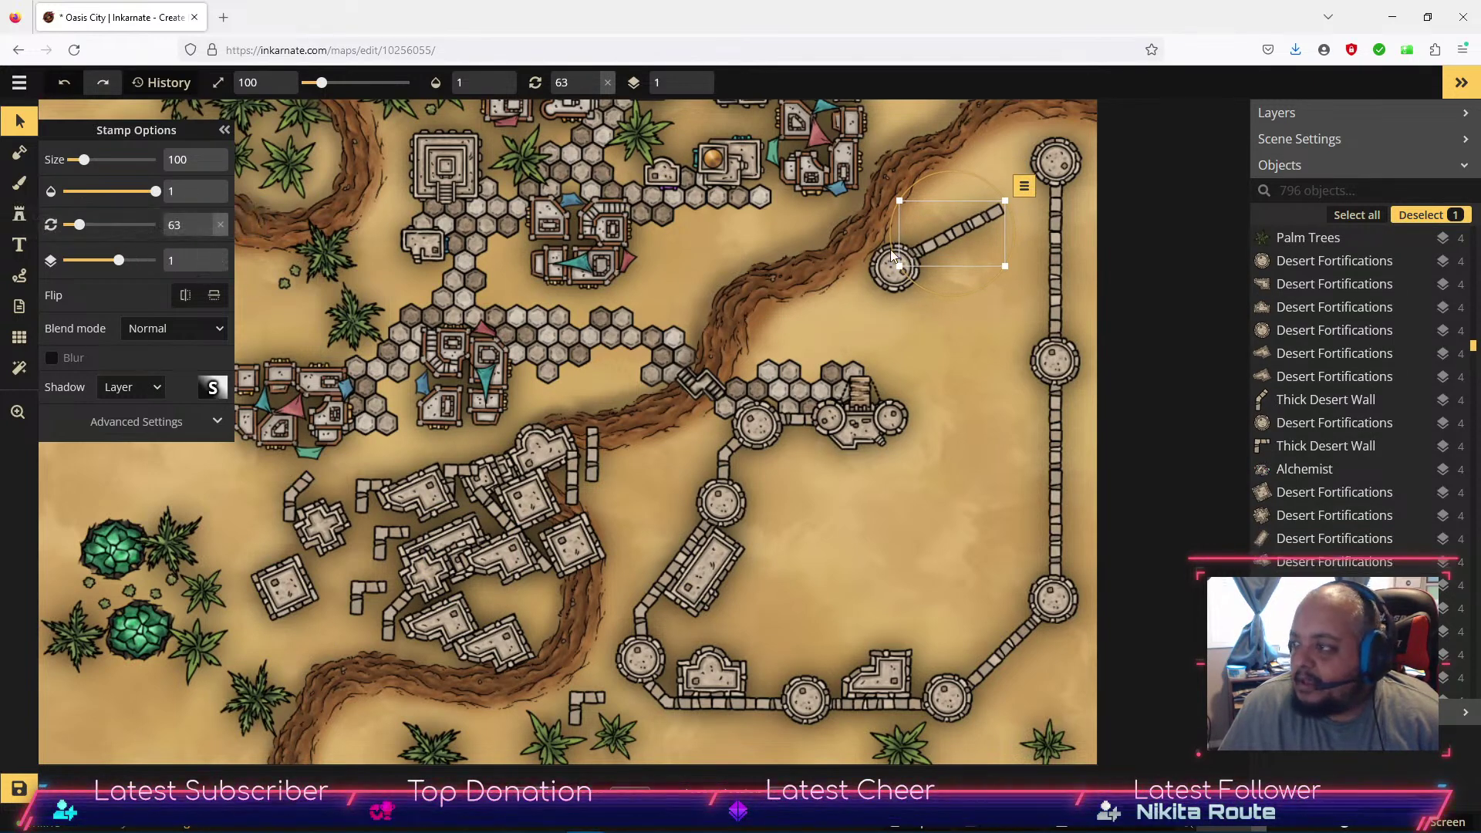
Reposition the long diagonal wall against the northeast corner tower and rotate it to 53 degrees.
drag(973, 237, 1008, 202)
mouse_move(960, 257)
mouse_down()
mouse_move(976, 214)
mouse_move(976, 263)
mouse_up()
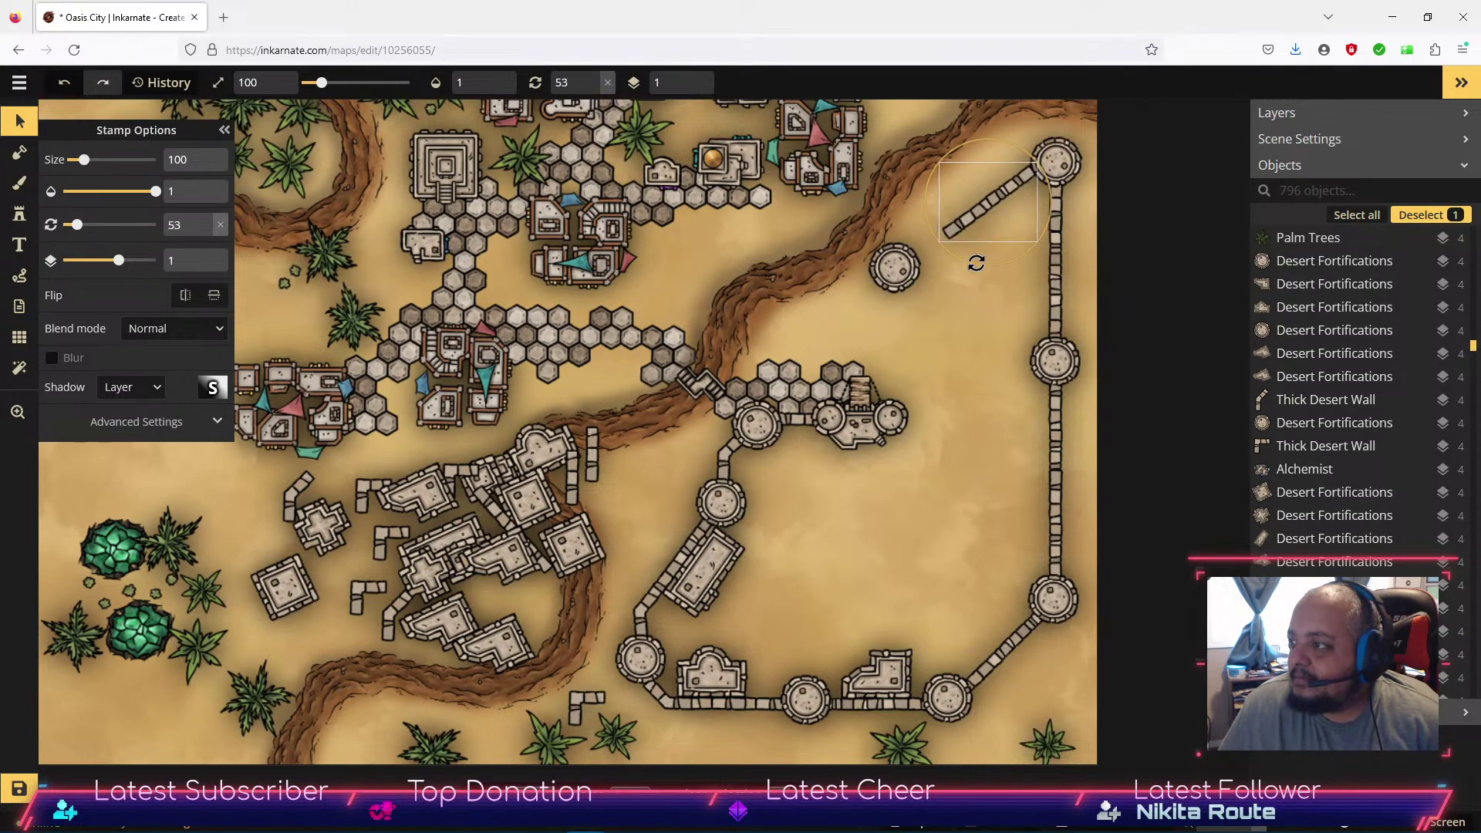
drag(983, 212, 988, 212)
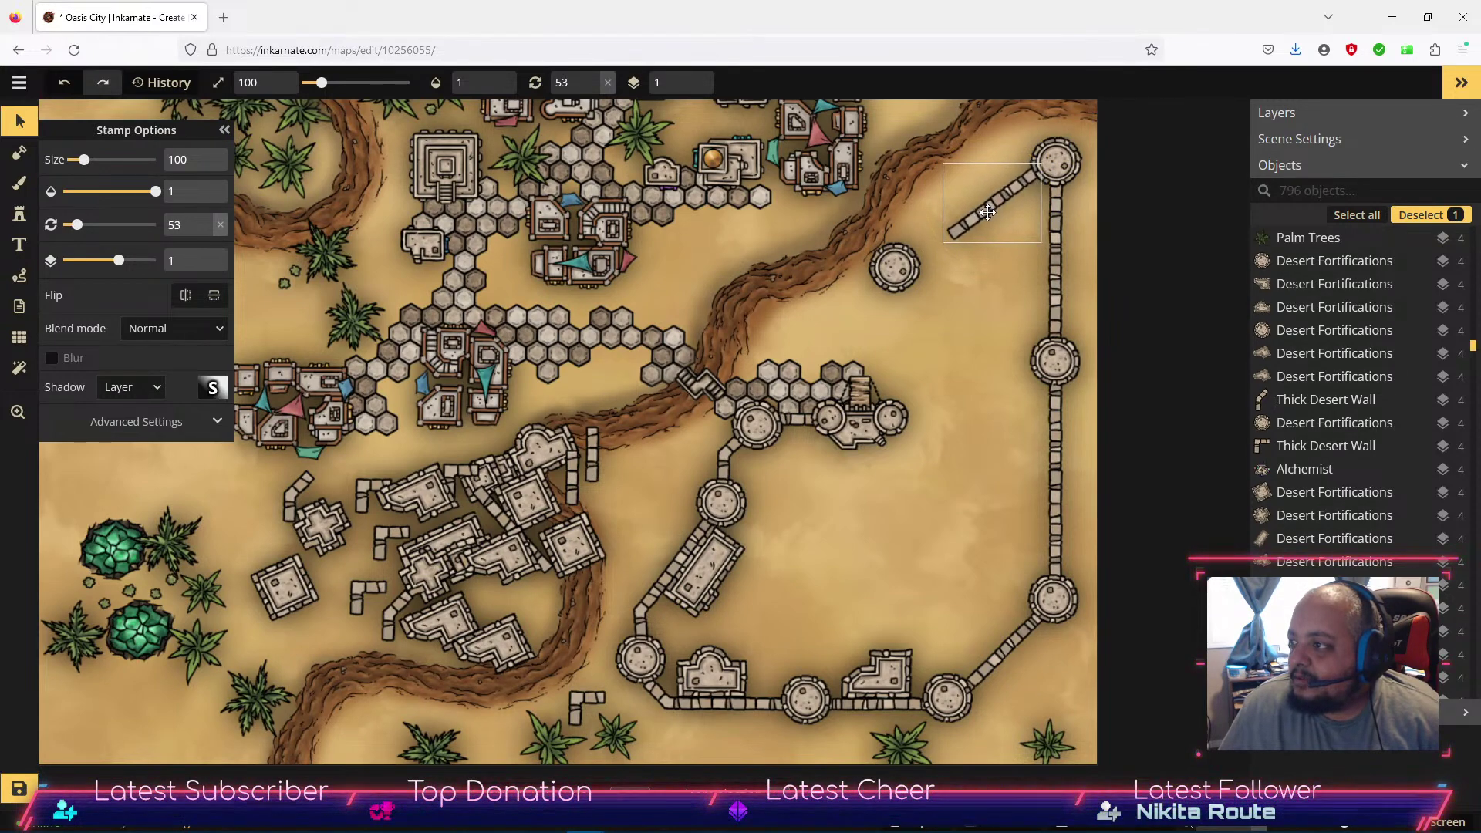
Close the gap between the diagonal wall and the new round tower with a short wall from the pile, rotated to 54 on layer 1.
click(899, 270)
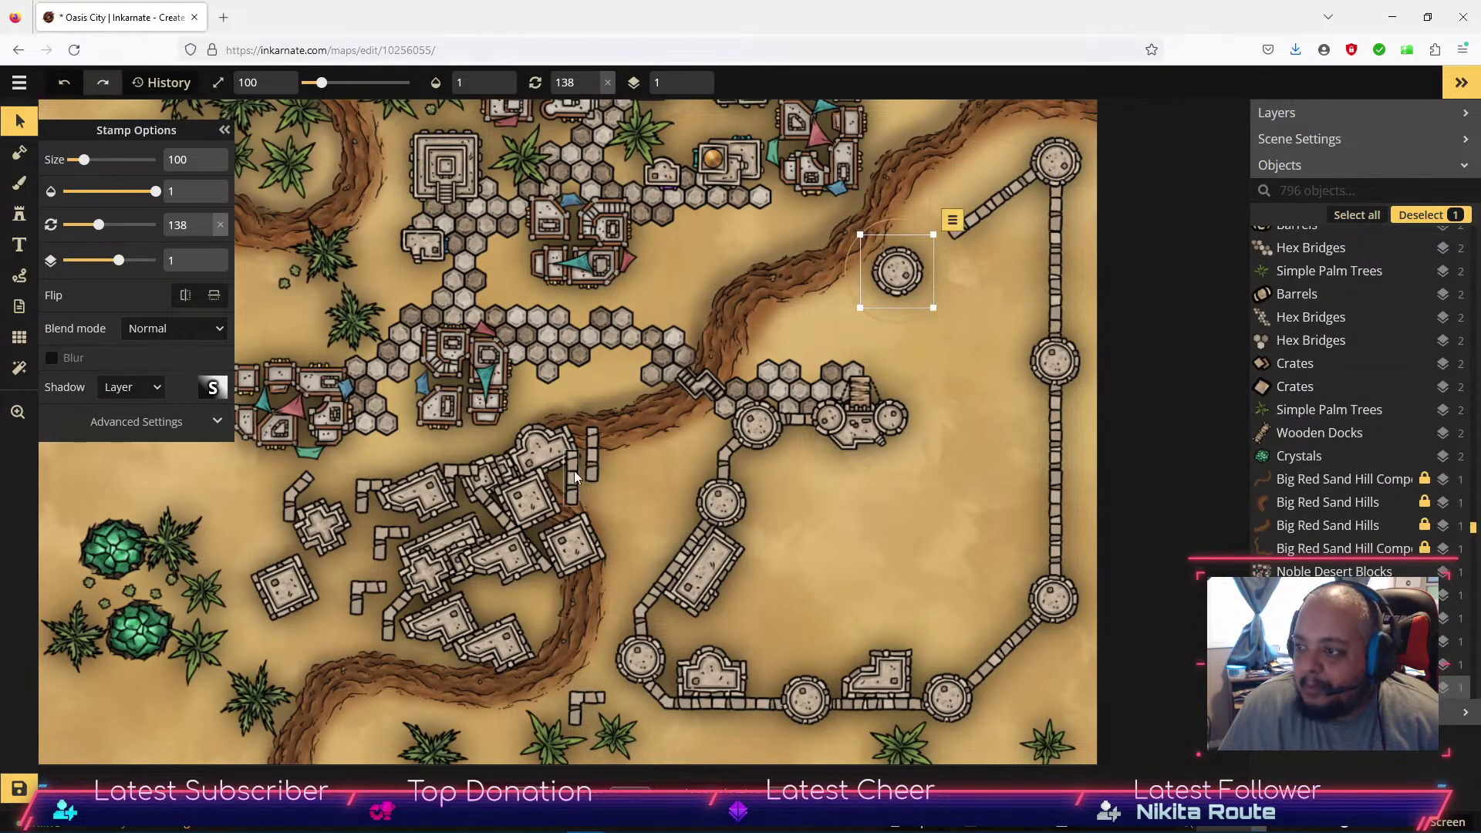
click(590, 458)
drag(591, 458, 949, 283)
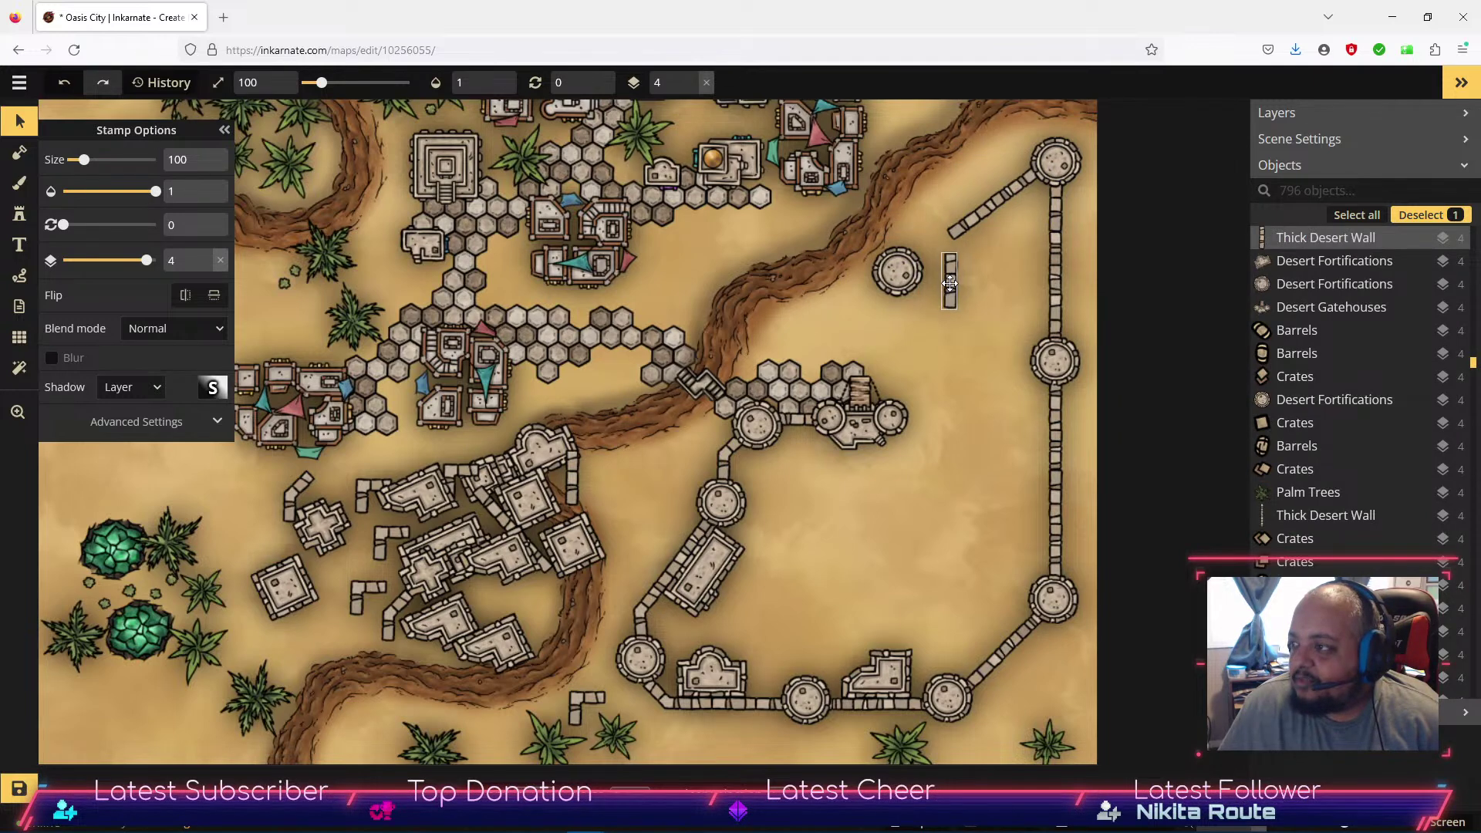
click(206, 265)
click(205, 264)
click(205, 264)
drag(982, 286, 941, 253)
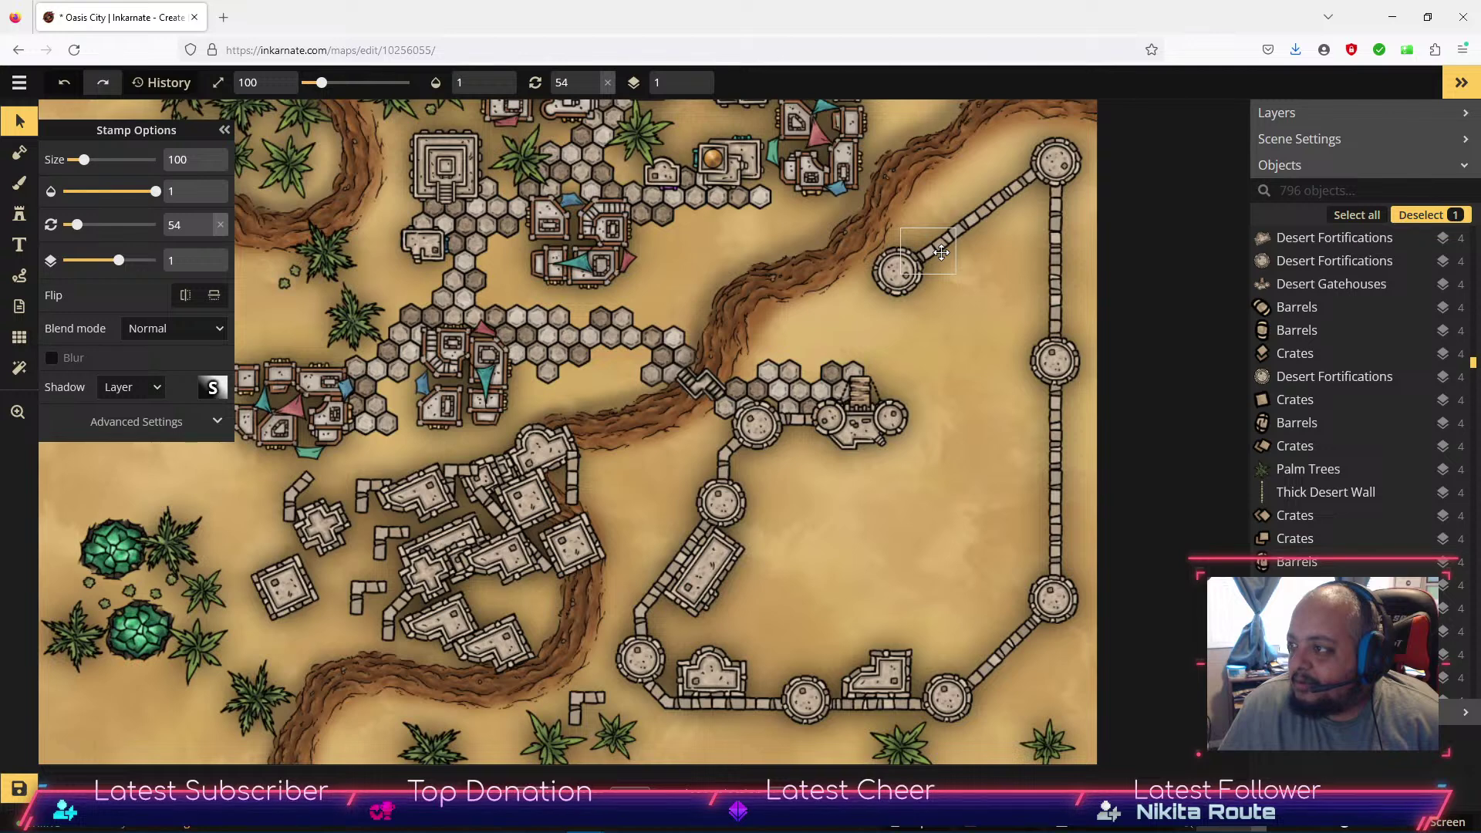
click(989, 290)
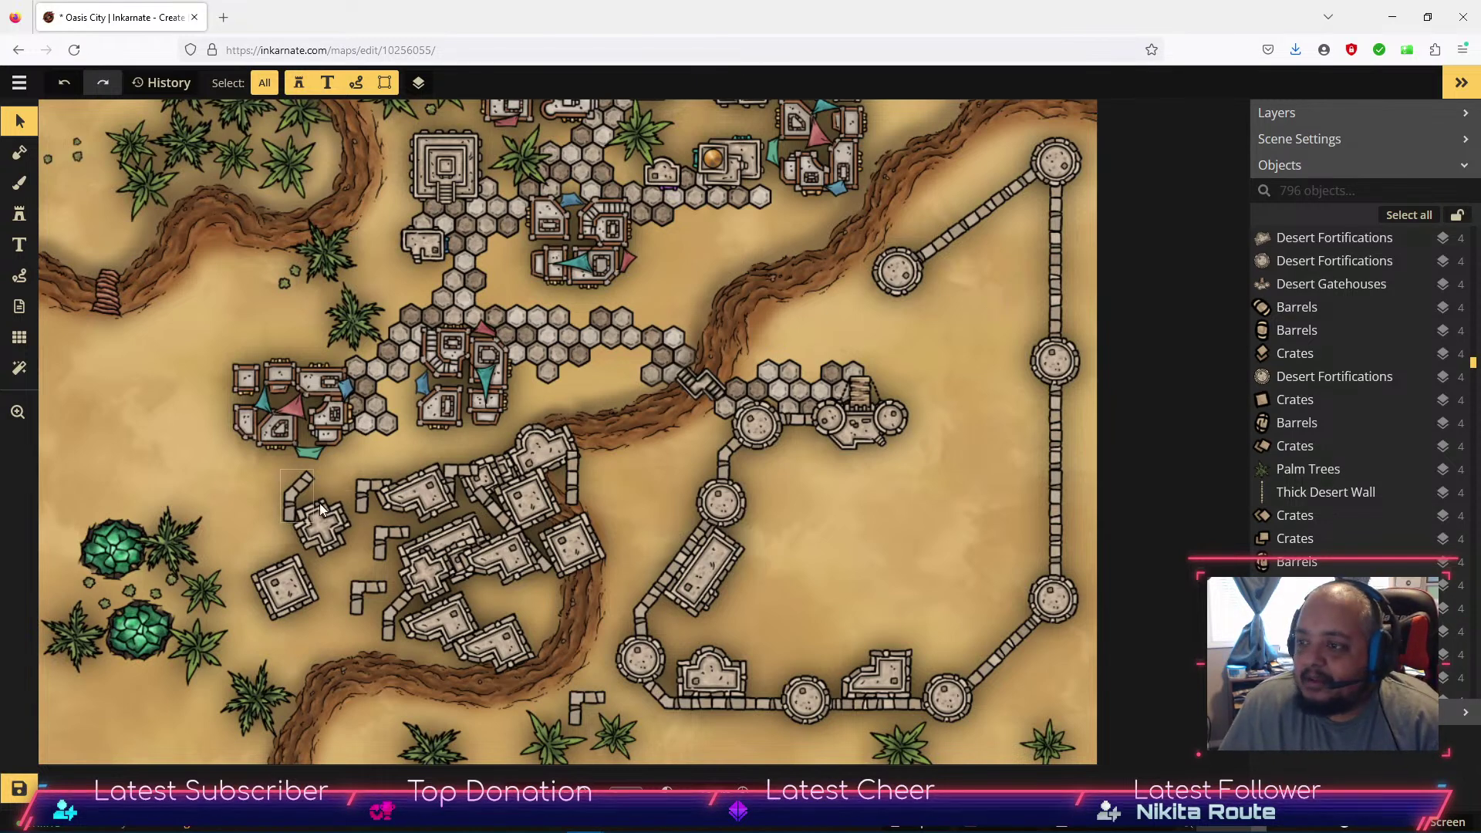
Move a long wall from the spare pile into the fortress's open ground and rotate it to 180 degrees.
drag(497, 507, 443, 340)
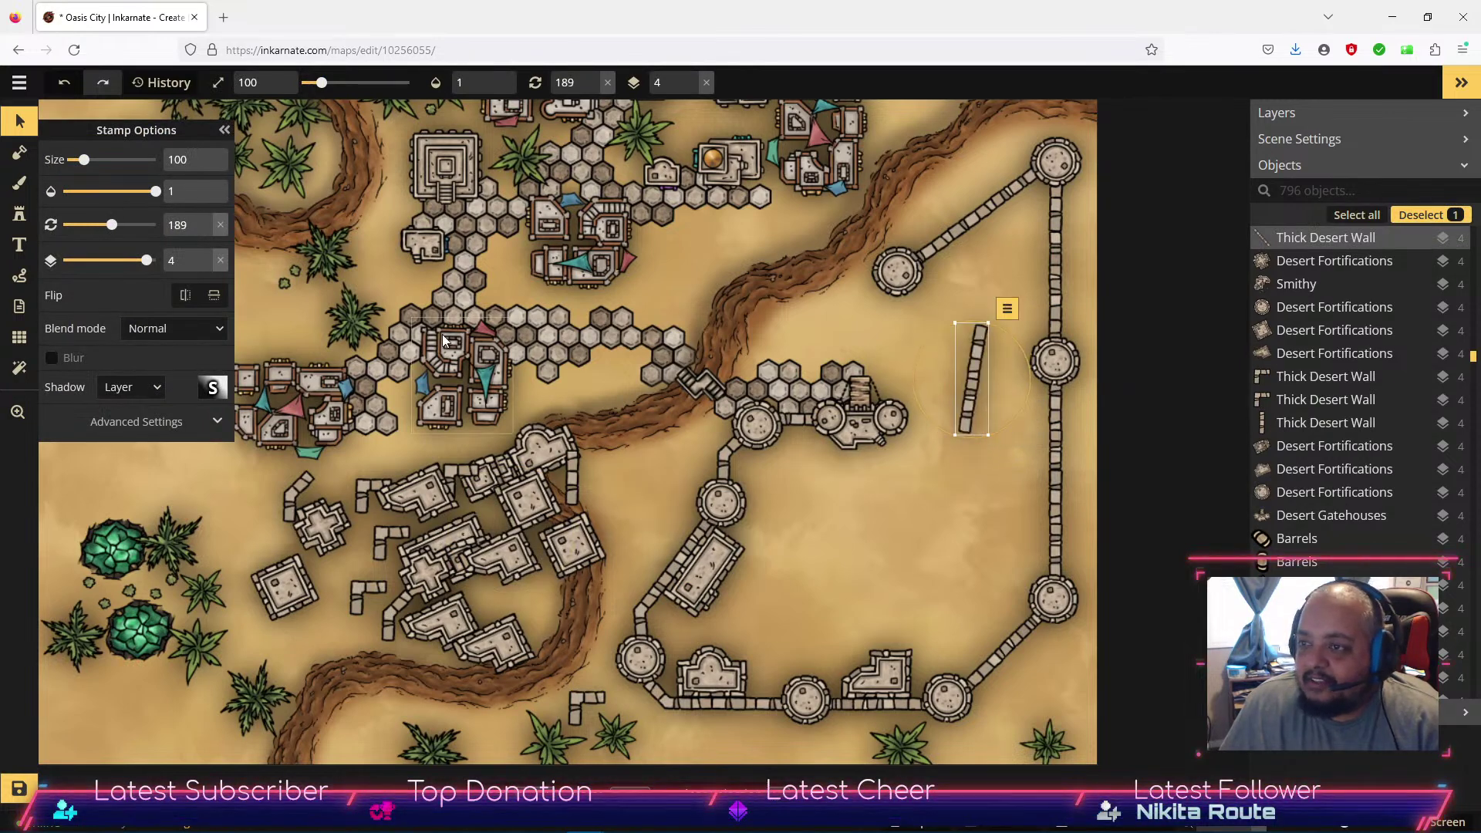
click(205, 230)
click(206, 230)
click(205, 230)
click(206, 230)
click(205, 230)
click(205, 229)
click(205, 230)
click(205, 230)
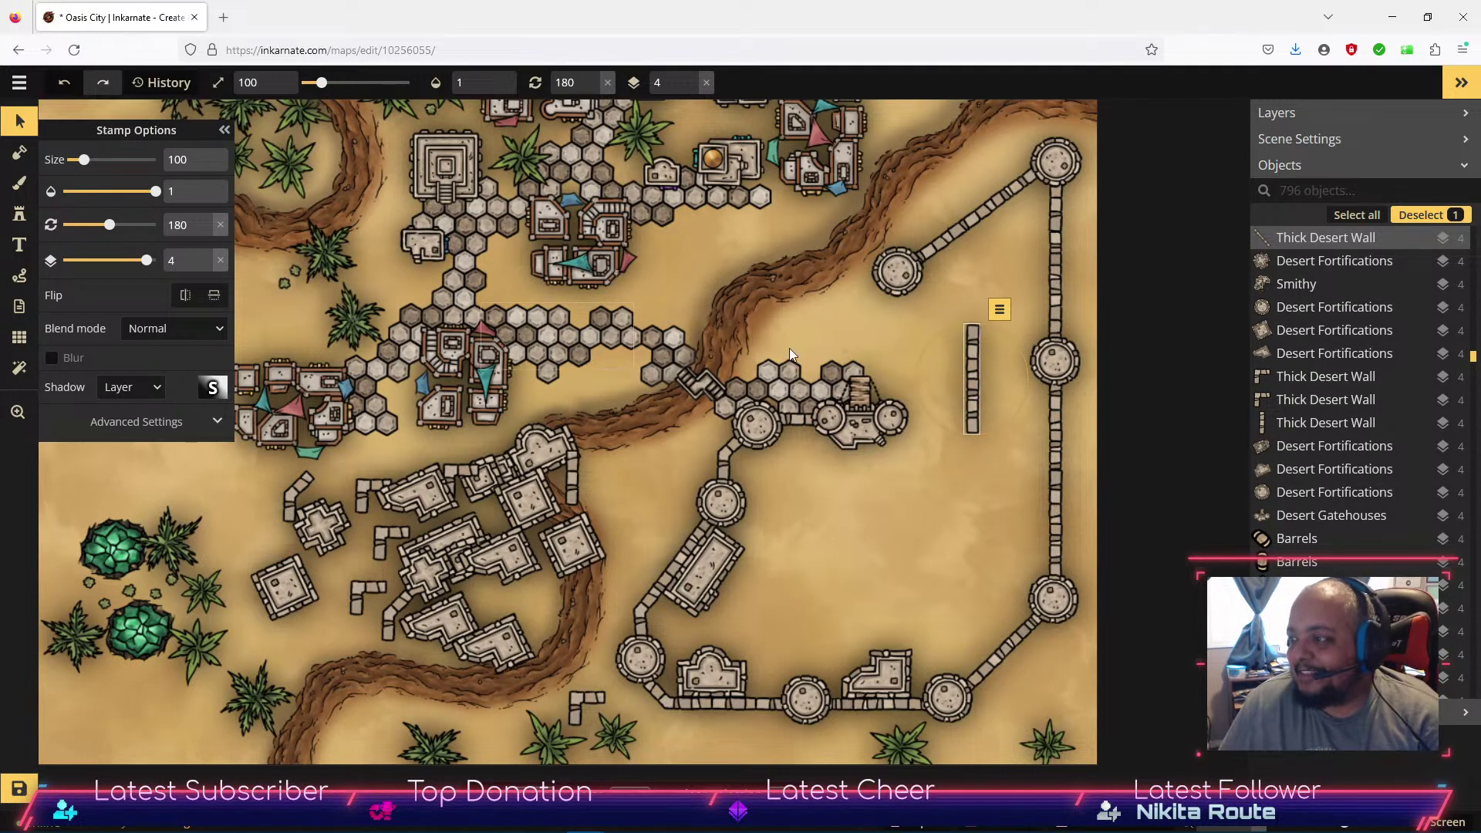
Place the vertical wall between the northwest round tower and the gatehouse's east tower, and set it to layer -1.
drag(973, 388, 895, 354)
click(205, 268)
click(204, 268)
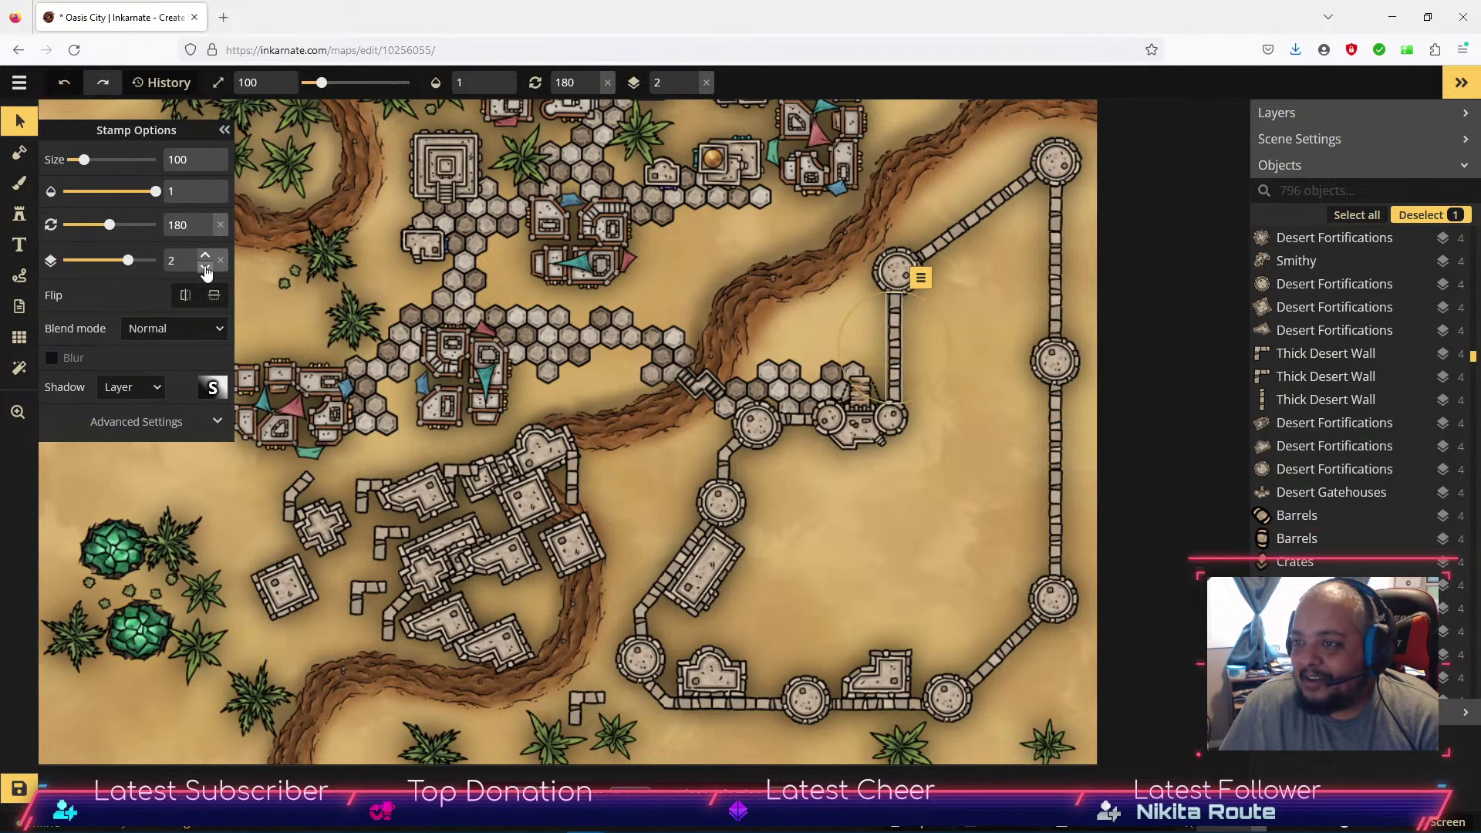
click(204, 268)
click(989, 395)
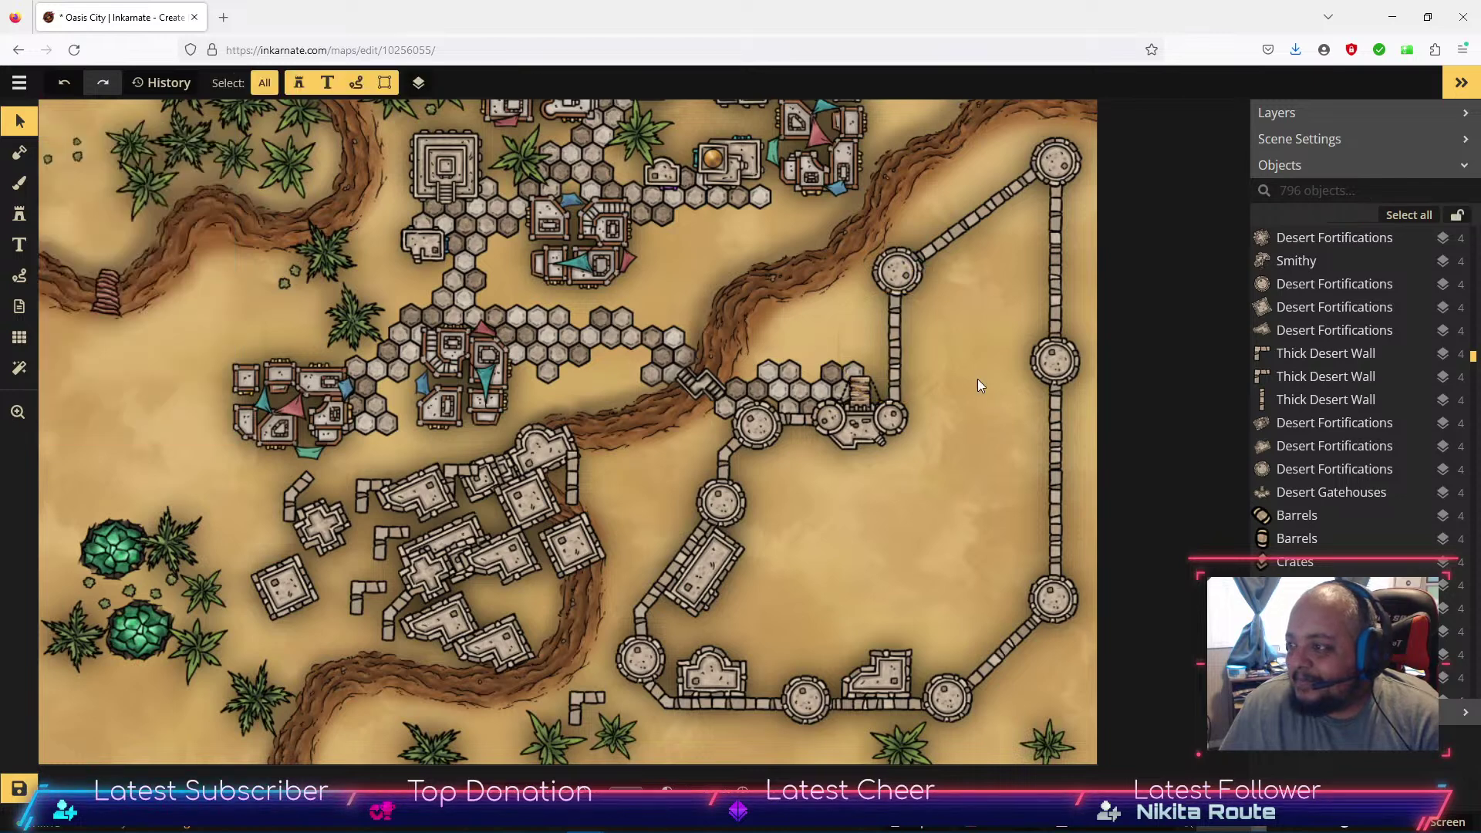
click(895, 334)
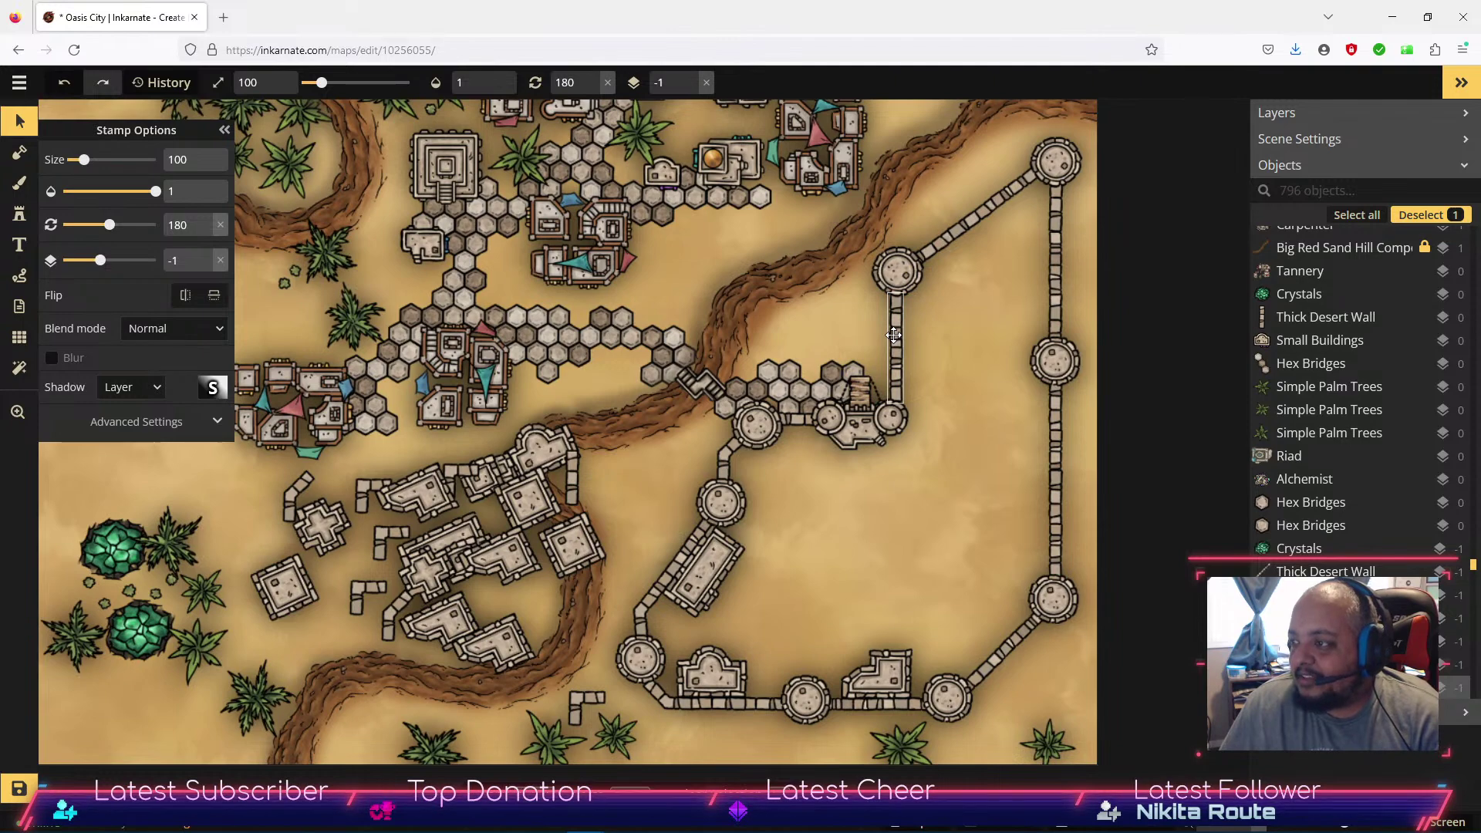
drag(899, 348, 901, 348)
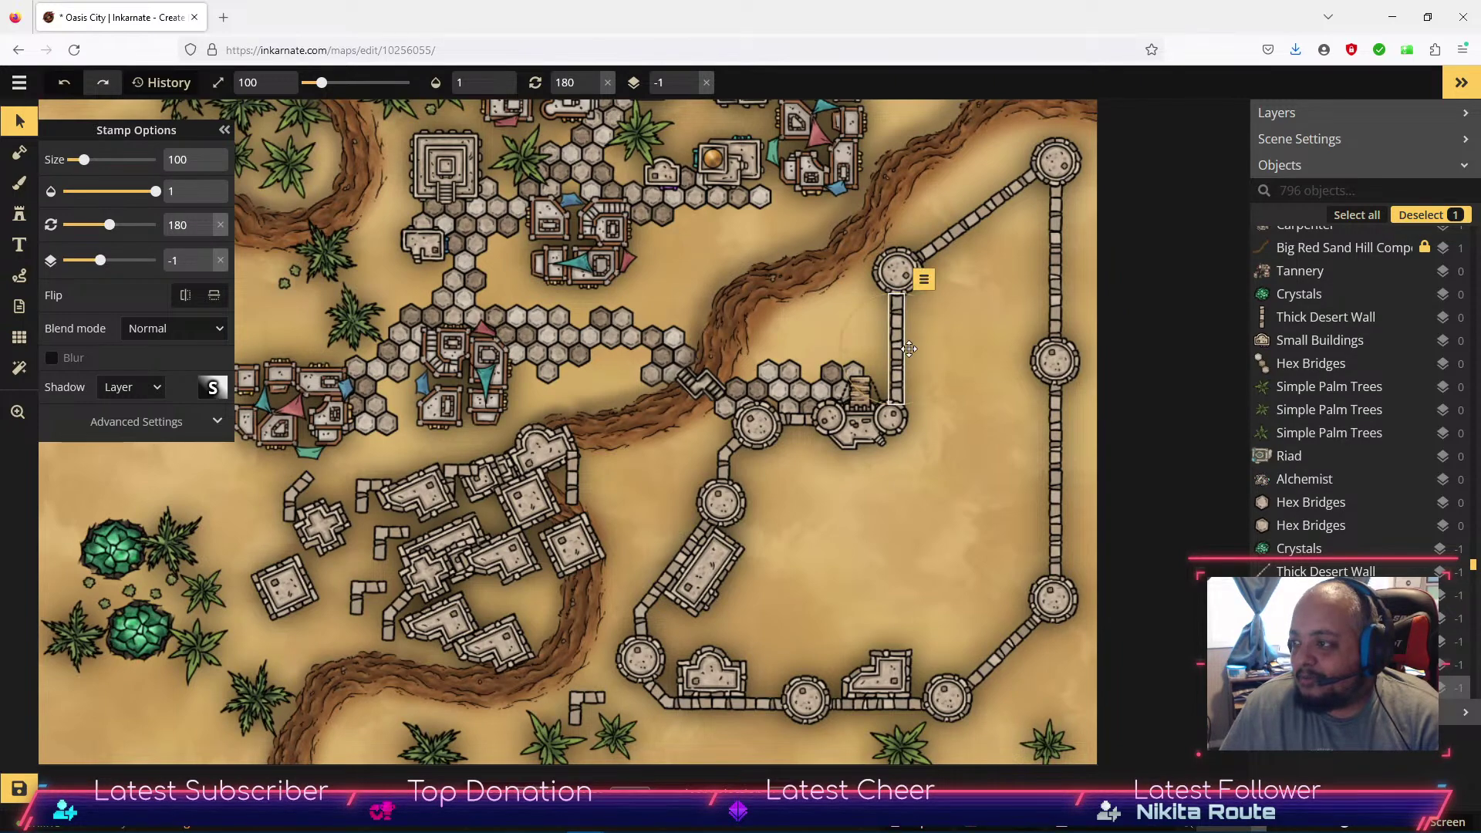
click(962, 486)
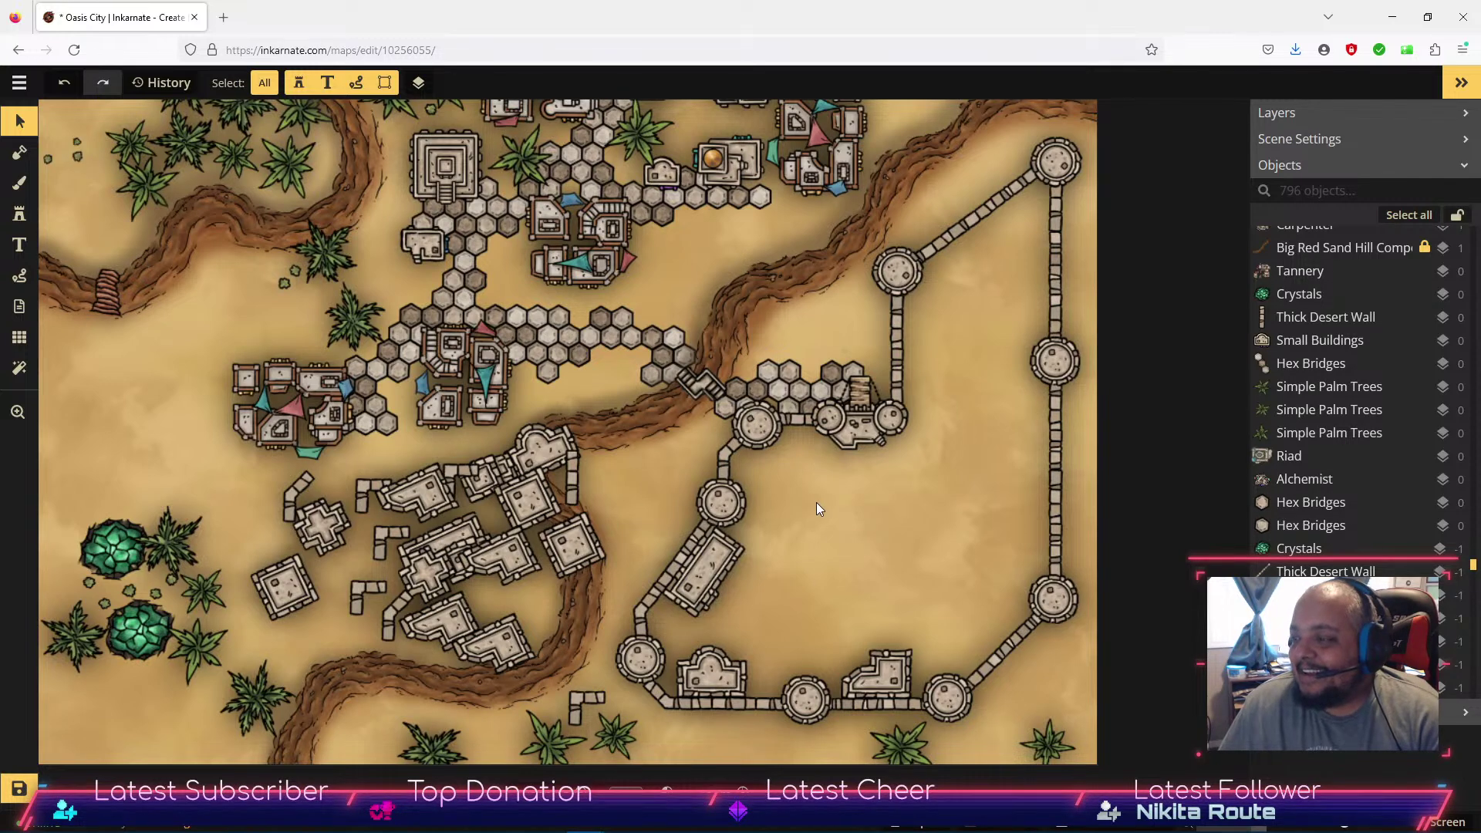
Move the loose corner wall from south of the cliff to the open ground west of the spare pieces.
drag(577, 698, 239, 495)
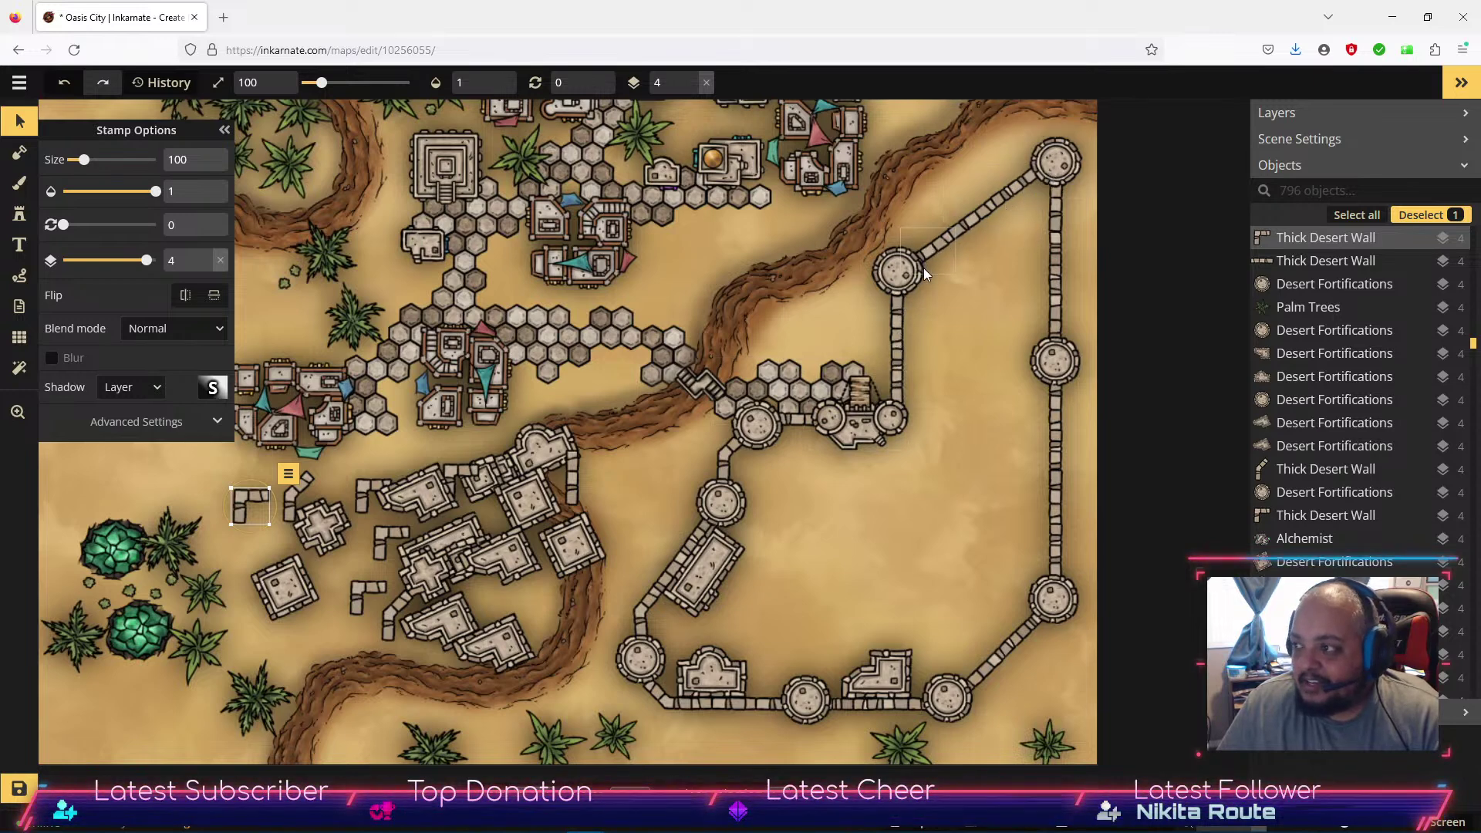
Browse the Stamp Catalog to the Desert stamps in the Watercolor Cities collection.
click(19, 213)
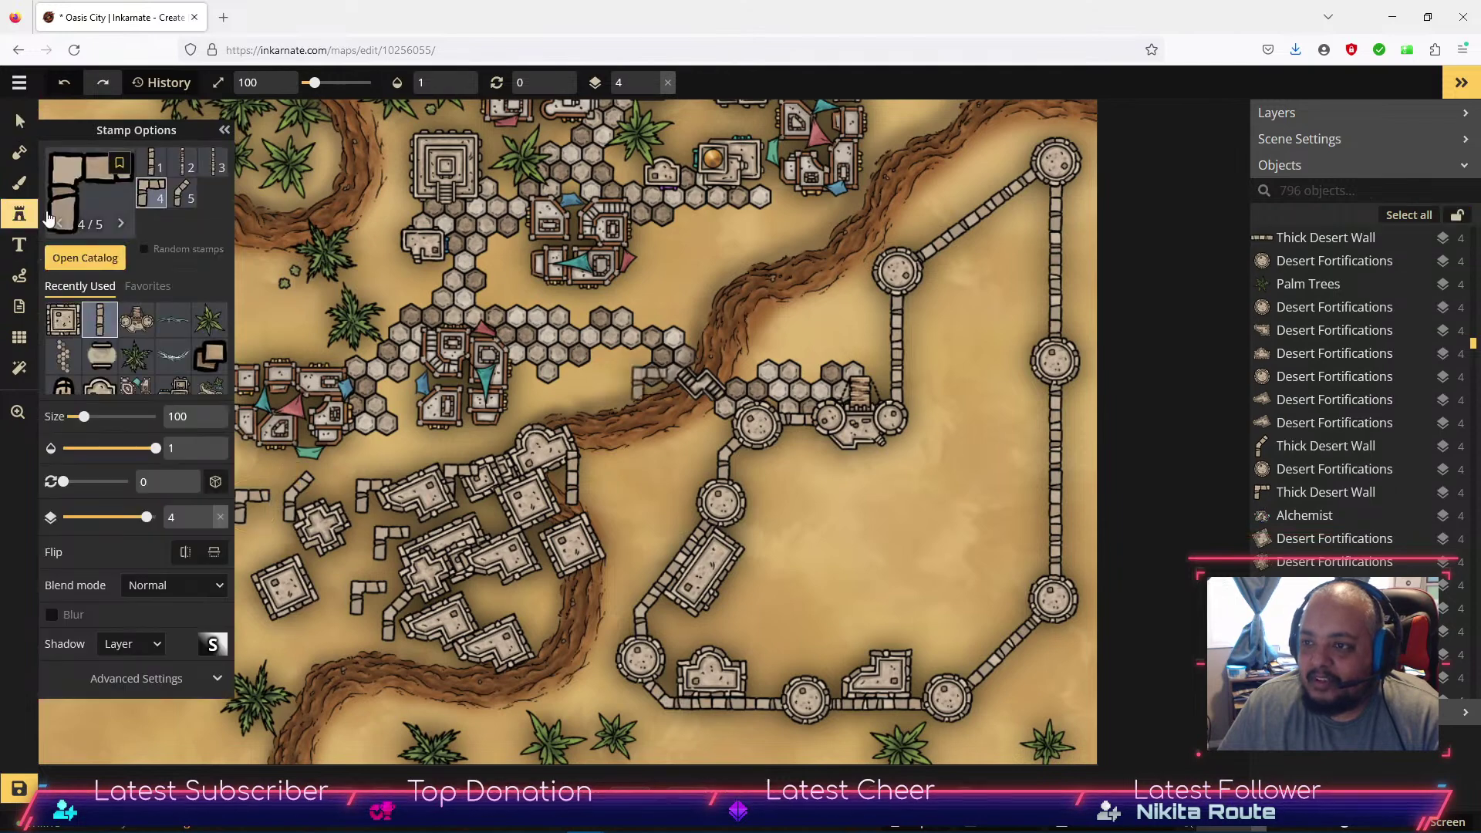
click(110, 360)
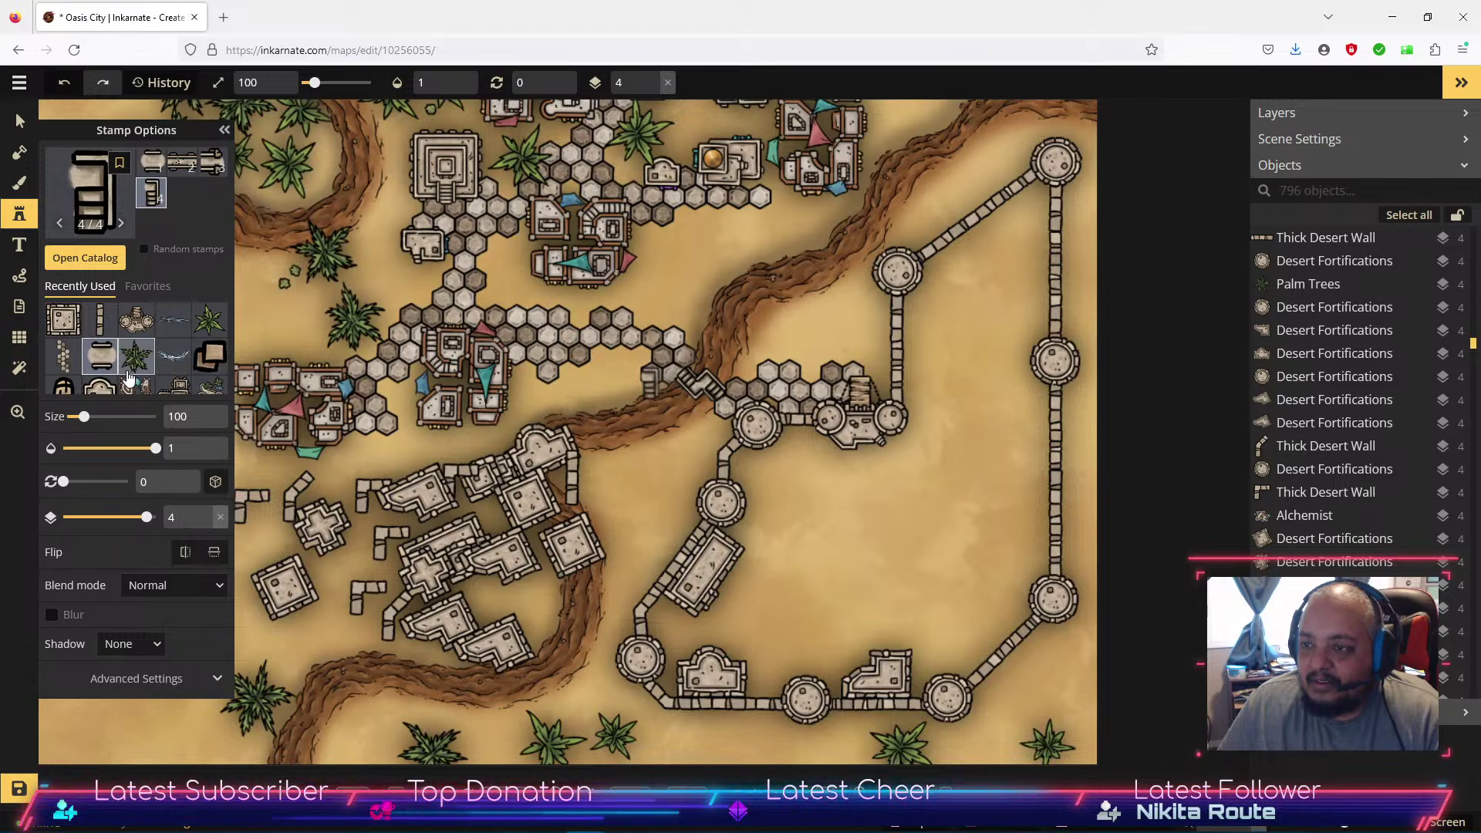
scroll(154, 351, down, 2)
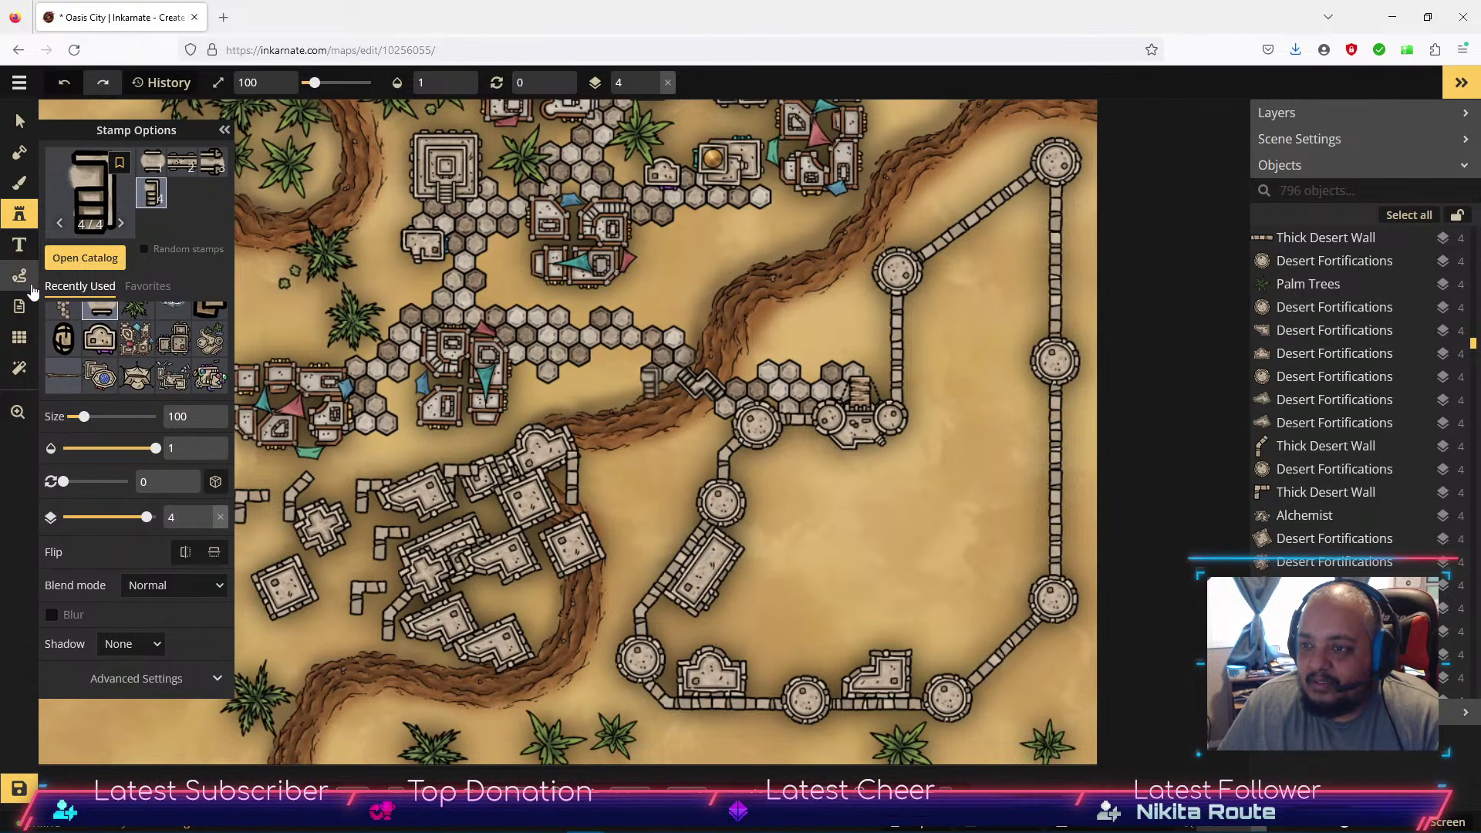
click(85, 258)
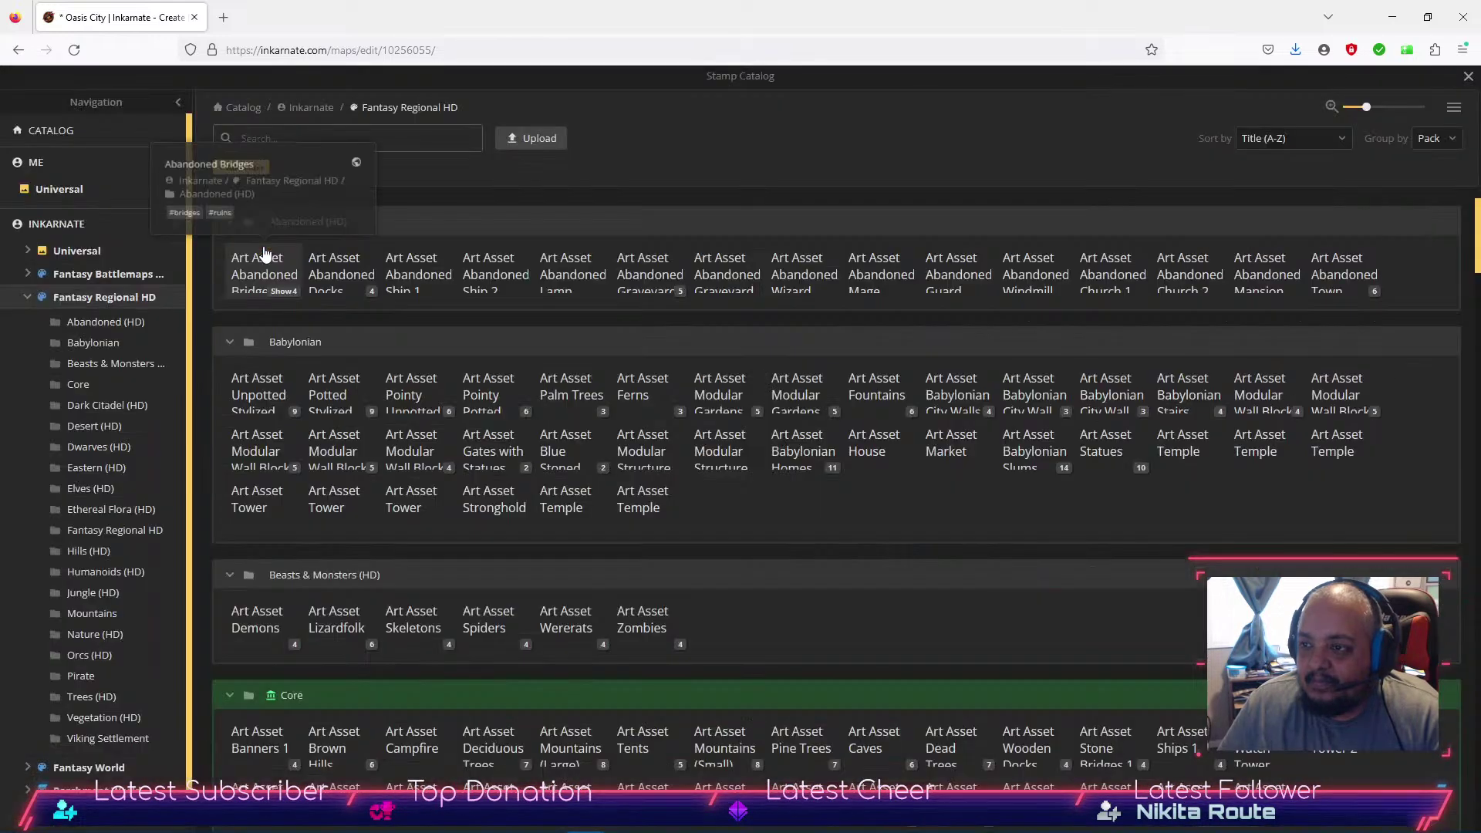
click(30, 297)
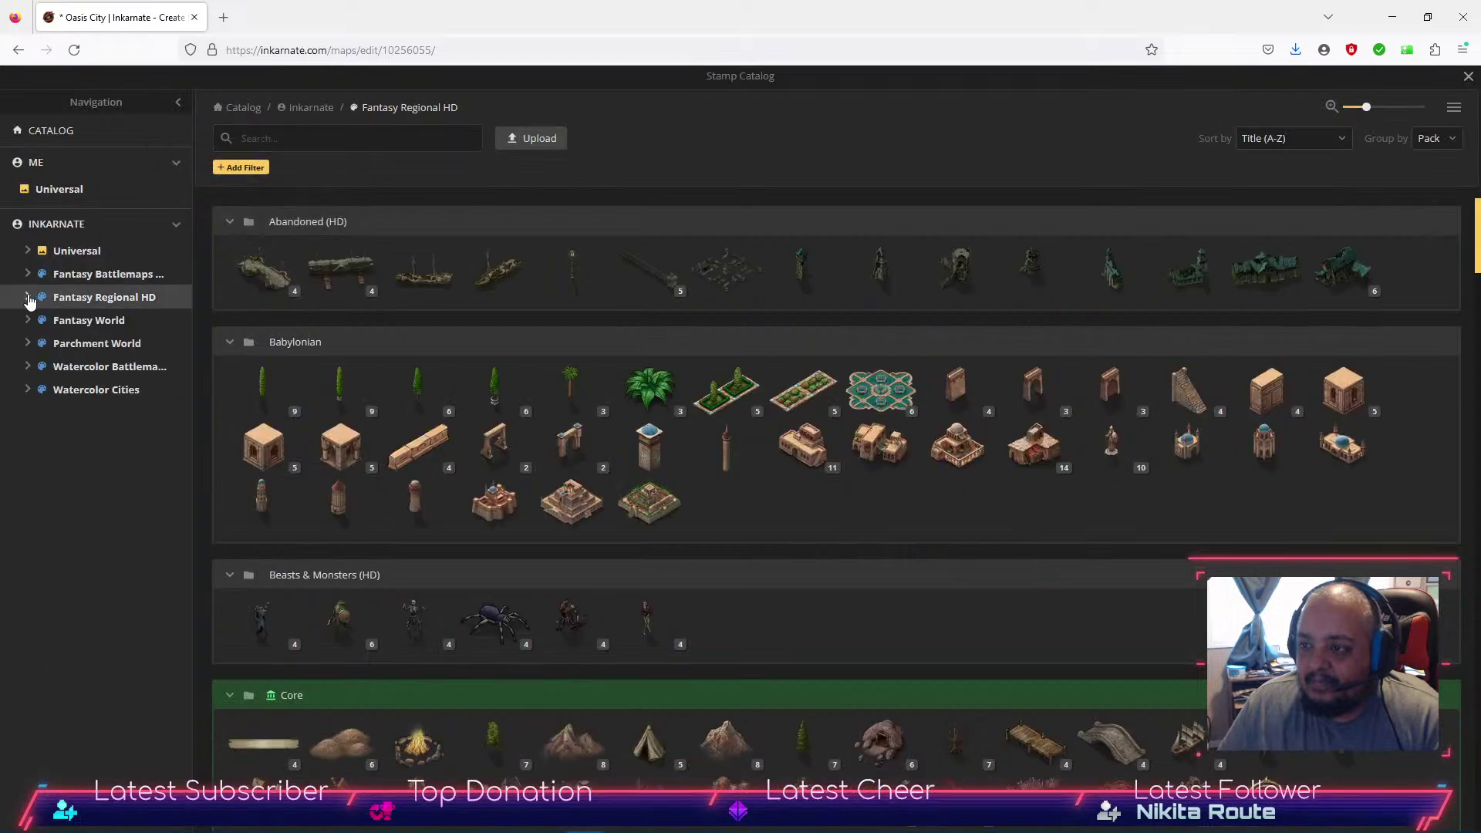
click(77, 392)
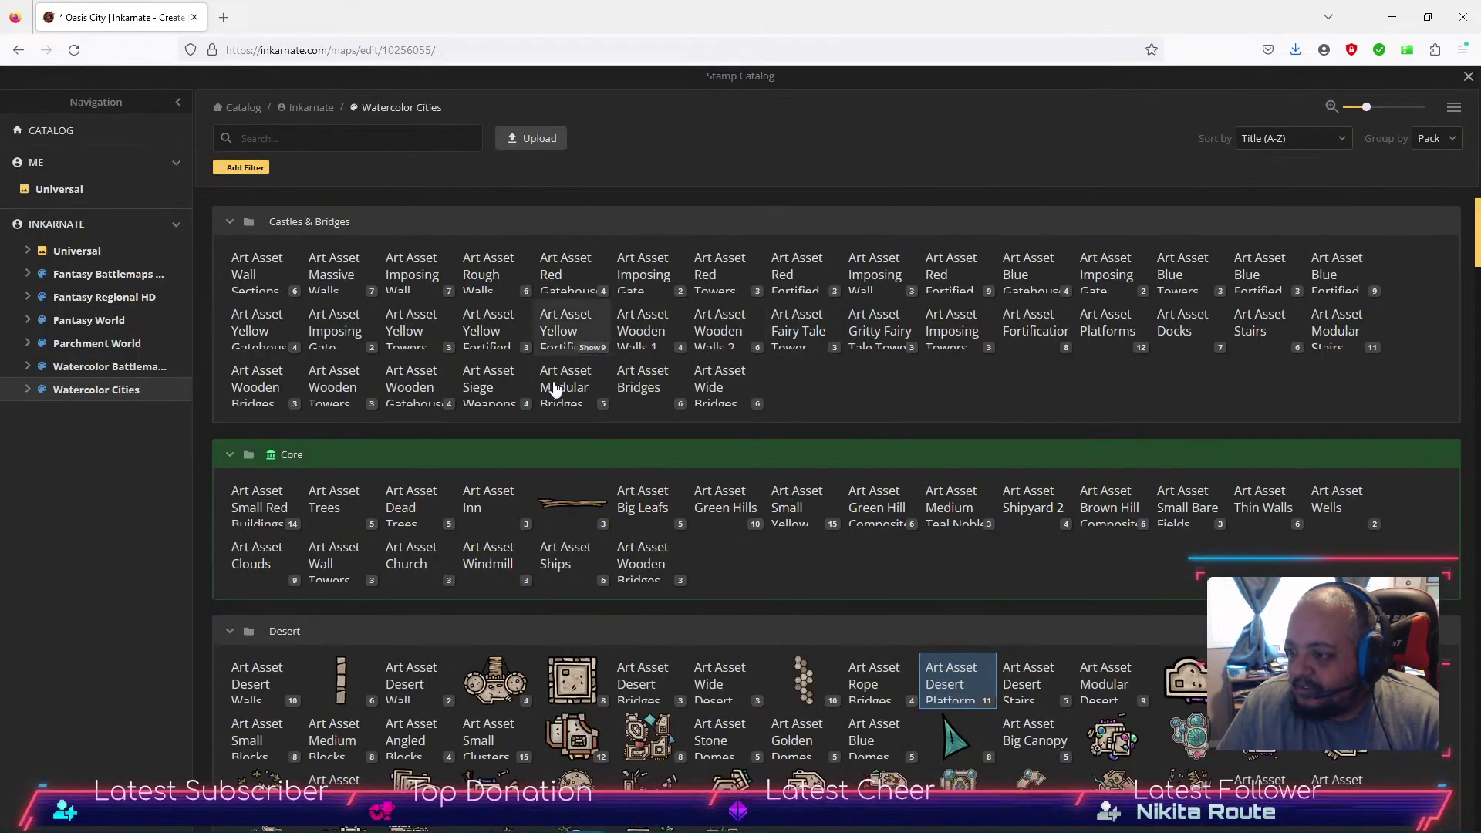
scroll(554, 388, down, 4)
scroll(553, 387, up, 1)
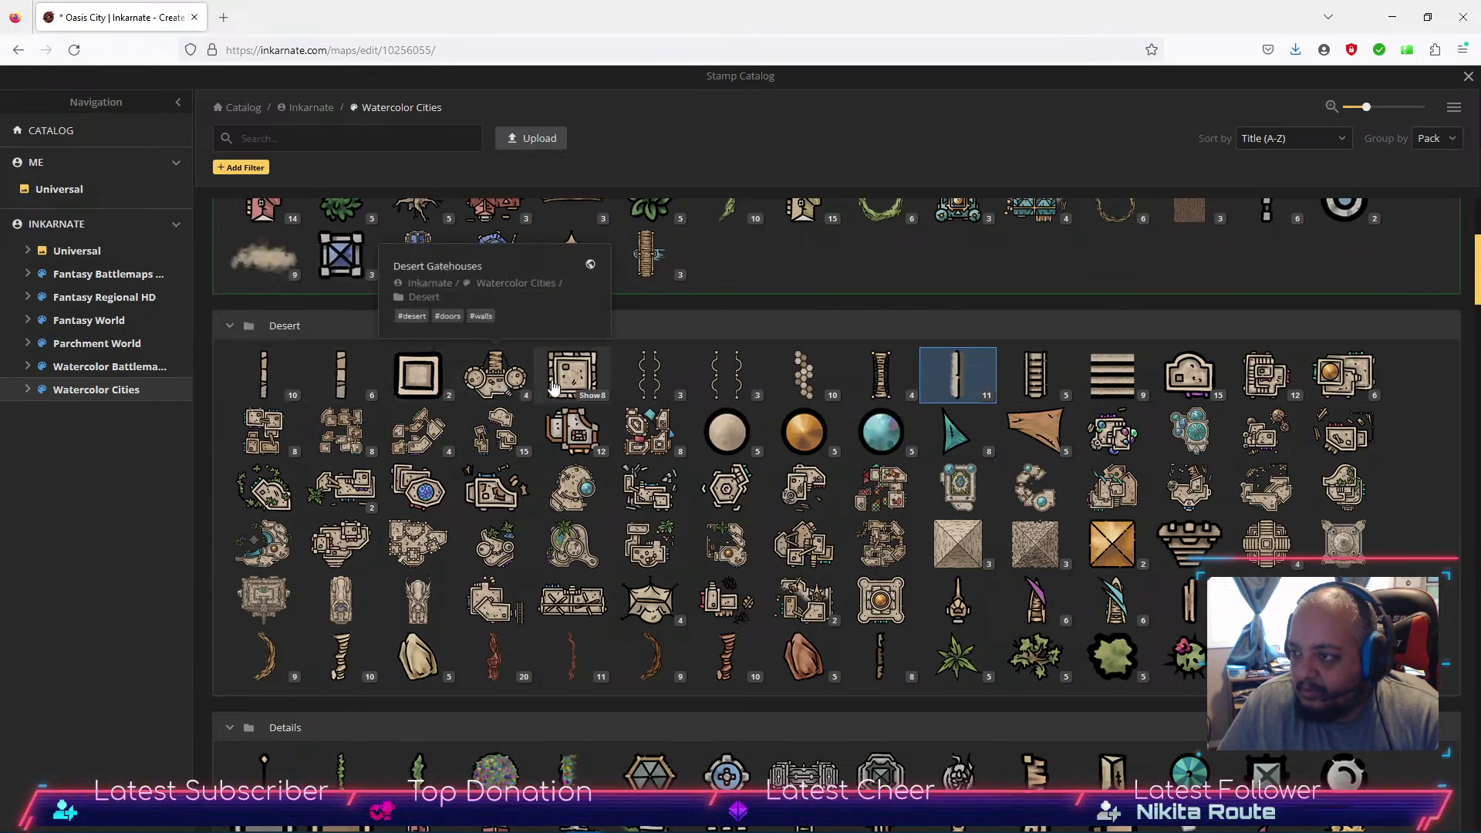
Select the round variant of the small two-piece Desert Wall stamp.
click(421, 377)
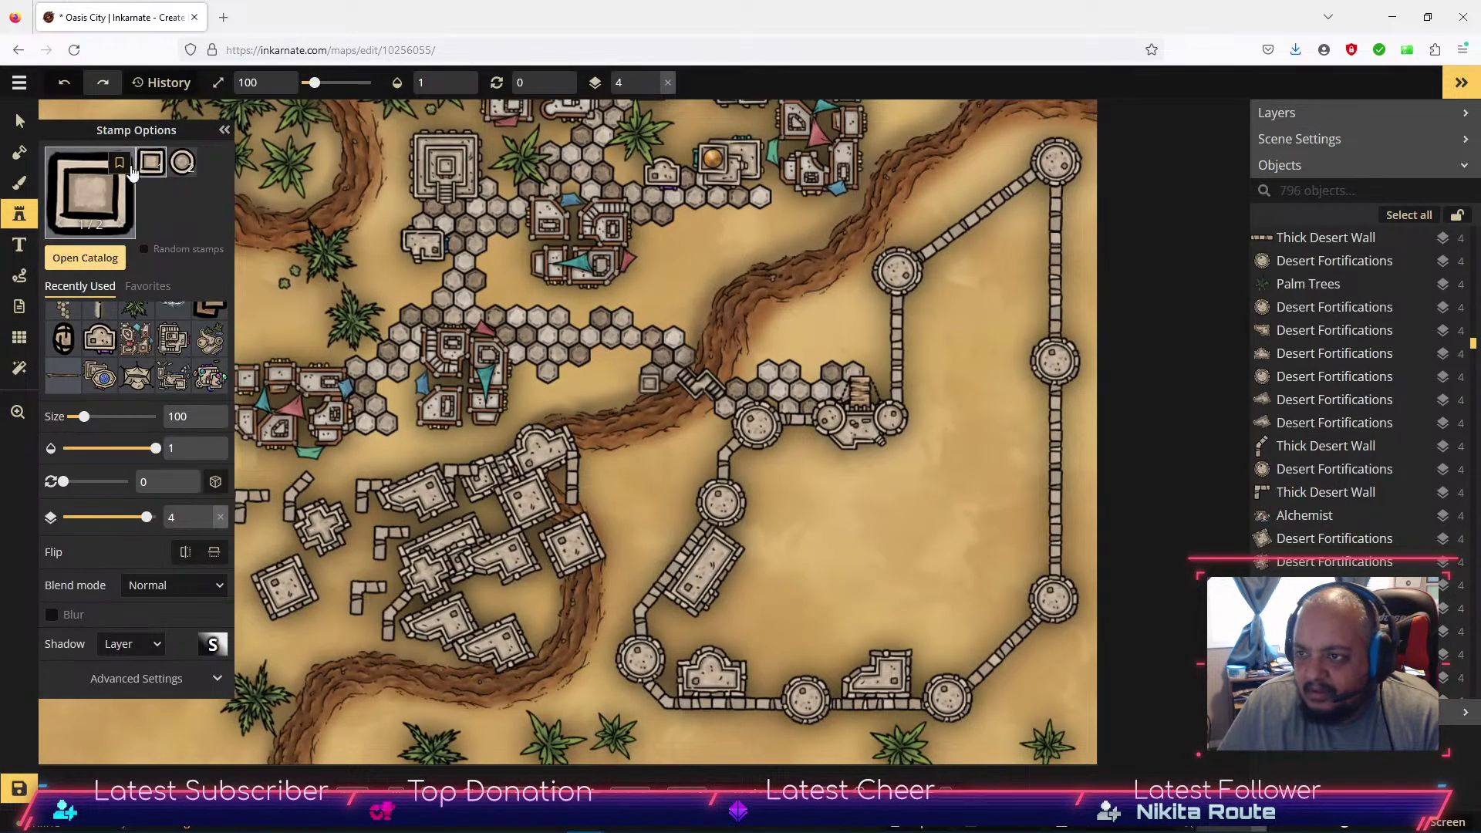
click(182, 162)
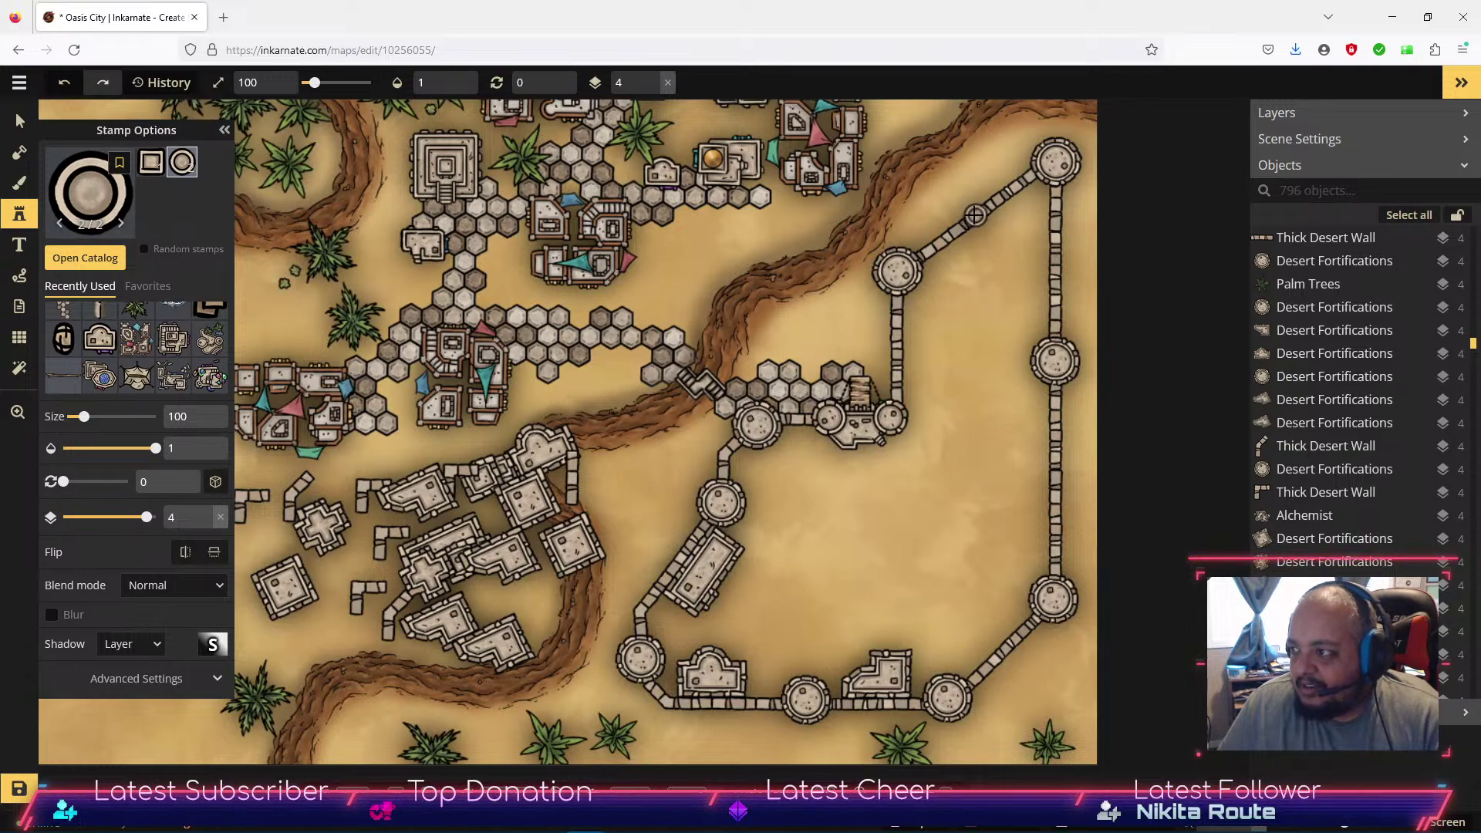
Switch the stamp to the 11-piece Desert Platform set from the Watercolor Cities Desert stamps.
click(95, 258)
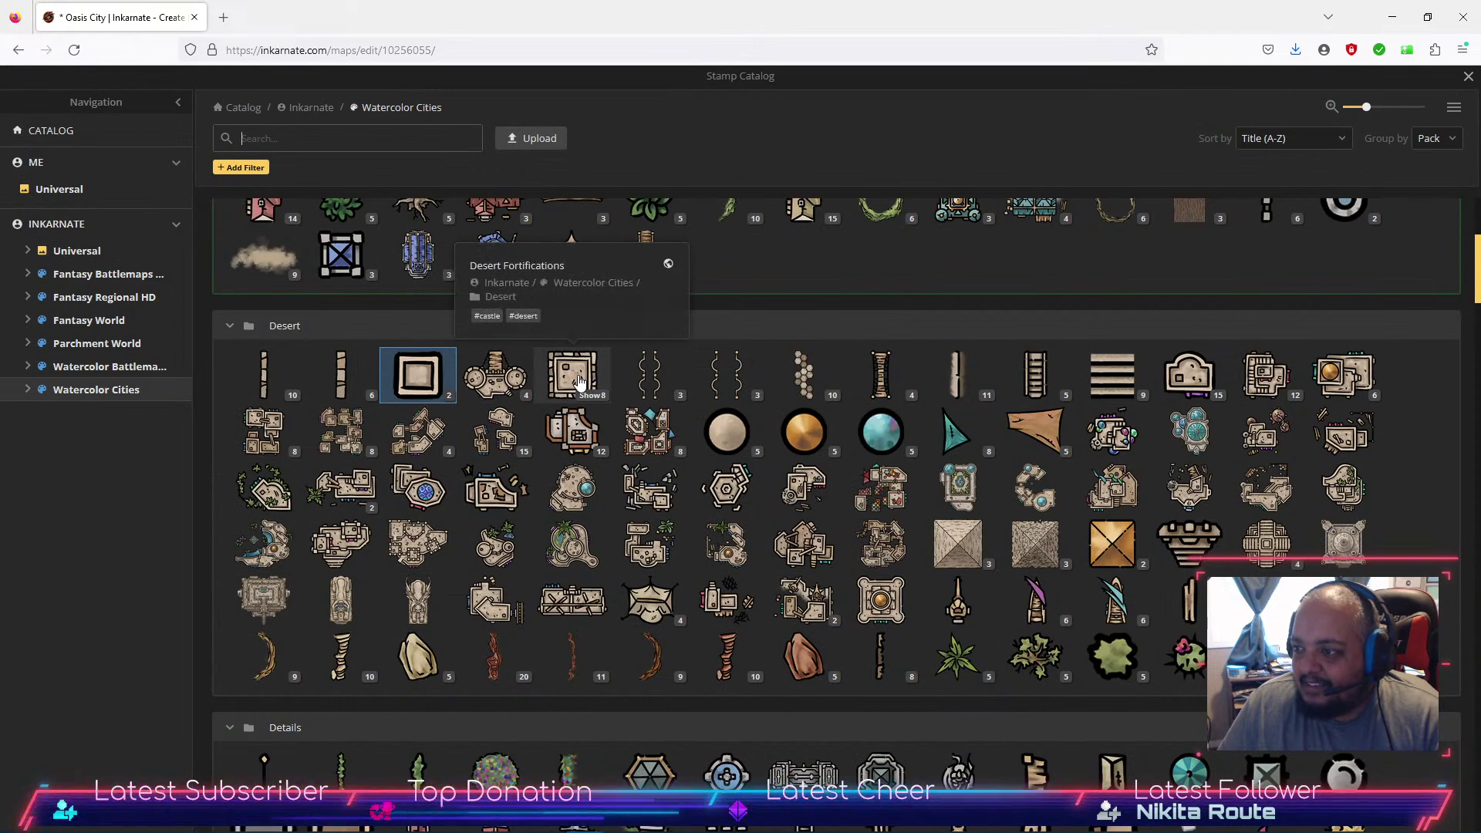
mouse_move(1258, 382)
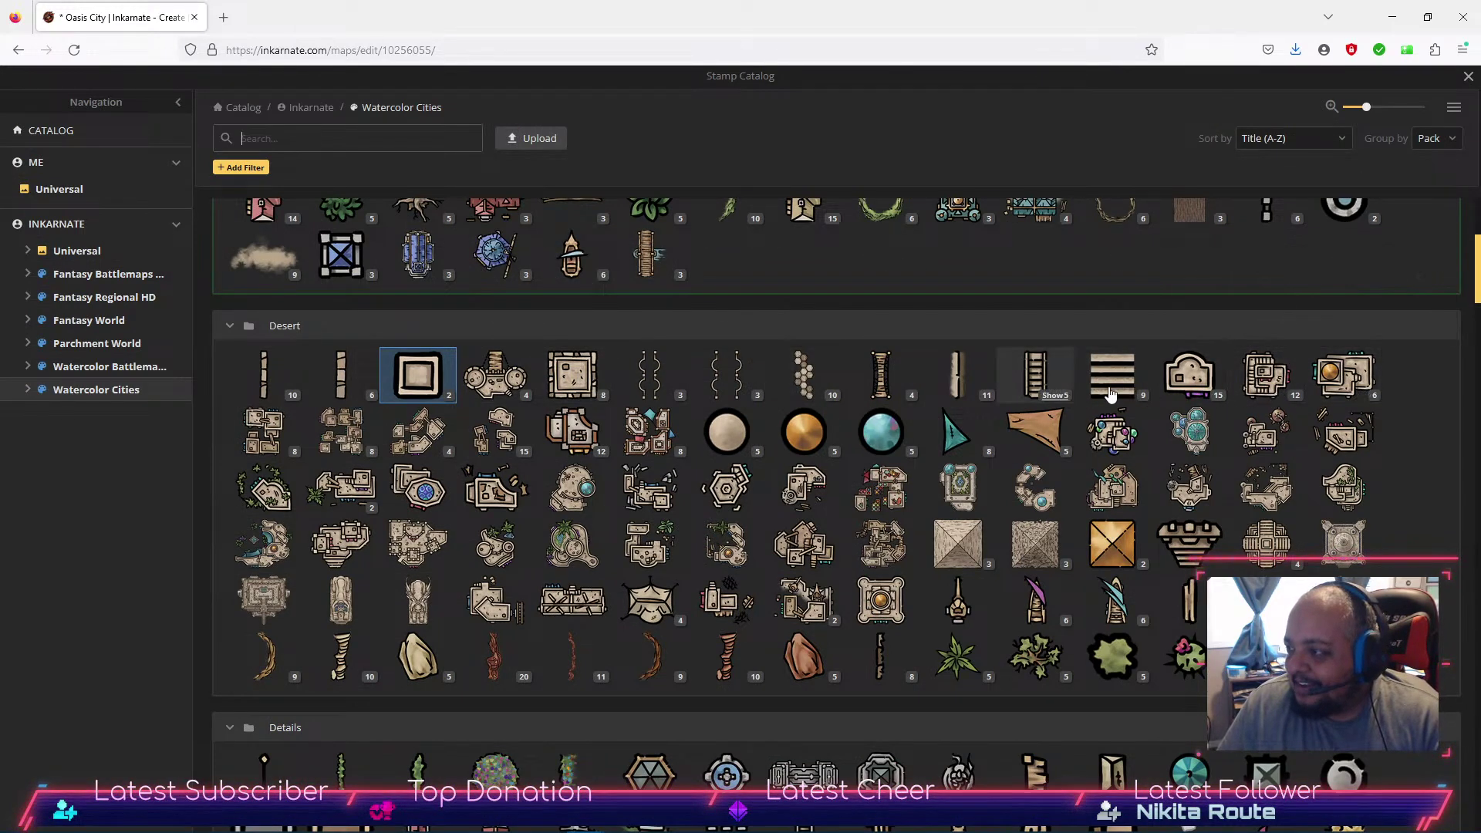
click(957, 375)
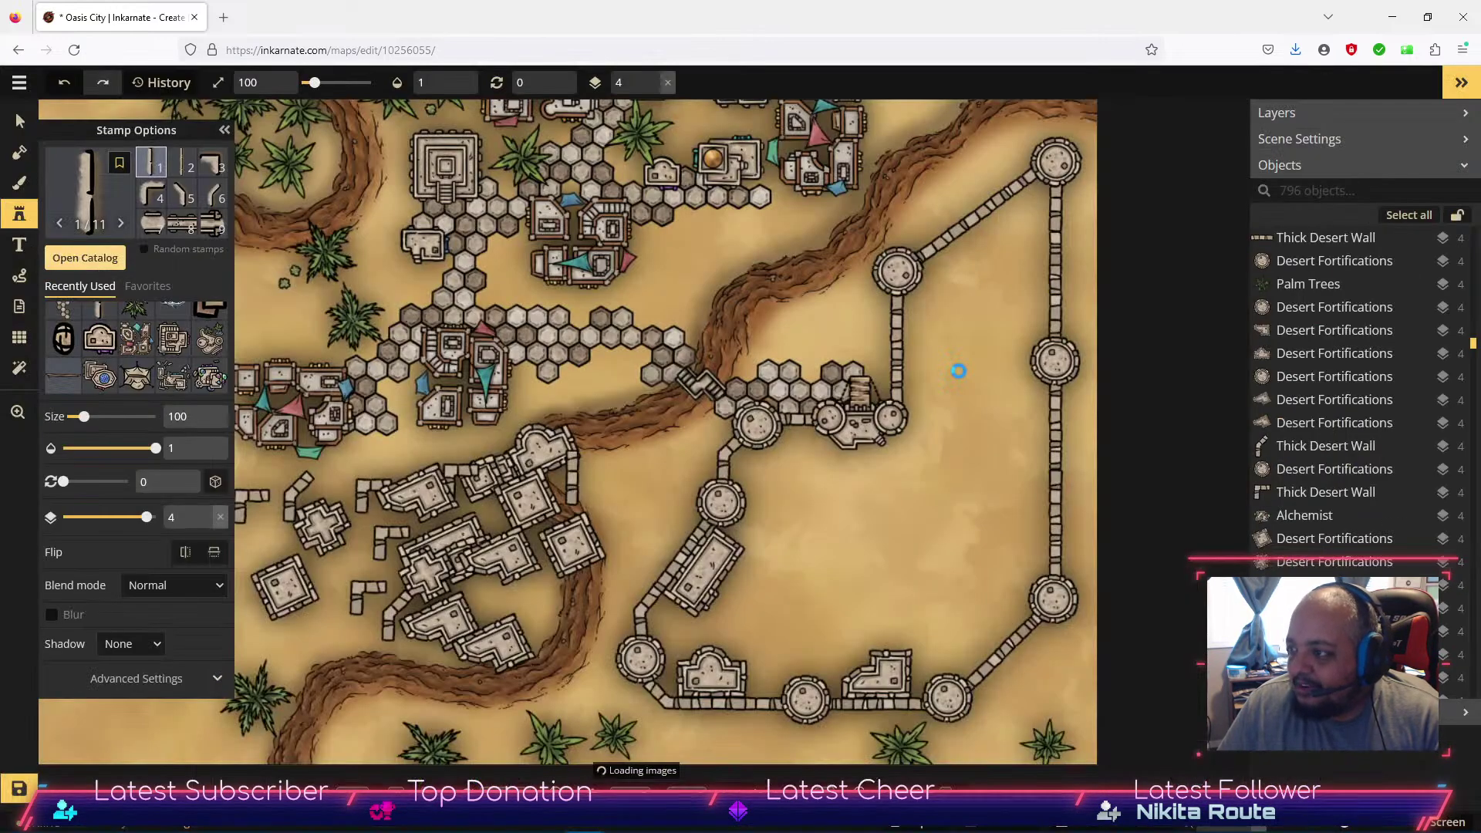
click(952, 276)
scroll(953, 277, up, 5)
mouse_move(953, 276)
mouse_down()
mouse_move(948, 257)
mouse_move(975, 281)
mouse_move(914, 267)
mouse_move(933, 214)
mouse_move(953, 258)
mouse_up()
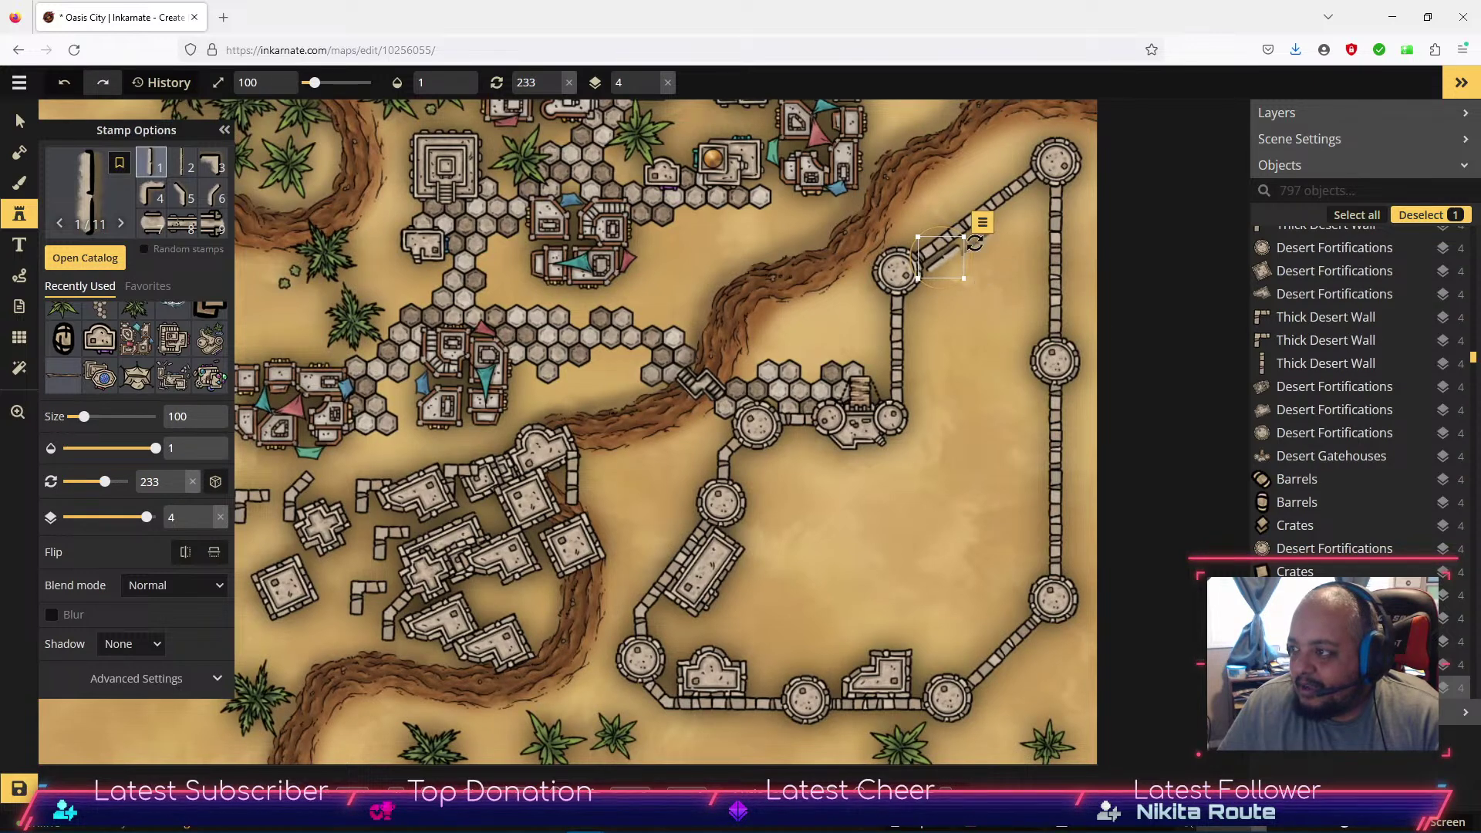
key(Delete)
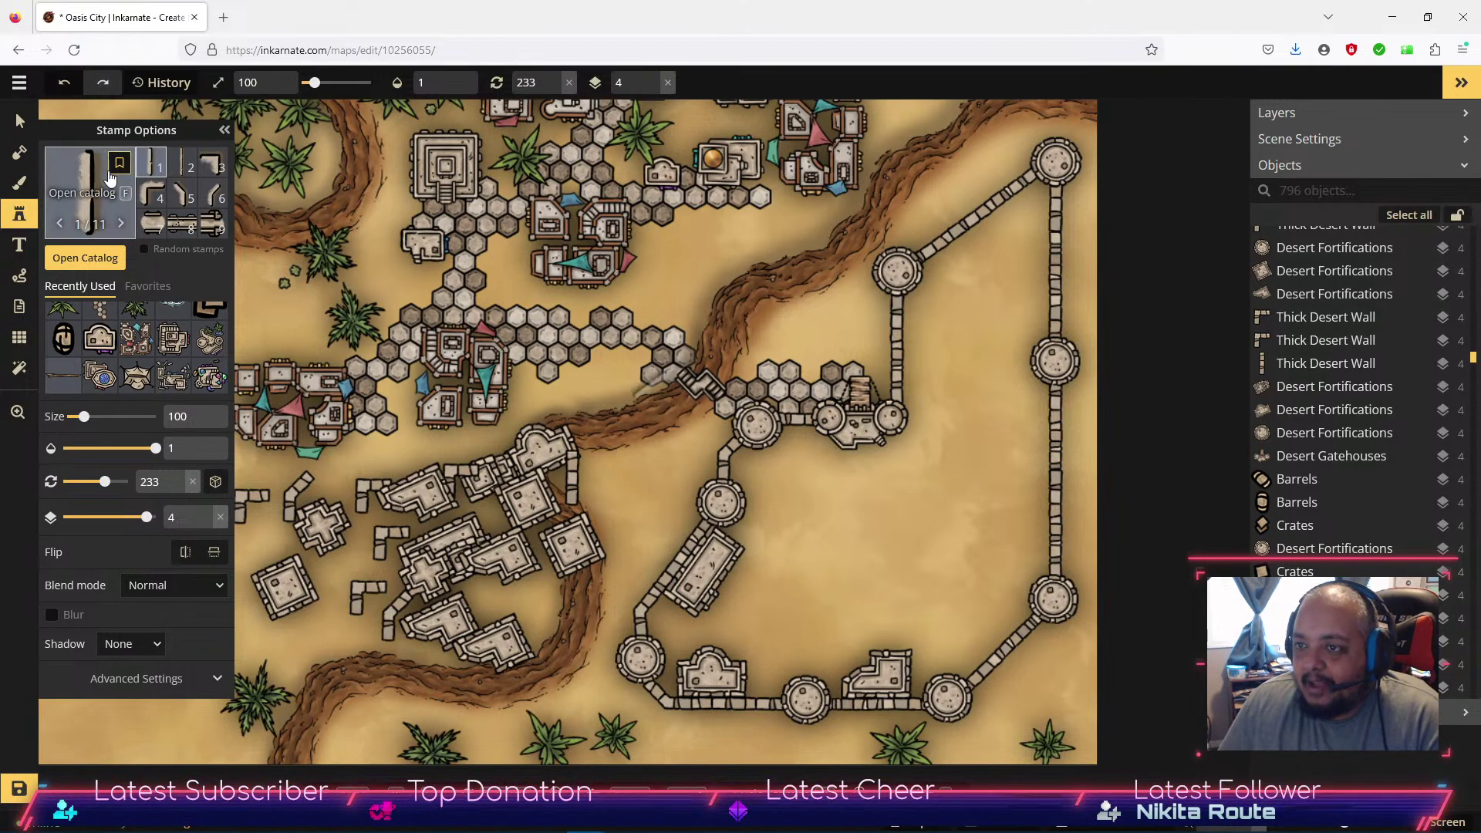
Move a cross-shaped fortification from the spare pieces to the middle of the walled courtyard and straighten its rotation to 360.
click(20, 121)
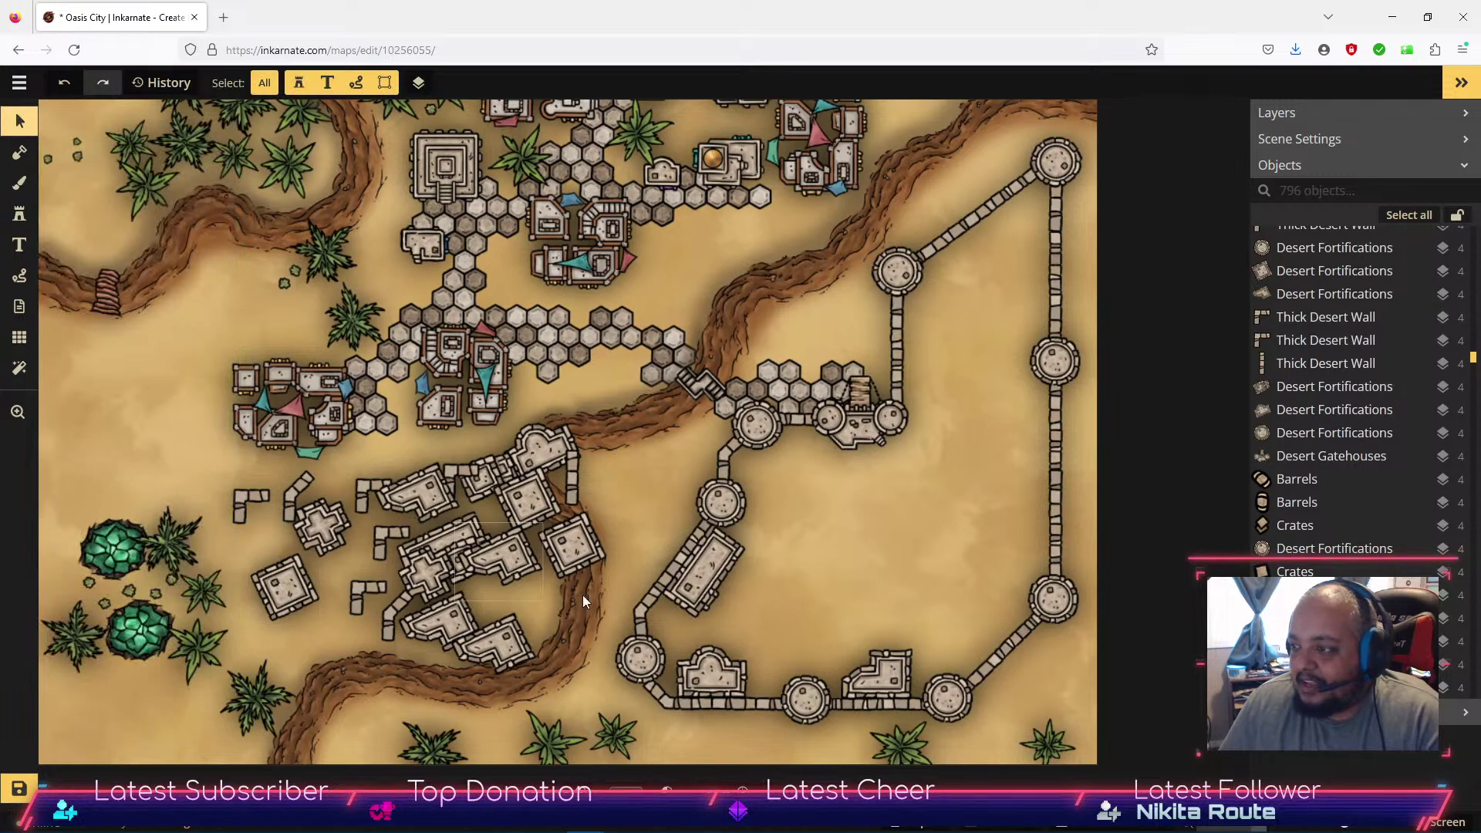
drag(429, 572, 925, 494)
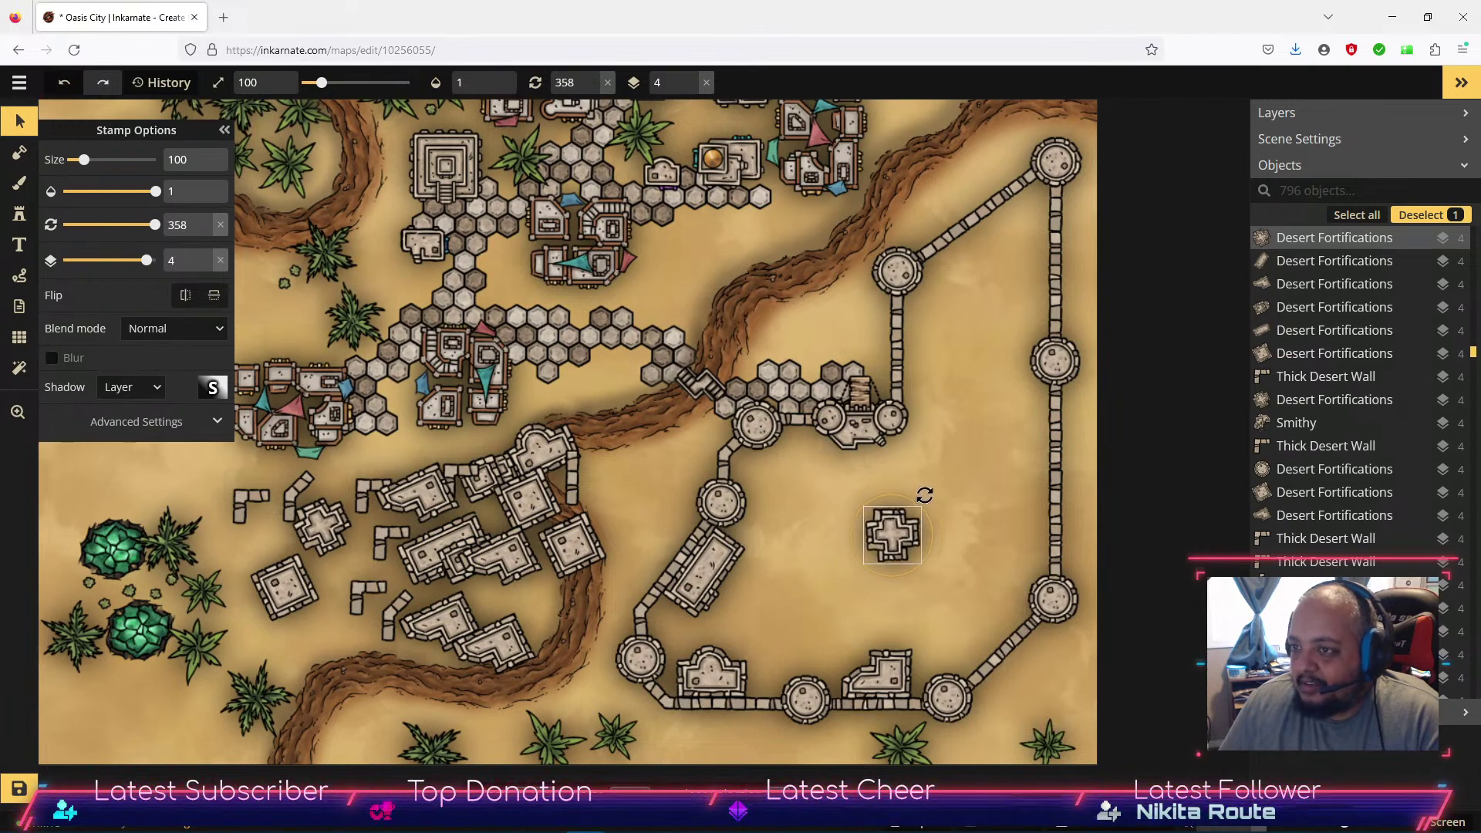
click(204, 223)
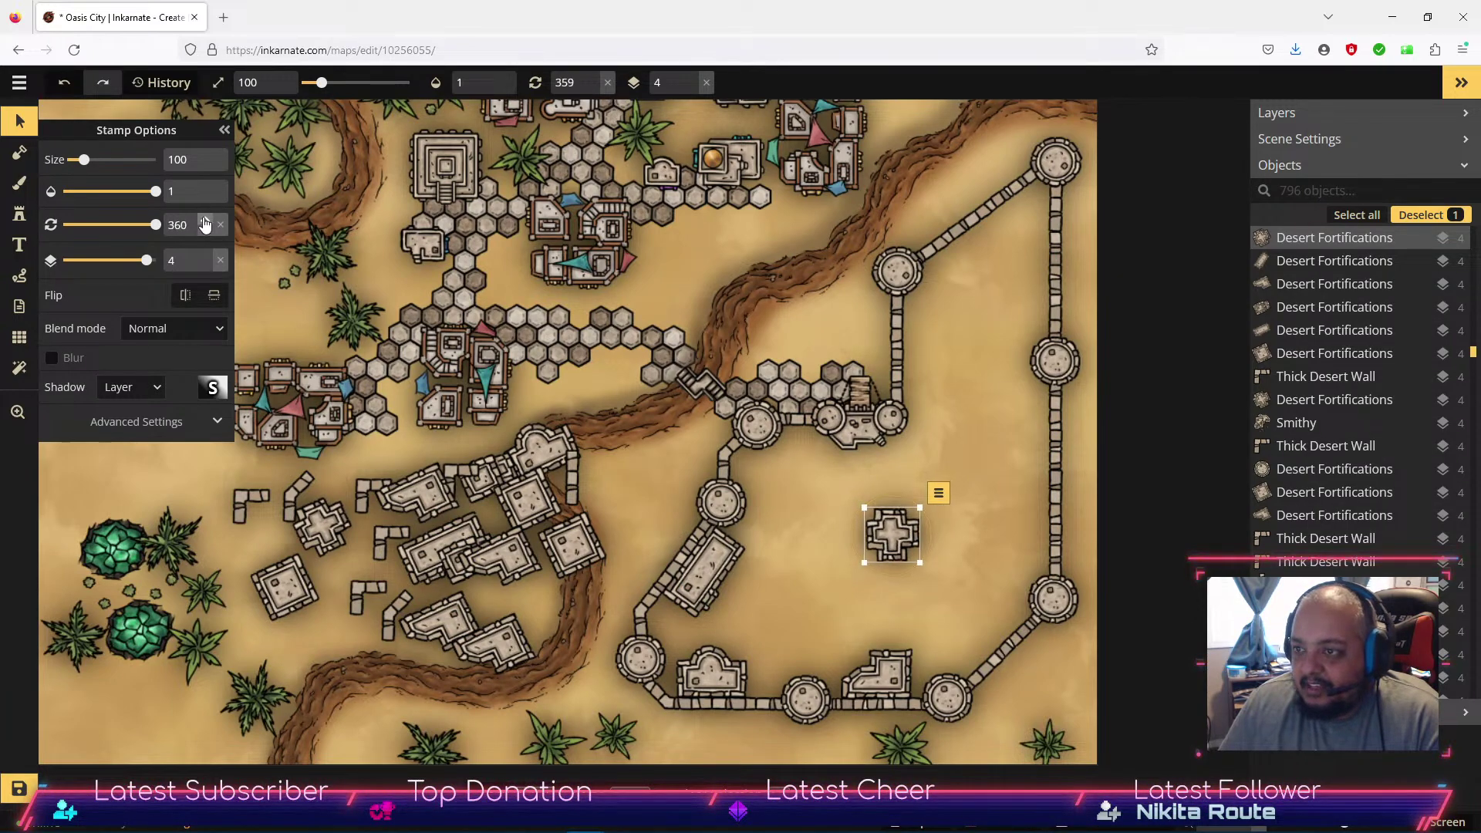
mouse_move(900, 528)
mouse_down()
mouse_move(900, 541)
mouse_move(980, 515)
mouse_move(1022, 489)
mouse_move(1033, 459)
mouse_move(890, 540)
mouse_up()
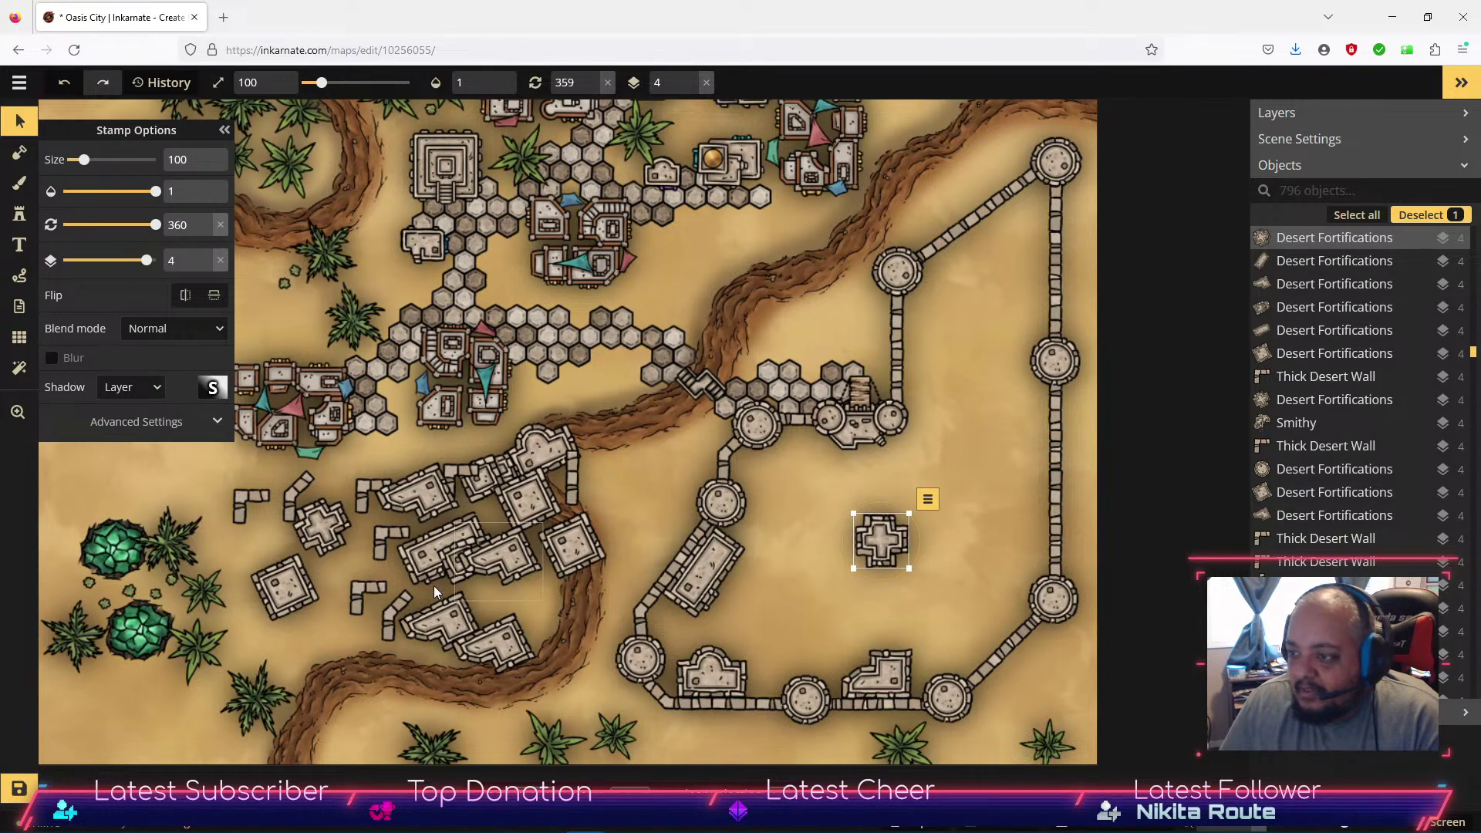
Move two angled fortifications to the west and east of the cross-shaped piece, rotating the eastern one to 270.
drag(503, 646, 793, 539)
drag(814, 619, 828, 545)
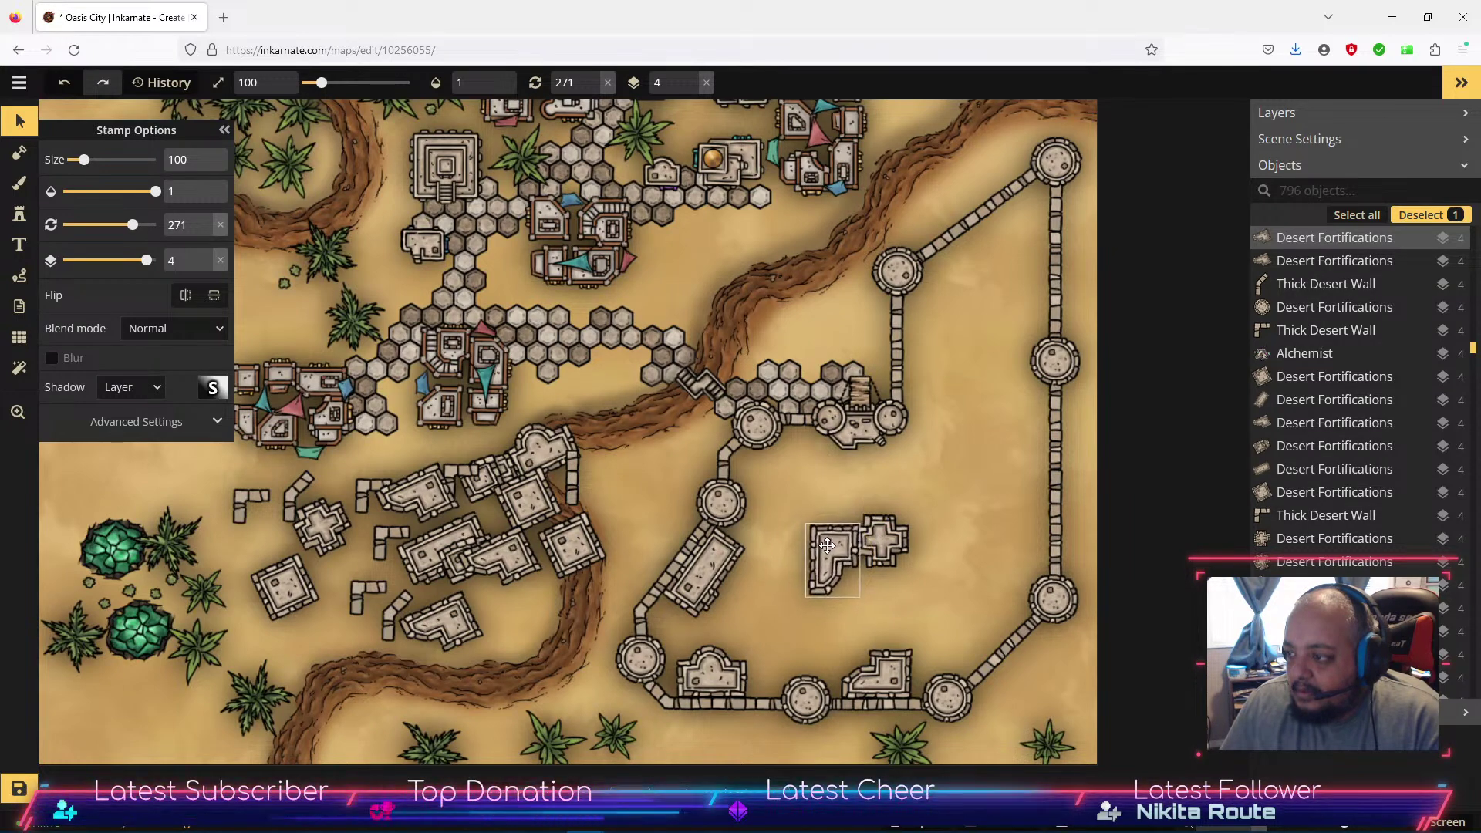
drag(516, 528, 993, 602)
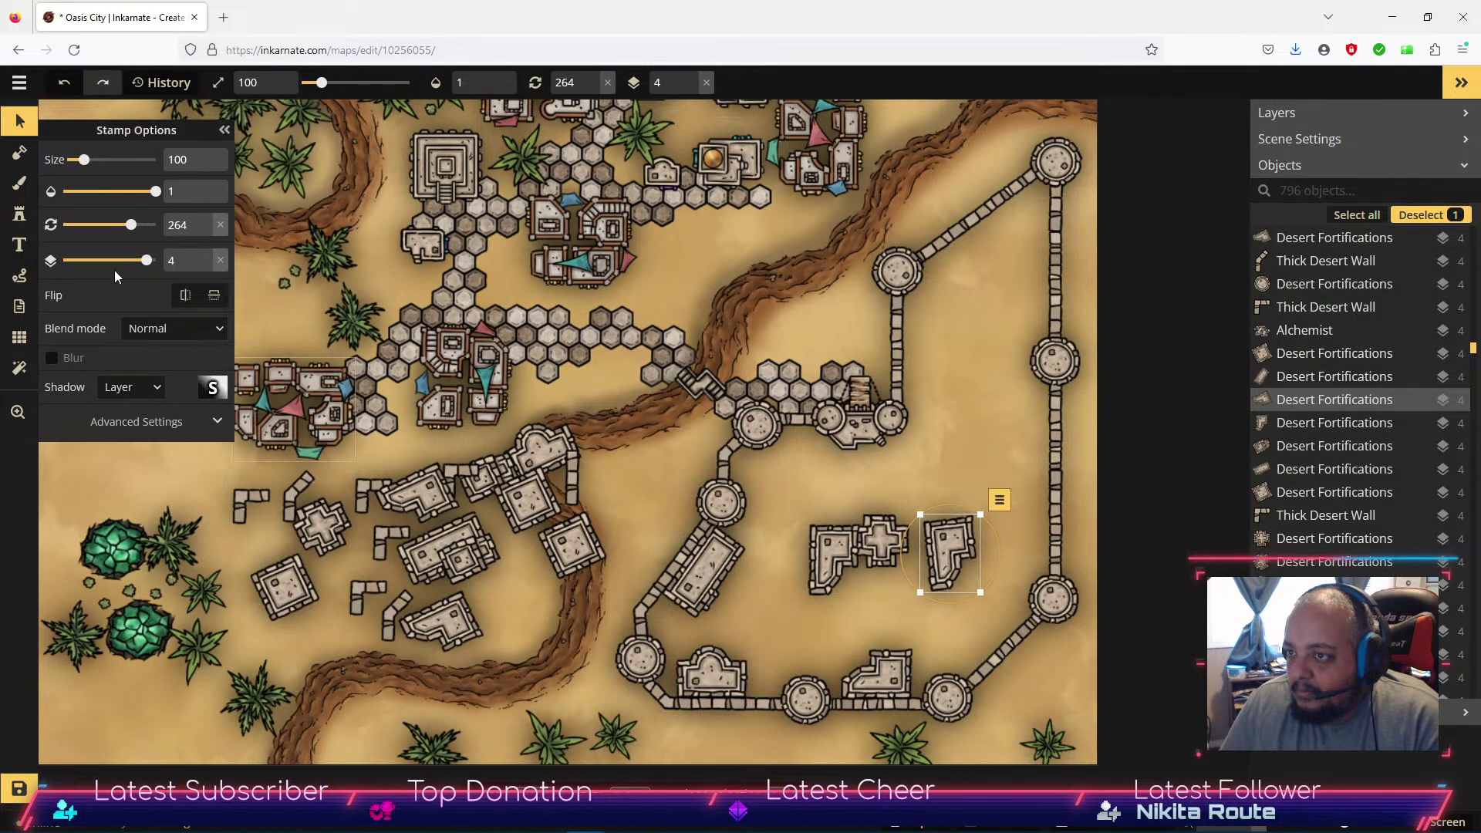
double_click(199, 225)
click(206, 220)
click(206, 221)
click(206, 221)
click(206, 221)
click(206, 221)
click(206, 221)
click(206, 220)
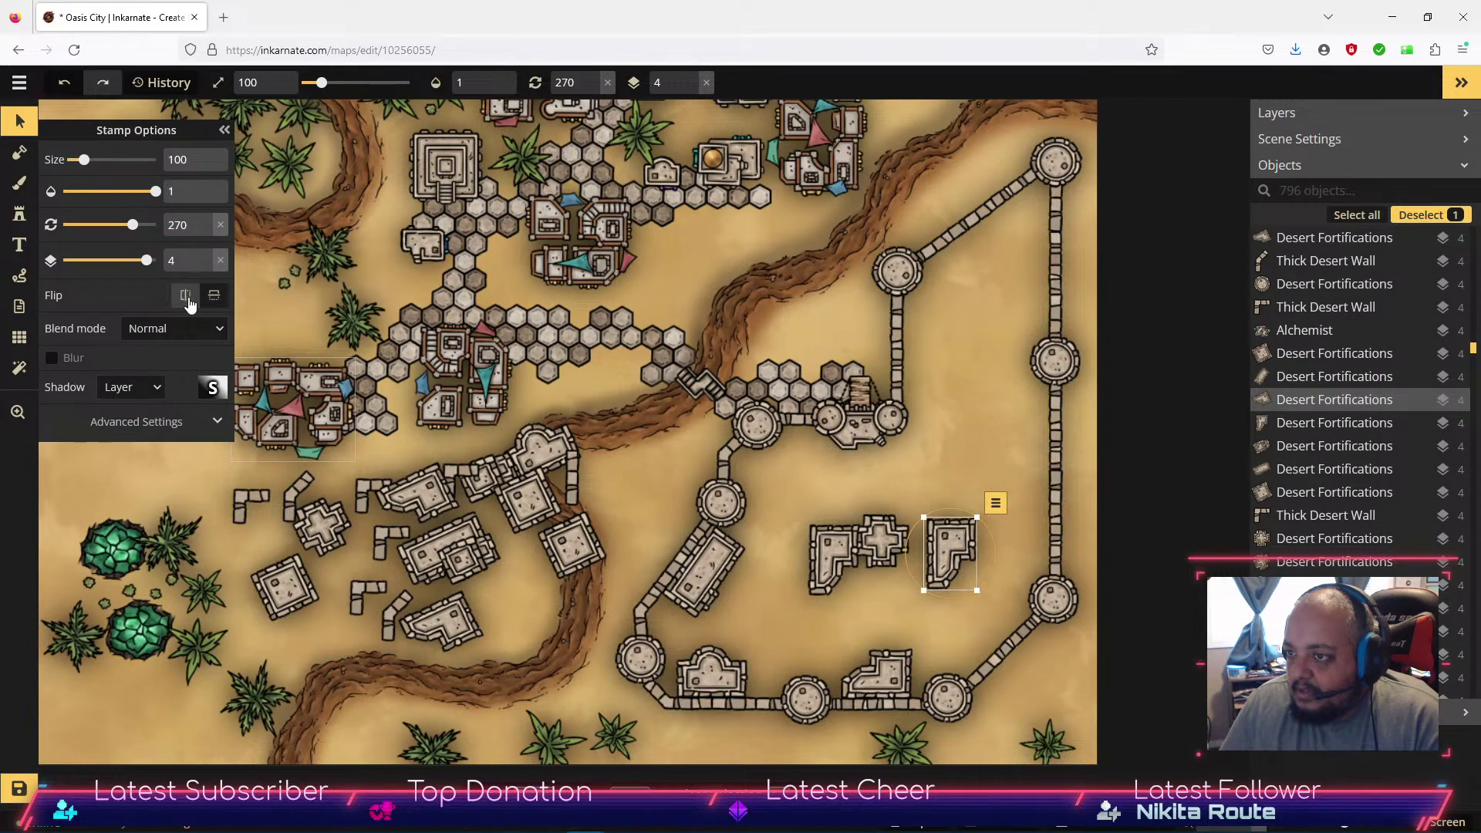
Flip the eastern angled fortification vertically and place it against the east side of the cross-shaped piece.
click(186, 297)
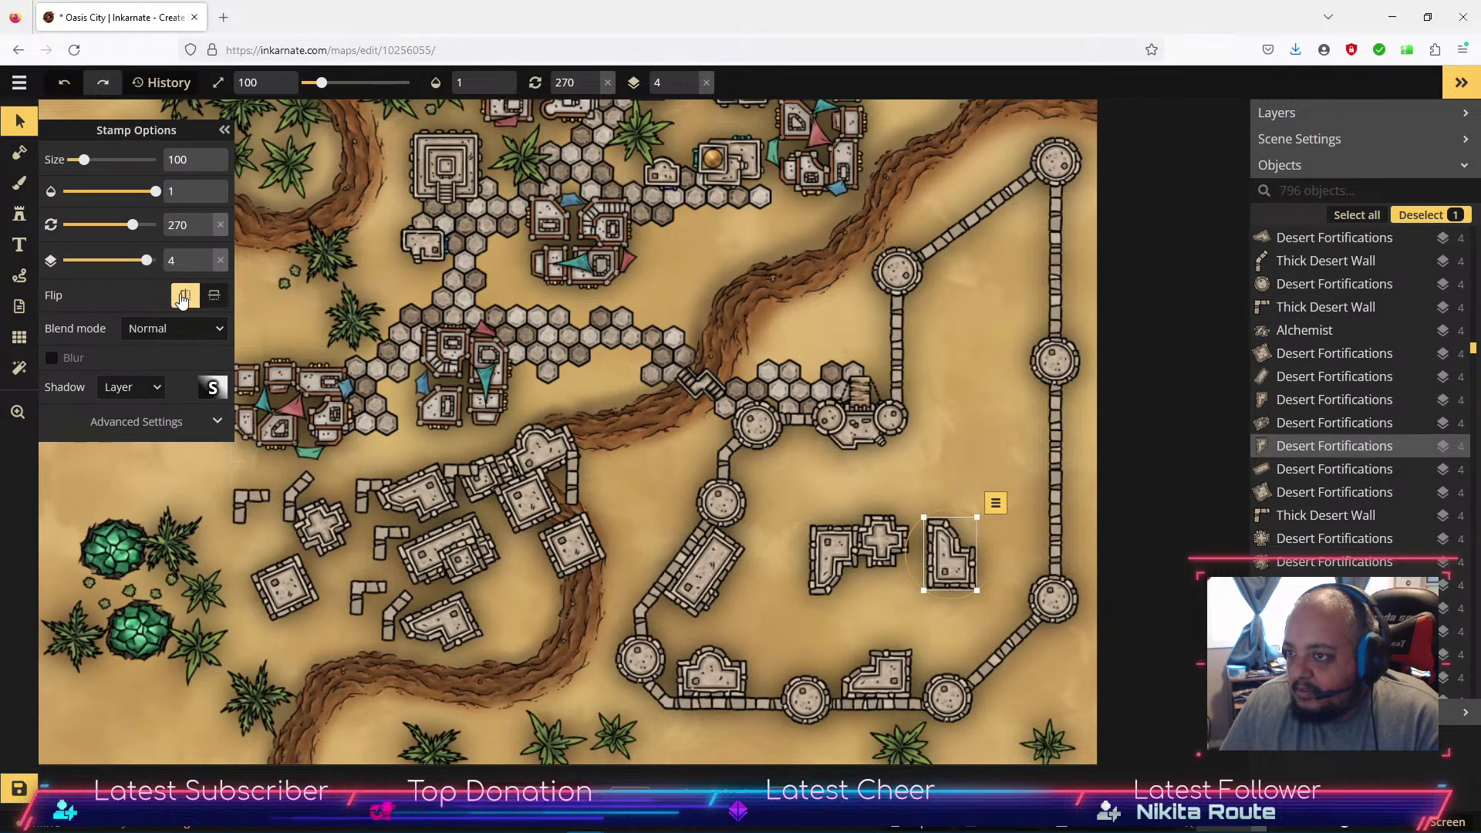
click(185, 295)
click(215, 300)
drag(947, 540, 926, 541)
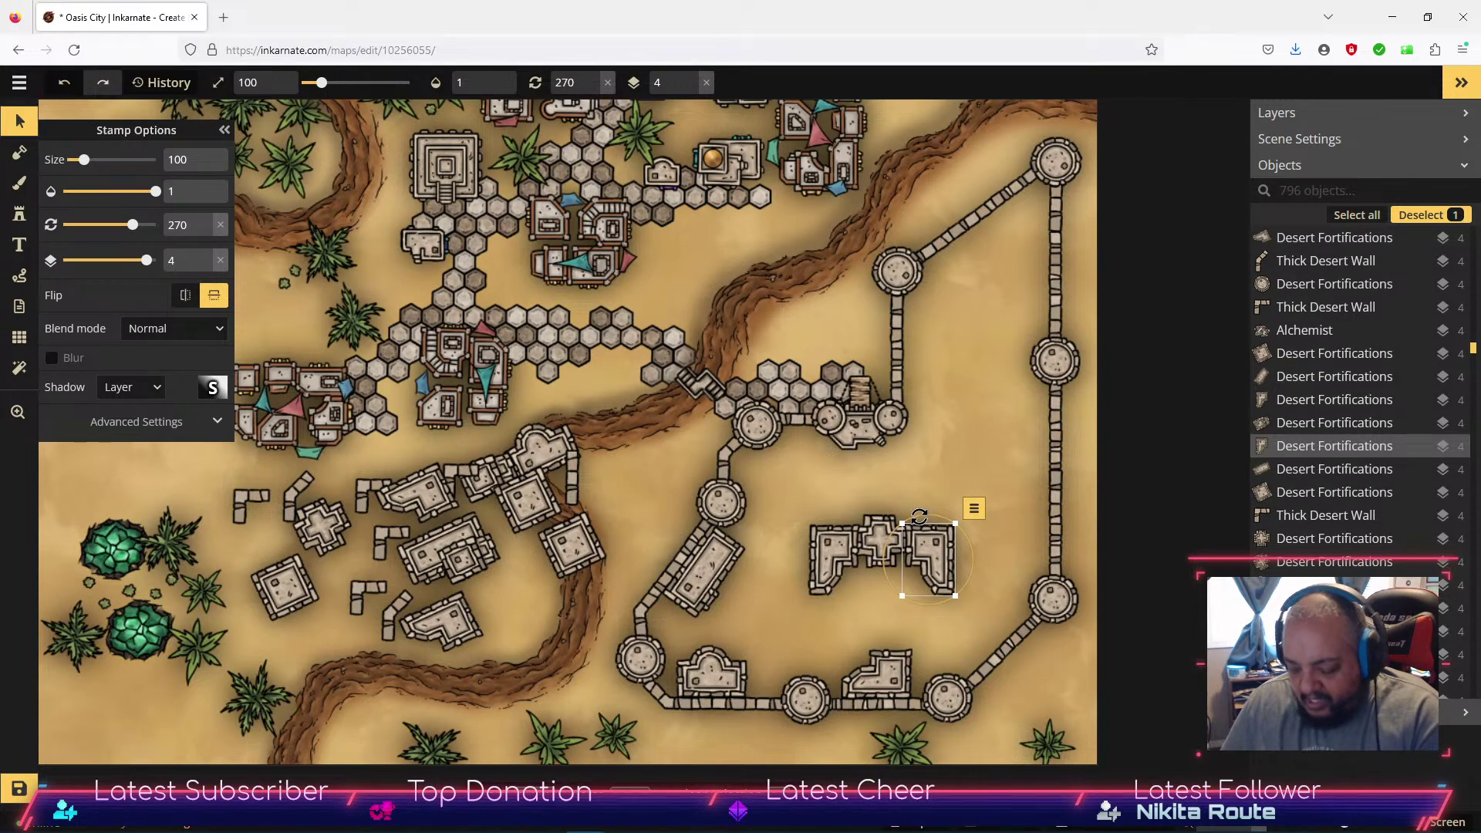
Delete the two angled fortifications flanking the cross-shaped piece.
key(Delete)
click(818, 569)
key(Delete)
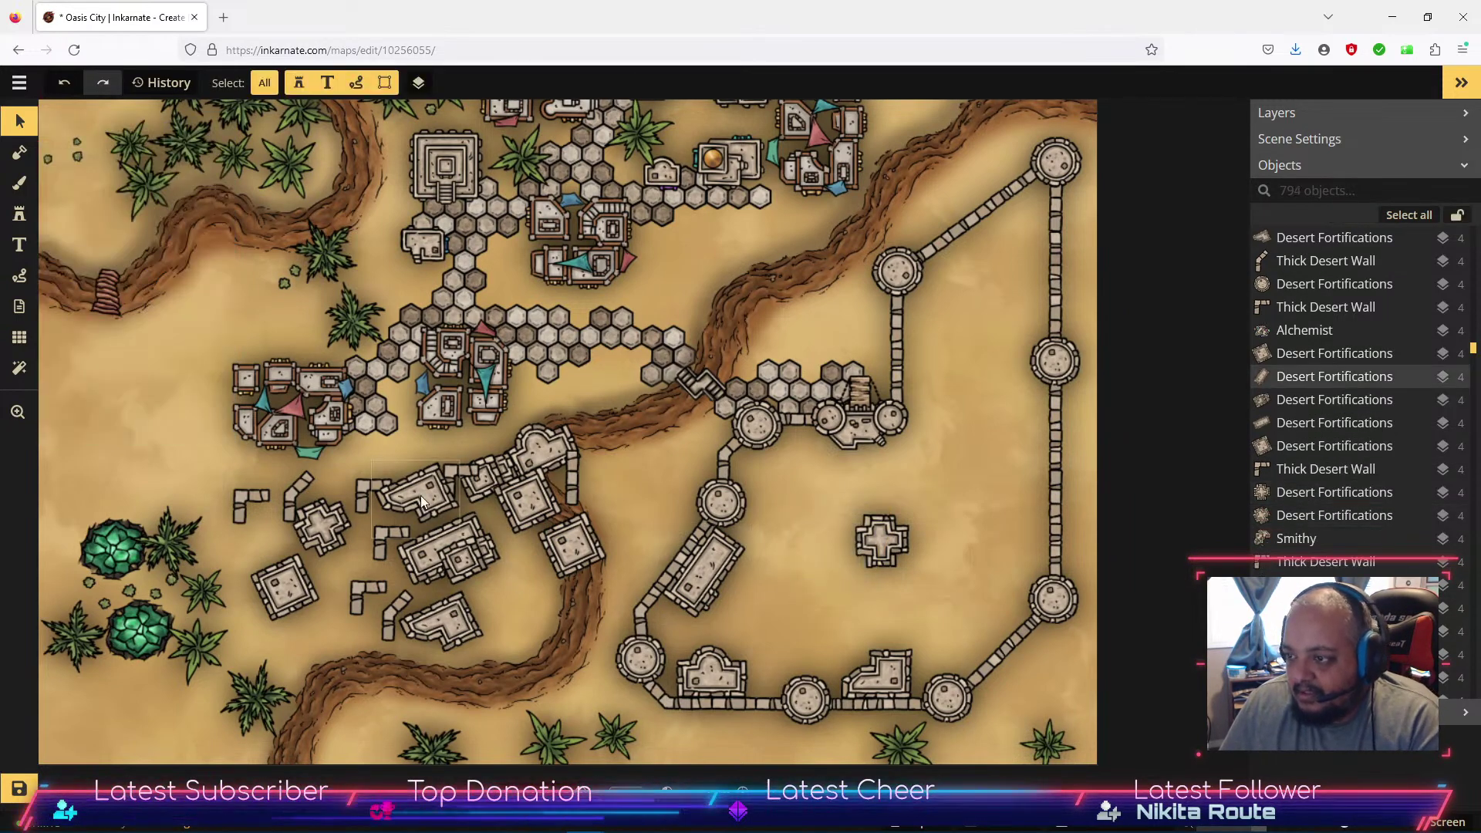
Place two spare square fortifications against the cross-shaped piece, one on its east side at rotation 0 and one on its south side at 360.
click(571, 553)
drag(571, 554, 946, 527)
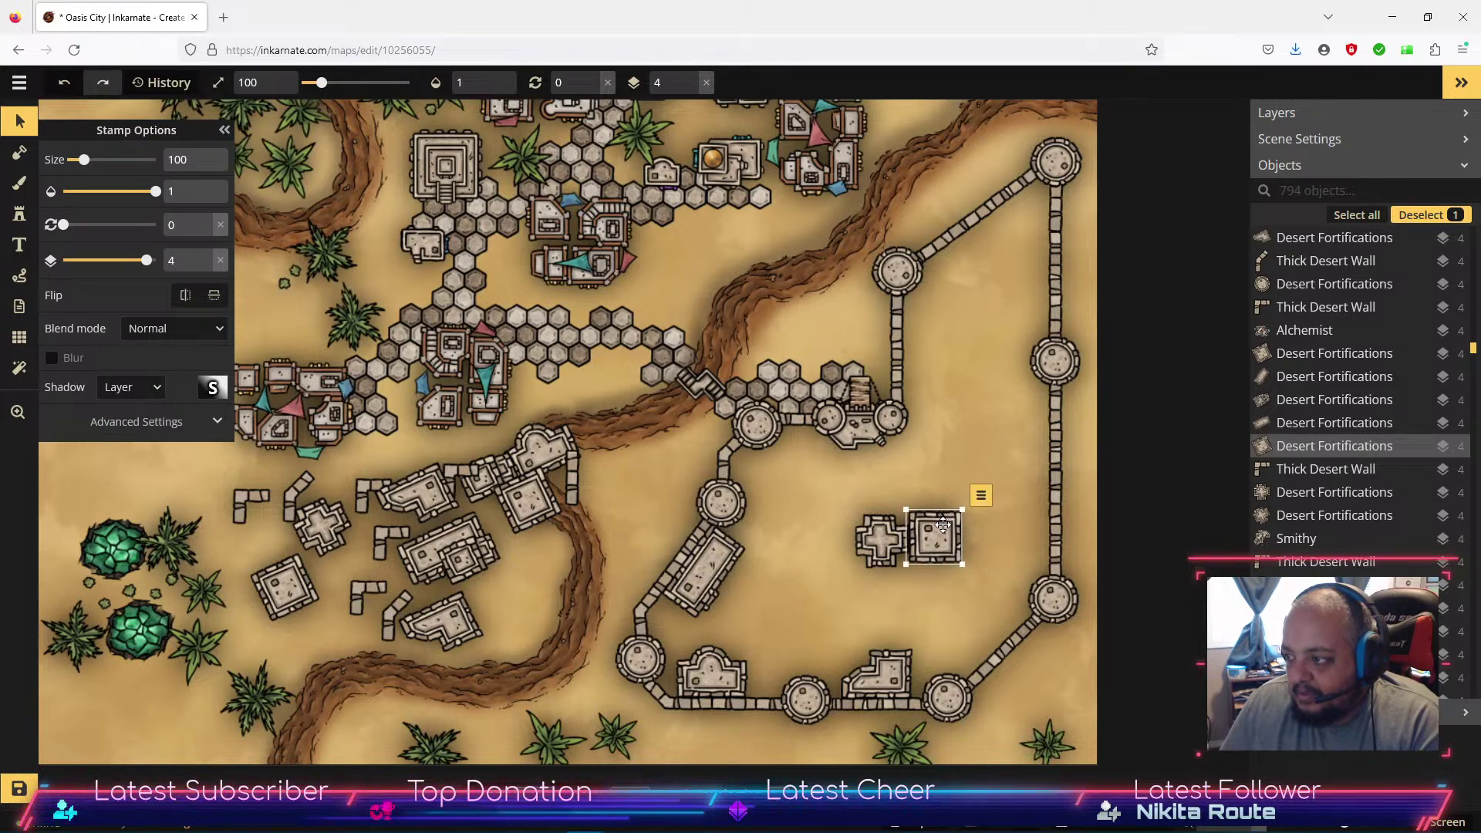
drag(292, 584, 926, 611)
click(212, 220)
click(212, 220)
drag(883, 598, 882, 589)
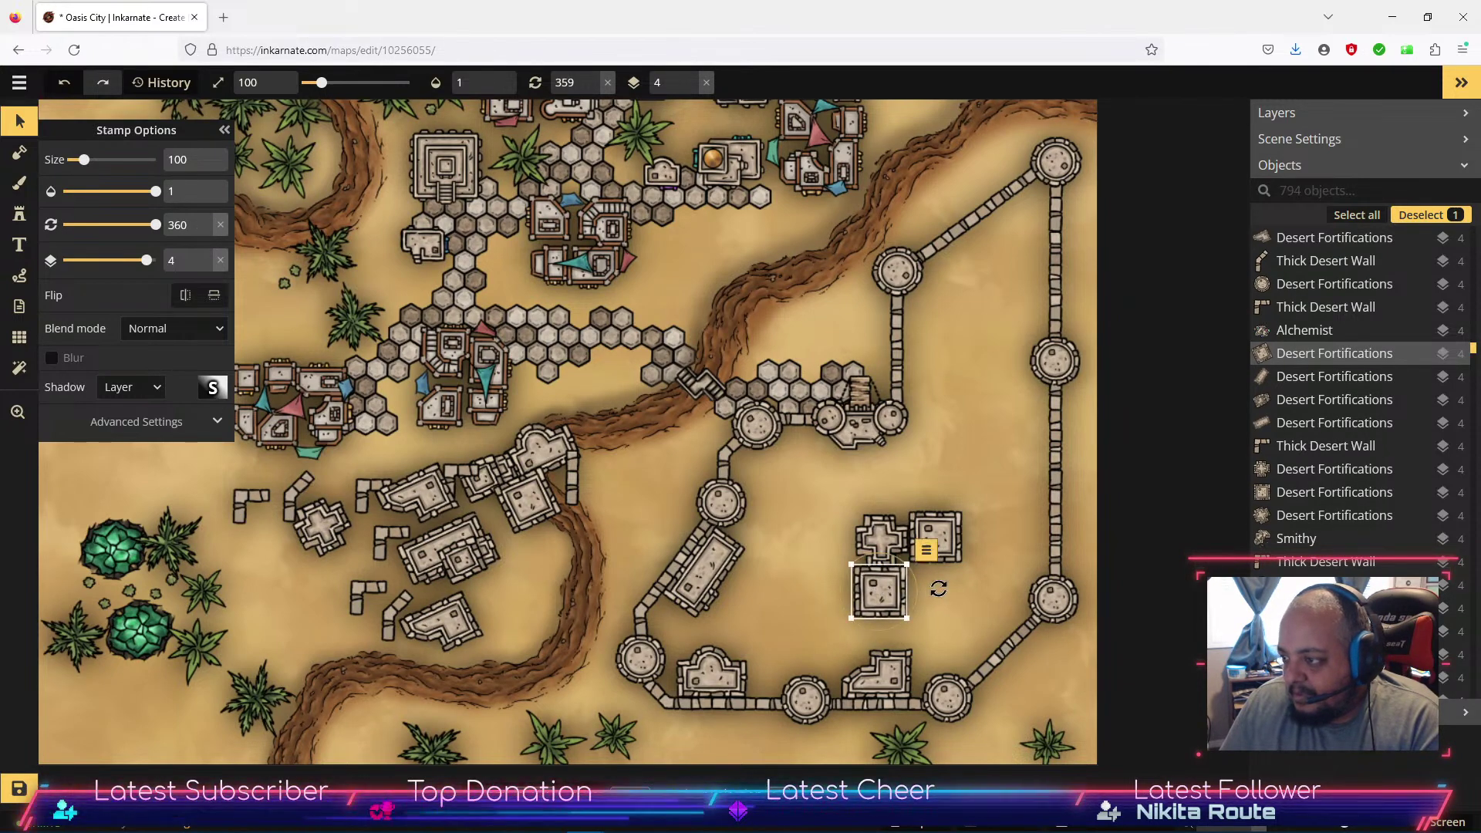
click(946, 590)
click(892, 591)
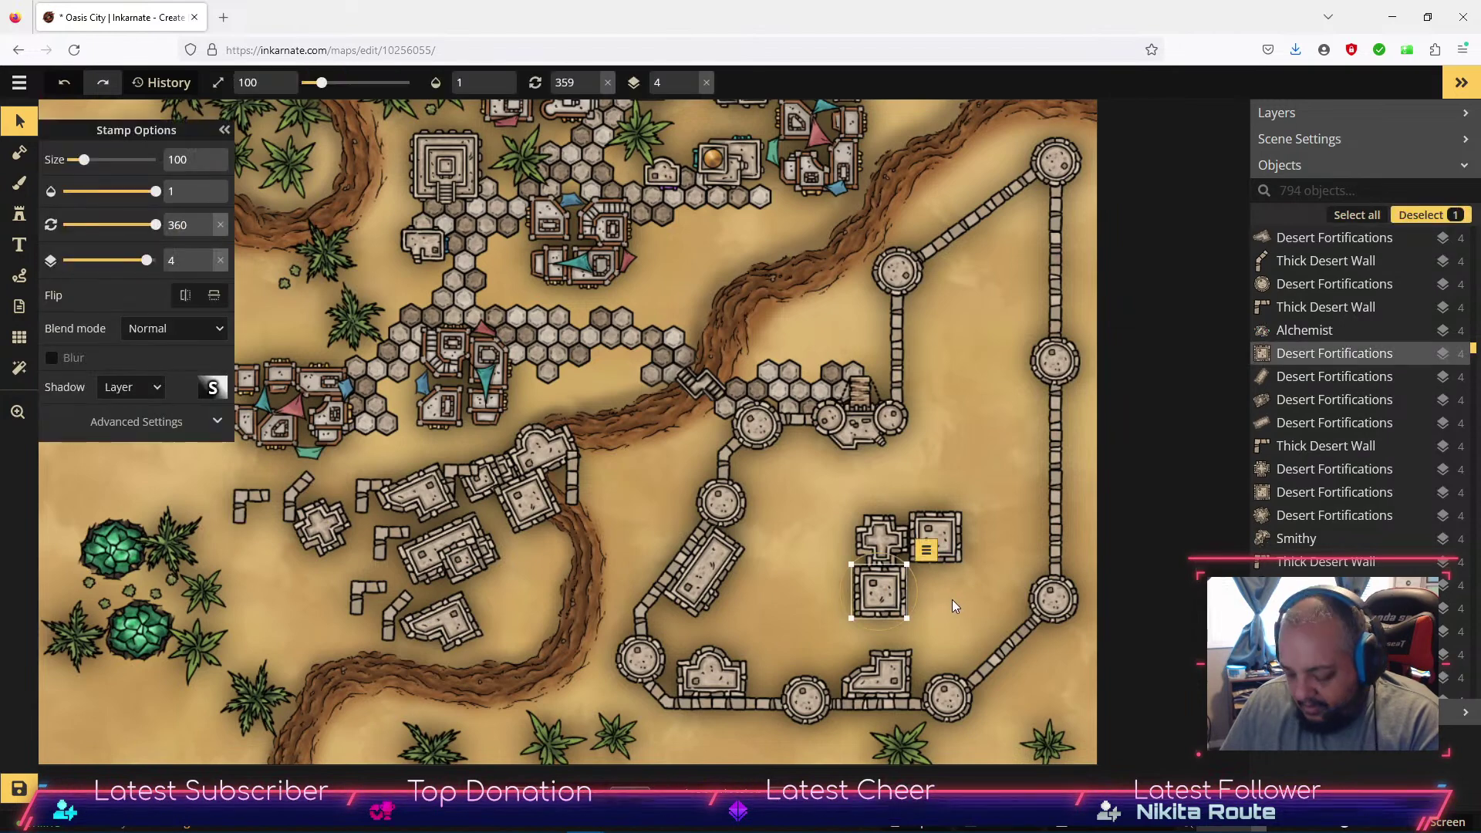
click(956, 595)
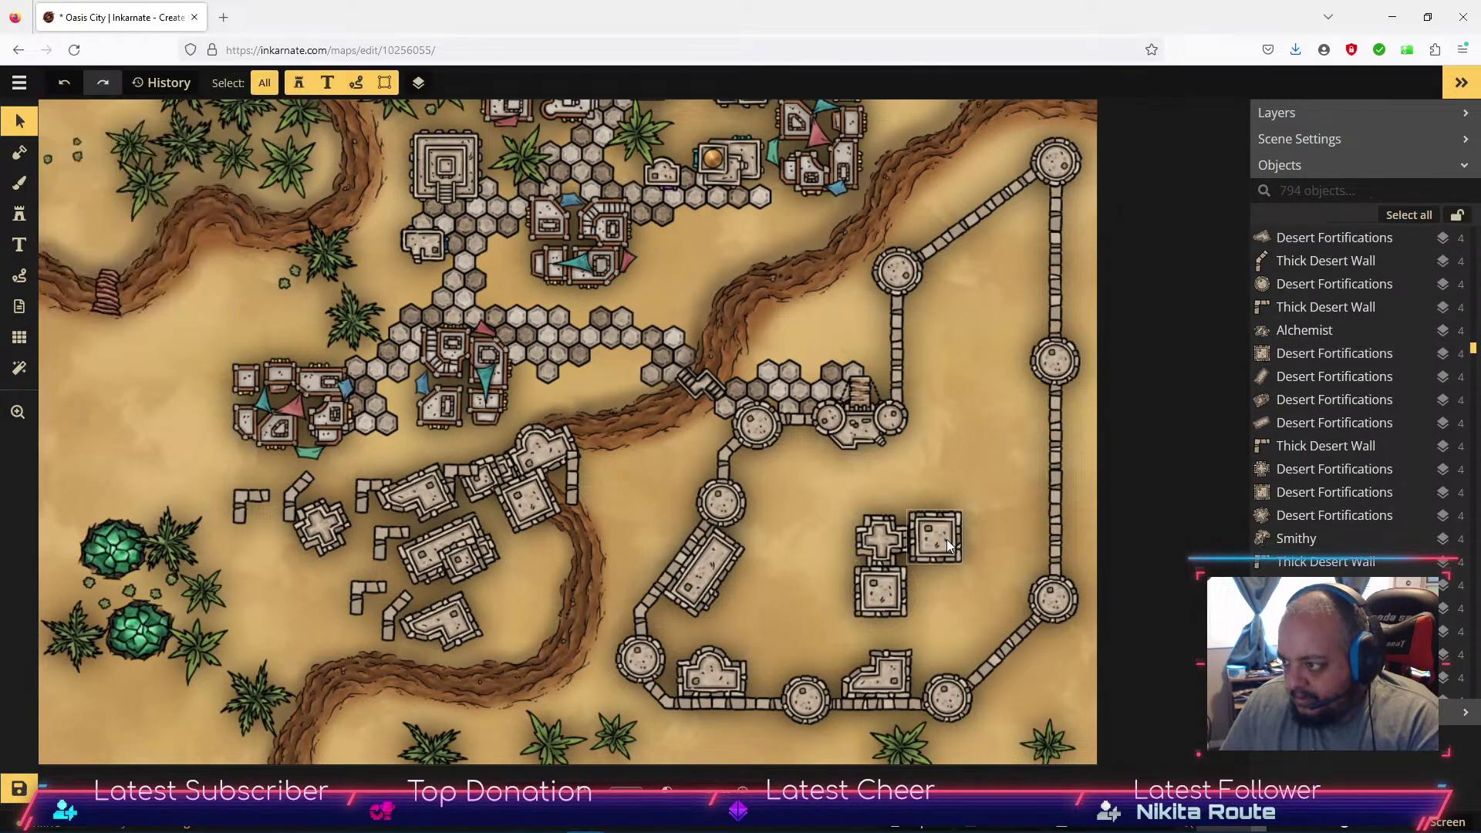
Attach the small stepped fortification to the west side of the cross-shaped piece at rotation 180, and move the cross to layer 3.
drag(466, 558, 835, 537)
click(205, 231)
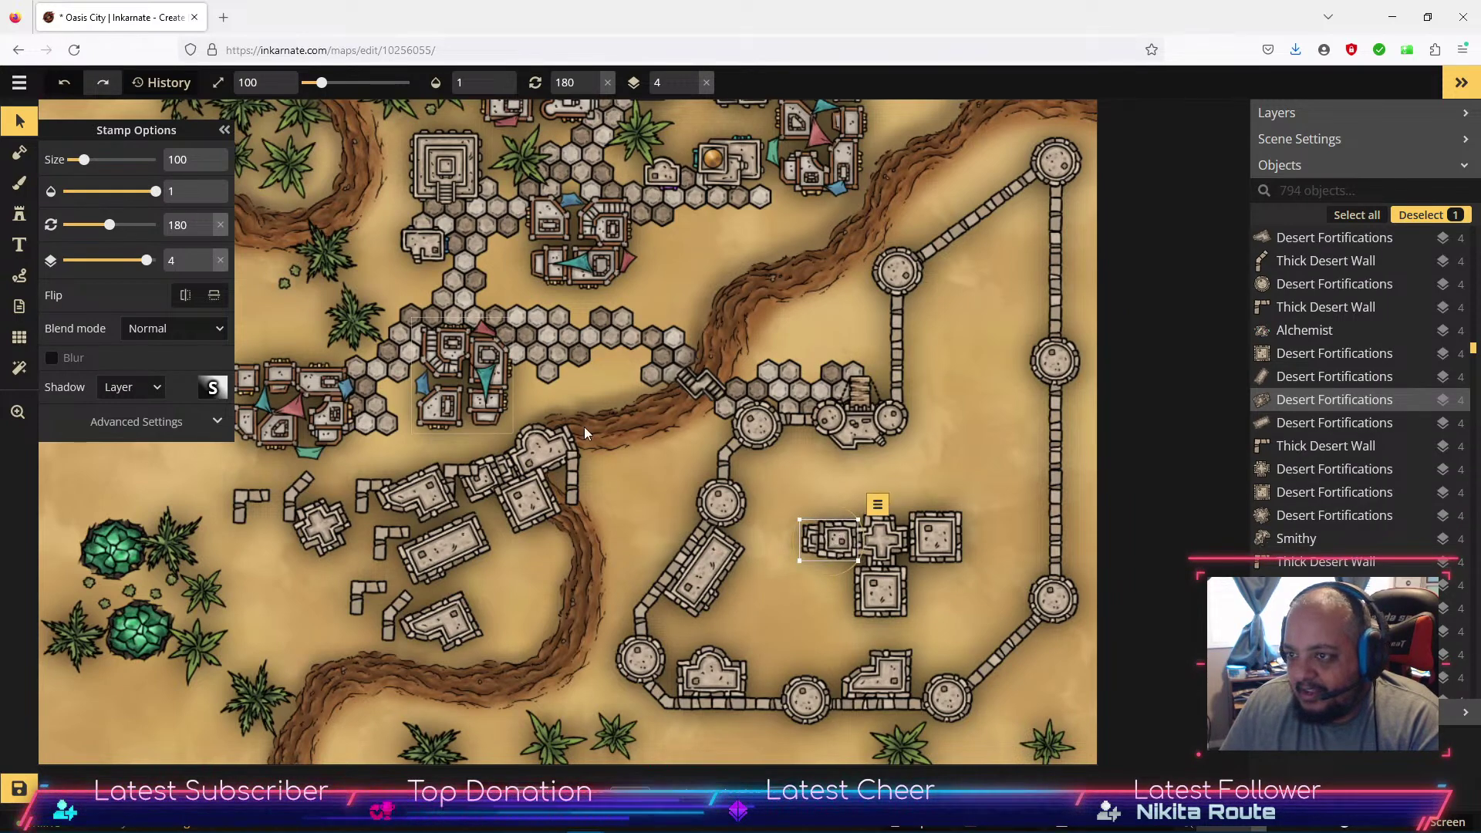
click(889, 543)
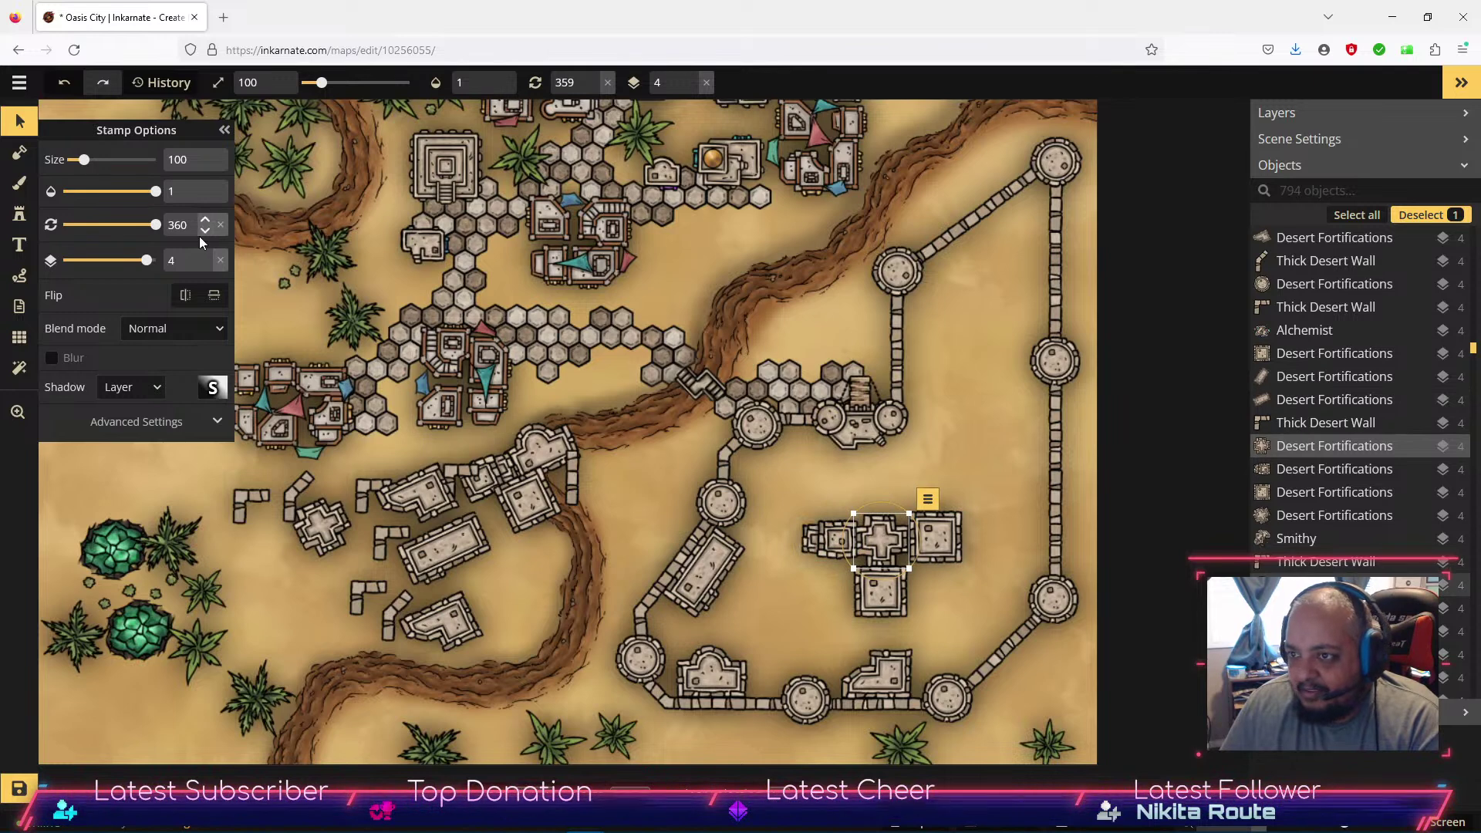
click(205, 267)
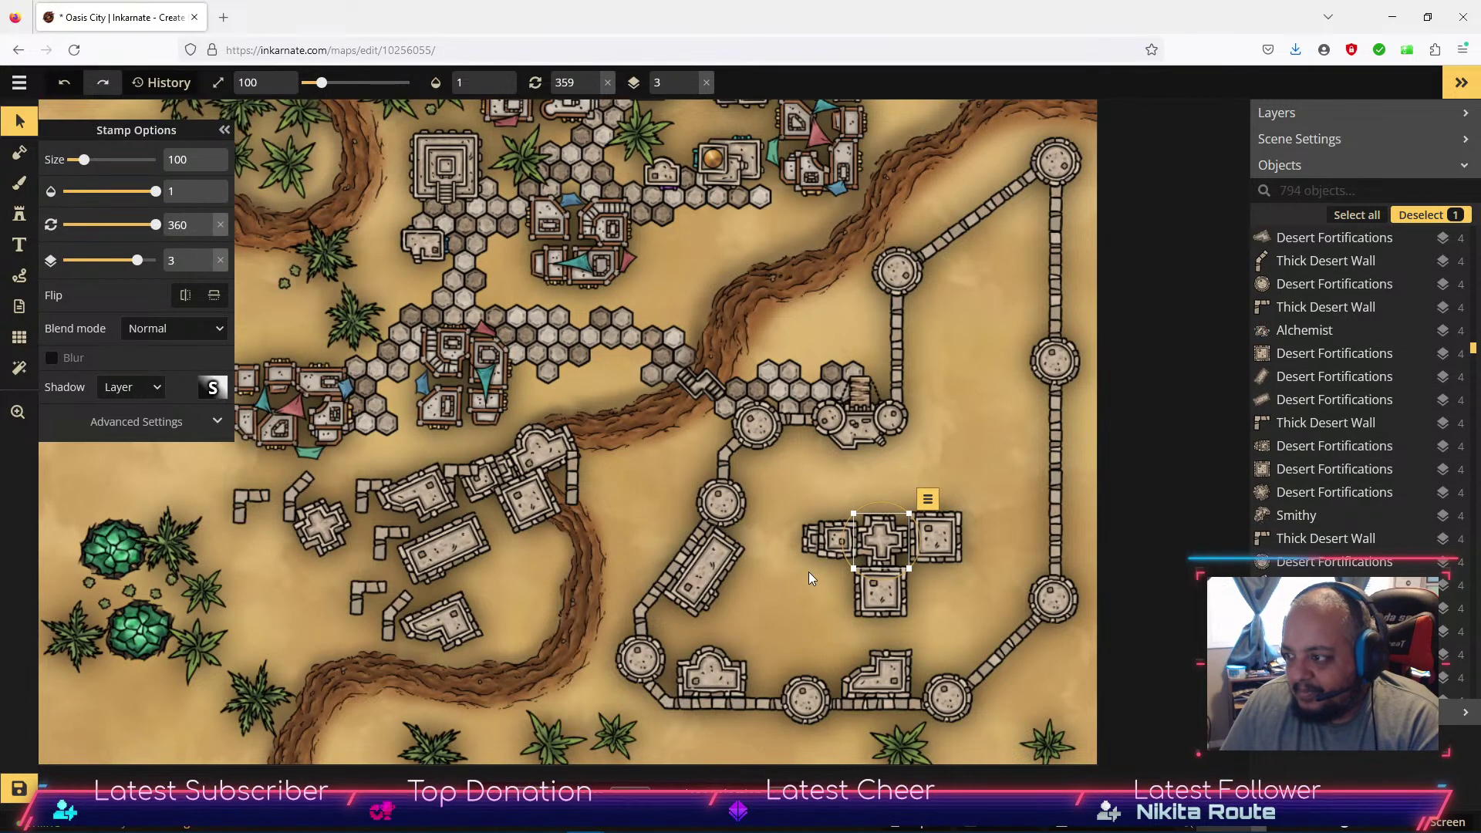
click(818, 532)
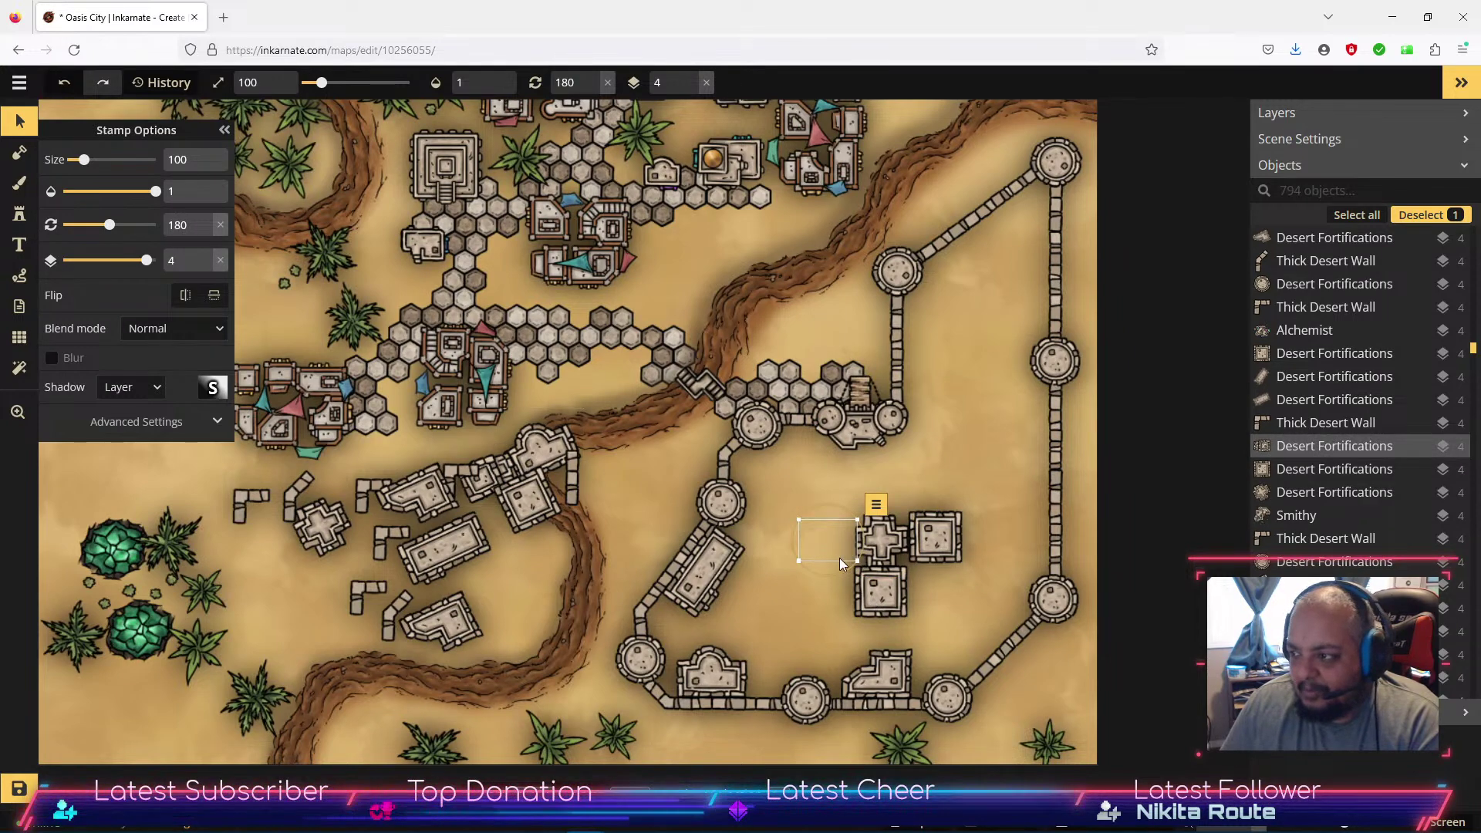
click(821, 599)
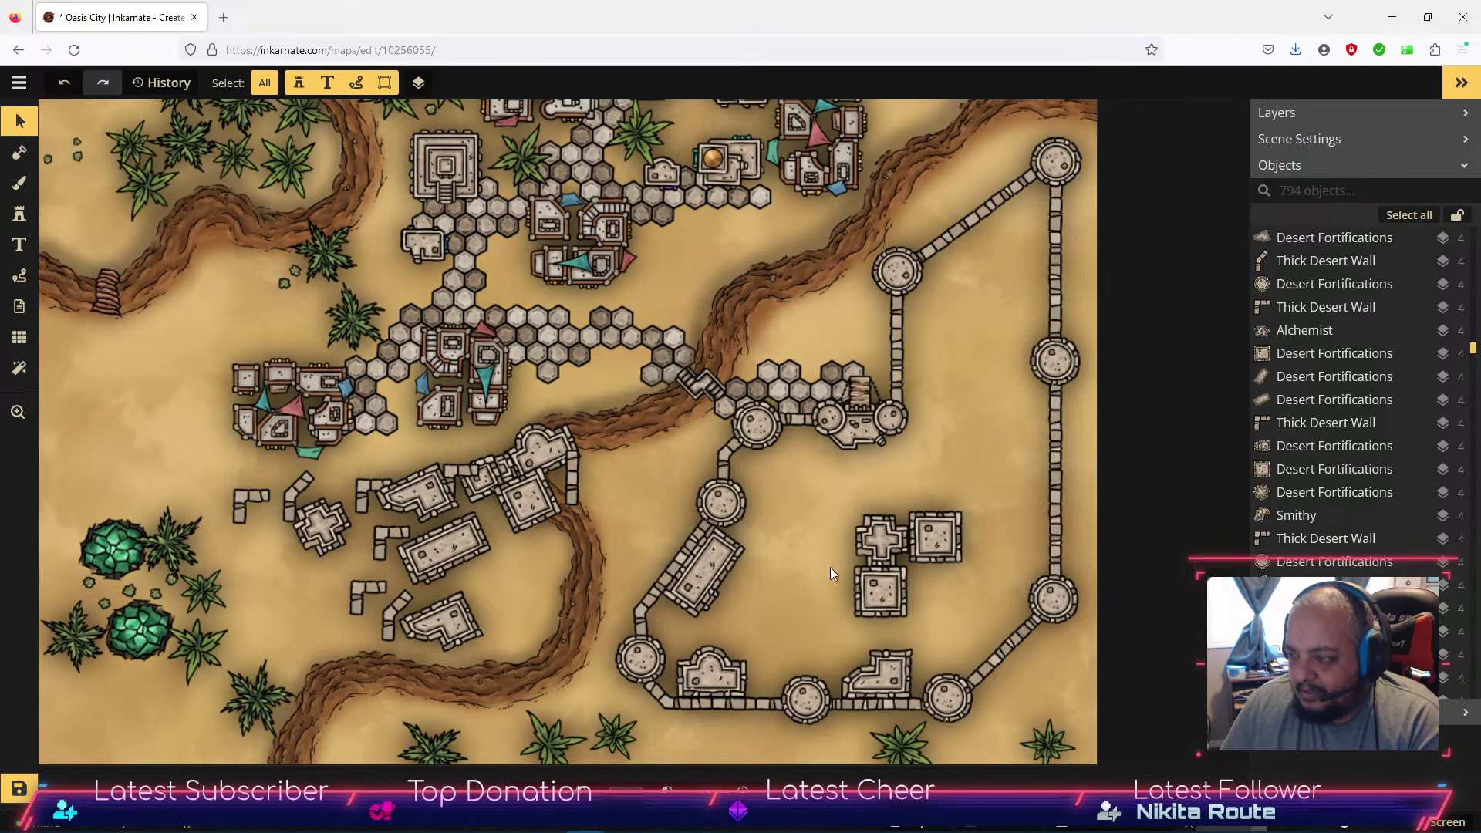
click(828, 541)
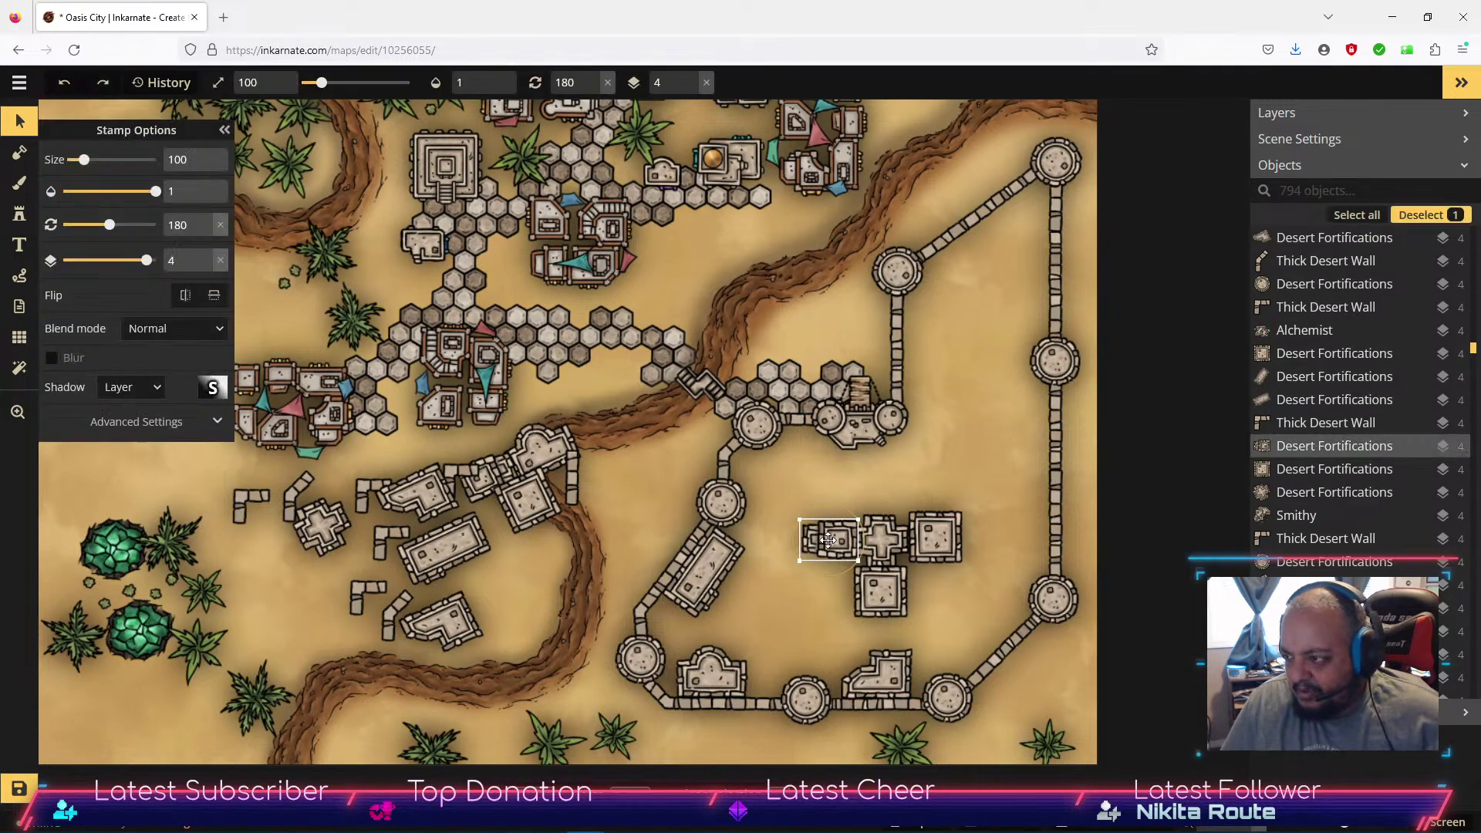
key(ctrl+z)
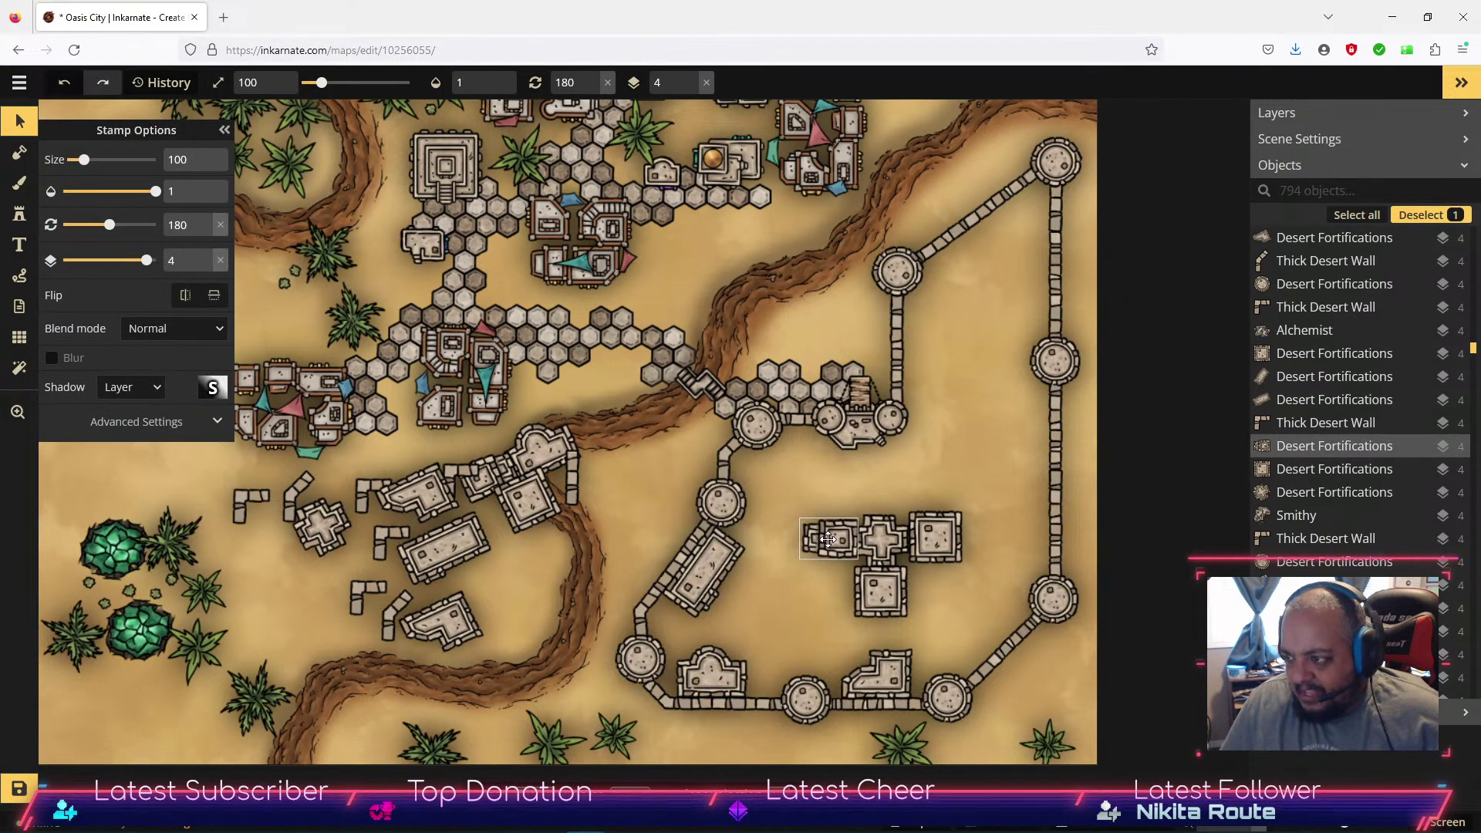
click(824, 594)
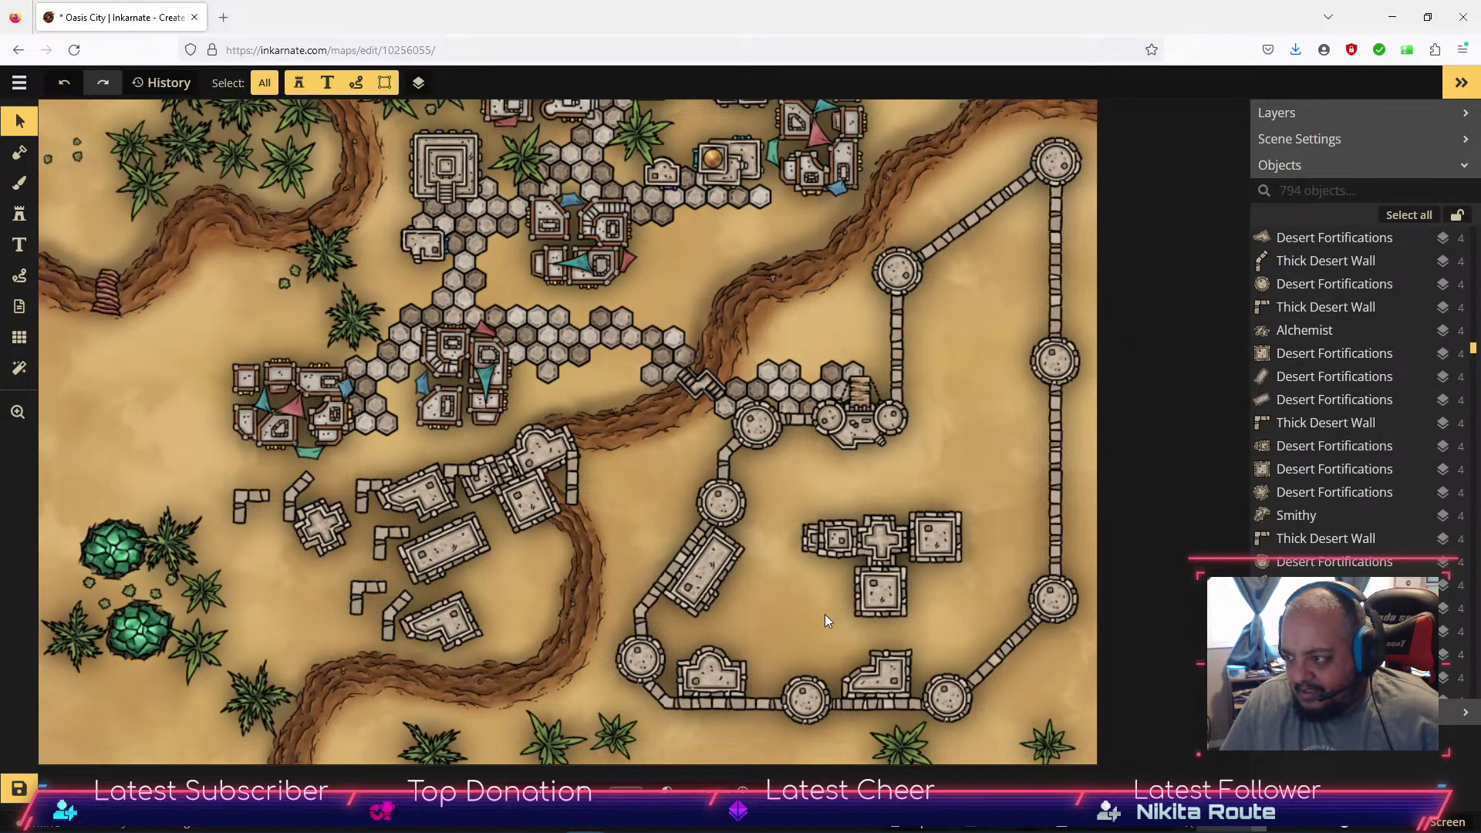
click(826, 552)
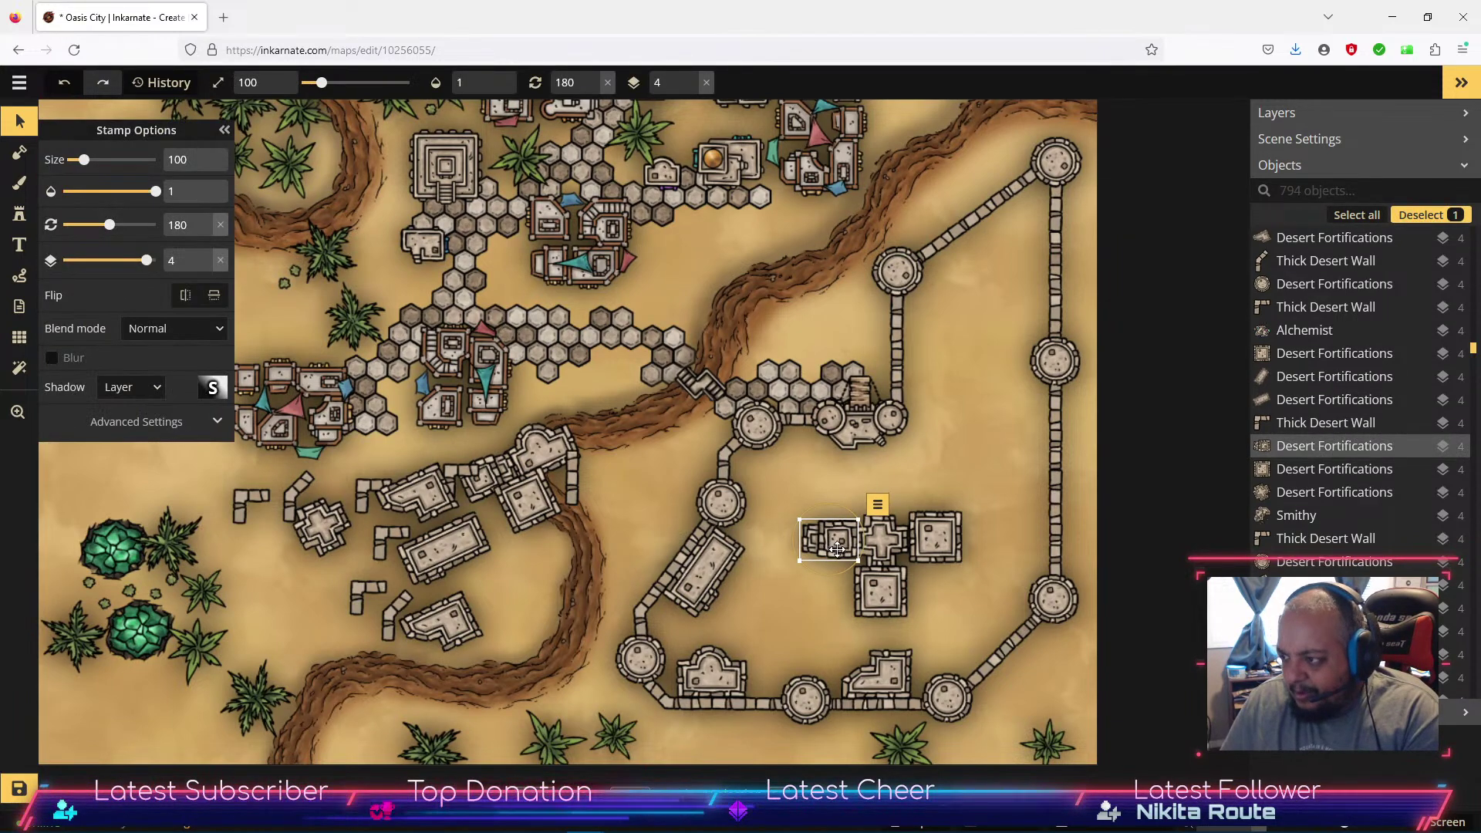
click(812, 636)
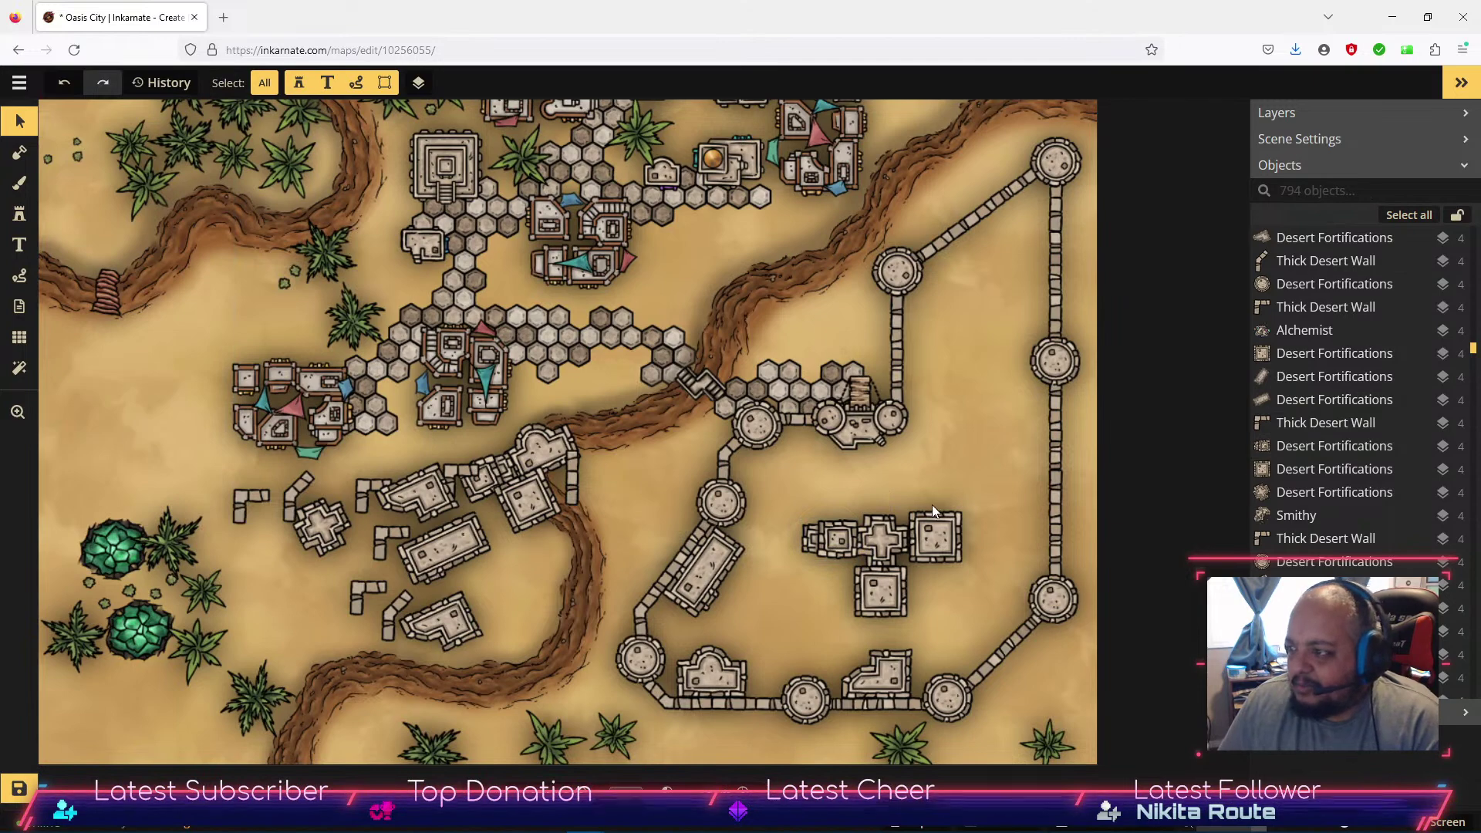
Place another spare square fortification against the north side of the cross-shaped piece with its rotation set to 270.
click(531, 500)
drag(531, 500, 896, 415)
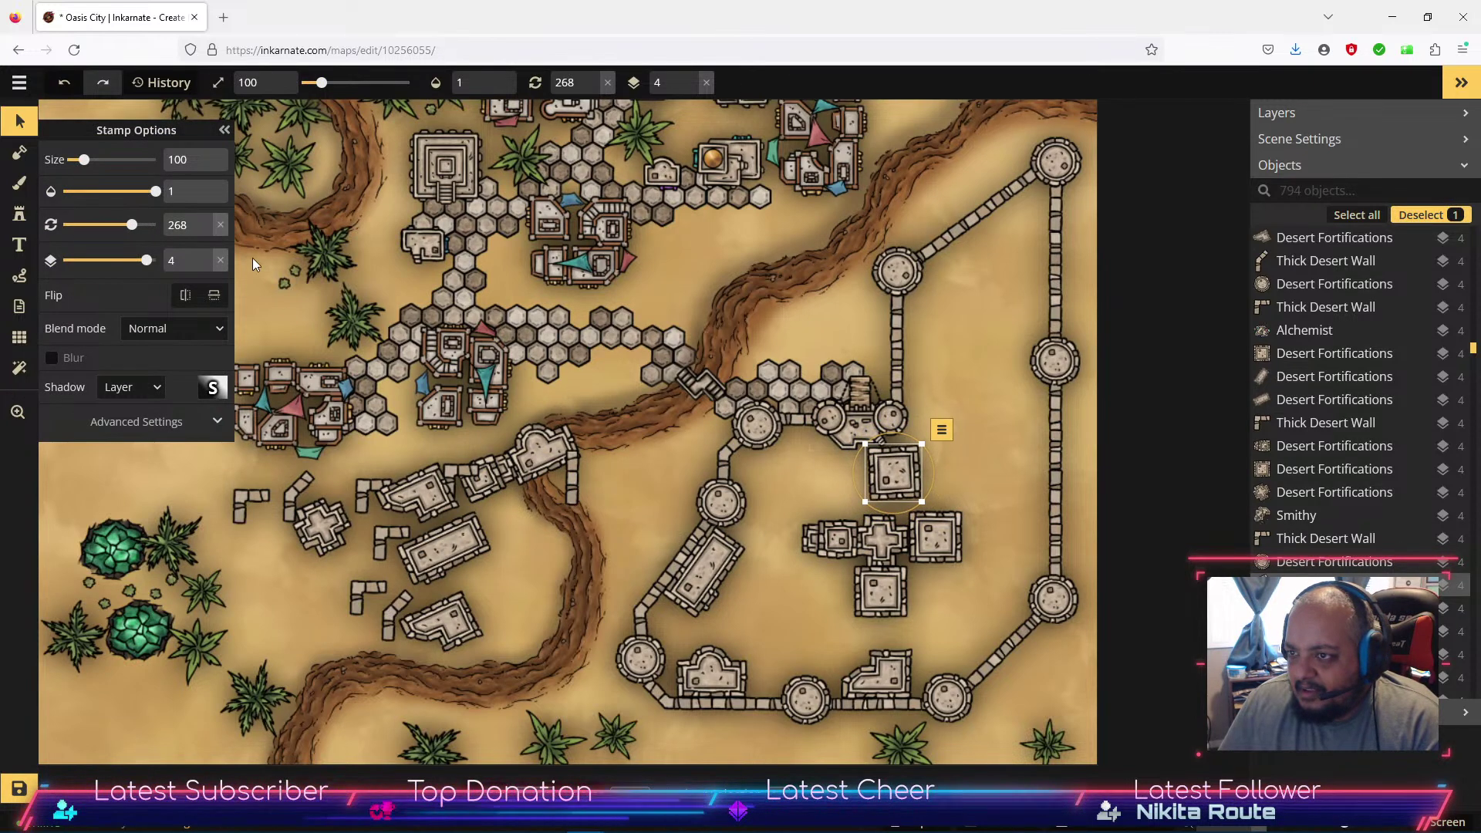
double_click(203, 220)
click(203, 220)
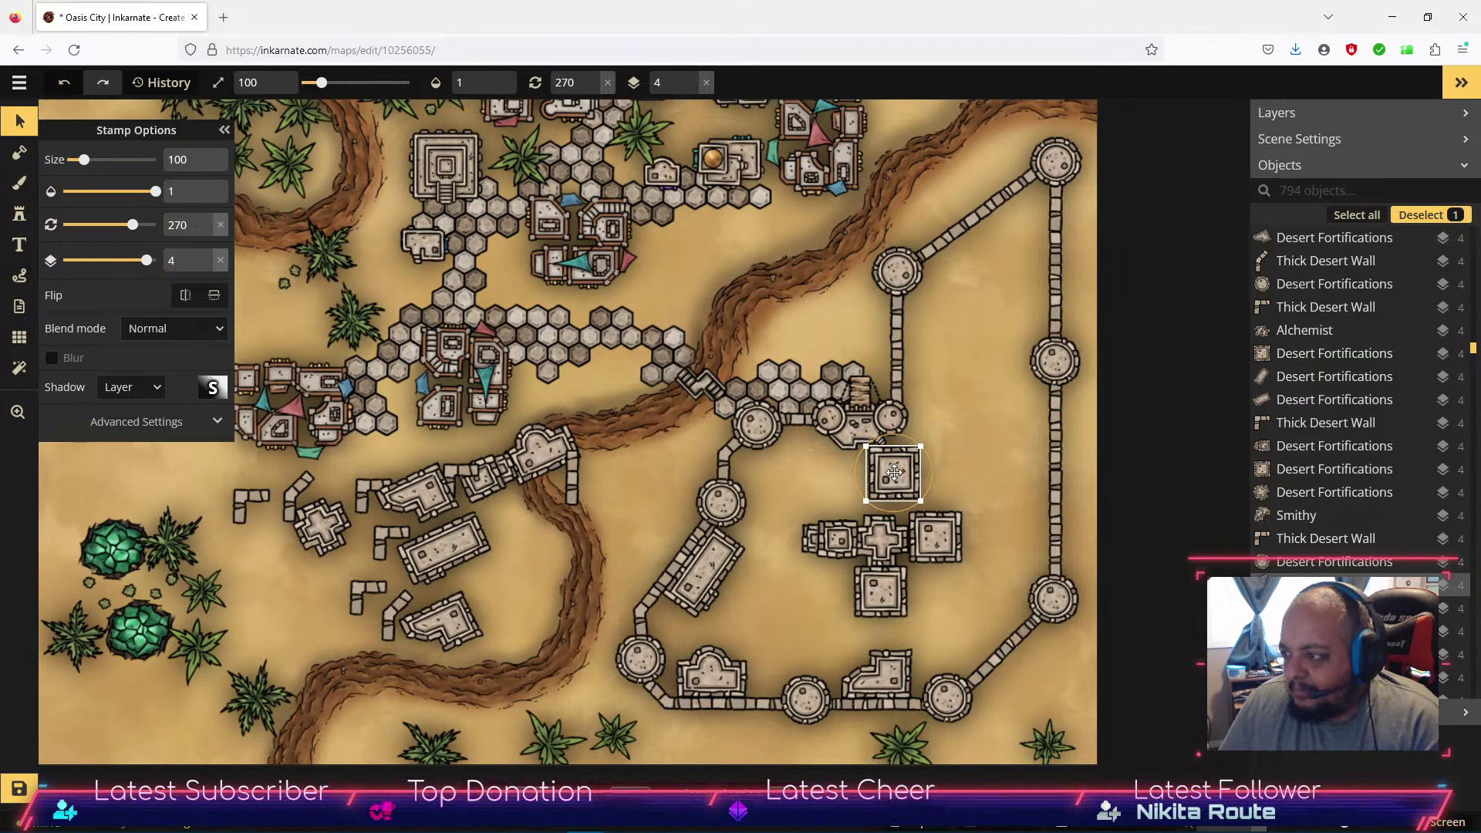
drag(891, 478, 880, 495)
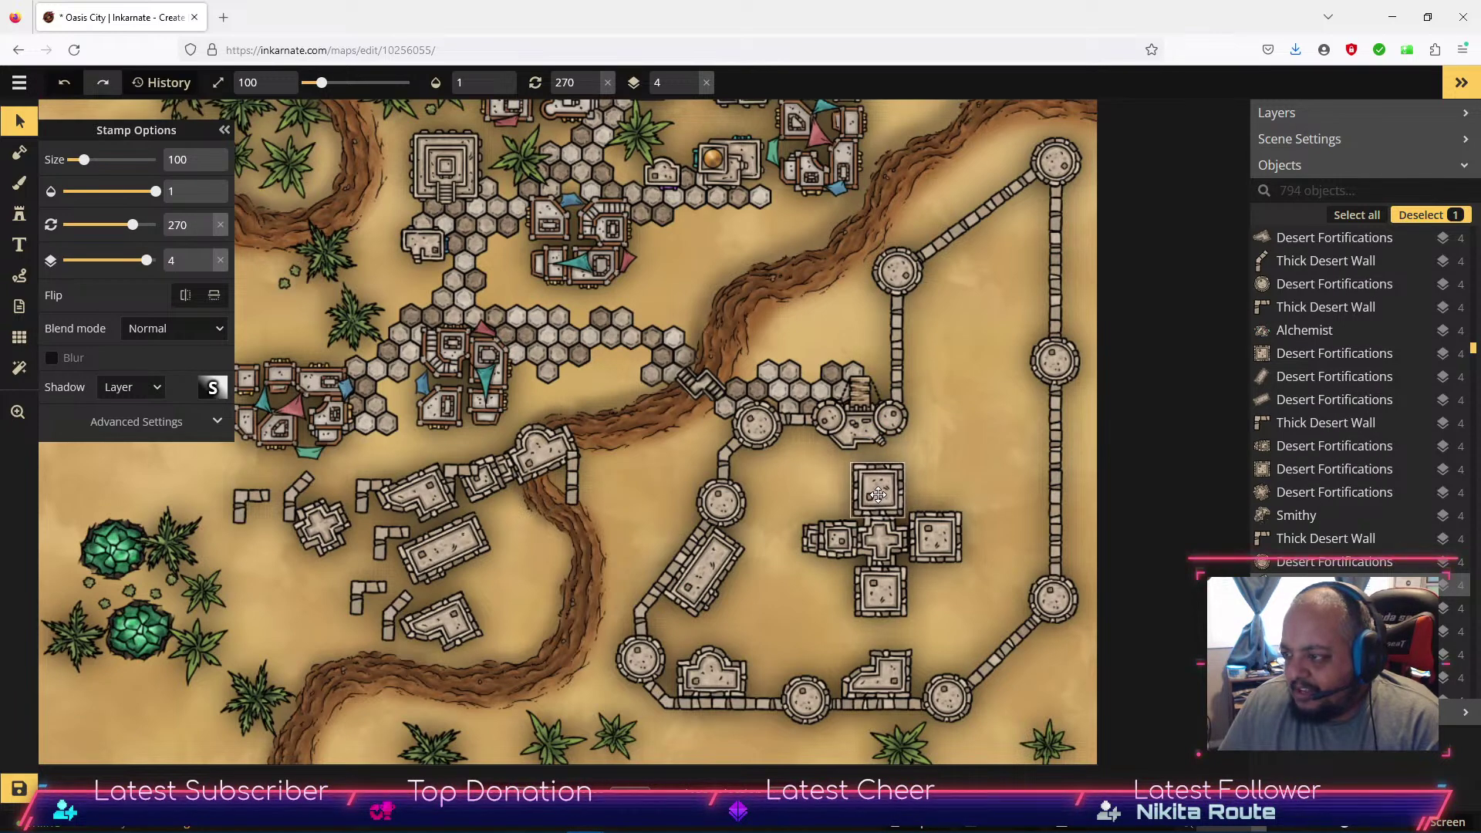
click(895, 491)
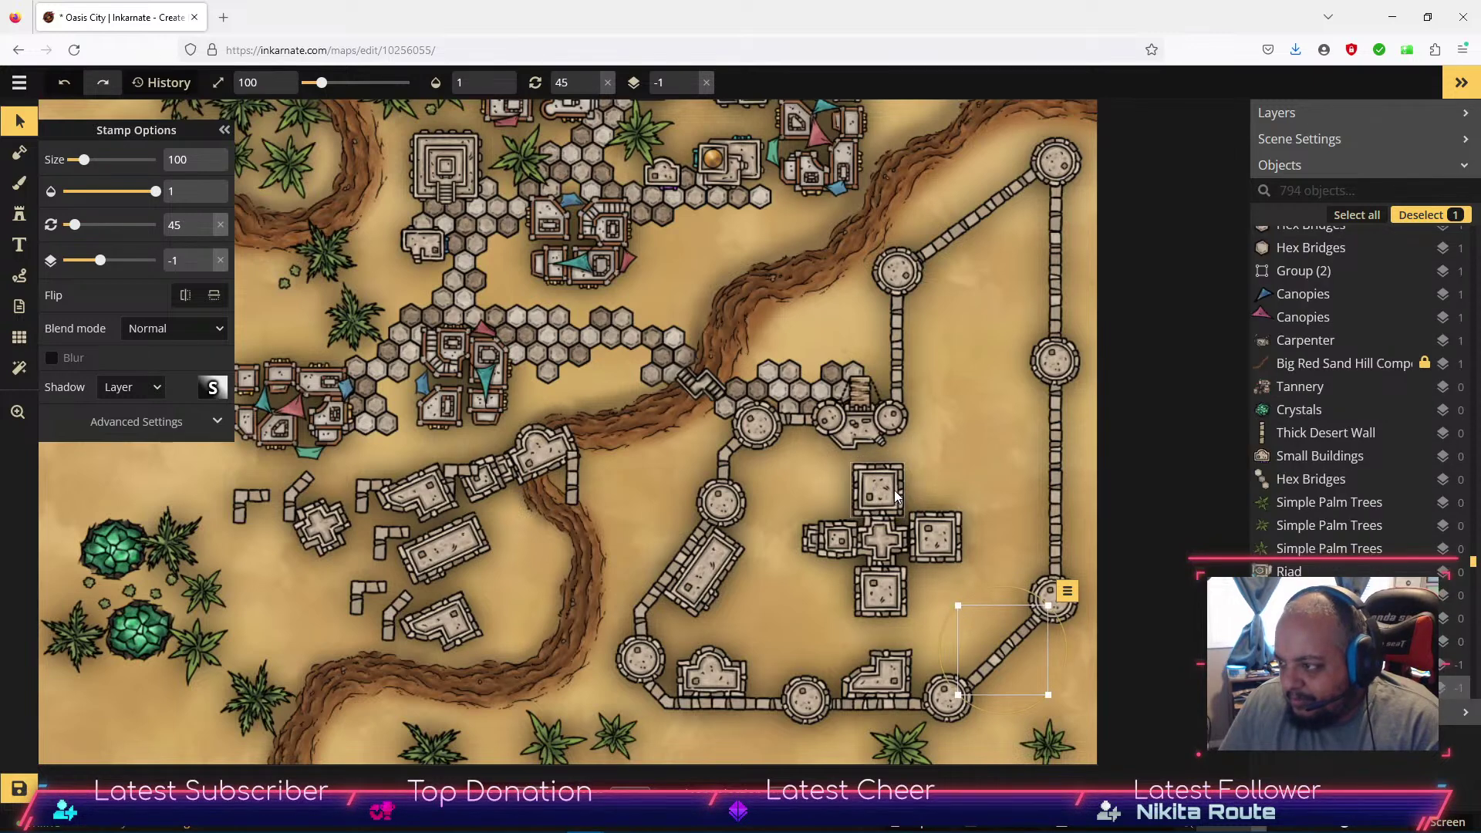
click(965, 604)
click(943, 537)
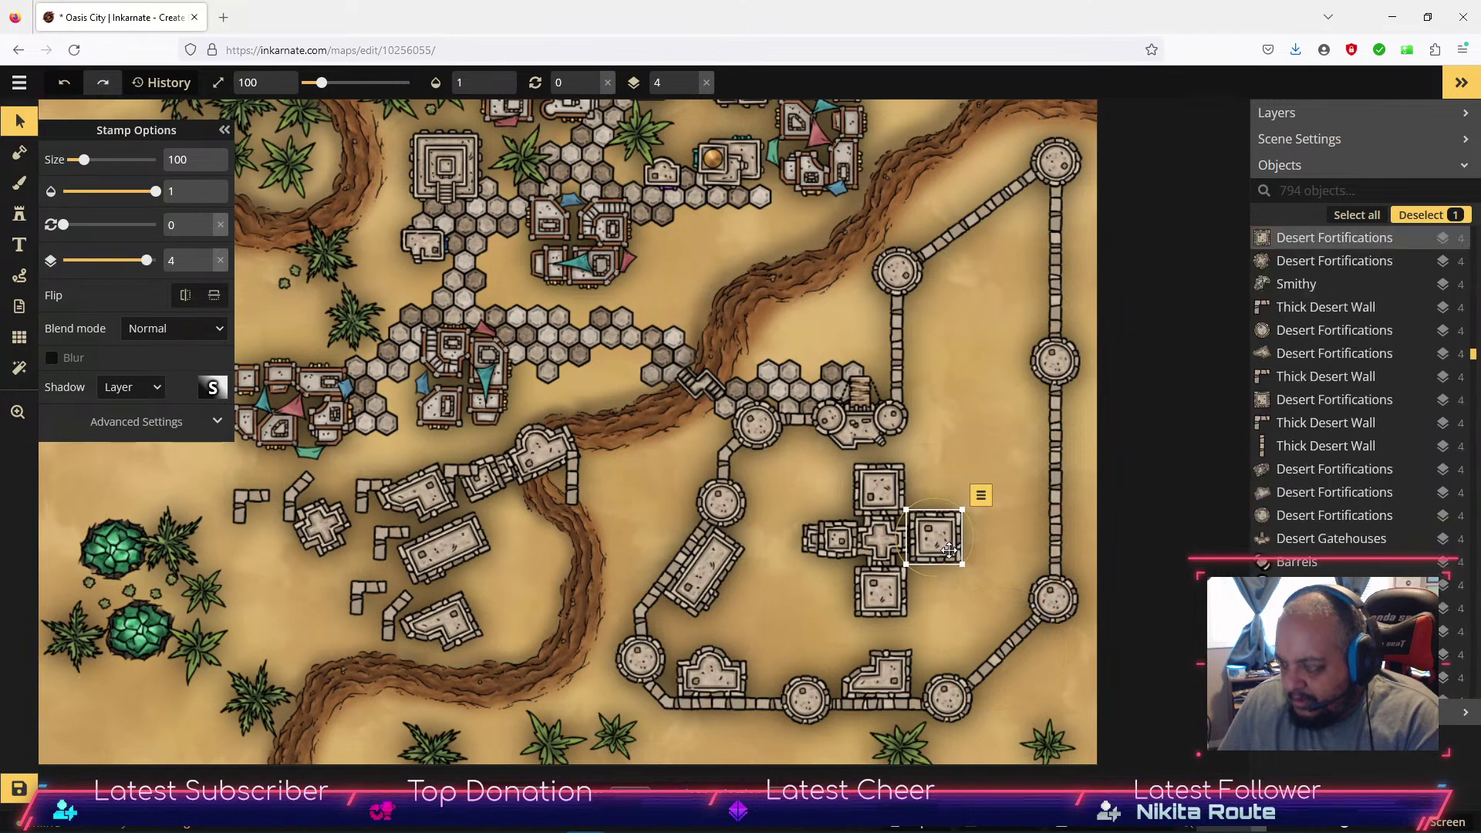
click(954, 626)
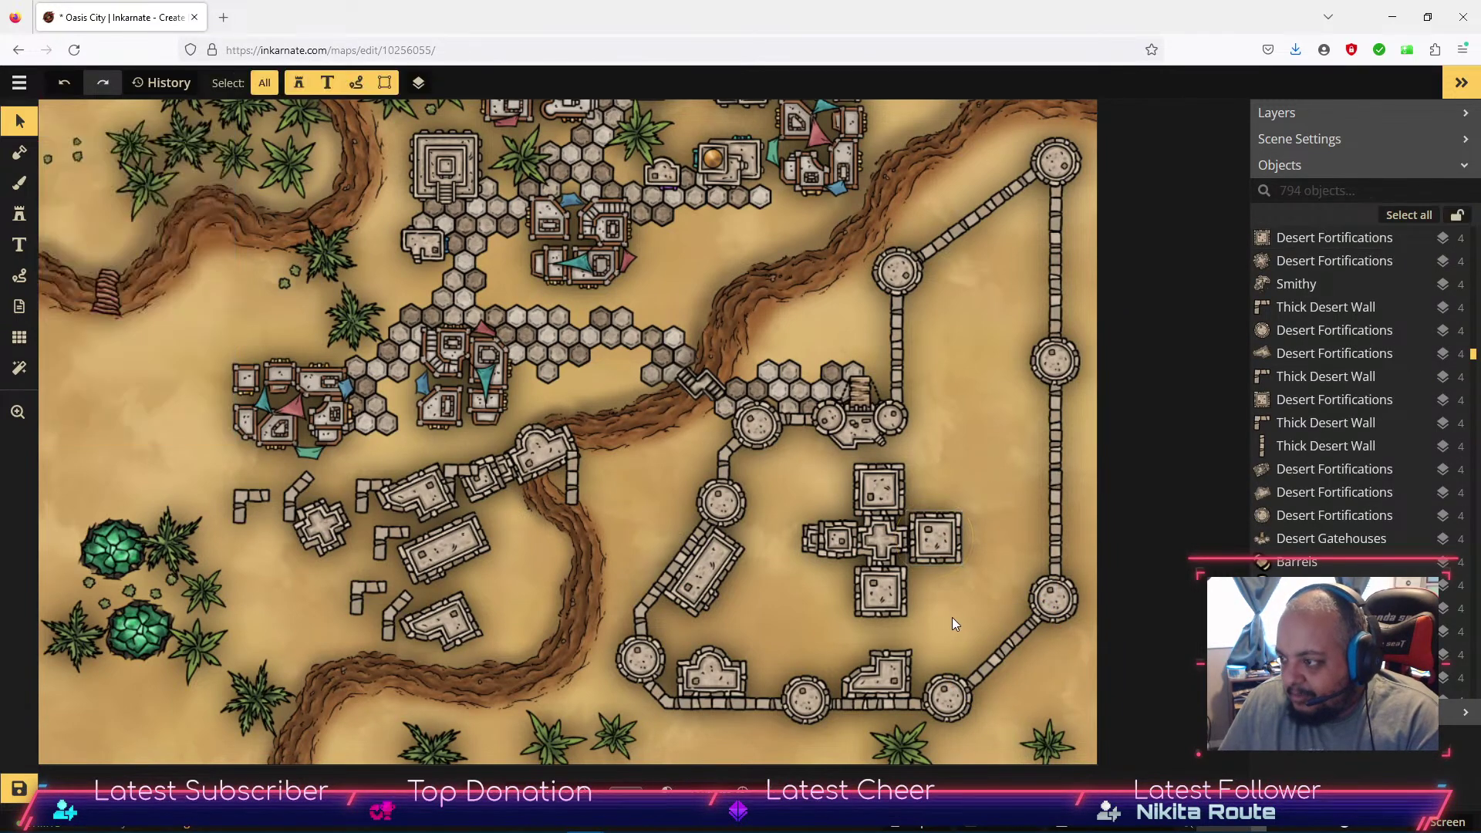
click(931, 541)
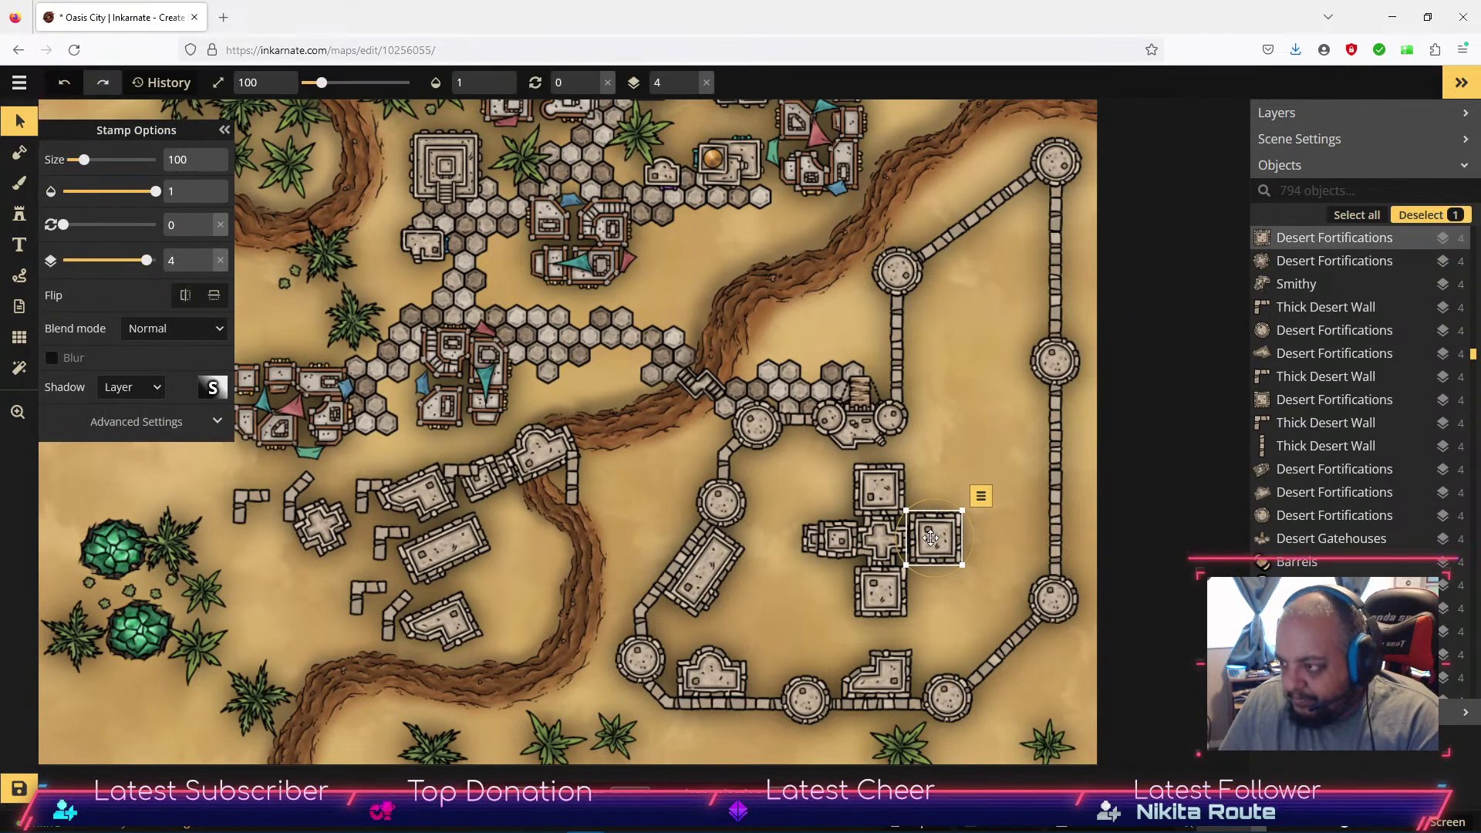
click(963, 635)
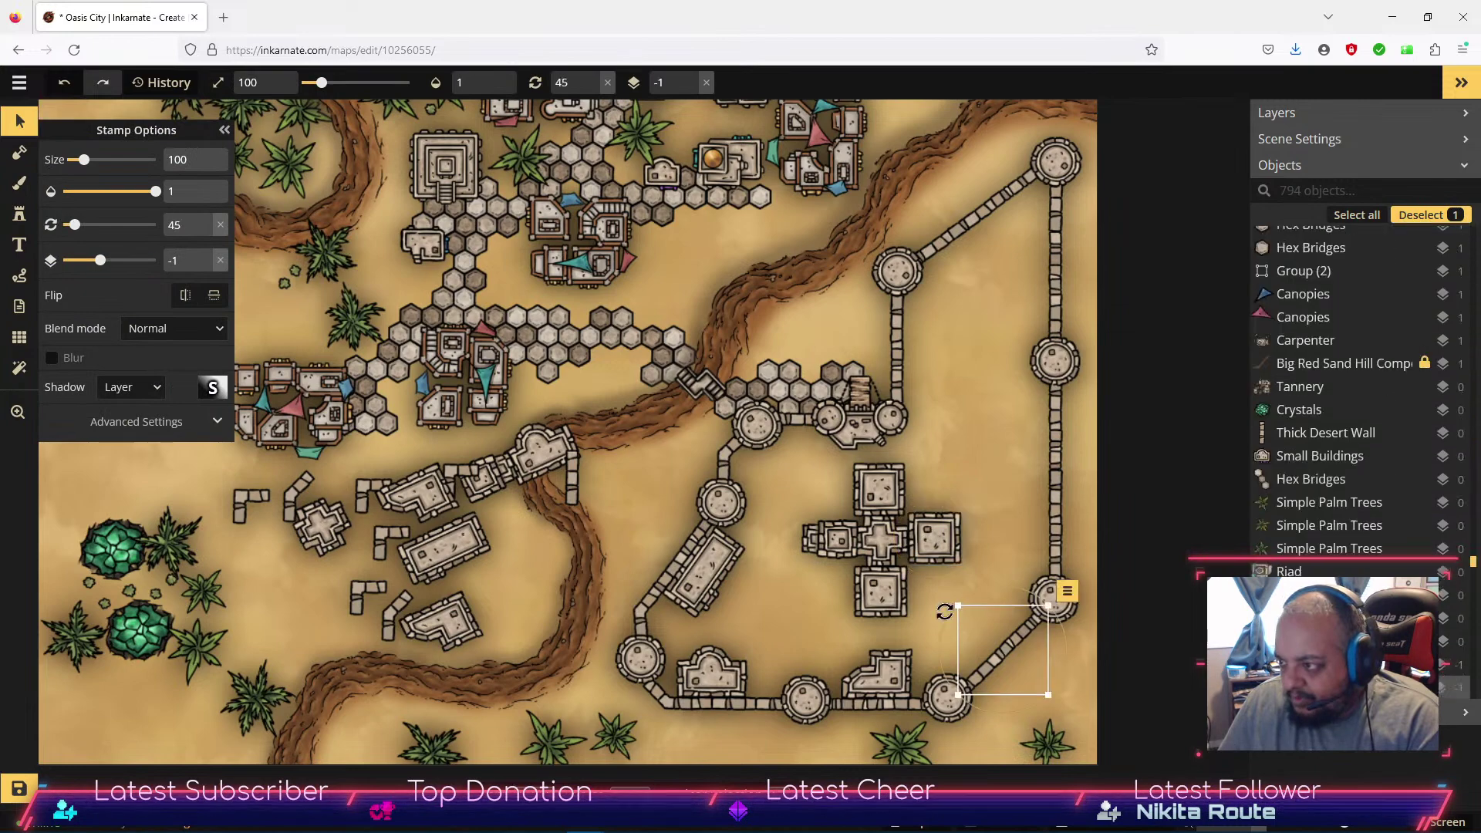
click(908, 600)
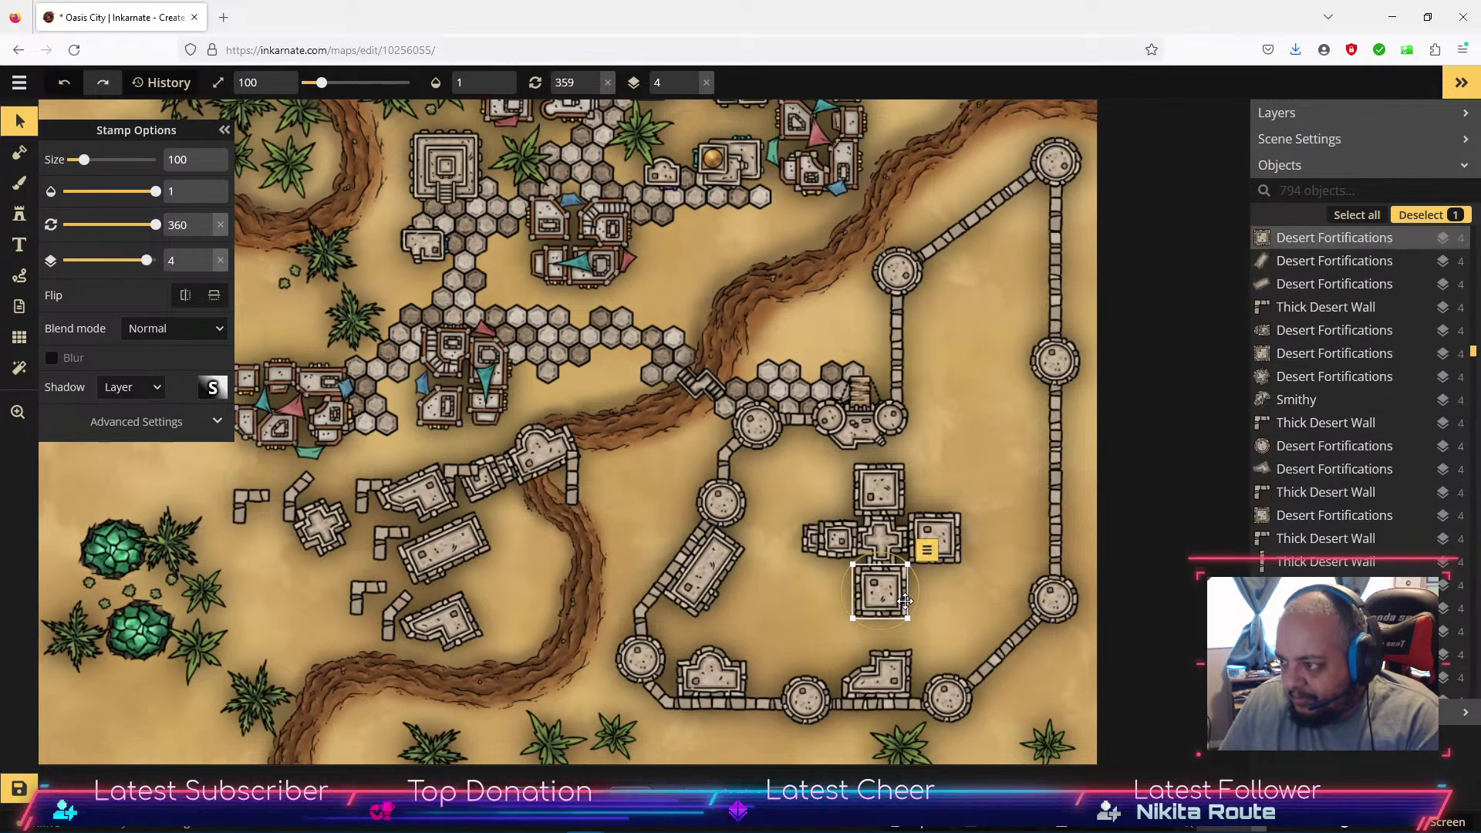
Group the five pieces of the cross-shaped keep and shift the group slightly east inside the fortress walls.
click(948, 609)
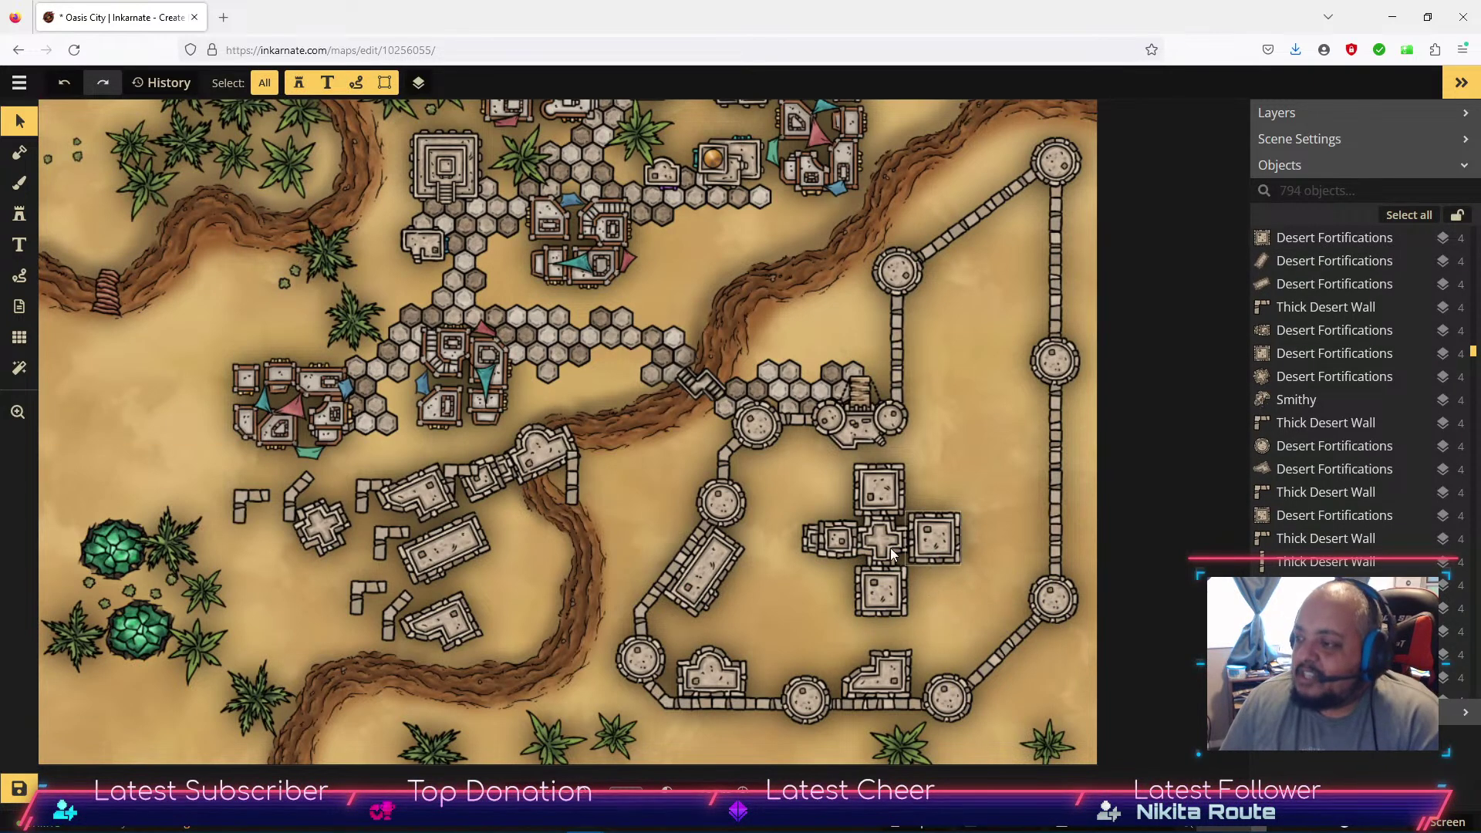
click(814, 553)
click(816, 494)
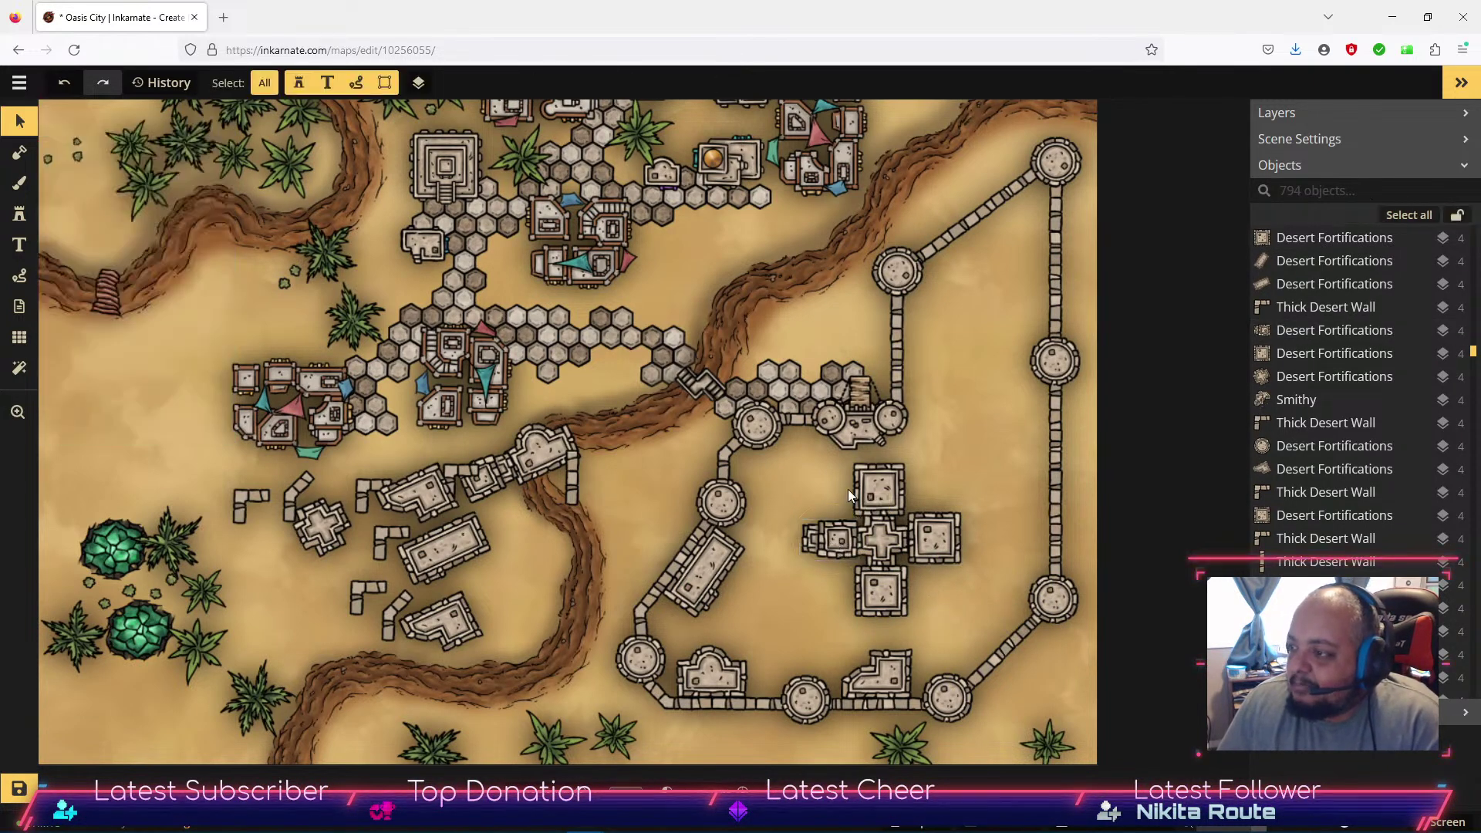
drag(907, 588, 812, 599)
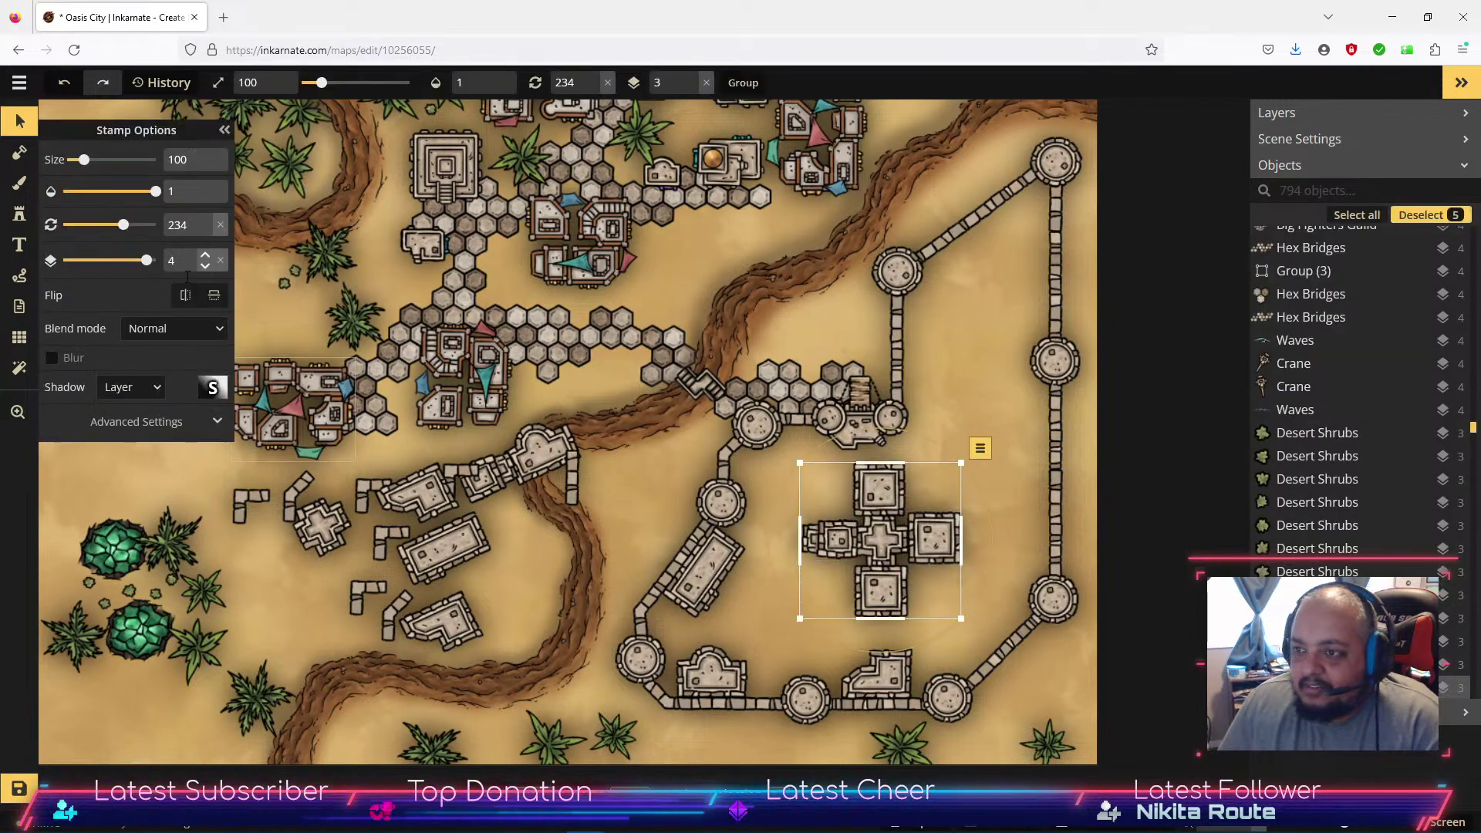
click(978, 451)
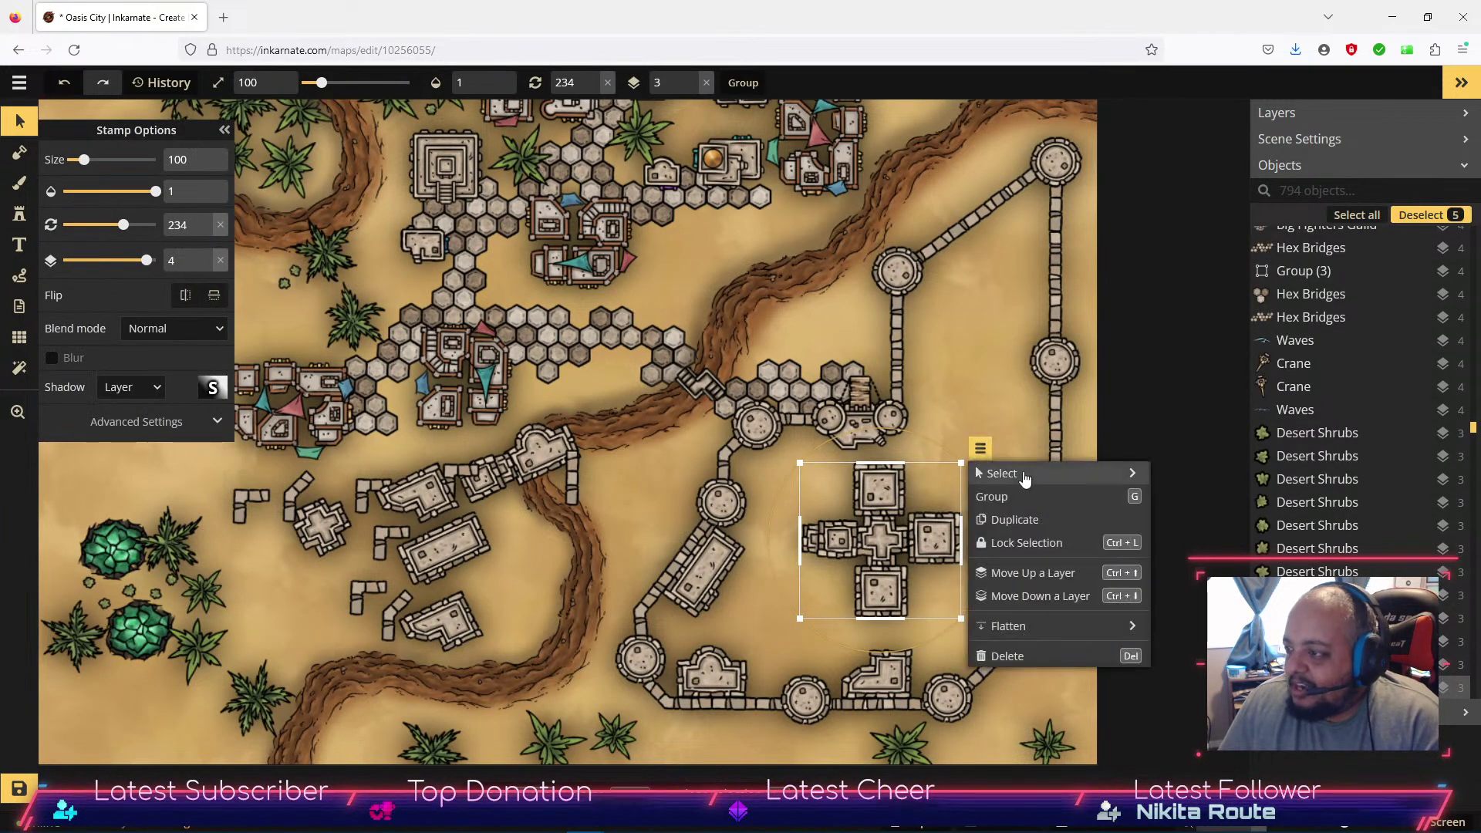
click(1035, 498)
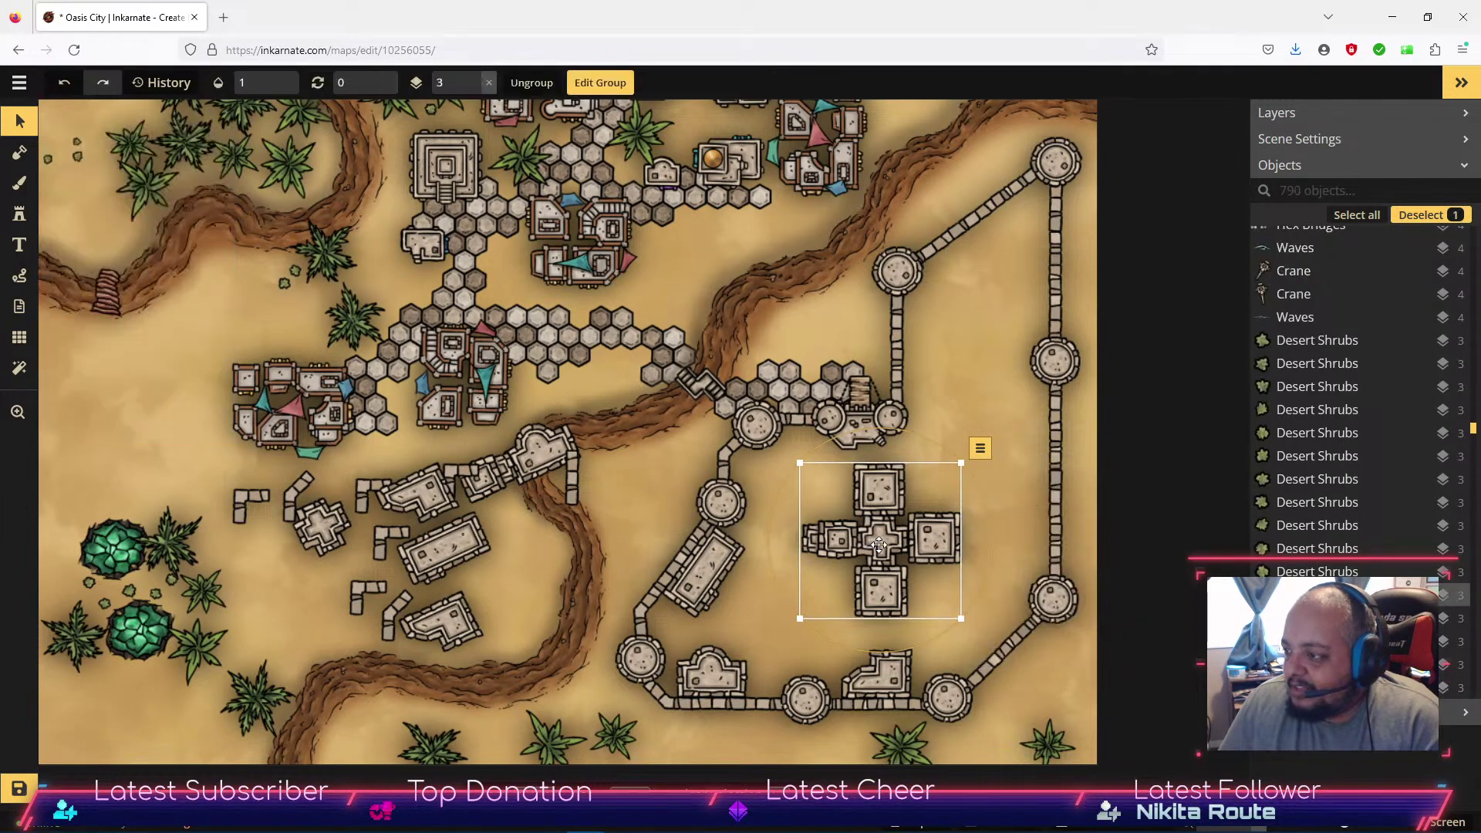
drag(880, 546, 939, 546)
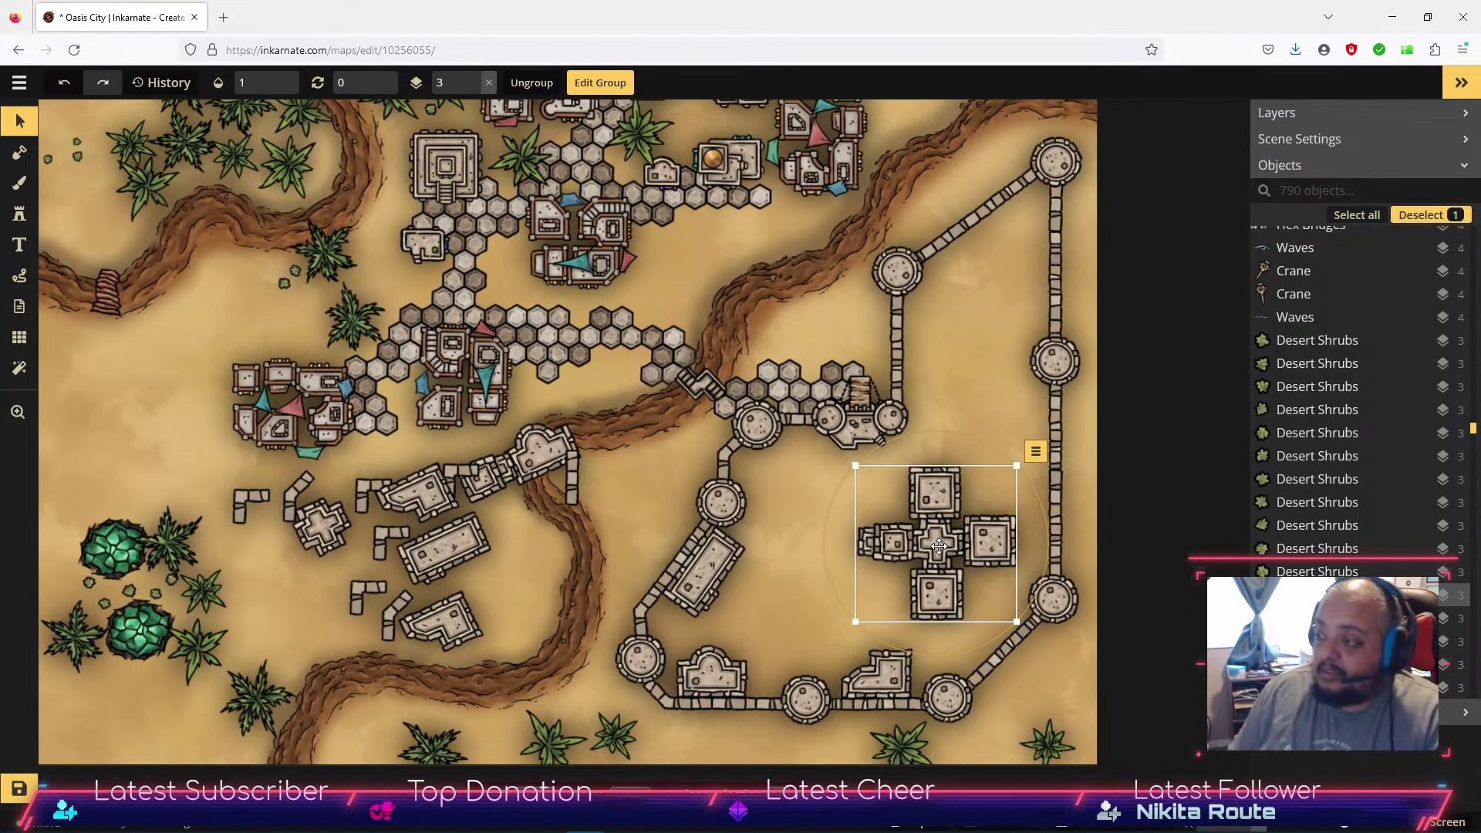
click(780, 617)
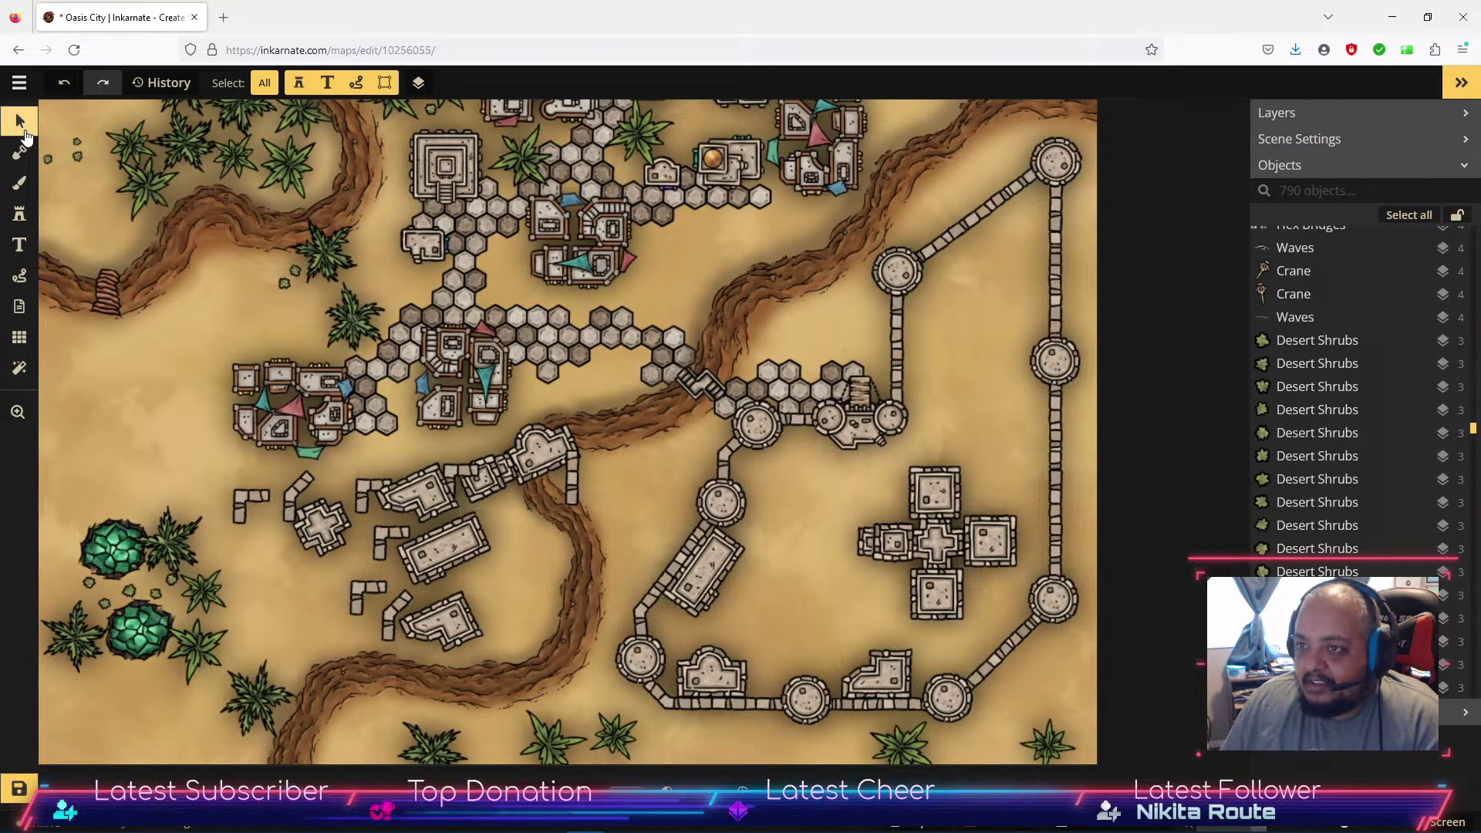
Place a round Desert Wall Towers stamp on each of the keep's north, east and south square fortifications.
click(20, 215)
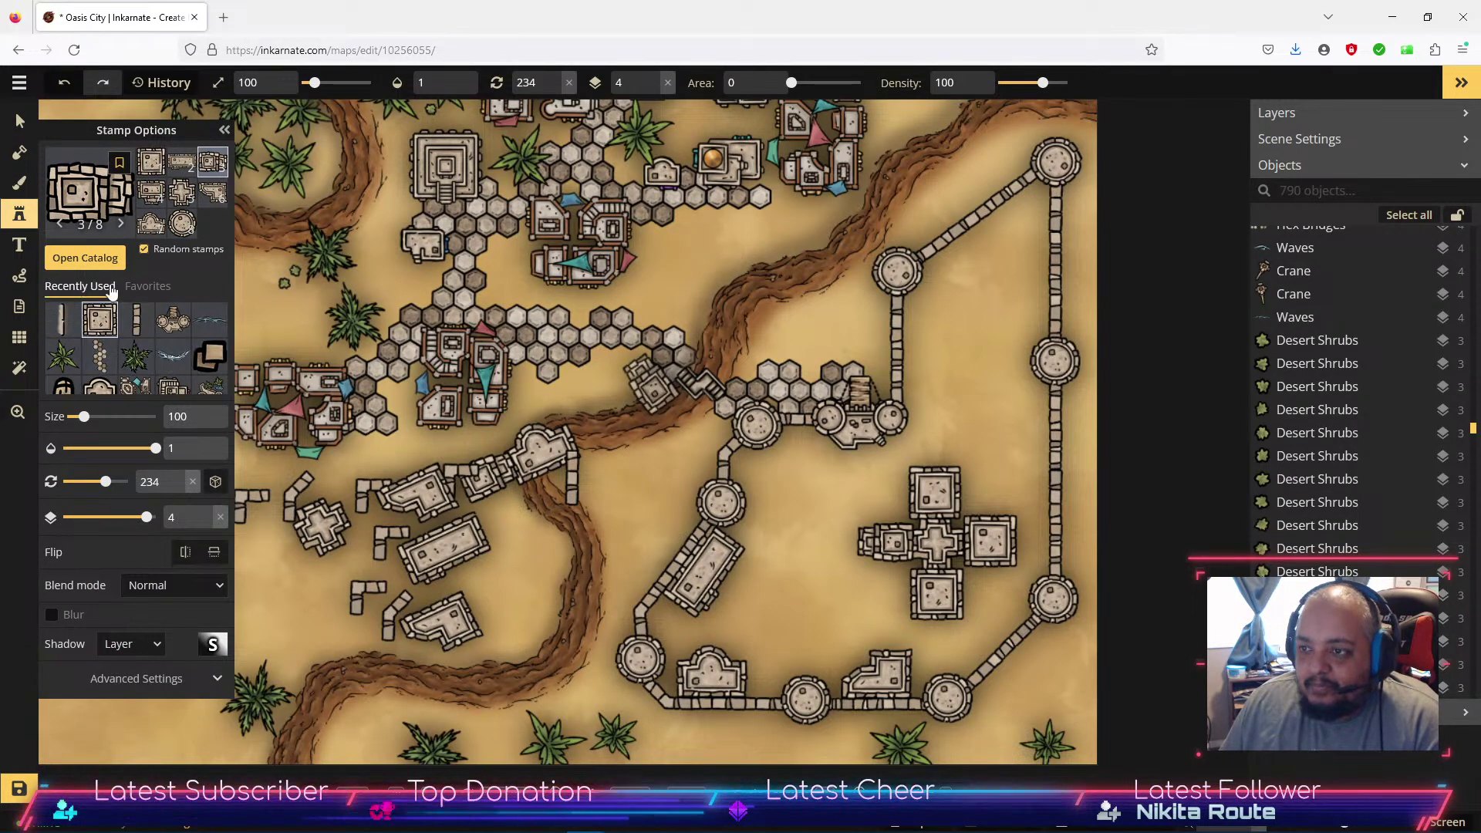
click(90, 261)
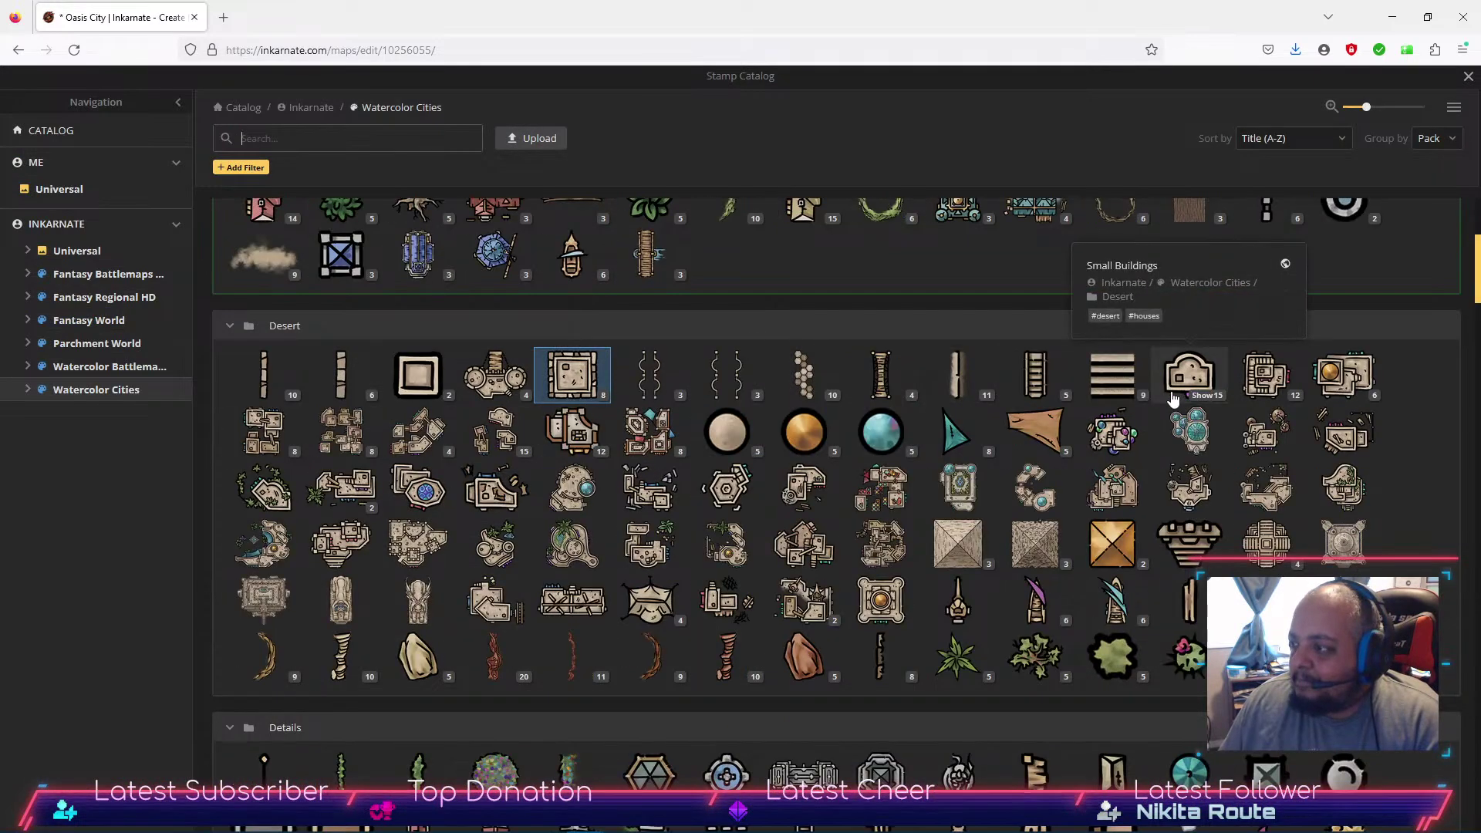
click(411, 383)
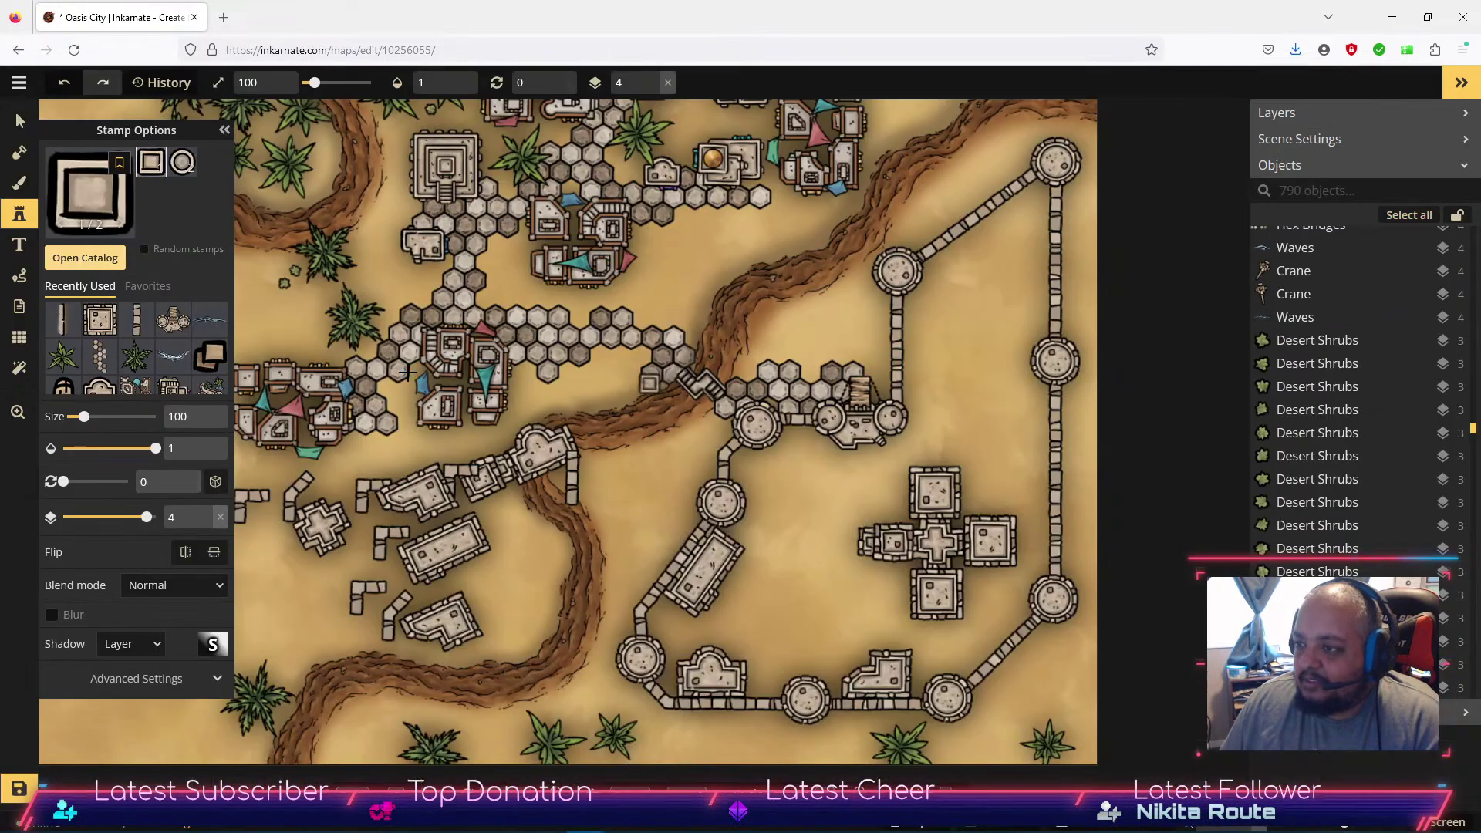
click(182, 164)
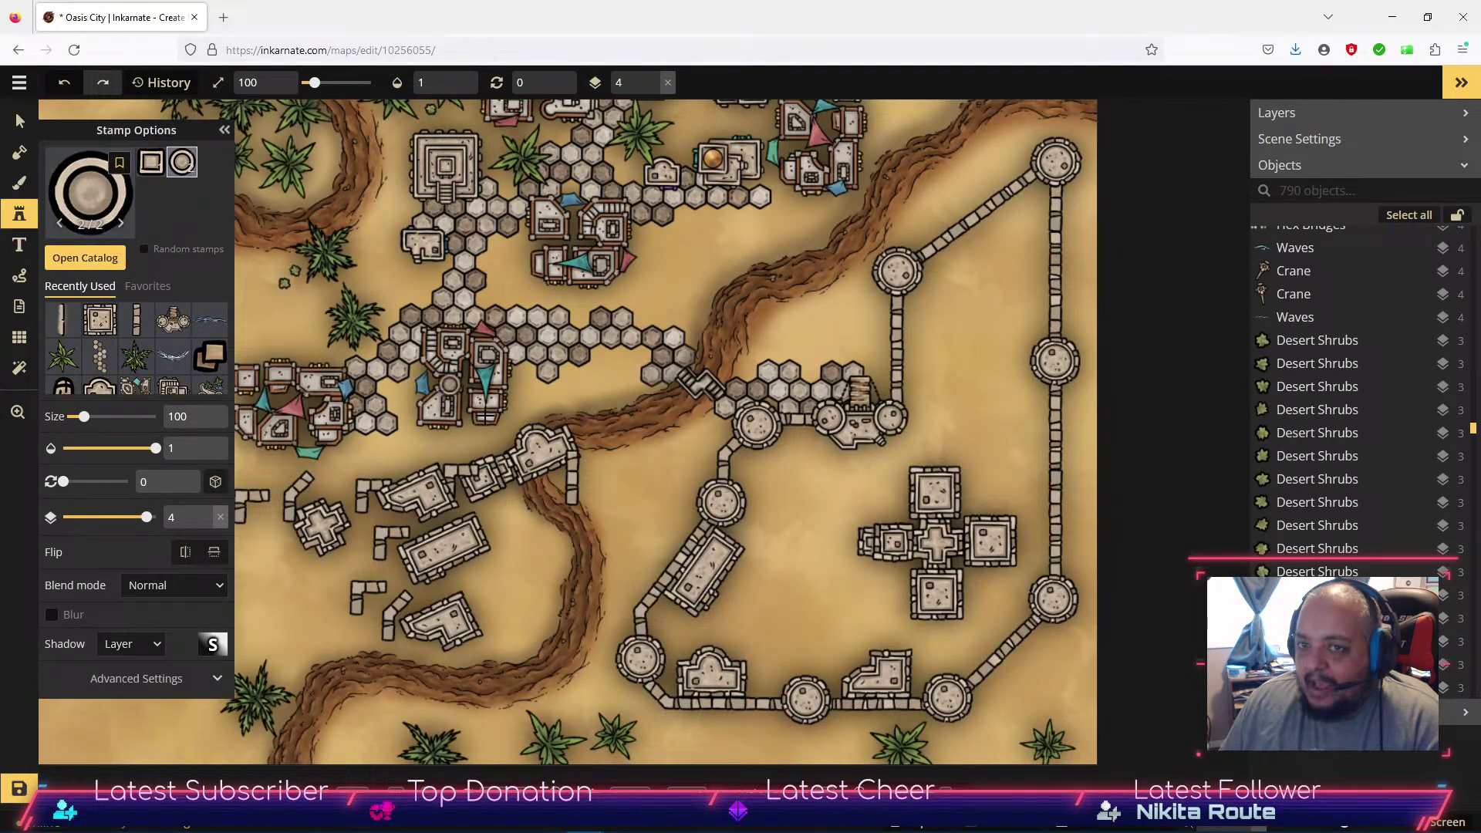
click(938, 487)
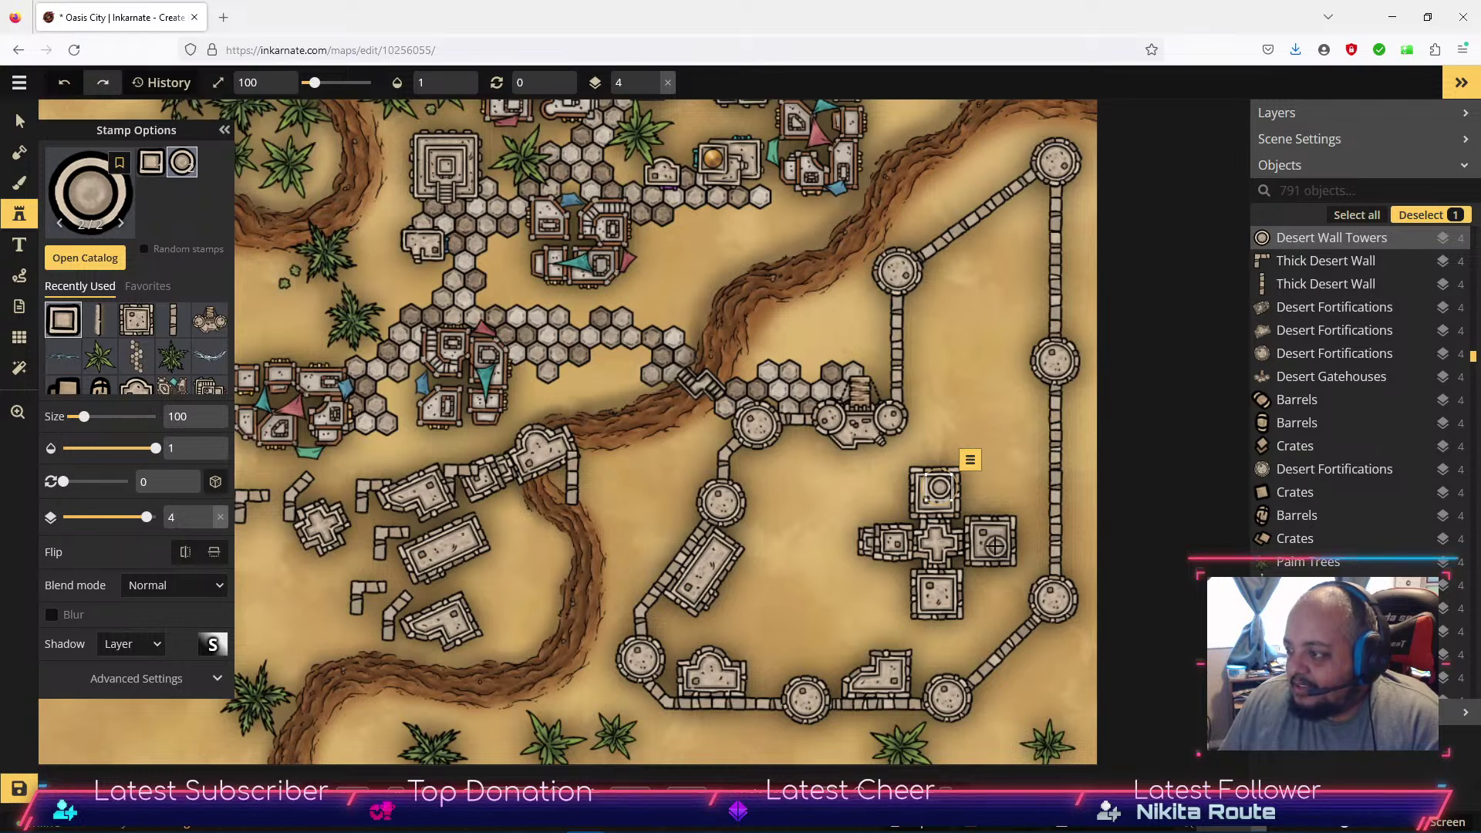
click(995, 546)
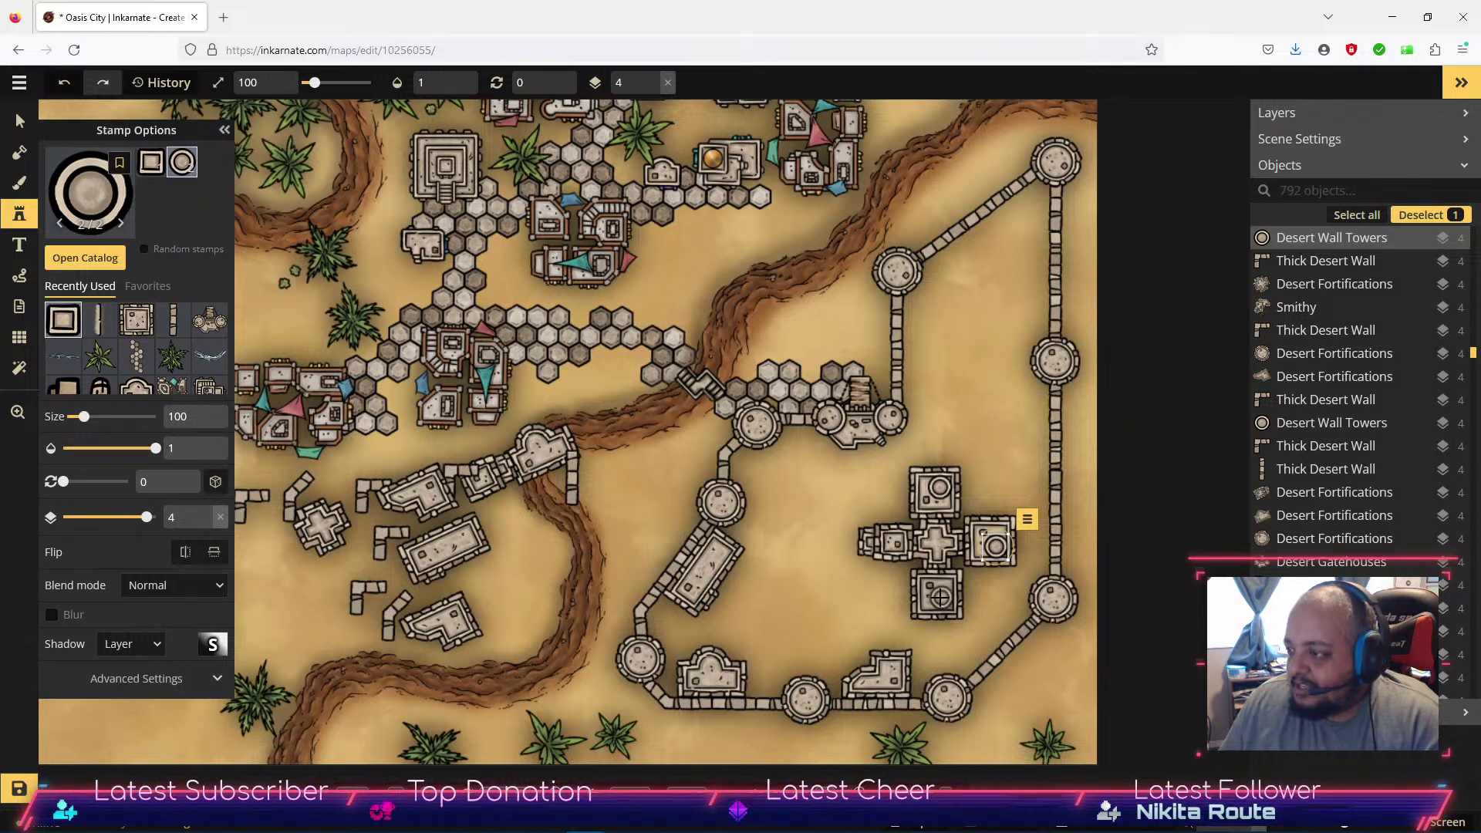
click(940, 596)
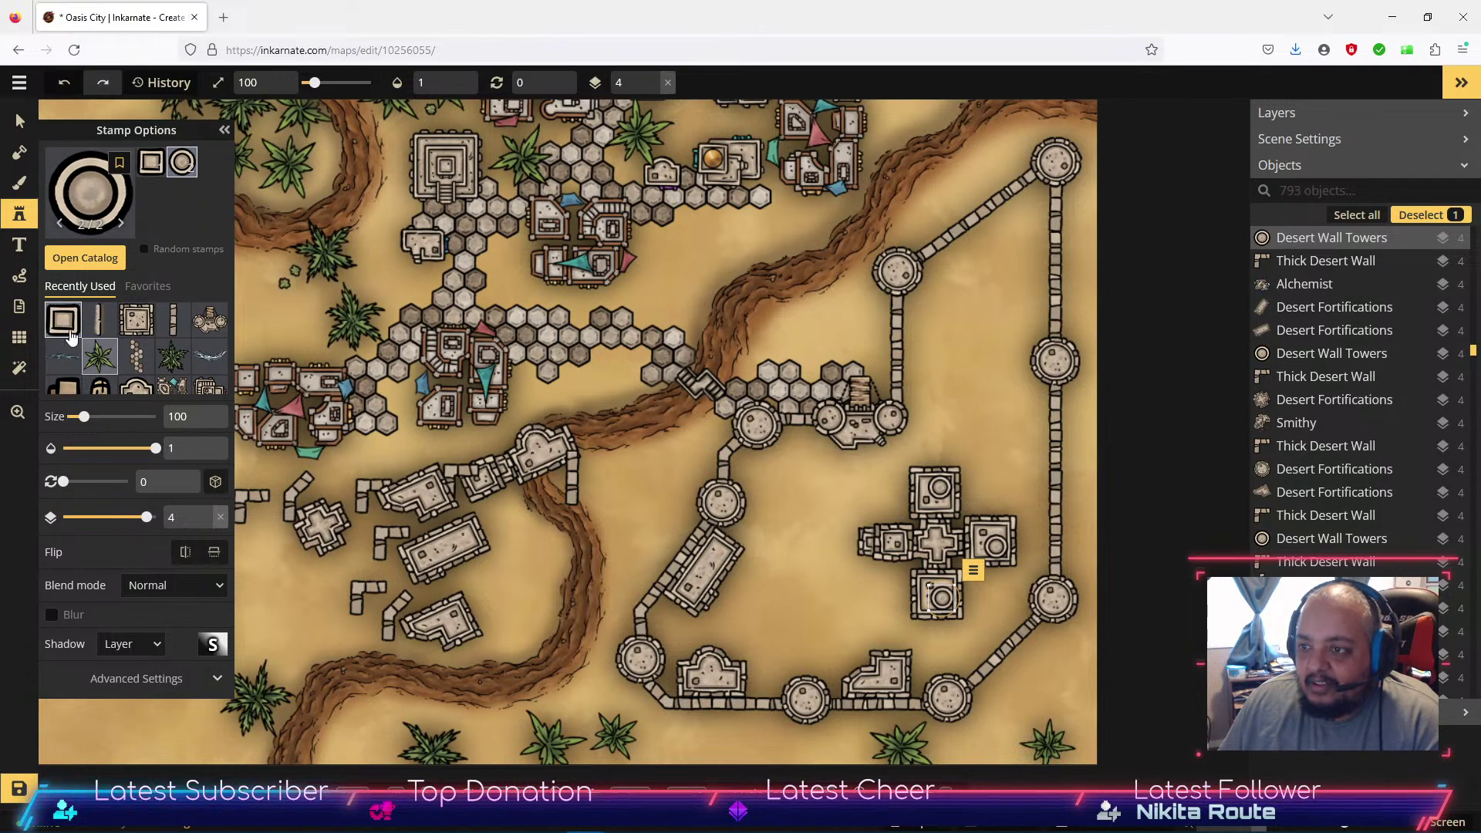
Search the stamp catalog for "well" and place three wells in the courtyard: west of the keep, to its southwest and in the northeast.
click(85, 257)
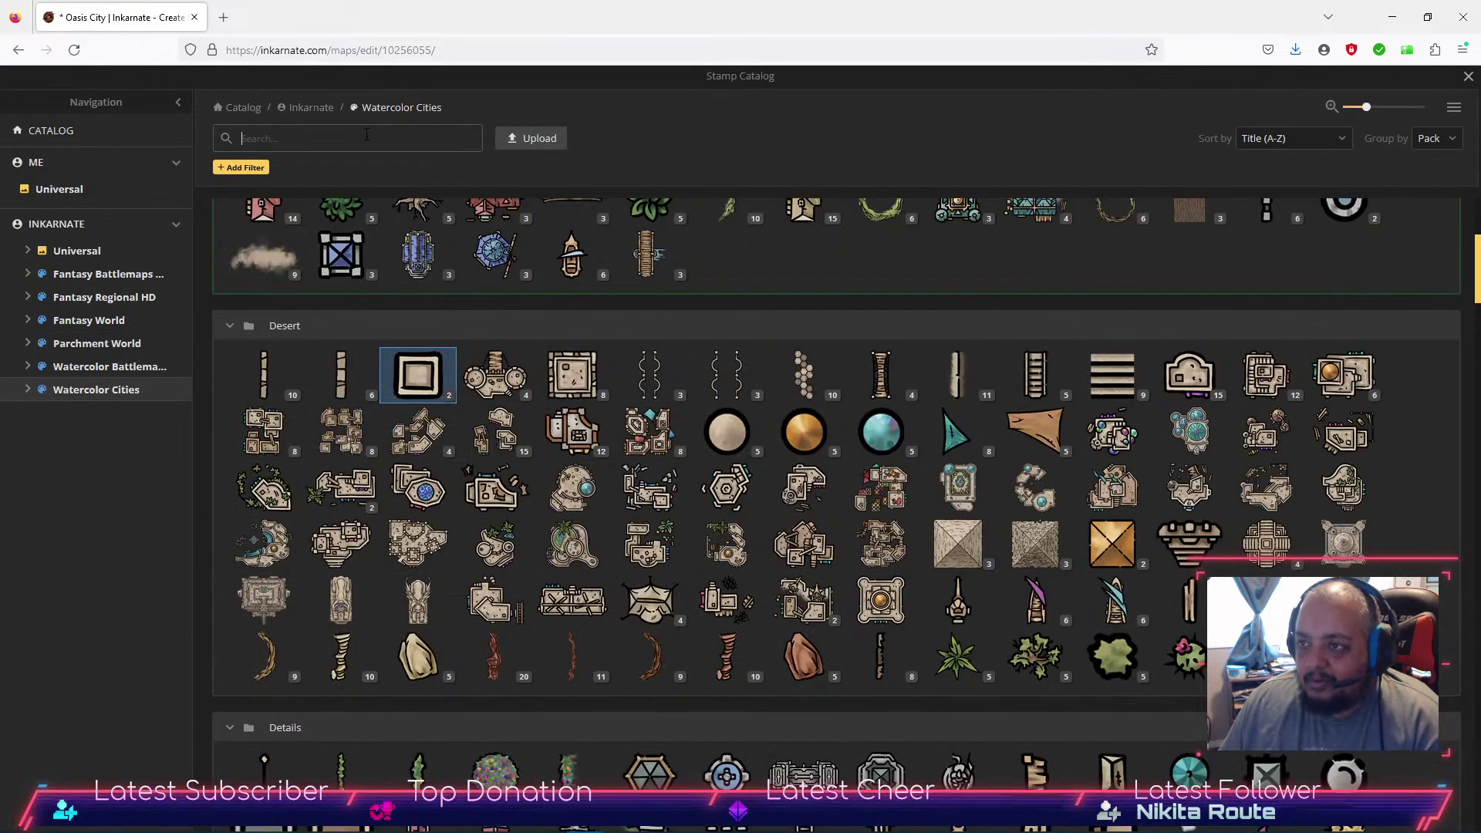
click(367, 136)
text(well)
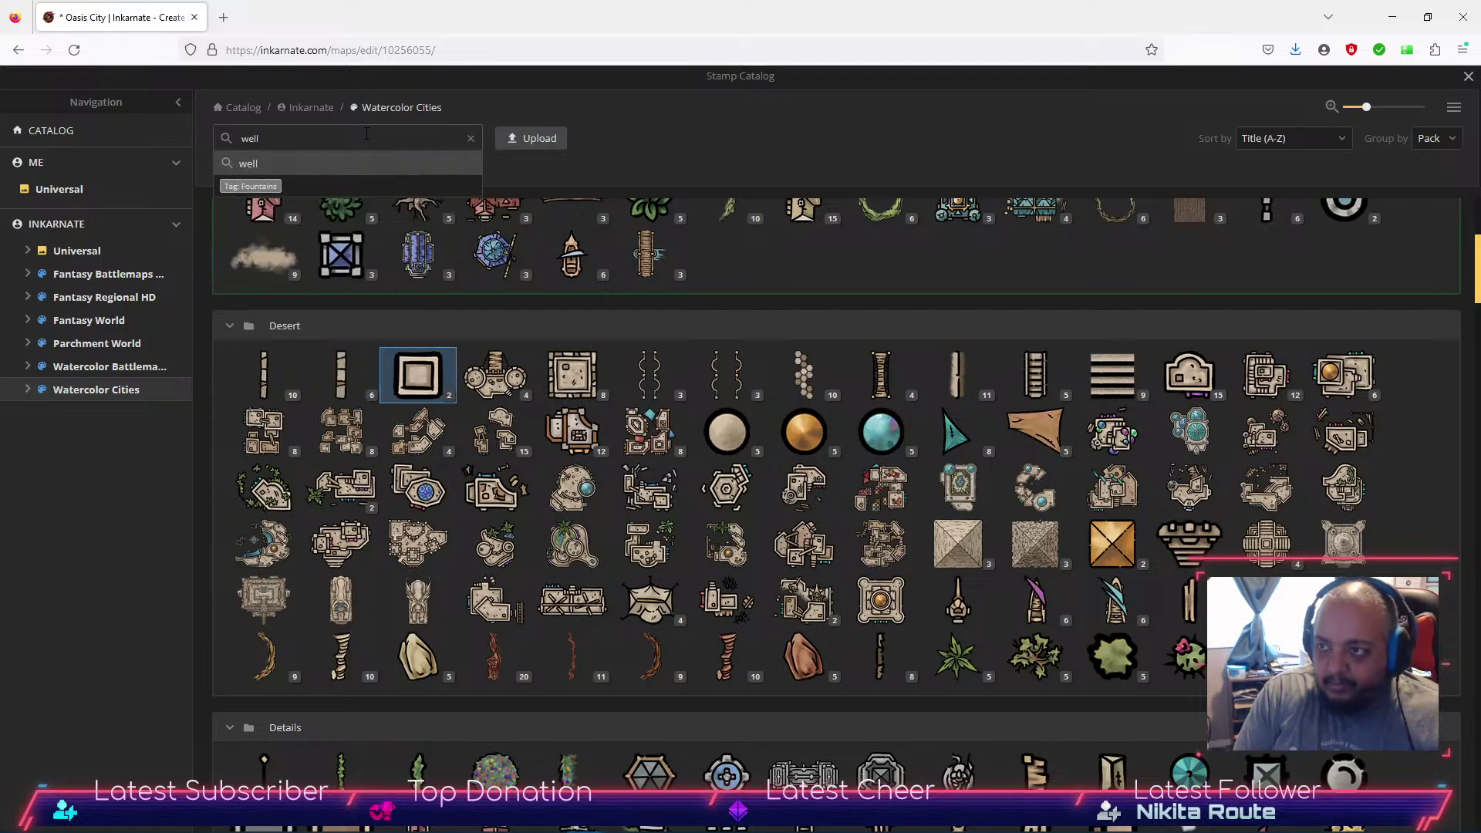
key(Return)
click(287, 278)
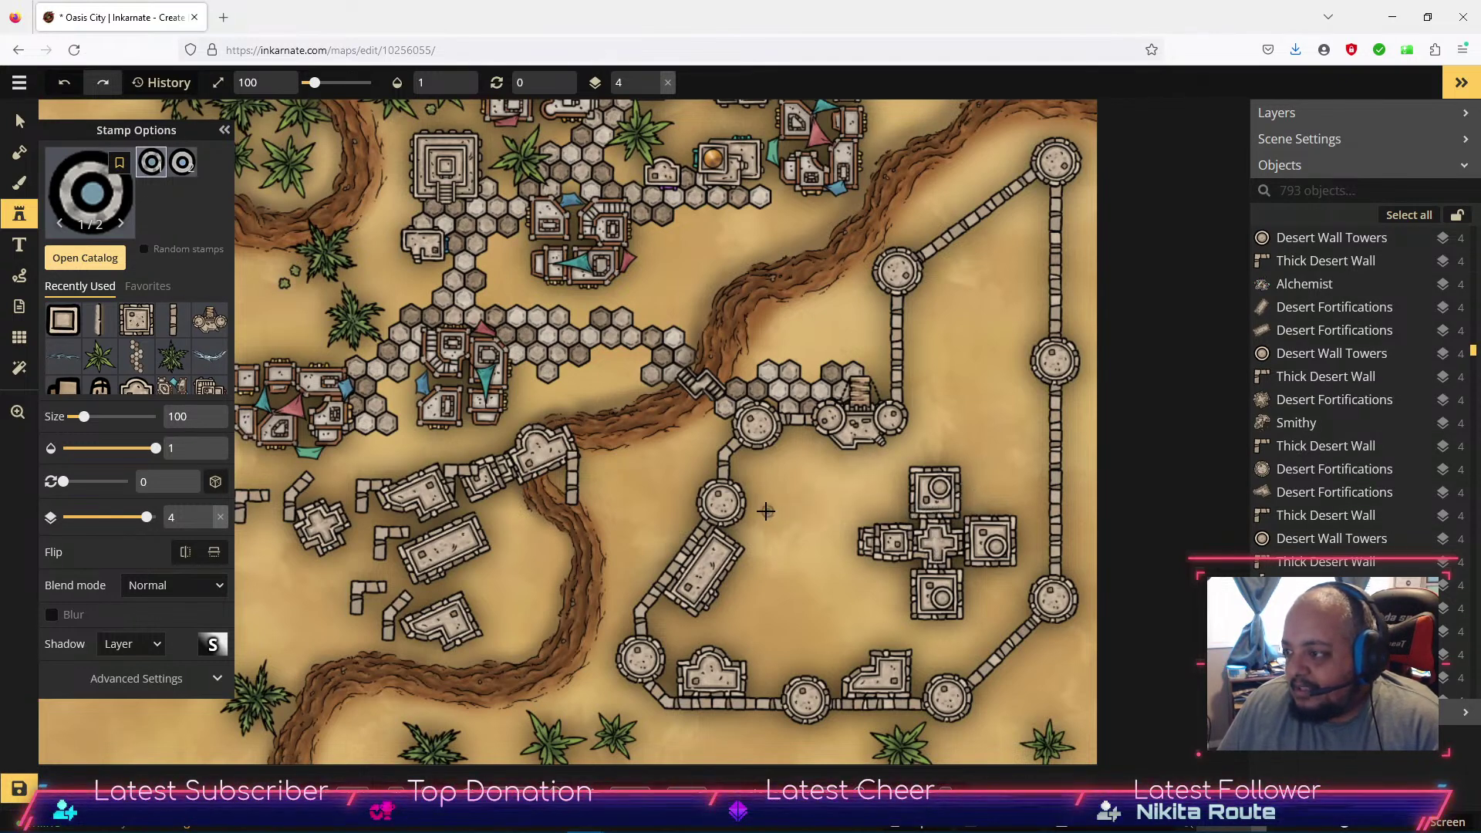
click(817, 517)
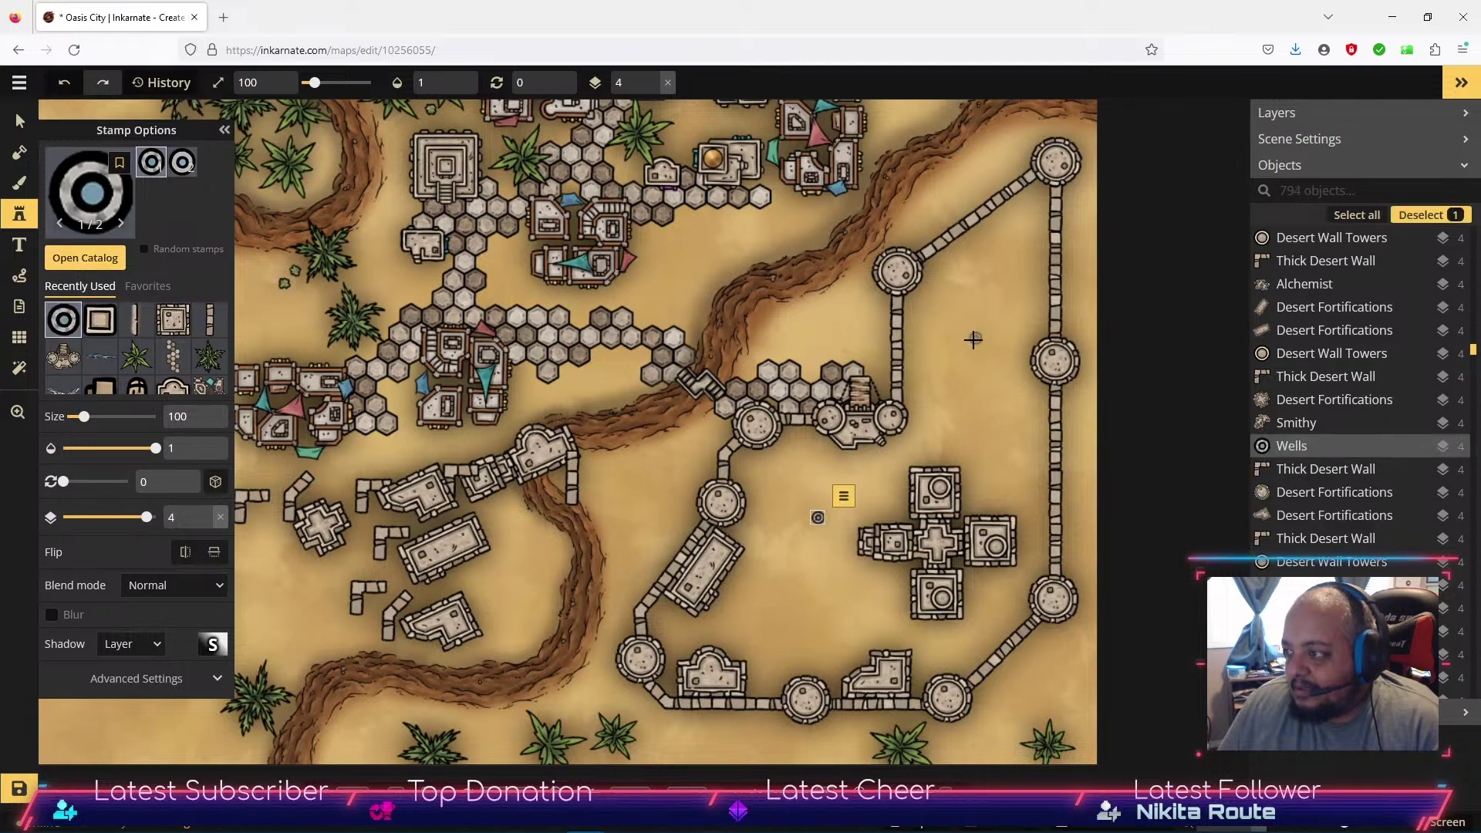
click(973, 339)
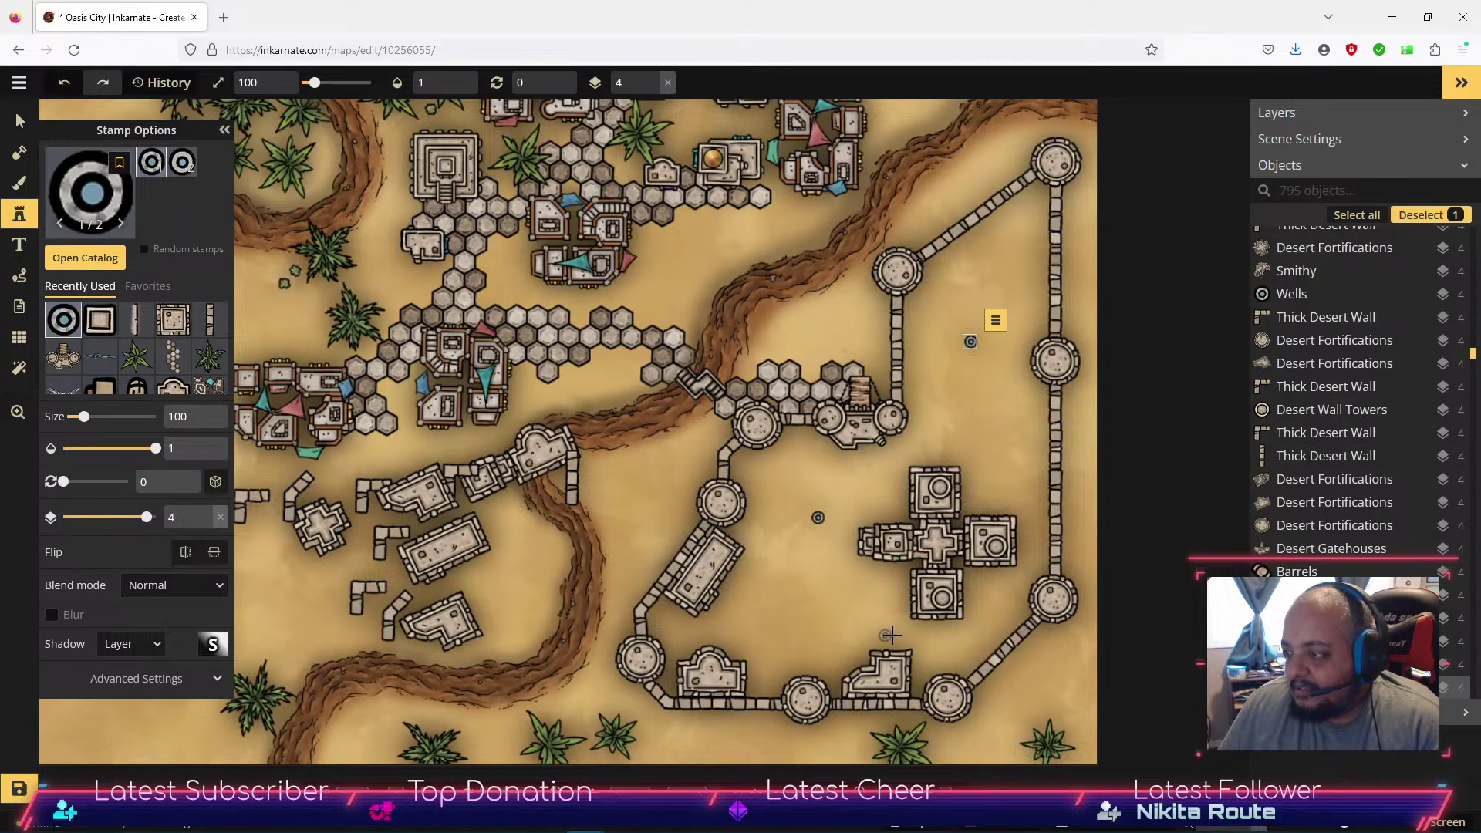
click(816, 631)
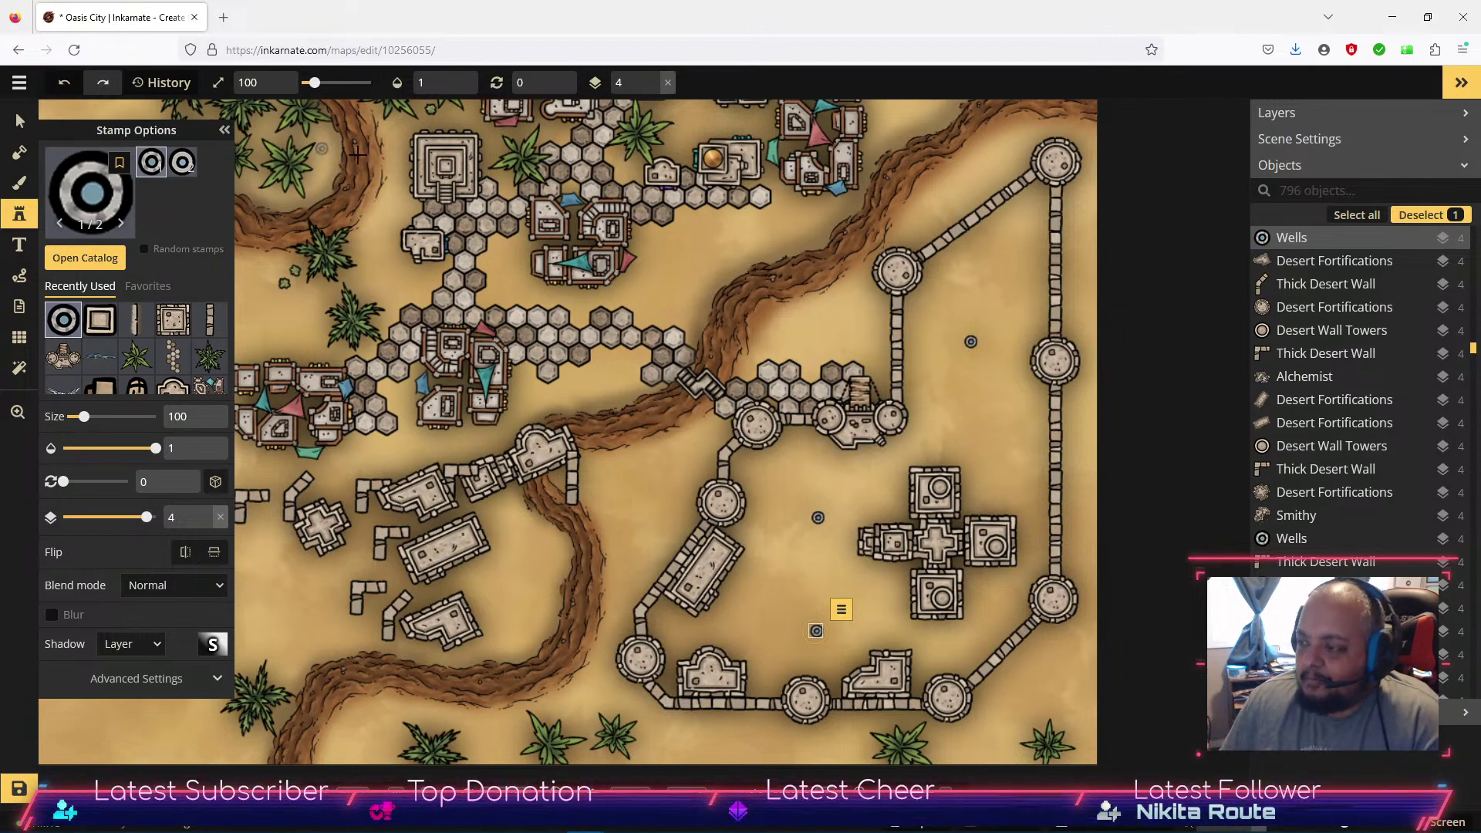
Choose the desert Medium Buildings stamp and place two buildings beside the northeast well, one to its northwest and one to its southeast.
click(89, 257)
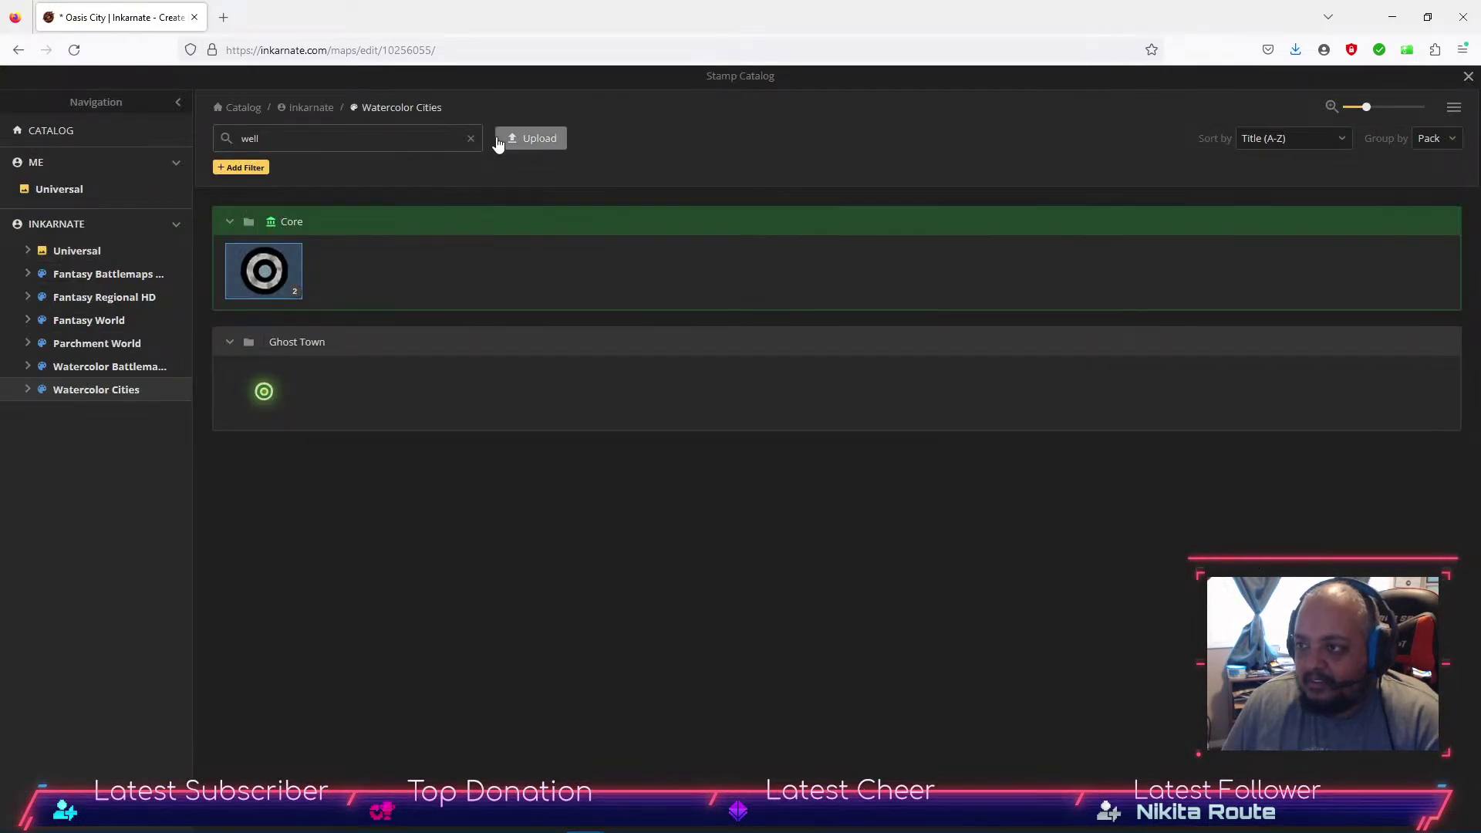
click(471, 138)
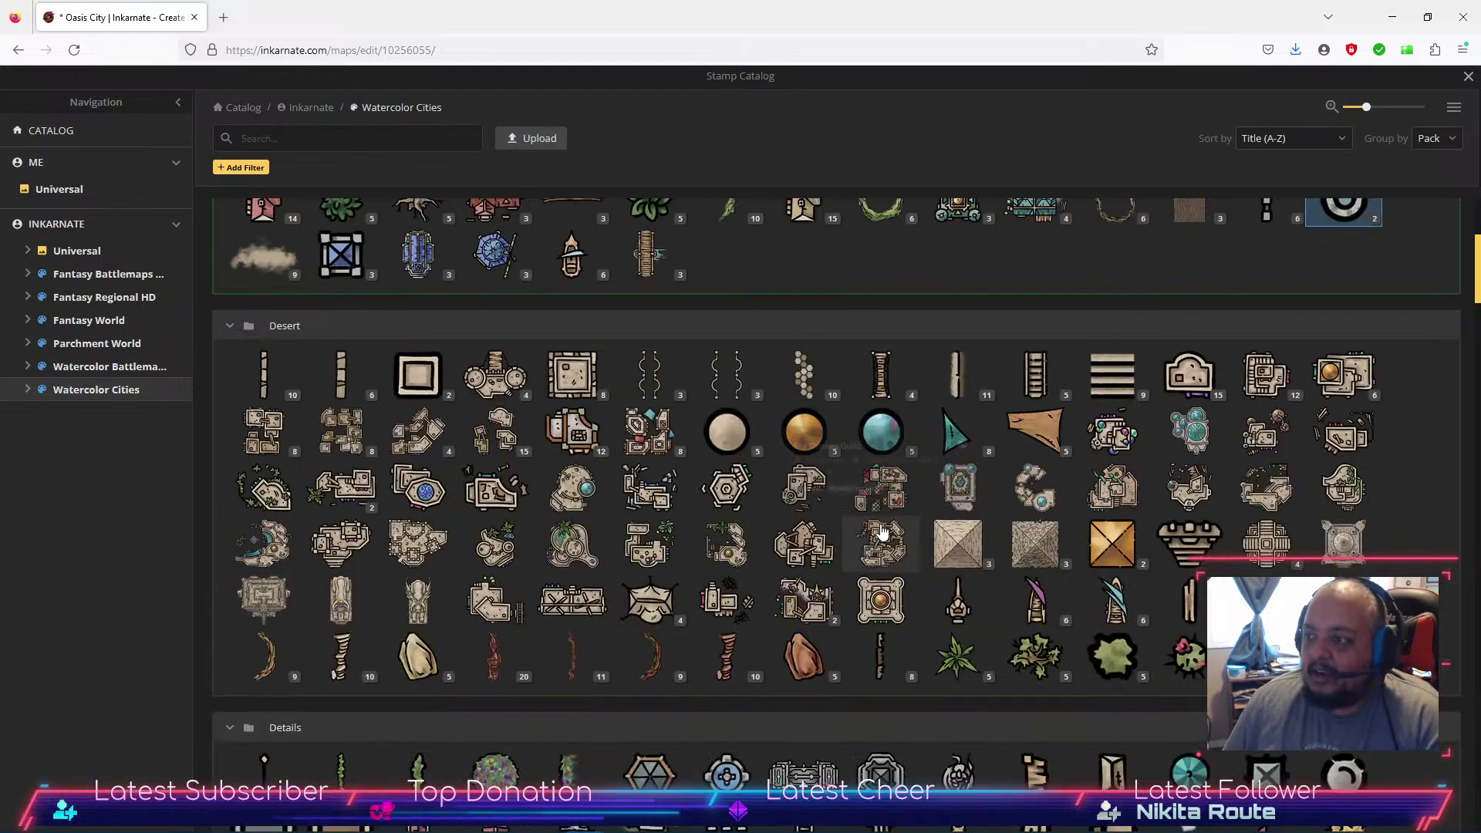
scroll(869, 503, up, 4)
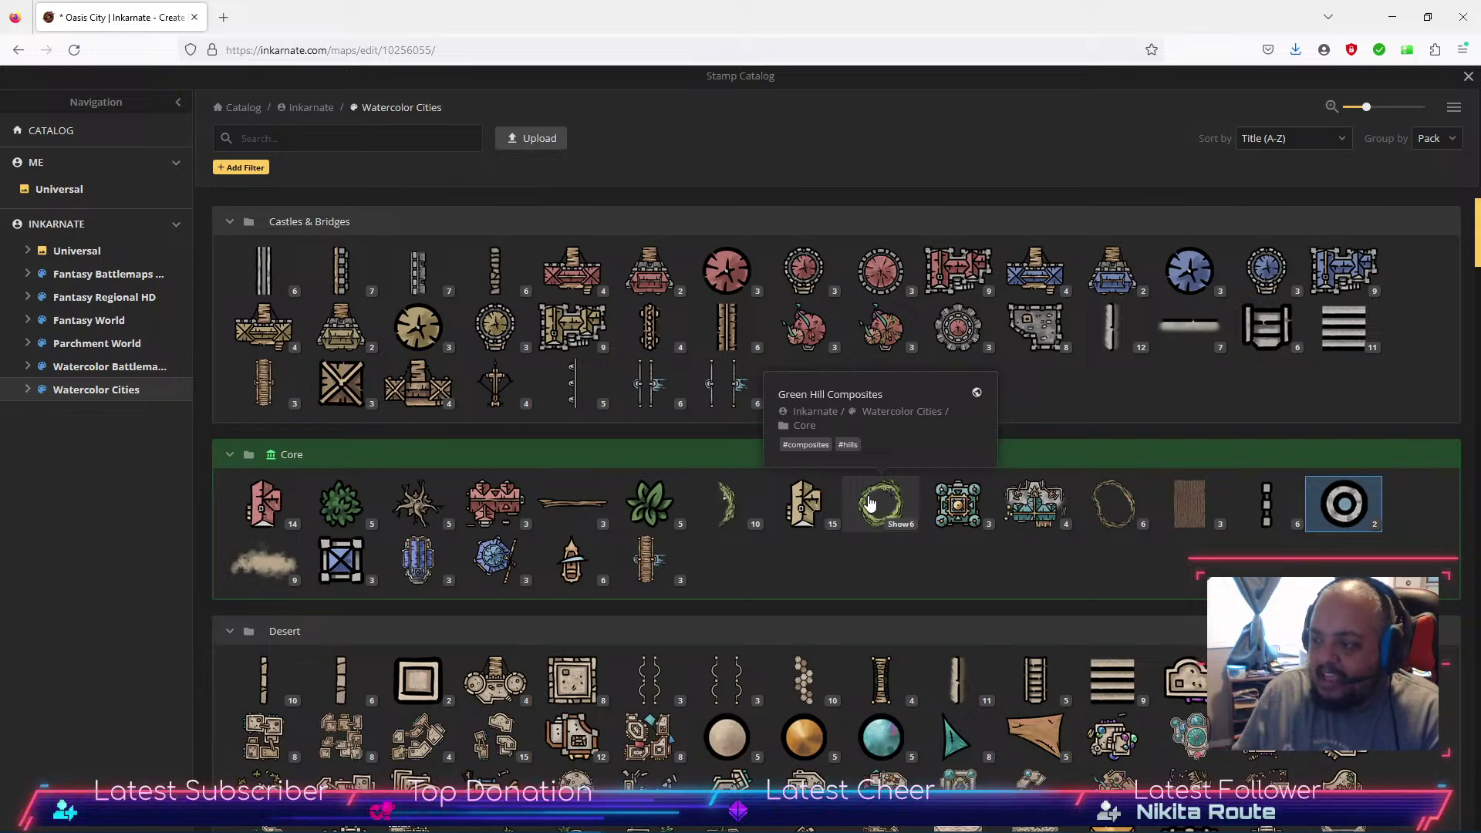
scroll(638, 732, down, 3)
scroll(639, 732, down, 2)
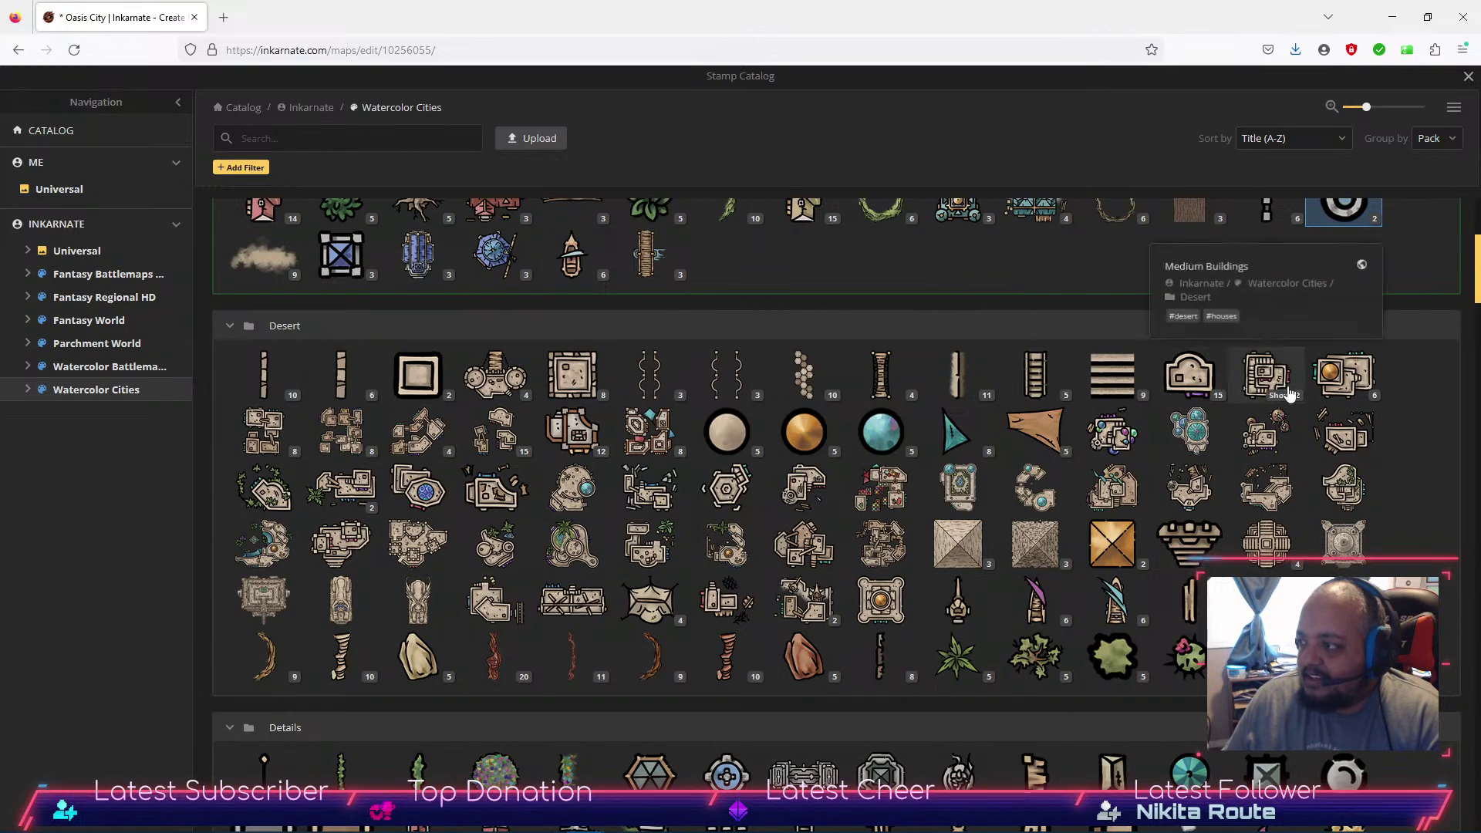
click(1267, 382)
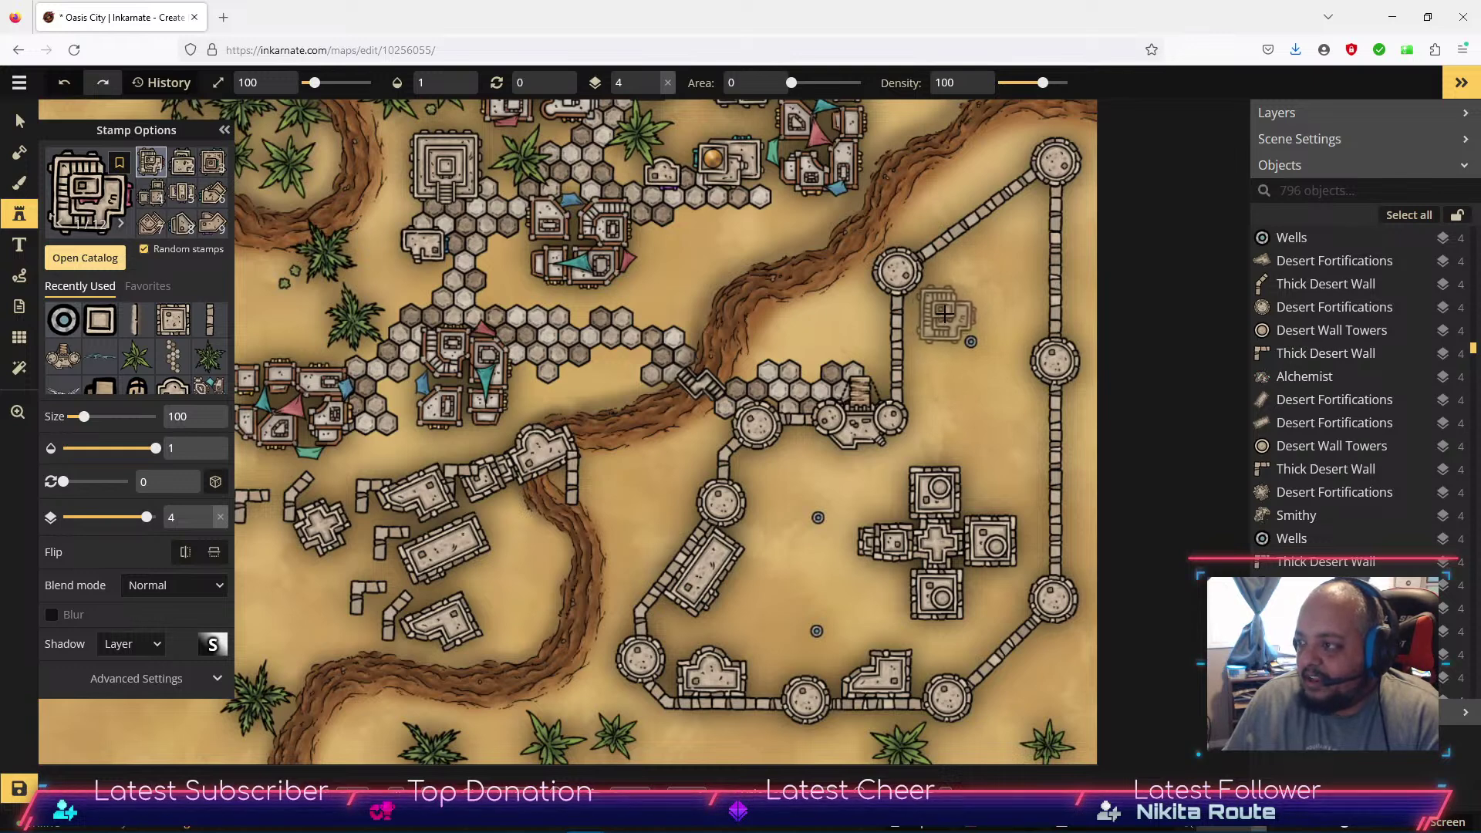
click(945, 312)
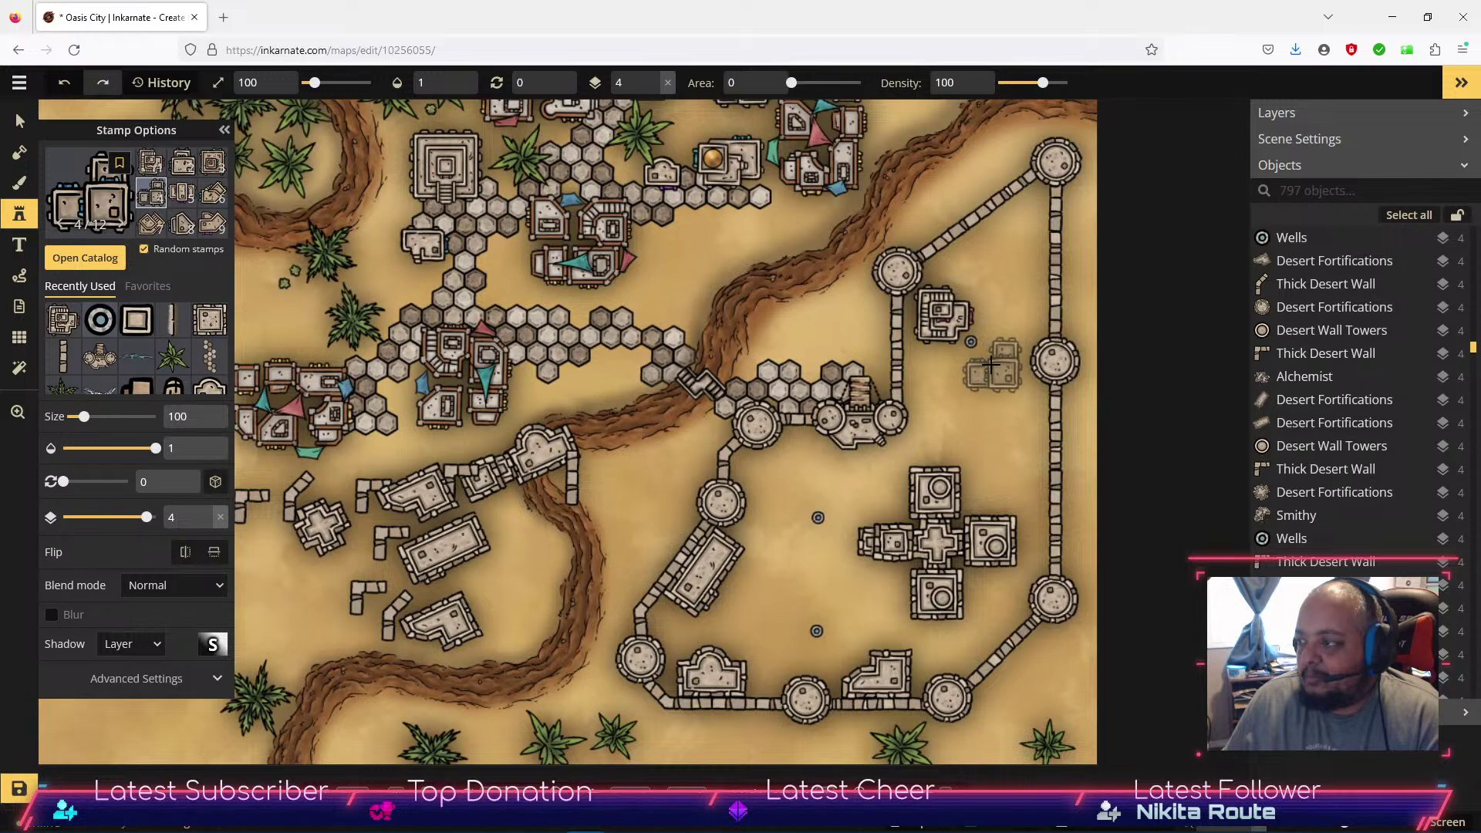
click(993, 367)
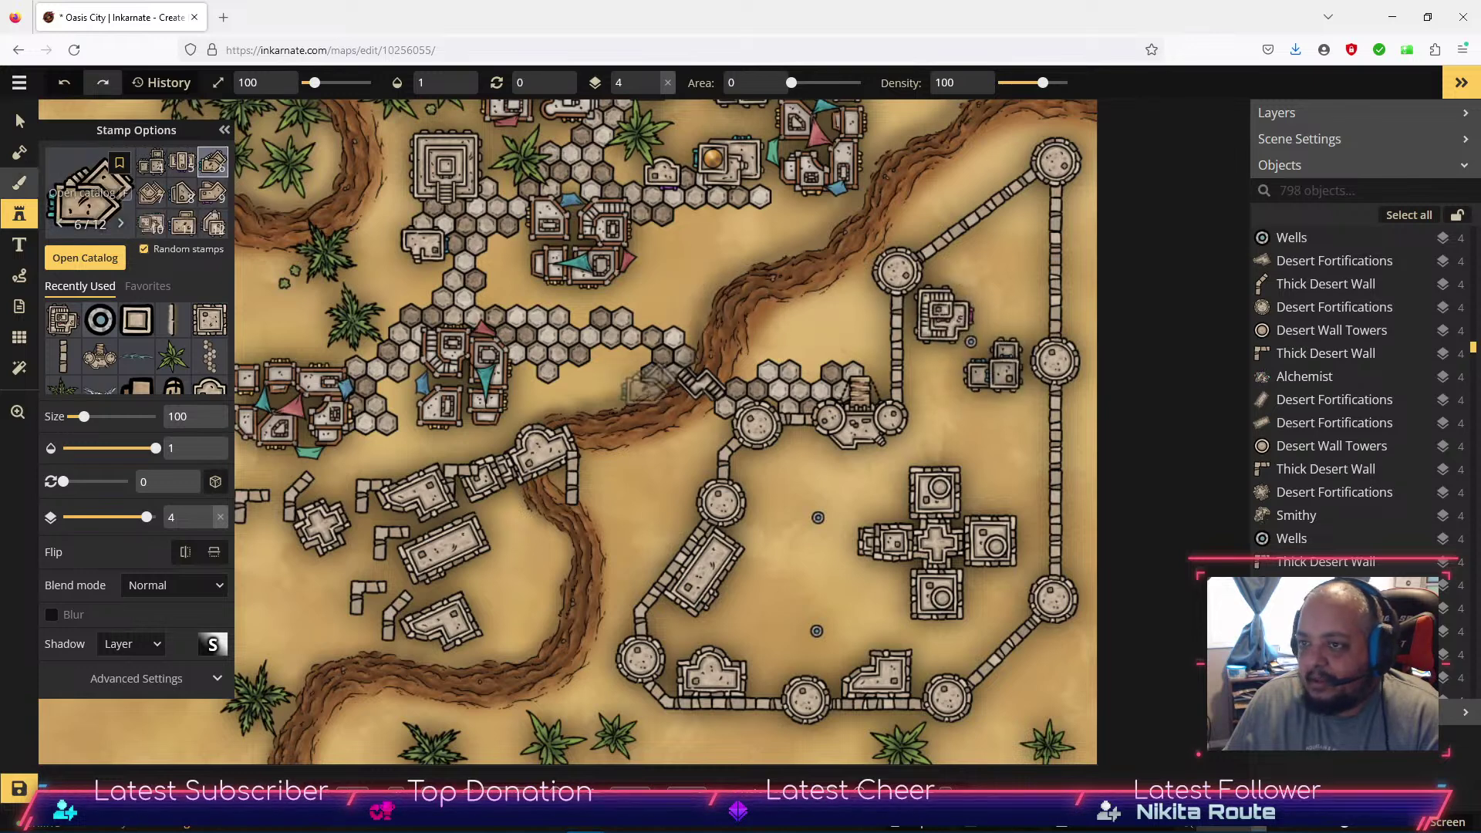
Nudge the northeast well slightly east so it sits between the two medium buildings.
click(20, 121)
click(946, 313)
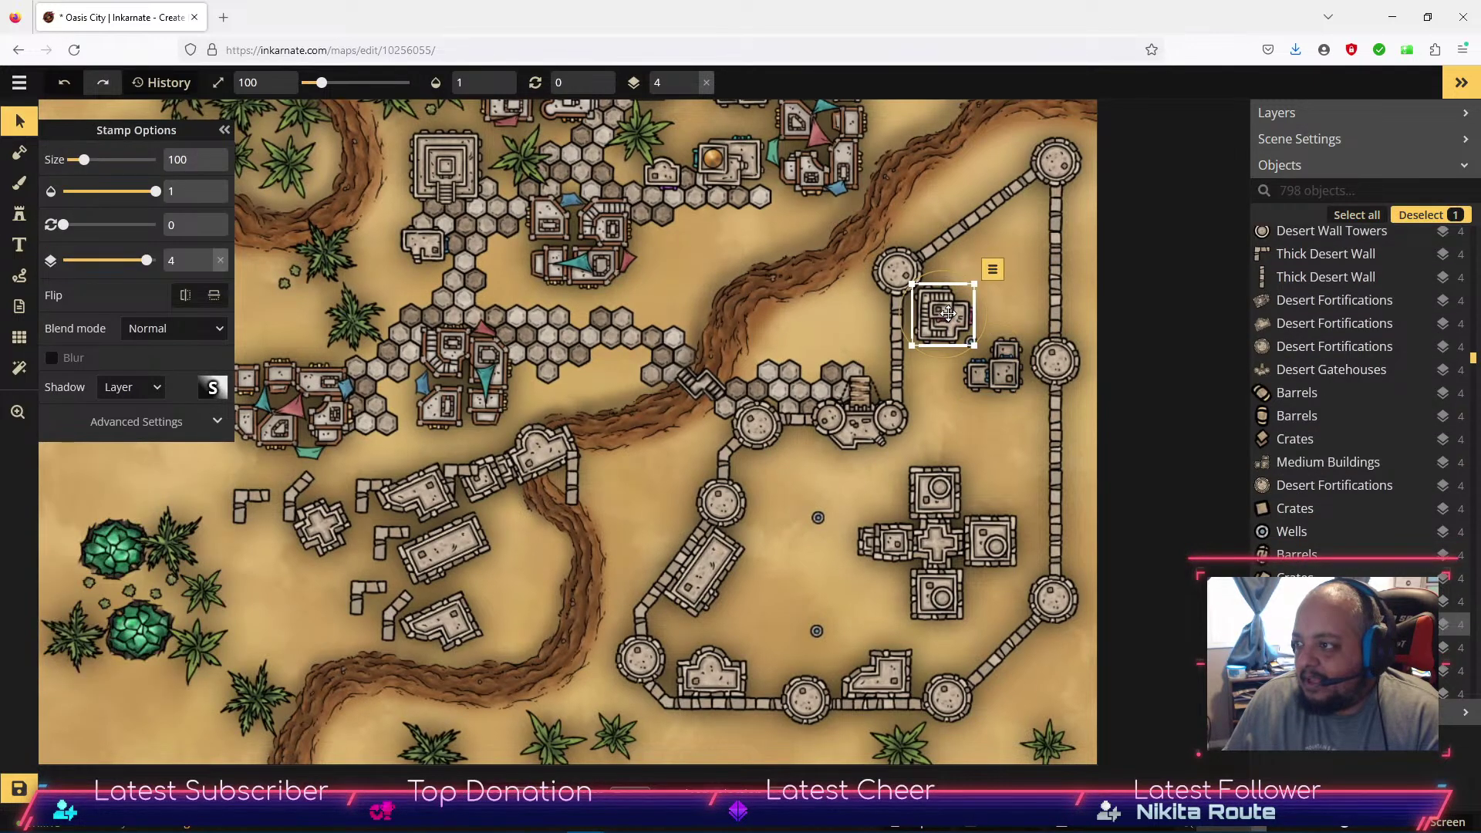
drag(946, 312, 970, 341)
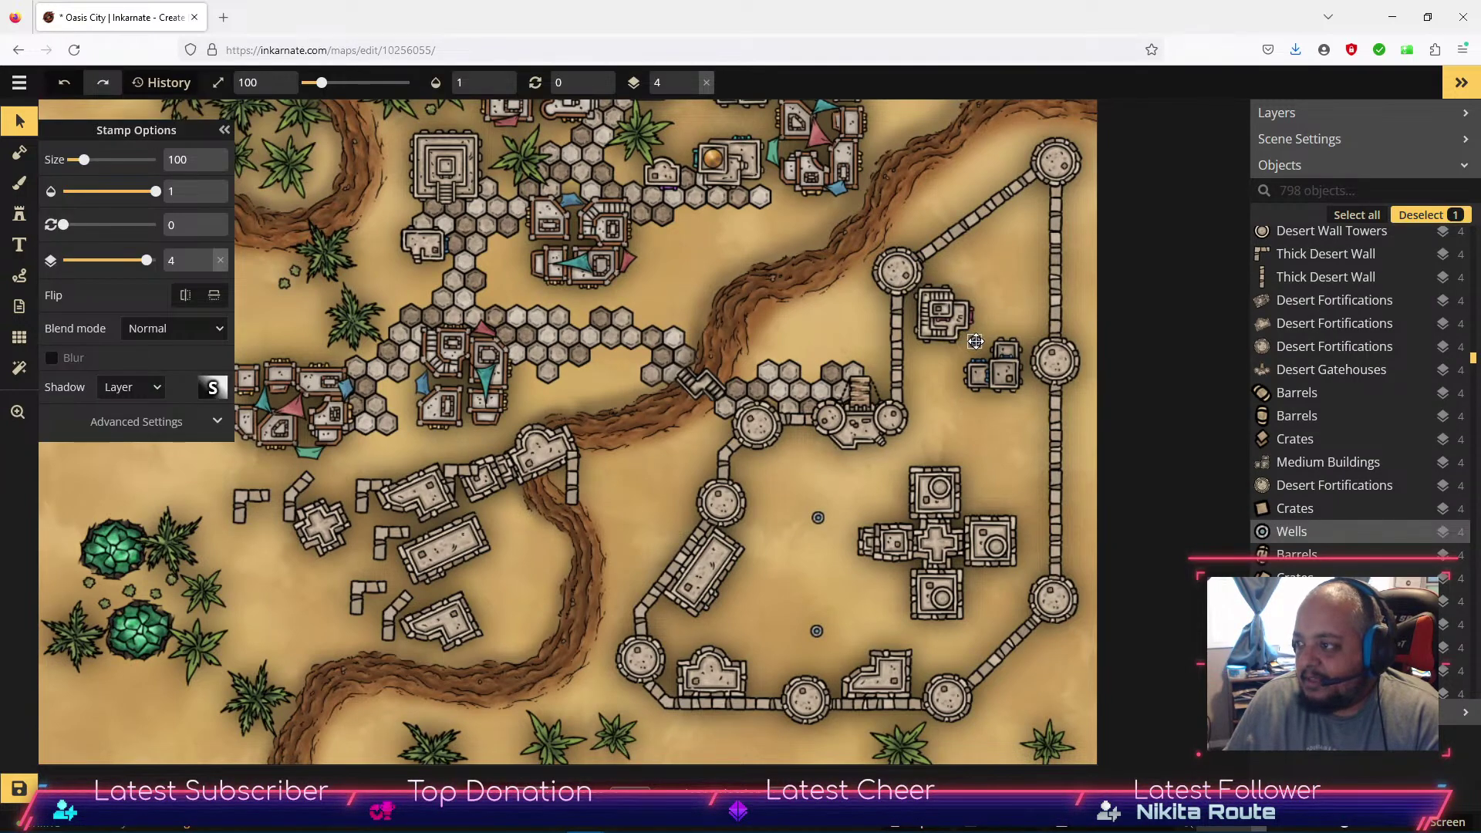
click(997, 432)
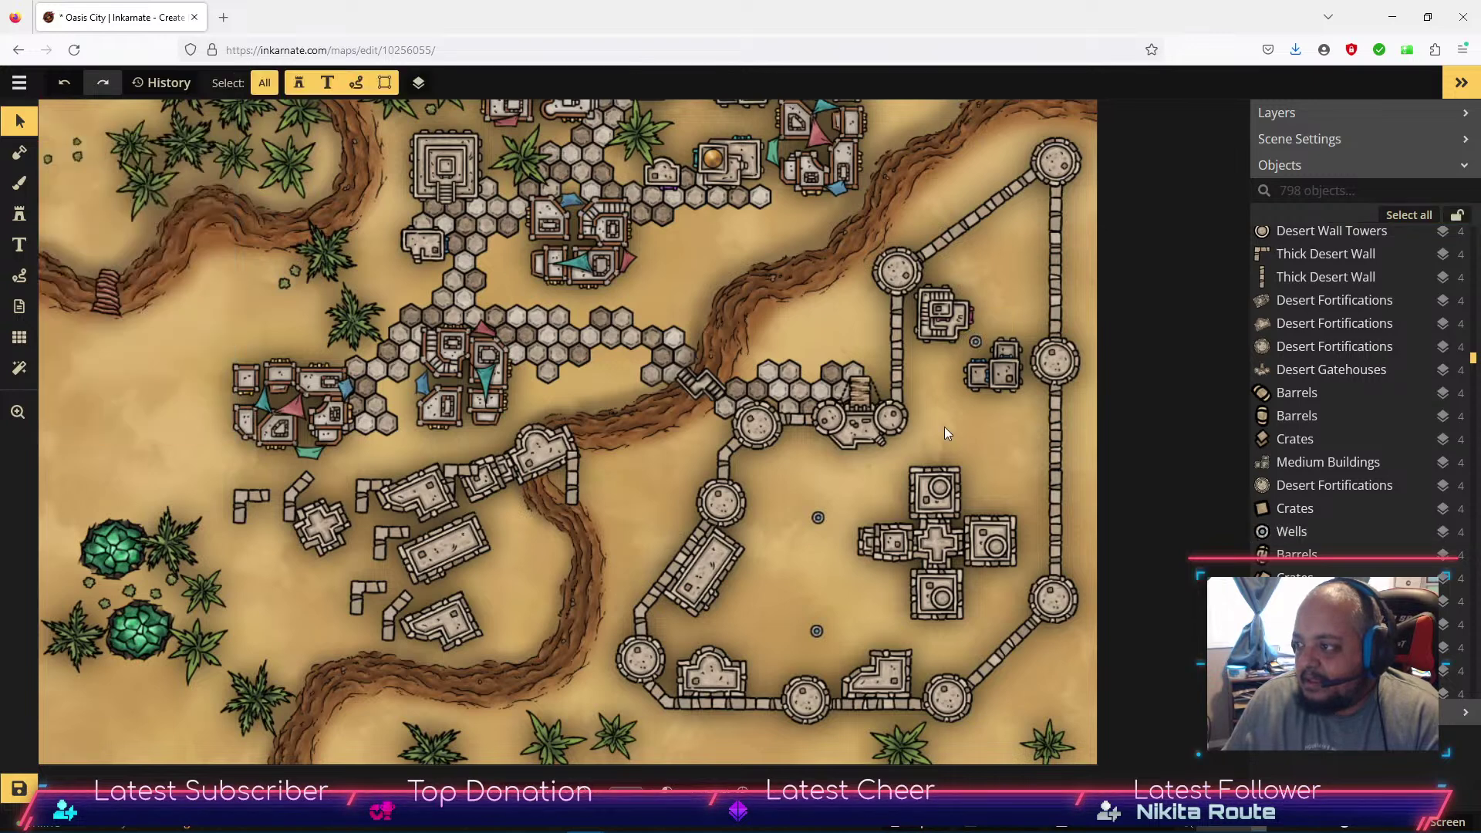
Place the diagonally angled Medium Buildings variant 7 north of the northeast well, beside the first building.
click(21, 215)
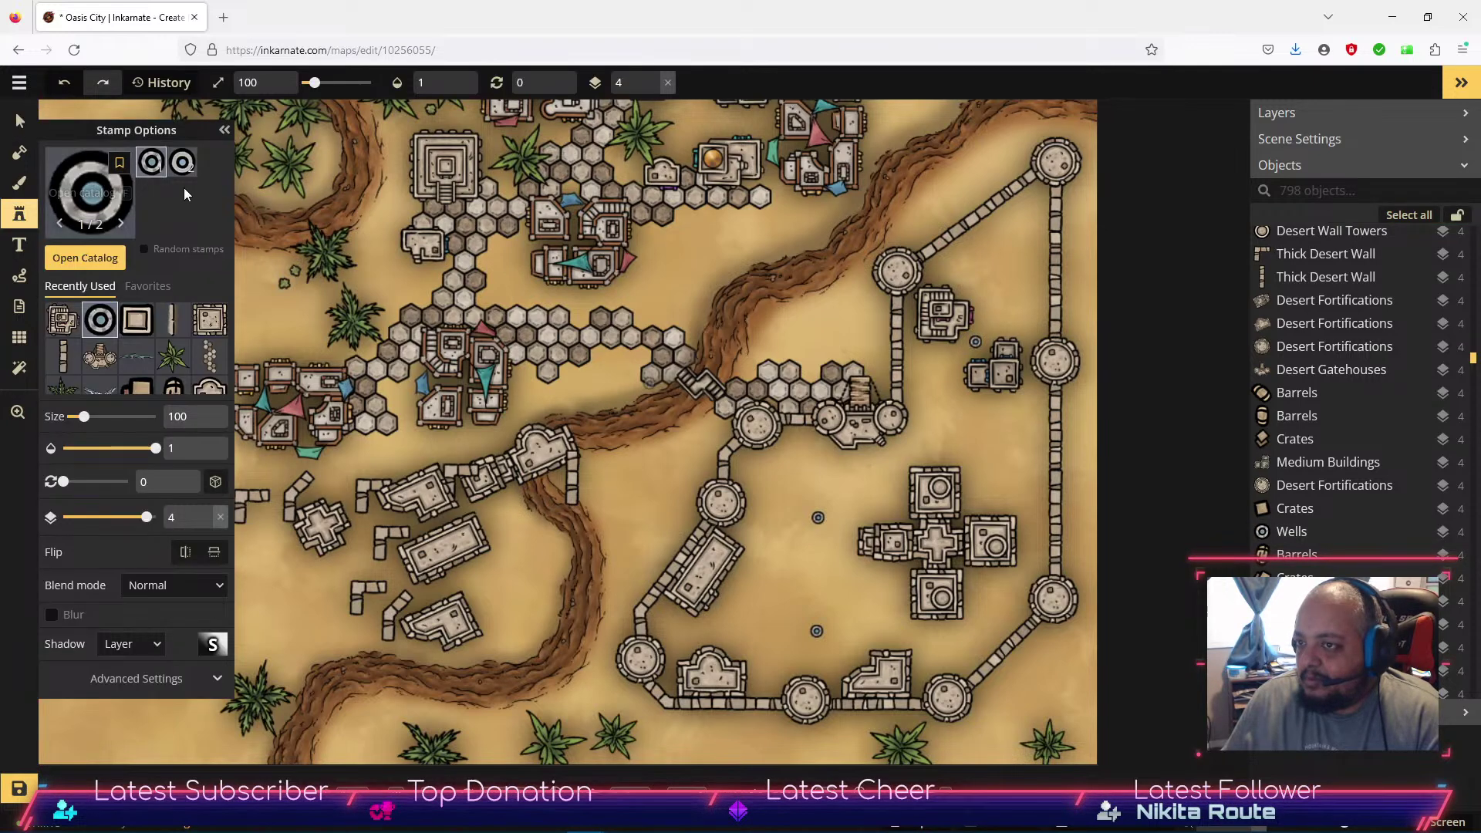
click(64, 328)
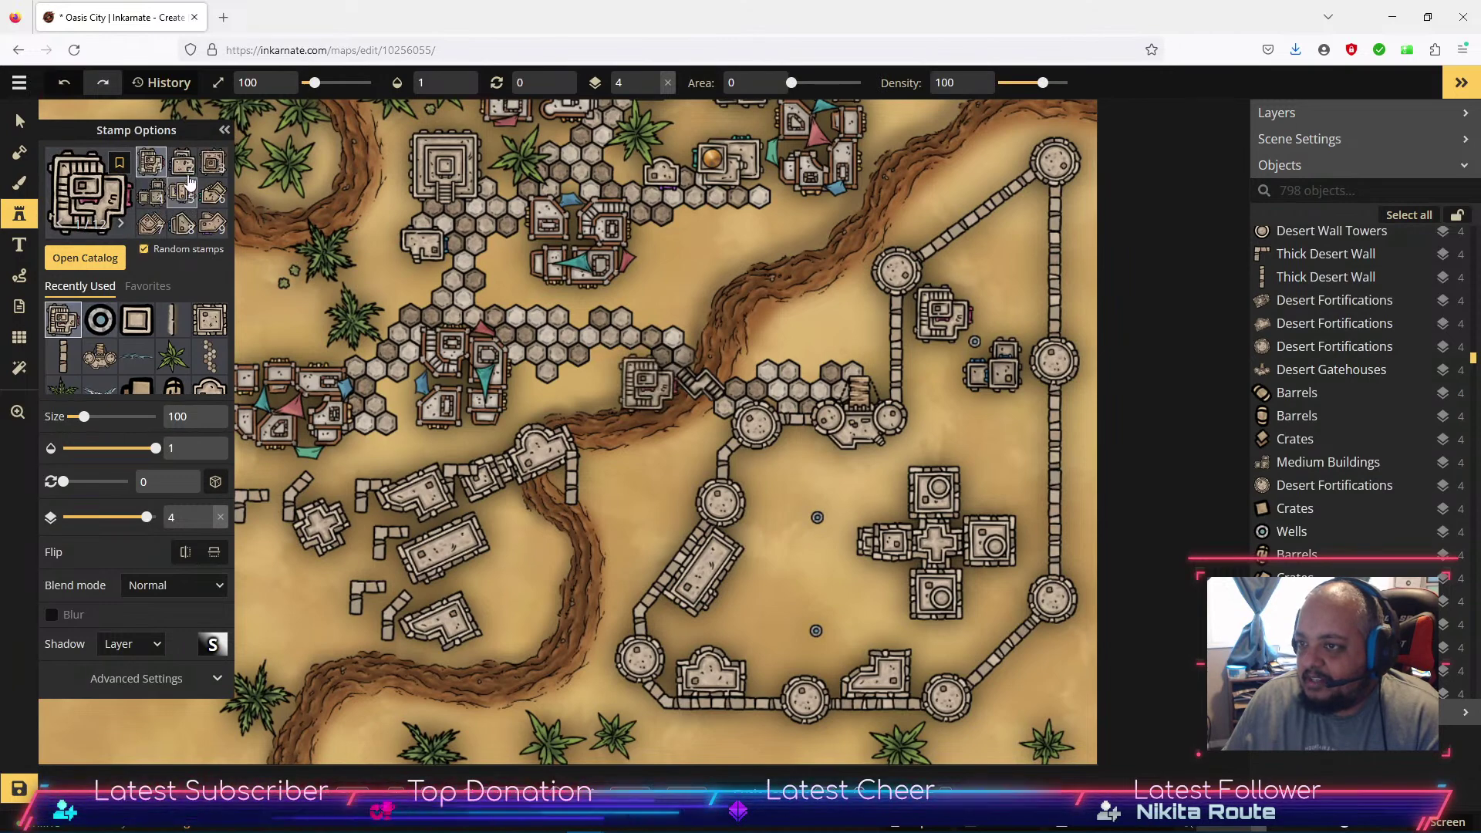
scroll(183, 200, down, 1)
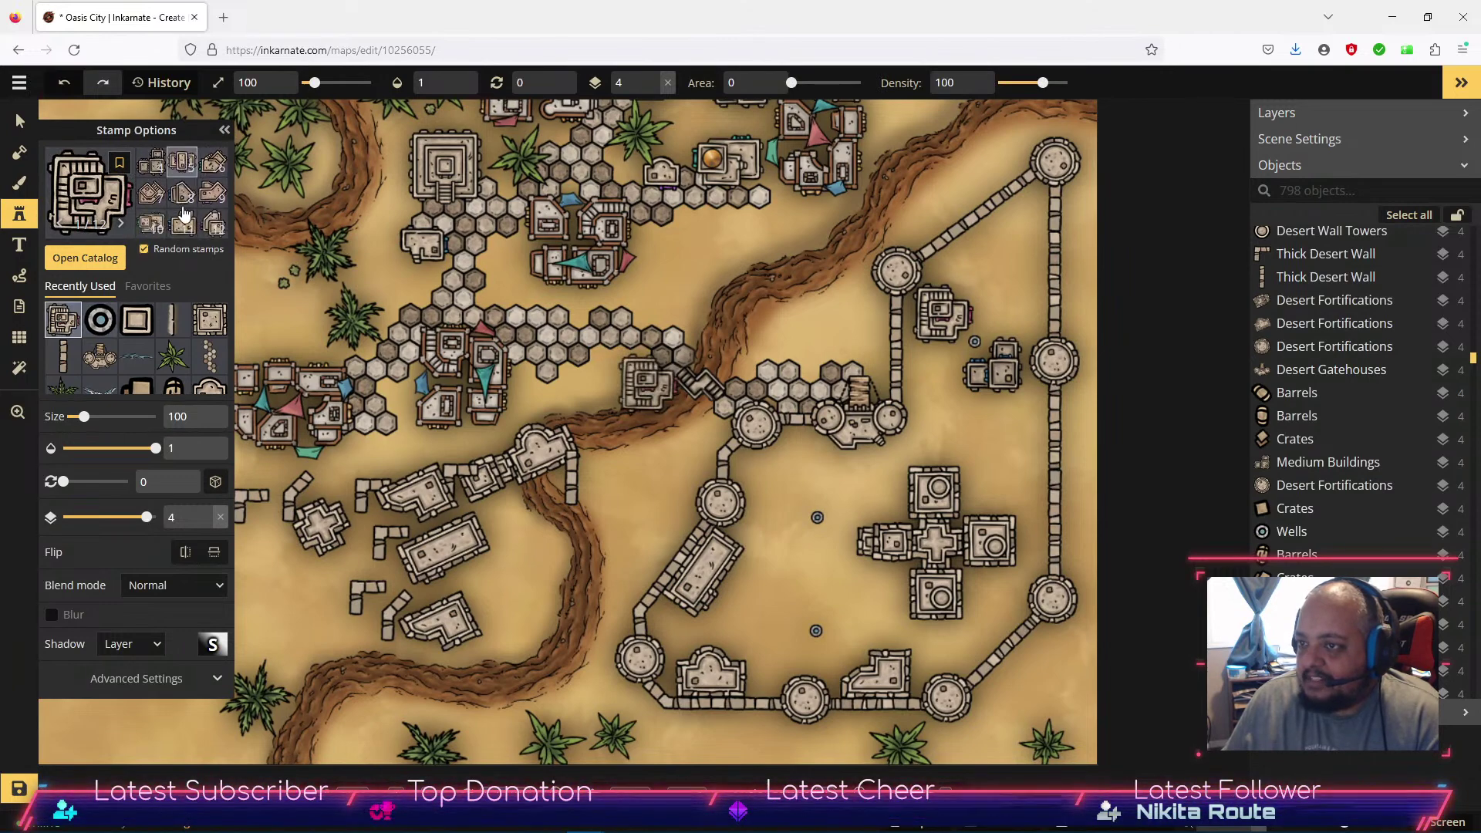
click(150, 193)
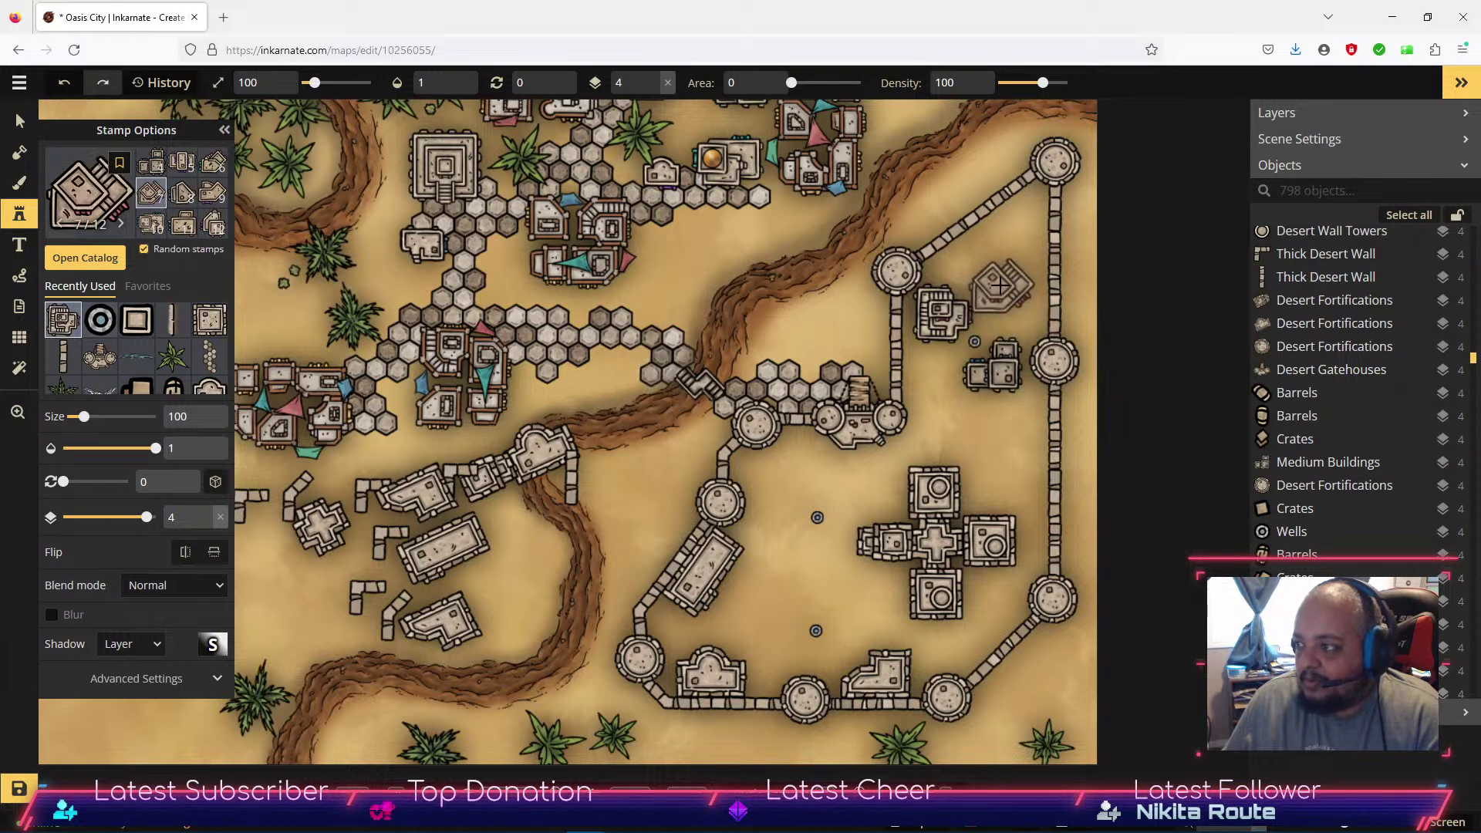
click(1001, 280)
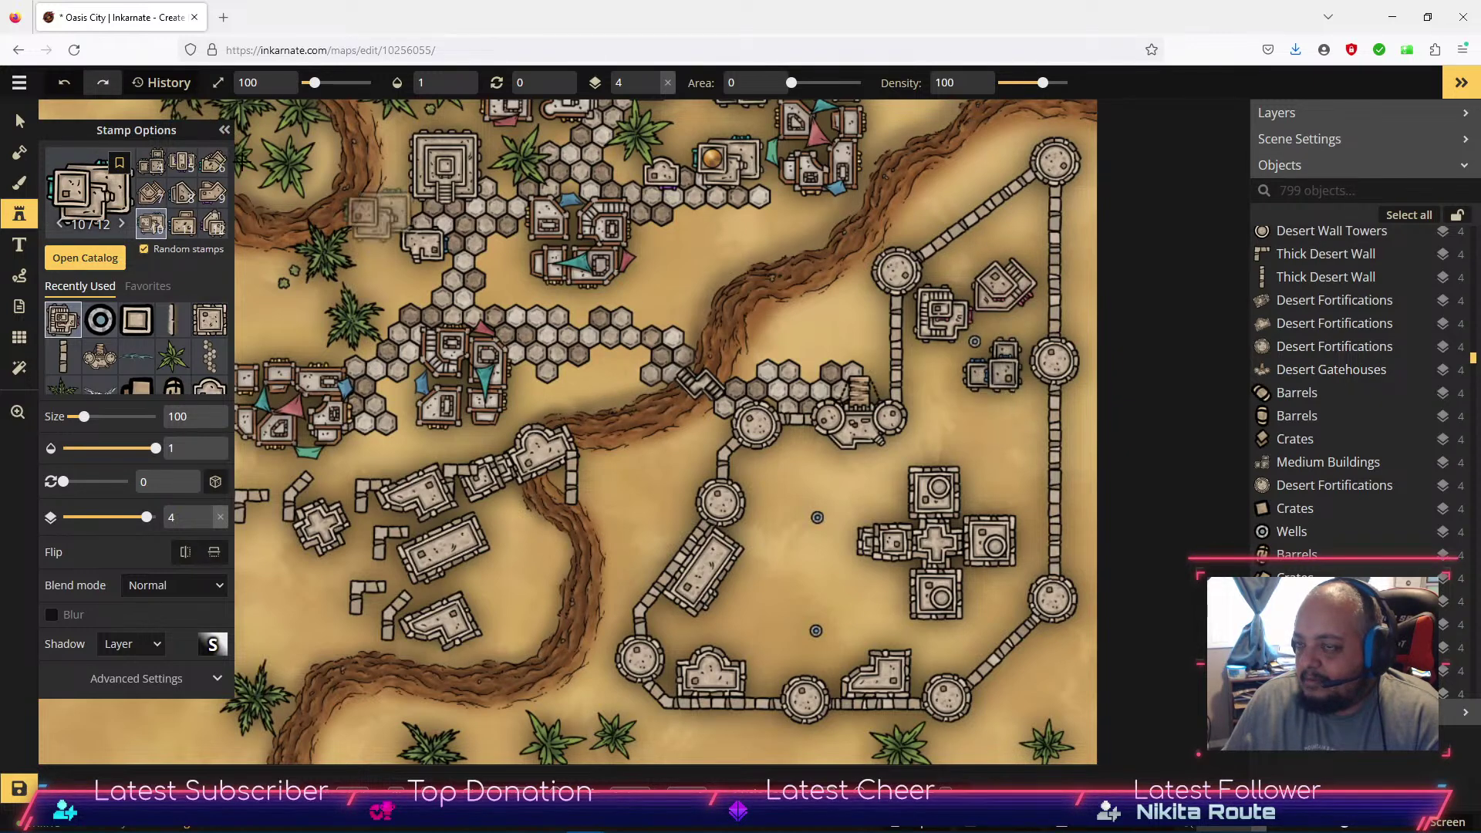
Rotate the angled medium building north of the northeast well to 135 degrees and move it beside the east wall.
click(19, 119)
click(997, 305)
drag(994, 319, 1008, 292)
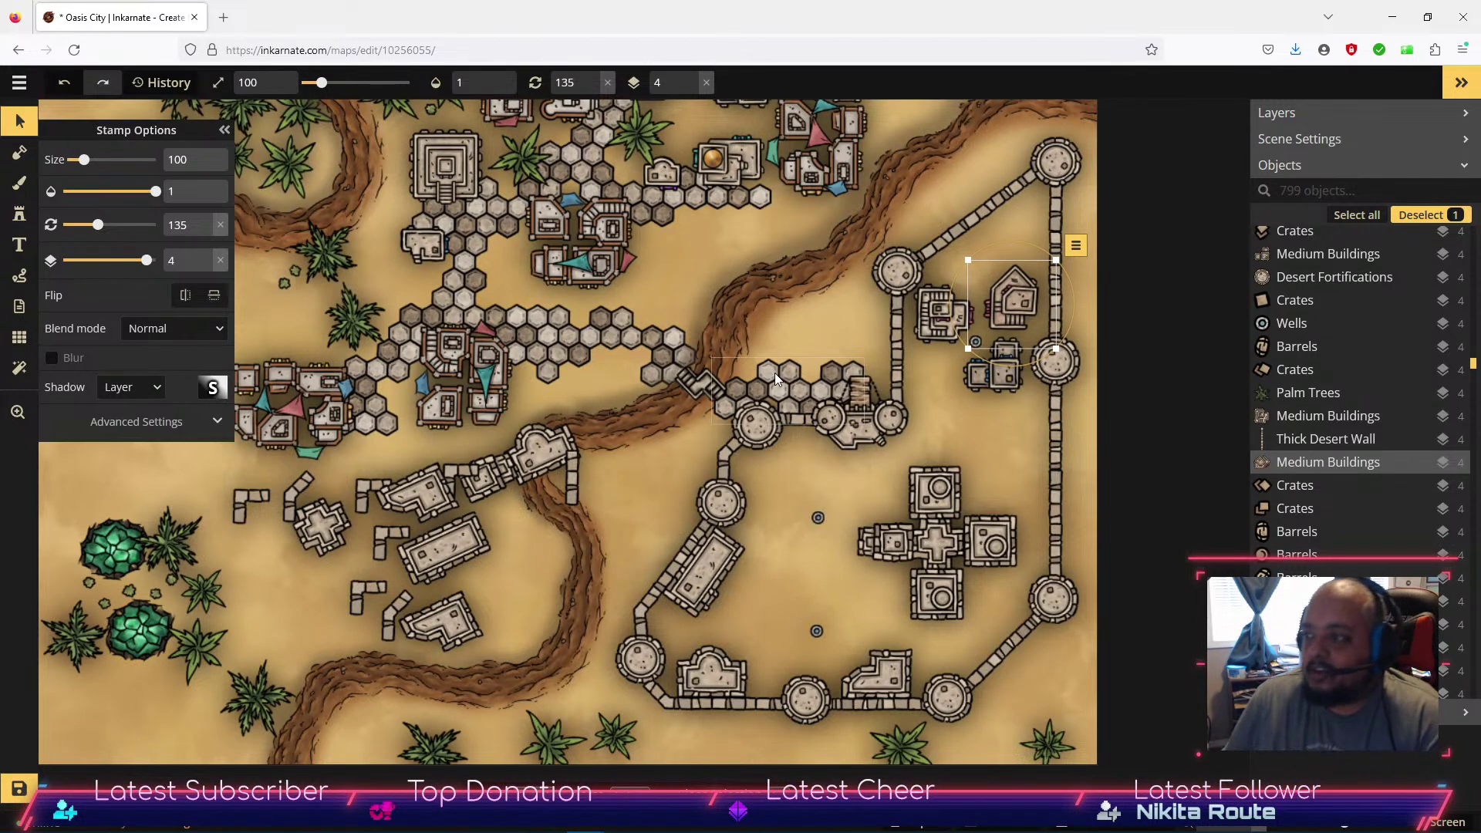
click(991, 452)
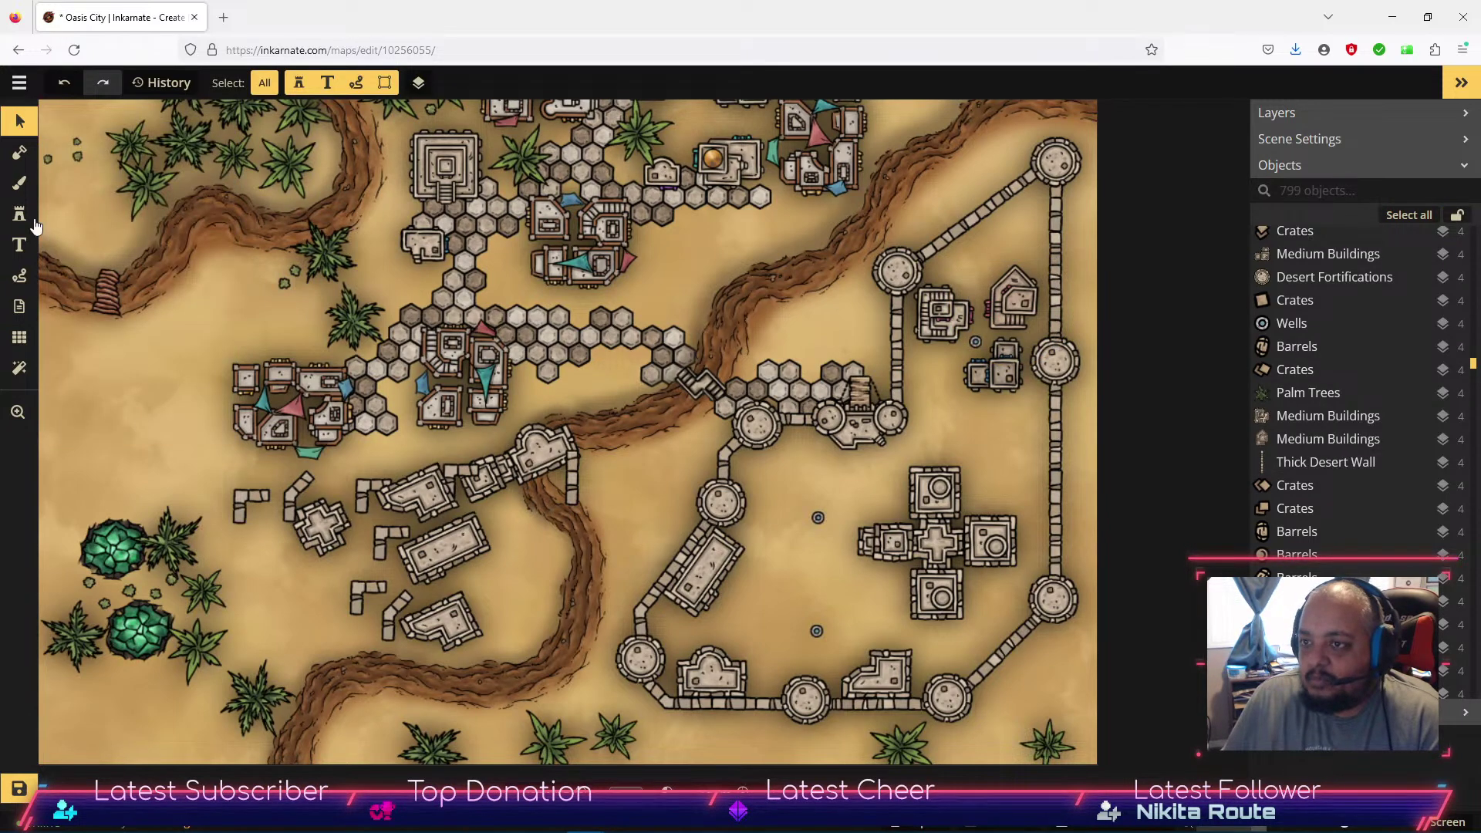
Try Medium Buildings variant 12 rotated in the fortress's north corner and beside the gatehouse, and delete it.
click(20, 216)
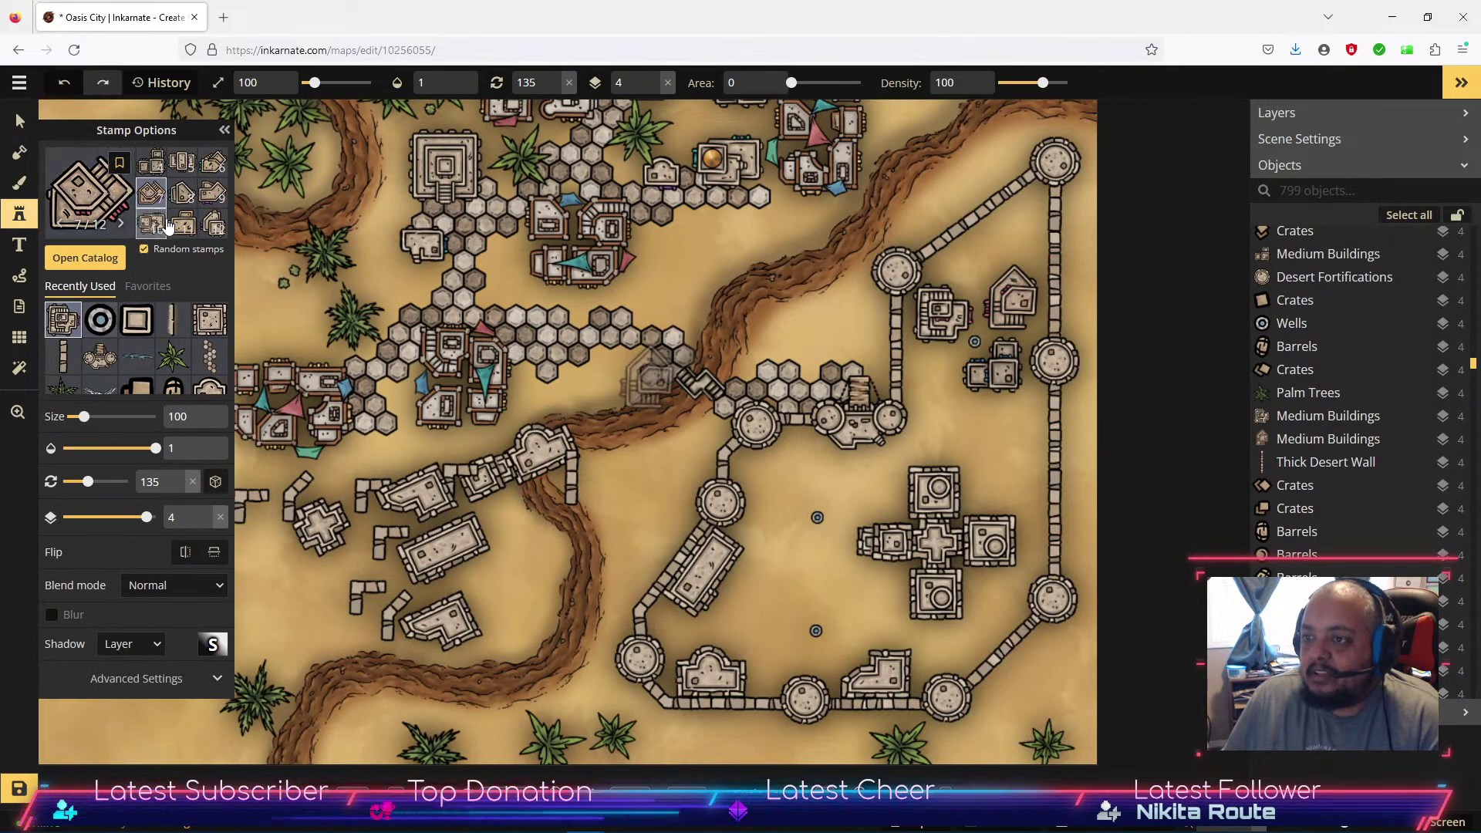
click(213, 224)
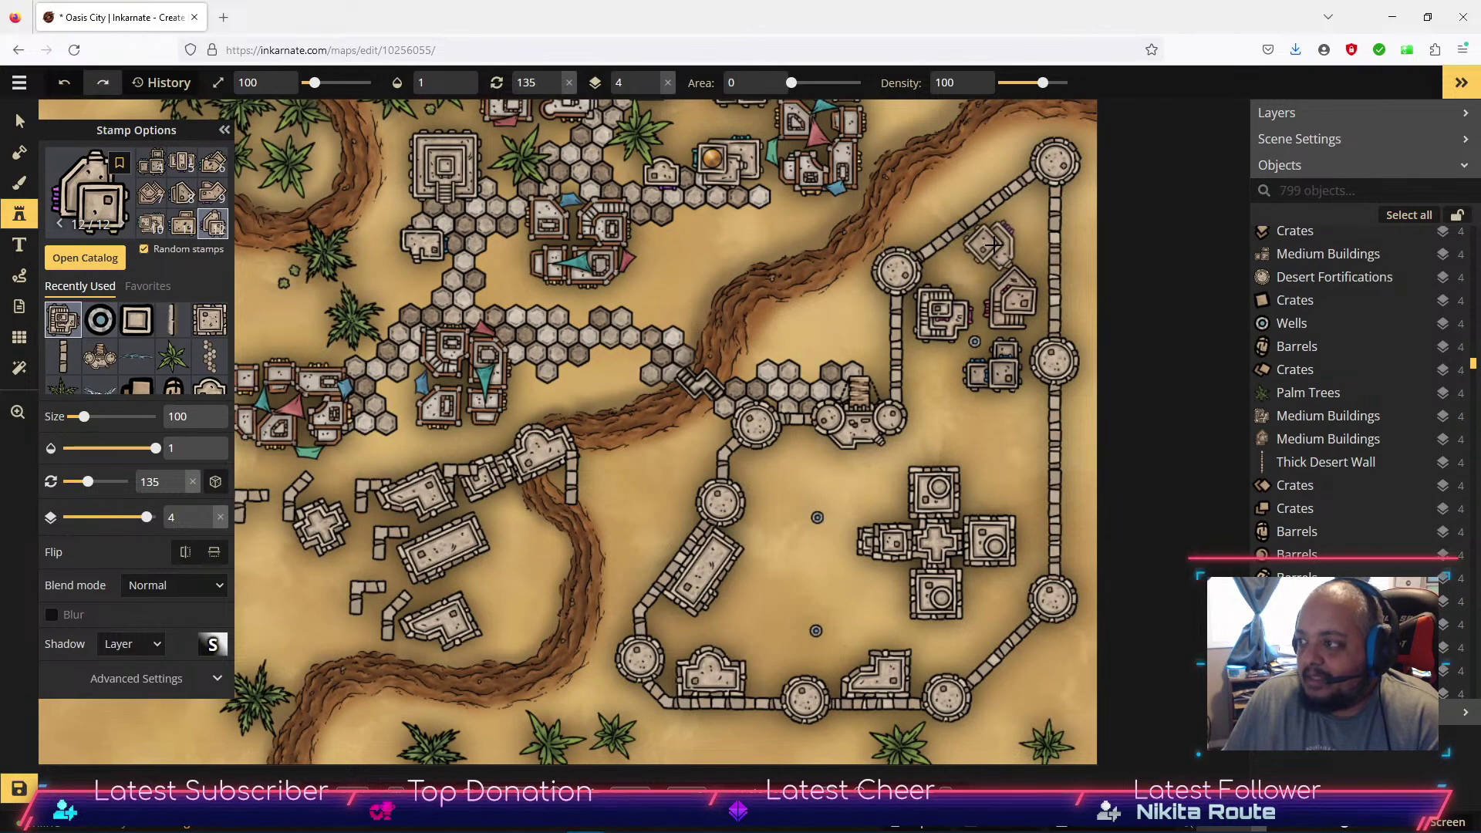
click(993, 244)
key(v)
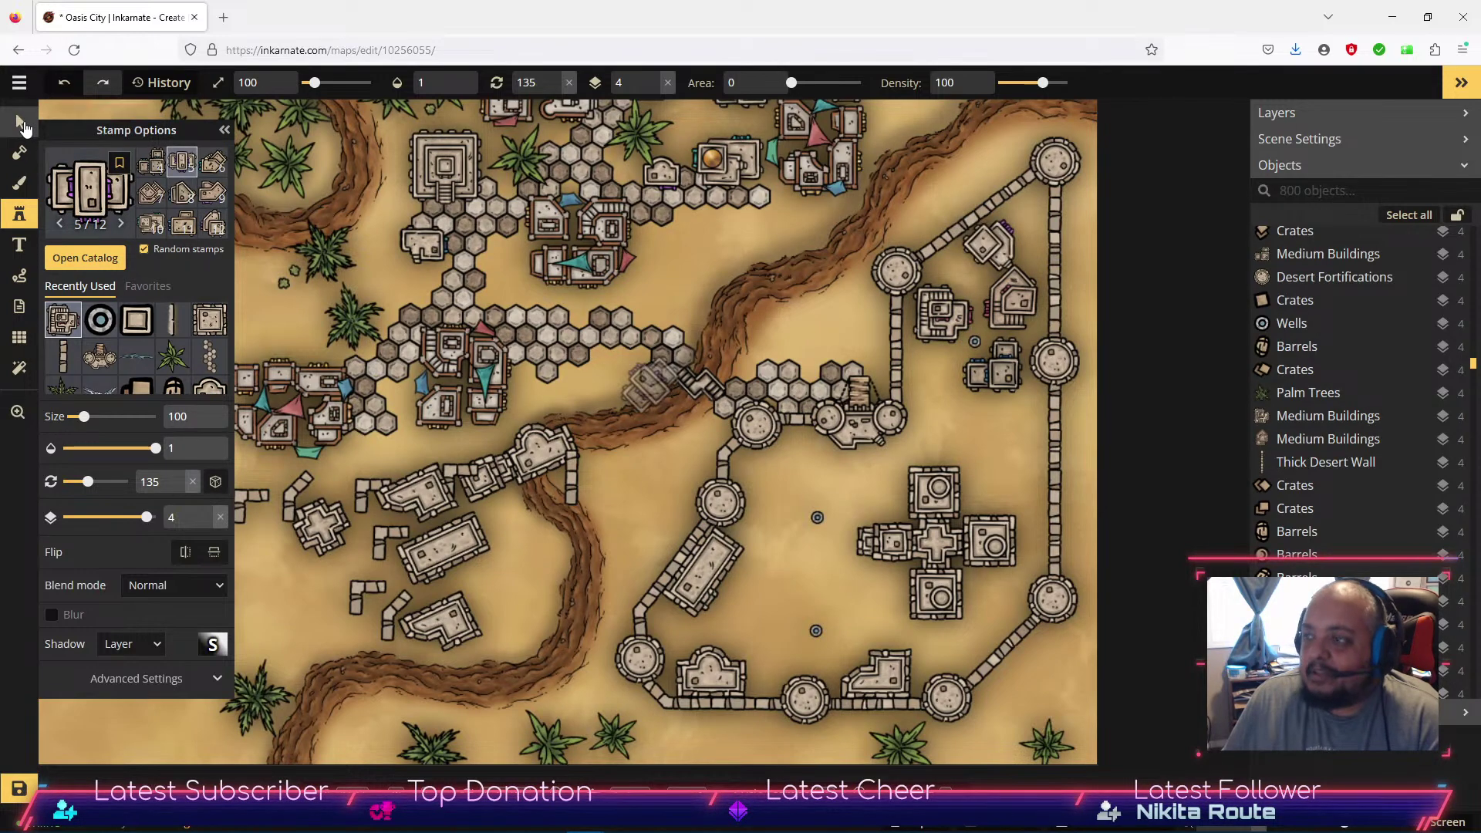
click(957, 267)
drag(950, 279, 1006, 252)
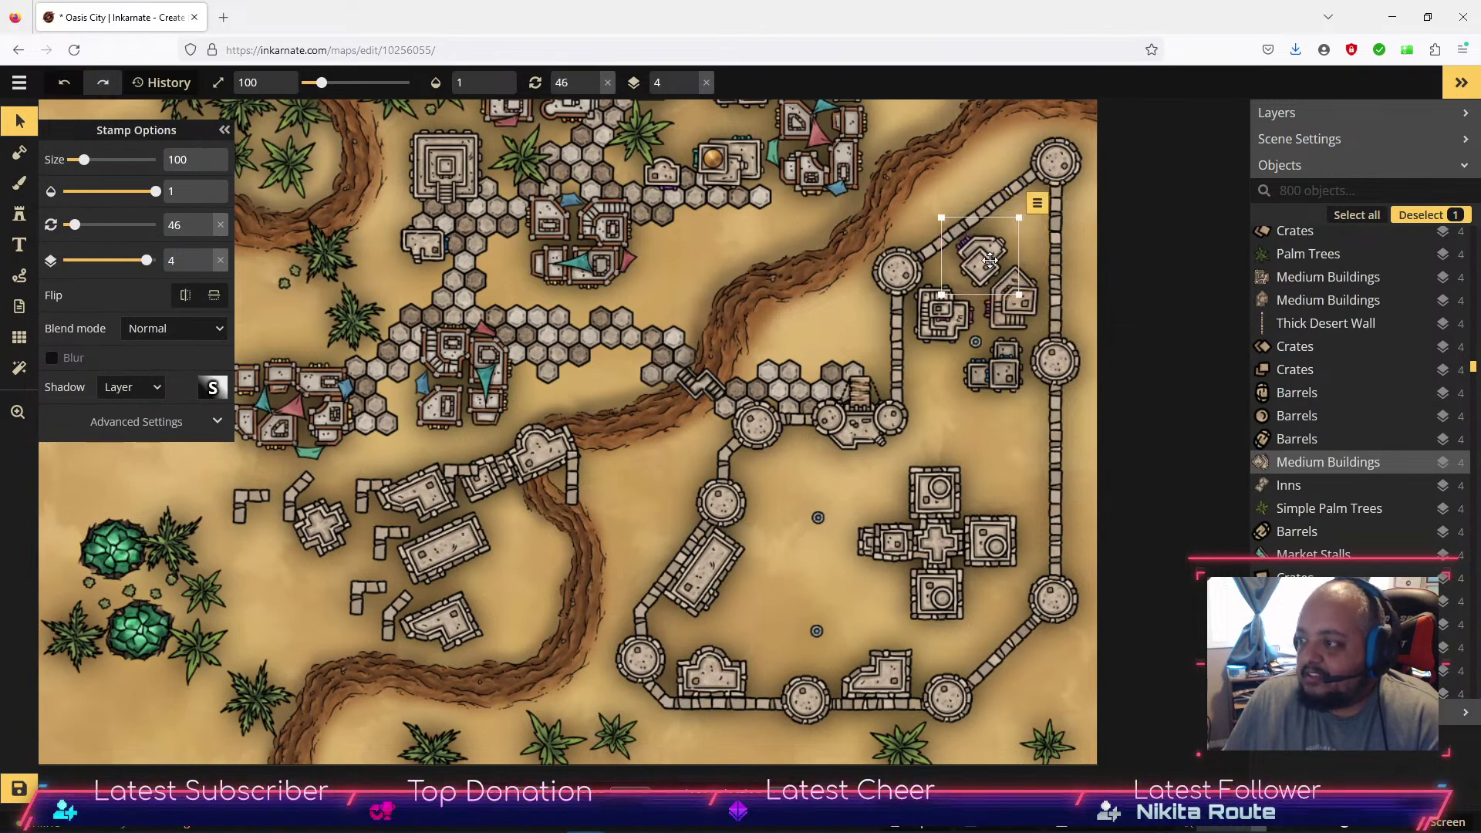
drag(1034, 204, 883, 283)
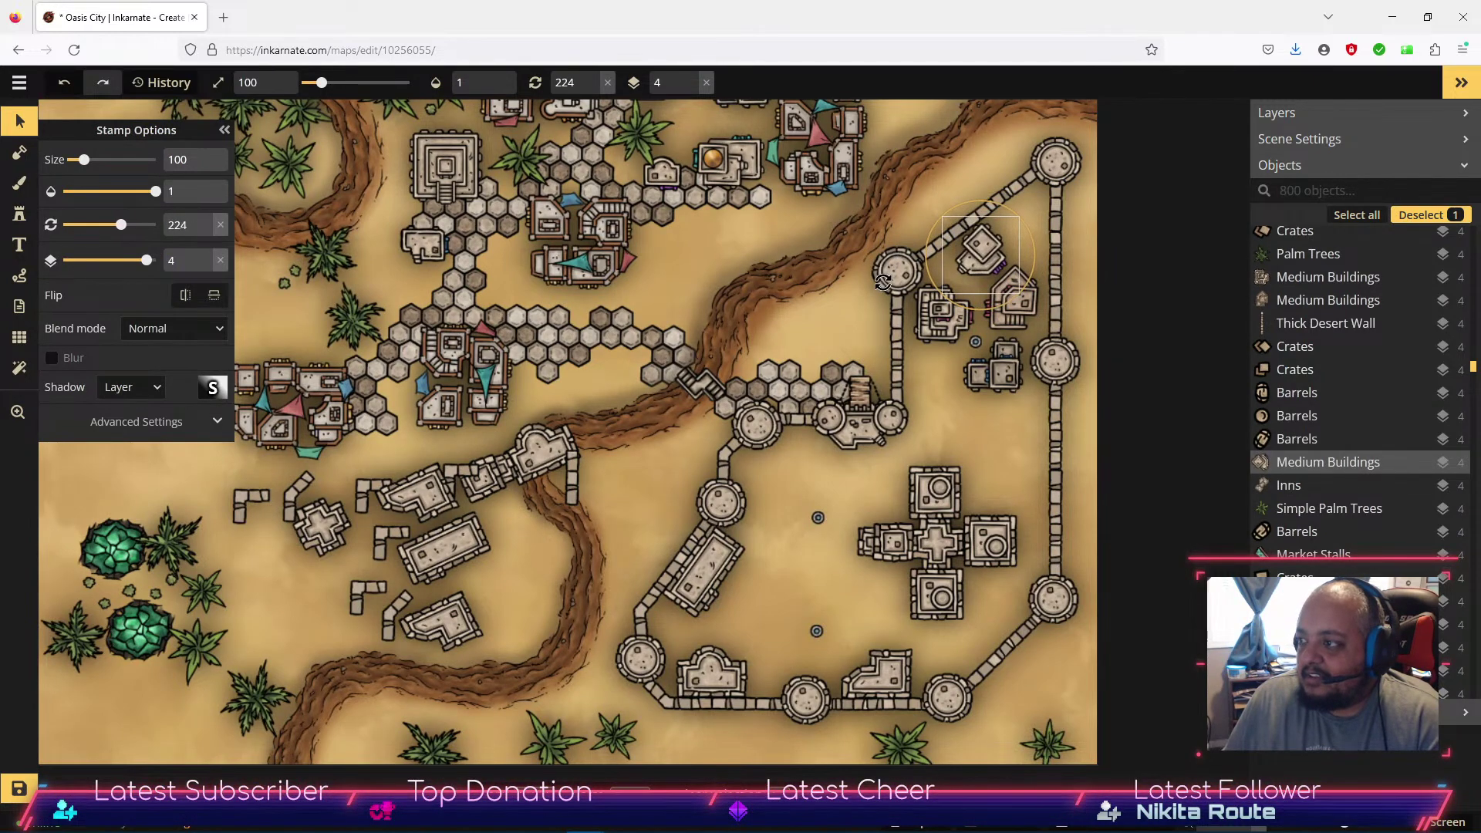
drag(984, 249, 949, 416)
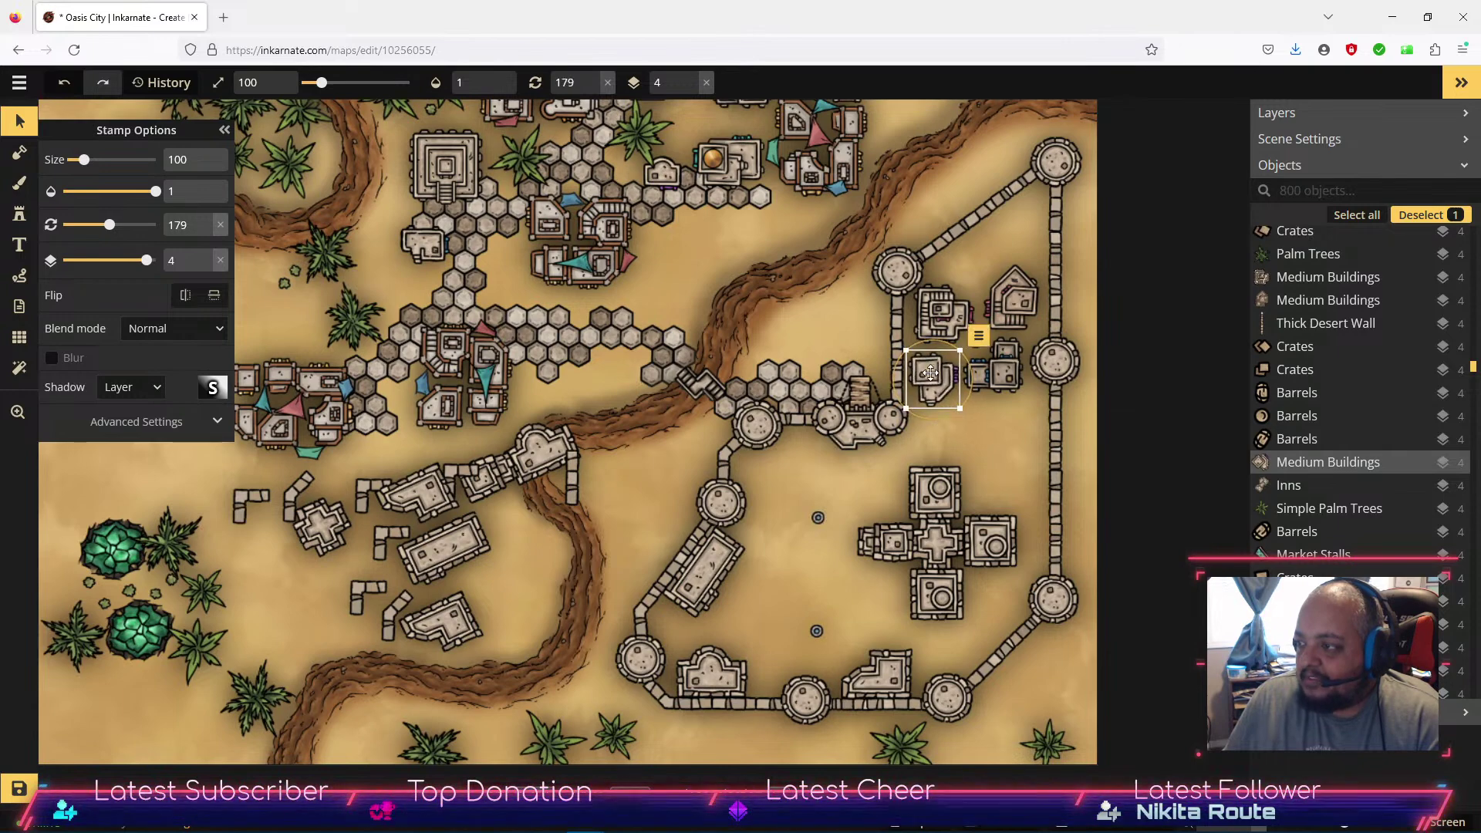
key(Delete)
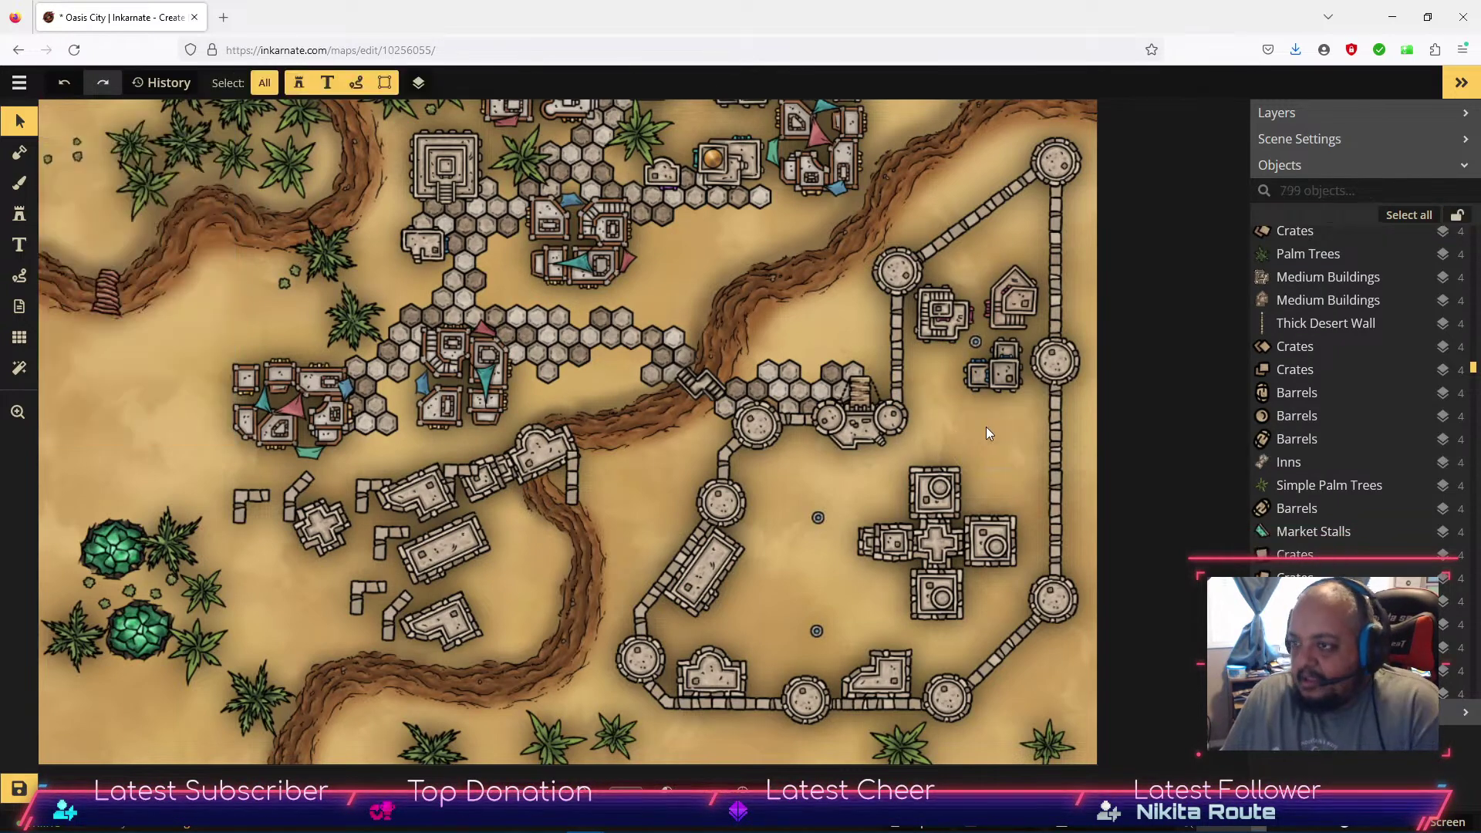
Browse the desert stamps in the Watercolor Cities catalog and choose the Big Canopy stamp.
click(19, 214)
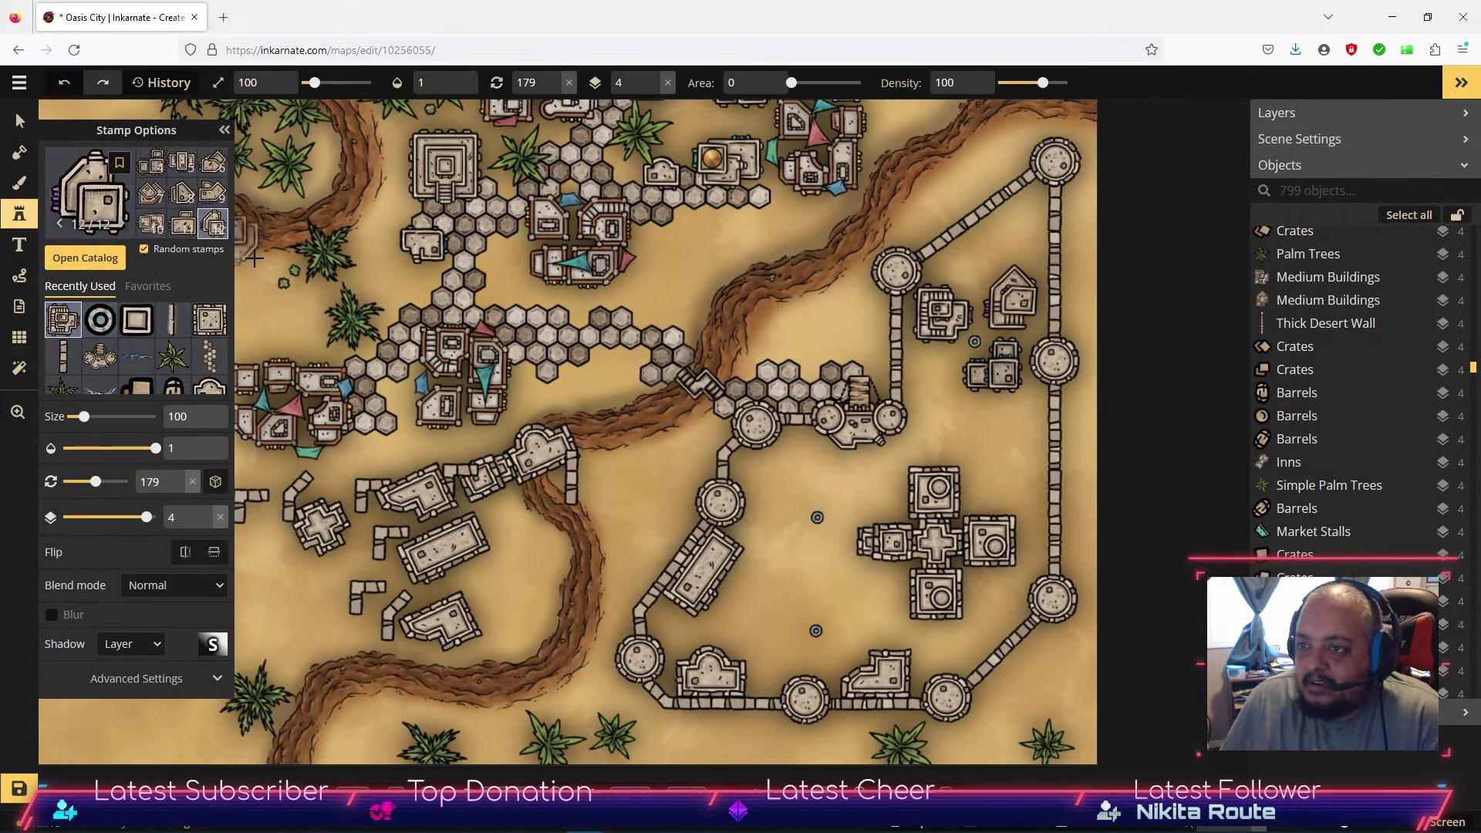
click(85, 257)
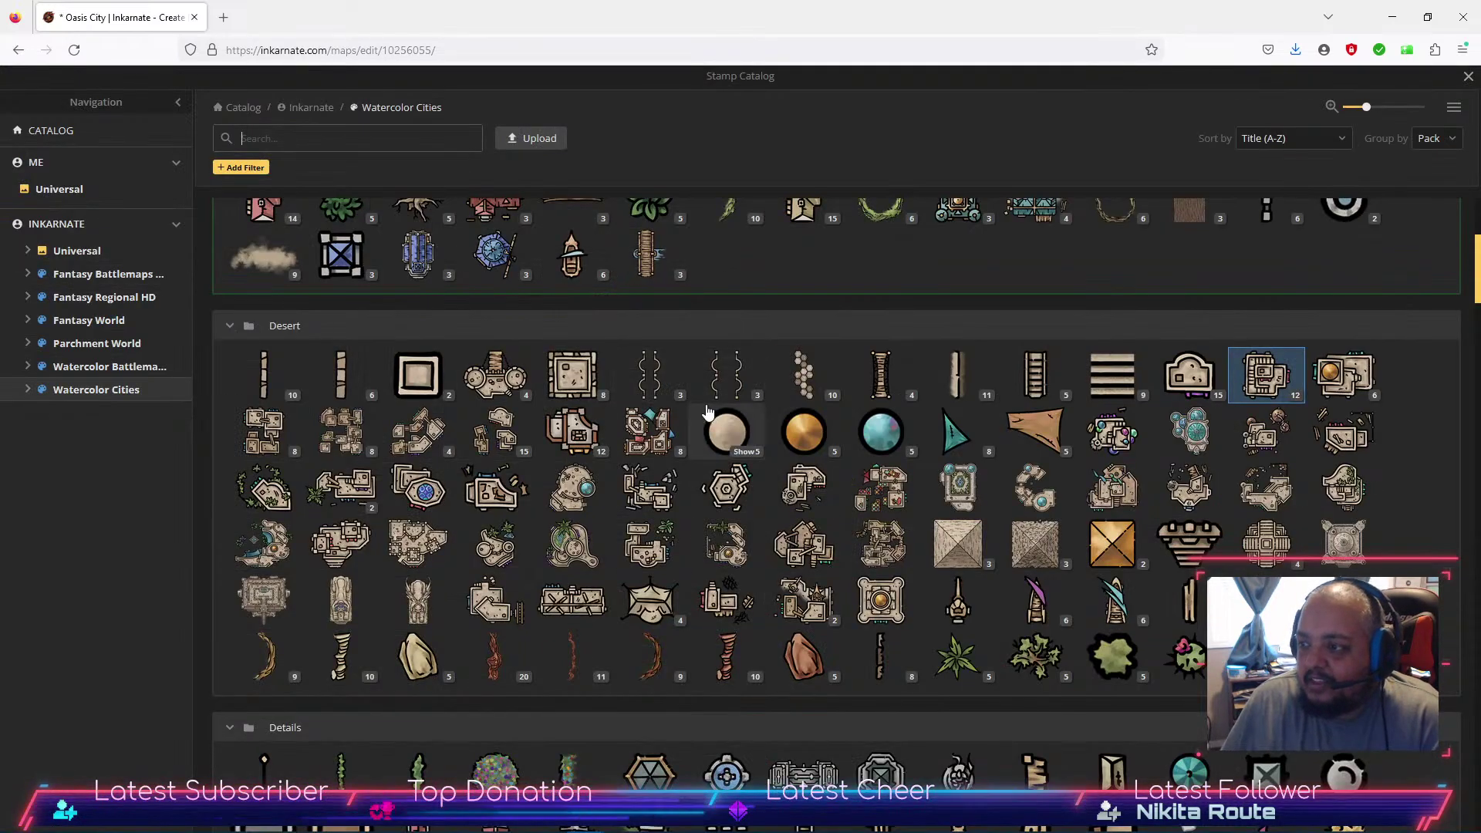
mouse_move(708, 413)
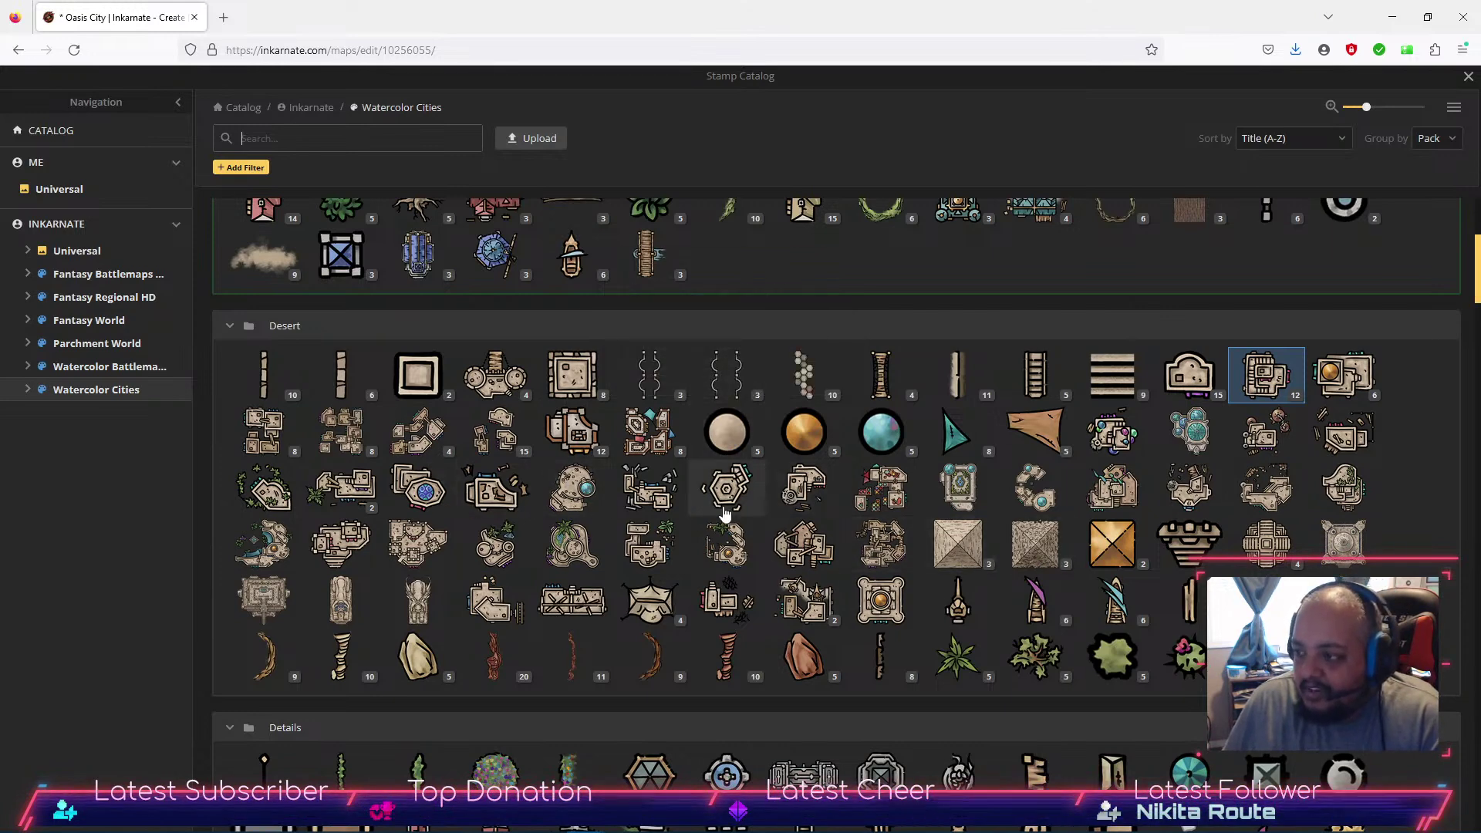
mouse_move(306, 436)
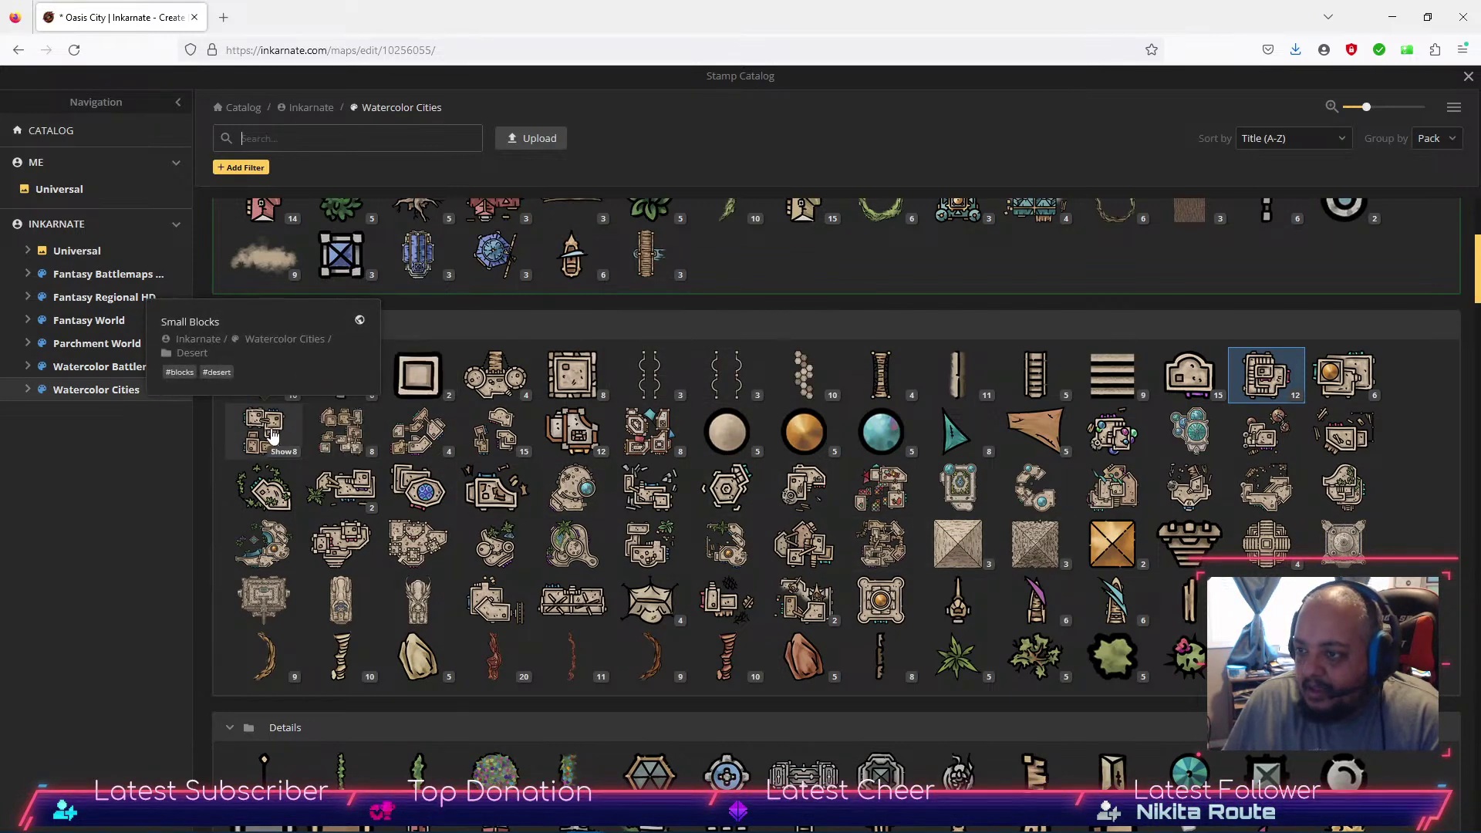
click(272, 436)
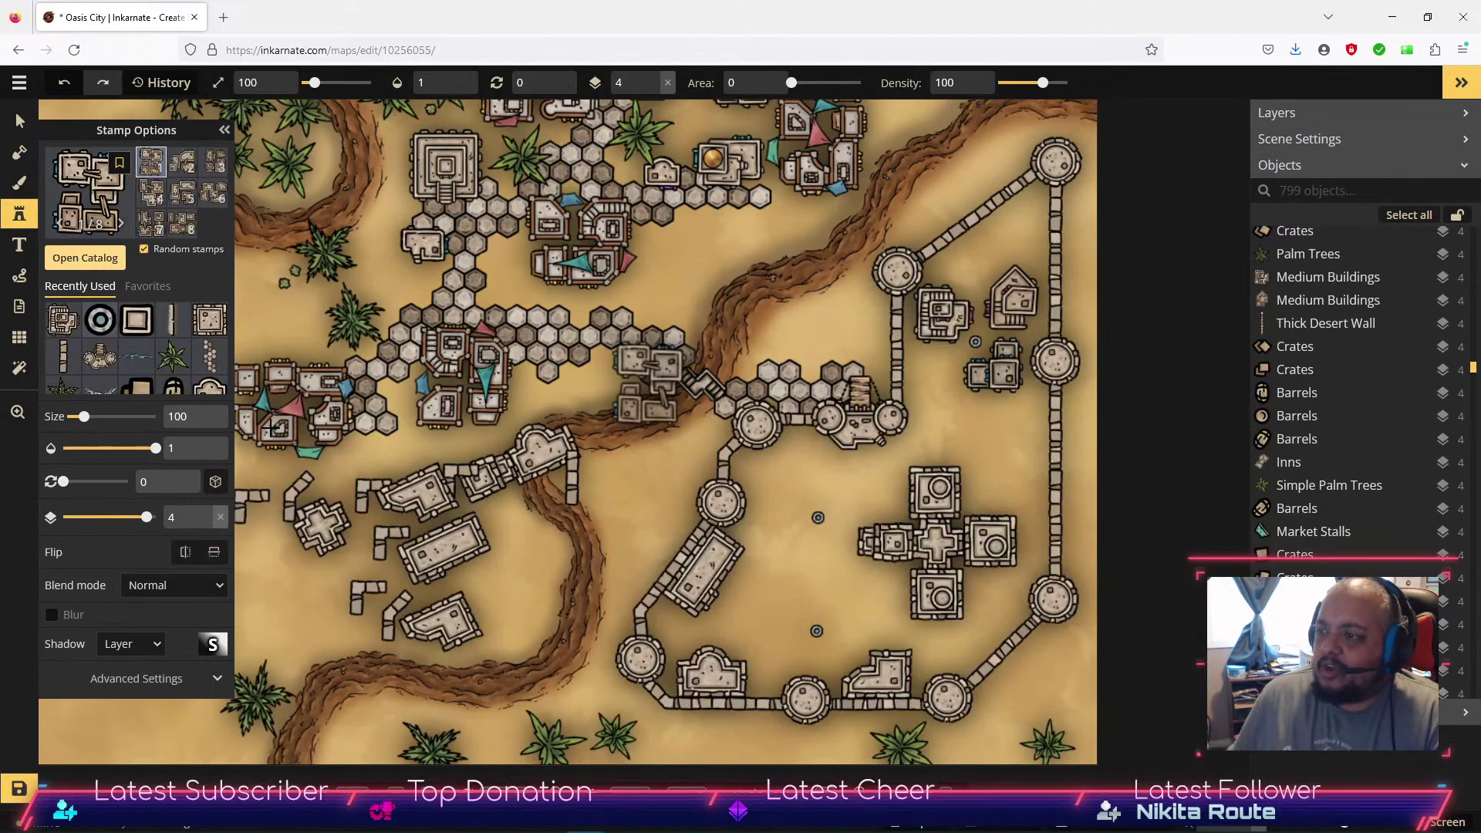
click(85, 258)
mouse_move(290, 491)
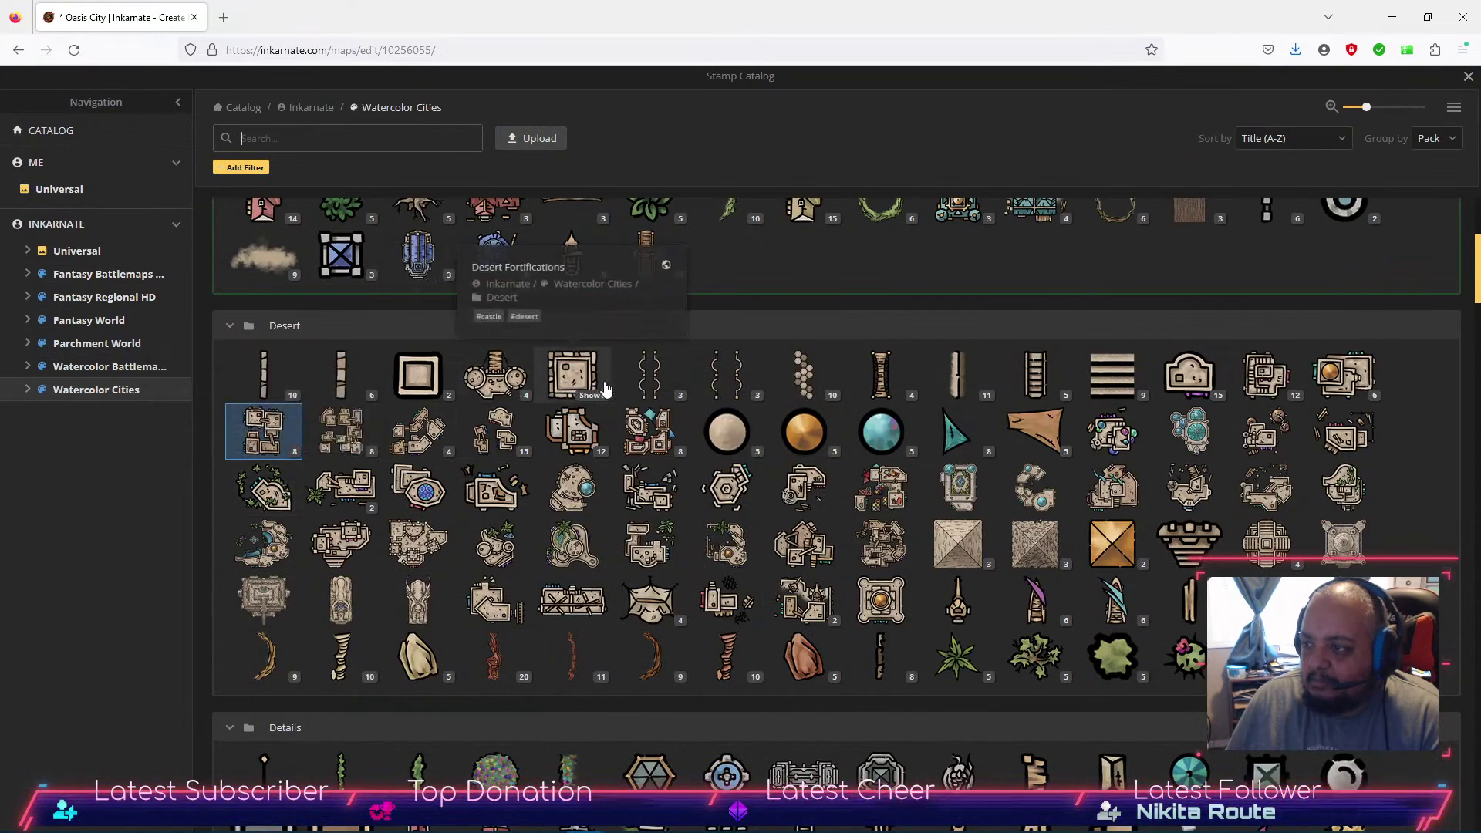
mouse_move(984, 396)
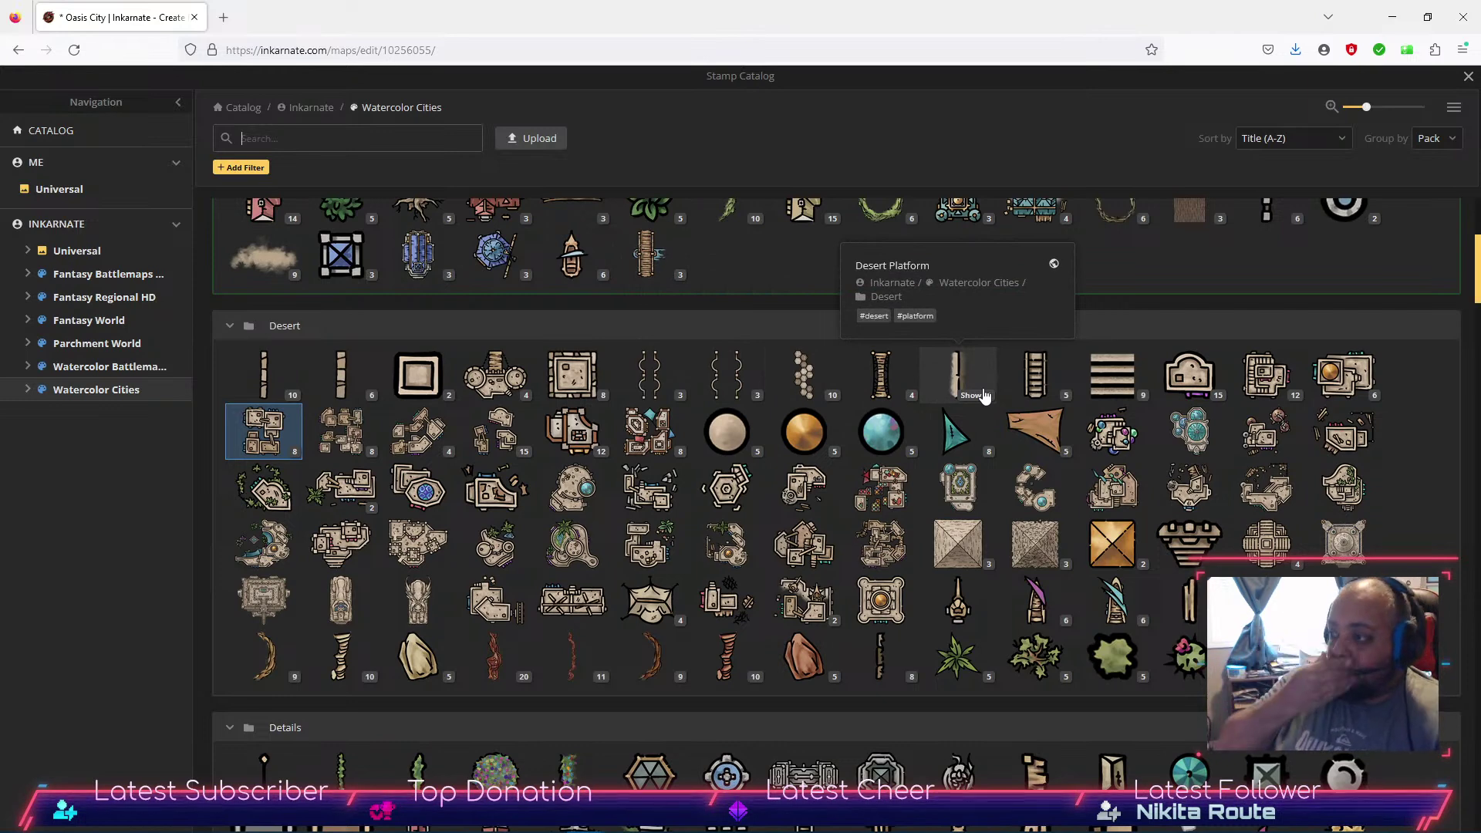
click(1036, 433)
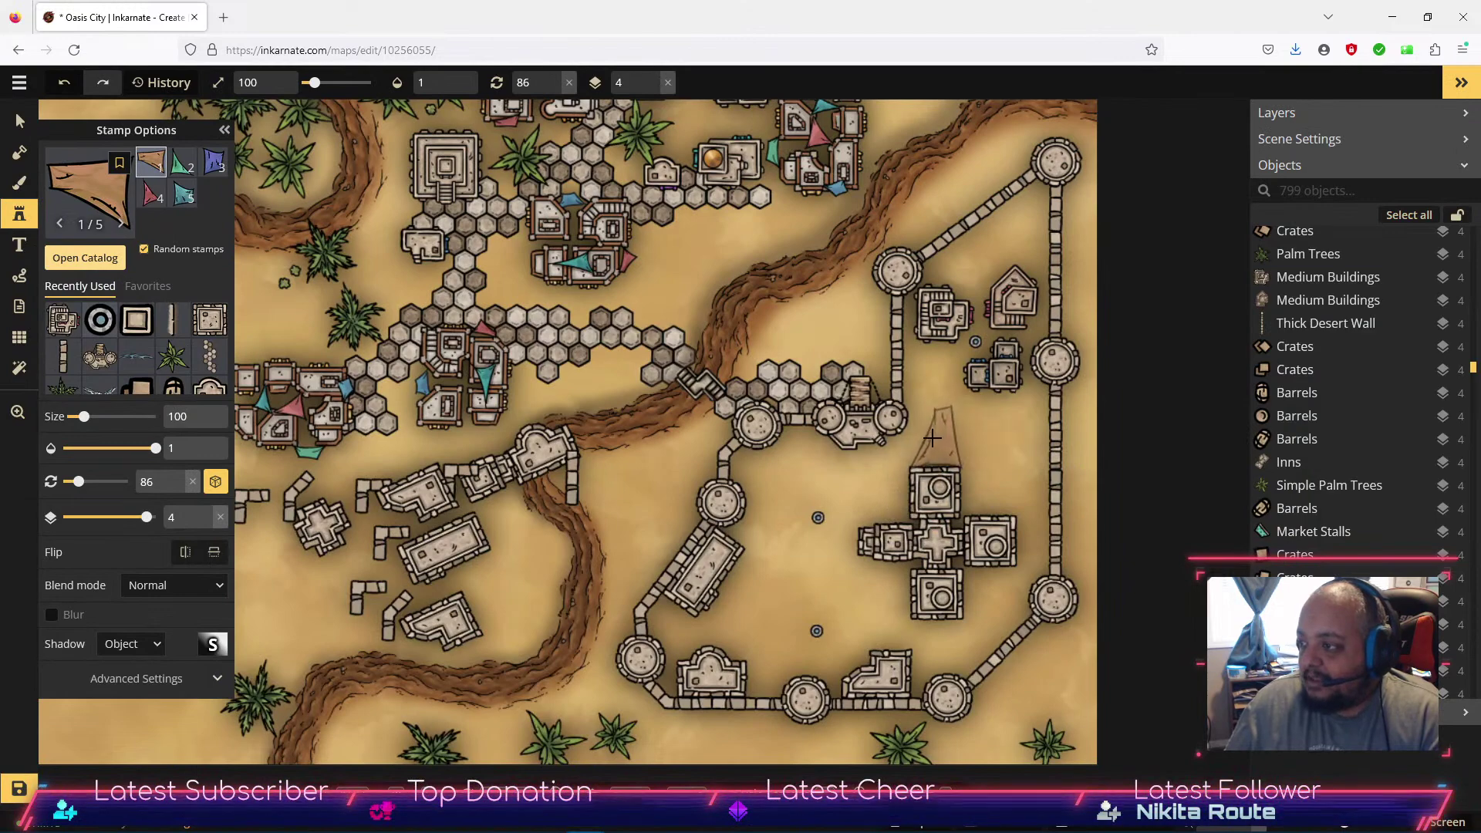
Place an orange Big Canopy against the north side of the keep and an upright green one above its east tower.
click(932, 437)
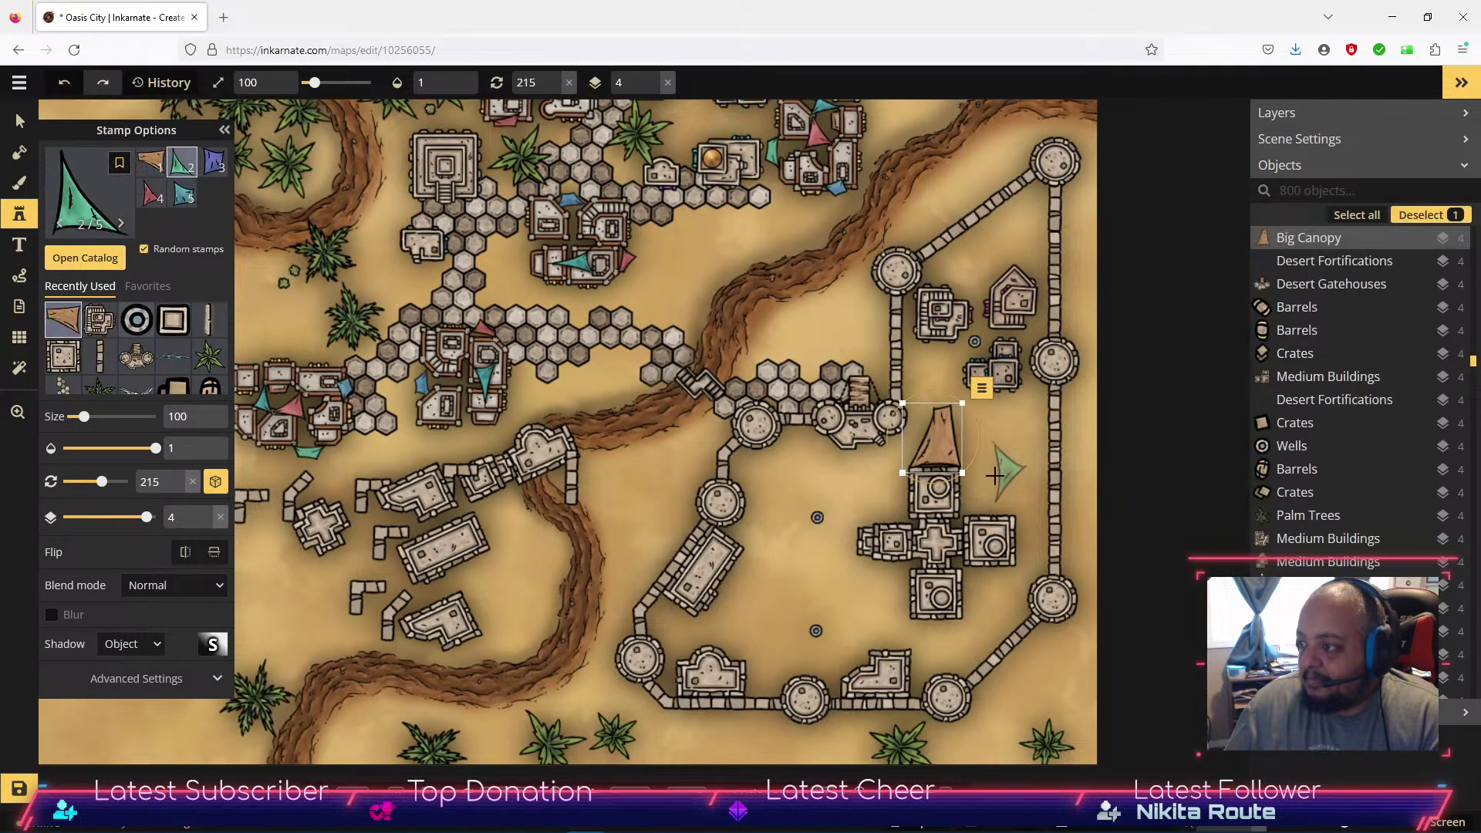
click(988, 480)
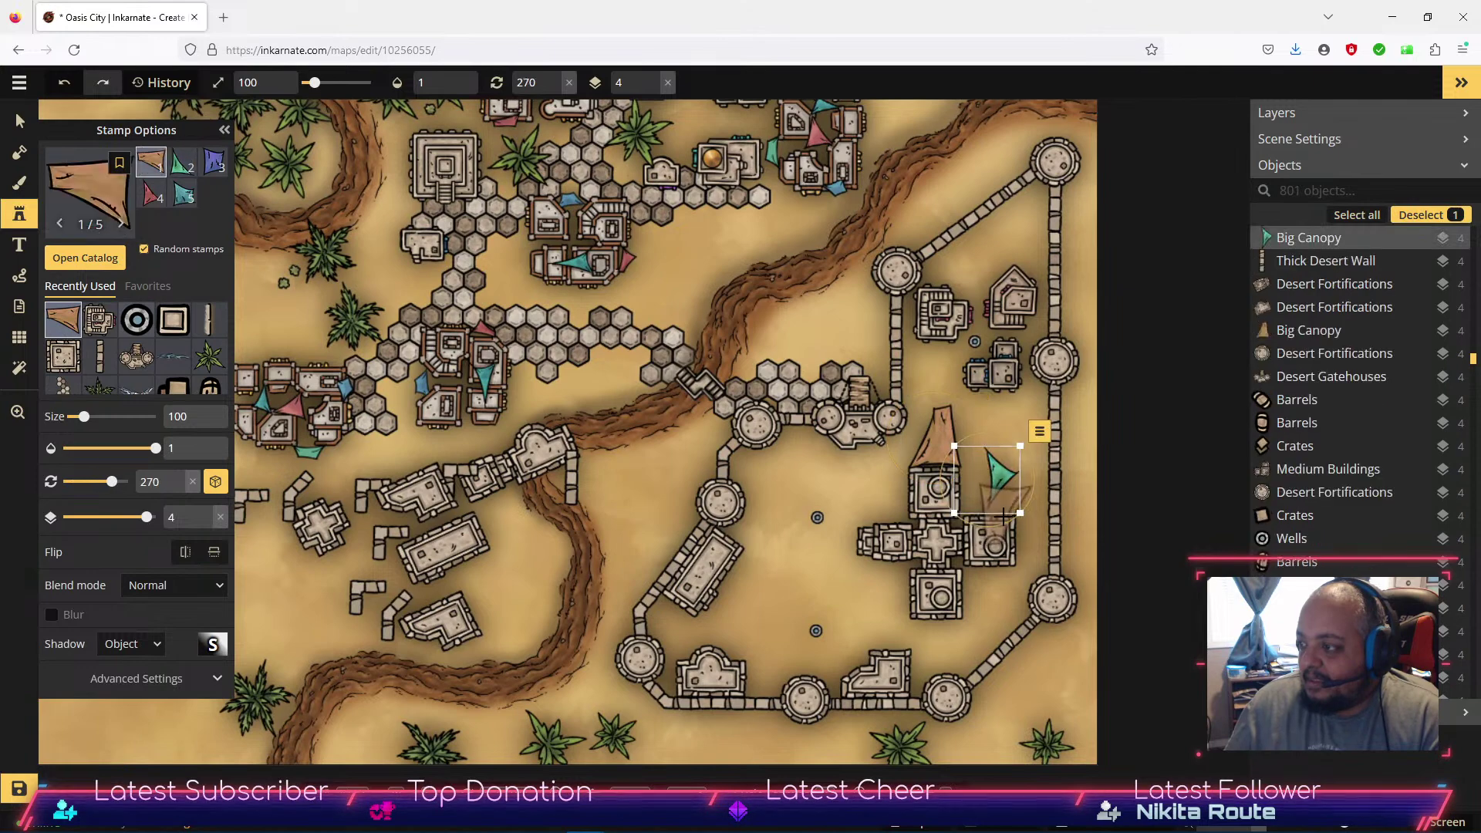
drag(1039, 470, 989, 498)
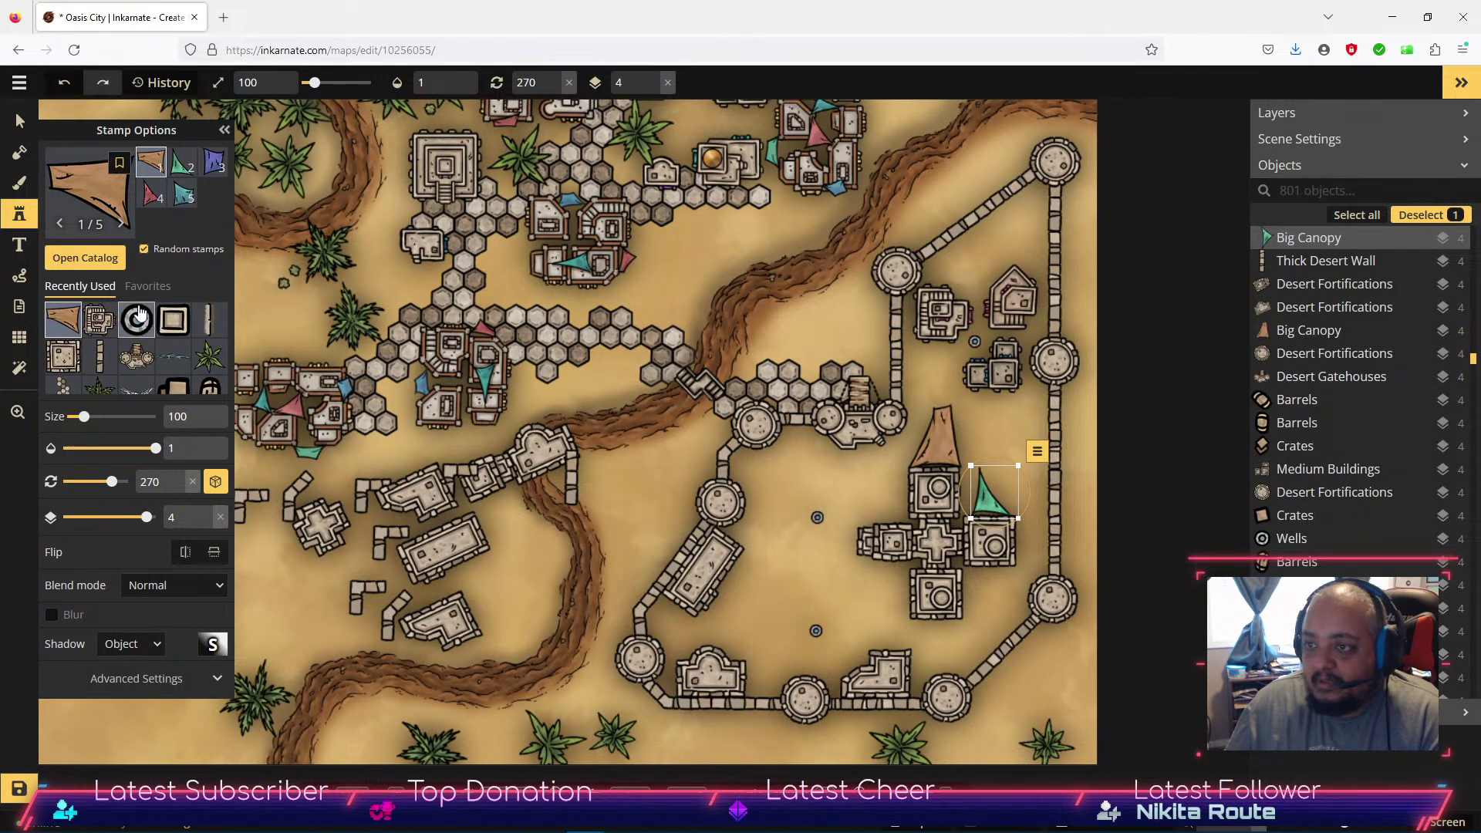
Place the blue Big Canopy variant 3 below the keep's east tower, rotated to fit the southeast corner.
click(208, 168)
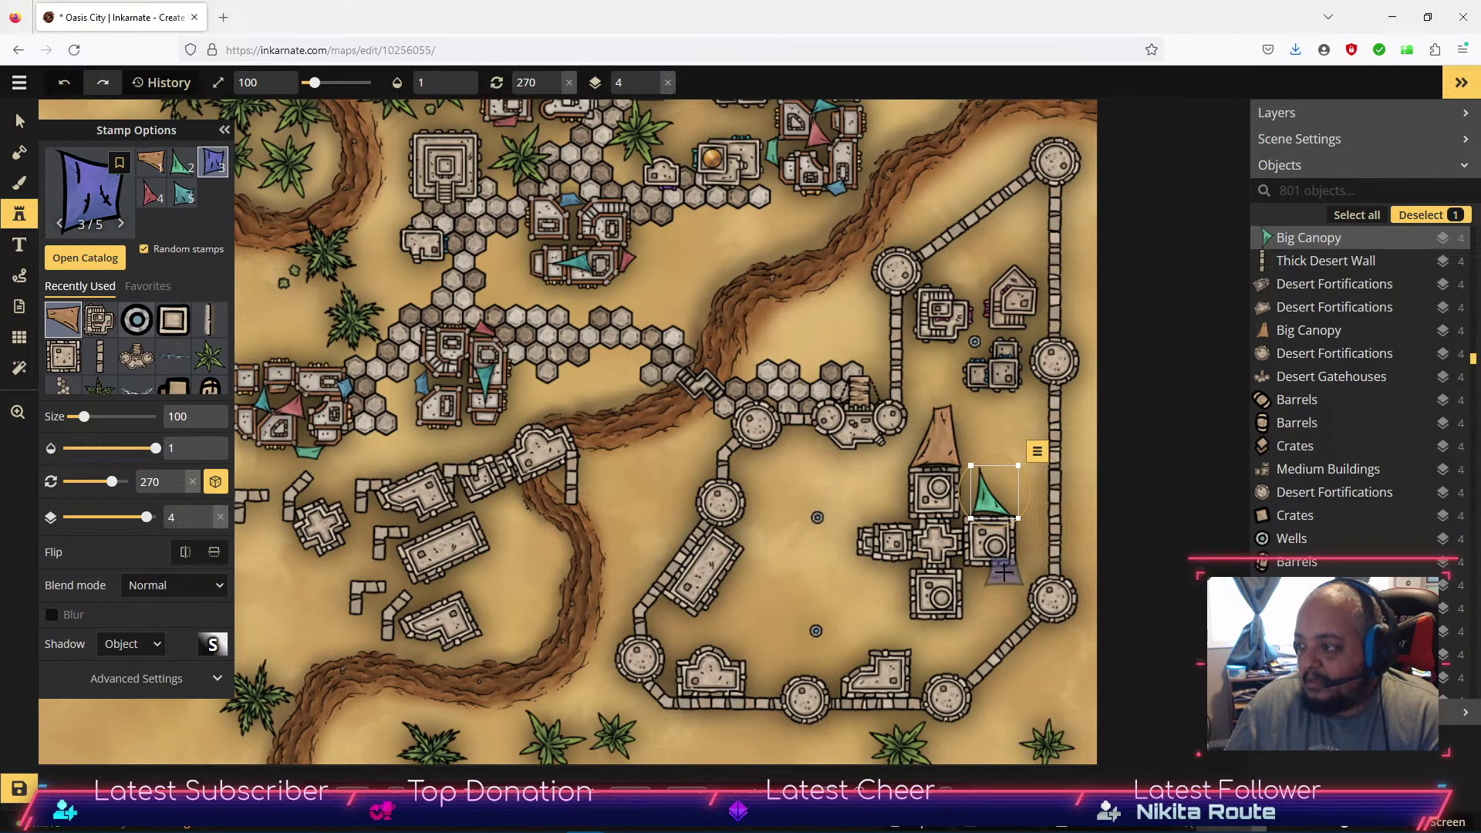
click(995, 586)
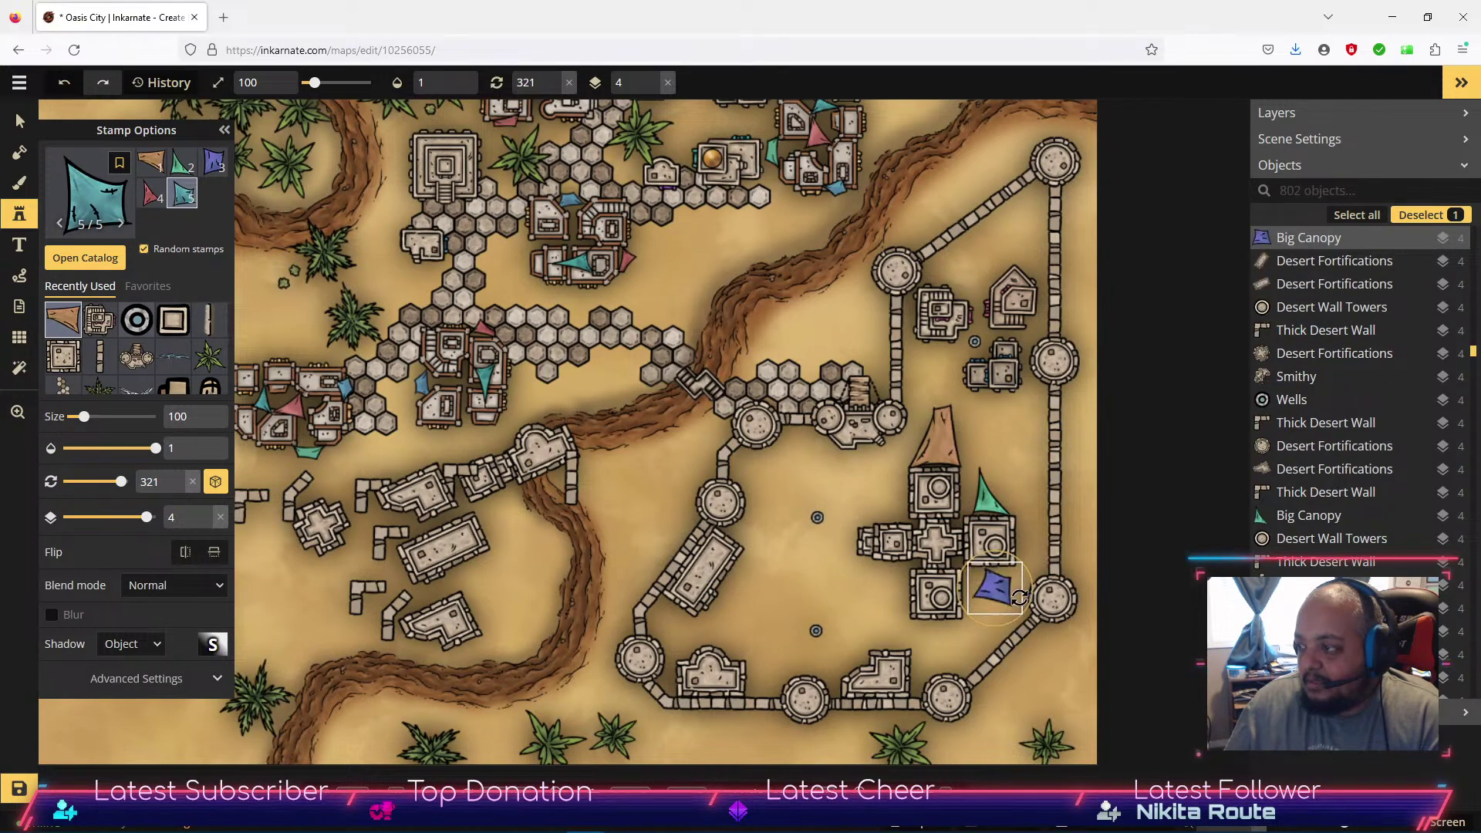
drag(1006, 615, 987, 585)
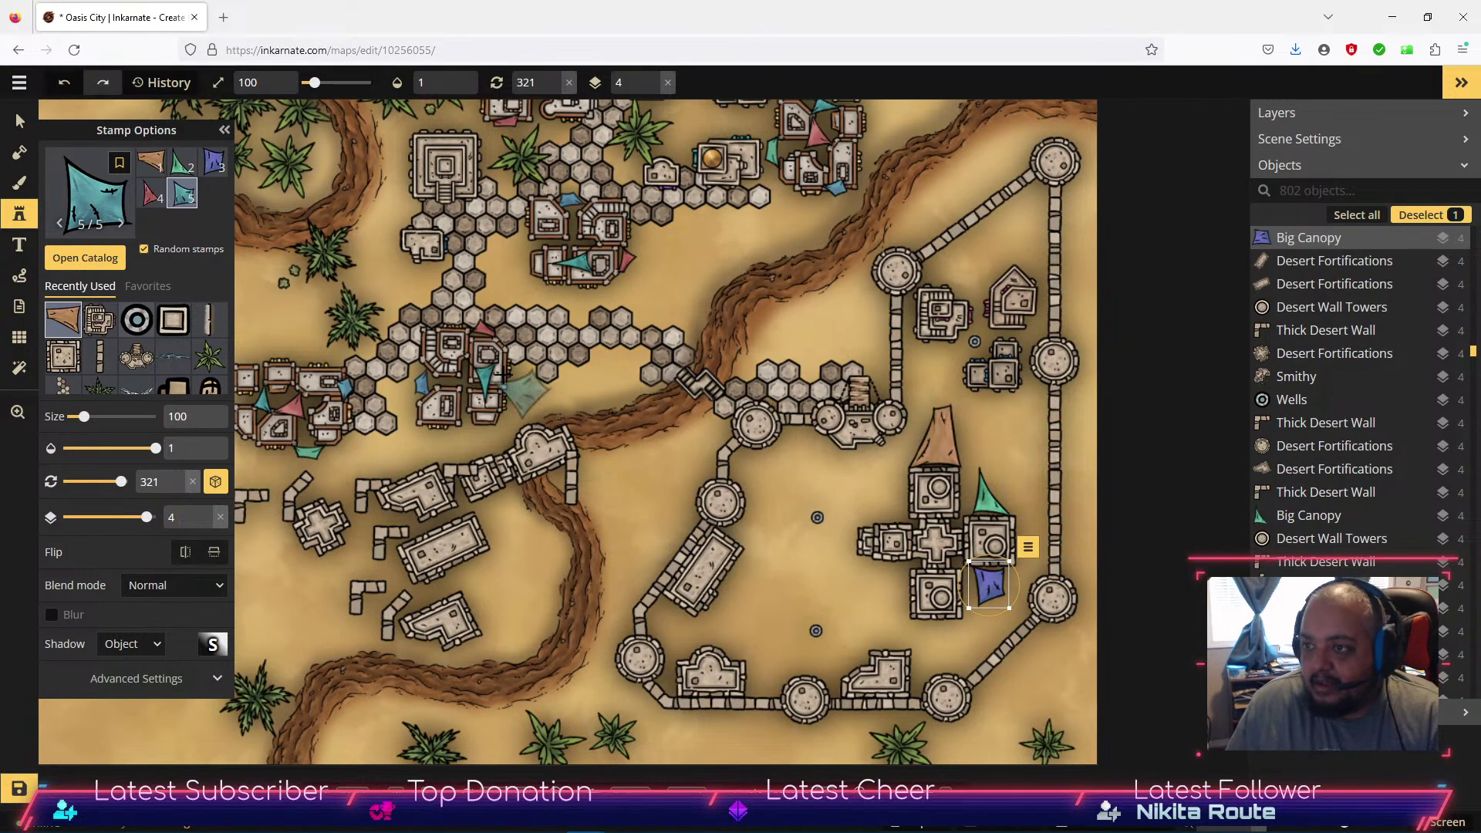
Place the red Big Canopy variant 4 in the keep's northwest corner, pointing west from the north tower.
click(149, 198)
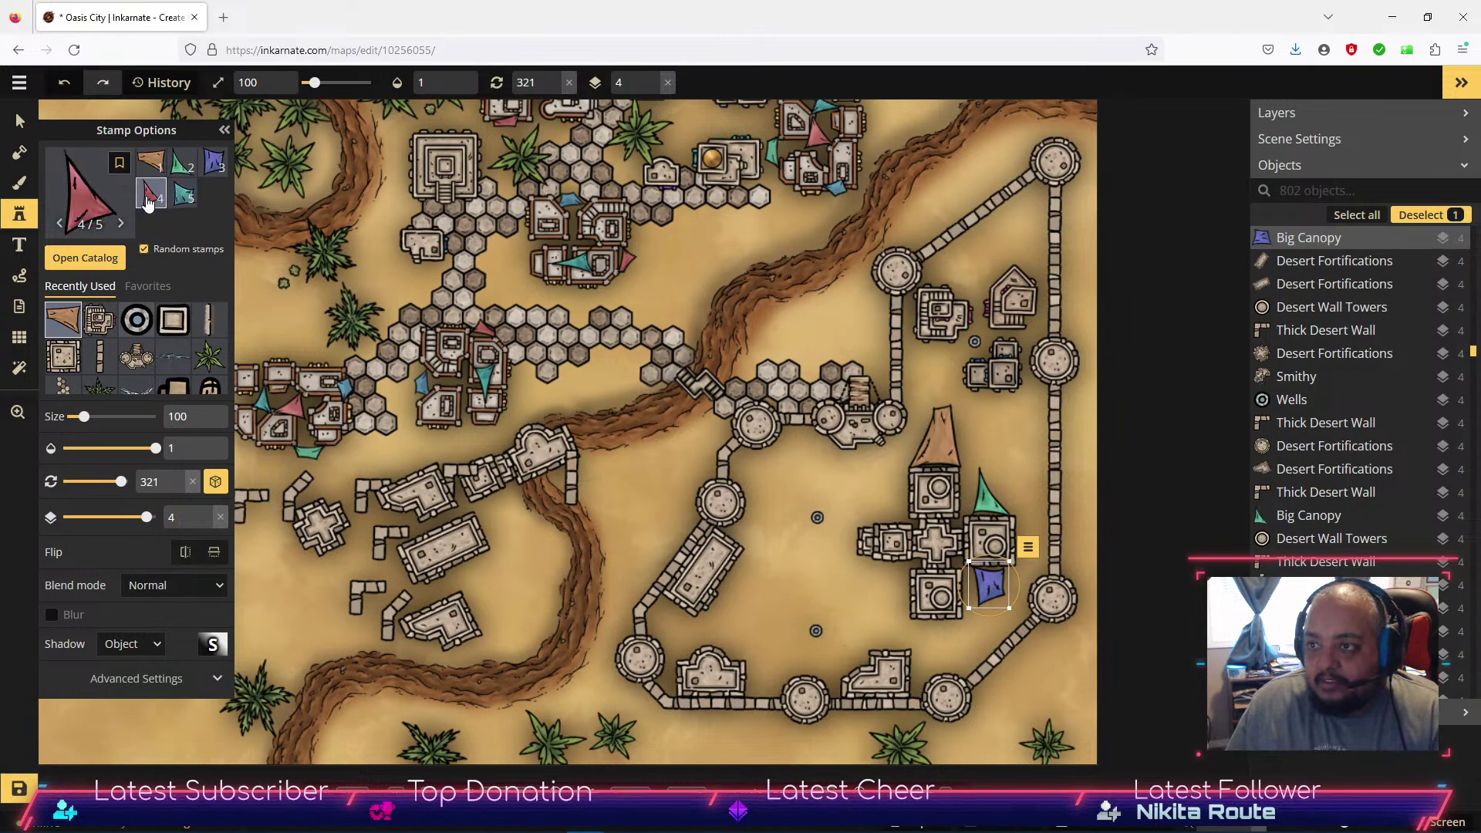
click(882, 585)
drag(900, 631, 900, 500)
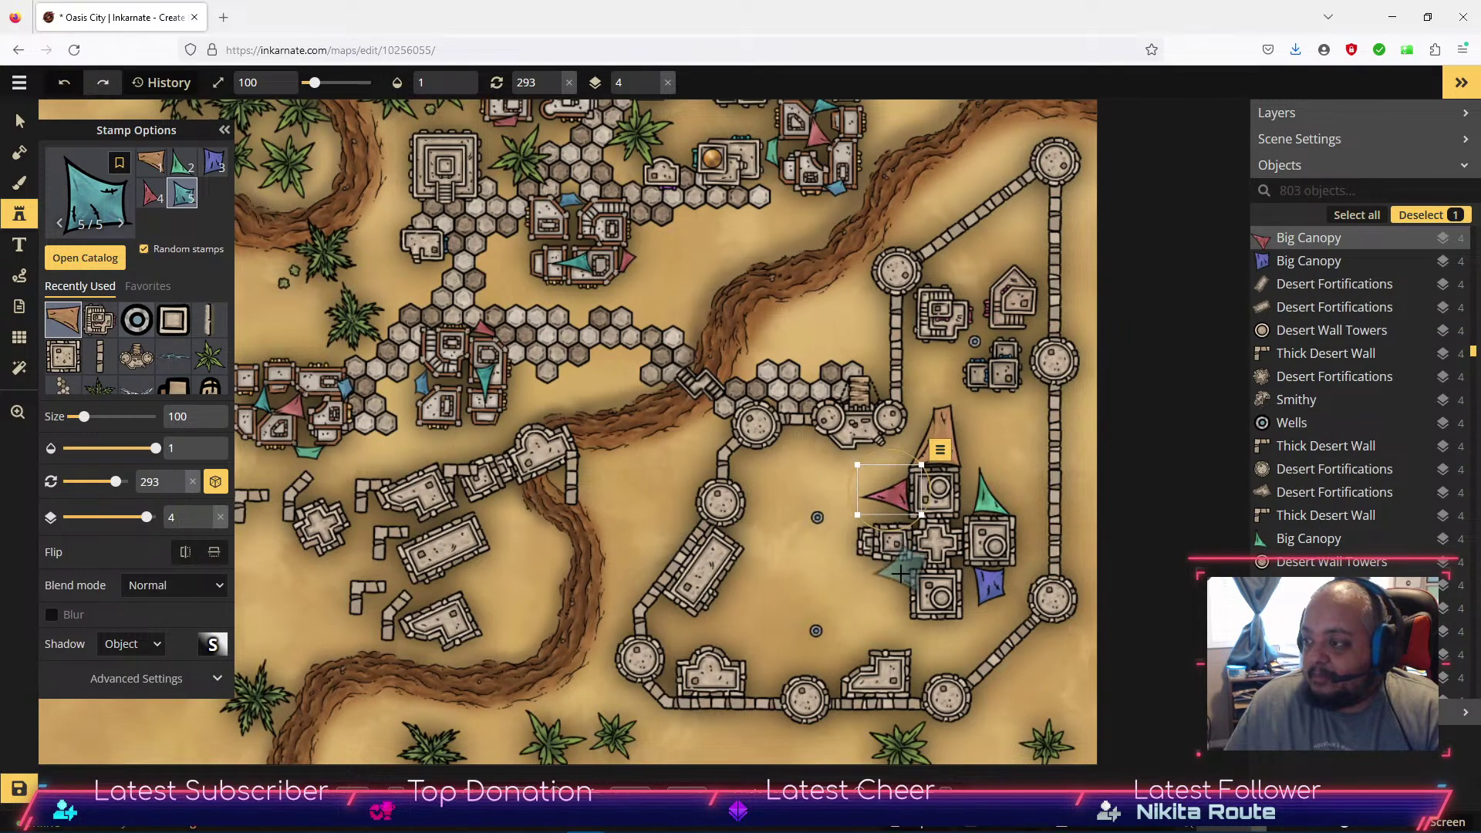
Fit the teal Big Canopy variant 5 into the keep's southwest corner and delete the stray orange canopy placed west of it.
click(151, 192)
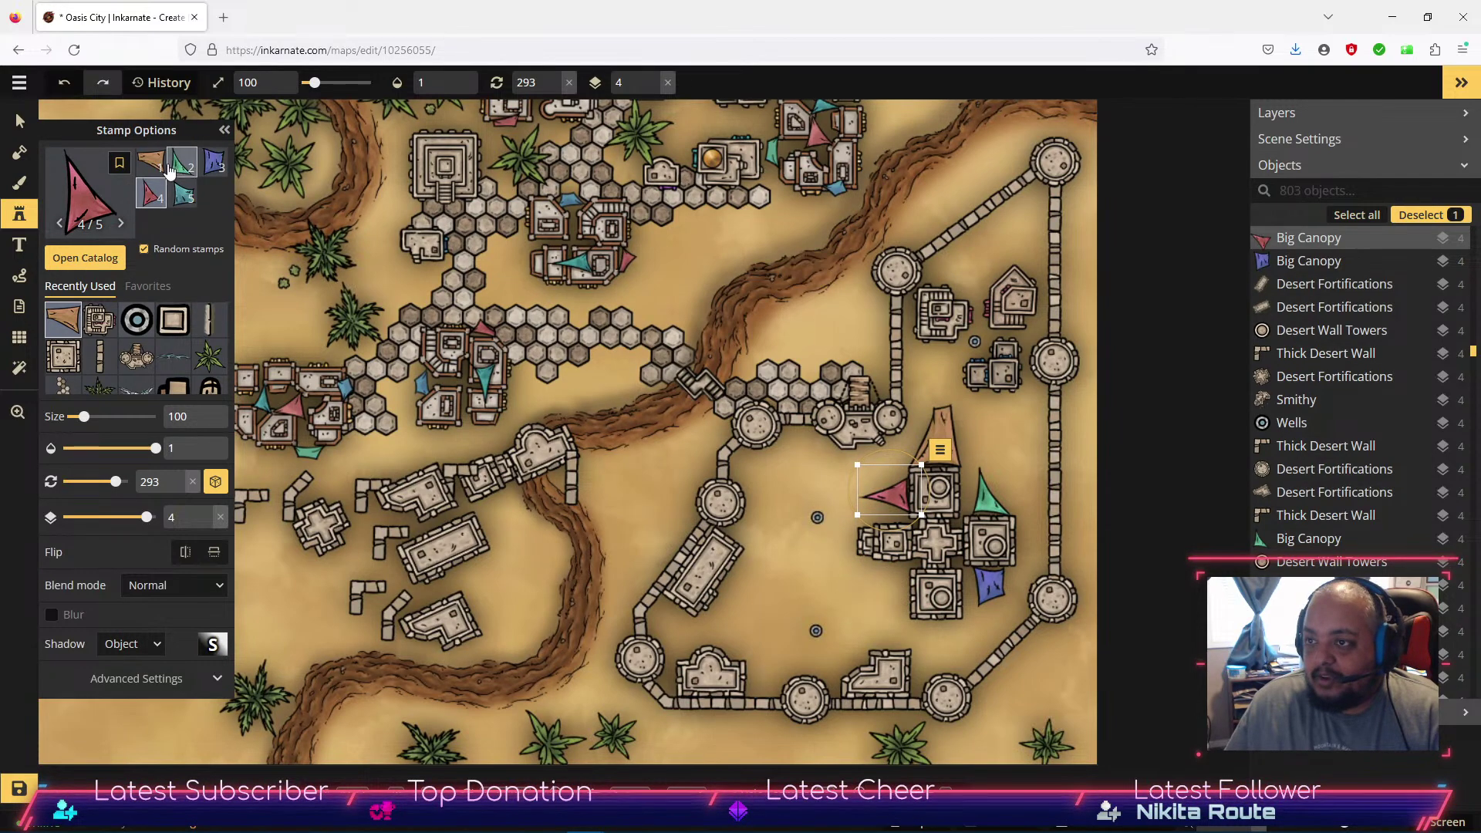
click(181, 199)
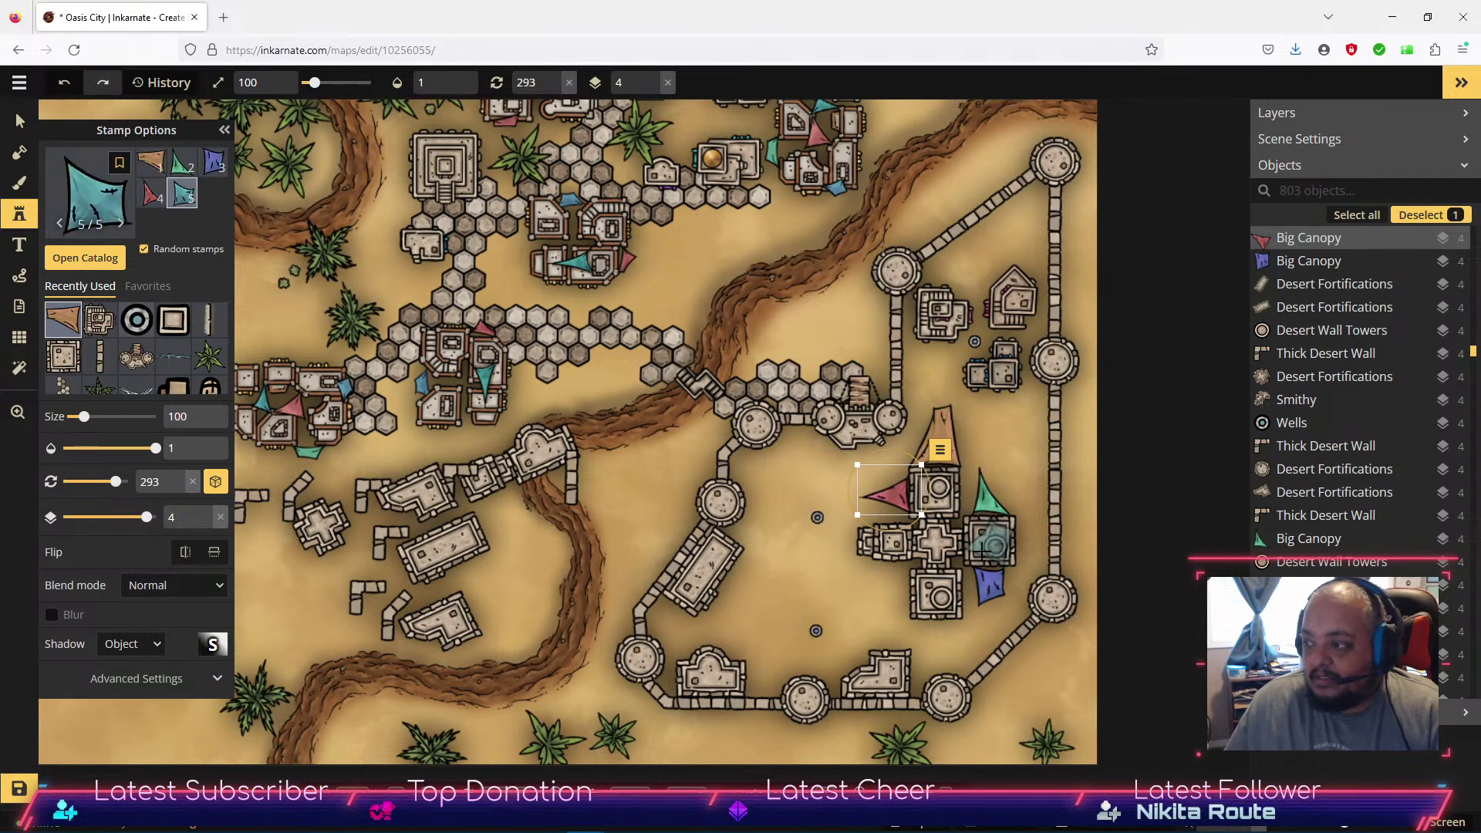
click(885, 591)
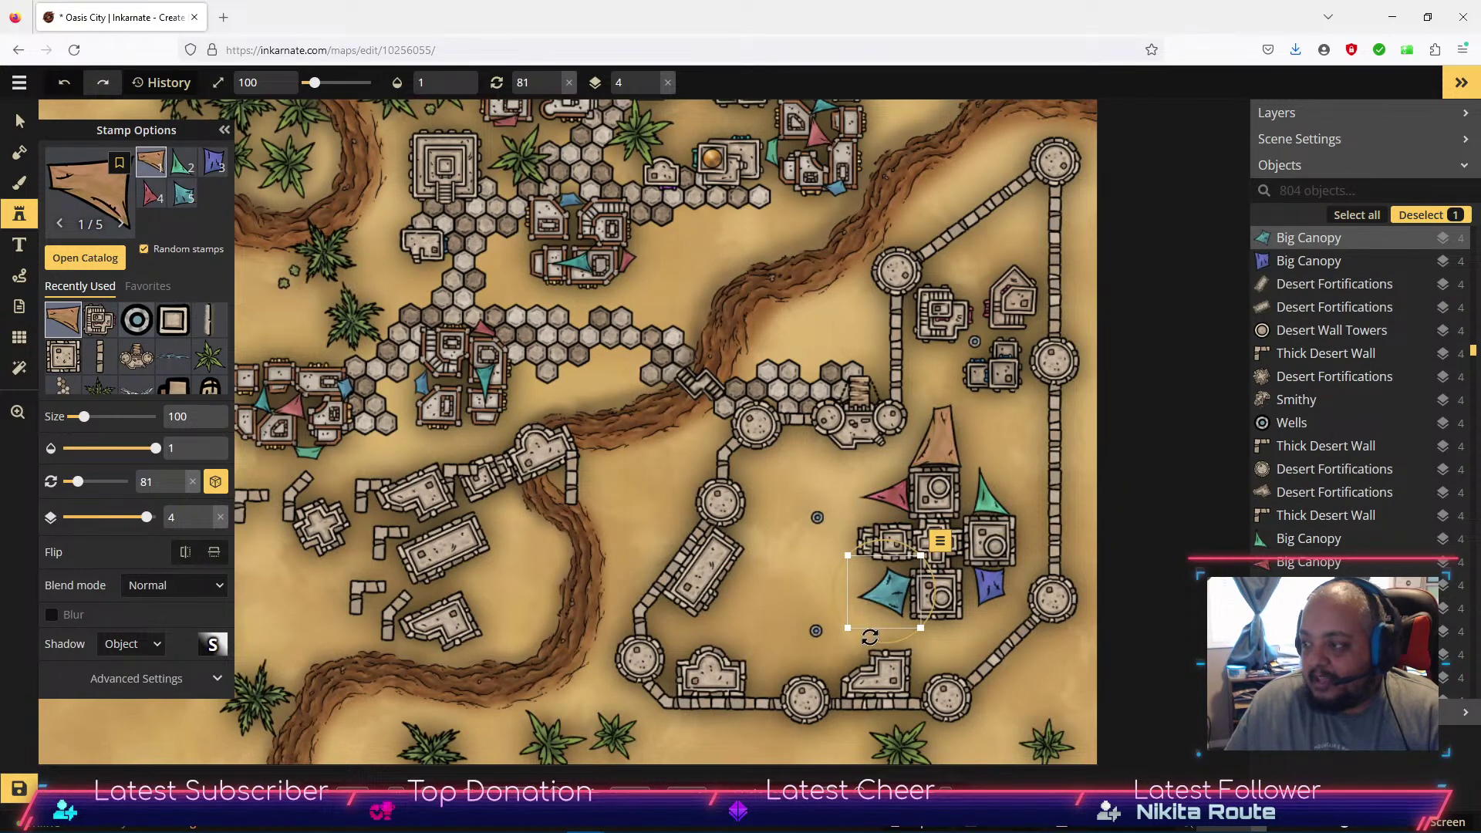
drag(891, 590, 940, 554)
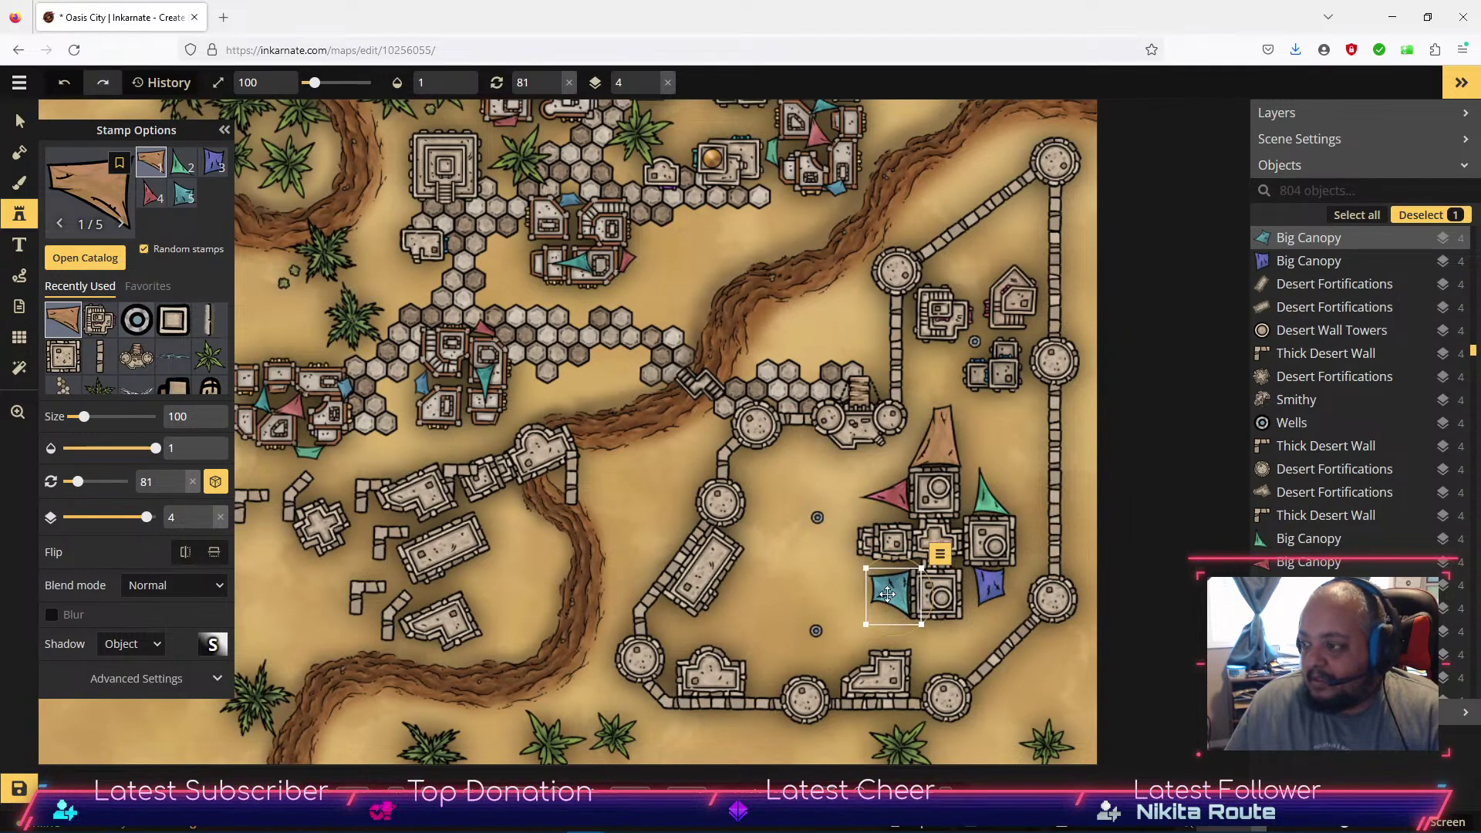
click(829, 596)
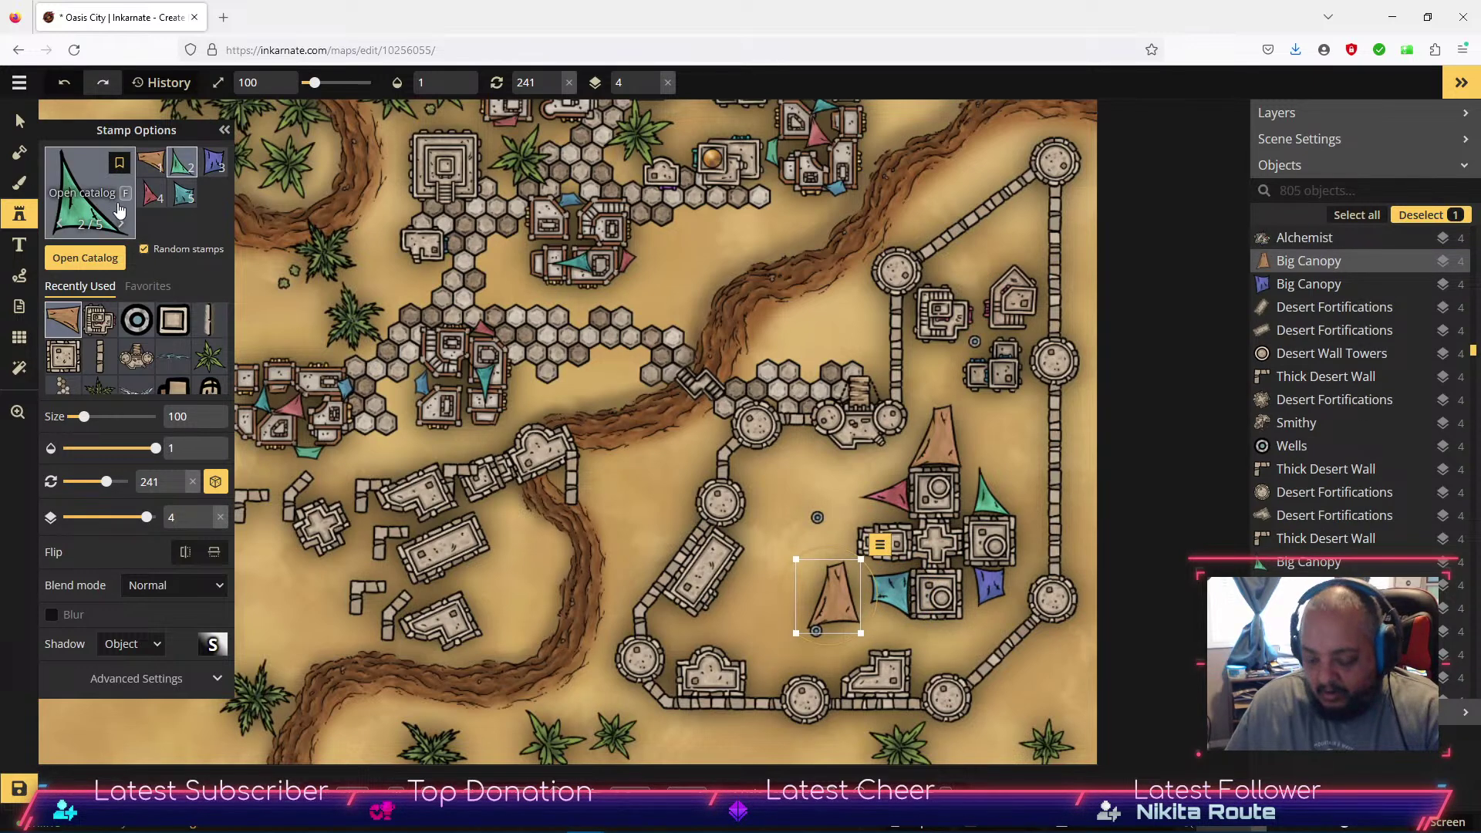
key(Delete)
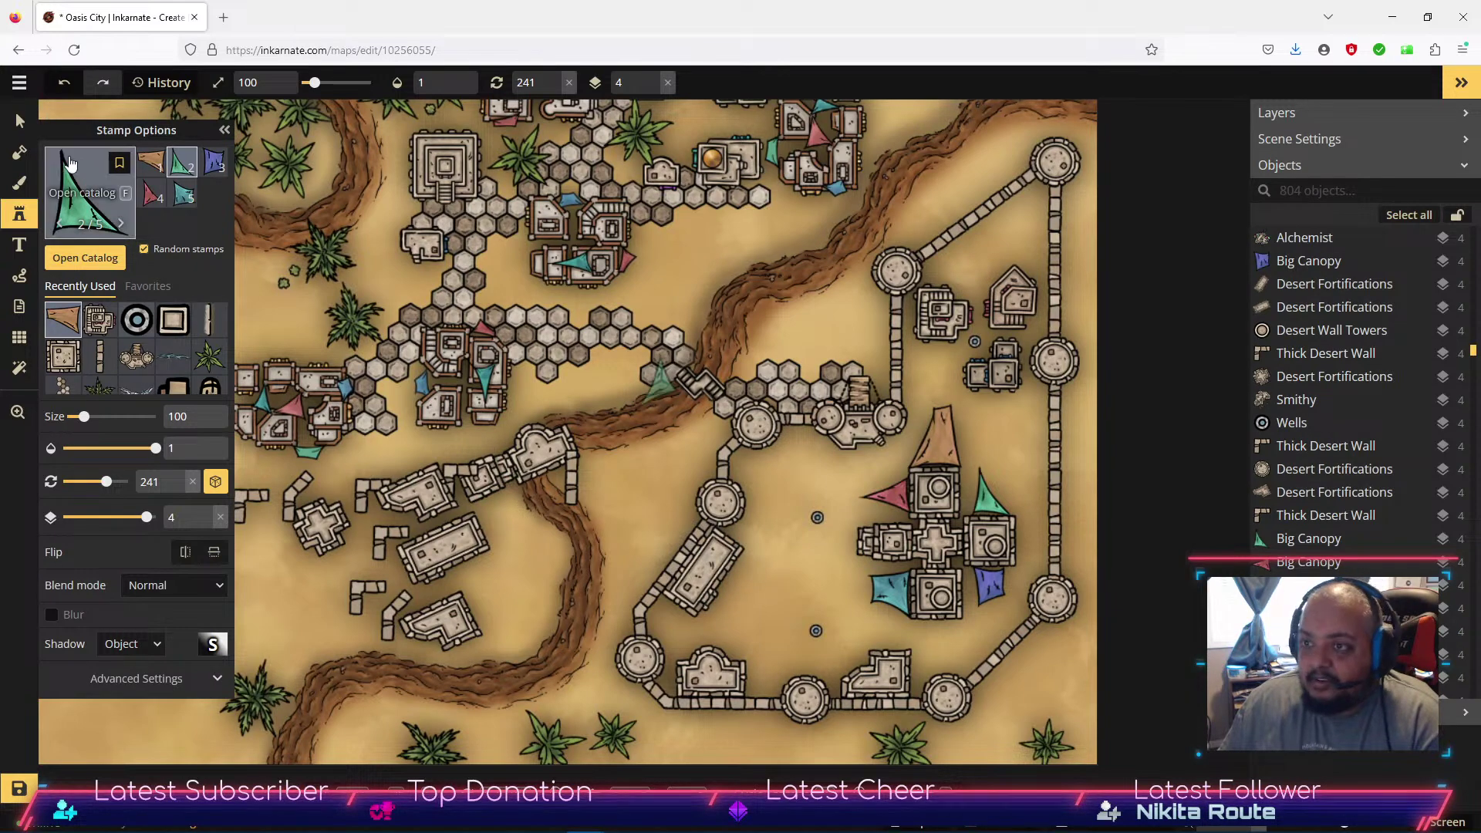
click(20, 121)
click(988, 488)
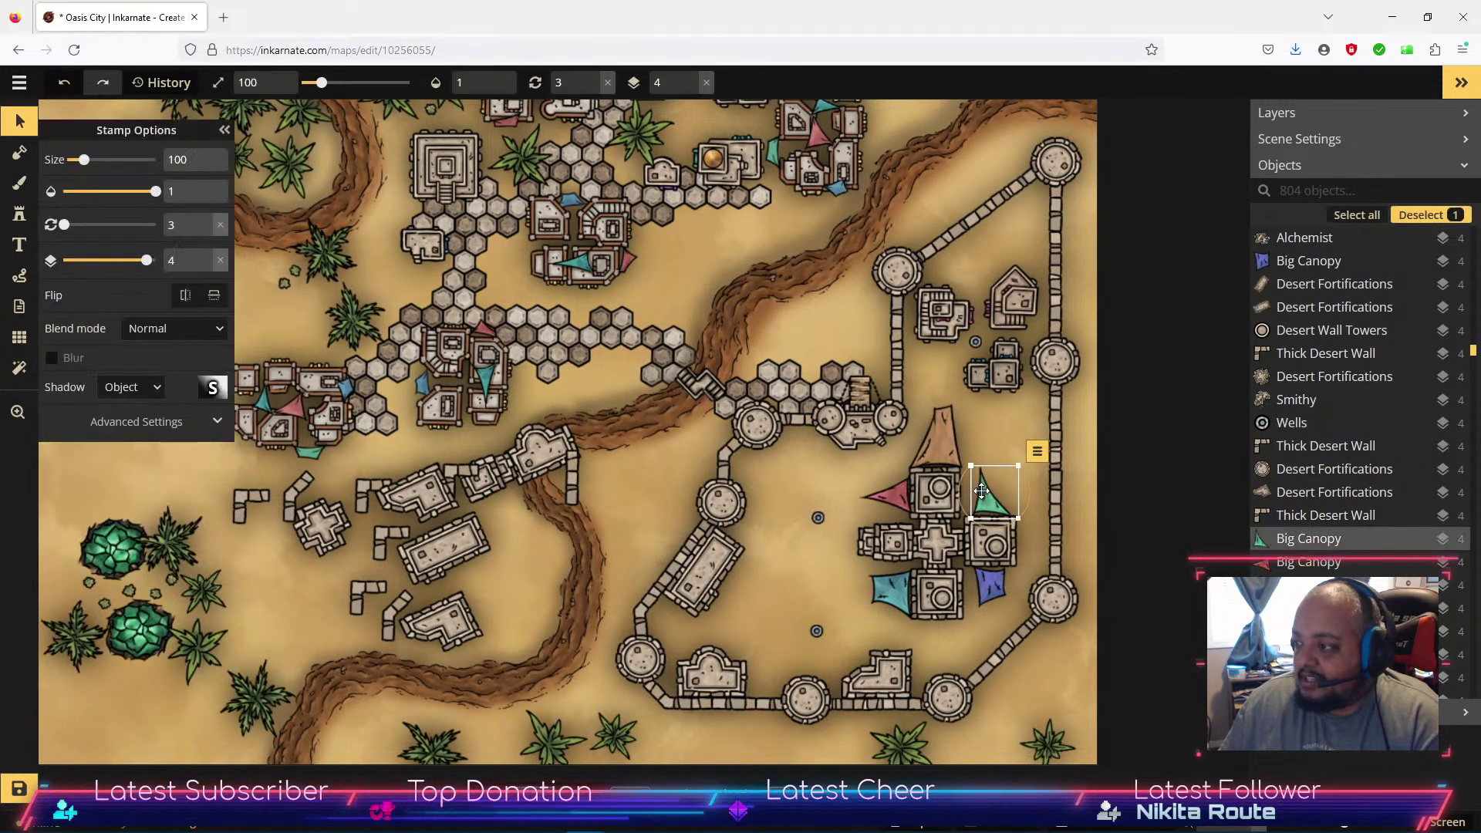
scroll(1028, 524, up, 2)
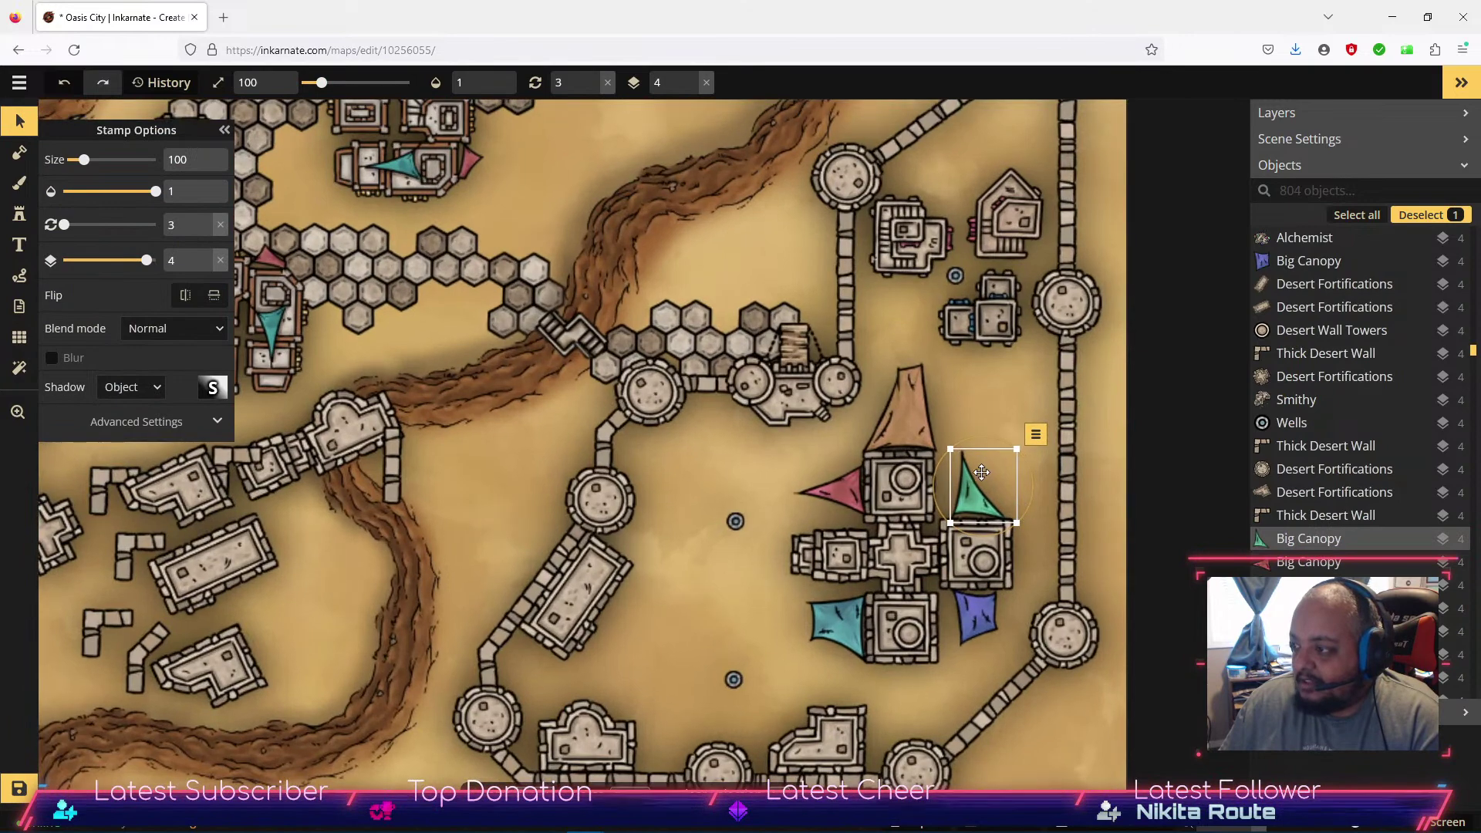
click(739, 597)
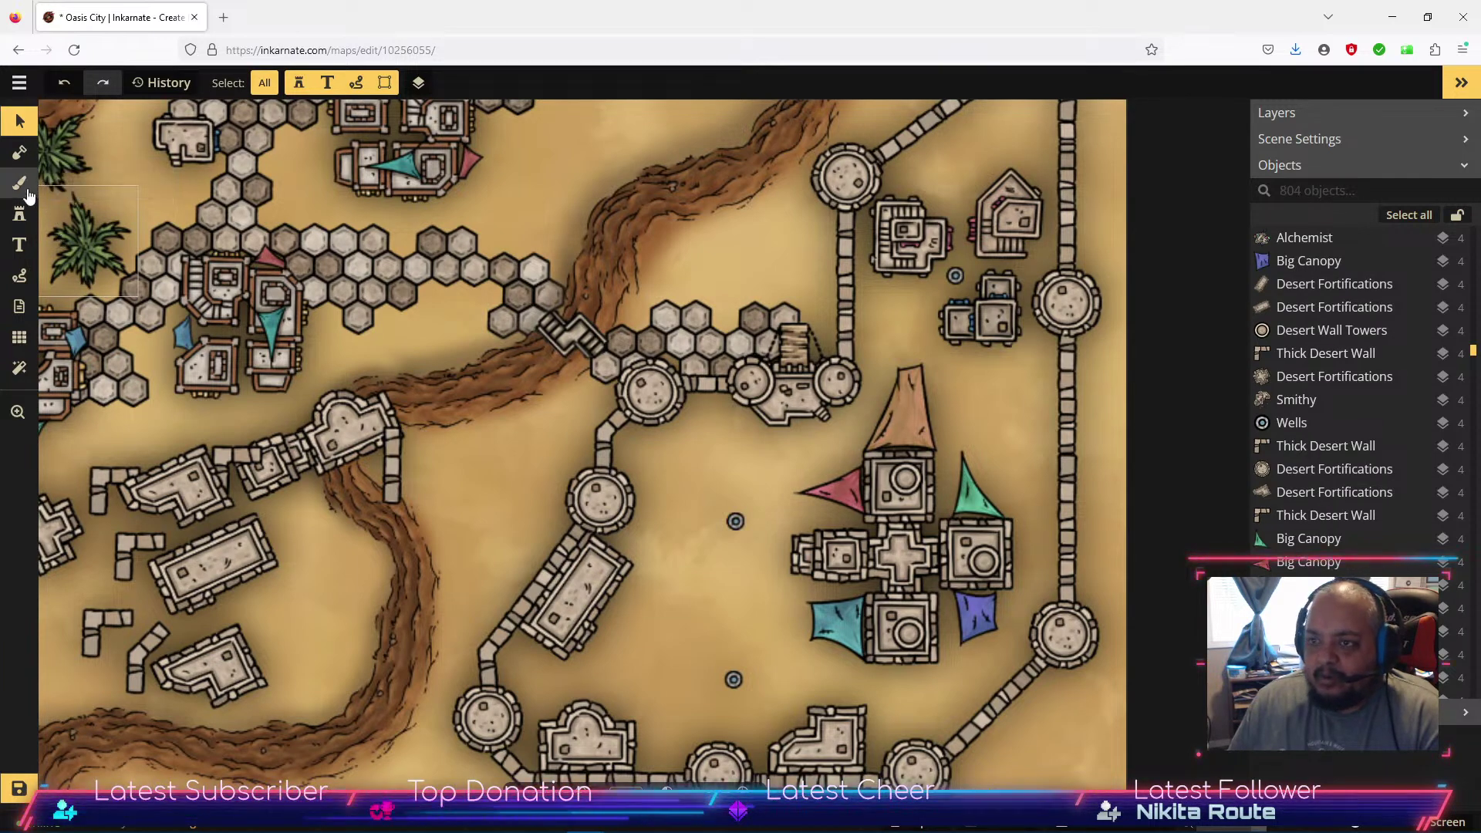
click(19, 218)
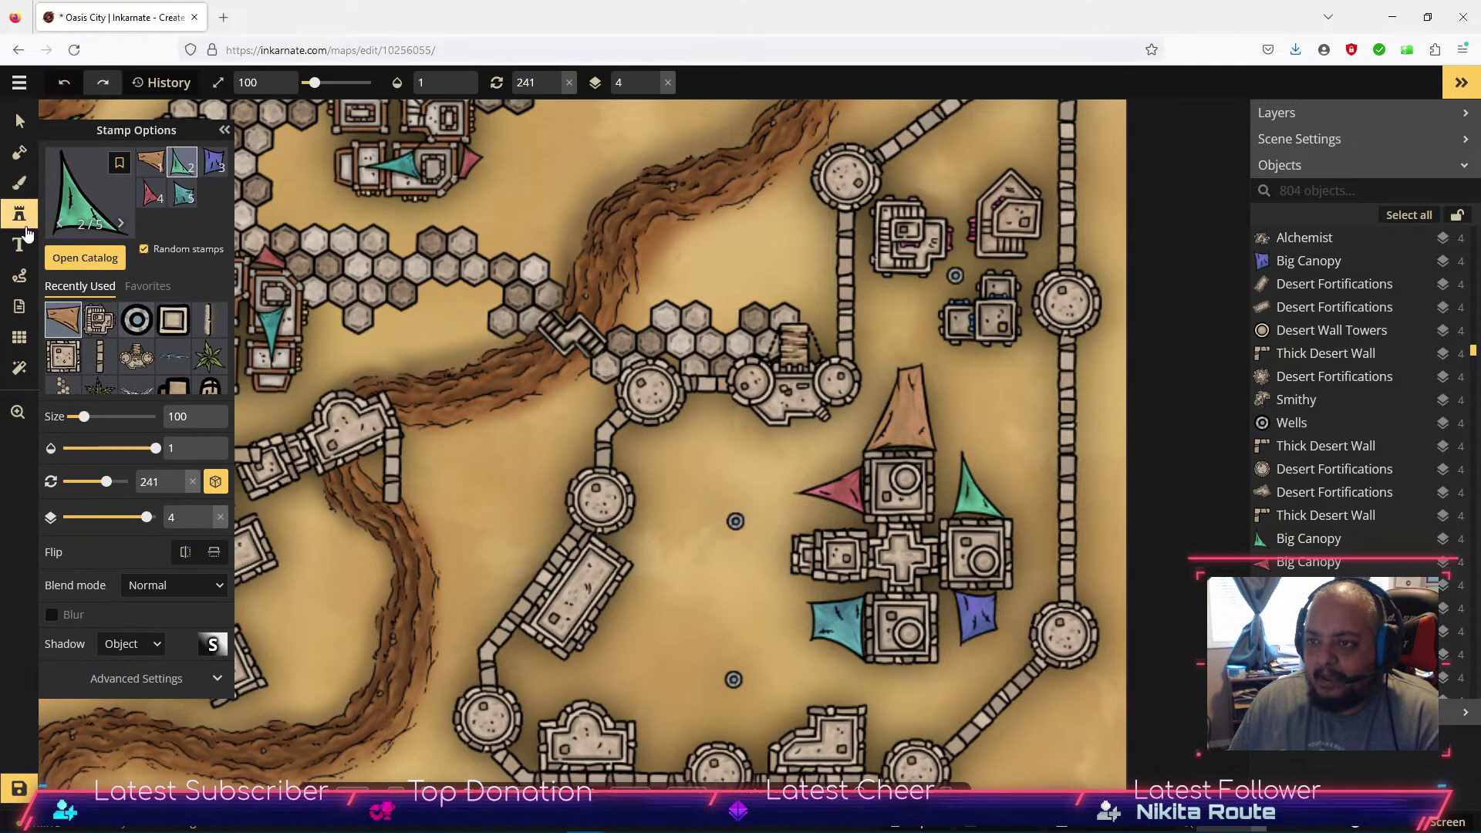
Place two copies of the Small Buildings stamp variant 7 northeast of the keep, one above the other.
click(116, 262)
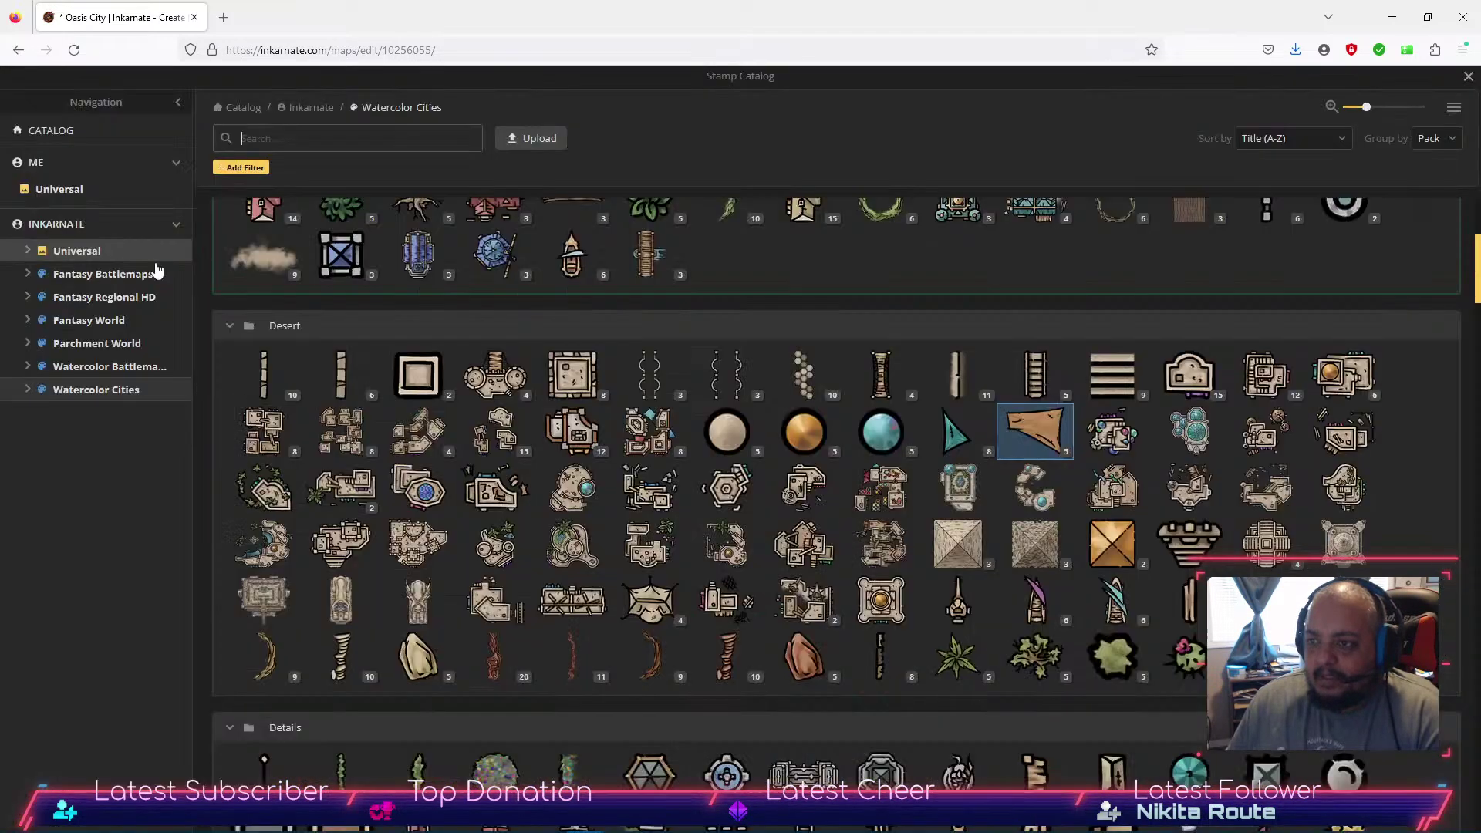
click(1197, 378)
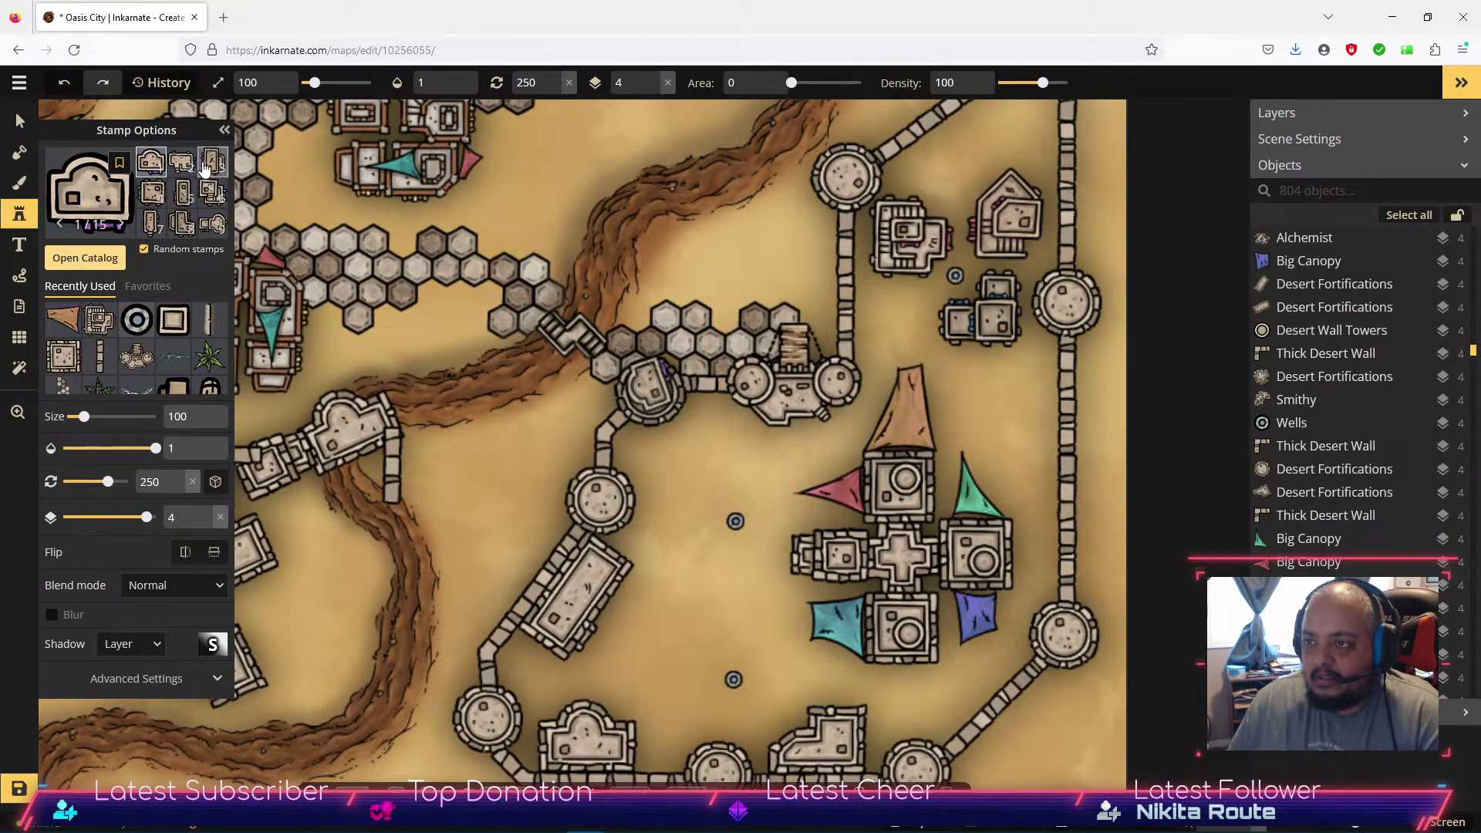
click(151, 224)
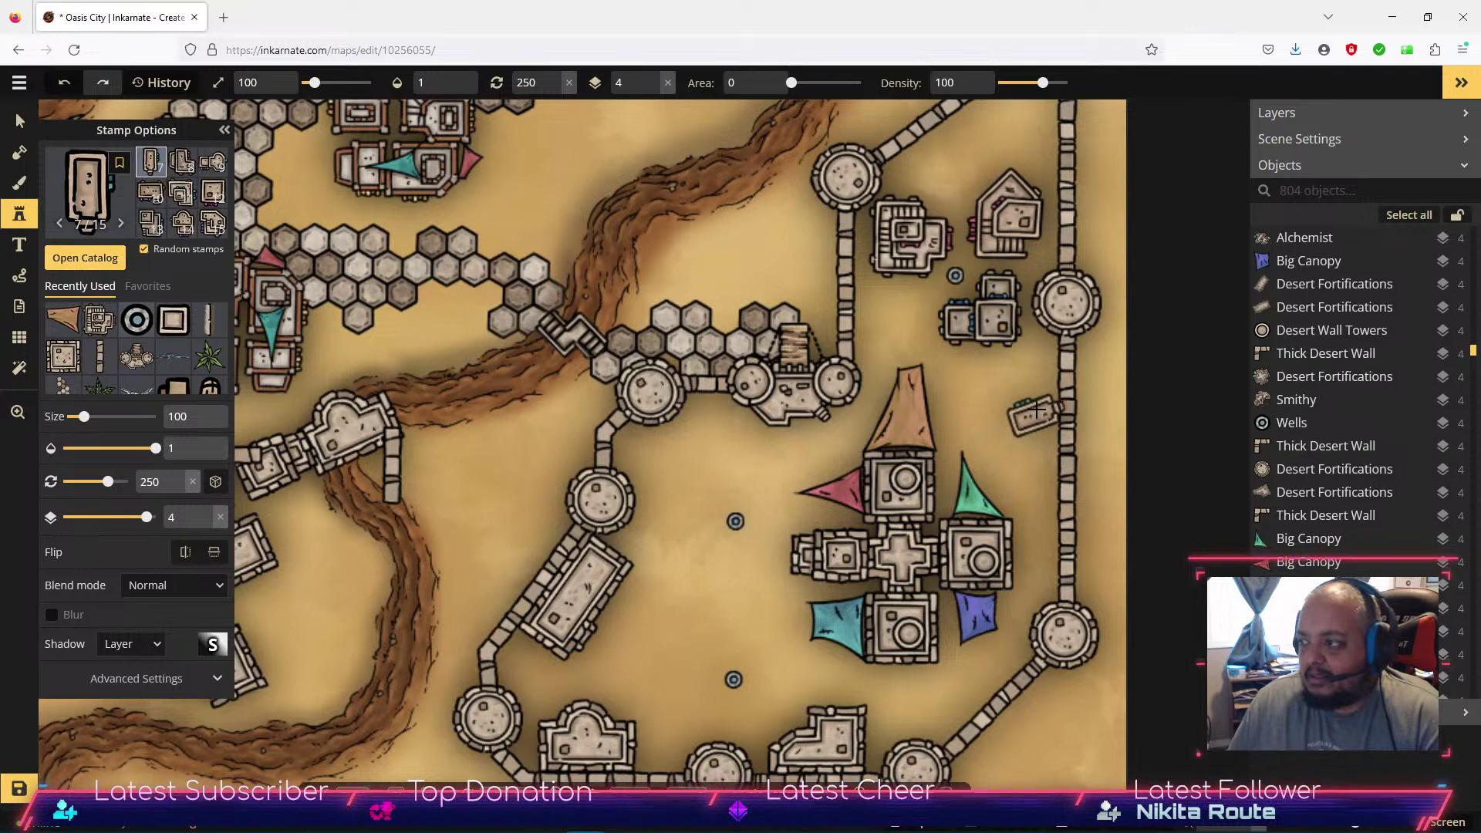
click(1005, 403)
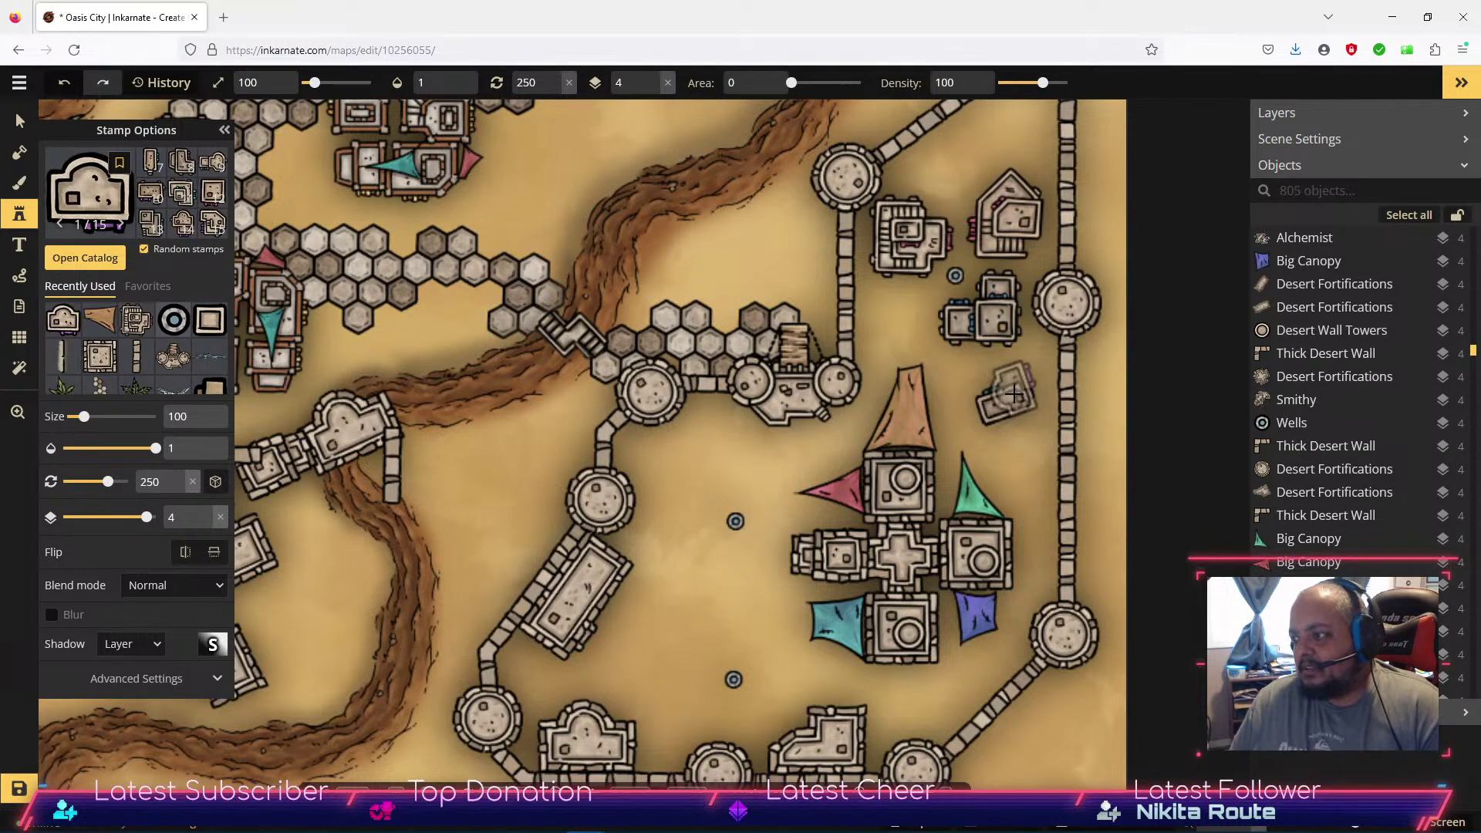
click(150, 164)
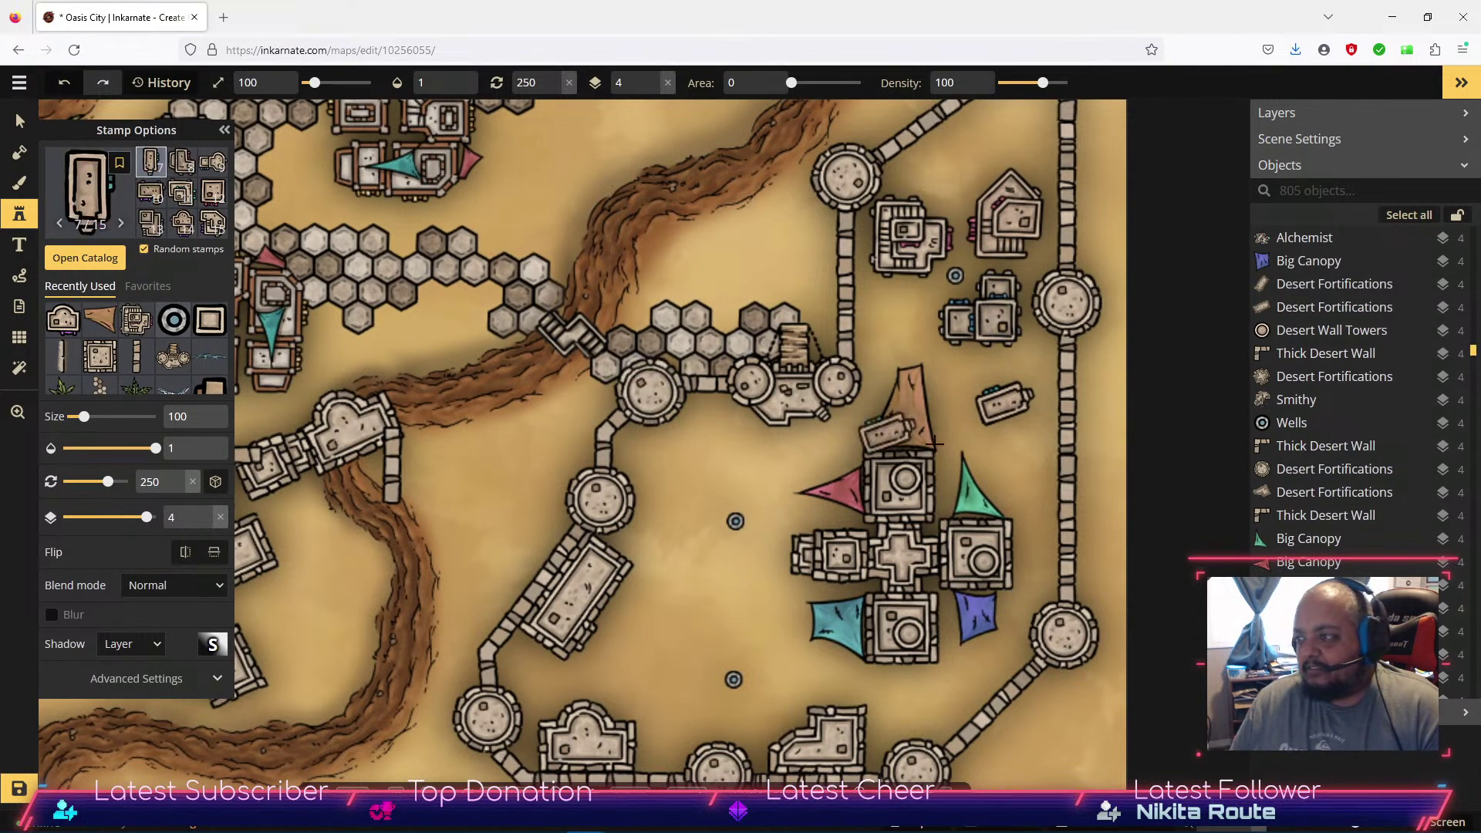
click(1014, 448)
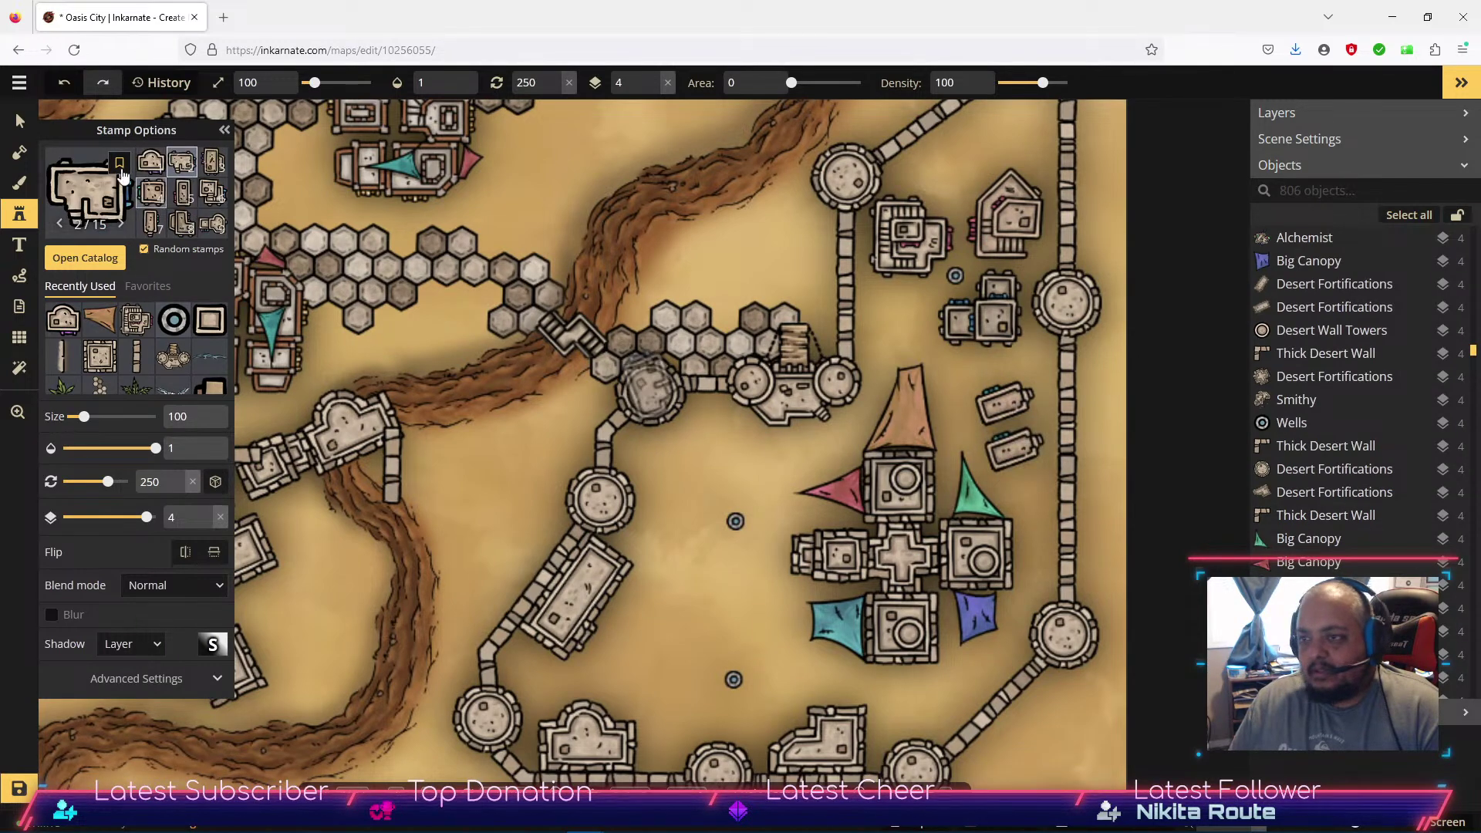
Place two copies of Small Buildings variant 5 in the western courtyard, near the upper well.
click(185, 200)
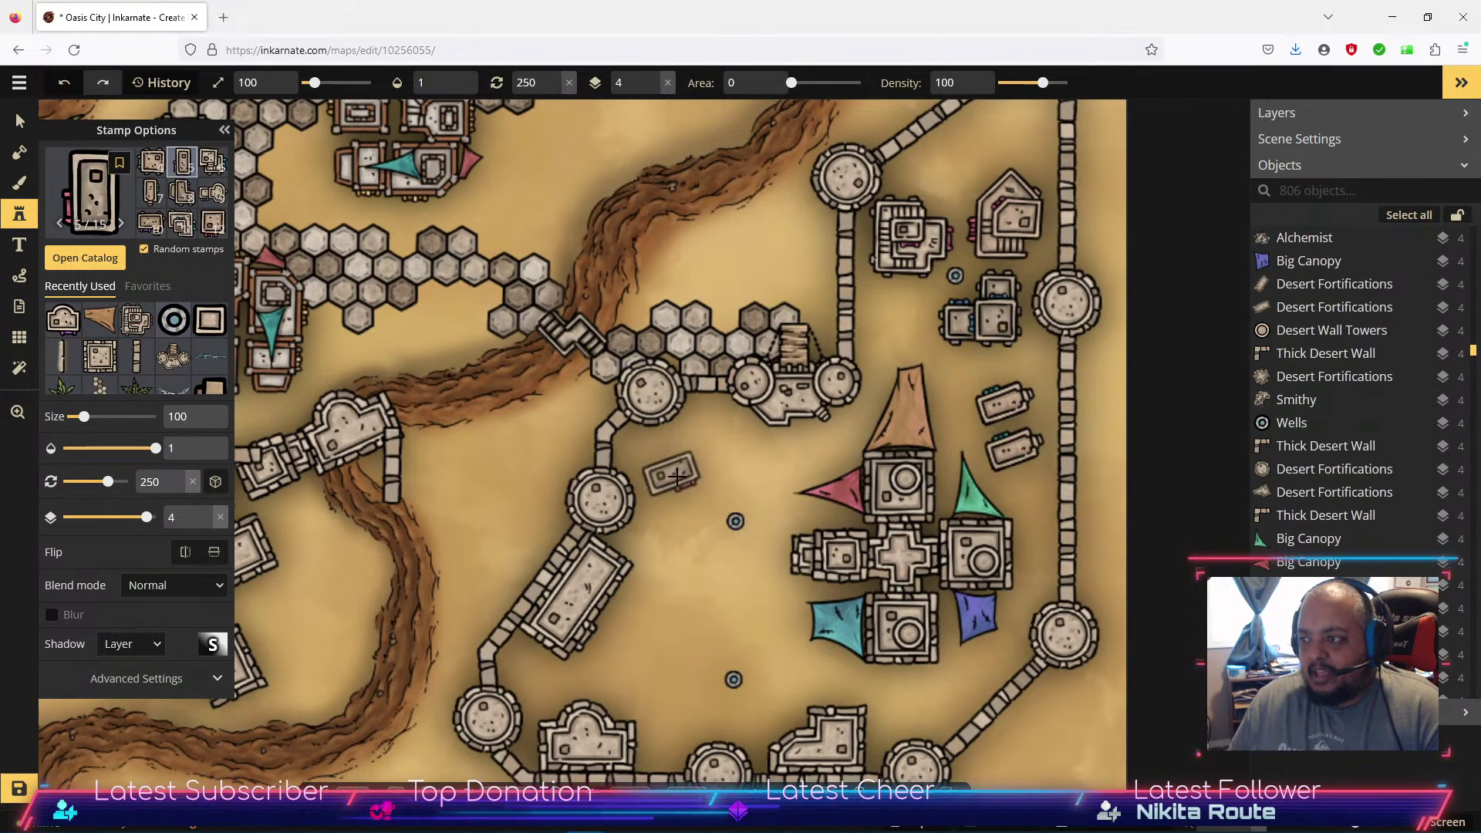
click(713, 468)
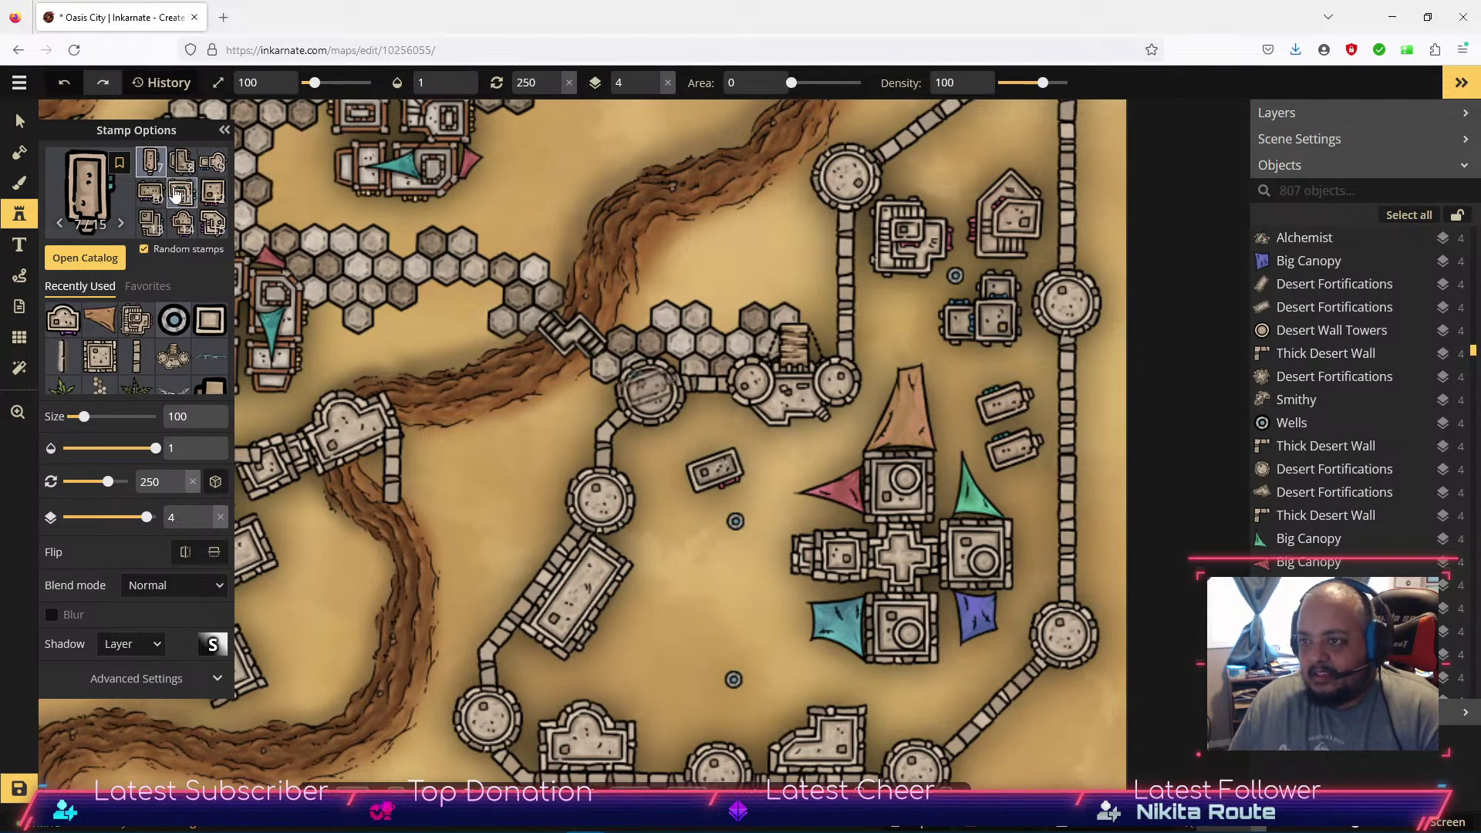
scroll(193, 189, up, 2)
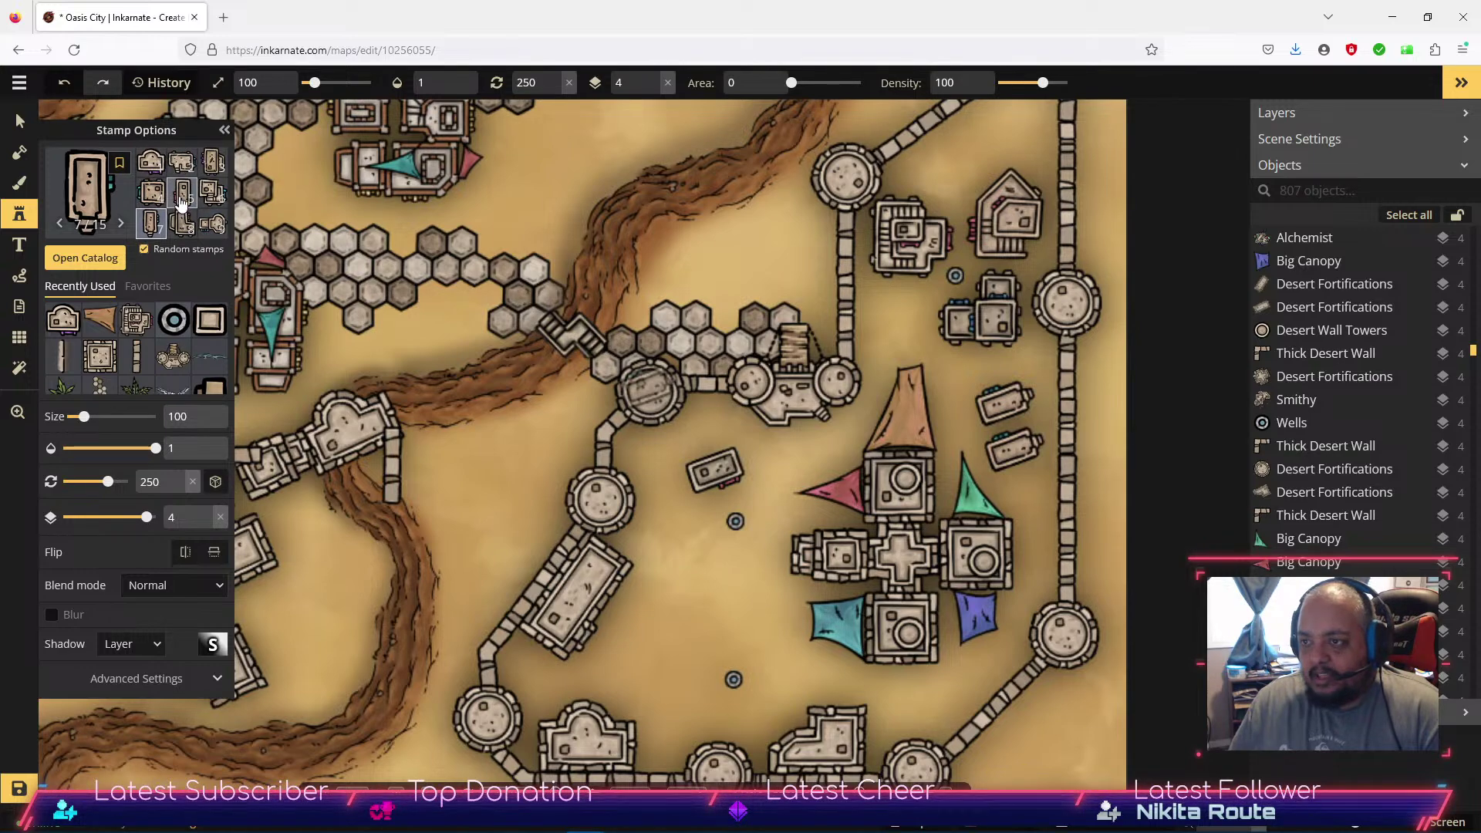
click(671, 534)
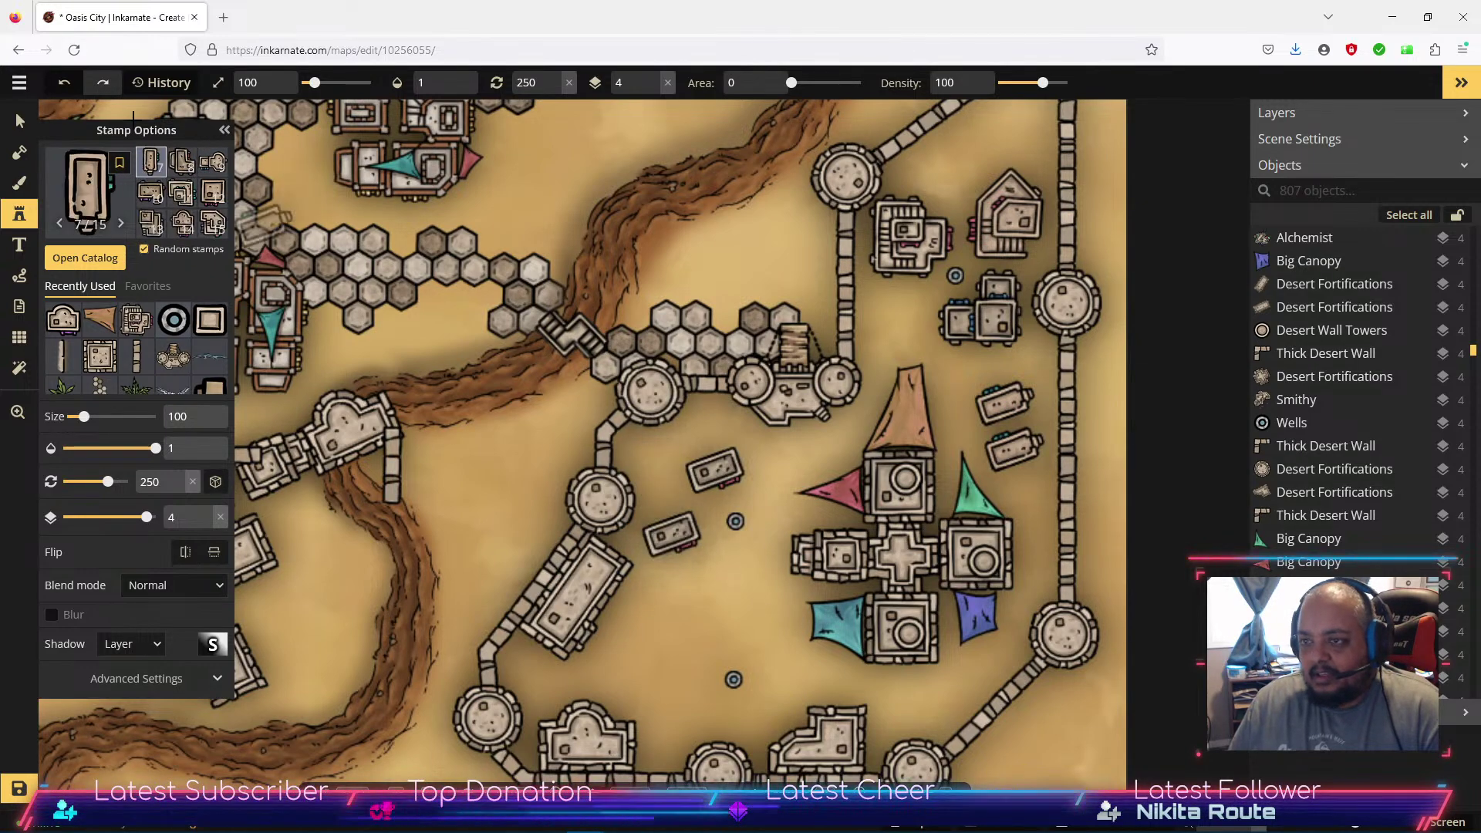
Rotate the lower of the two western small buildings to 180 and move it near the south wall, west of the lower well.
click(20, 124)
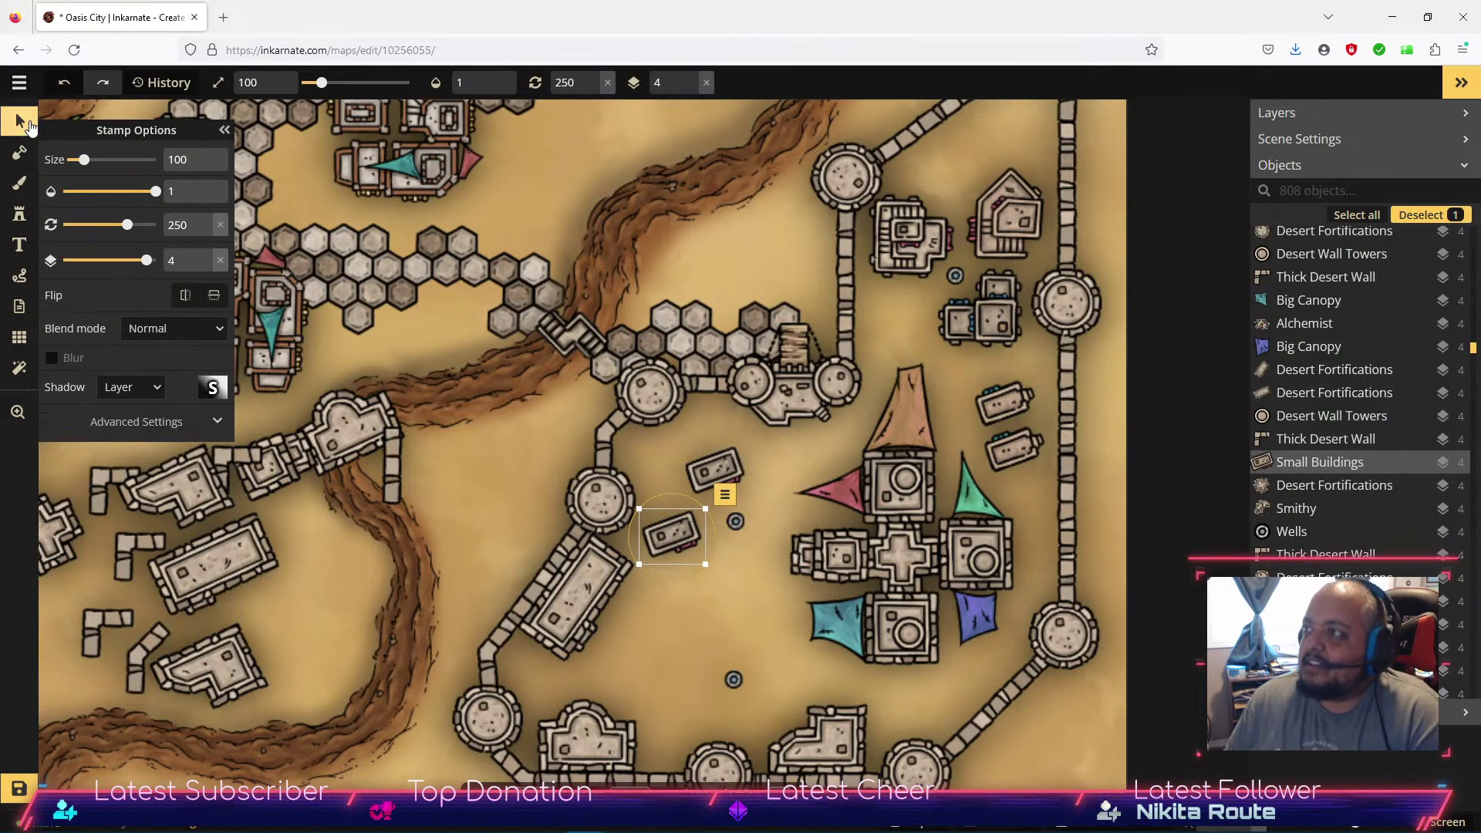
click(689, 586)
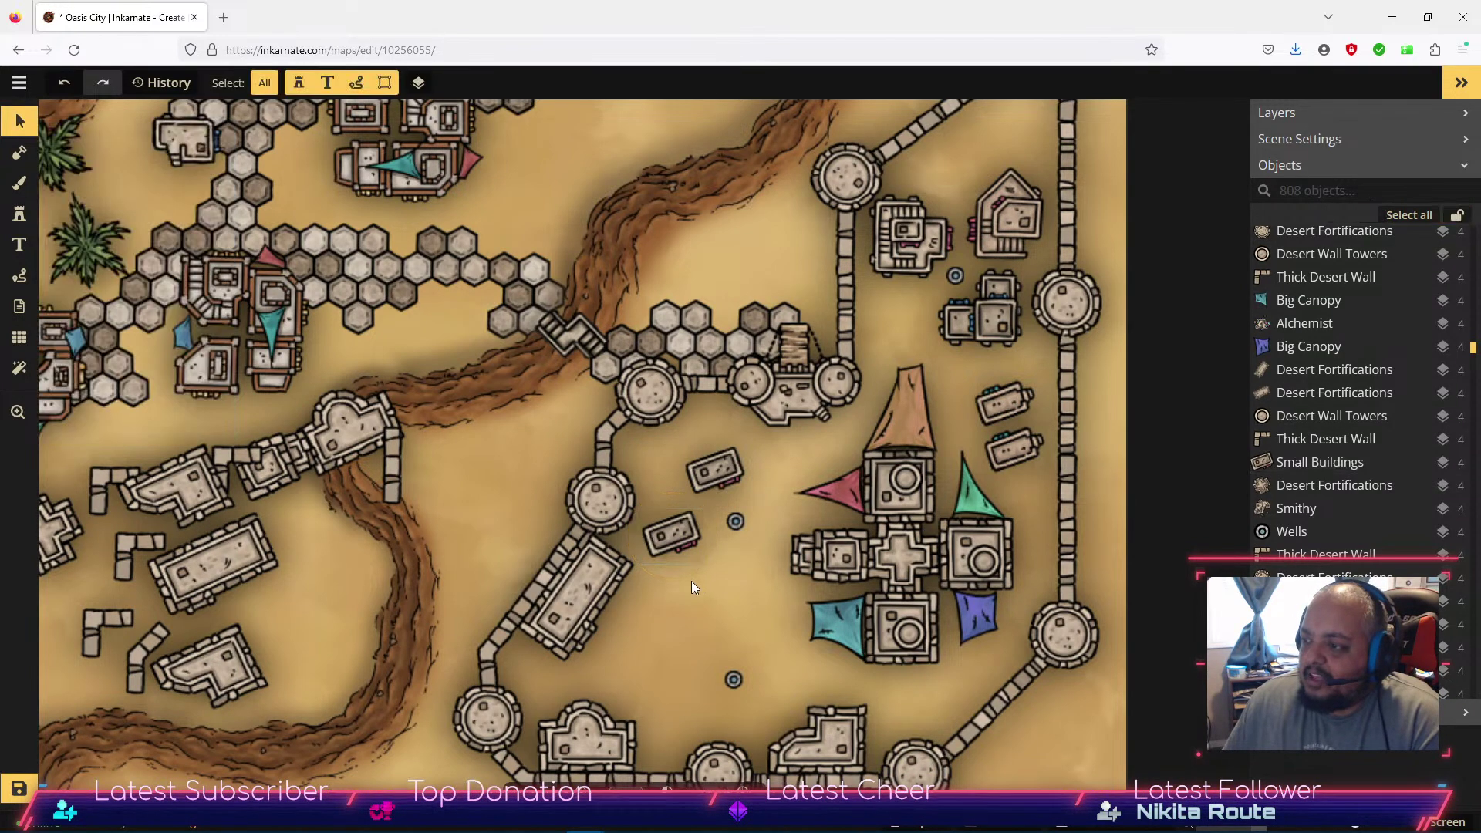
click(676, 540)
drag(676, 539, 692, 664)
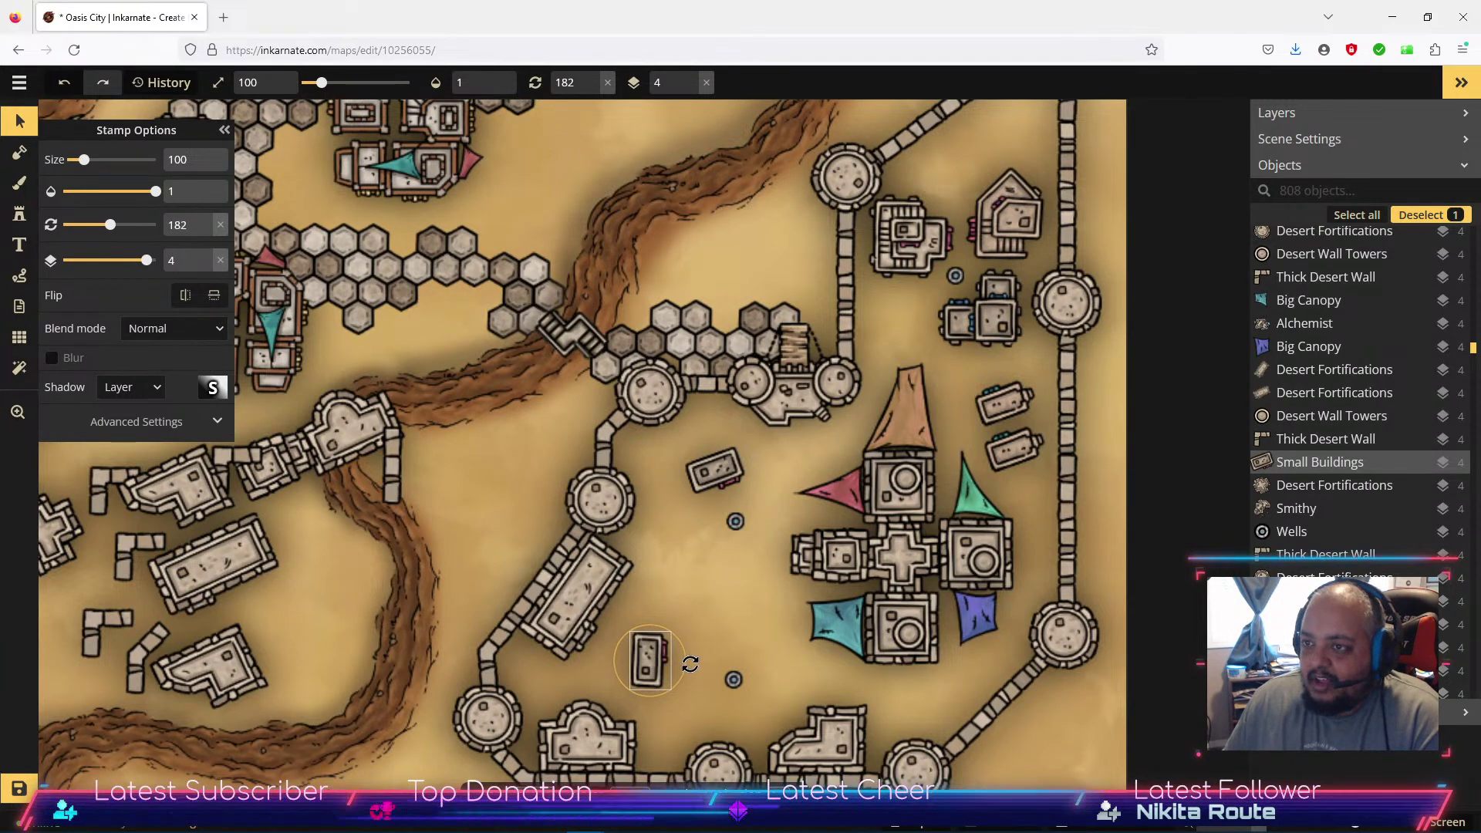
click(205, 233)
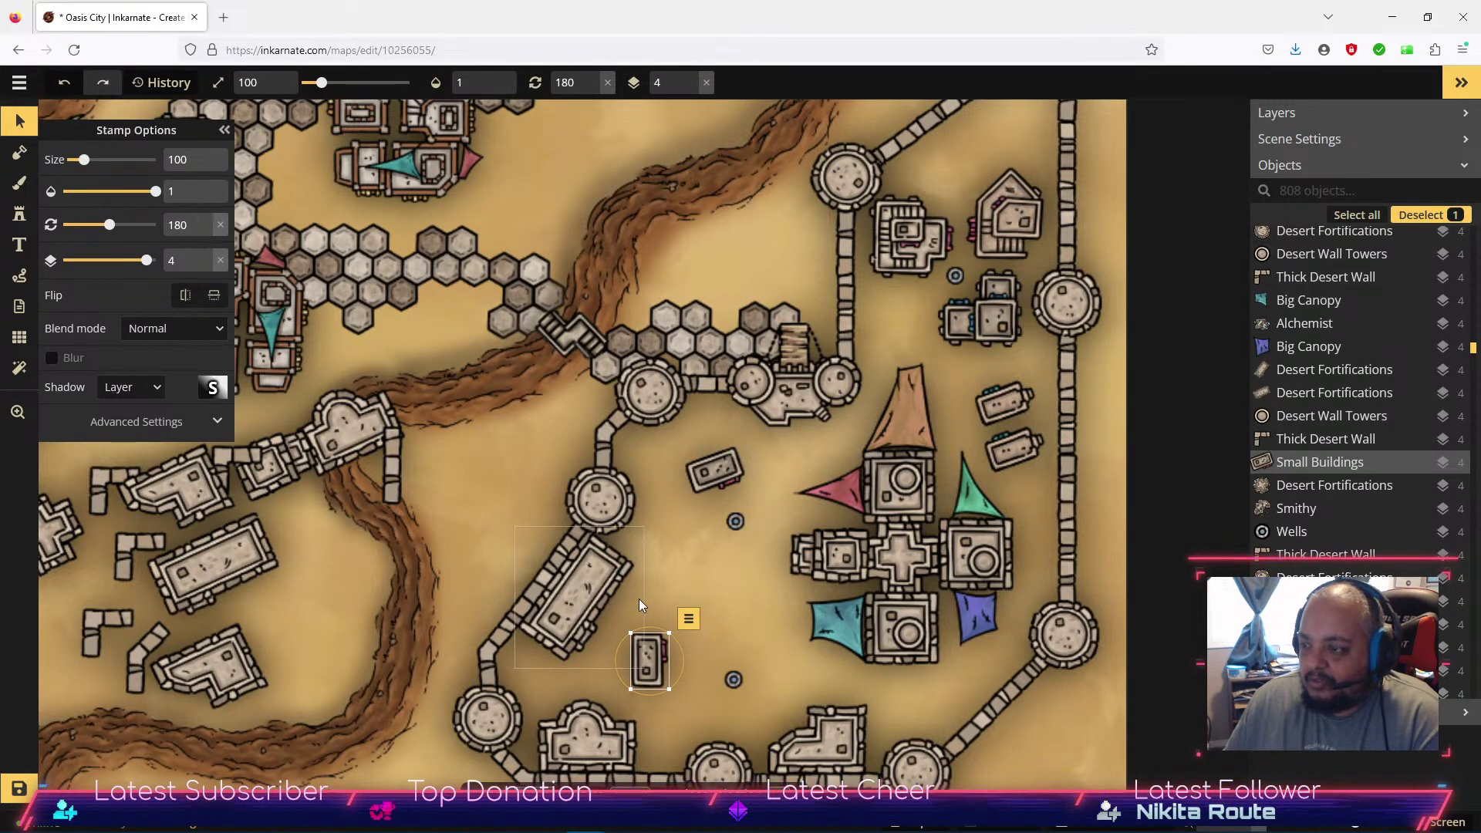
drag(652, 656, 657, 687)
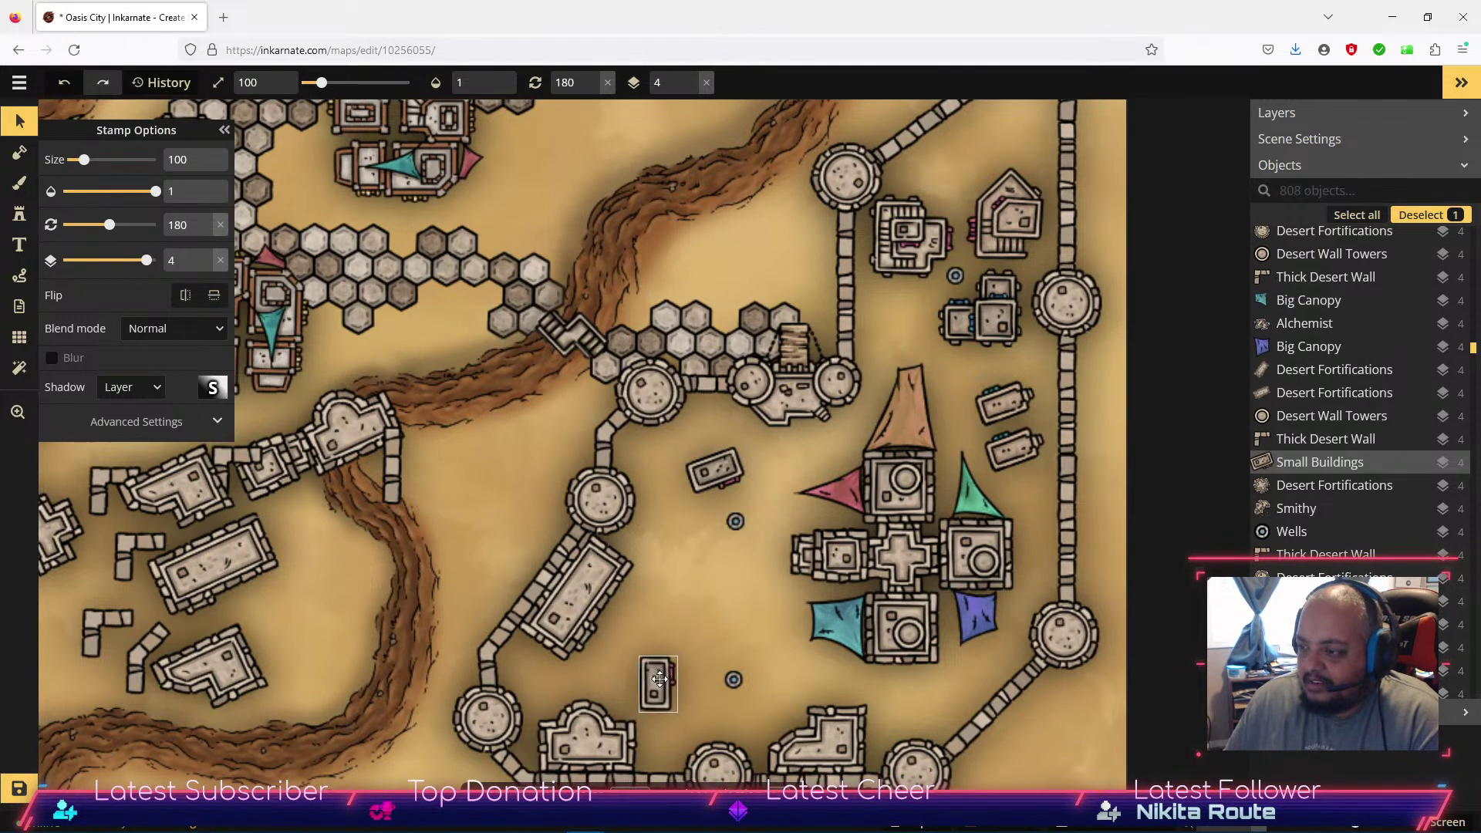
Rotate the remaining western small building to 180 and line it up between the relocated building and the lower well.
click(714, 468)
drag(694, 514, 741, 509)
click(205, 221)
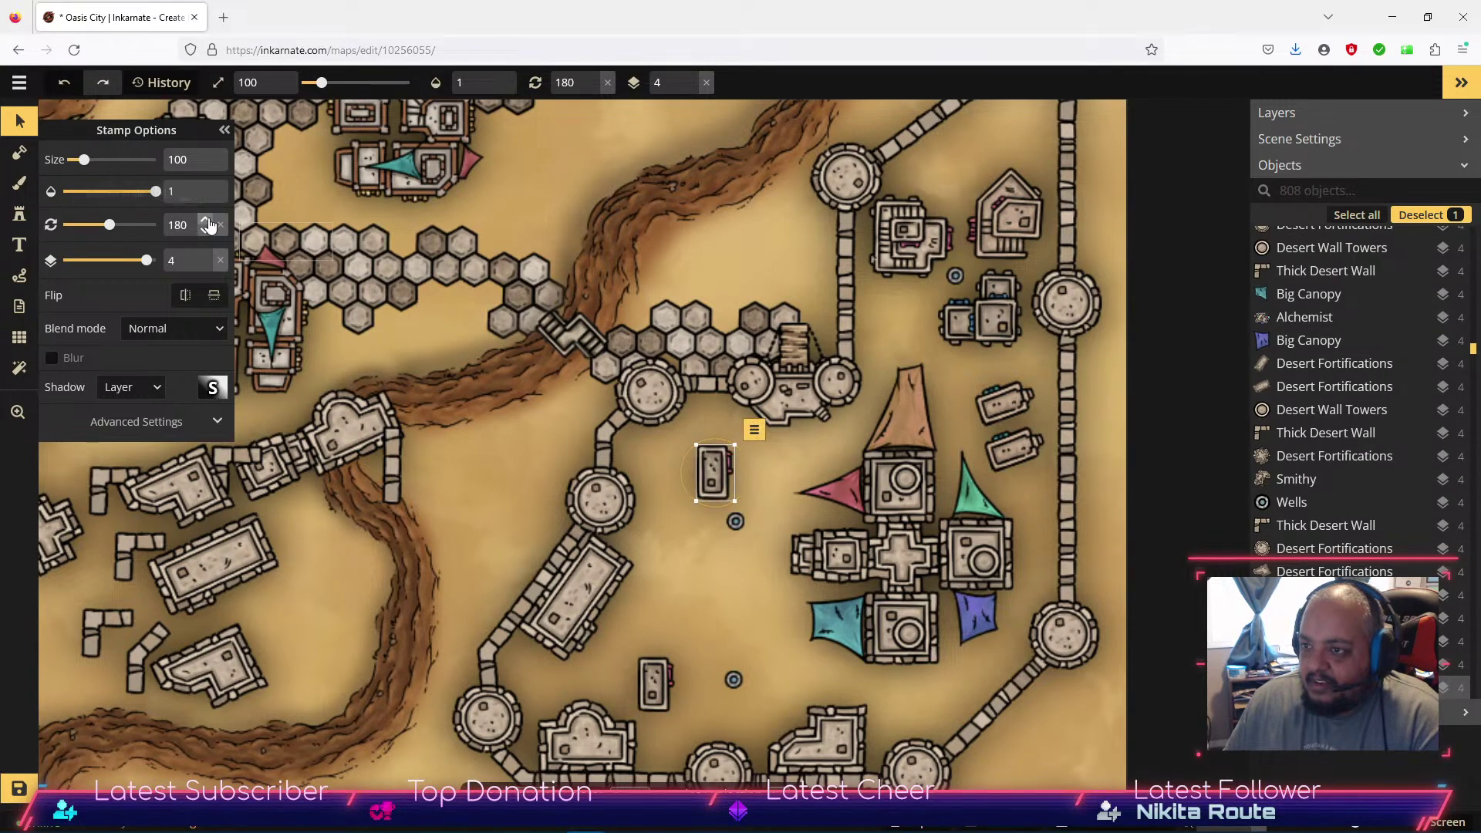
drag(712, 472, 700, 673)
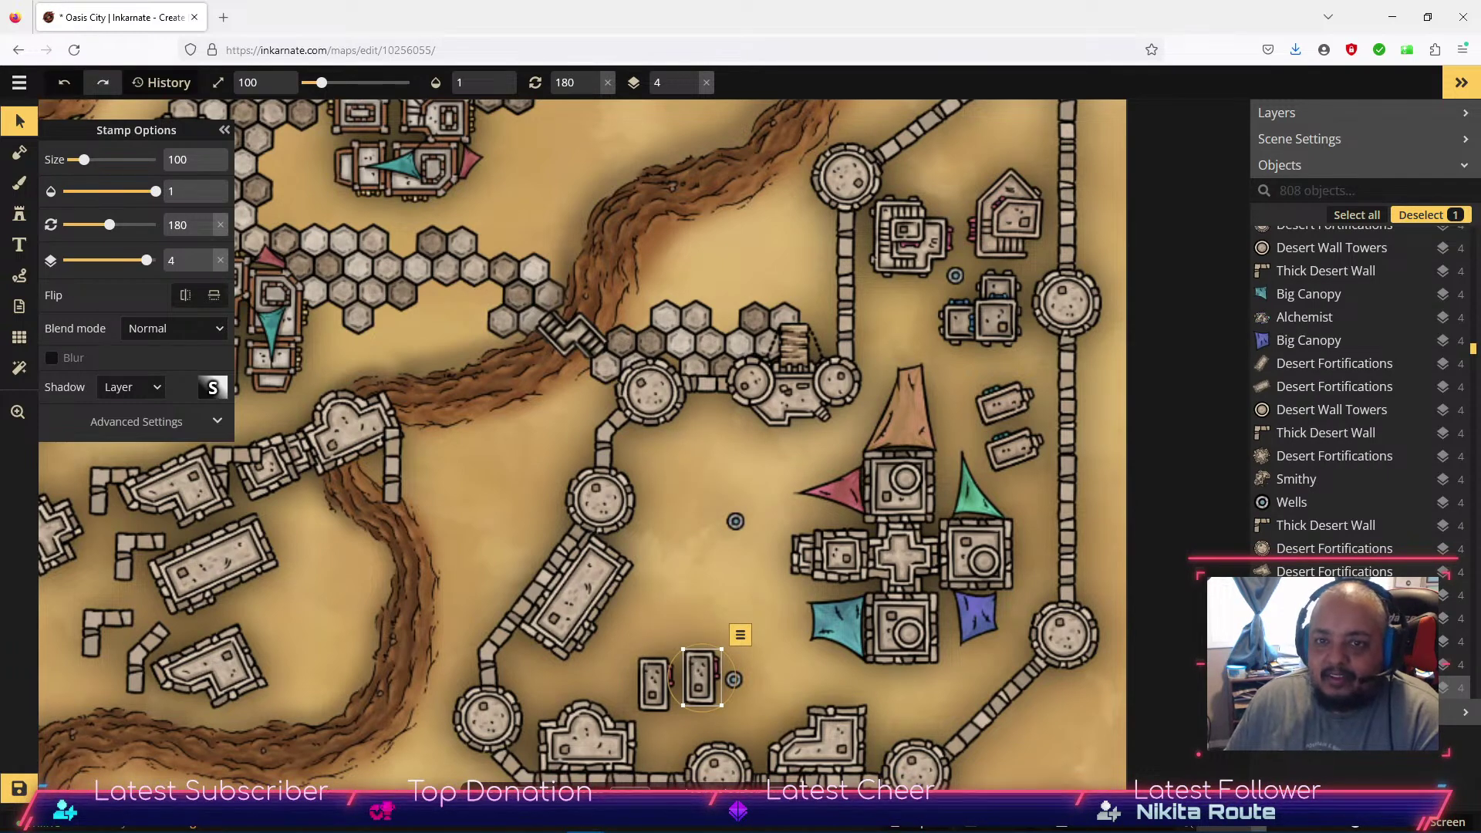
drag(703, 676, 706, 683)
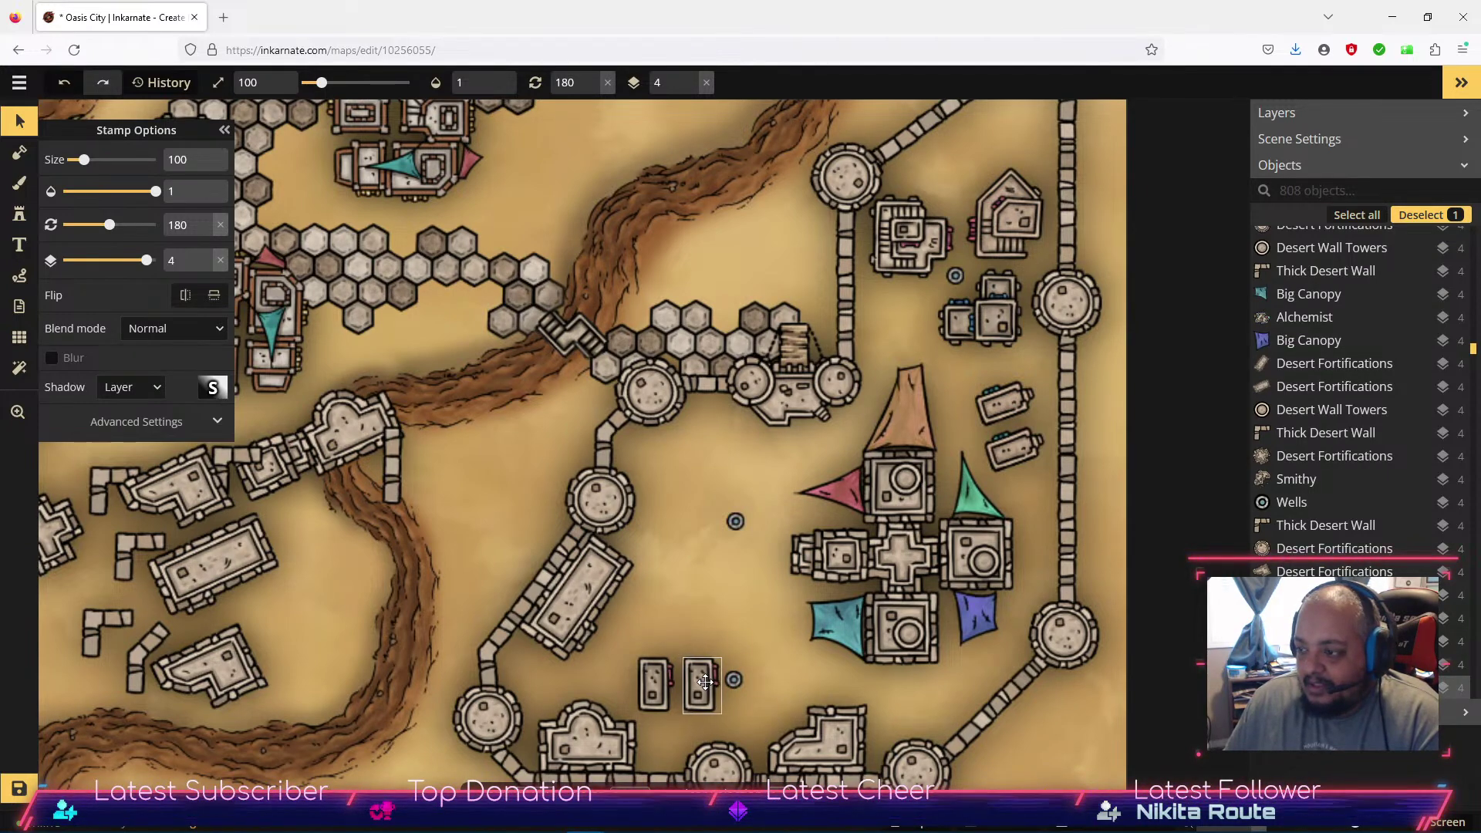
click(765, 669)
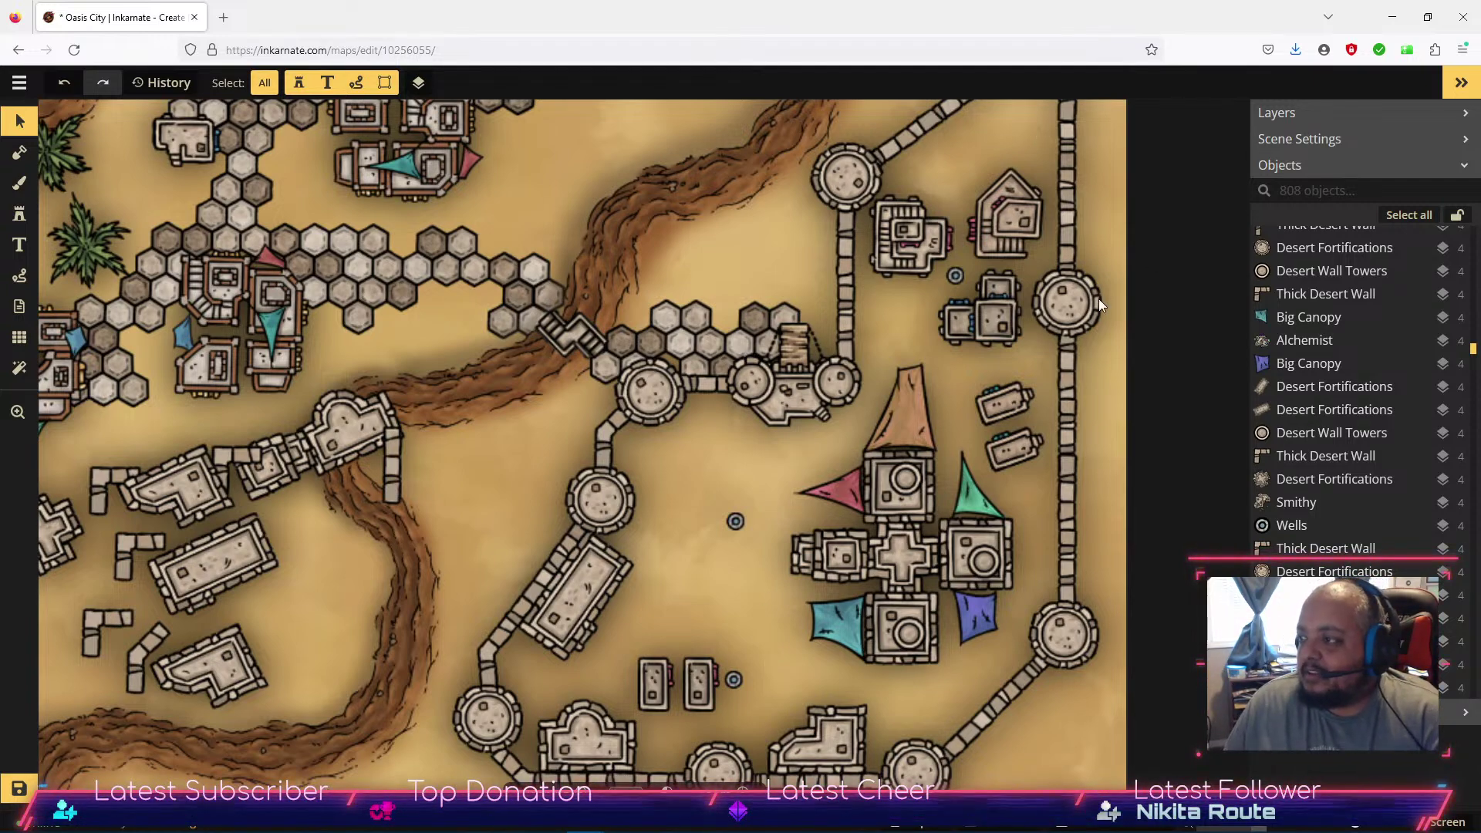
Move one northeastern small building east of the lower well, rotated to 180, and lay the other horizontally below the northeast houses.
drag(984, 403, 772, 677)
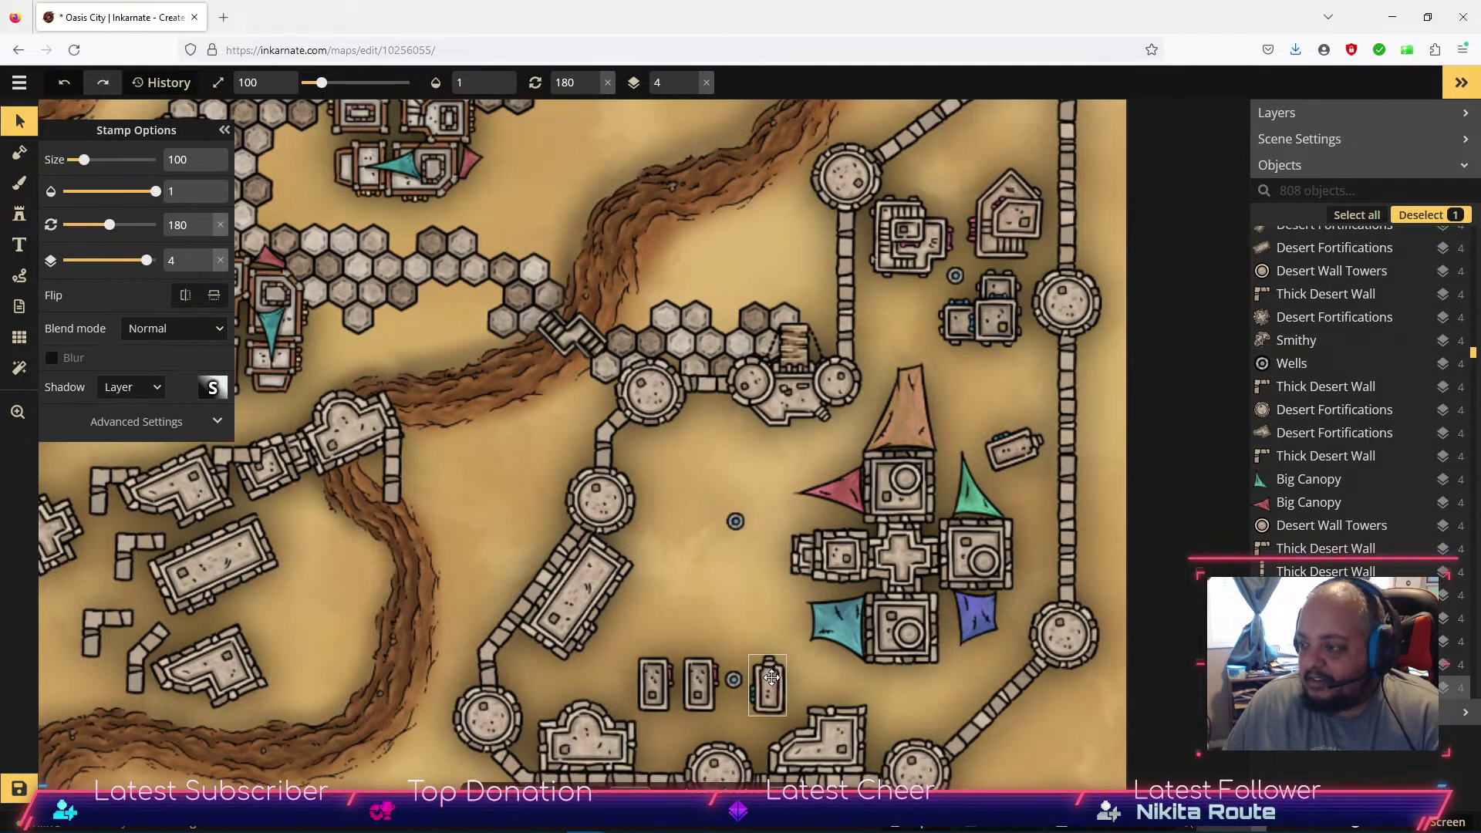
click(1015, 460)
drag(1016, 492, 993, 379)
click(1100, 521)
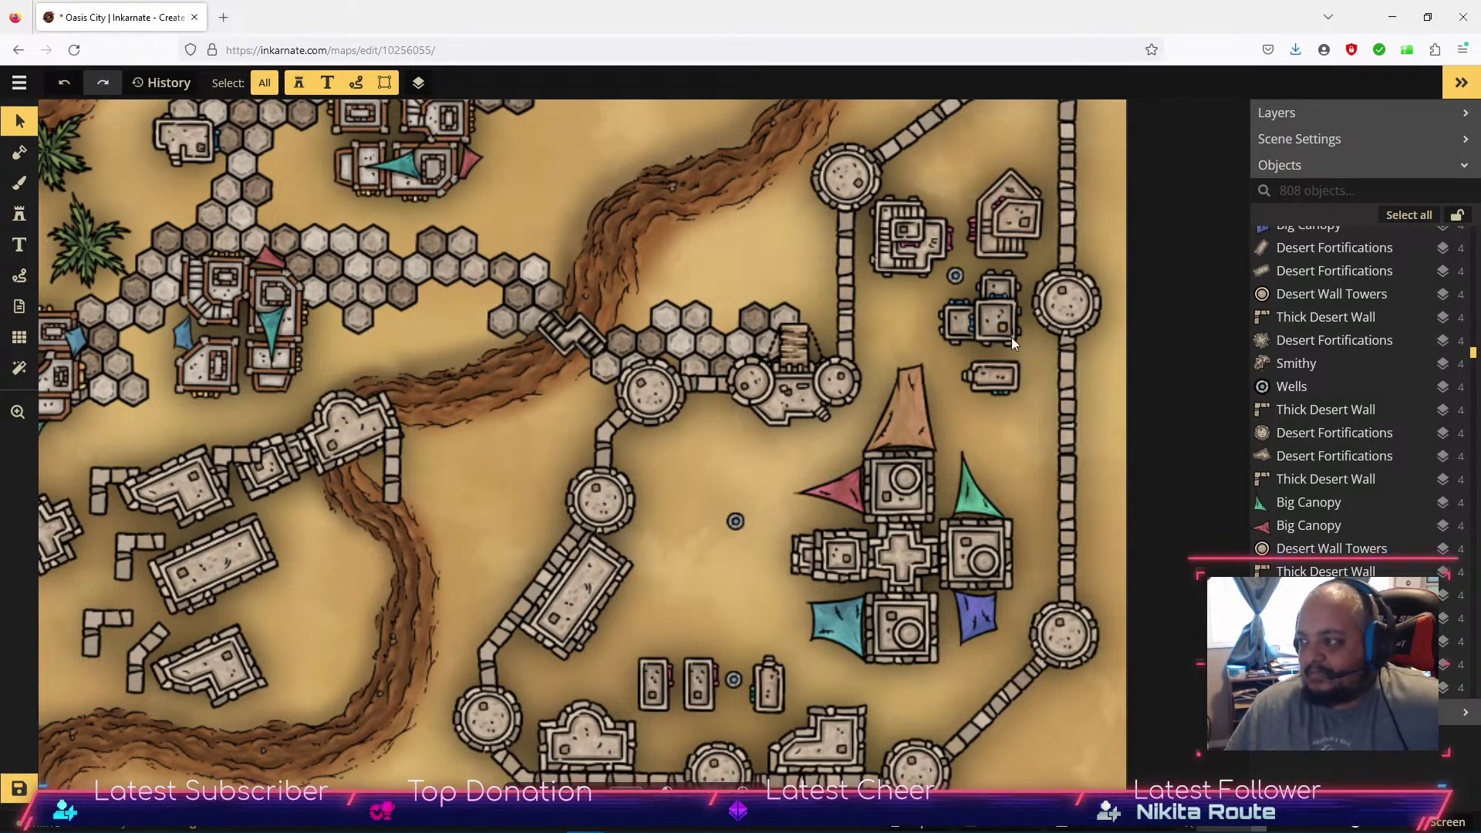
Move the leftover fortification buildings and wall piece in with the other spare parts west of the river.
click(254, 486)
drag(268, 480, 299, 627)
drag(337, 435, 294, 485)
click(425, 443)
drag(396, 448, 374, 564)
click(515, 451)
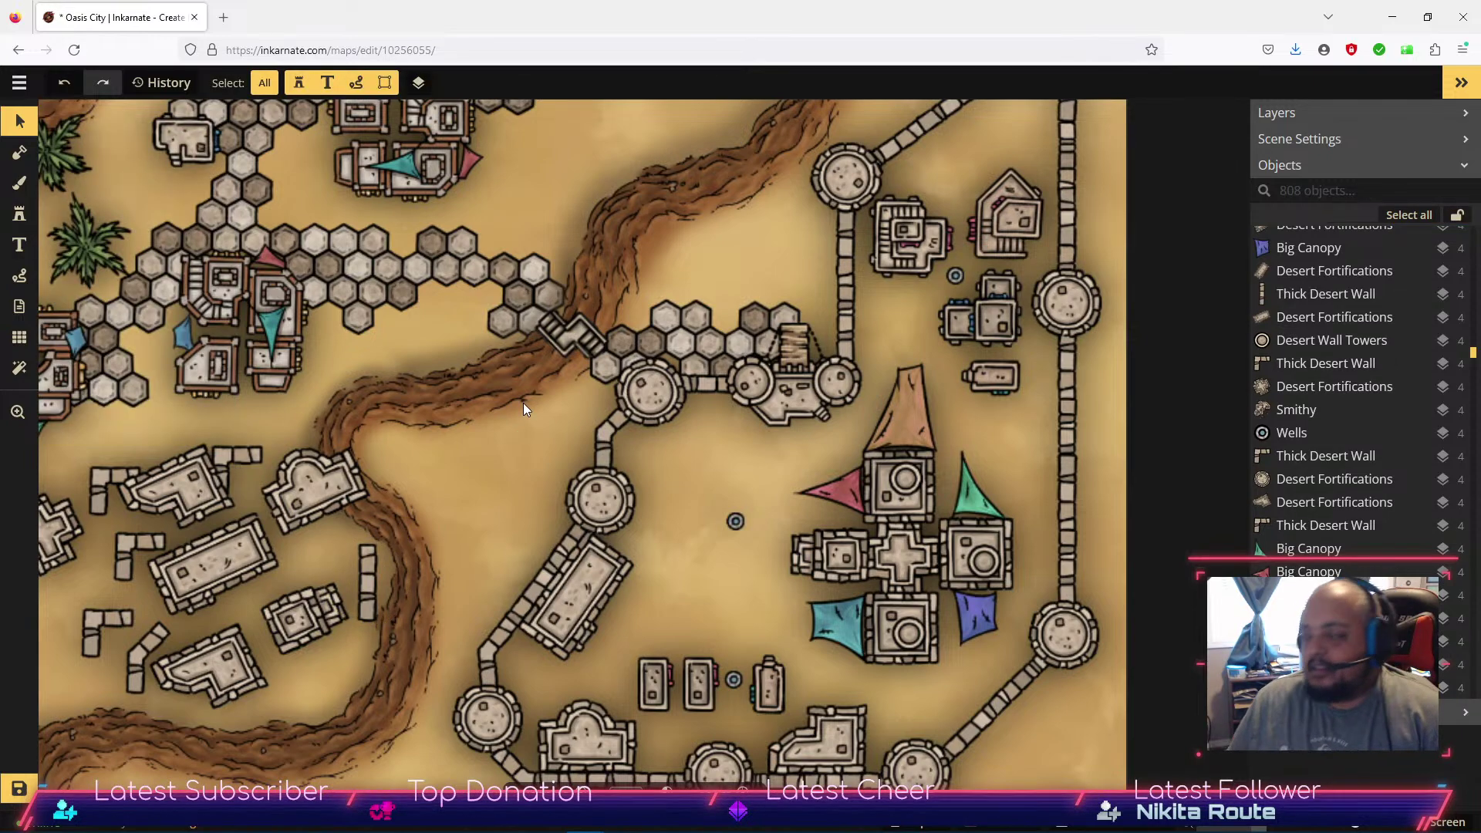
Delete all the spare fortification buildings and wall pieces lying west of the river.
key(z)
drag(695, 584, 604, 578)
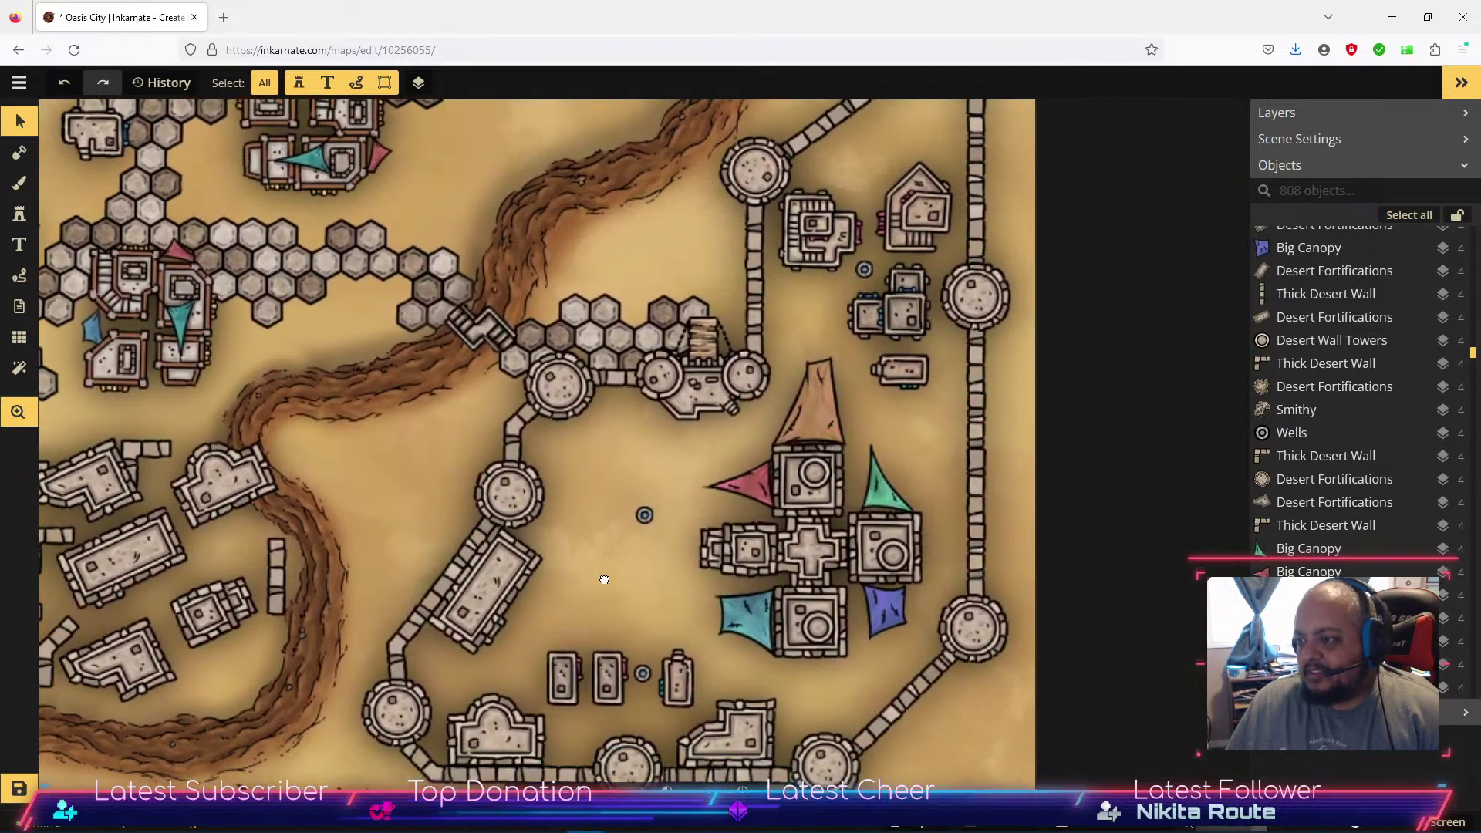
key(z)
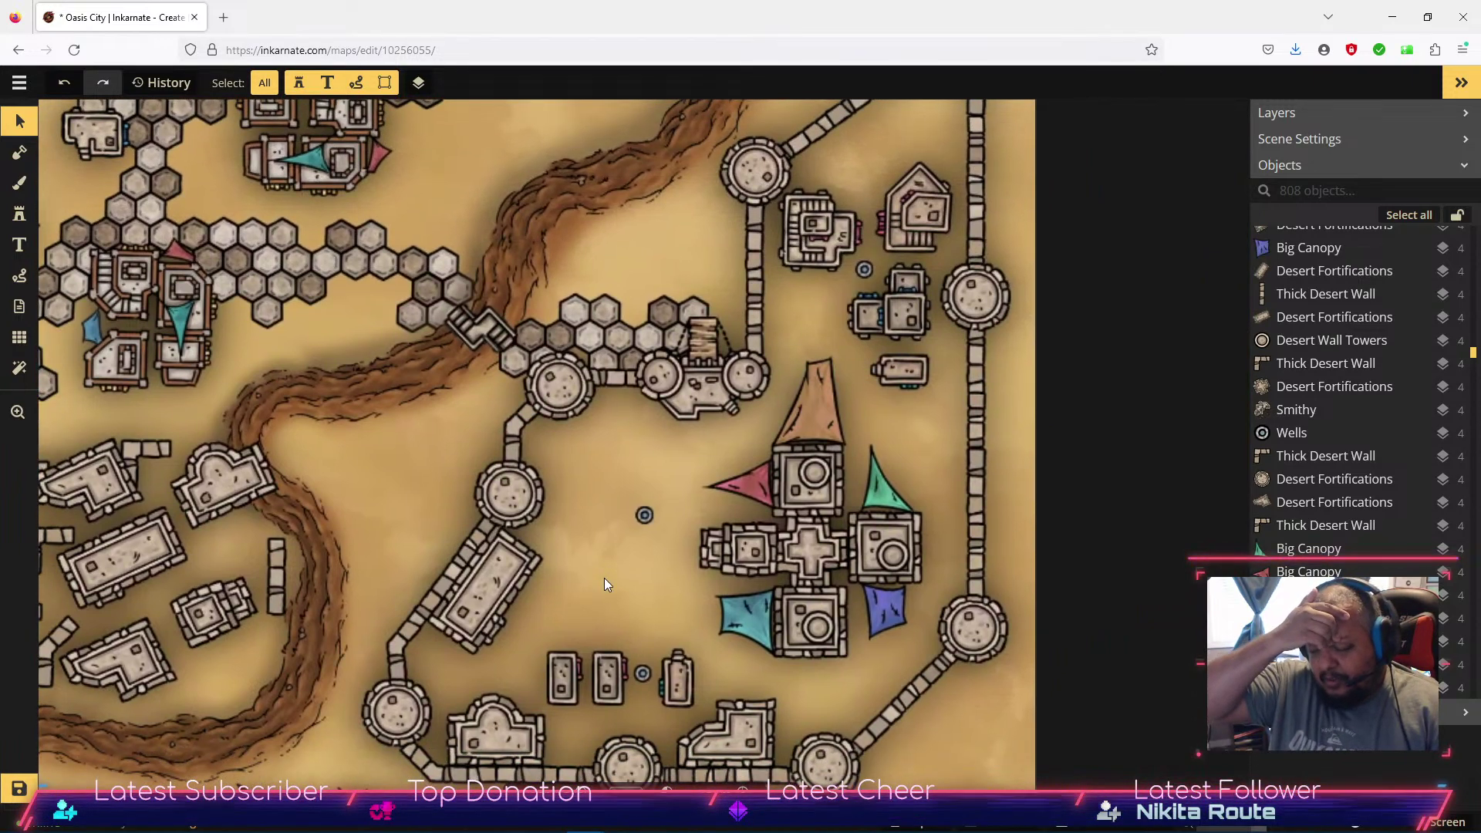
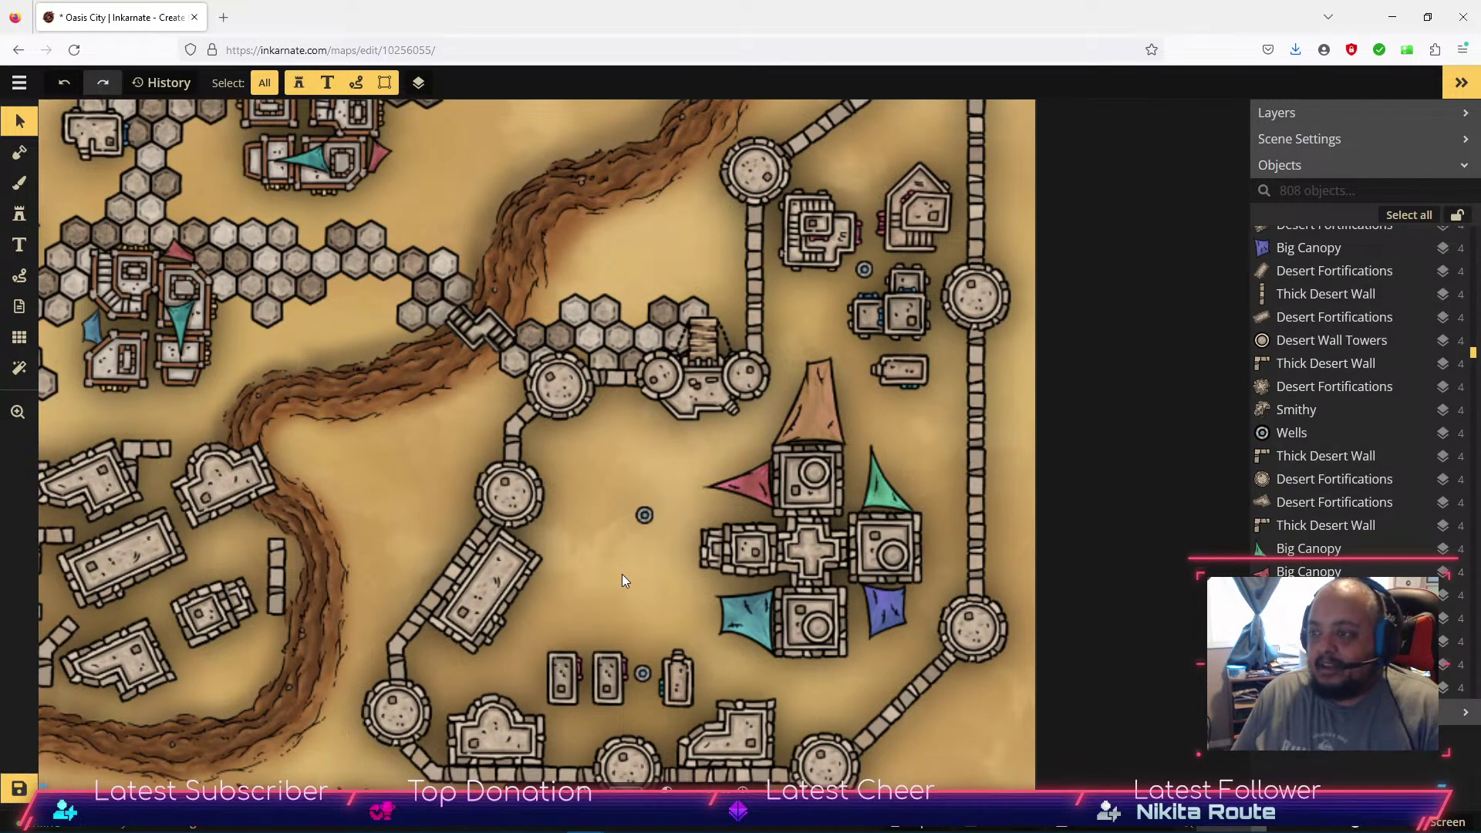
drag(604, 618, 922, 535)
drag(127, 359, 670, 583)
click(715, 411)
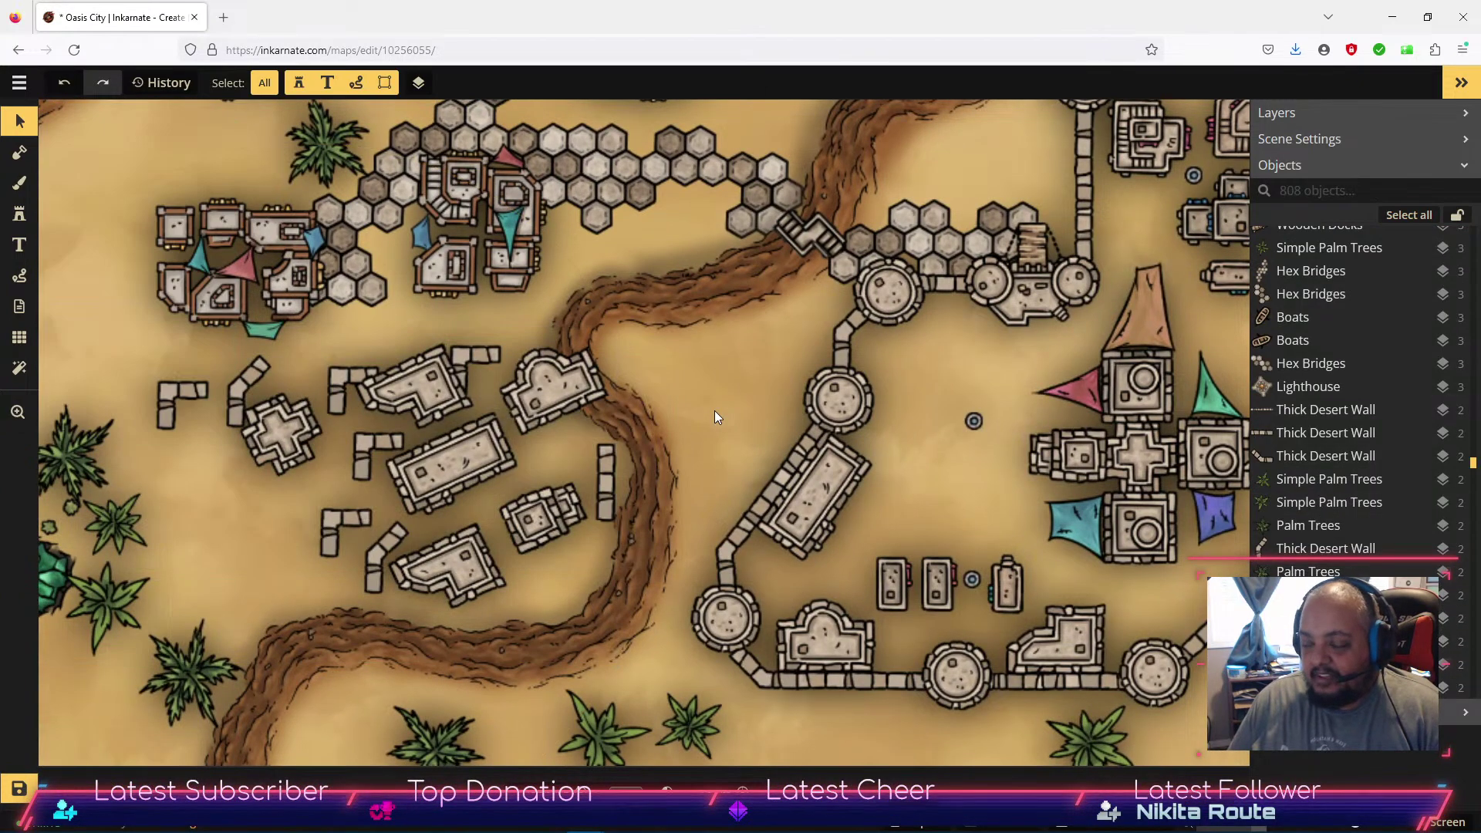
drag(686, 376, 317, 583)
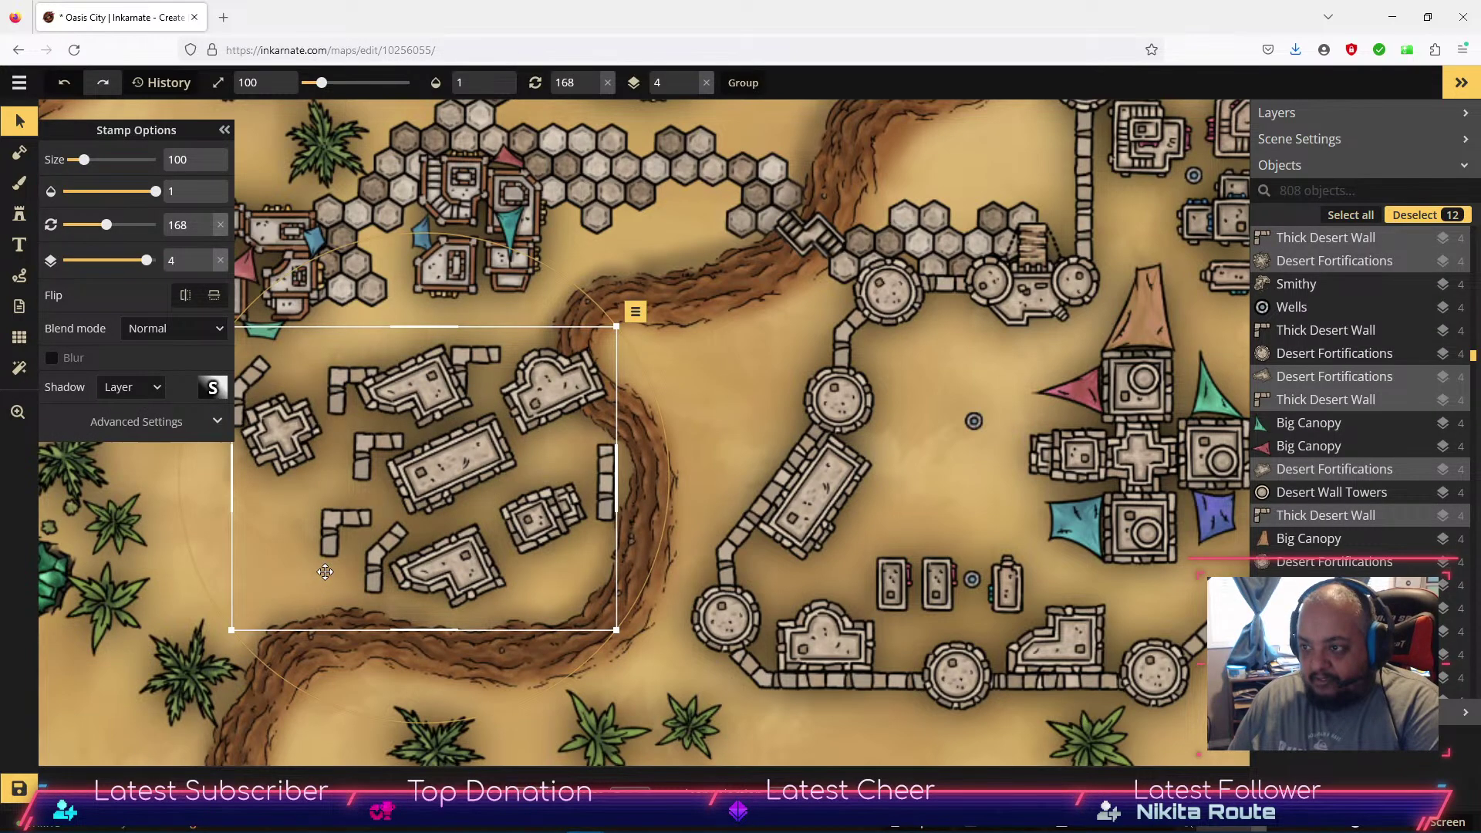
key(Delete)
drag(363, 388, 158, 417)
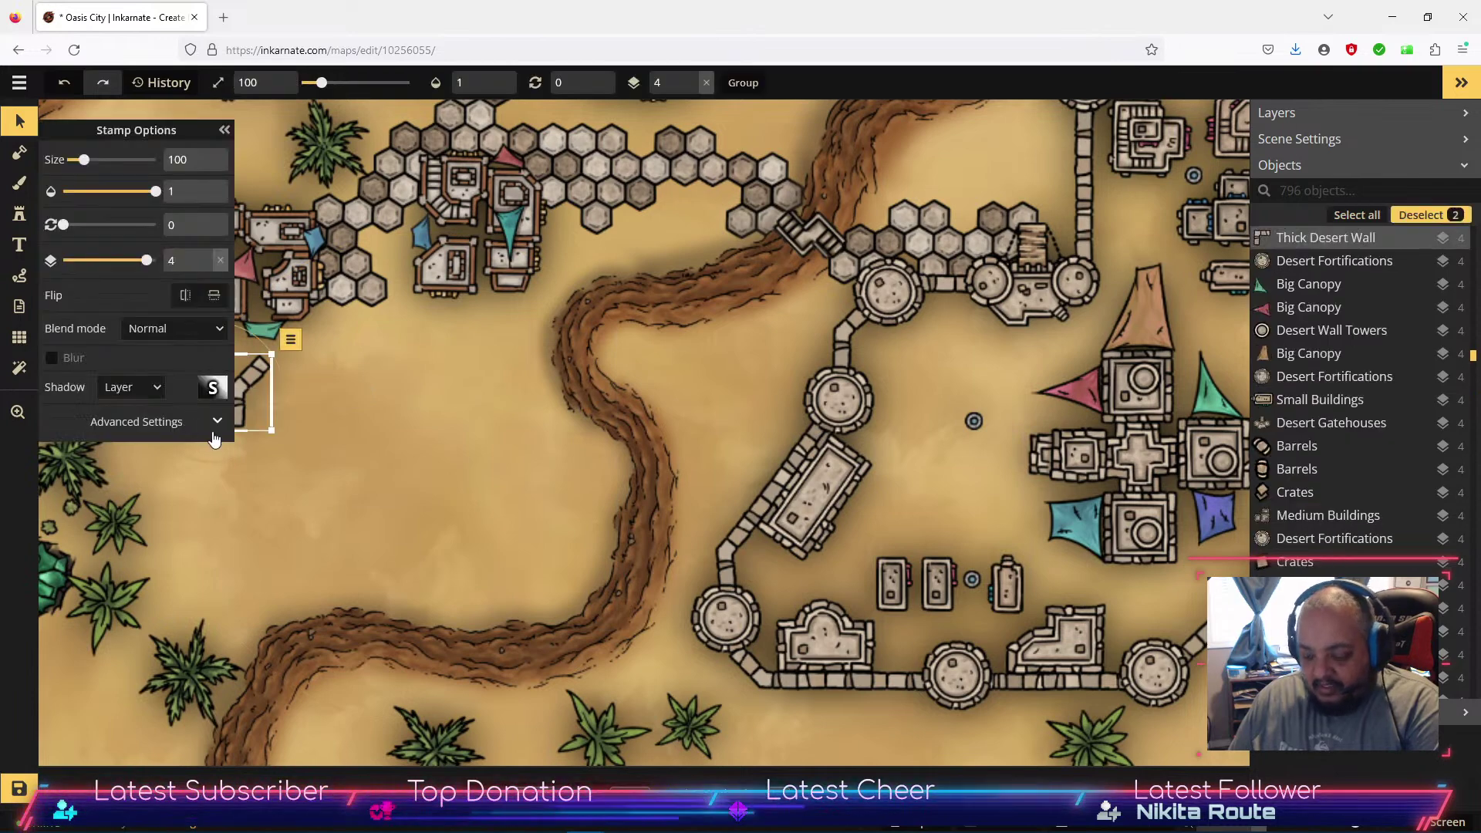
key(Delete)
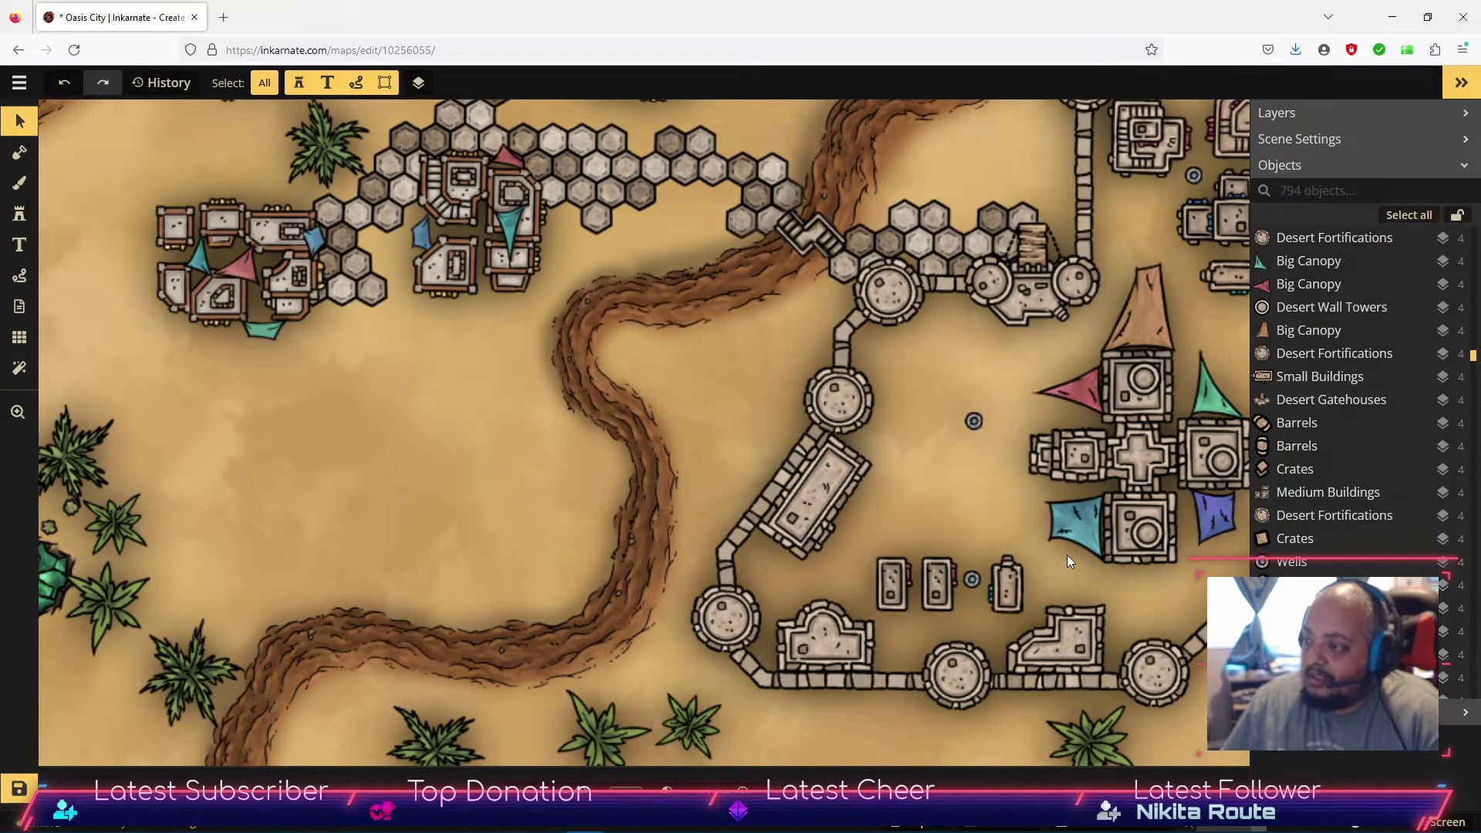
Nudge the upper courtyard well slightly west so it lines up vertically with the lower well.
click(979, 419)
key(Left)
key(Left)
key(Left)
key(Left)
key(Left)
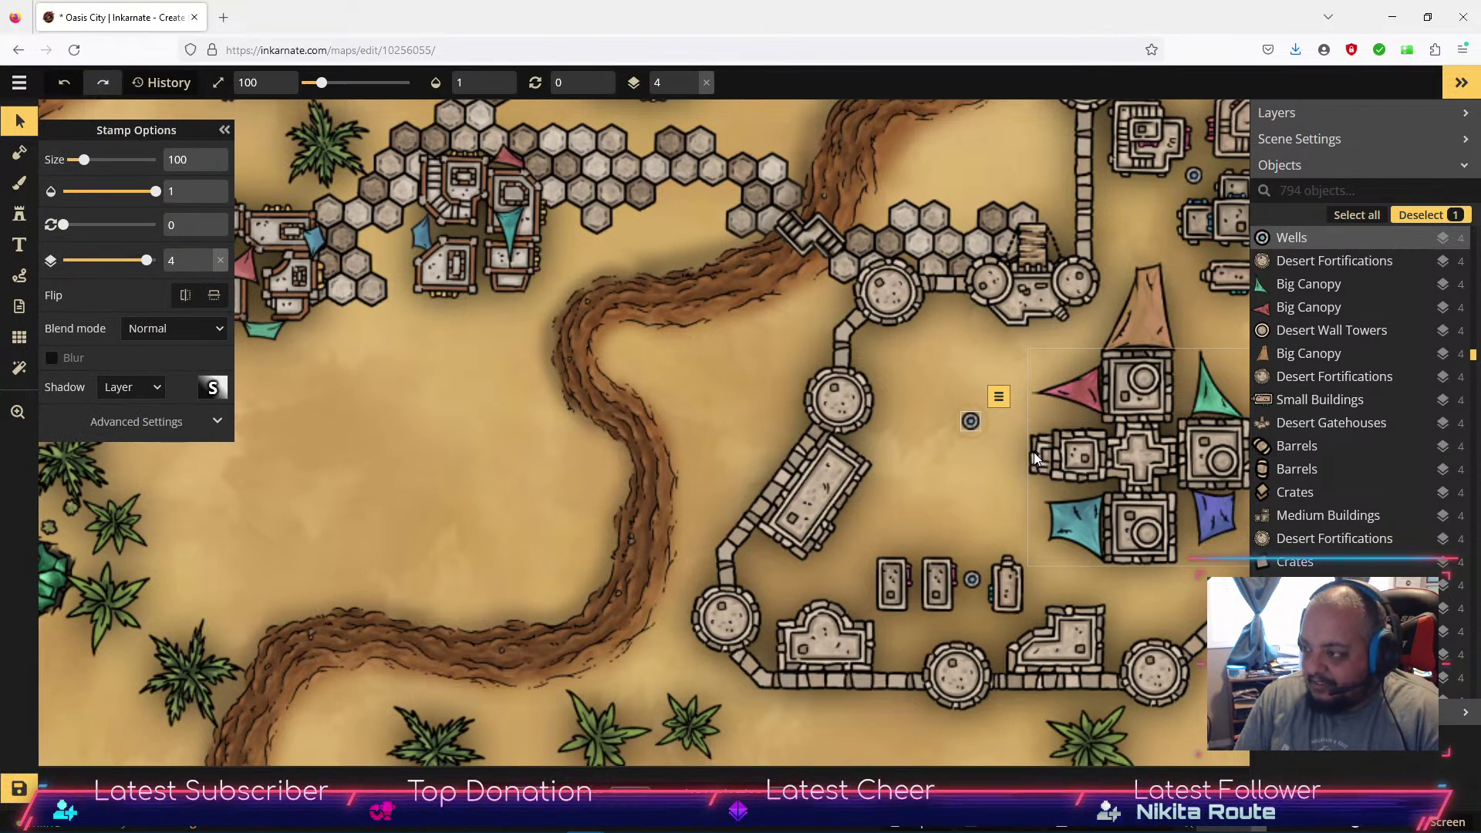
key(Right)
key(Right)
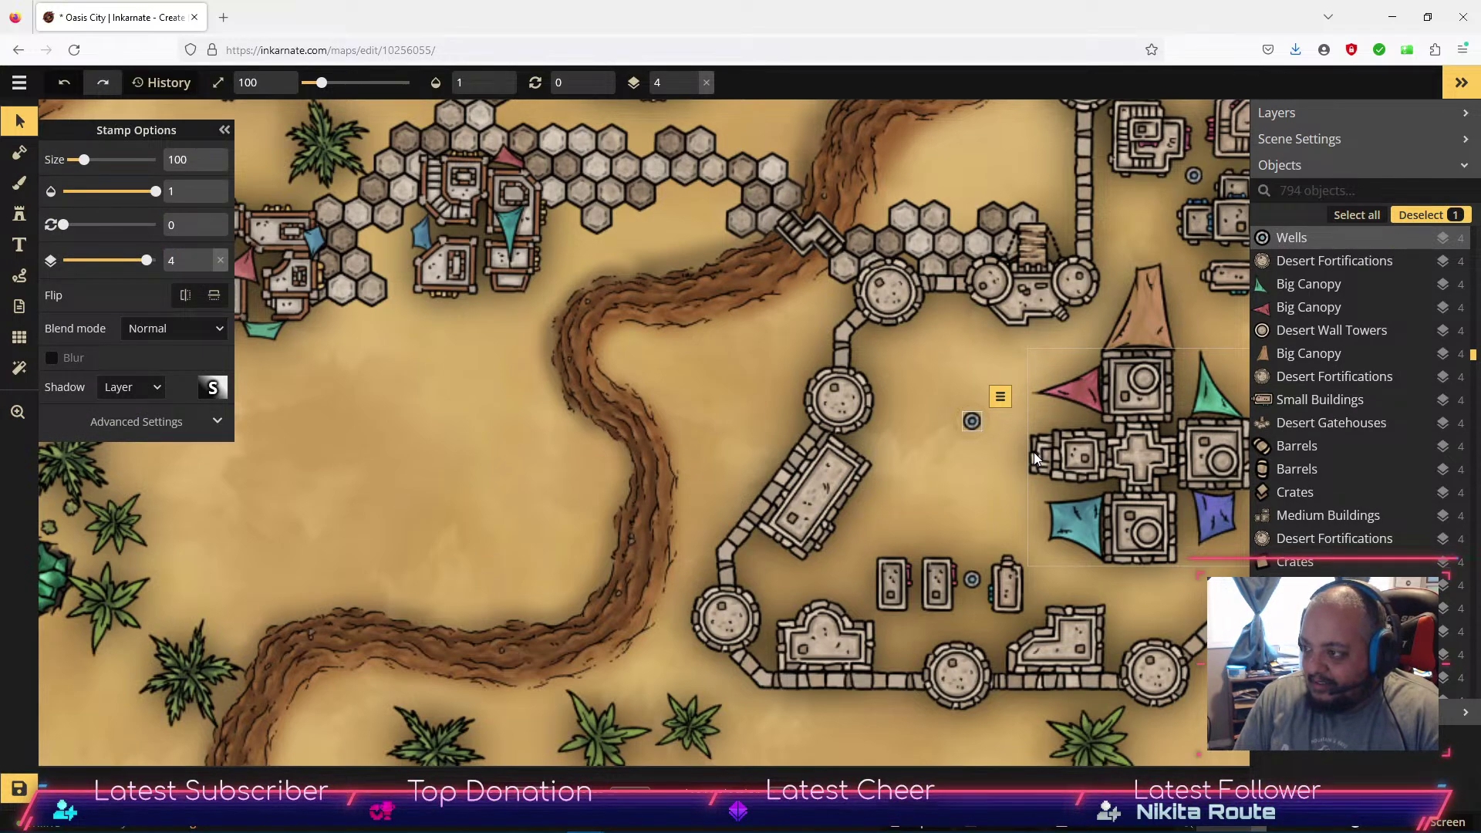
click(664, 424)
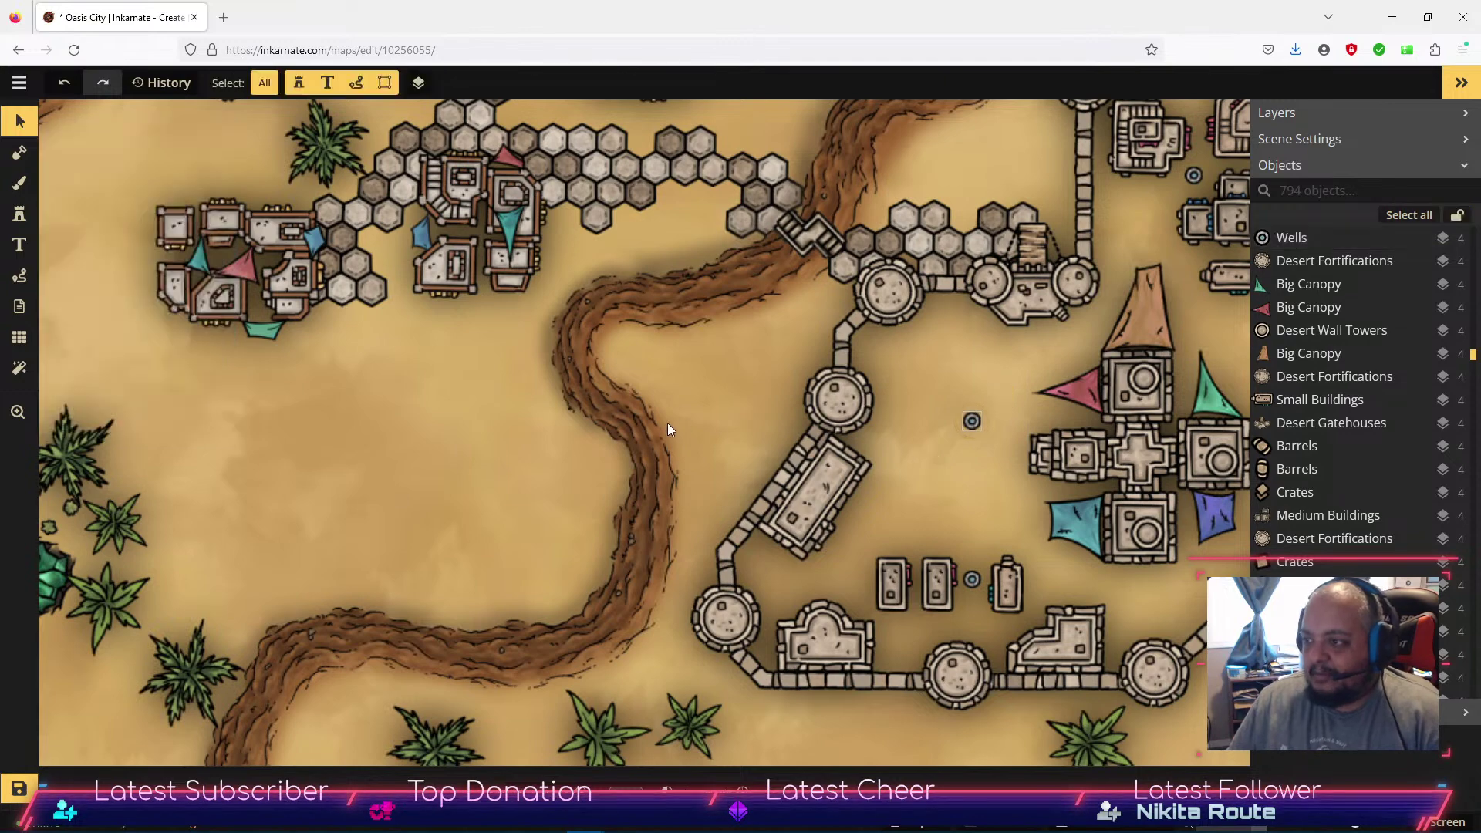
Choose the Natural Stairs Red stamp from the Desert group of the Watercolor Cities stamp catalog.
drag(1007, 455, 882, 669)
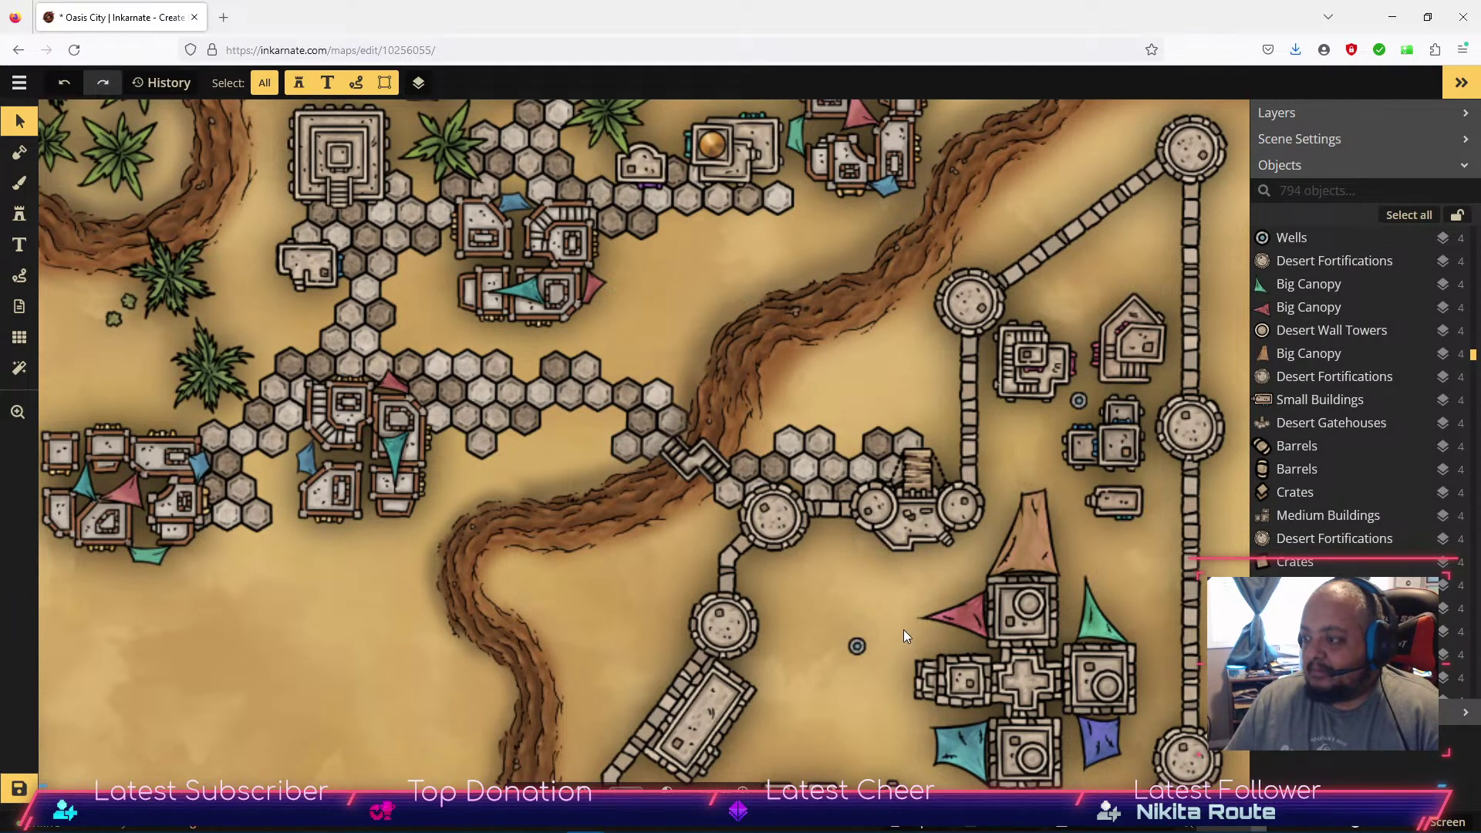
drag(623, 641, 628, 473)
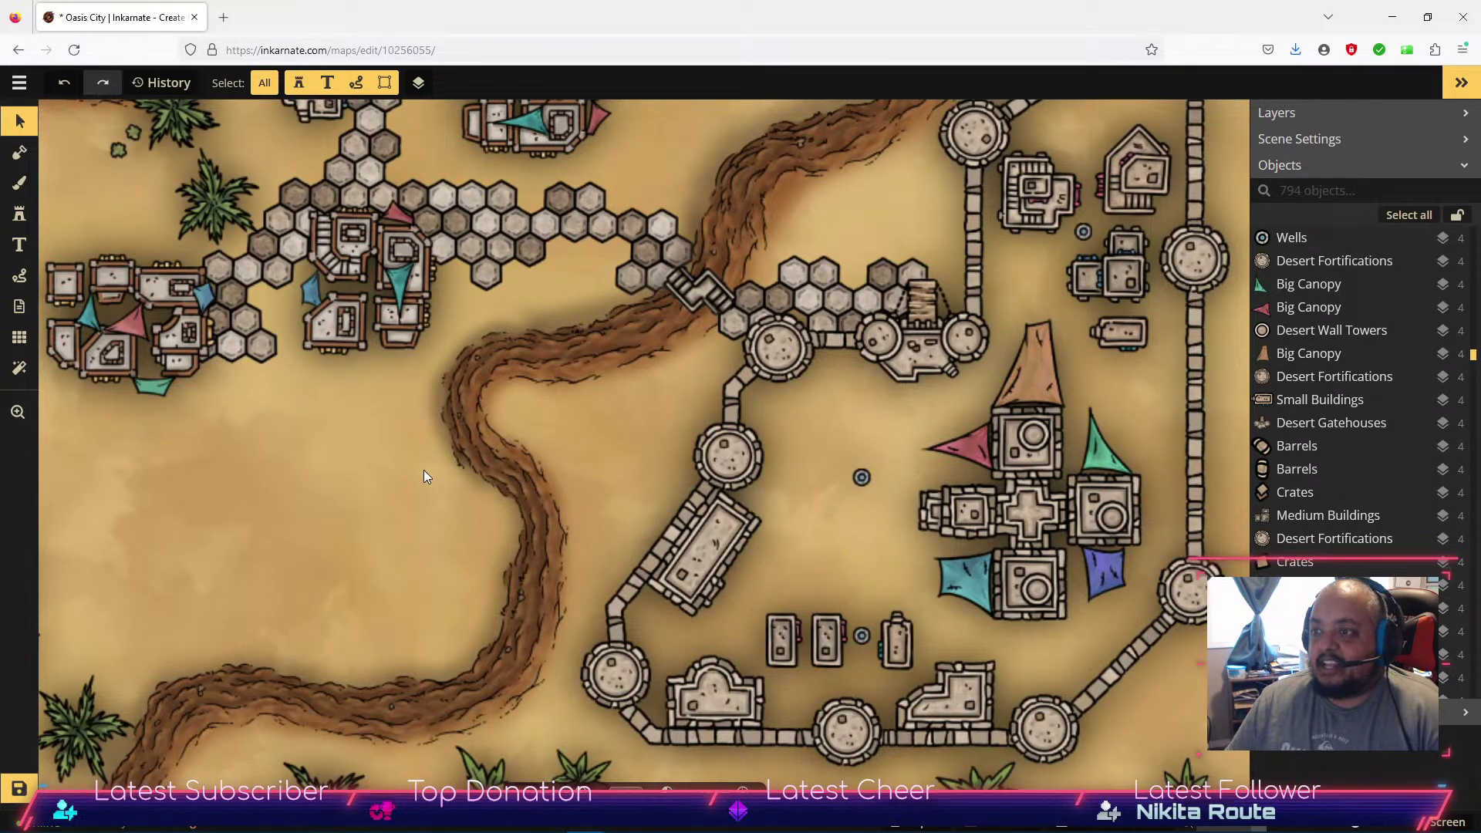
click(25, 216)
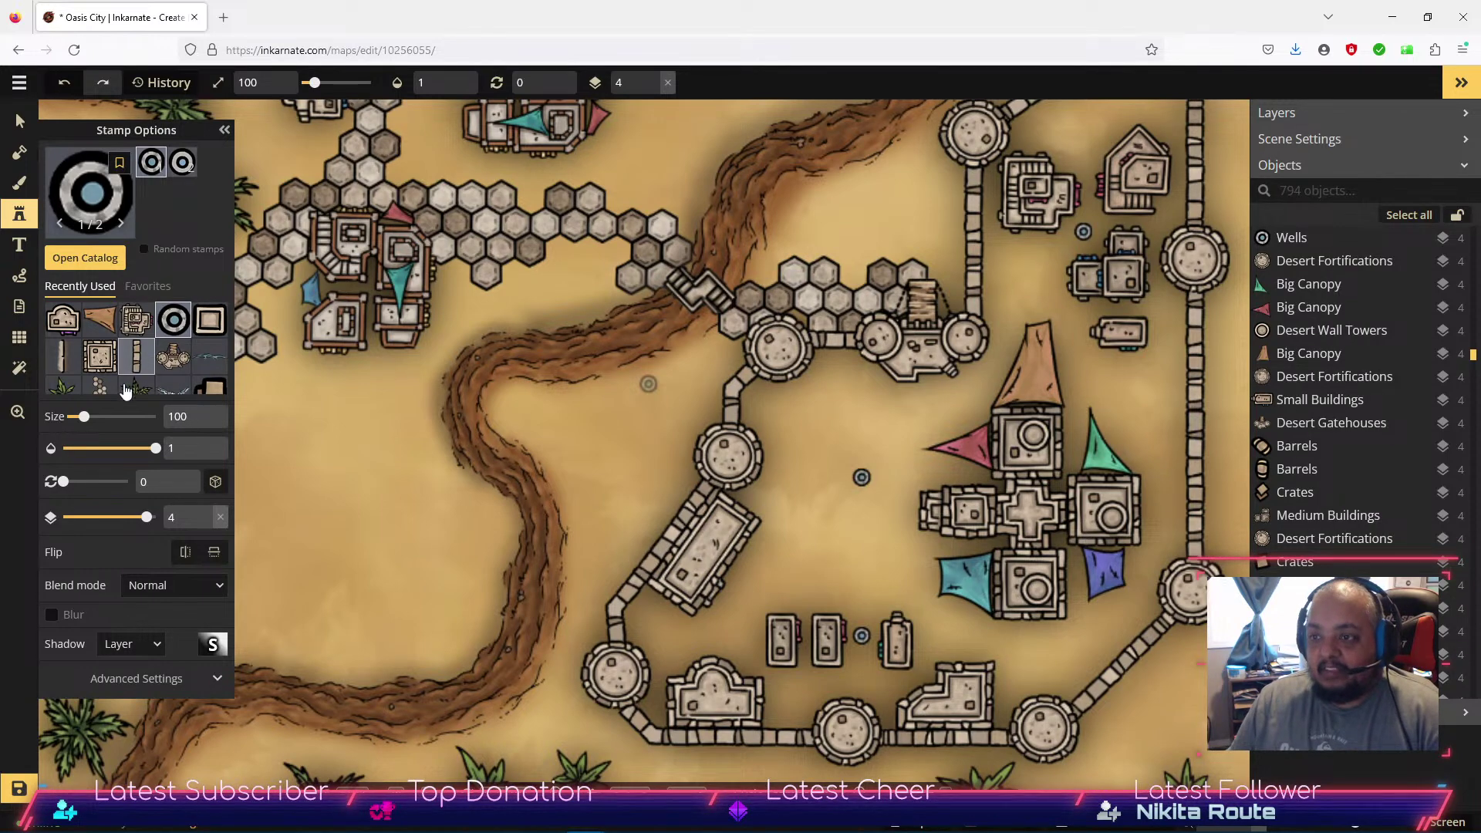
click(91, 260)
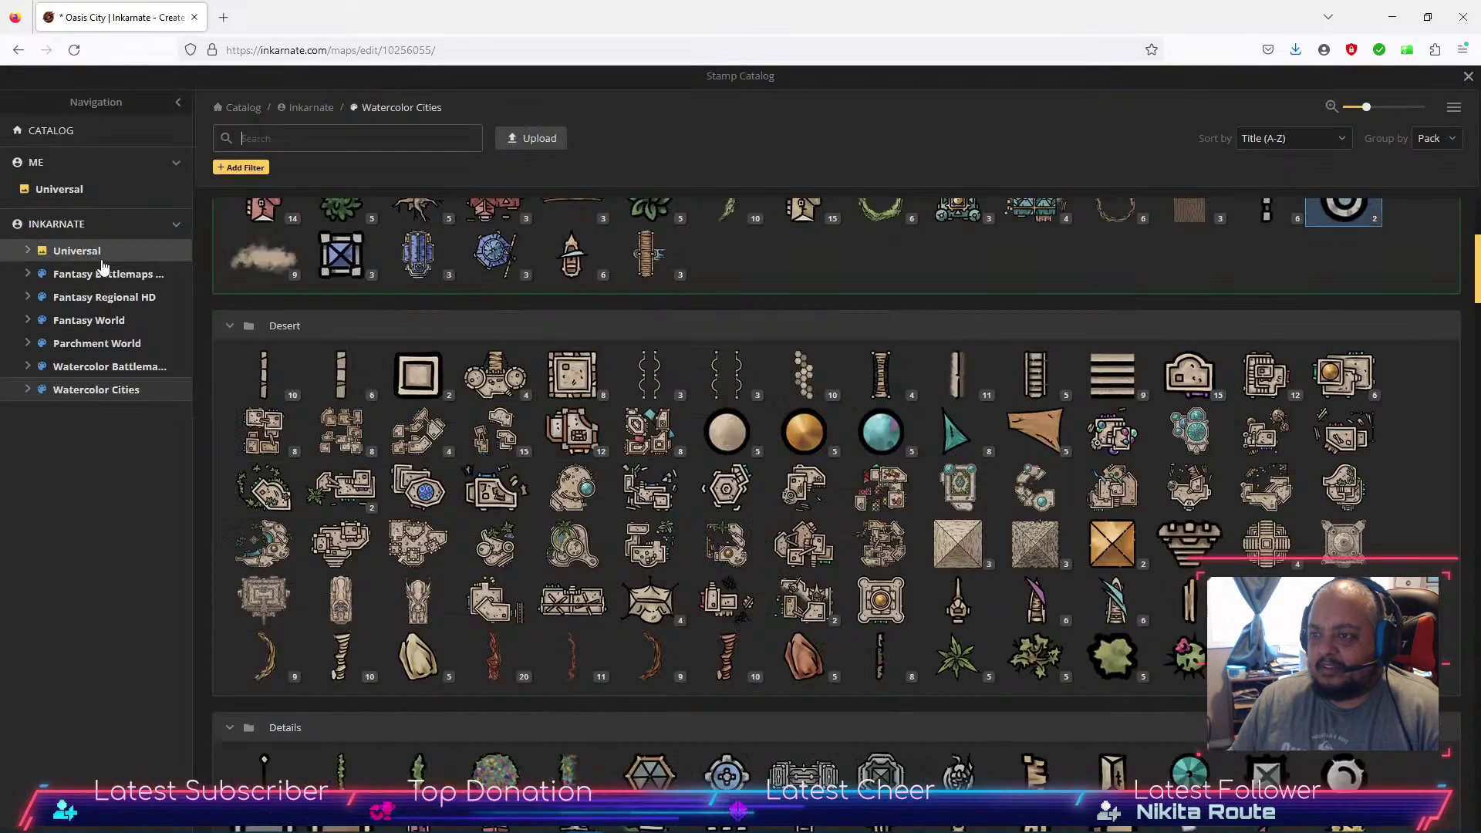
scroll(964, 452, down, 2)
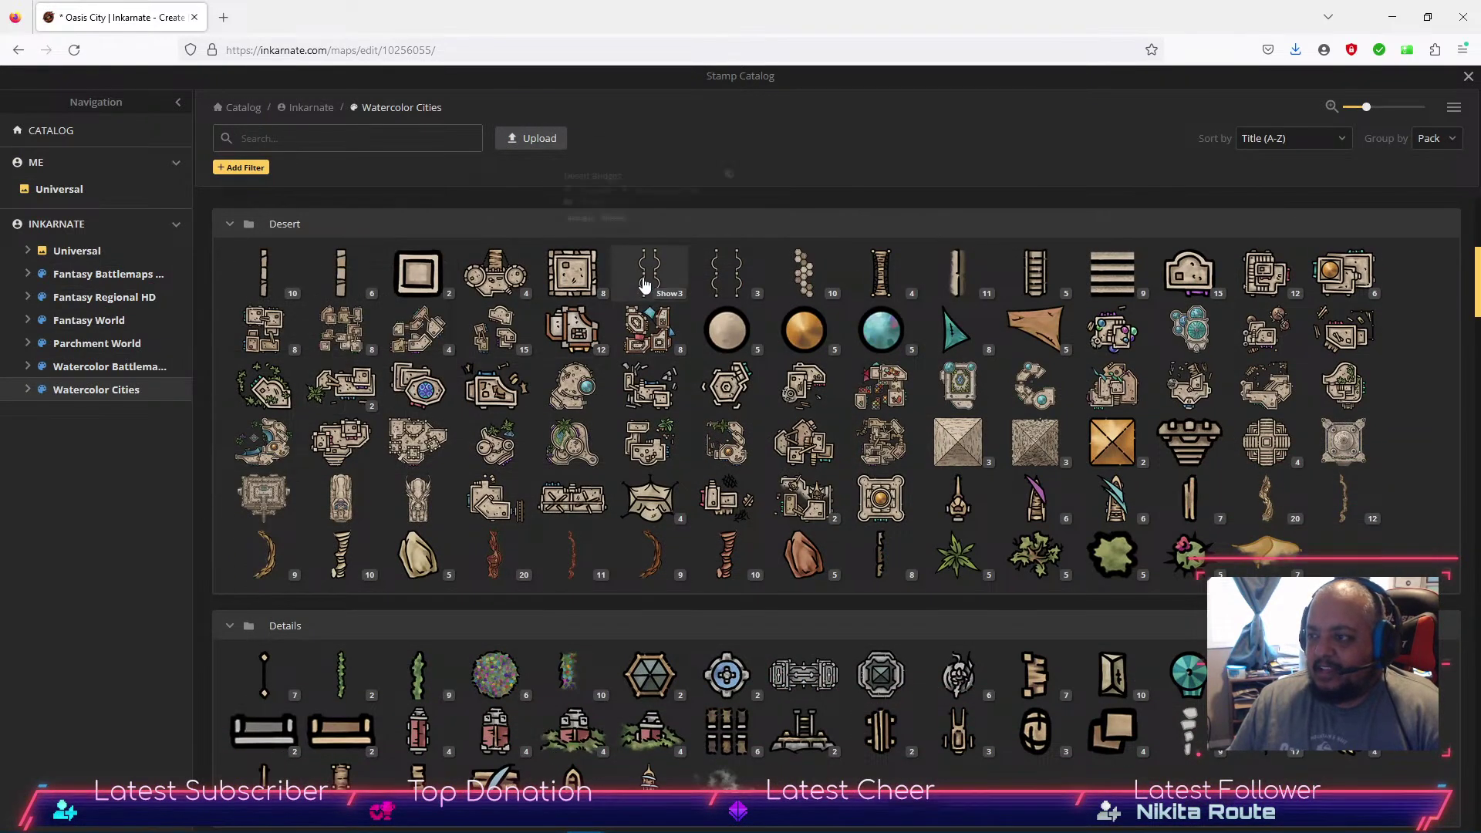
mouse_move(647, 280)
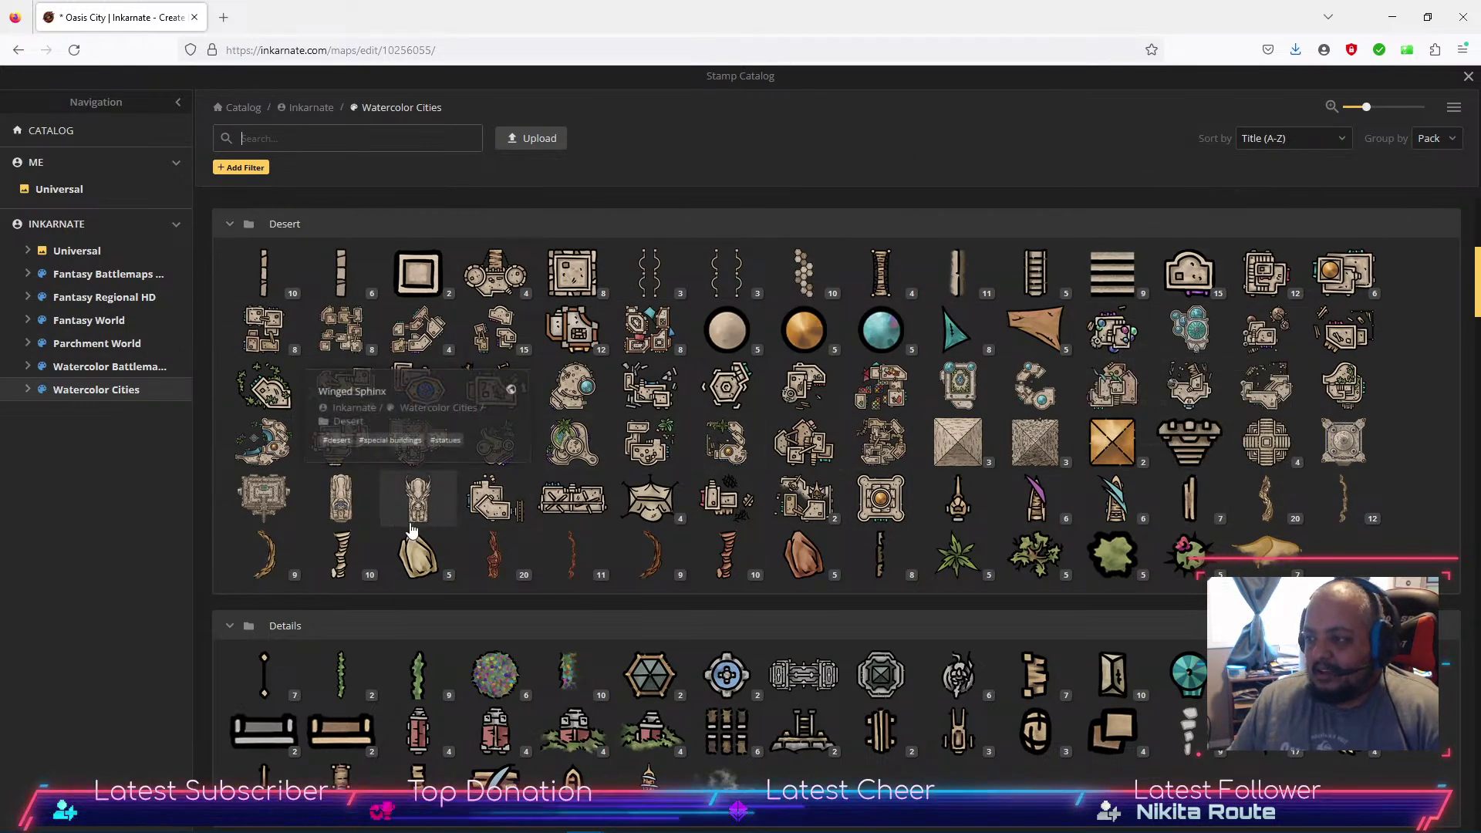
mouse_move(710, 522)
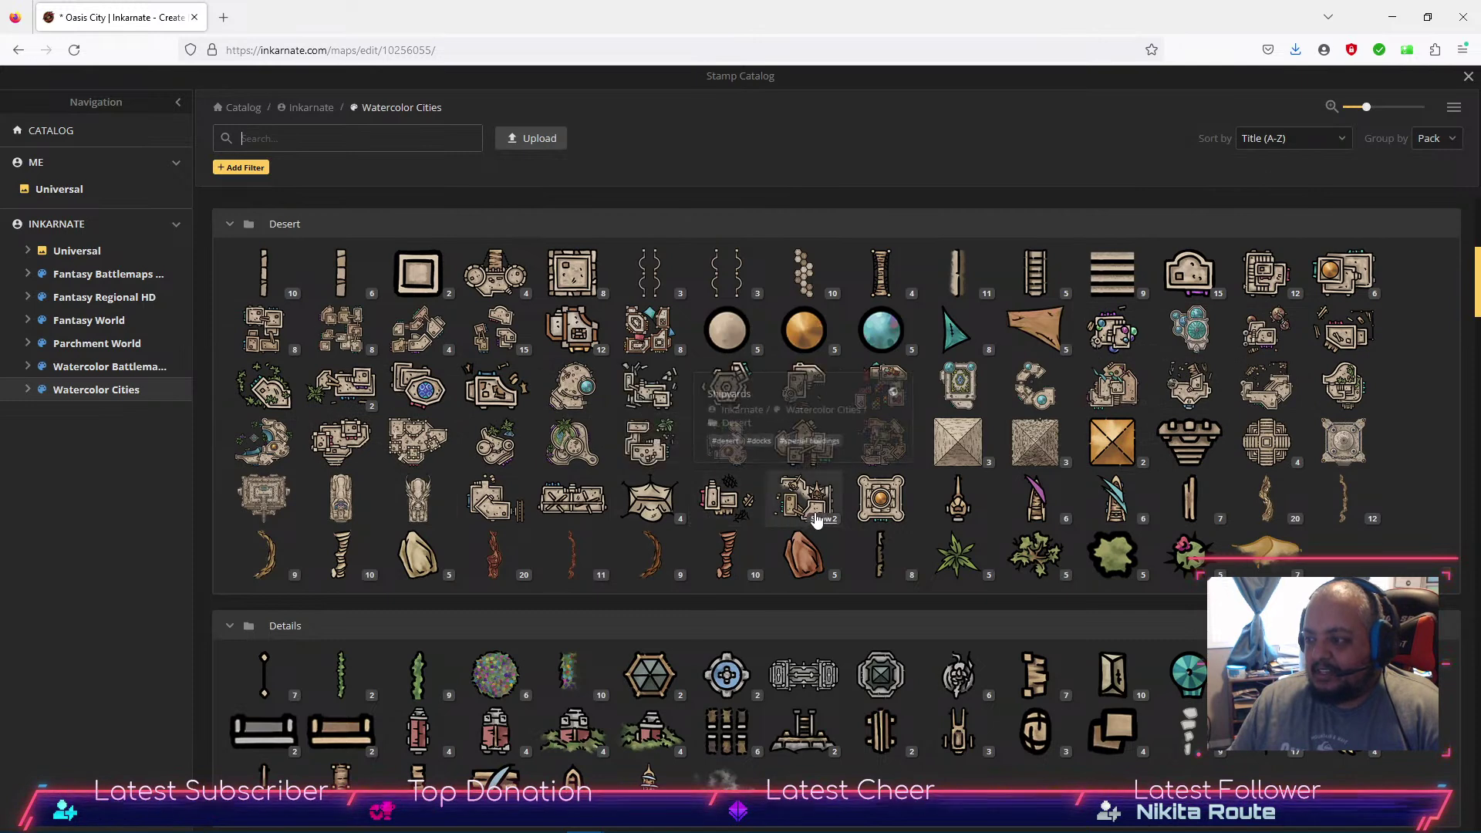
mouse_move(1148, 517)
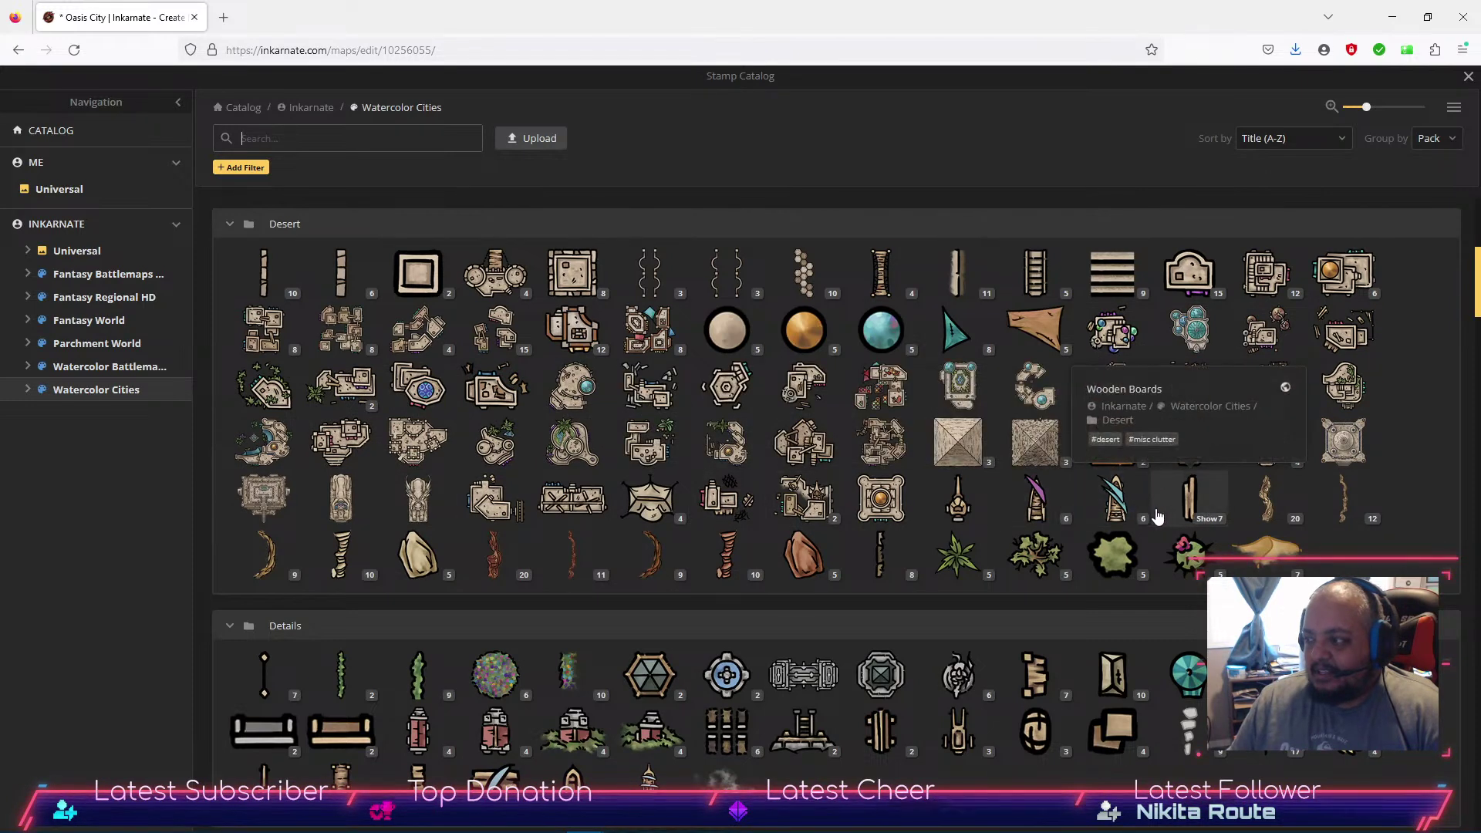
mouse_move(1261, 515)
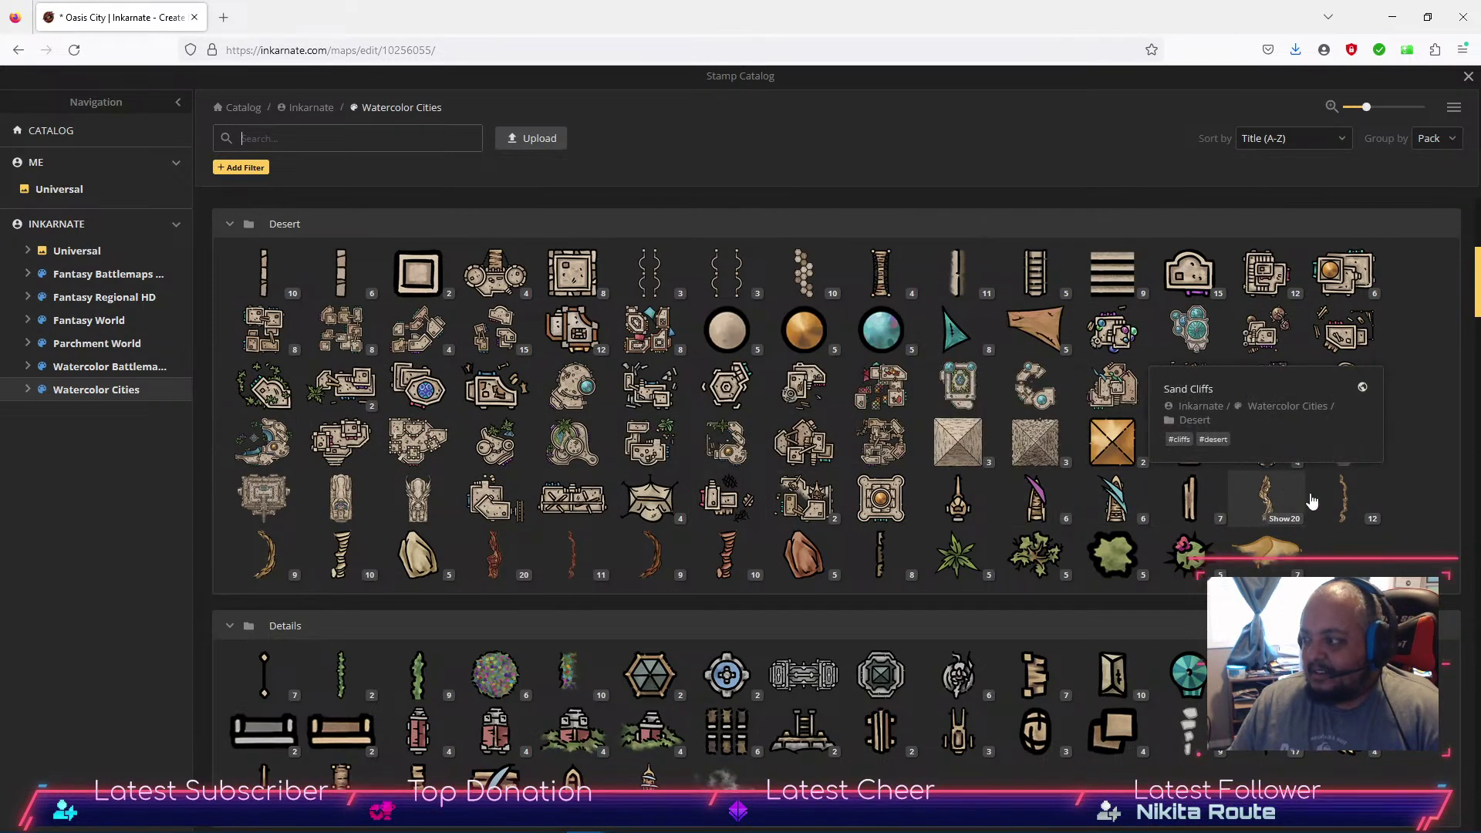
mouse_move(1350, 510)
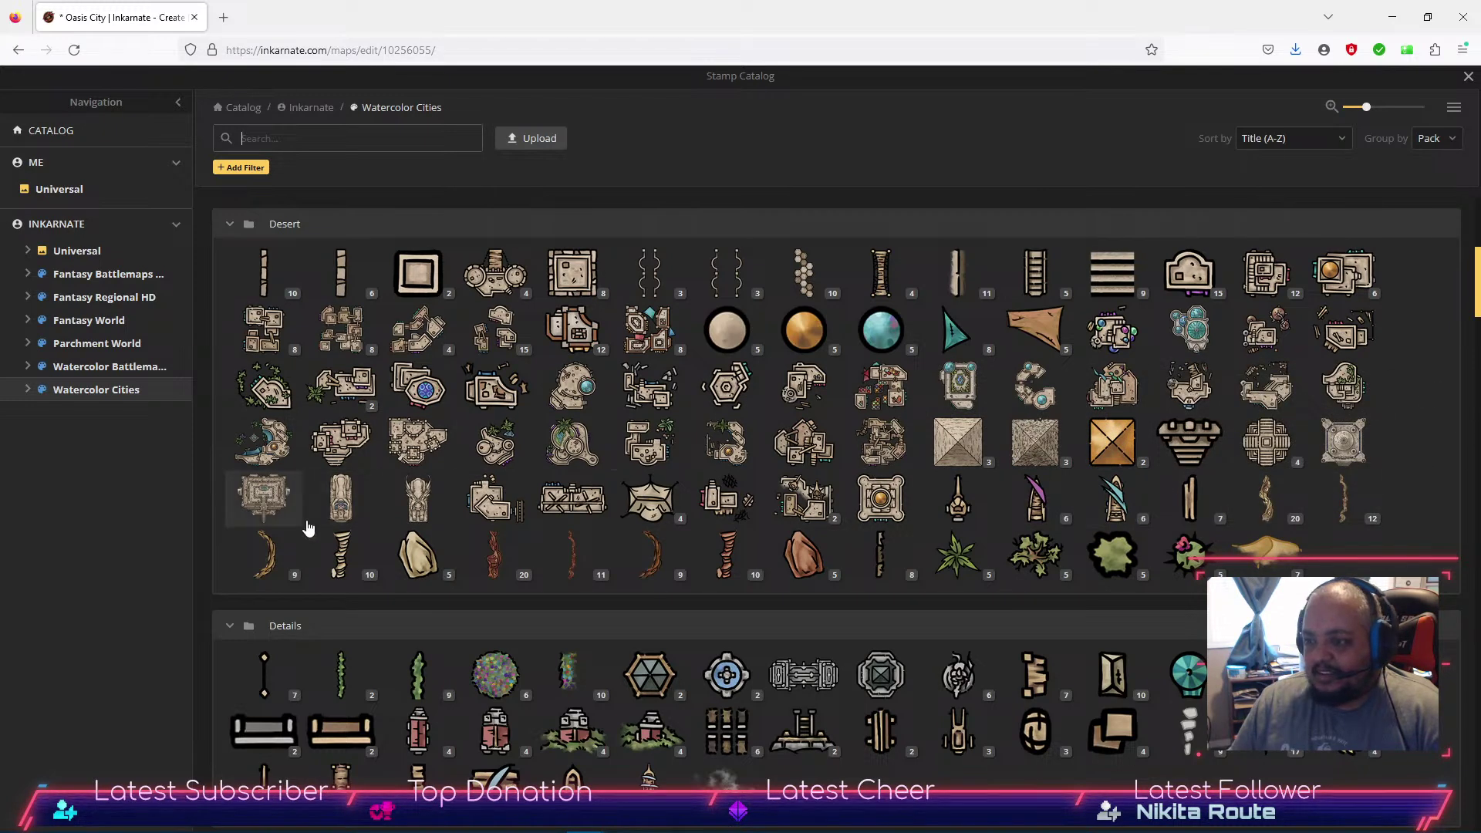
mouse_move(499, 566)
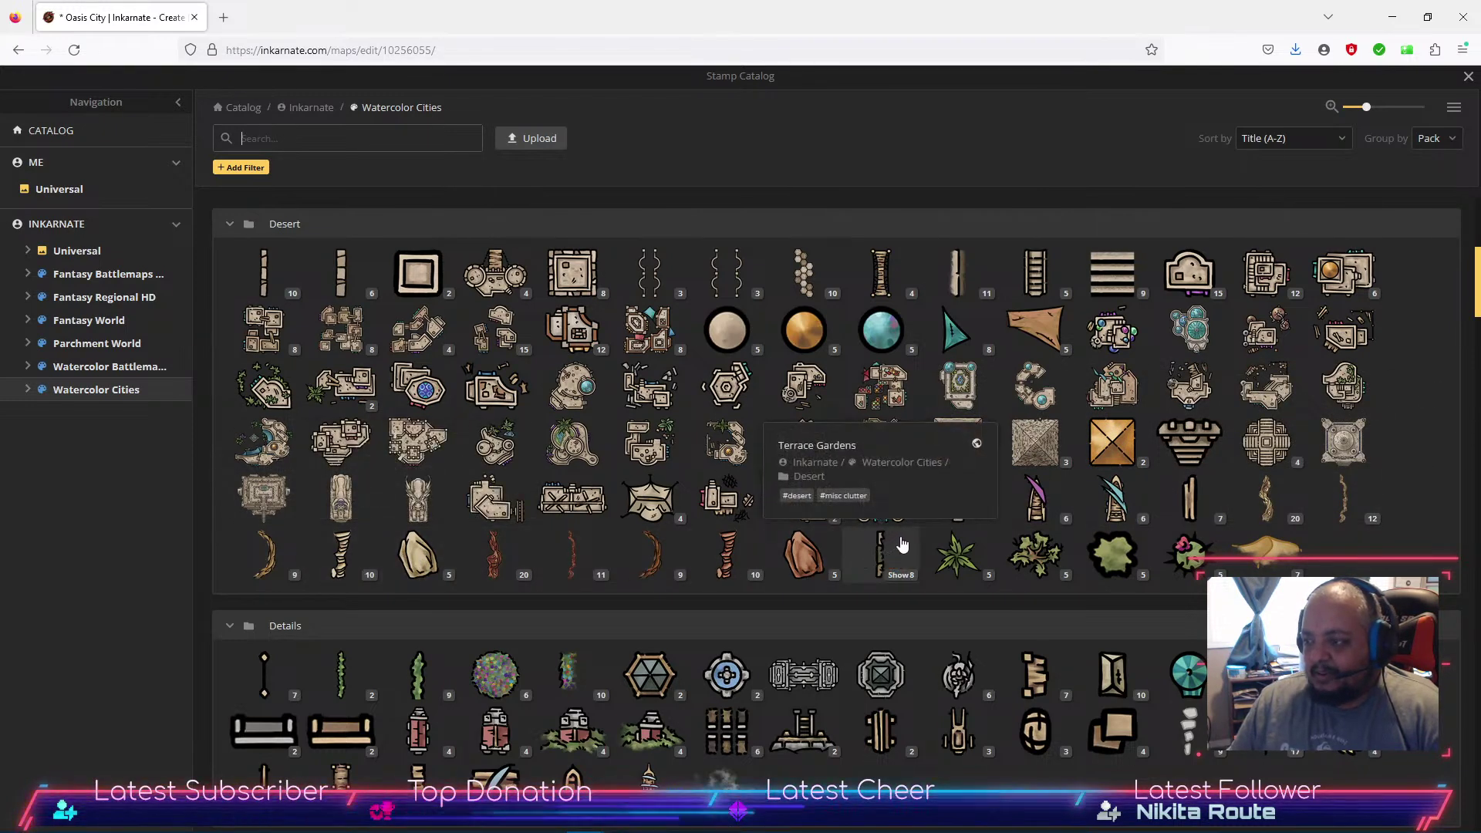
mouse_move(955, 550)
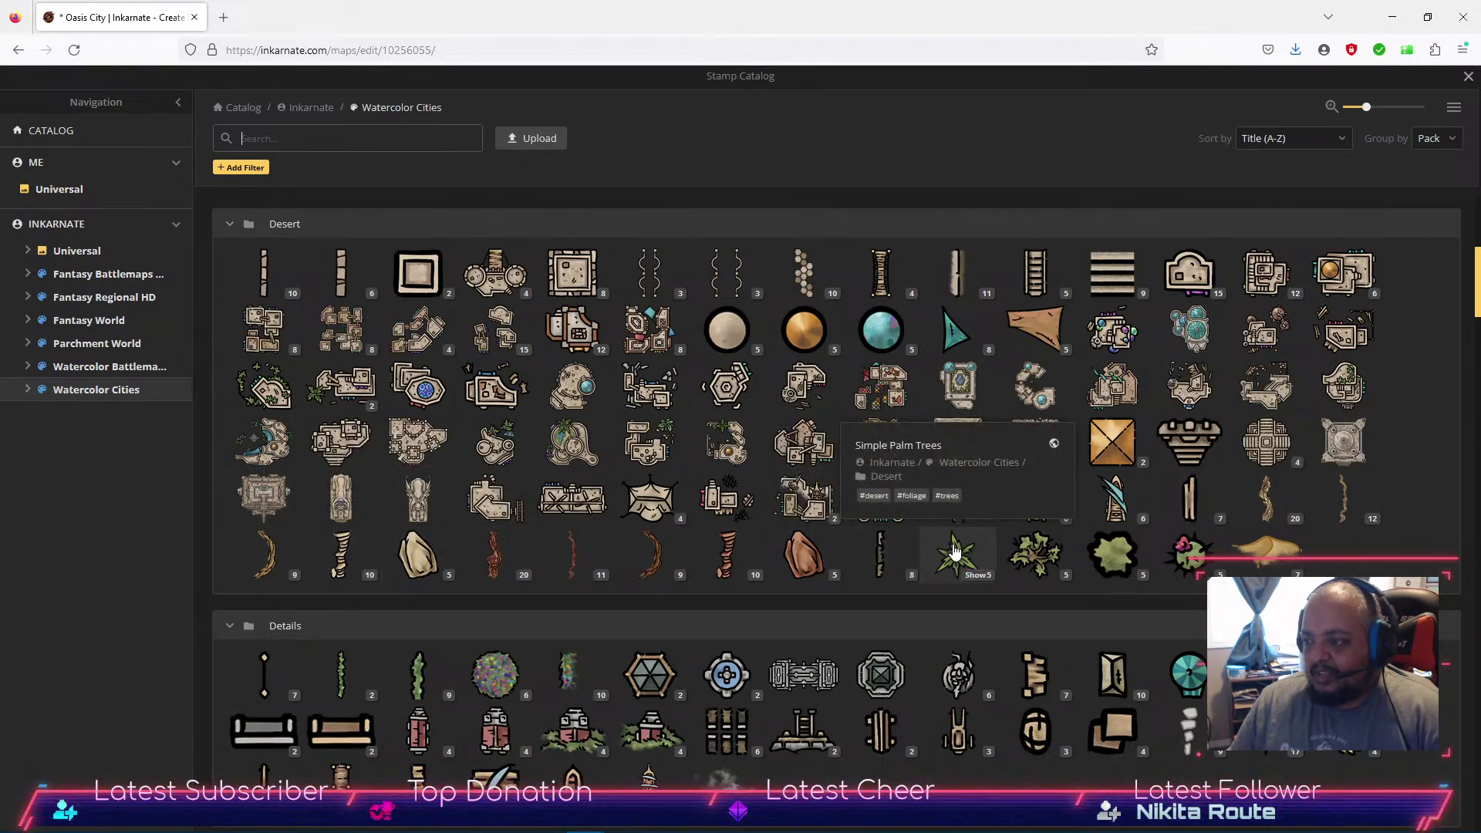
click(727, 552)
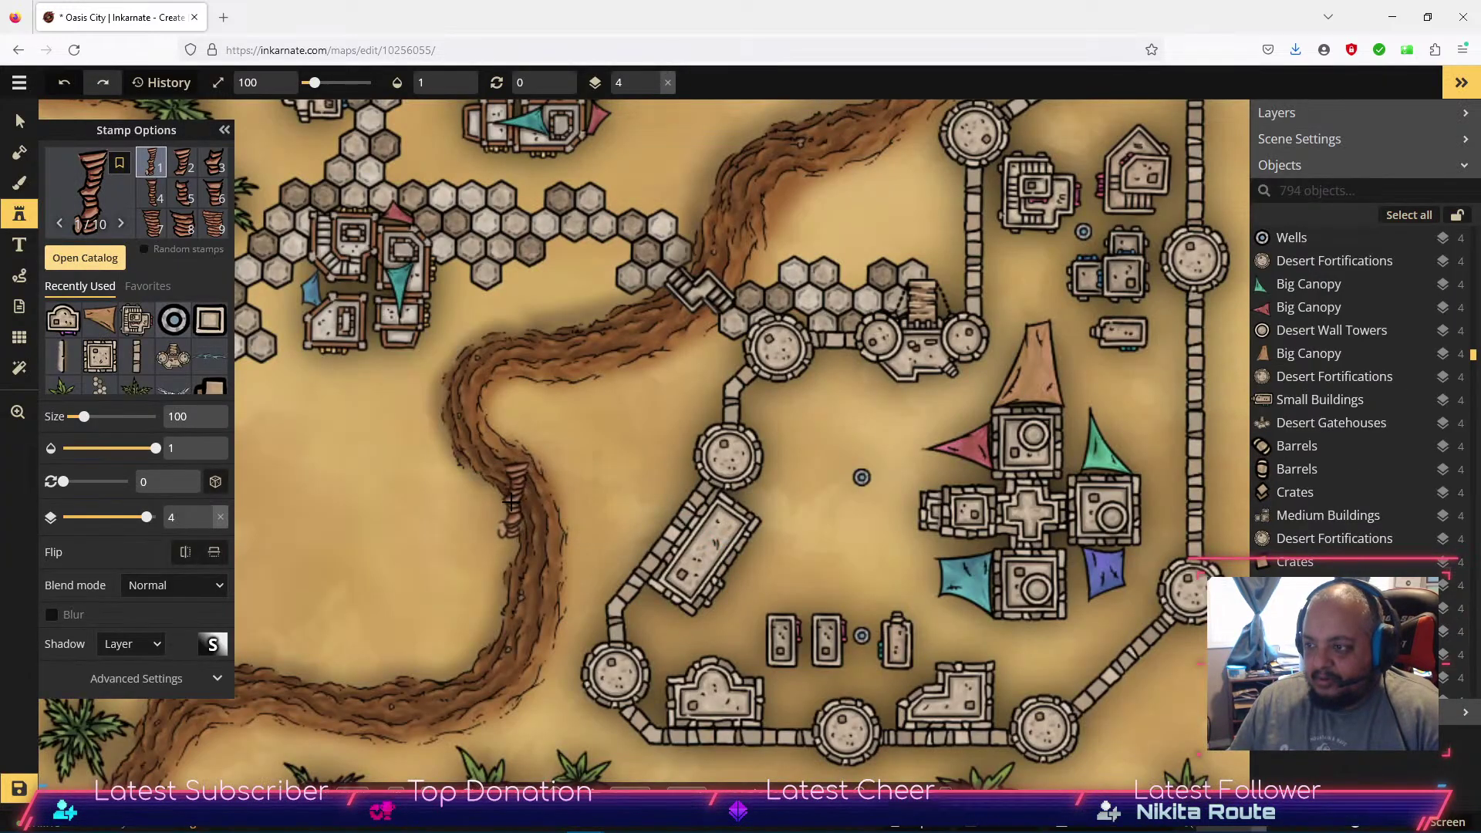
Try the first red stairs variant on the red sand ridge west of the fortress, then replace it with the second variant rotated to 62.
drag(498, 493, 744, 376)
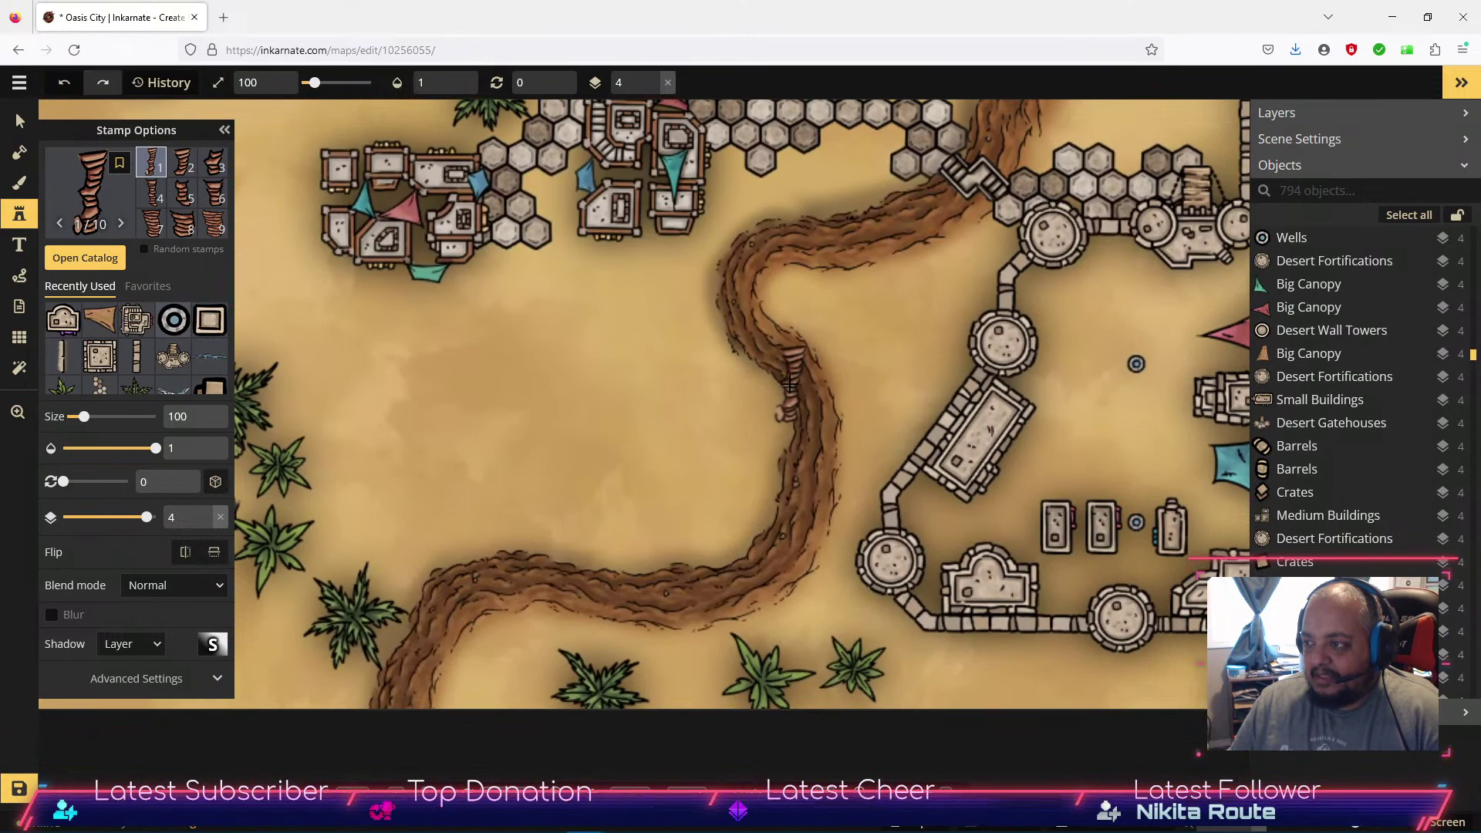
click(797, 385)
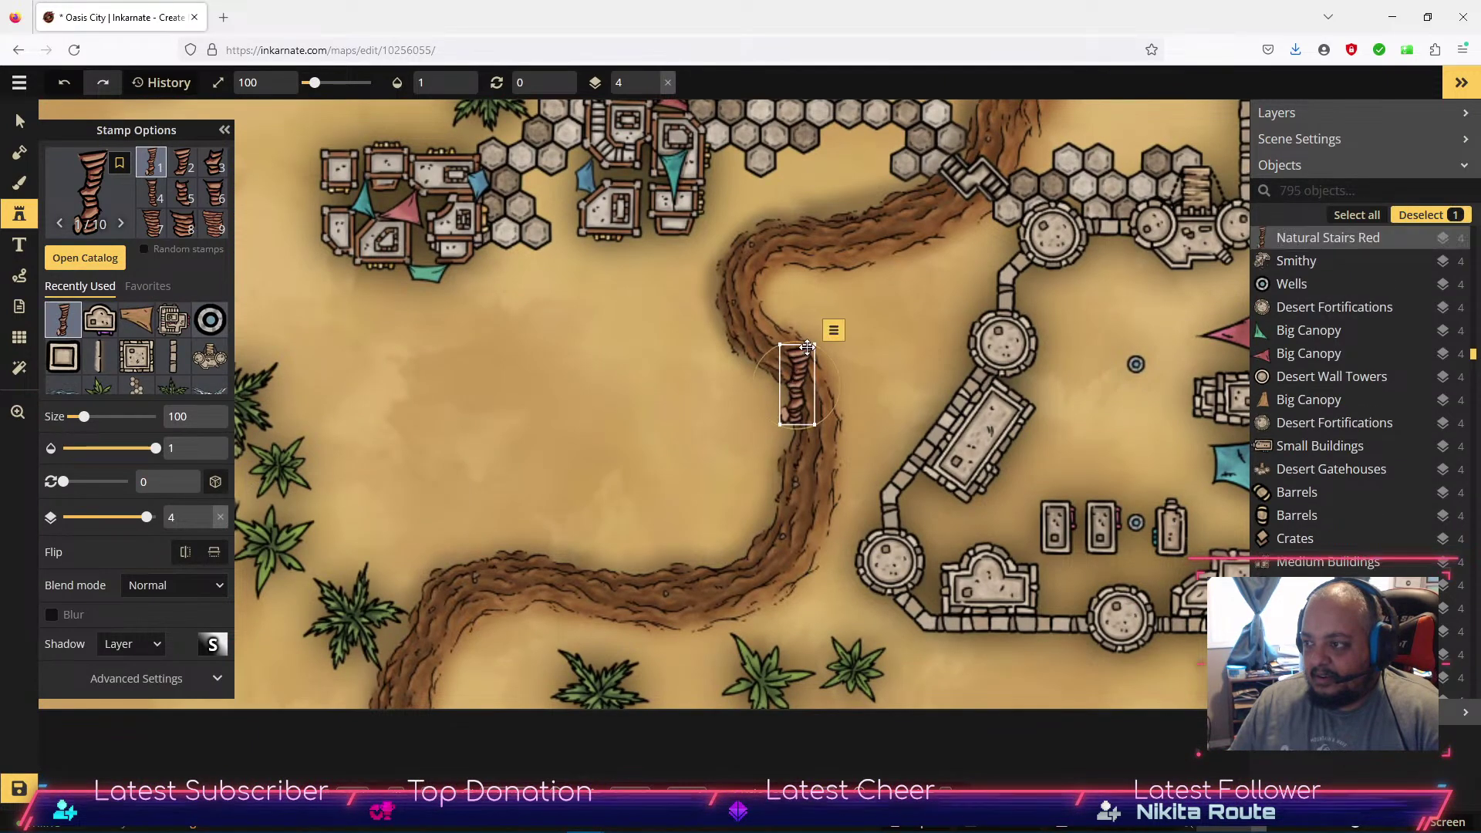
drag(831, 354, 849, 401)
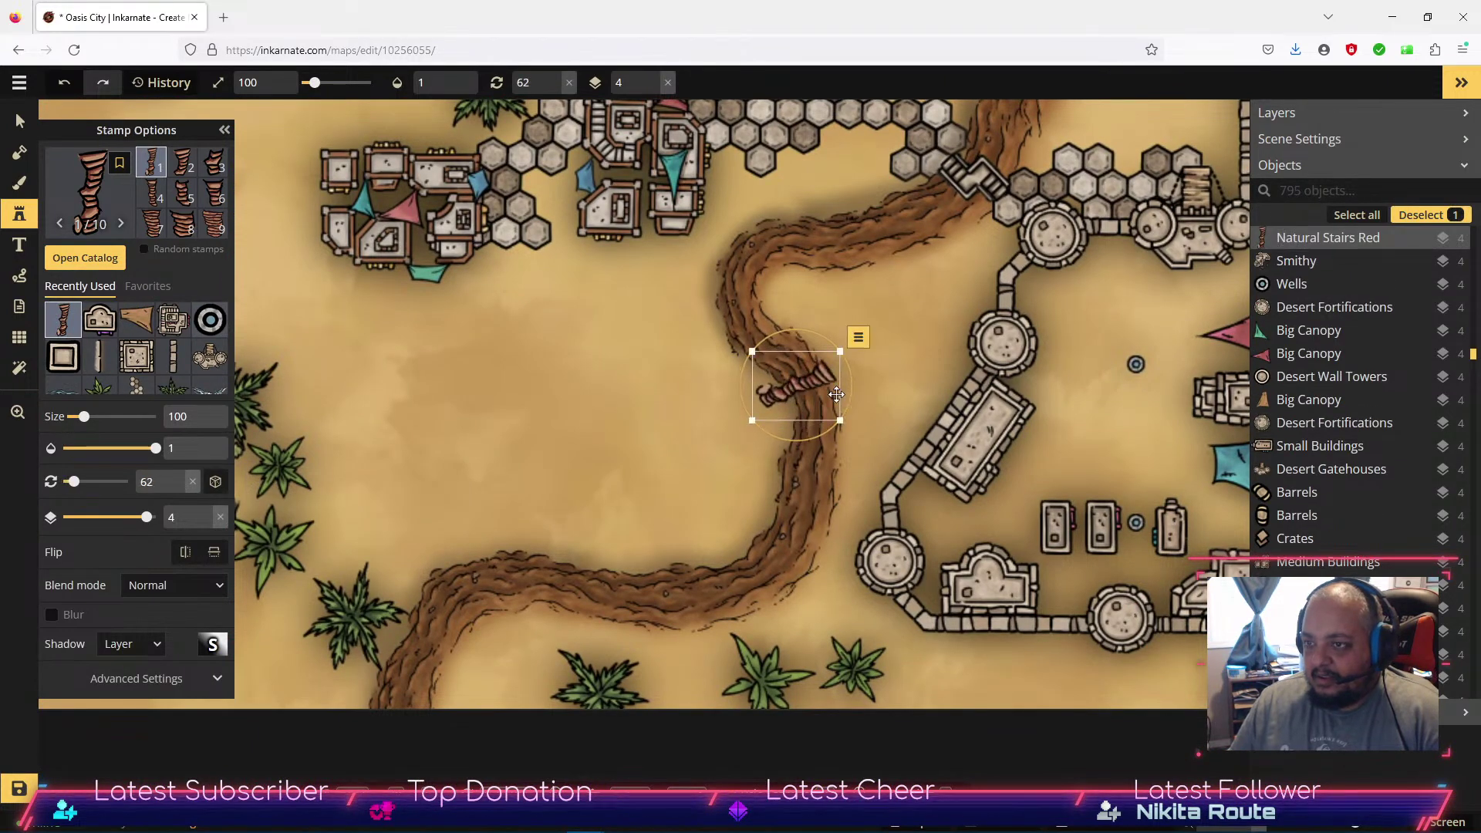
key(Delete)
click(183, 164)
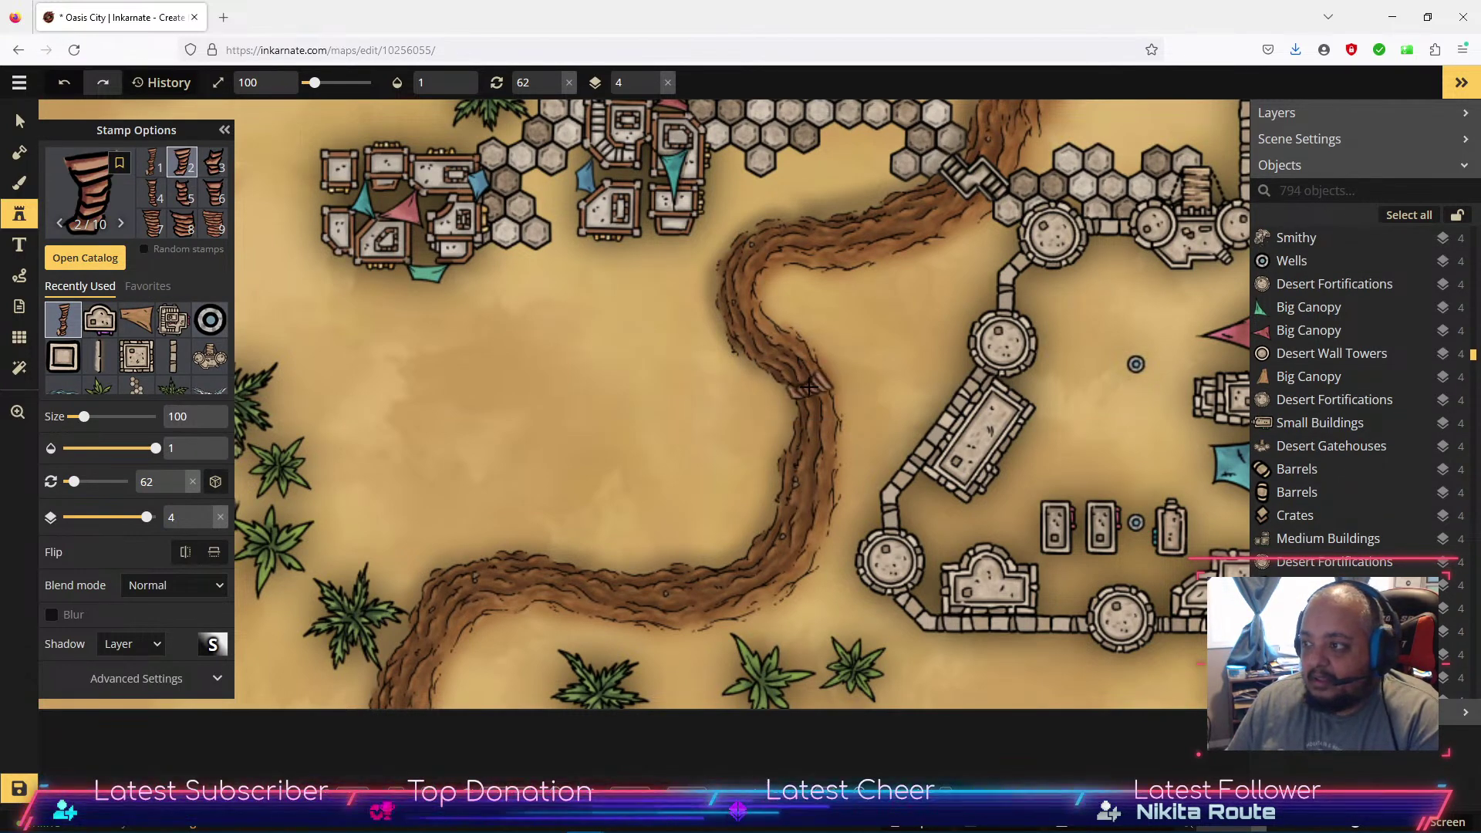
click(810, 386)
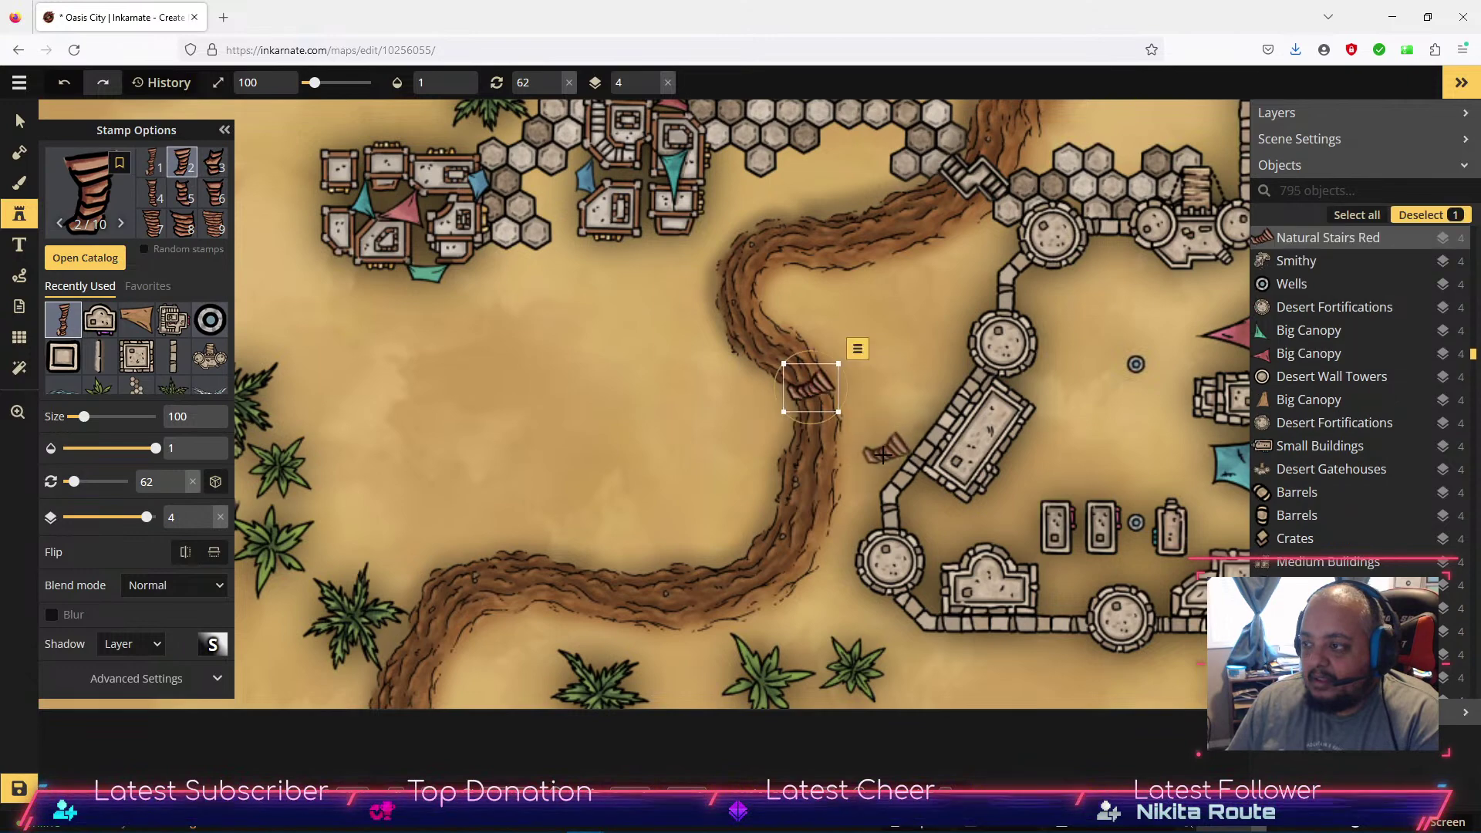
click(19, 121)
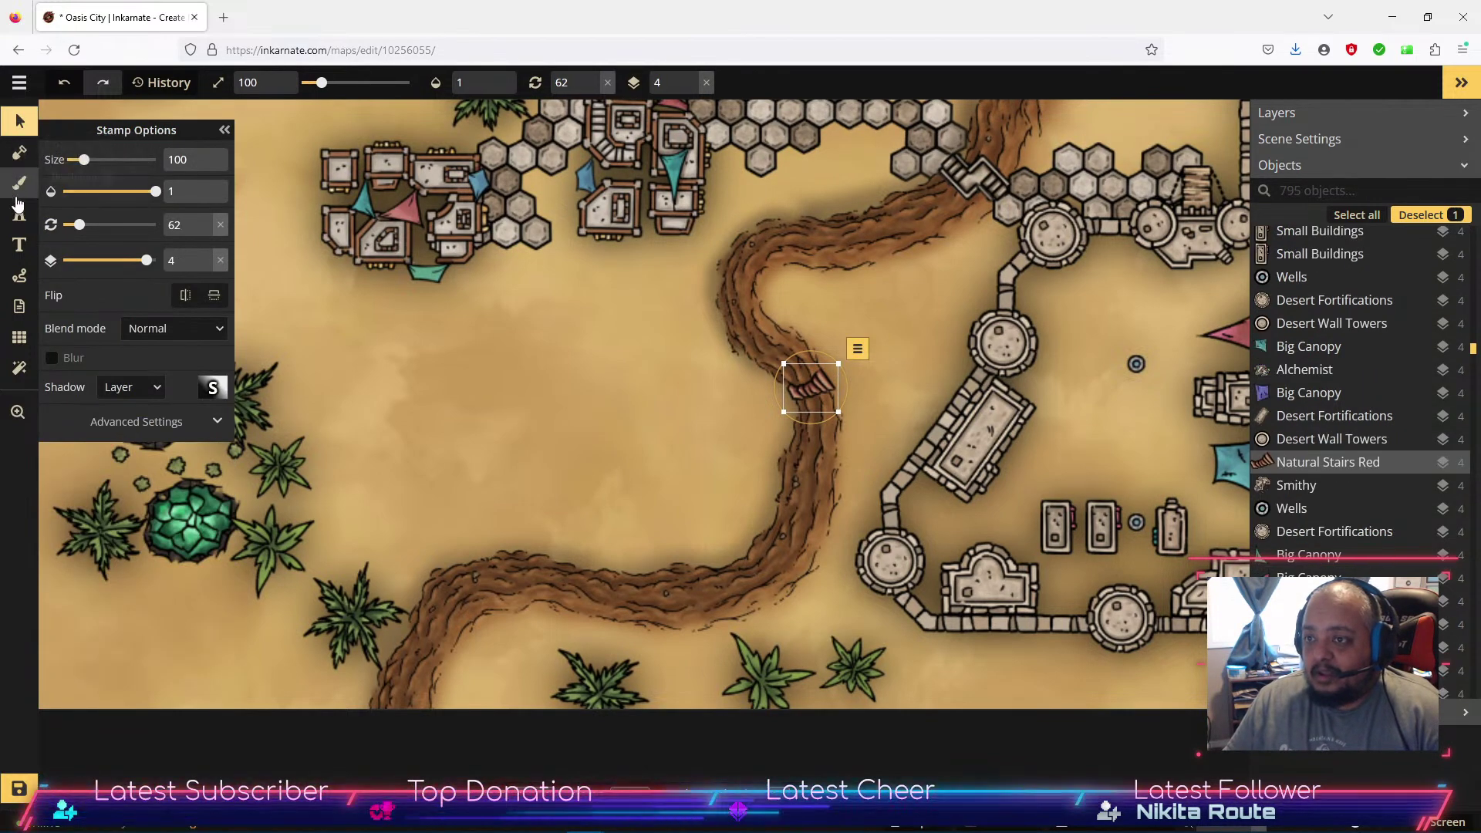
Choose the Crane stamp from the Details group of the Watercolor Cities stamp catalog.
click(20, 214)
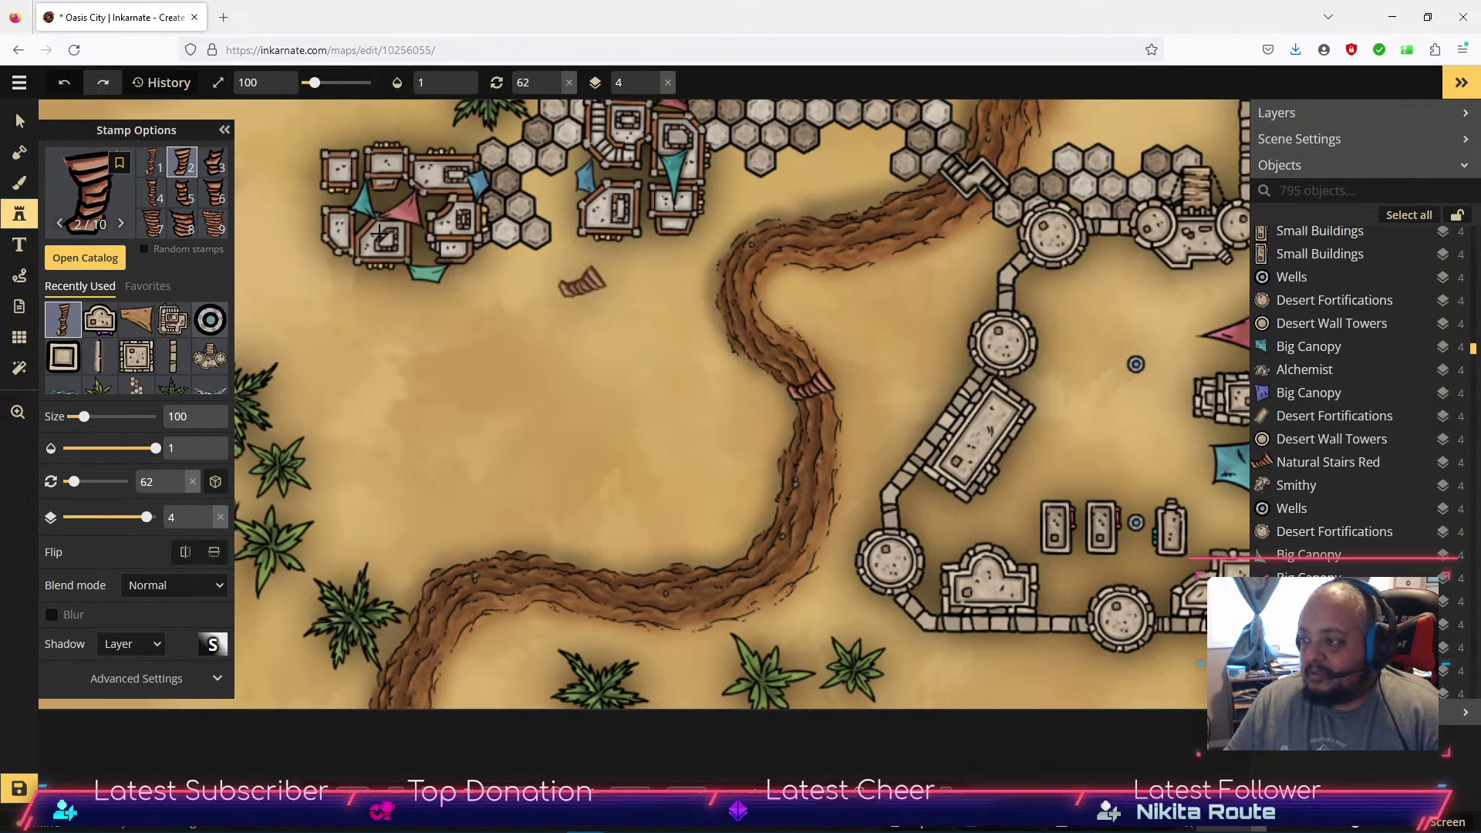
click(648, 382)
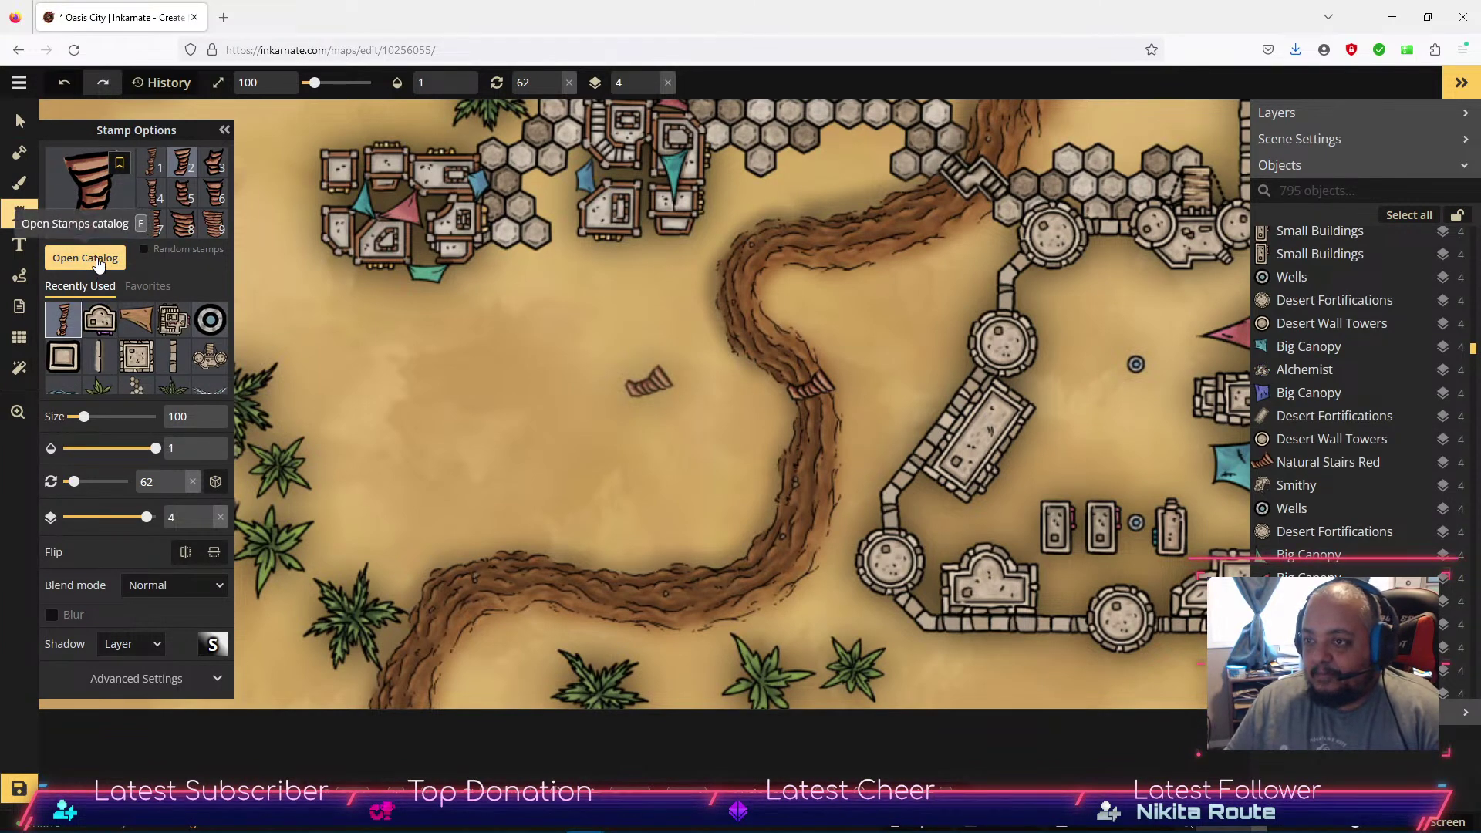
click(99, 259)
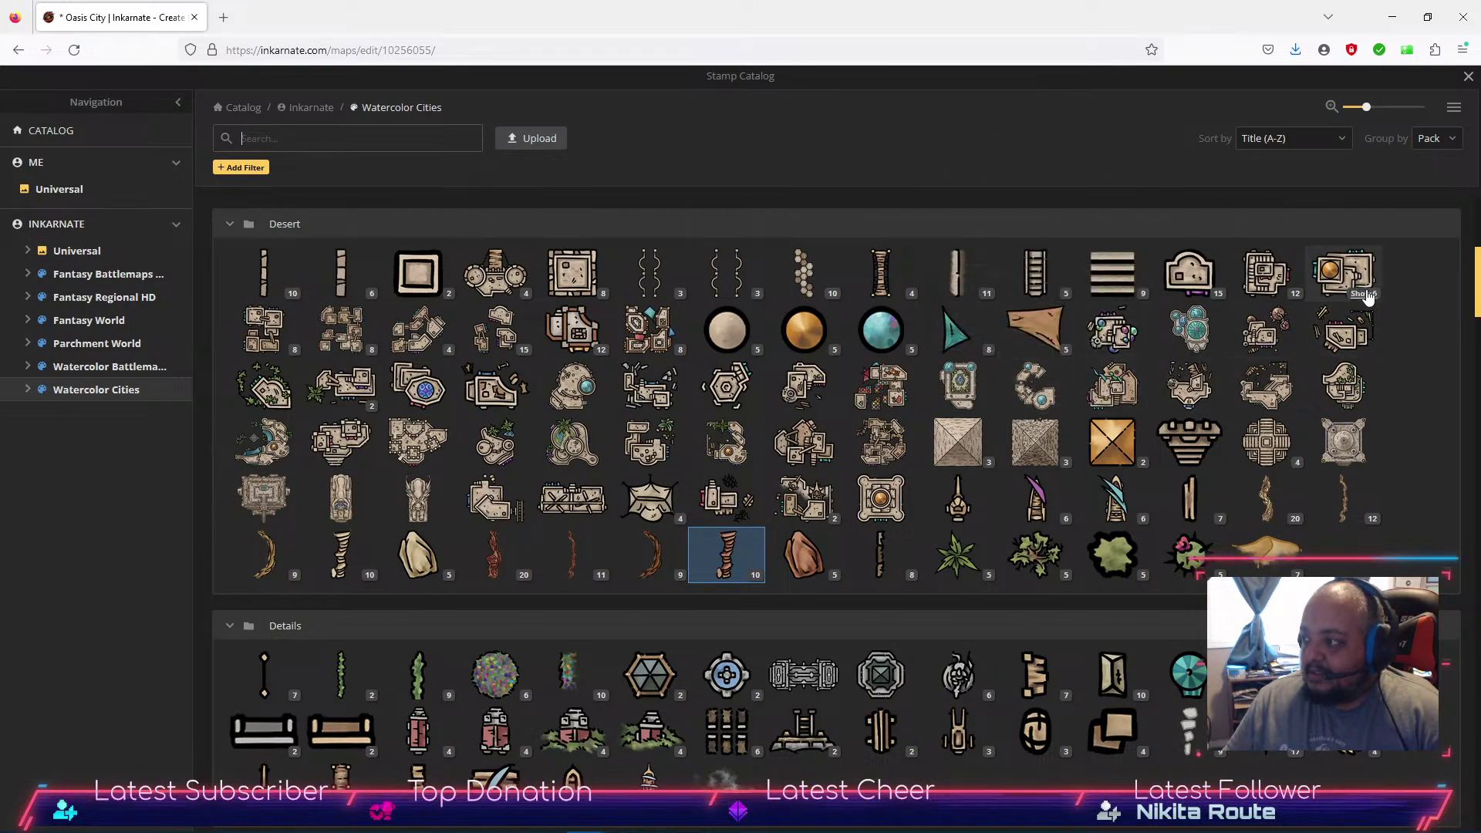
mouse_move(1100, 523)
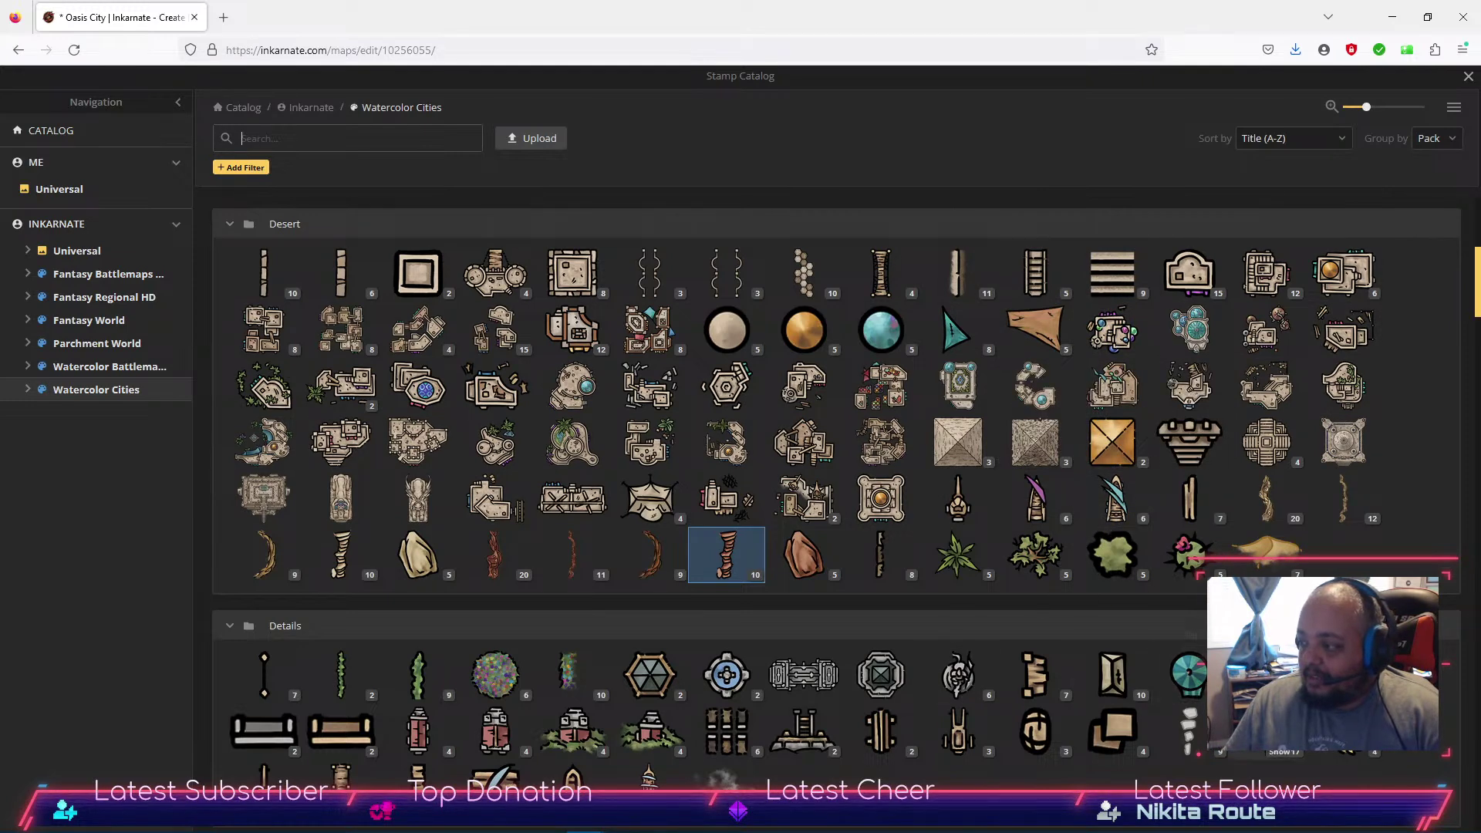
mouse_move(1265, 737)
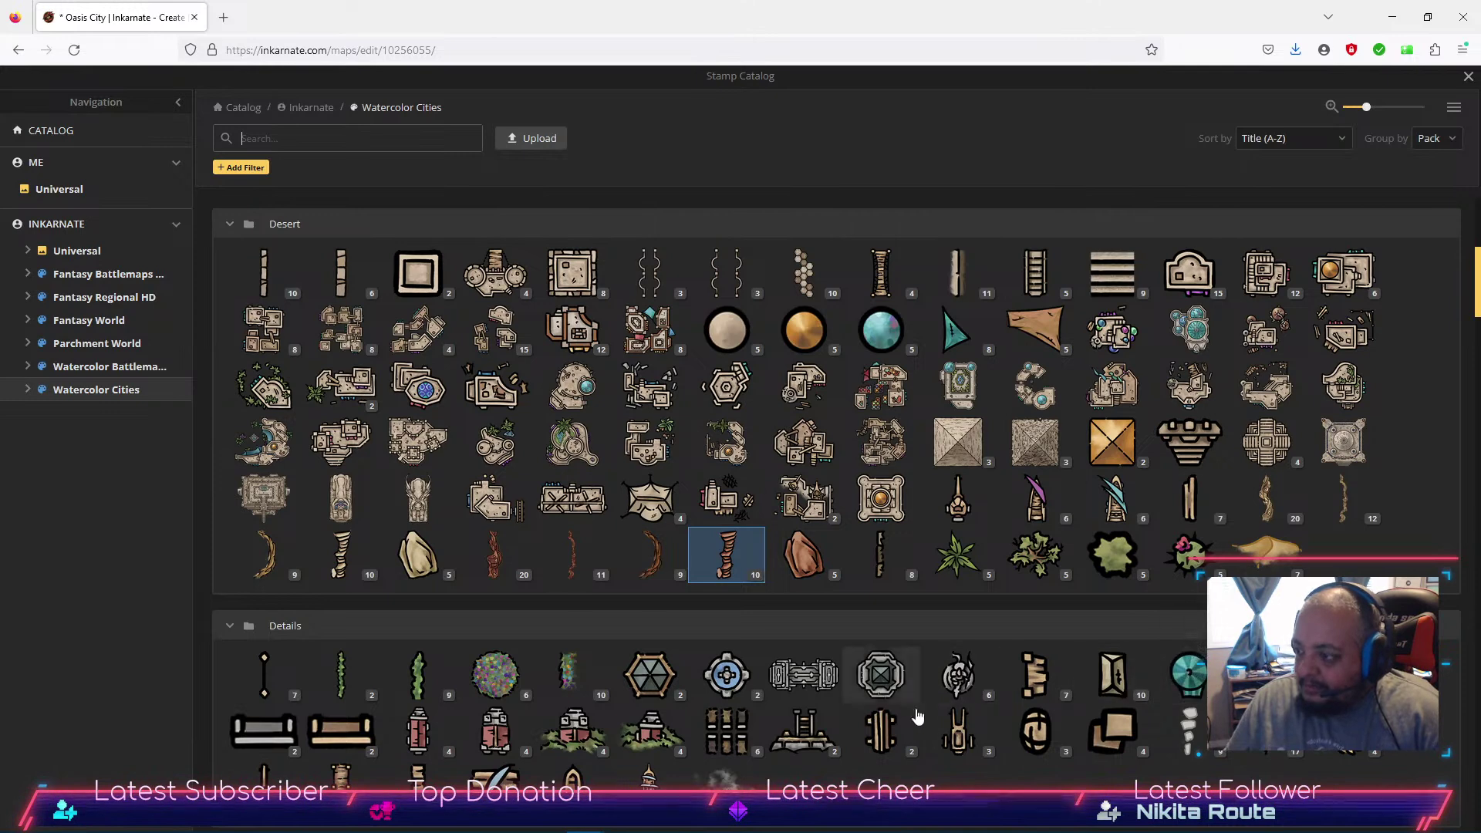
mouse_move(873, 754)
scroll(872, 748, down, 2)
scroll(864, 738, up, 2)
scroll(849, 729, down, 2)
scroll(836, 728, down, 1)
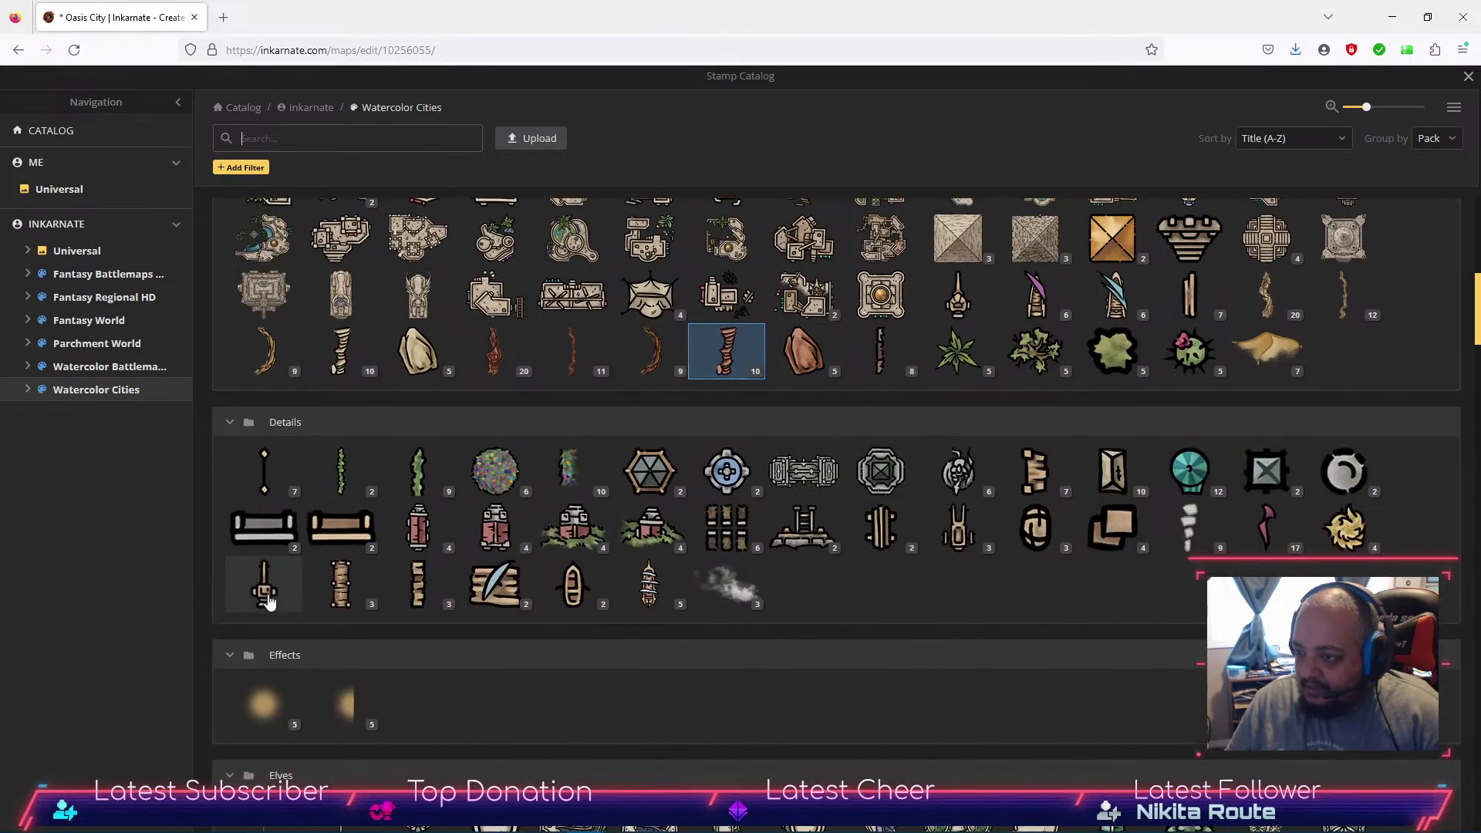
click(266, 586)
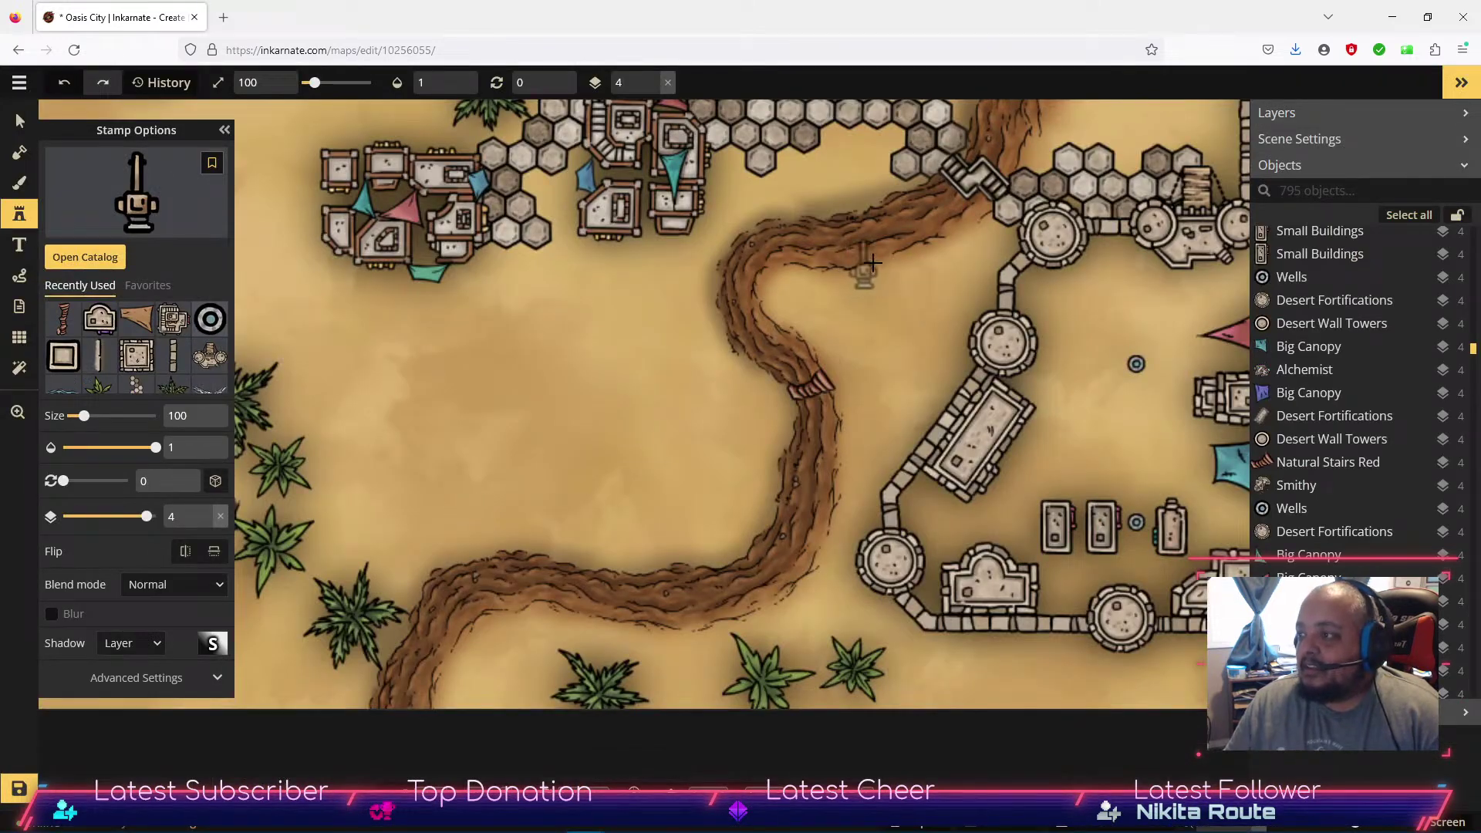
Place two cranes along the eastern edge of the red sand ridge, north of the hexagon path leading to the gatehouse.
drag(961, 245, 665, 548)
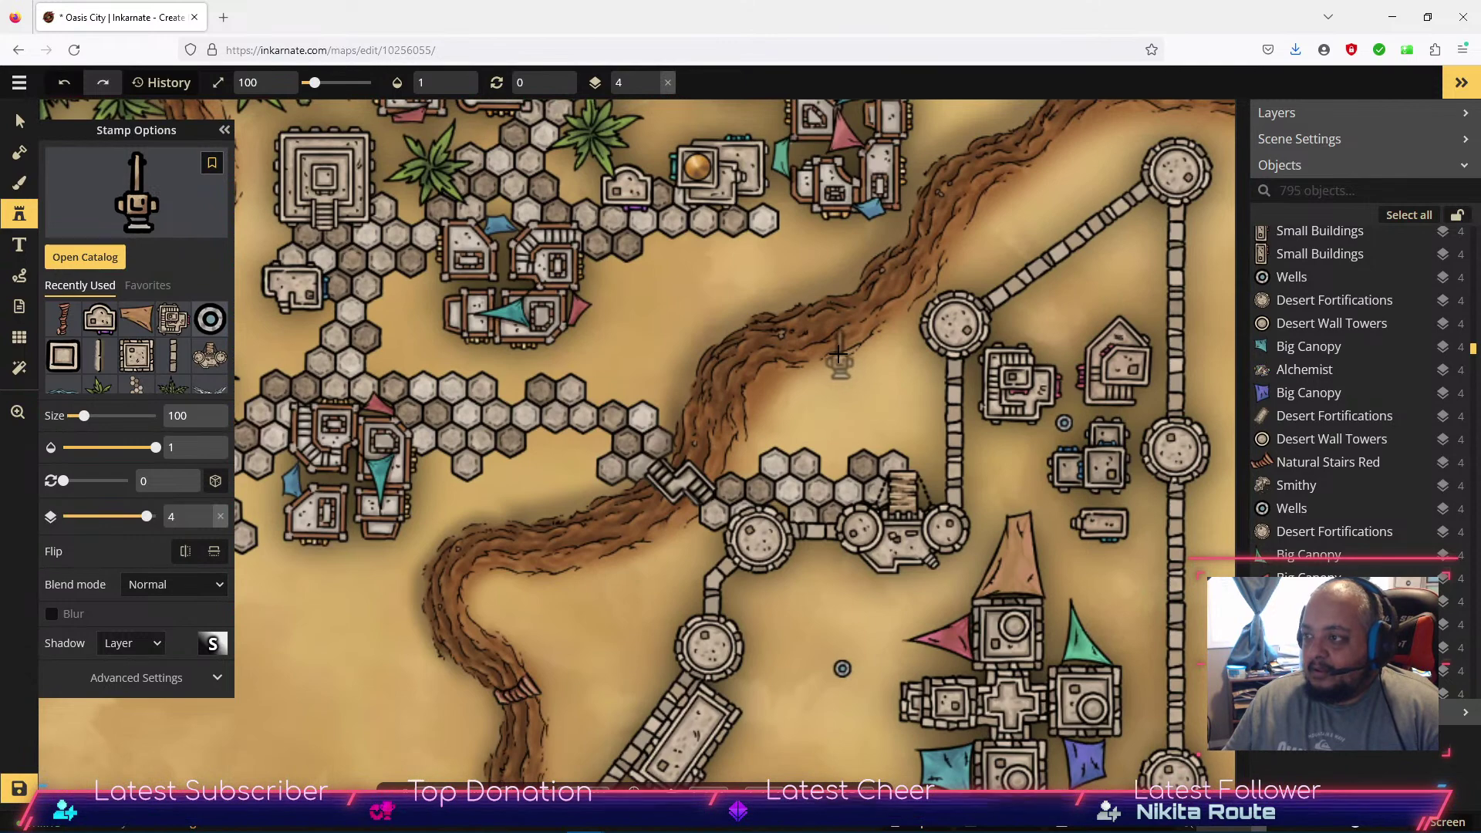
click(771, 364)
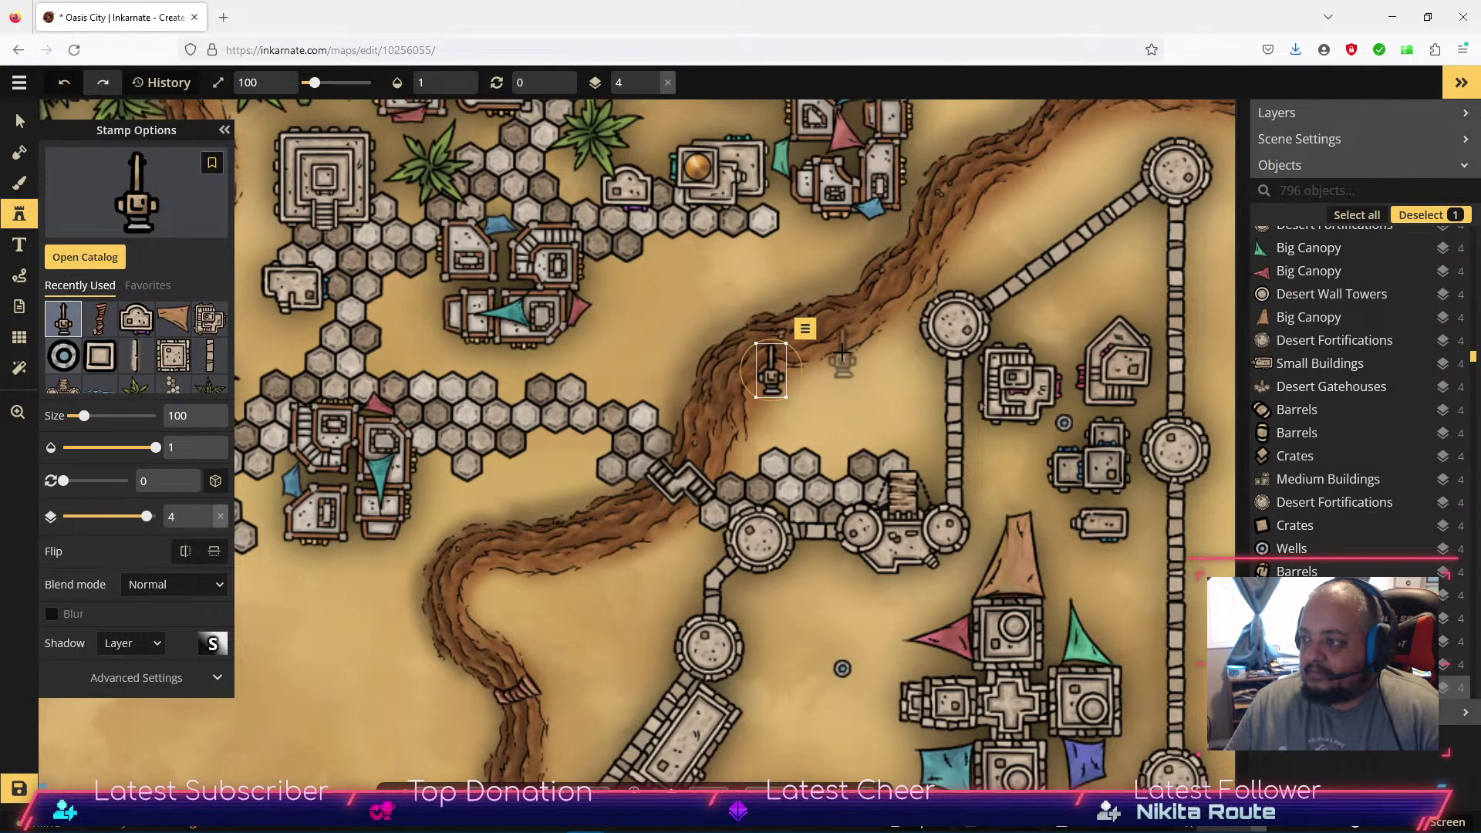
click(842, 354)
Rotate both cranes to point toward the red sand ridge, setting the western crane to 317.
key(v)
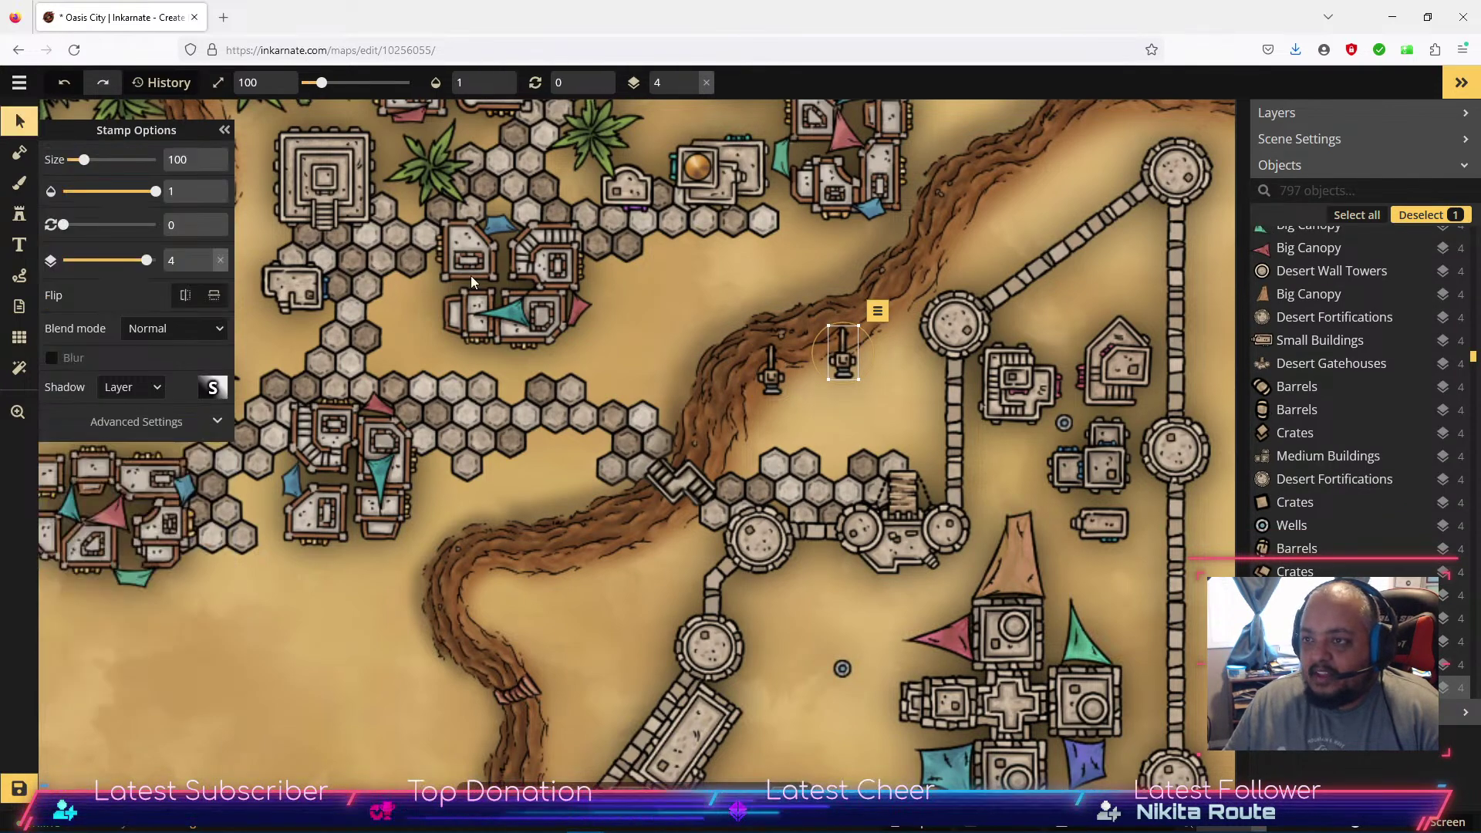
drag(870, 369, 843, 358)
click(760, 397)
drag(788, 399, 795, 403)
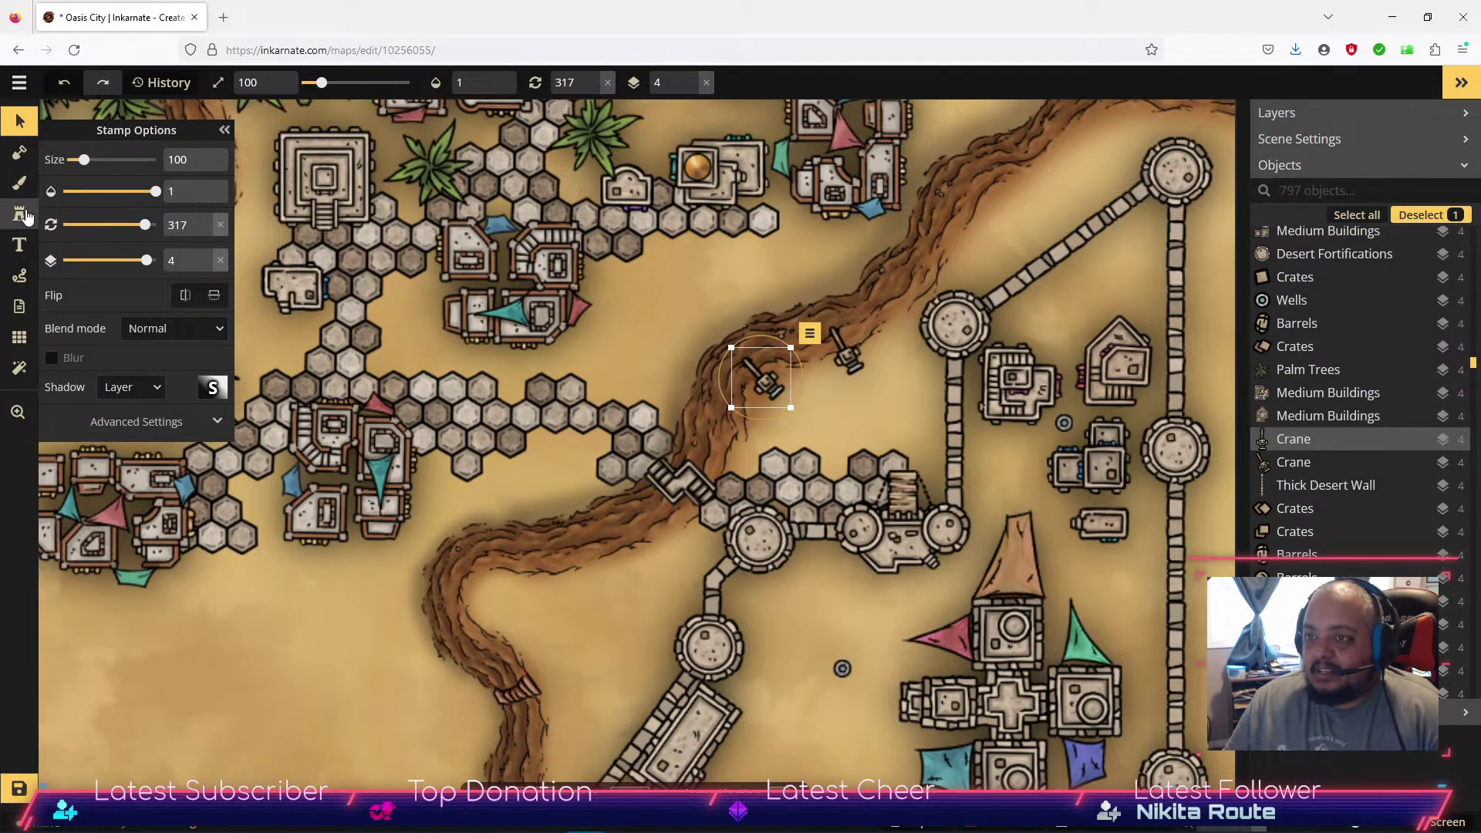
Place a three-hexagon Hex Bridges row with rotation 270 on layer 1 along the south edge of the path below the gold-domed building.
click(21, 216)
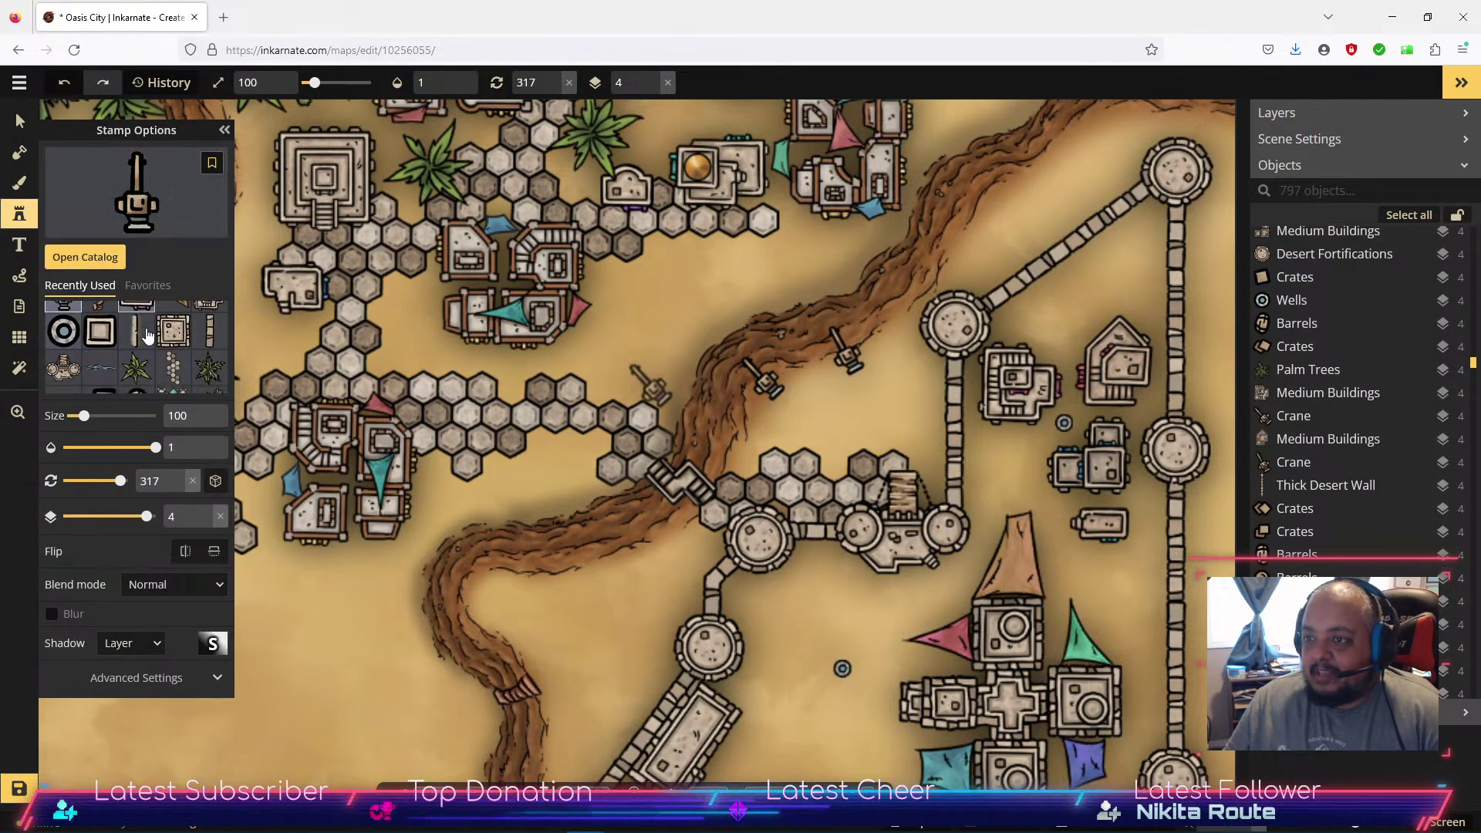
click(173, 338)
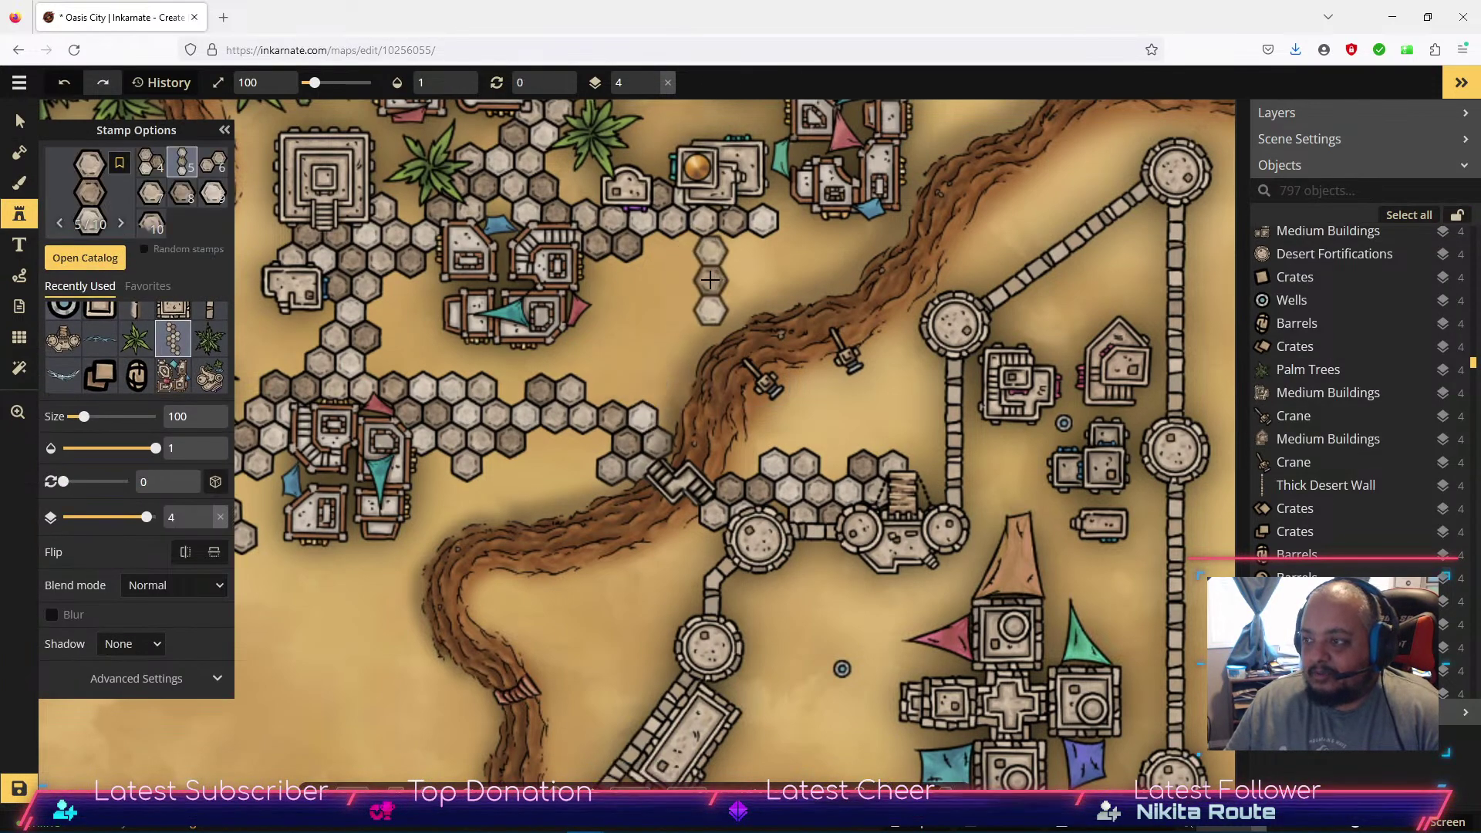
click(648, 378)
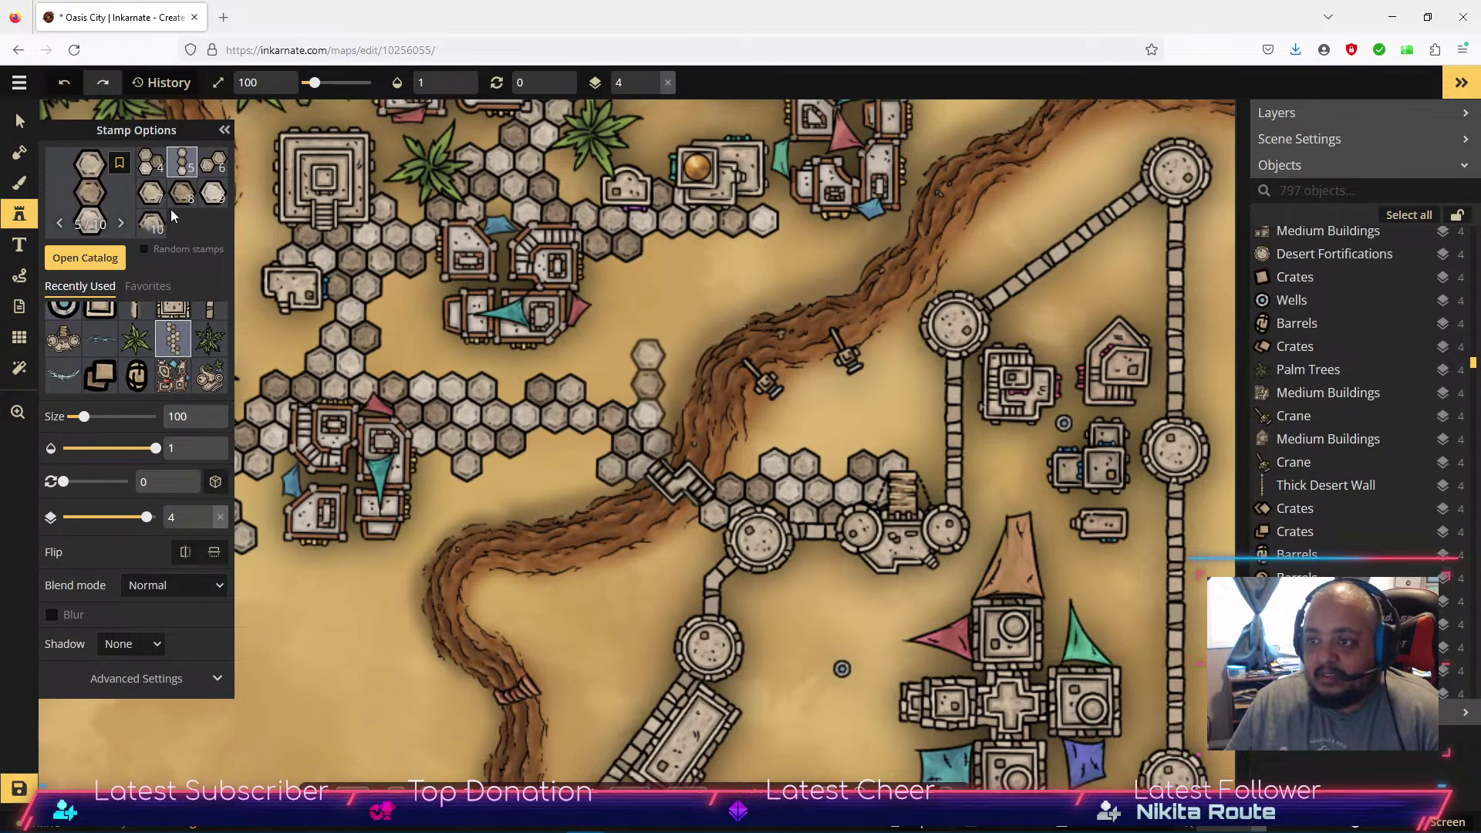
click(19, 122)
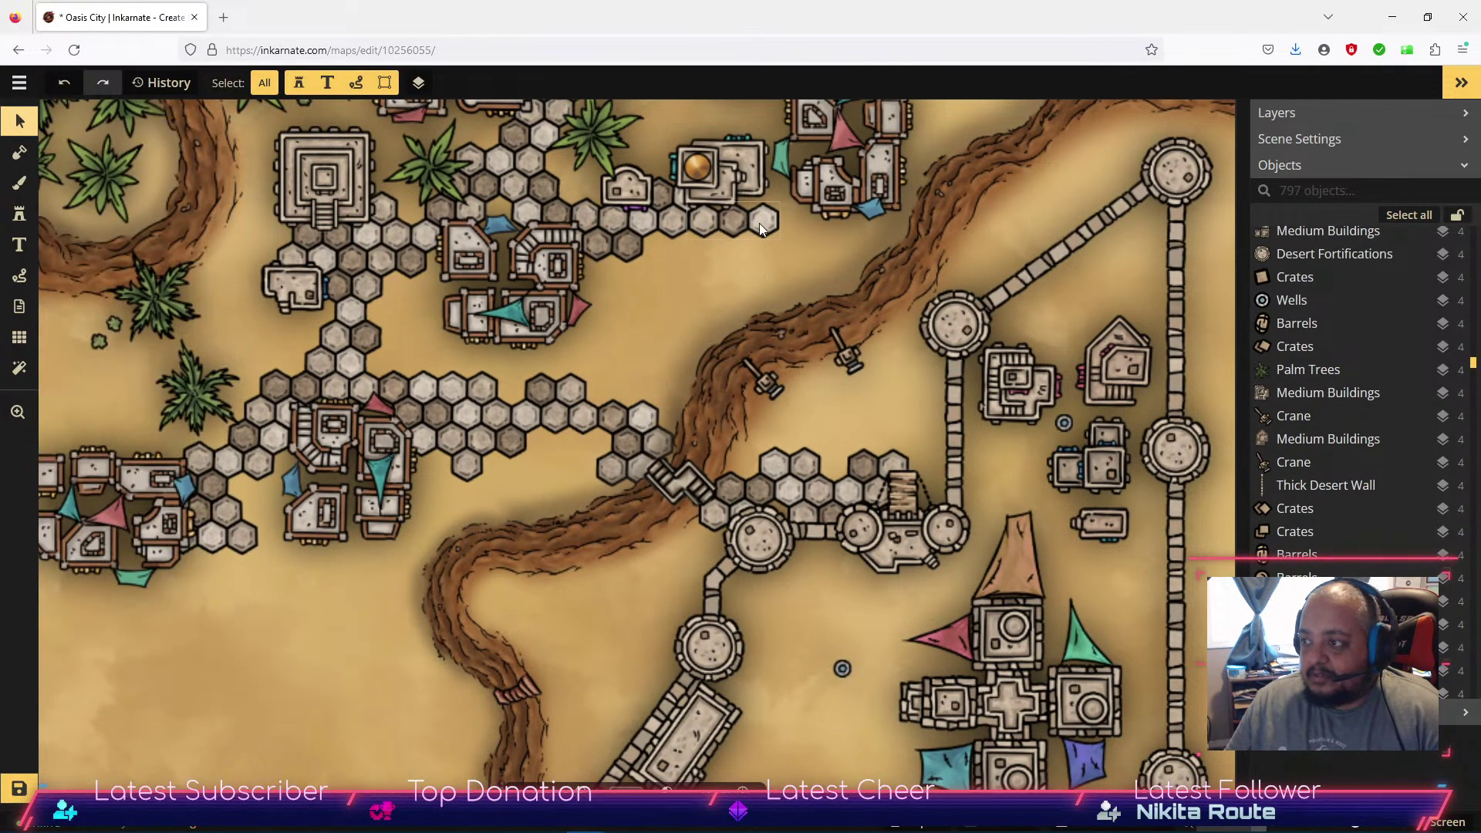
click(733, 221)
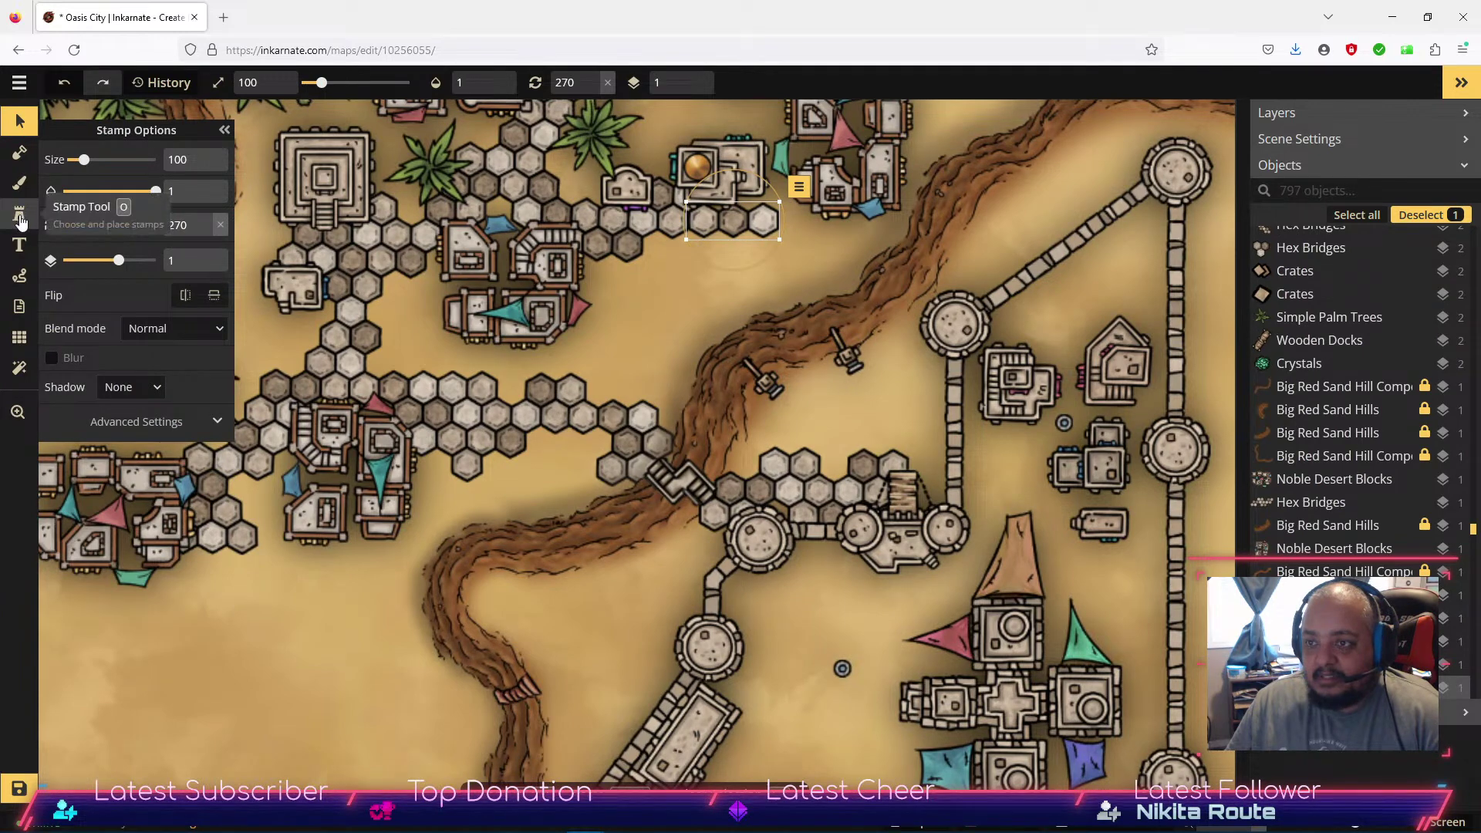
click(19, 220)
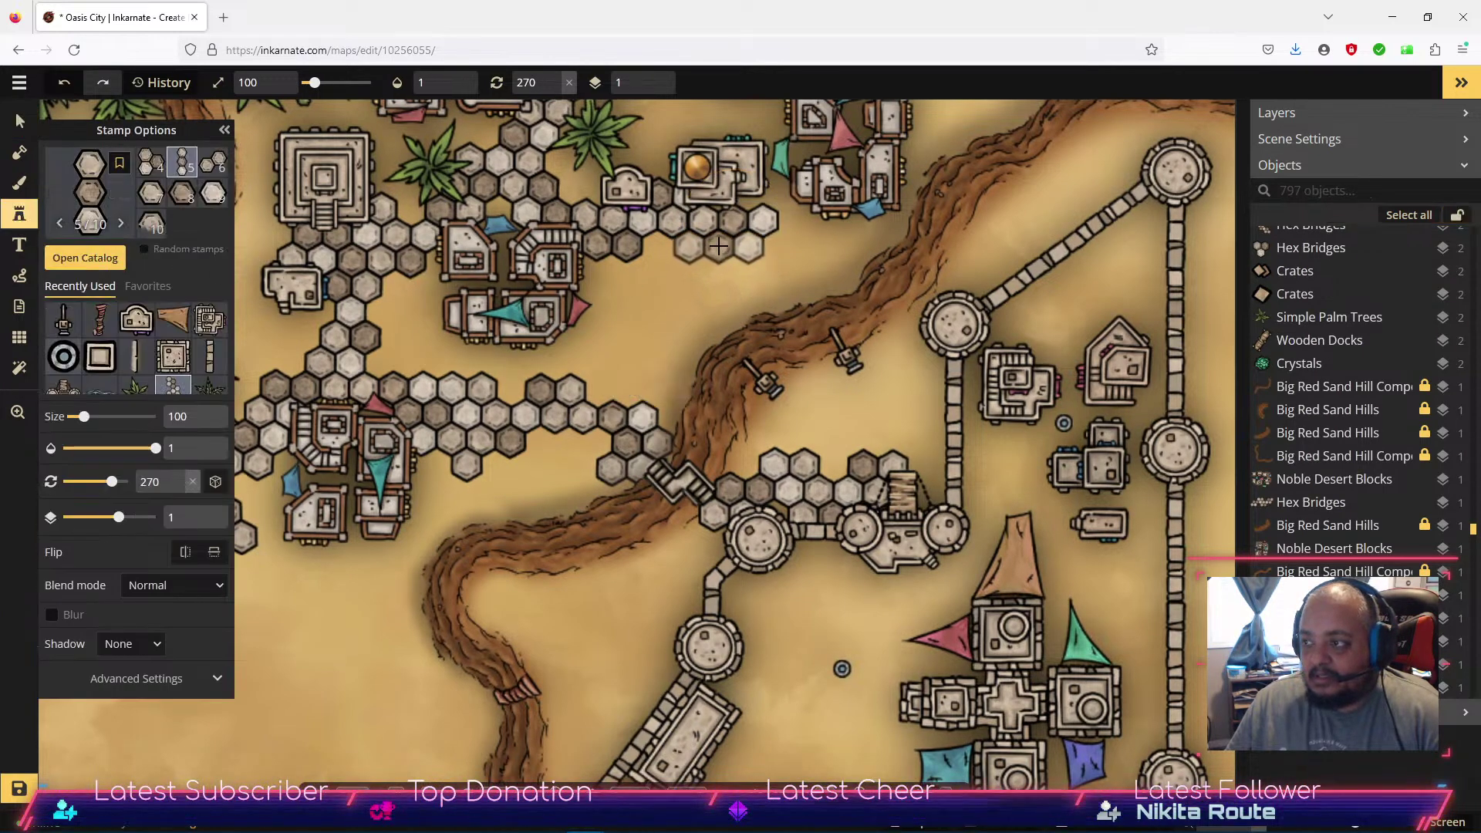
click(718, 246)
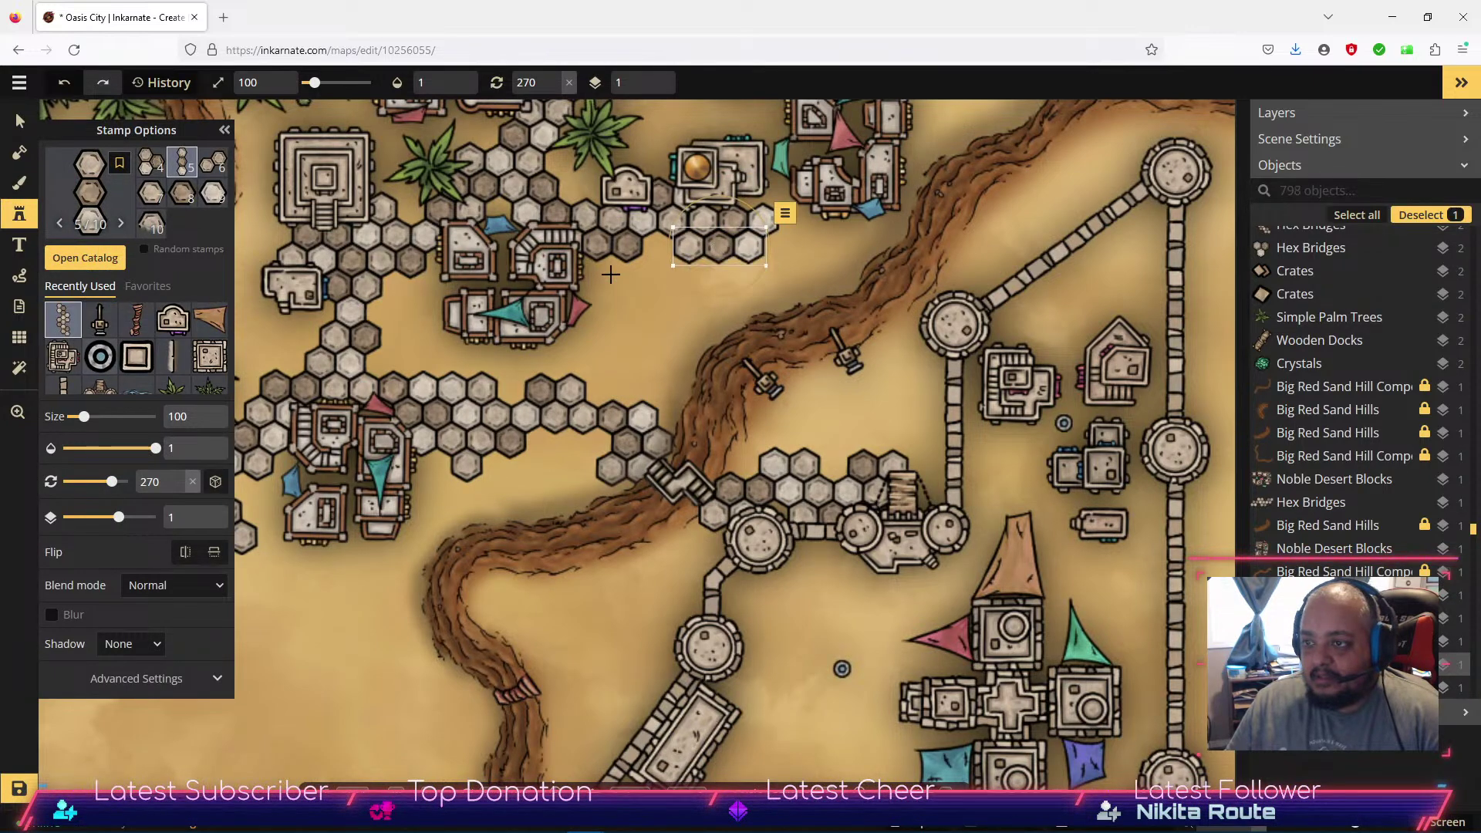
Add the large first Hex Bridges variant directly south of that row and set its layer to 0 so it tucks under the red sand ridge.
scroll(158, 186, up, 1)
click(153, 165)
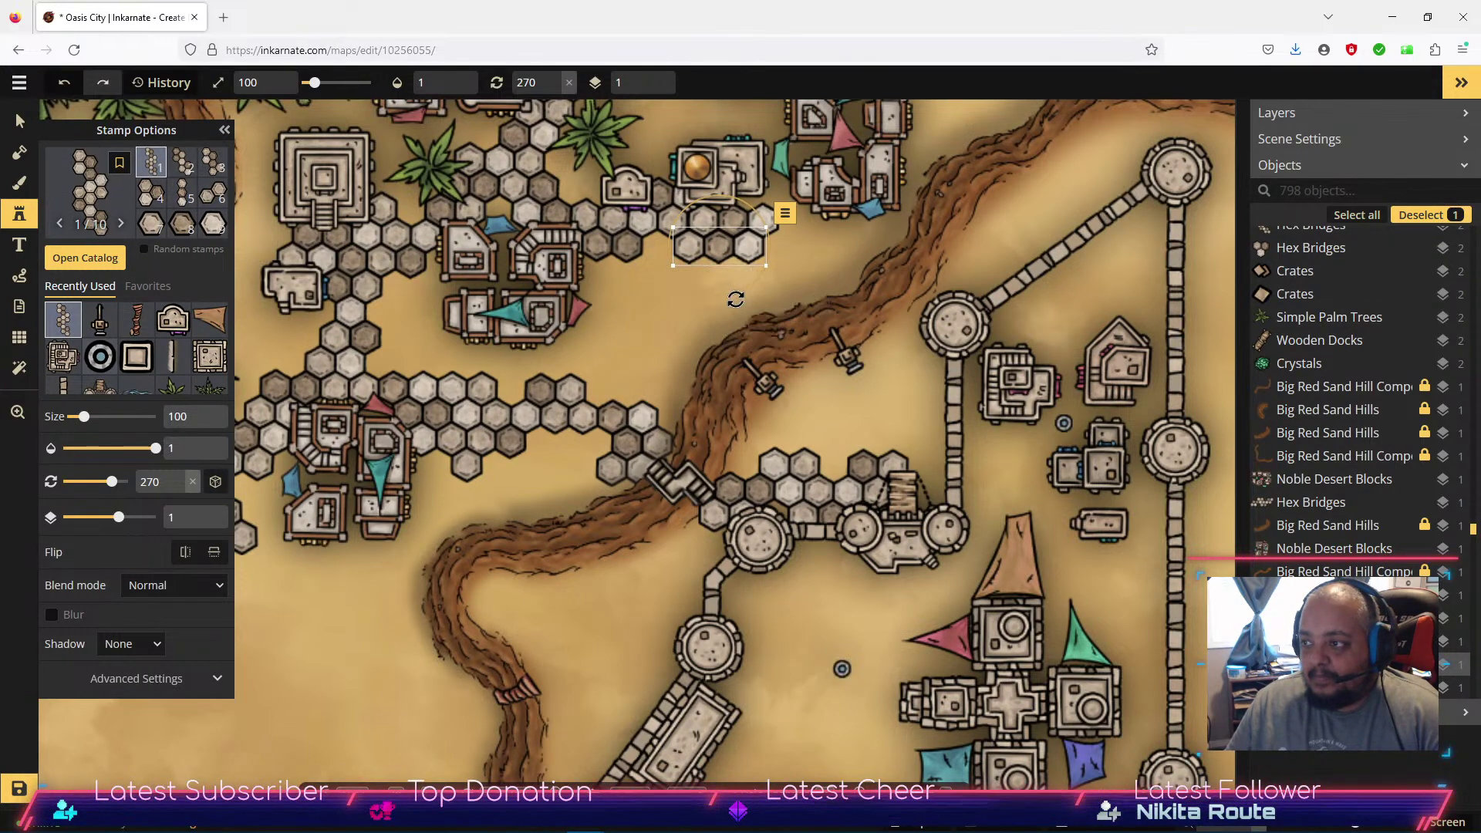
click(739, 296)
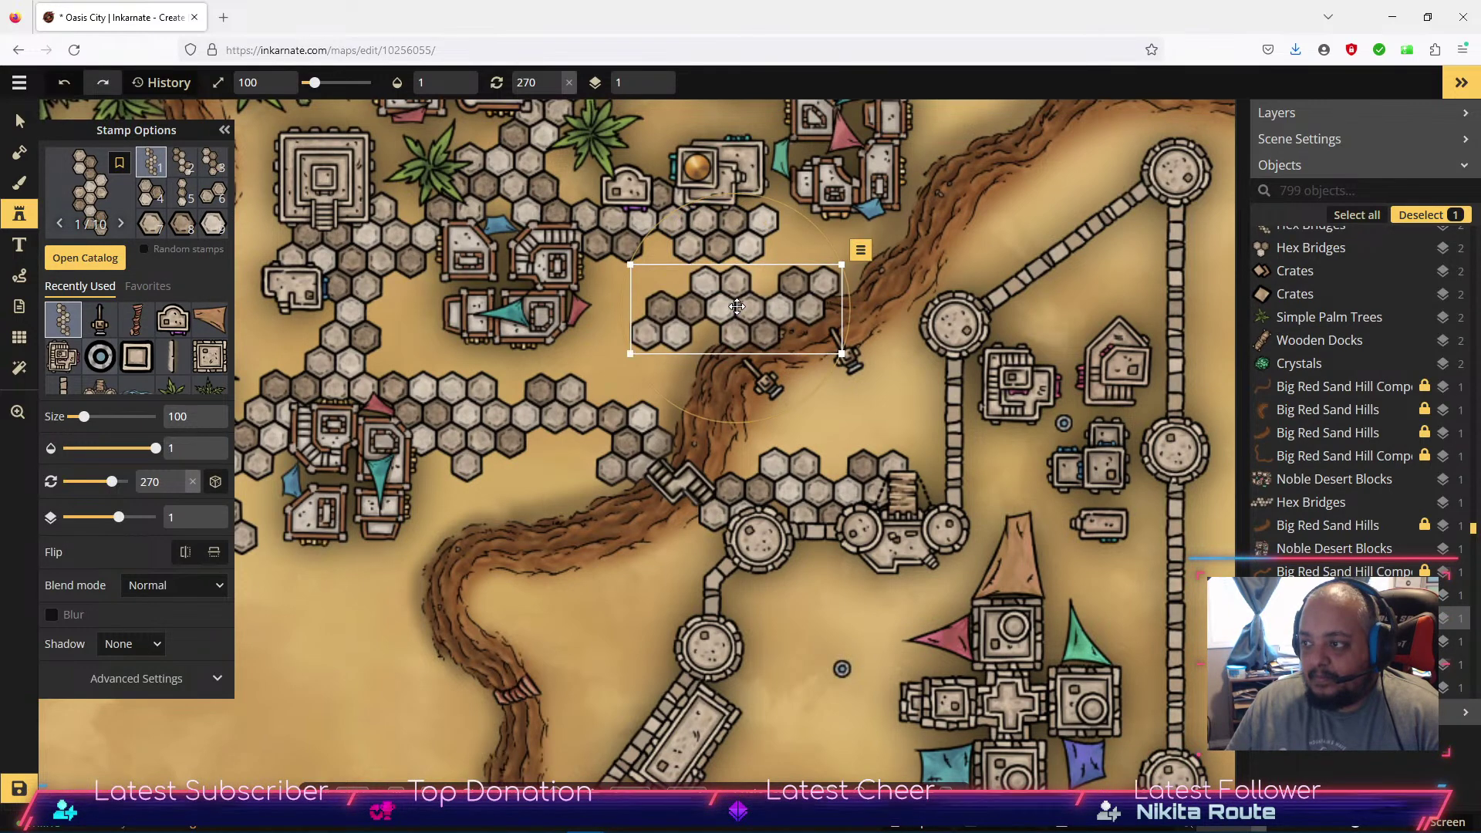
drag(739, 297, 734, 294)
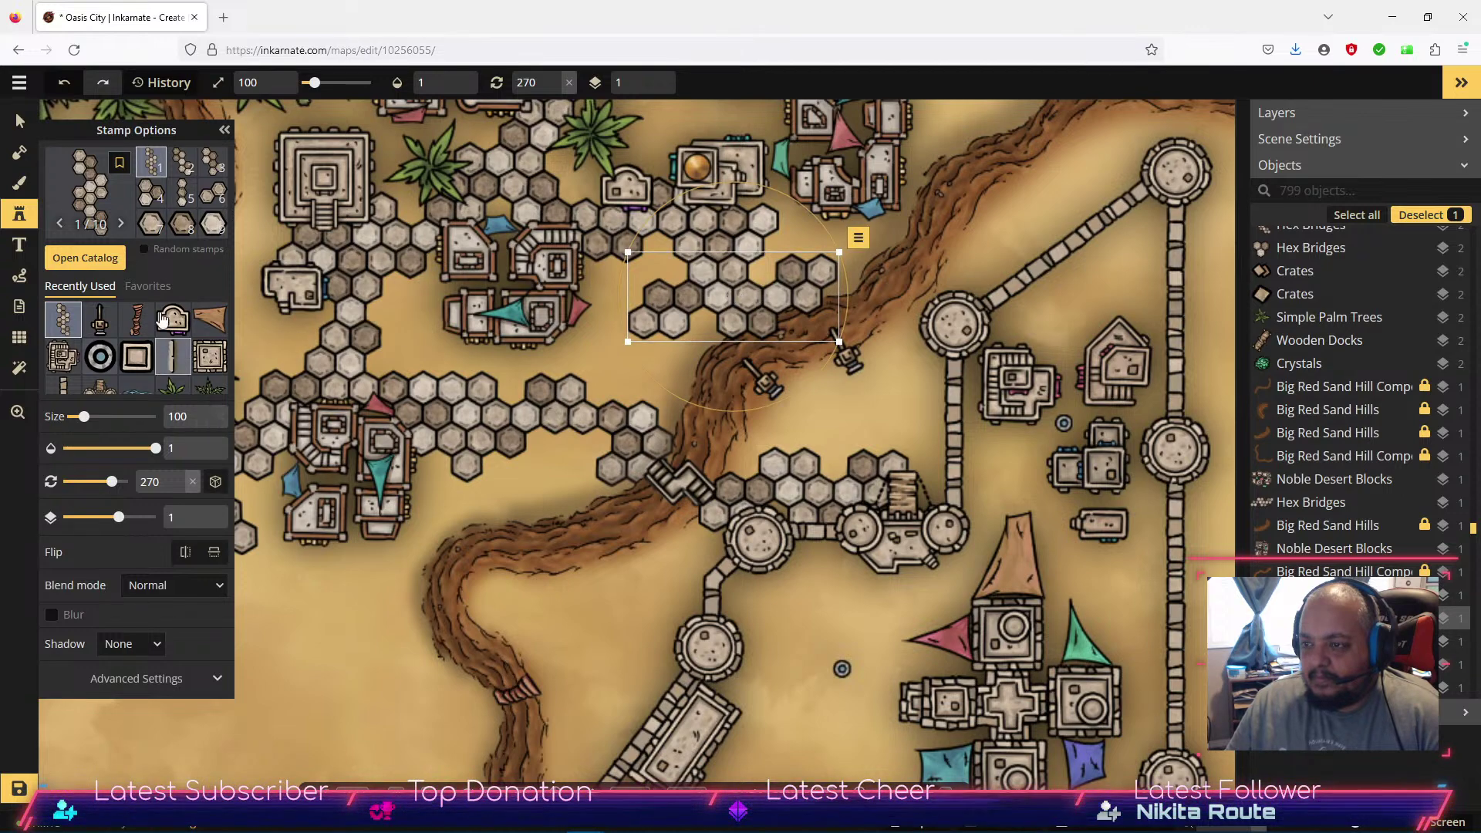
click(205, 522)
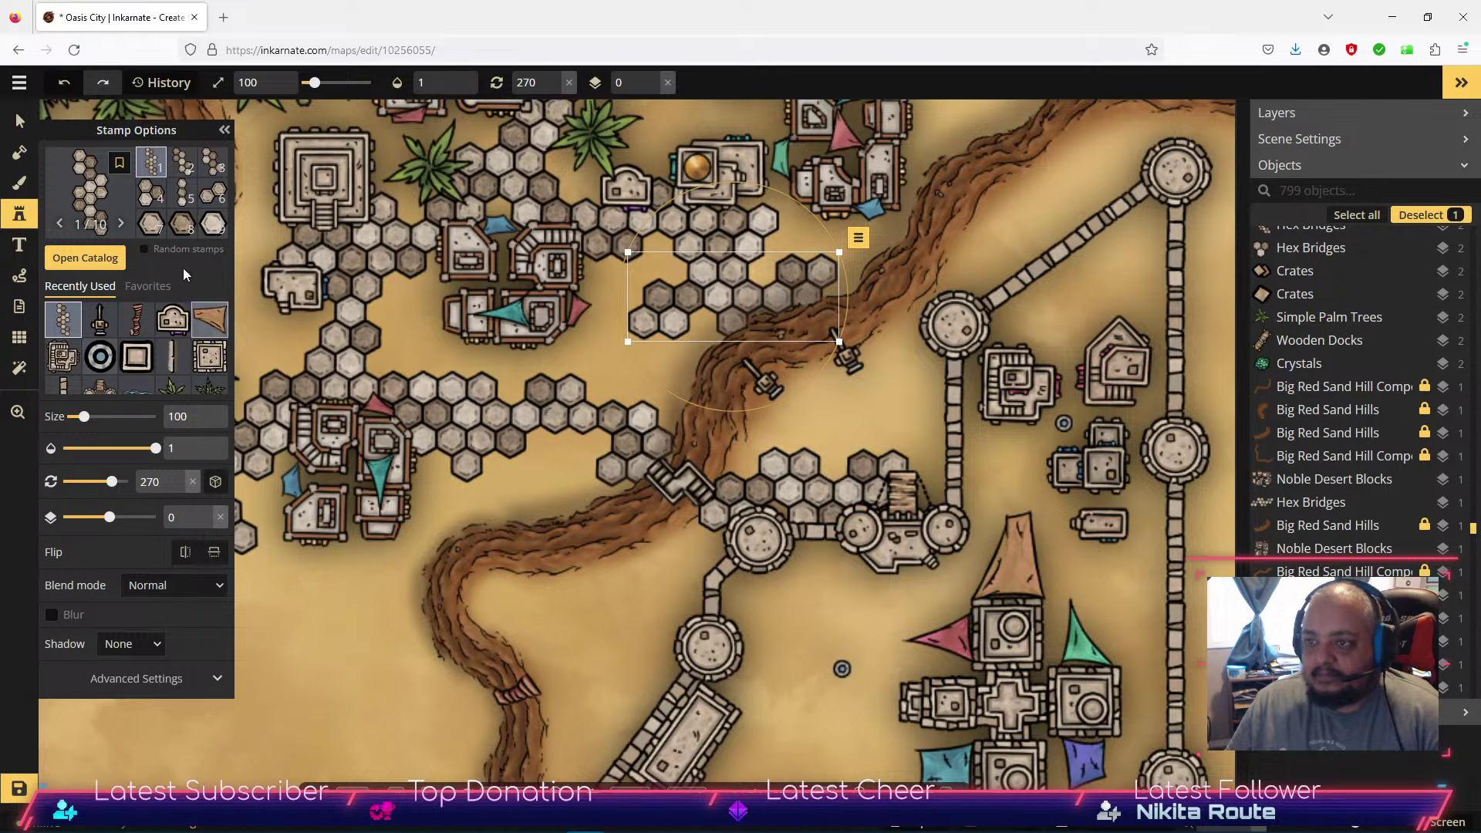
Place a triangular three-hexagon cluster at the southern edge of the new paving, aligned with its hexagons against the red sand ridge.
click(151, 193)
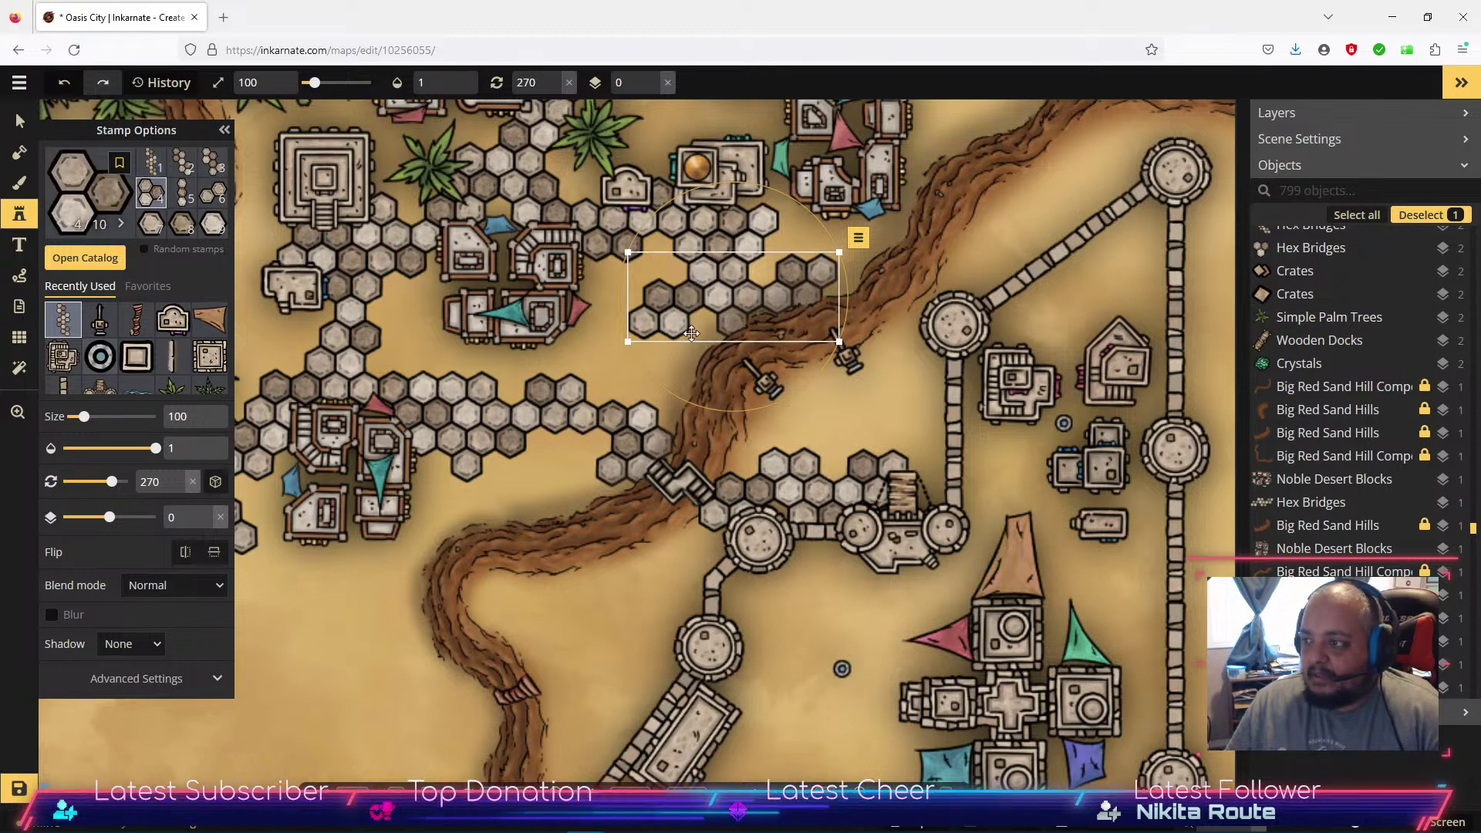
click(621, 362)
drag(621, 363, 697, 336)
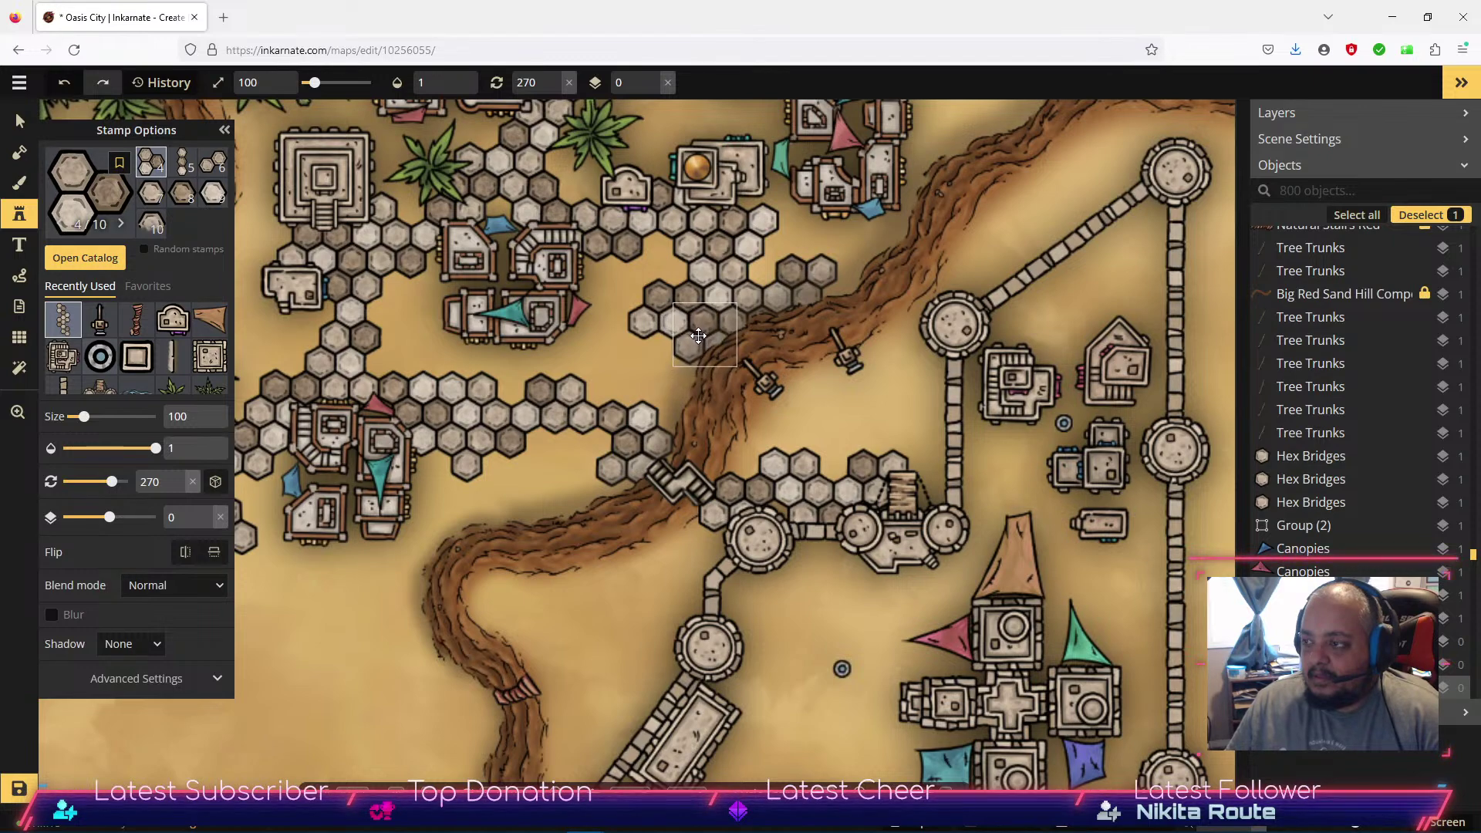
drag(699, 335, 699, 334)
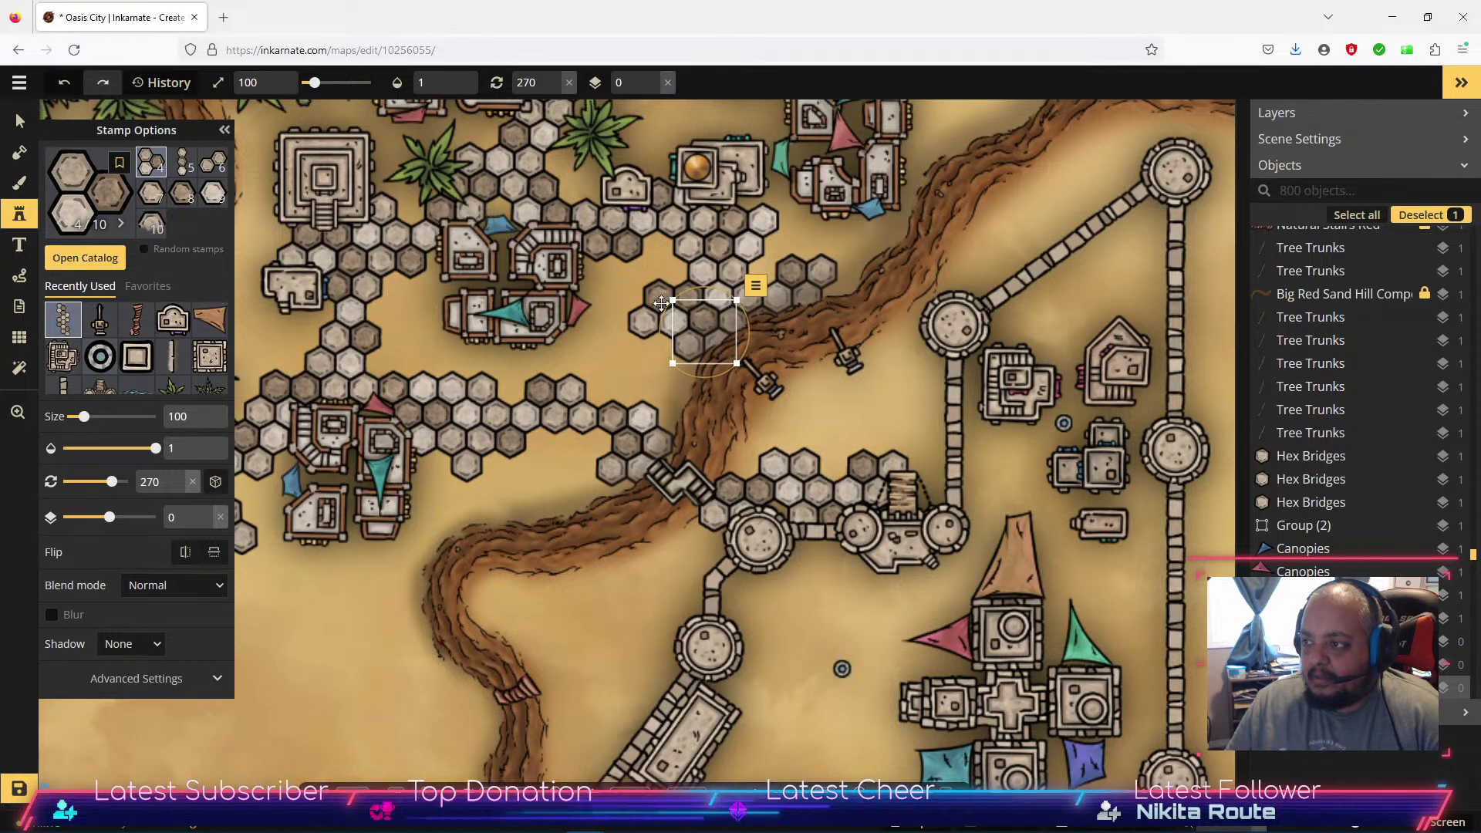
drag(707, 327, 704, 326)
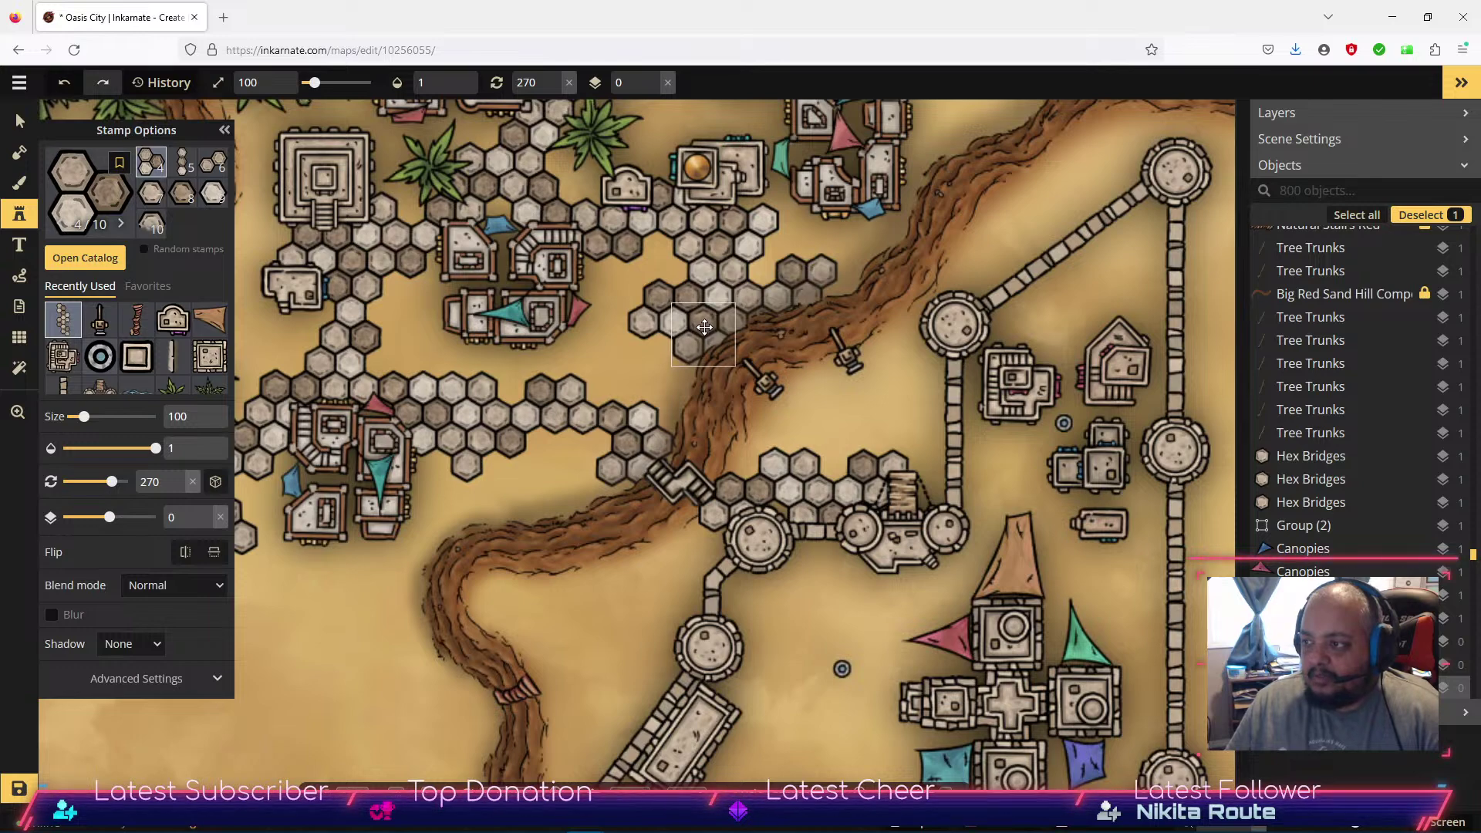
drag(705, 327, 704, 327)
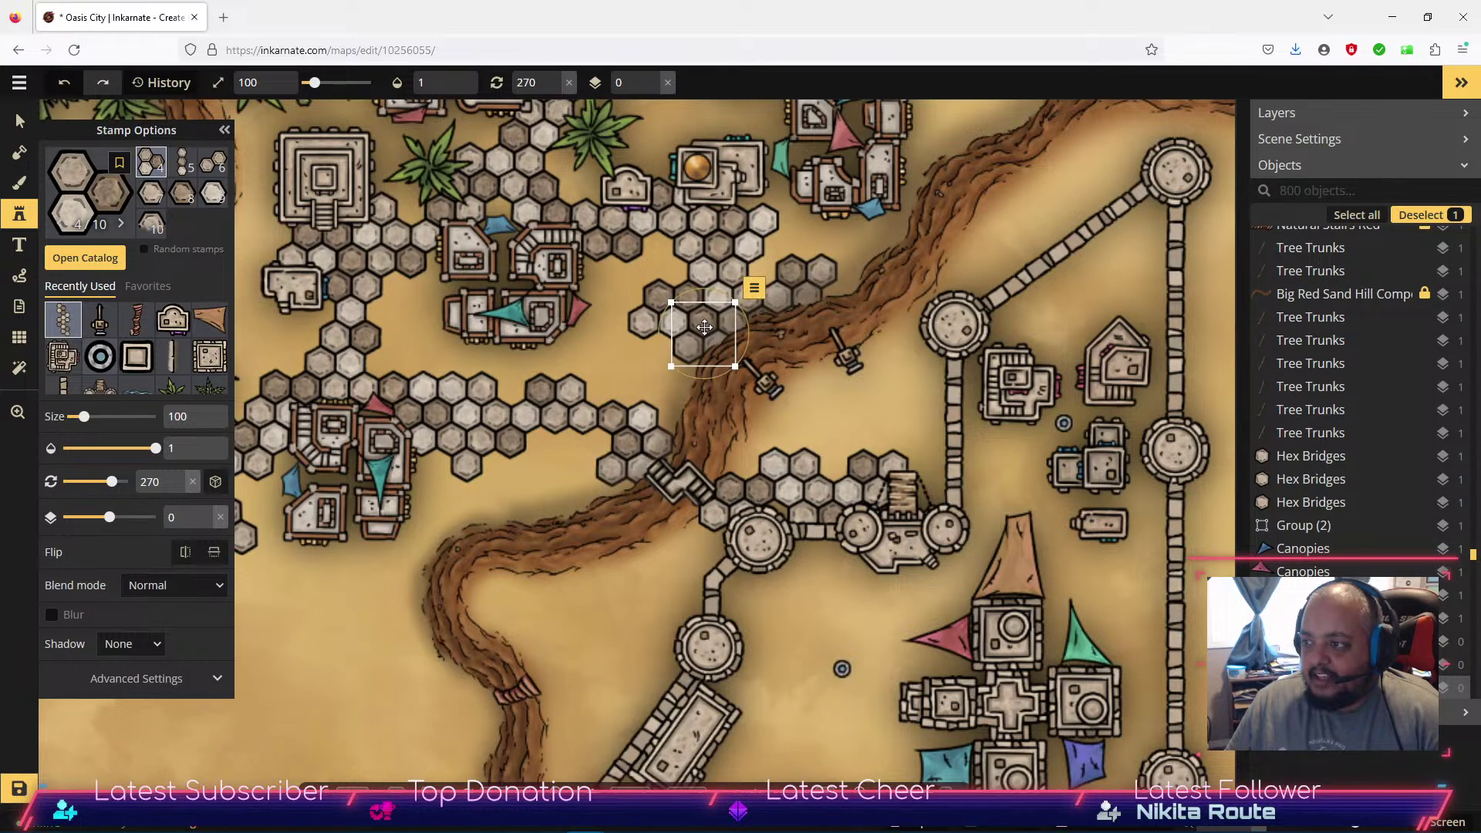
Fill the gap in the new paving with a single hexagon and add a three-hexagon row at its northeastern edge.
click(121, 224)
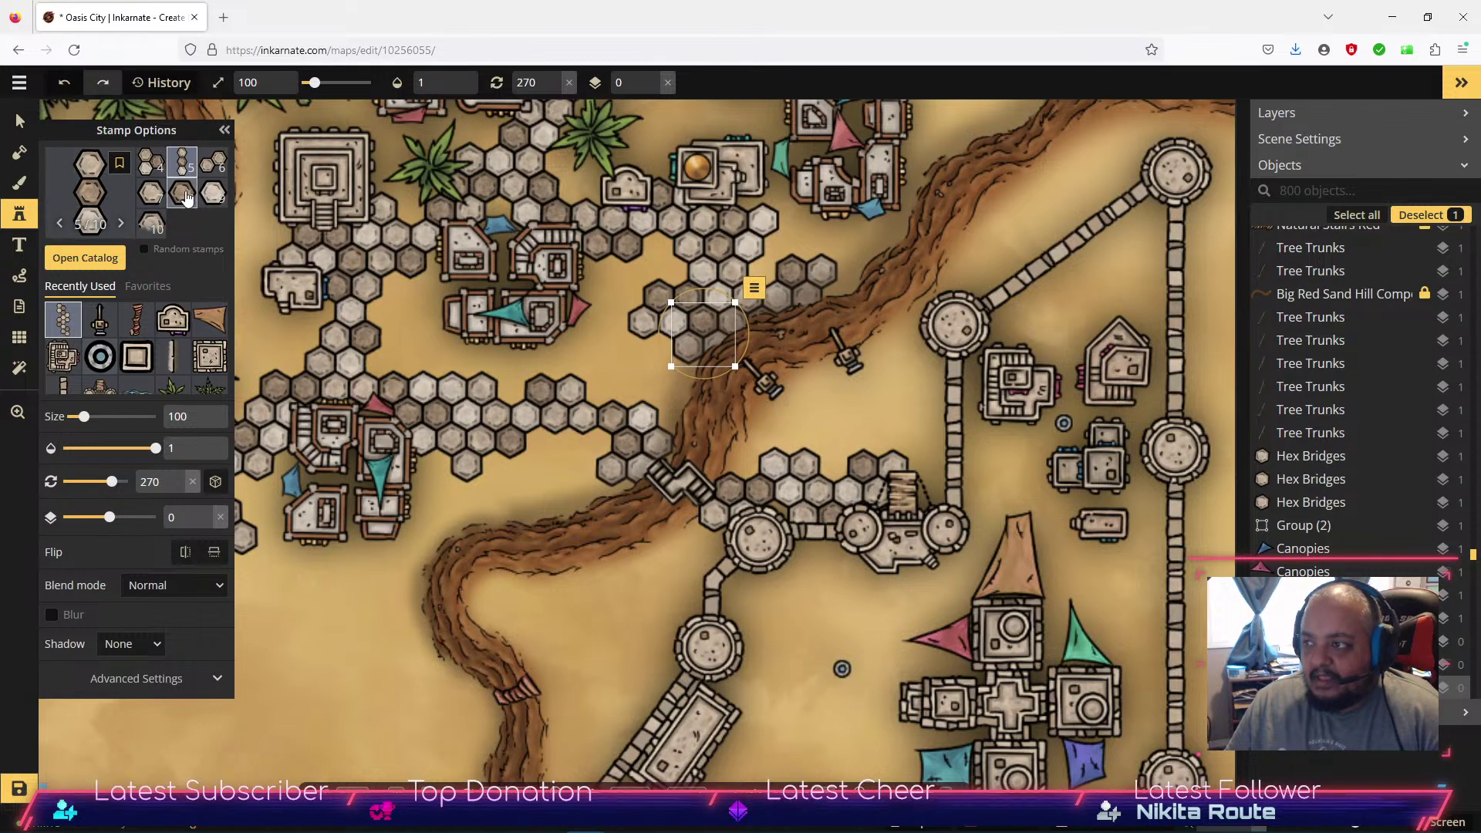
click(213, 195)
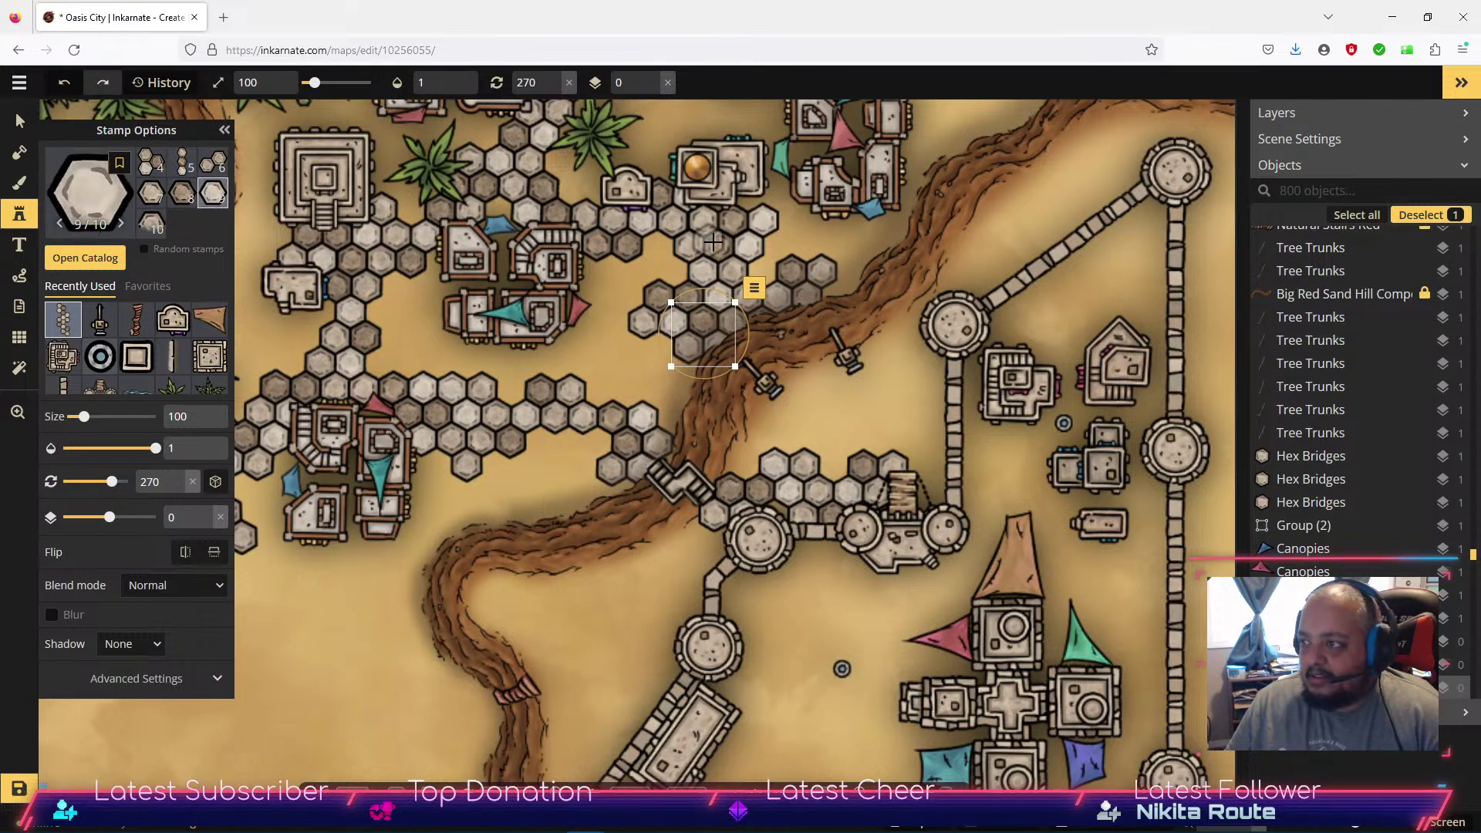
click(762, 271)
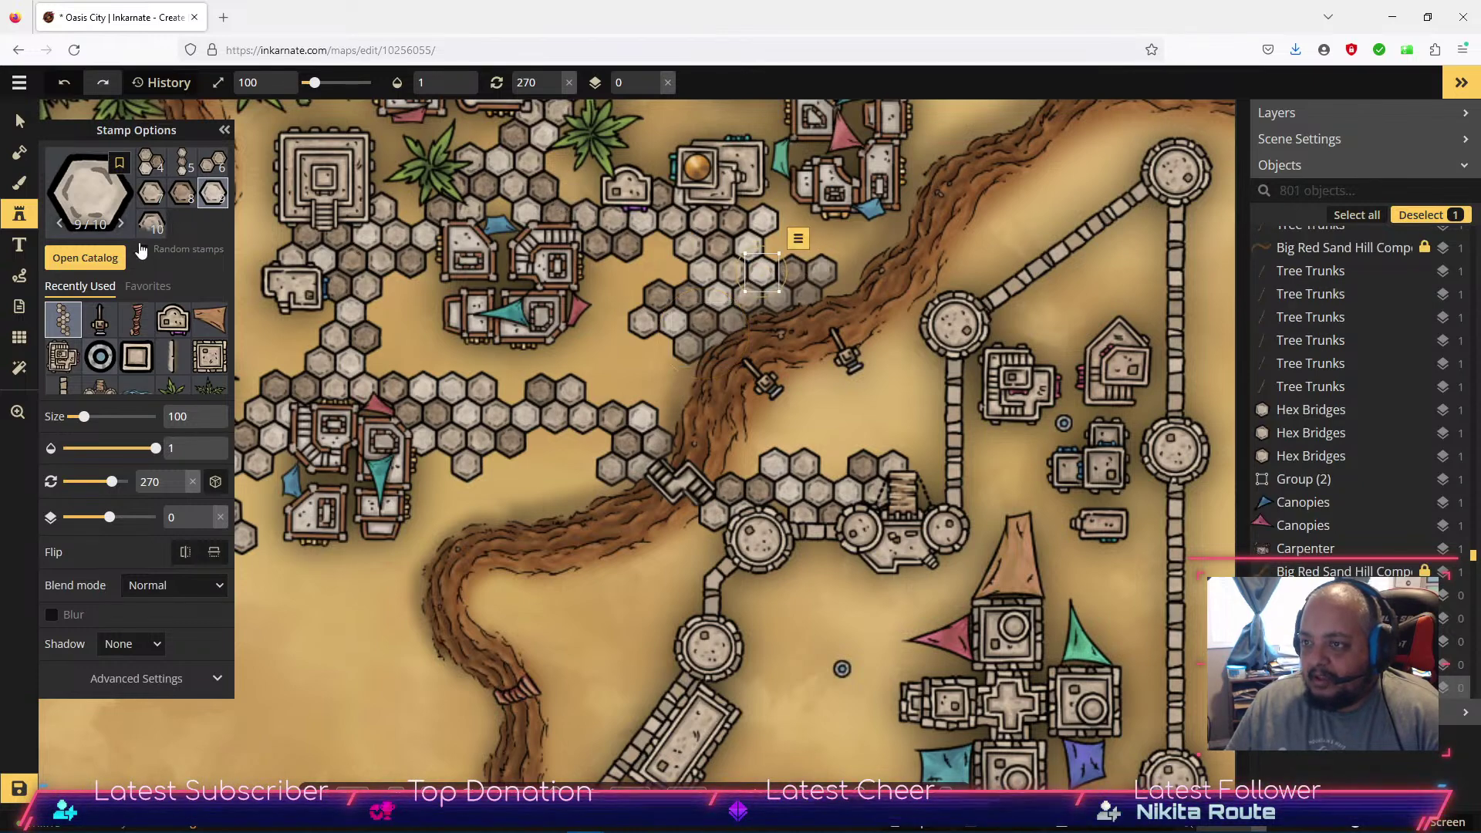
click(183, 164)
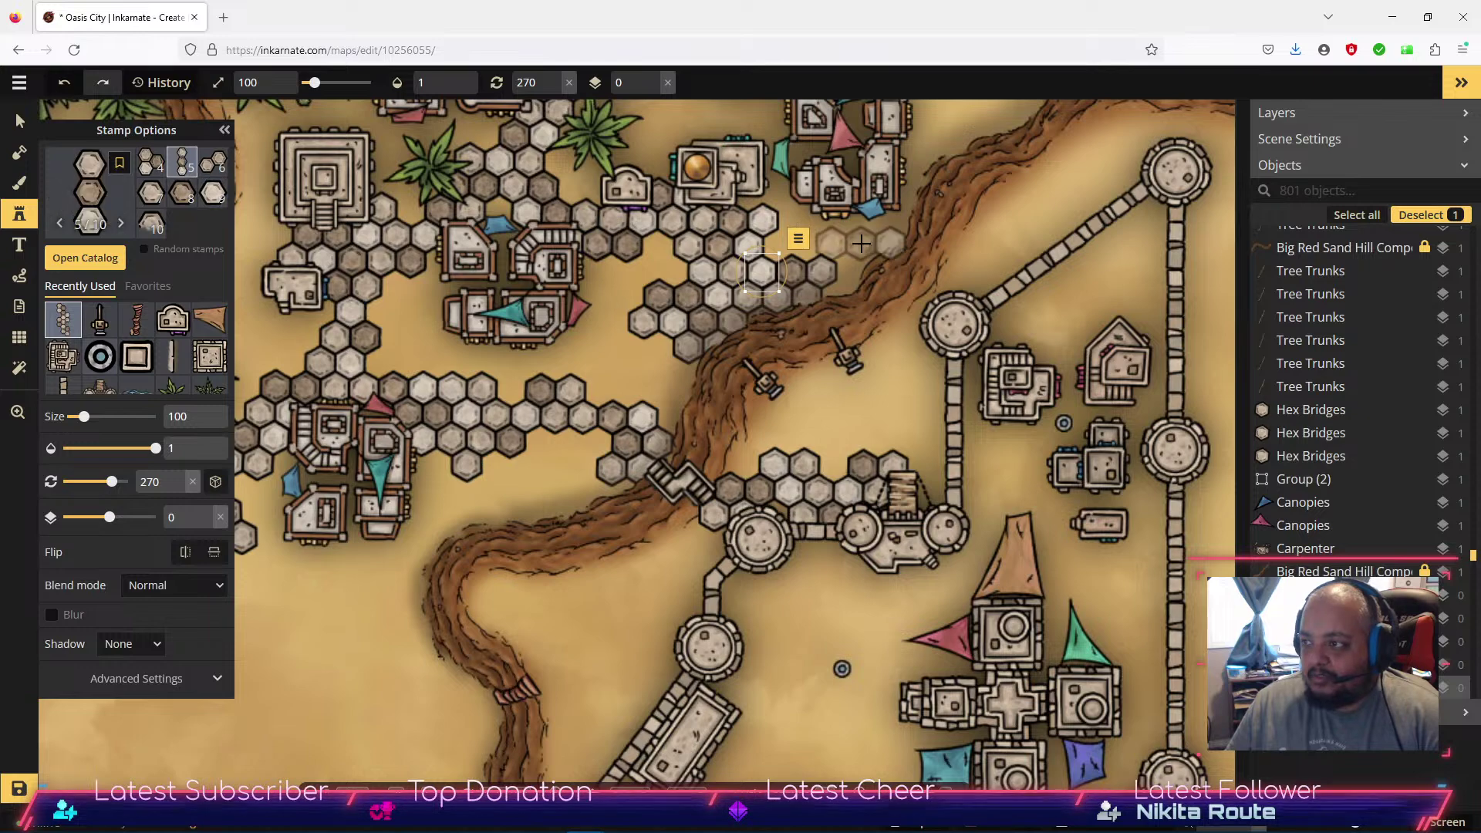
click(814, 238)
drag(834, 236, 829, 244)
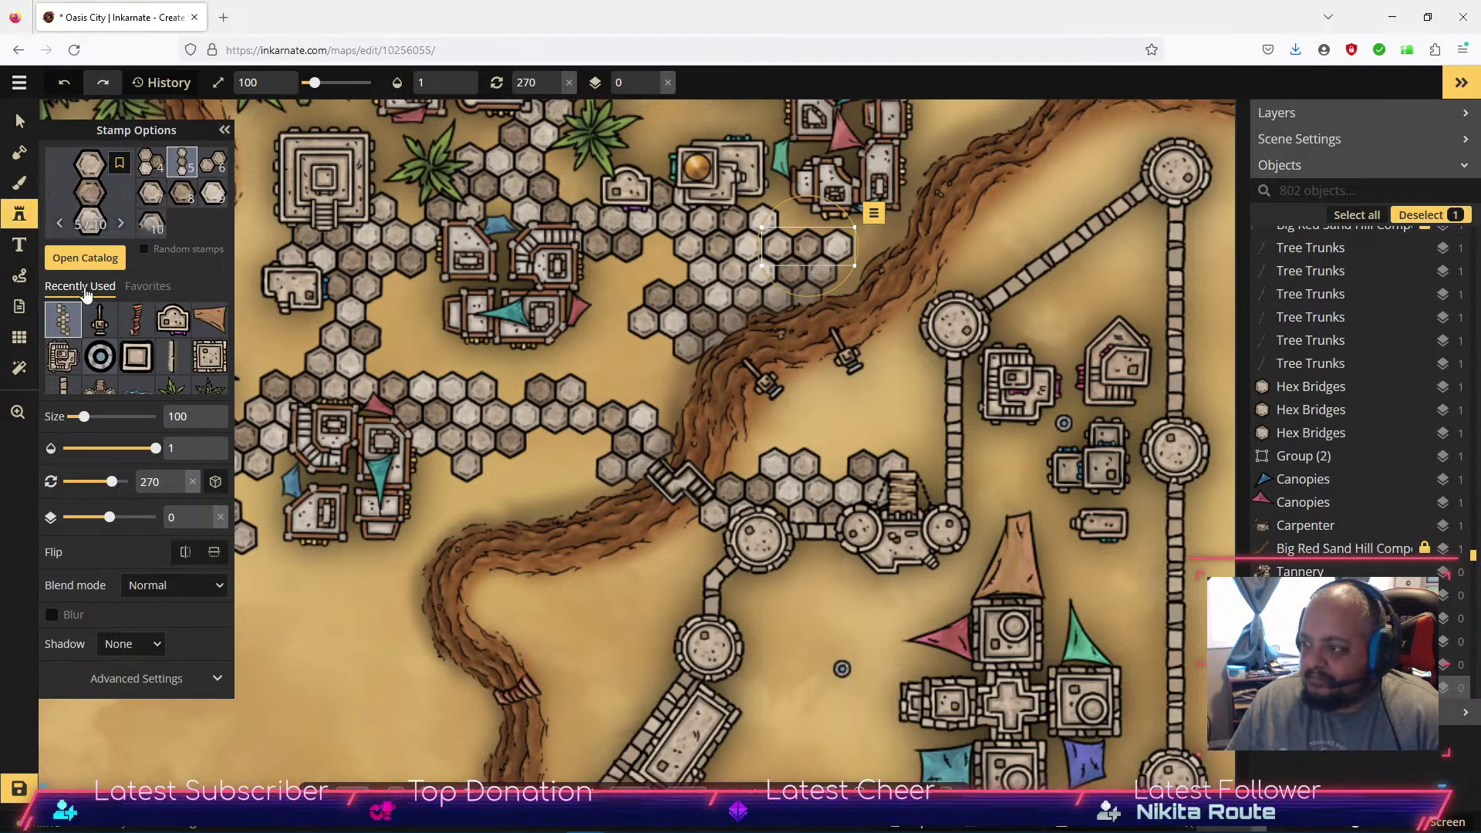
Place two triangular three-hexagon clusters extending the gatehouse path north toward the cranes.
click(148, 165)
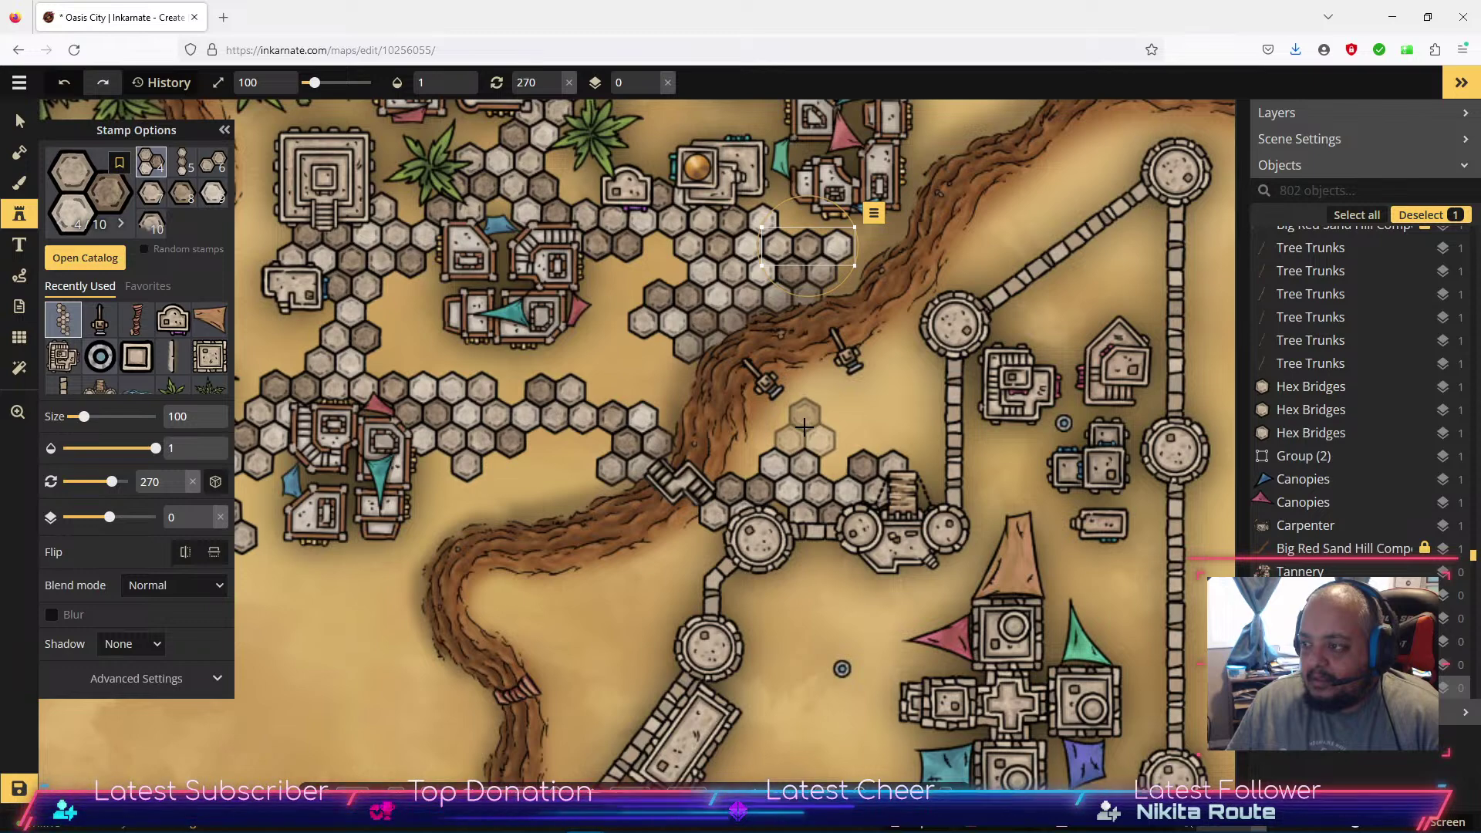
click(805, 427)
click(887, 402)
drag(887, 402, 855, 407)
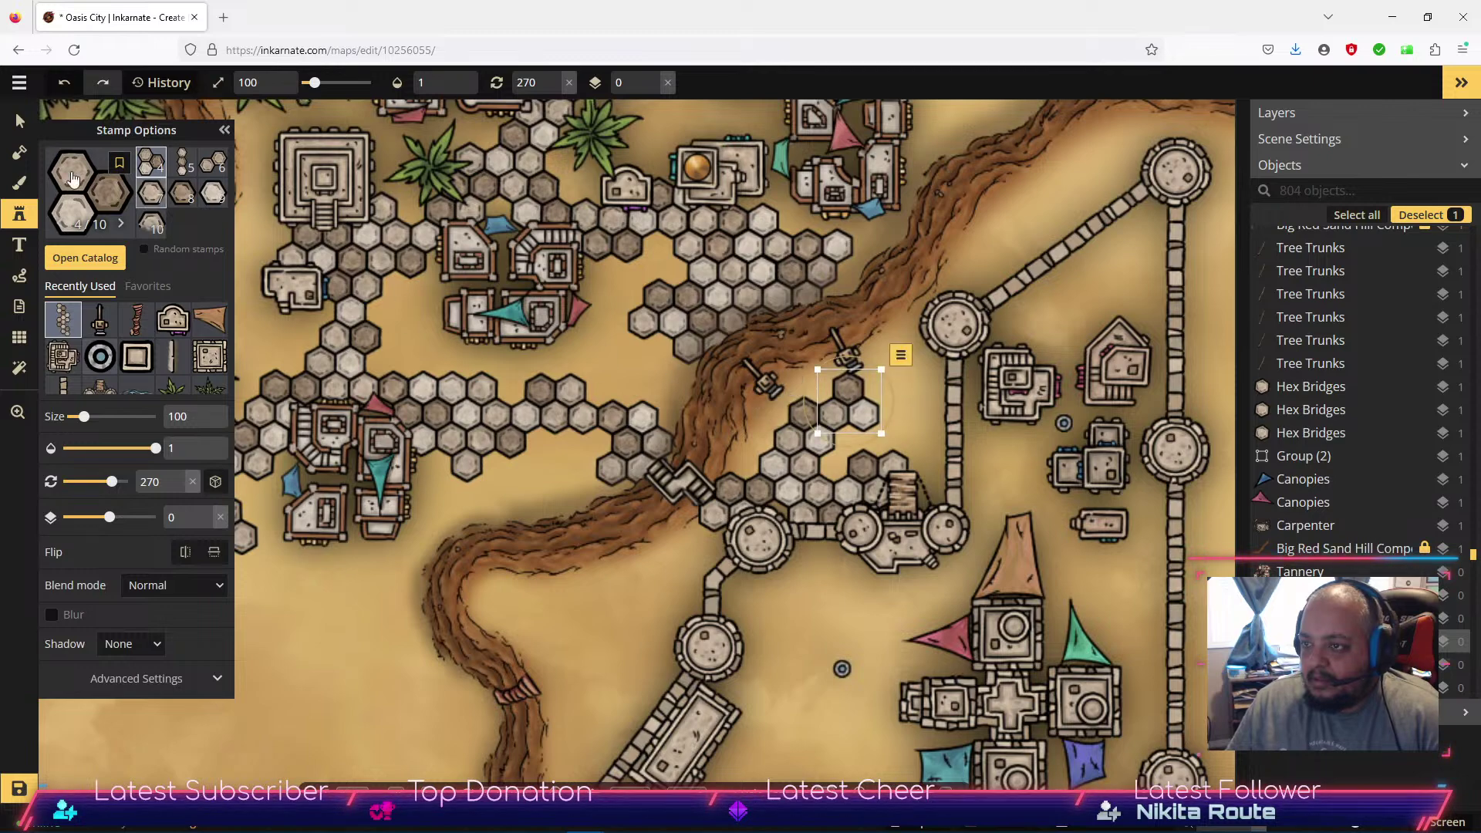
Add four single hexagons of the seventh variant beside and beneath the two cranes to branch the path out to each.
click(151, 193)
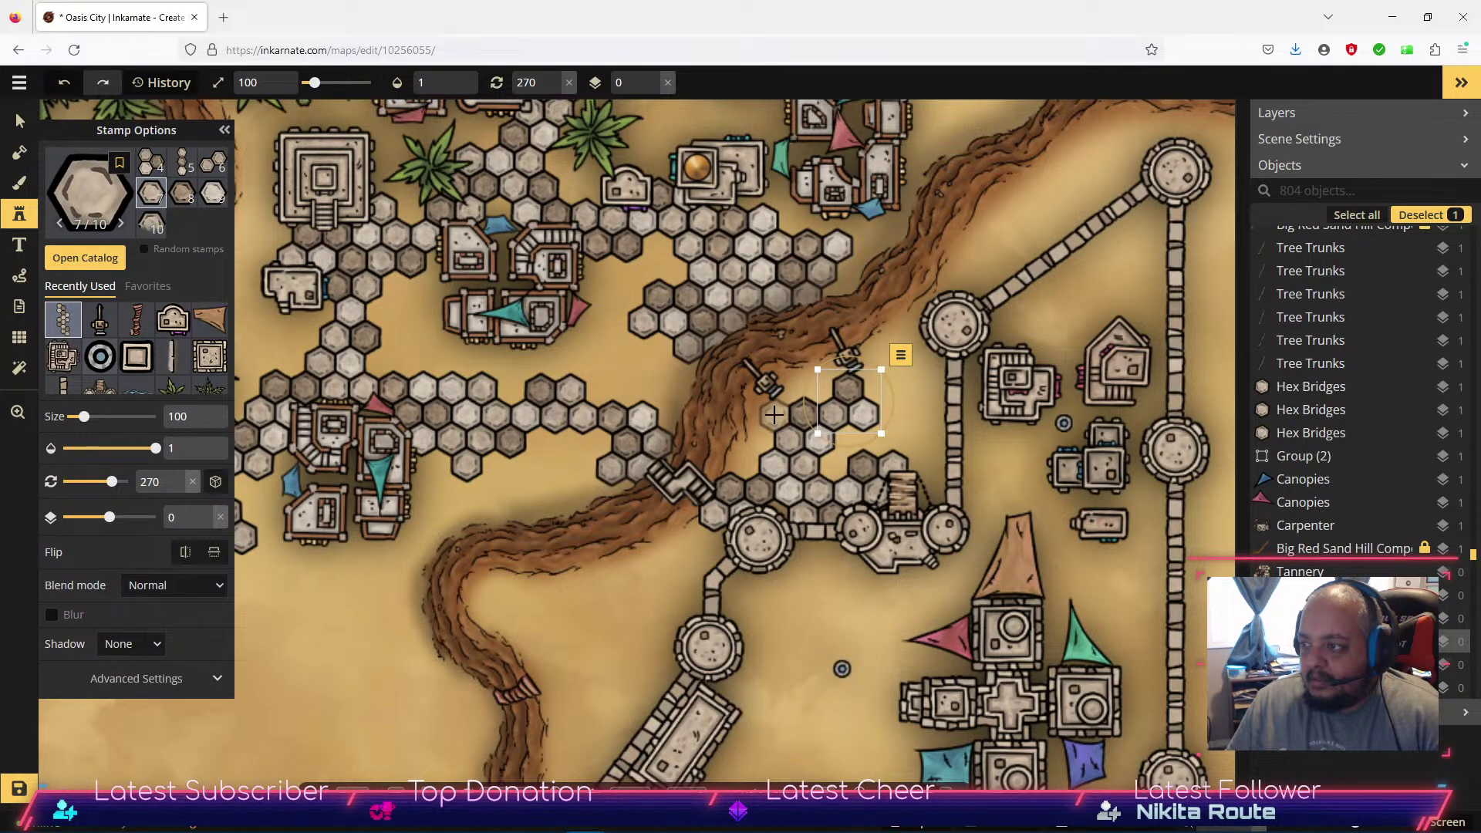
click(773, 415)
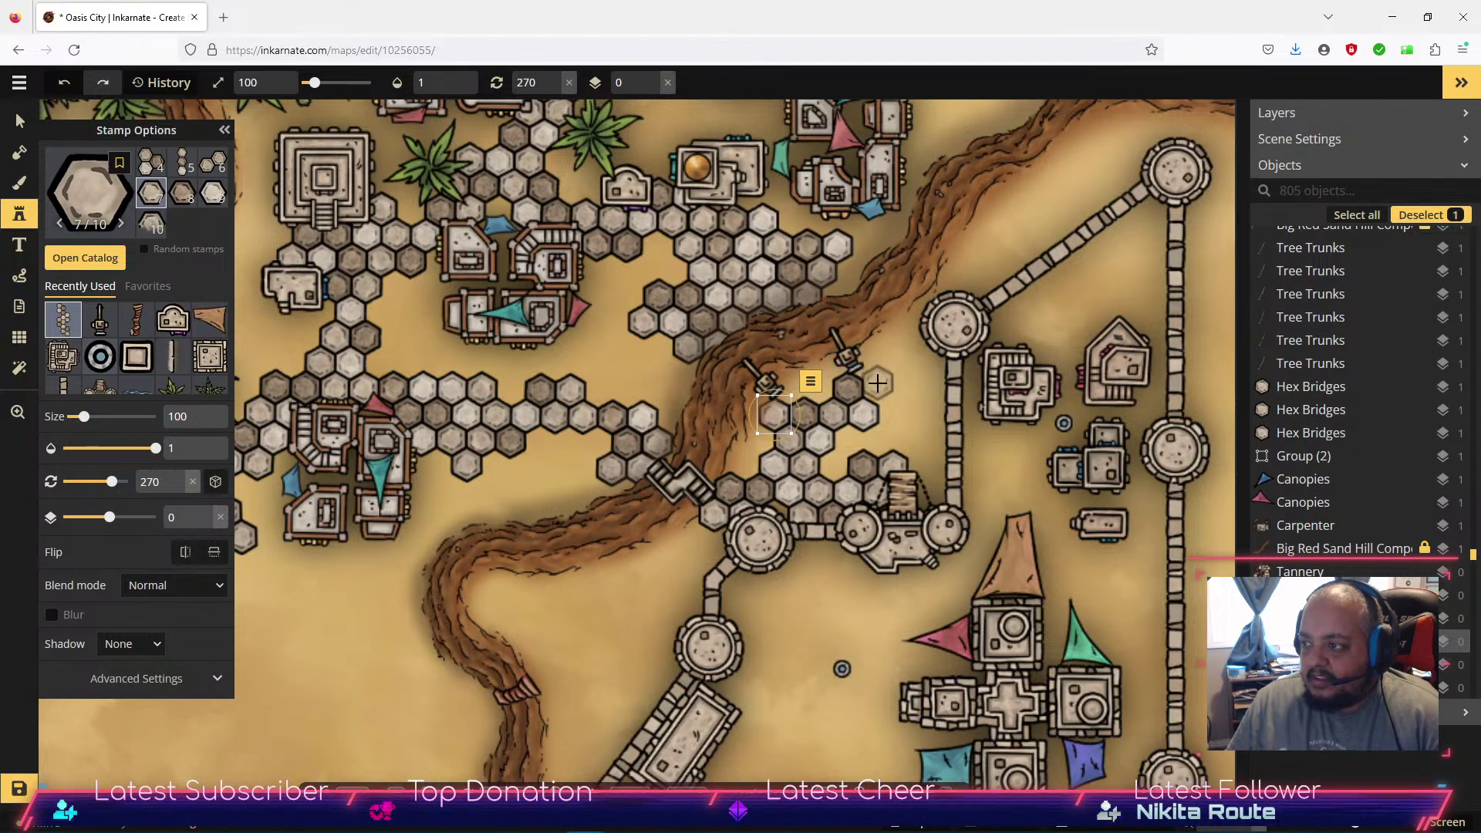
click(880, 388)
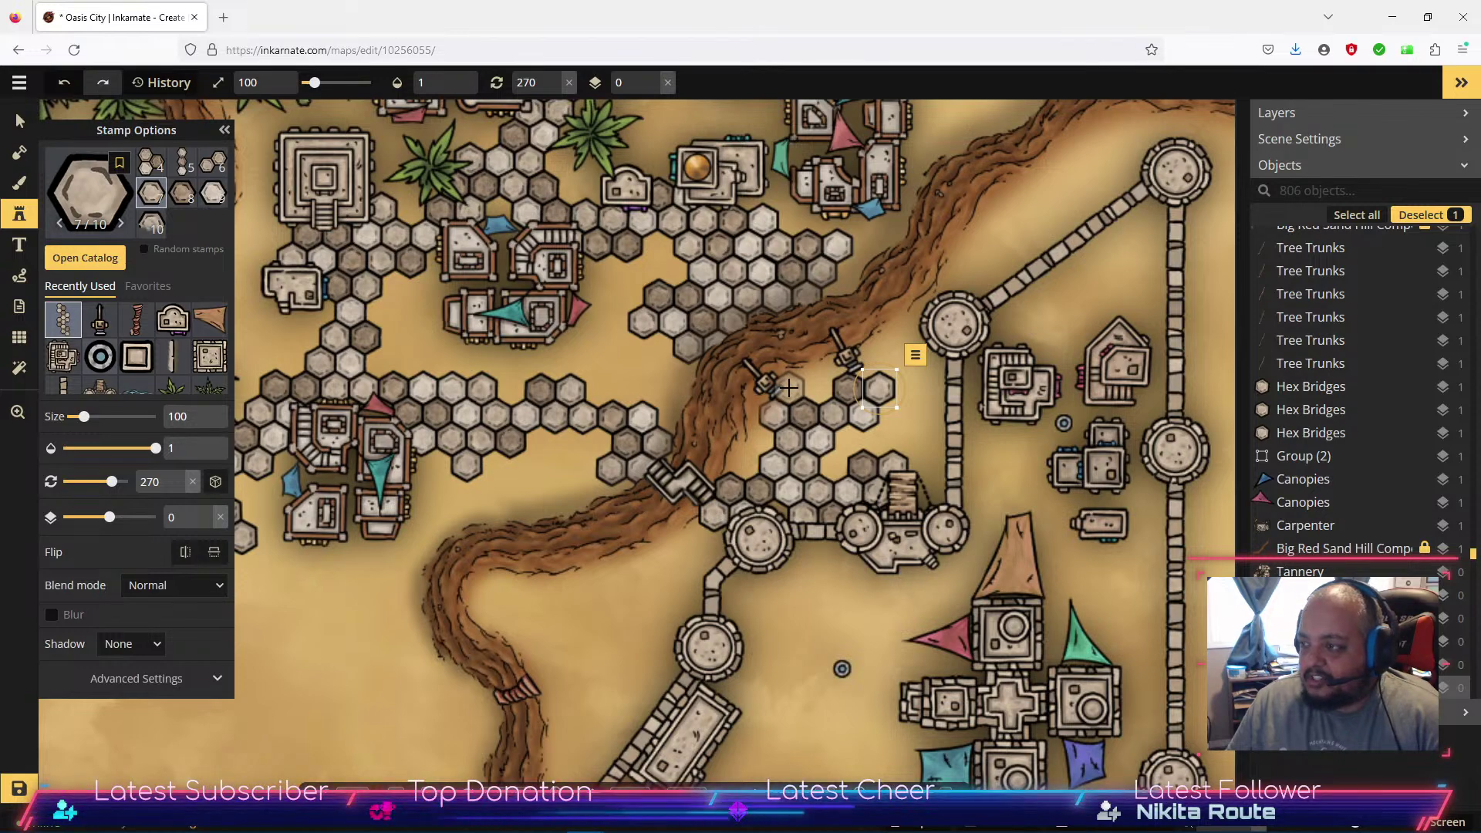
click(789, 387)
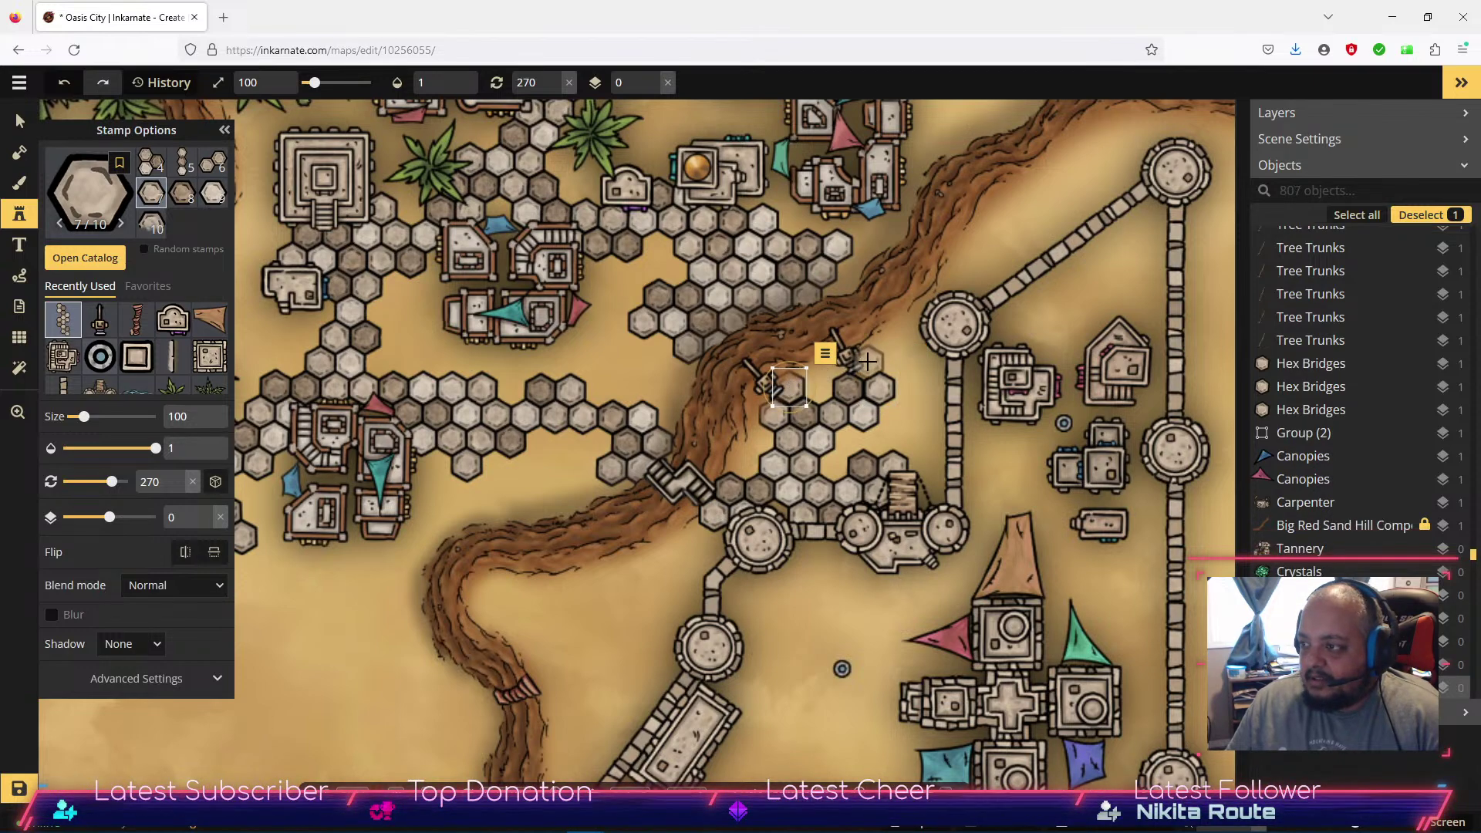
click(864, 362)
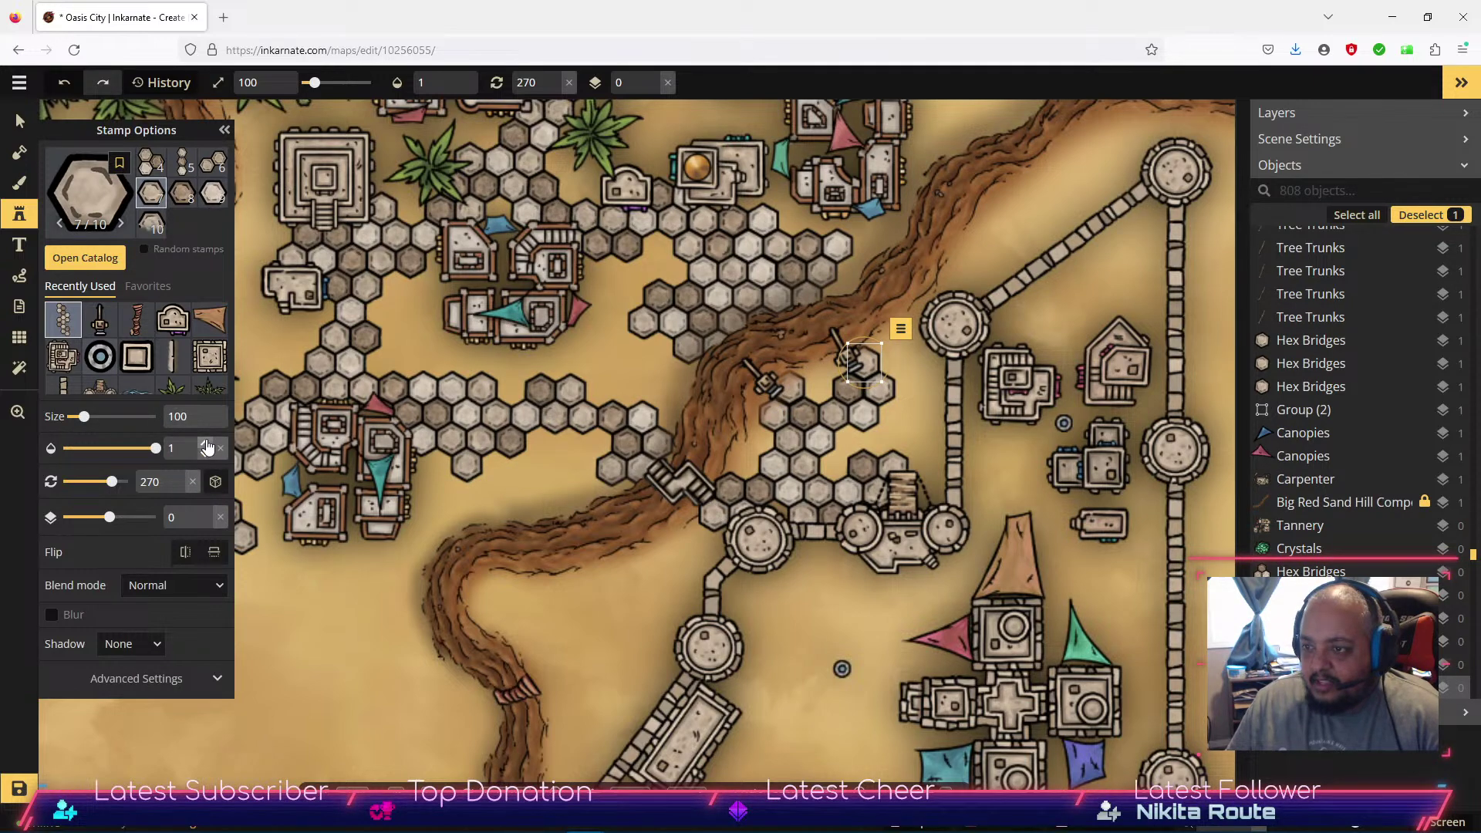
Set the layer to 1 for the single hexagon under the eastern crane and the two beside the western crane, then deselect.
click(206, 513)
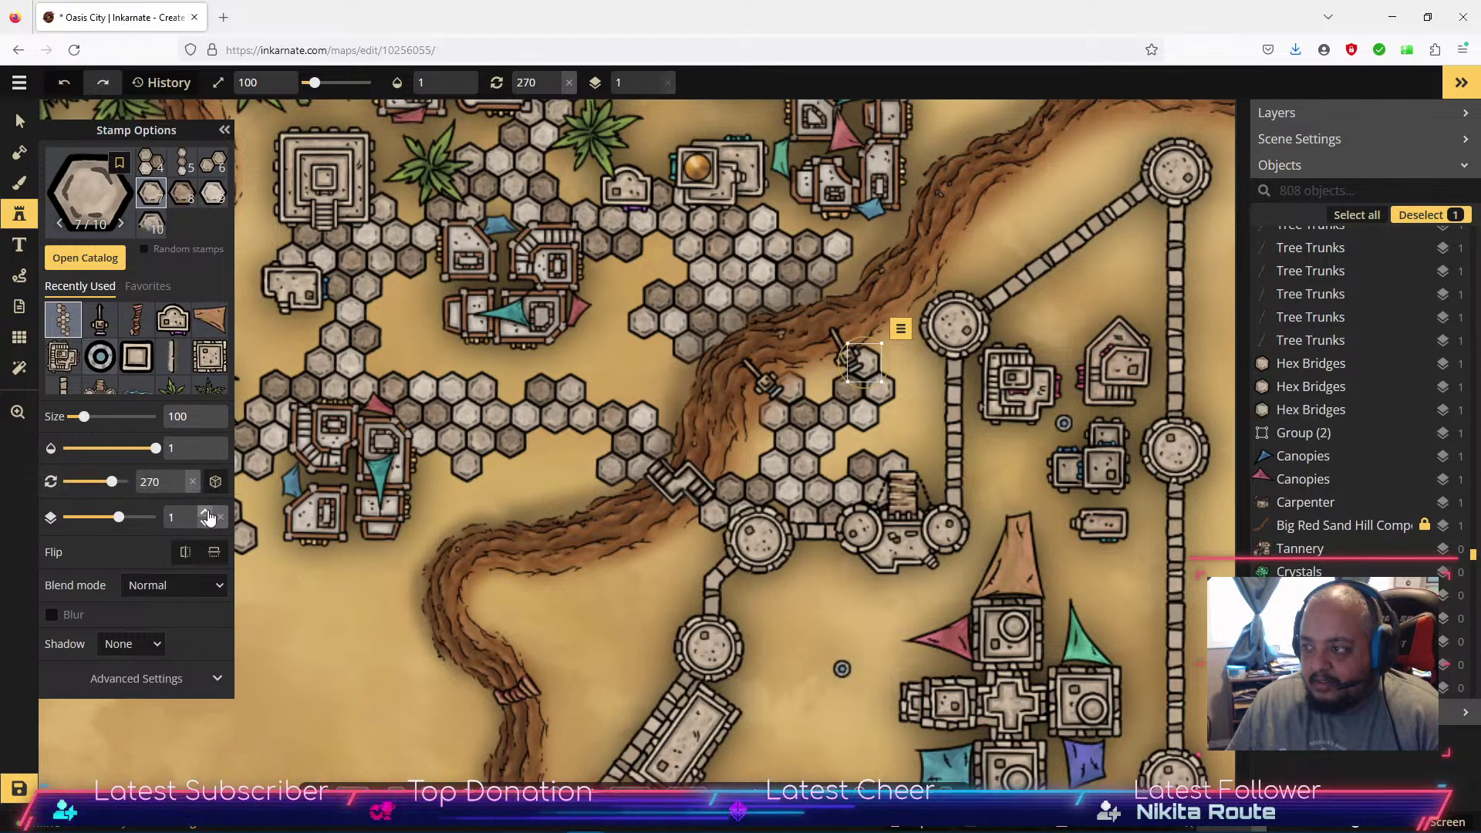
click(803, 393)
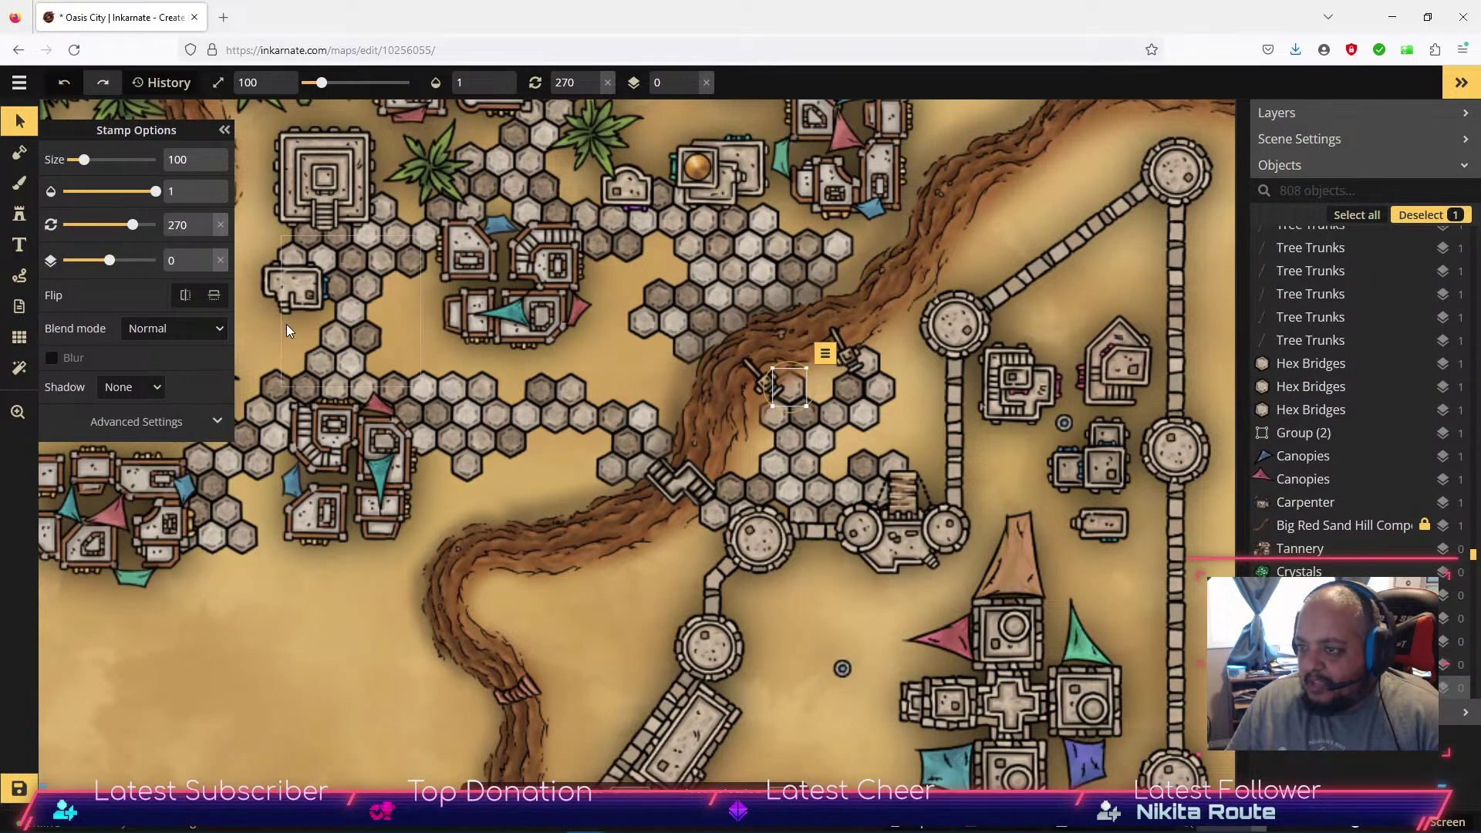
click(205, 256)
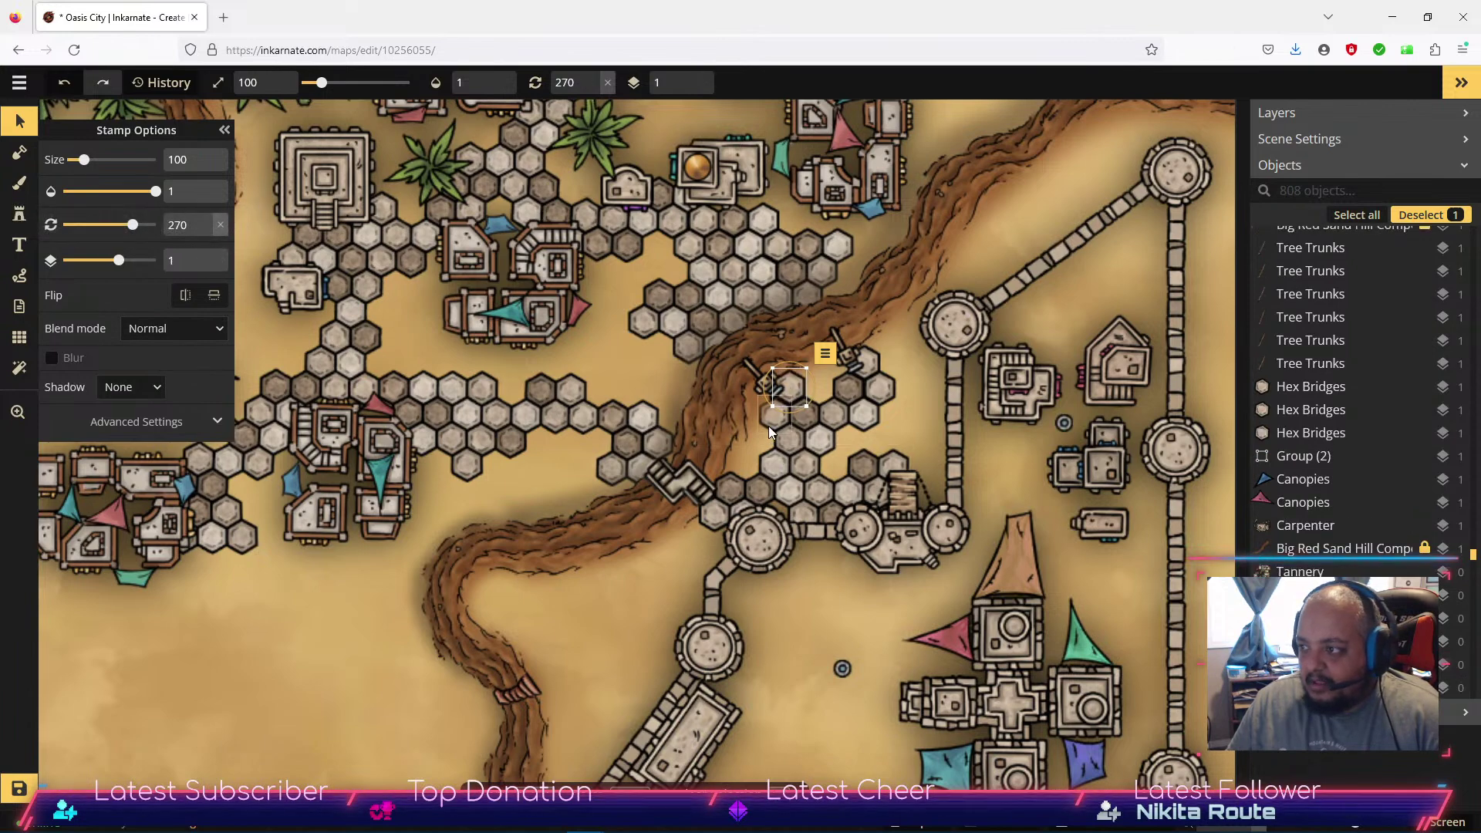
click(765, 422)
click(205, 256)
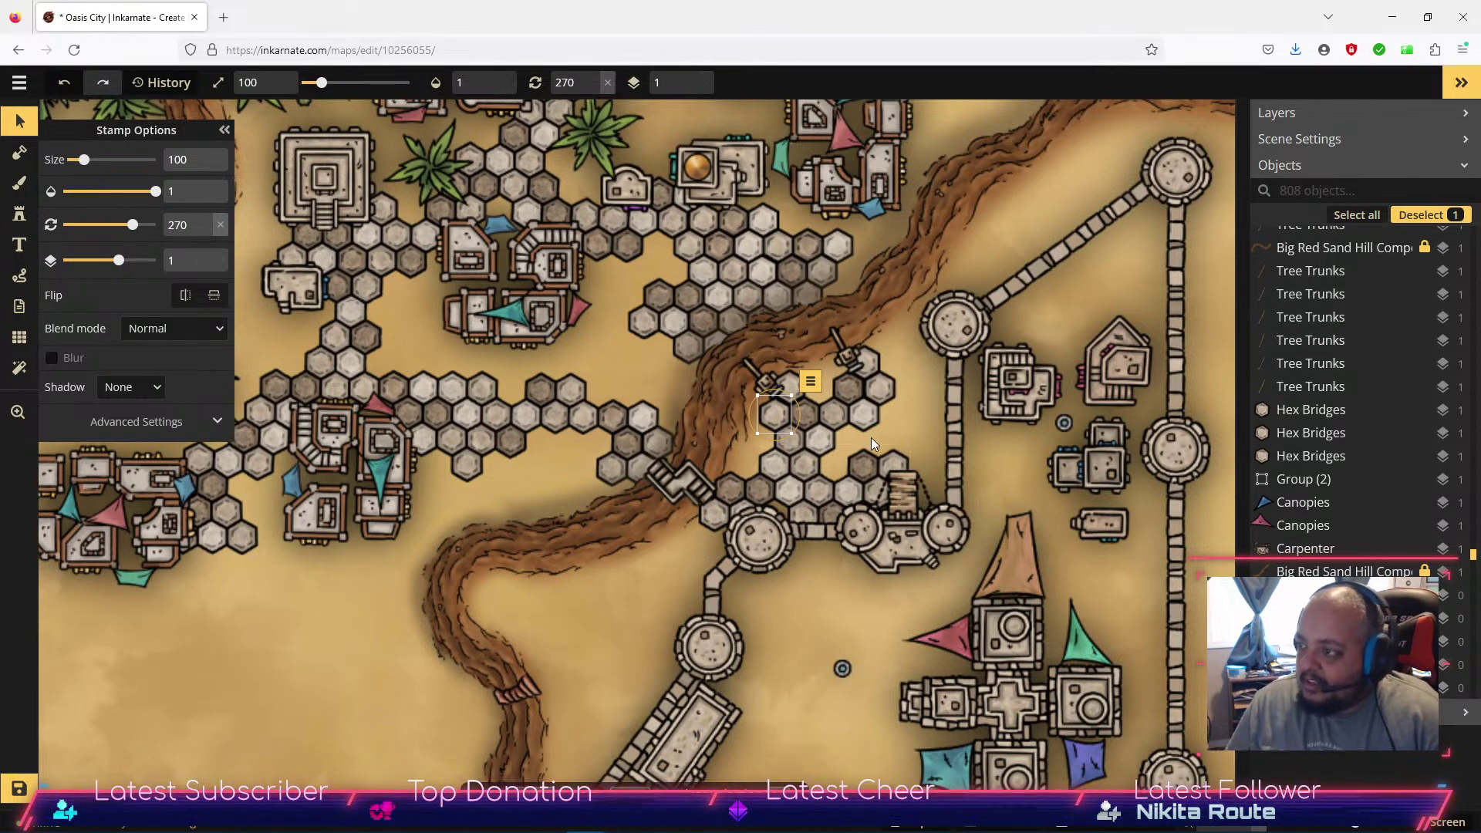
key(Escape)
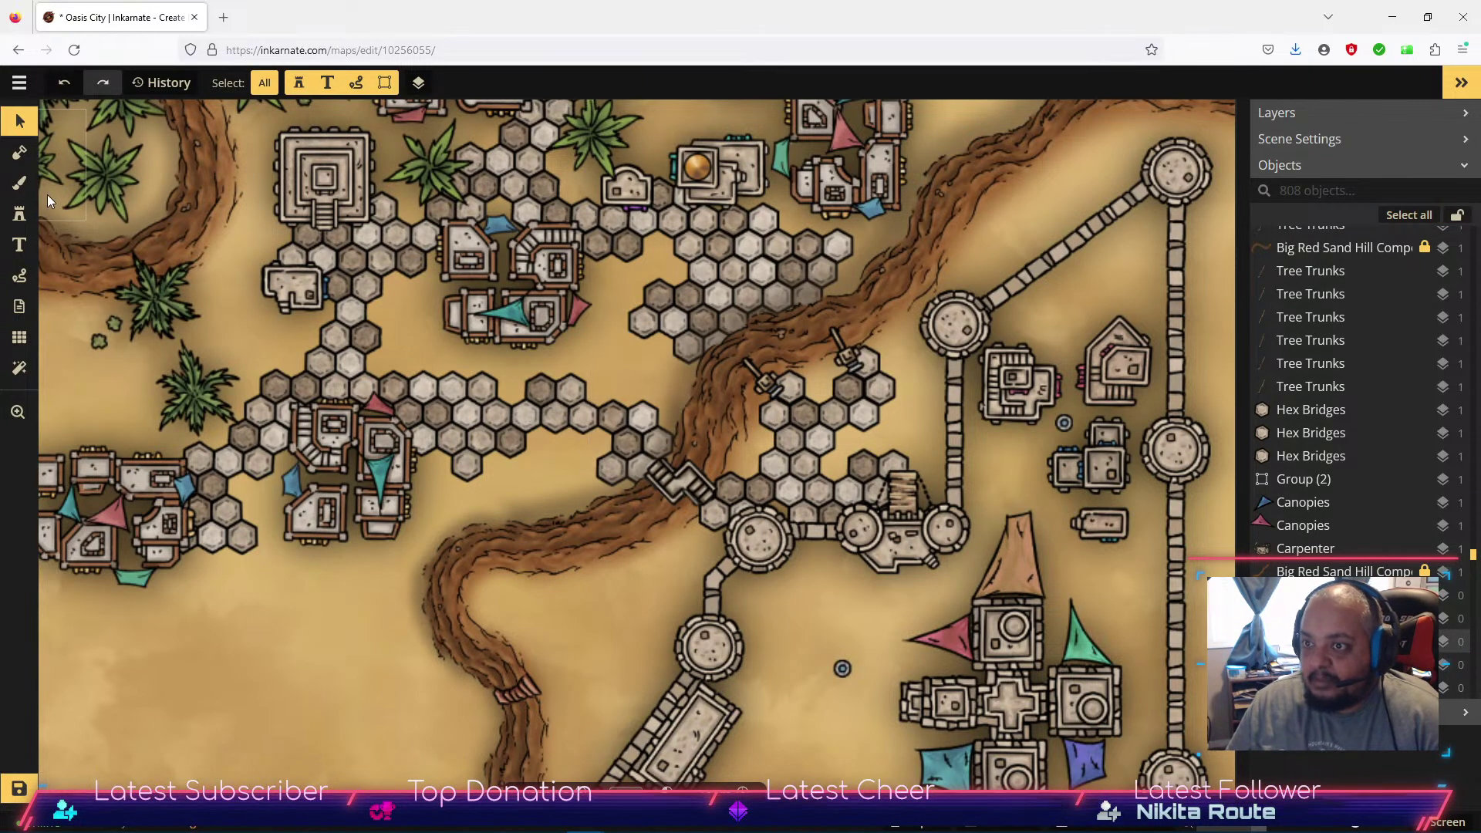
Place a two-hex Hex Bridges stamp on the plaza north of the gatehouse, turn on its flip, and move it into the paving gap.
click(21, 212)
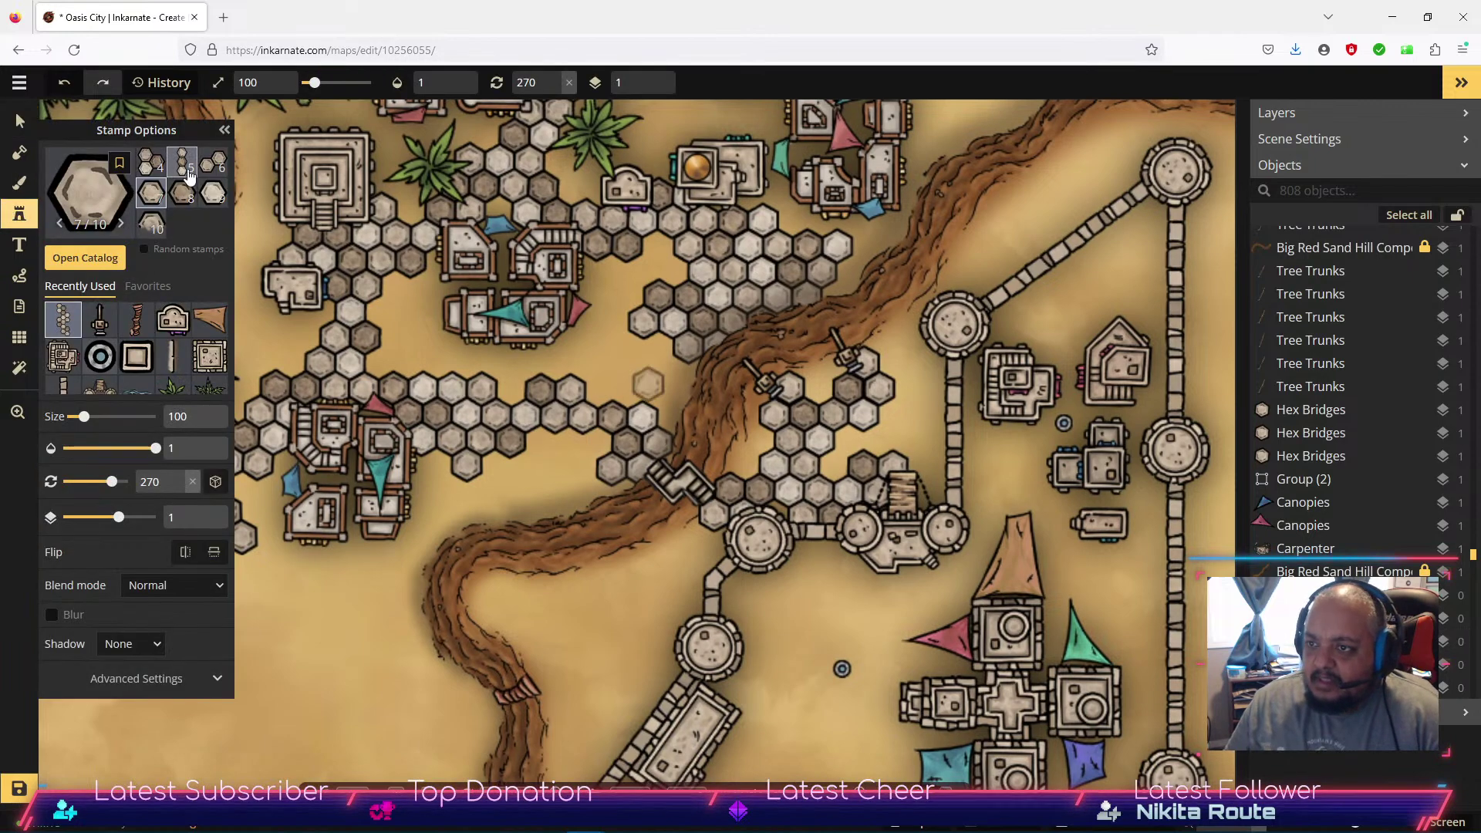
click(214, 179)
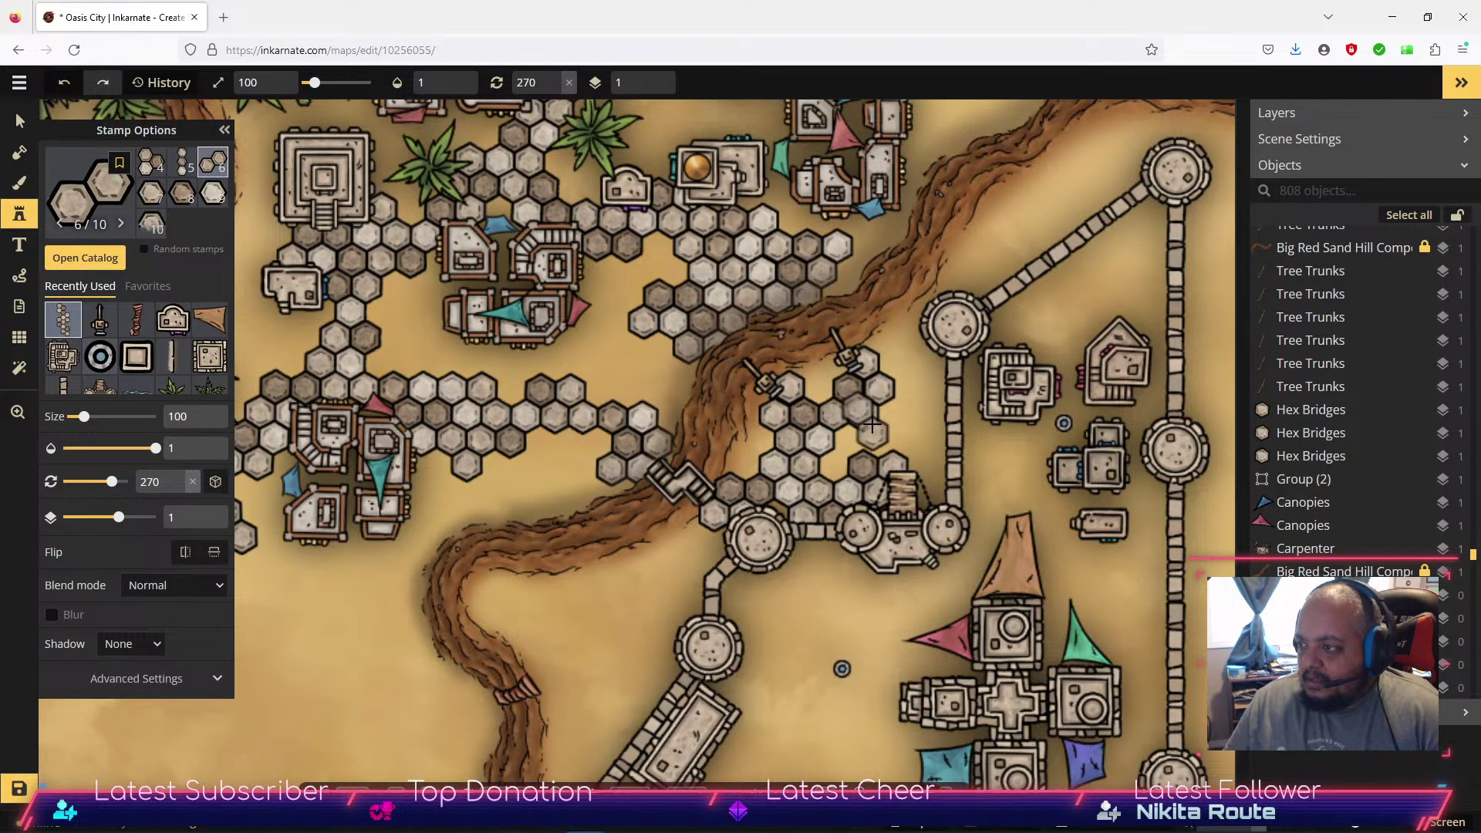
click(880, 432)
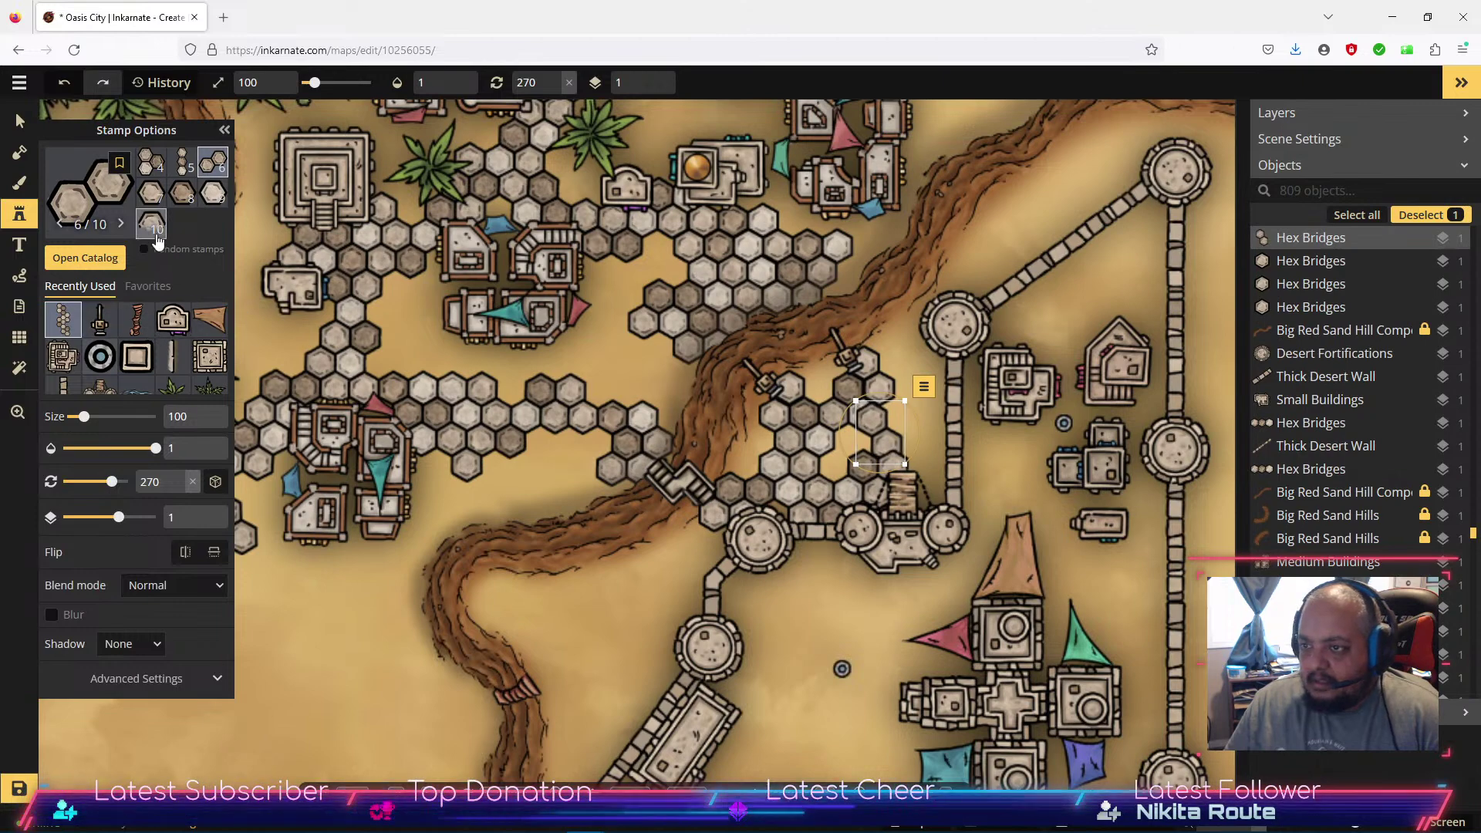
click(186, 552)
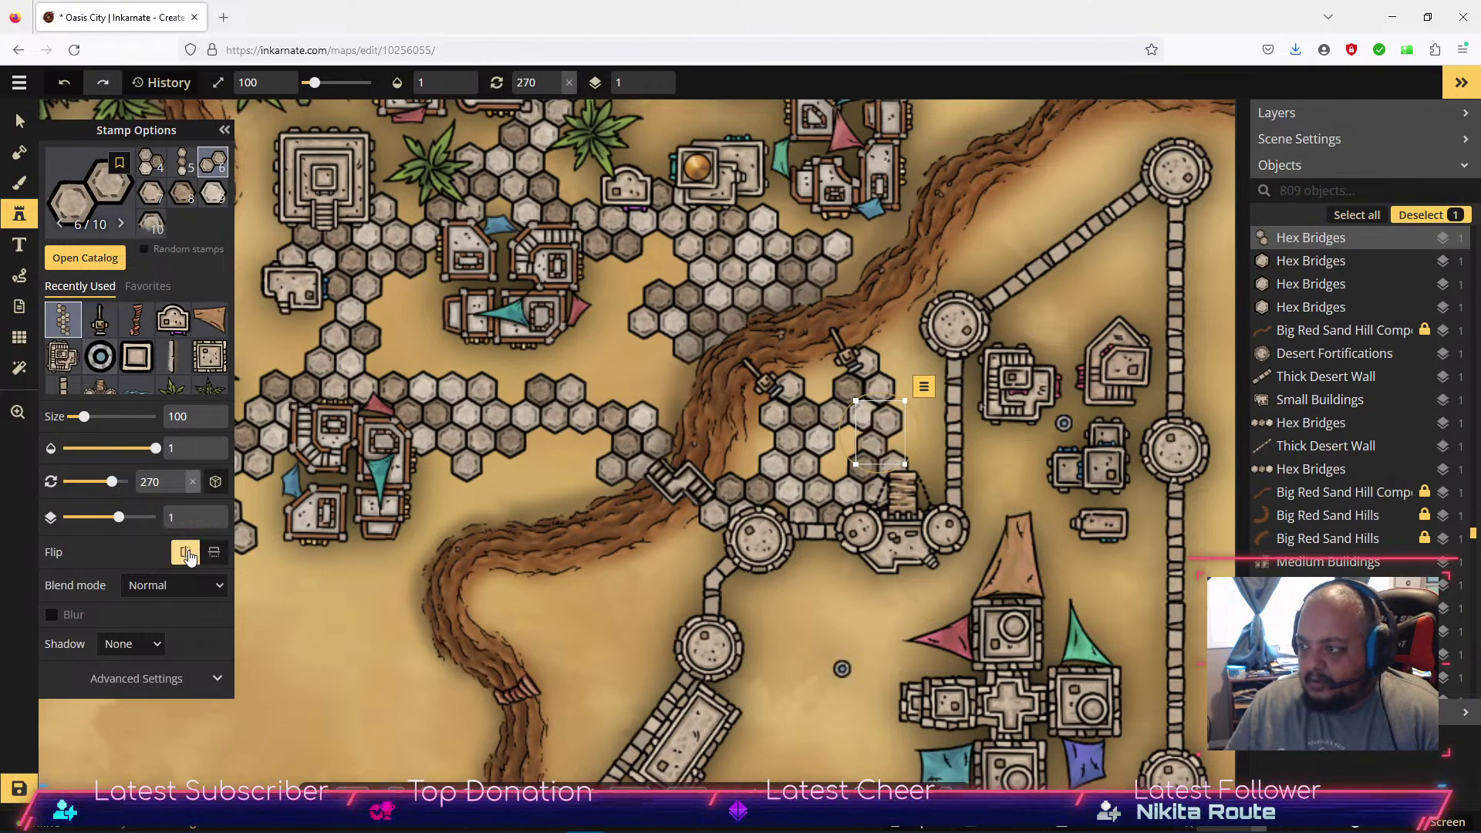
drag(885, 436, 844, 456)
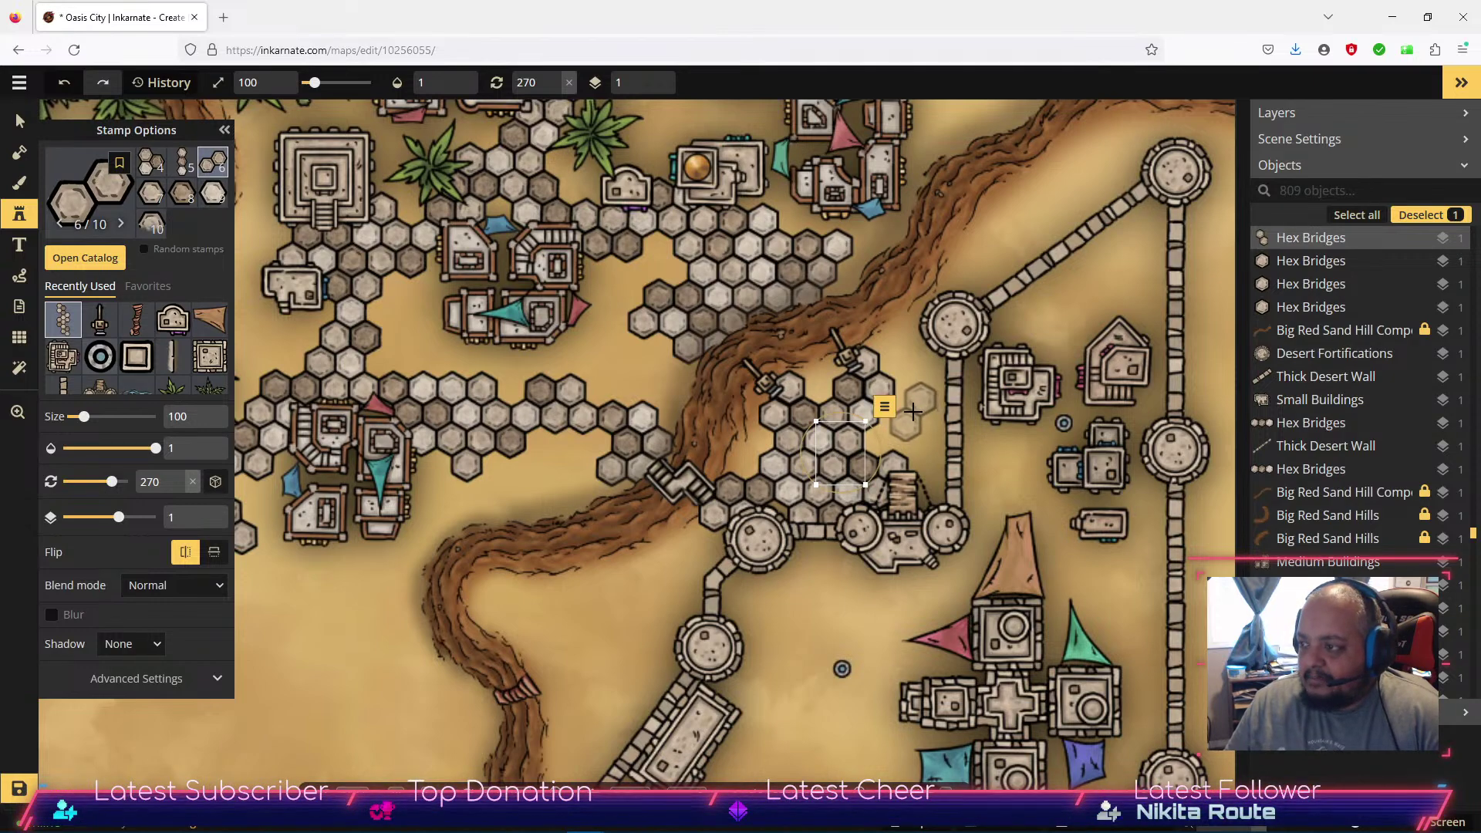
click(19, 123)
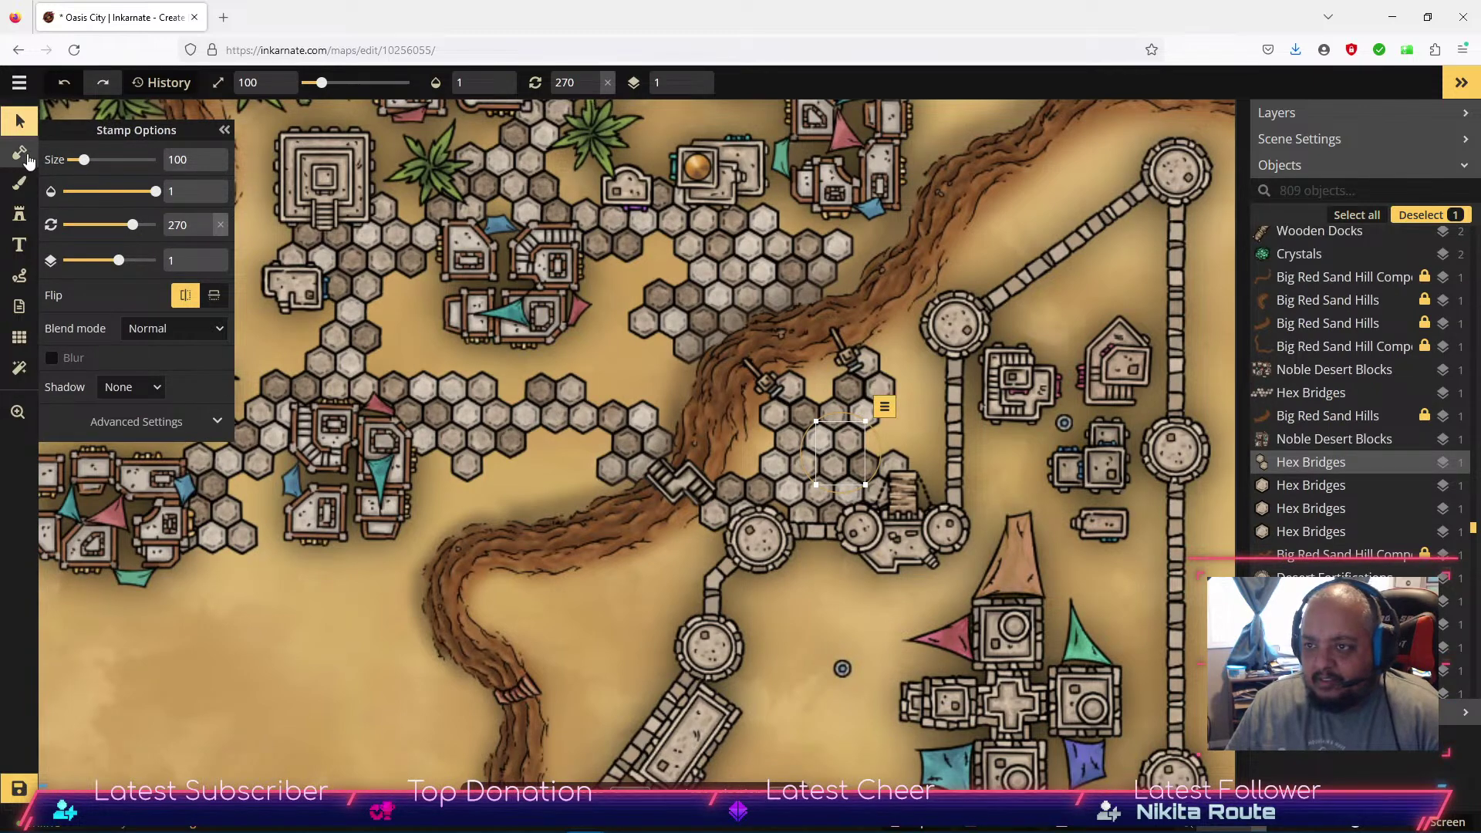
Place a three-hex Hex Bridges cluster on the riverbank above the stone bridge and set its layer to 0.
click(20, 216)
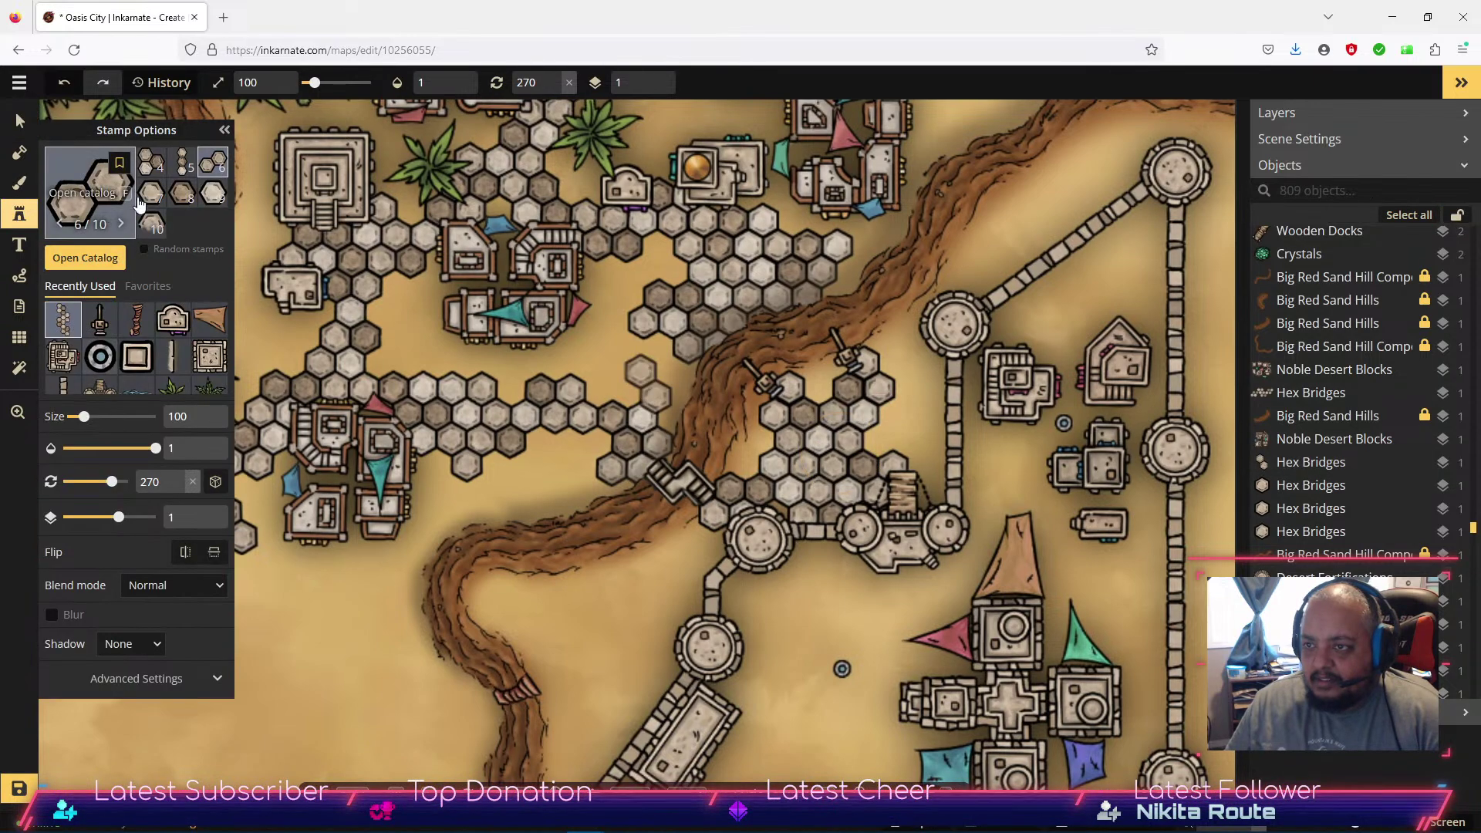
scroll(158, 168, up, 1)
click(183, 162)
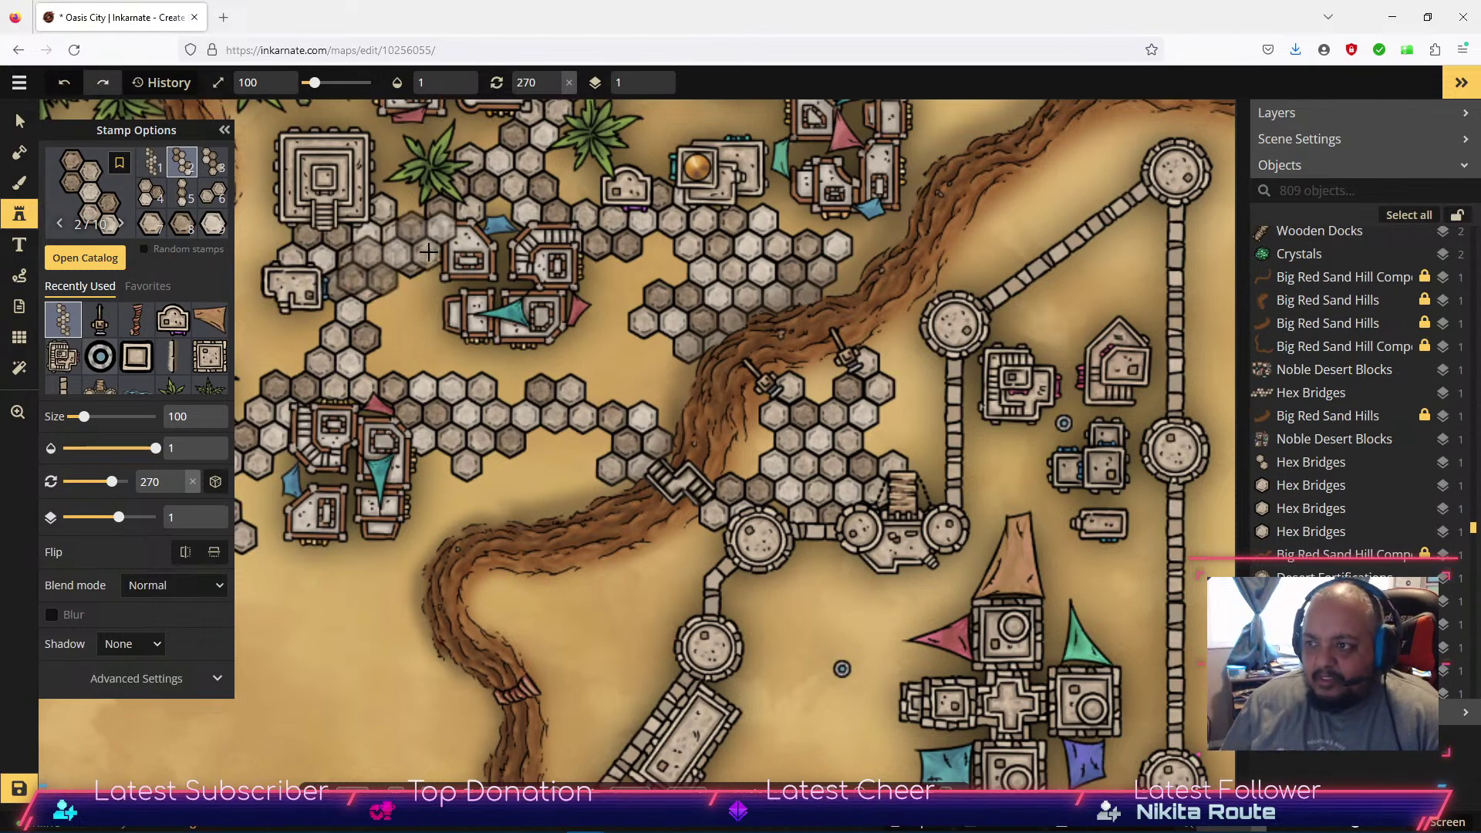
click(155, 194)
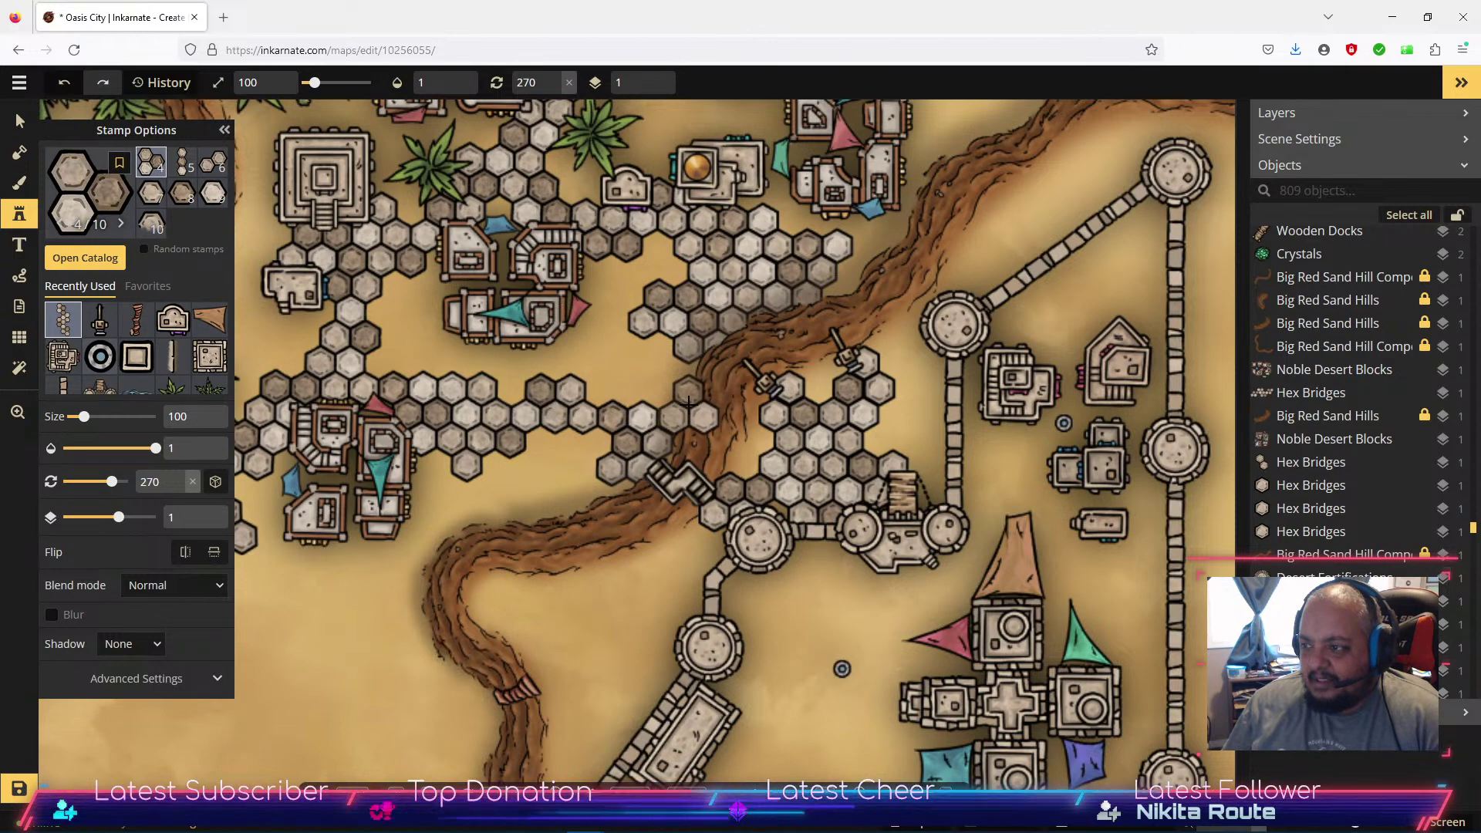
click(687, 405)
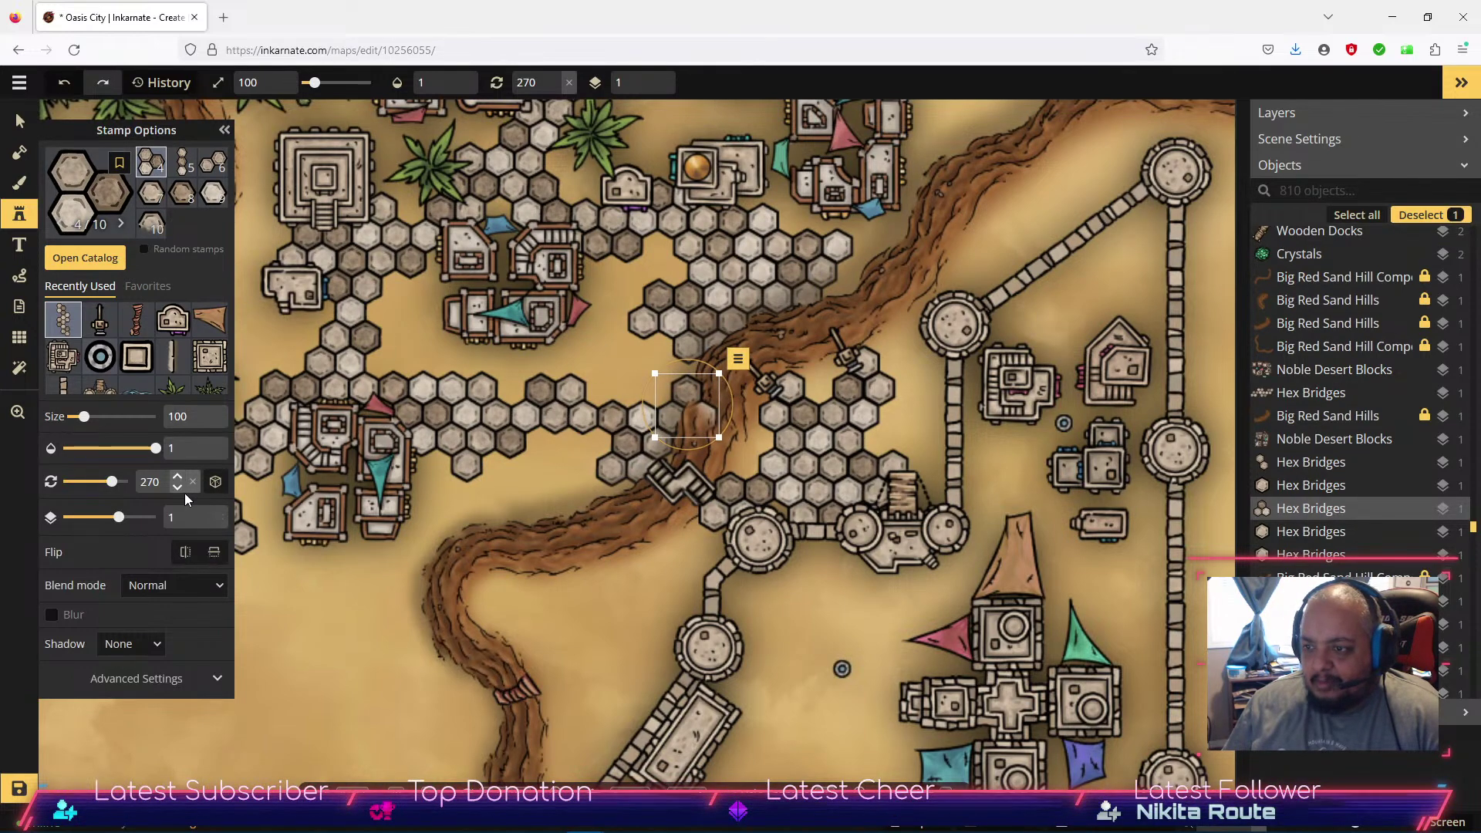
click(207, 523)
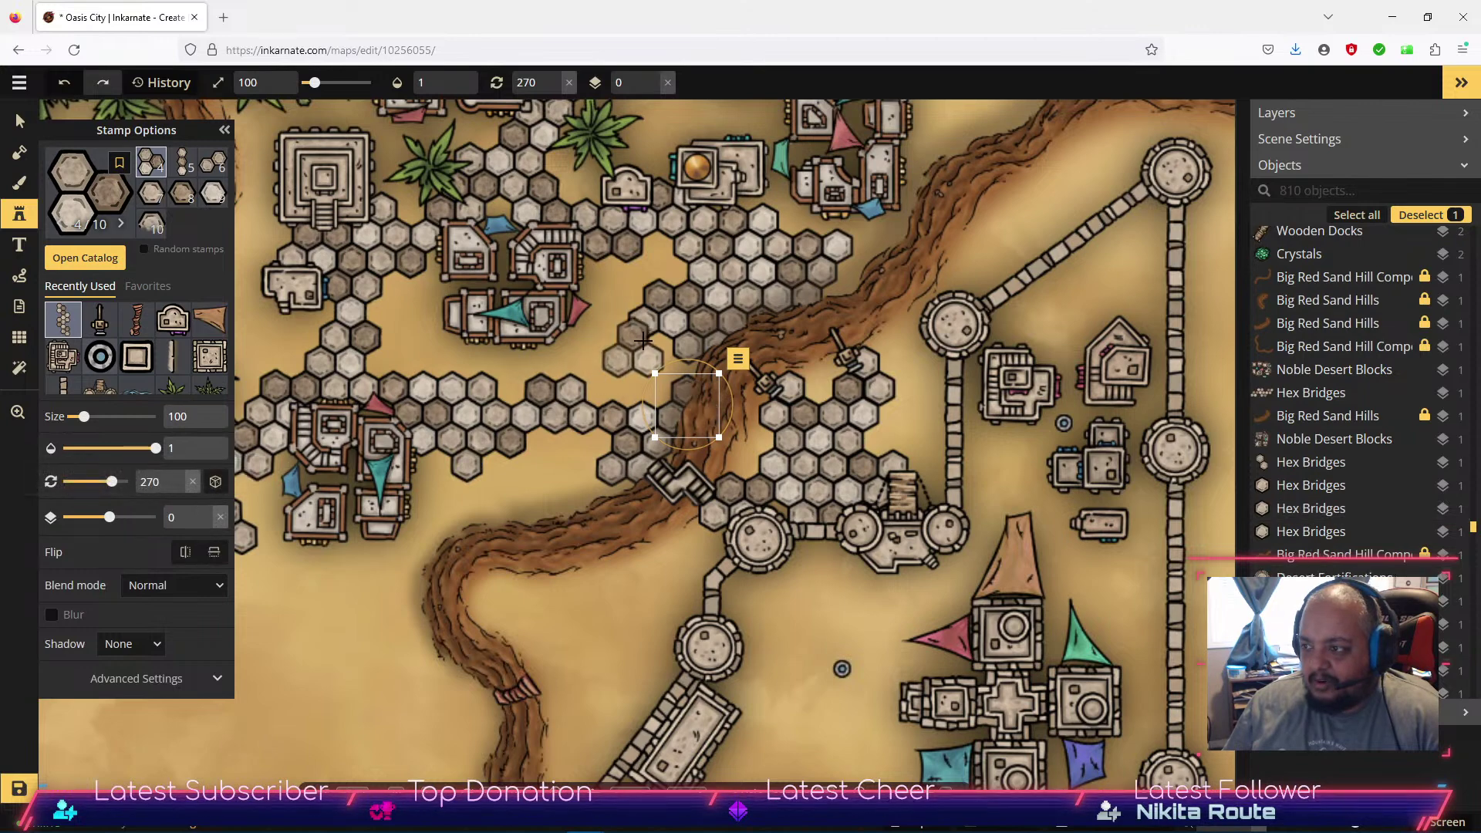
click(638, 372)
drag(637, 371, 641, 374)
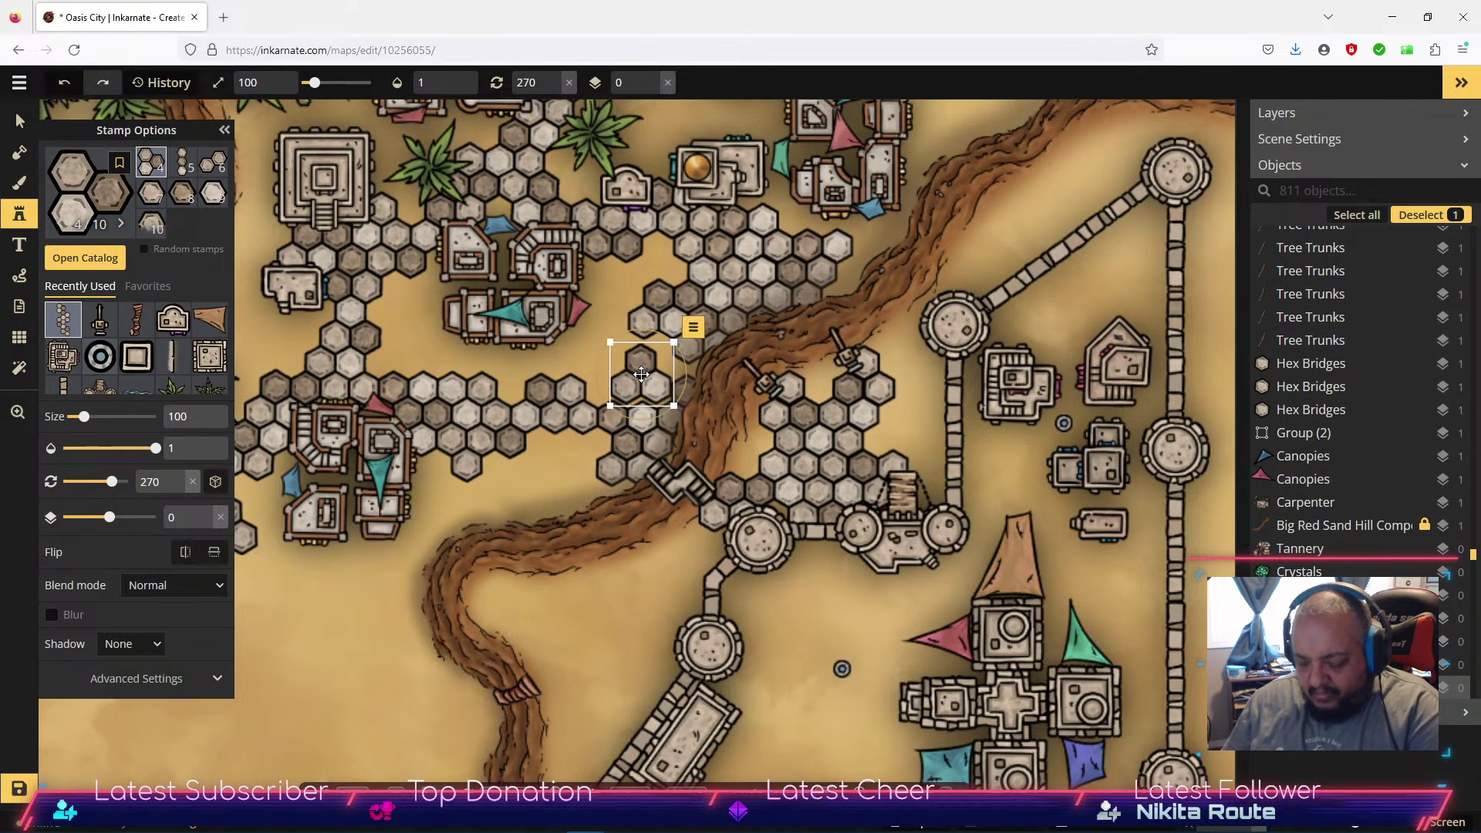
key(Delete)
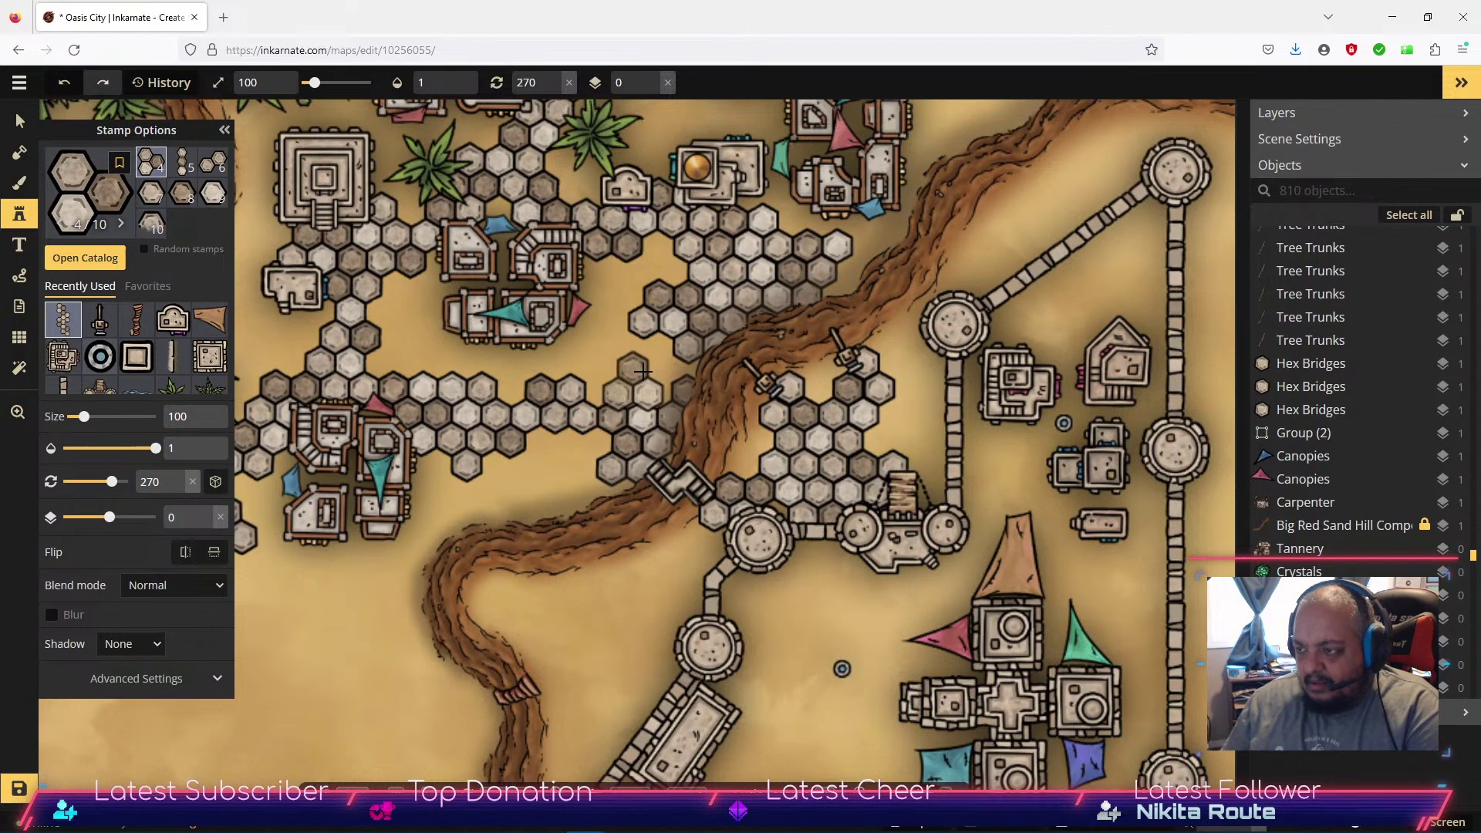
Delete the three-hex cluster that overlaps the riverbank above the stone bridge.
click(20, 121)
click(680, 393)
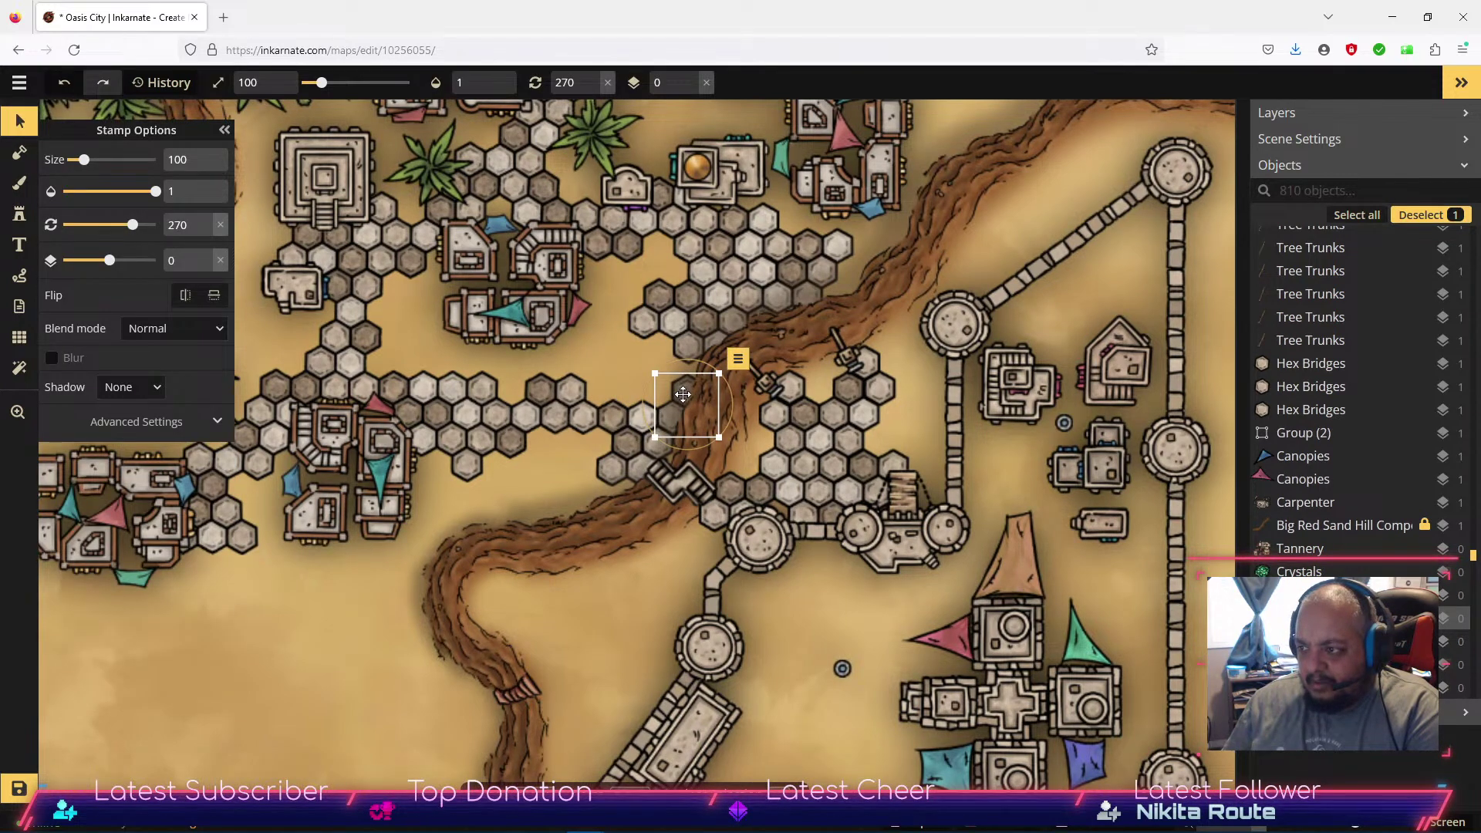
key(Delete)
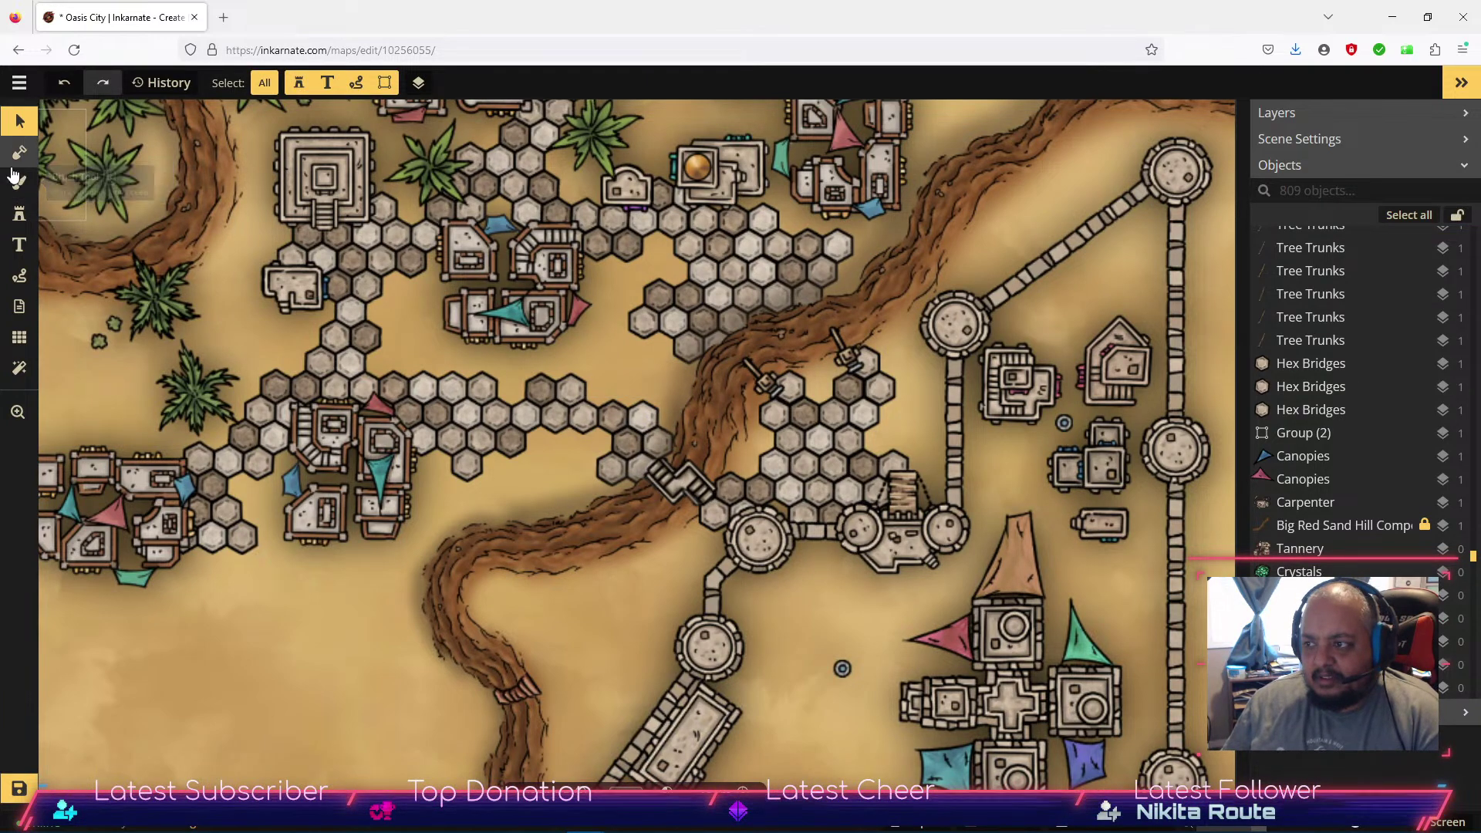
Add two rows of three hexes on layer 0 to widen the paved street west of the stone bridge.
click(19, 214)
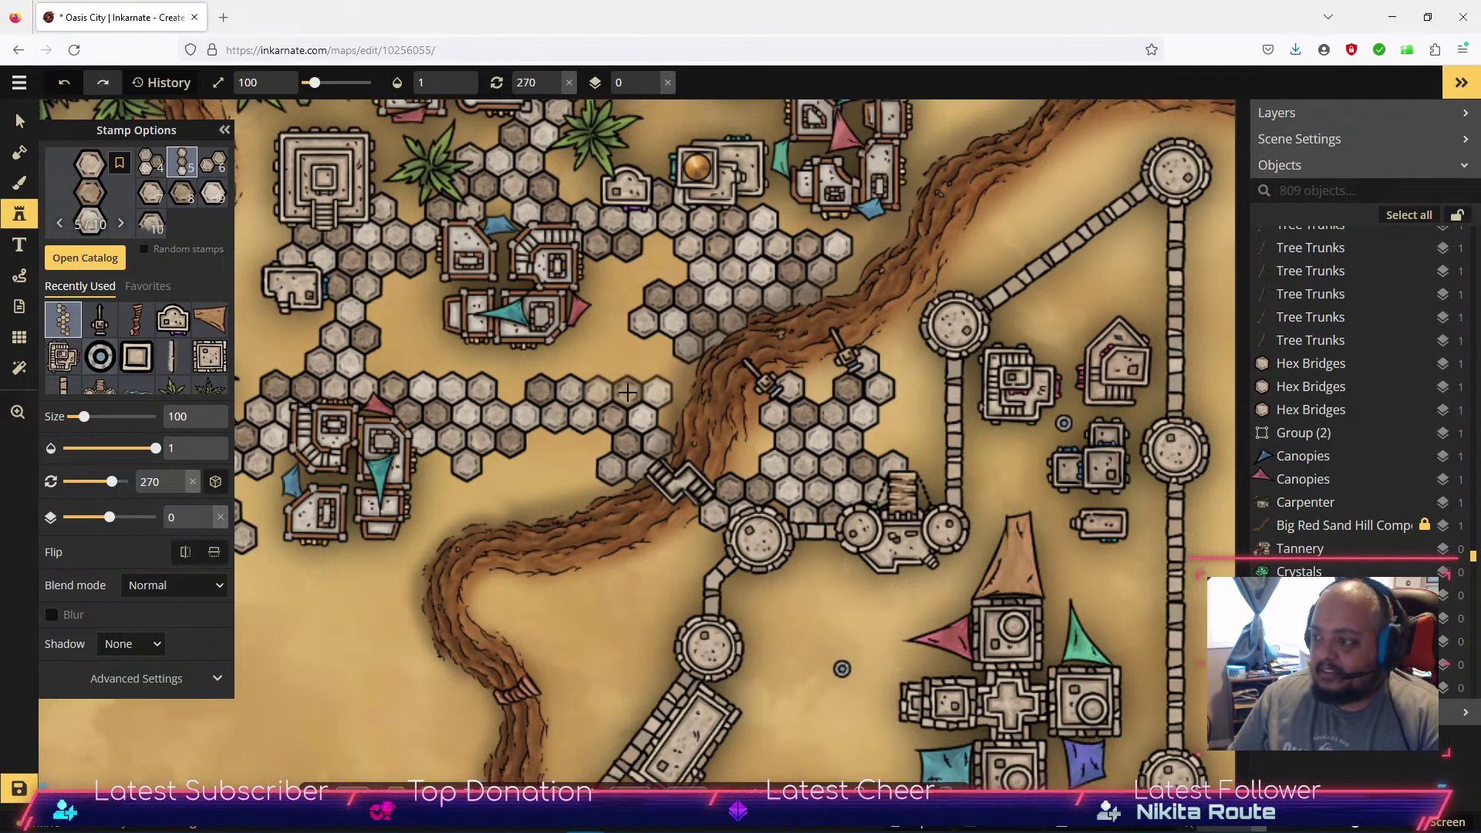
click(627, 393)
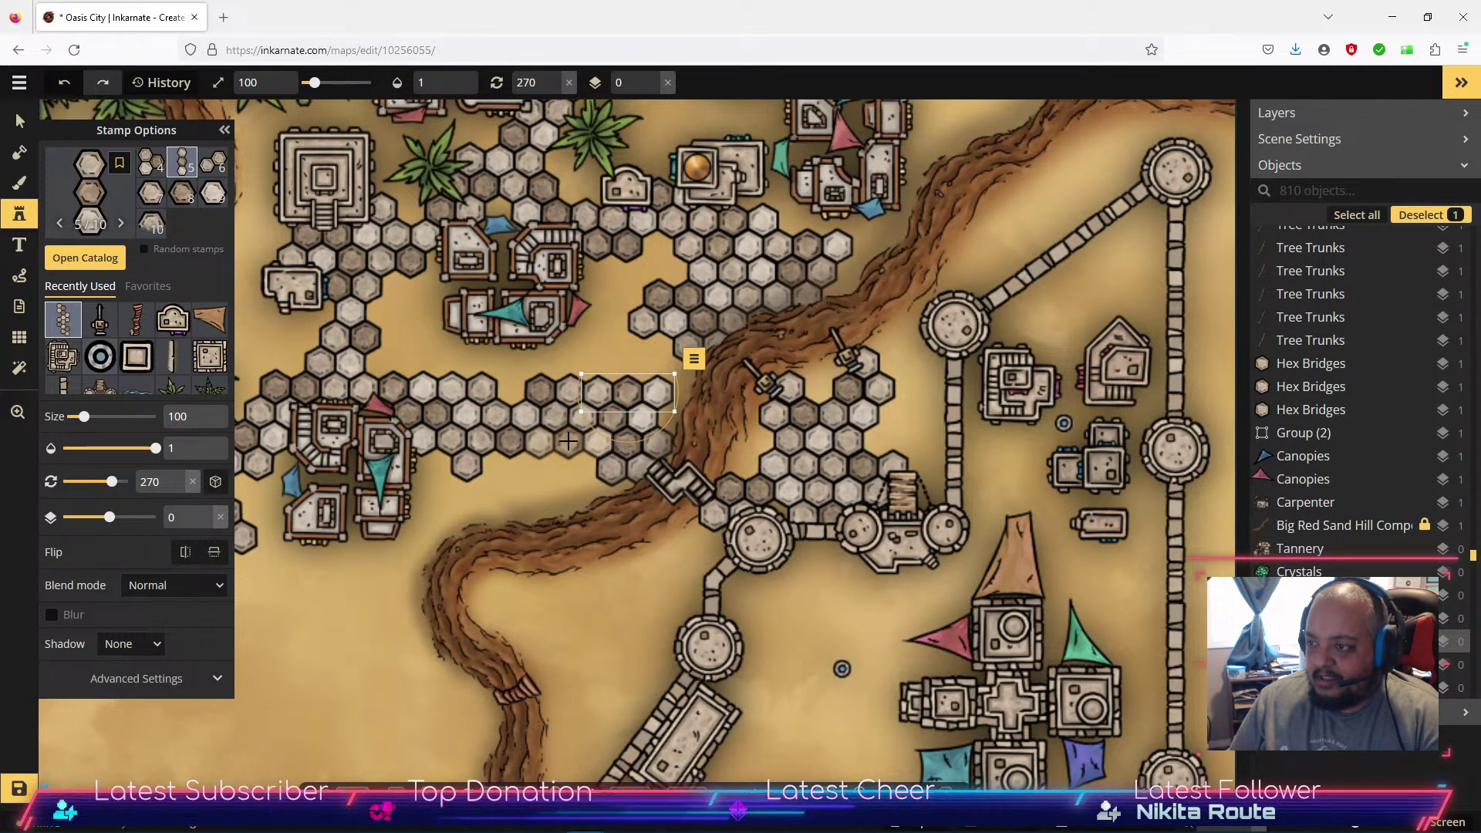
click(569, 441)
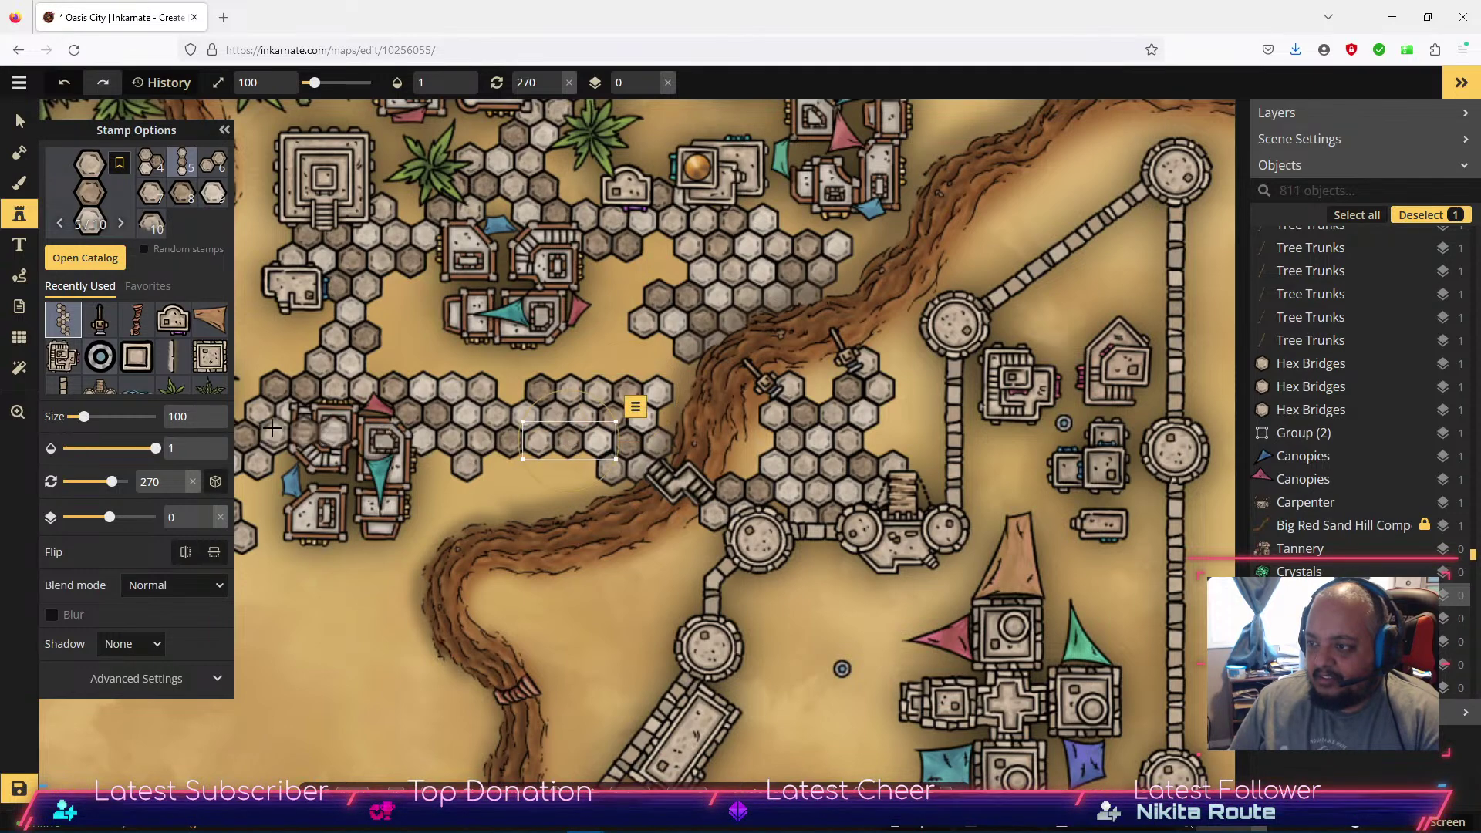
click(19, 123)
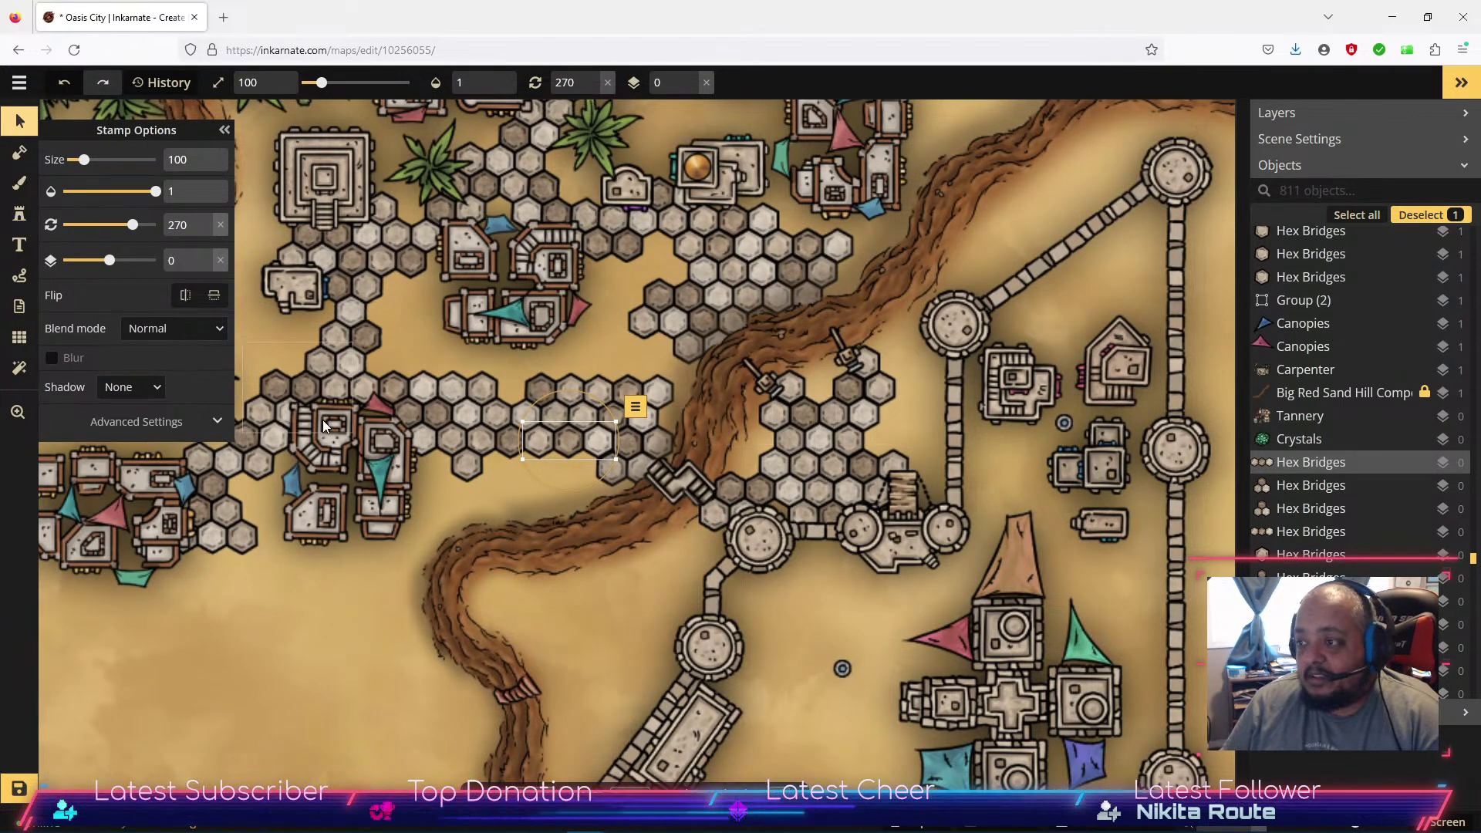
Fill the street's river edge with two single-hex stamps, one above and one below the west end of the stone bridge.
click(22, 218)
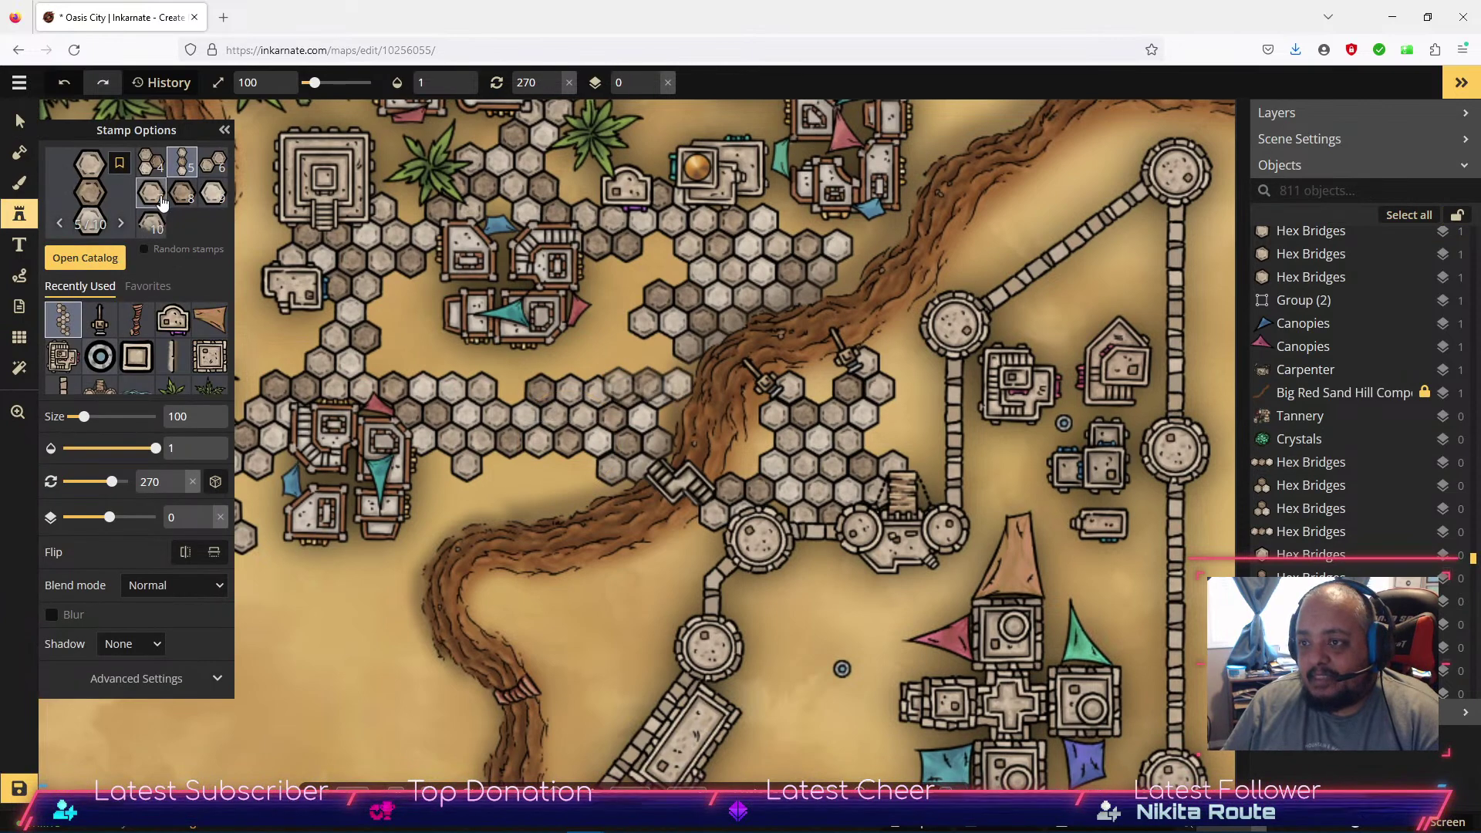
click(162, 202)
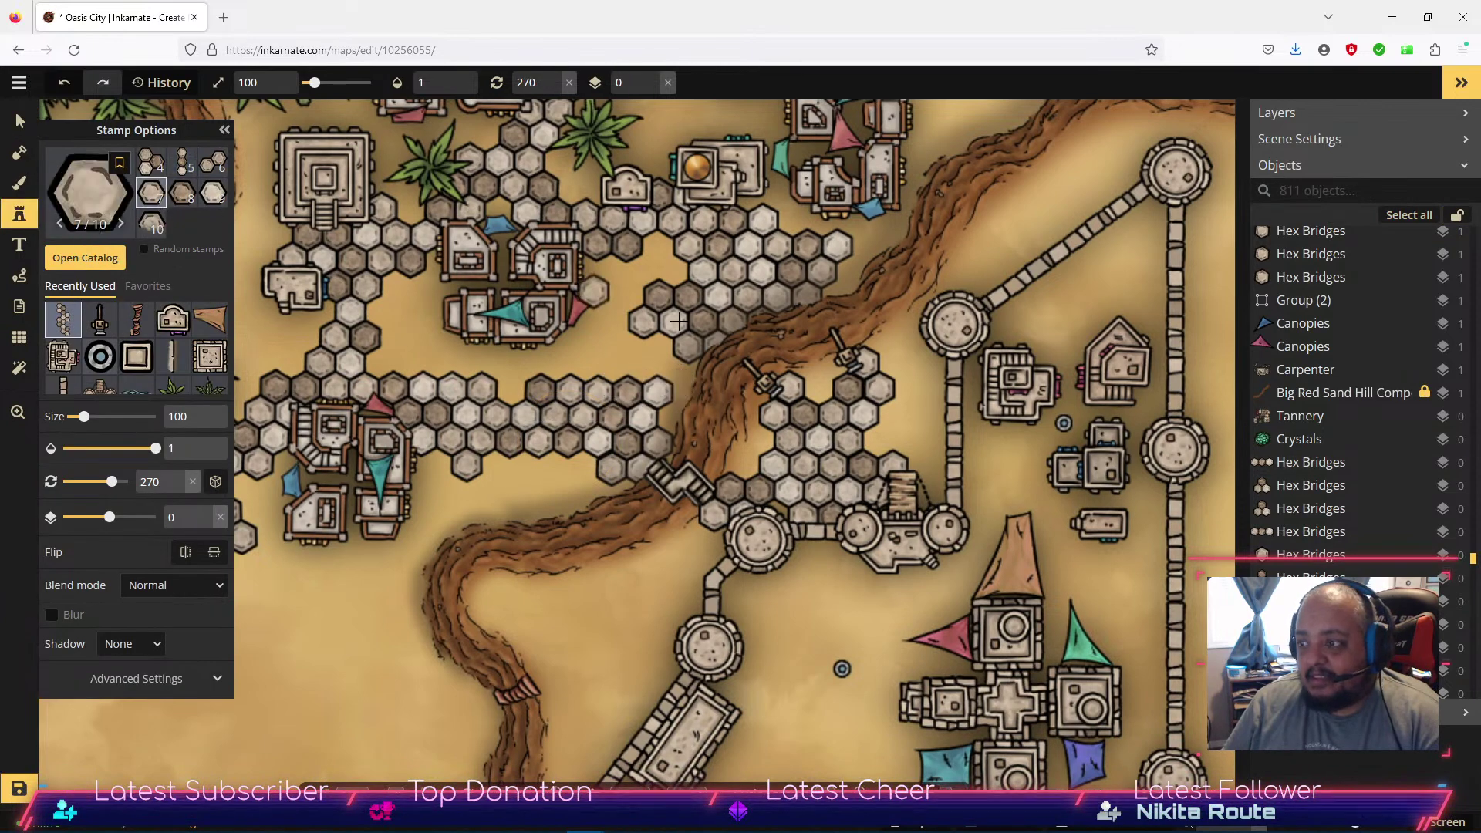
click(670, 418)
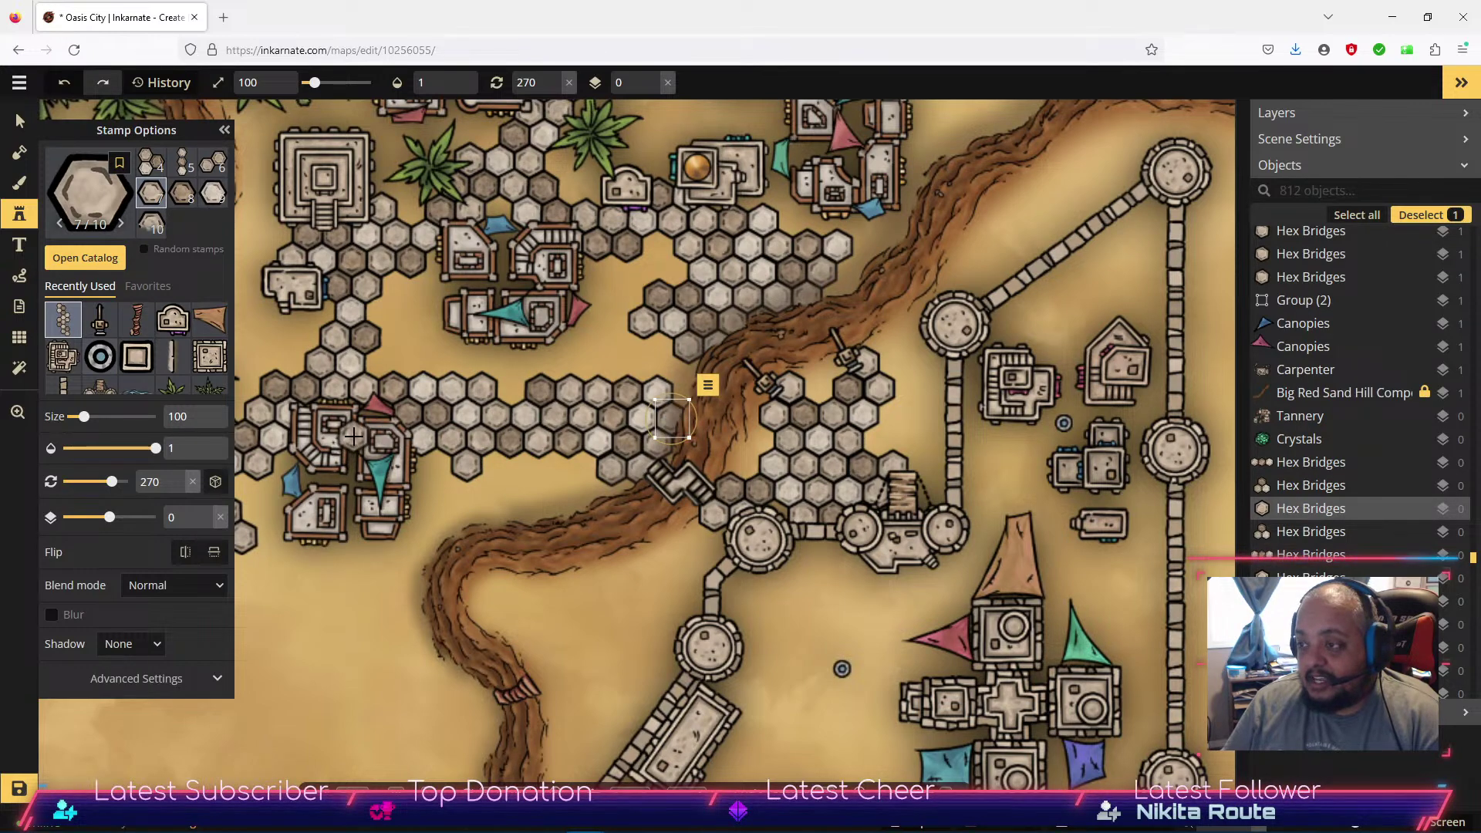
click(626, 498)
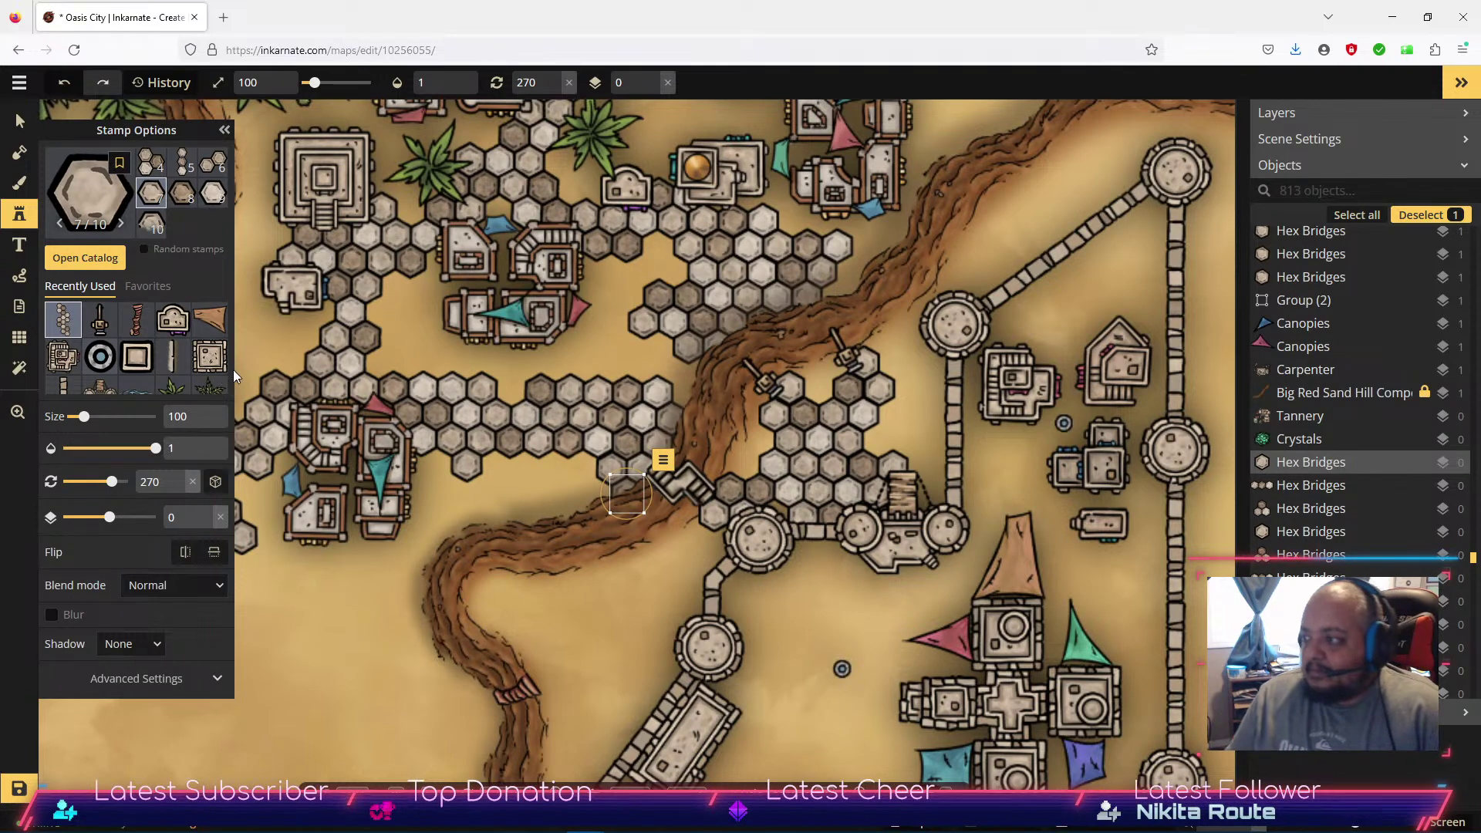
Move four palm trees from the grove east of the green crystal northward into the open sand below the blue-domed building.
drag(708, 577, 591, 457)
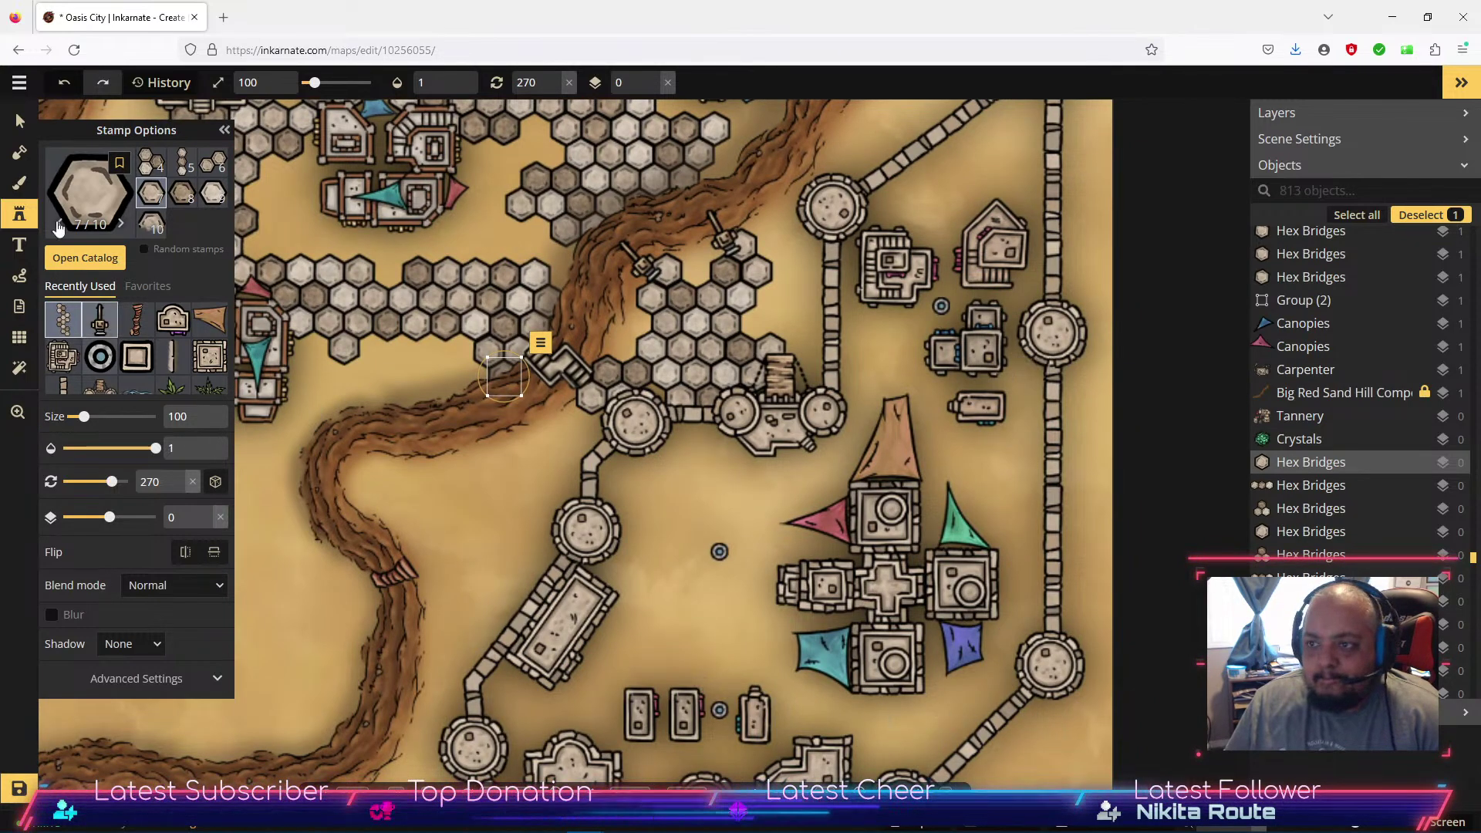
scroll(162, 371, down, 2)
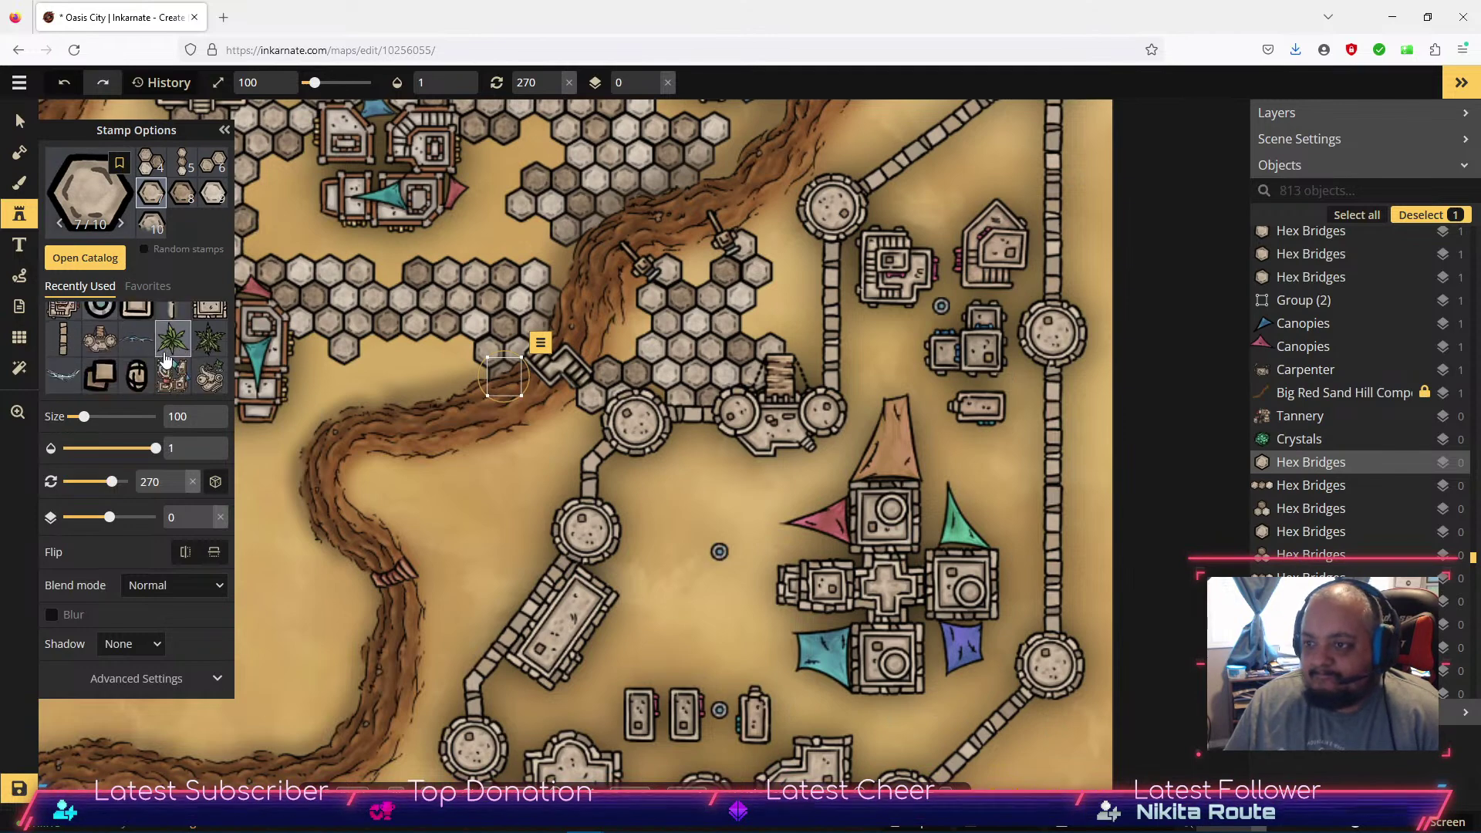
scroll(757, 414, up, 1)
scroll(756, 414, down, 3)
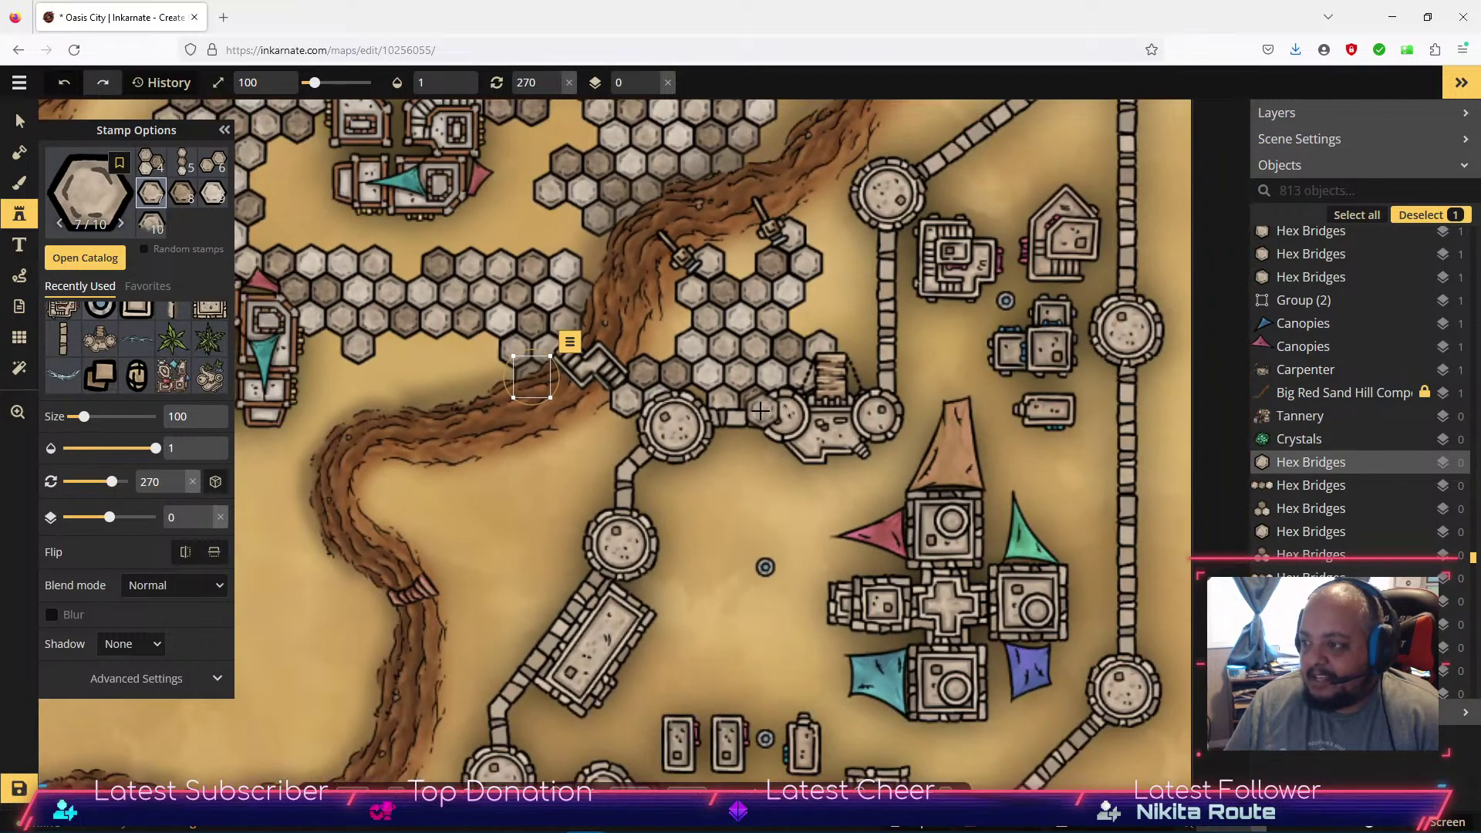
scroll(757, 415, down, 1)
drag(757, 415, 681, 794)
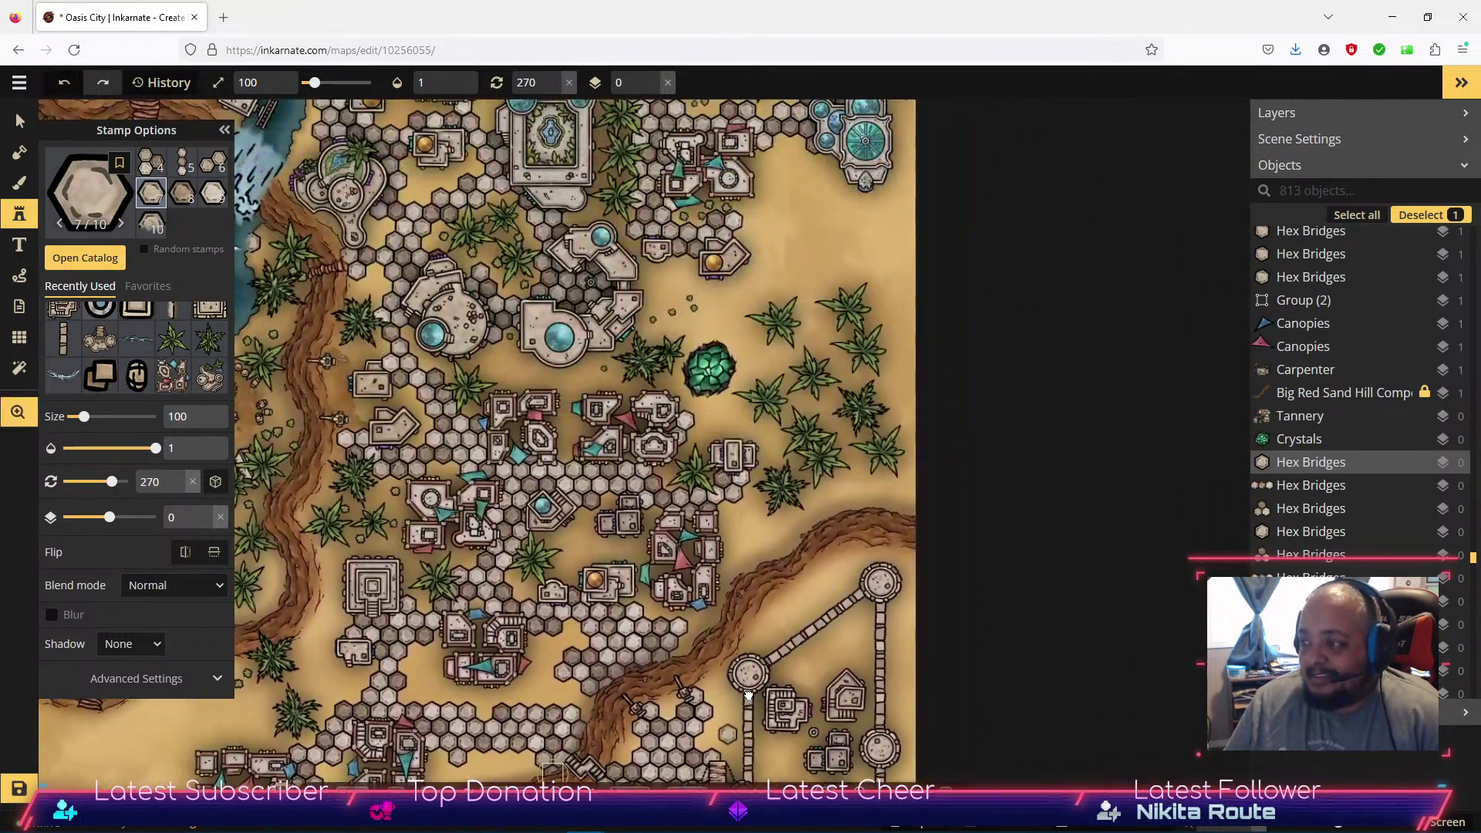
click(20, 121)
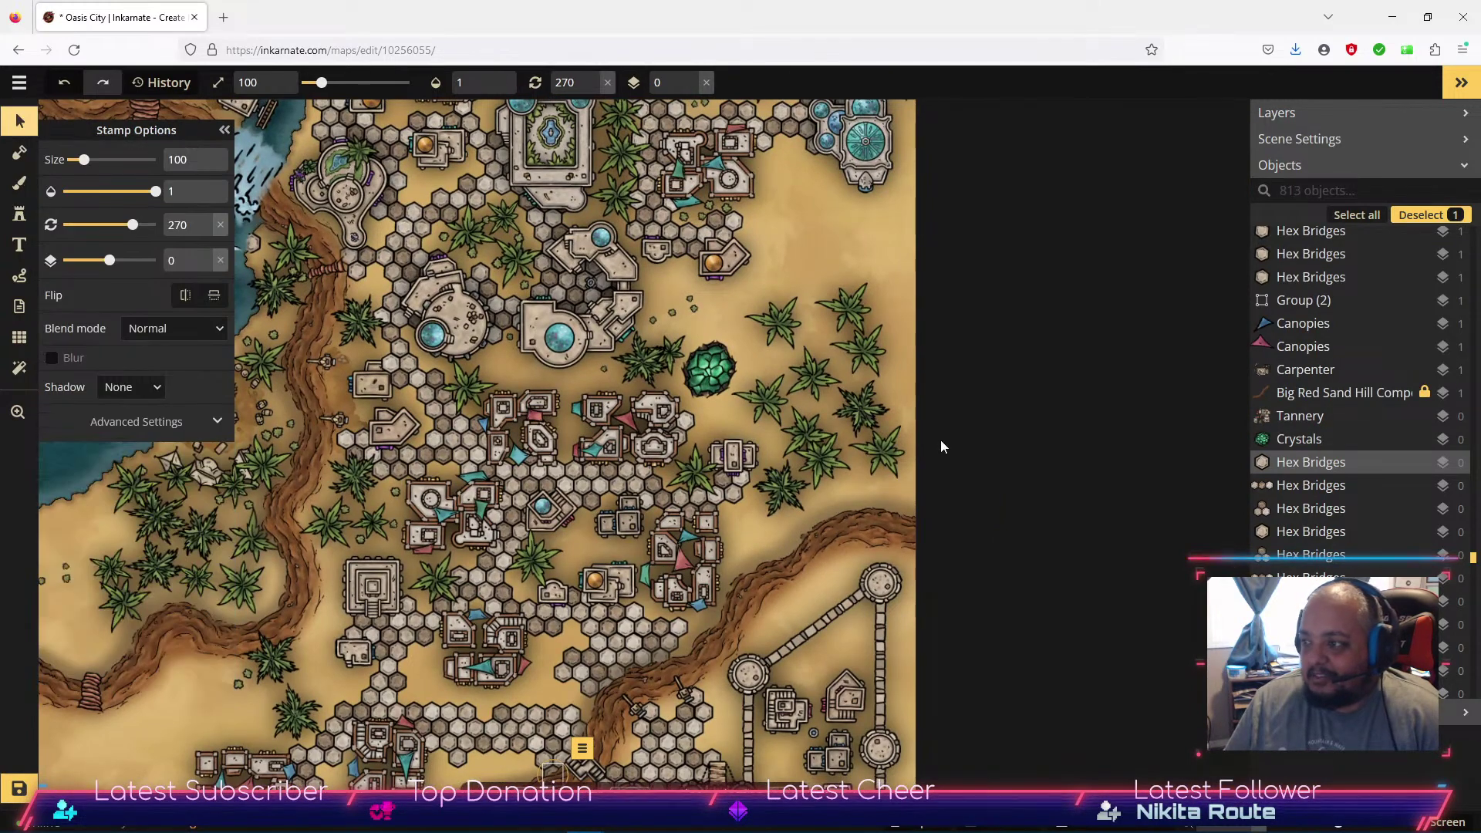
drag(823, 465, 798, 270)
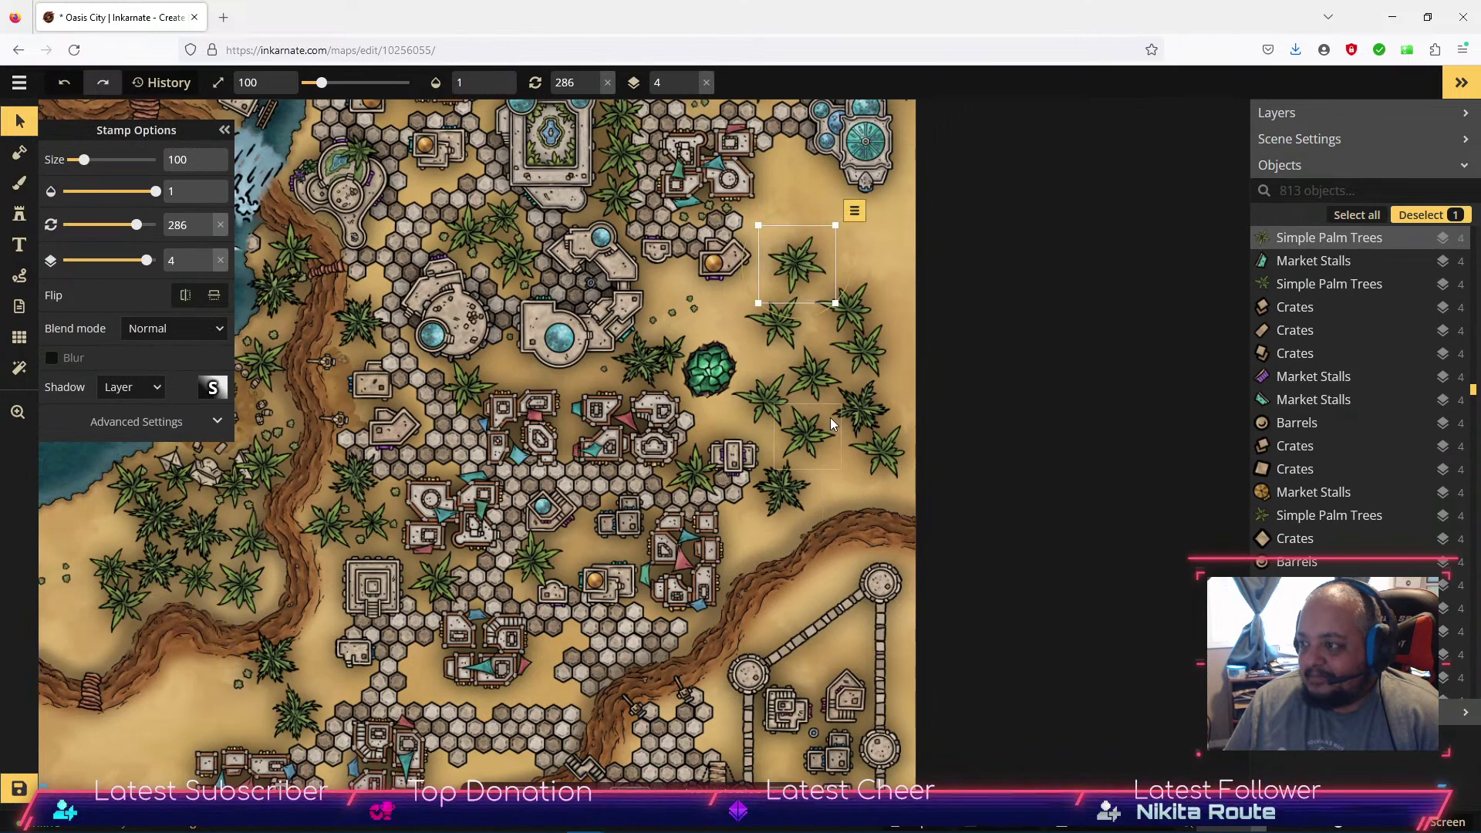
drag(861, 418, 799, 208)
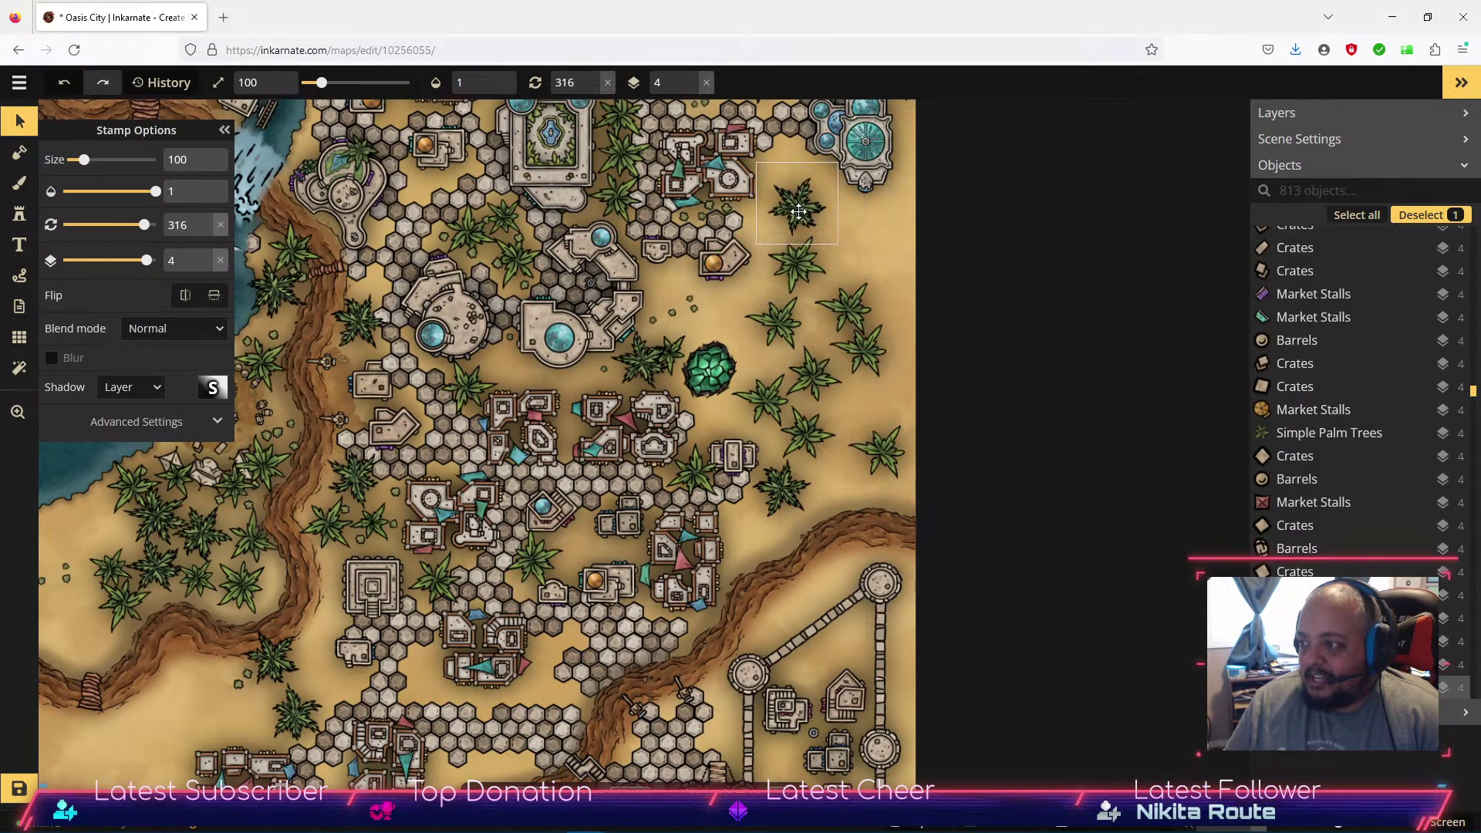
drag(845, 319, 873, 242)
drag(809, 446, 832, 319)
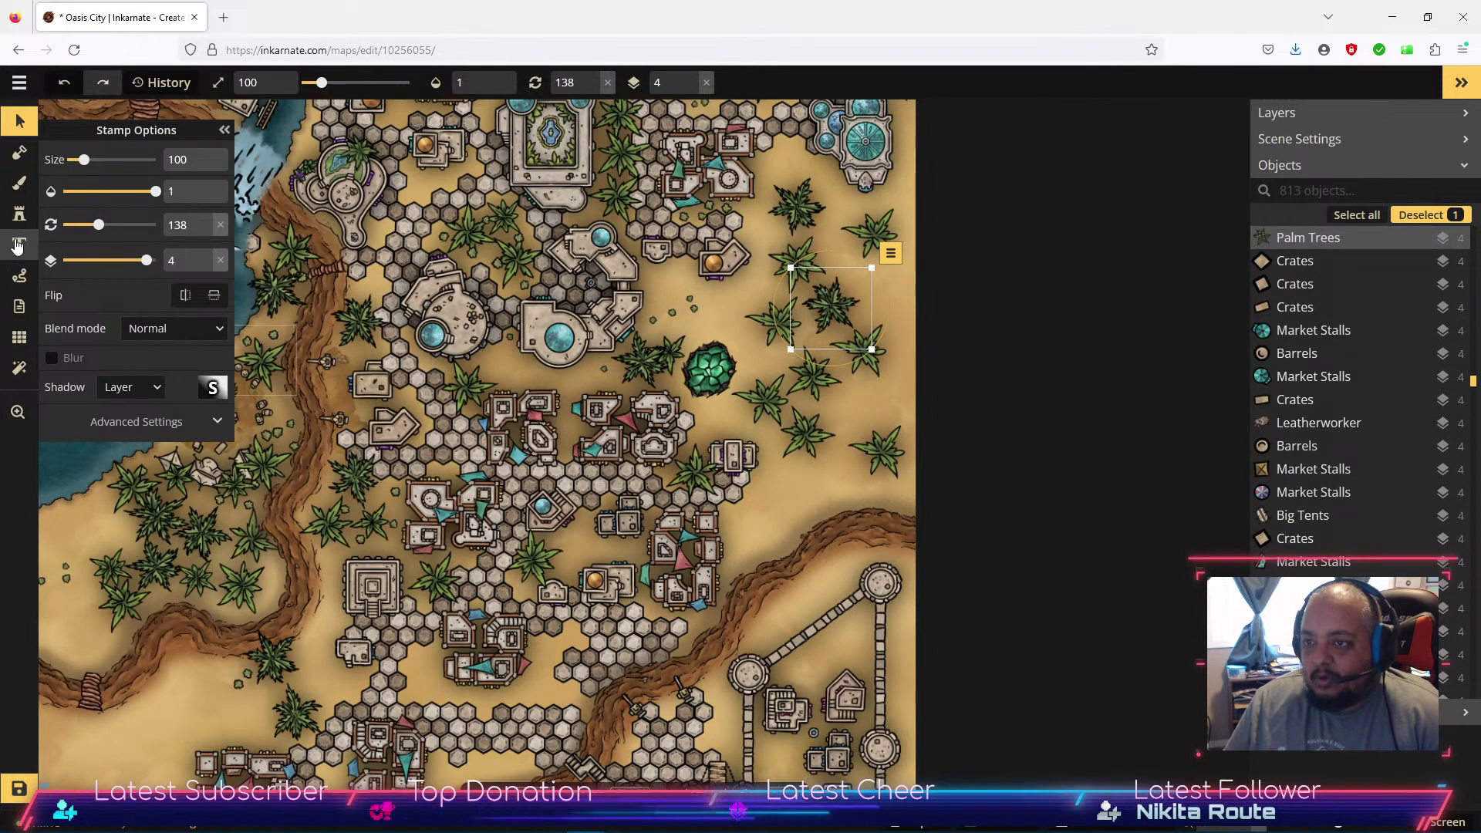
Place two random Palm Trees stamps on layer 4 in the southern part of the grove, southeast of the green crystal.
click(19, 215)
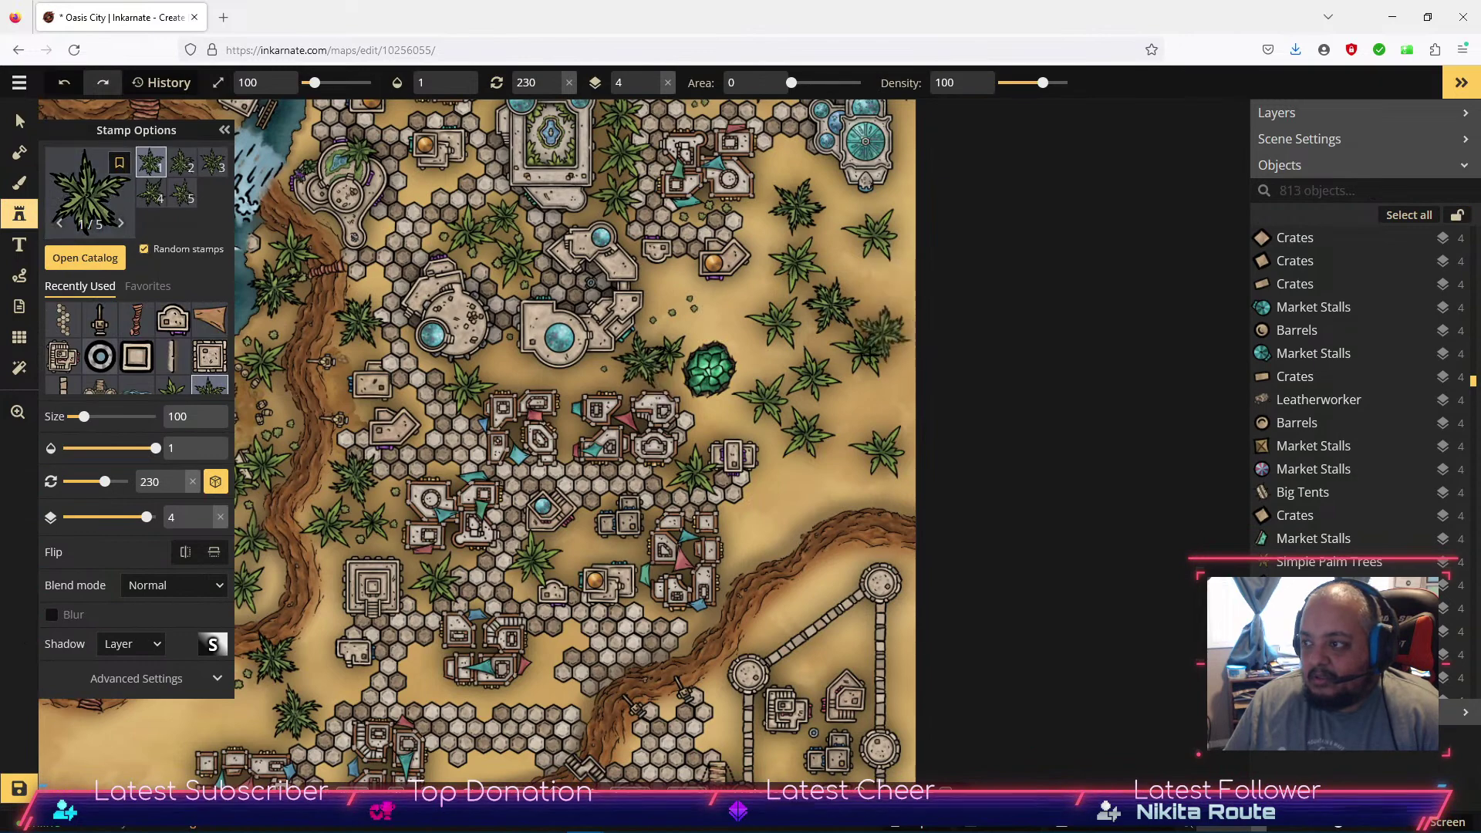
click(855, 413)
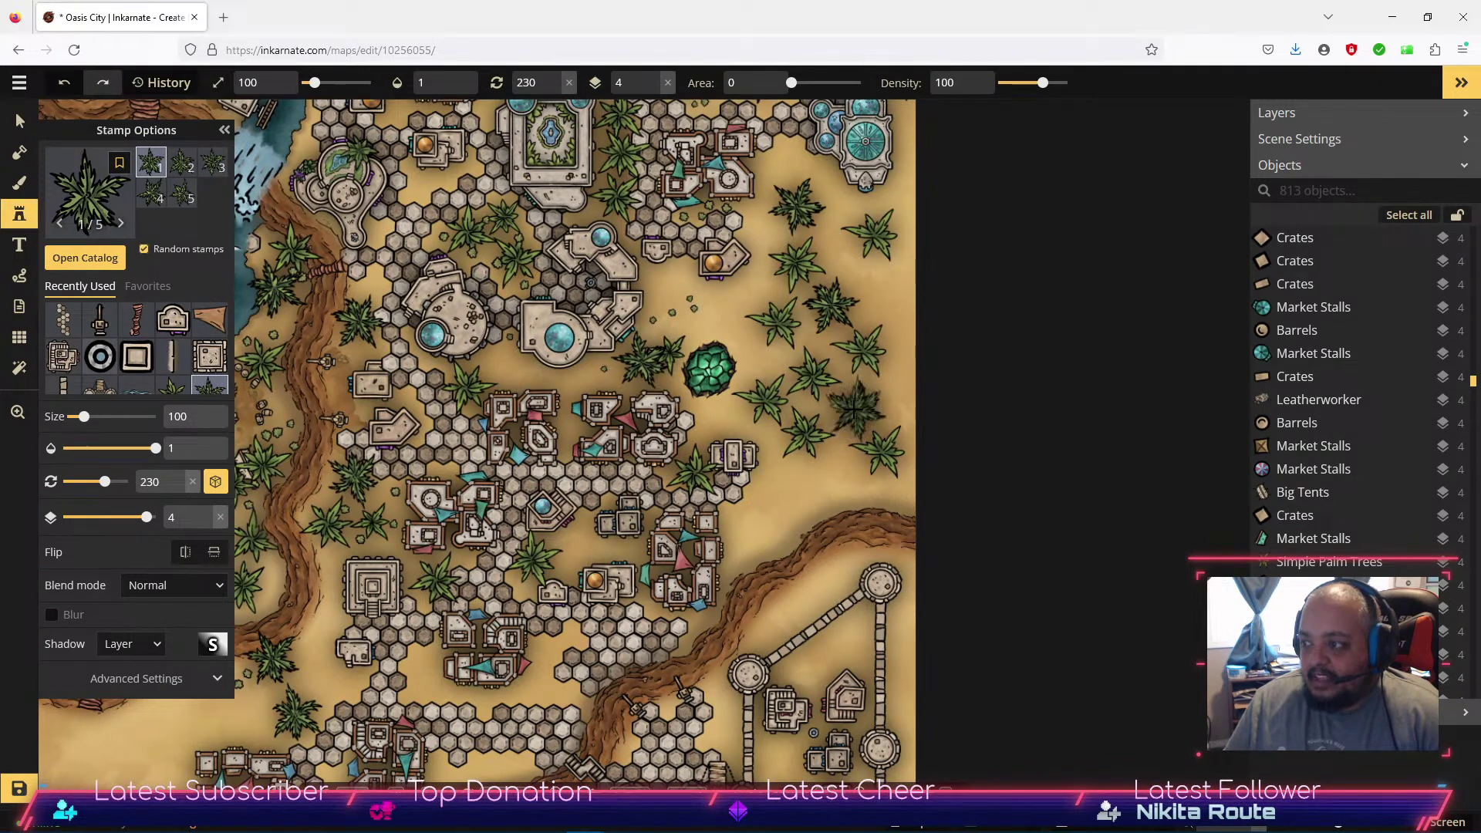
click(783, 492)
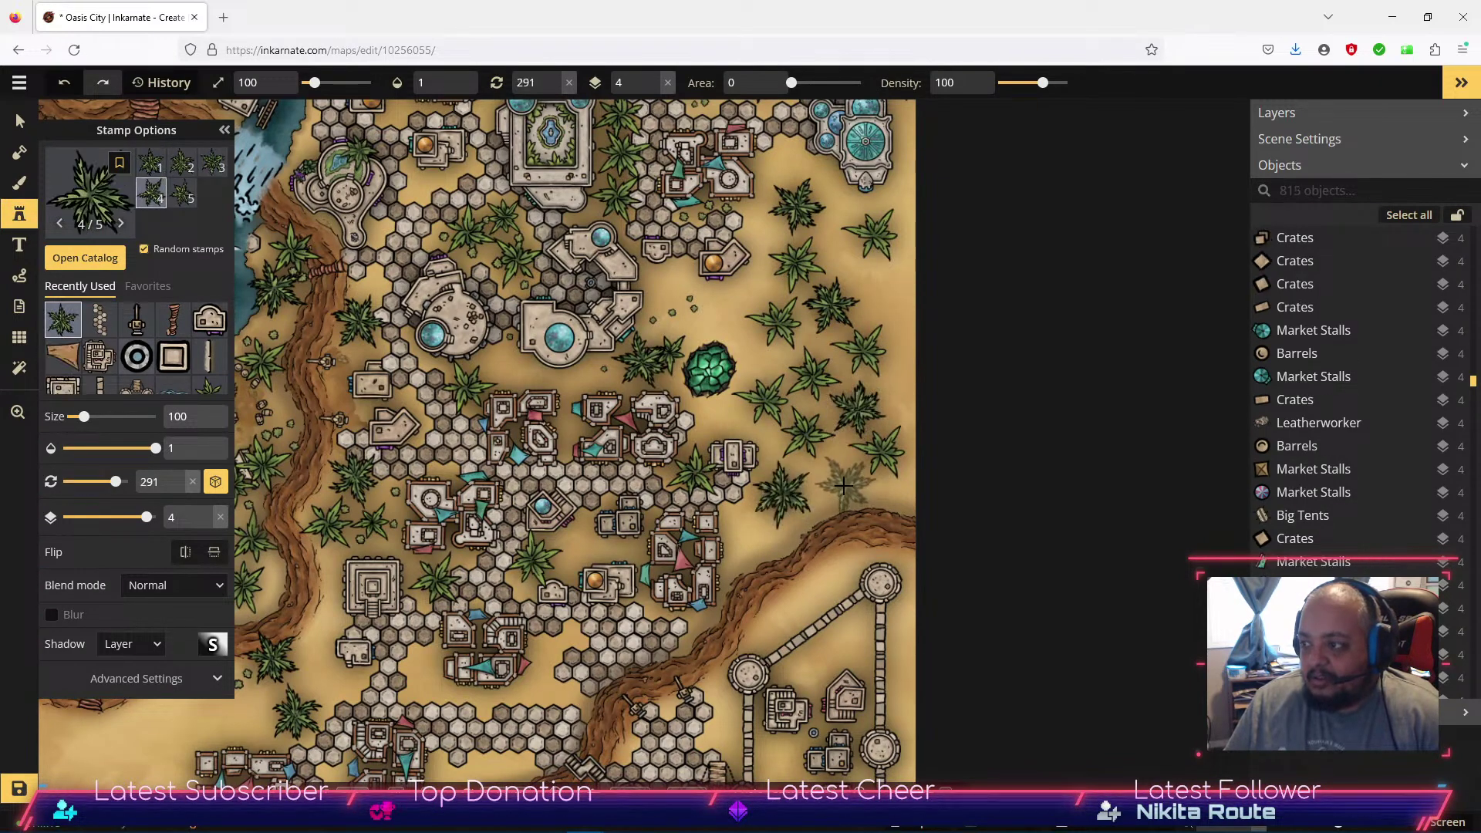
drag(769, 541, 828, 296)
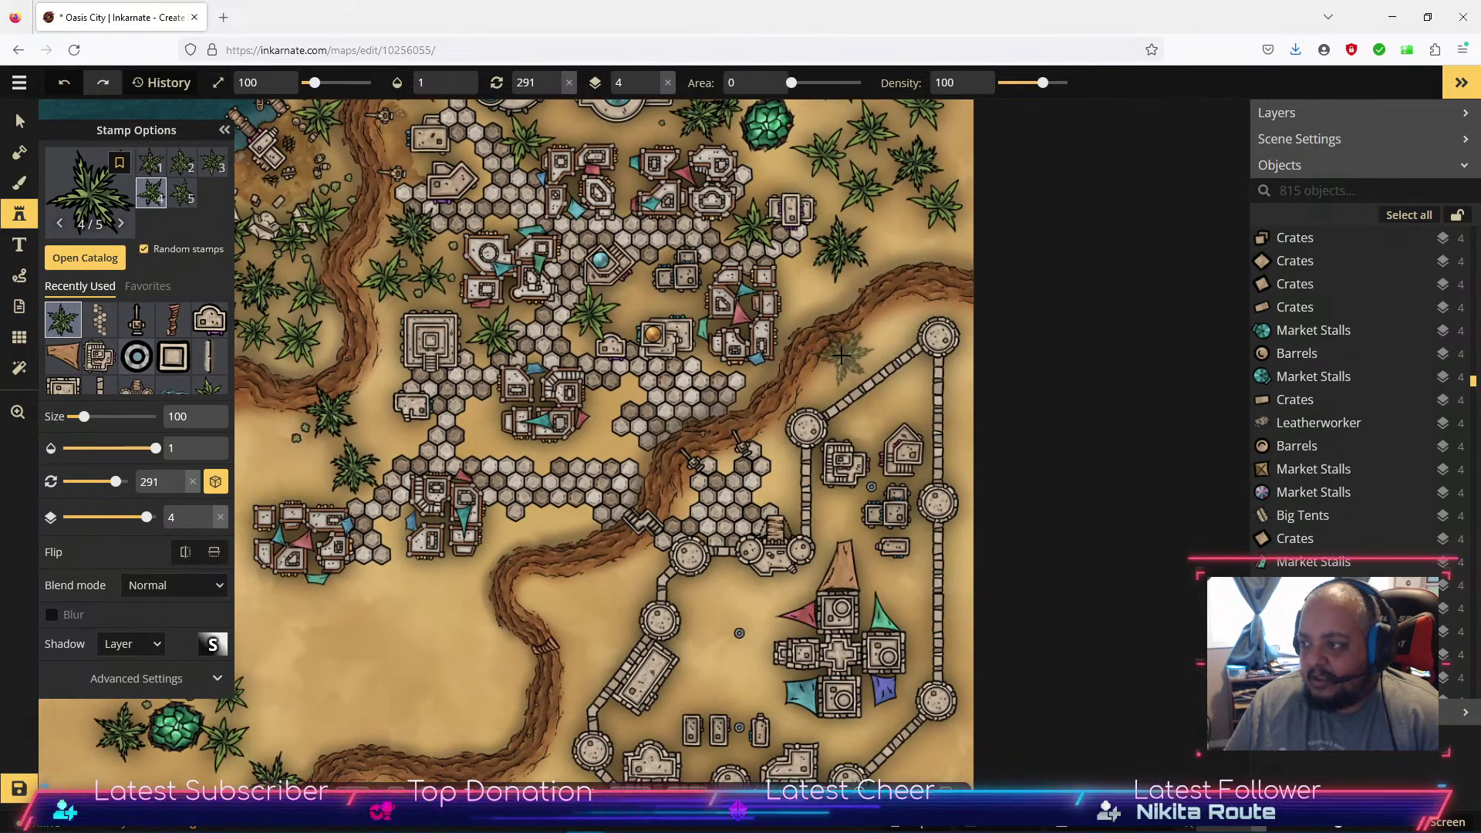
Place a Palm Trees stamp on layer 4 outside the fort's northwest wall and three Simple Palm Trees on layer 2 between the river and its west wall.
click(845, 354)
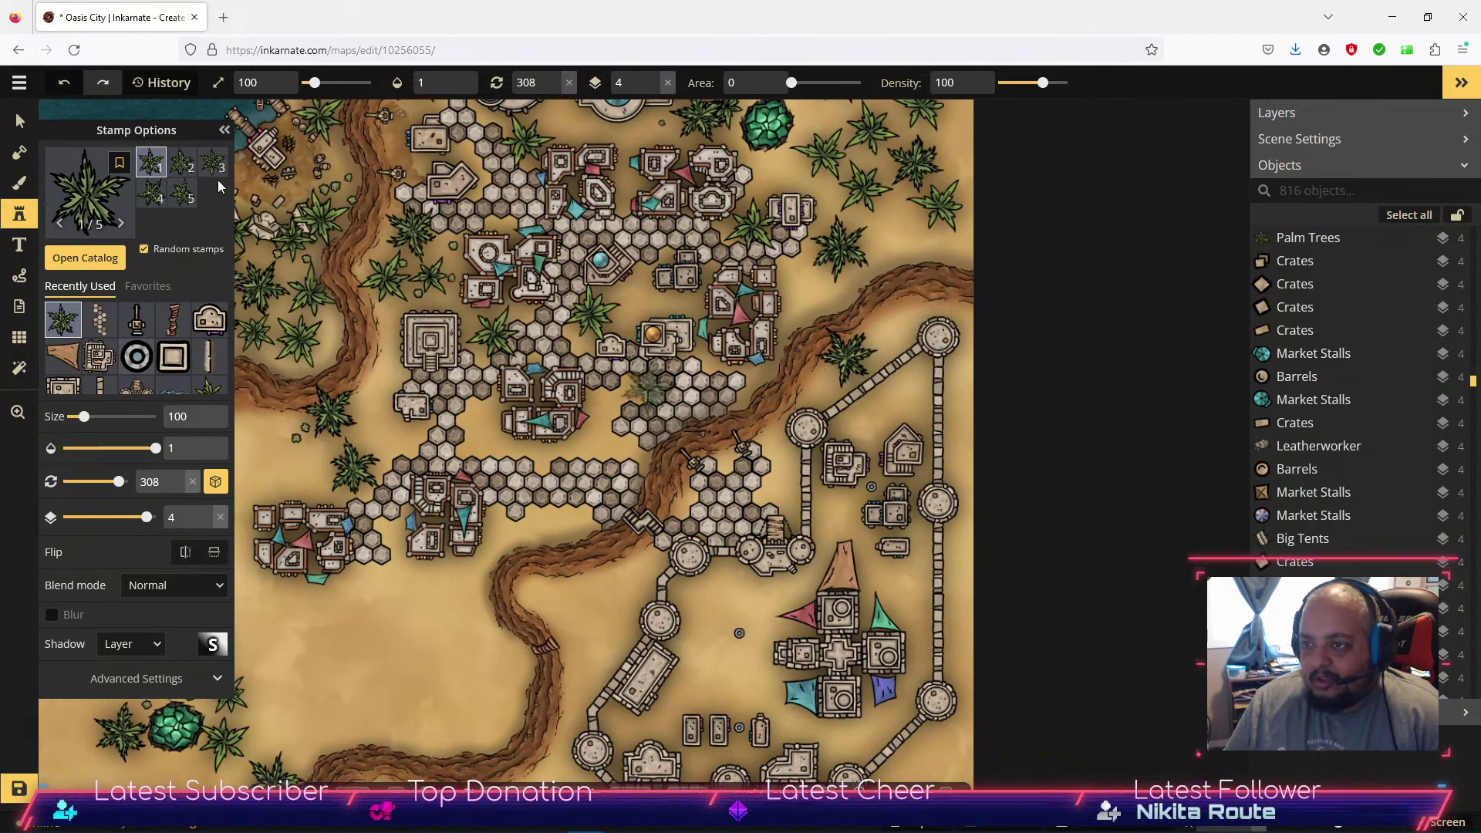
click(205, 524)
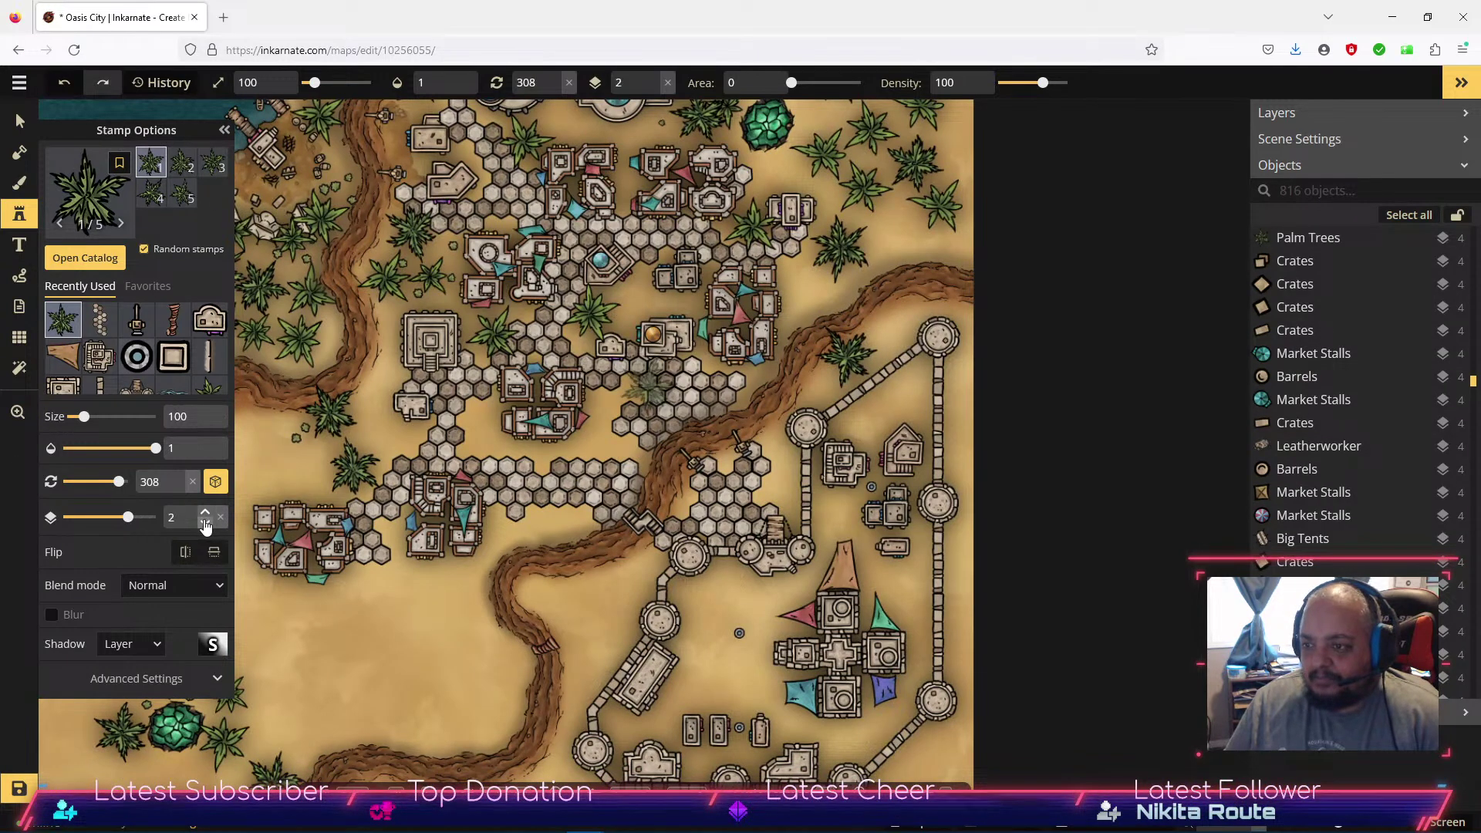
click(212, 390)
drag(732, 590, 719, 458)
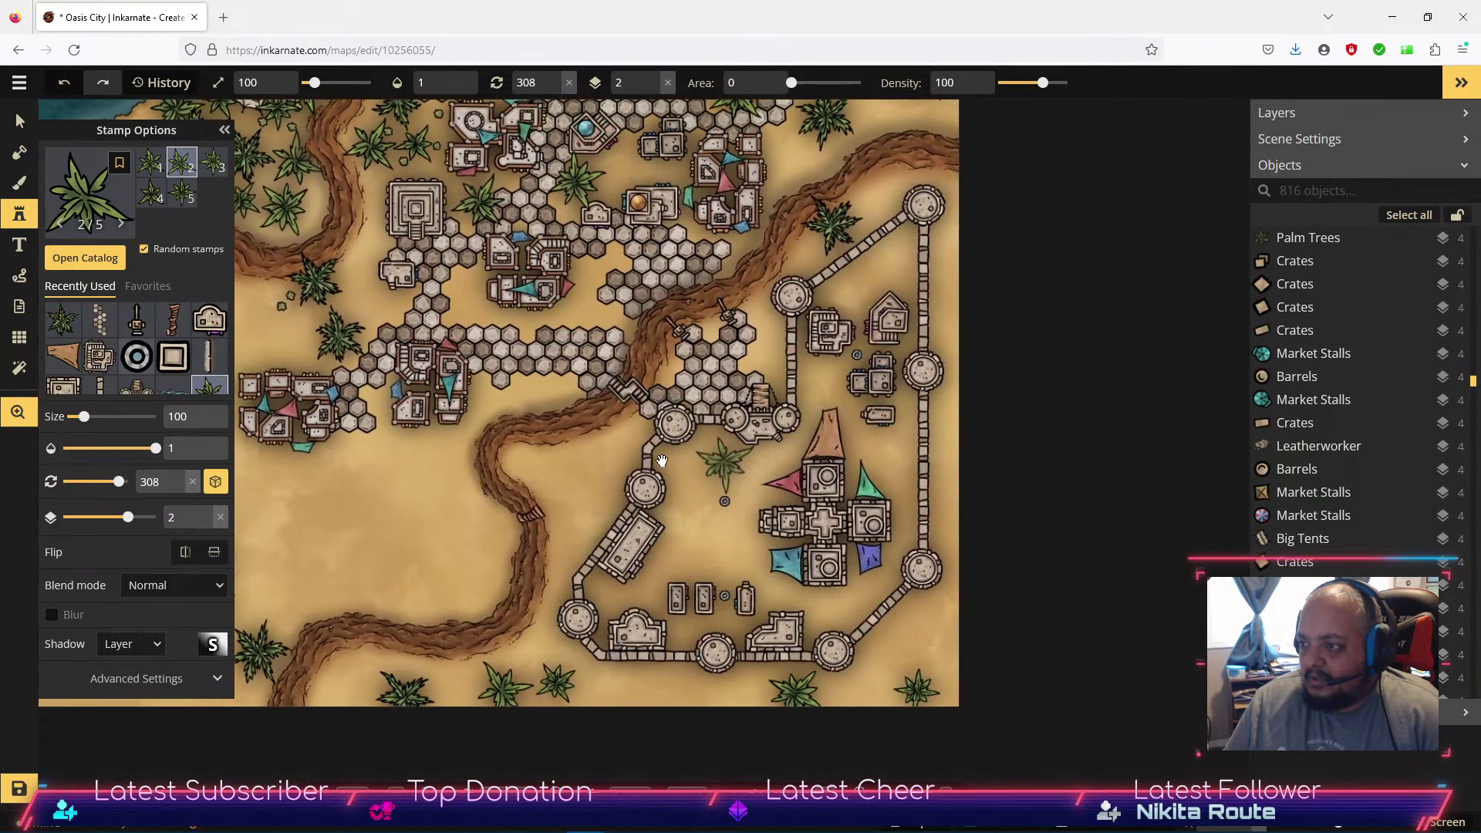
click(531, 453)
click(602, 442)
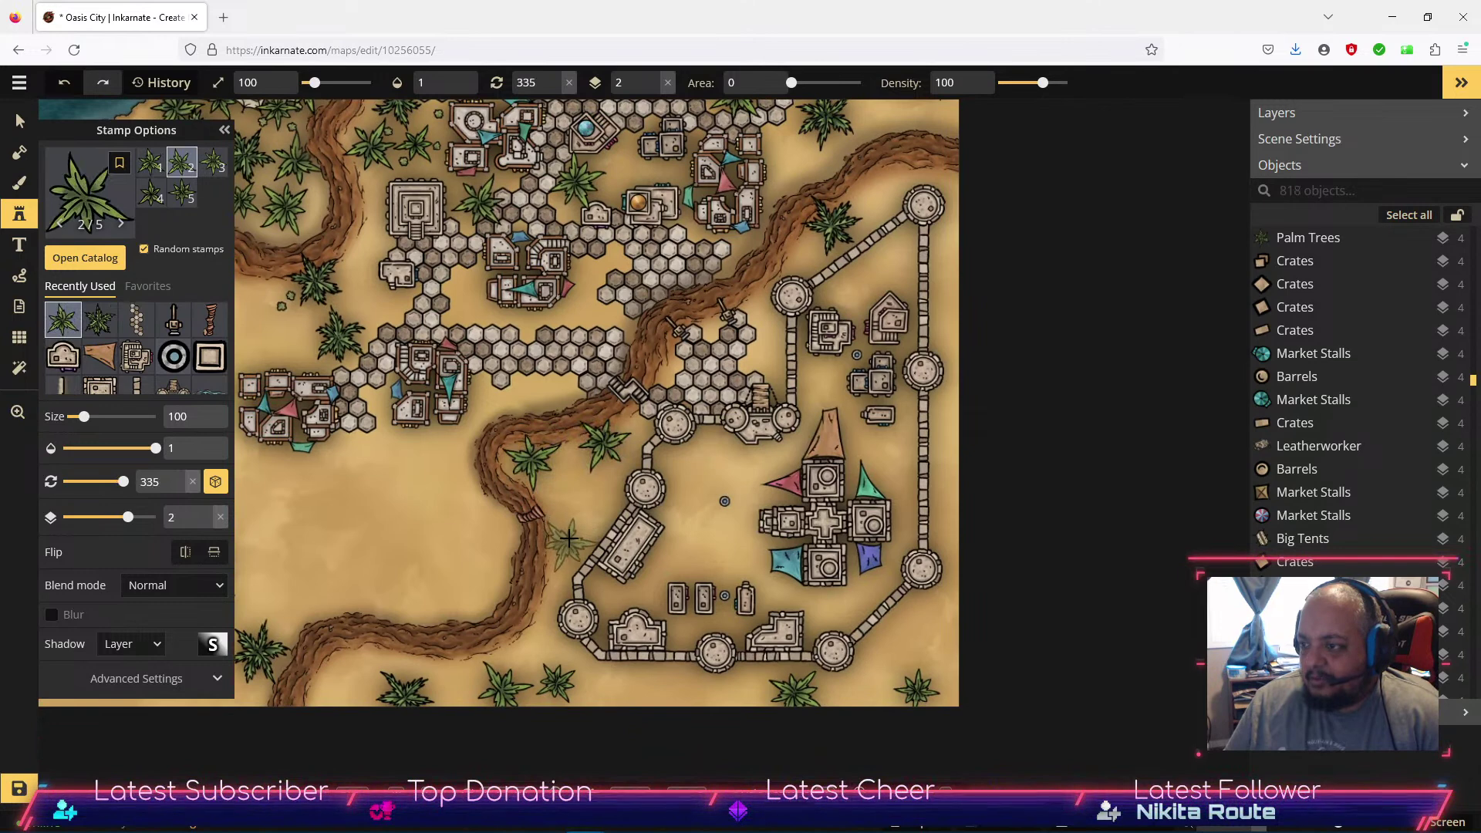
click(567, 539)
Place five more Simple Palm Trees on layer 2: three around the fort's southern and southeastern outside edge and two by the river's southern end.
click(921, 637)
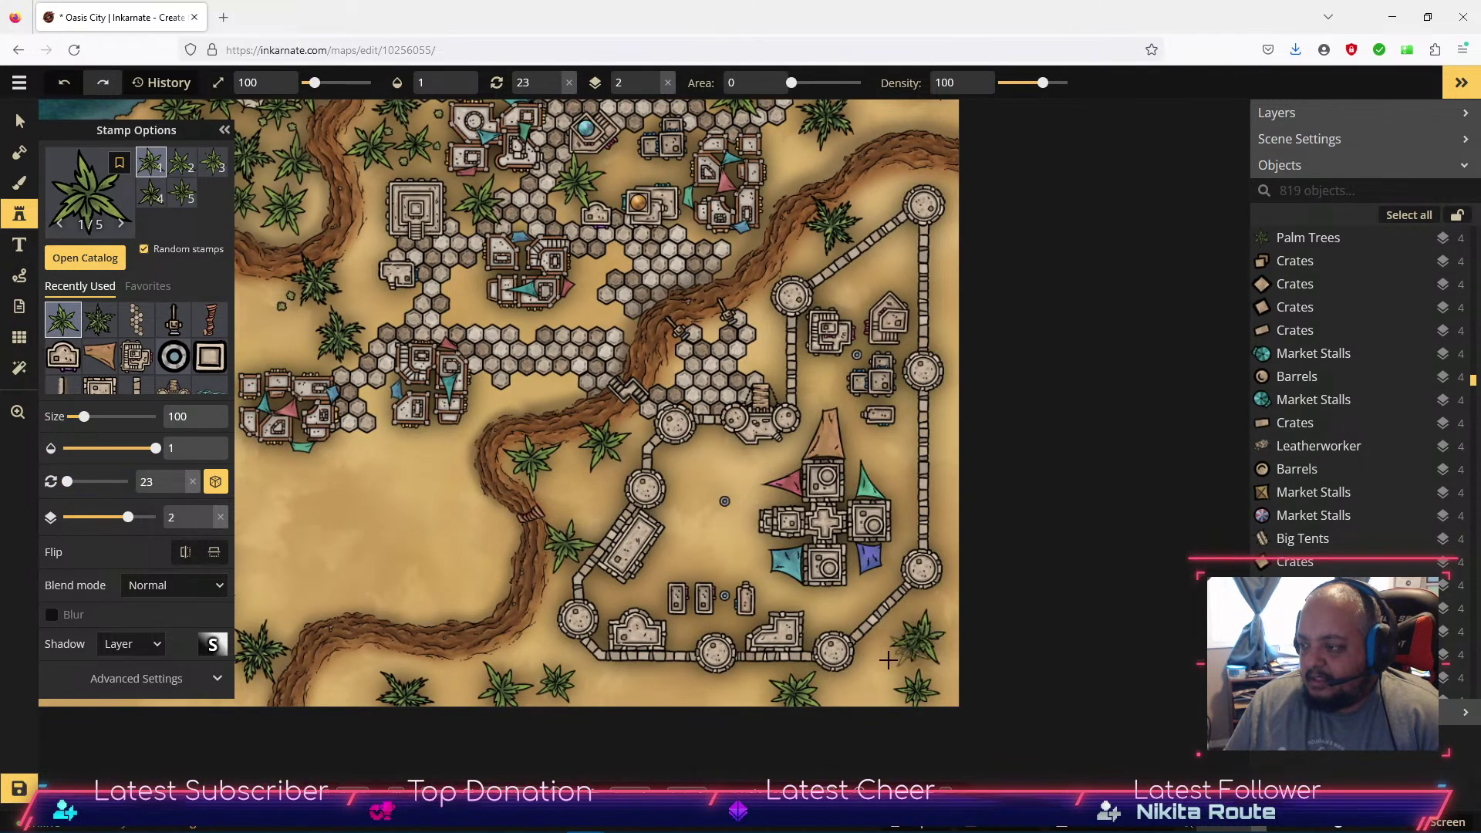
click(856, 687)
click(628, 689)
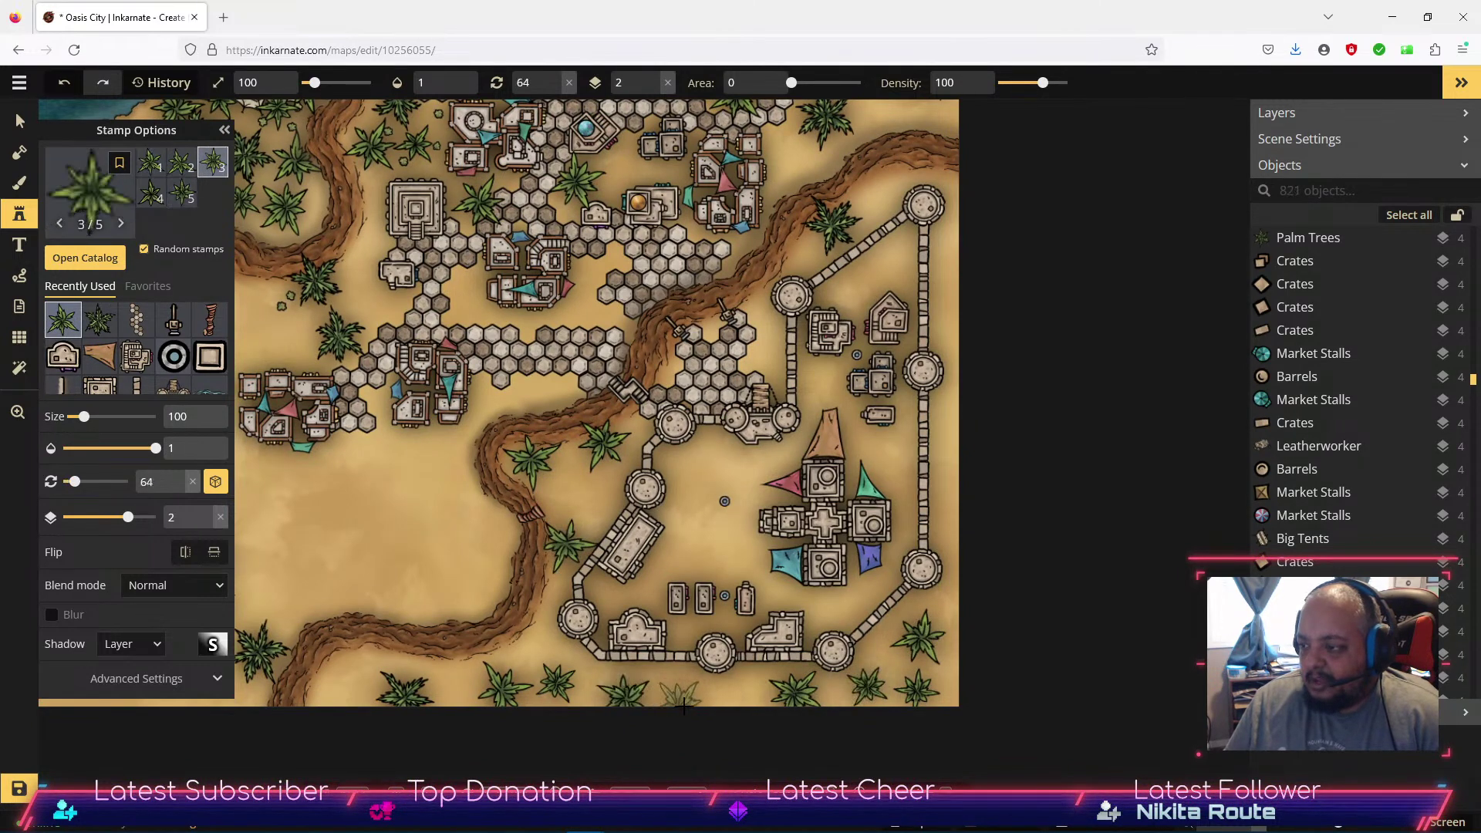
click(337, 682)
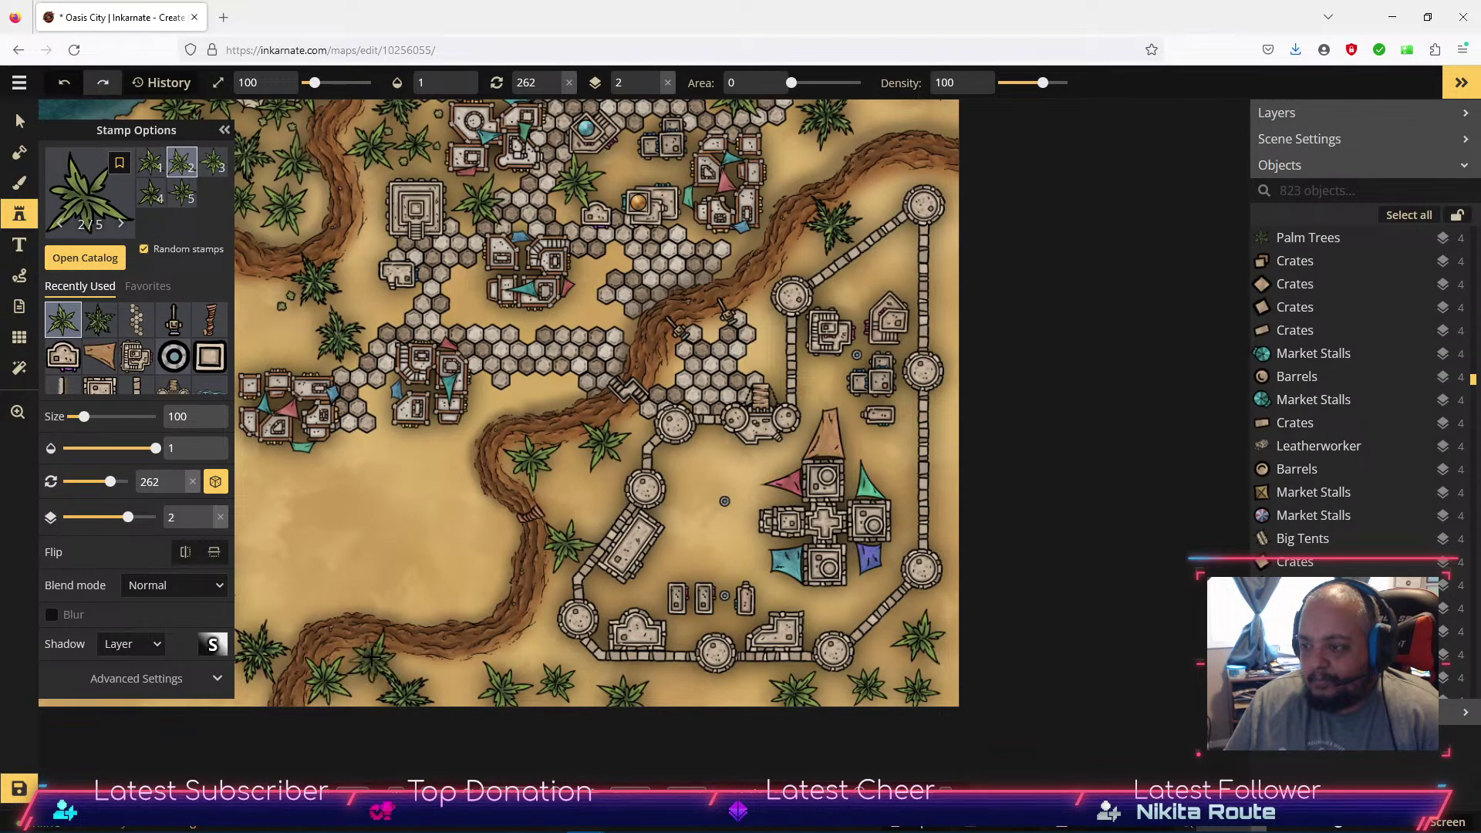
click(437, 630)
Add two Simple Palm Trees on layer 2 to the grove east of the green crystal, one at its southern end and one at its northeastern edge.
scroll(771, 299, up, 3)
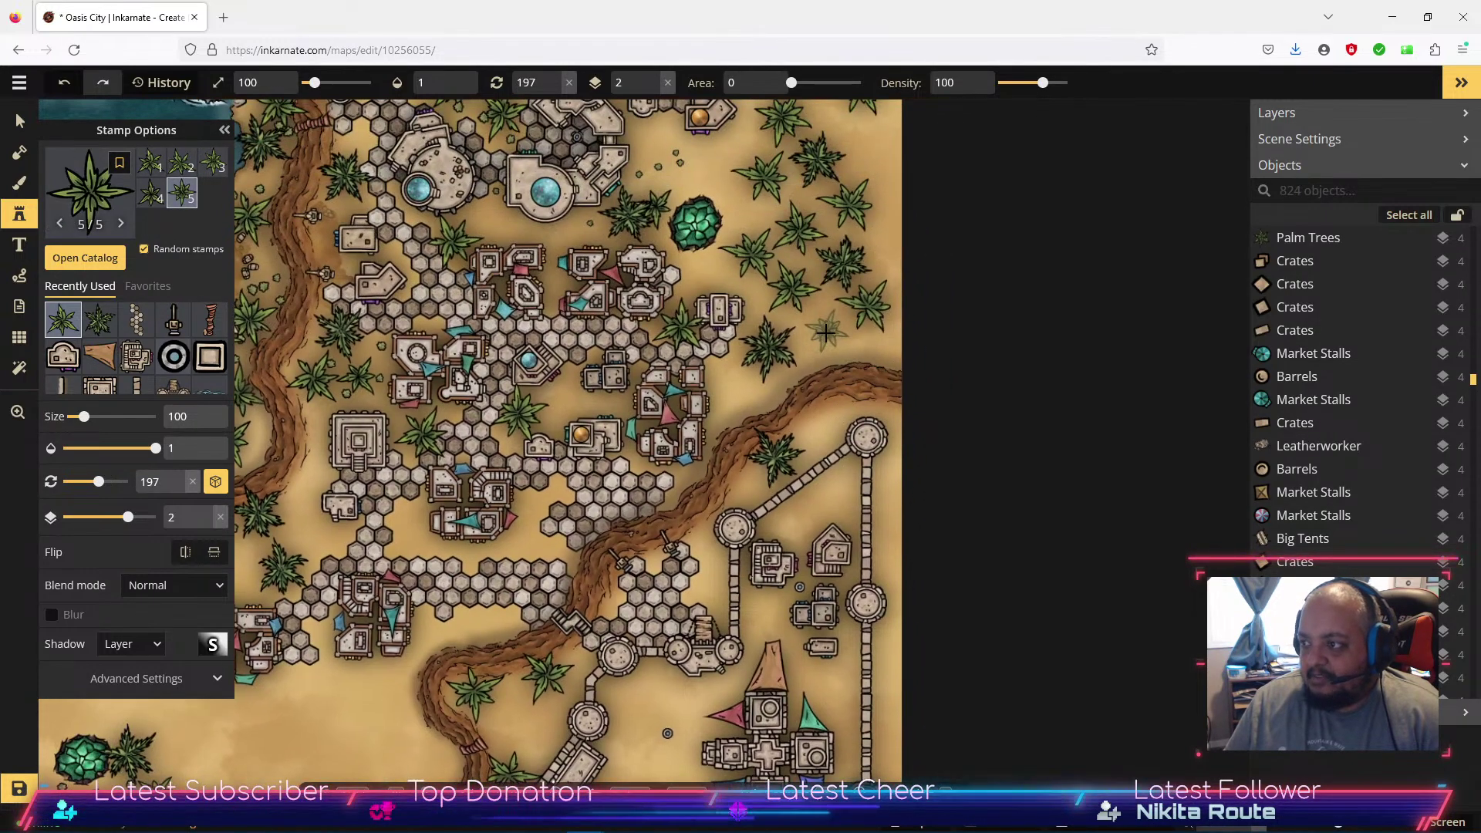
click(838, 298)
scroll(849, 324, up, 3)
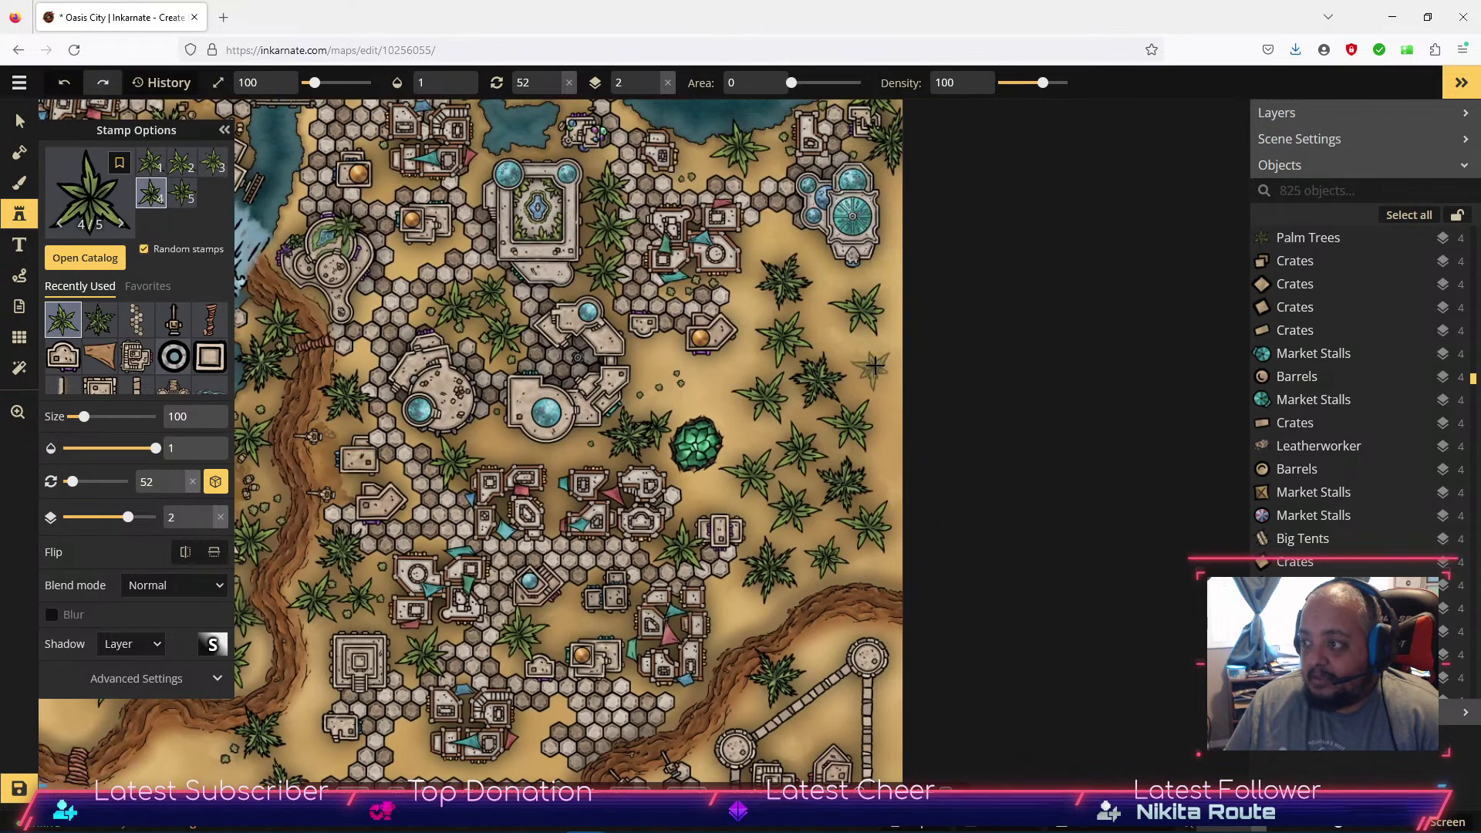
click(875, 364)
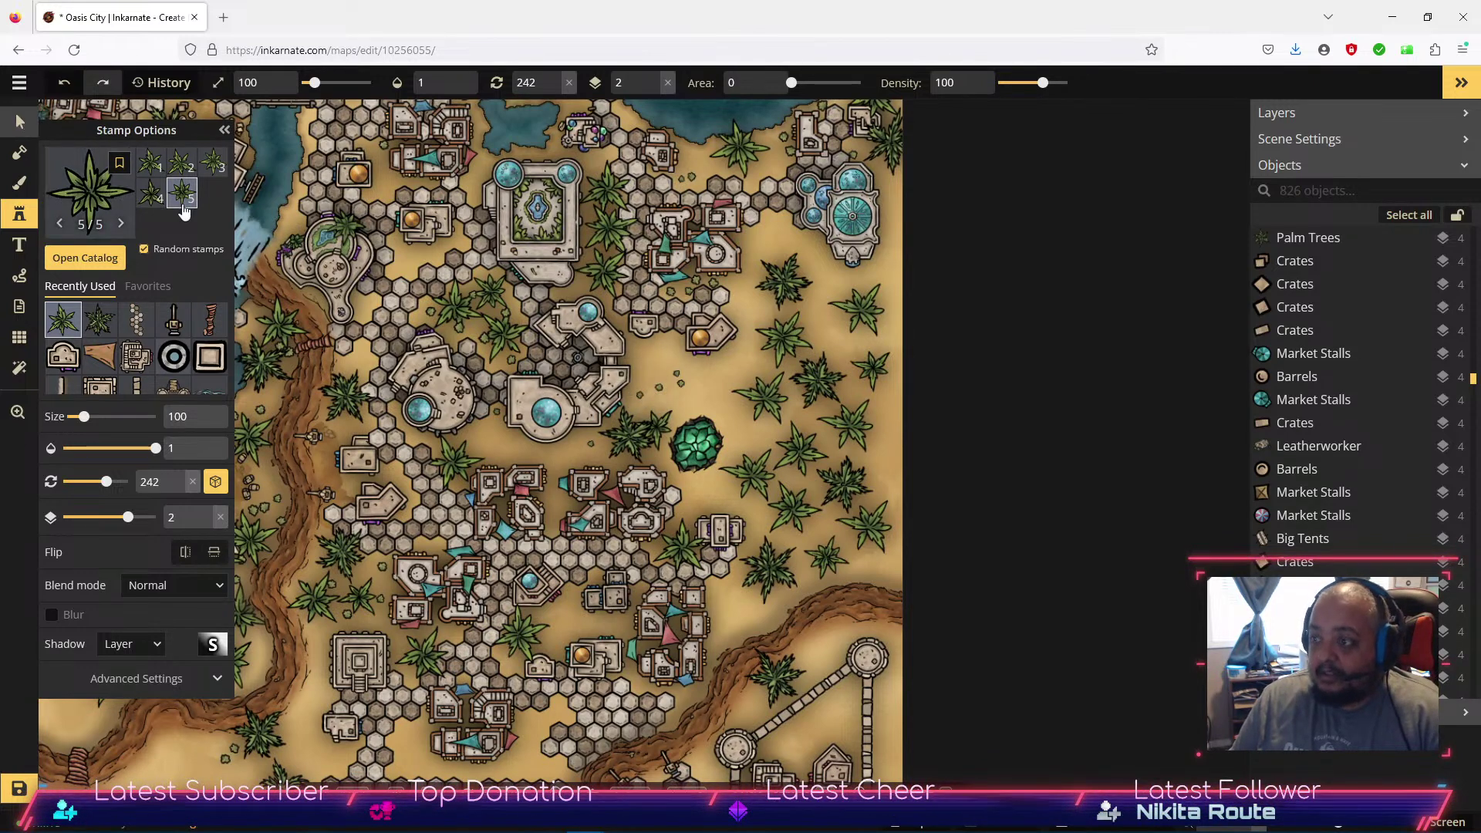
Shift the small simple palm tree beside the green crystal slightly northeast, out of the palm cluster on the crystal's west side.
key(v)
click(660, 415)
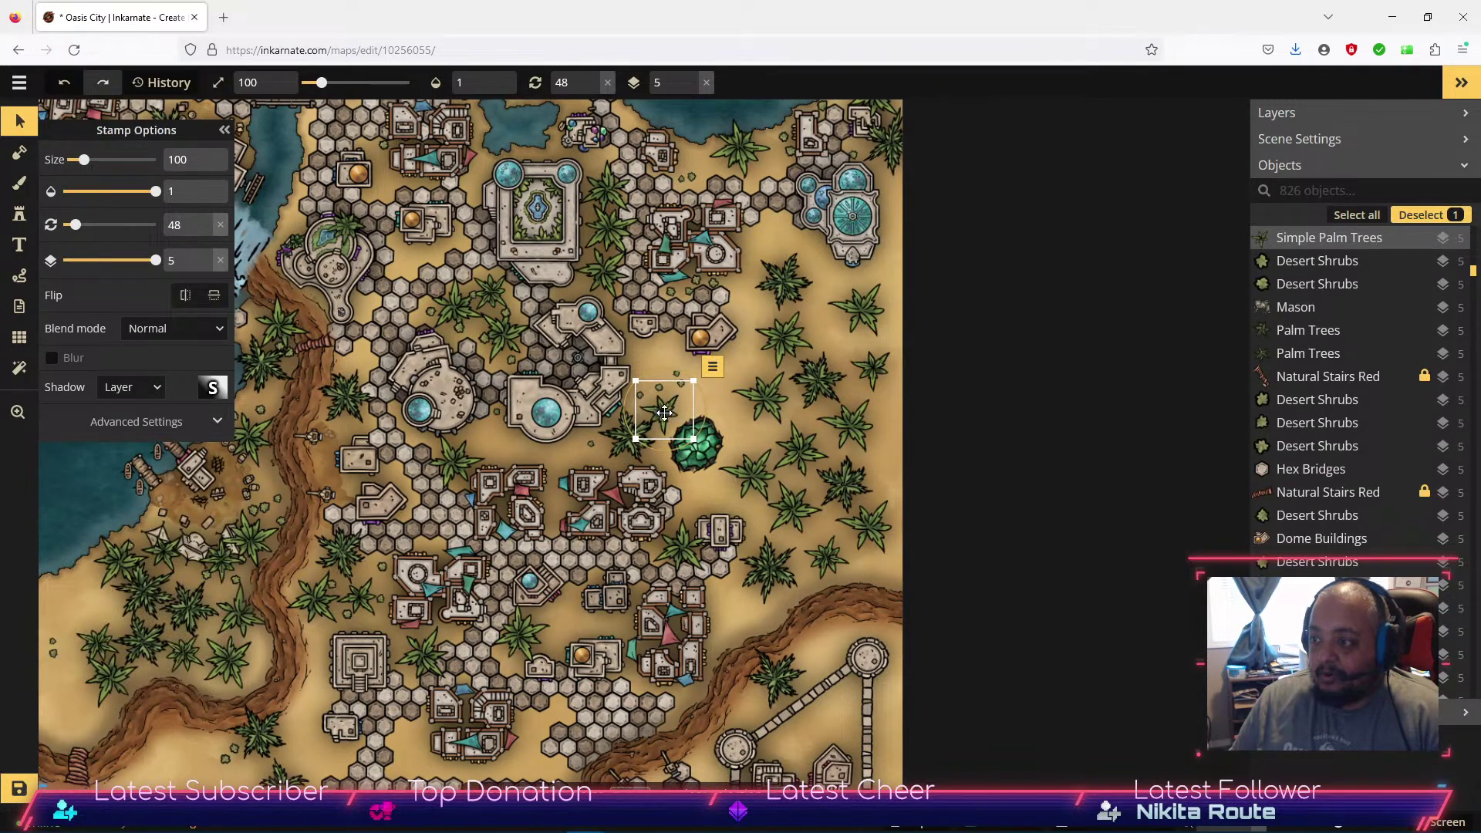
drag(660, 412, 663, 410)
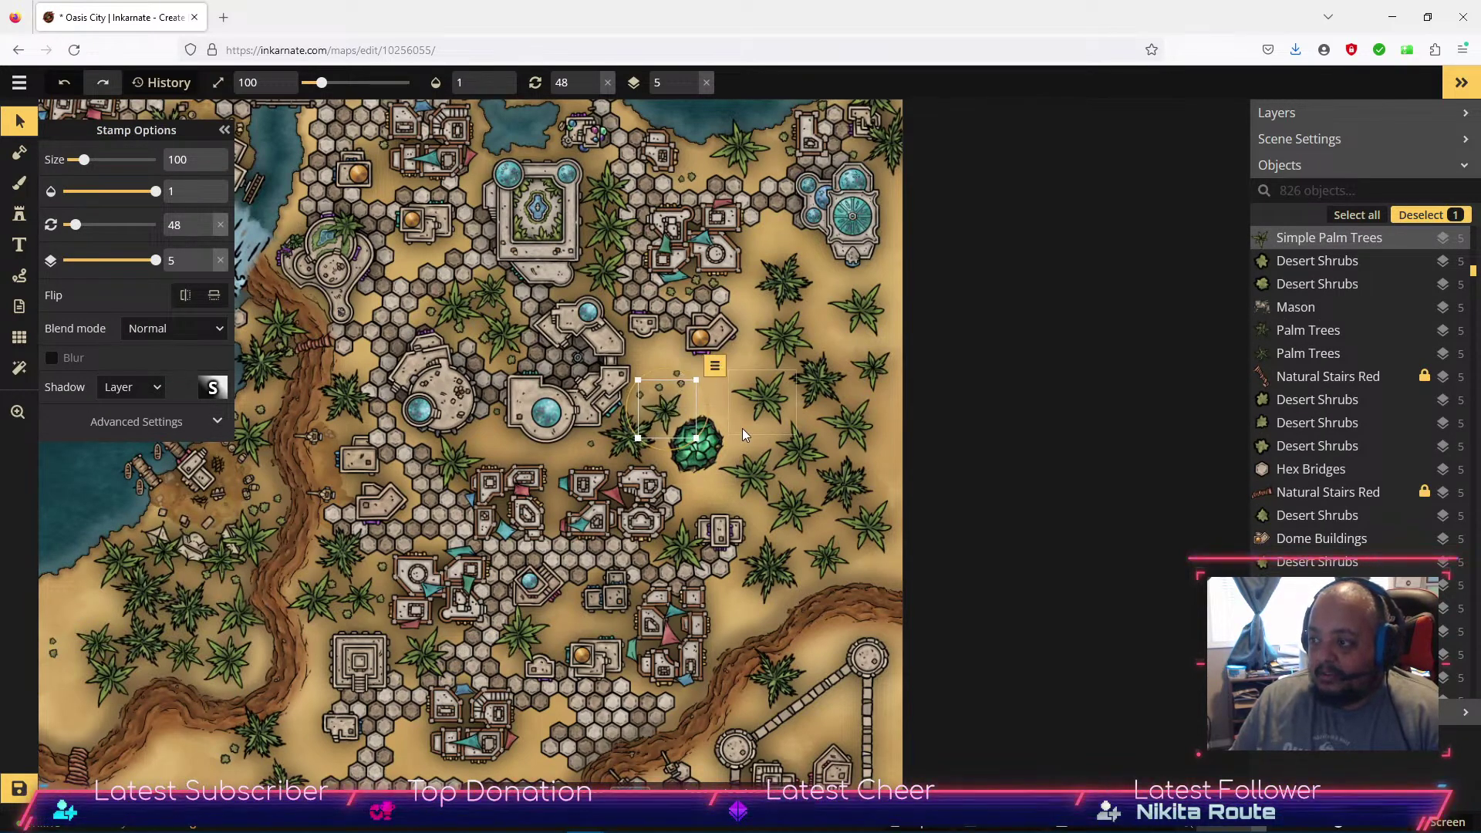
Spread four desert shrubs from the area around the green crystal to the nearby orange-domed house, the blue-domed building and the round domed buildings.
click(678, 372)
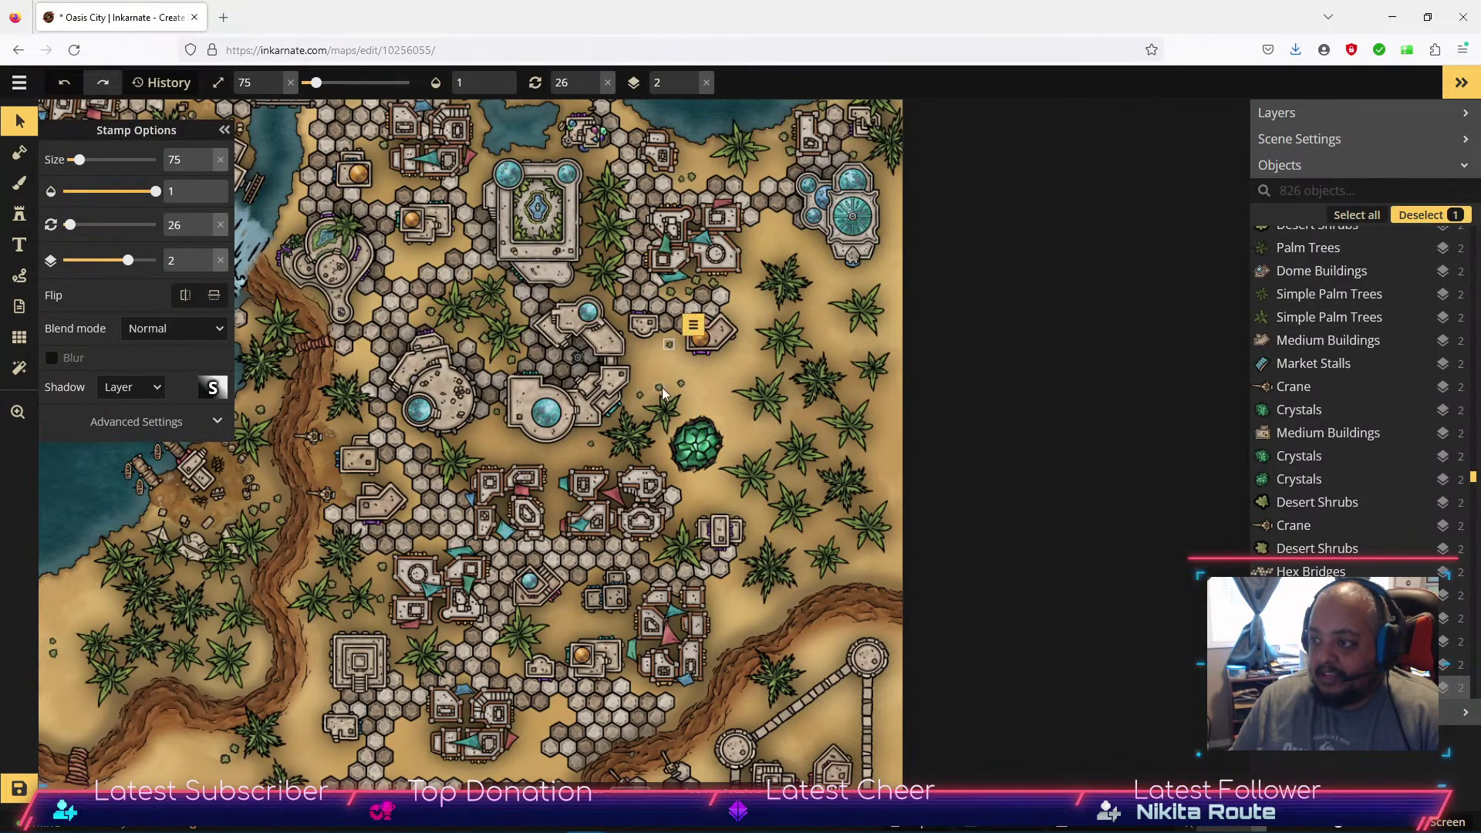
click(653, 373)
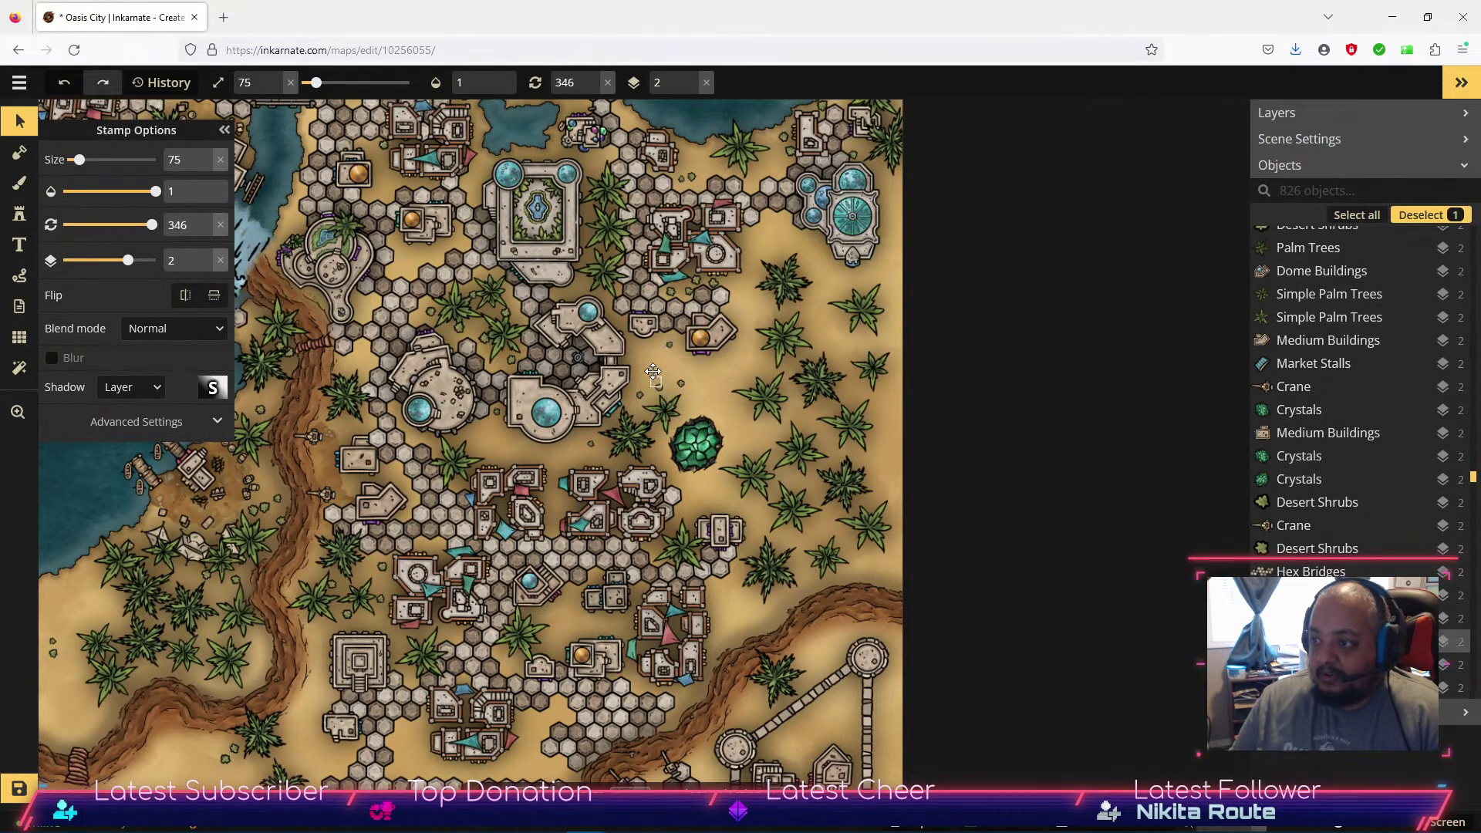
click(735, 310)
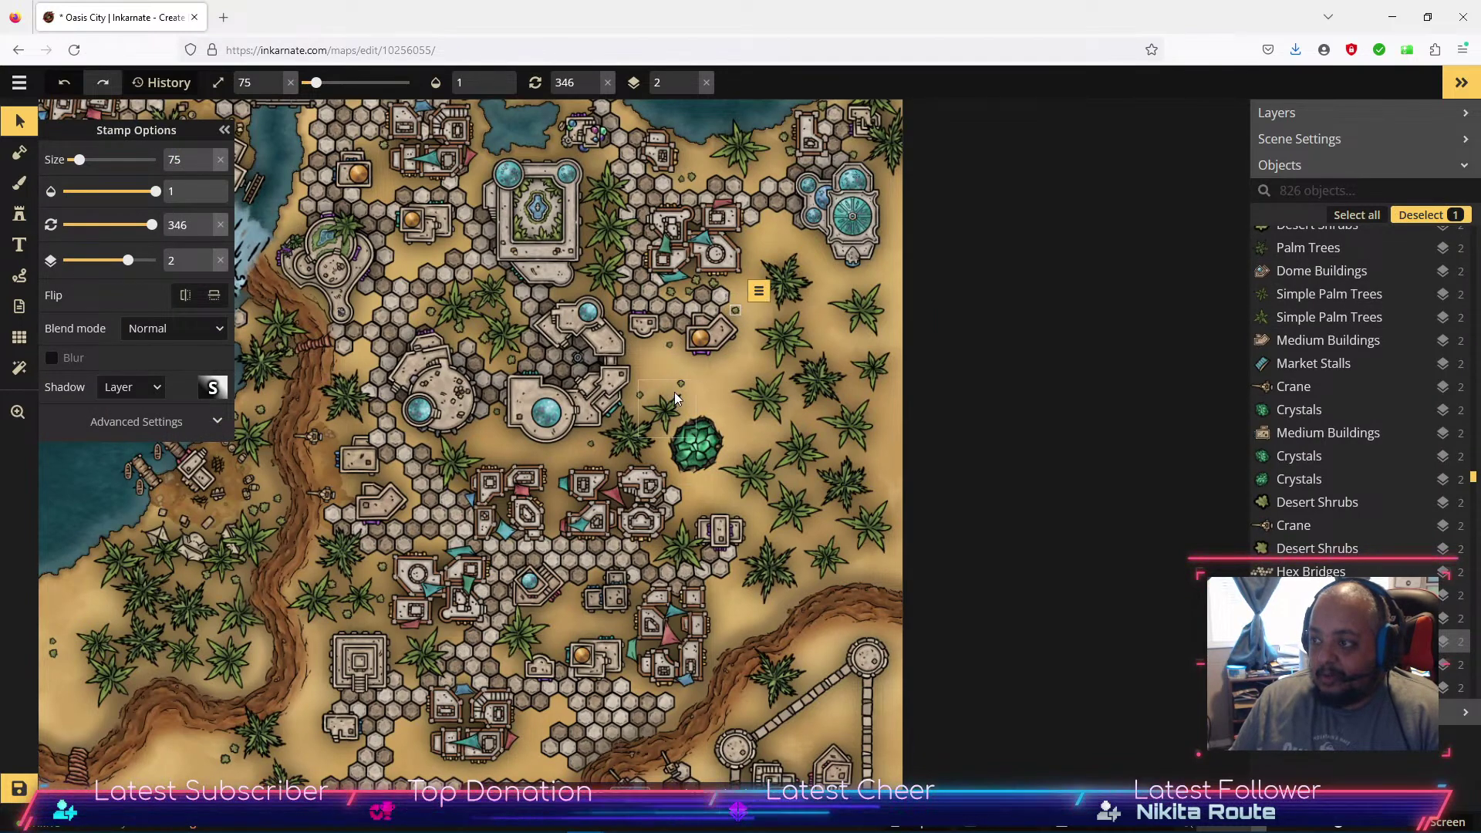
drag(682, 384, 885, 217)
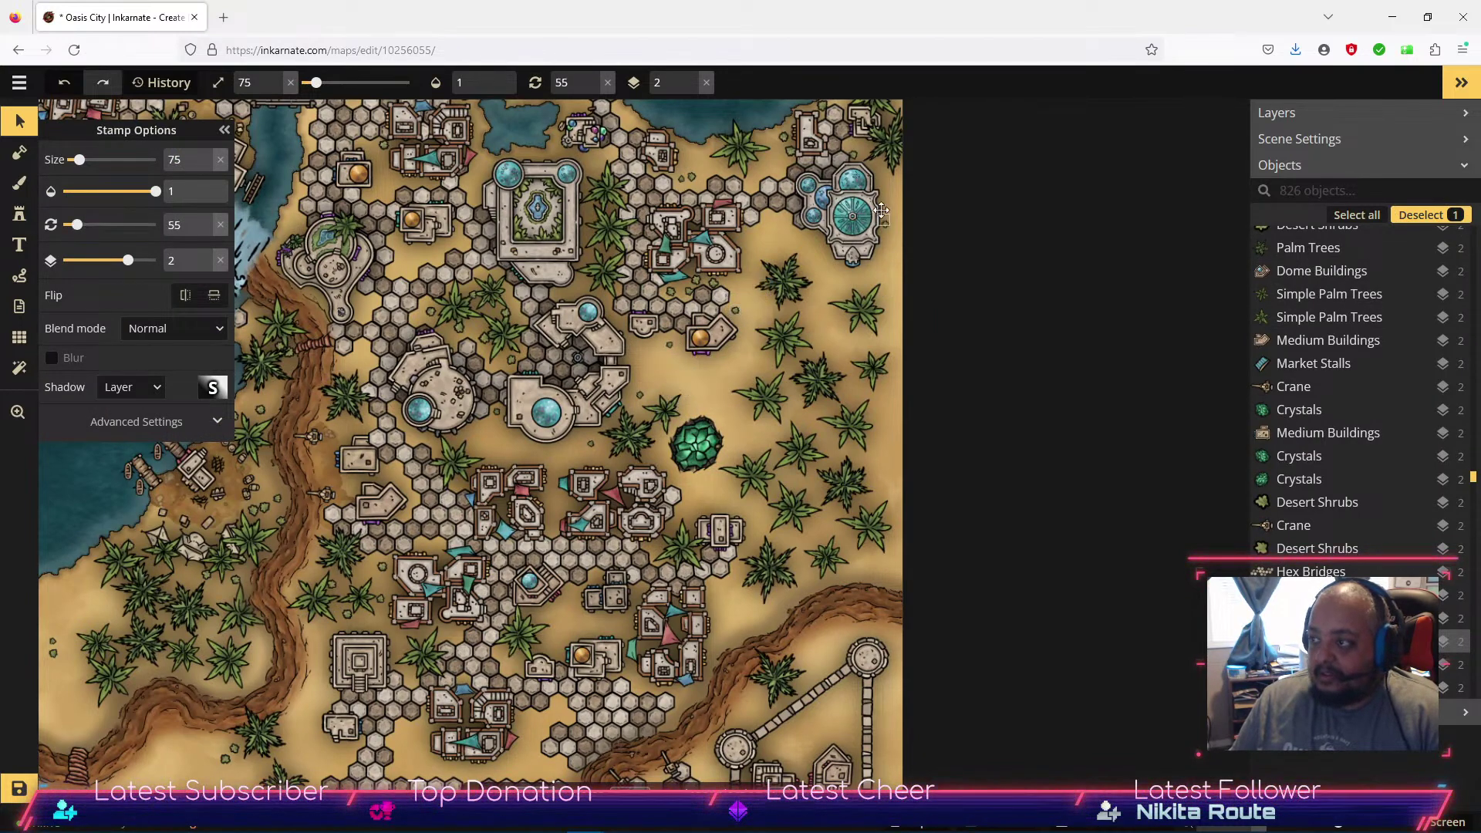
click(588, 446)
drag(588, 446, 528, 449)
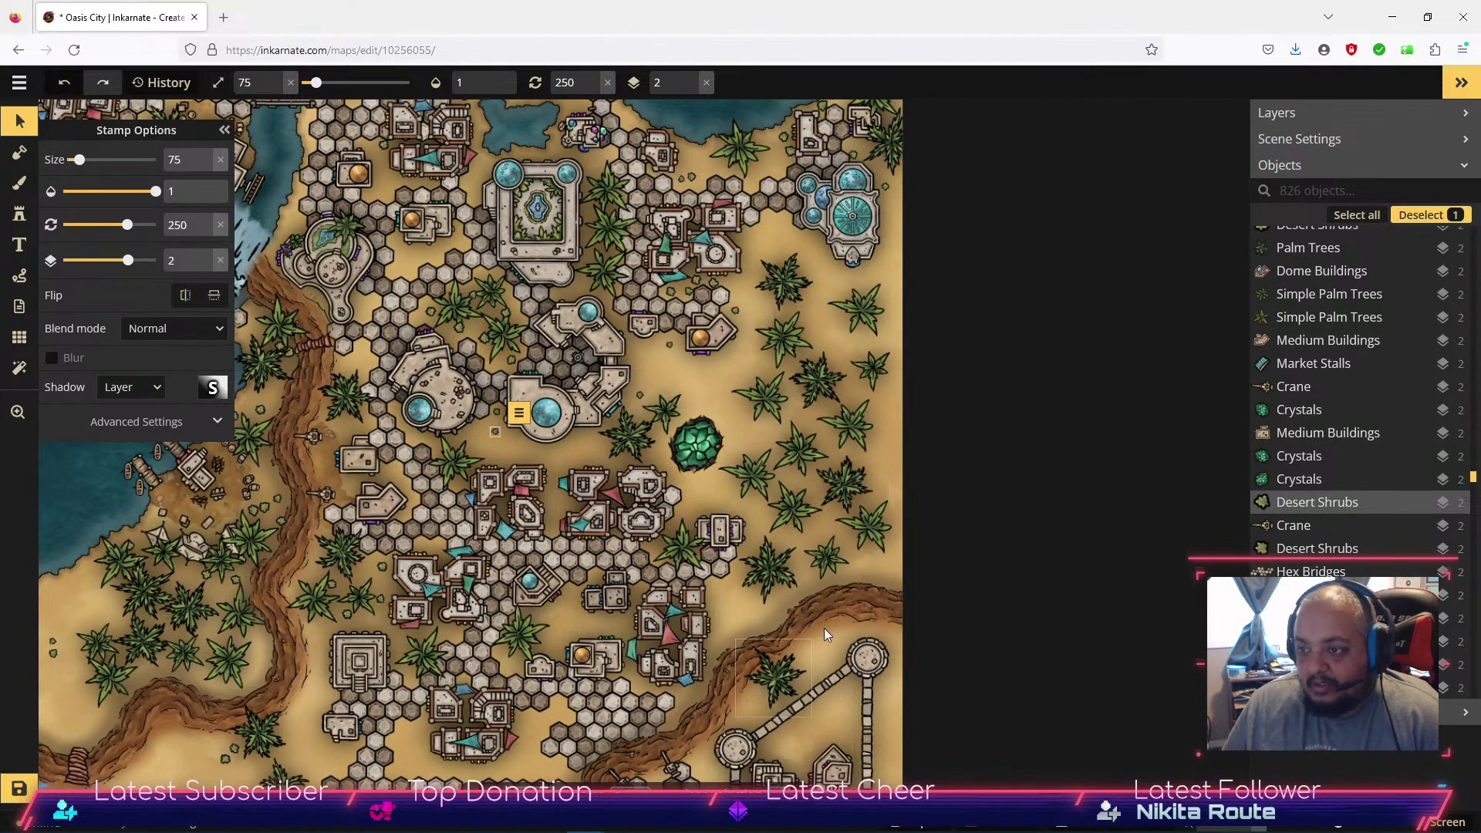
Move one simple palm tree from the eastern grove to the open sand west of the southern river bend and respace a neighbouring grove tree.
click(849, 424)
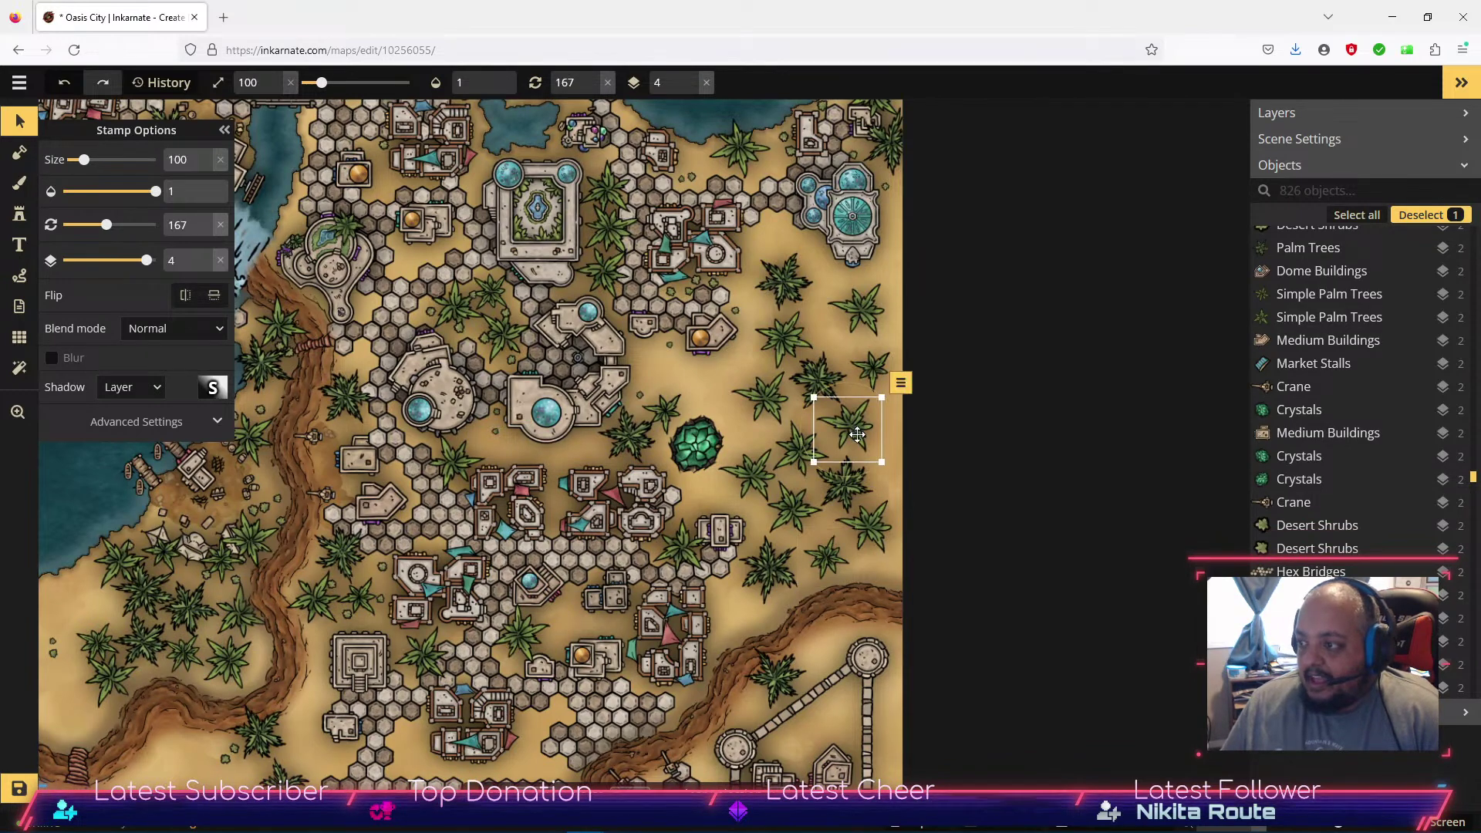
drag(850, 425, 461, 691)
click(949, 222)
drag(949, 222, 912, 180)
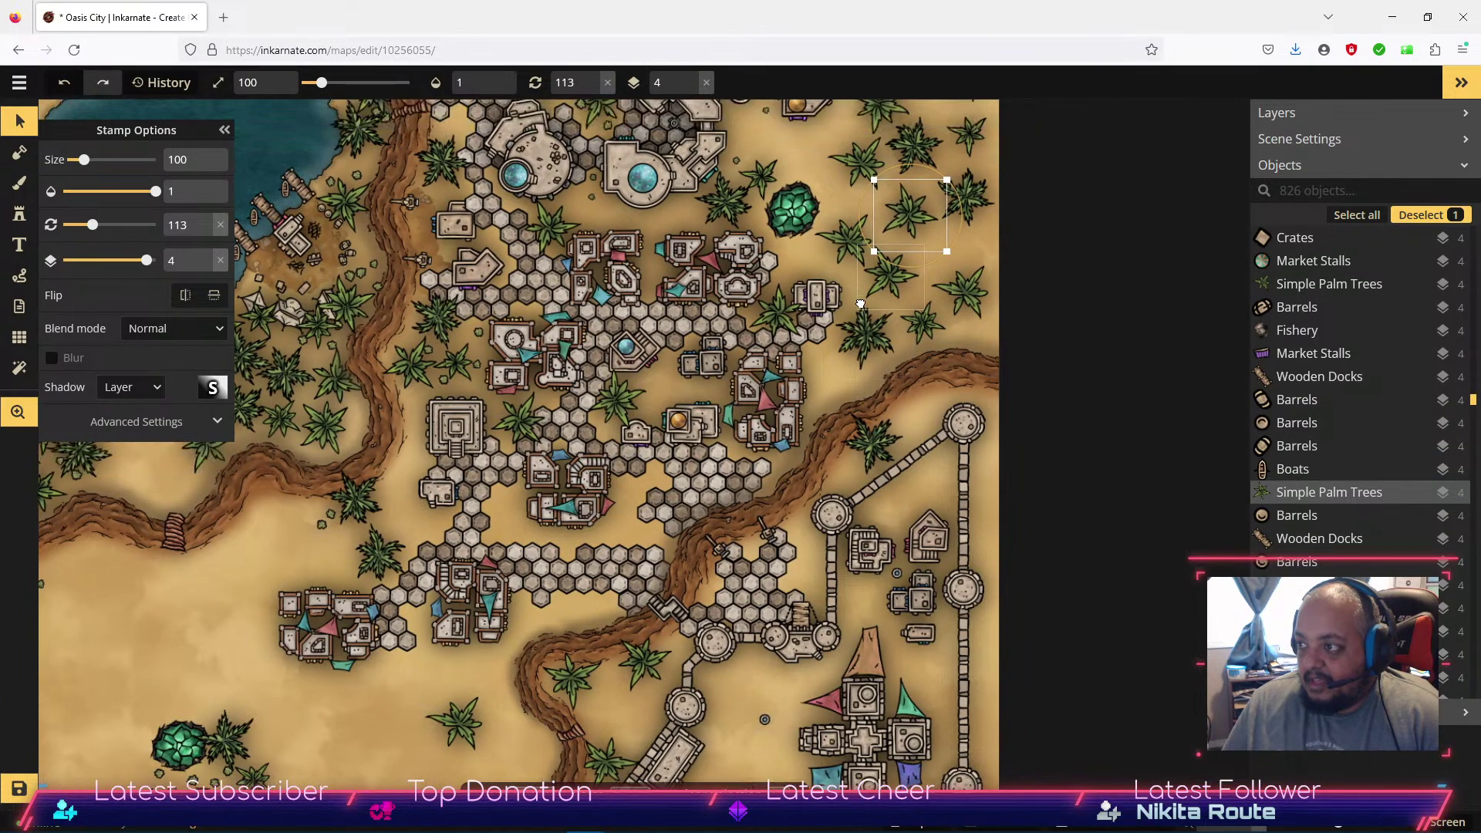
Move another simple palm tree from the eastern grove to the south bank of the western river, just east of the small wooden bridge.
scroll(880, 270, up, 3)
click(897, 247)
drag(897, 247, 283, 644)
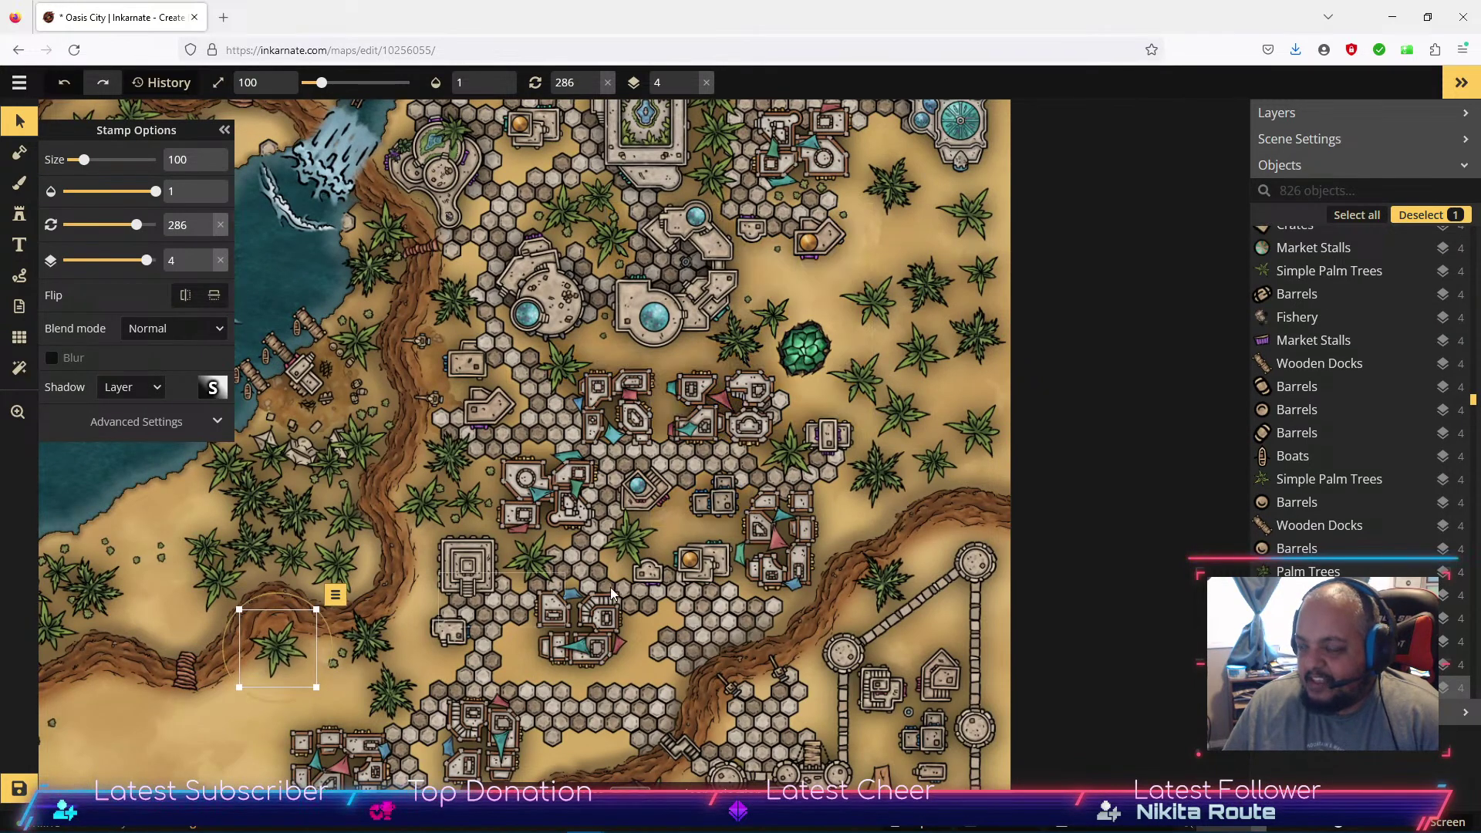
Respace three palm trees within the grove east of the green crystal to even out the gaps between them.
click(878, 322)
drag(879, 297, 931, 271)
click(884, 335)
drag(884, 336, 916, 340)
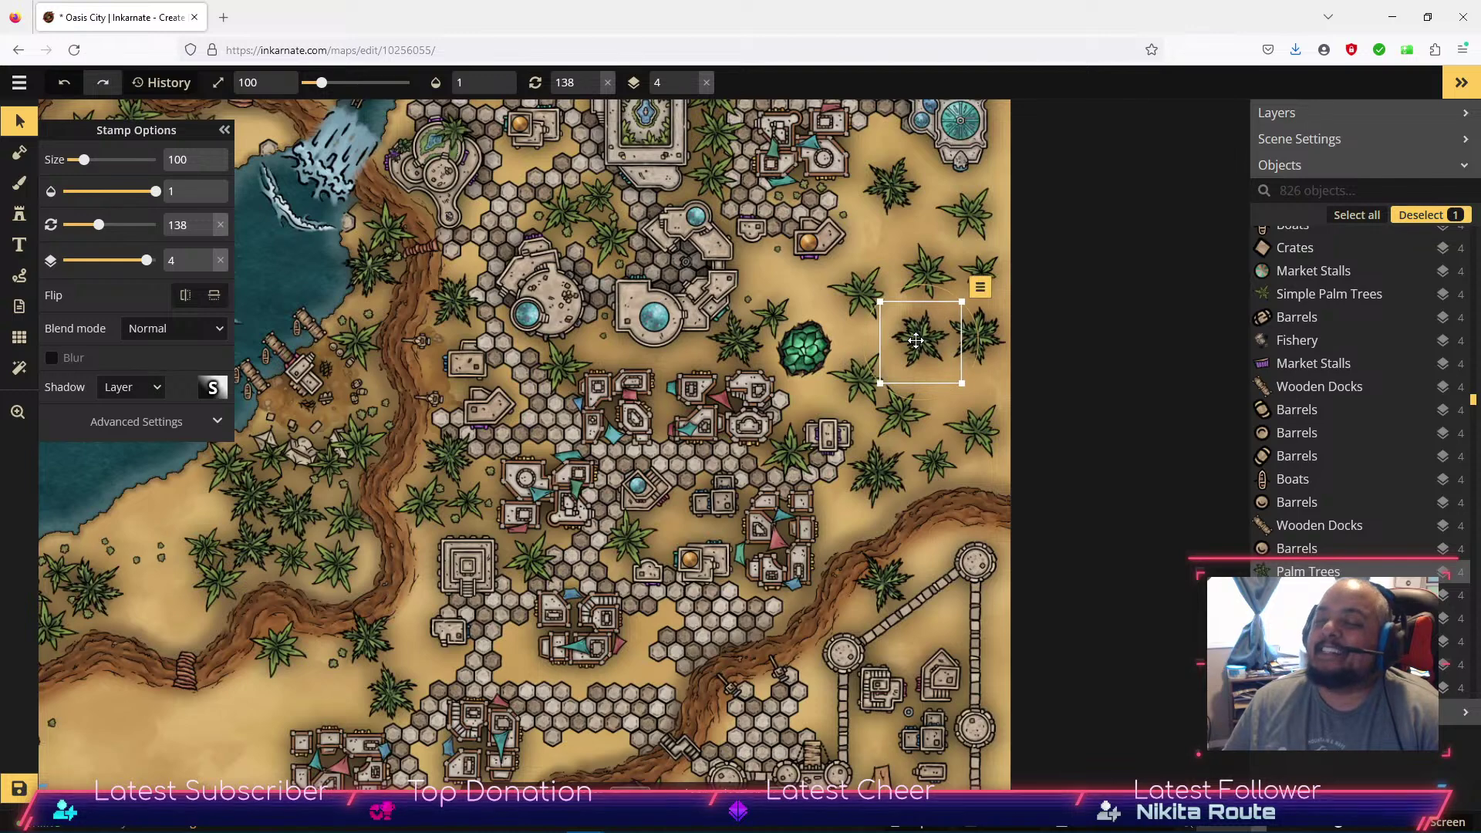
drag(899, 411, 984, 159)
Place two random Palm Trees stamps on layer 4, one along the map's southern edge and one in the sand northwest of the paired green crystals.
key(space)
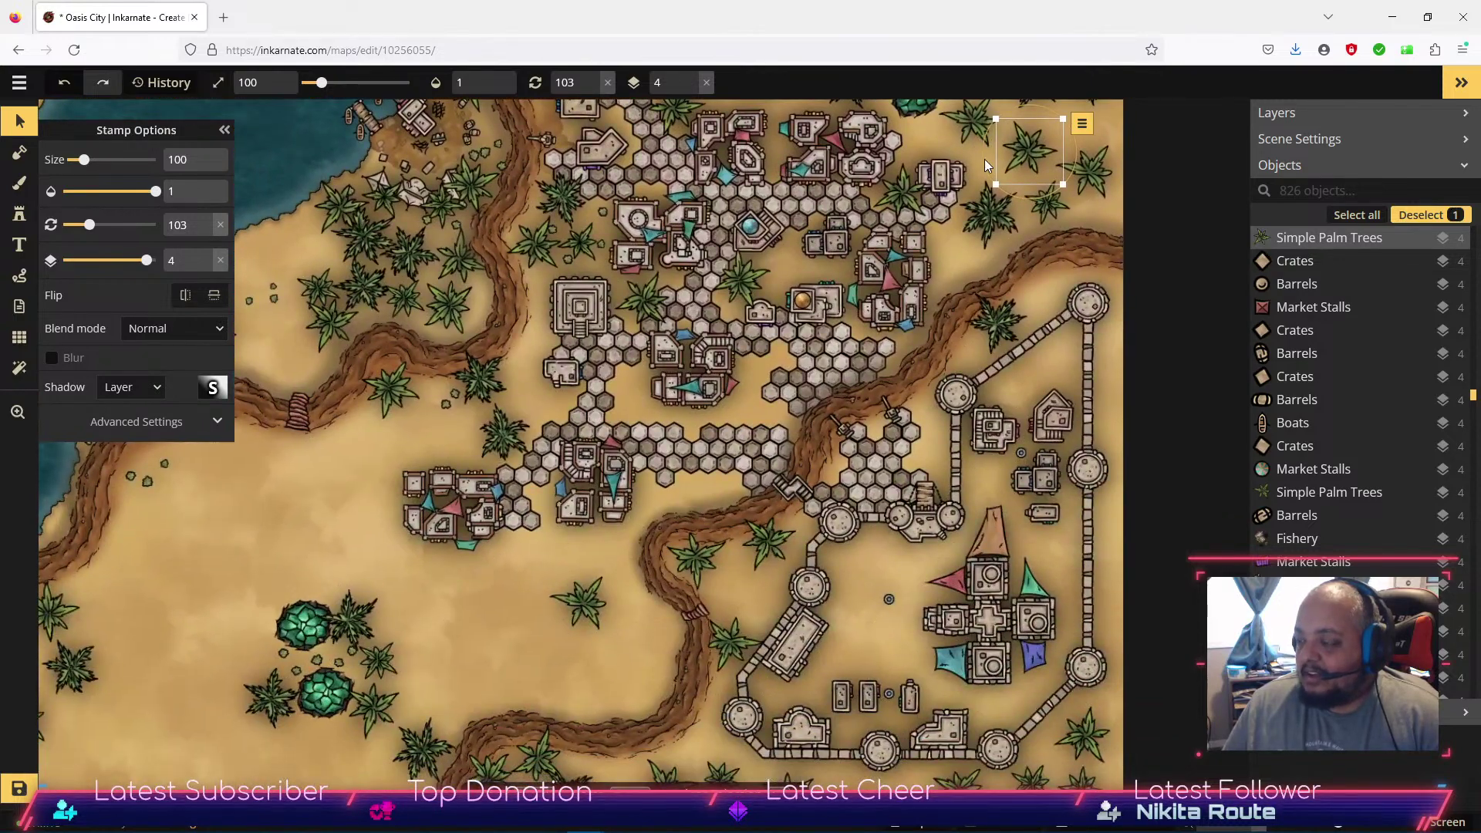
drag(914, 492, 953, 381)
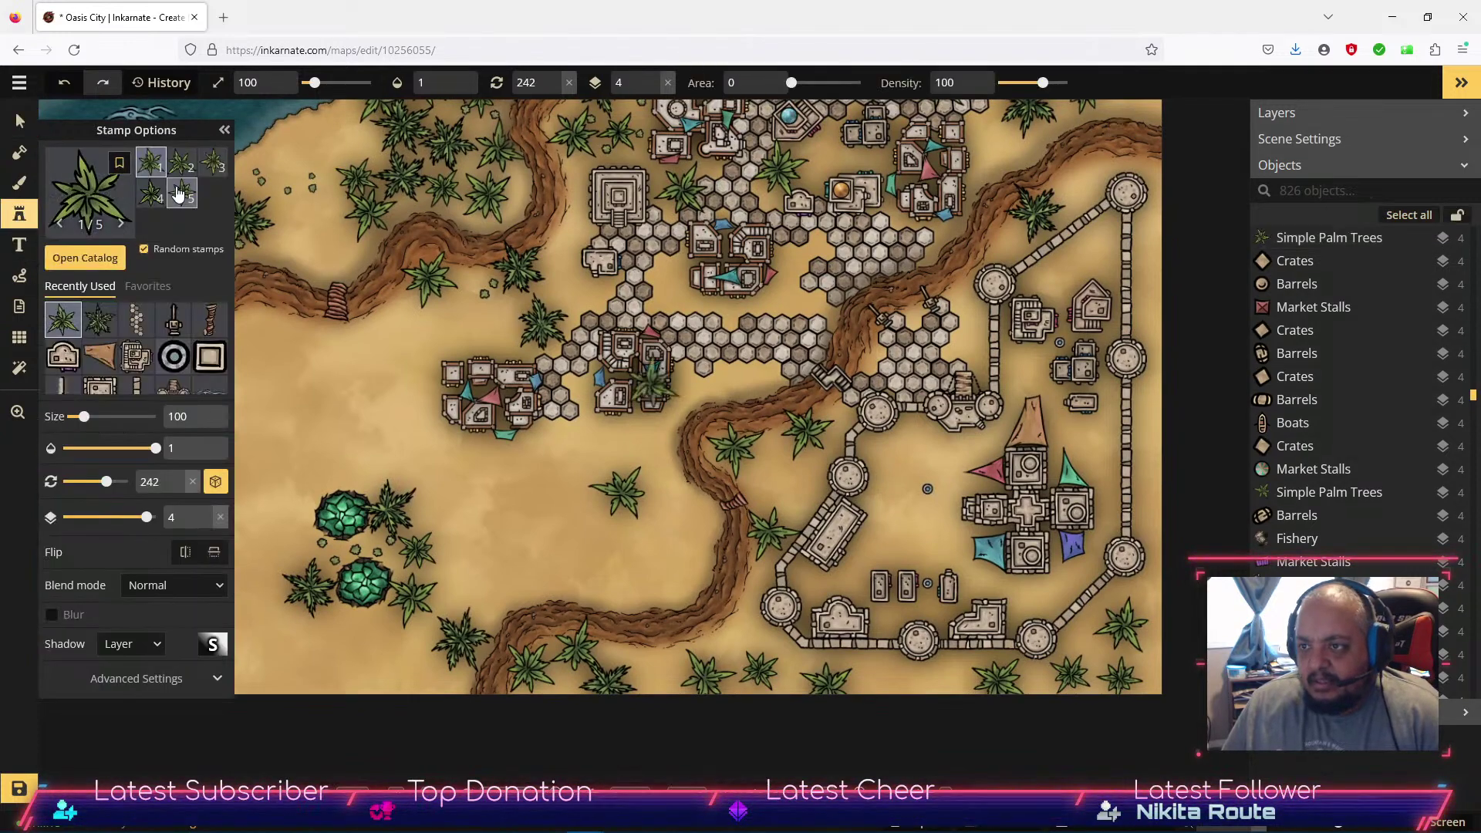
click(87, 320)
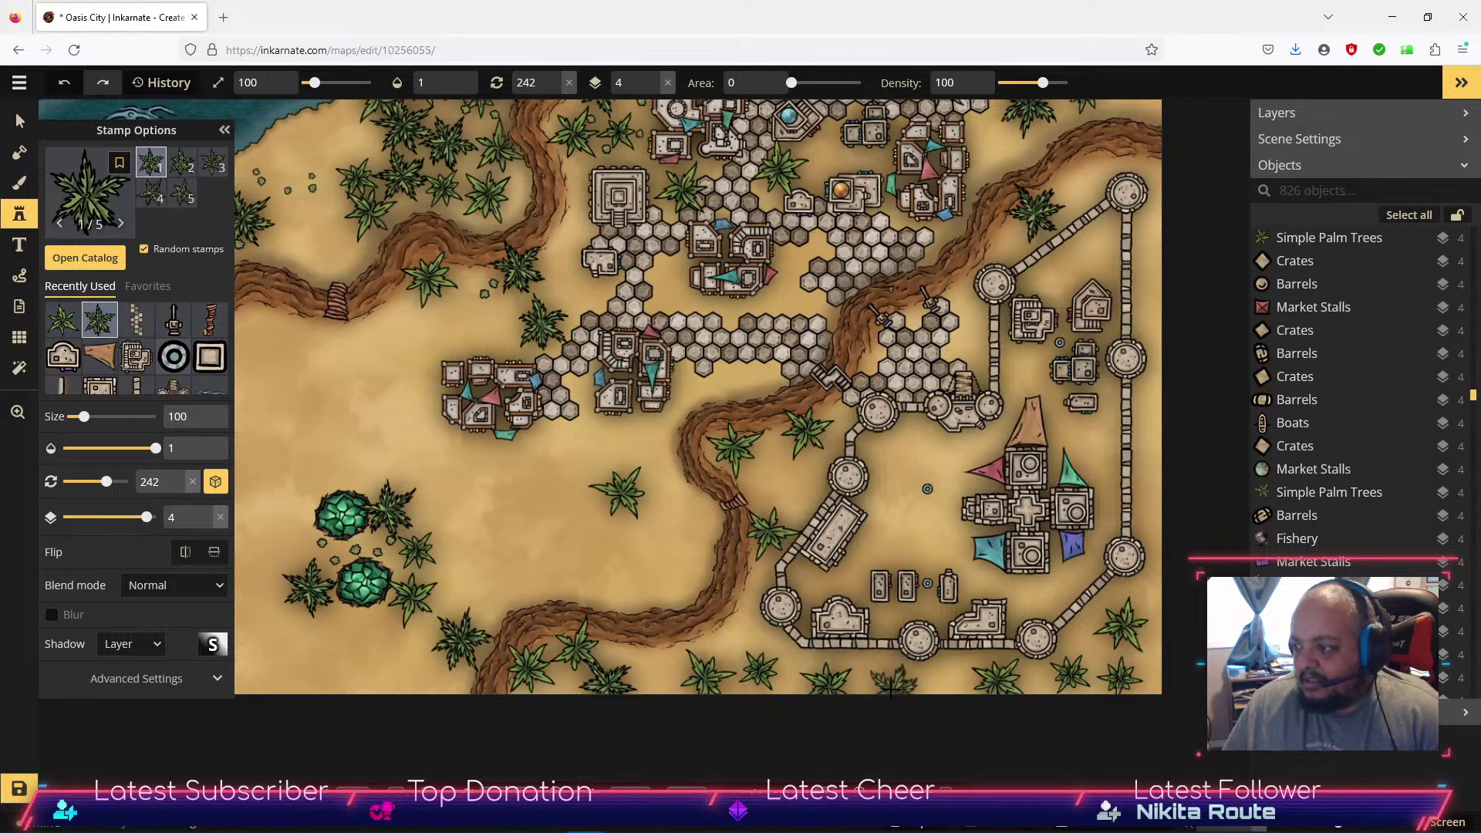
click(665, 662)
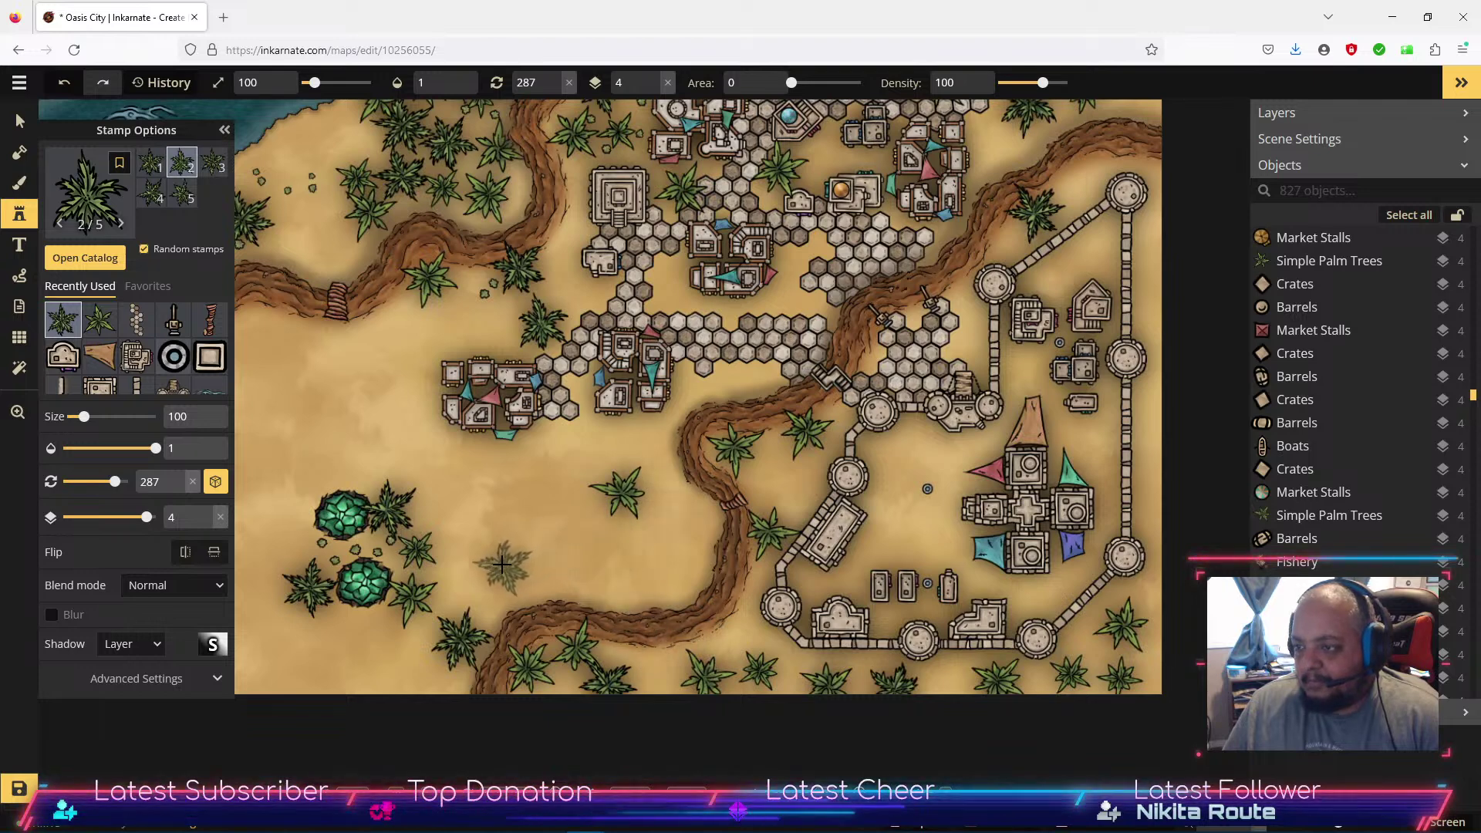
drag(513, 497, 788, 484)
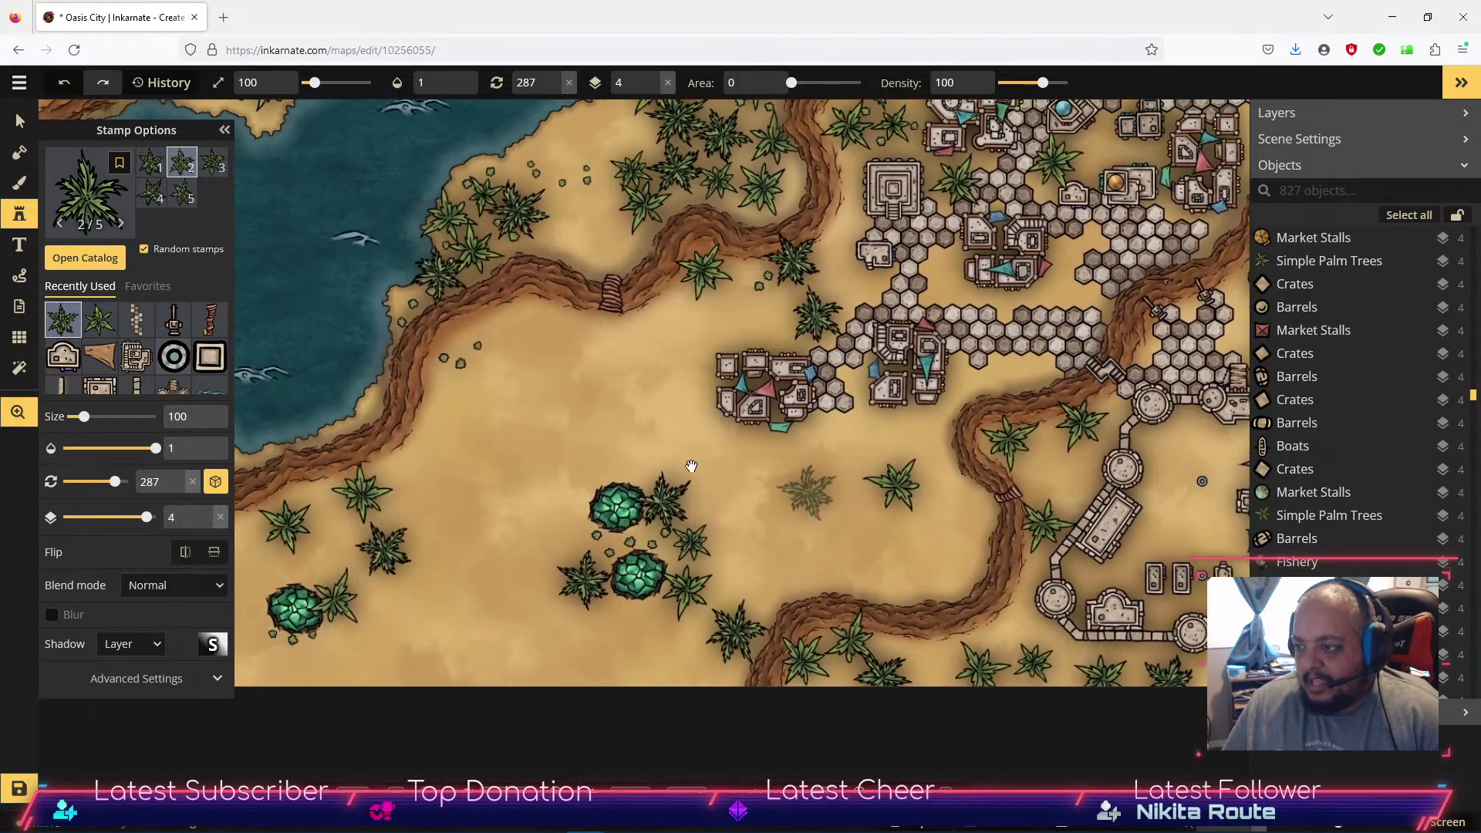
click(556, 422)
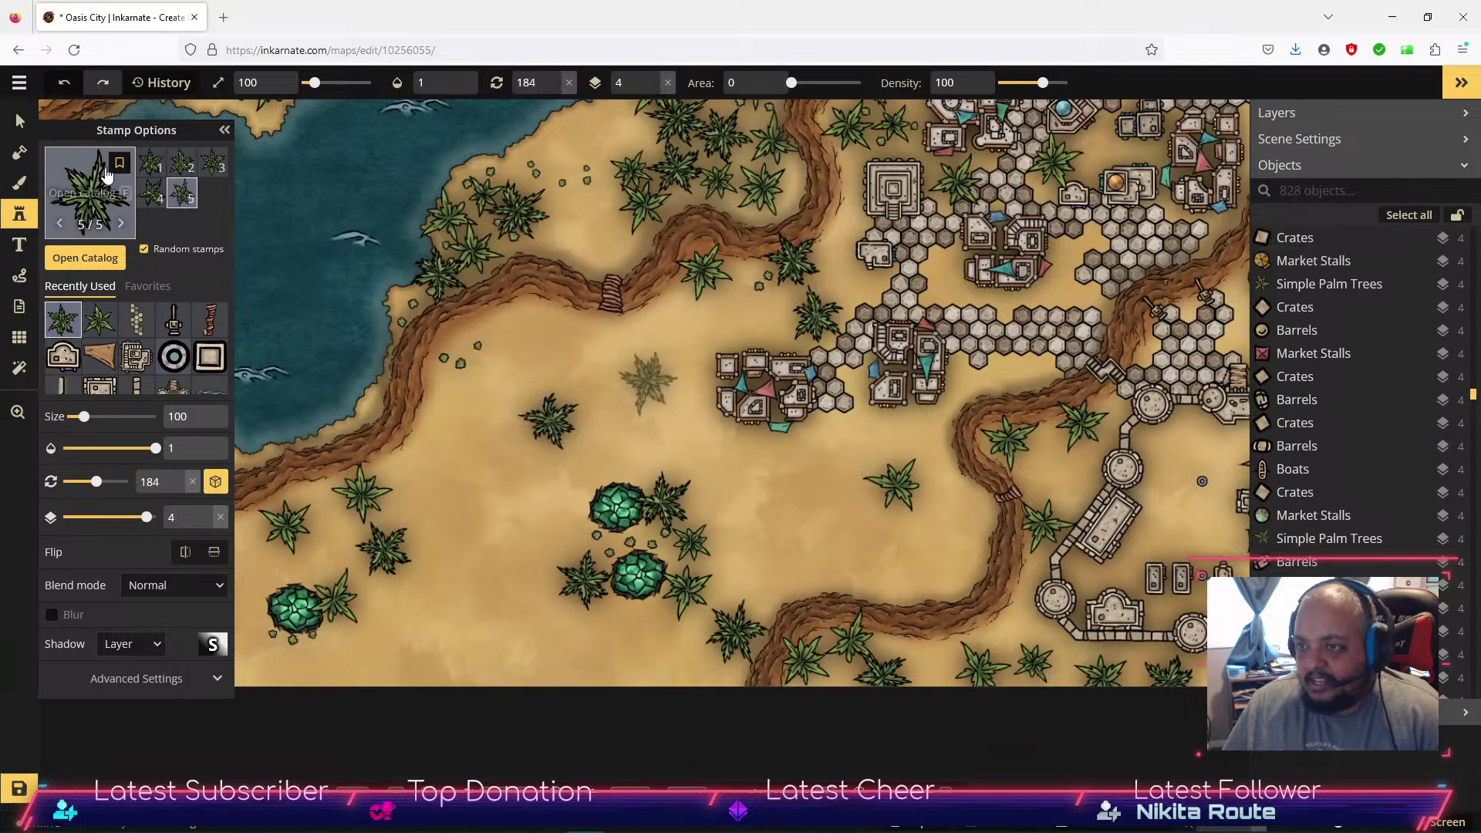
Spread three desert shrubs around the paired green crystals, placing two south of the lower crystal and one on the east side between them.
click(20, 121)
click(550, 421)
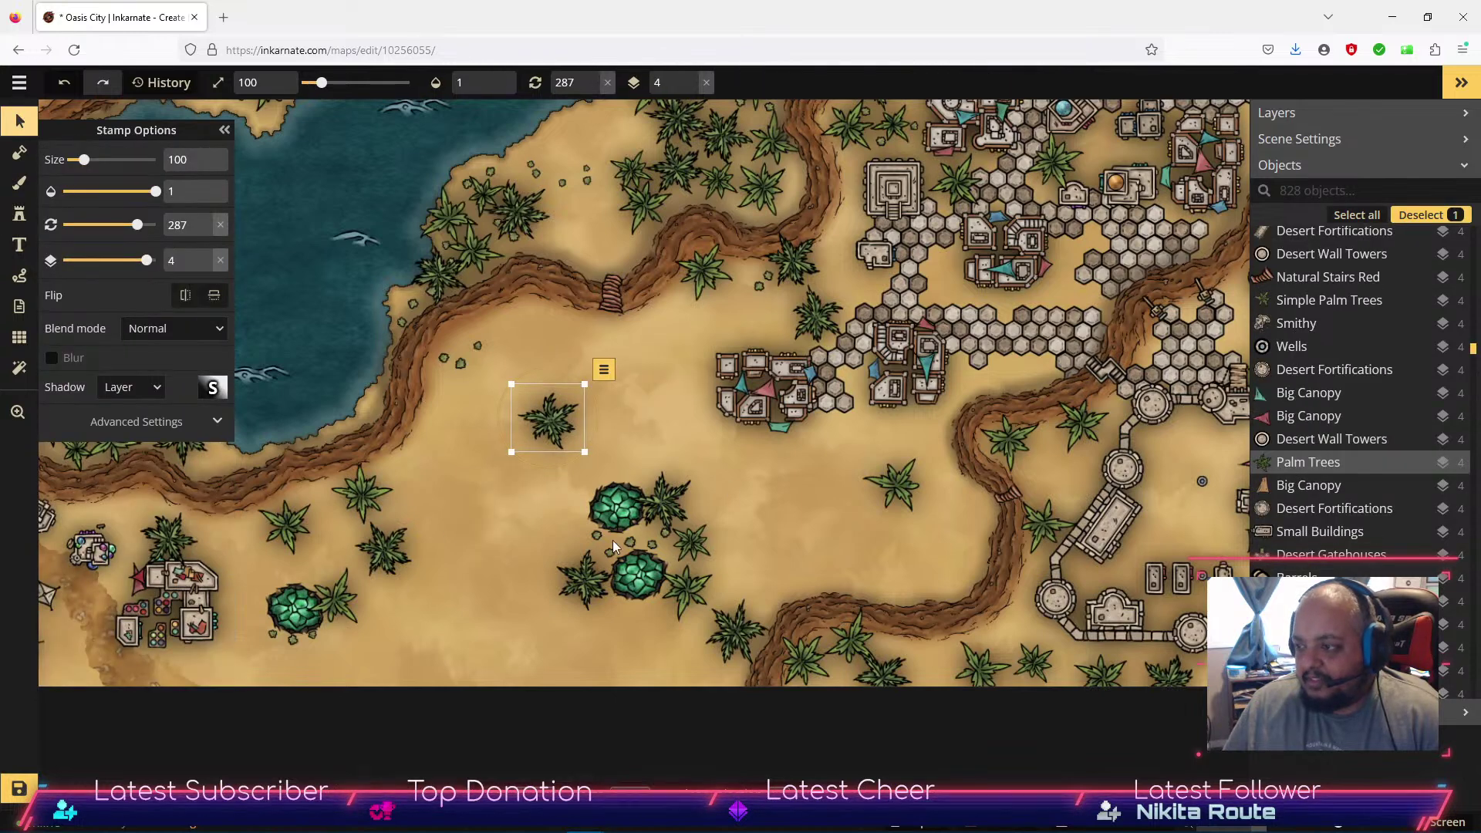
drag(610, 552, 614, 612)
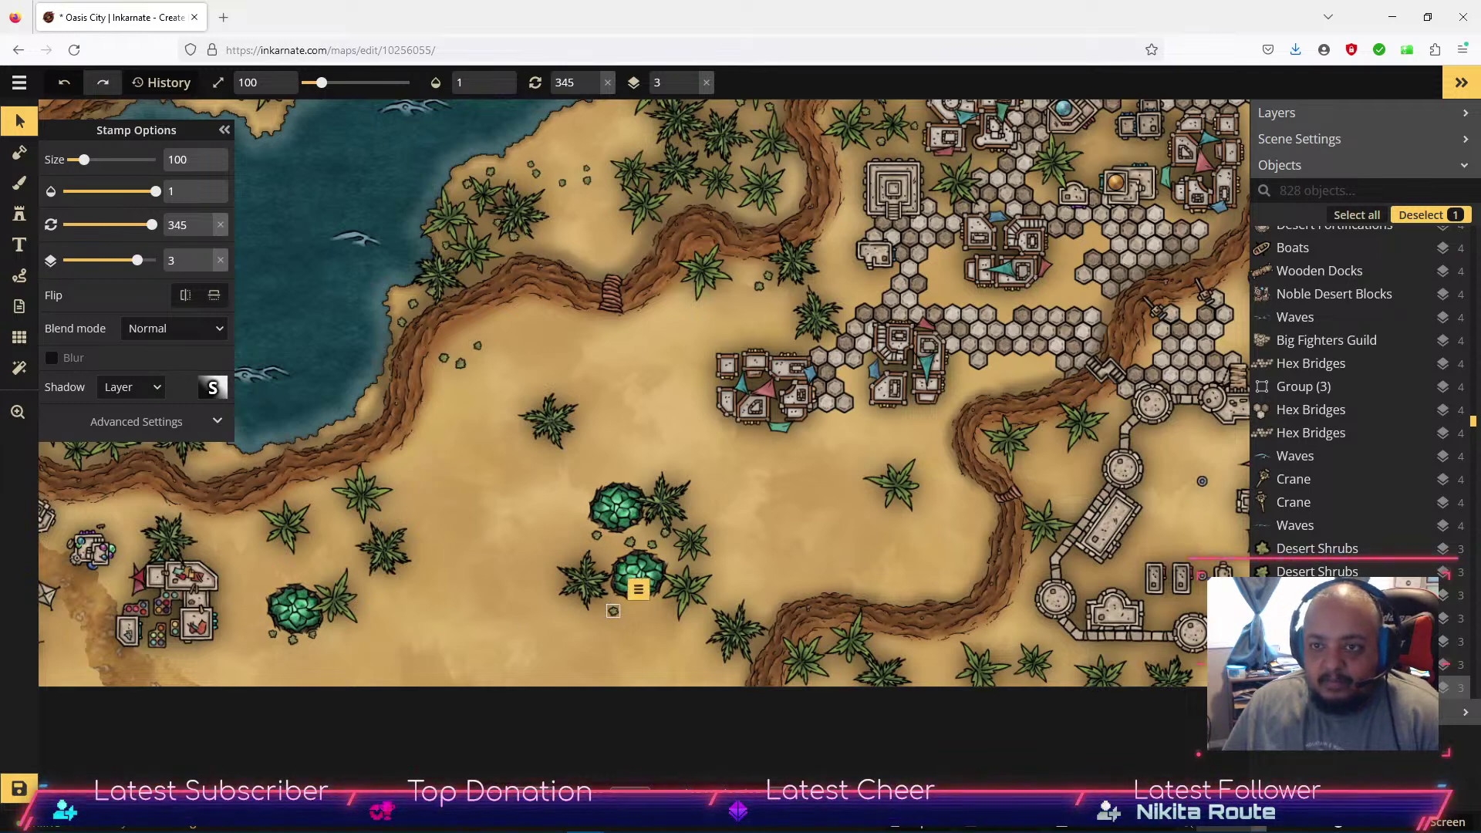
click(653, 543)
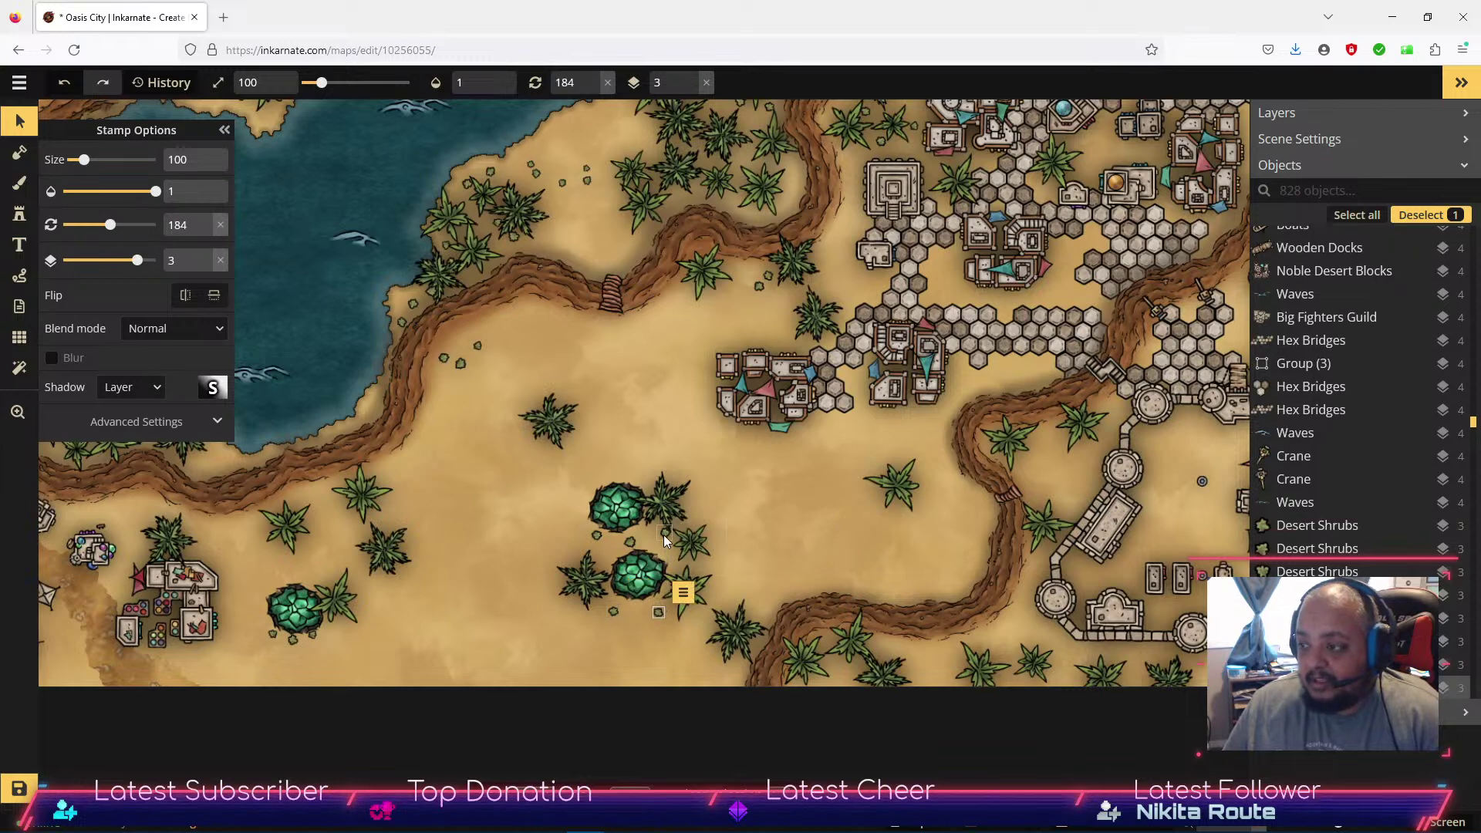
click(664, 538)
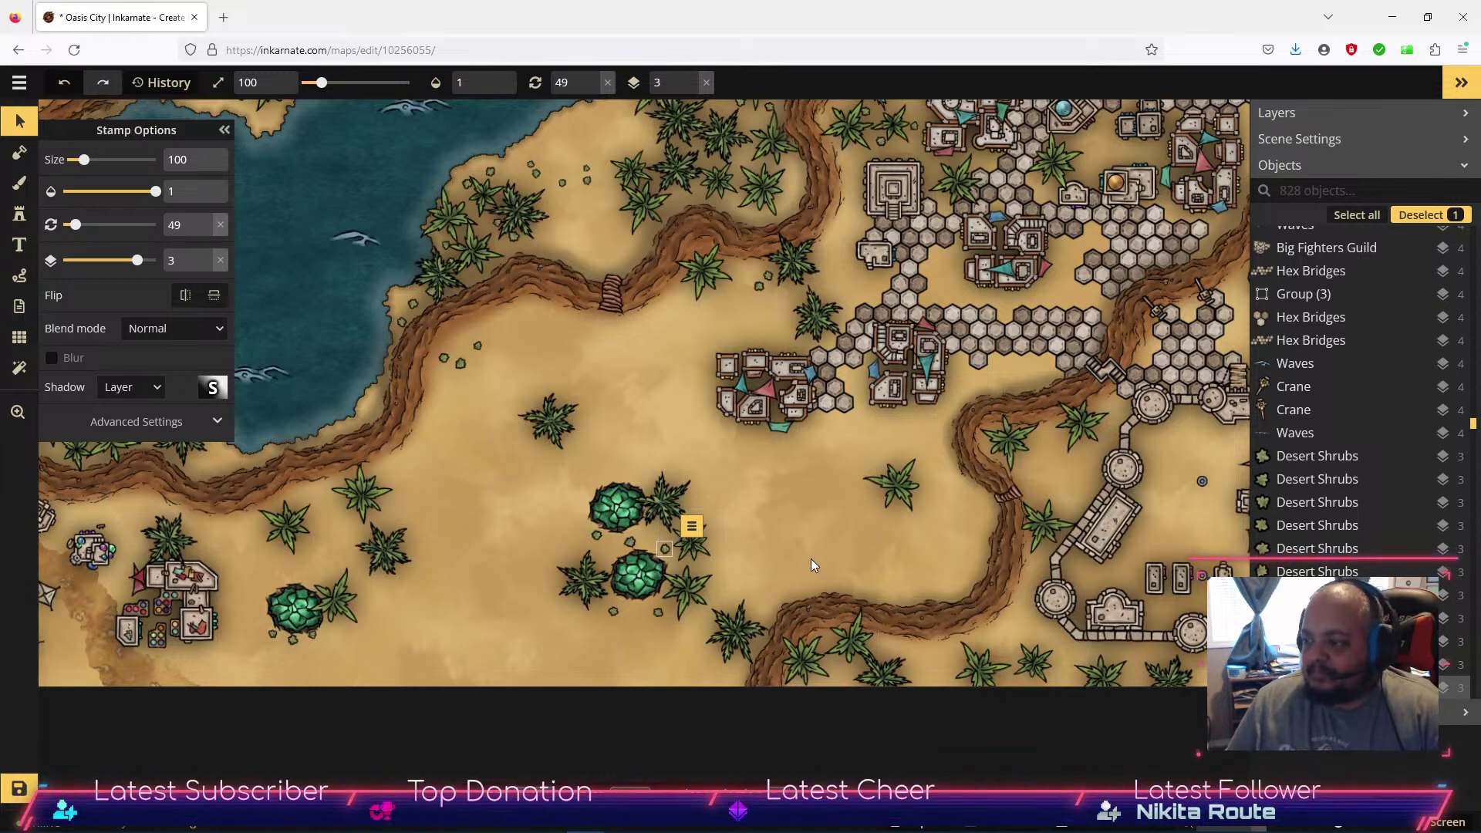
Move a desert shrub from the paired green crystals to the gap between the southwestern building blocks, and shift a shrub southward on the sand above the wooden bridge.
key(space)
drag(737, 532, 829, 570)
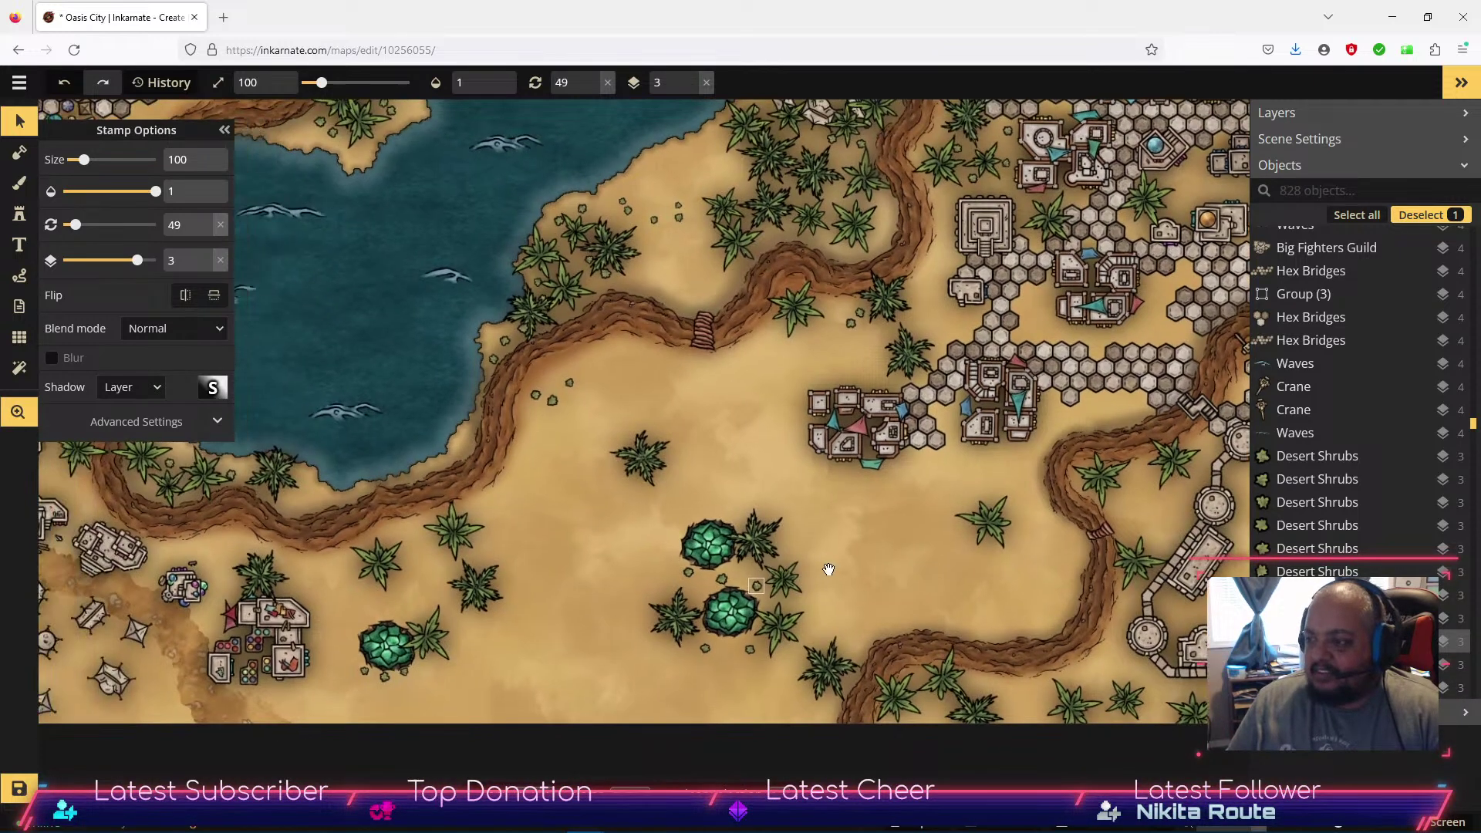
click(724, 581)
drag(724, 581, 610, 392)
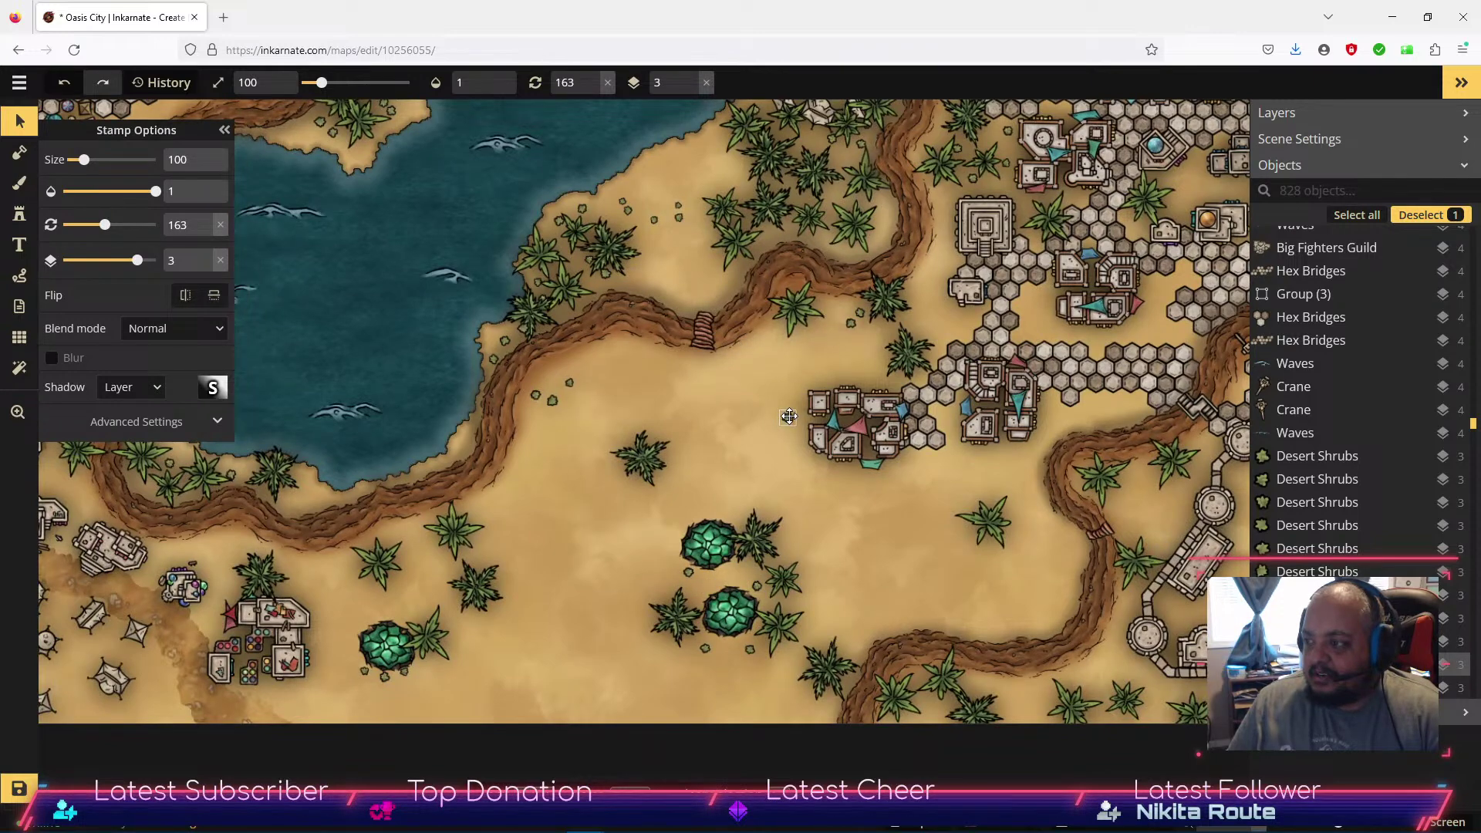
drag(910, 462, 950, 418)
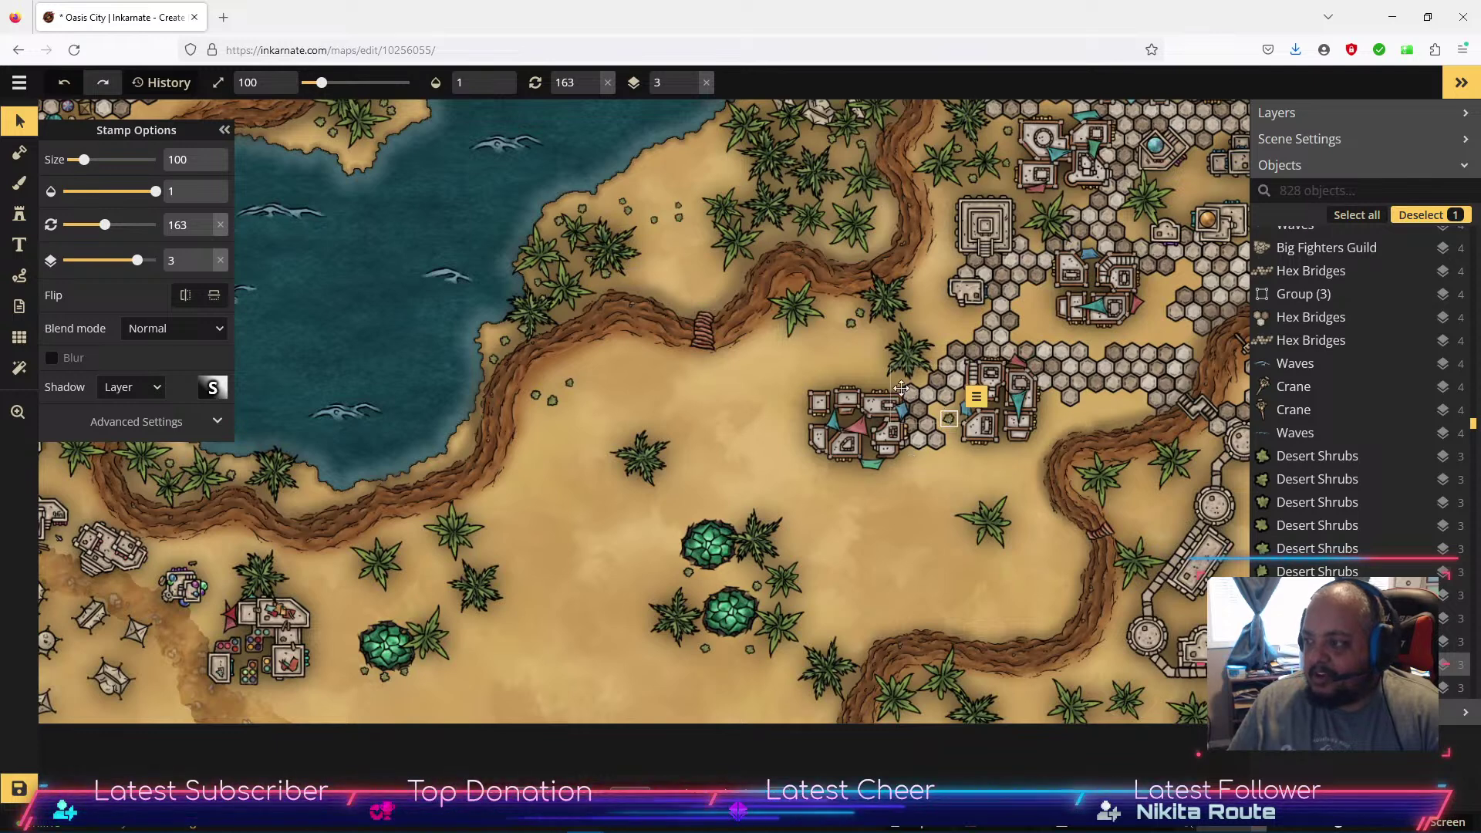
click(657, 249)
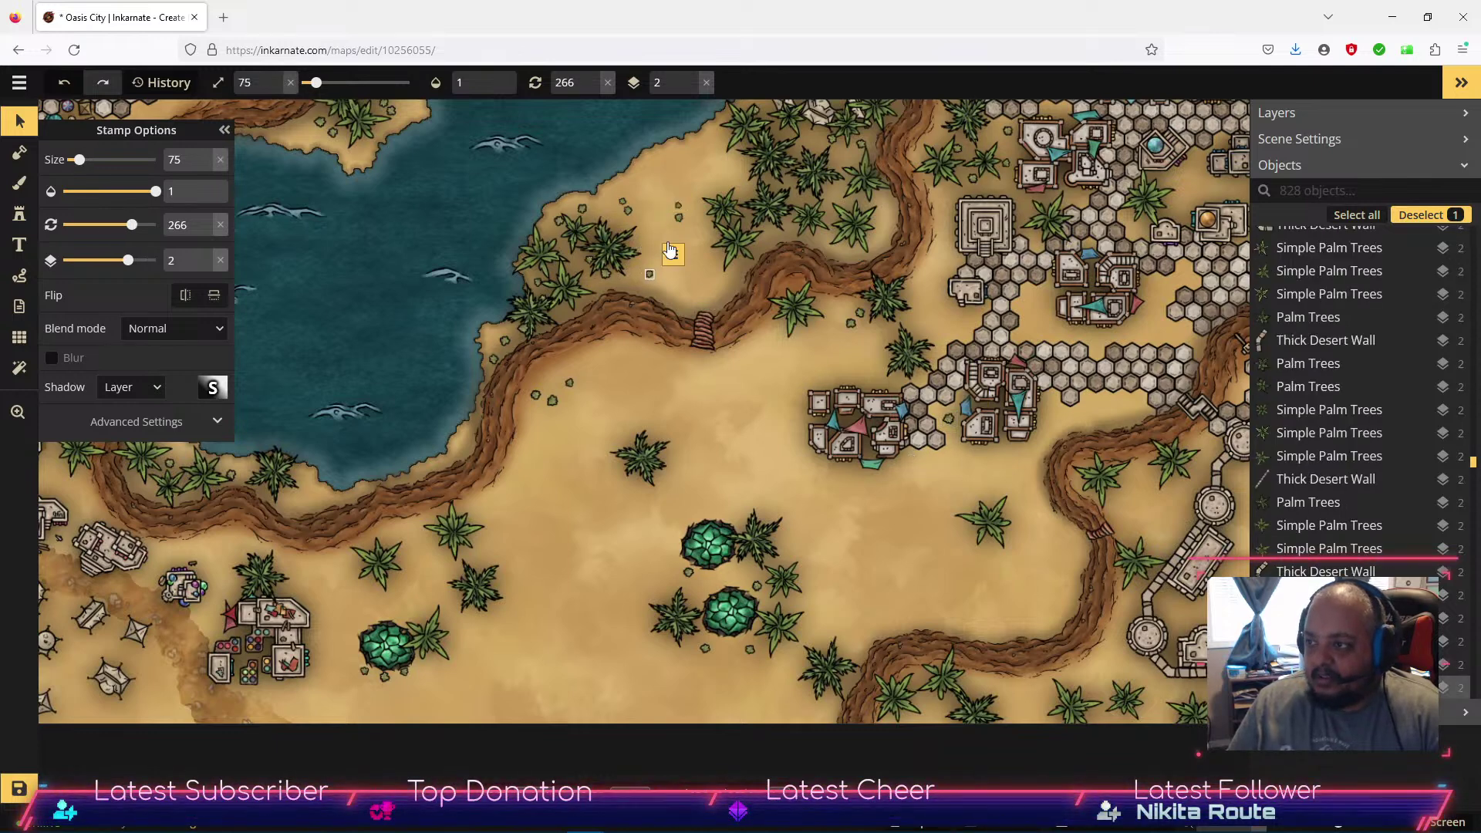
Move two desert shrubs from the sand above the wooden bridge, one northward and one into the palm grove, and save the map.
drag(680, 225, 670, 156)
click(628, 208)
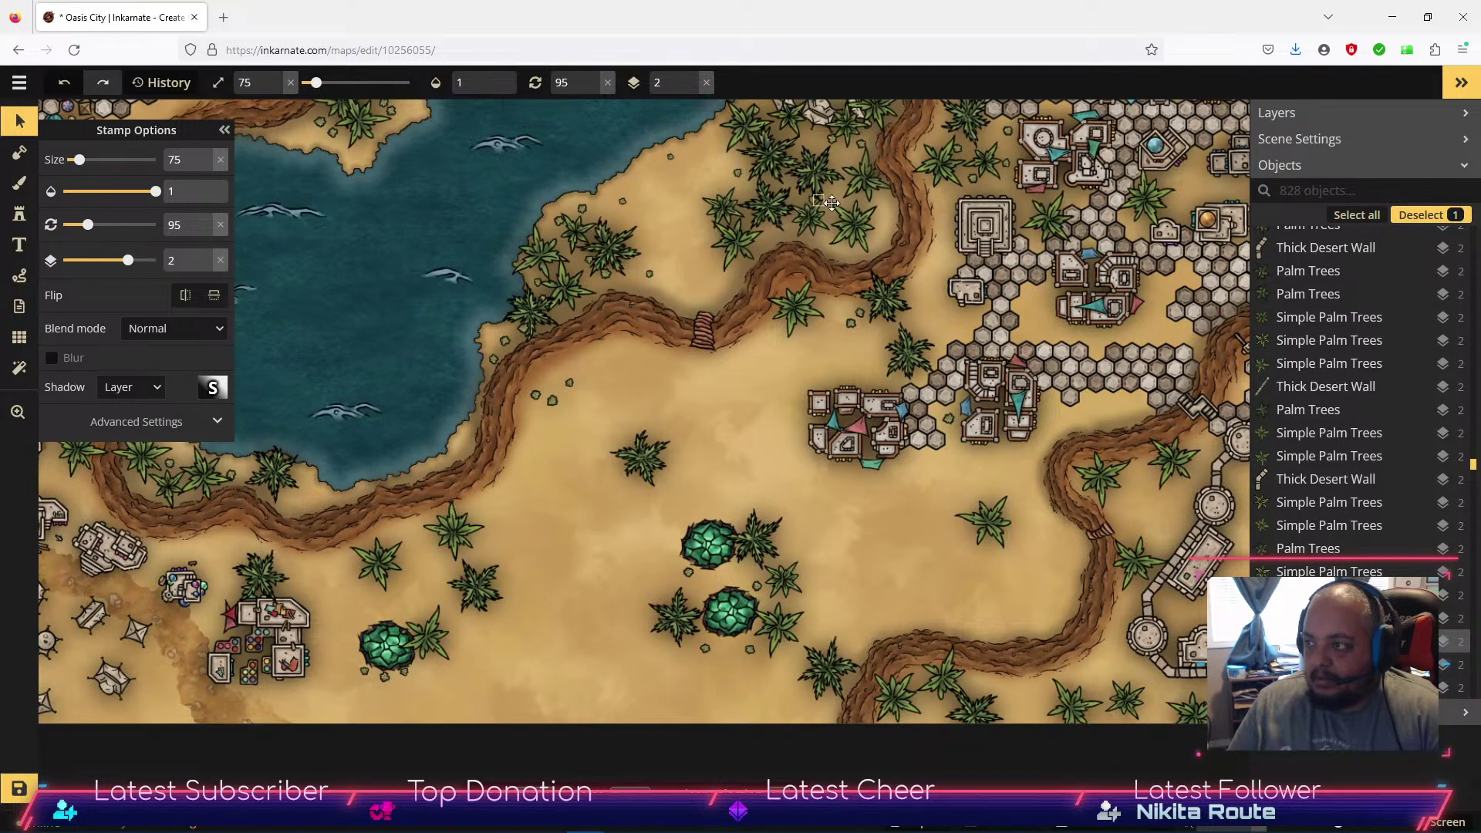
drag(569, 565, 1005, 523)
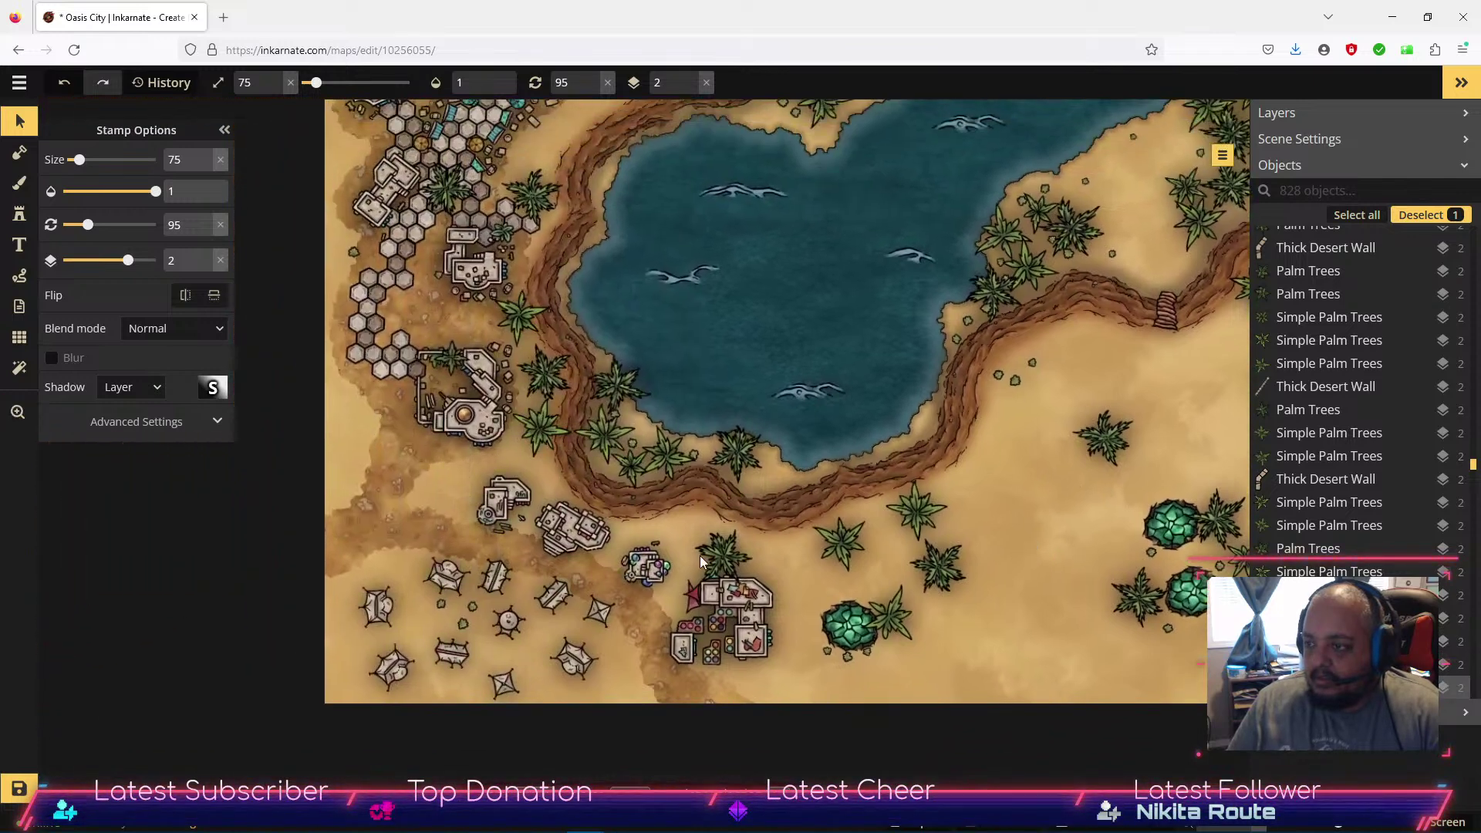
drag(463, 308, 333, 523)
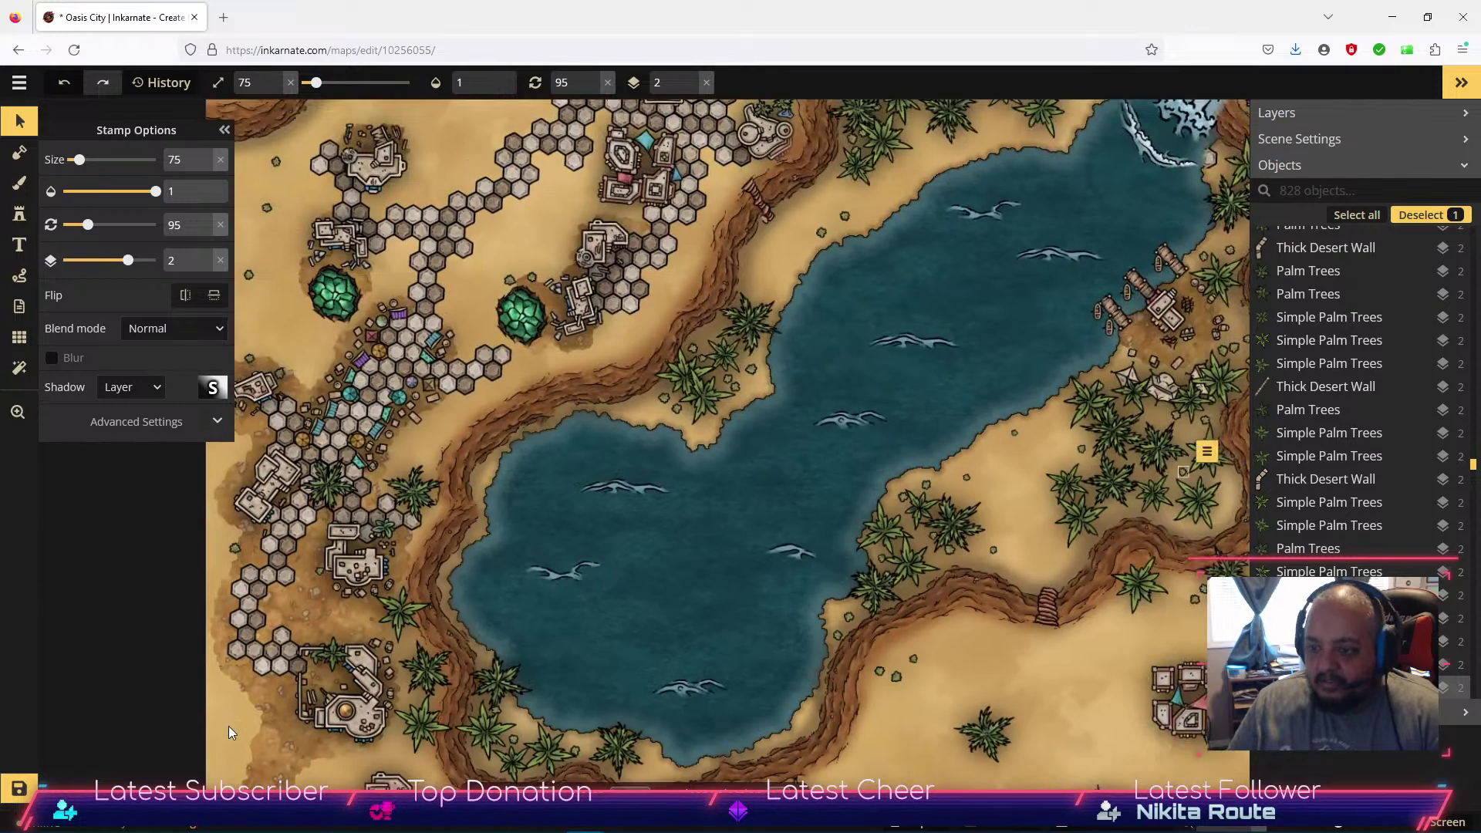
click(20, 789)
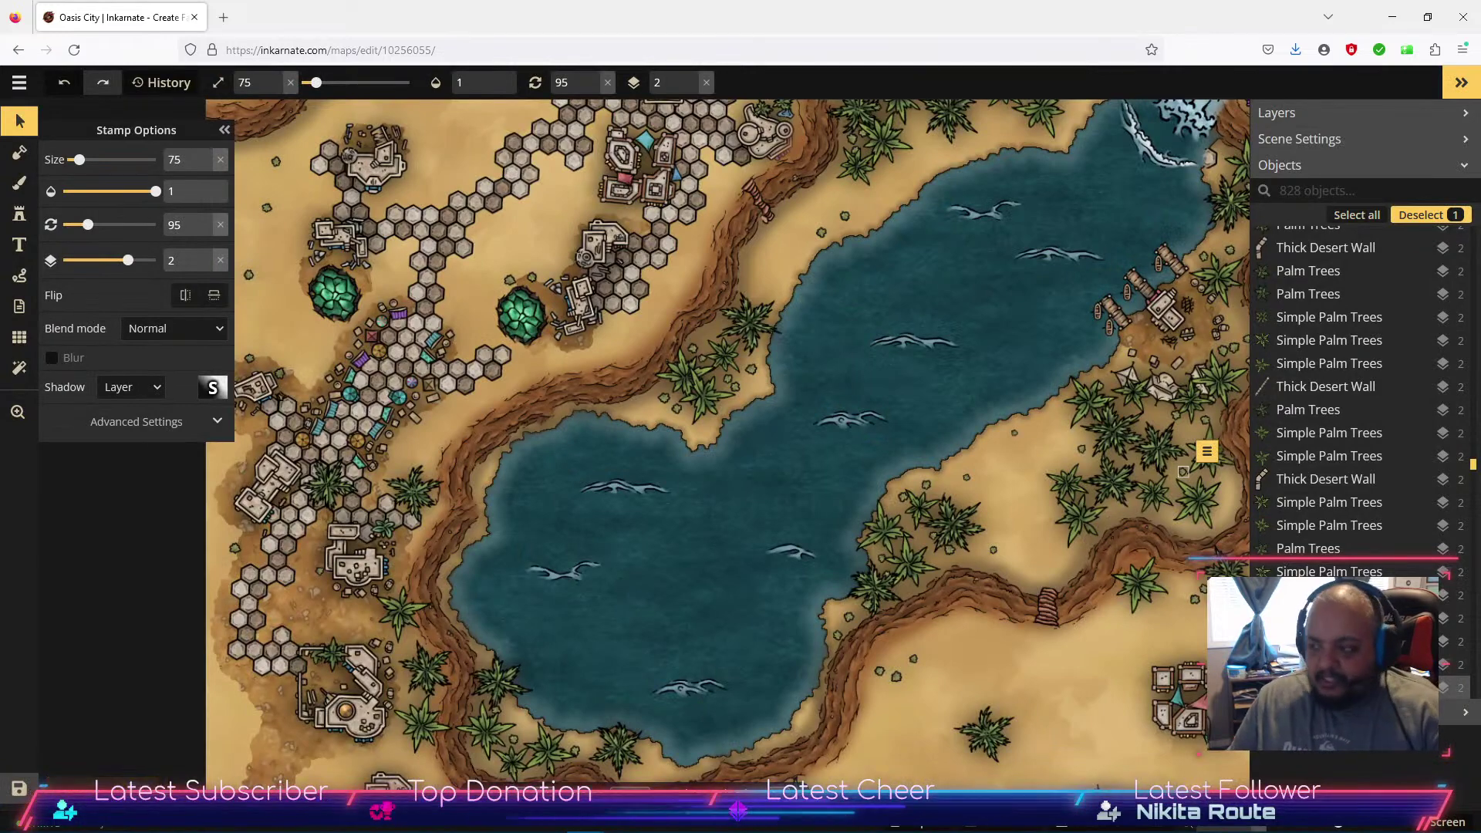
Examine the lake shores, central districts, southern desert and walled southeastern fortress for areas that still need detail.
key(space)
drag(782, 719, 450, 507)
drag(959, 638, 572, 652)
drag(431, 316, 526, 395)
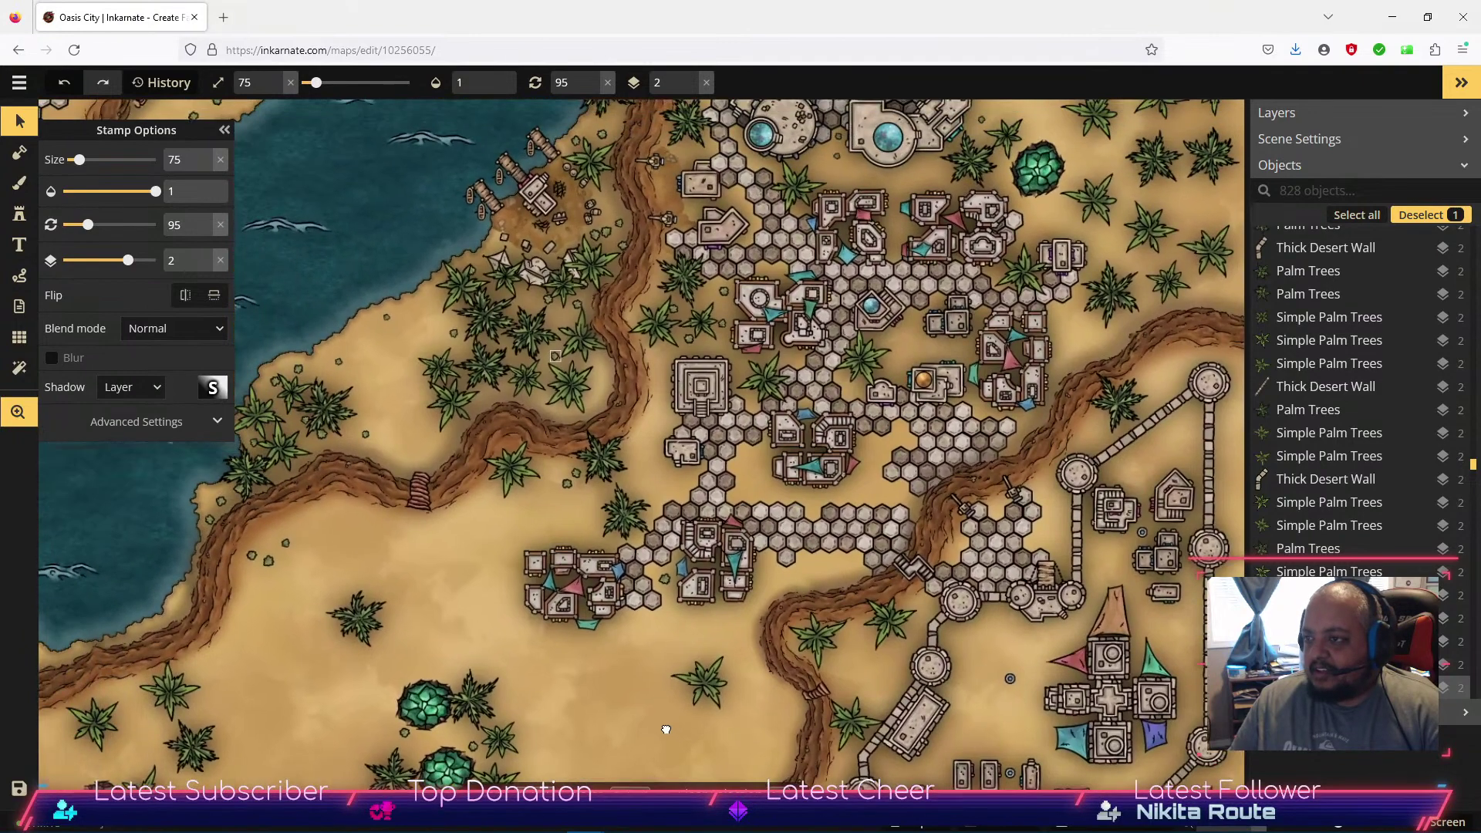
drag(444, 557, 486, 766)
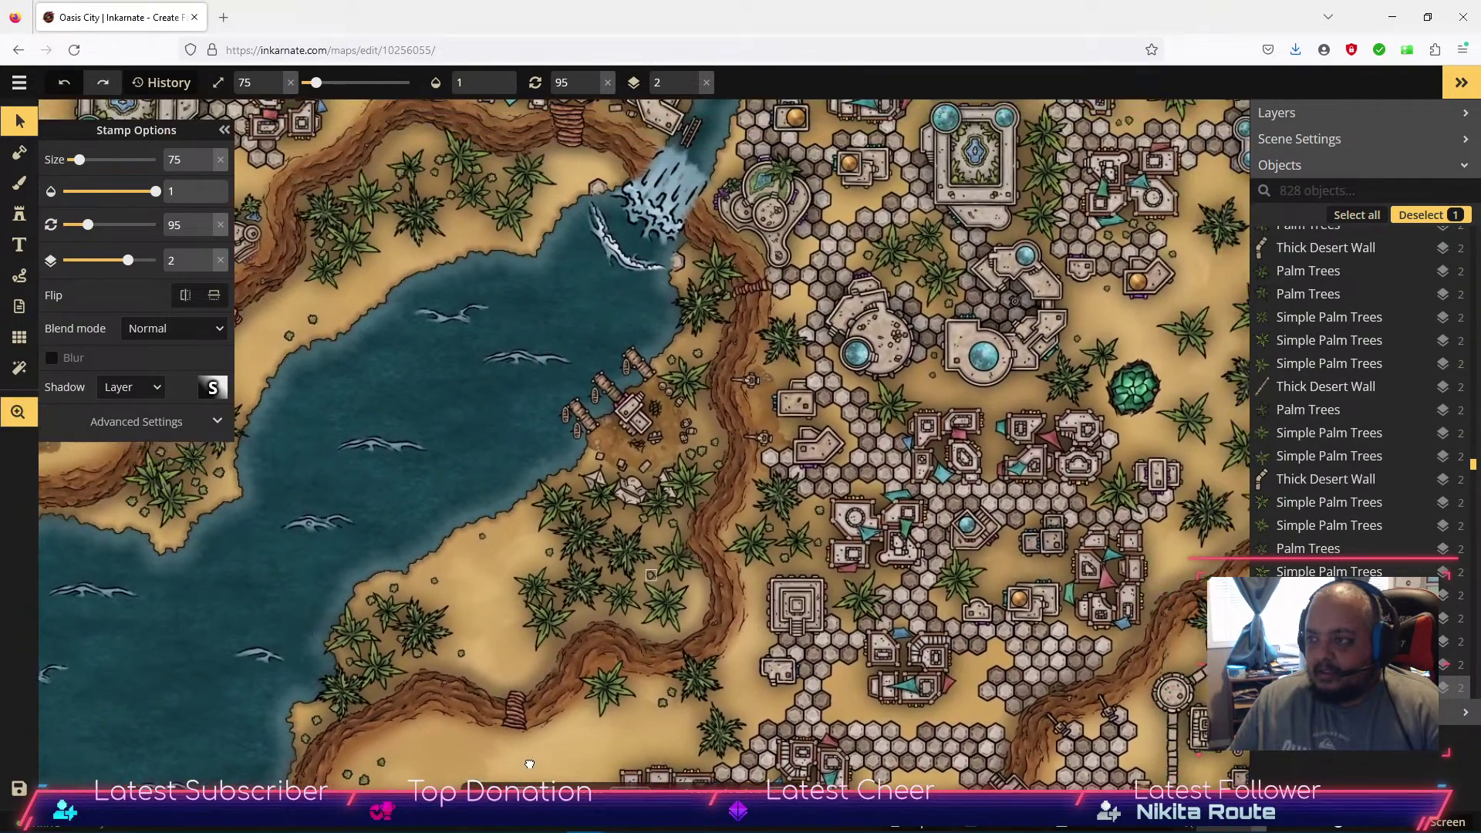
drag(688, 521, 463, 755)
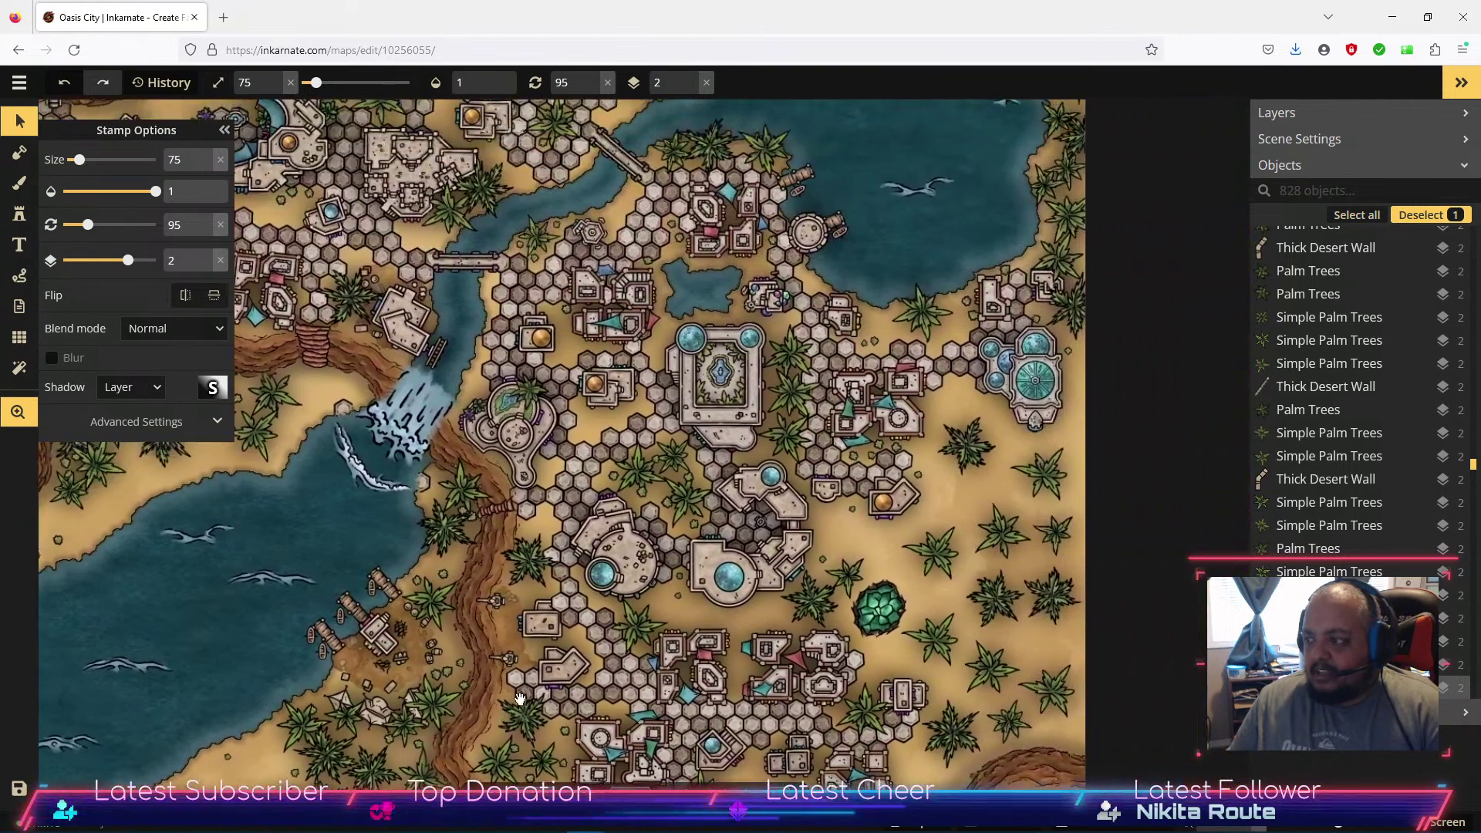
drag(653, 558, 902, 687)
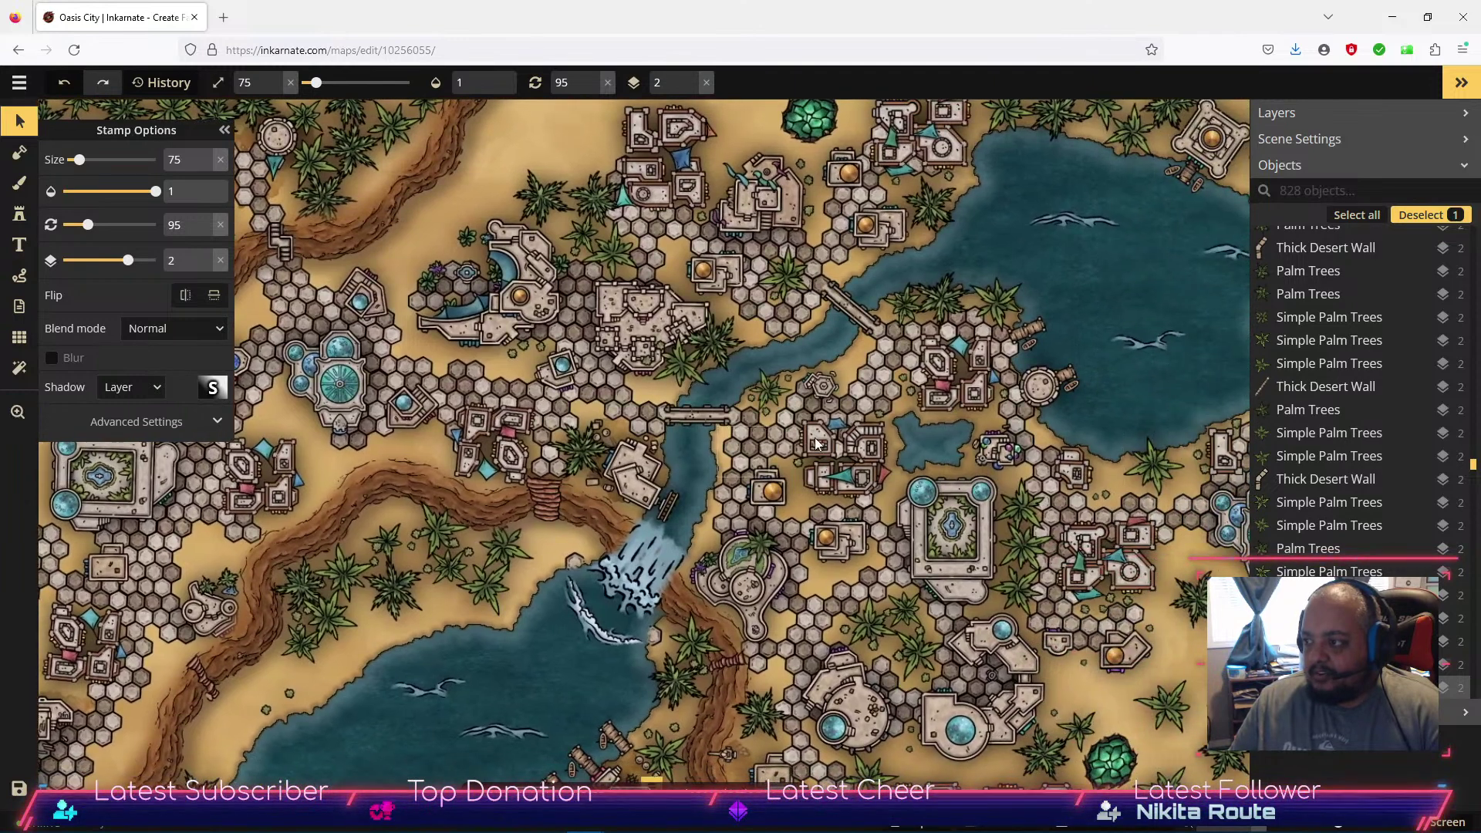
drag(923, 476, 721, 198)
drag(760, 566, 748, 182)
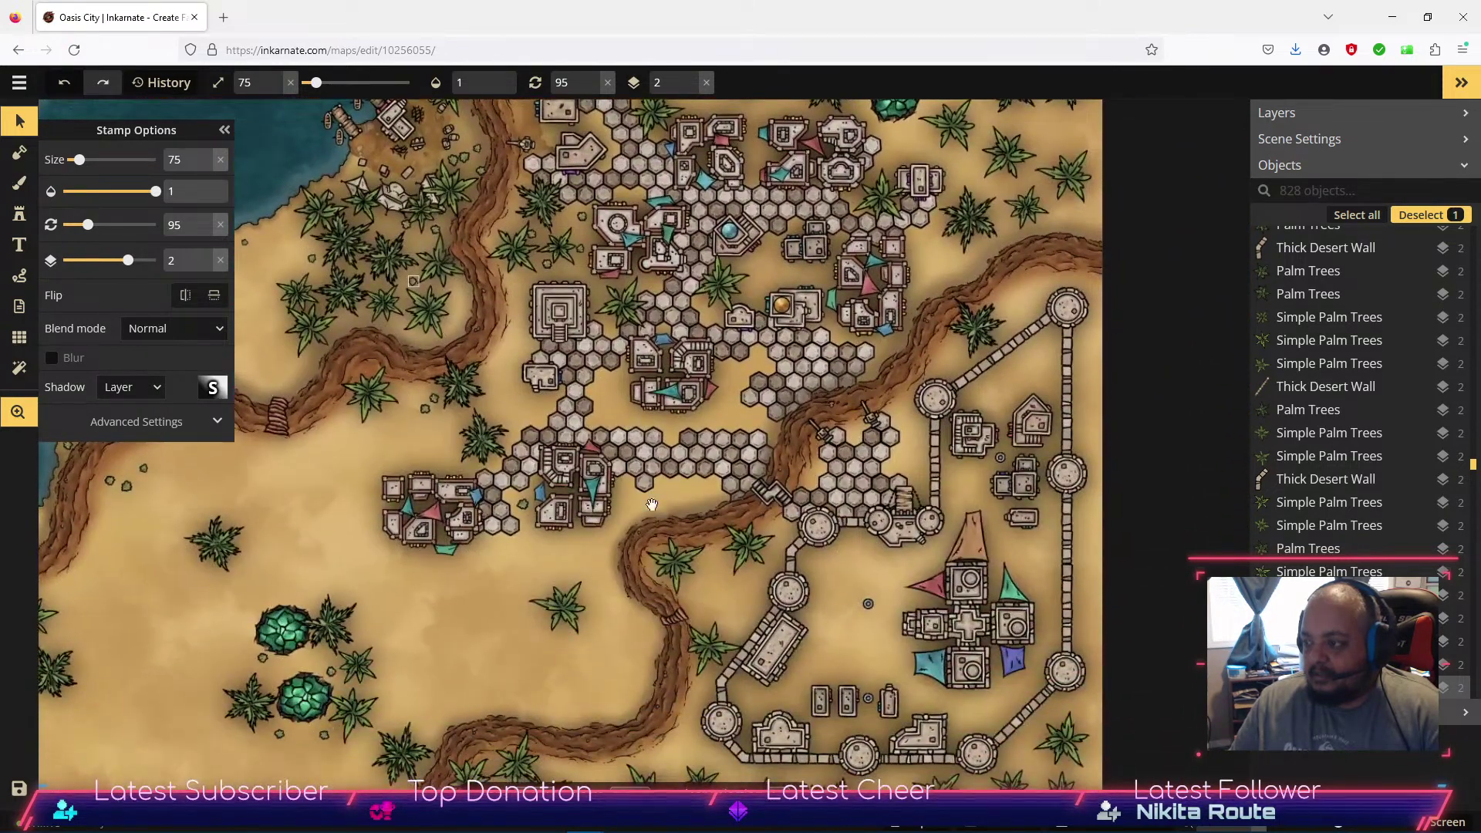
drag(458, 701, 555, 628)
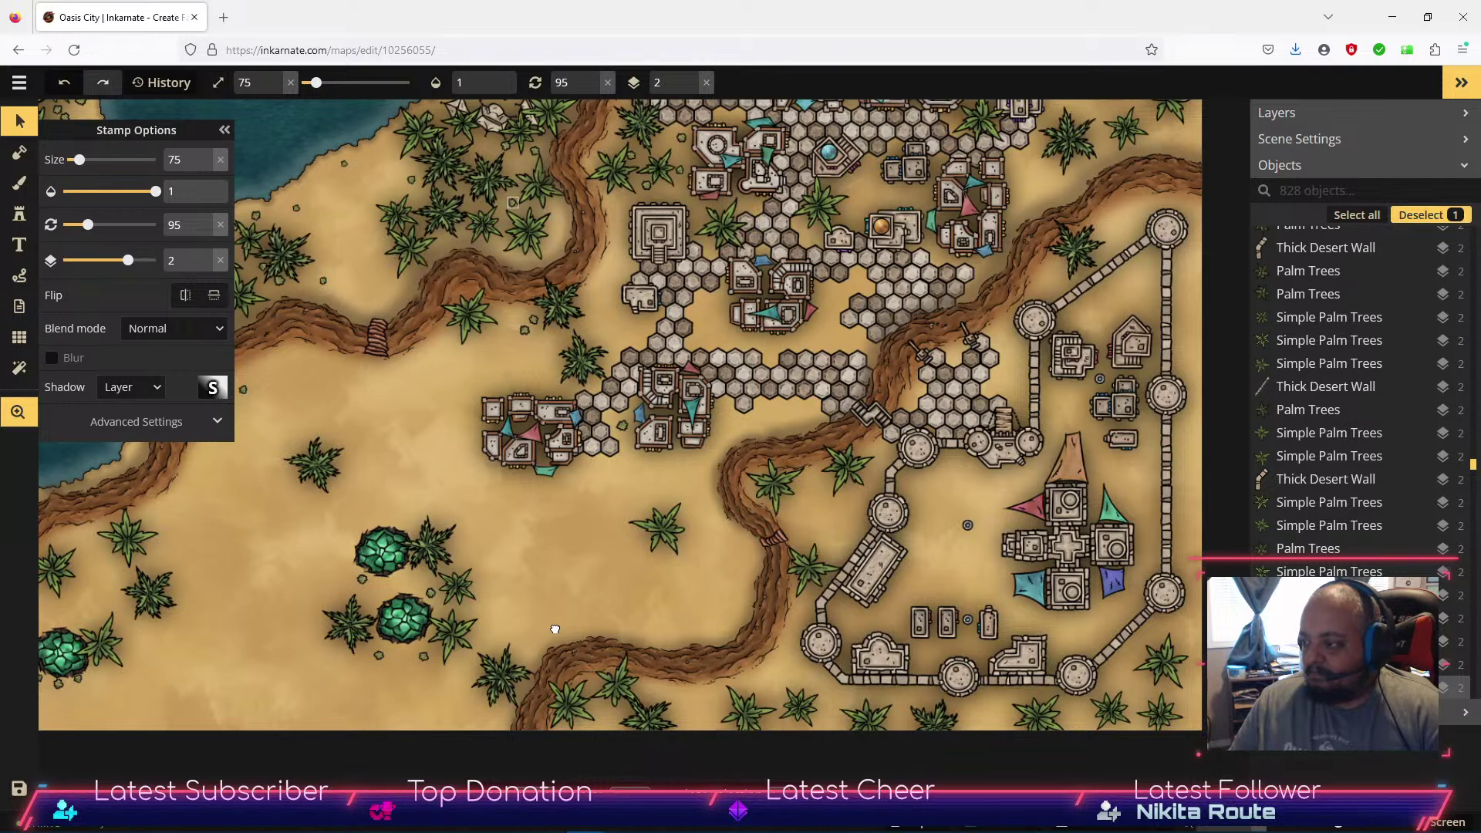
drag(555, 627, 555, 628)
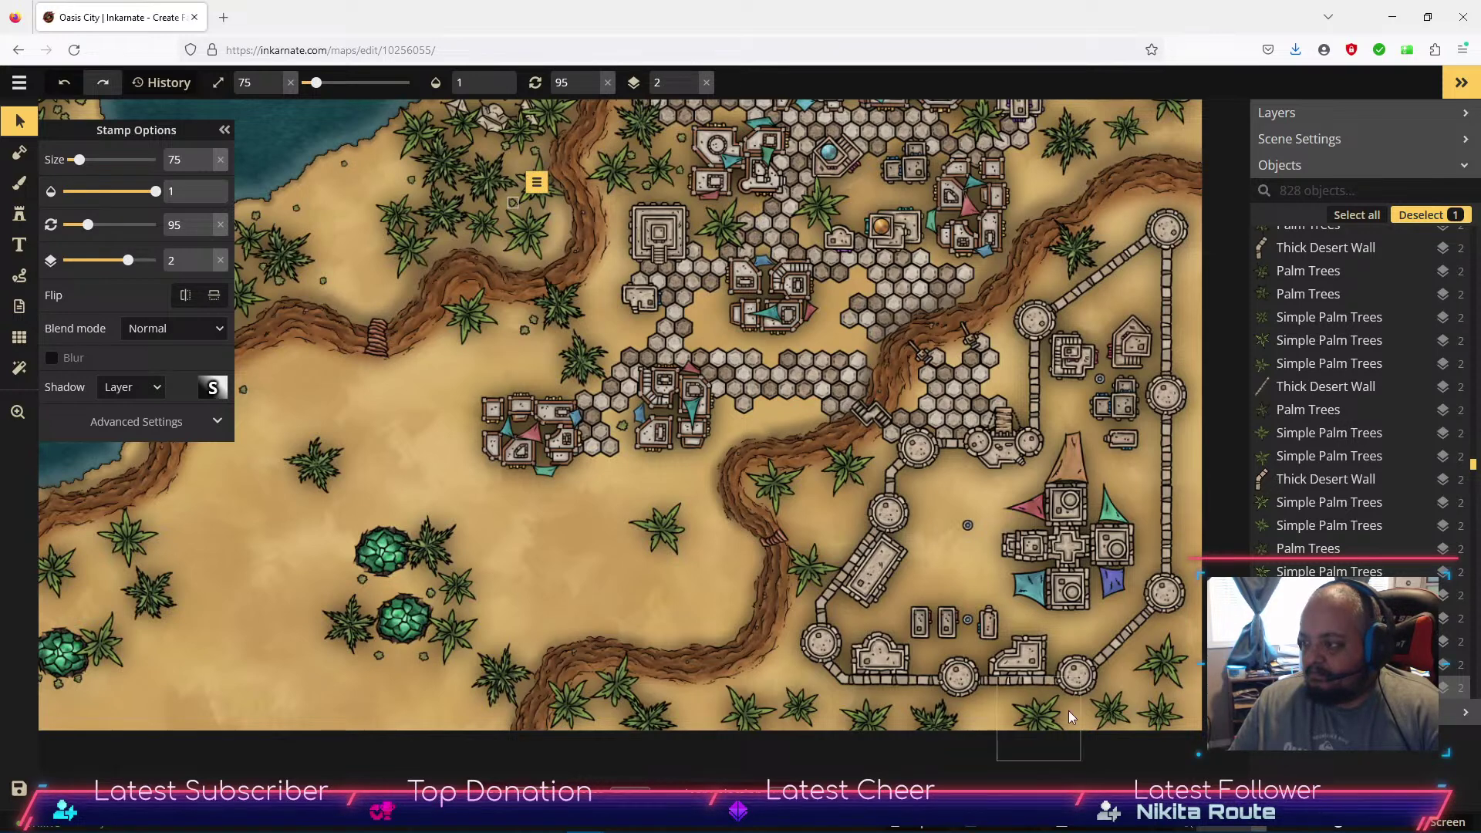
click(1078, 558)
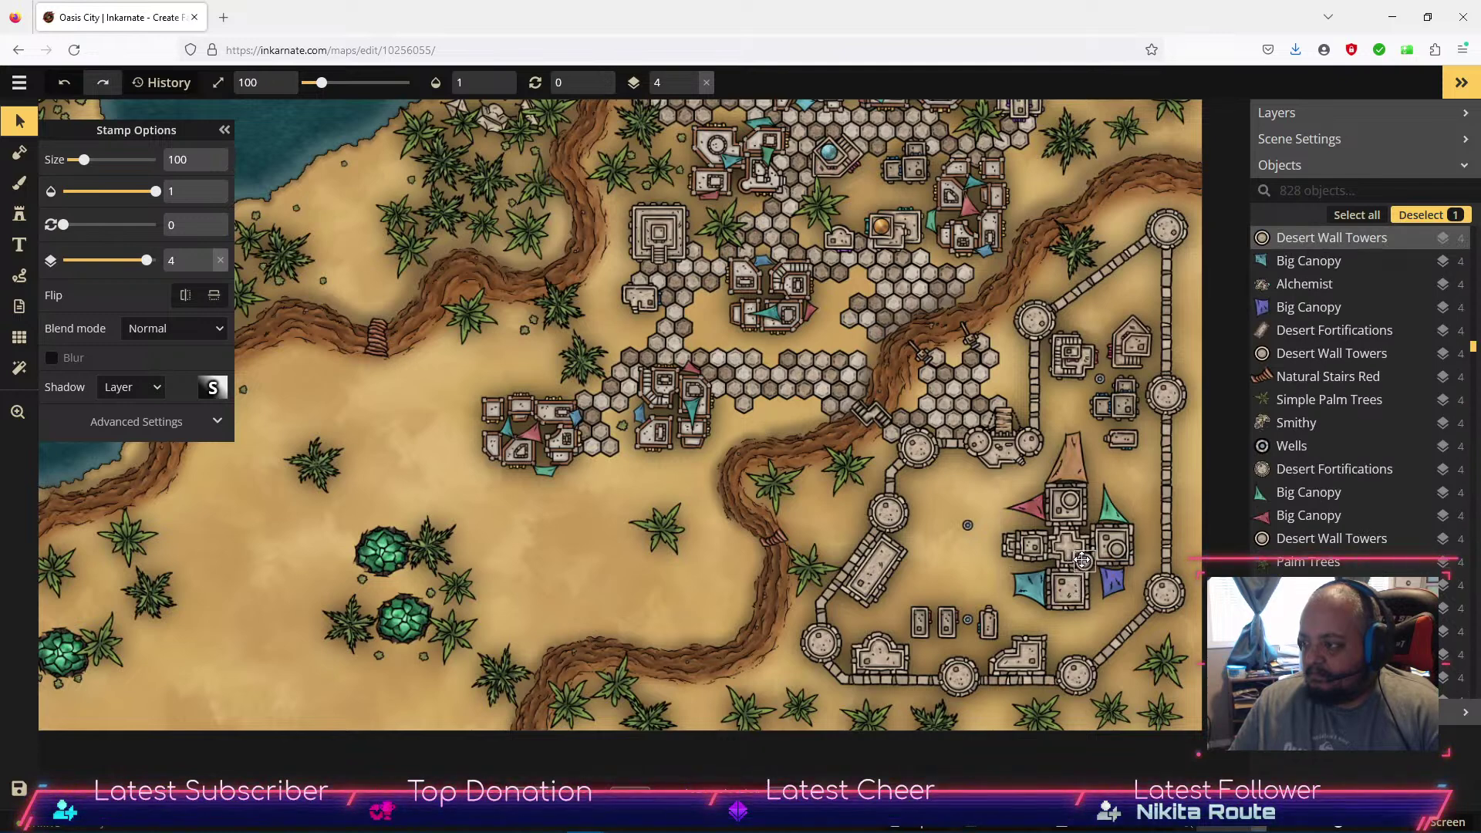
click(1059, 612)
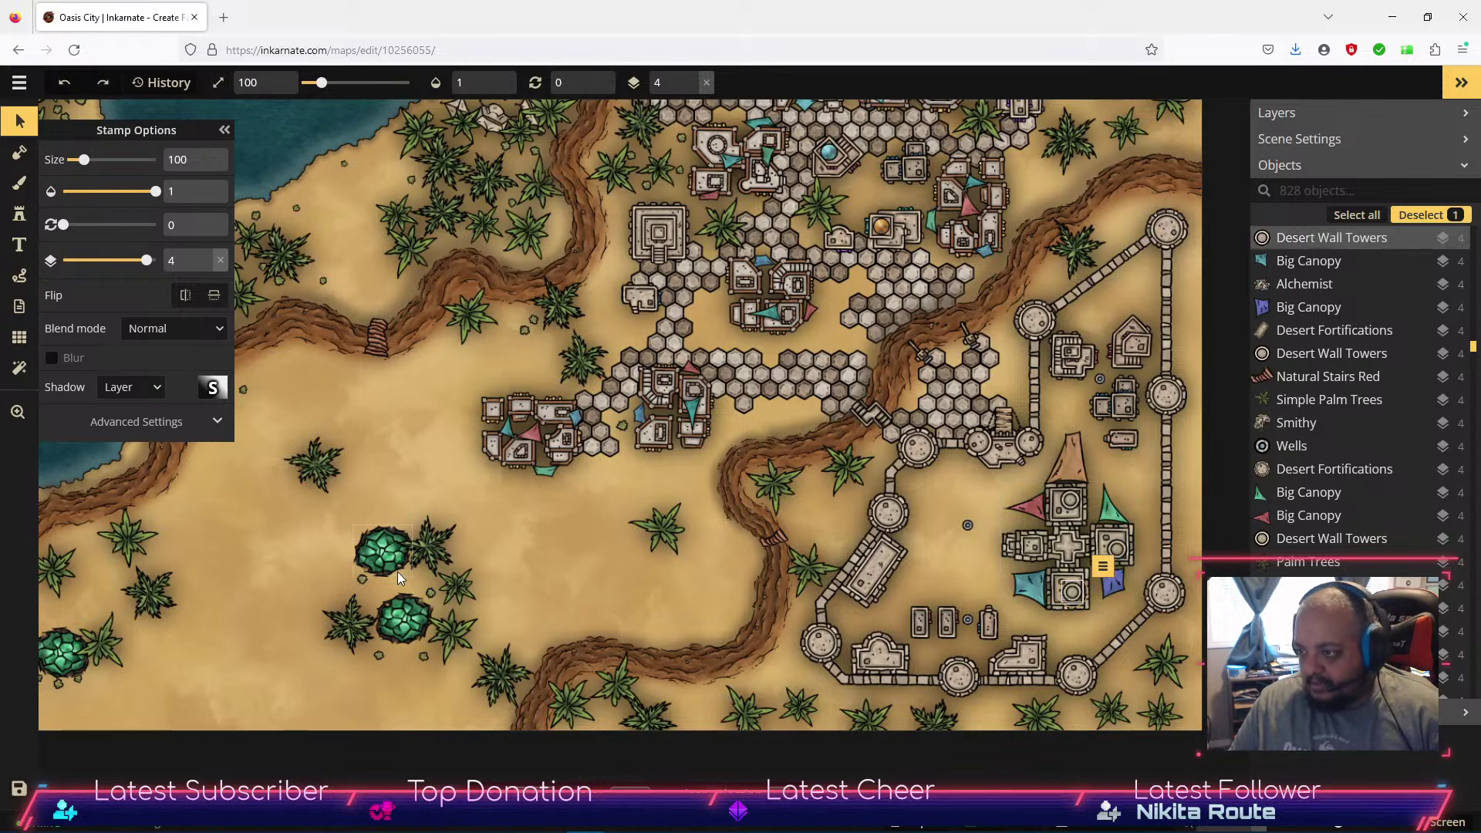
click(577, 571)
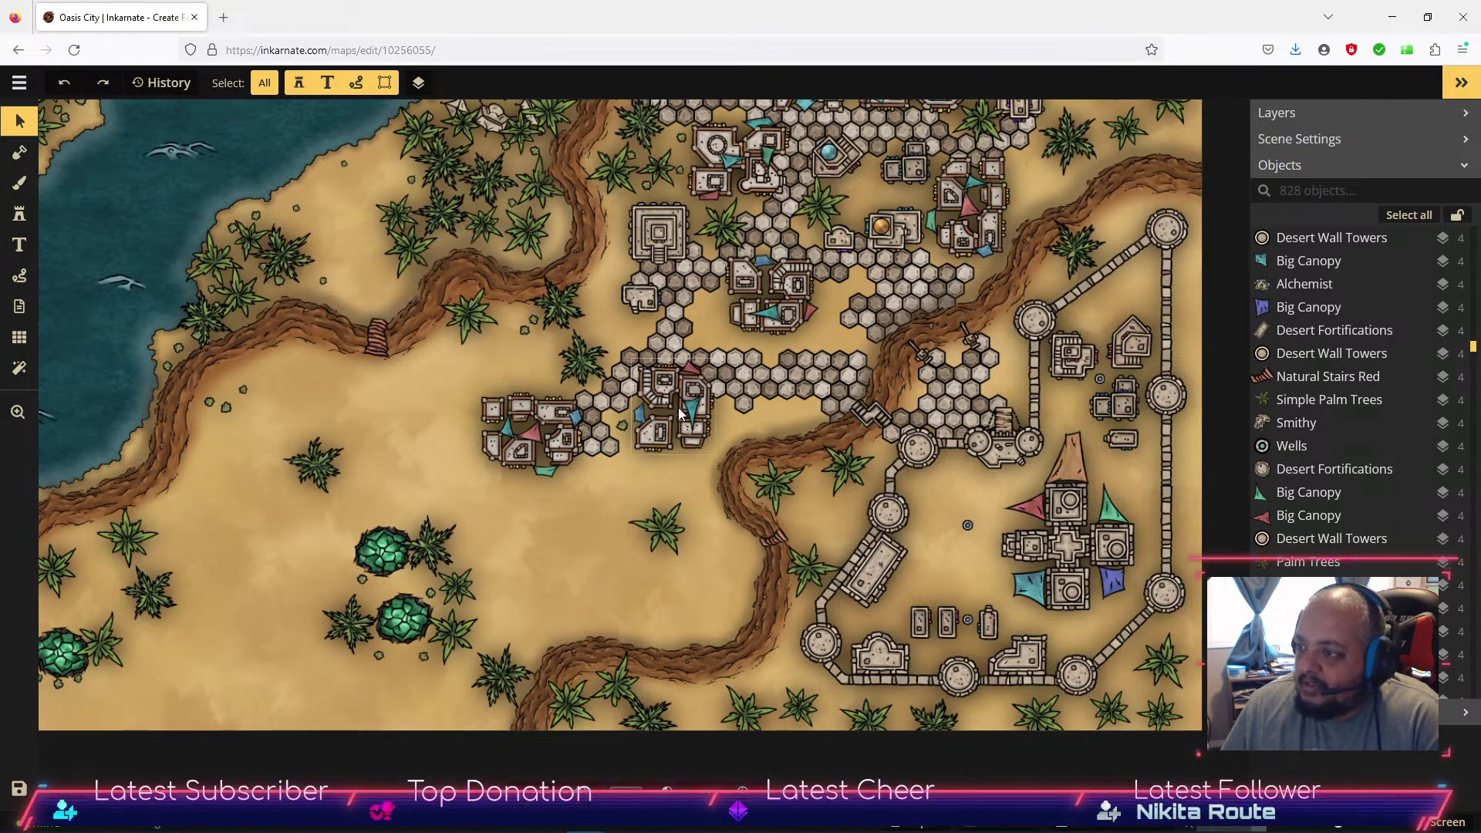
key(space)
drag(592, 506, 639, 773)
drag(751, 447, 964, 576)
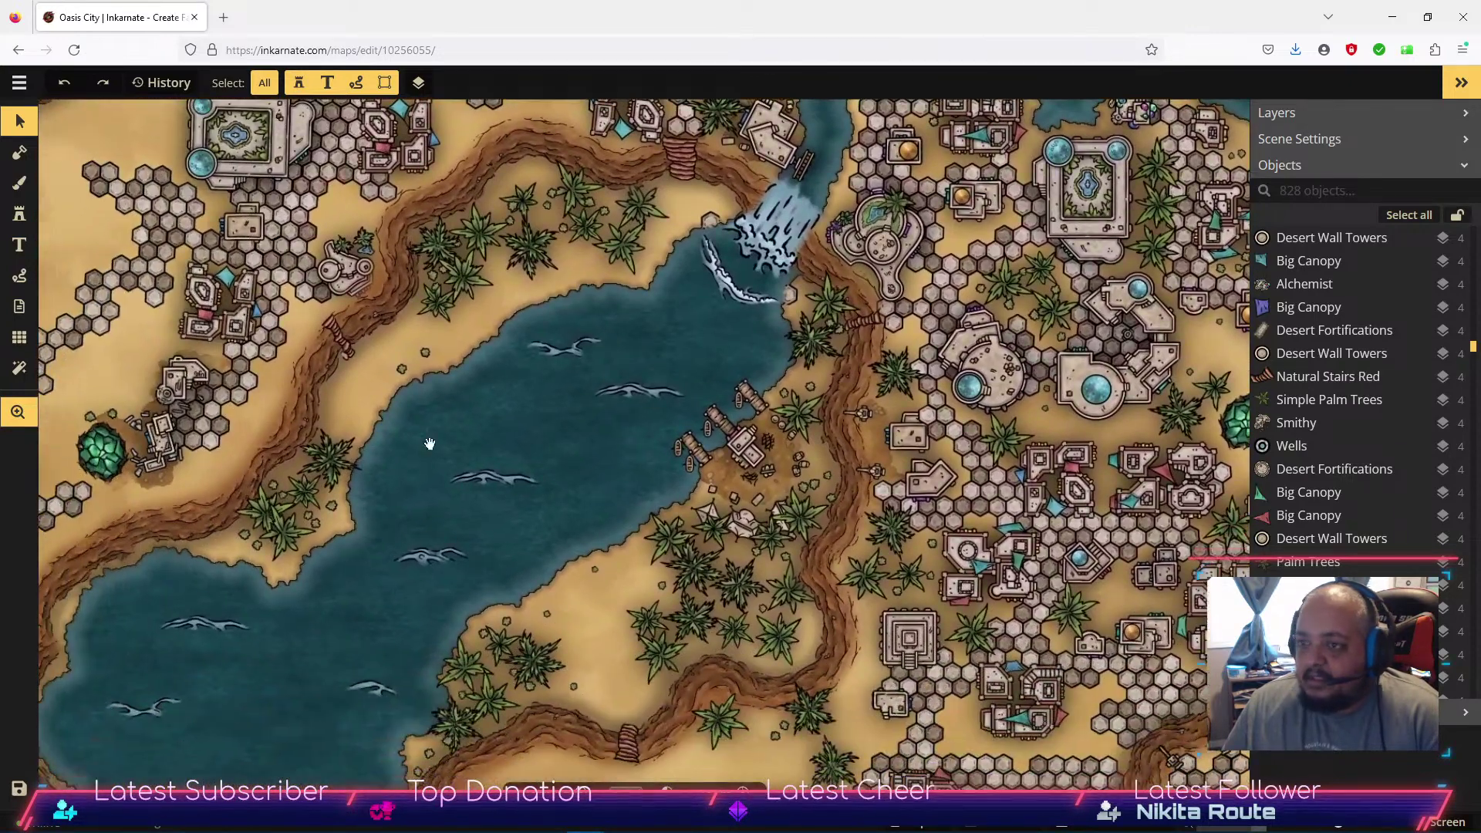
Load the 15-variant grouped-building stamp set from the Desert section of the Watercolor Cities catalog, with random stamps.
click(20, 215)
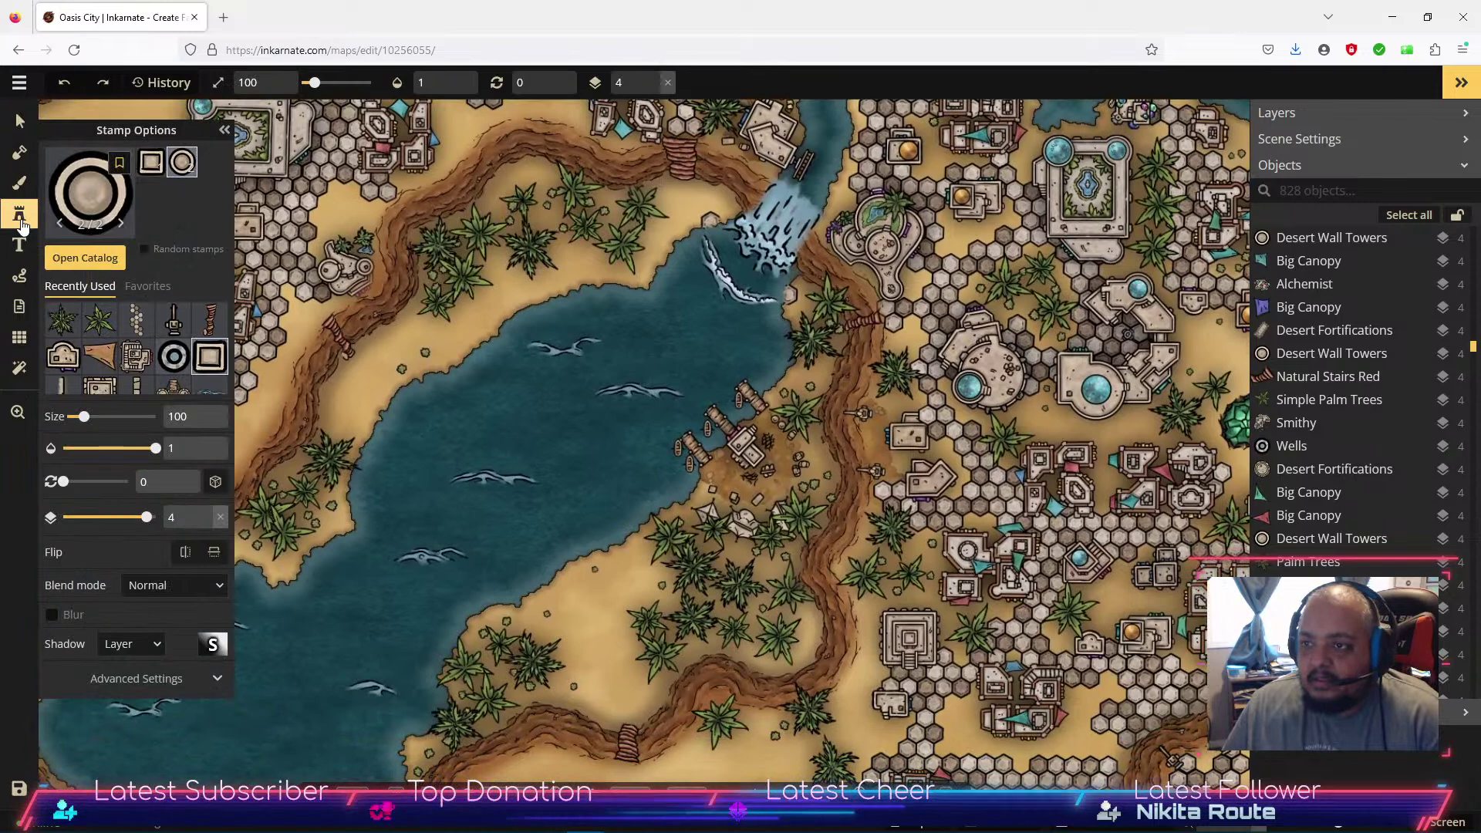
click(100, 264)
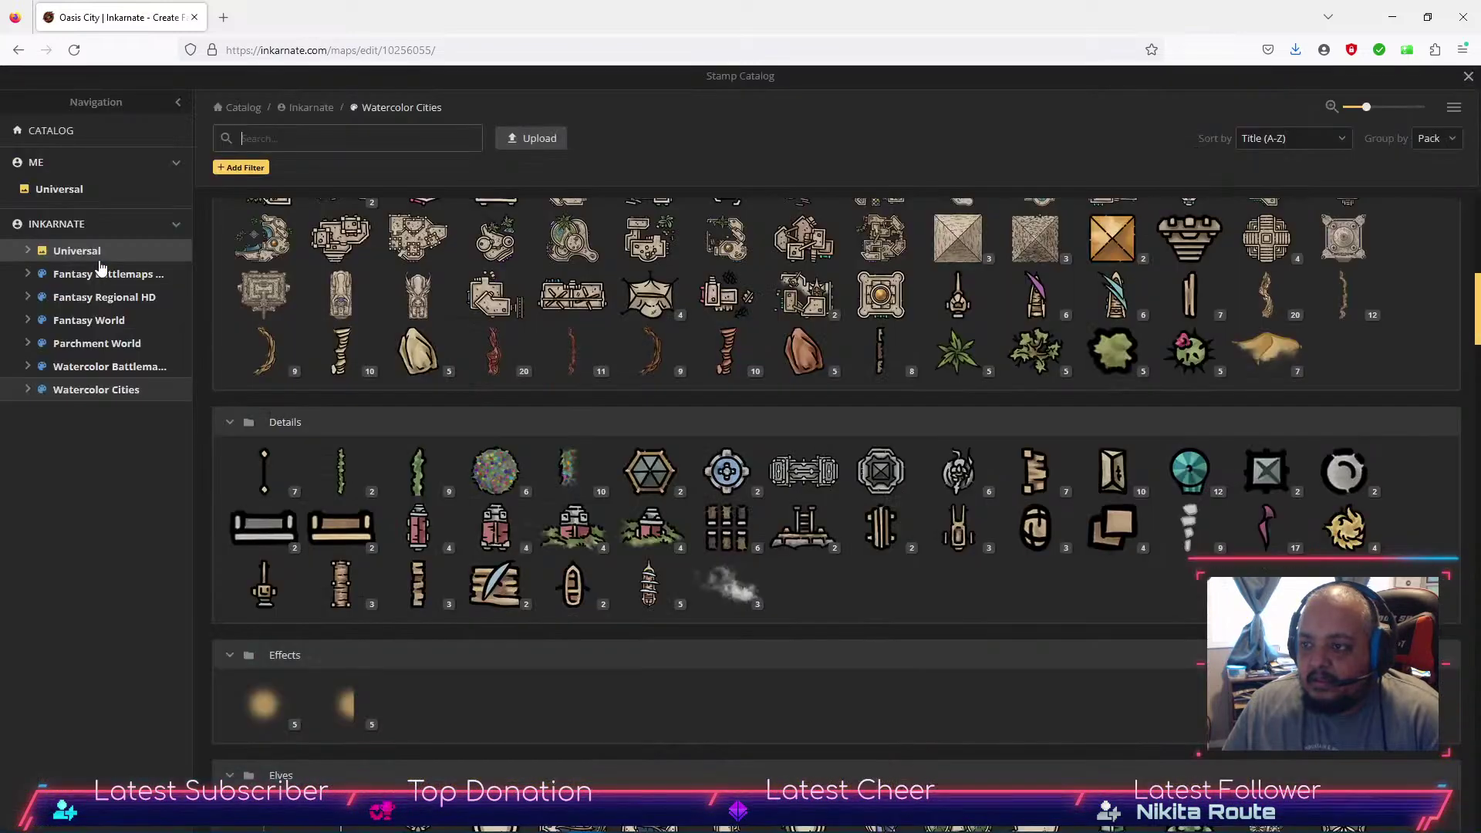
scroll(452, 432, up, 4)
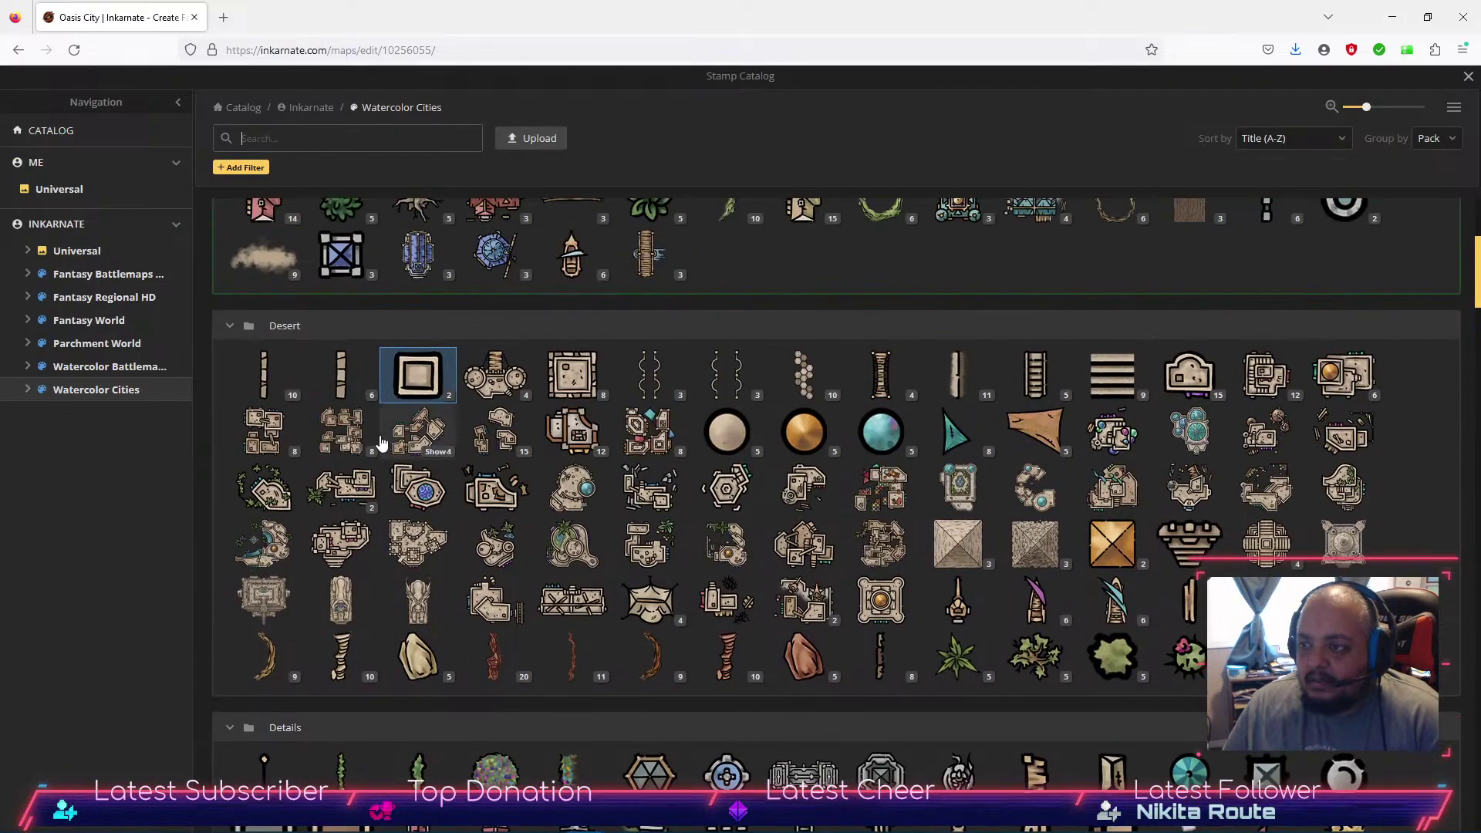
mouse_move(287, 442)
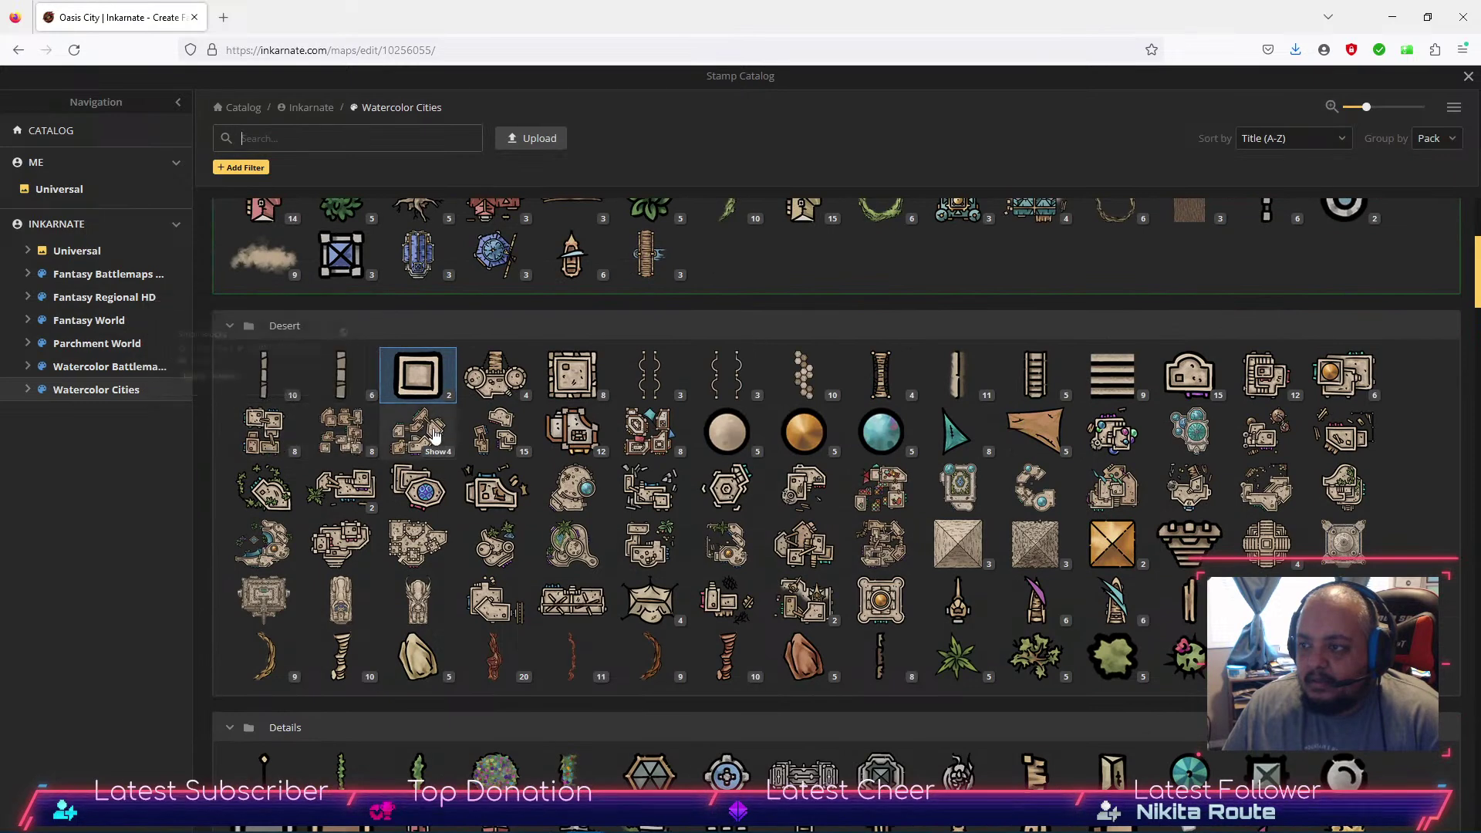
mouse_move(639, 444)
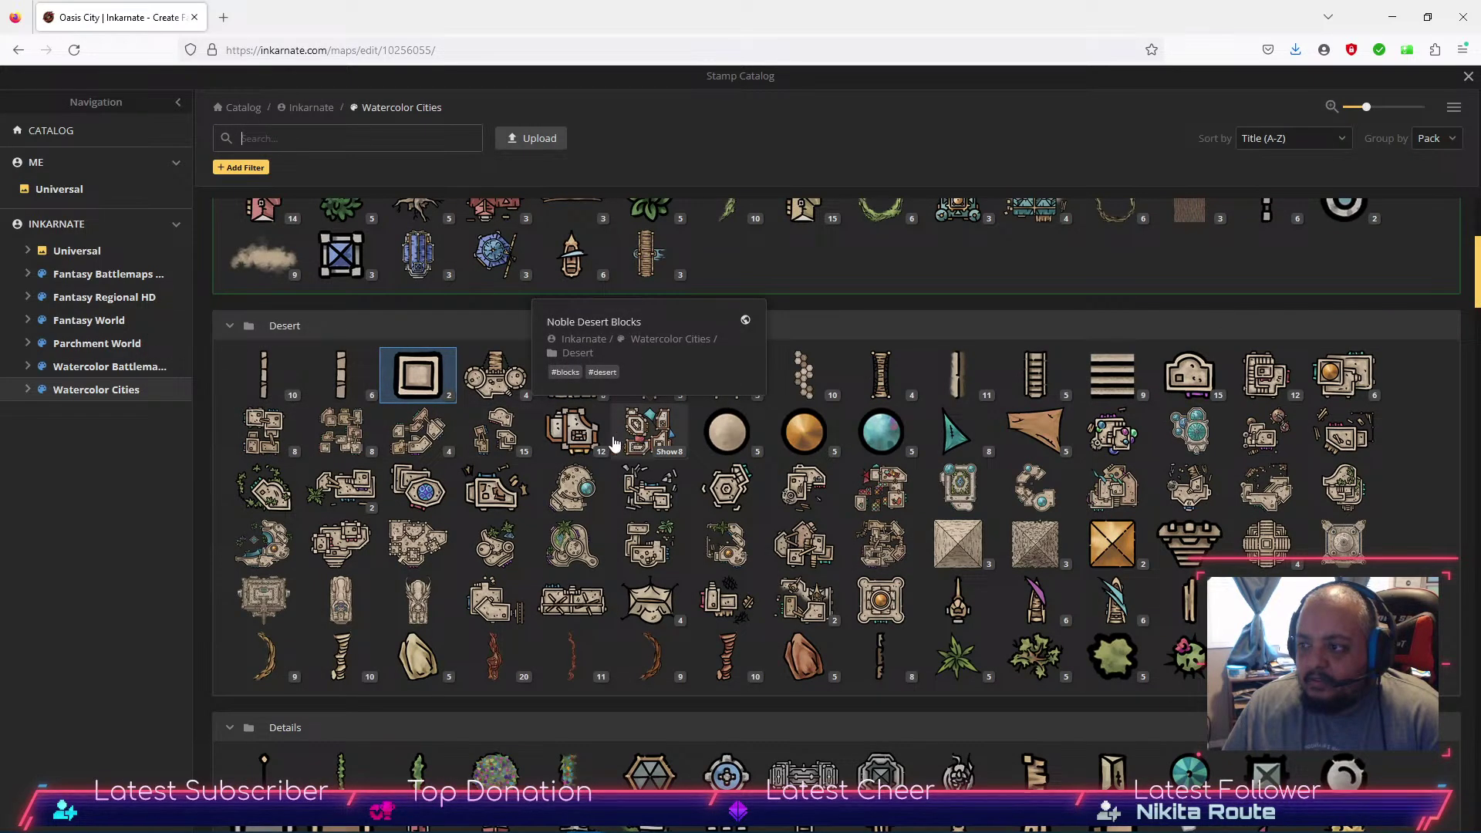
click(505, 440)
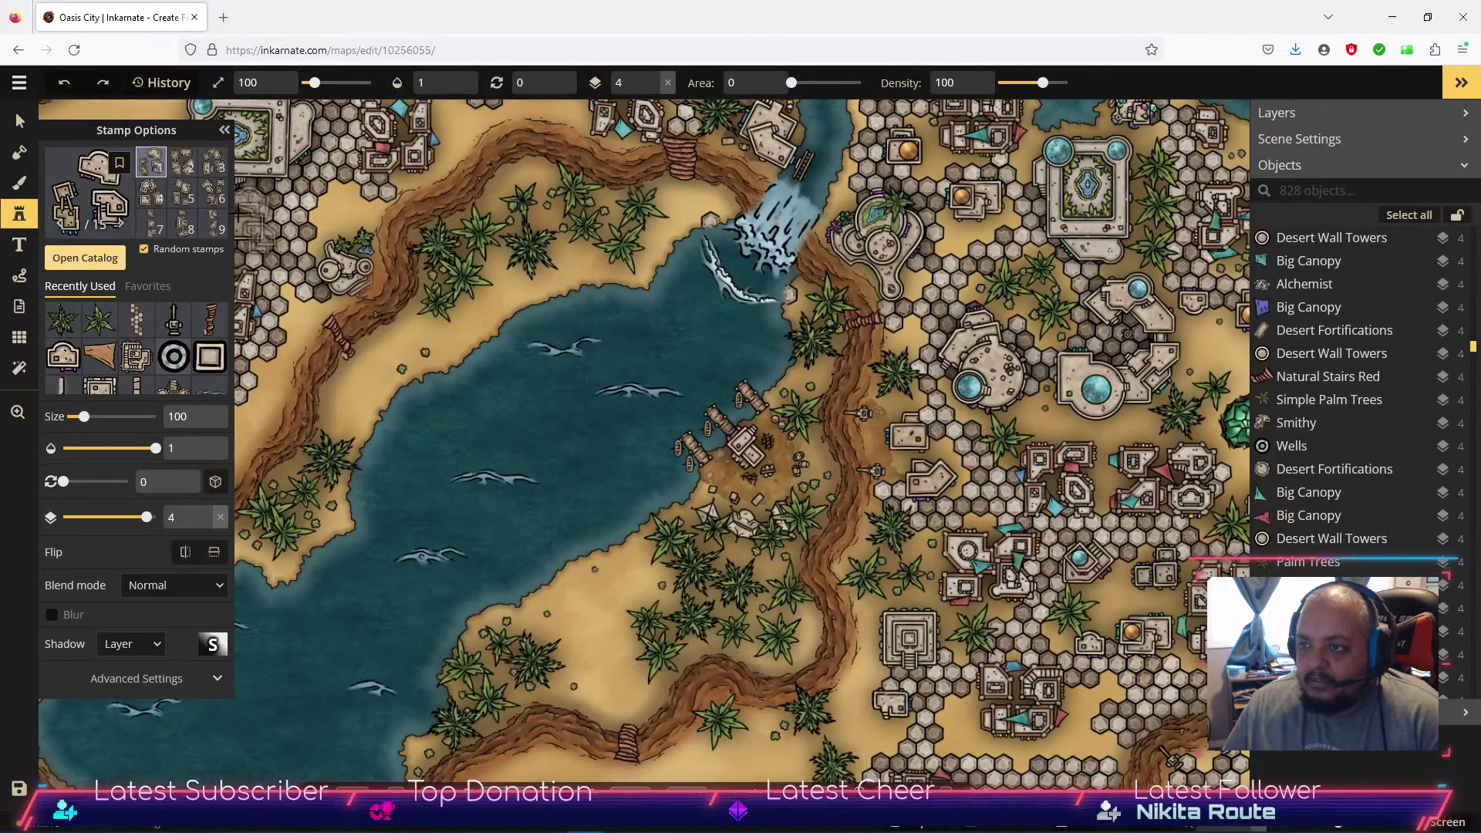
Compare the building-cluster variants of the loaded set, previewing one over the open sand south of the southwestern blocks.
click(210, 164)
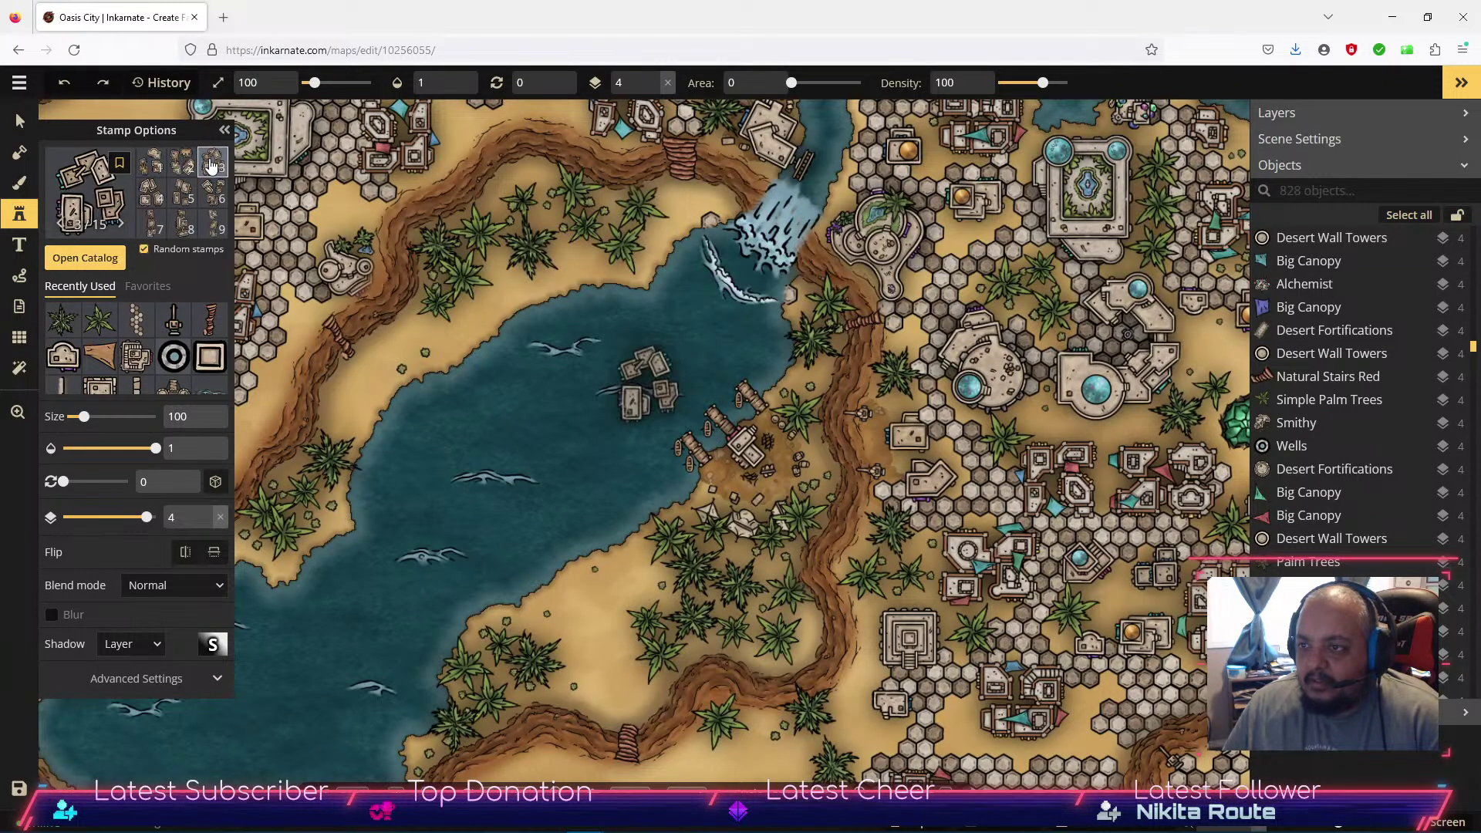
click(178, 165)
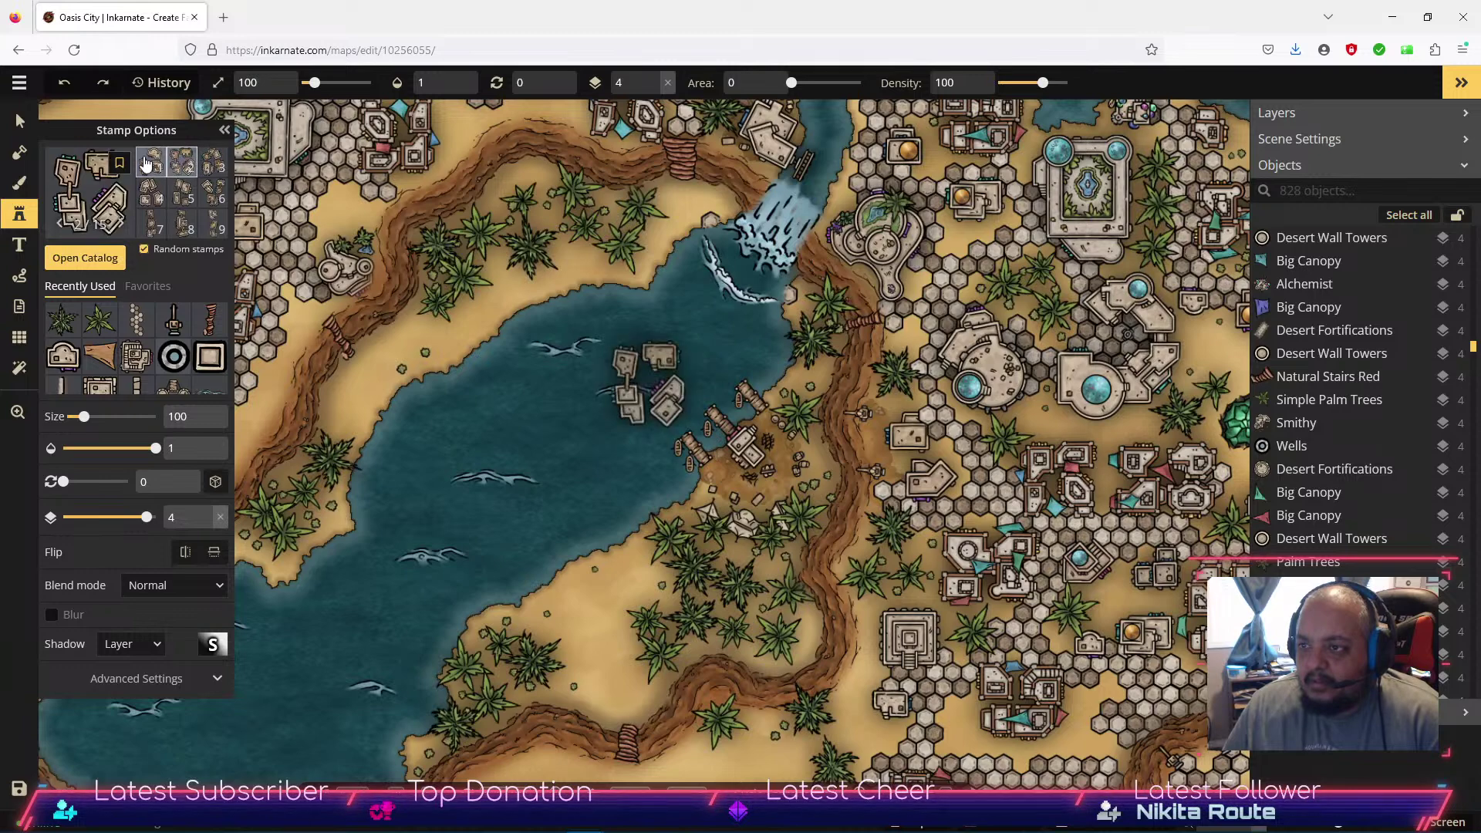
click(147, 162)
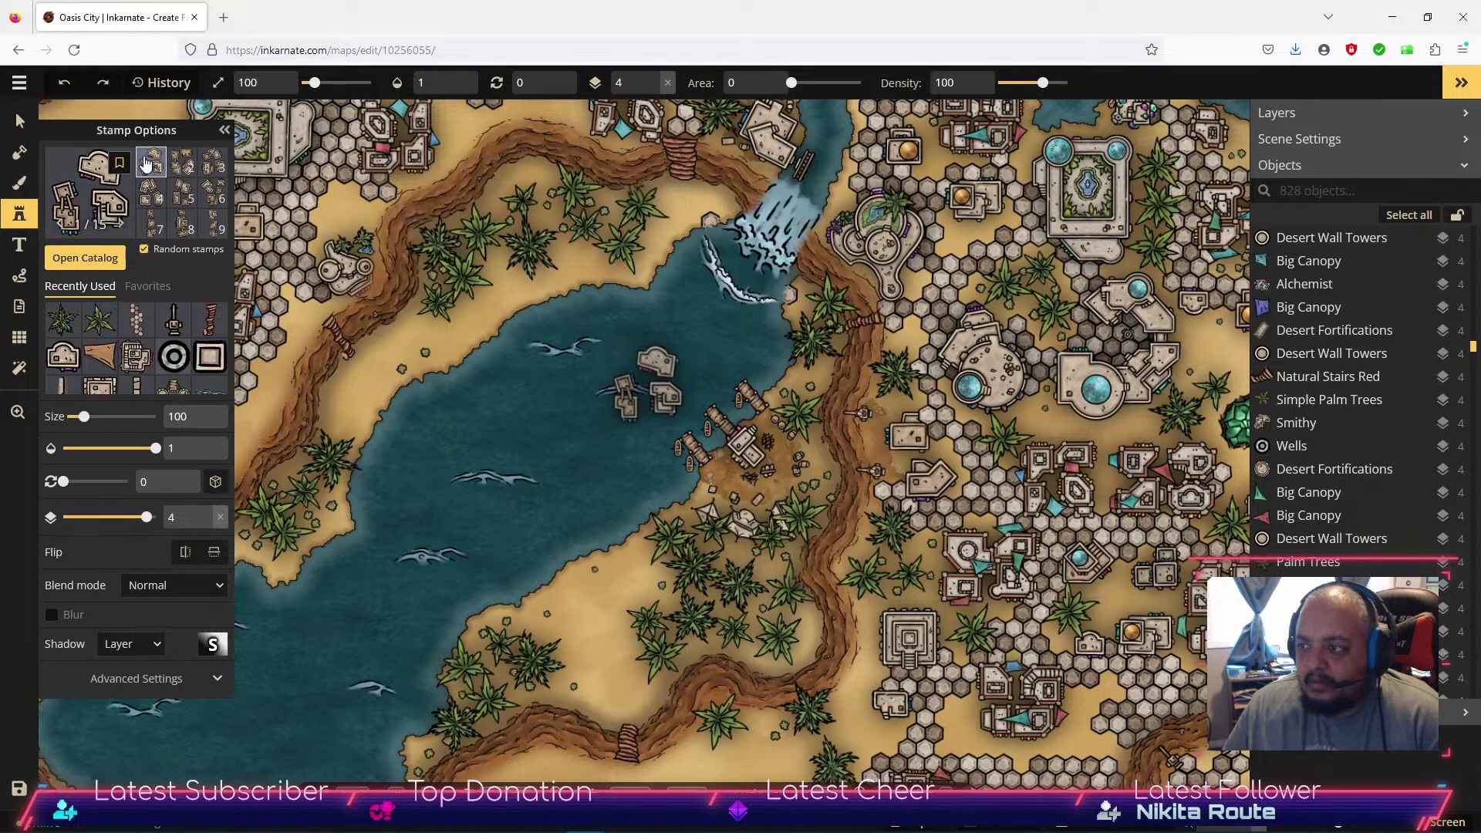
click(148, 199)
scroll(579, 614, down, 1)
drag(580, 613, 501, 311)
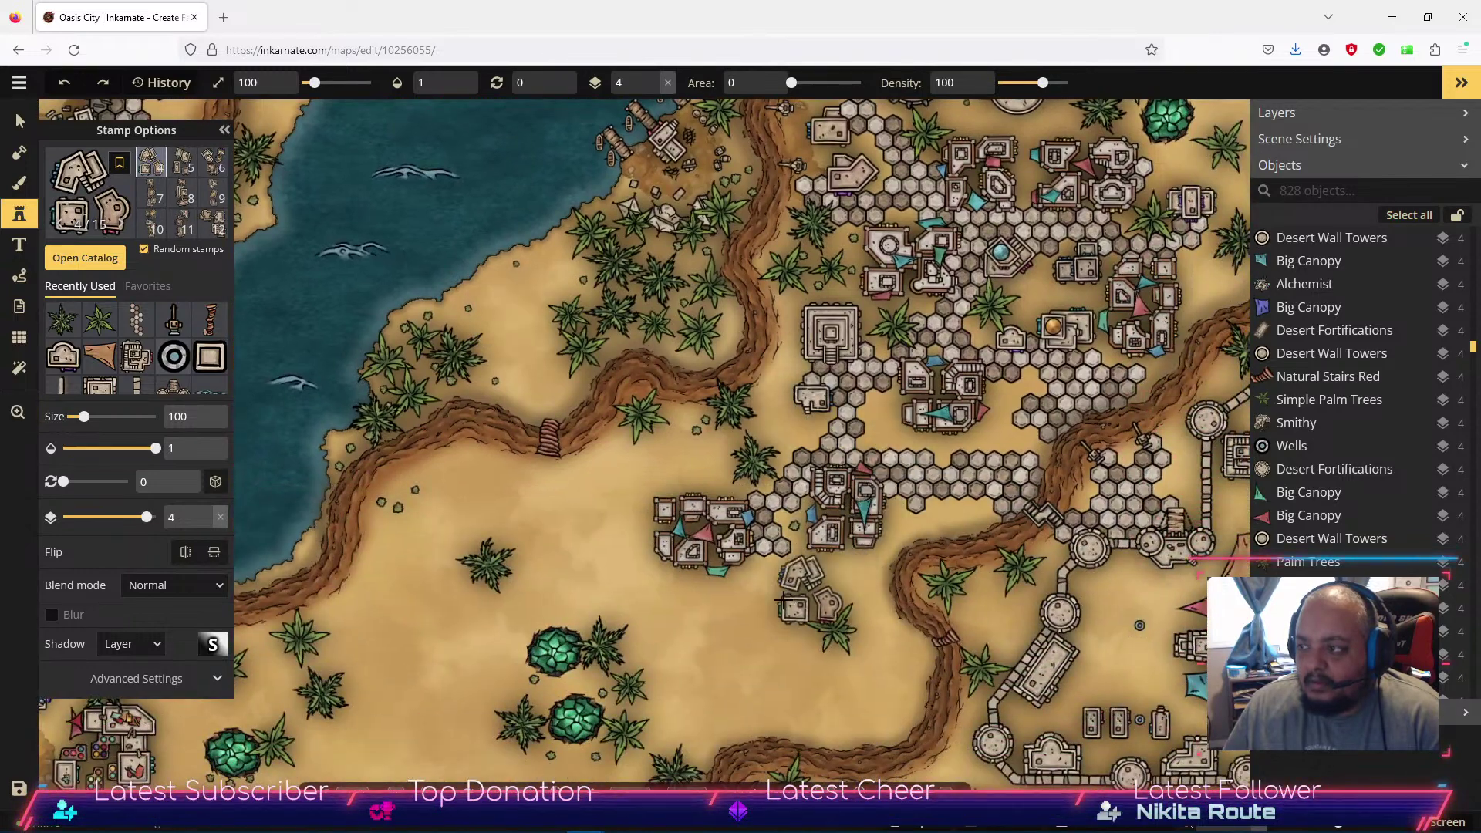
drag(764, 675, 984, 683)
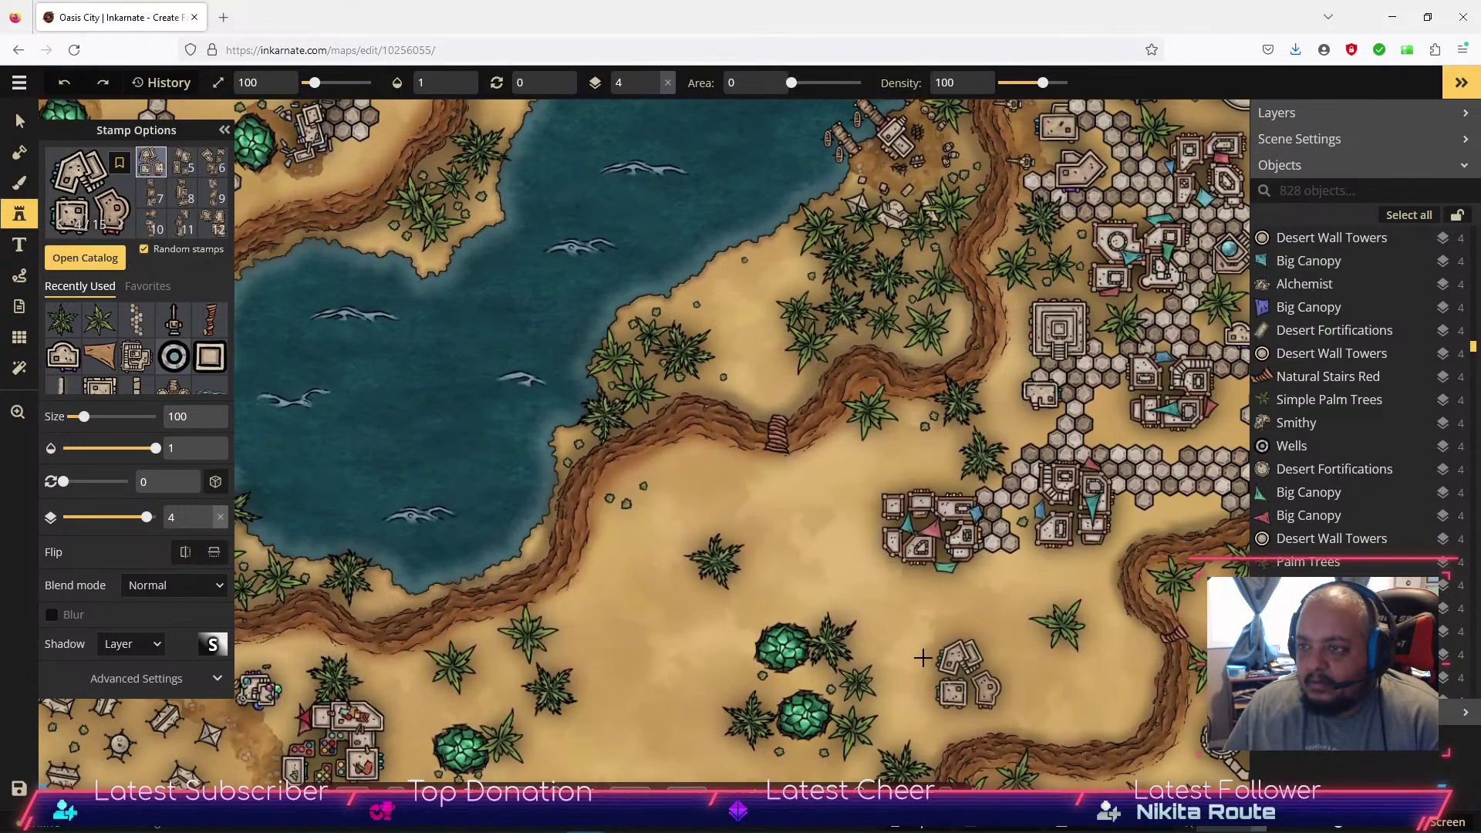
click(189, 212)
scroll(185, 201, down, 1)
click(160, 224)
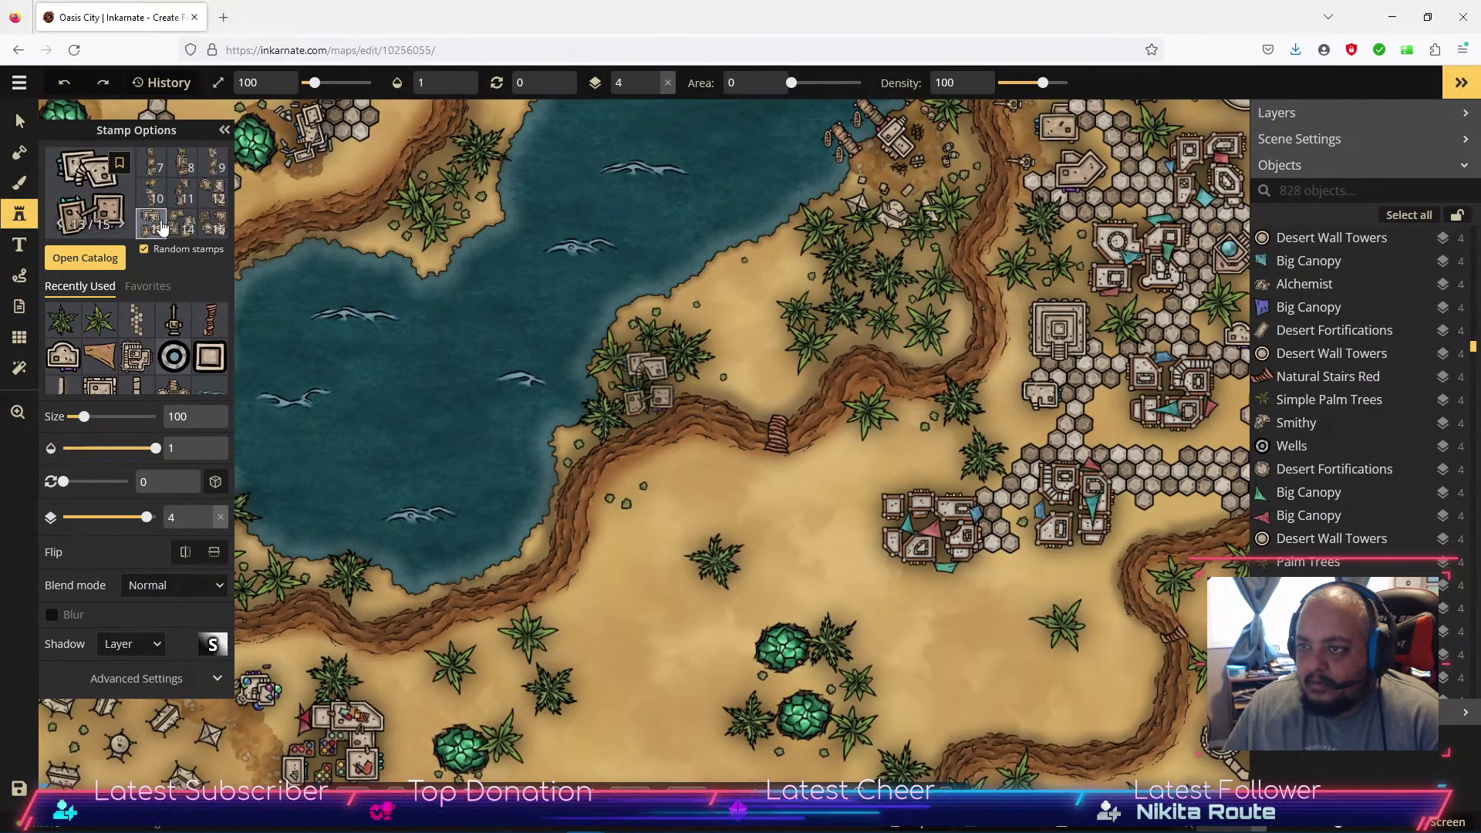
click(215, 229)
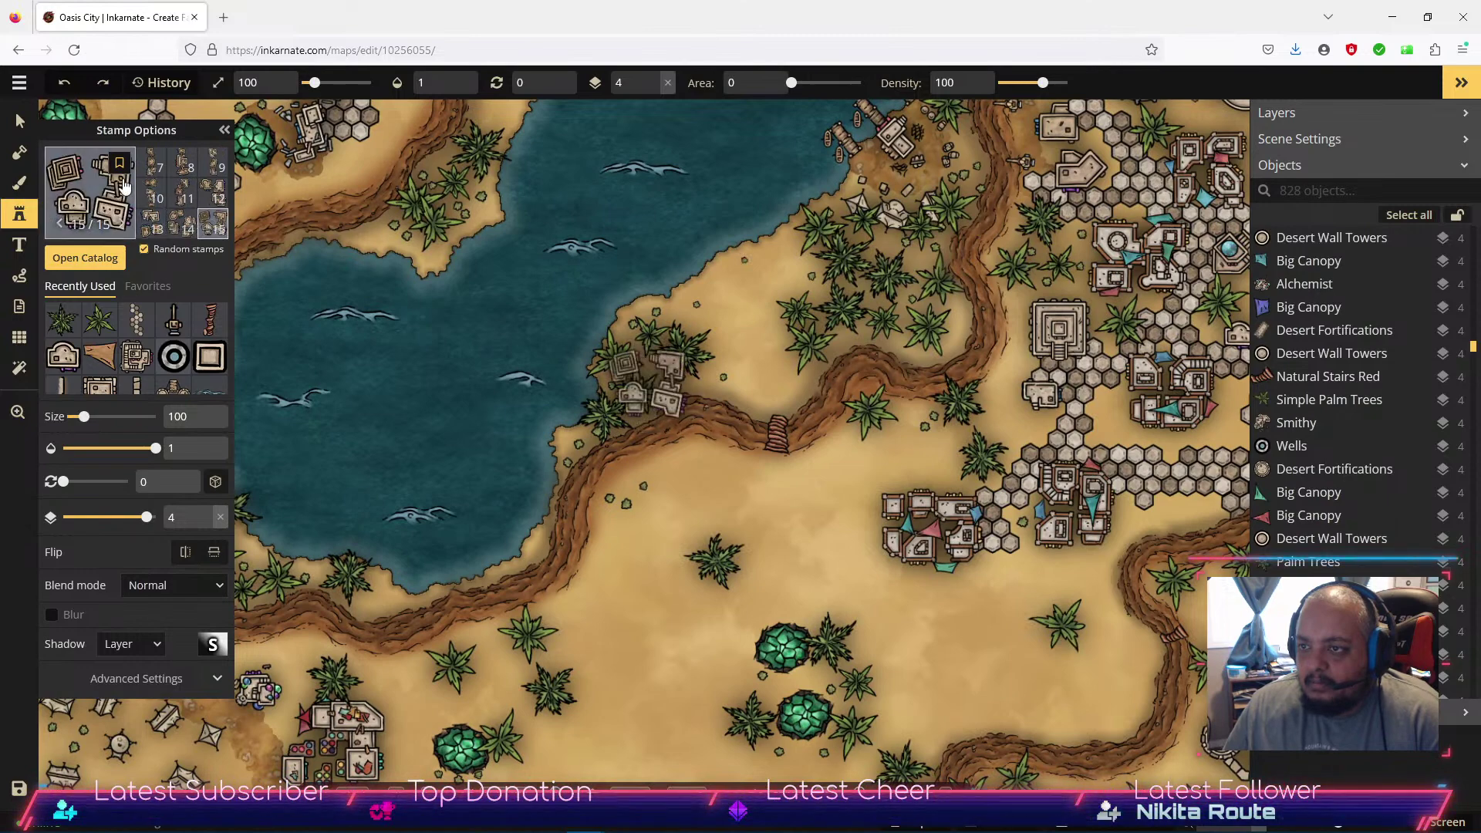
Try variant 6 of the 12-variant desert building set as an addition to the sand beside the southwestern building blocks.
click(85, 258)
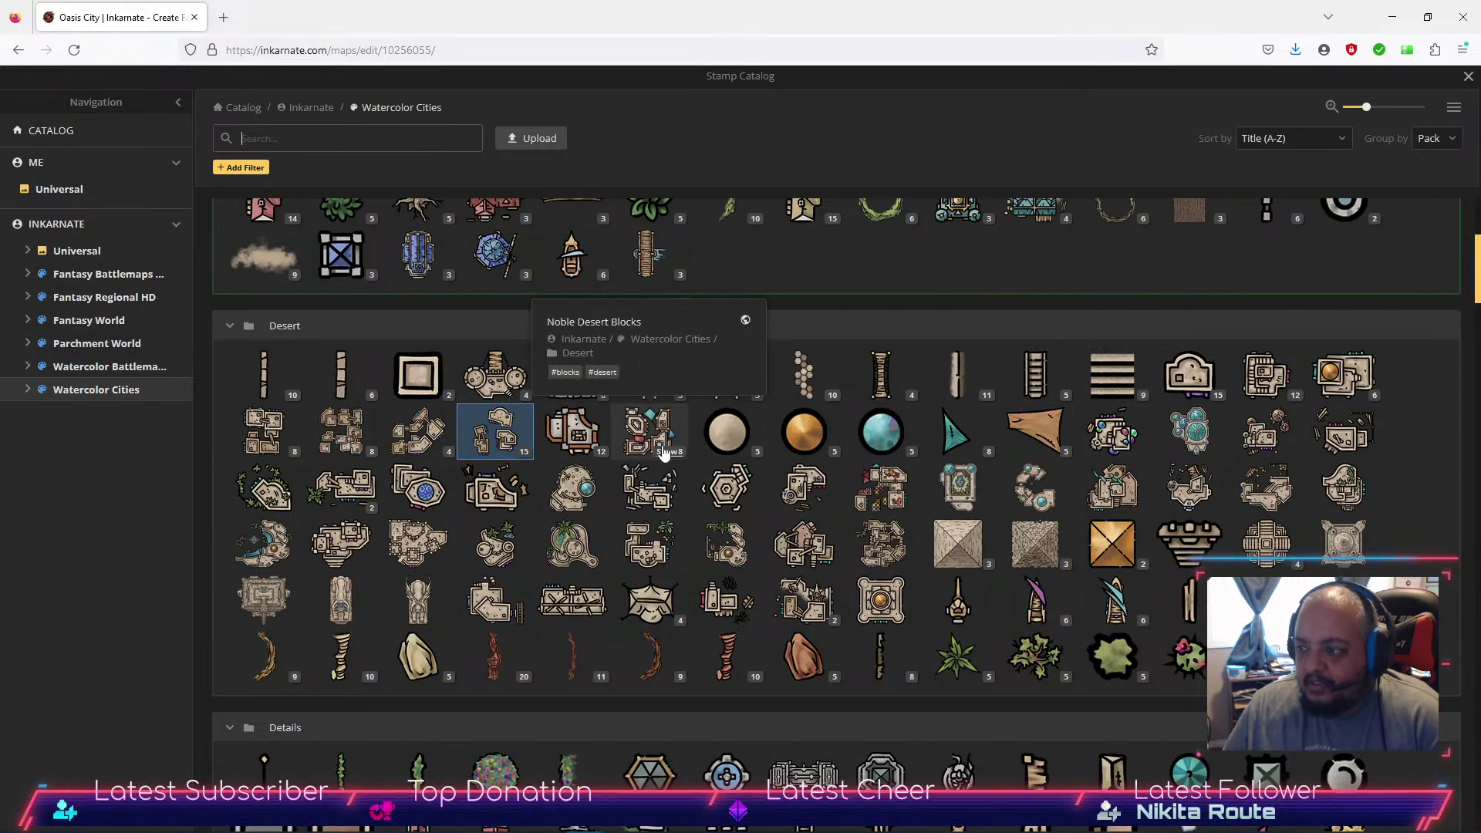
click(573, 437)
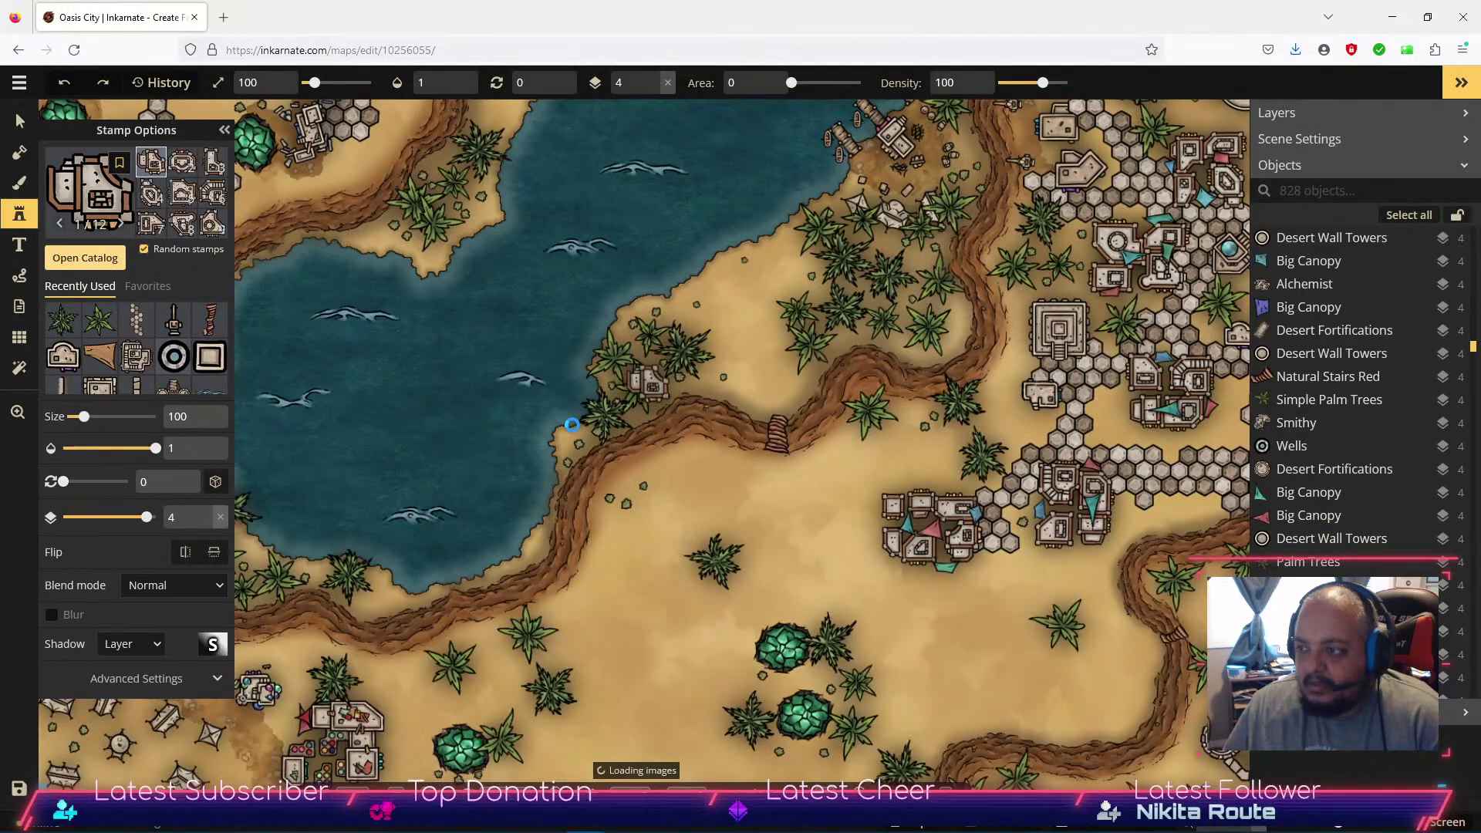
click(215, 195)
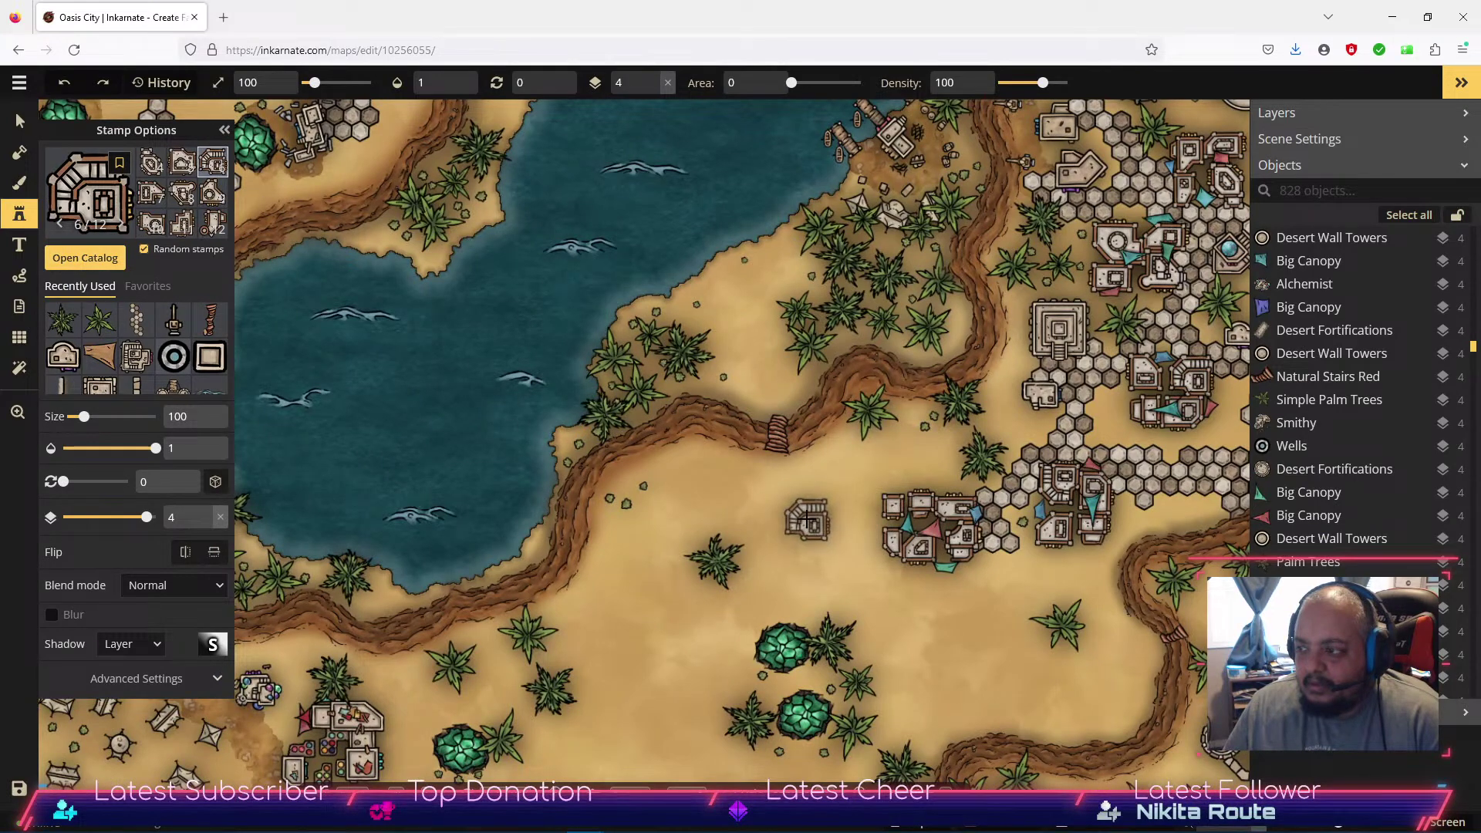
drag(878, 463, 645, 578)
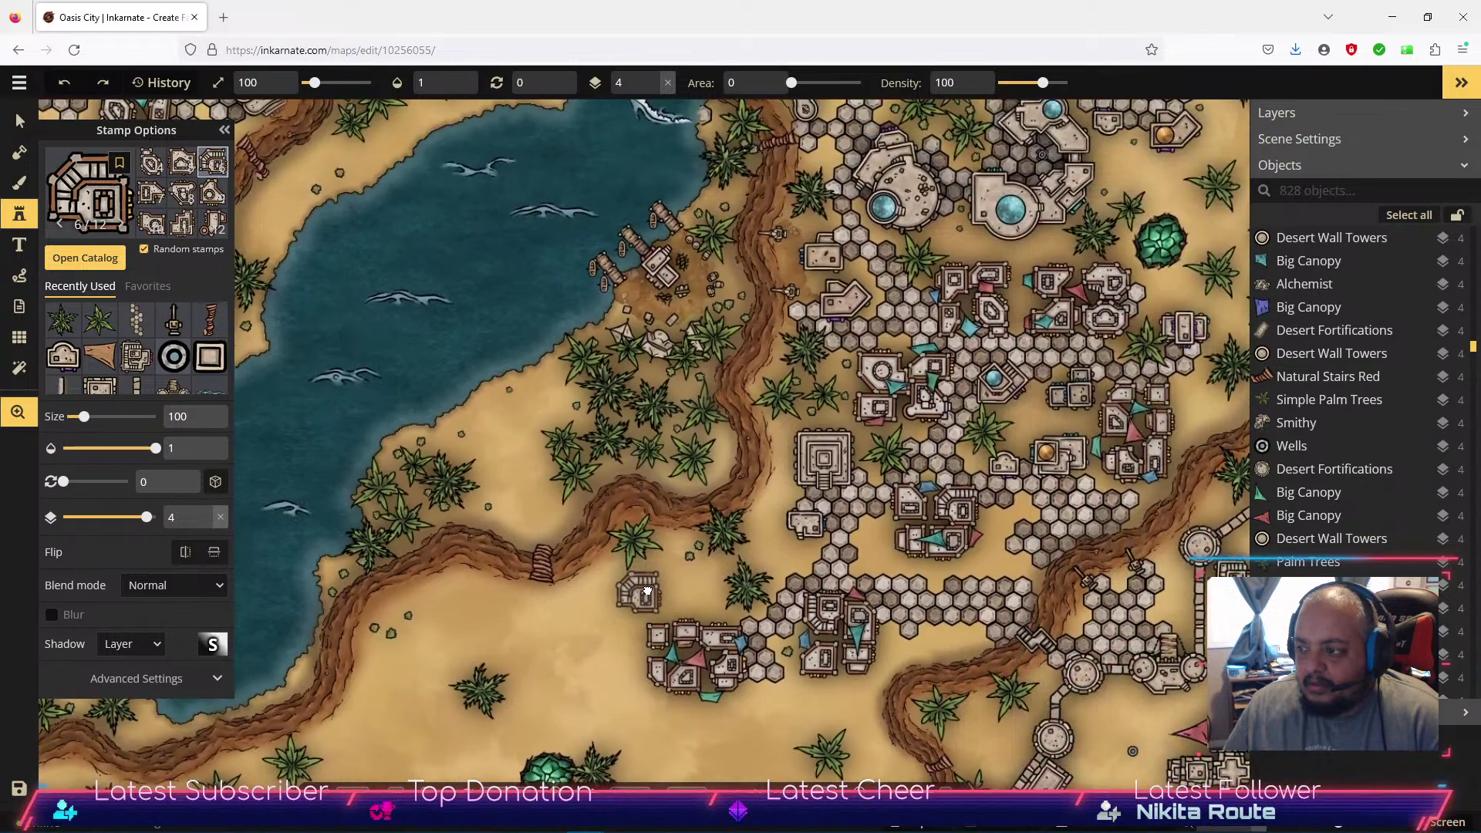
drag(646, 592, 762, 411)
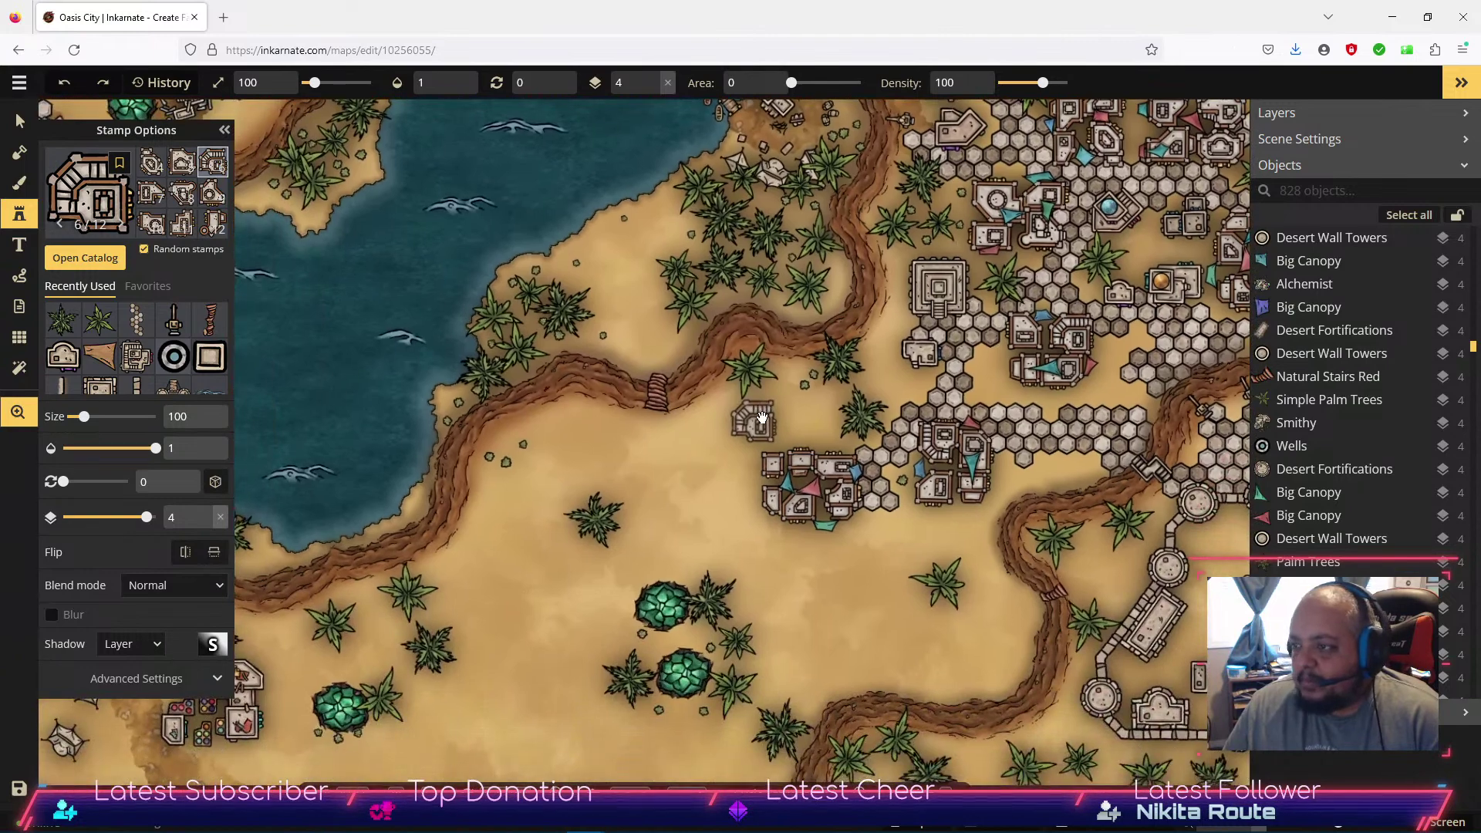
Place Hex Bridges variant 1 on layer -3 along the south edge of the southwestern building block, turned to 266°.
click(23, 123)
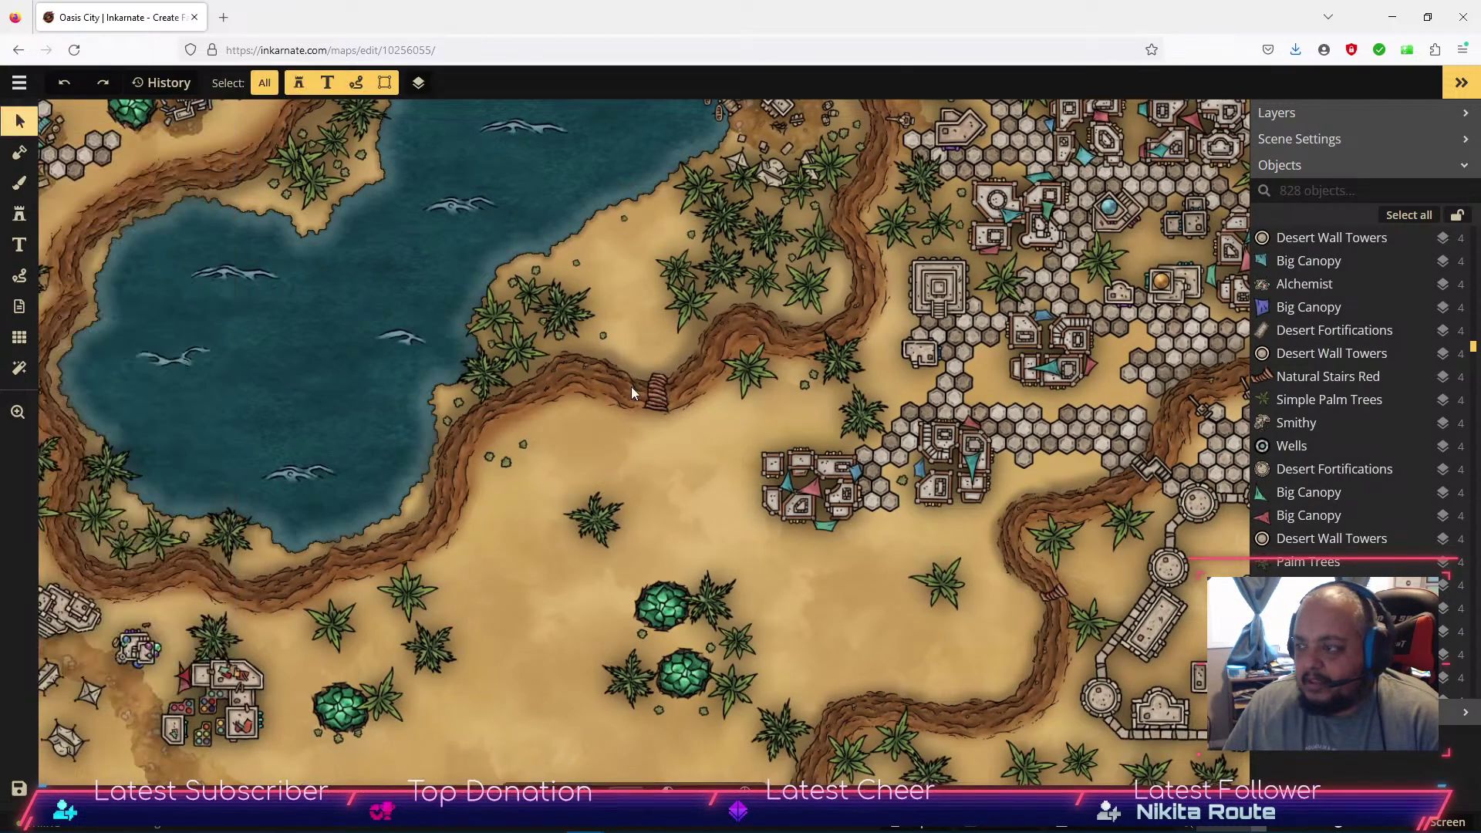
click(891, 504)
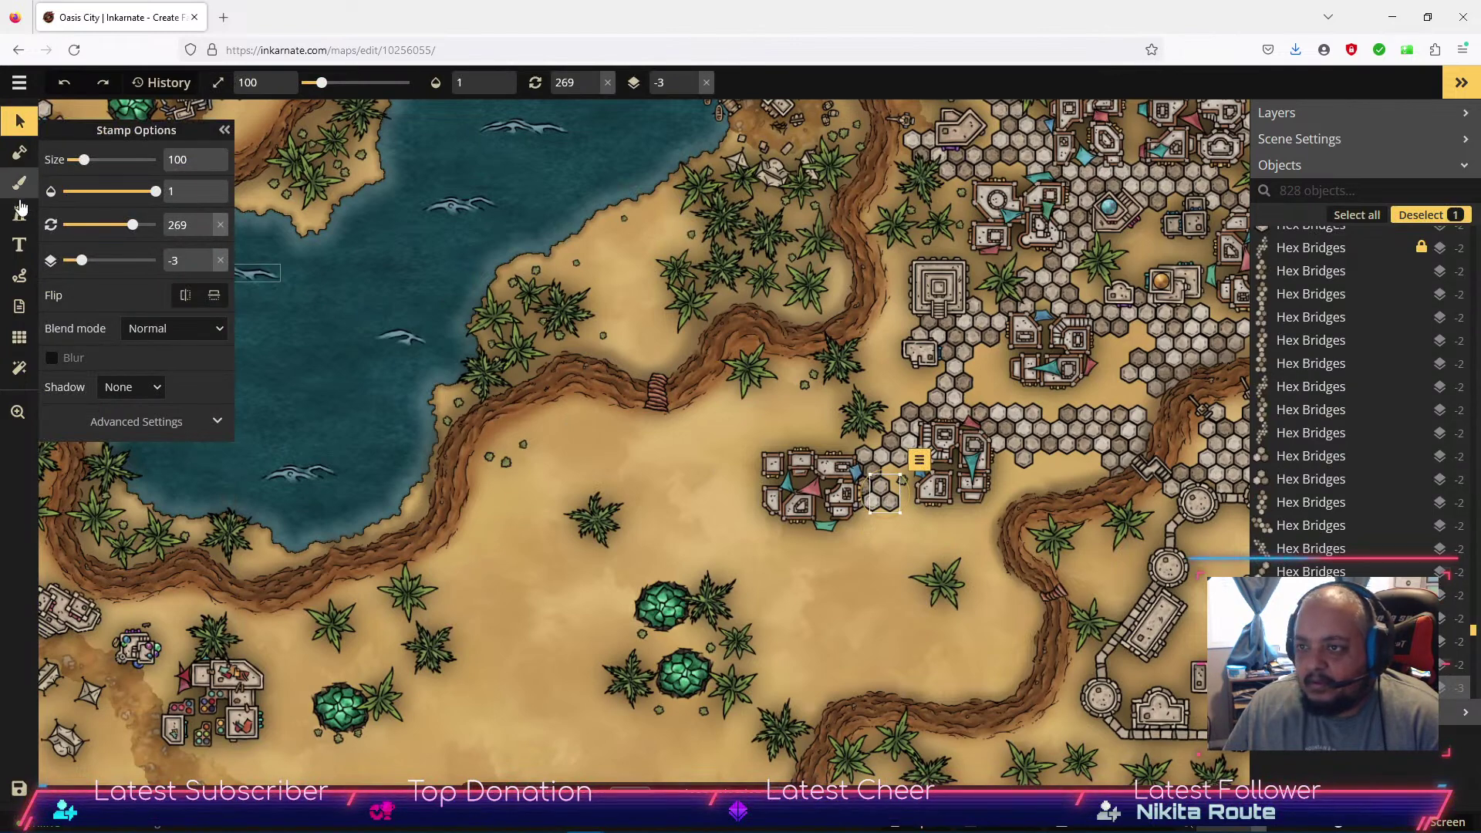
click(30, 212)
scroll(155, 173, up, 1)
click(151, 160)
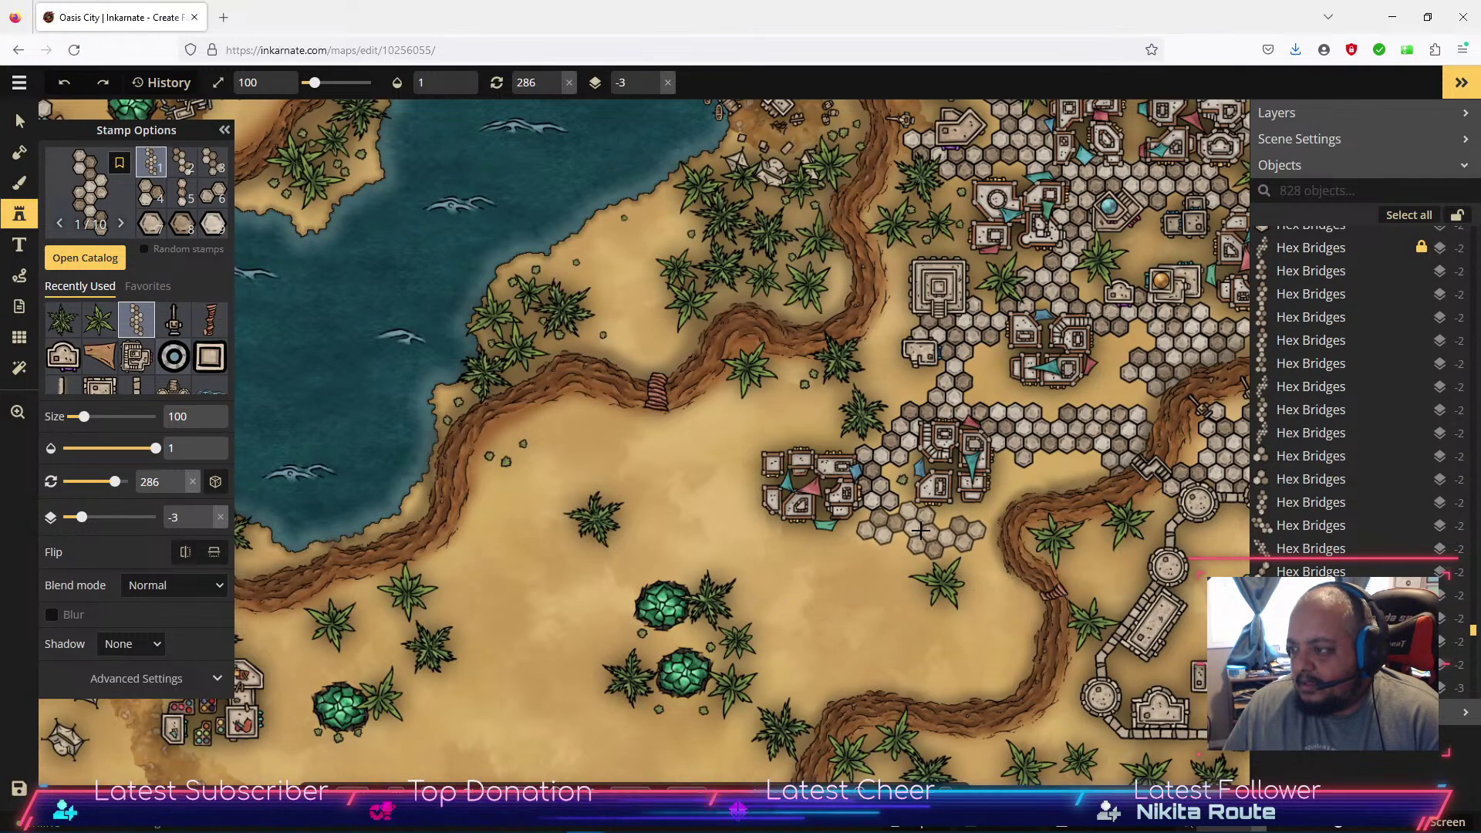
click(834, 568)
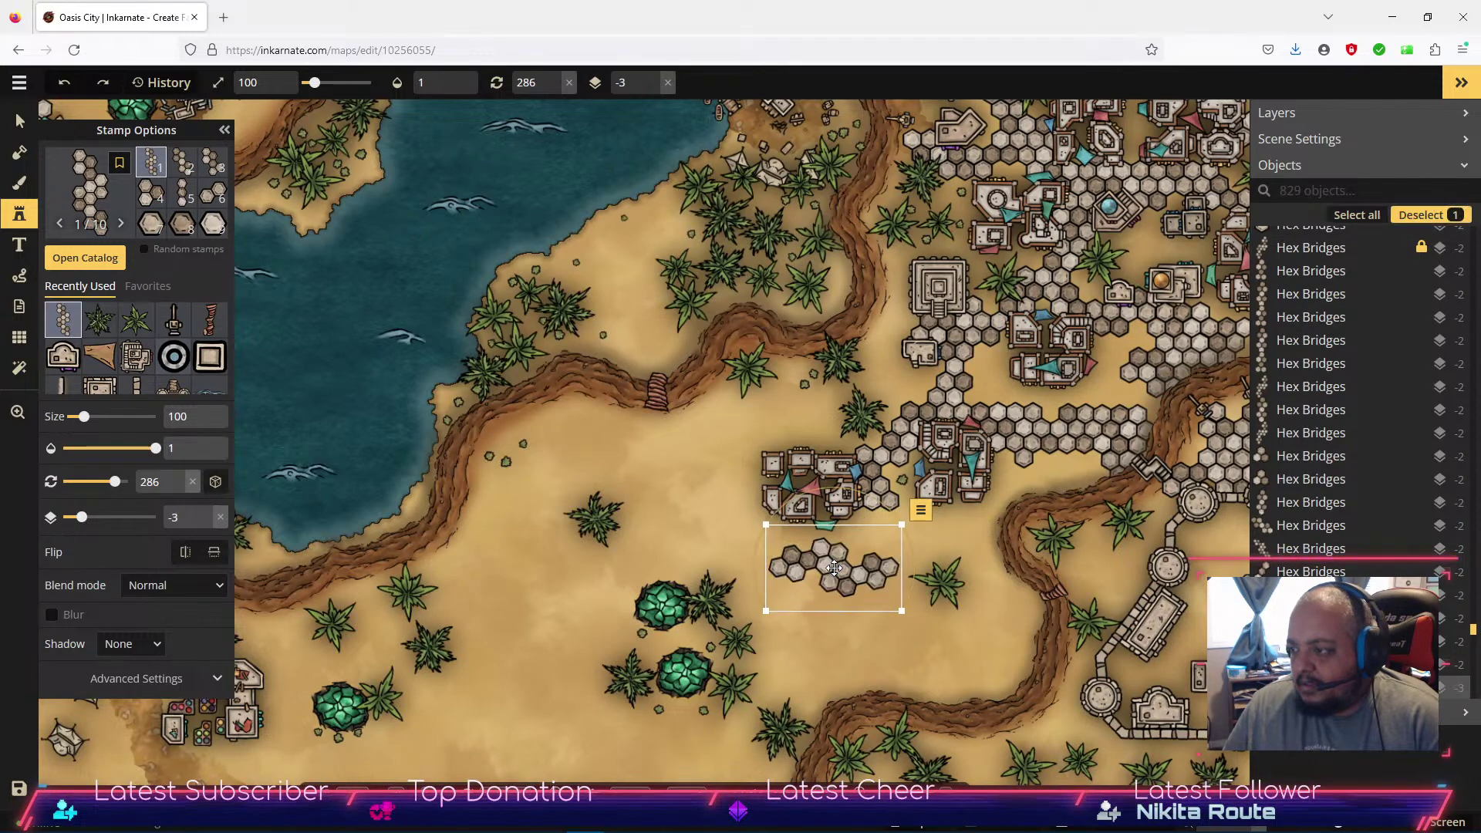
drag(866, 641, 881, 625)
drag(859, 567, 852, 538)
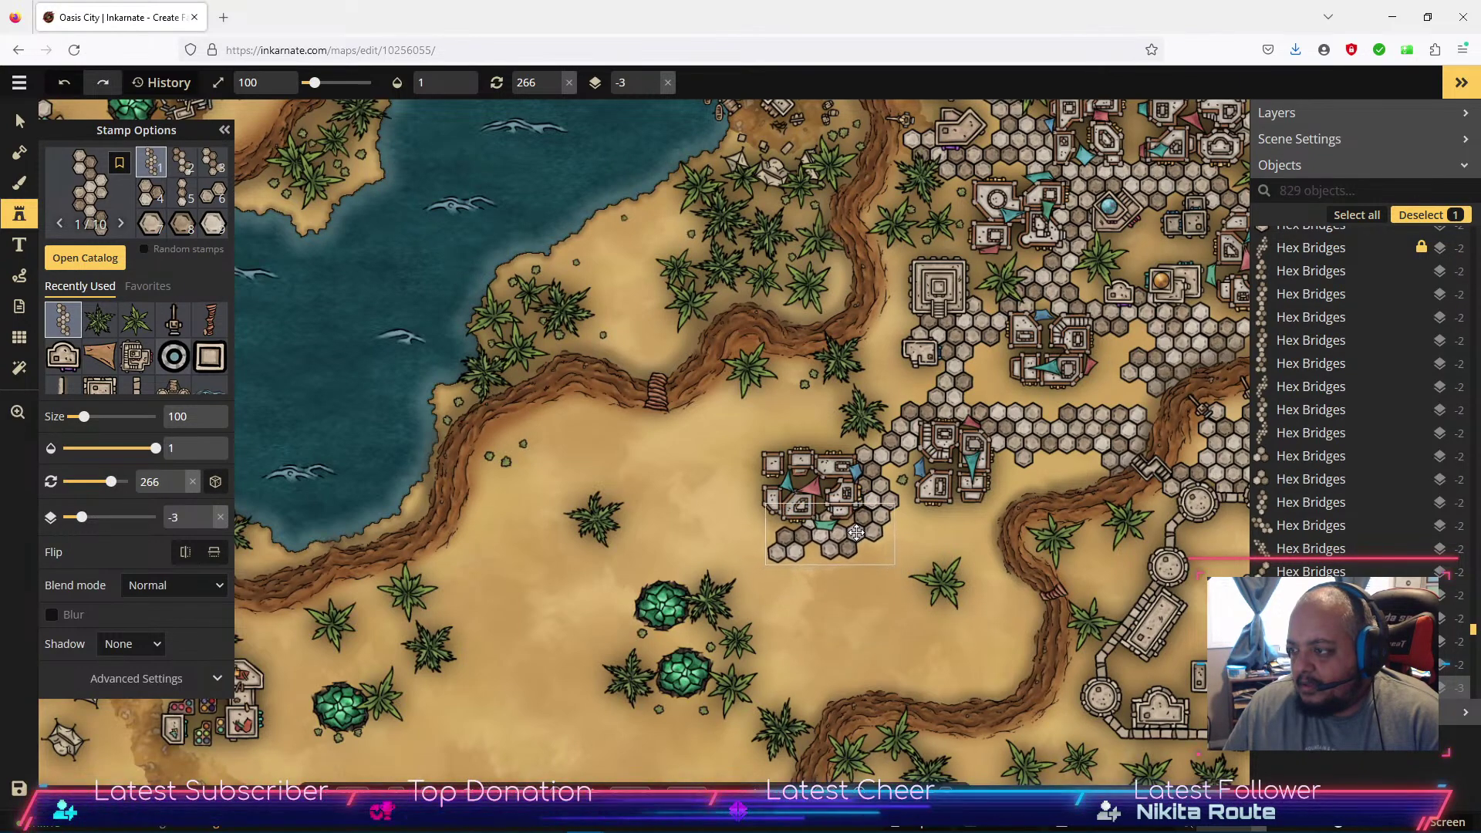
Set the new hex strip's rotation to 270° and align it with the paving beside the southwestern building block.
scroll(906, 523, up, 2)
scroll(910, 519, up, 2)
drag(812, 562, 805, 566)
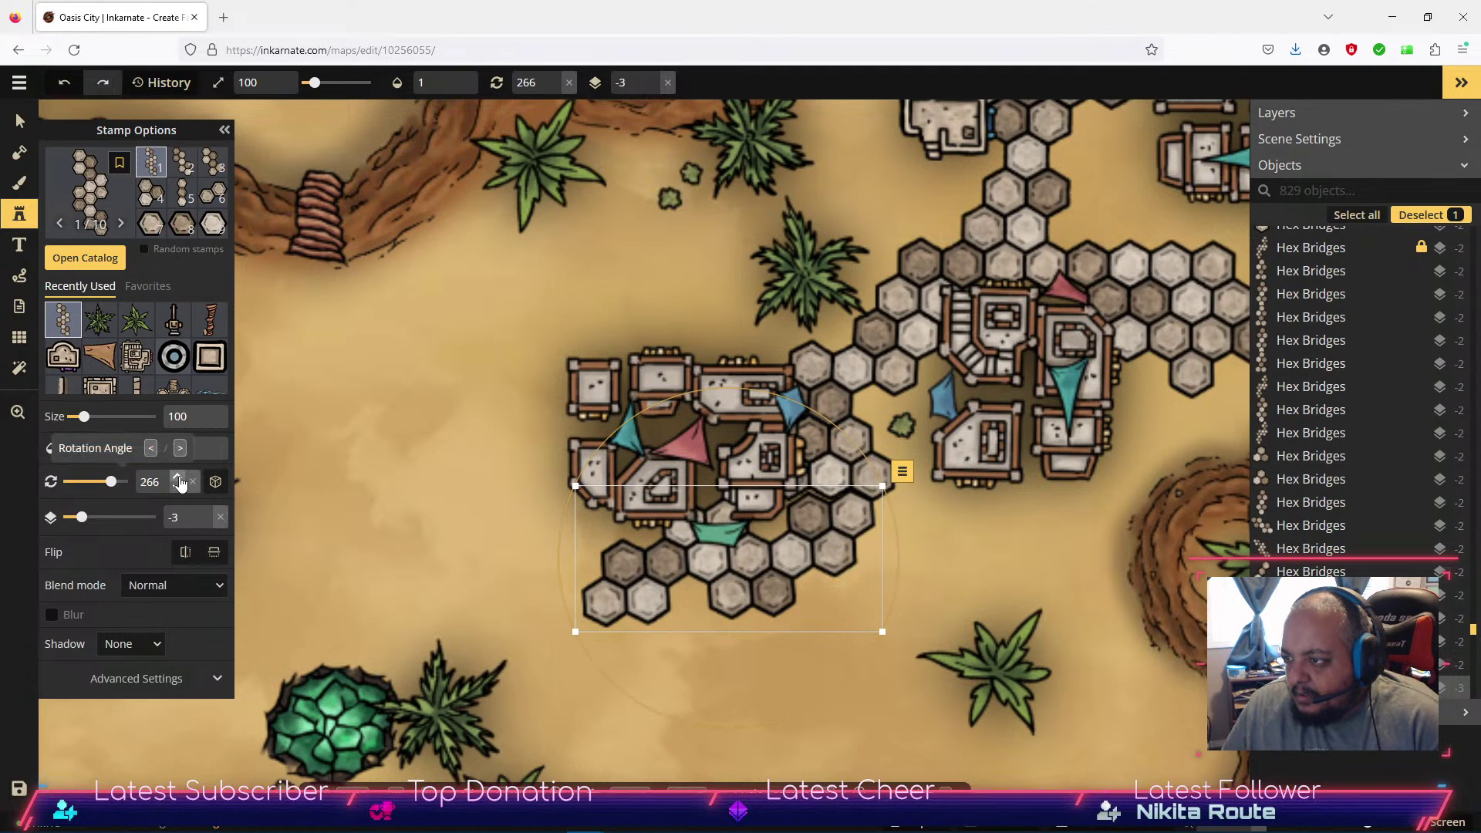
click(178, 477)
click(178, 476)
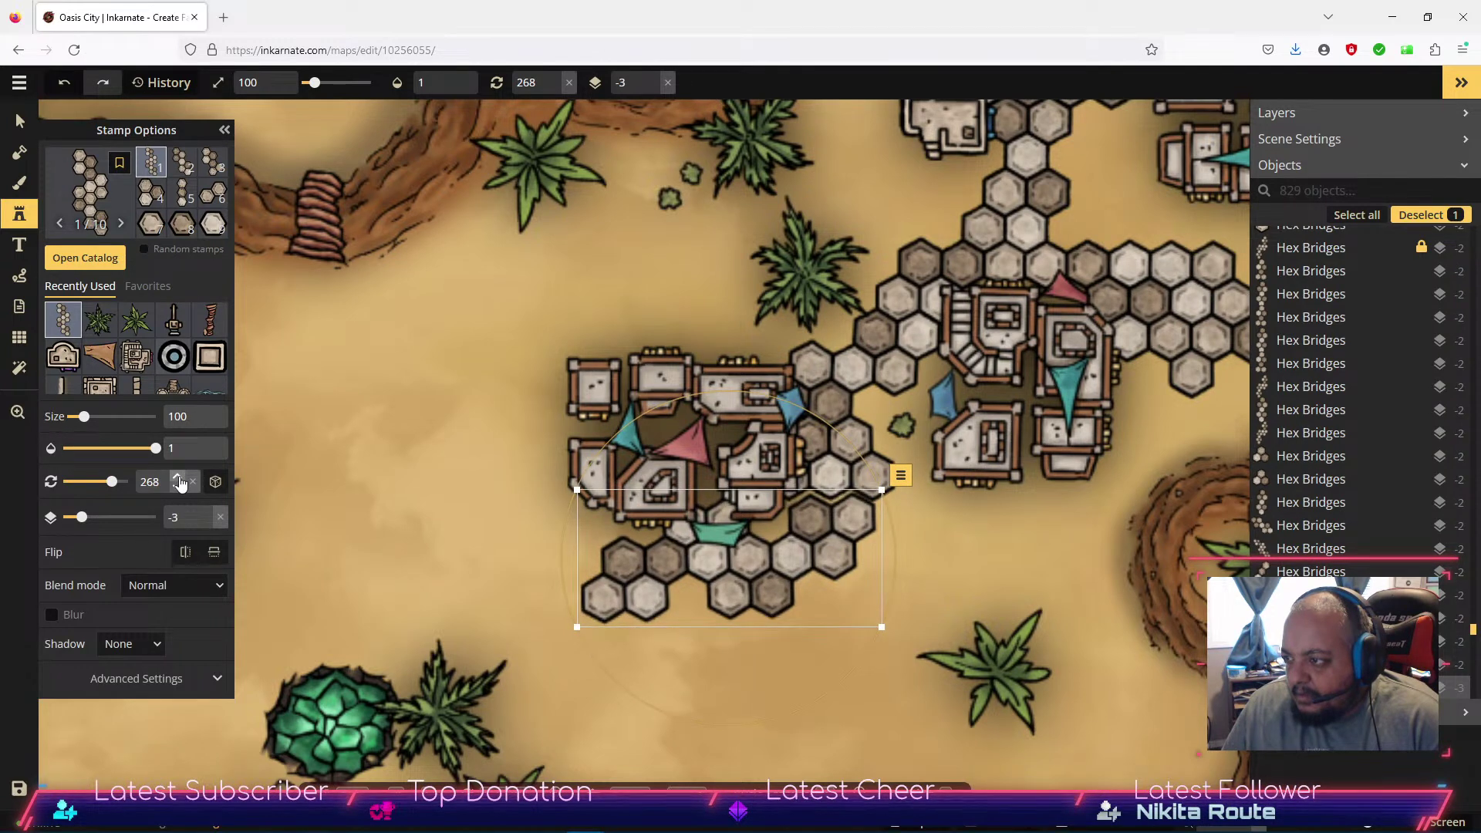
click(178, 477)
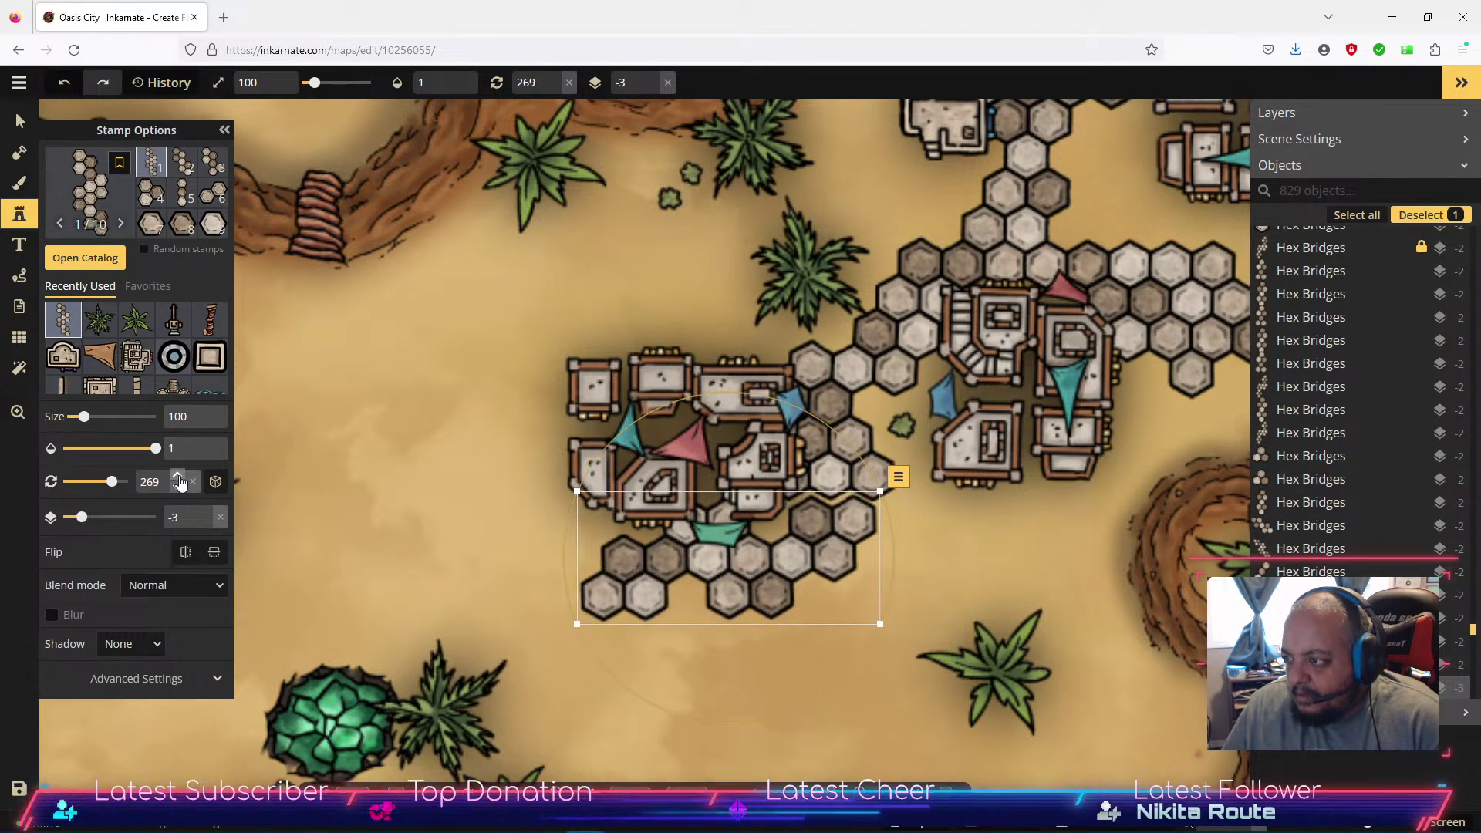
click(178, 478)
drag(803, 557, 806, 545)
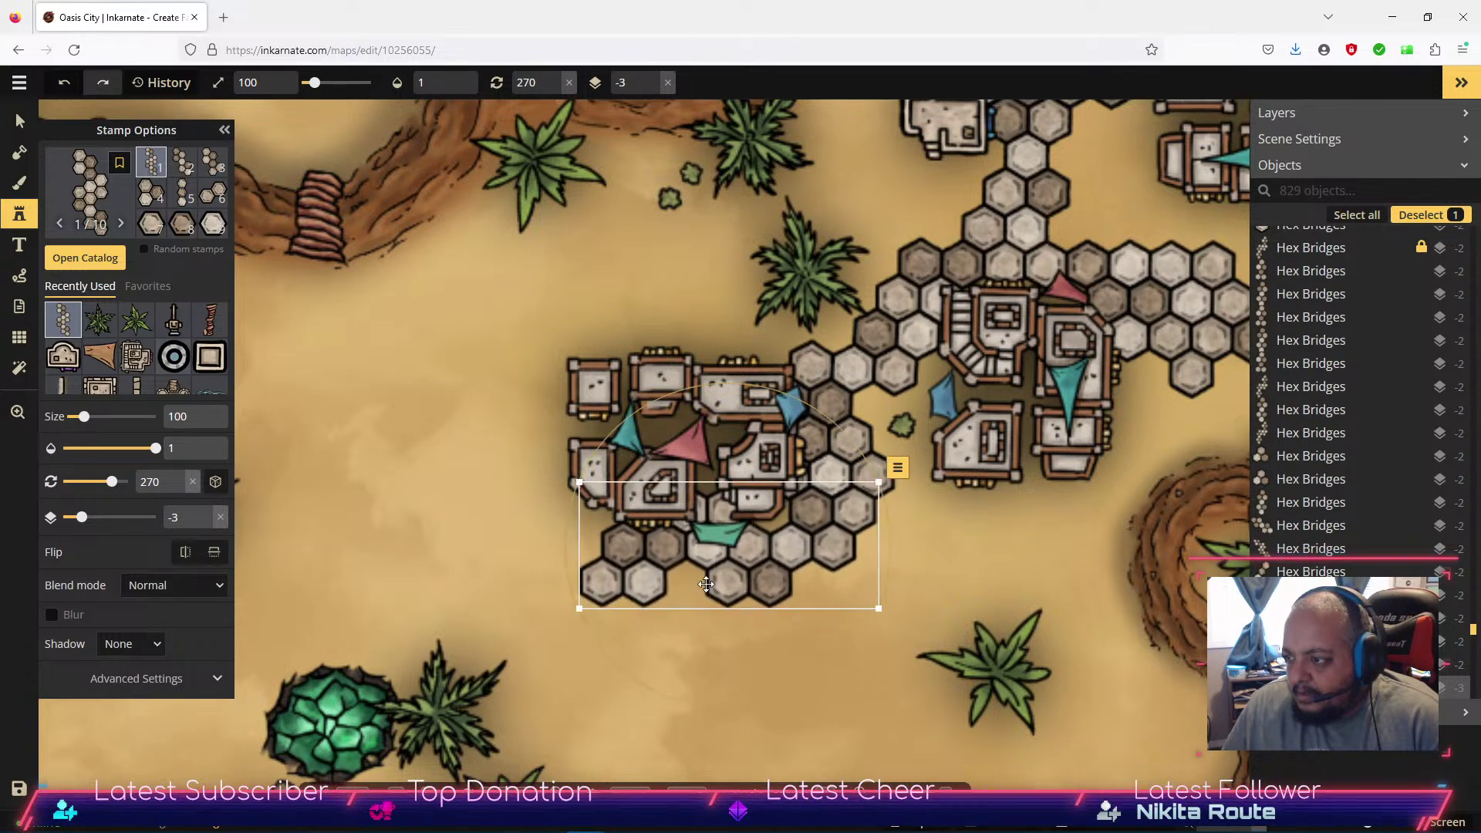
Lay out spare paving on the sand around the southwestern block: three copies each of Hex Bridges variants 3 and 2.
click(216, 166)
click(496, 580)
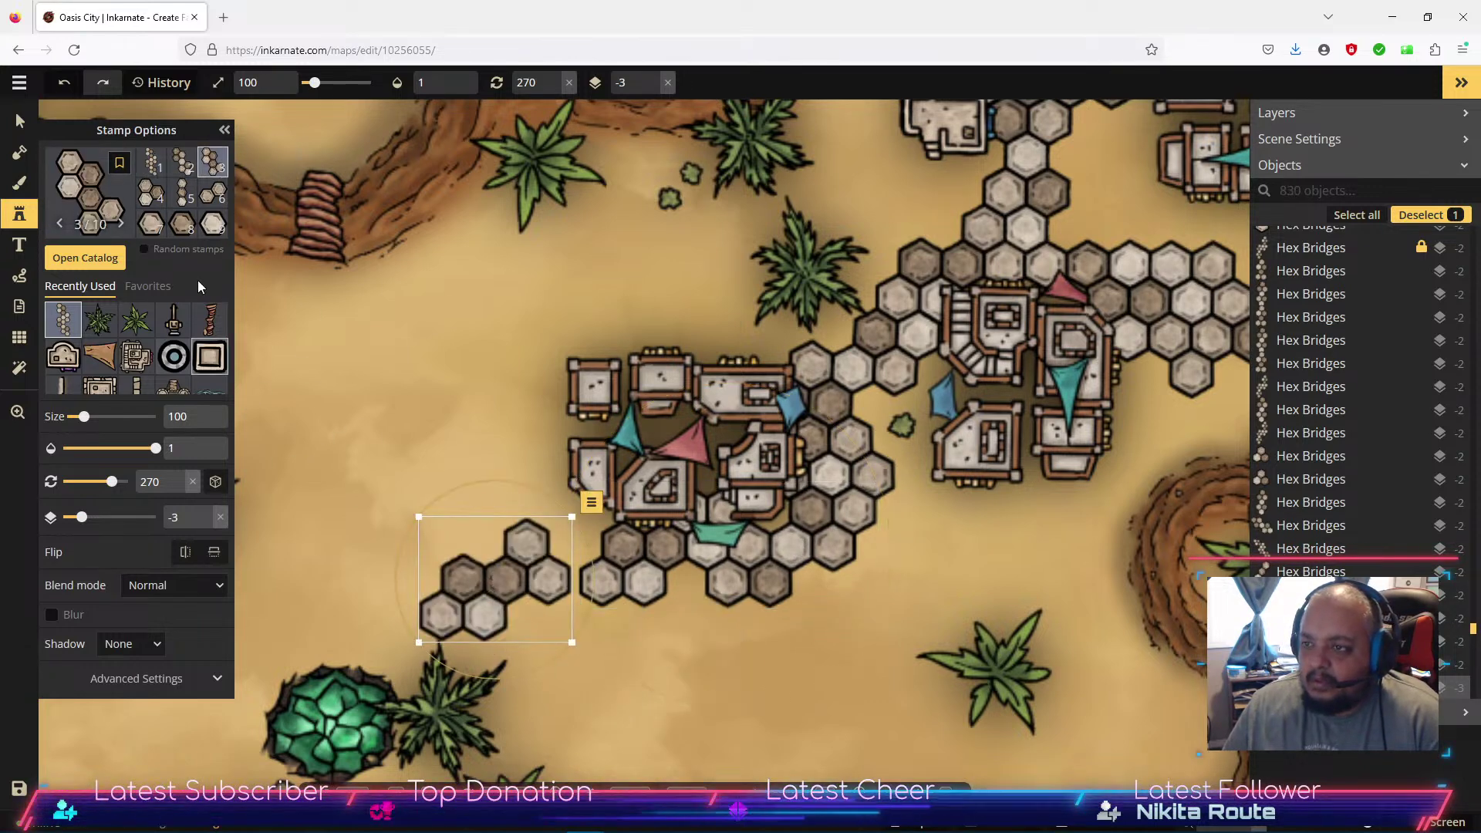
click(368, 388)
click(820, 742)
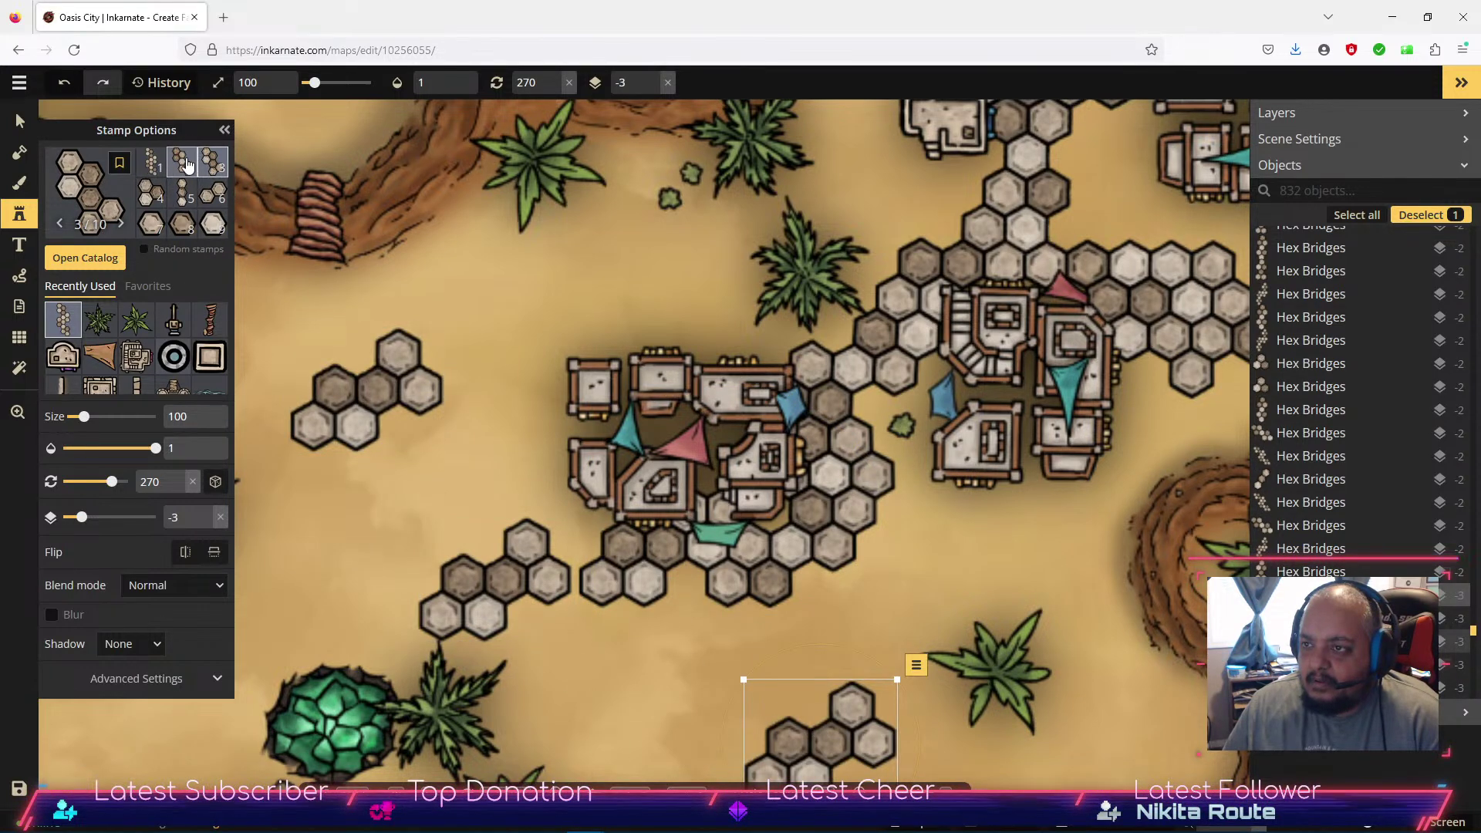
click(182, 162)
click(554, 282)
click(712, 246)
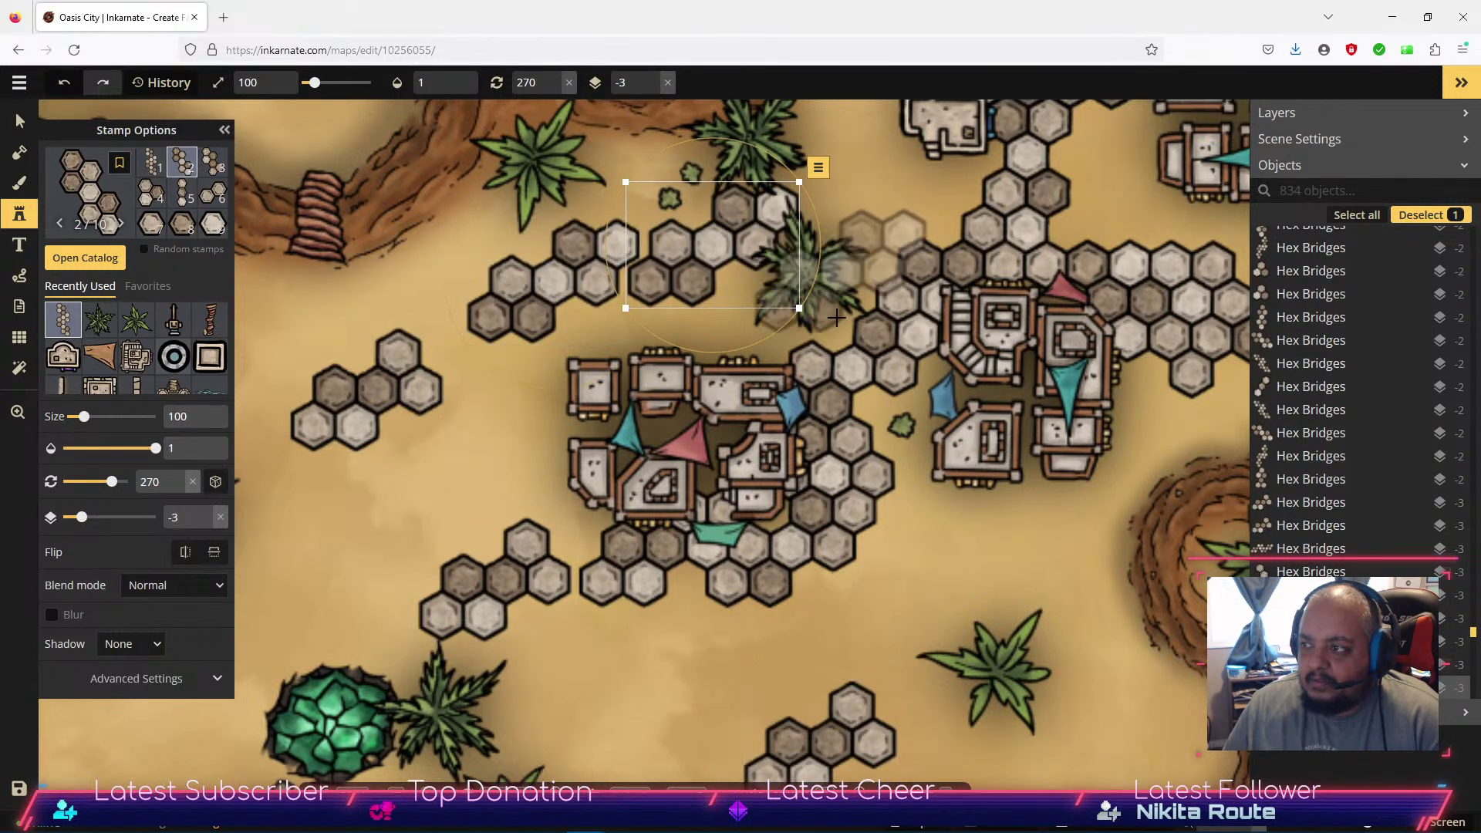
click(919, 569)
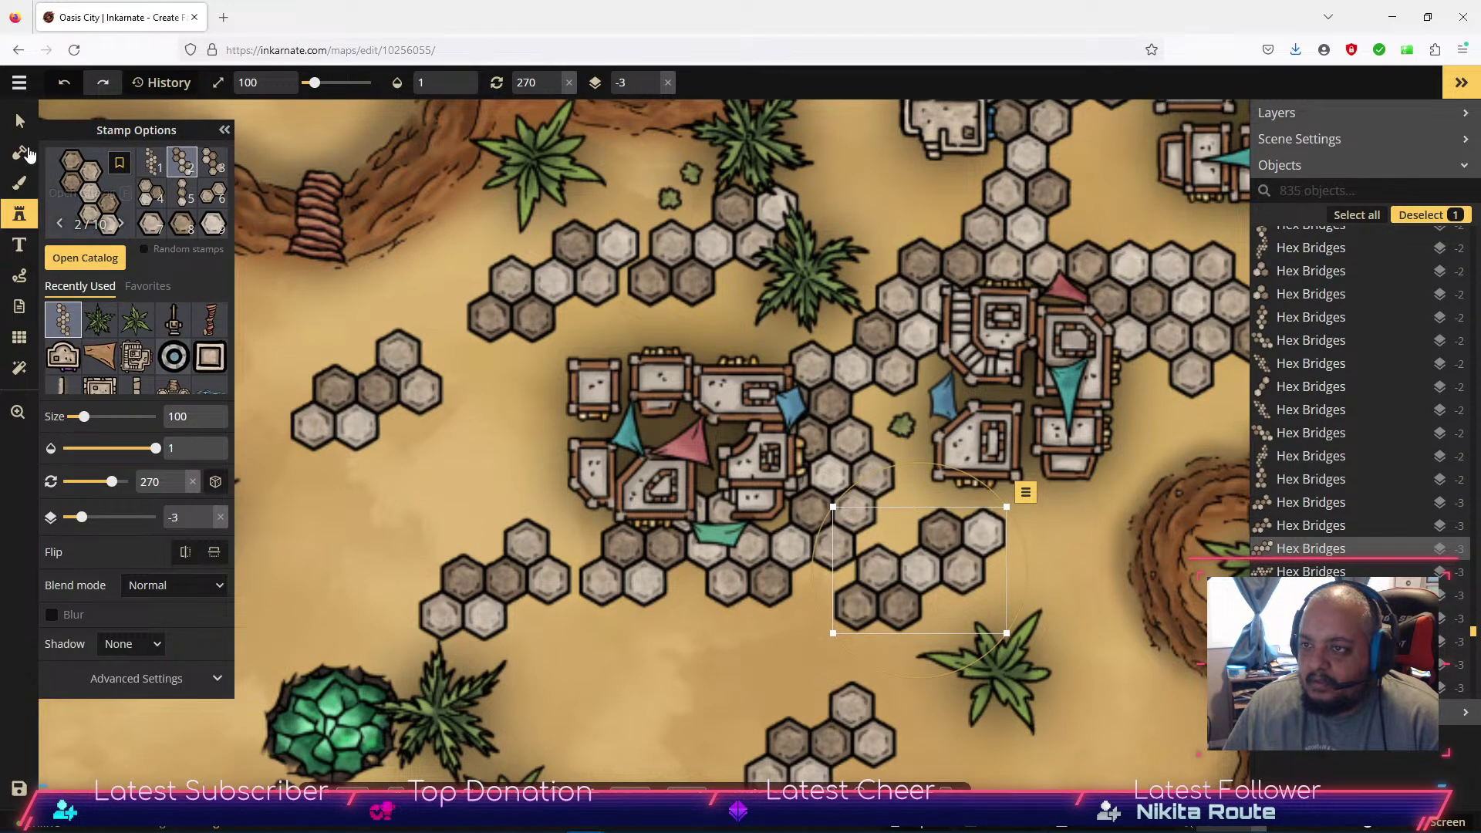
Move the two six-hex pieces from north of the block, one onto the western sand, the other joined to the paving south of it.
click(23, 119)
drag(601, 659, 878, 279)
scroll(1001, 377, down, 5)
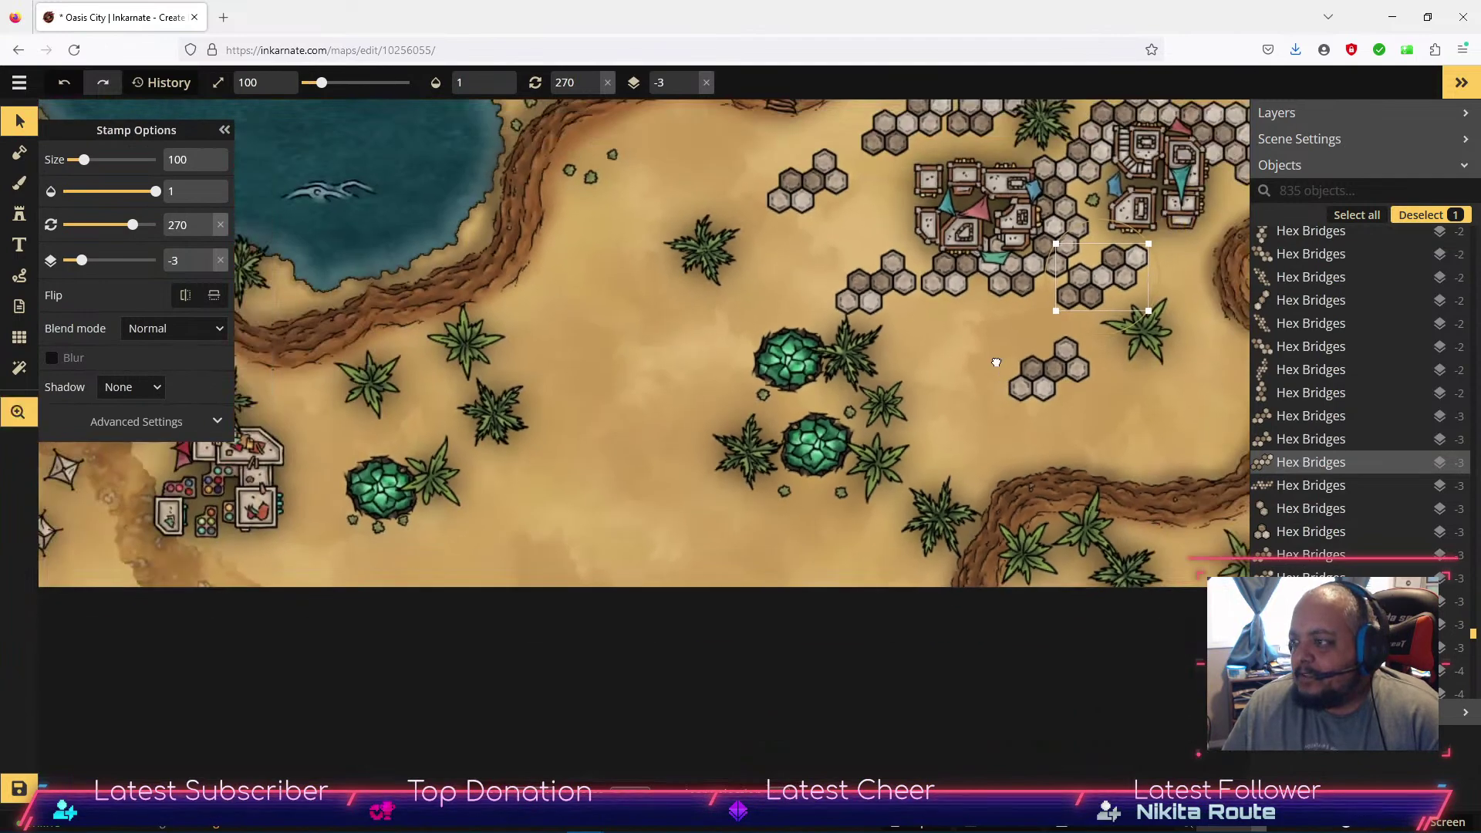
drag(1000, 372, 873, 490)
drag(790, 274, 545, 493)
drag(867, 244, 812, 462)
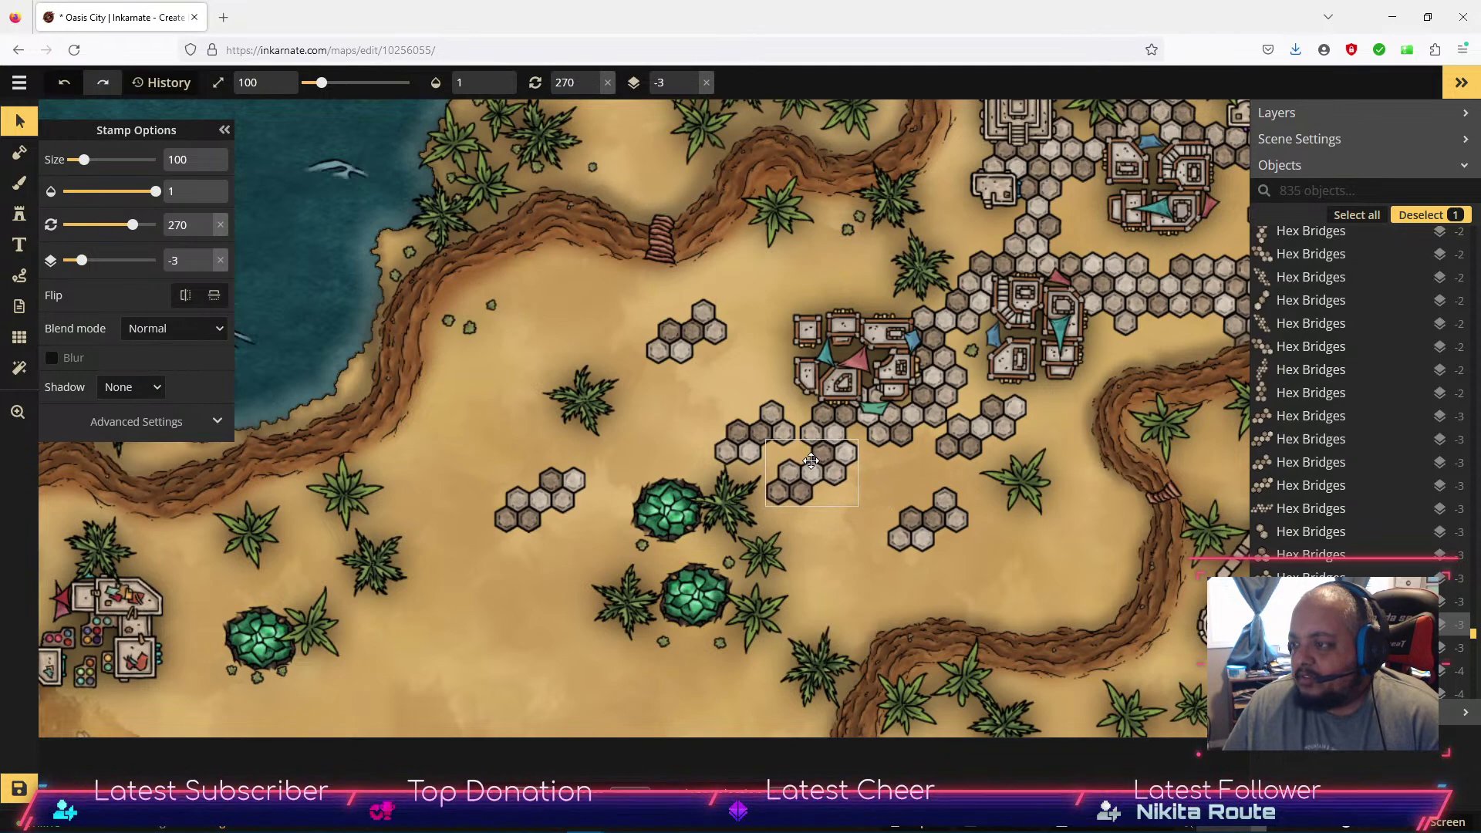
scroll(835, 448, up, 3)
drag(834, 449, 819, 487)
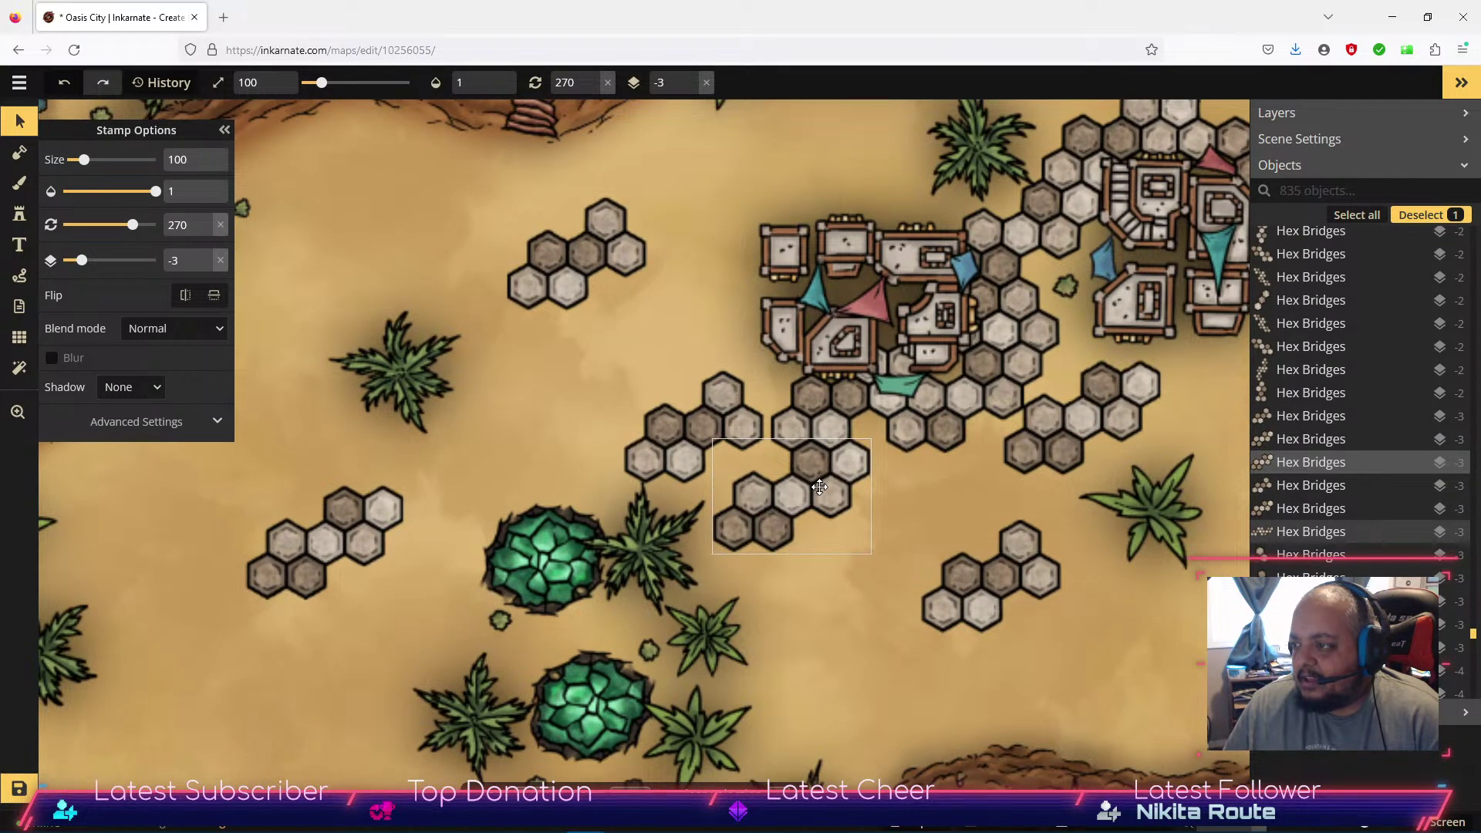
Join the southern five-hex piece beneath the new paving extension and move the eastern six-hex piece to the sand west of the block.
click(1015, 587)
drag(1015, 587, 808, 568)
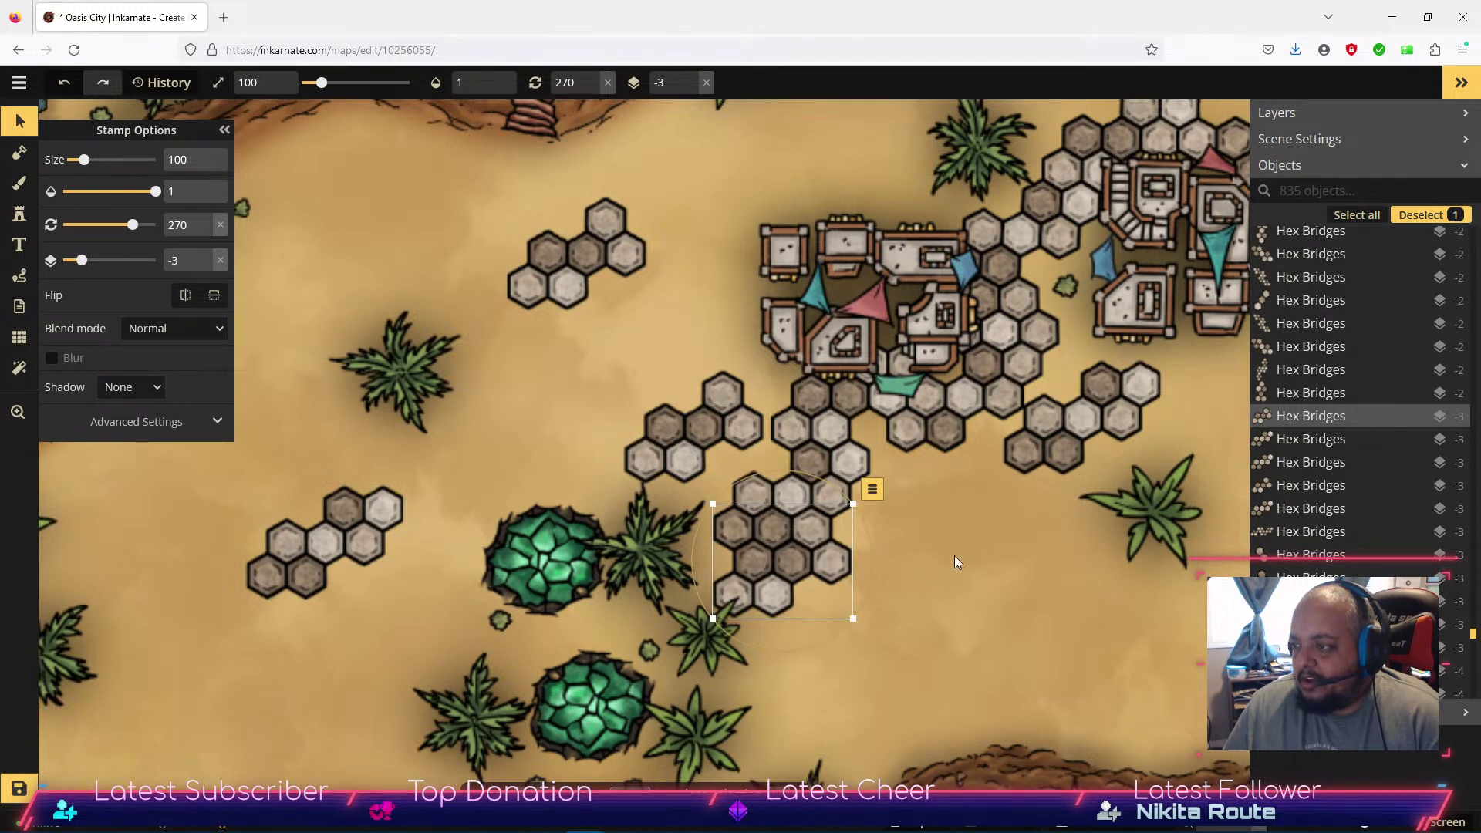
click(892, 581)
click(1101, 401)
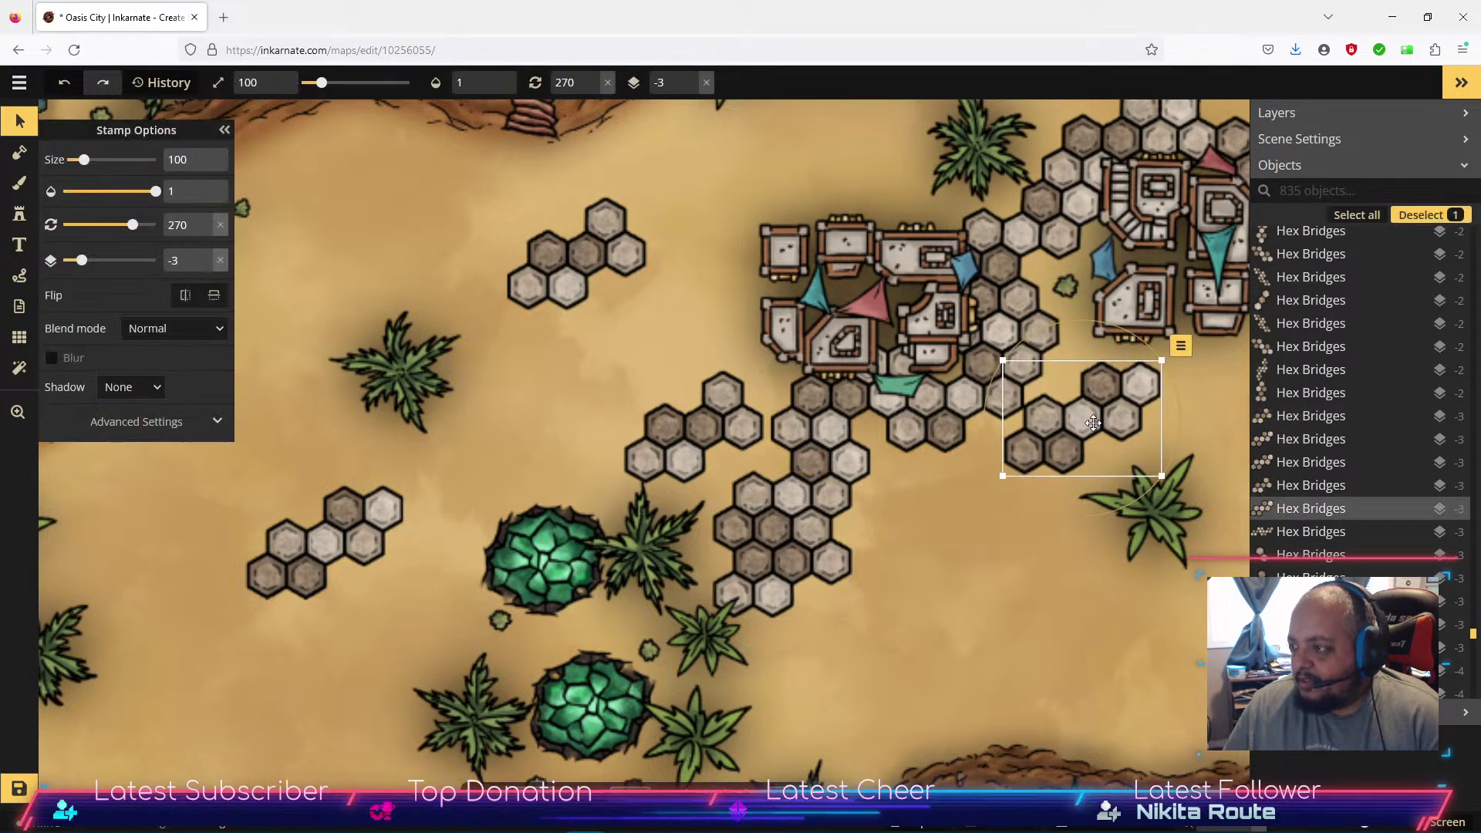
drag(1117, 399, 621, 345)
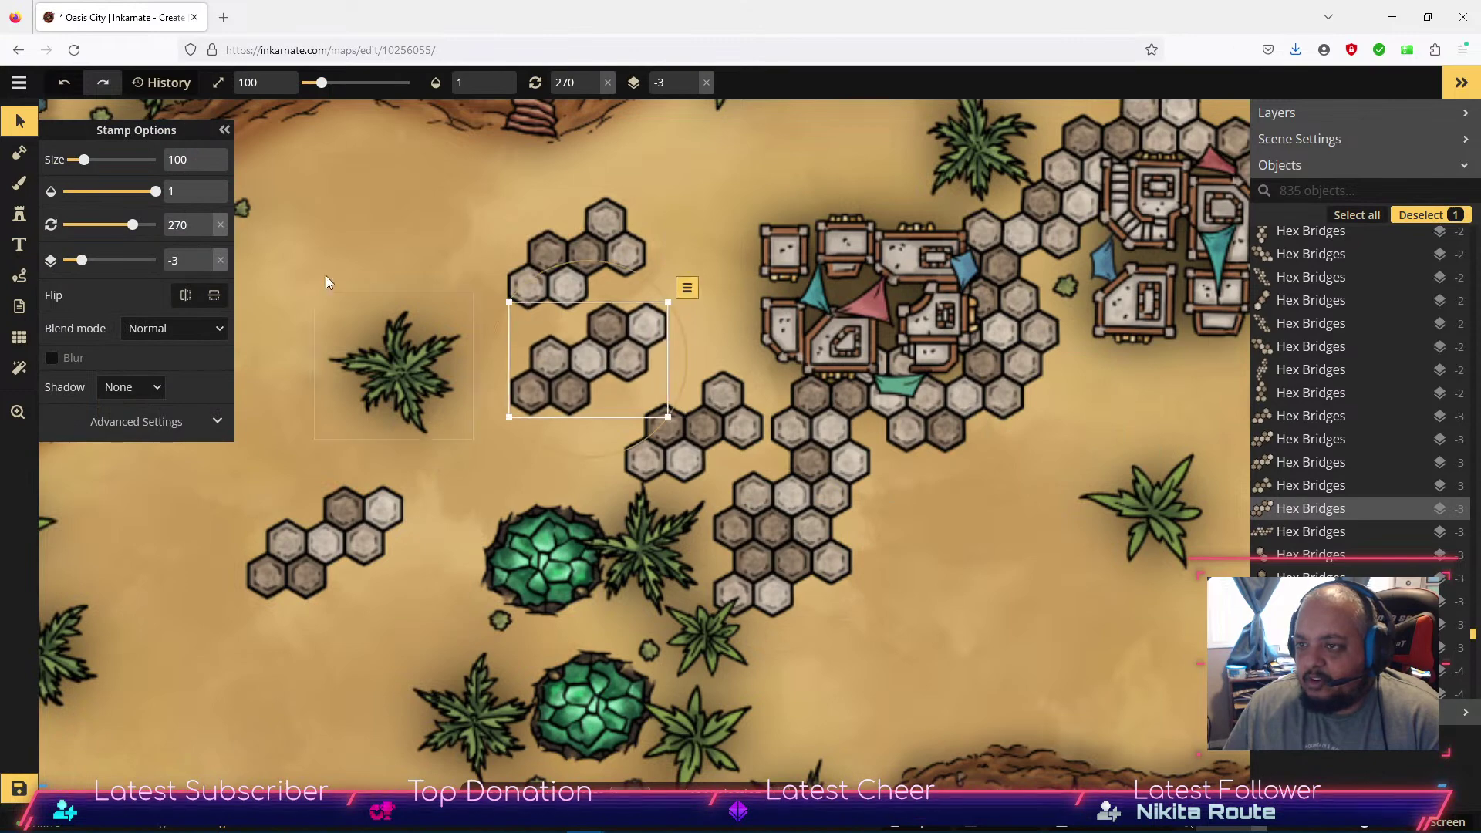
Place four three-hex strips of Hex Bridges variant 5 on the sand, three to the west and one southeast of the new paving.
click(19, 216)
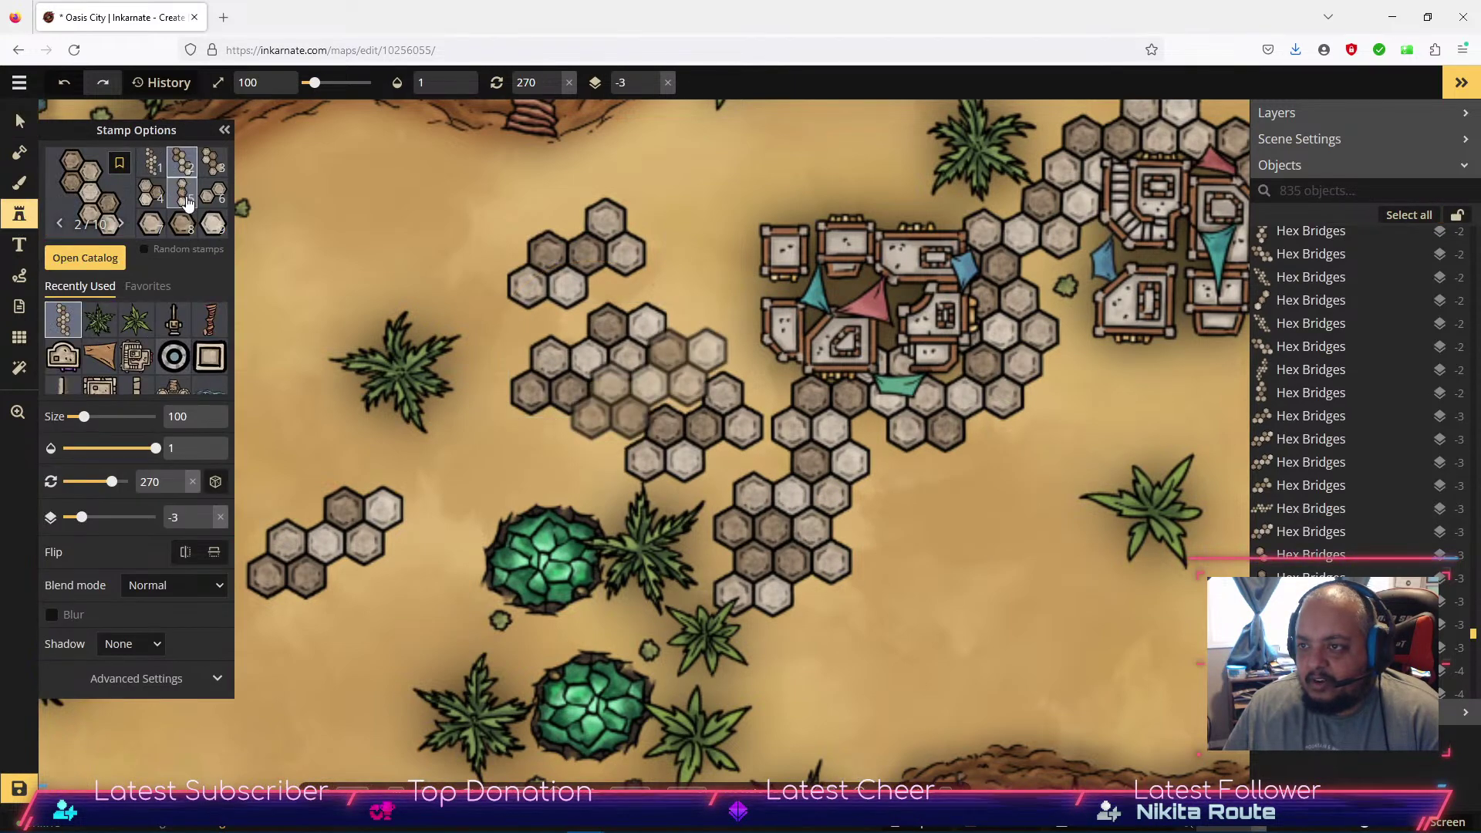
click(193, 193)
click(430, 204)
click(350, 278)
click(375, 639)
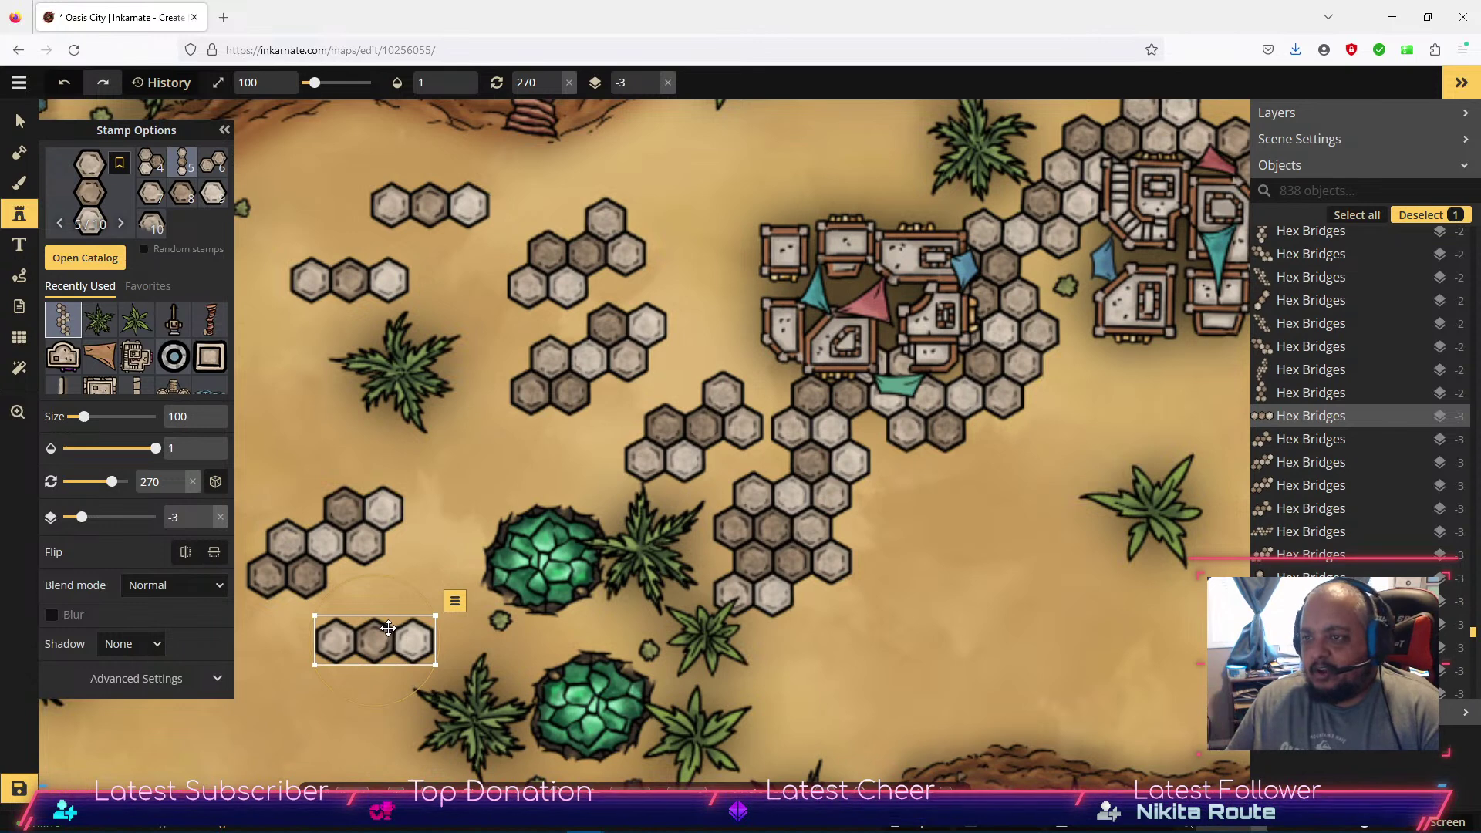
scroll(183, 205, up, 1)
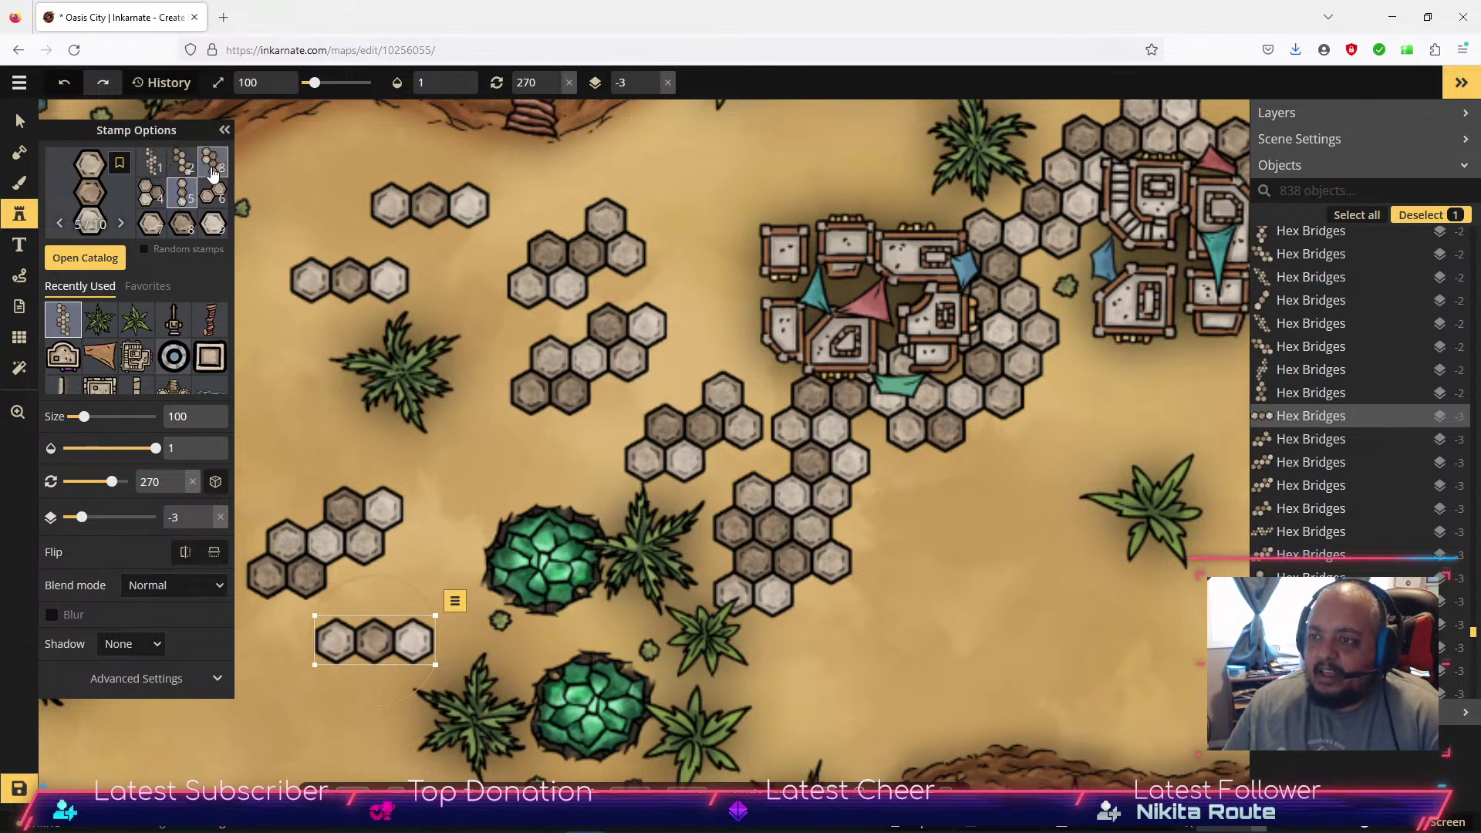
click(937, 629)
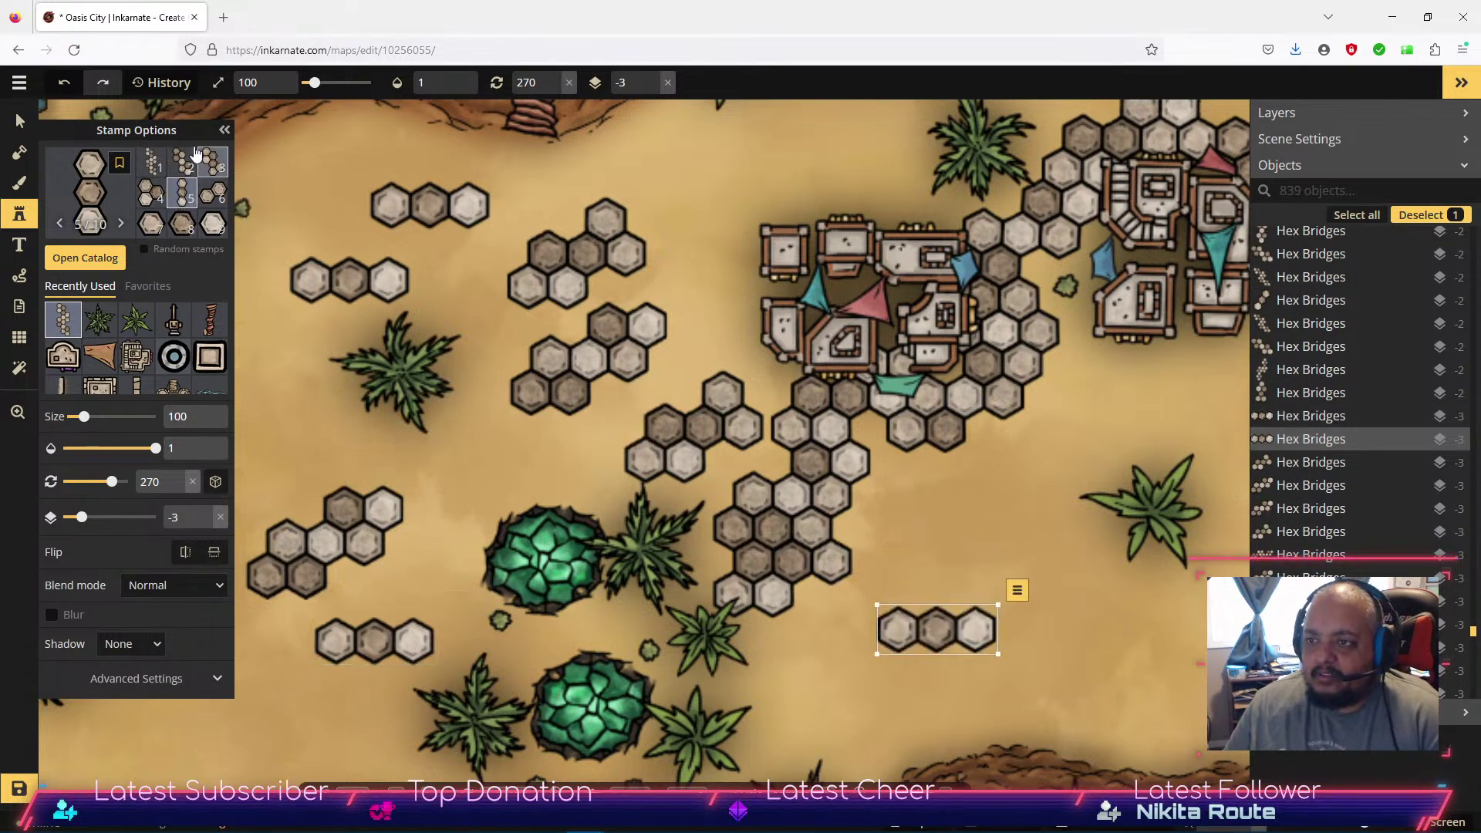
Place two triangular three-hex pieces of Hex Bridges variant 4 on the sand southeast of the new paving.
click(153, 199)
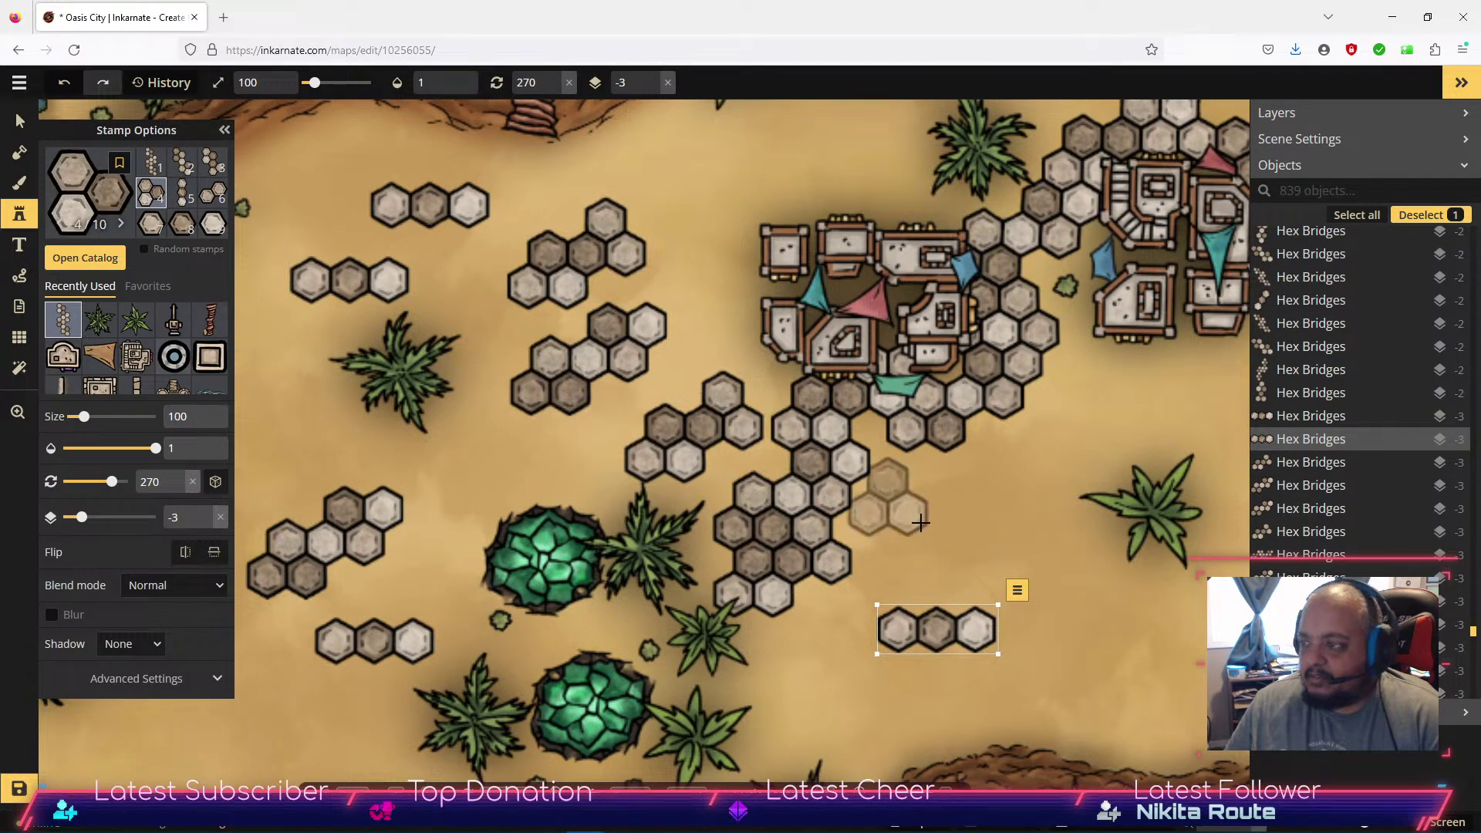
click(944, 540)
click(1047, 617)
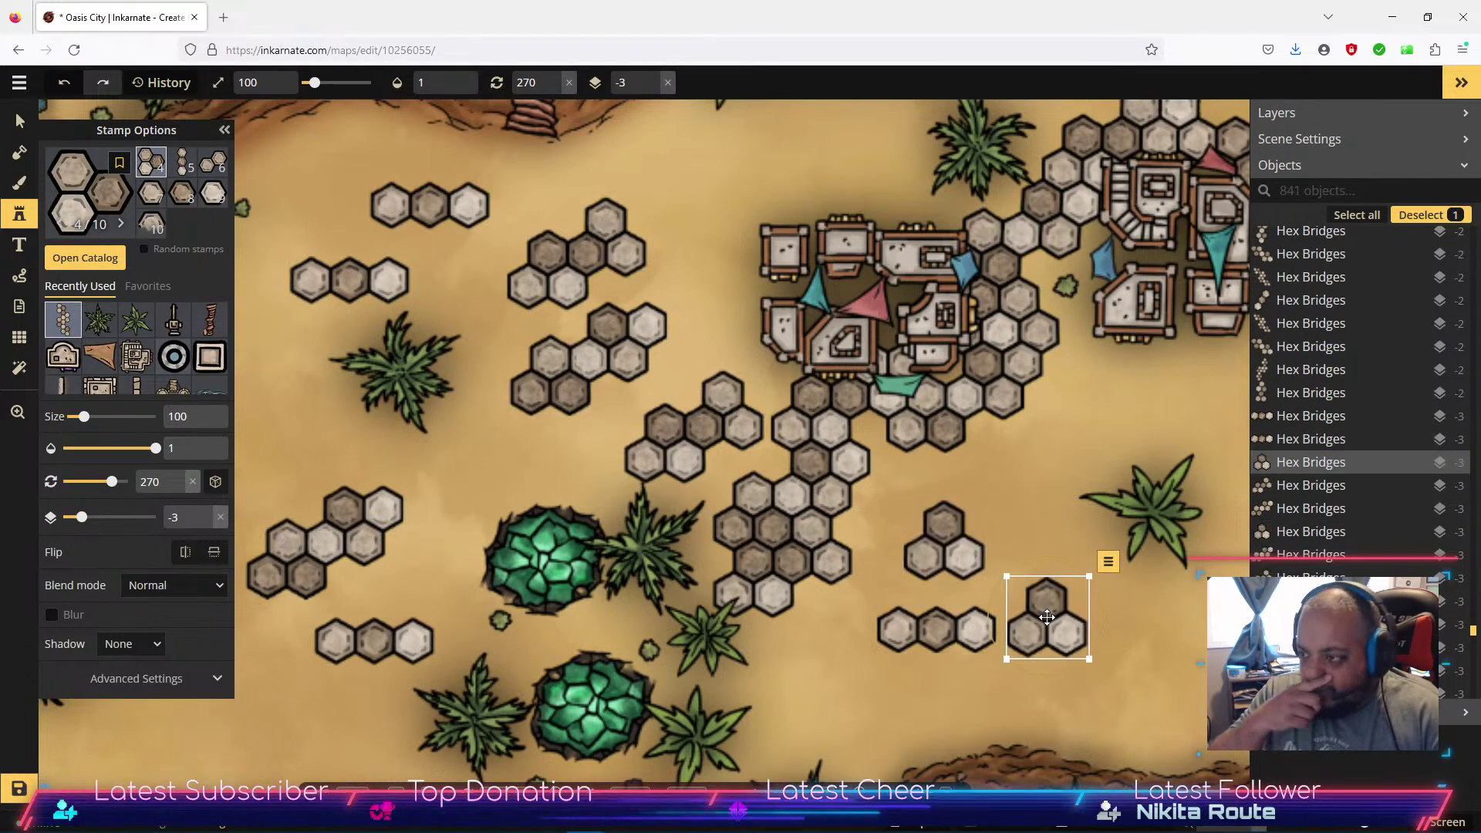
Move the five-hex piece to the far southwestern sand and line up two three-hex strips as a westward path above the green shrub.
click(18, 123)
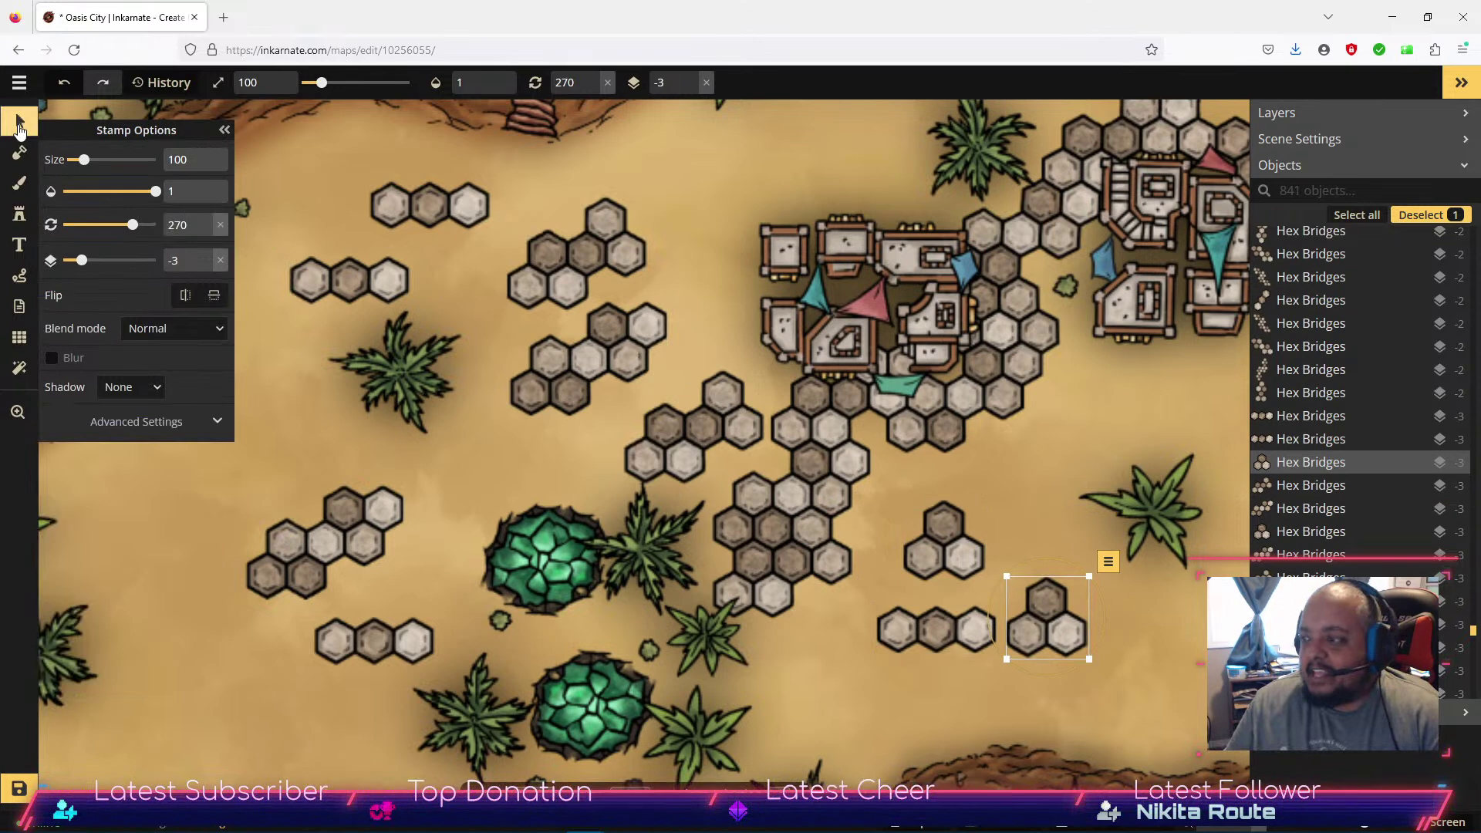
drag(701, 418, 204, 665)
drag(362, 639, 692, 469)
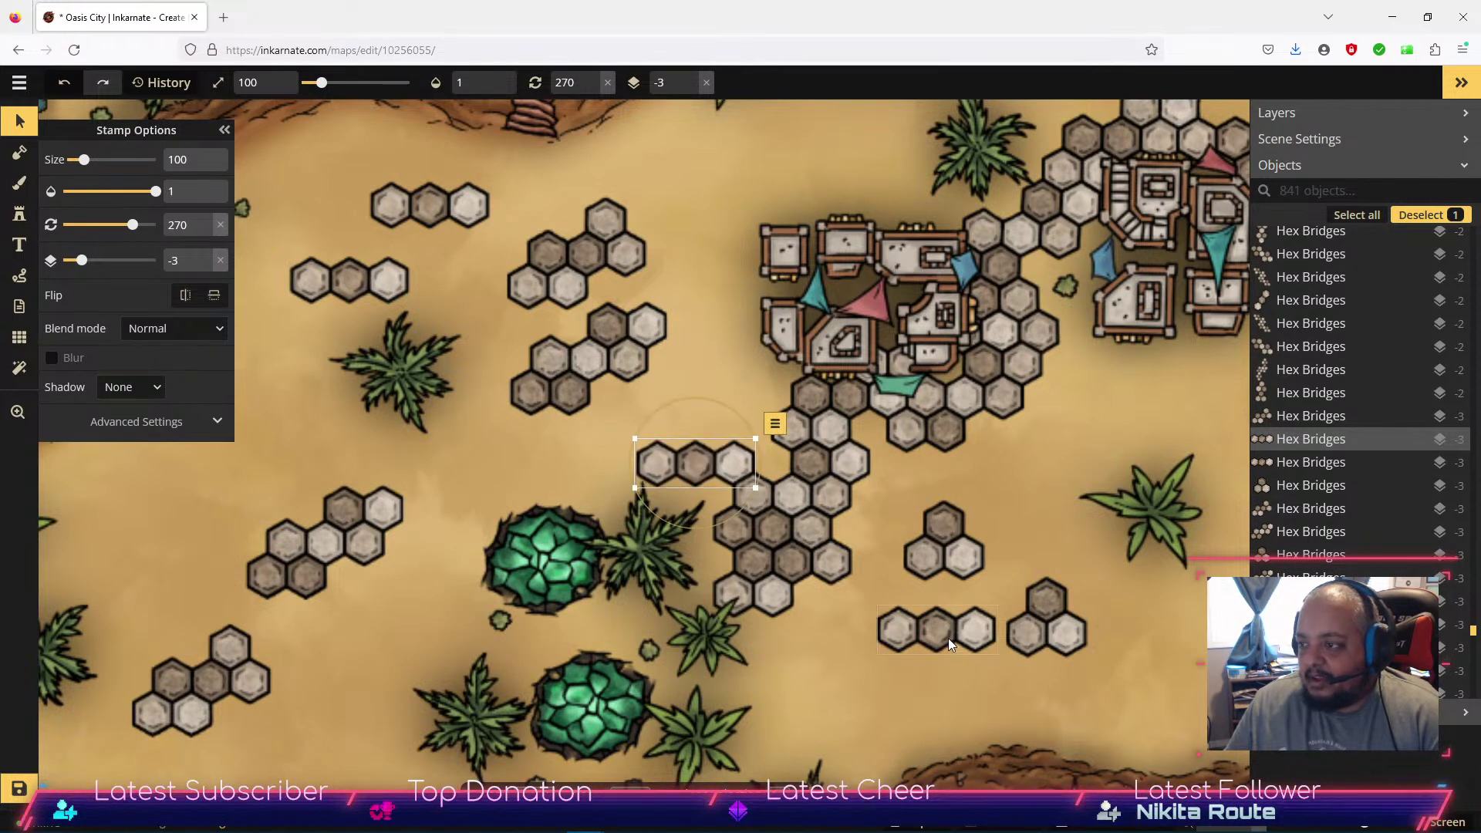
drag(947, 633, 589, 465)
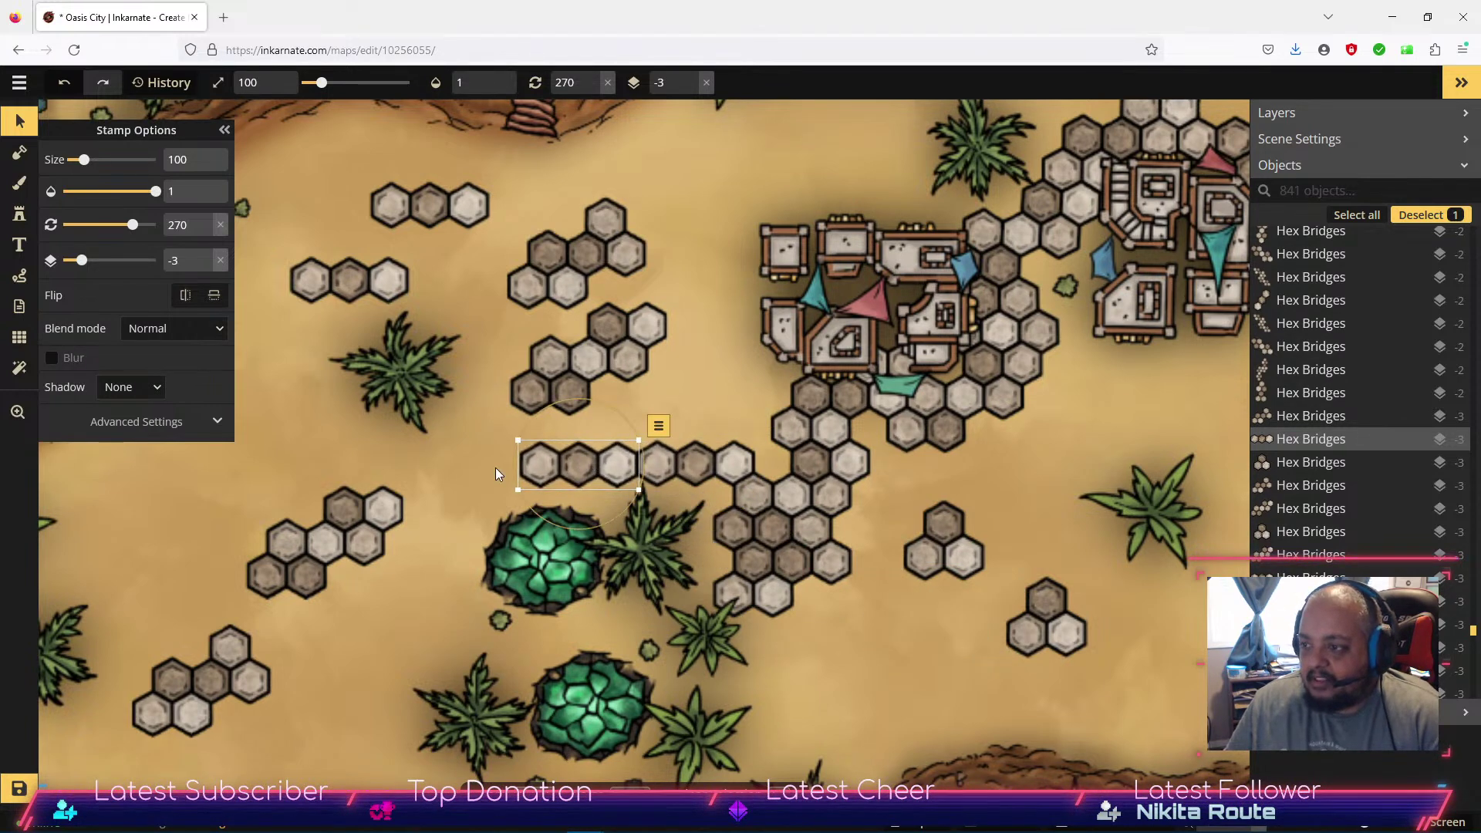
click(497, 470)
click(597, 464)
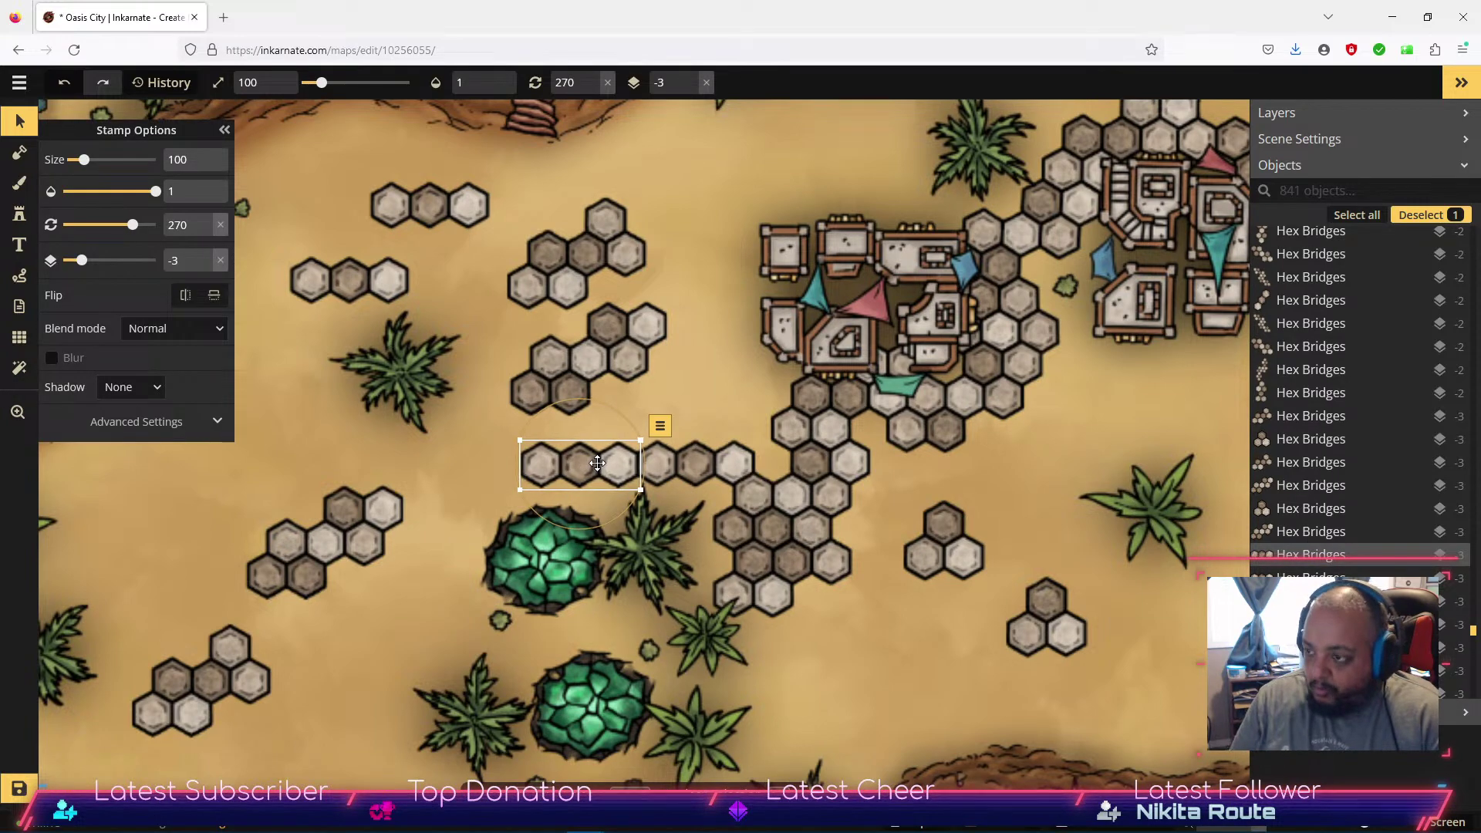
click(831, 620)
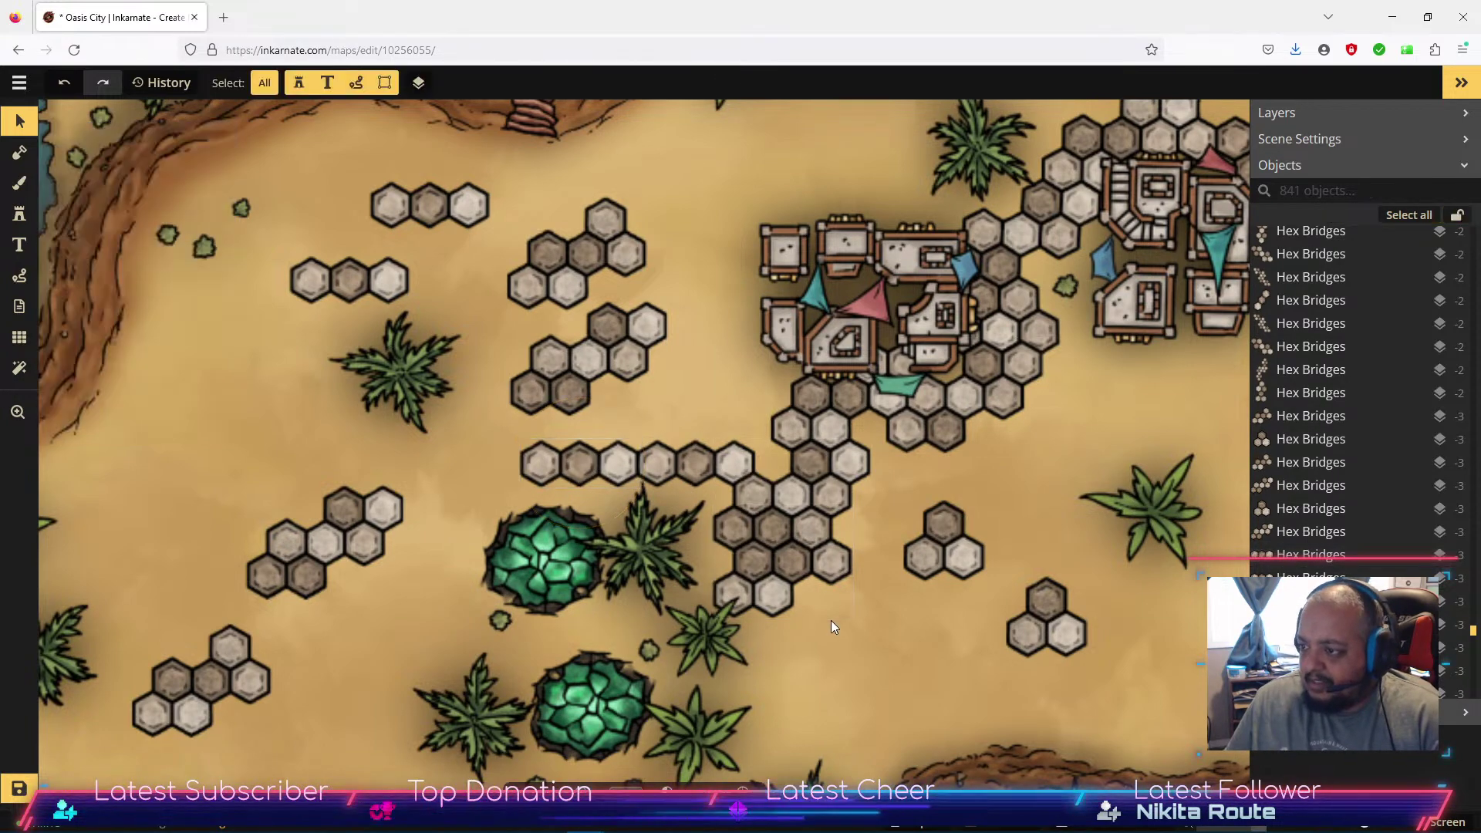
Join the nearby six-hex piece to the west end of the path and move the northern five-hex piece to the southeastern sand.
drag(583, 359, 603, 391)
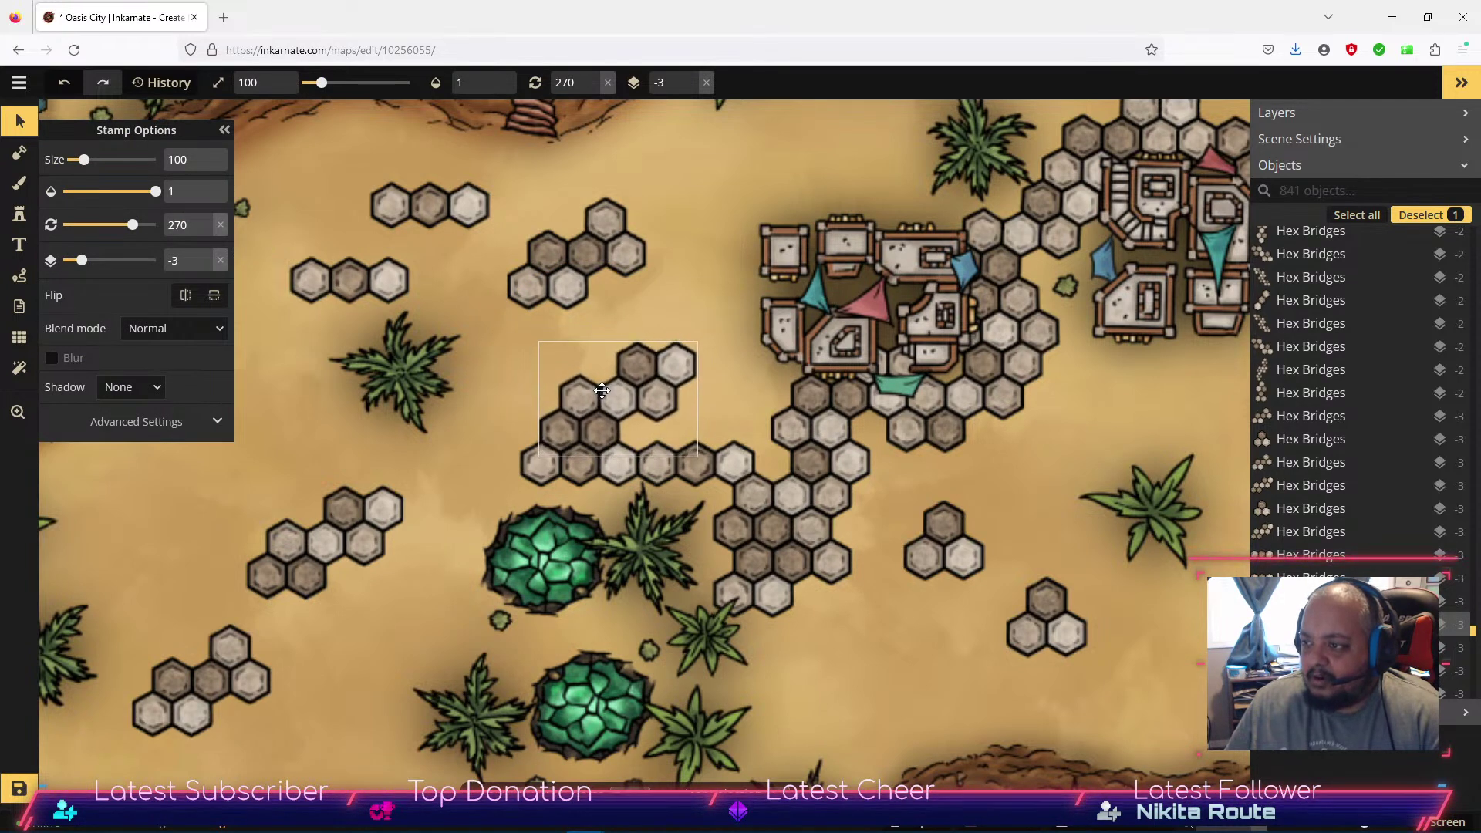
click(899, 659)
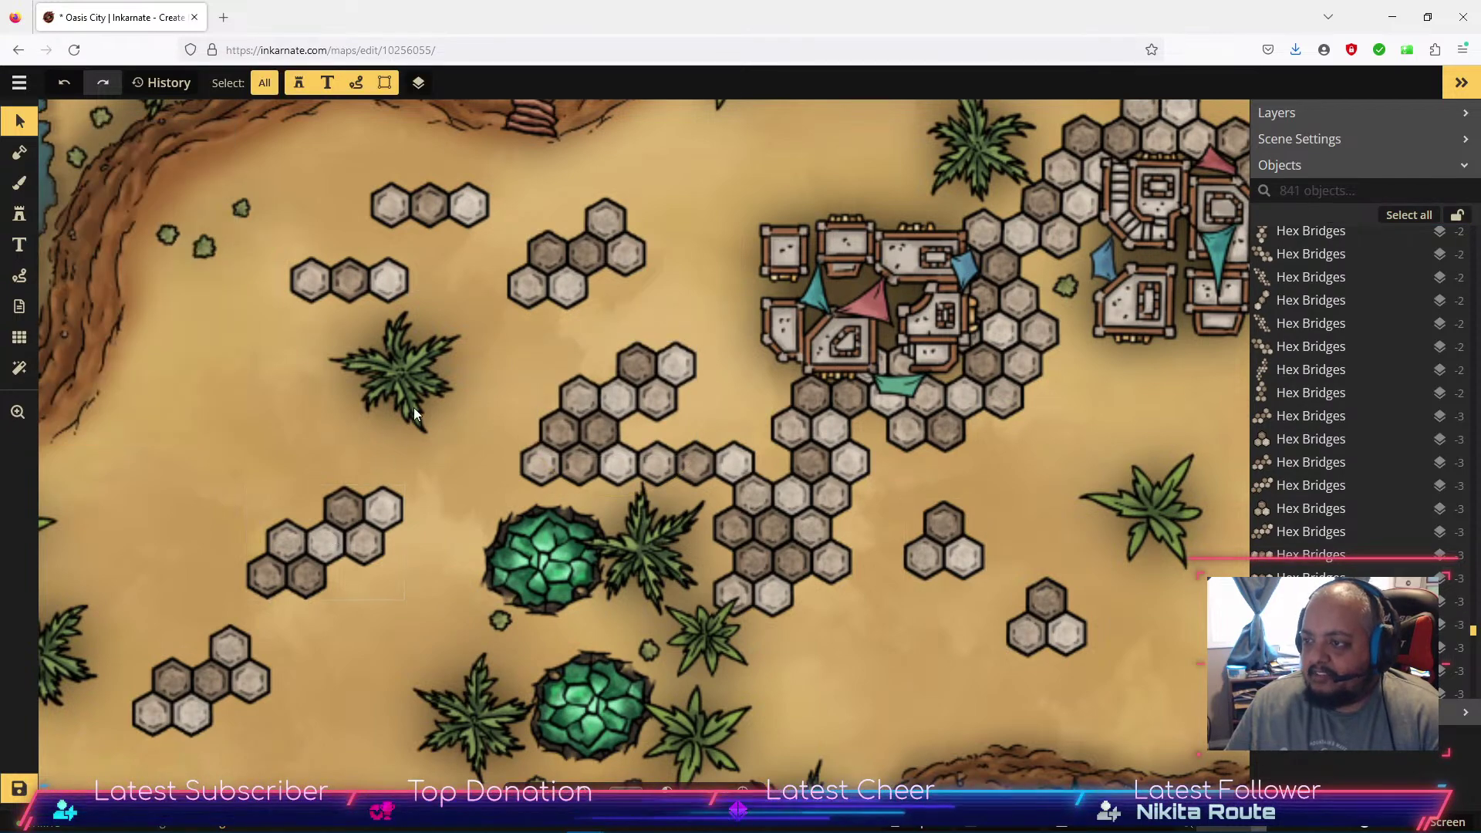
drag(588, 276, 899, 707)
Attach the northernmost three-hex strip to the upper end of the western path and select the six-hex piece on the western sand.
drag(443, 228, 645, 323)
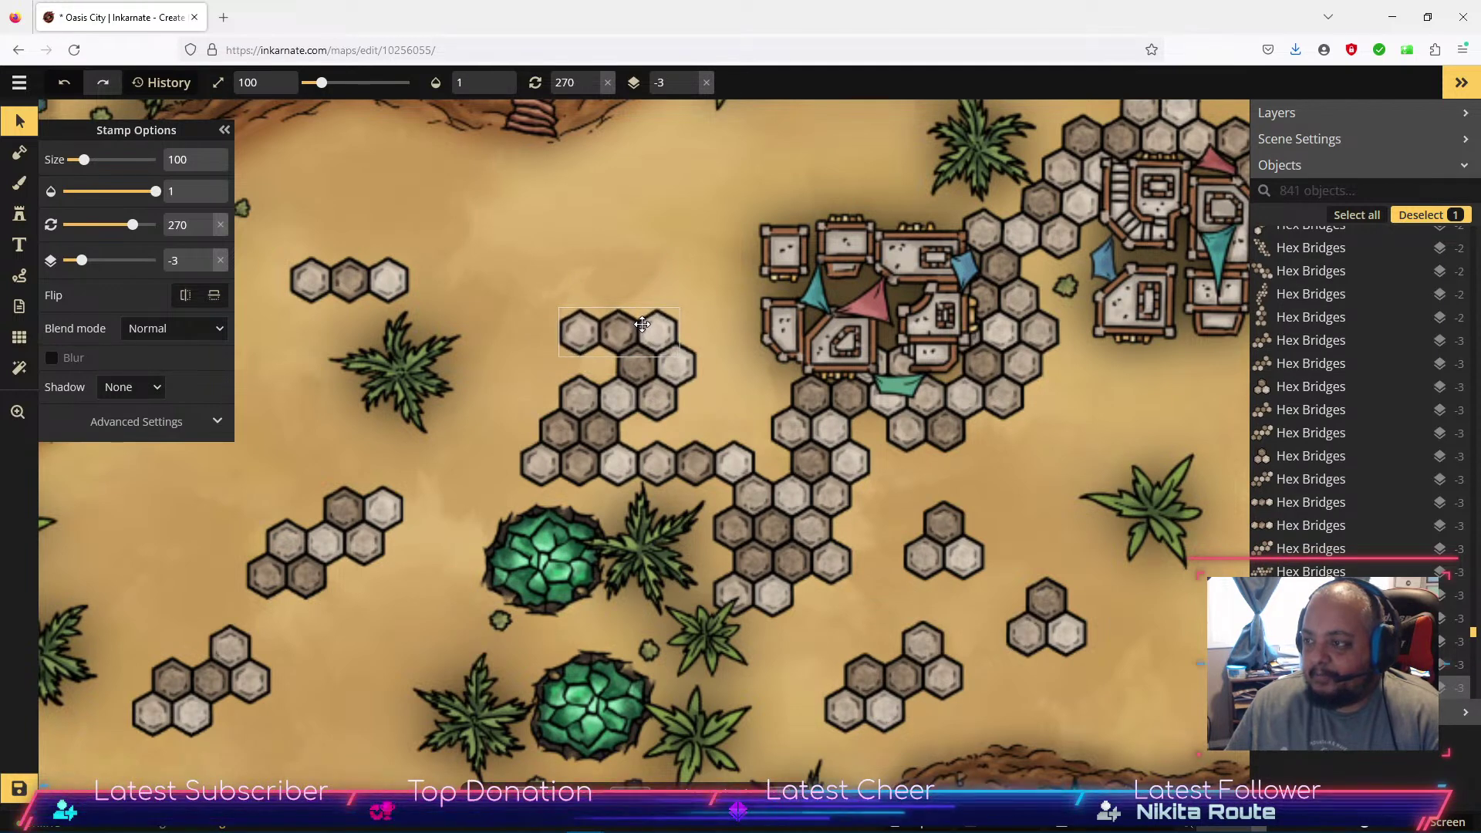
drag(643, 327, 646, 324)
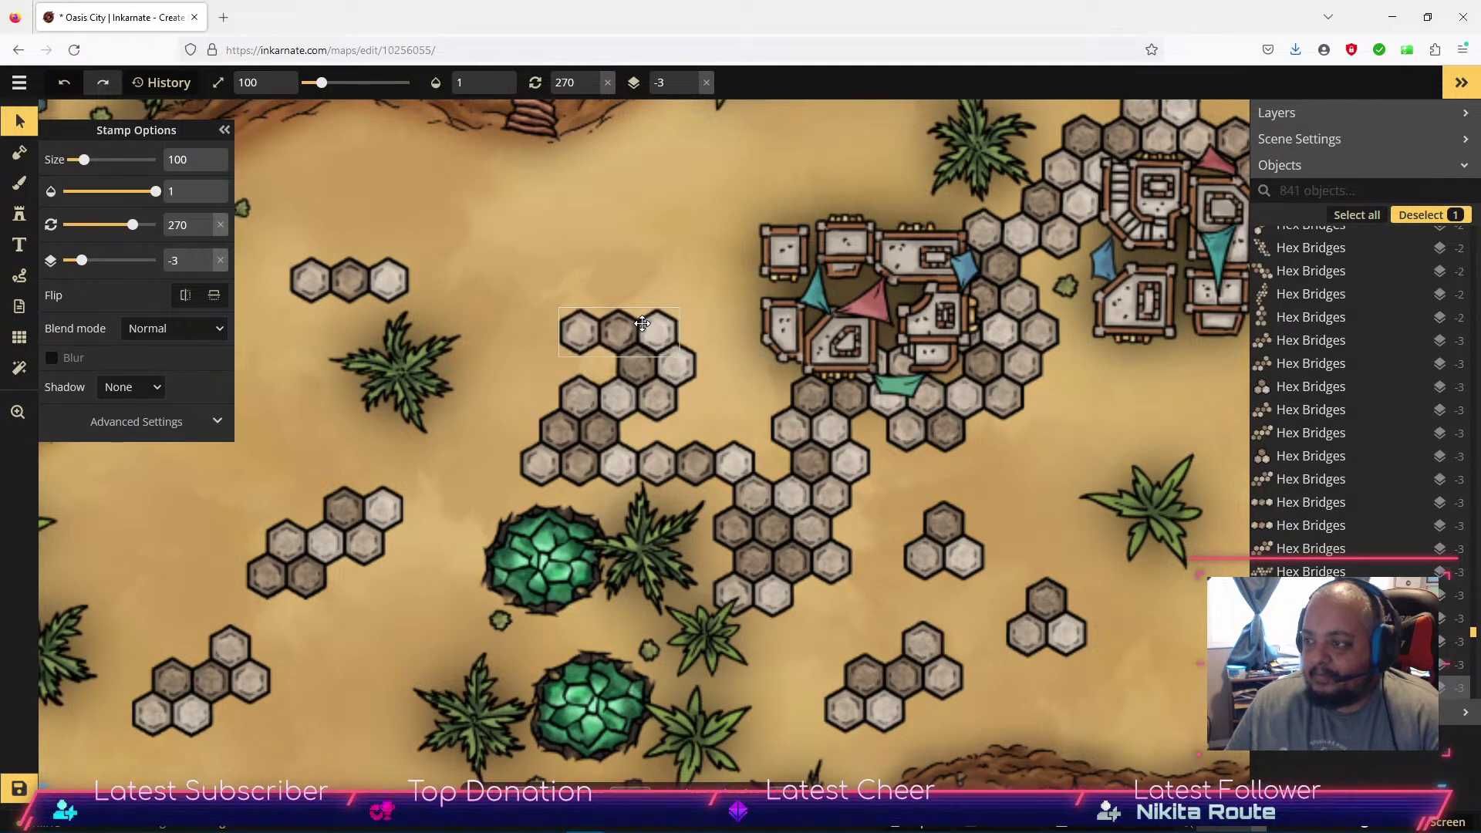
click(292, 543)
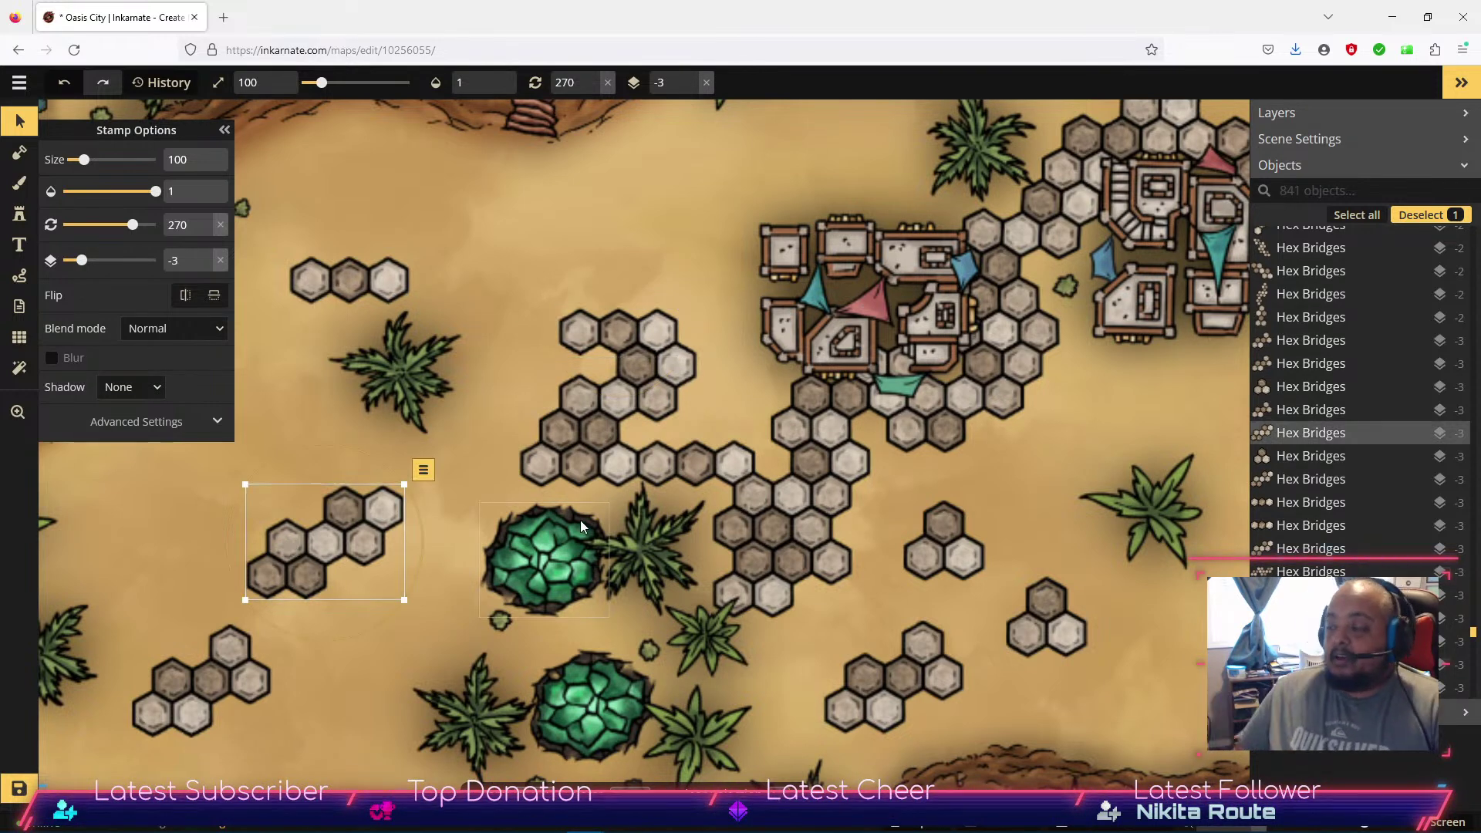
Attach the southwestern five-hex piece to the path's northern branch, and the loose six-hex and southeastern five-hex pieces to its western end.
click(189, 706)
drag(189, 705, 539, 321)
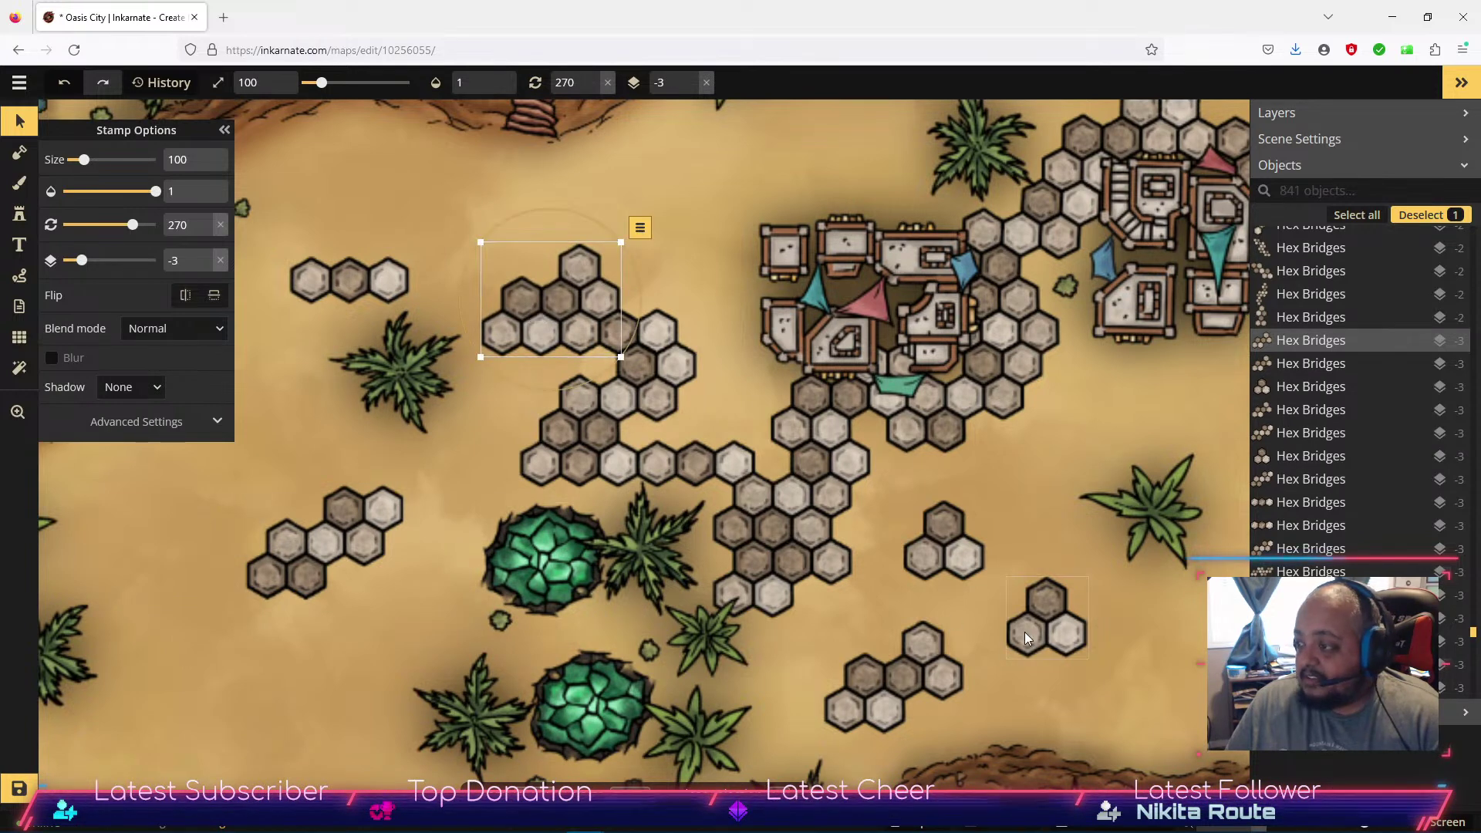
click(299, 524)
drag(328, 541, 468, 461)
drag(888, 695, 350, 474)
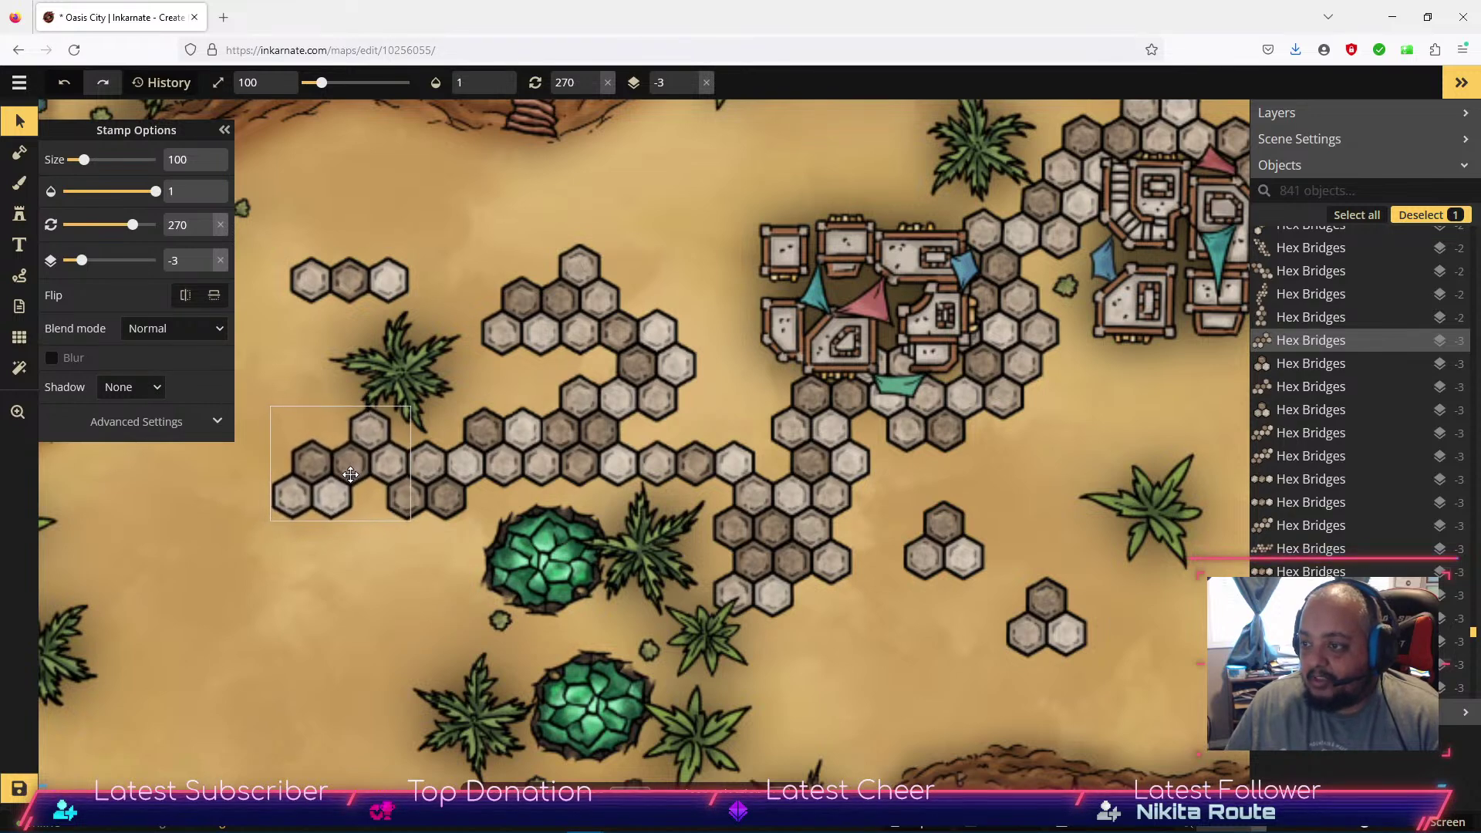
click(362, 602)
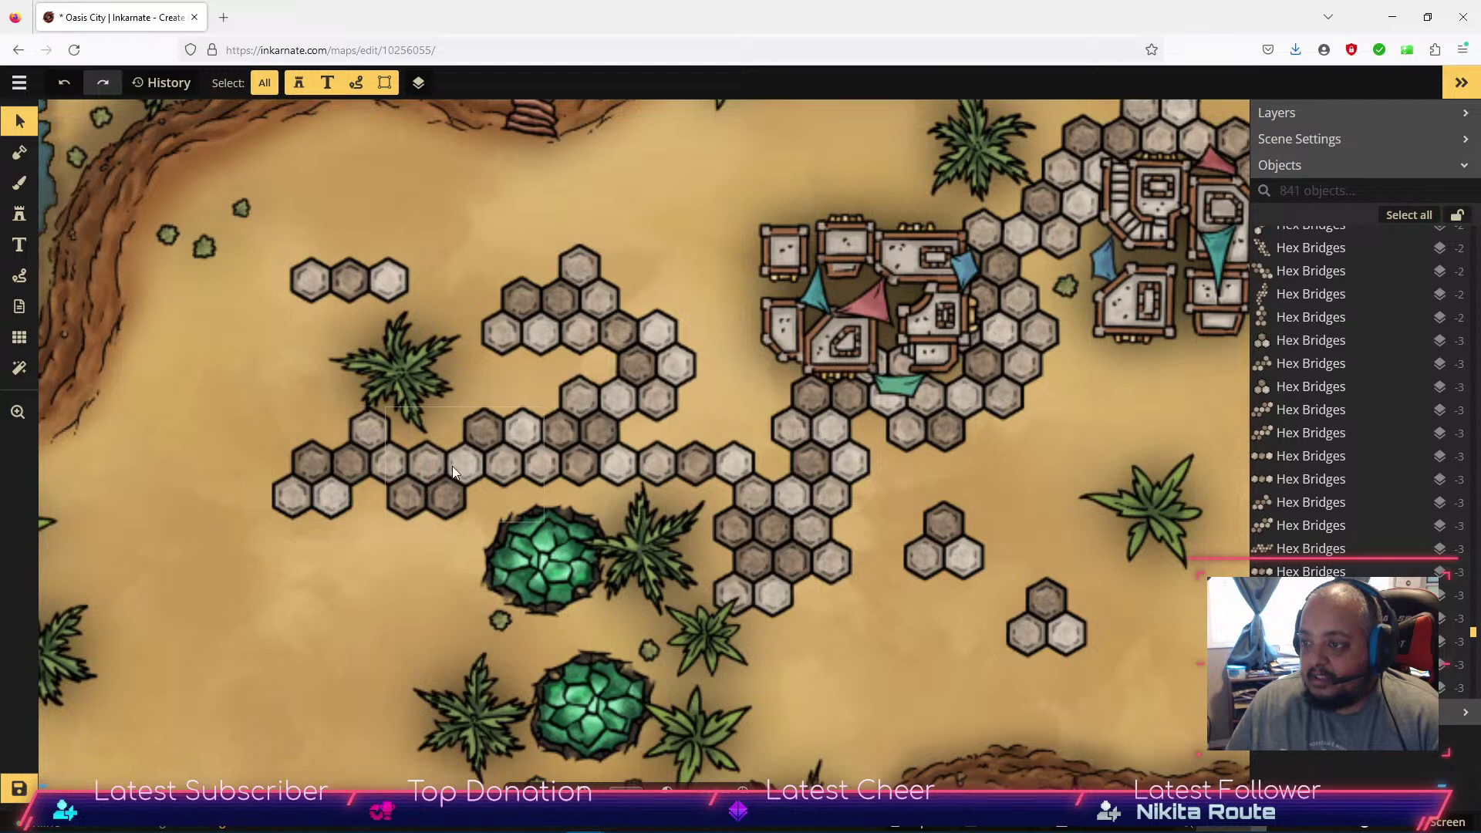
Move the two triangular three-hex pieces from the southeastern sand to the far western end of the path.
click(1060, 619)
drag(1060, 618, 325, 549)
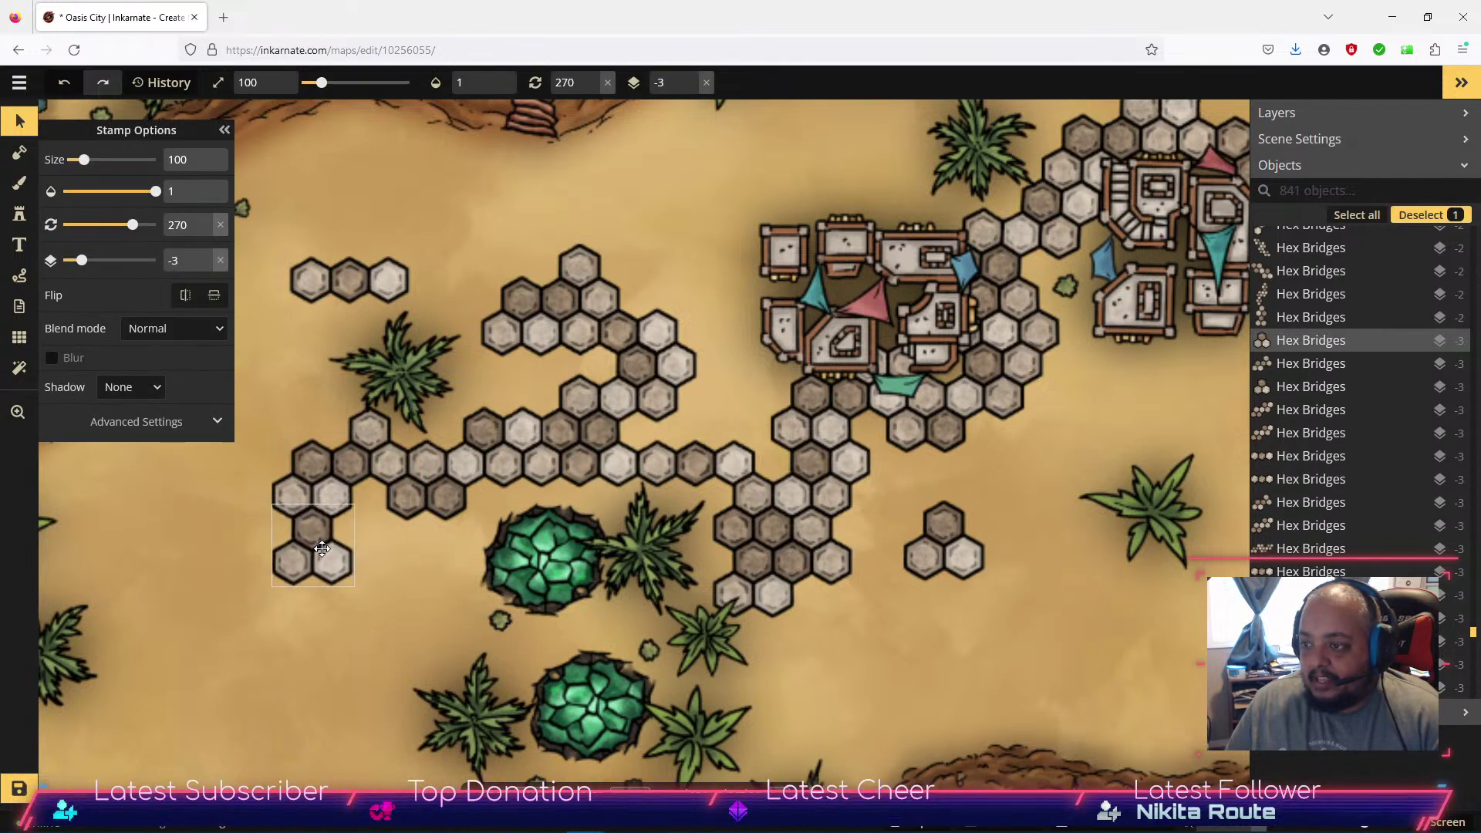
click(918, 554)
drag(918, 554, 281, 525)
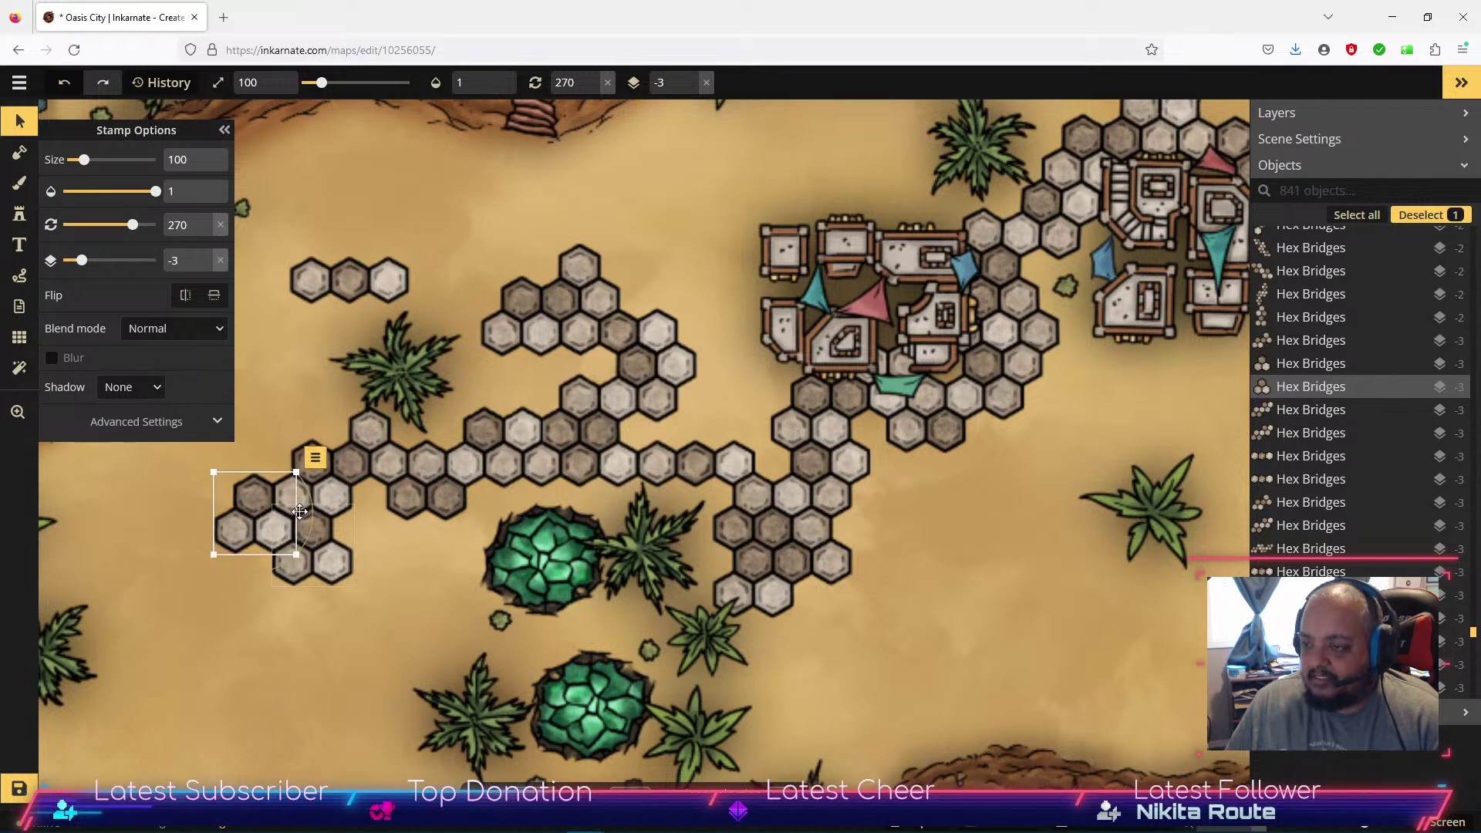
Move the loose northwestern three-hex strip into the gap directly above the path's eastern stretch and deselect it.
click(353, 279)
drag(351, 276, 680, 427)
drag(680, 429, 680, 427)
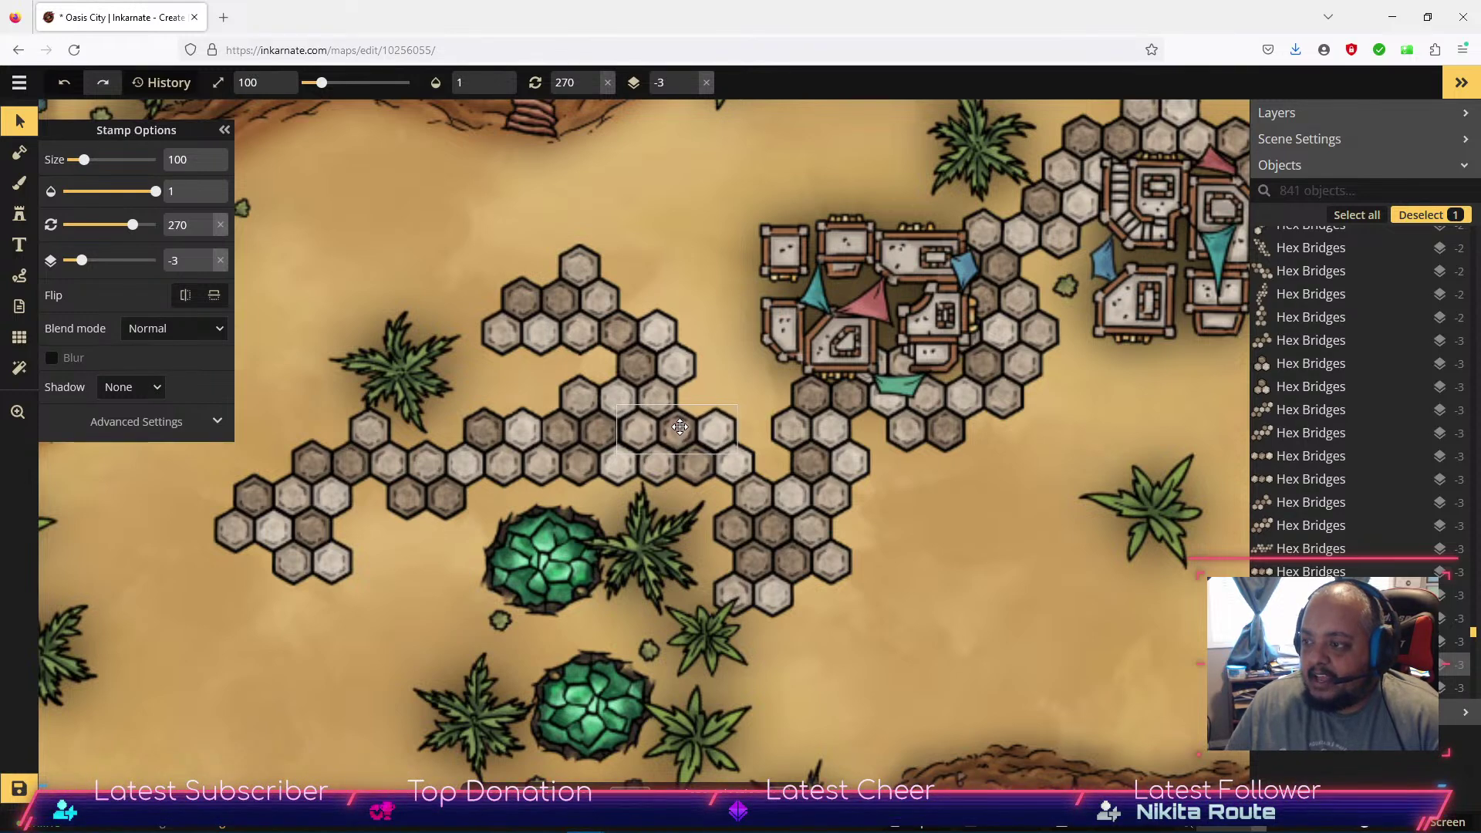
click(947, 582)
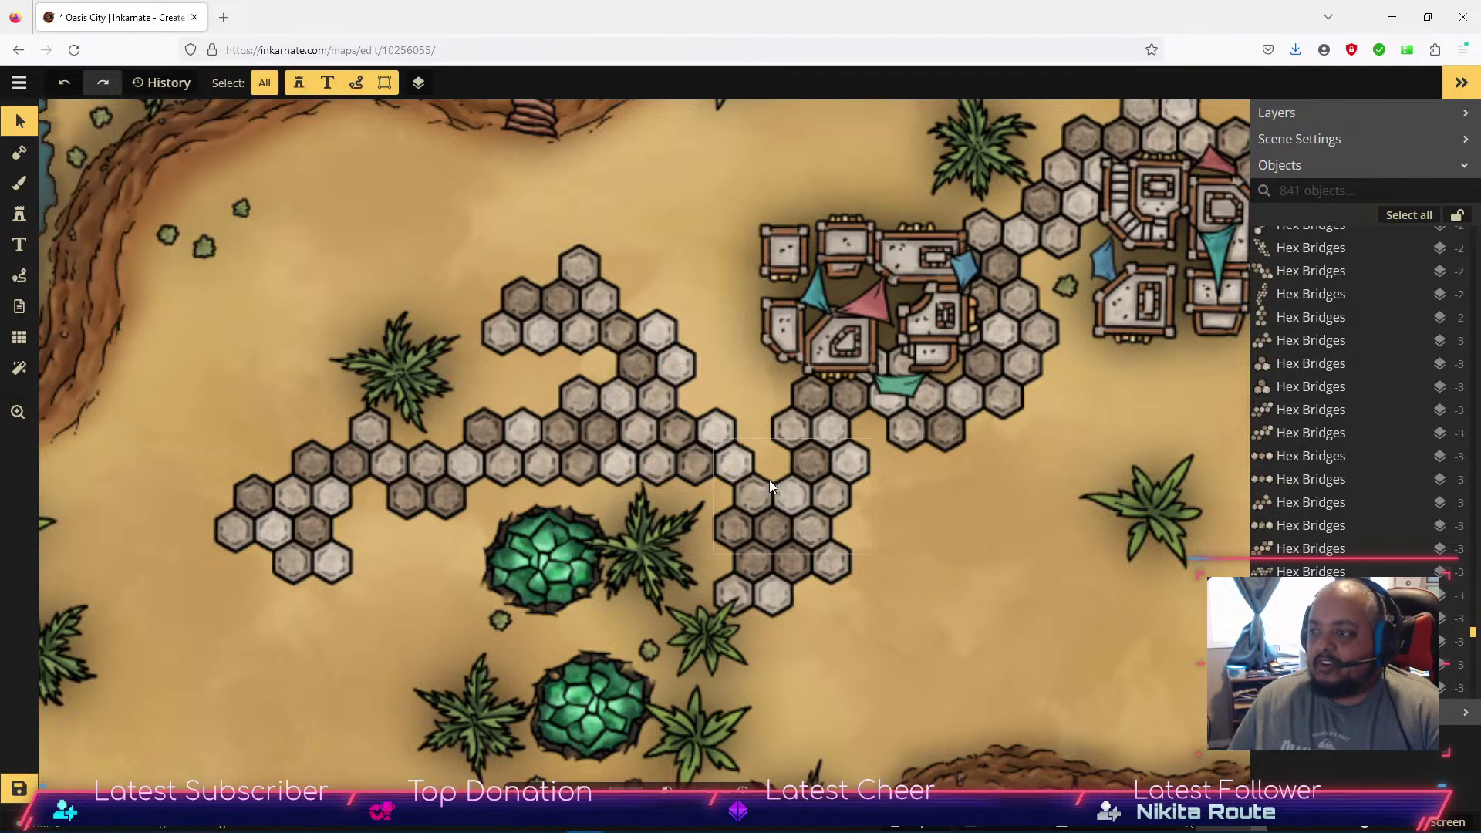
click(668, 429)
drag(668, 429, 668, 430)
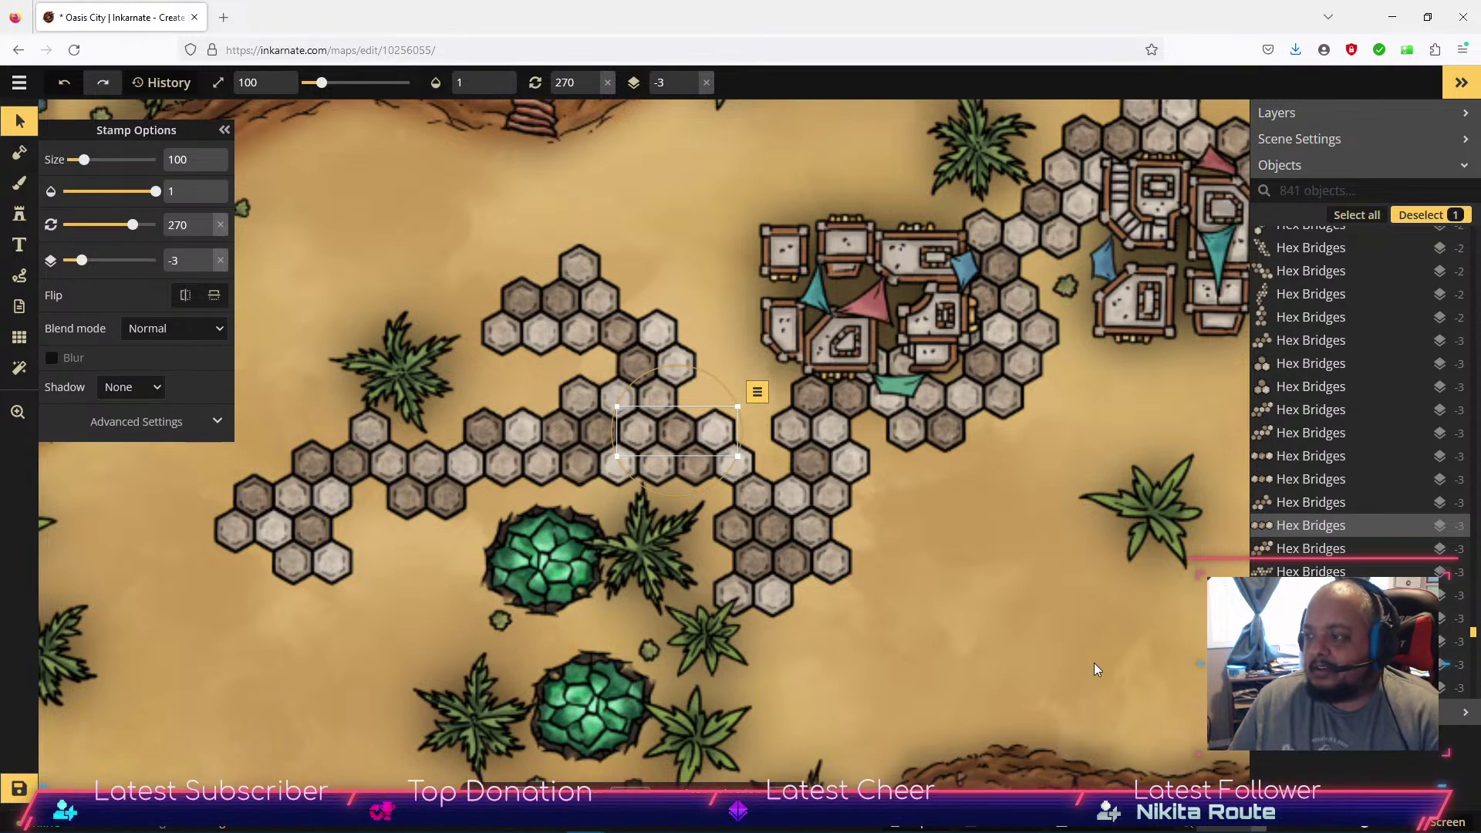
click(988, 631)
Place a Hex Bridges variant 1 piece southwest of the path's western end and a variant 2 piece along that end's northwest side.
click(21, 216)
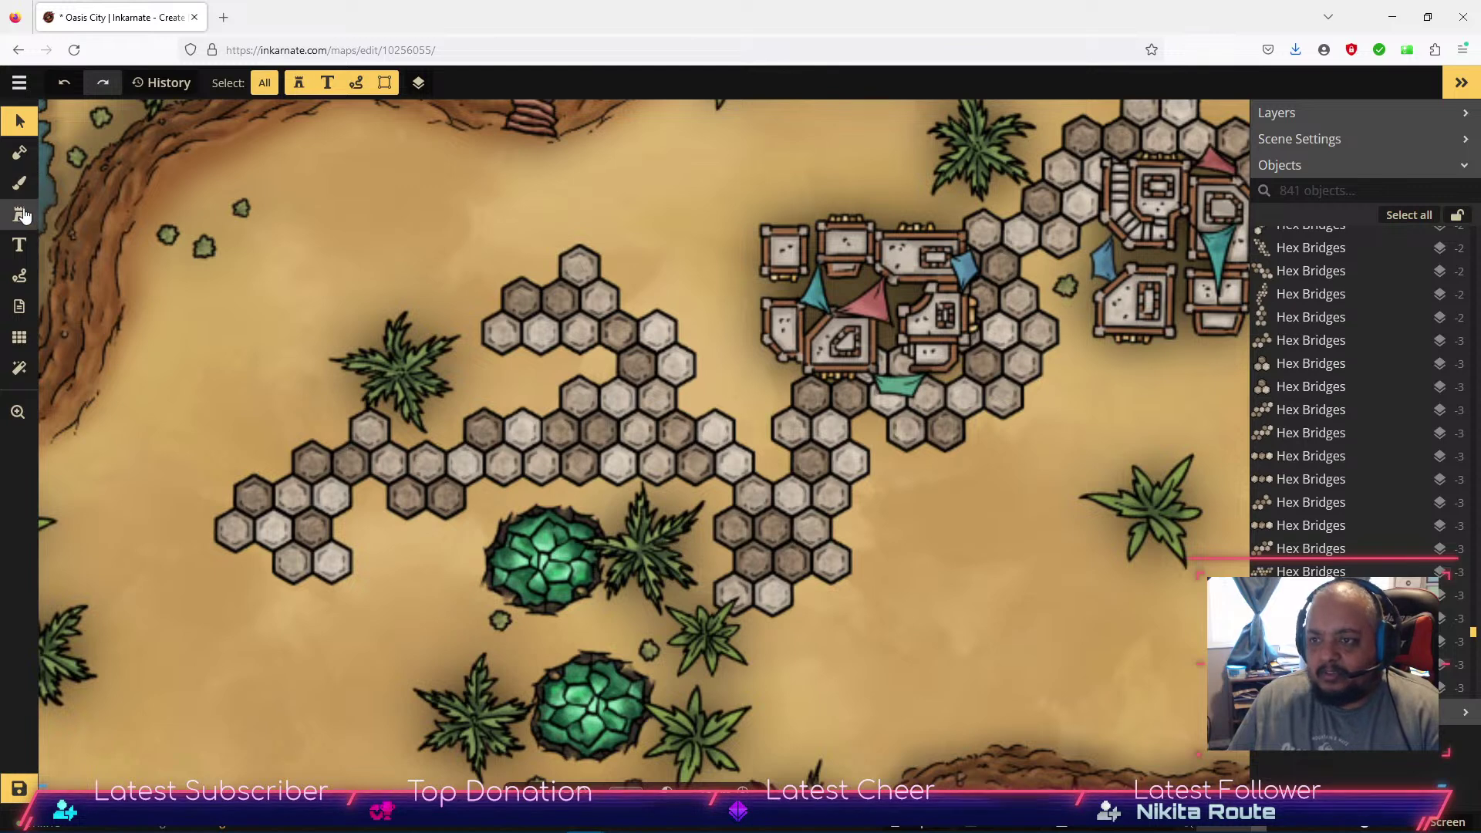
scroll(155, 165, up, 1)
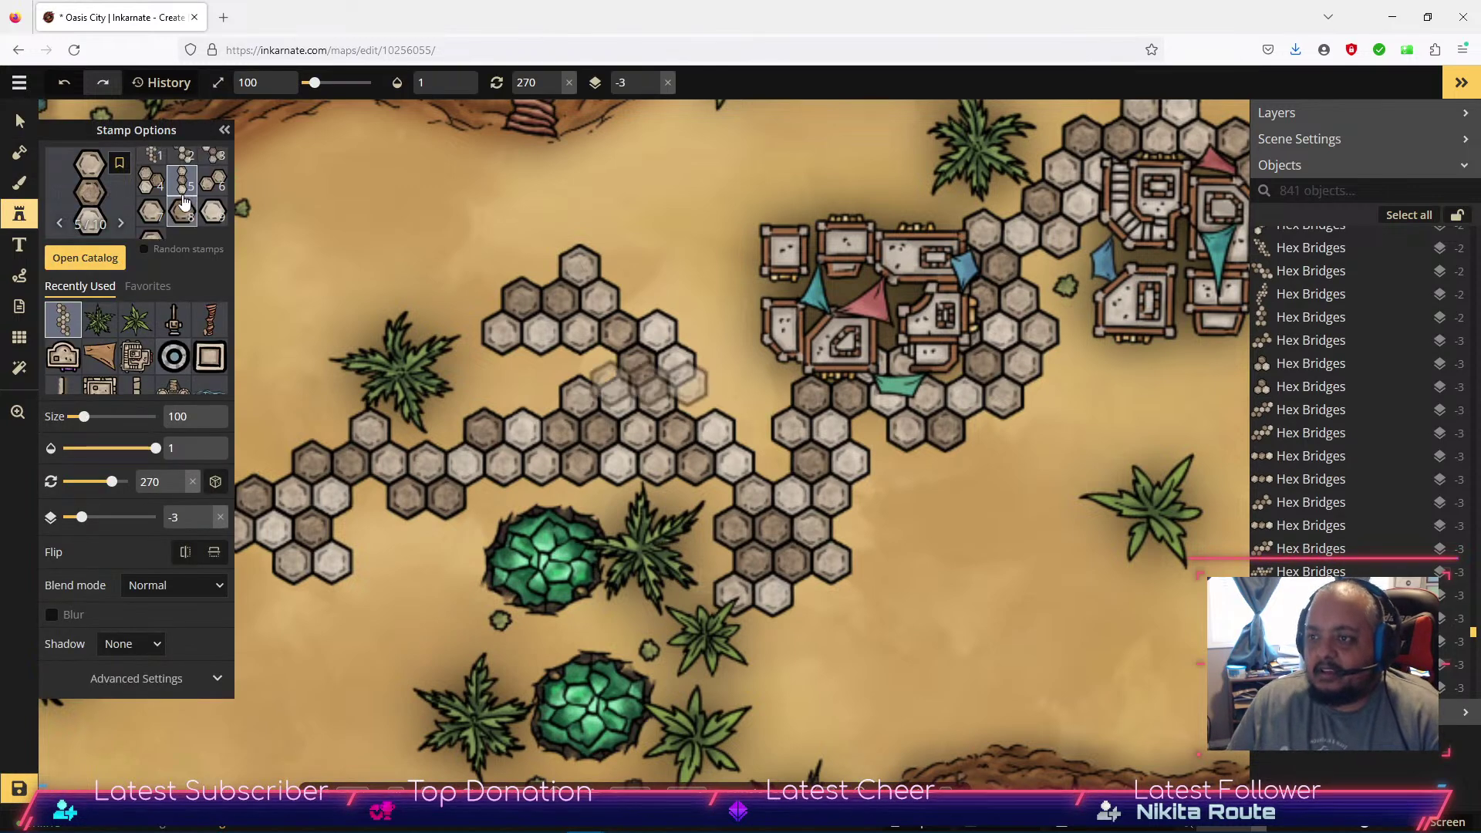
click(155, 166)
drag(355, 460, 800, 388)
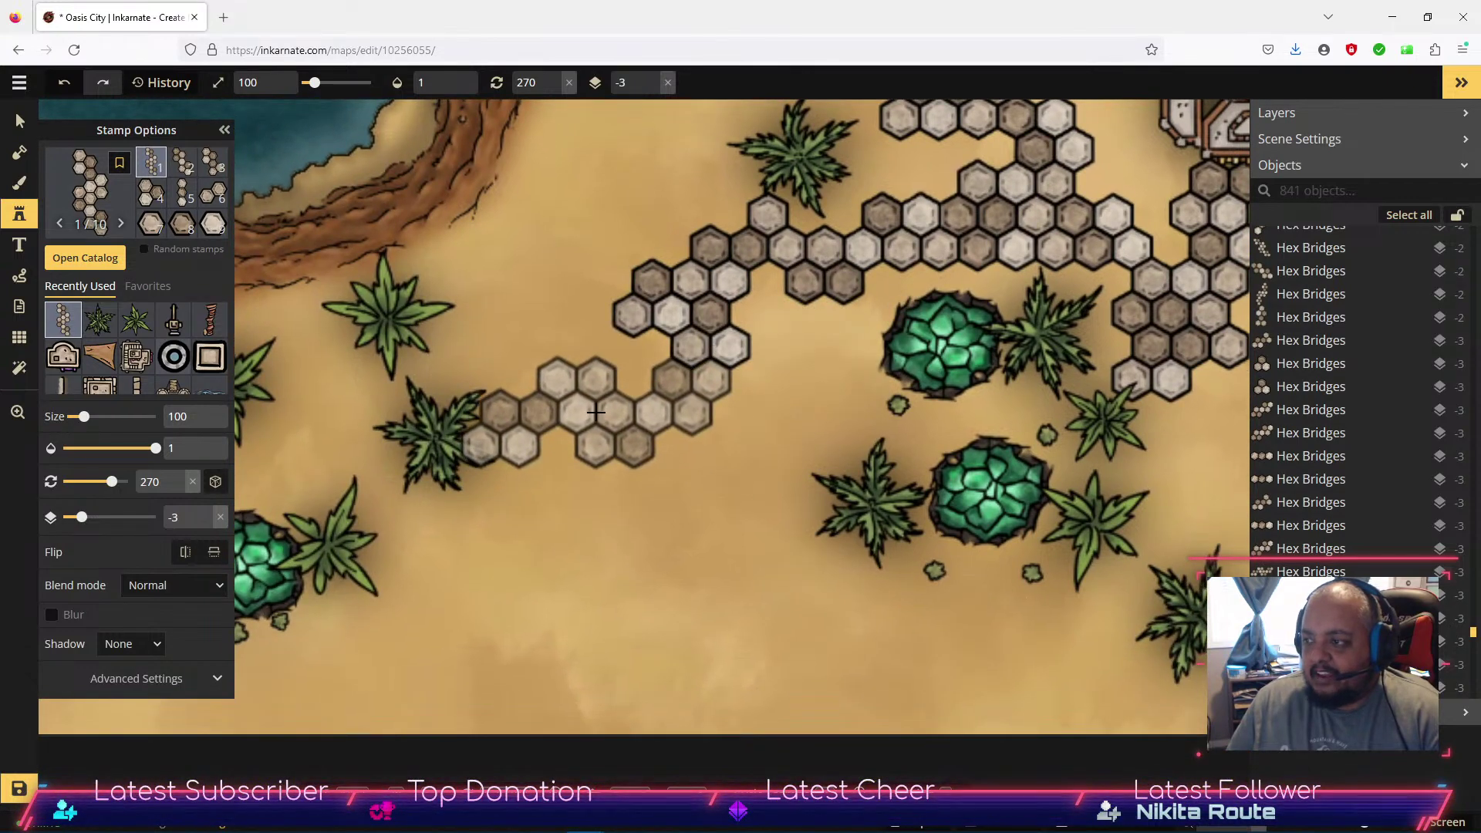
click(595, 412)
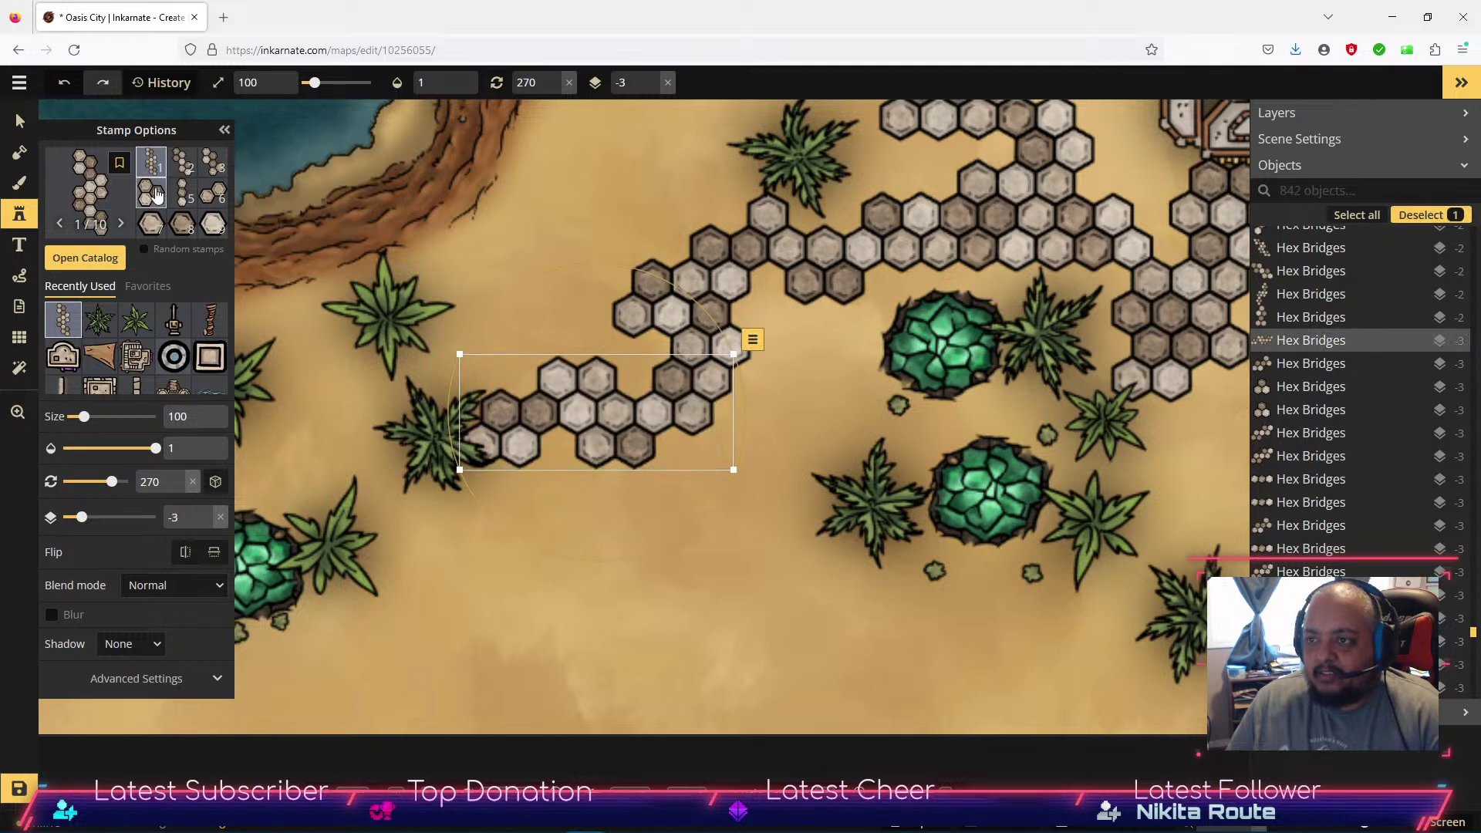
click(185, 175)
drag(669, 287, 632, 517)
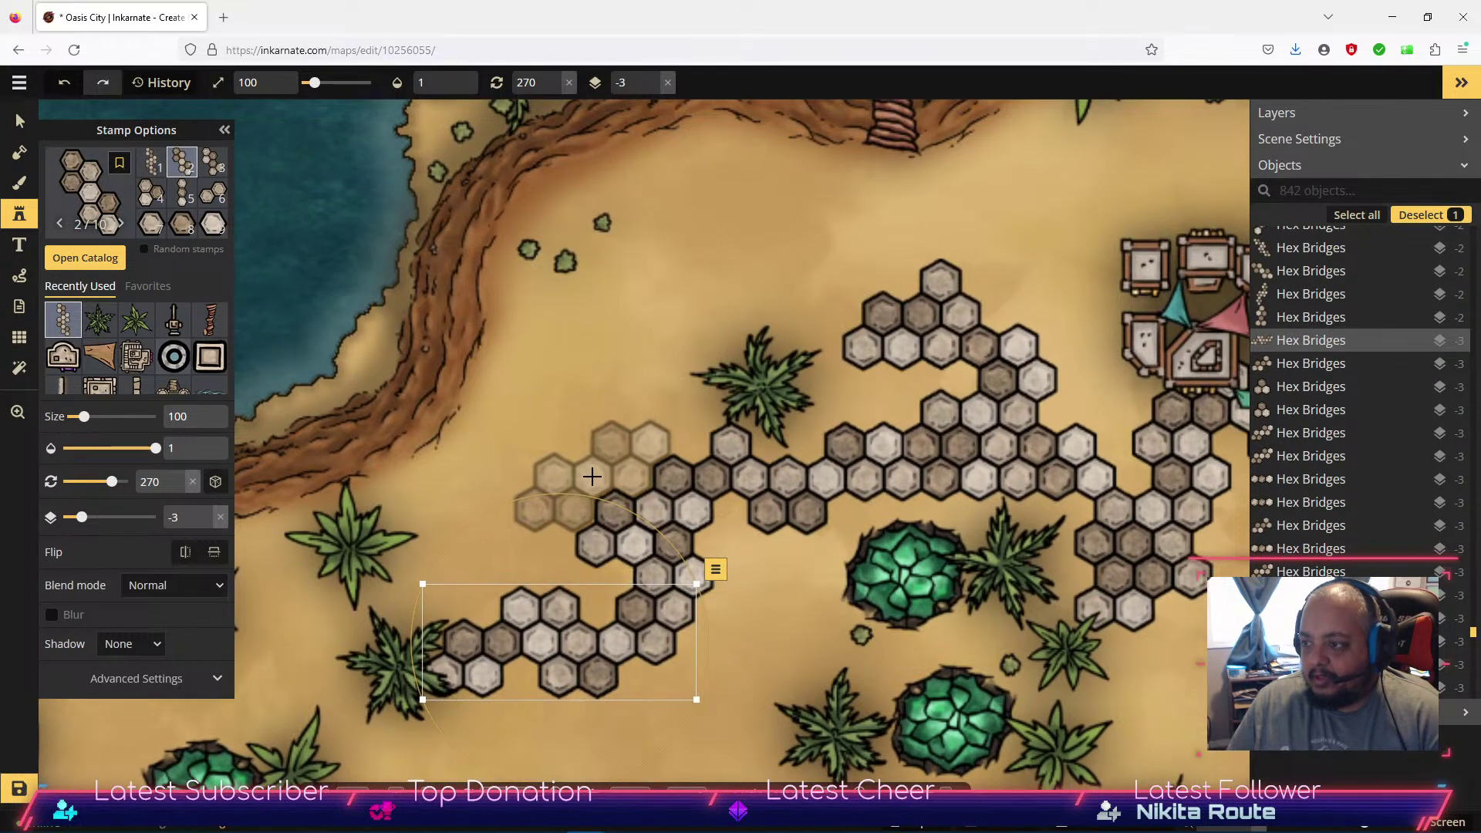
click(595, 480)
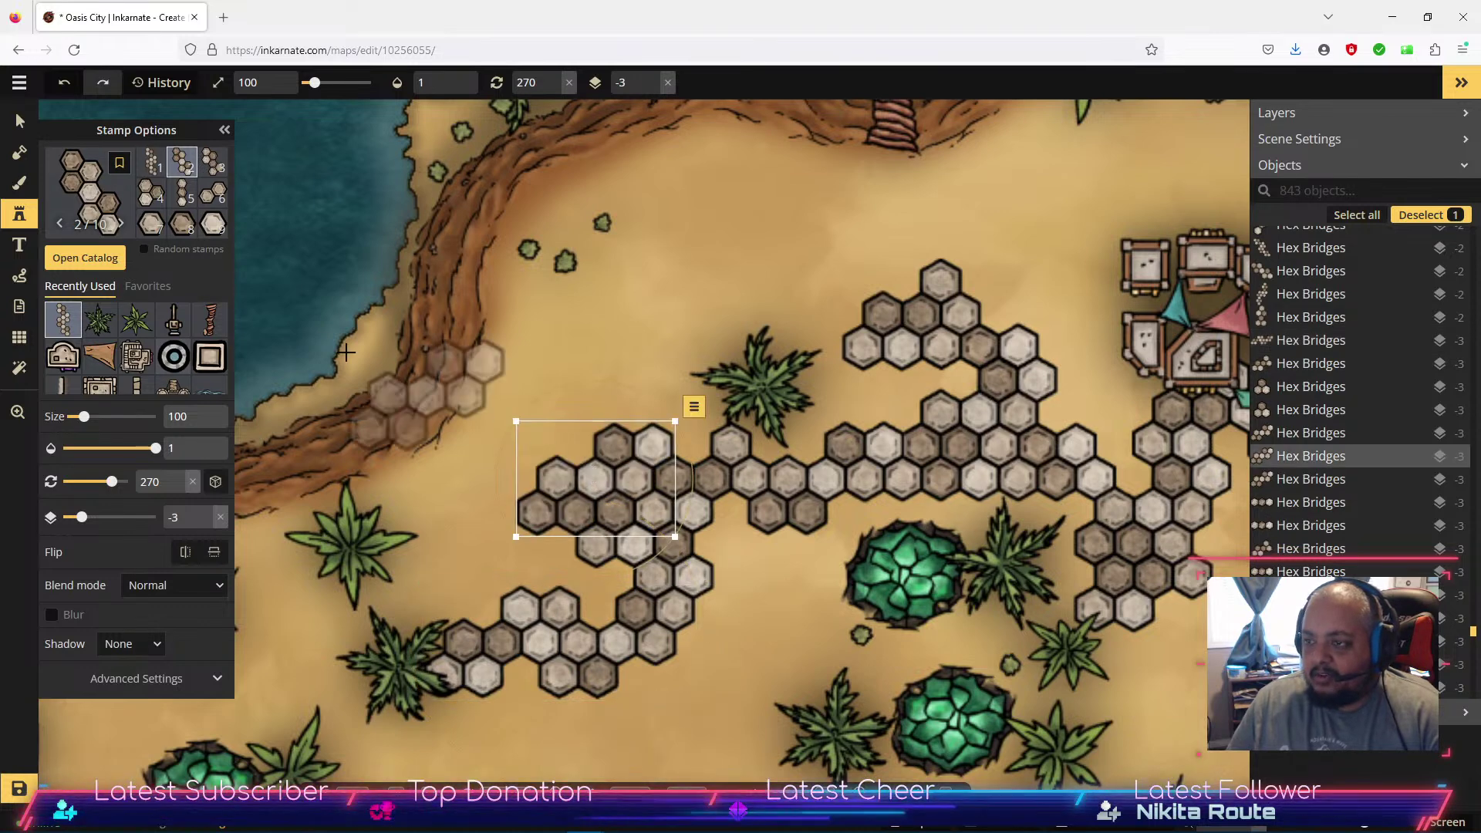
Extend the northern branch westward with a Hex Bridges variant 5 strip and attach a variant 4 triangle above the strip's west end.
click(184, 199)
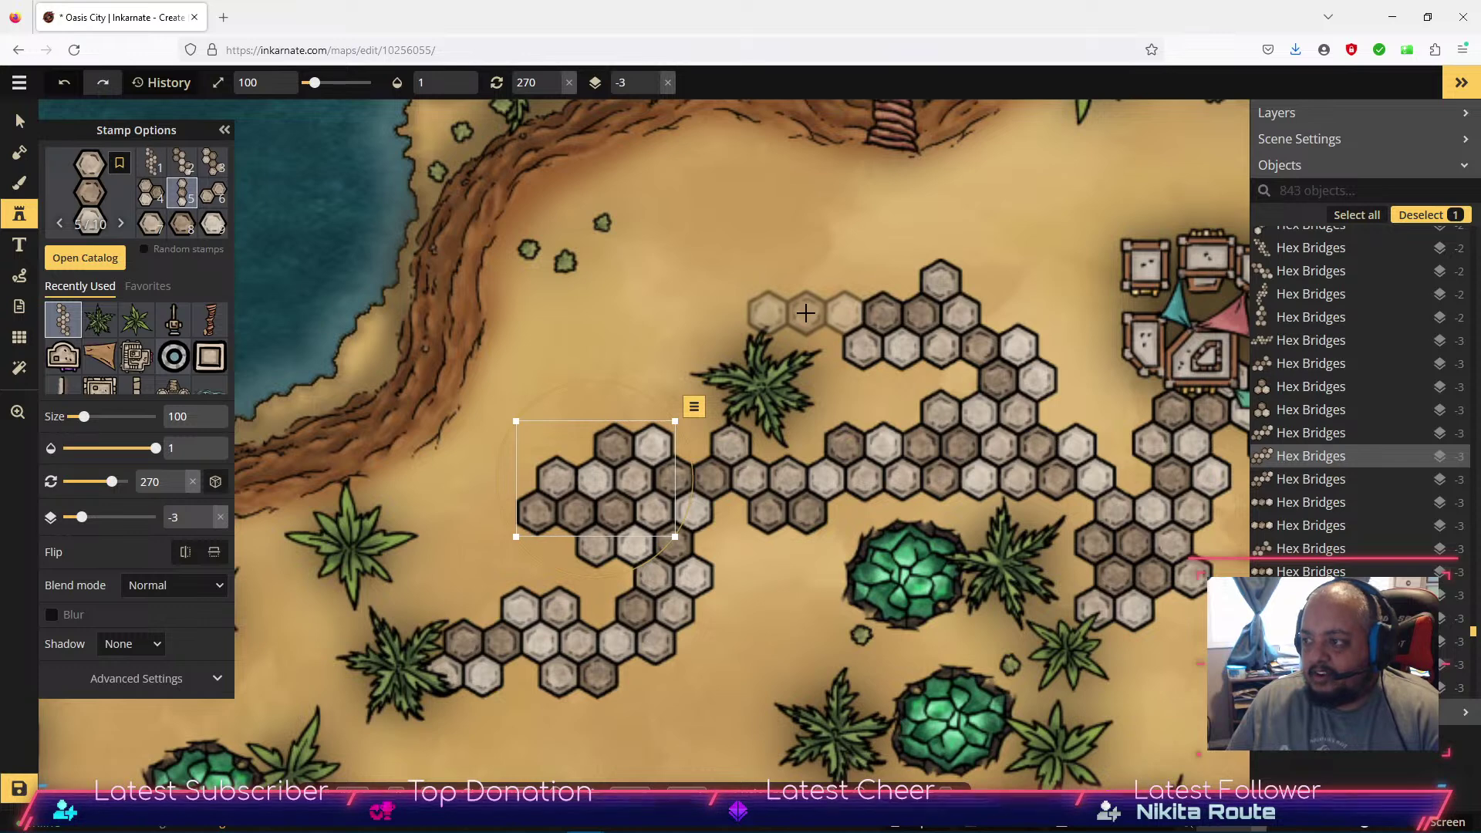
click(805, 313)
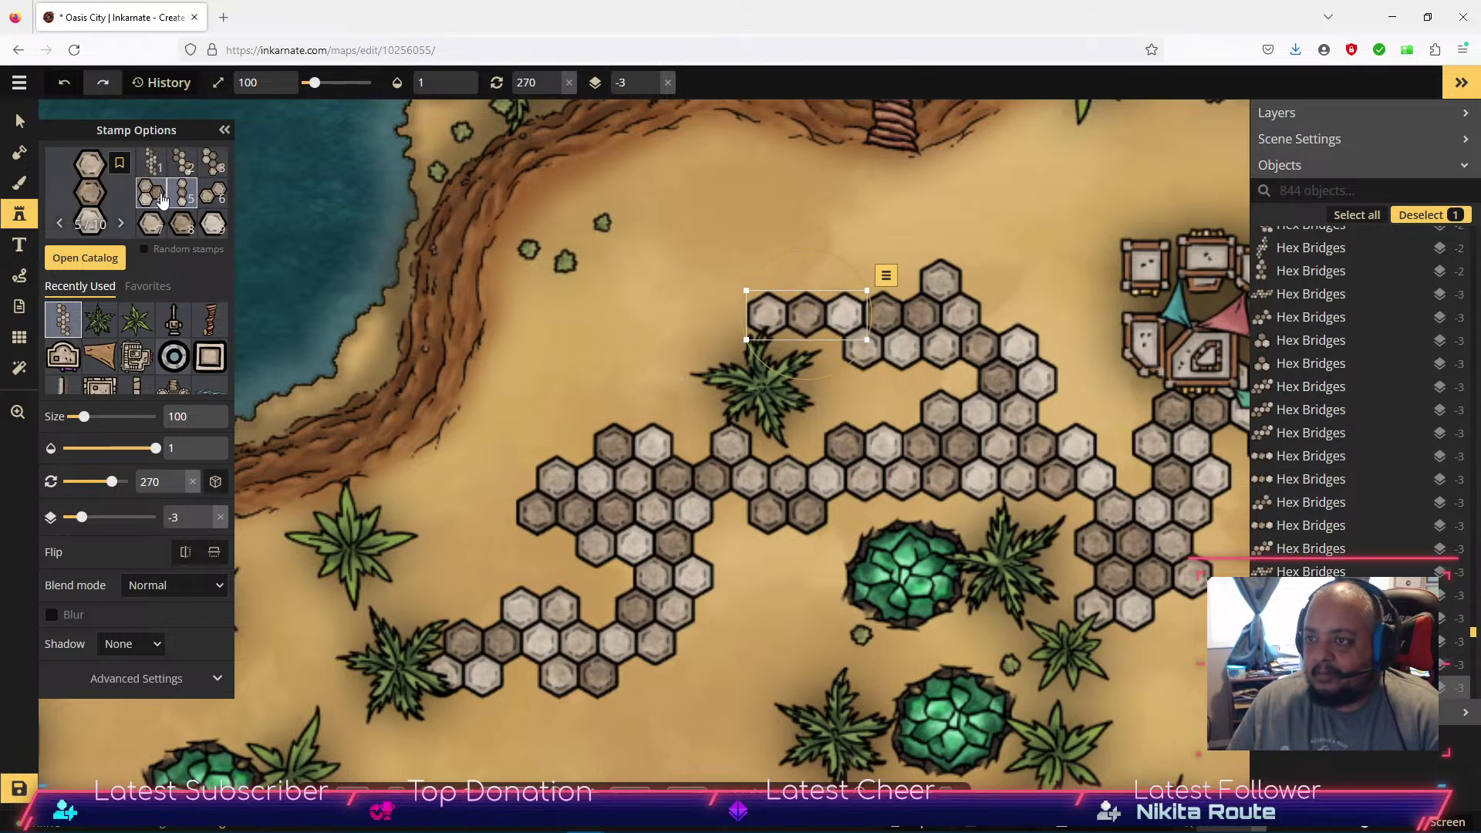
click(160, 196)
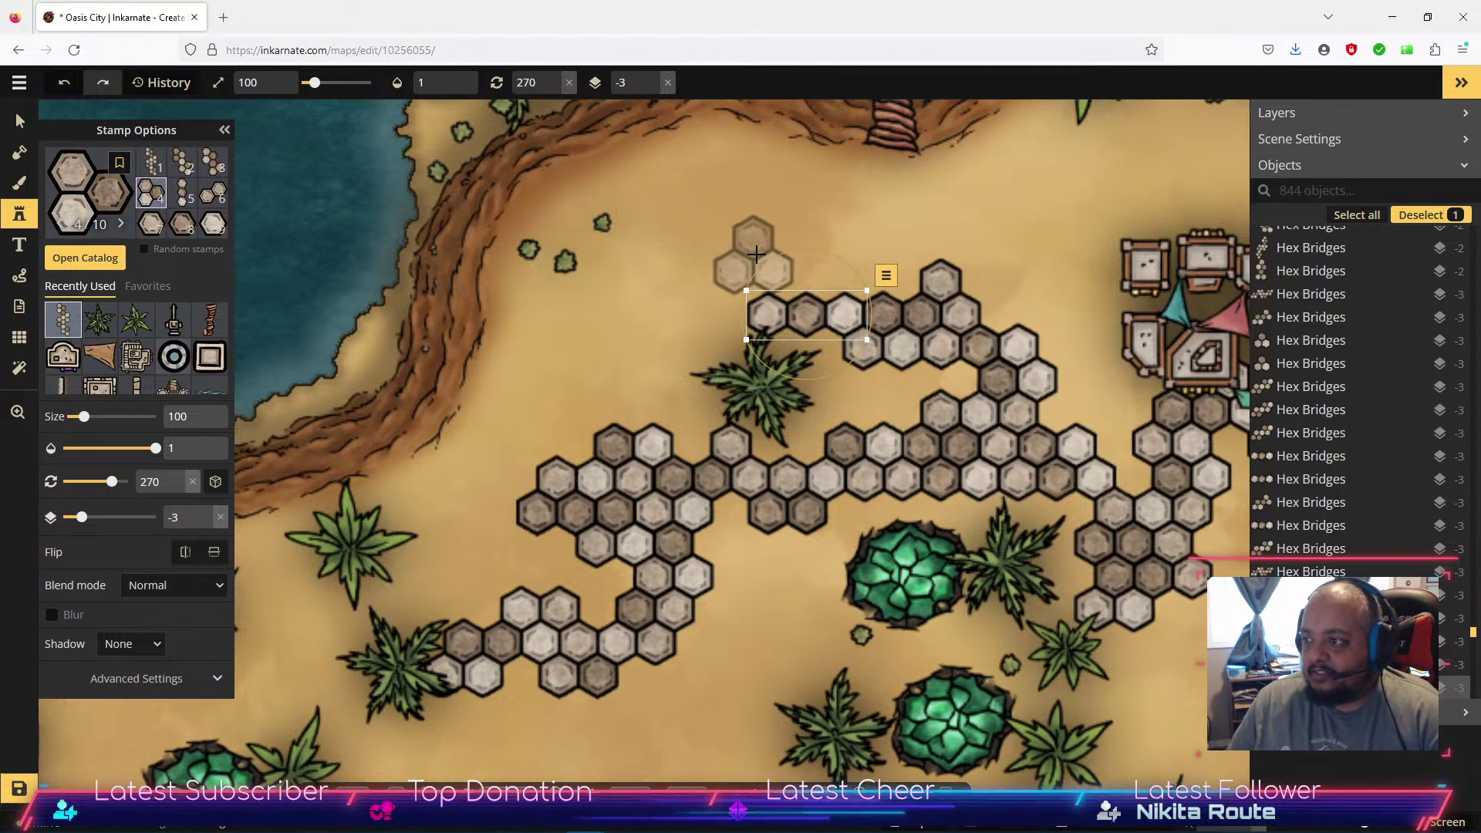
click(754, 250)
drag(755, 248, 765, 262)
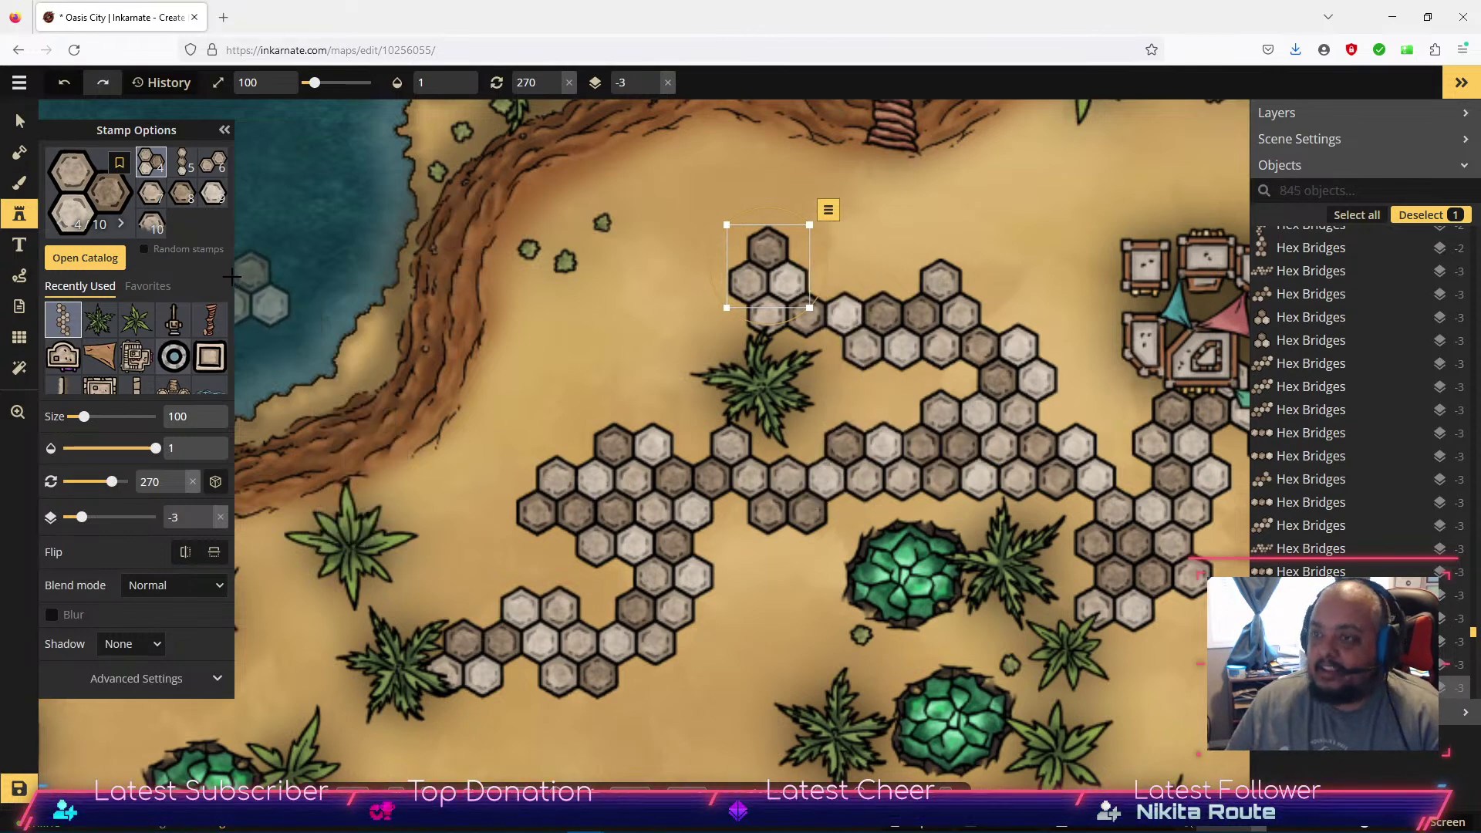
Attach a Hex Bridges variant 3 piece west of the northern triangle and a variant 2 piece northeast of it, toward the cliff stairs.
scroll(191, 191, up, 1)
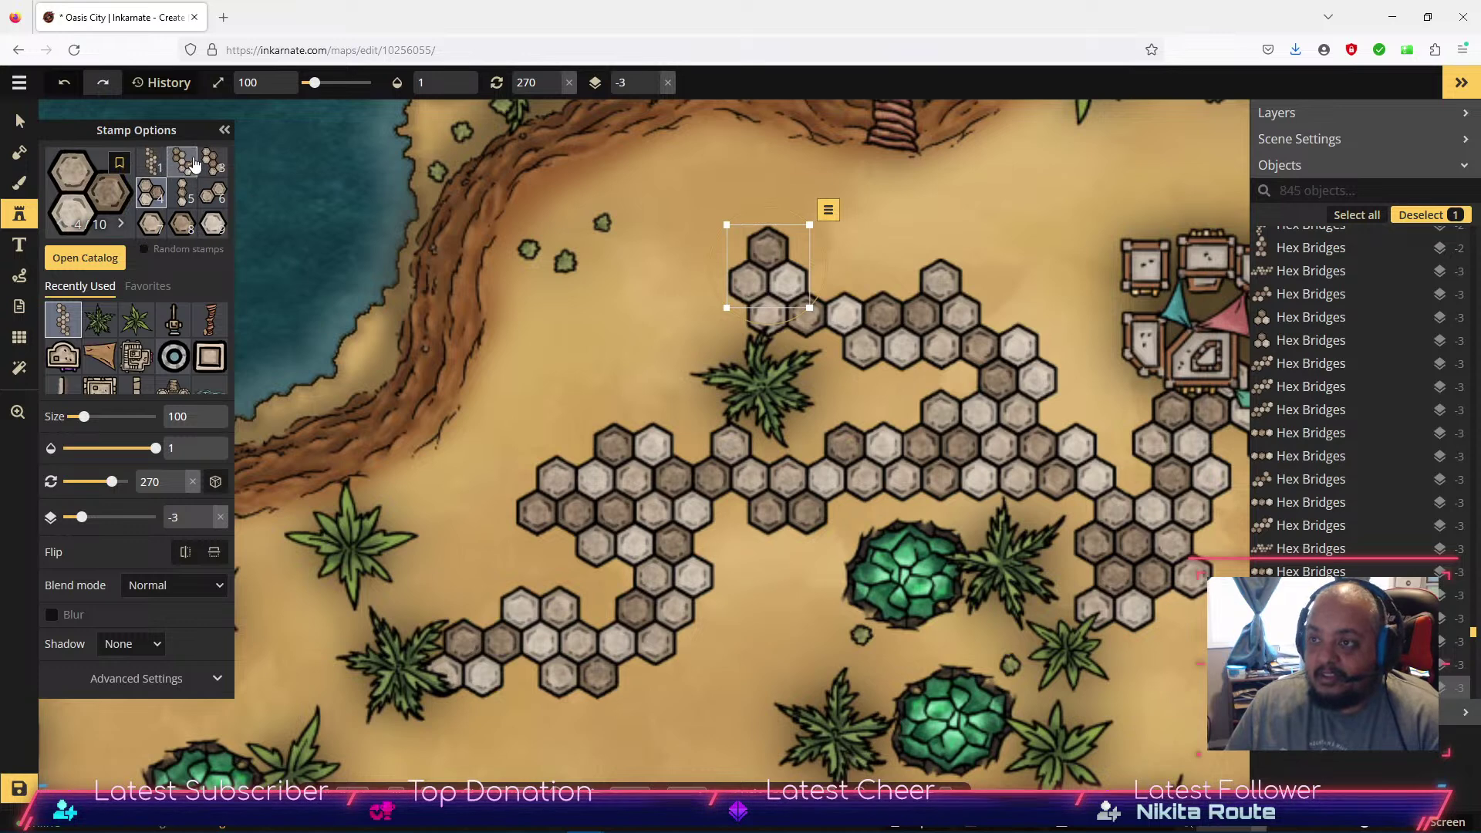
click(213, 163)
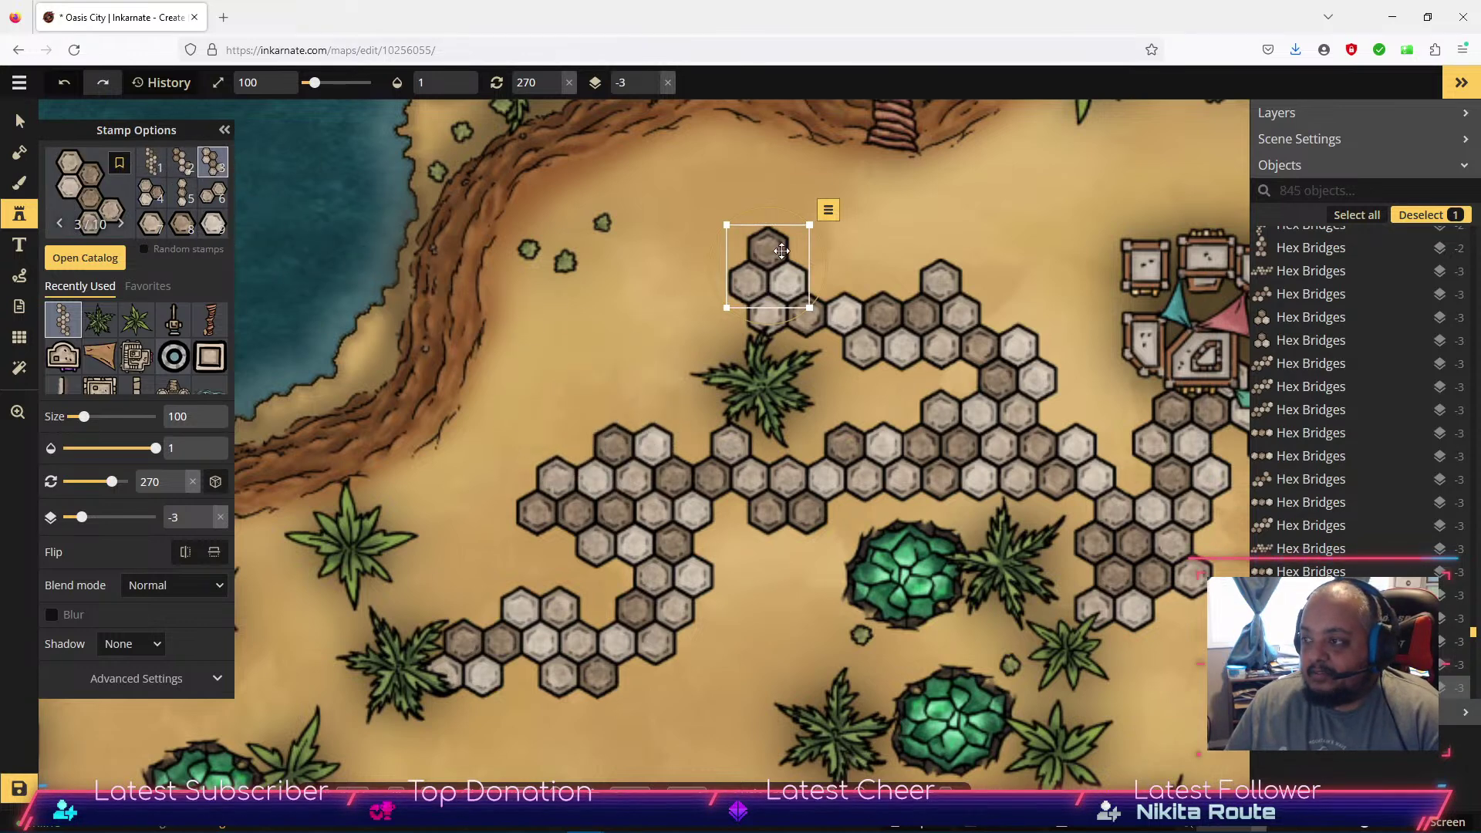
click(679, 246)
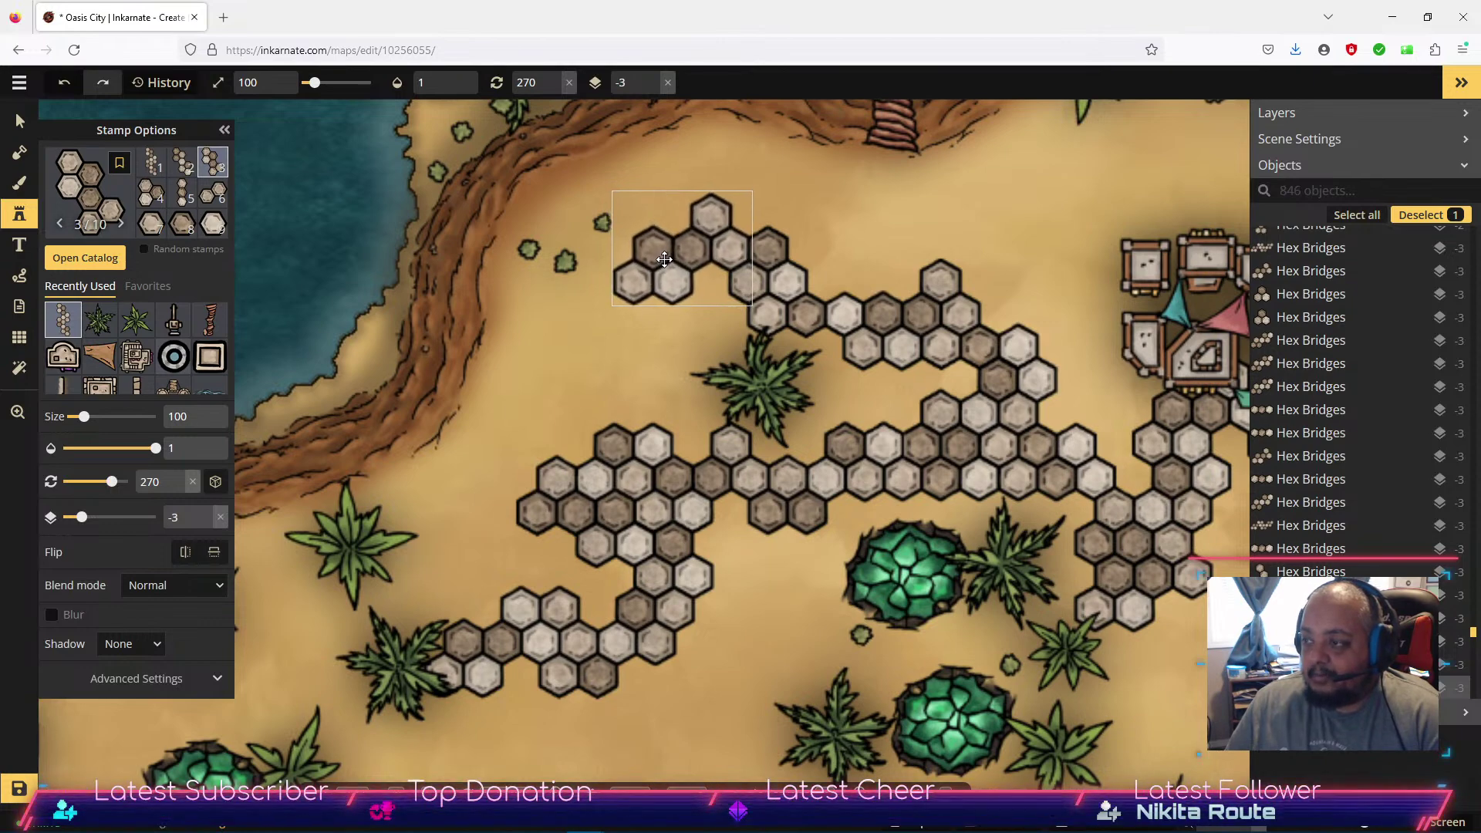
click(664, 259)
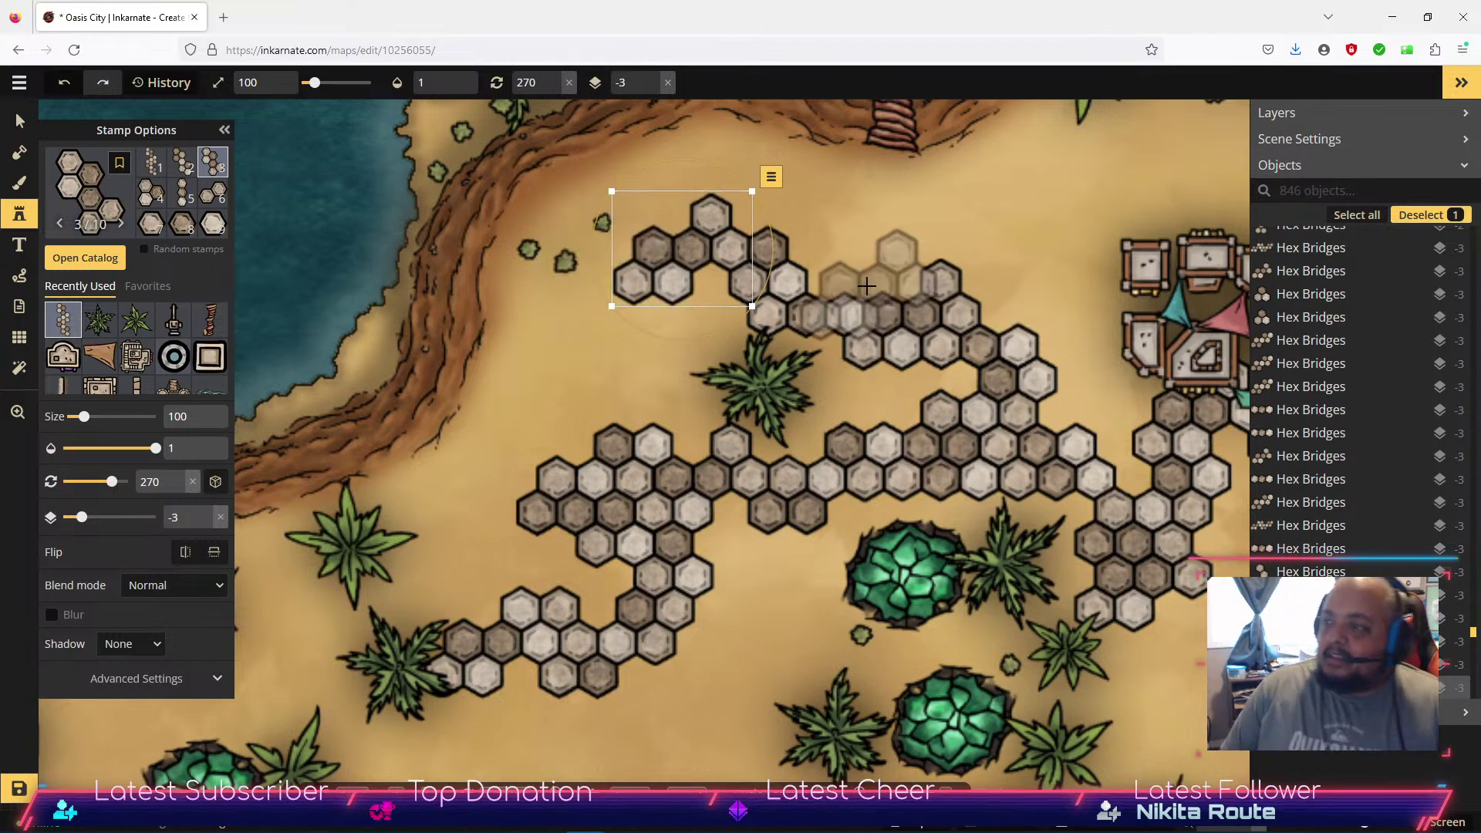
click(184, 202)
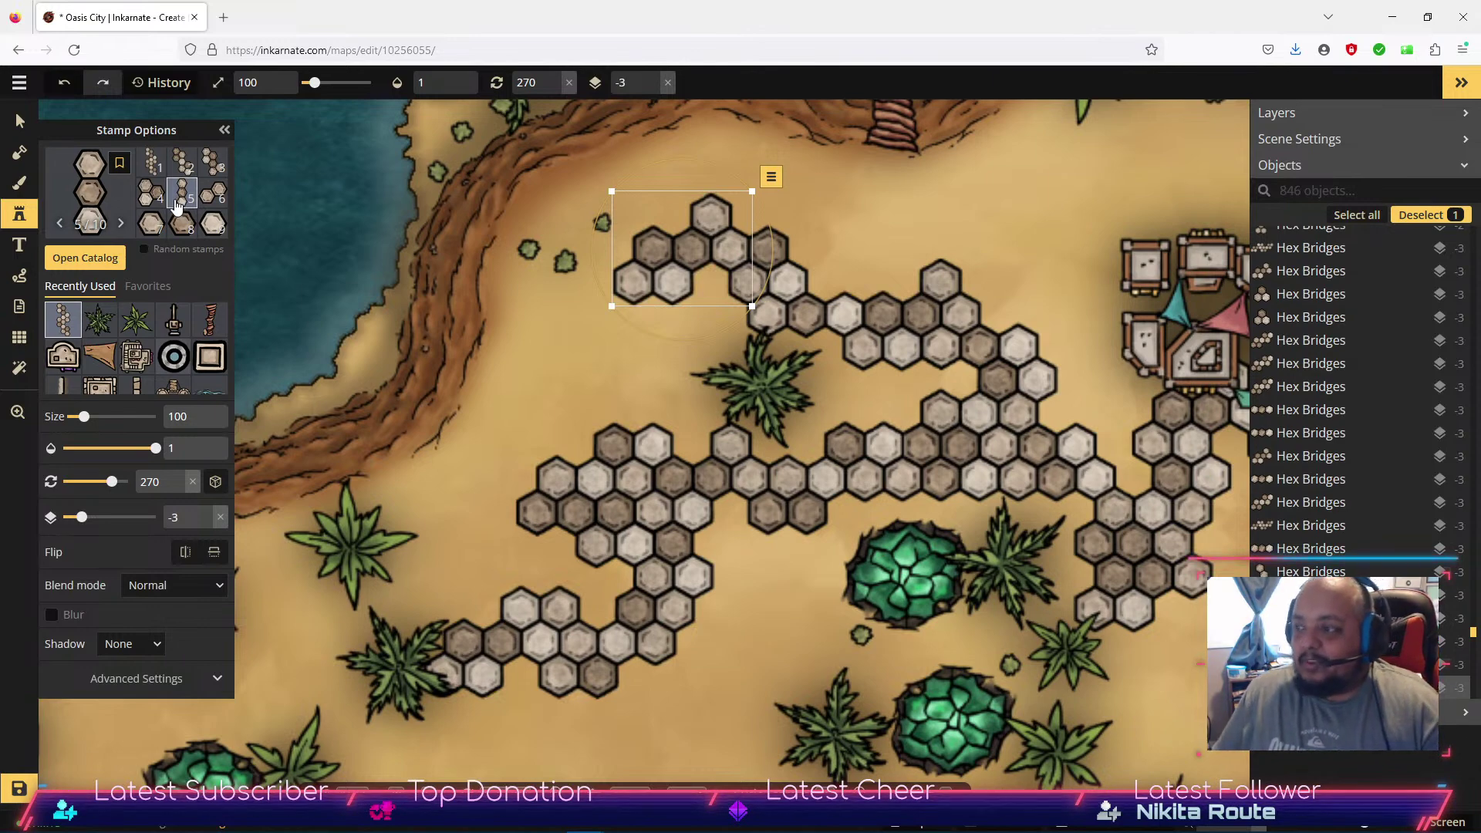
click(182, 162)
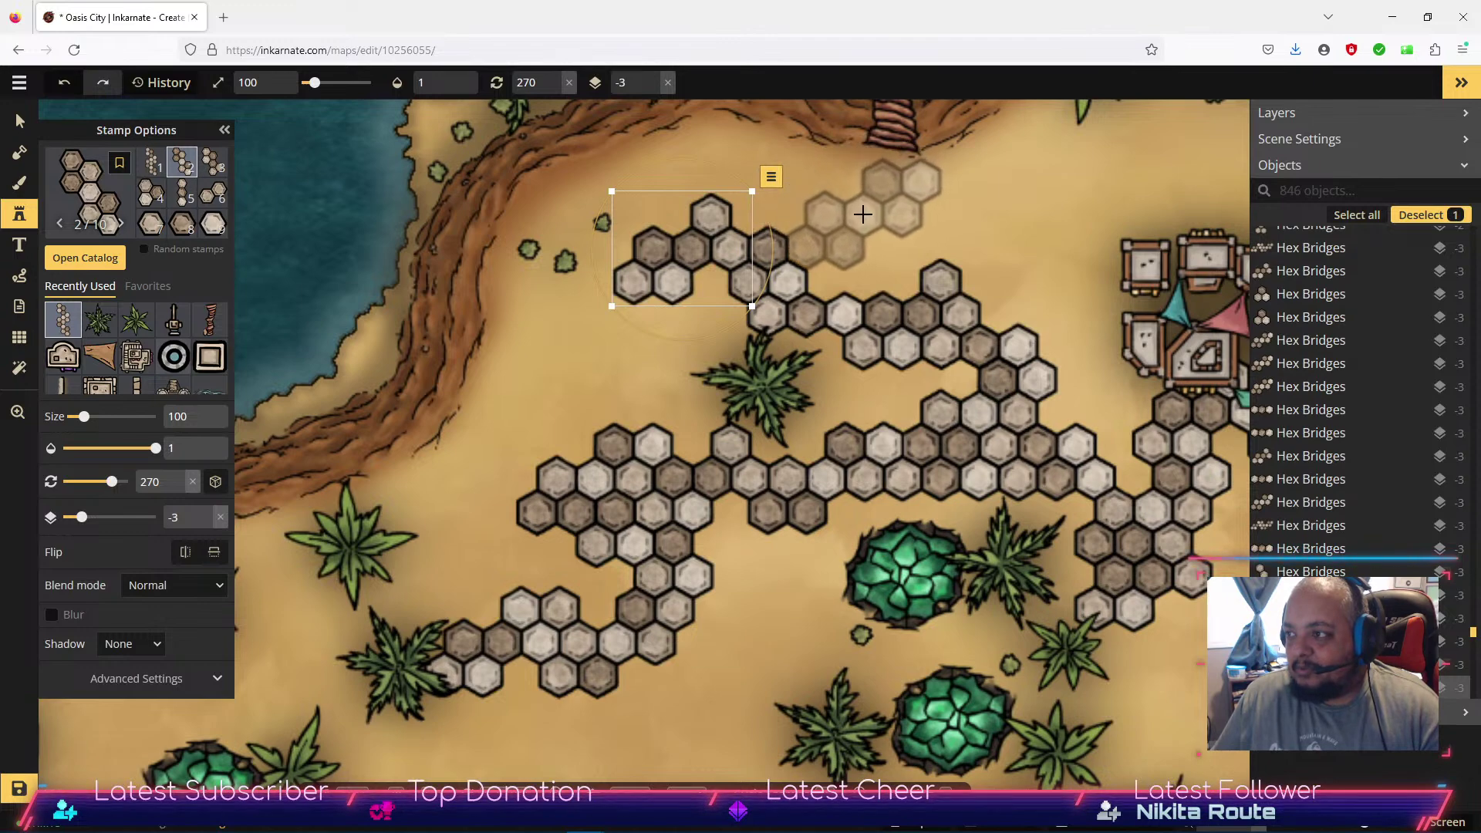
click(865, 215)
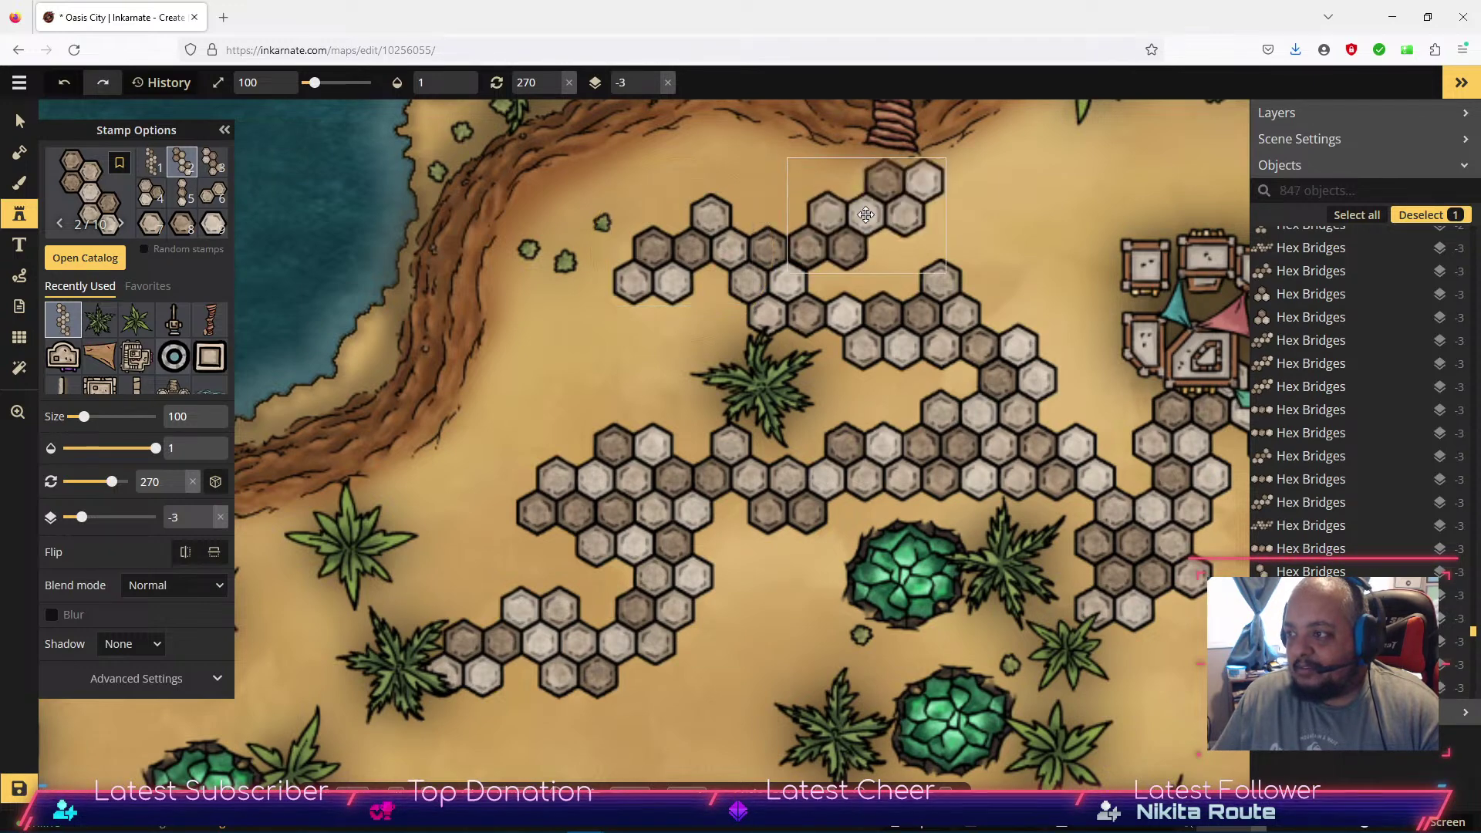
Place a Hex Bridges variant 4 triangle and fit it onto the eastern bend of the northern branch, west of the building block.
click(151, 194)
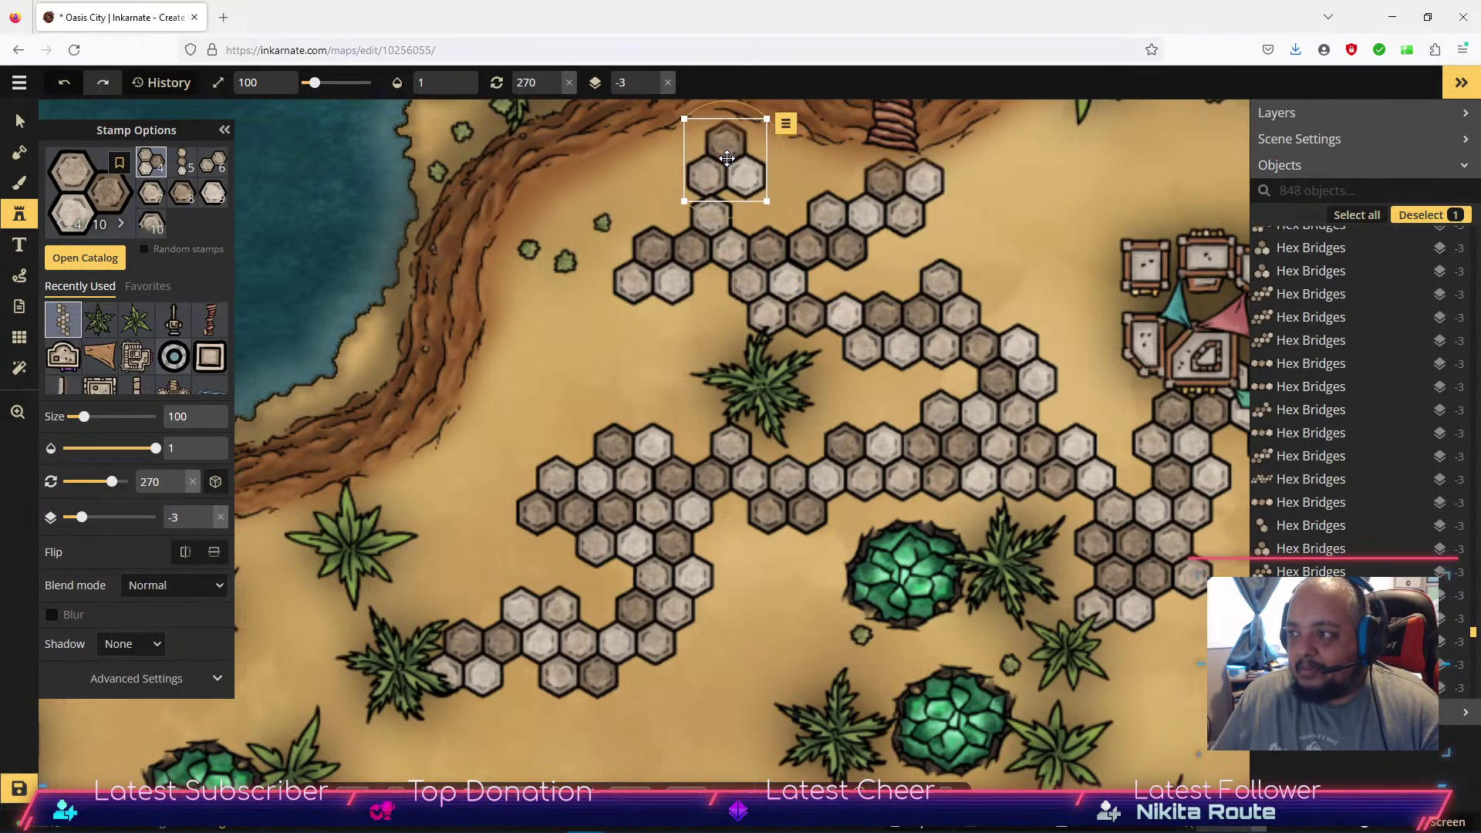
click(909, 262)
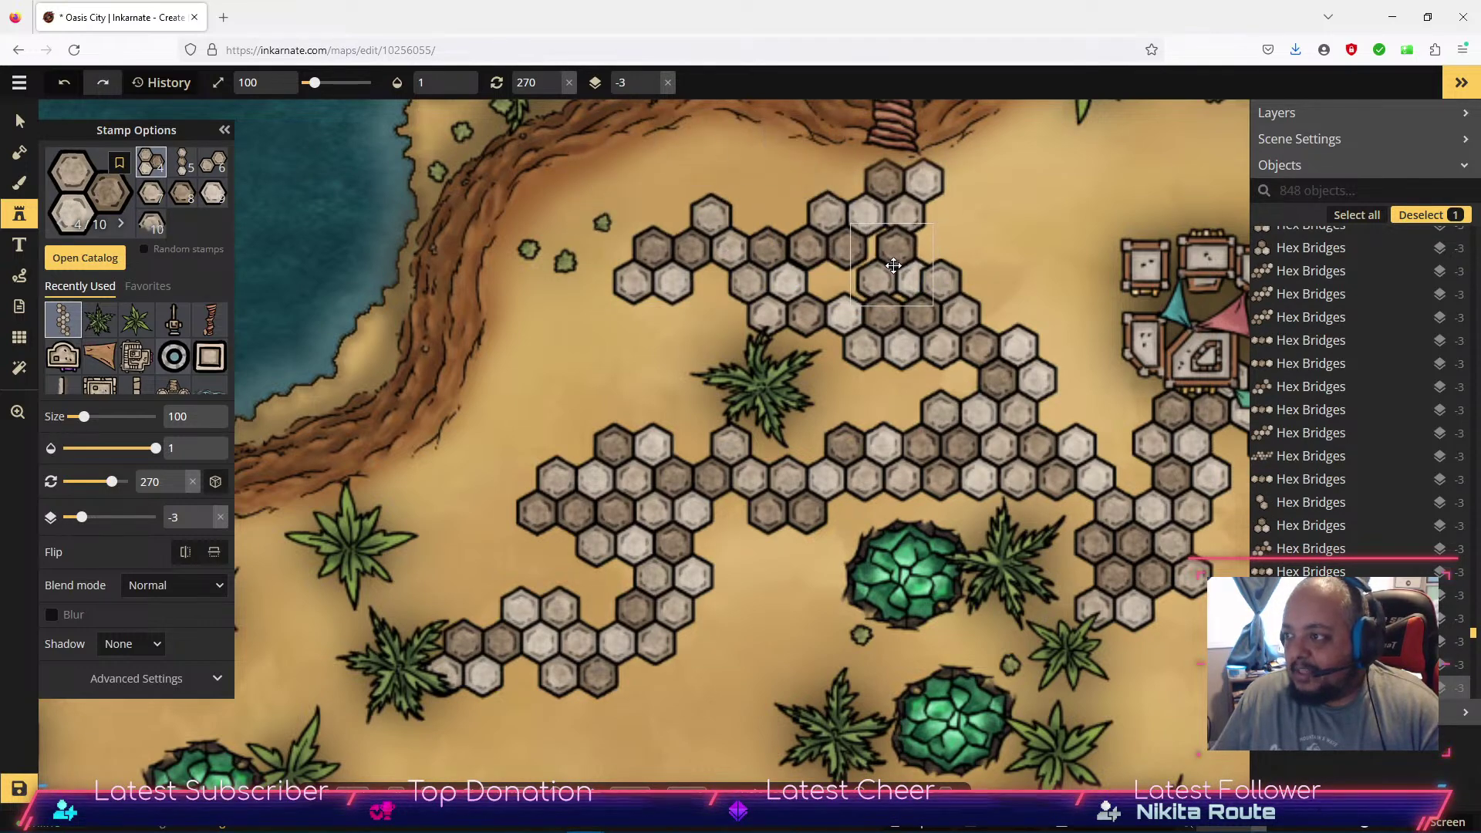
drag(910, 262, 1020, 301)
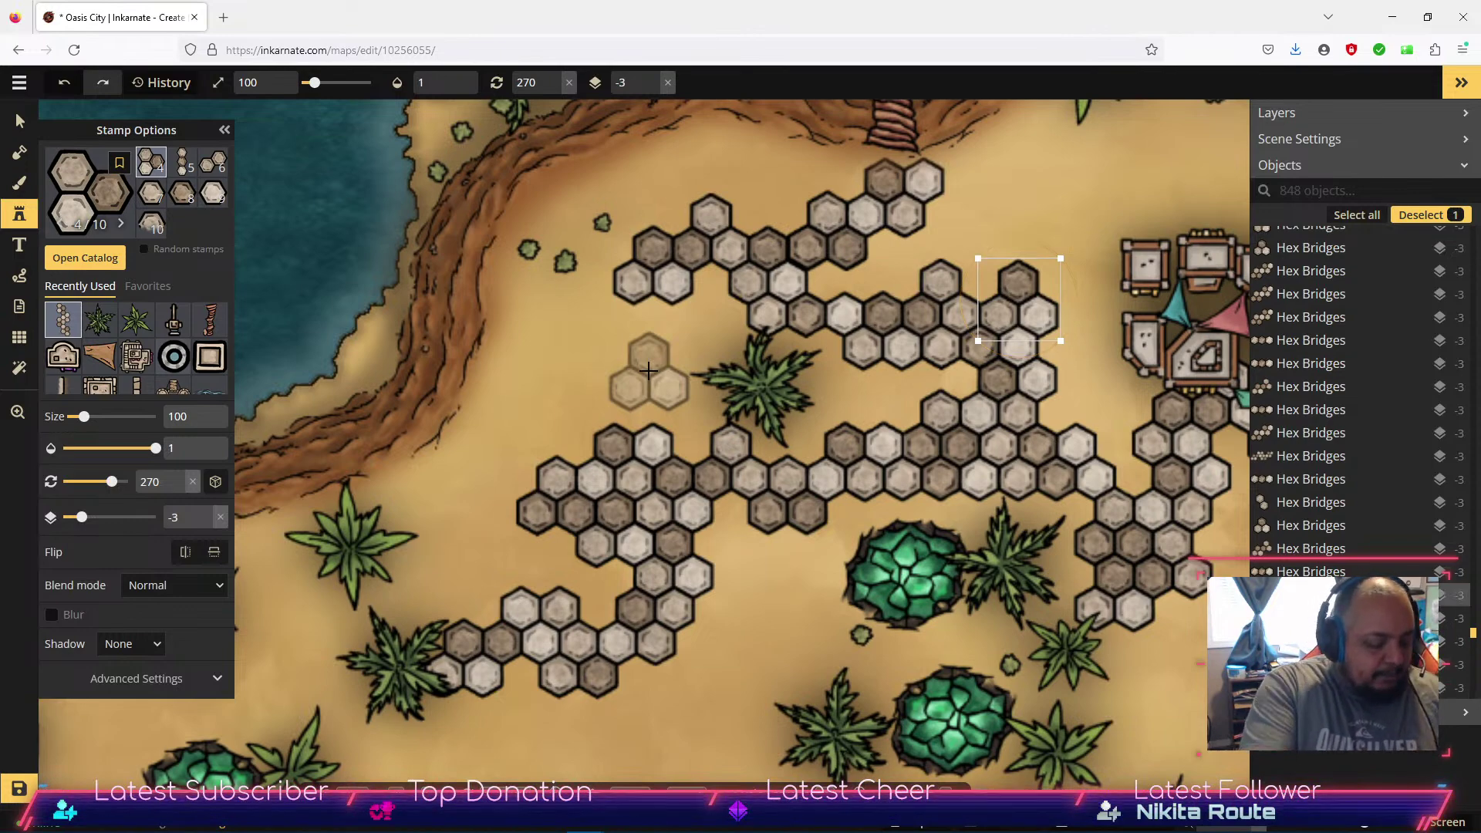
Attach a Hex Bridges variant 2 piece to the southeastern side of the paving below the building block.
key(alt)
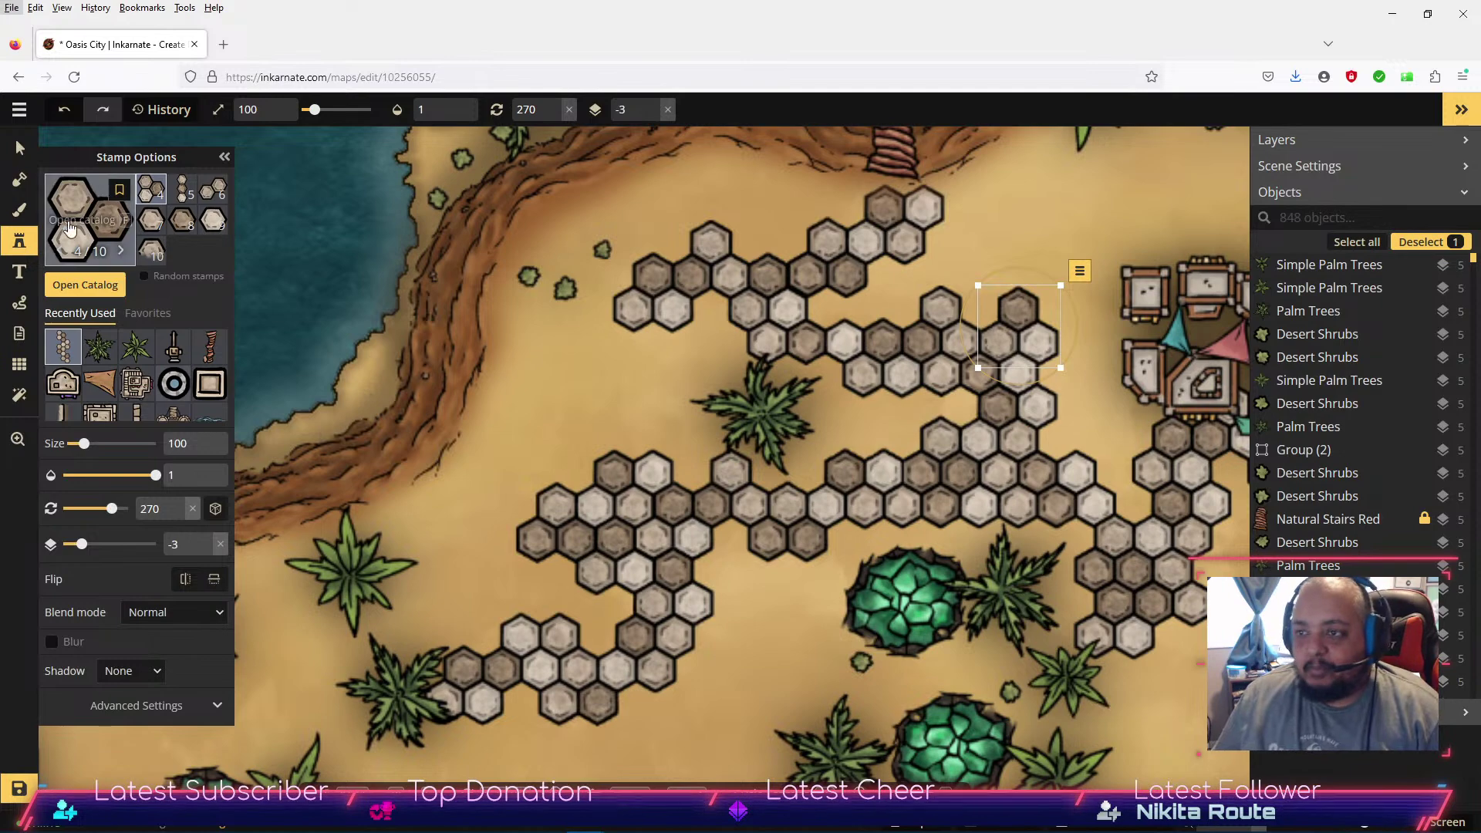
key(alt)
scroll(163, 205, up, 2)
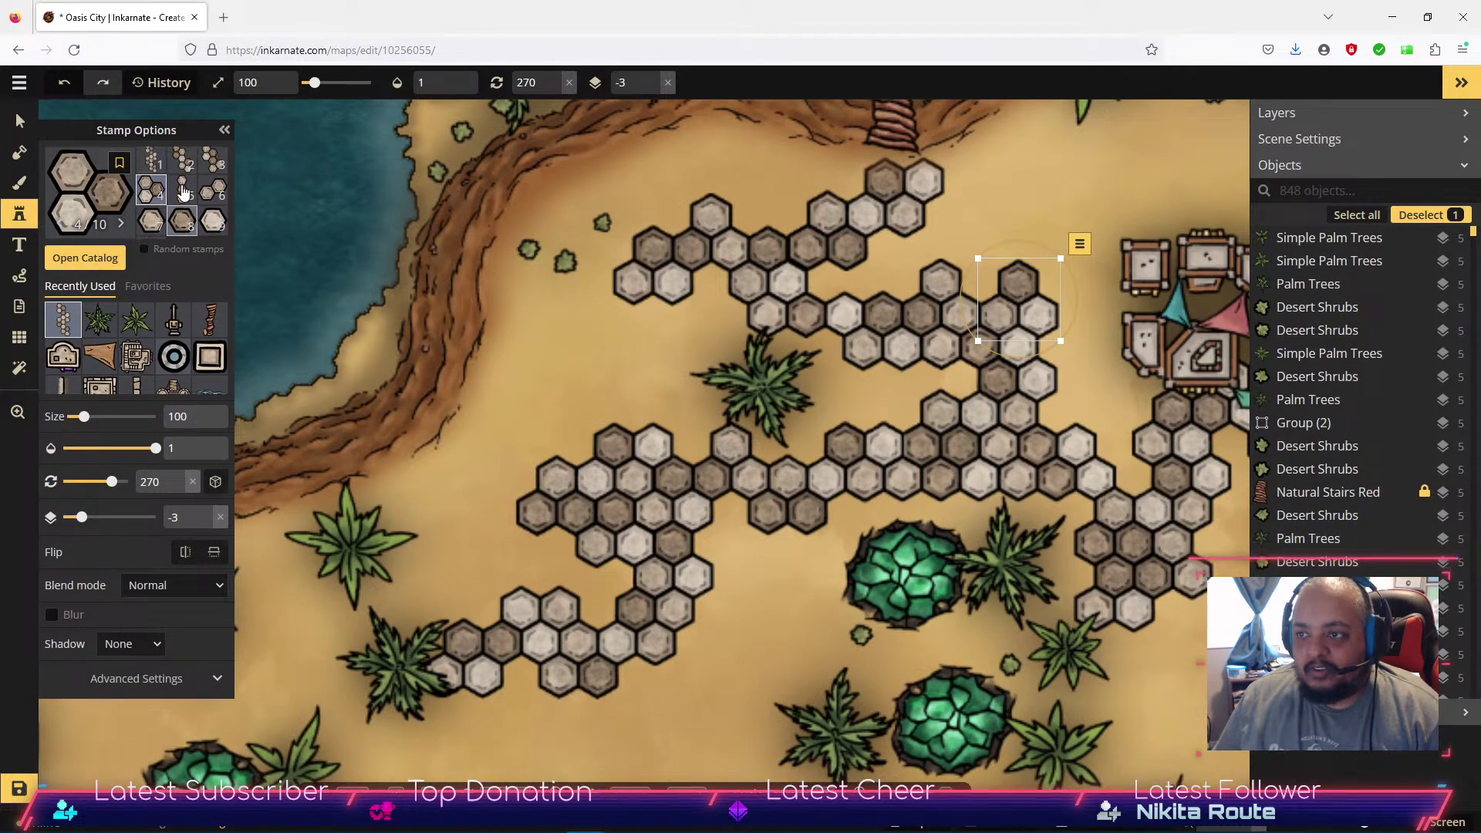
click(184, 166)
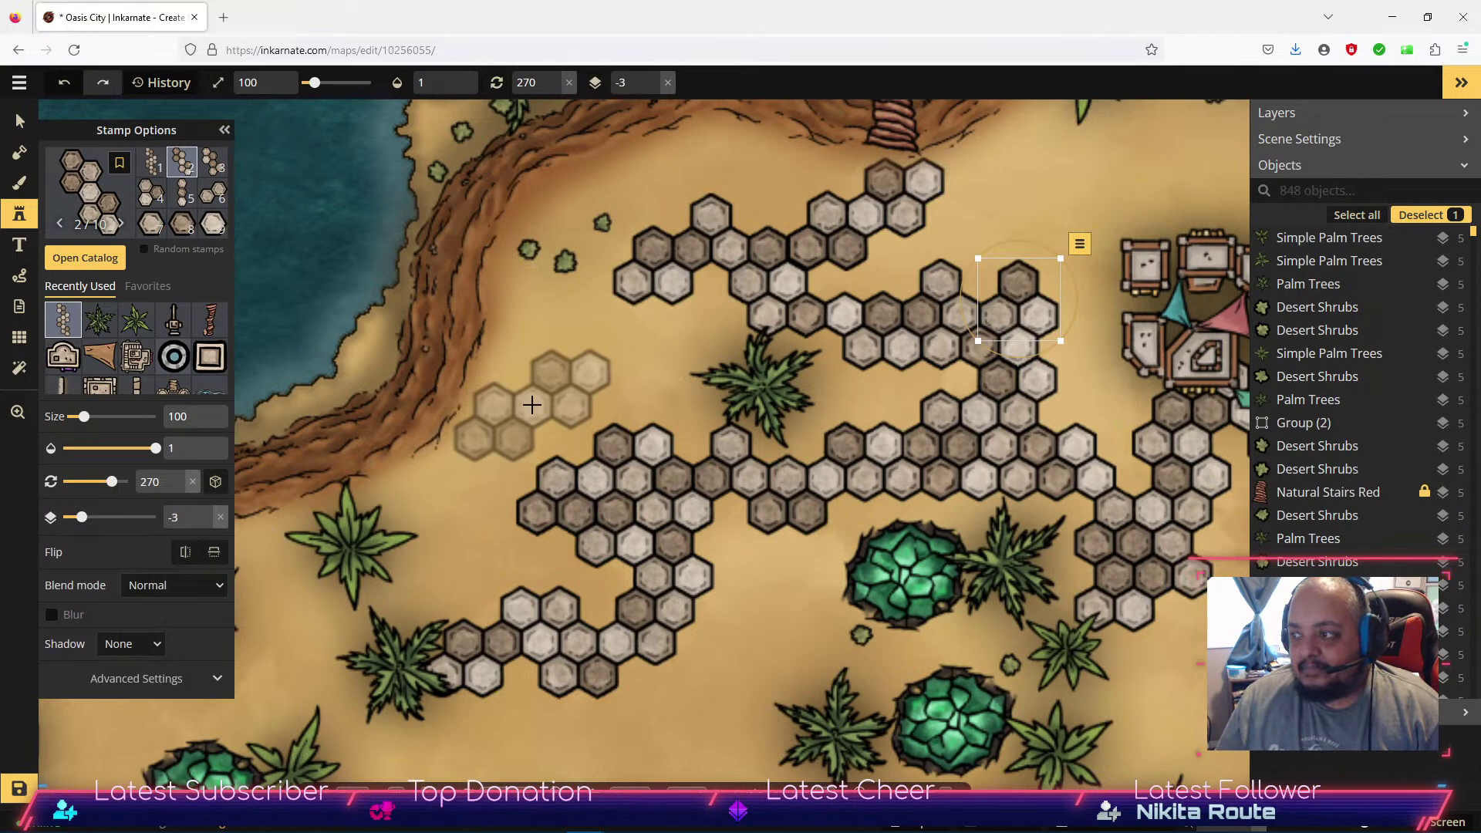
drag(612, 496, 343, 259)
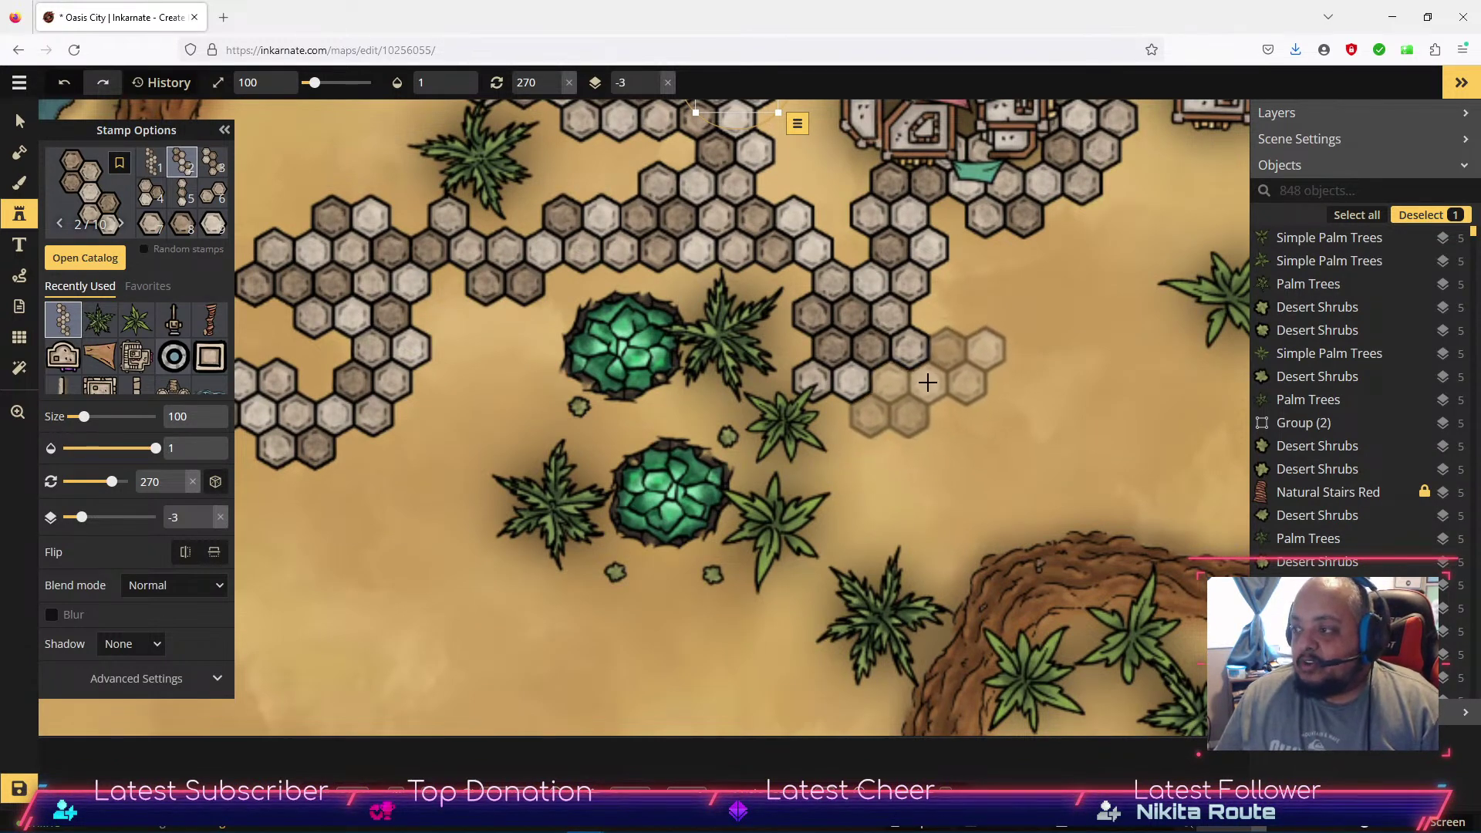
click(928, 382)
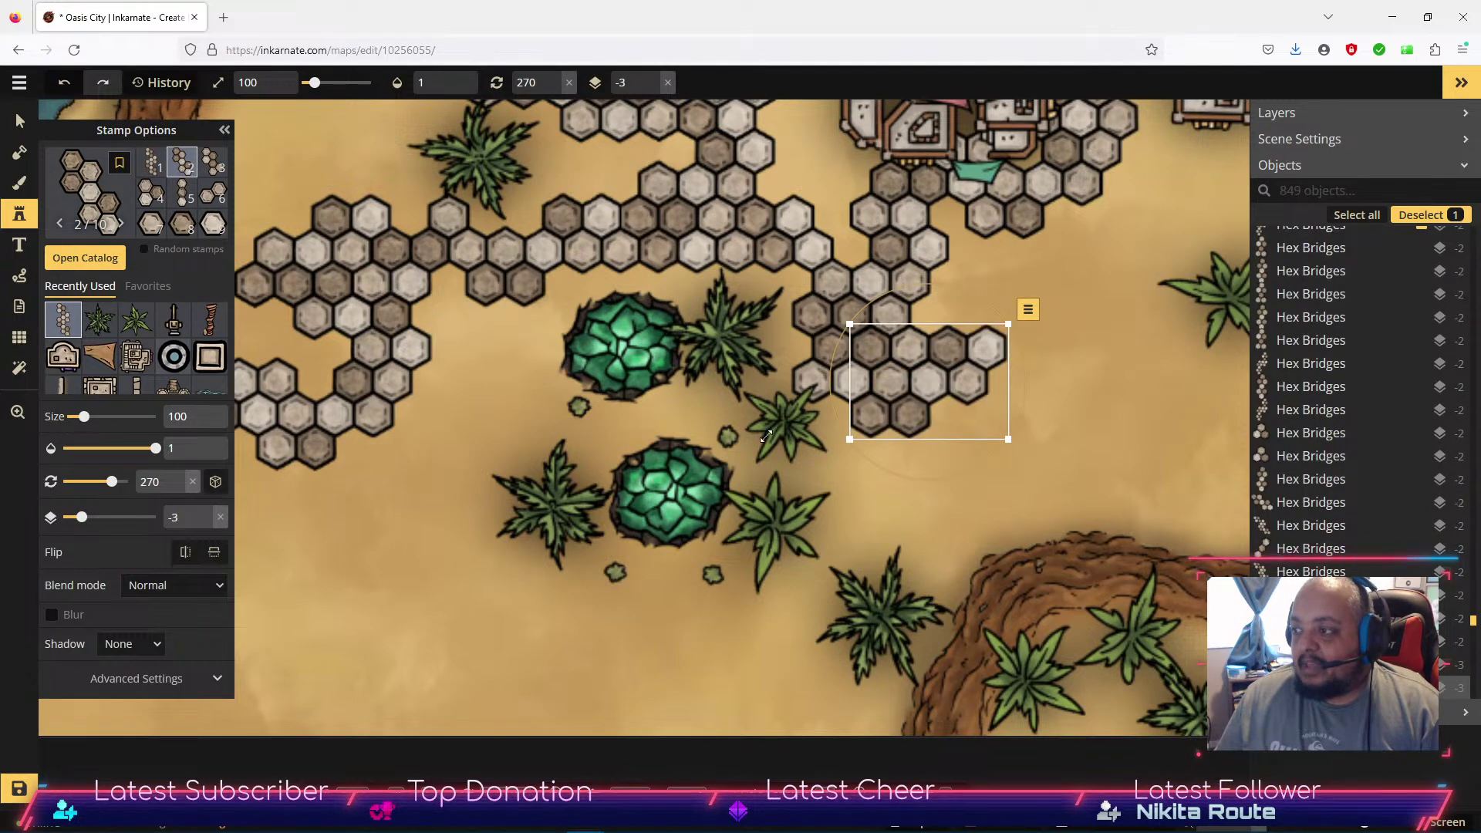
Place two five-hex Hex Bridges variant 3 pieces on the sand east and southeast of the new paving, north of the rock ridge.
click(213, 162)
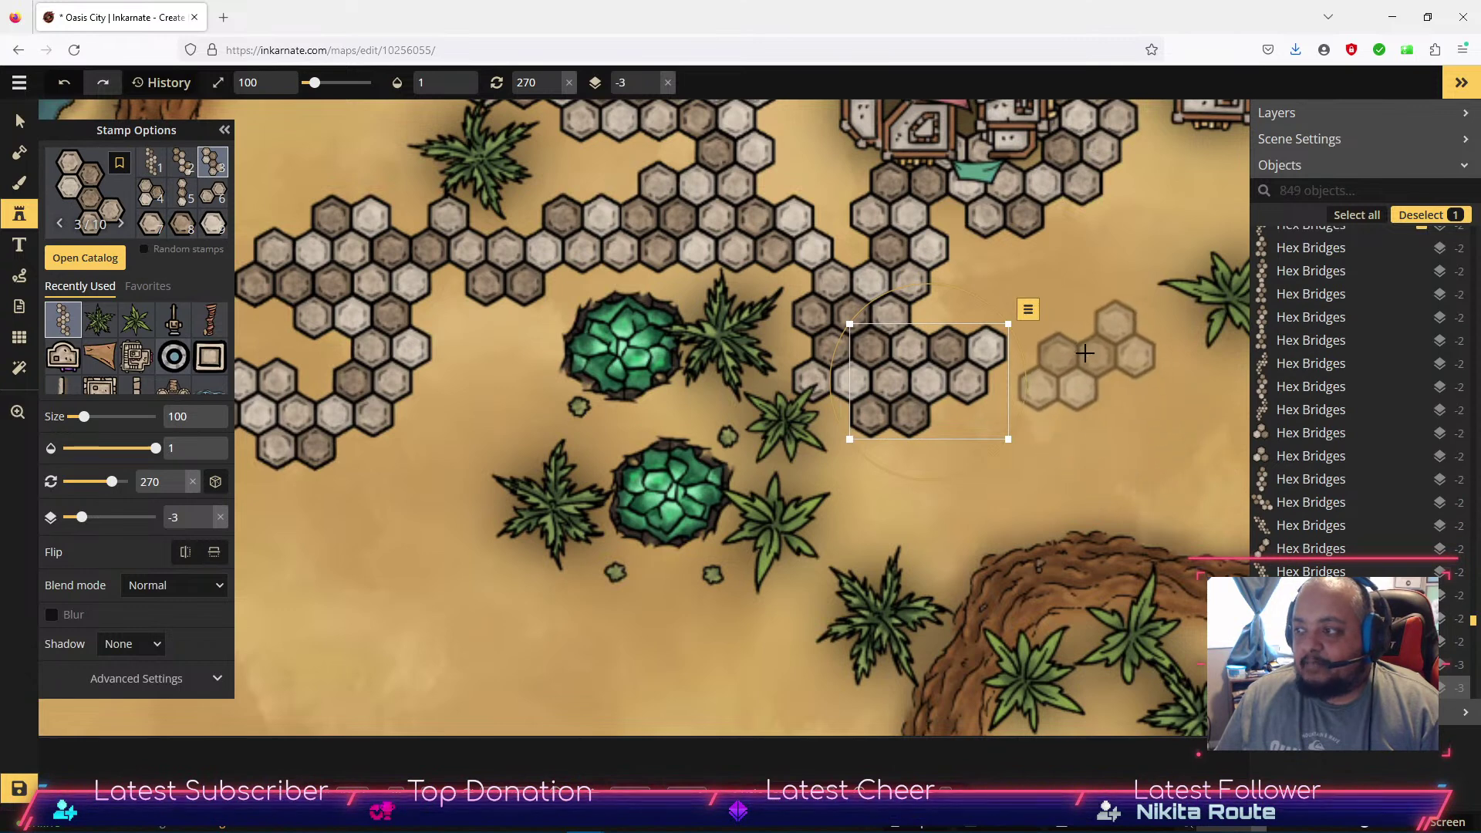
click(1084, 358)
click(987, 489)
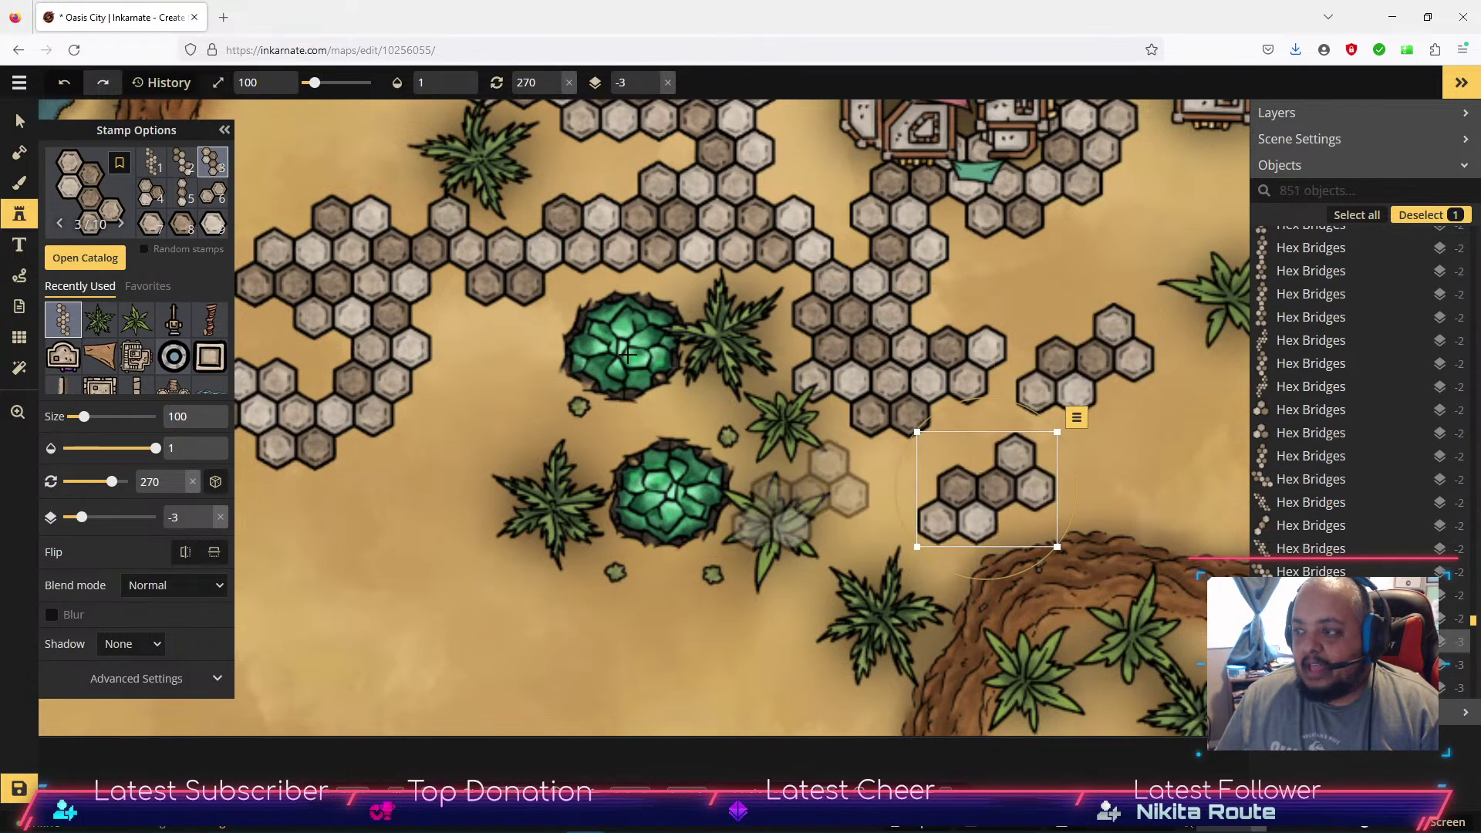
Place two six-hex Hex Bridges variant 2 pieces on the open sand south and southwest of the two green succulents.
click(171, 171)
click(417, 588)
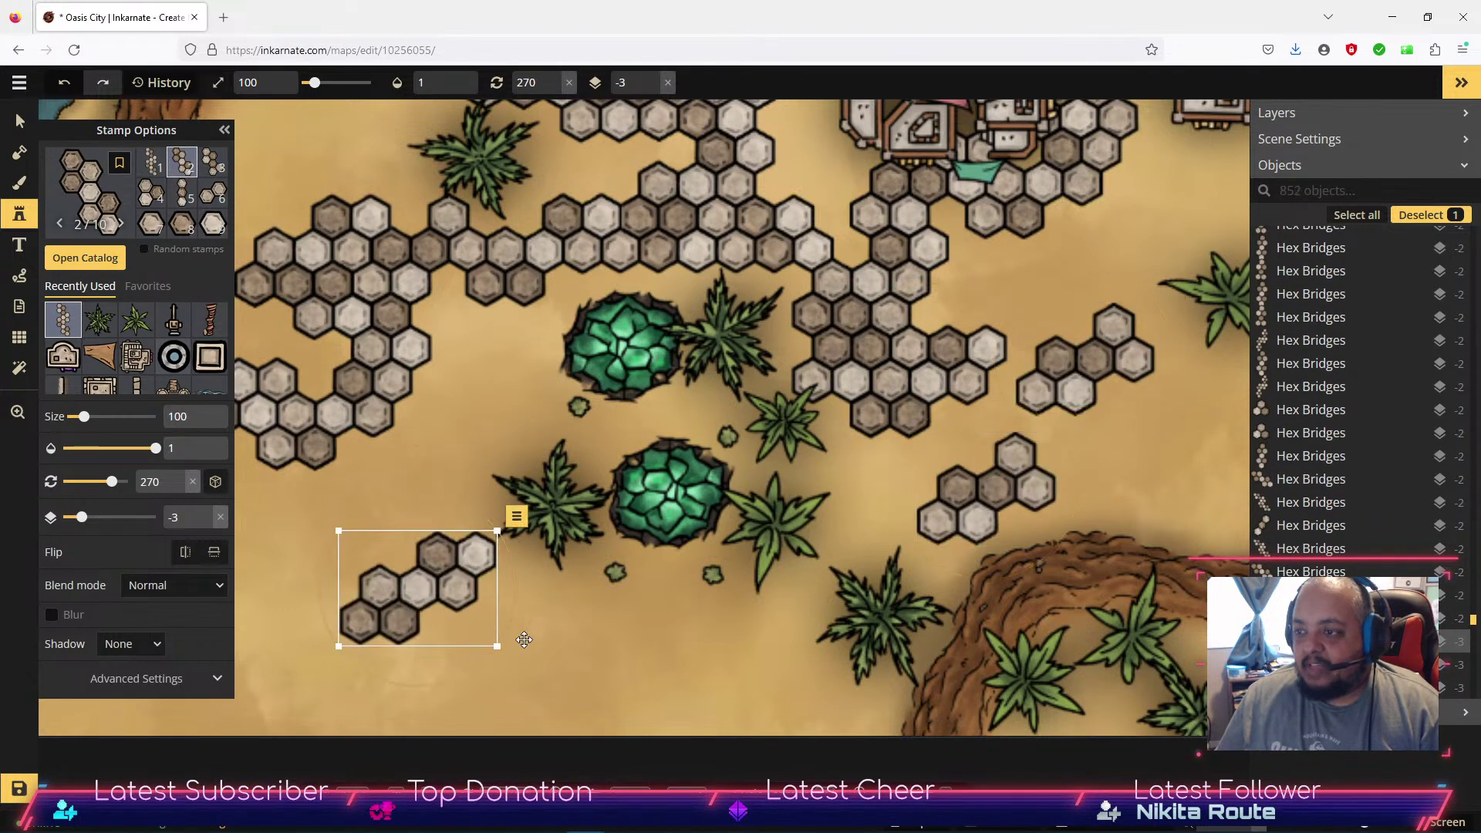
click(586, 649)
Fit the loose variant 3 and variant 2 Hex Bridges pieces onto the southeastern paving as a southern spur and an eastern street.
click(19, 121)
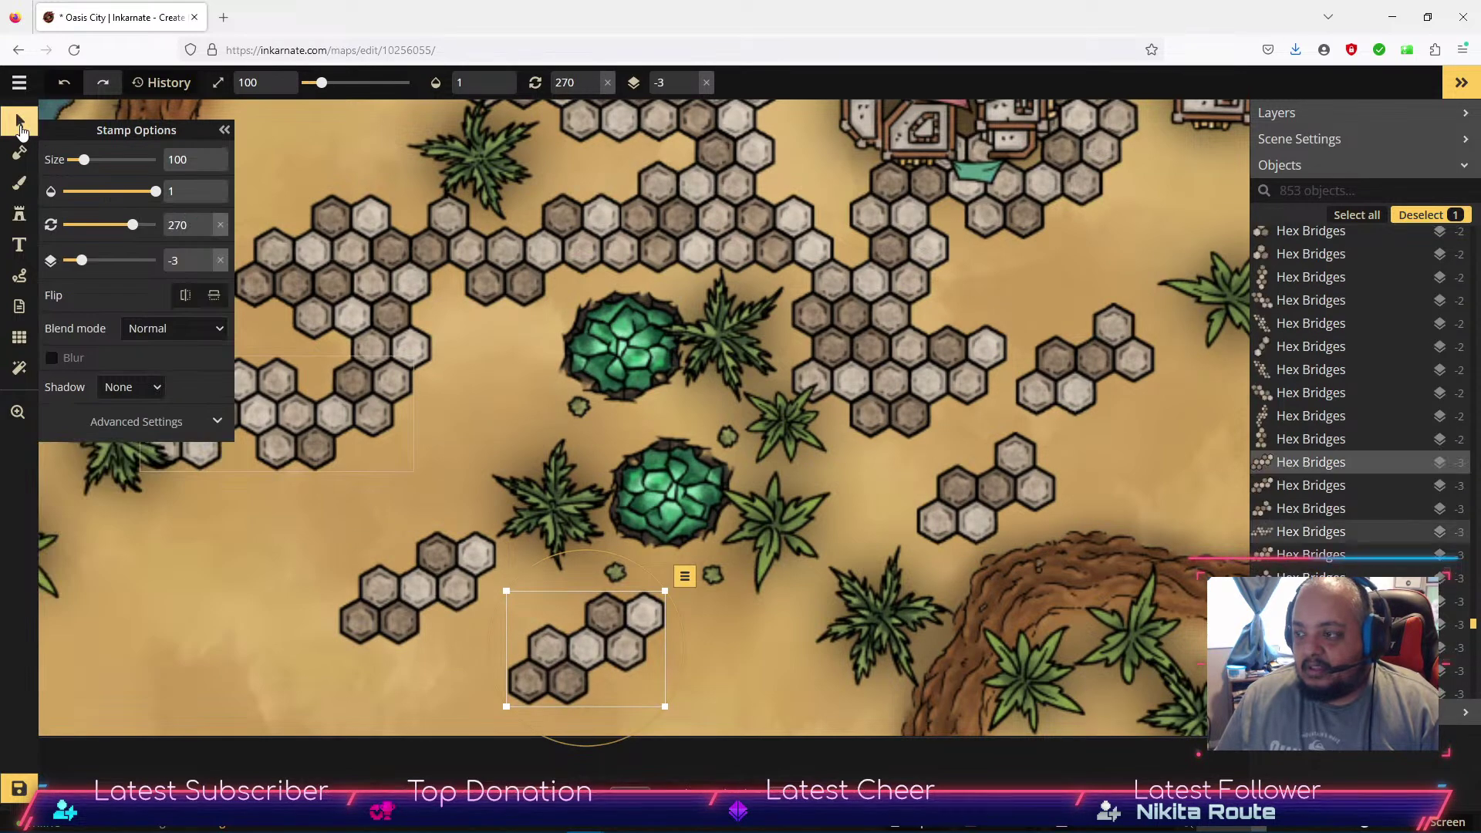
click(990, 479)
drag(990, 480, 922, 438)
drag(1096, 374, 1040, 441)
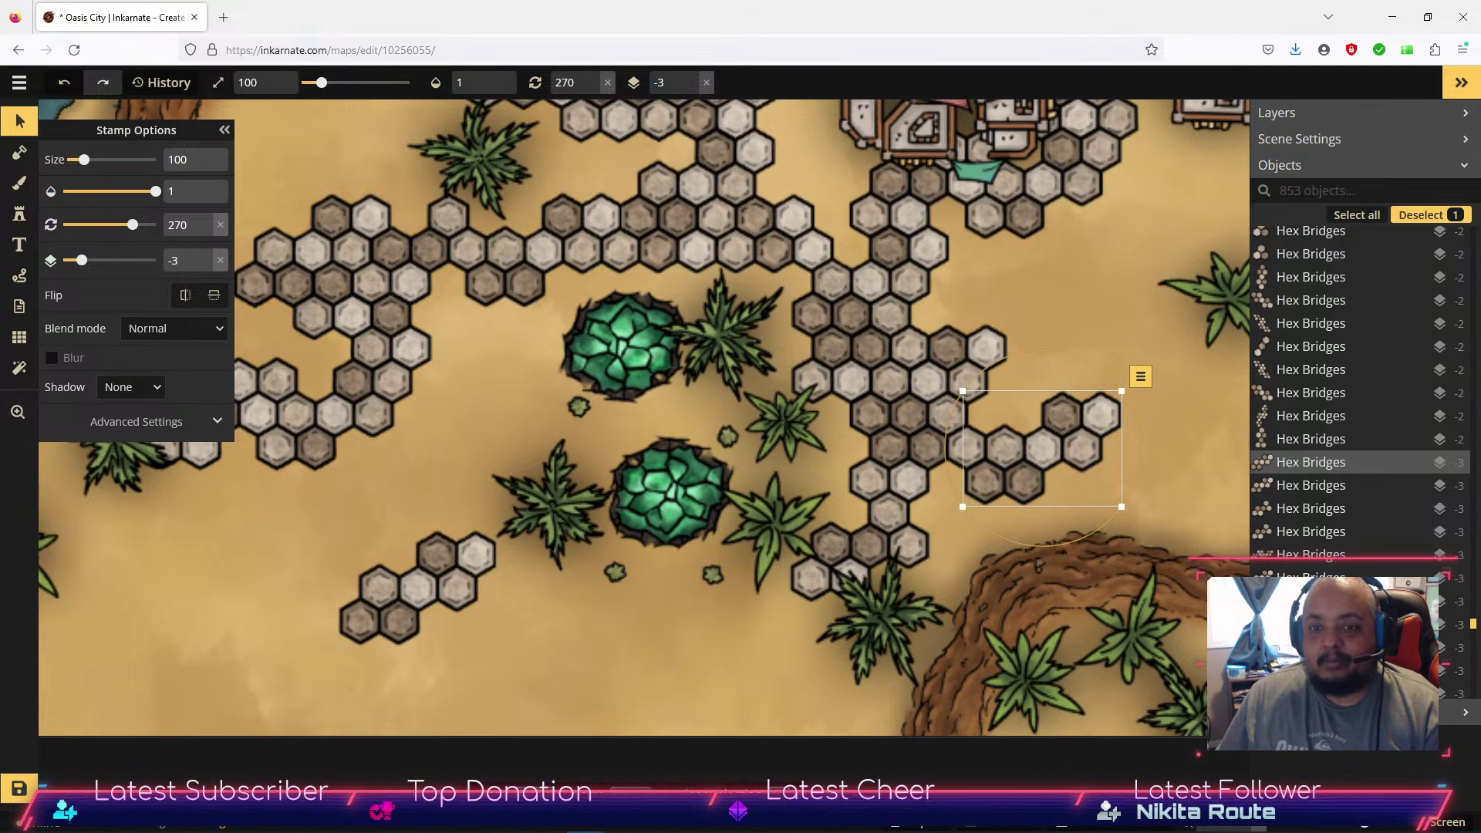
click(408, 604)
drag(364, 615, 1160, 433)
Place two Hex Bridges variant 1 pieces end to end, running west from the southern spur below the green succulents.
key(space)
drag(1135, 519, 1029, 516)
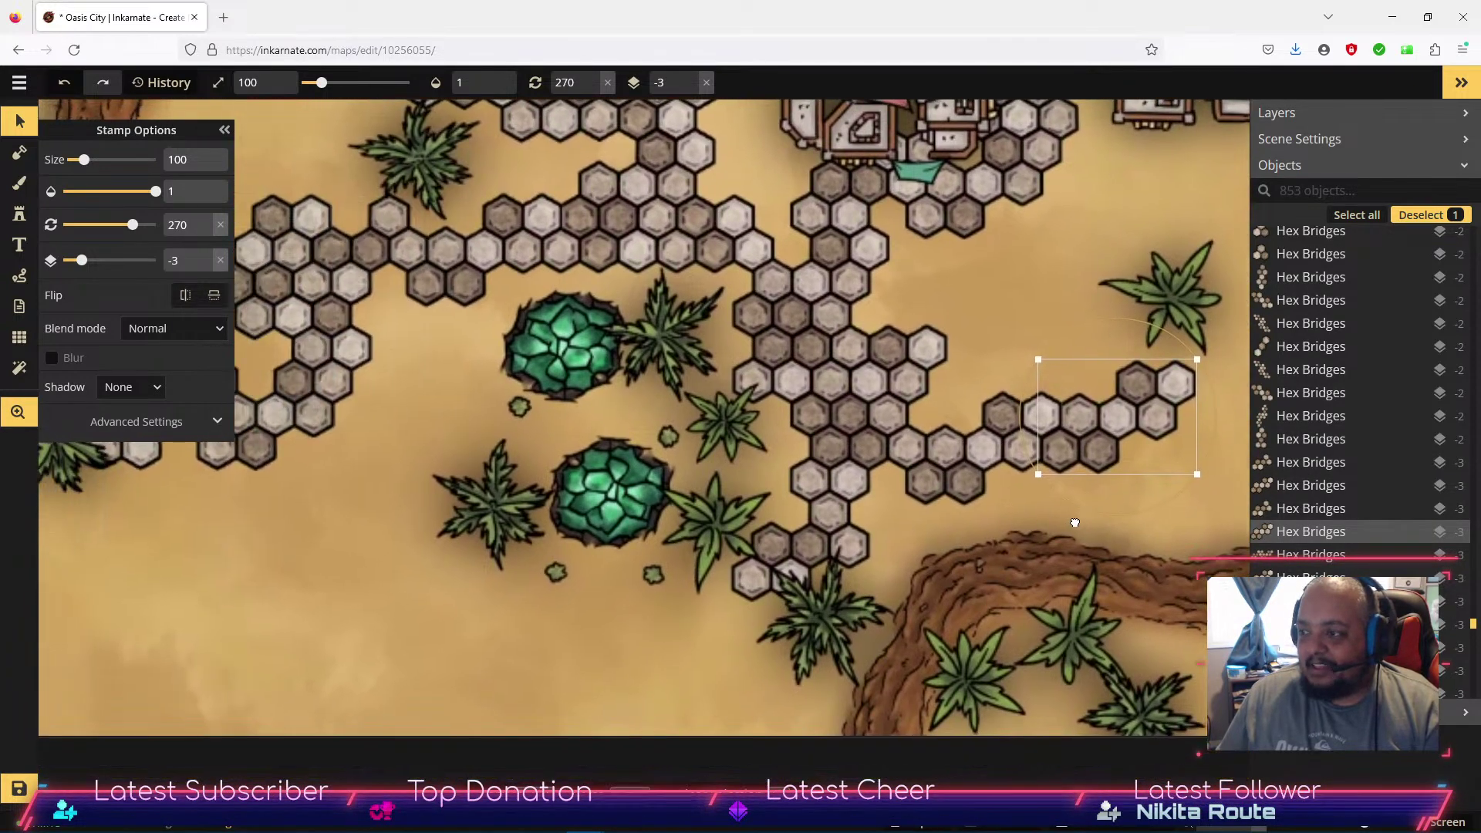
click(19, 213)
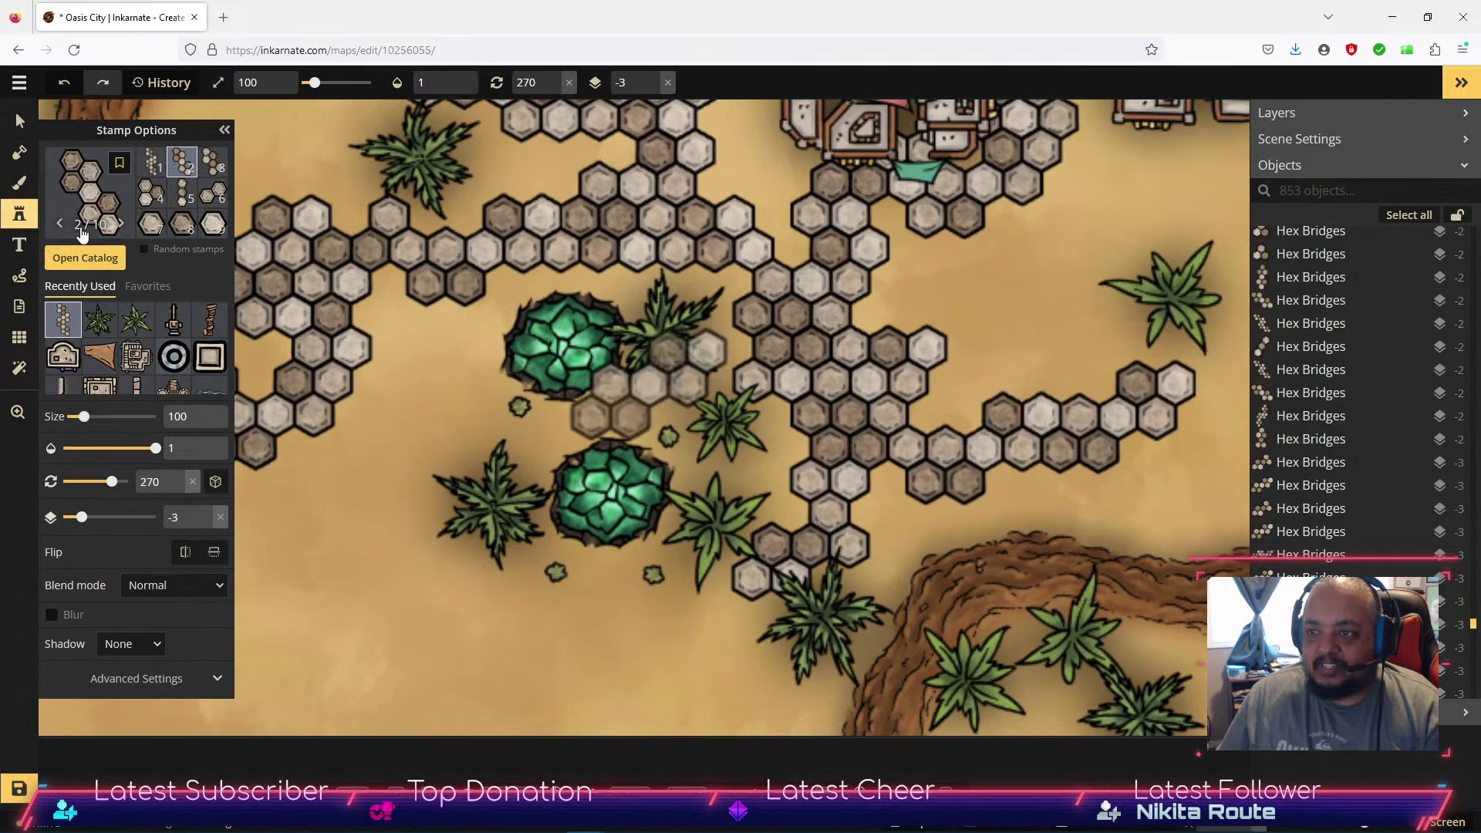
click(162, 166)
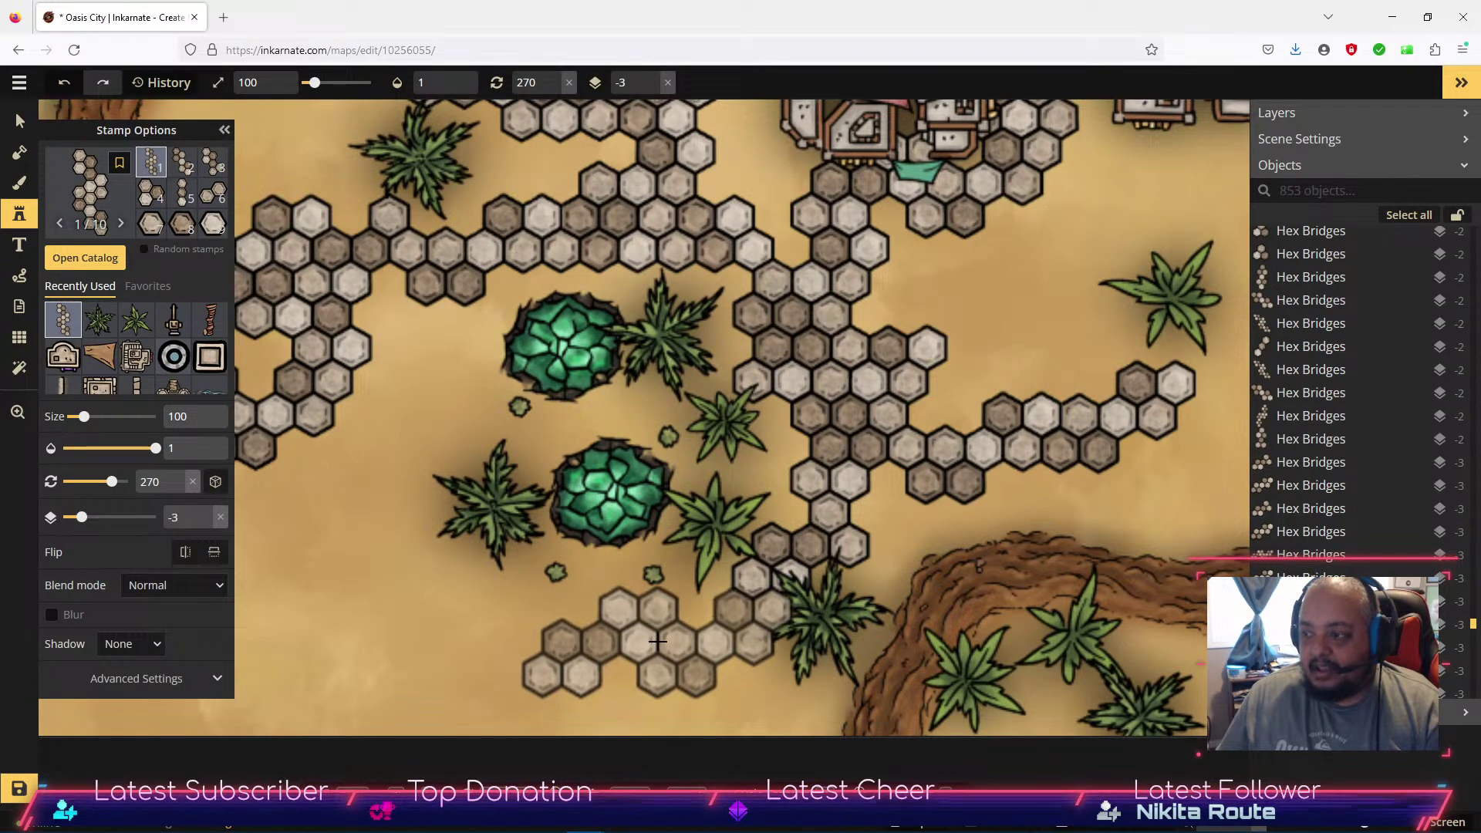
click(657, 642)
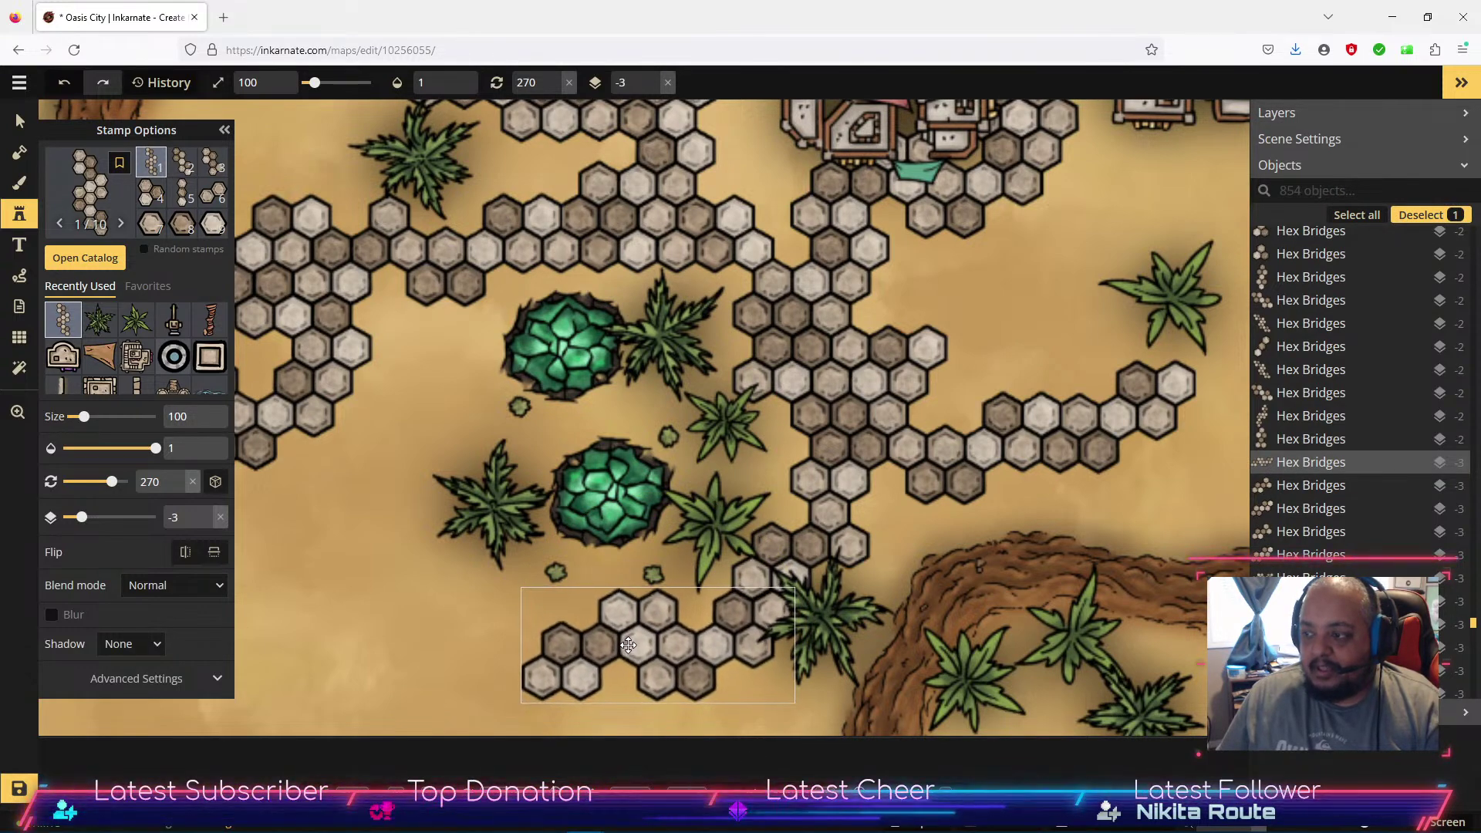
drag(628, 645, 628, 645)
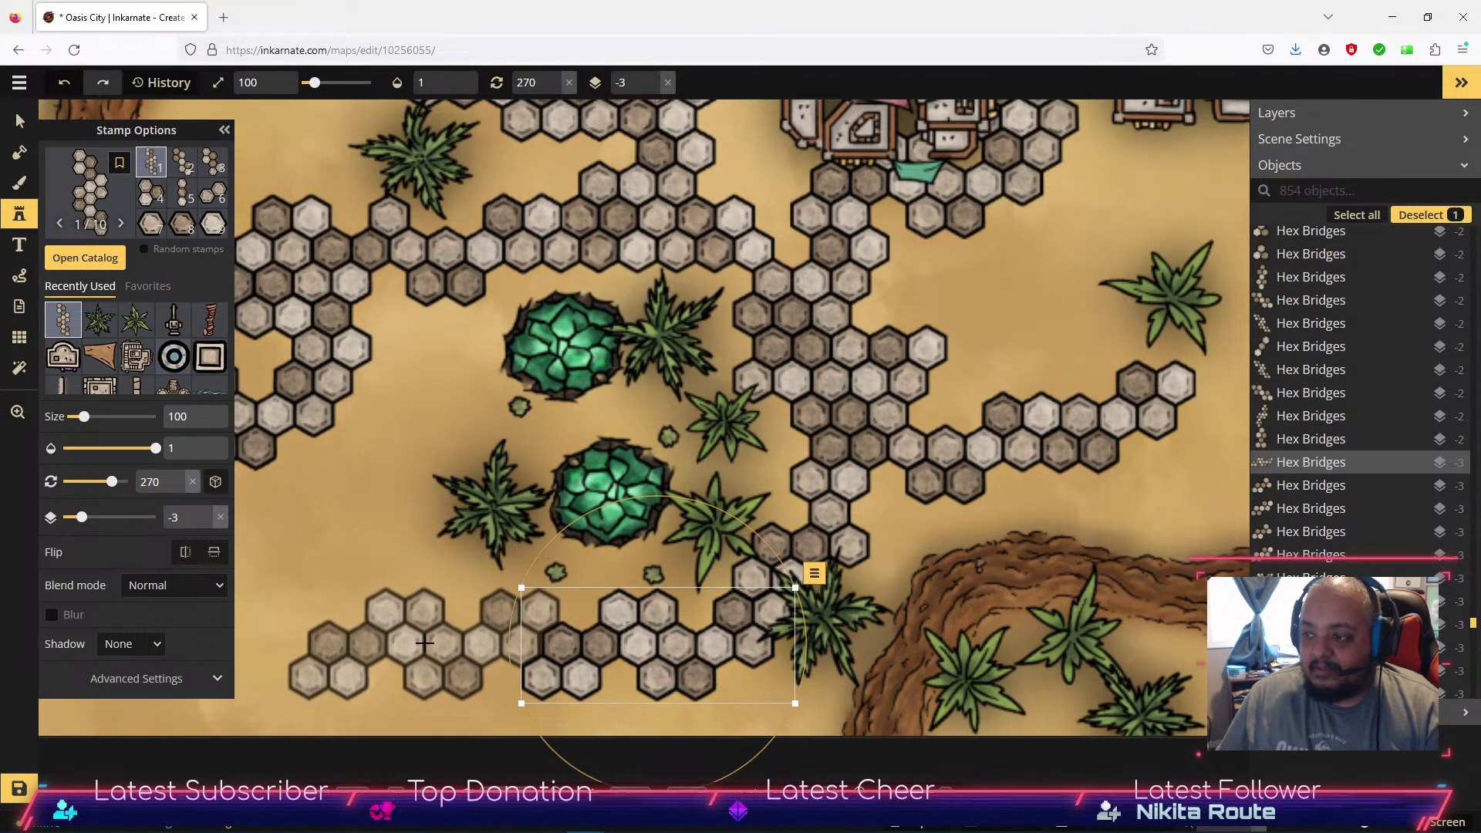
click(429, 644)
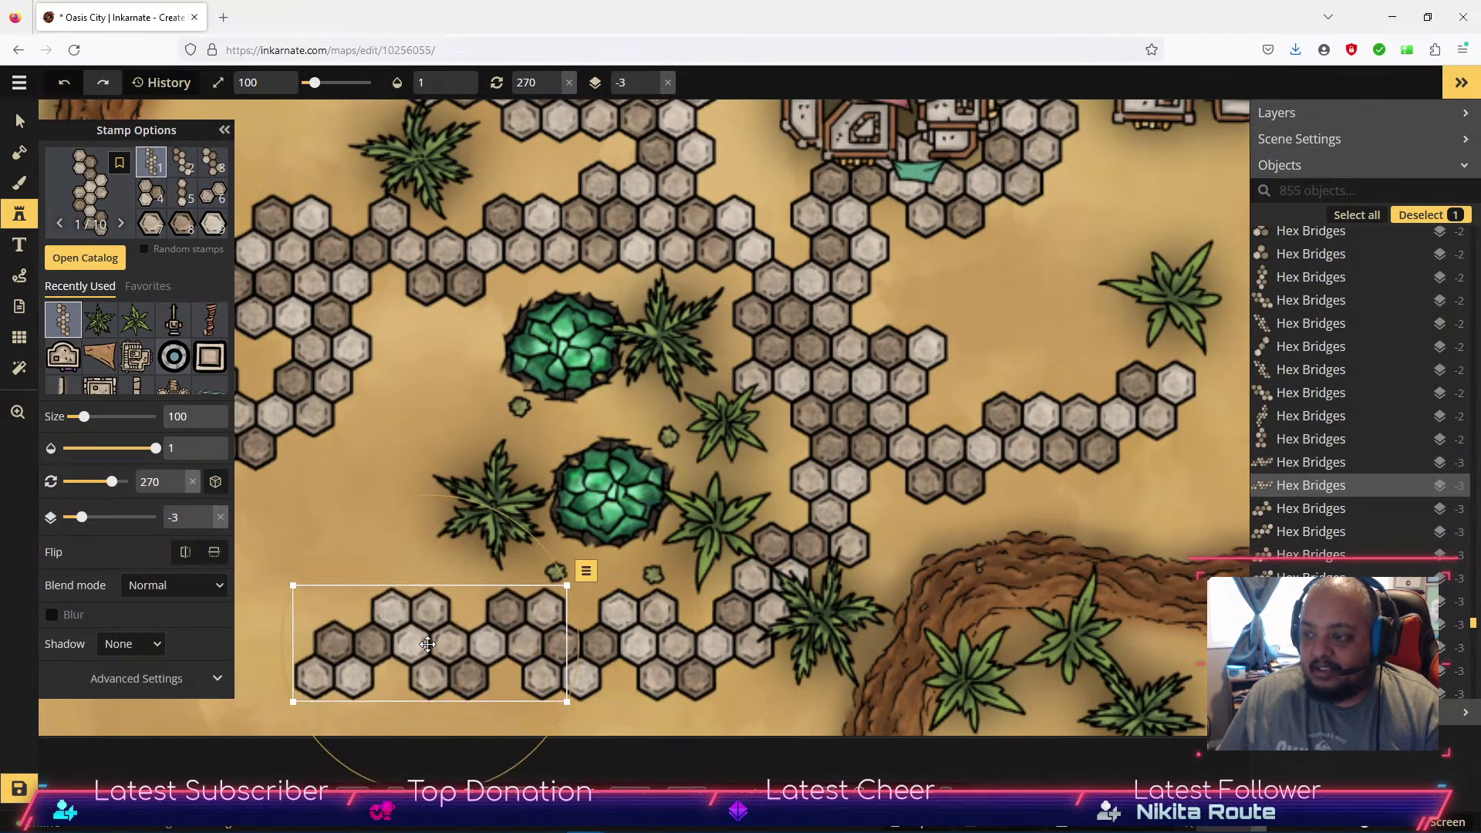
Attach a Hex Bridges variant 2 piece to the western end of the middle street, near the cliff.
key(space)
drag(398, 593, 467, 647)
key(2)
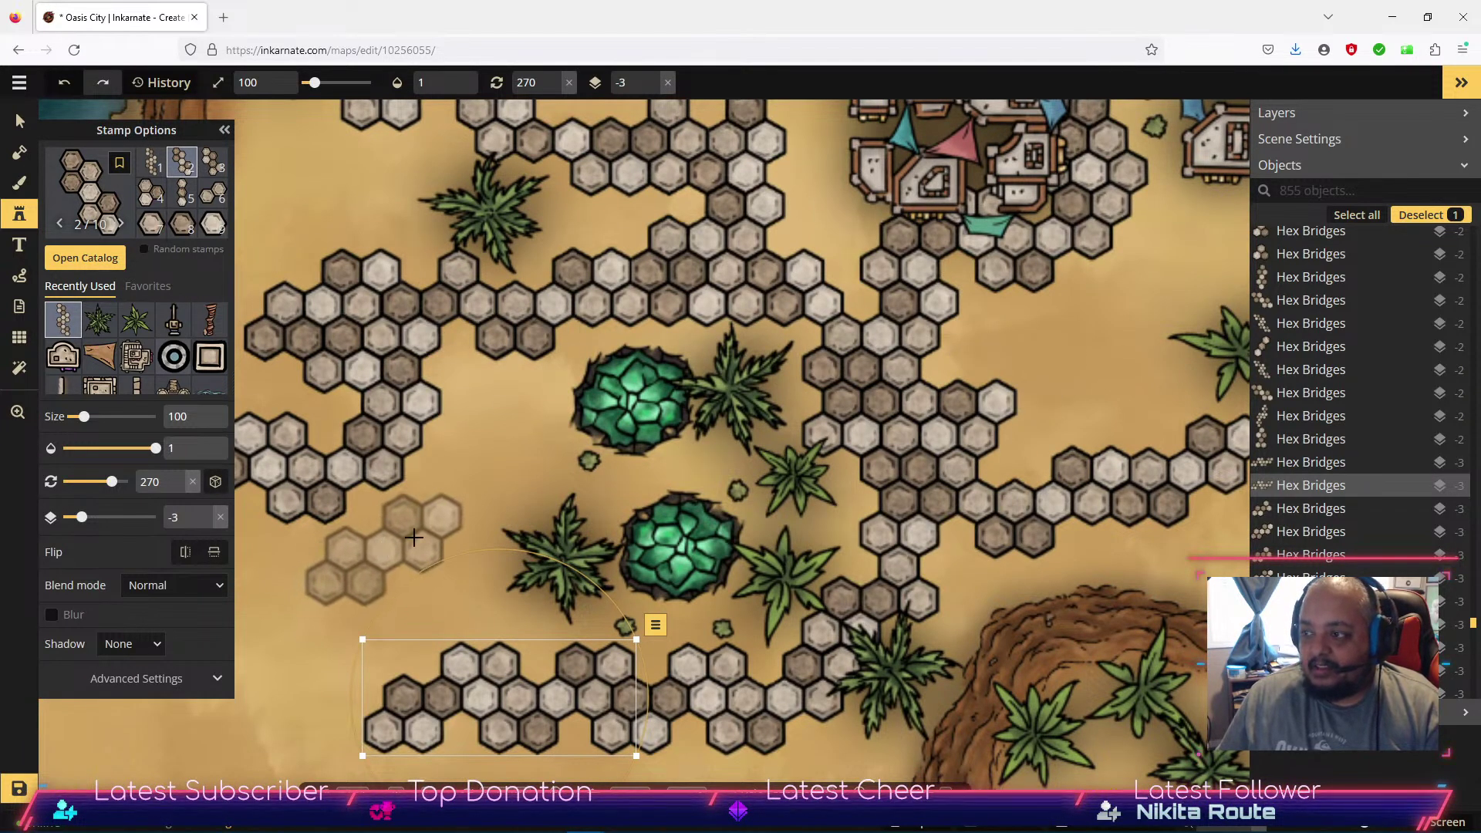
drag(998, 382, 1243, 447)
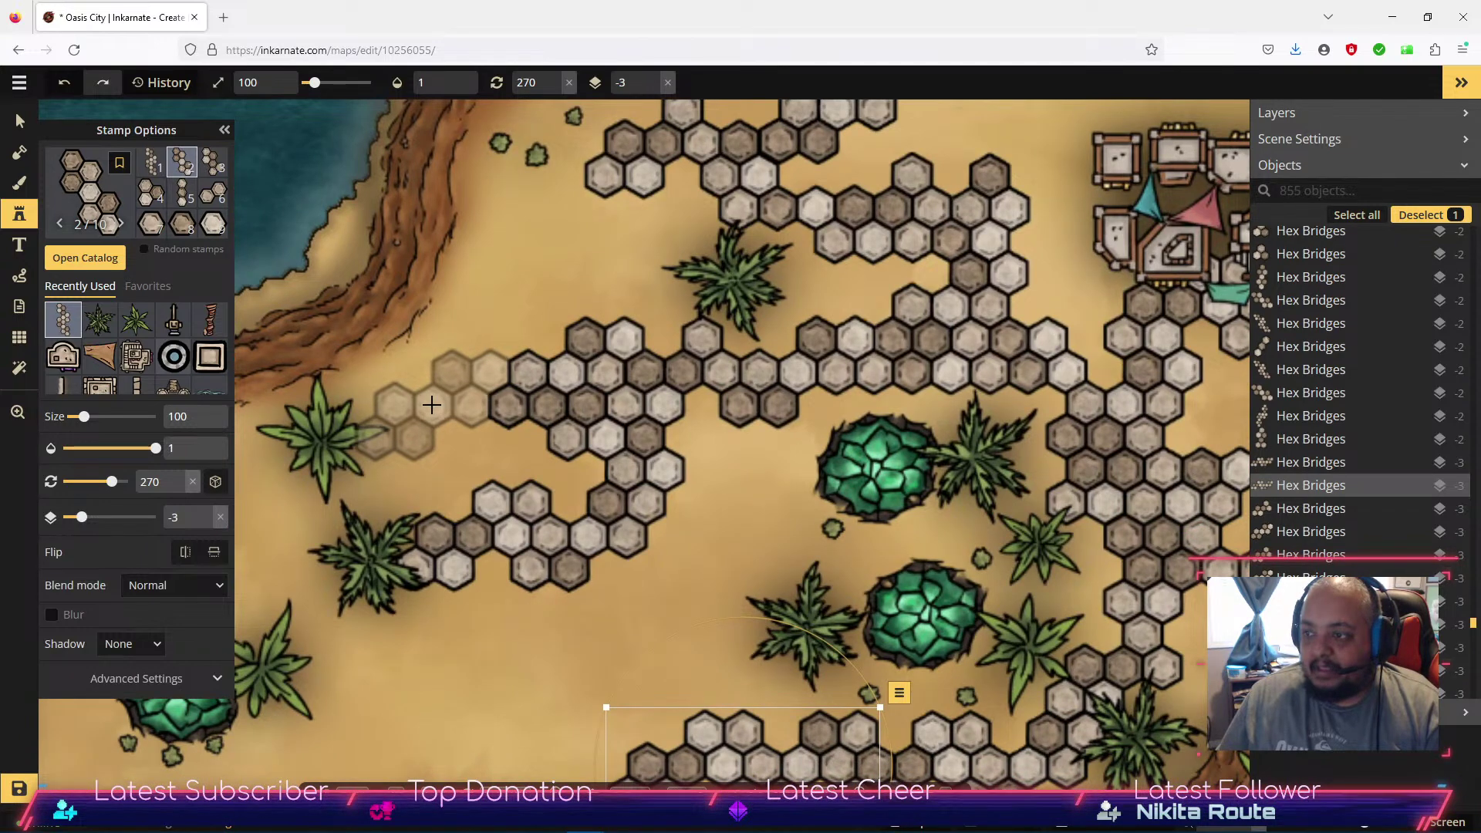
click(431, 405)
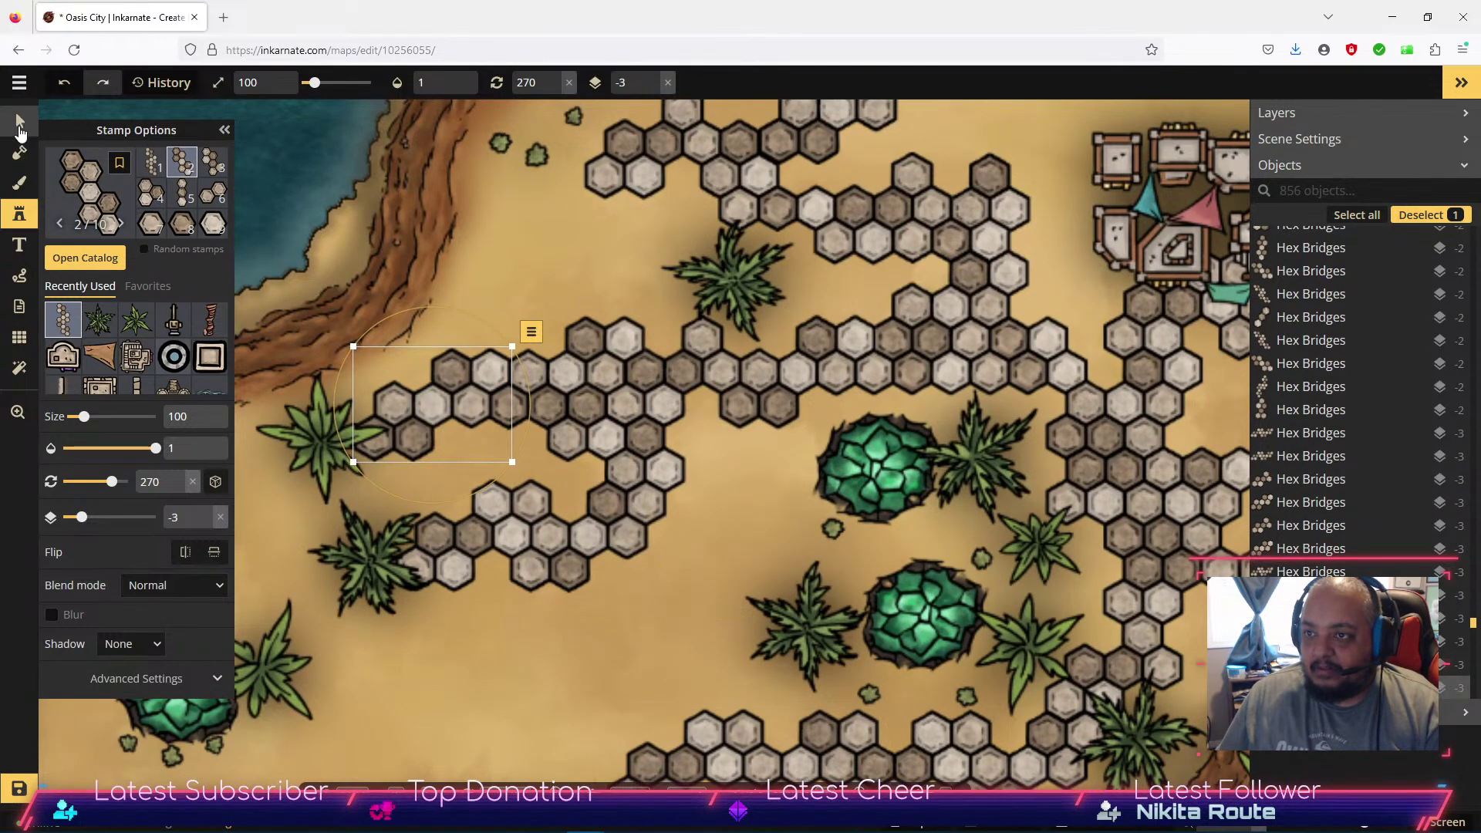
click(20, 123)
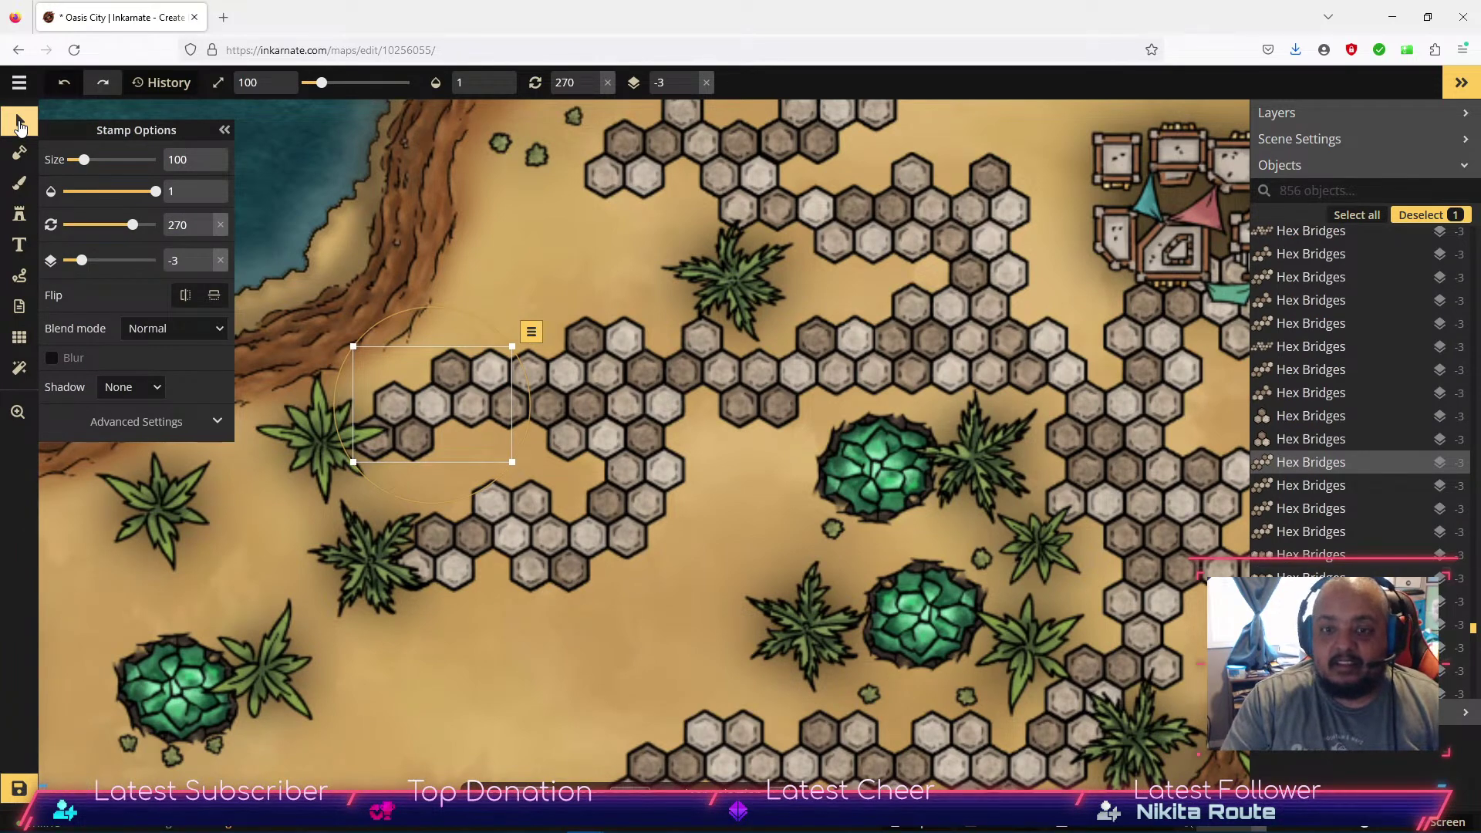
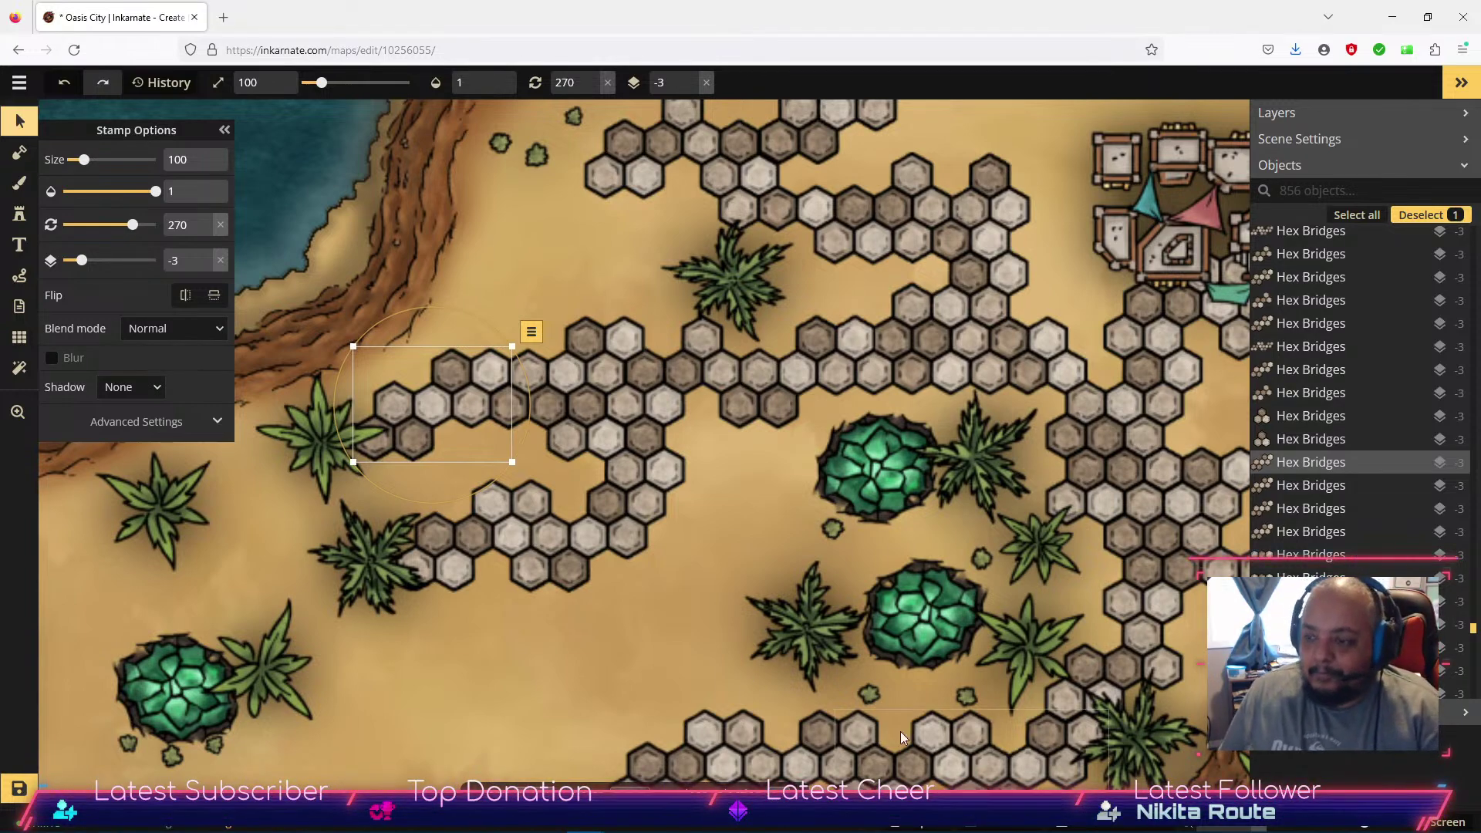
Place a Small Buildings stamp just east of the building block that lies south of the main east-west street.
scroll(660, 540, down, 1)
scroll(661, 541, down, 5)
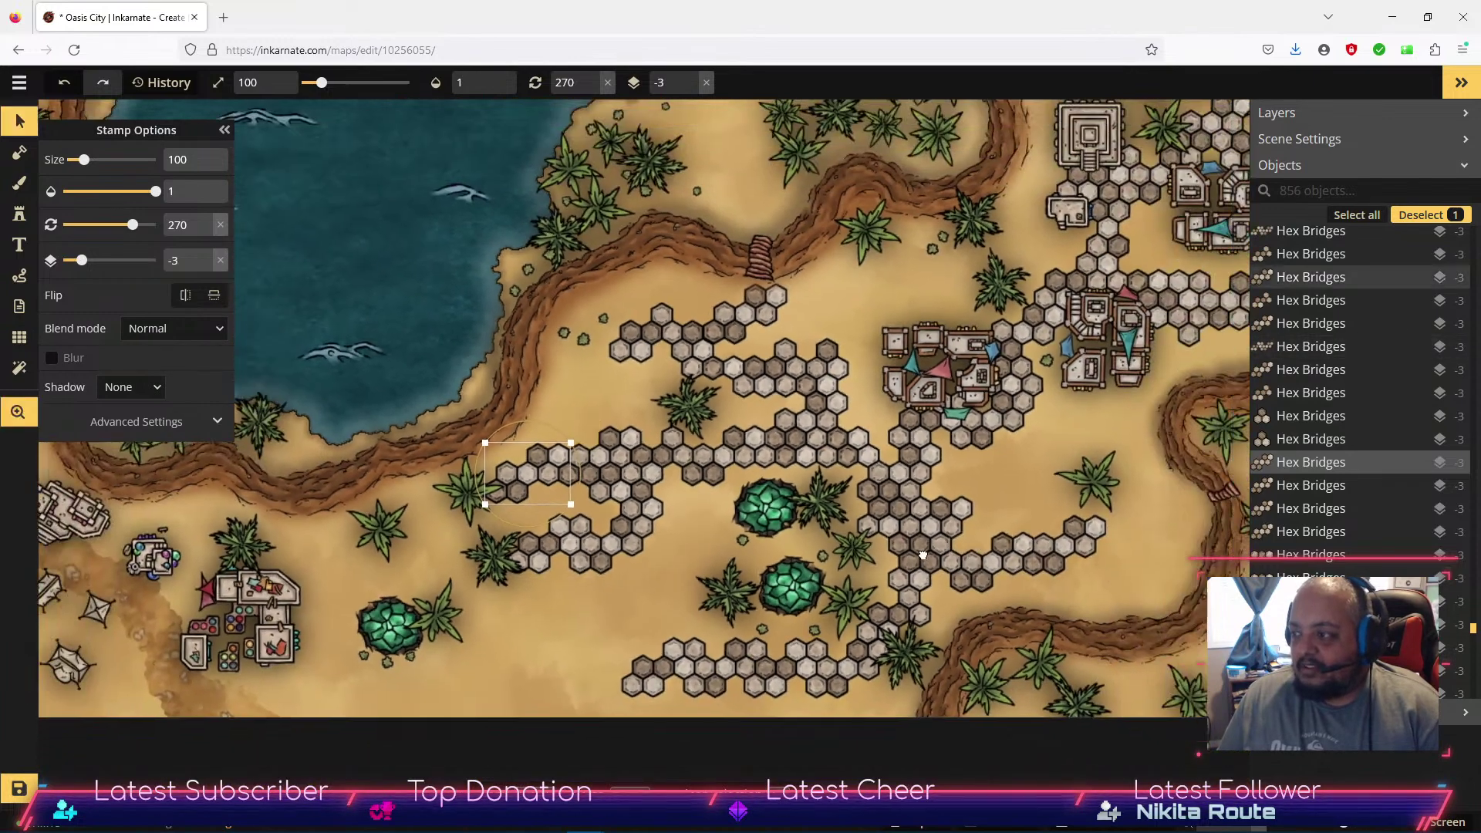
drag(923, 555, 773, 564)
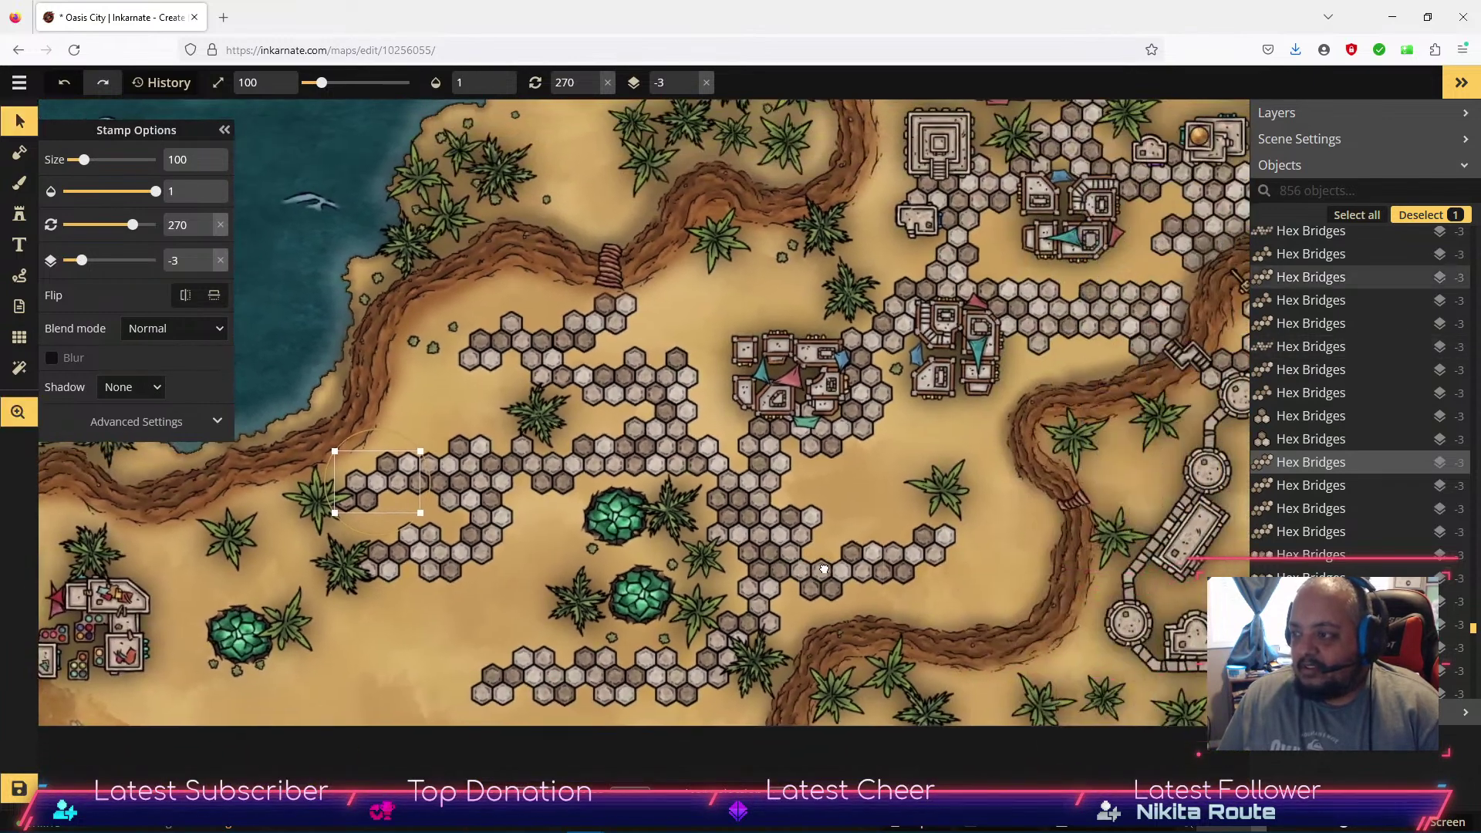
click(23, 219)
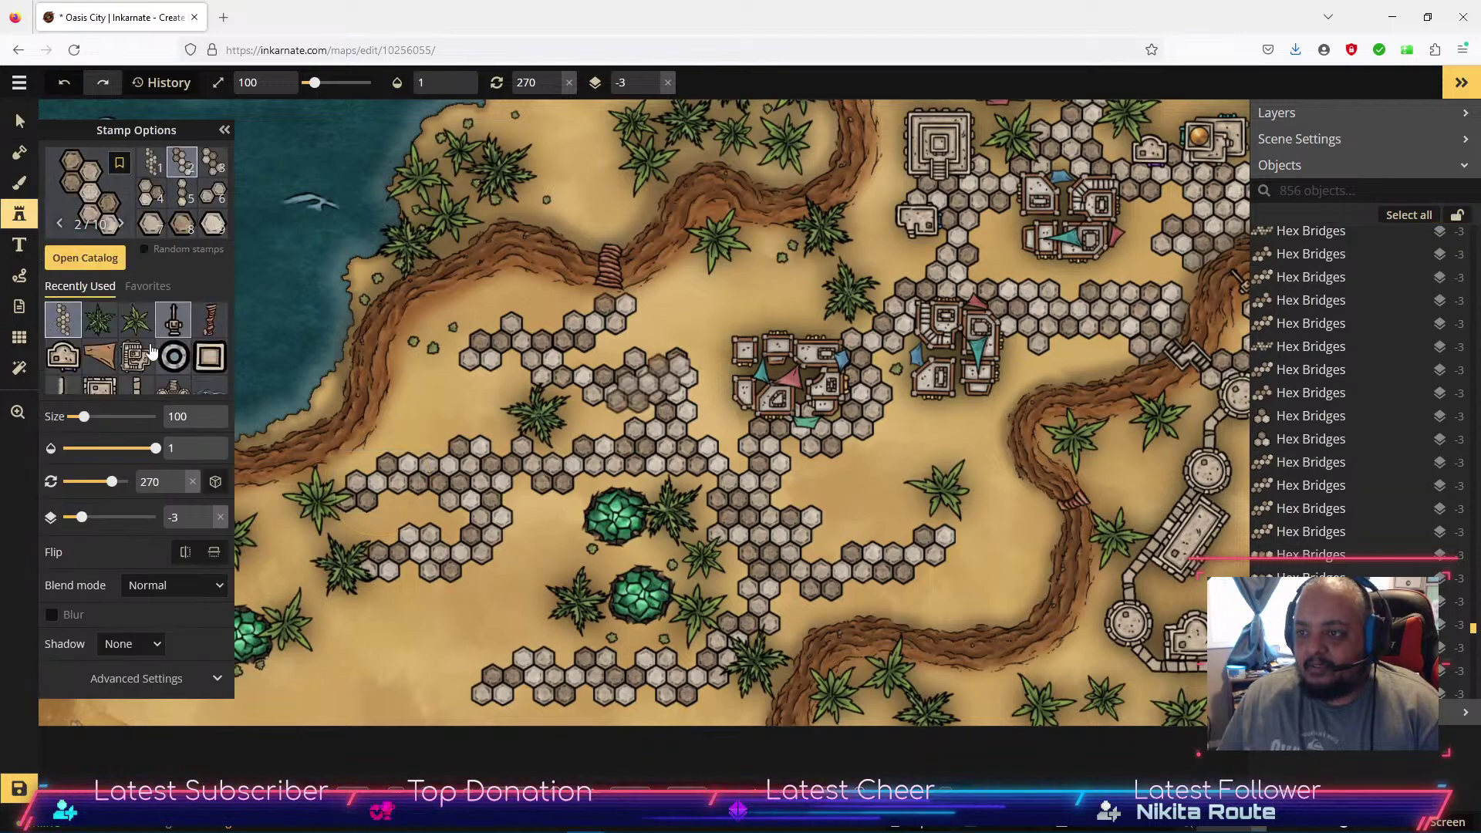
click(63, 369)
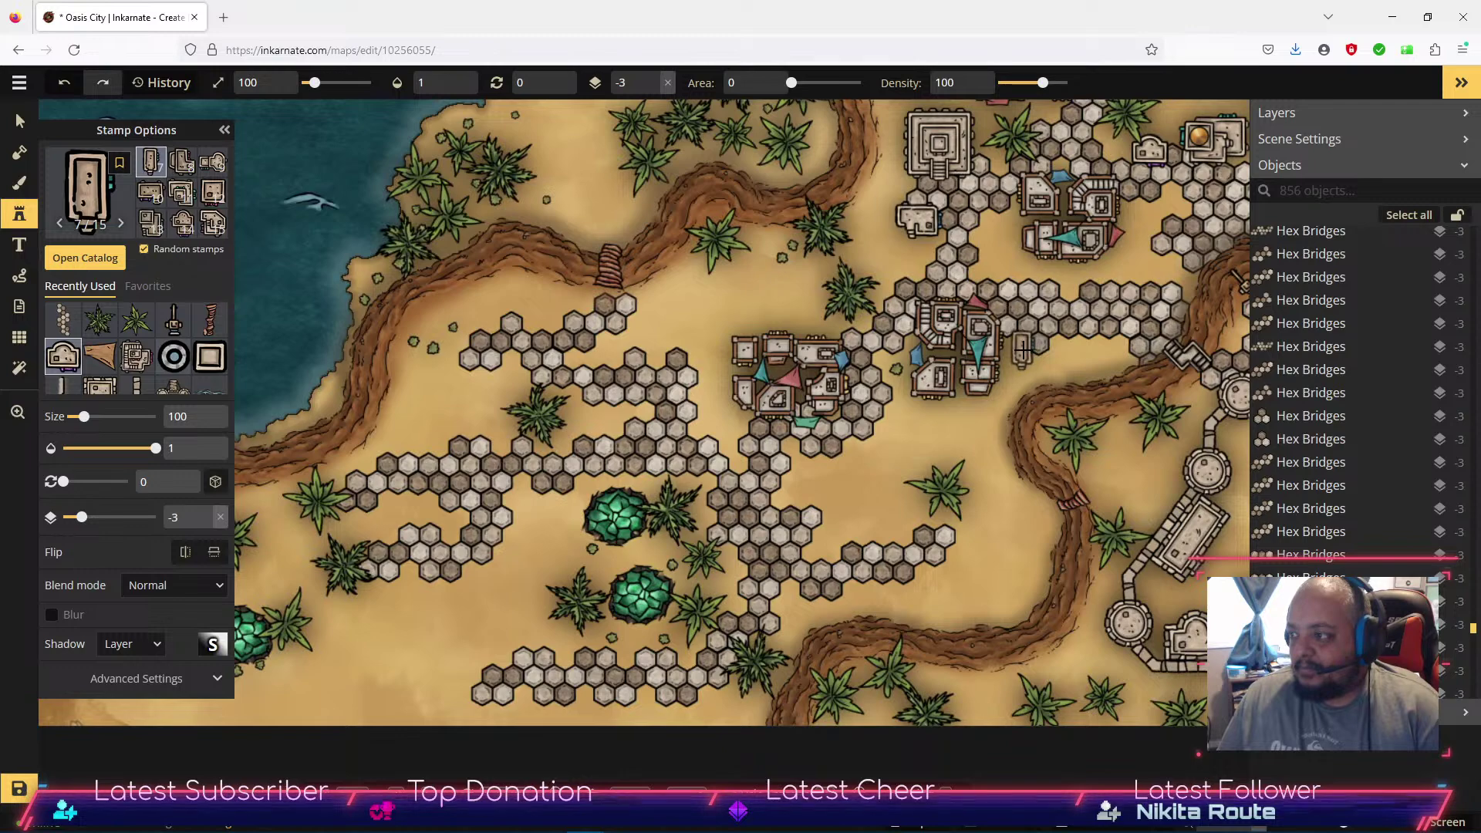
click(1022, 351)
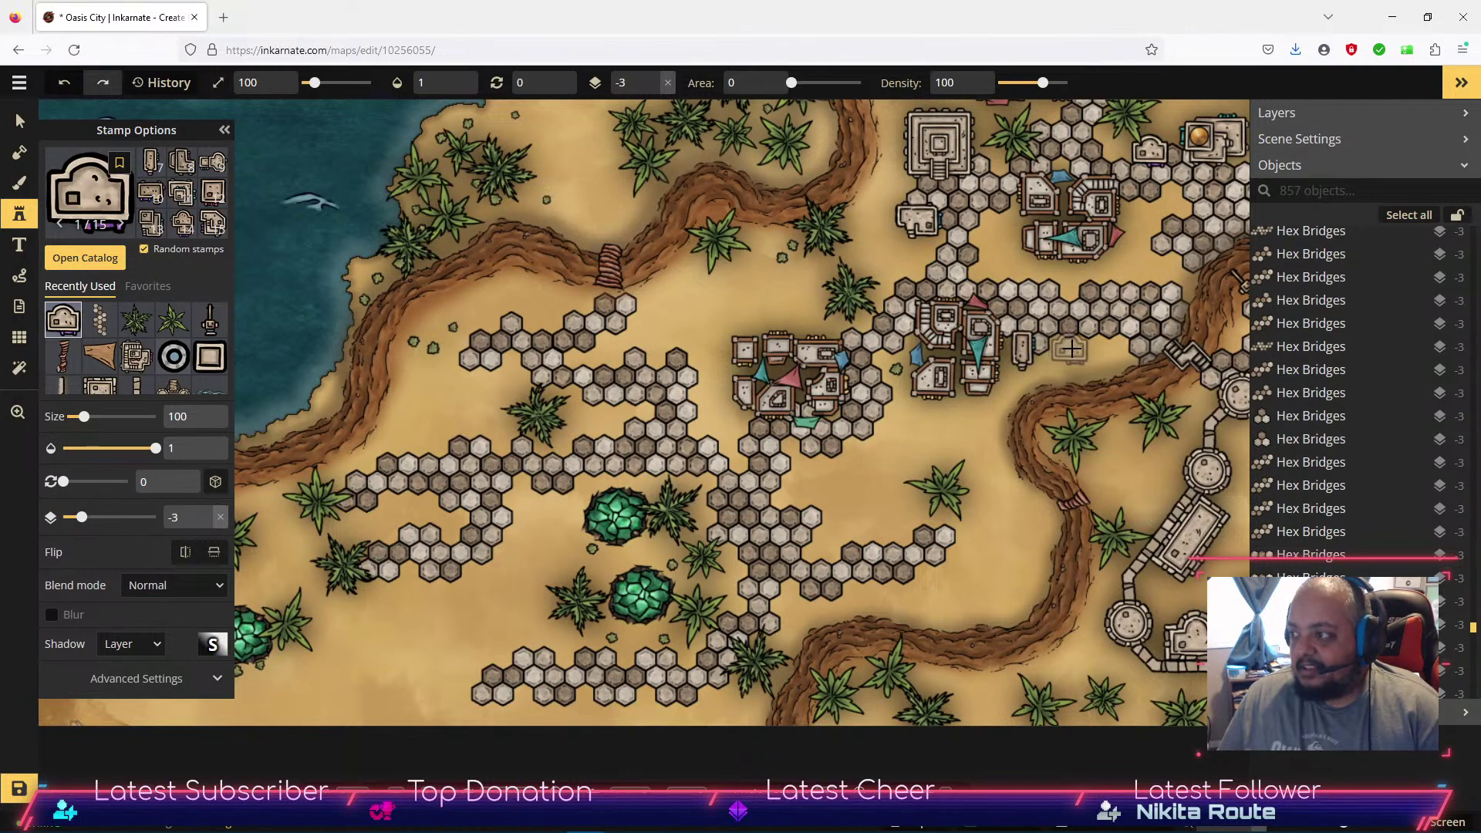
Rotate the new small building to 181 degrees and nudge it slightly into place beside the block.
click(20, 121)
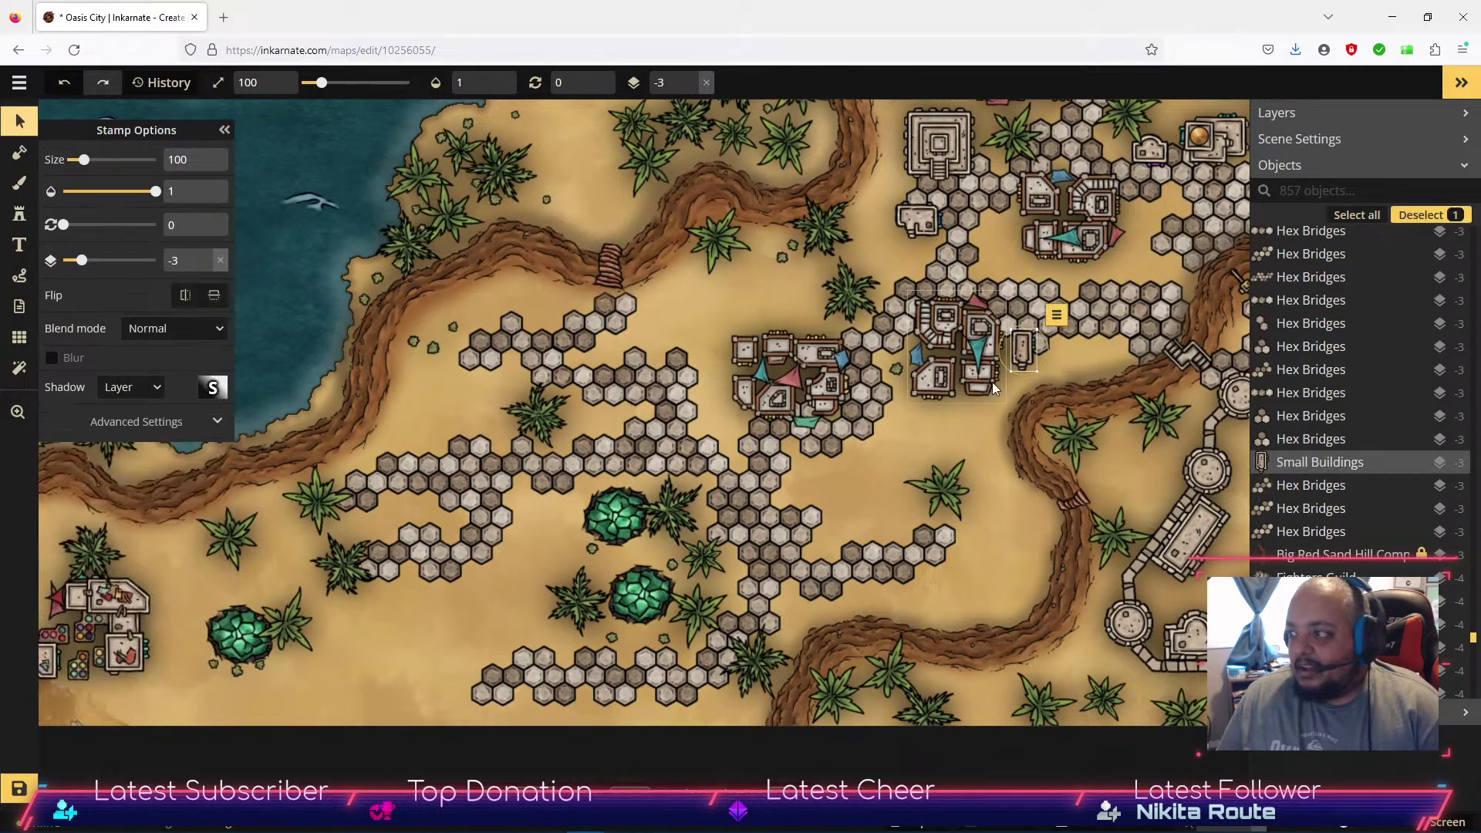
click(1022, 351)
drag(1041, 375, 1023, 291)
drag(1024, 355, 1027, 360)
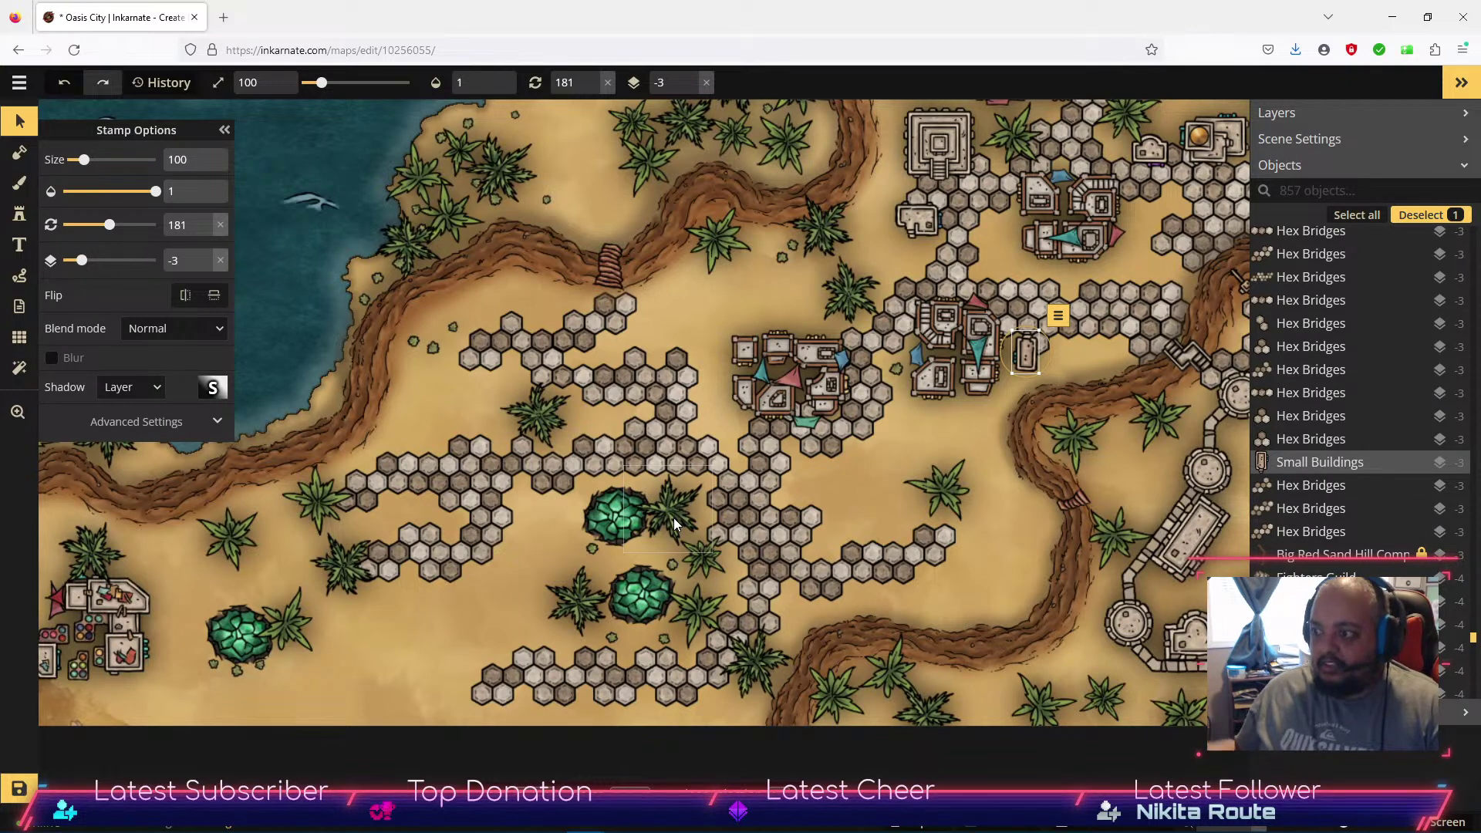
click(992, 571)
Place a Noble Desert Blocks stamp from the desert catalog between the western ends of the northern and middle streets.
drag(992, 572, 1034, 544)
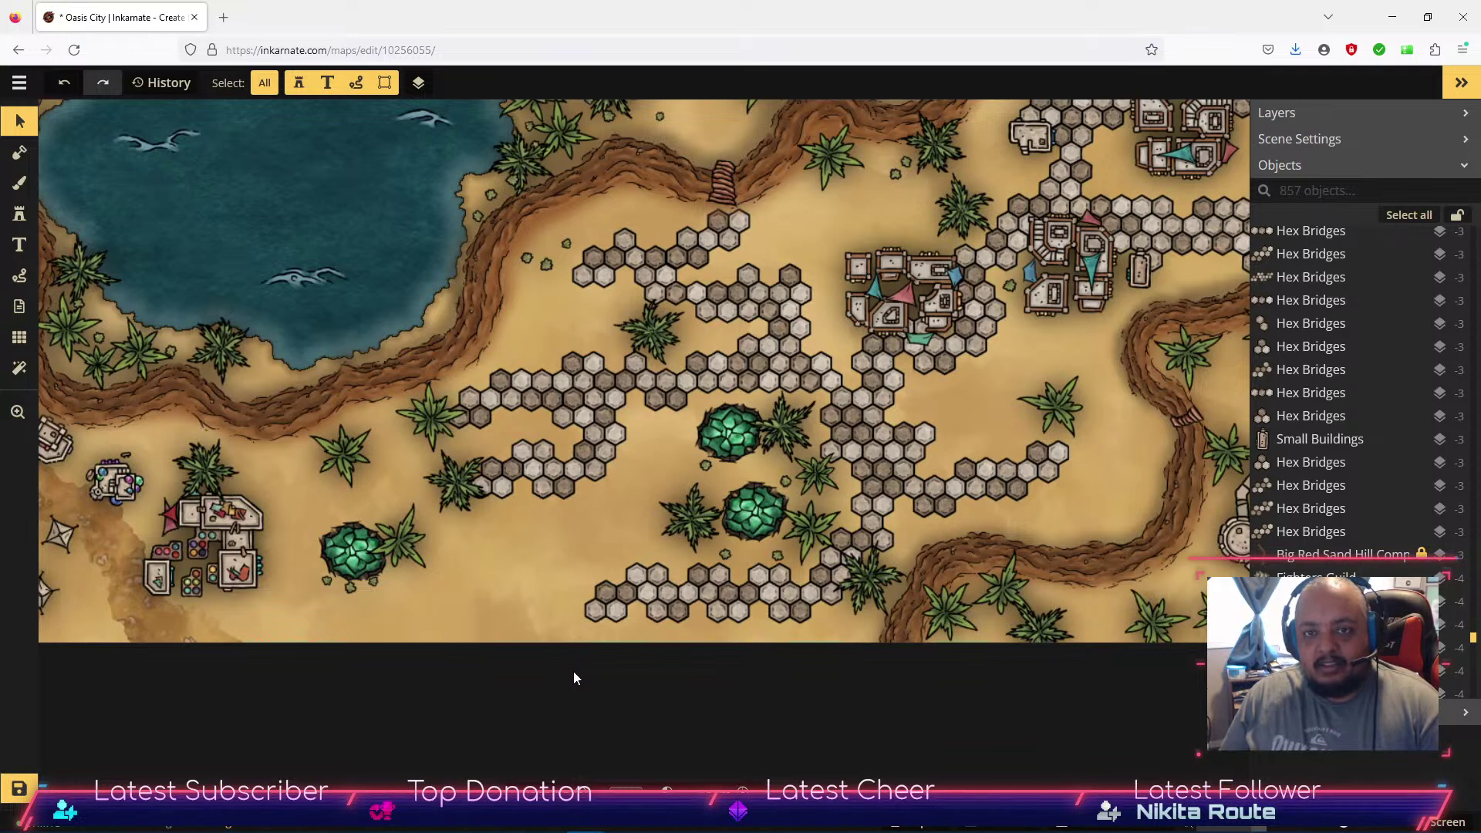
drag(517, 599, 505, 606)
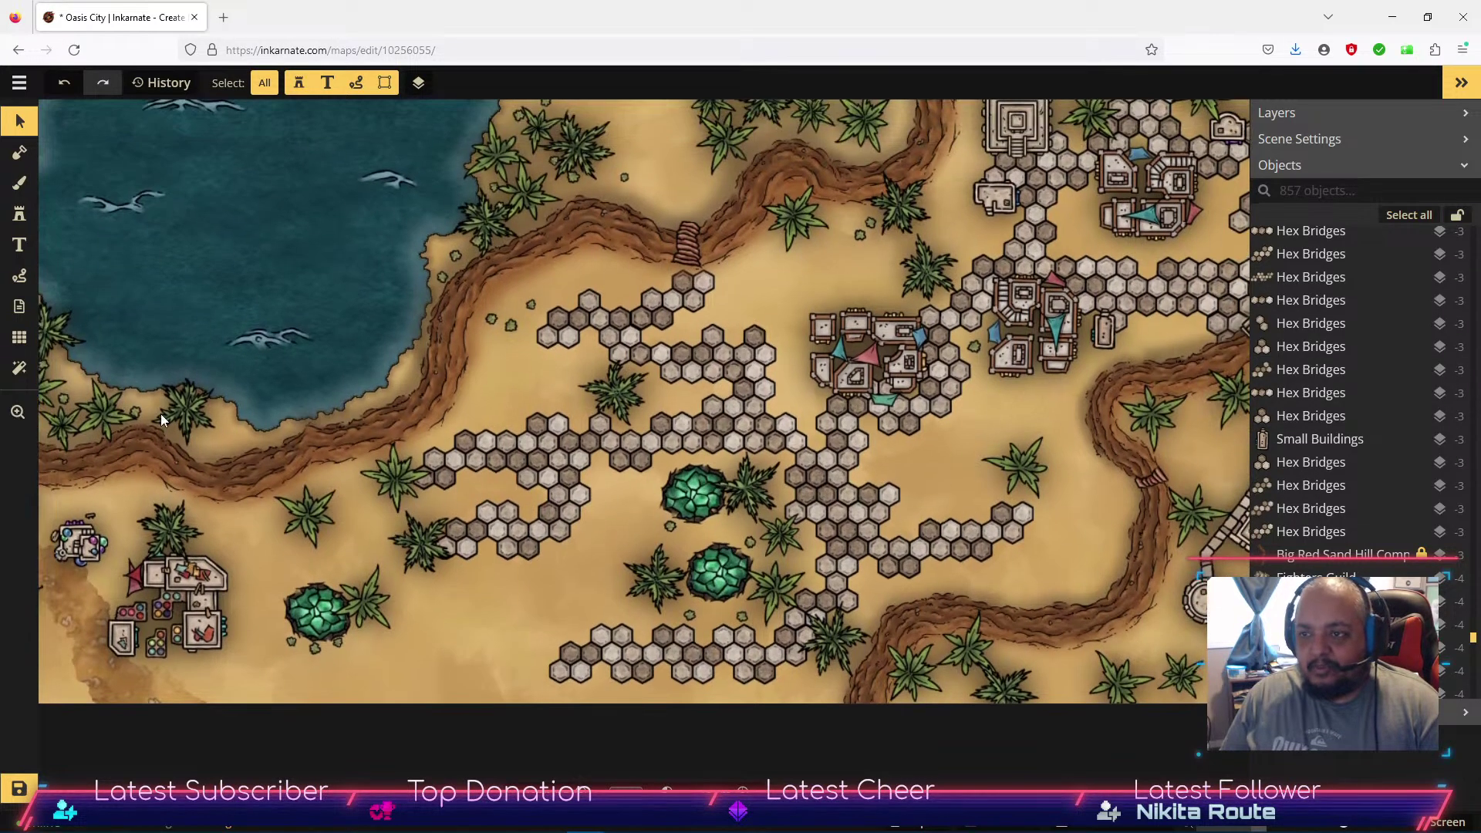
click(19, 214)
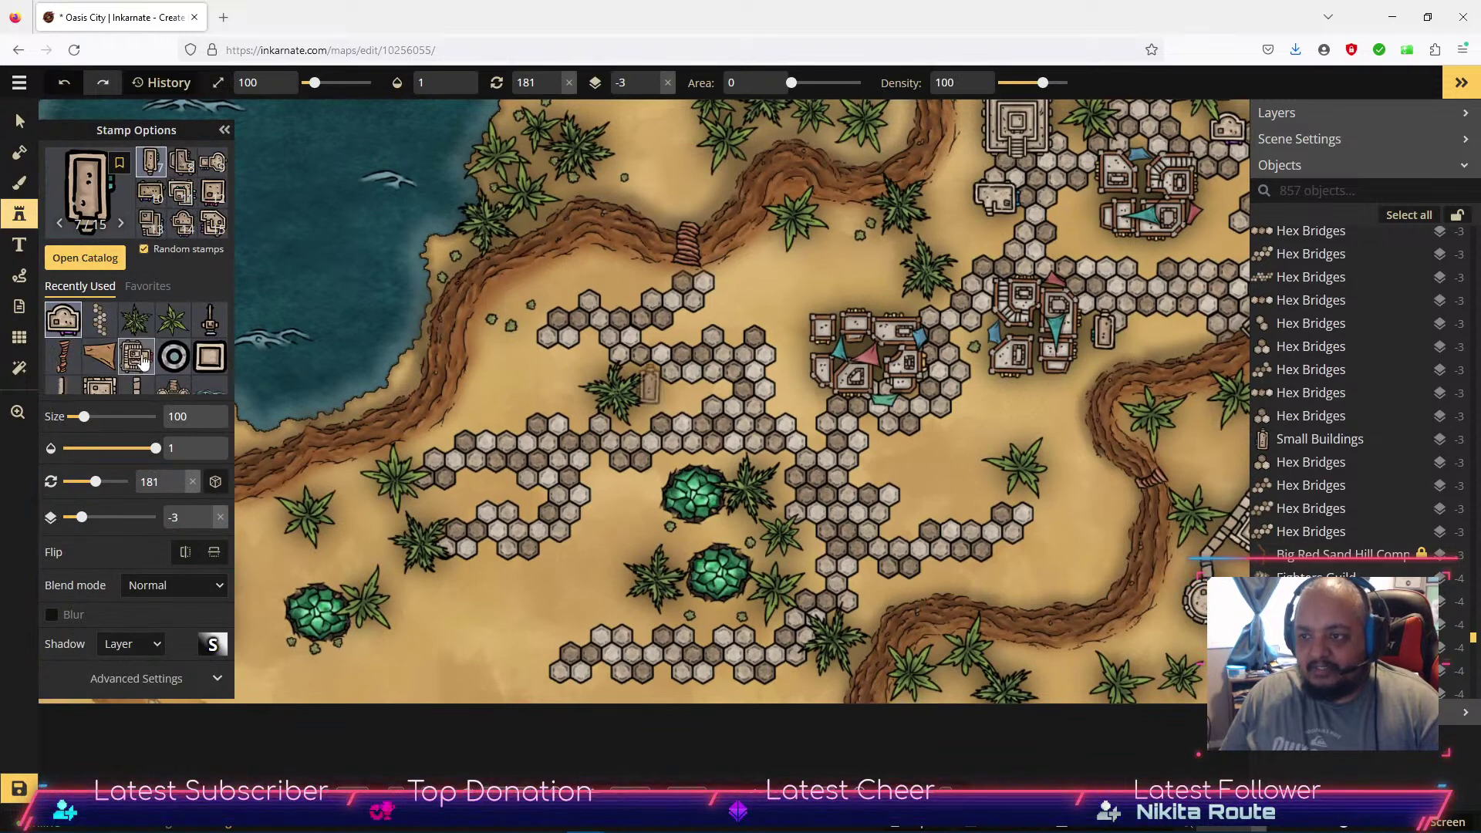
click(106, 260)
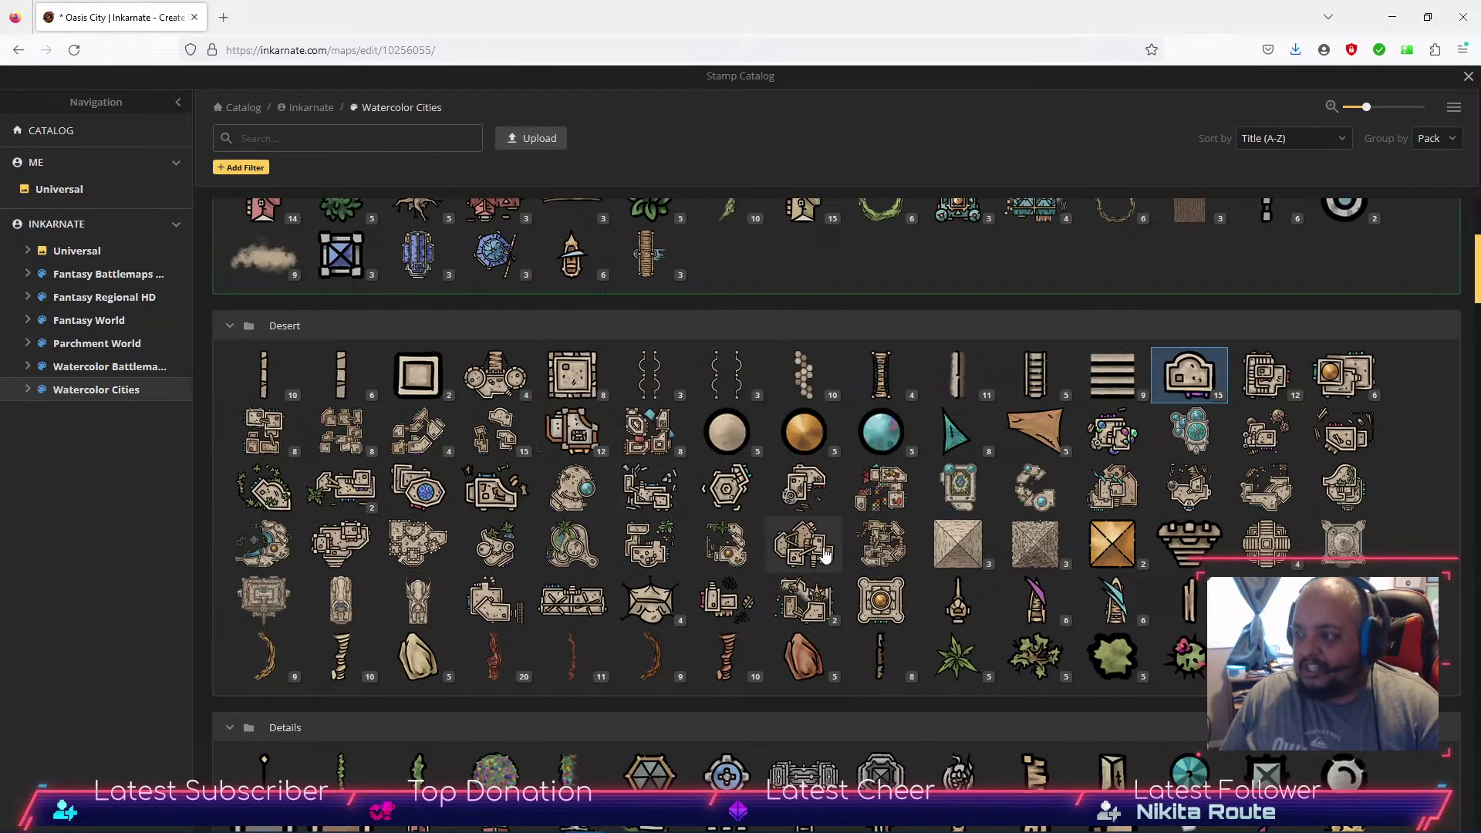
click(648, 430)
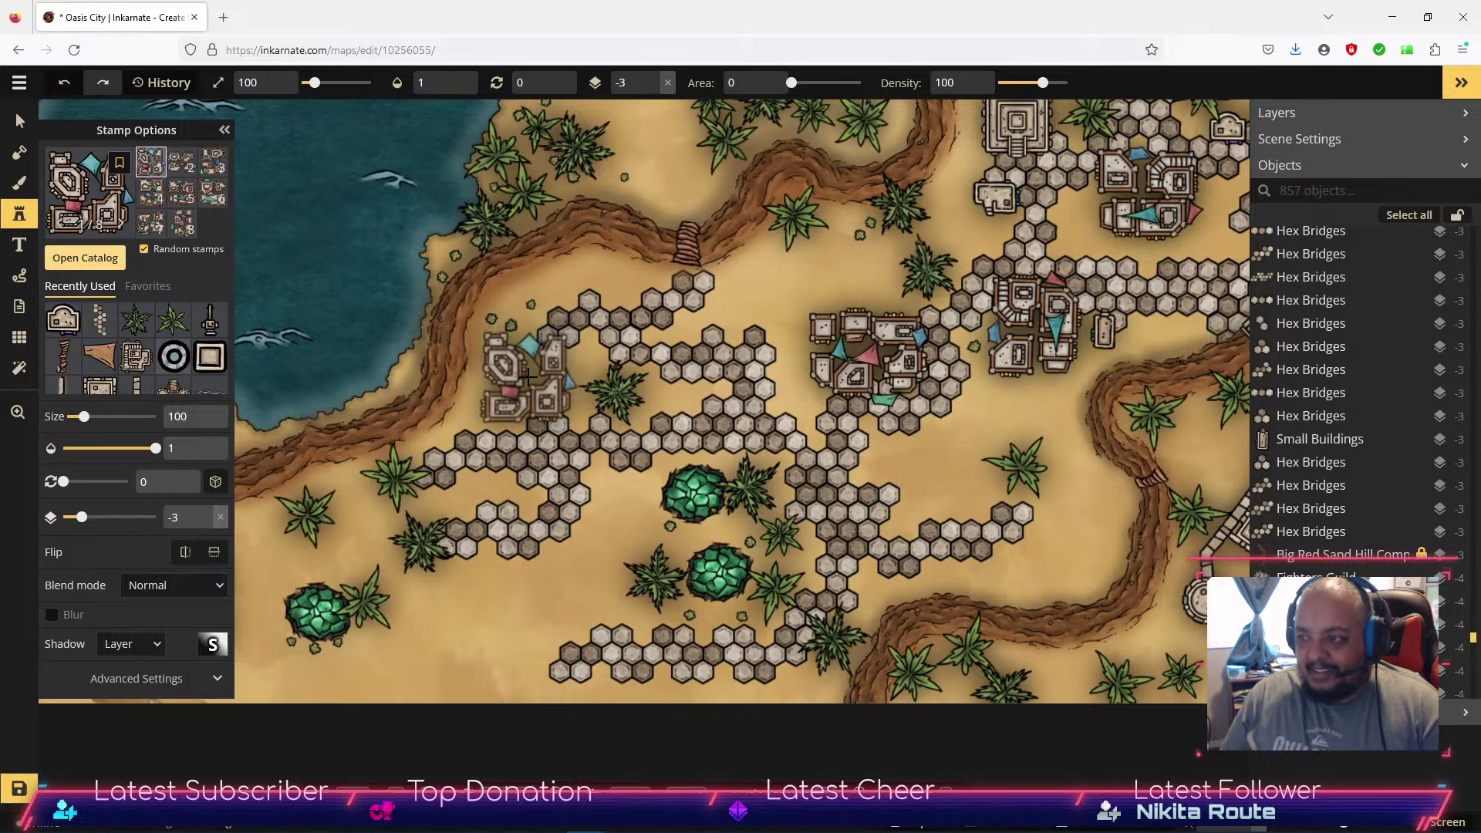
click(529, 376)
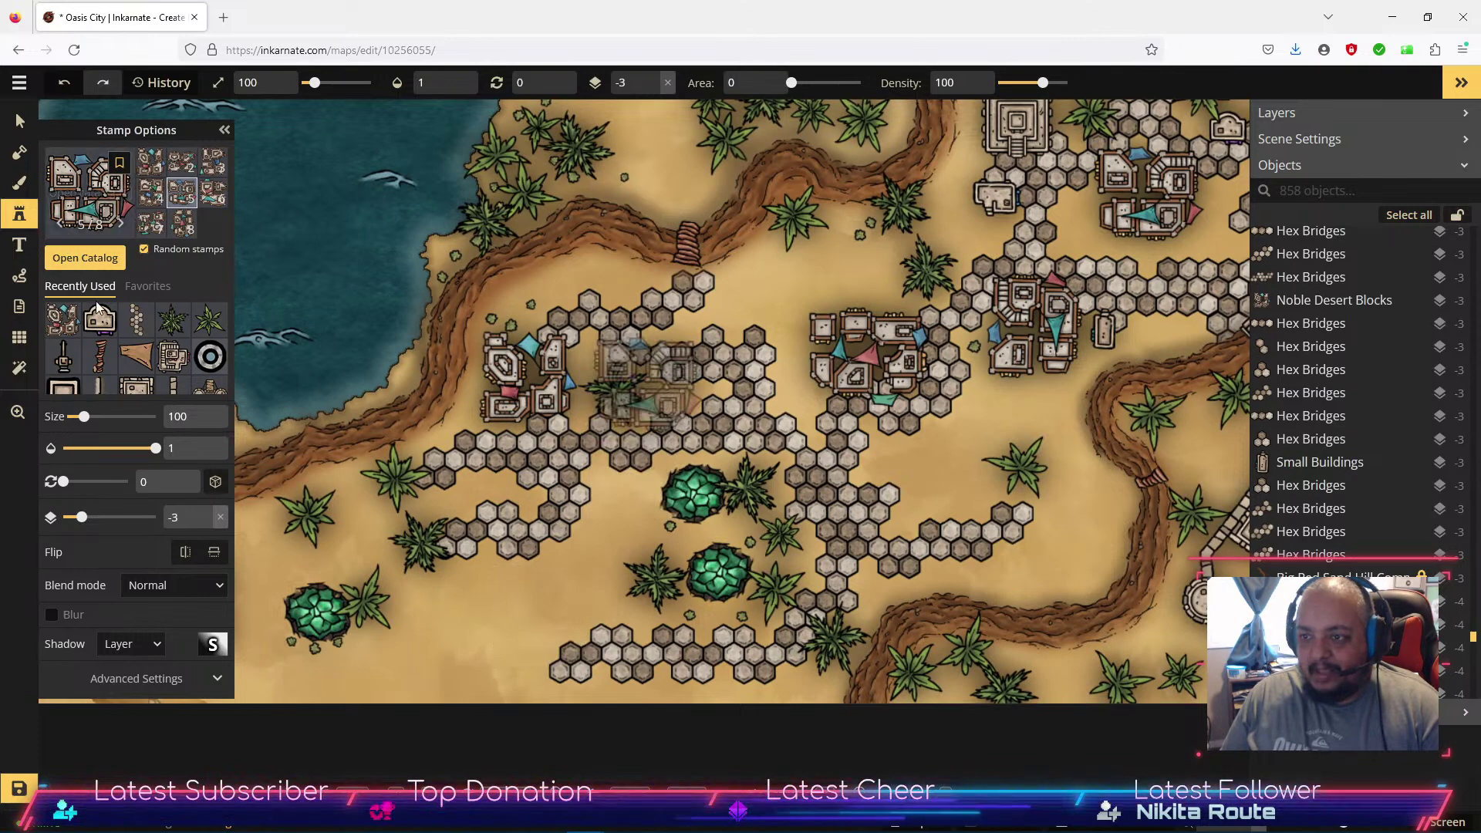
Place three Noble Desert Buildings at 269 degrees: by the cliff stairs, below the middle street and at the southern street's western end.
click(85, 257)
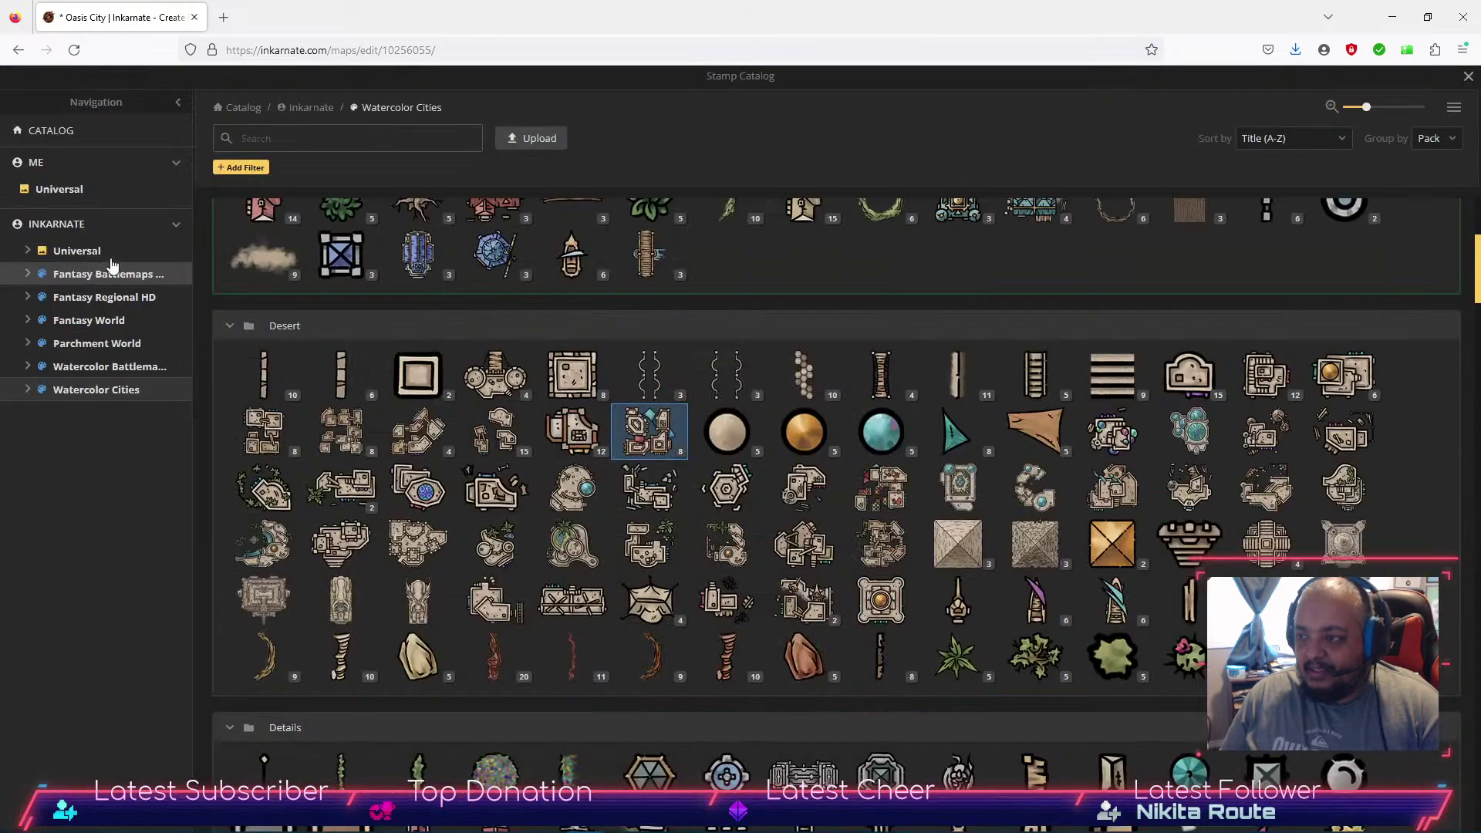
click(572, 429)
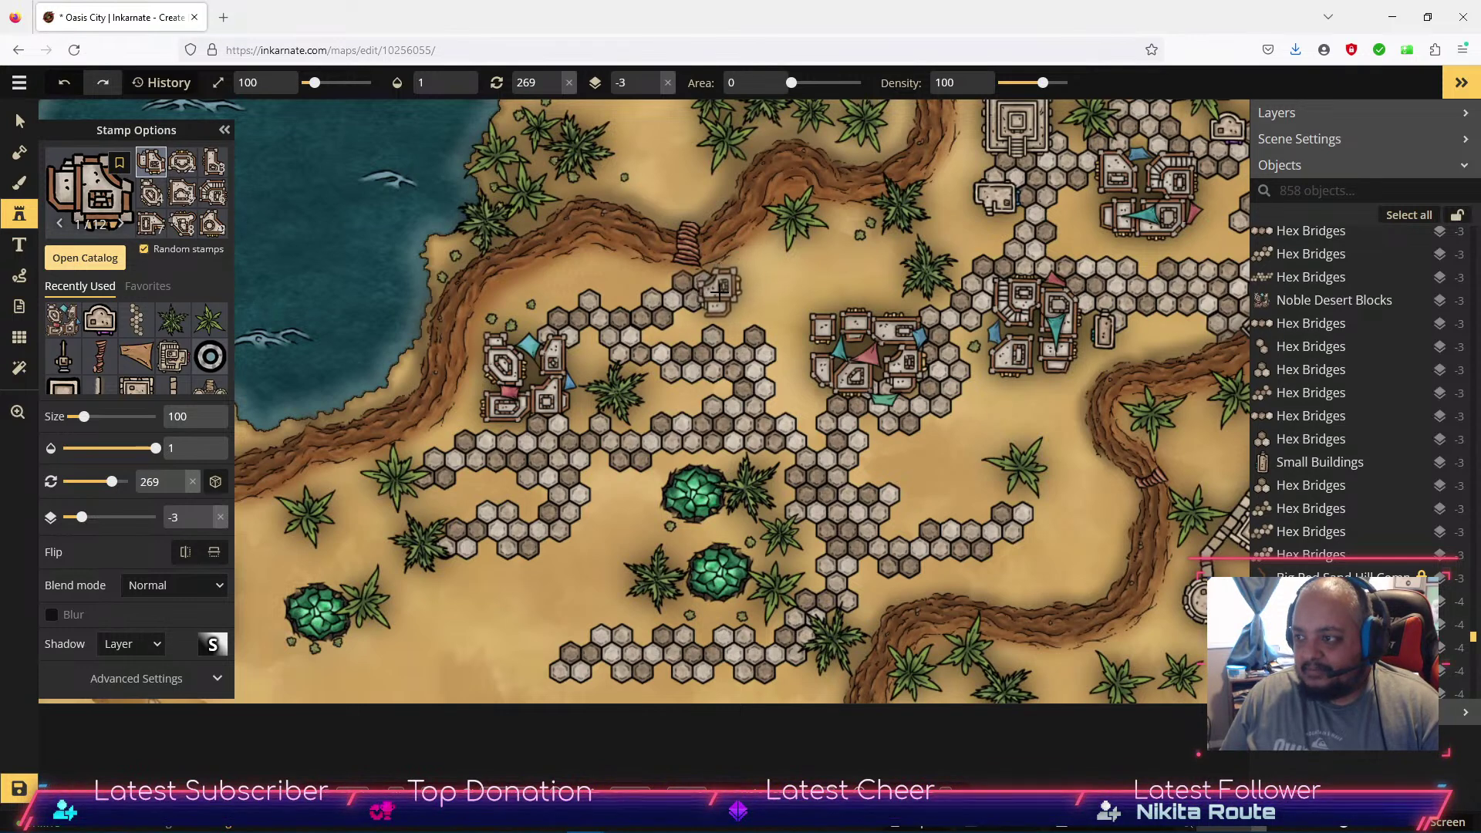
click(721, 292)
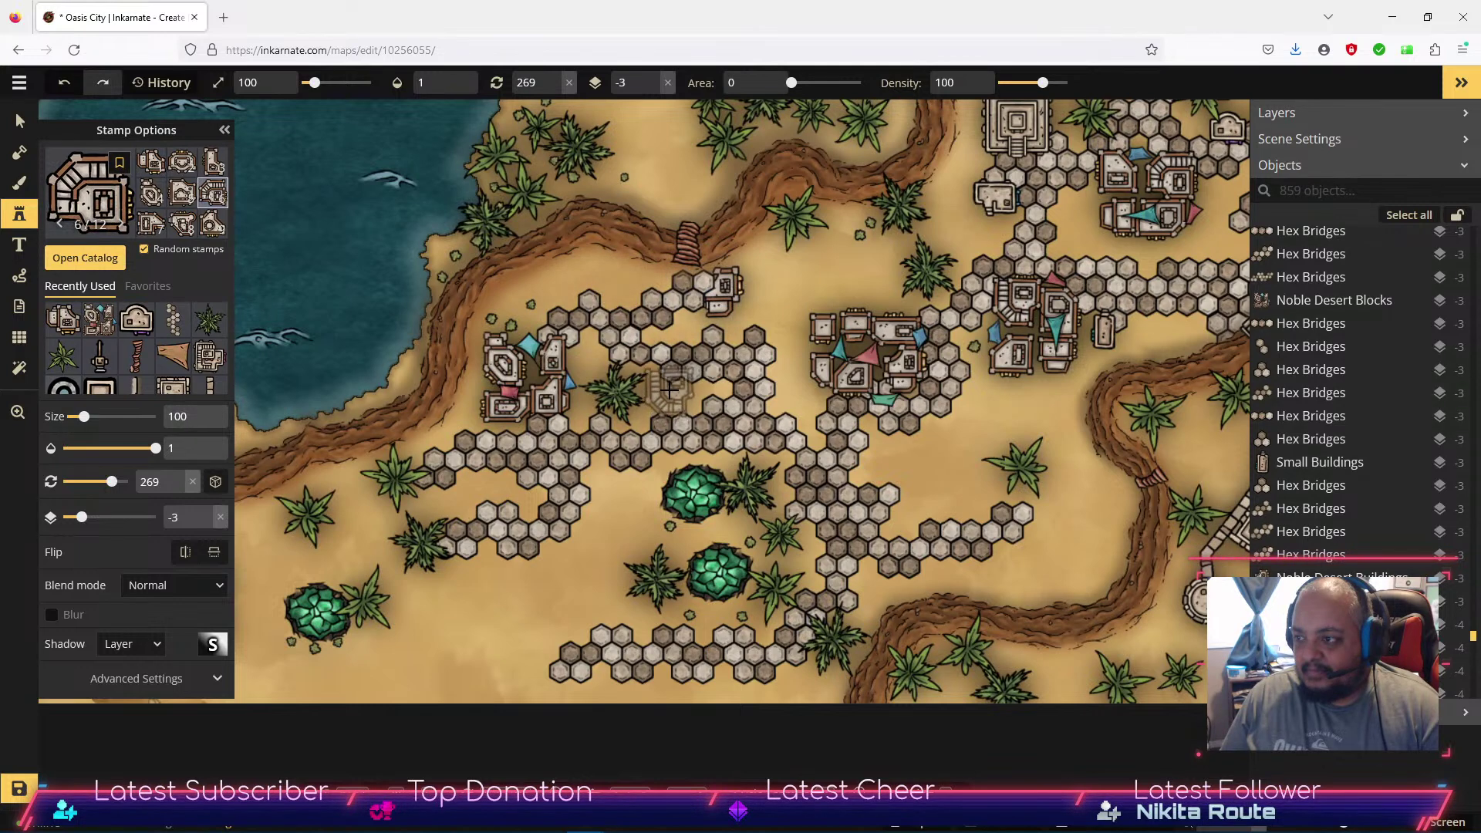
click(612, 467)
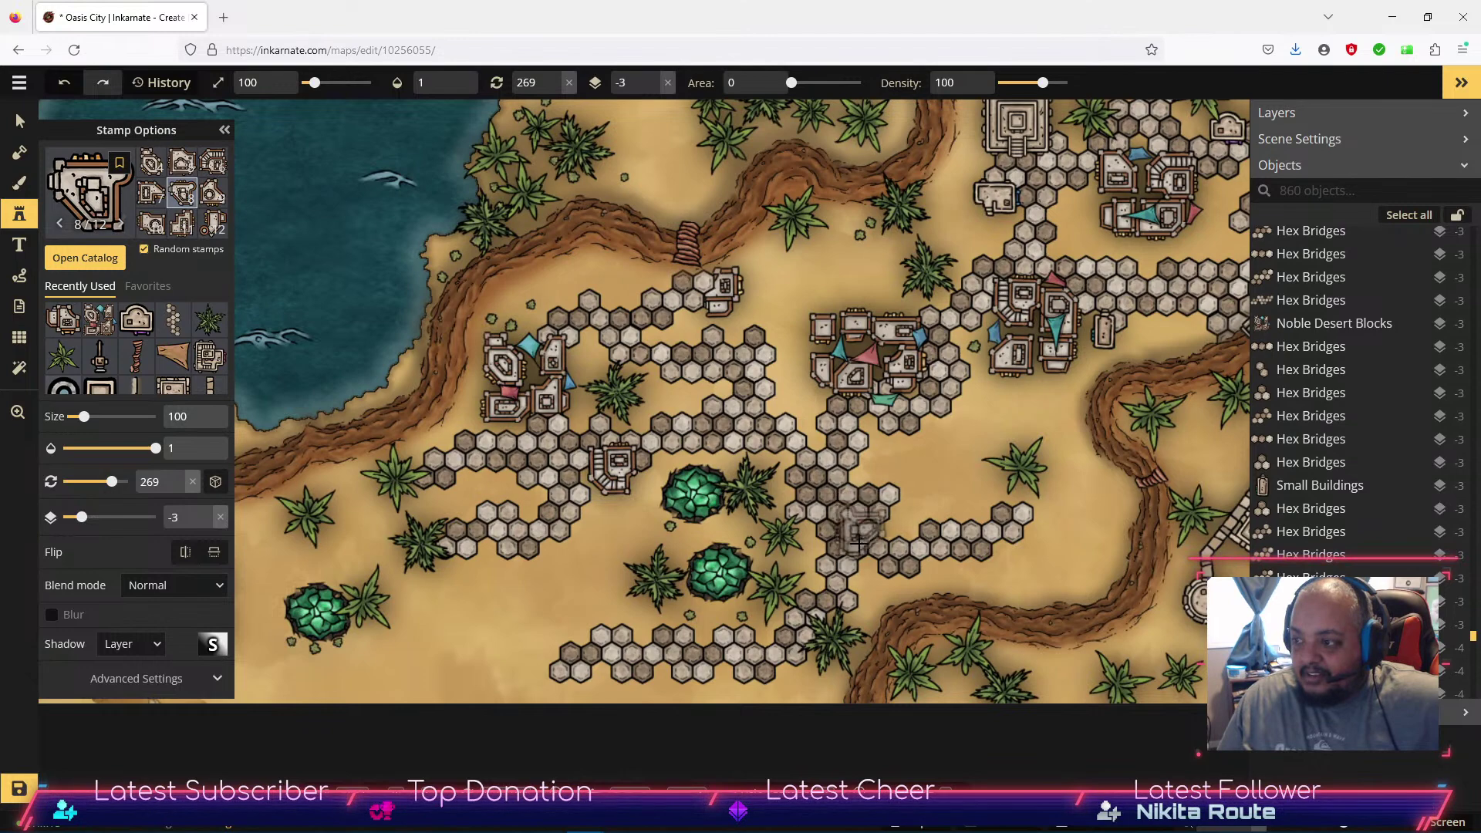
click(585, 618)
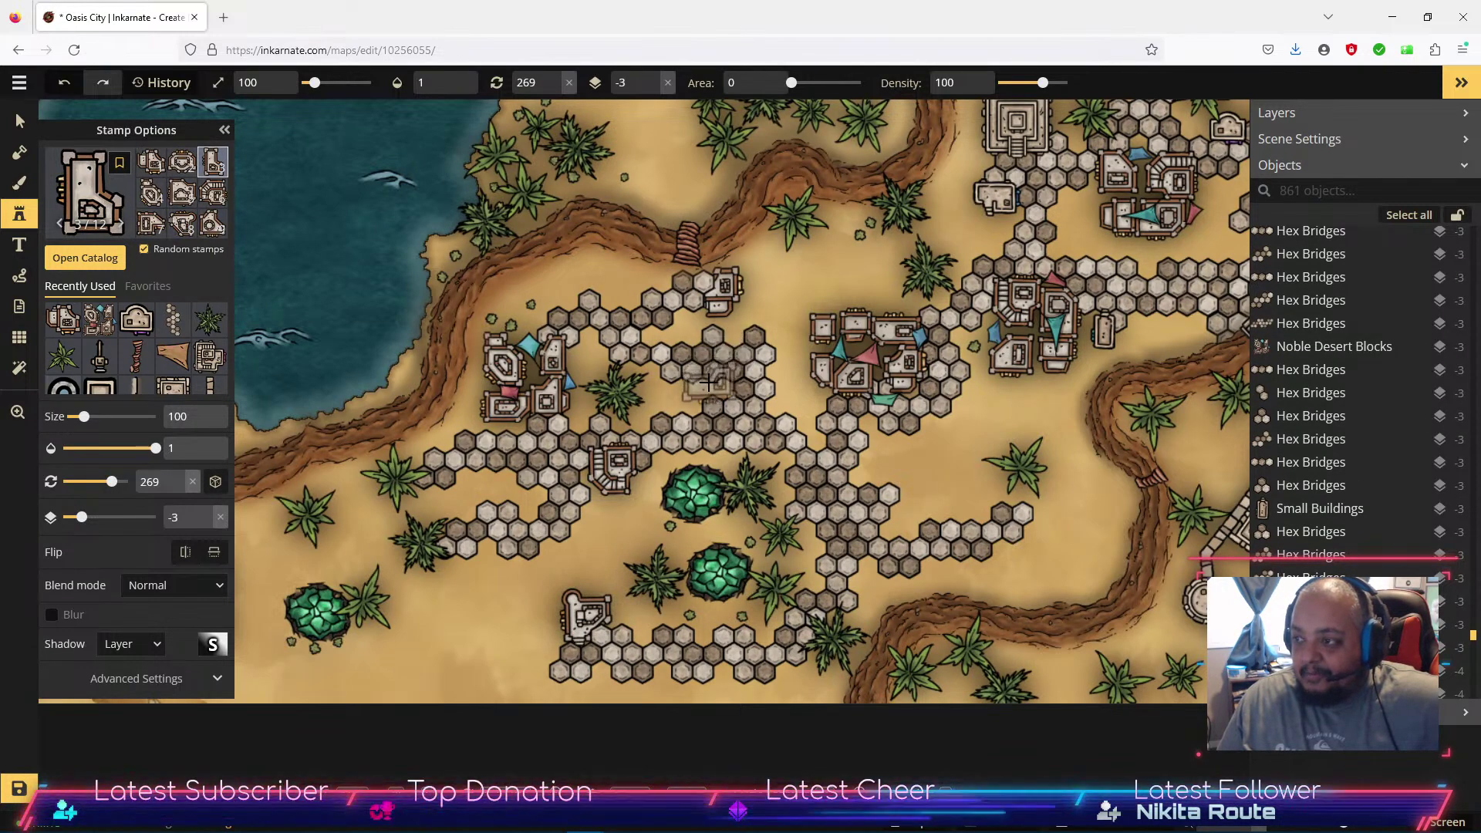
Place a Noble Desert Blocks stamp on the southeastern paving and raise it to layer -1, above the hexes.
click(97, 307)
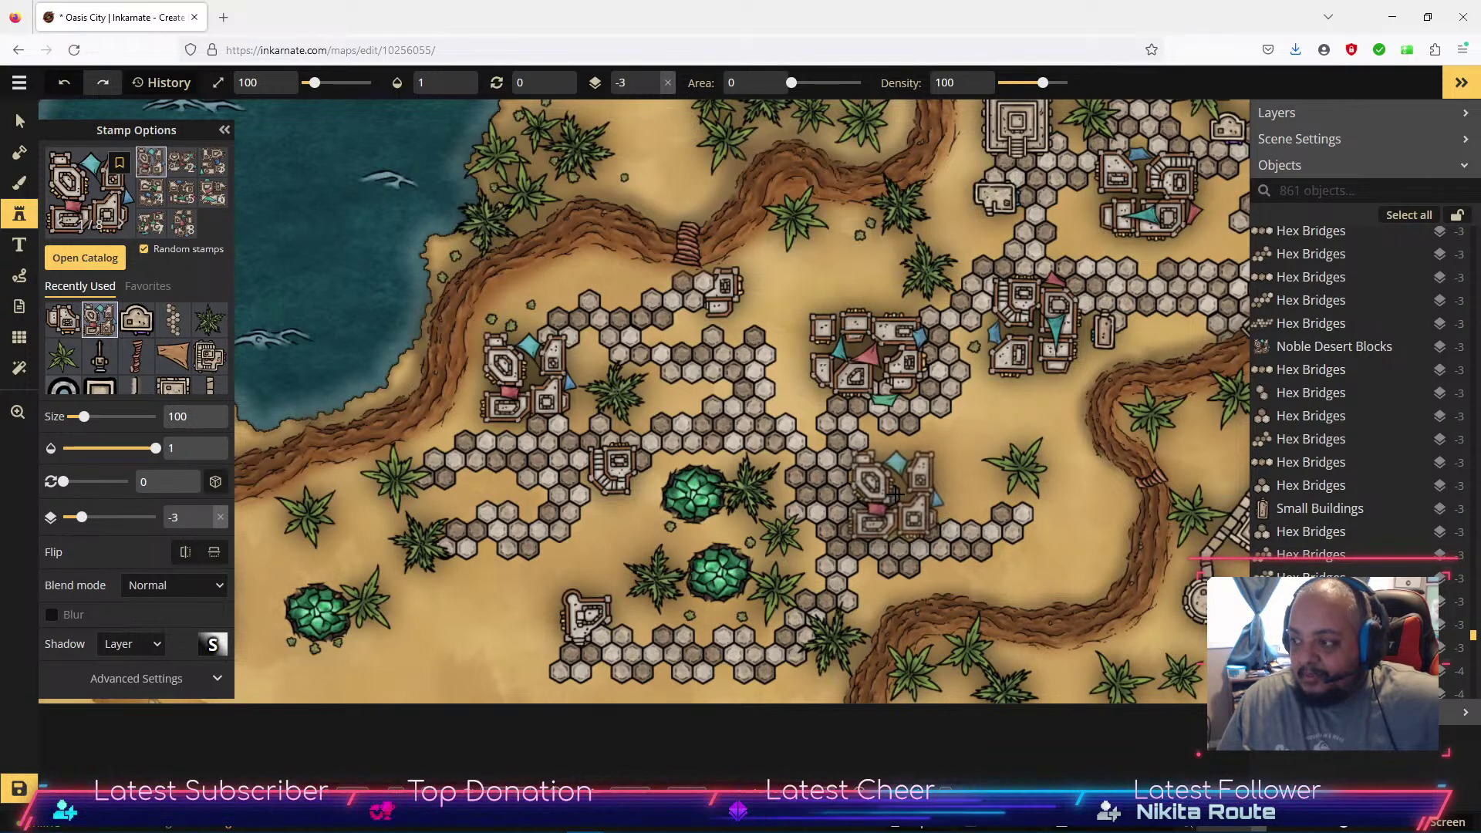
click(901, 499)
key(v)
click(955, 519)
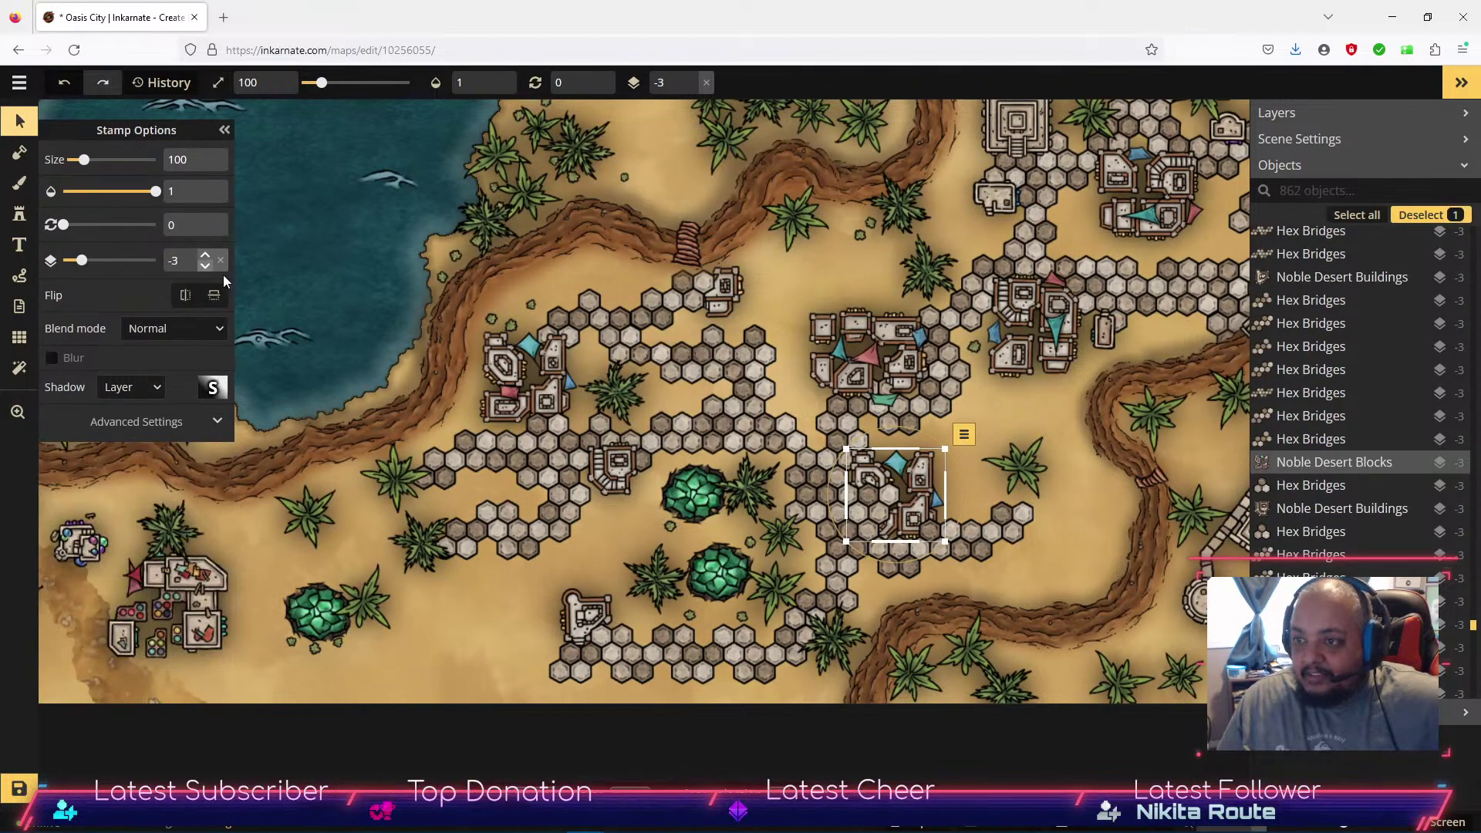
click(206, 257)
click(205, 257)
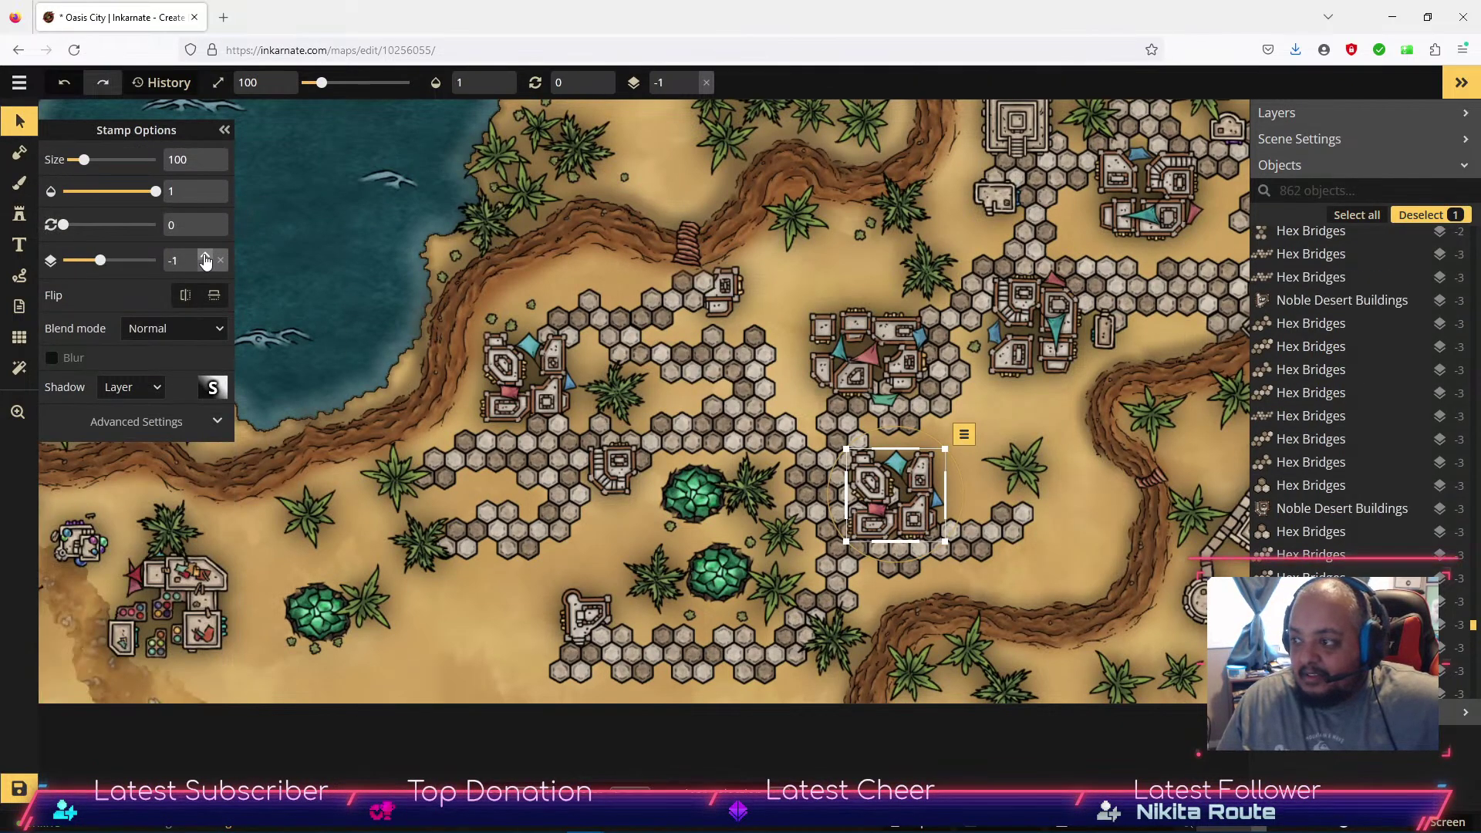
Raise the southeastern Noble Desert Blocks stamp to layer 0 and nudge it slightly into place on the paving.
click(206, 258)
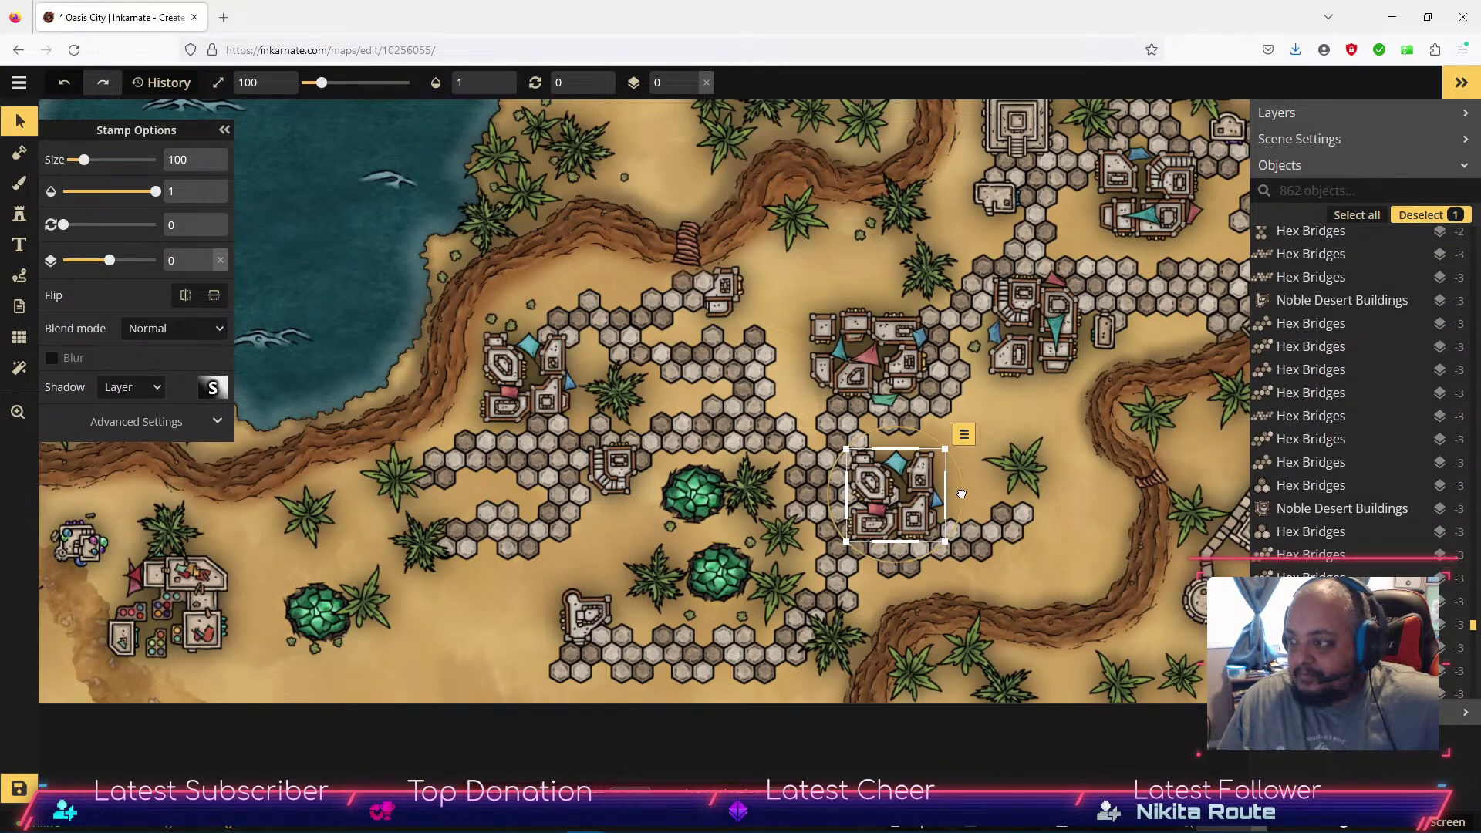
drag(901, 499, 900, 500)
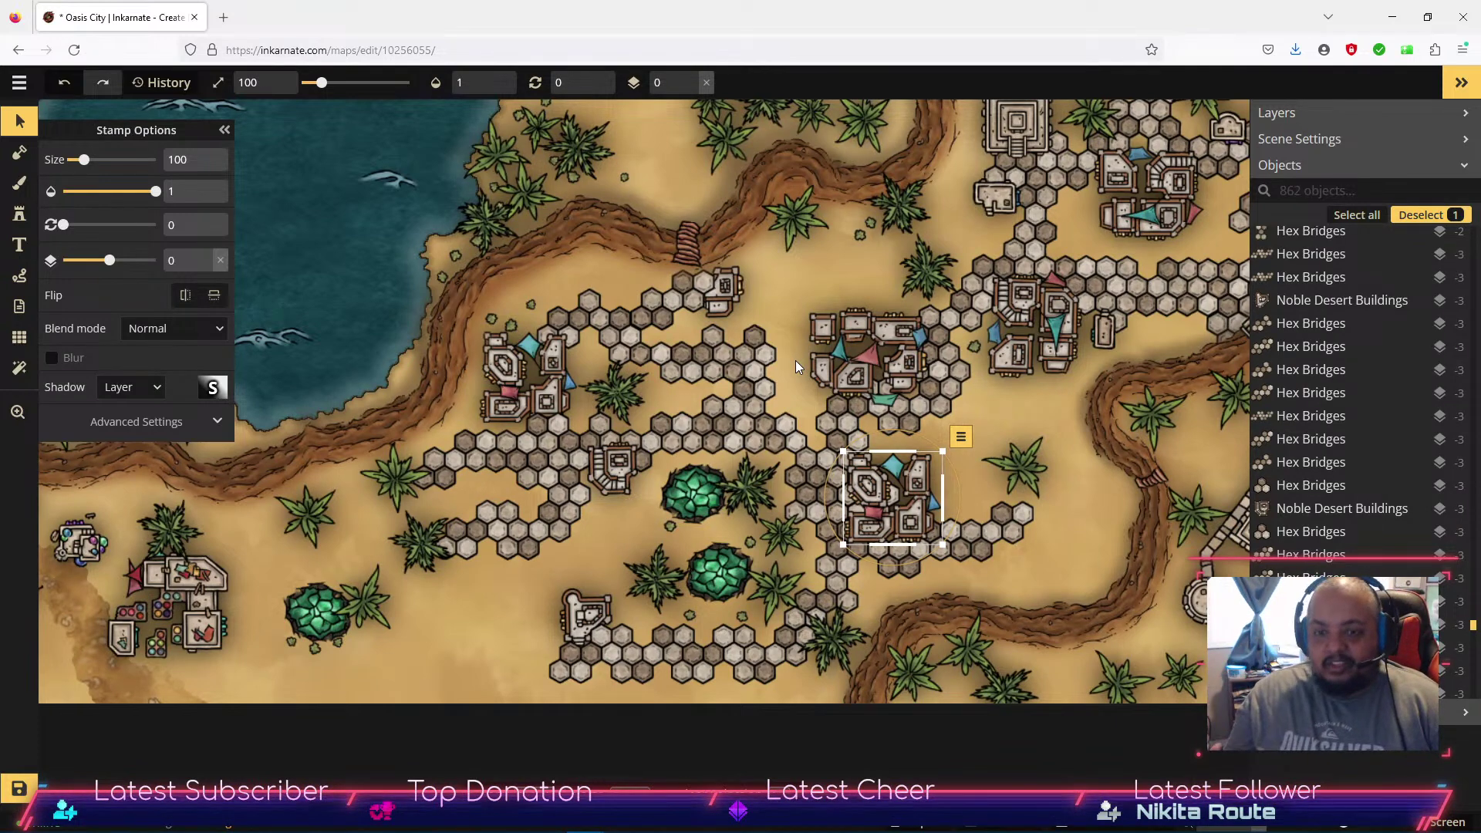
drag(890, 498, 891, 496)
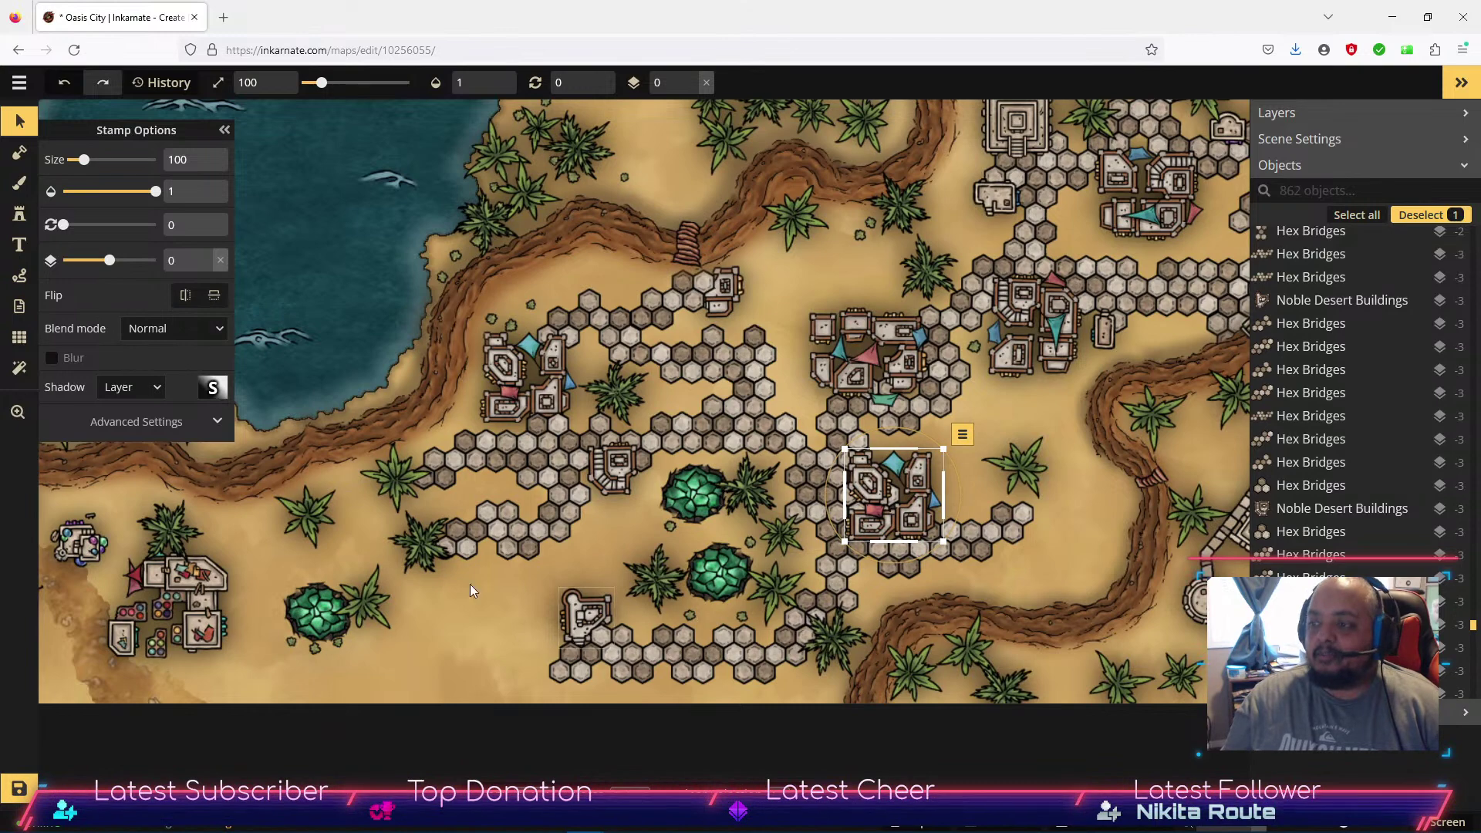
Raise the noble buildings at the southern street's western end and below the middle street to layer 1.
click(593, 611)
click(206, 257)
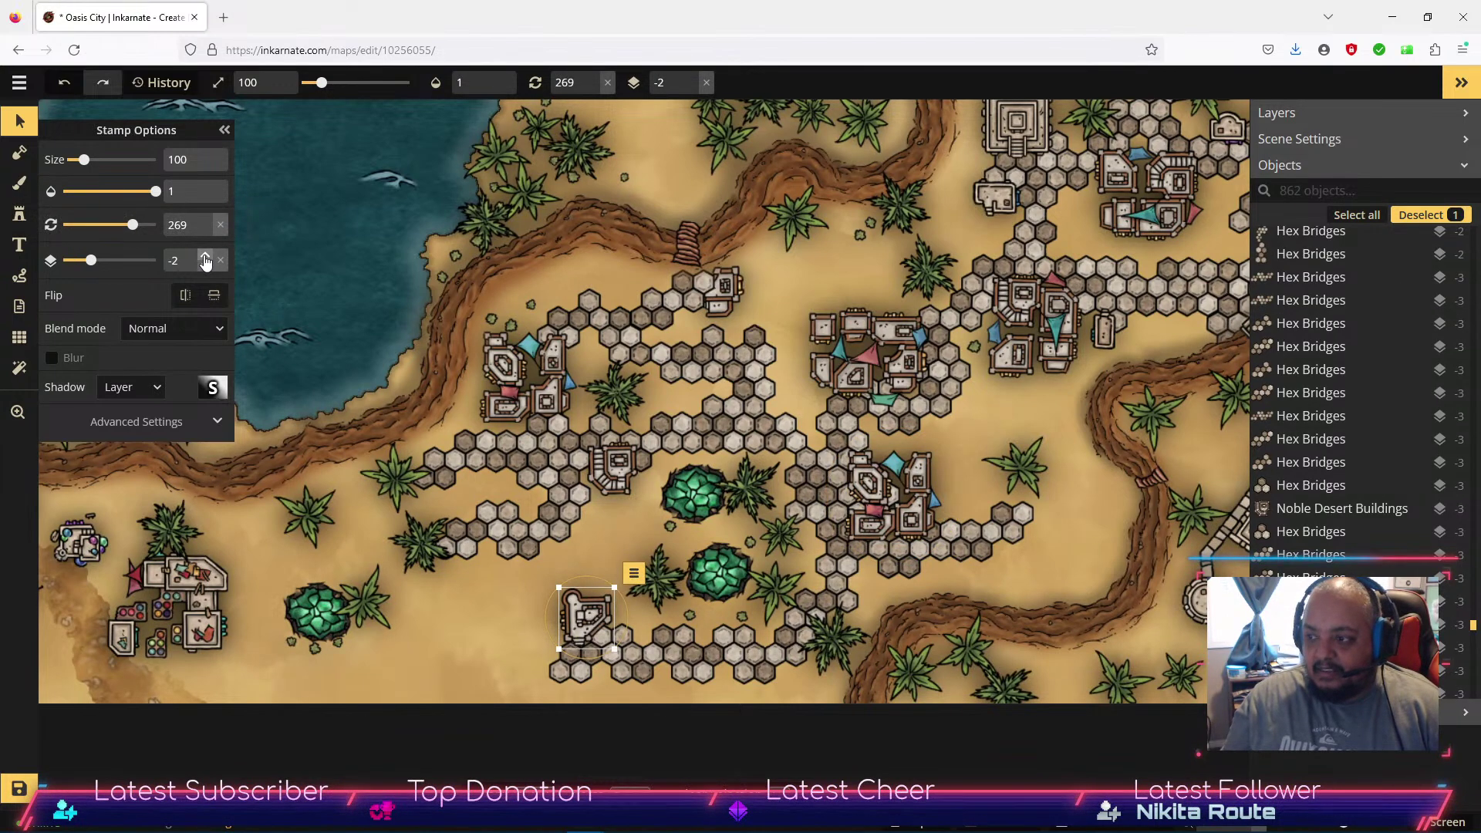
click(205, 257)
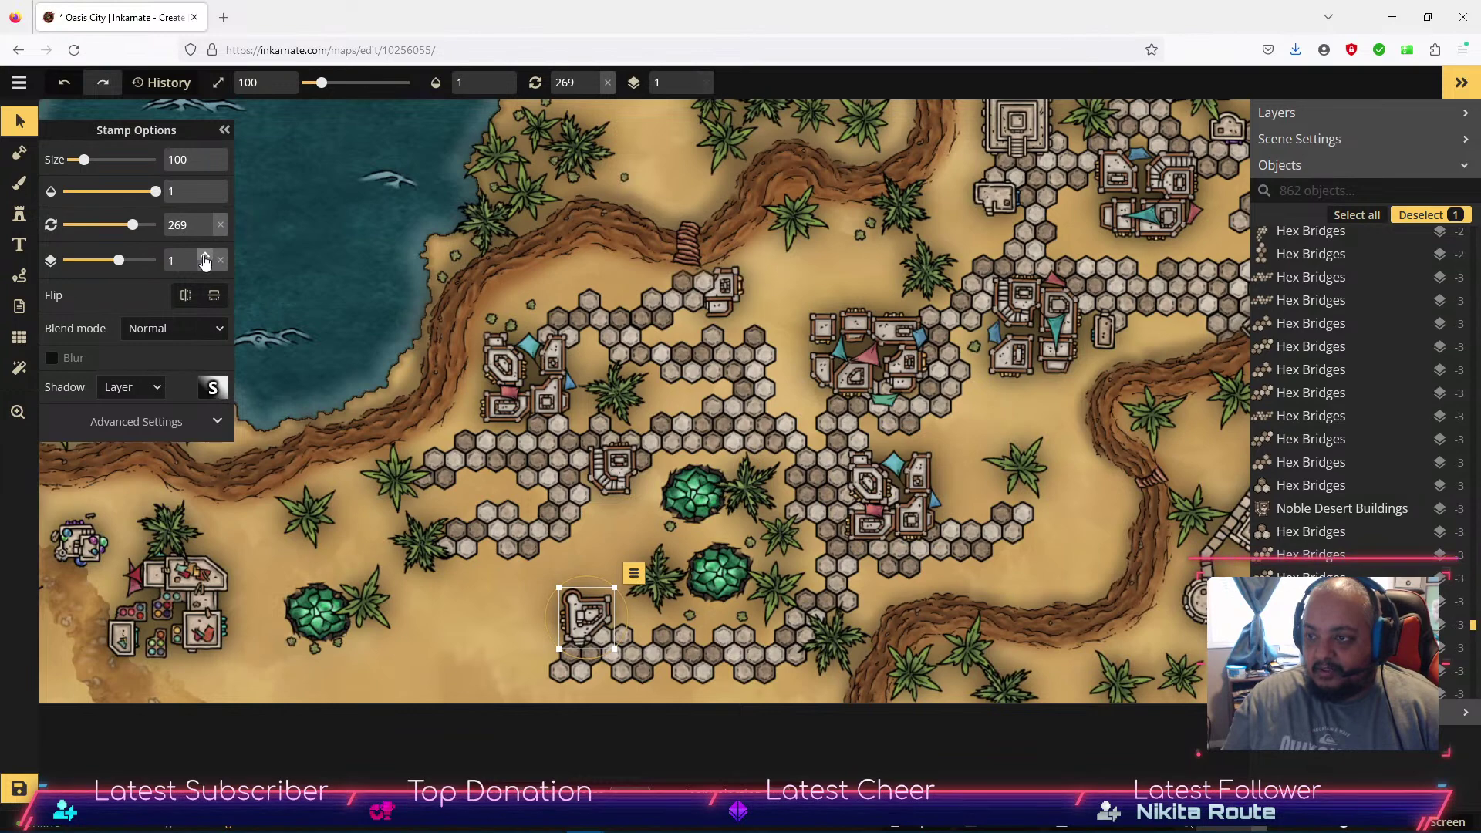
click(607, 472)
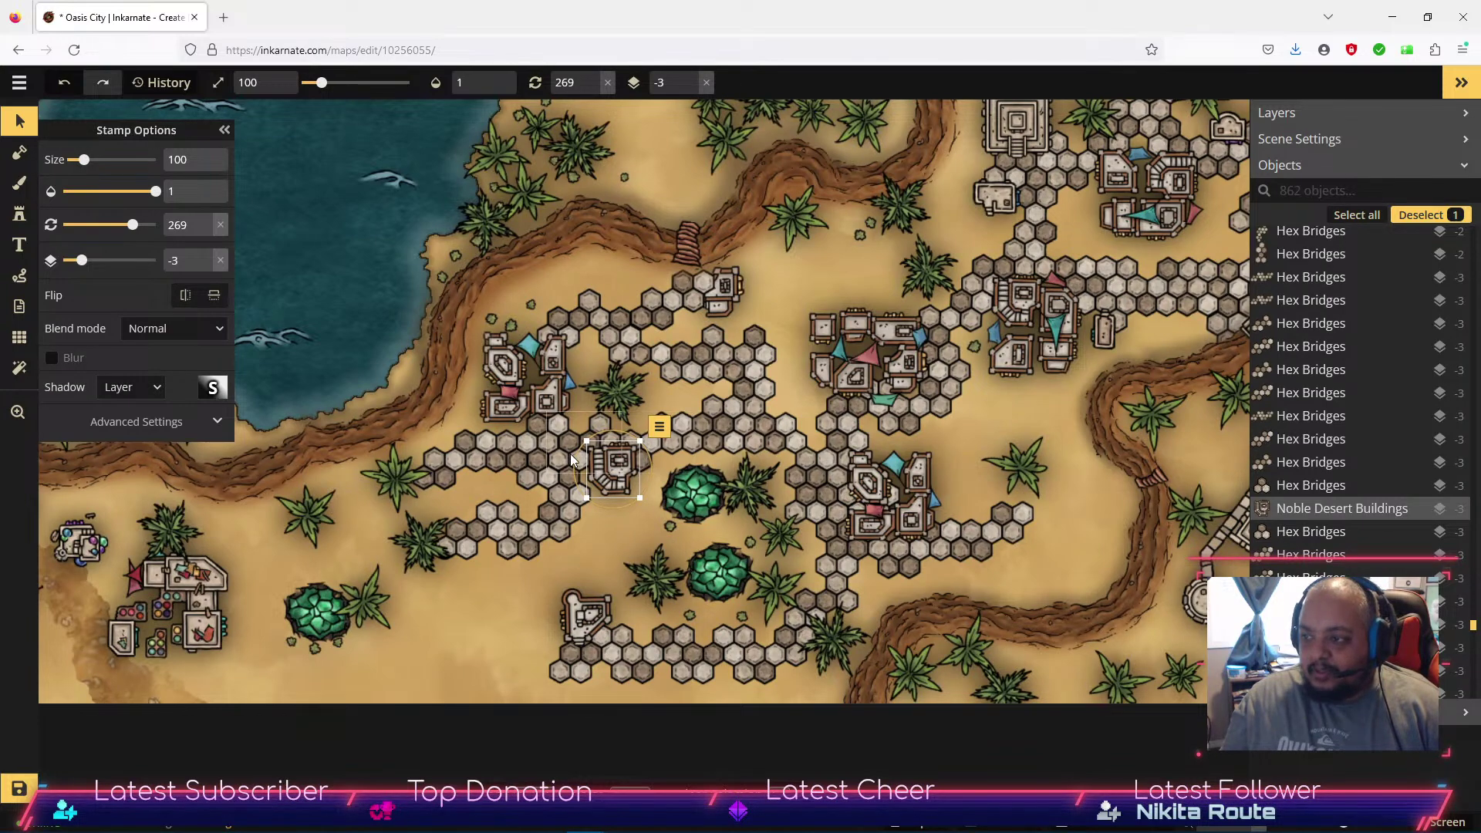
click(206, 256)
click(206, 256)
click(206, 256)
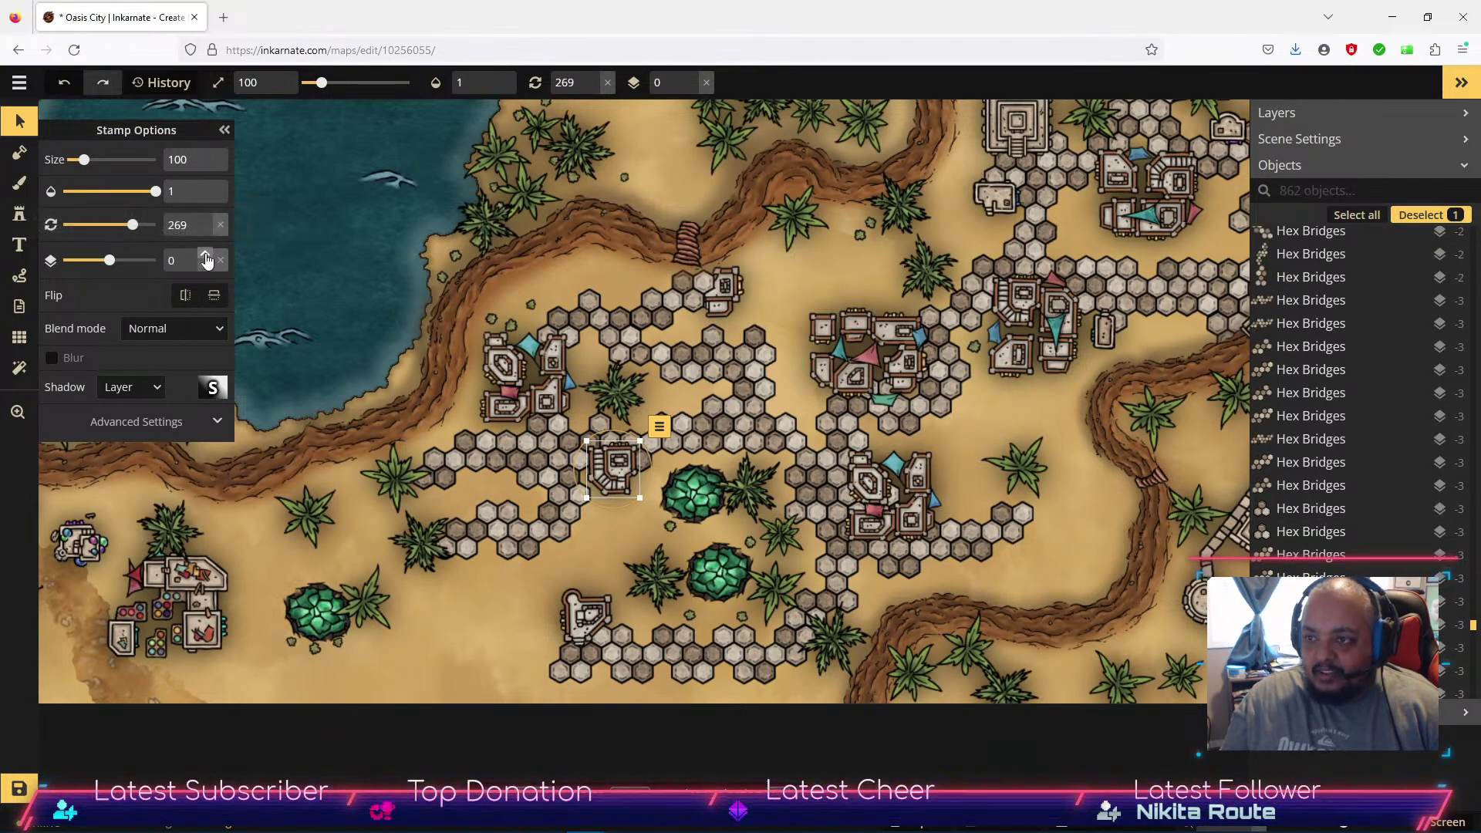
click(206, 256)
Raise the noble building by the cliff stairs to layer 1 and nudge it slightly.
click(723, 305)
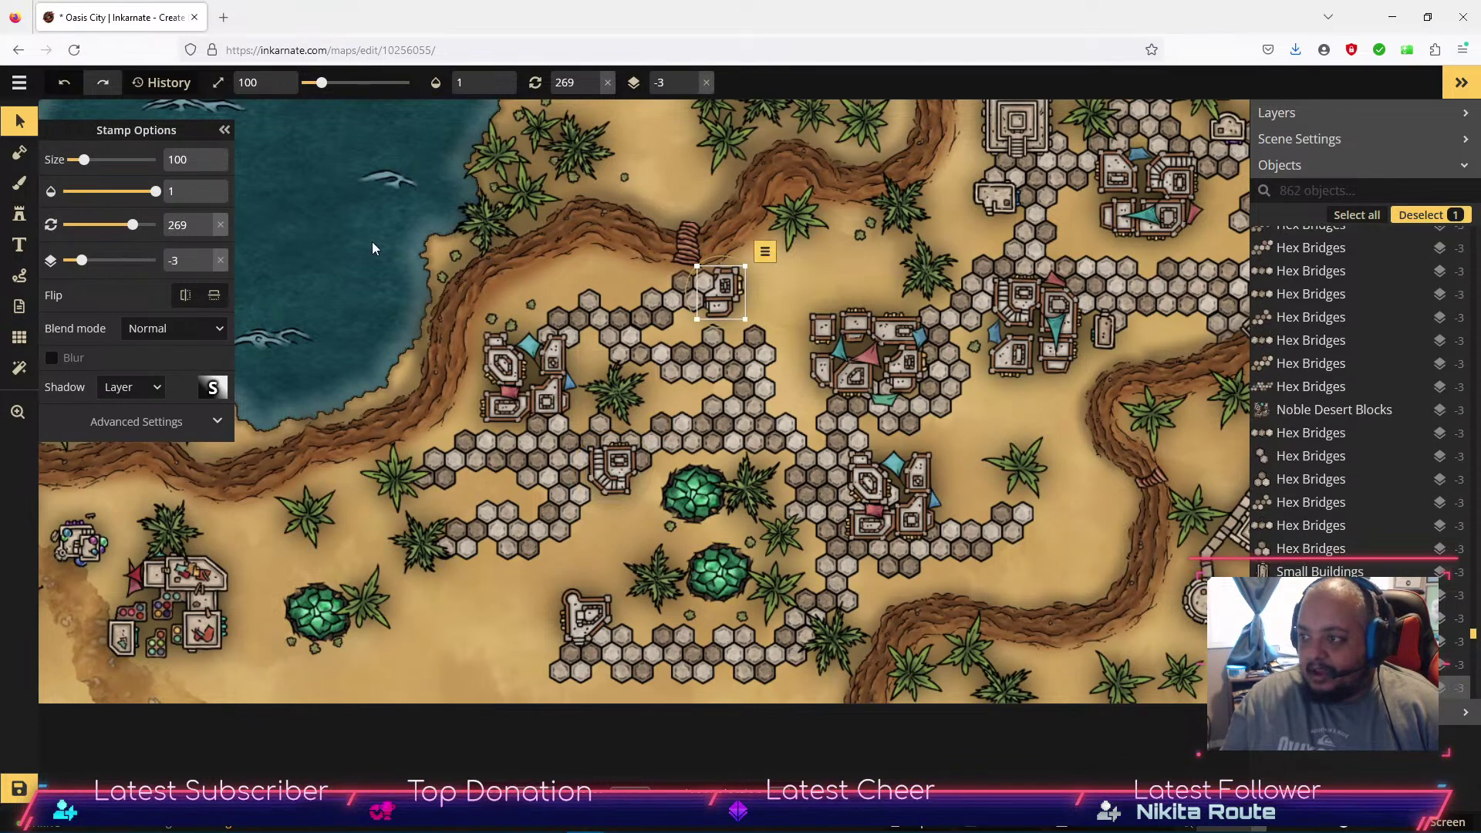
click(205, 257)
click(205, 257)
click(205, 257)
click(205, 257)
drag(730, 287, 732, 288)
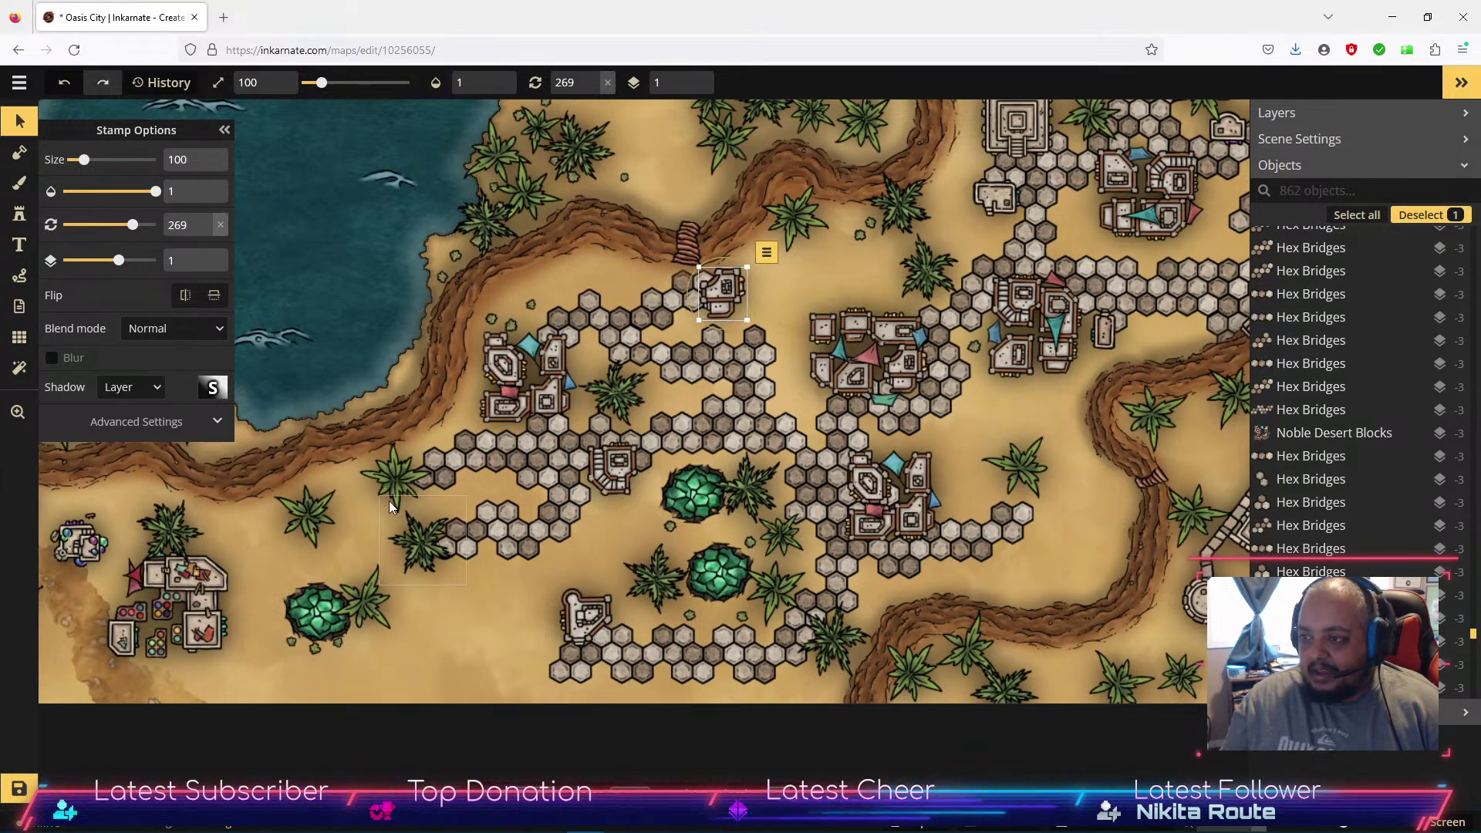
Save the Oasis City map with the adjusted buildings.
key(space)
drag(430, 645, 619, 670)
scroll(548, 466, down, 6)
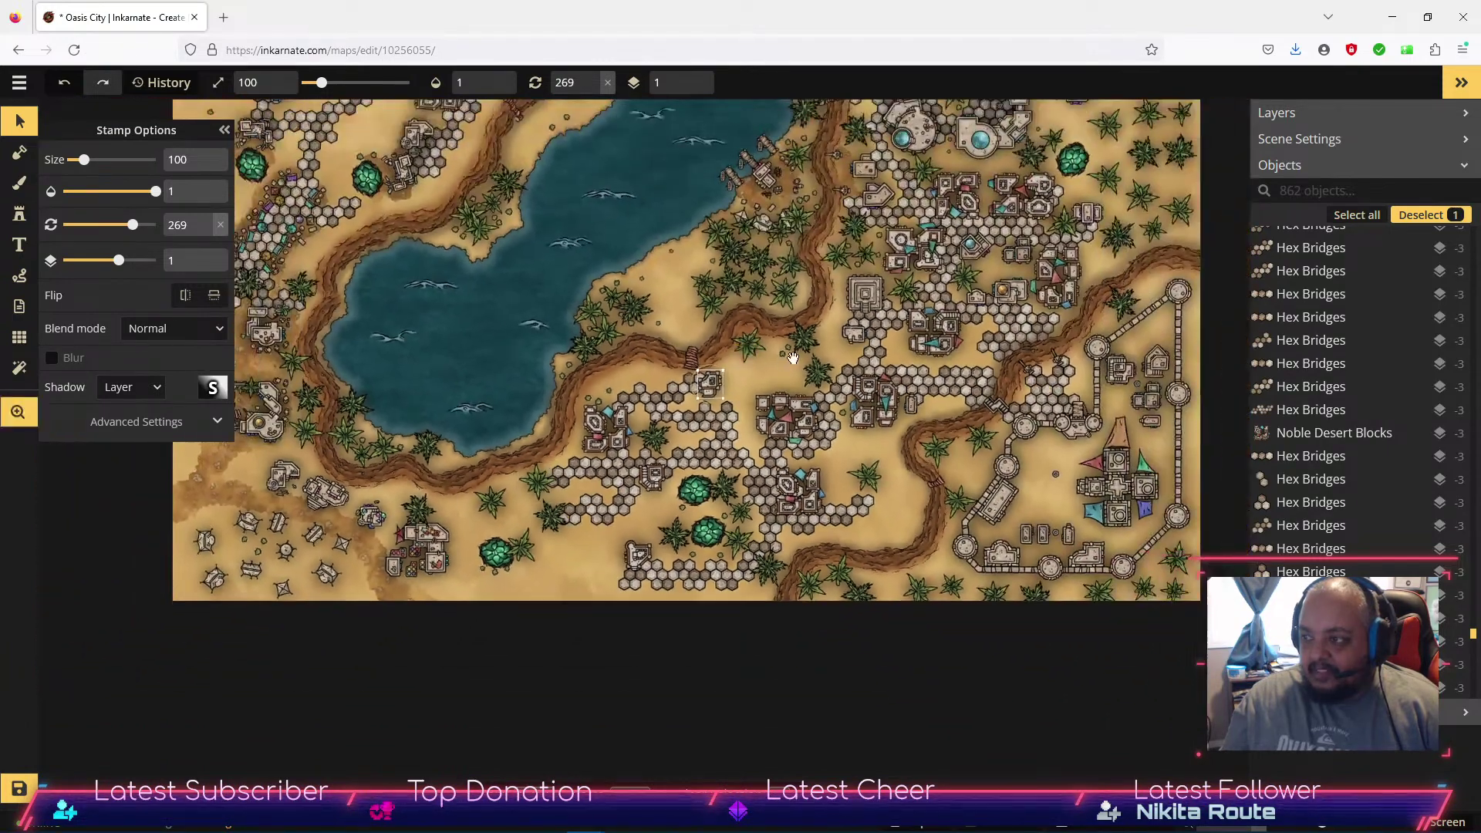
drag(793, 357, 805, 592)
click(13, 784)
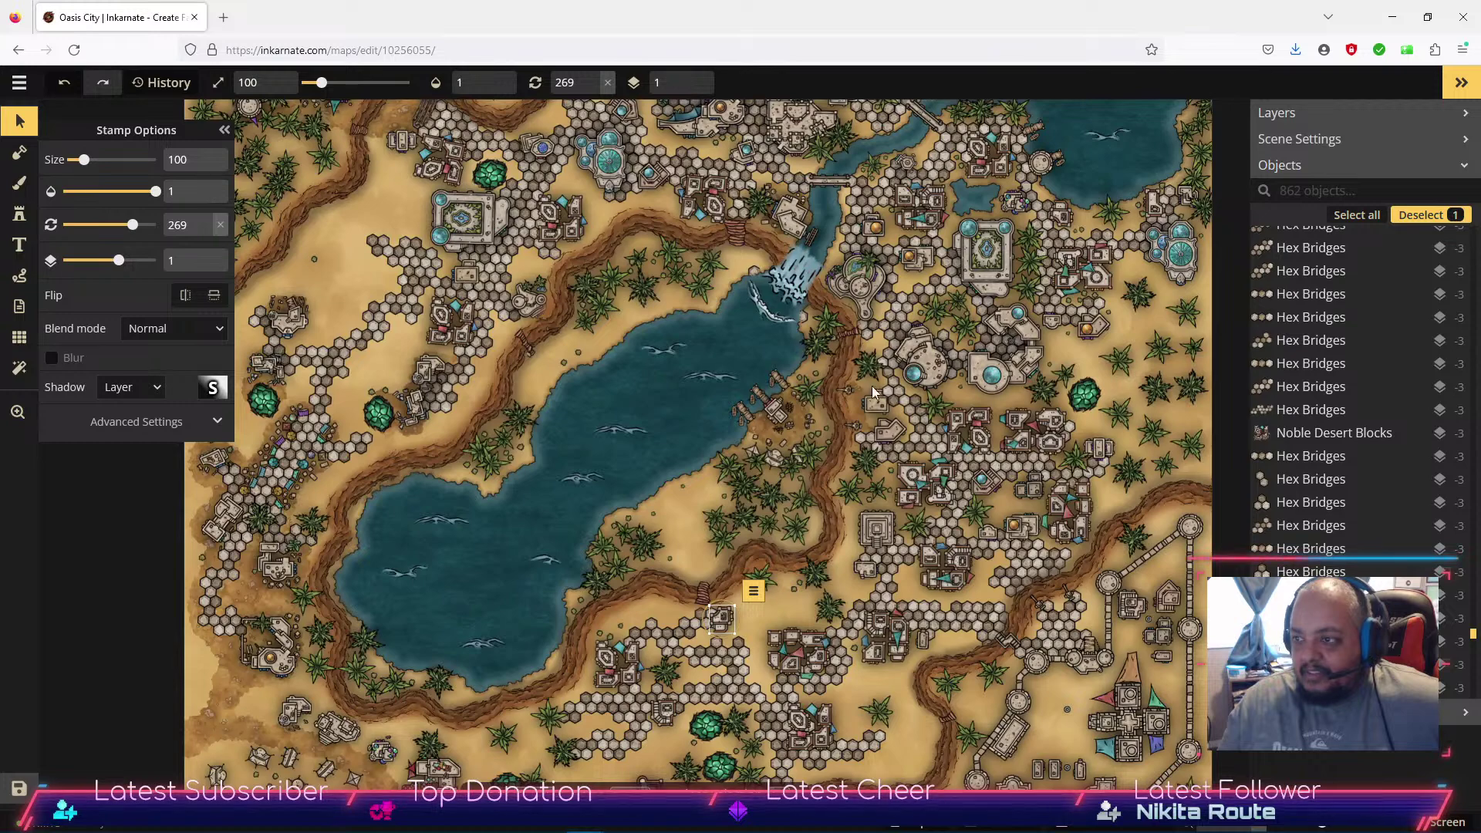
Examine the whole city layout and the southern district's streets and buildings, leaving no object selected.
scroll(885, 526, down, 3)
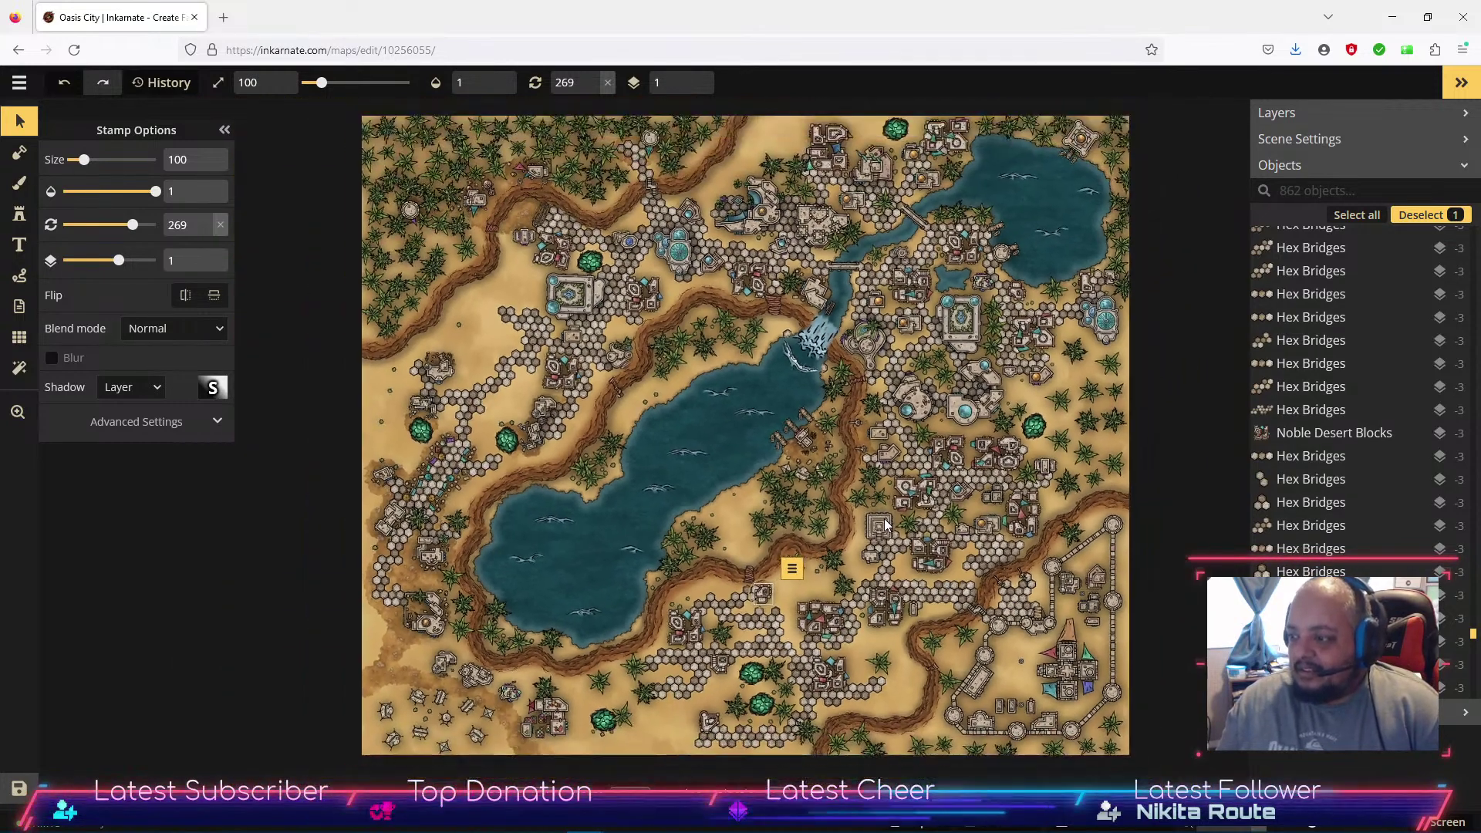
scroll(885, 526, down, 1)
key(space)
mouse_move(936, 541)
mouse_down()
mouse_move(902, 513)
mouse_move(929, 541)
mouse_up()
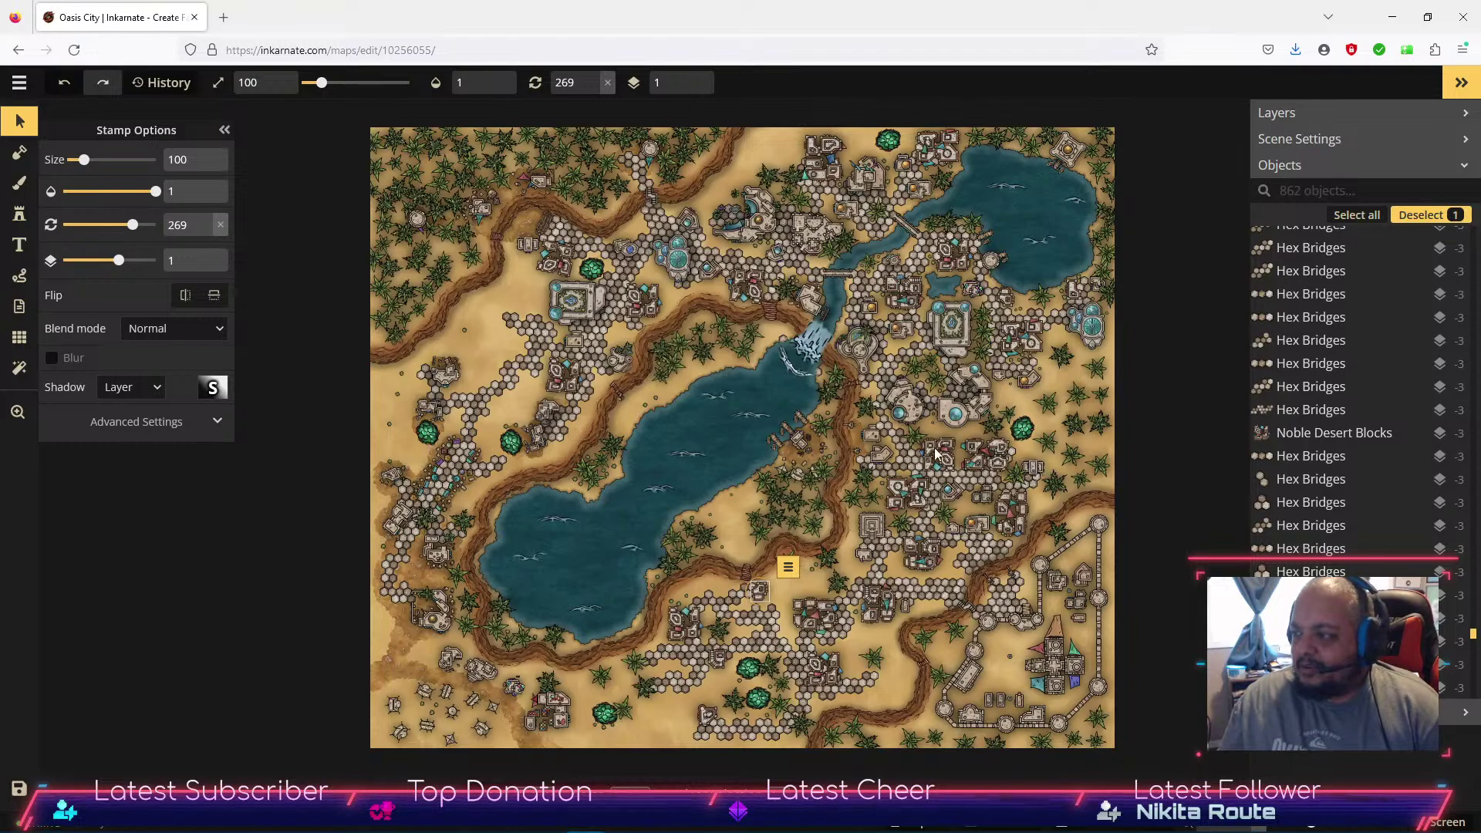
scroll(924, 514, down, 2)
scroll(924, 514, up, 5)
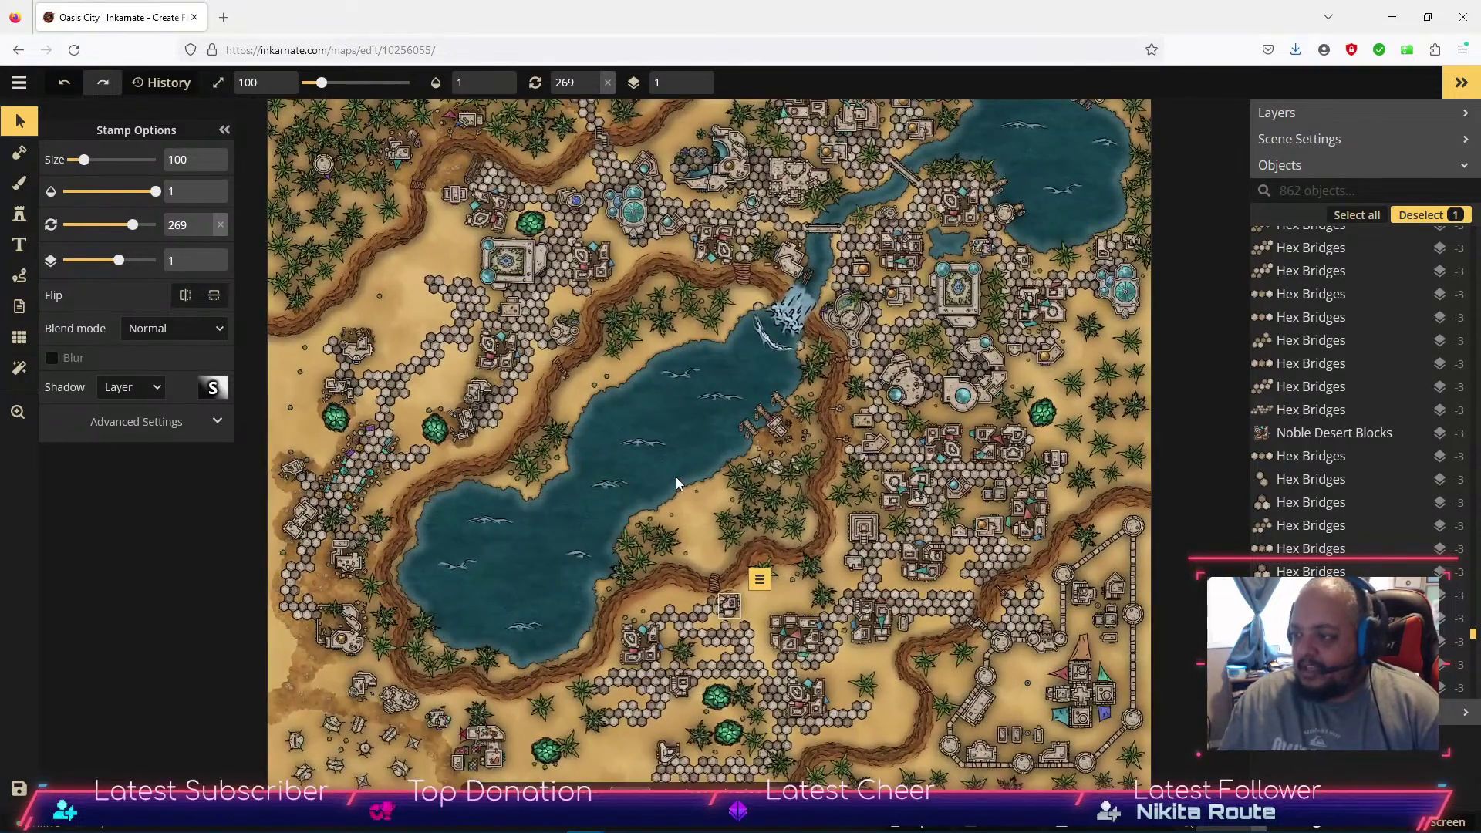
click(678, 474)
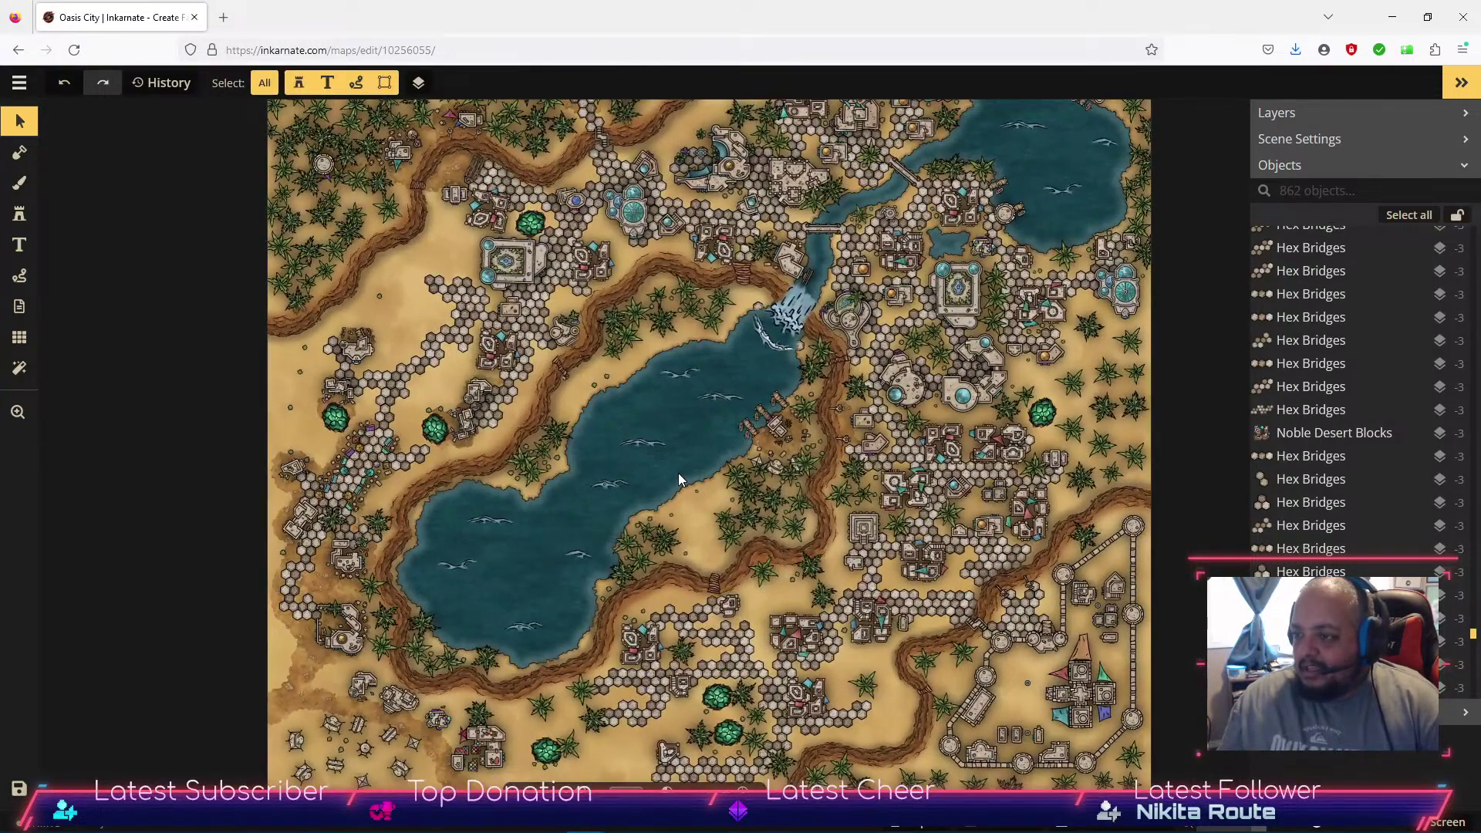
key(space)
drag(776, 564, 738, 363)
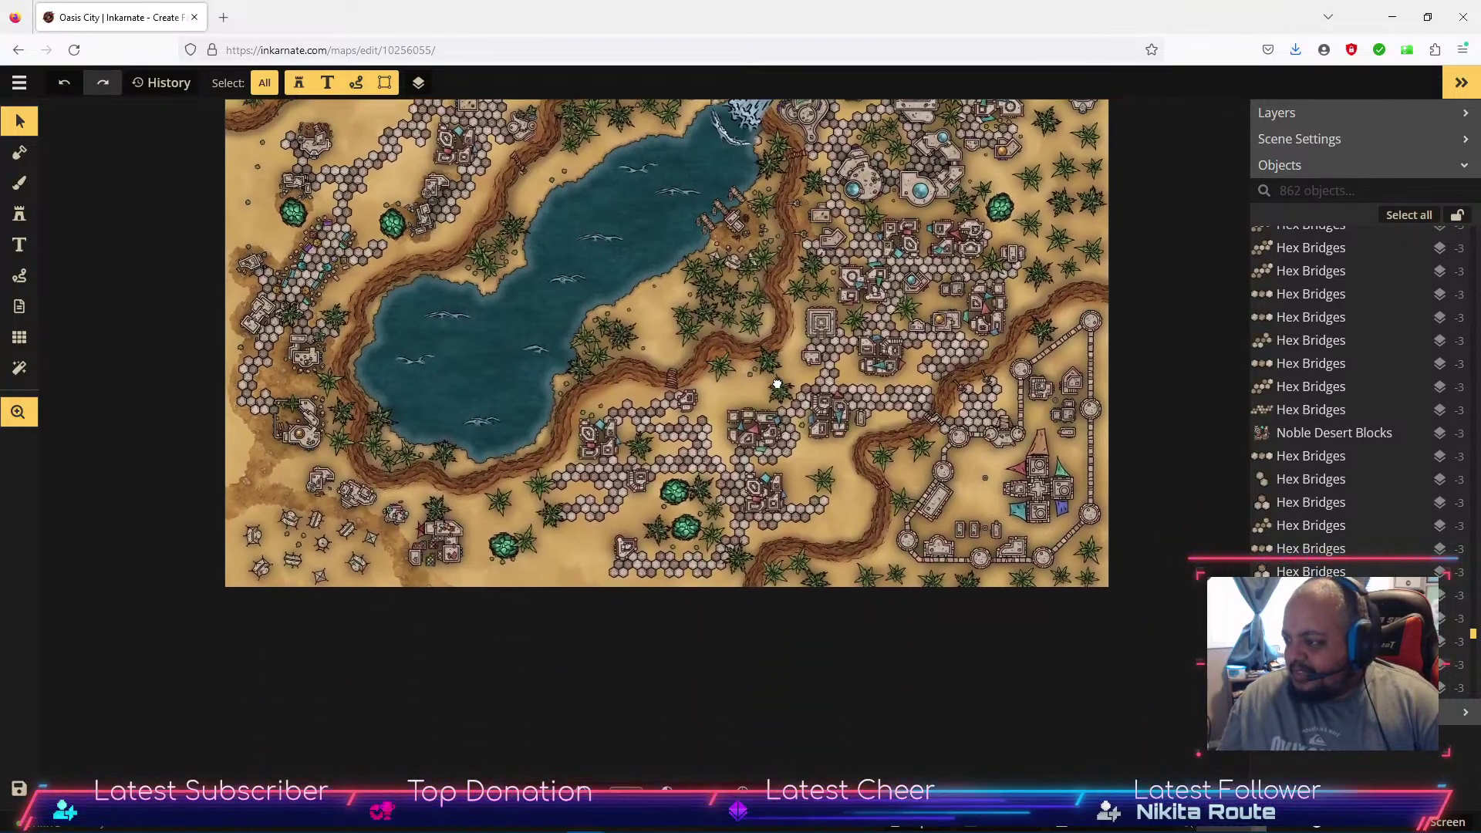
scroll(782, 475, up, 2)
scroll(782, 475, up, 3)
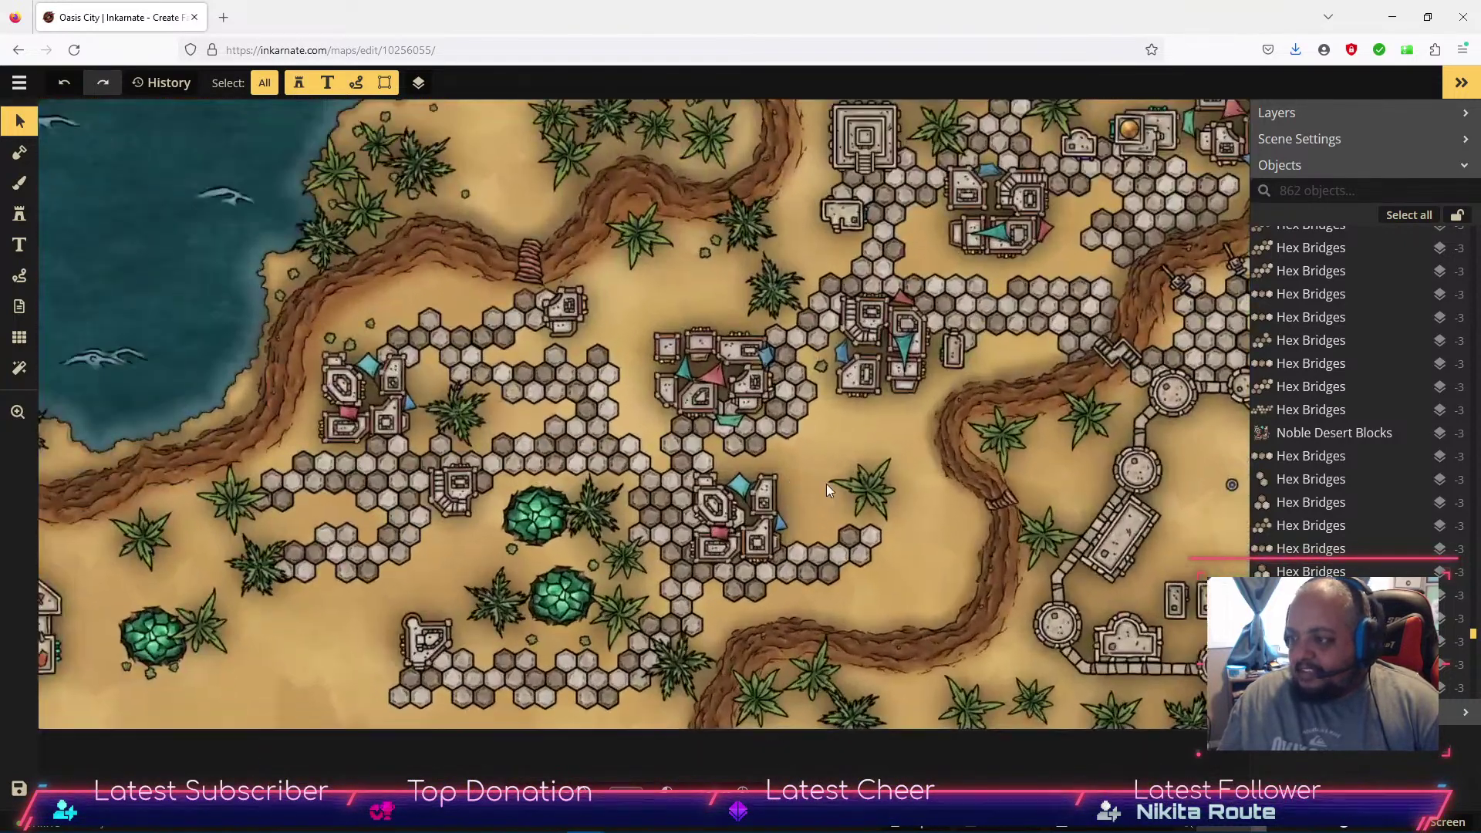
scroll(826, 485, down, 3)
scroll(830, 479, up, 1)
drag(830, 479, 966, 561)
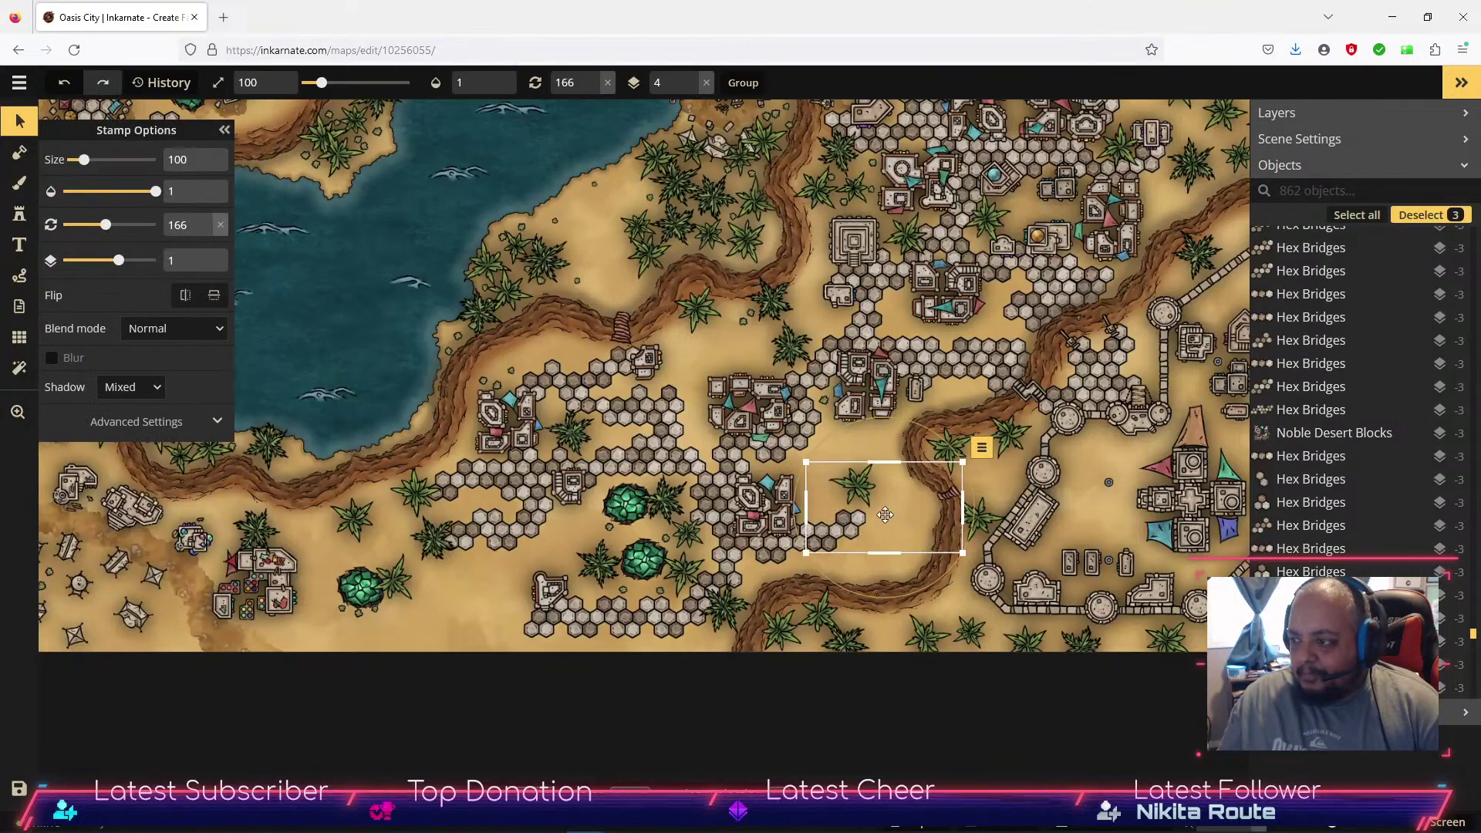
click(438, 605)
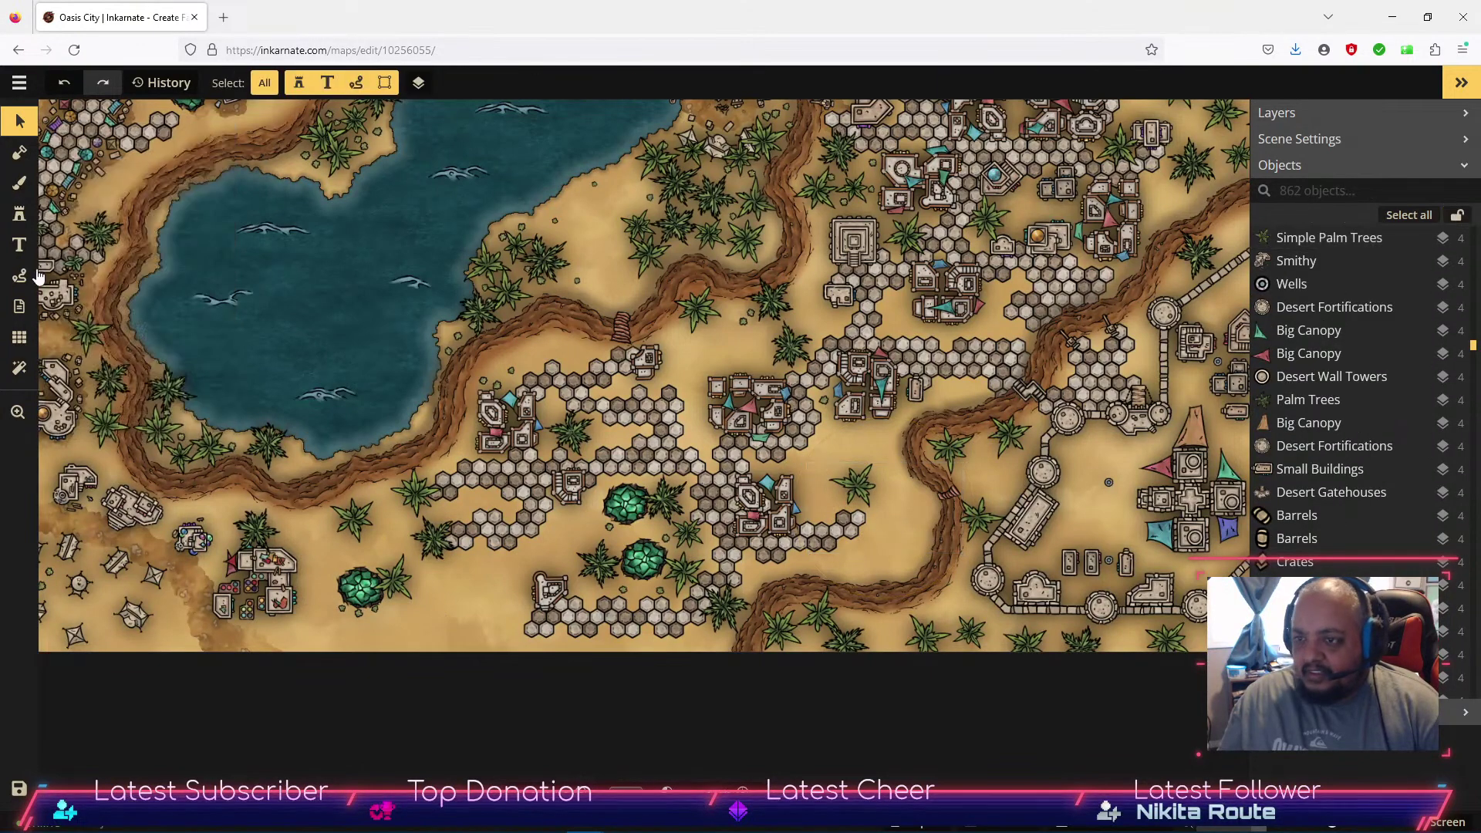
Choose the bare stepped-pyramid Temple stamp from the Babylonian pack of Fantasy Regional HD.
click(29, 218)
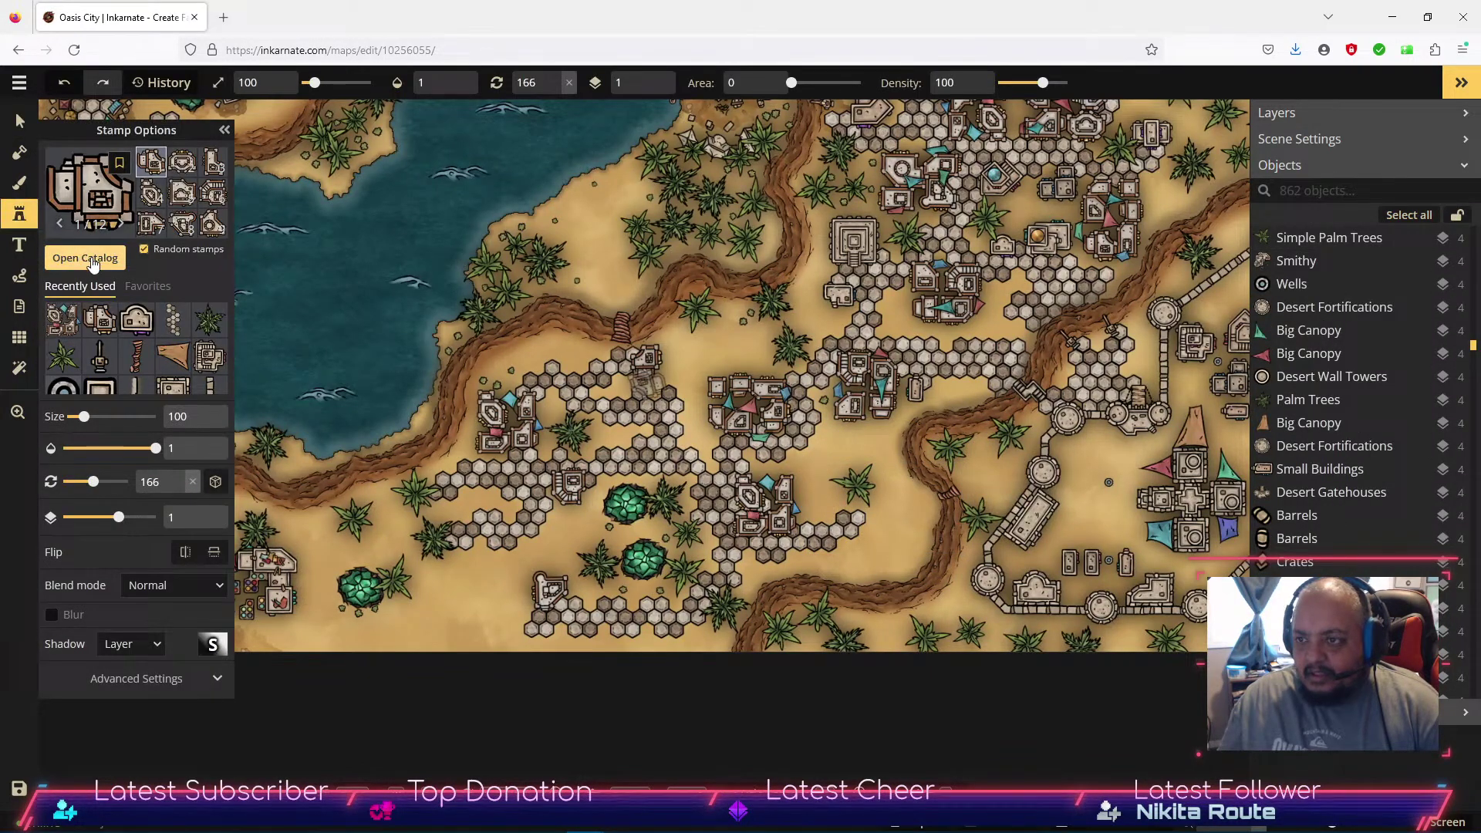
click(92, 265)
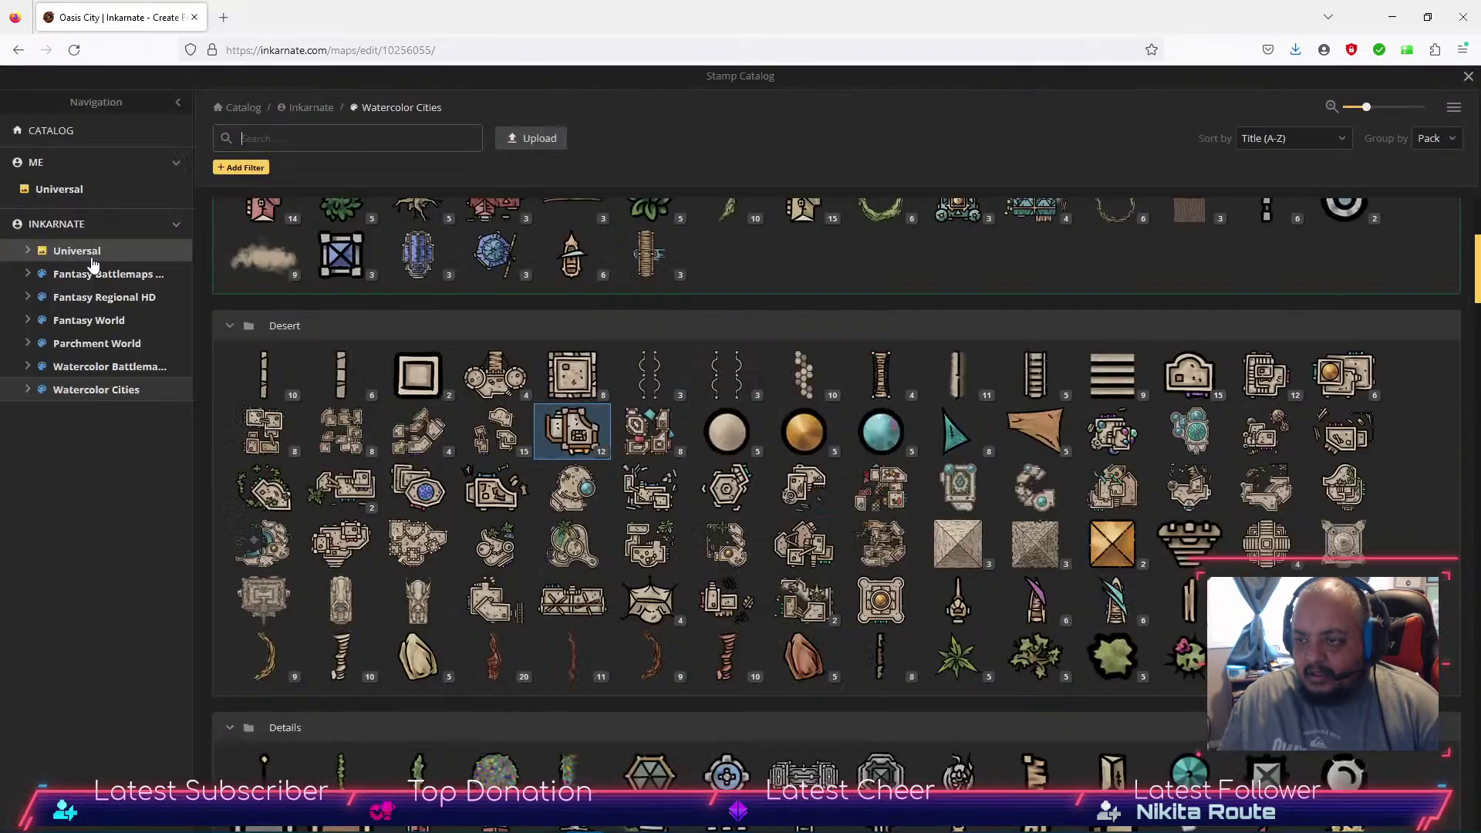
click(27, 391)
click(27, 392)
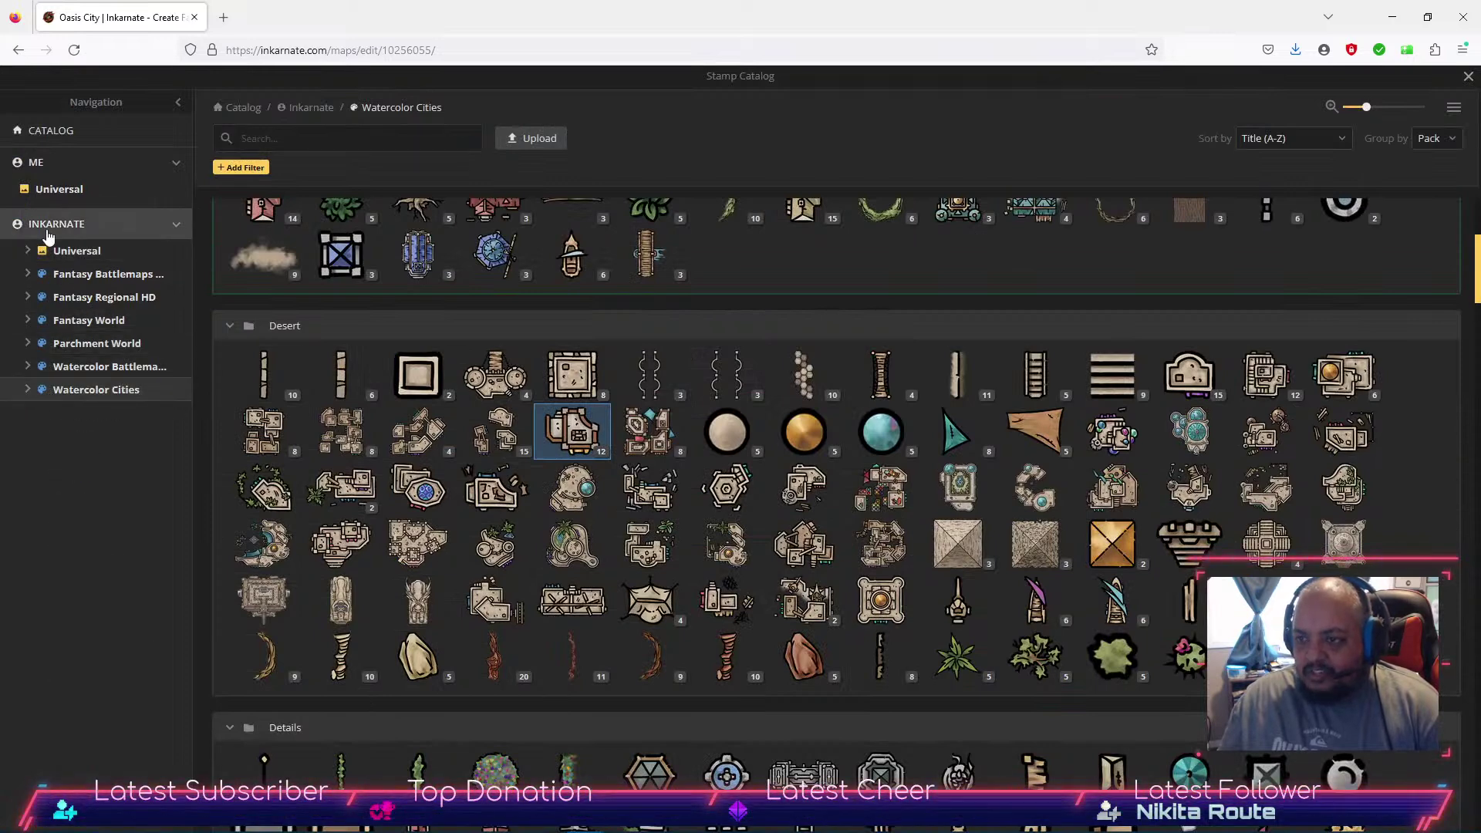
click(25, 299)
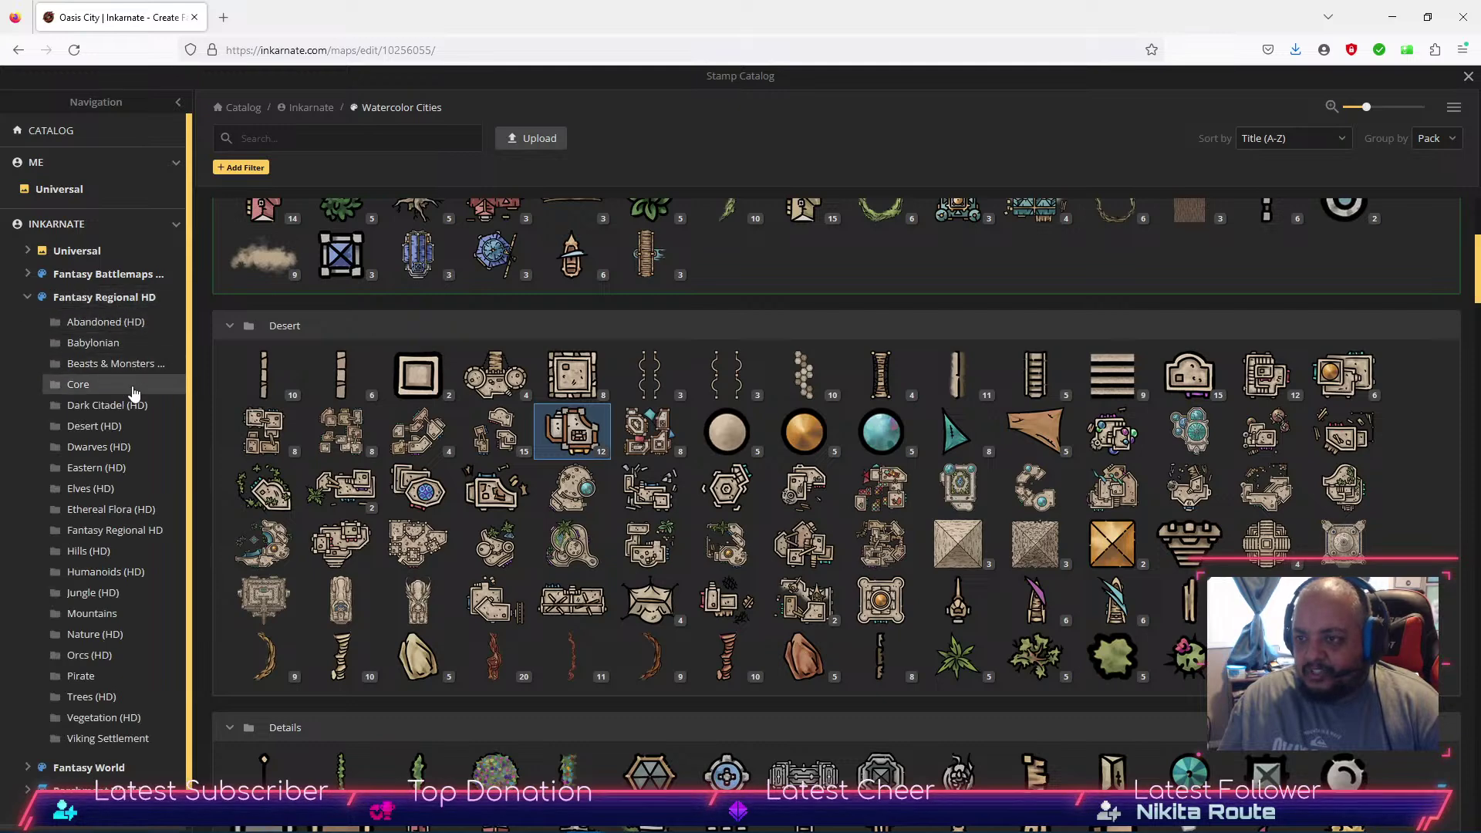
click(122, 344)
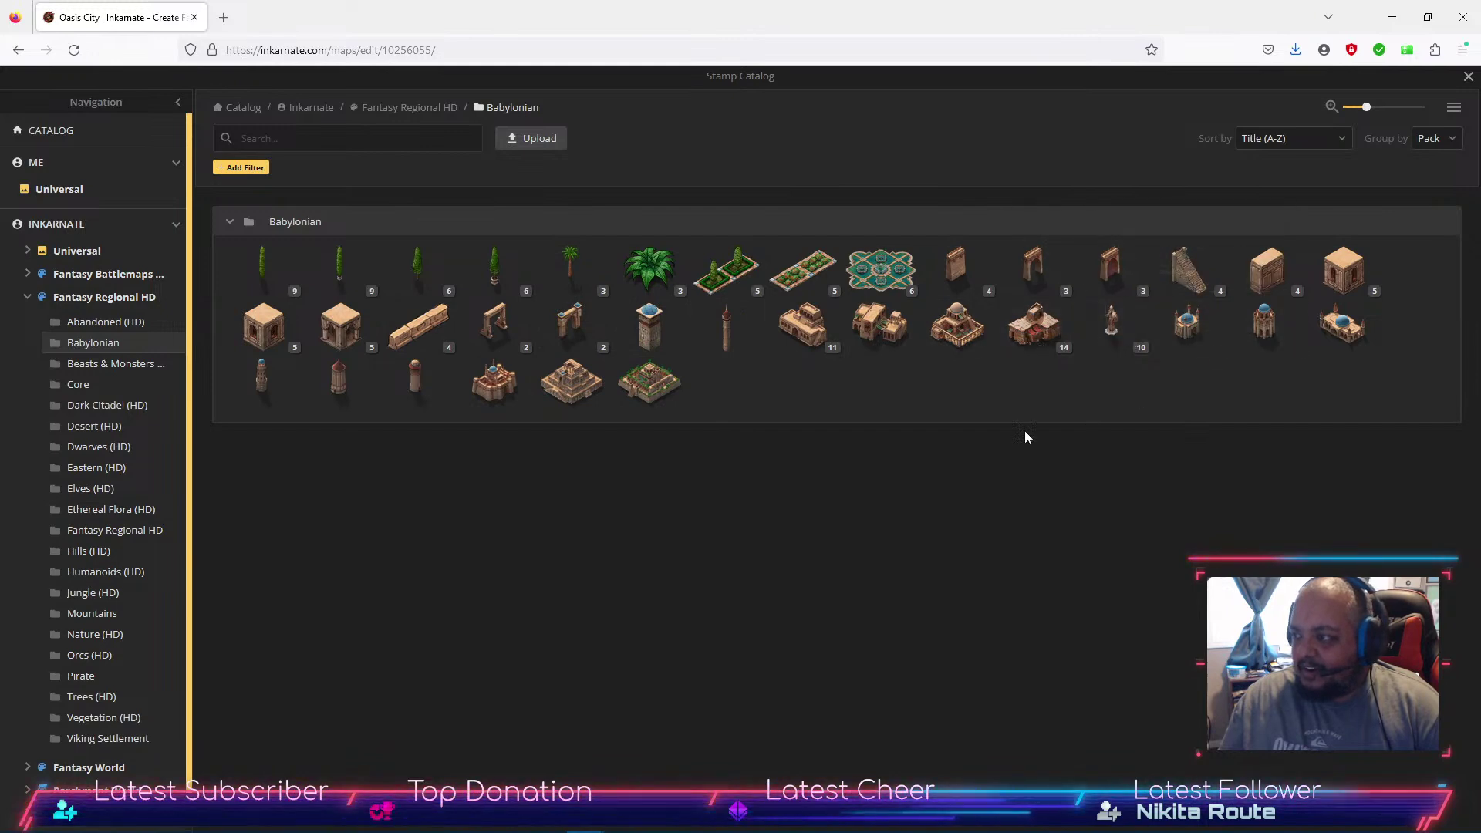
mouse_move(652, 388)
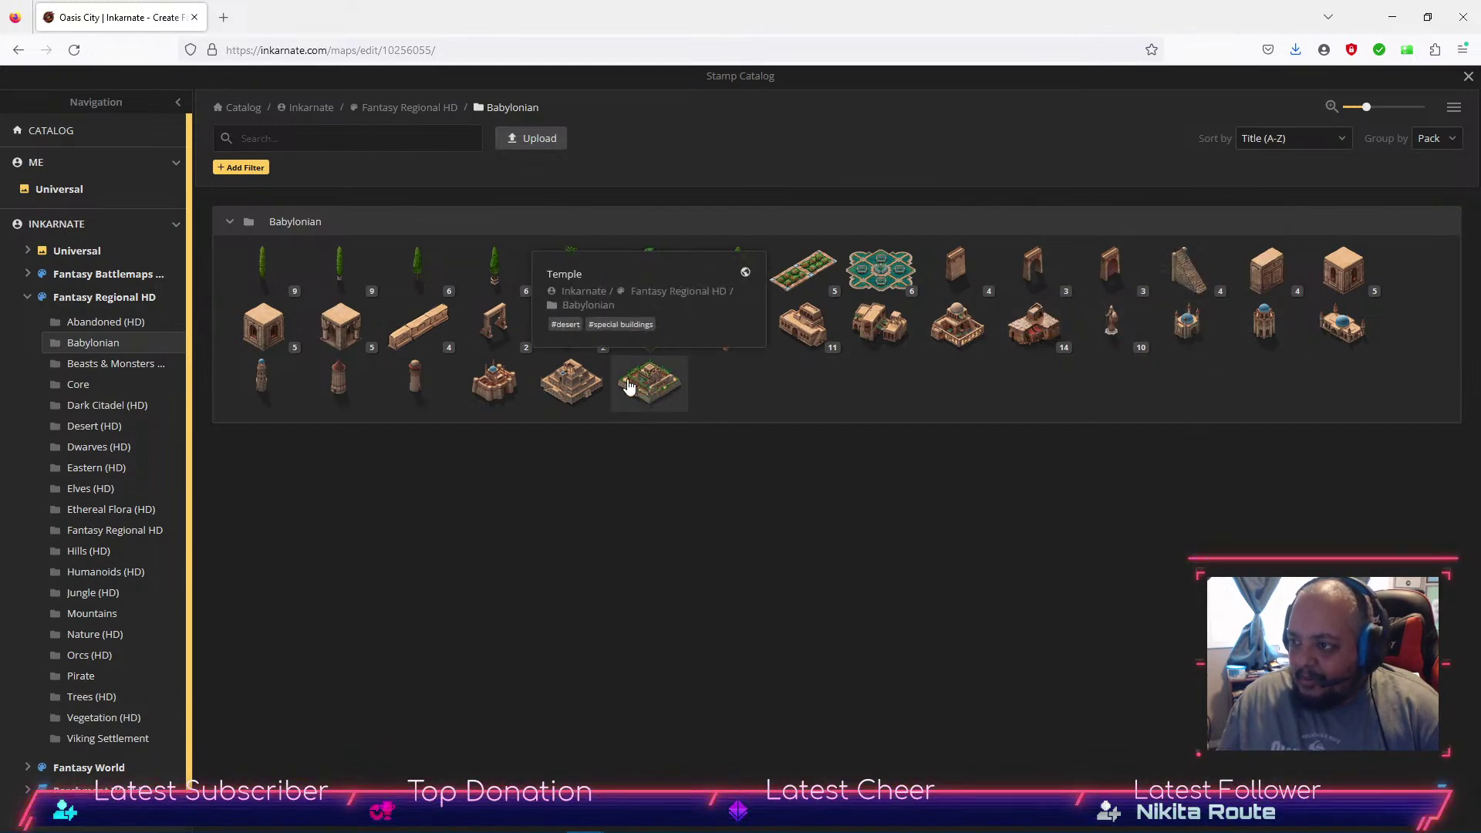
click(595, 386)
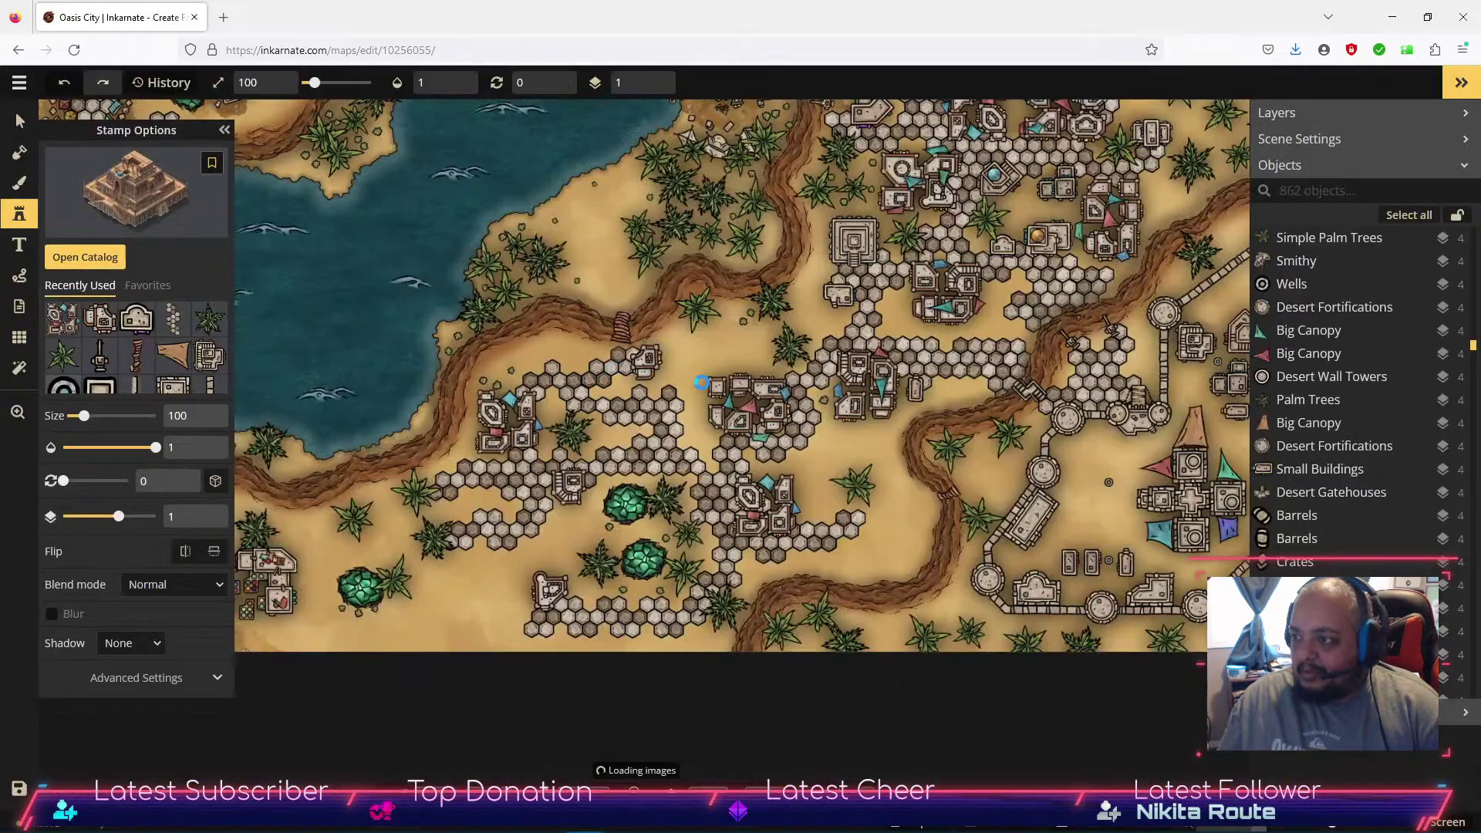
Place the Temple at size 100 over the southern district, raise it to layer 5 and shift it slightly northeast.
click(801, 356)
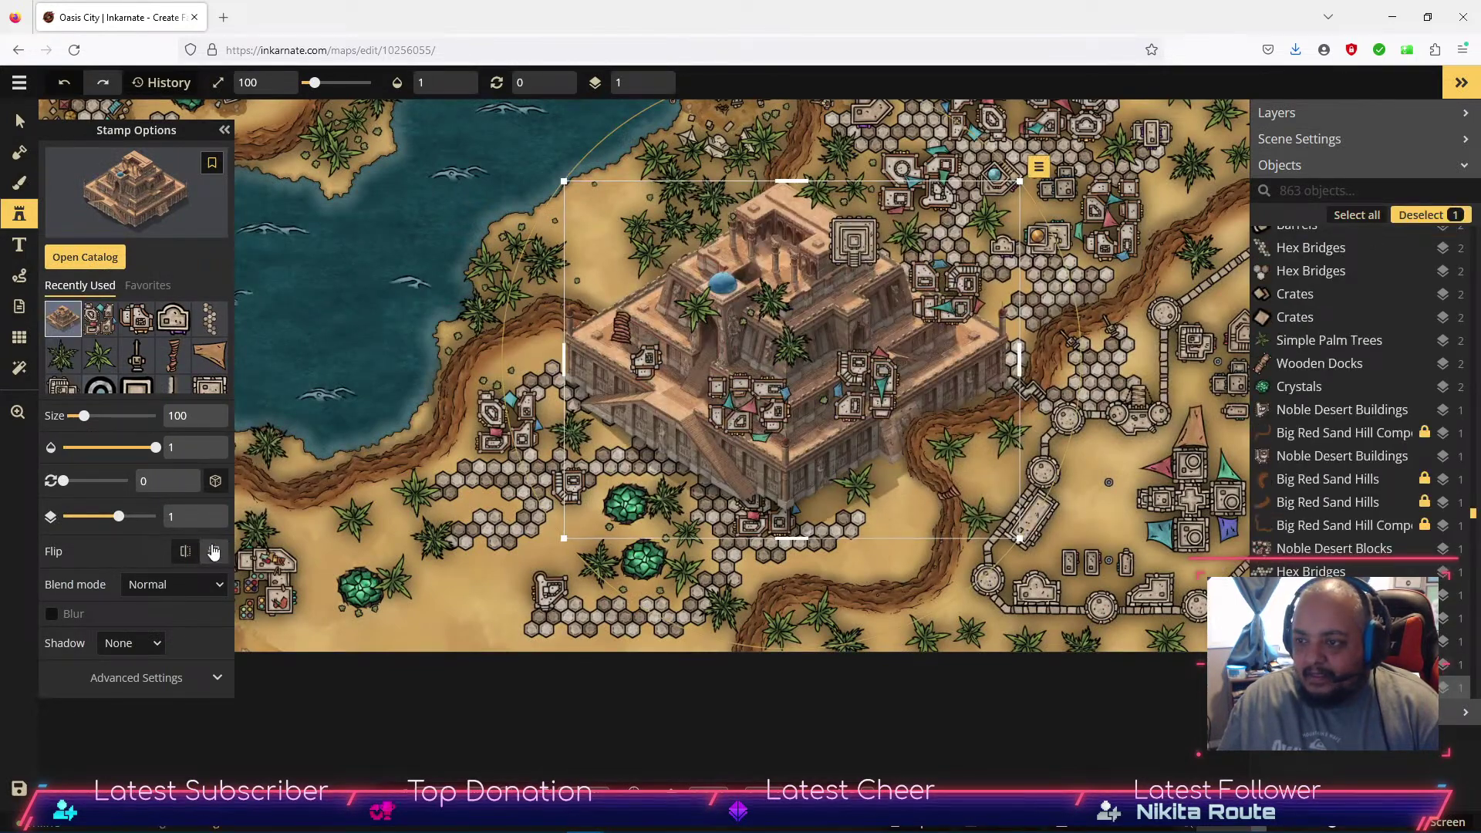
click(205, 512)
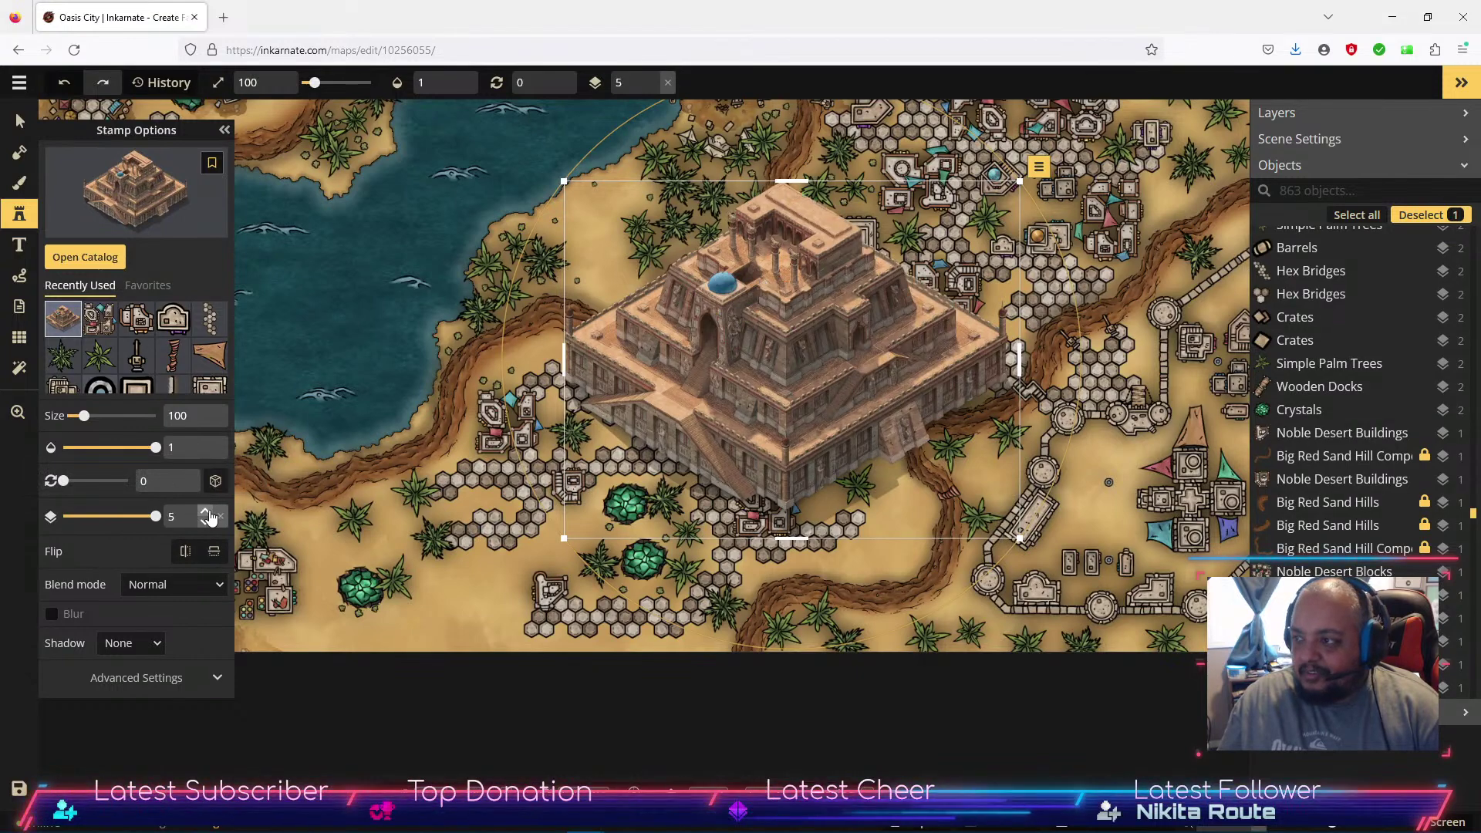
drag(796, 383, 817, 351)
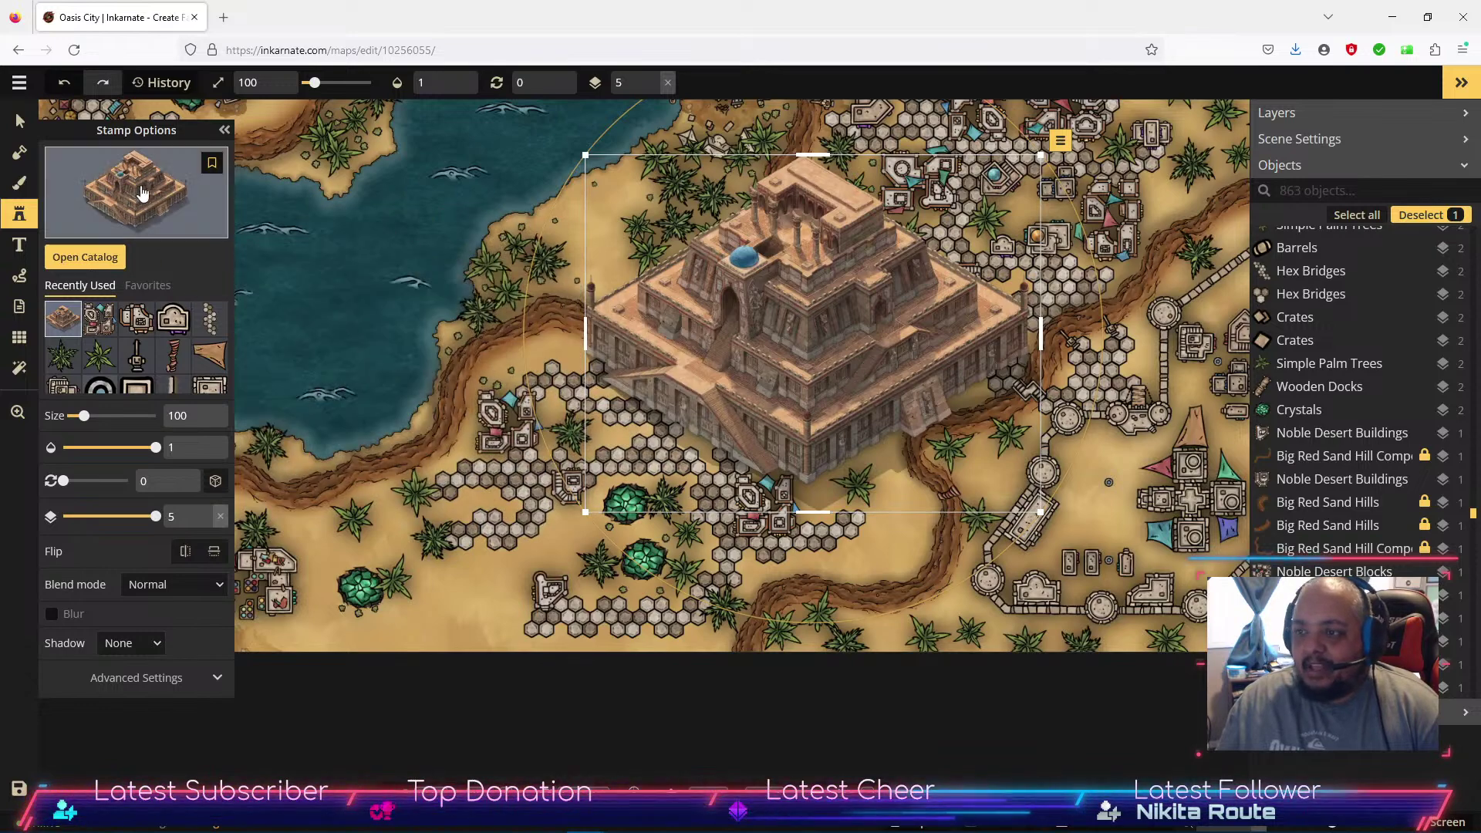
Place five randomized Babylonian Homes at size 100 on layer 5 around the temple's western and southern sides.
click(85, 257)
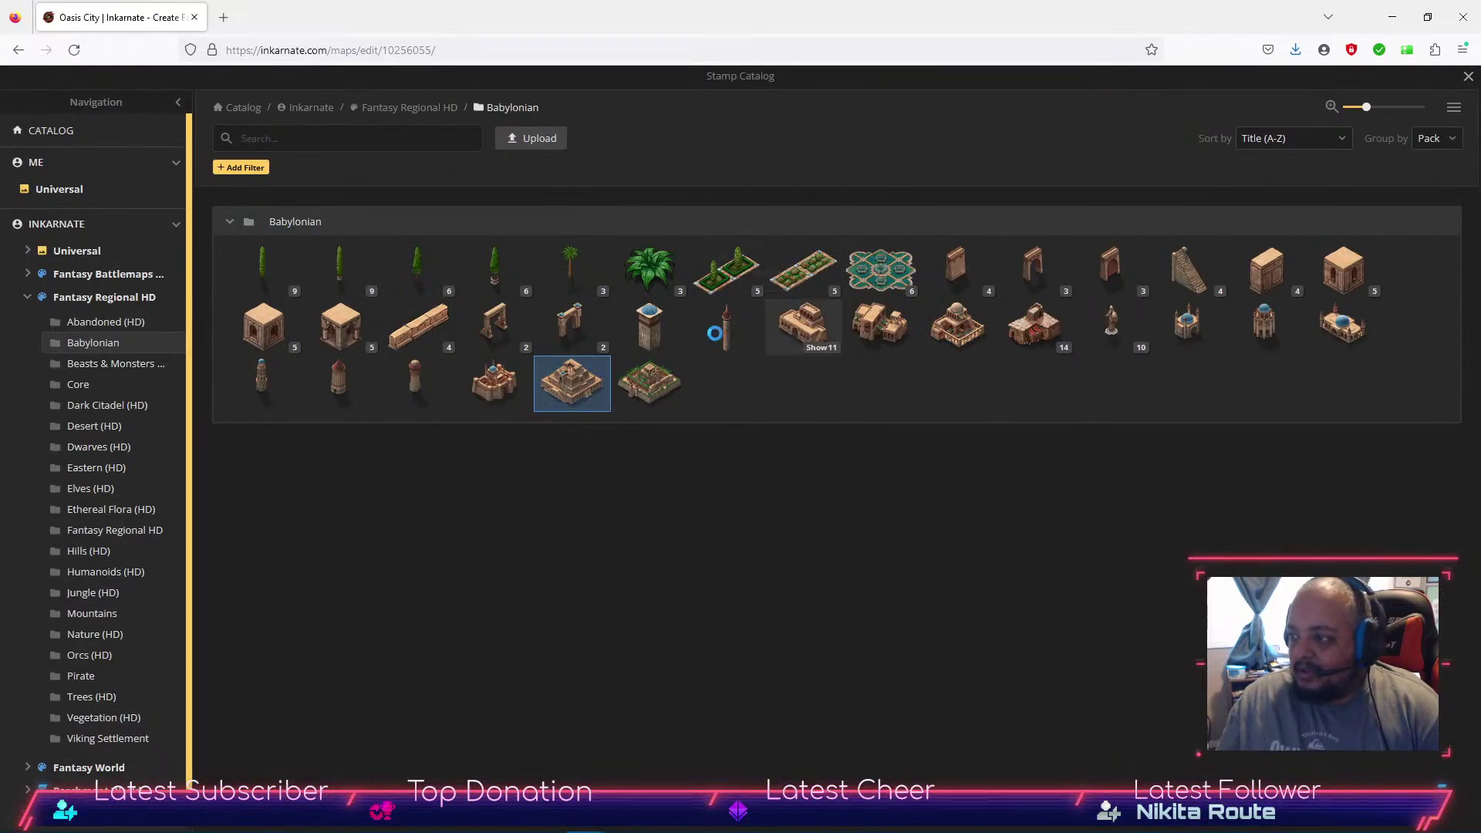
click(764, 327)
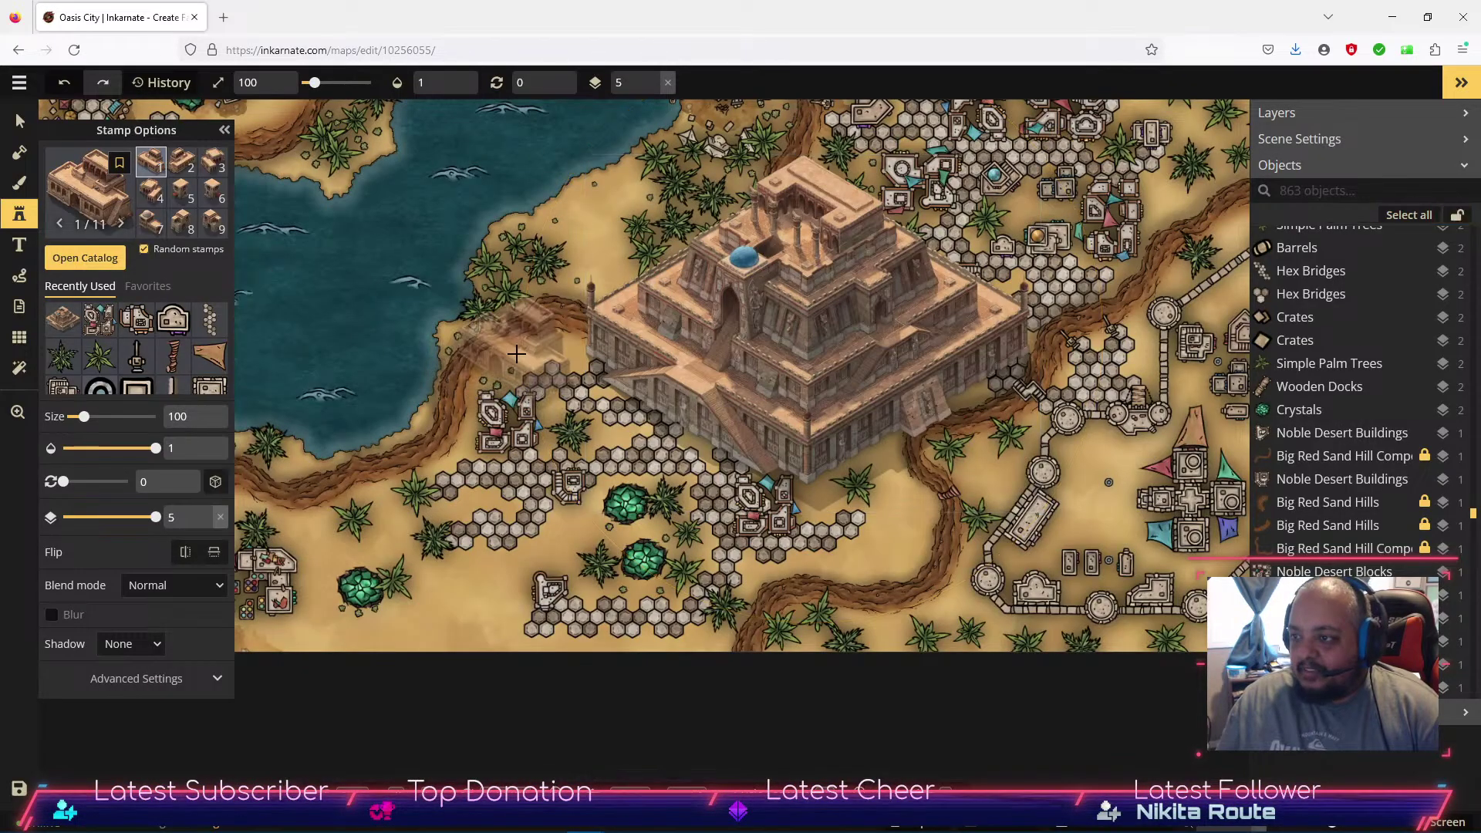
click(517, 354)
click(592, 444)
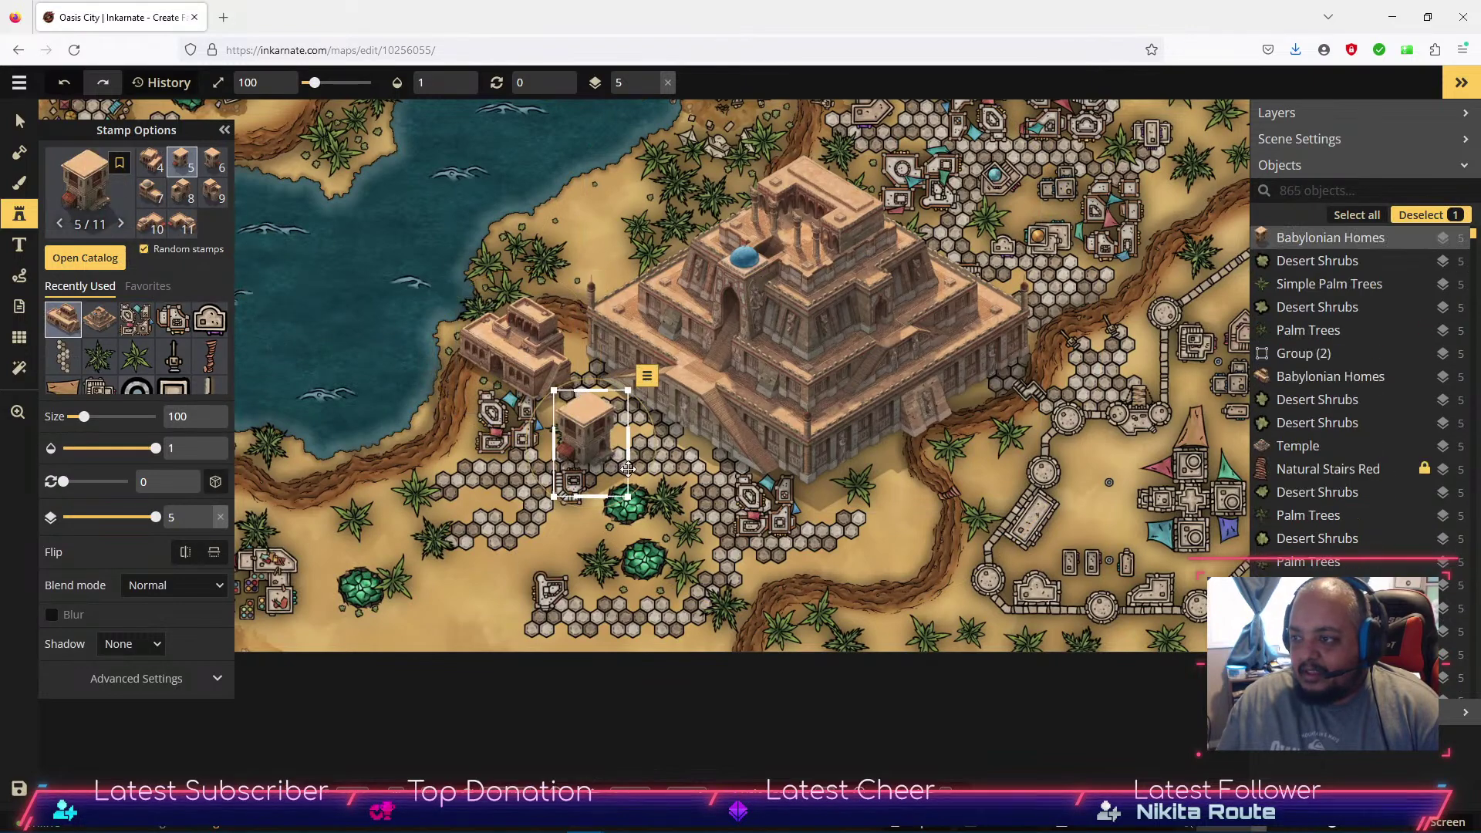
click(704, 505)
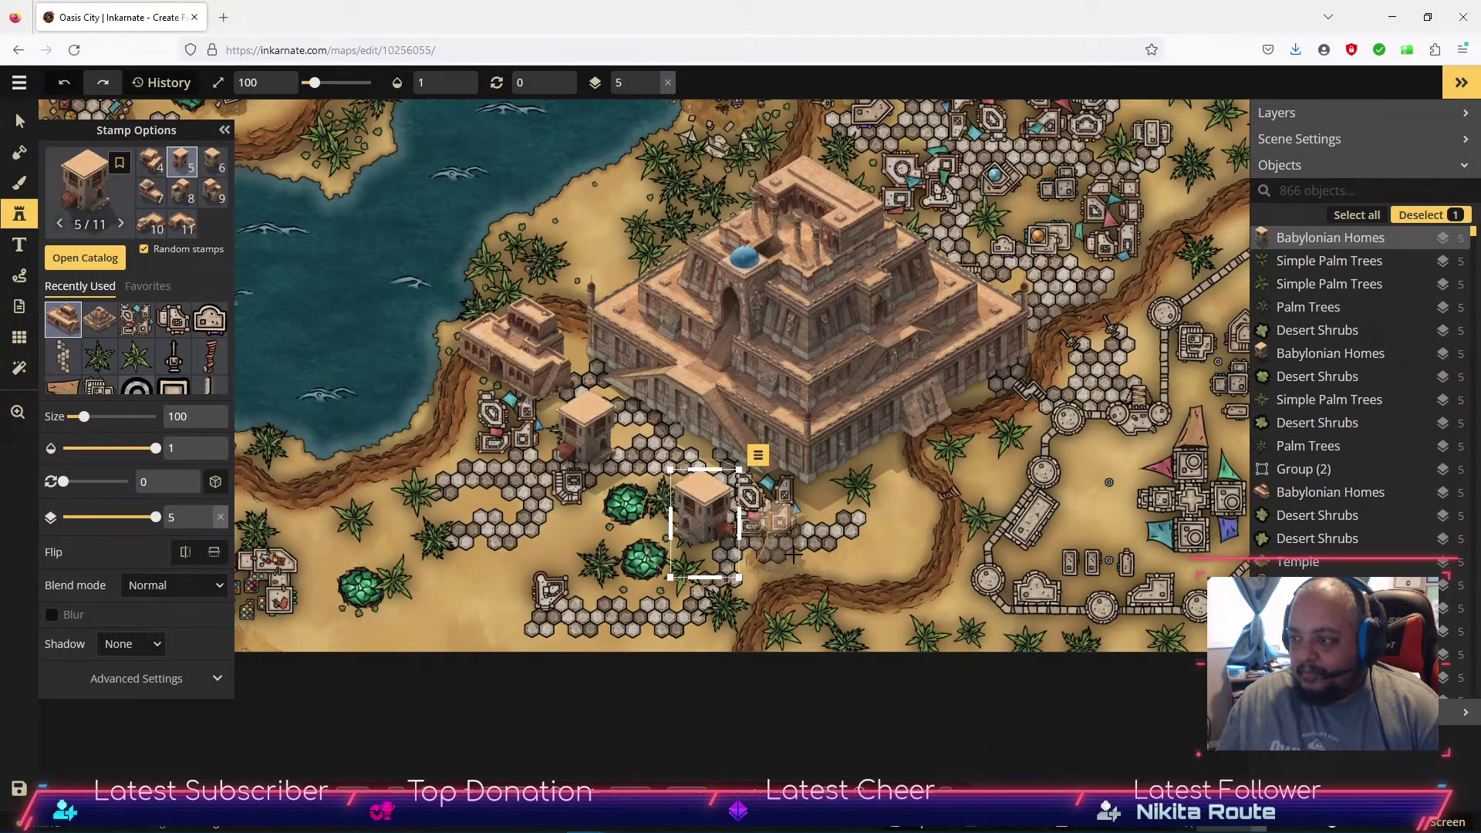
click(824, 546)
click(944, 529)
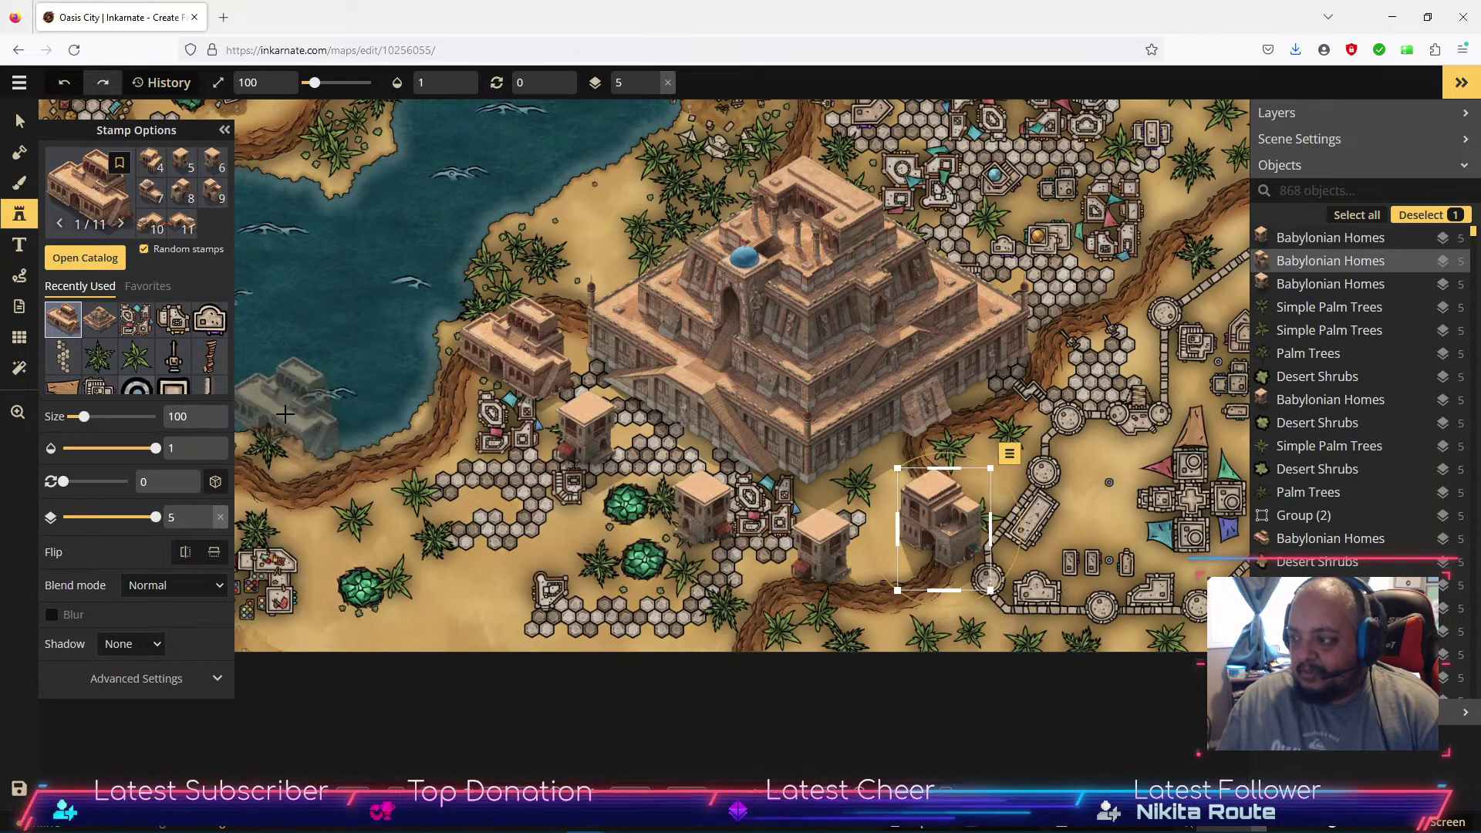
click(20, 121)
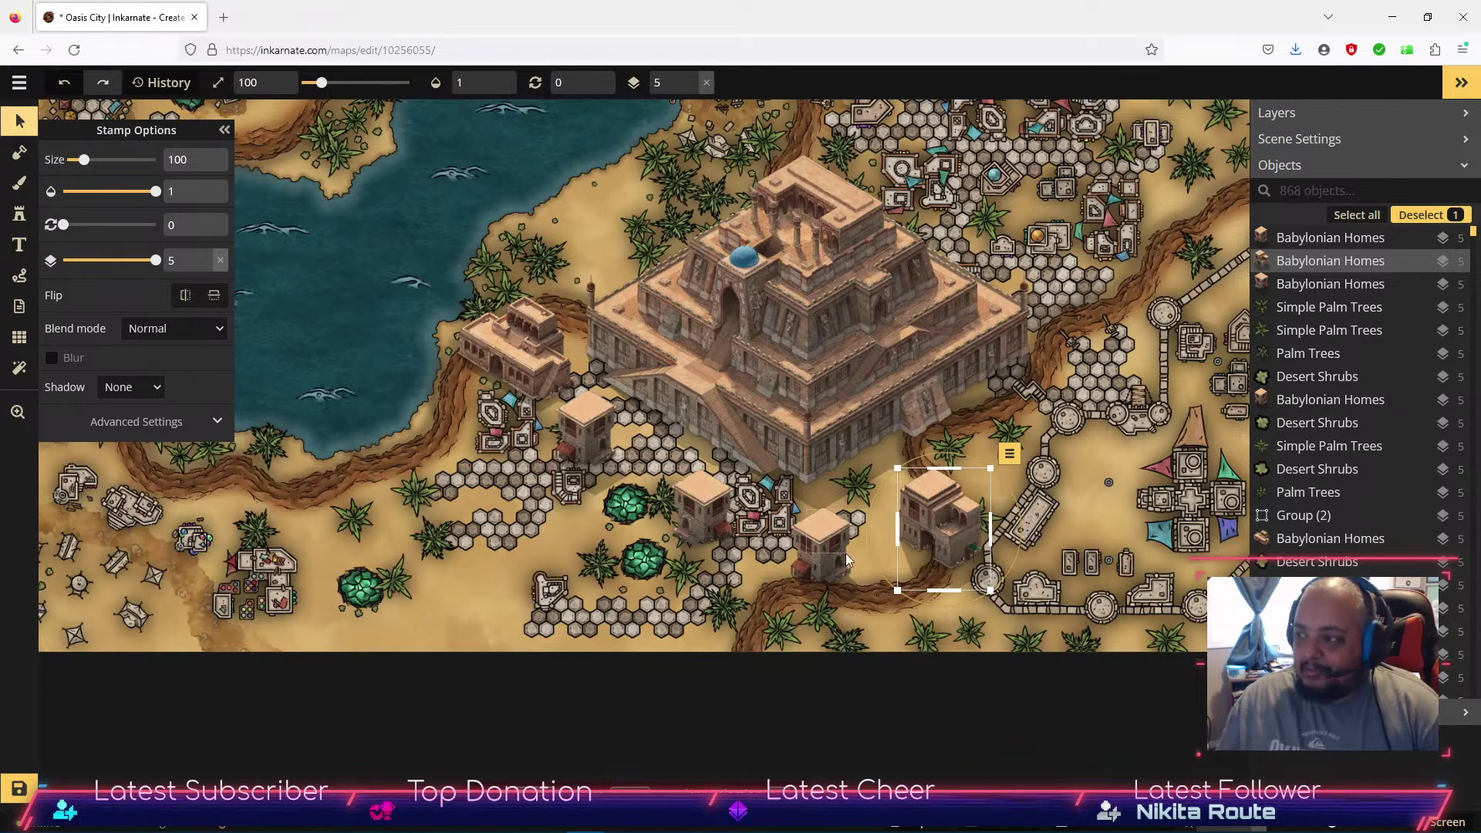
Delete the Temple and all the Babylonian Homes around it from the southern district.
key(Delete)
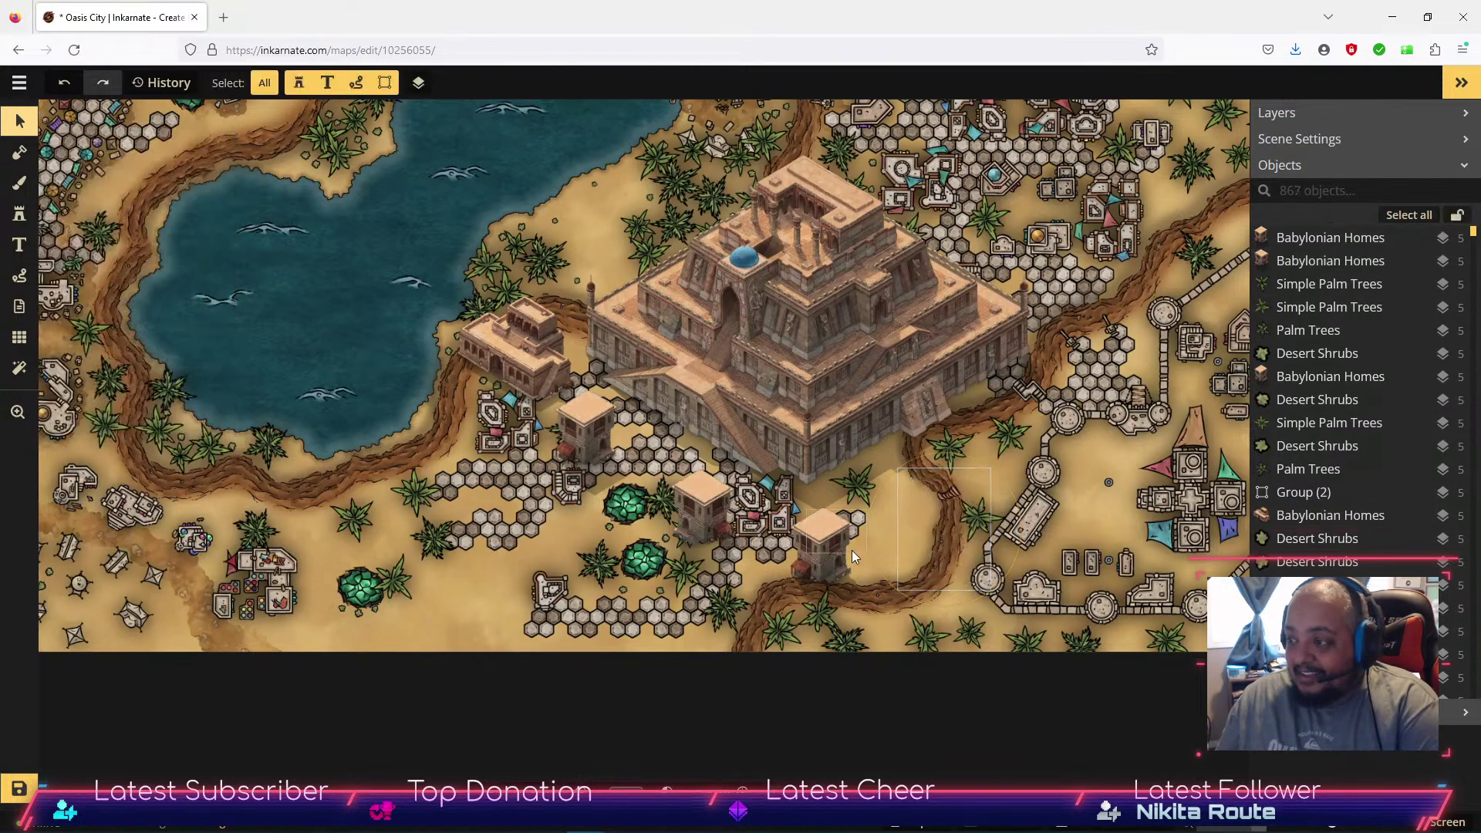
click(826, 553)
key(Delete)
click(700, 517)
key(Delete)
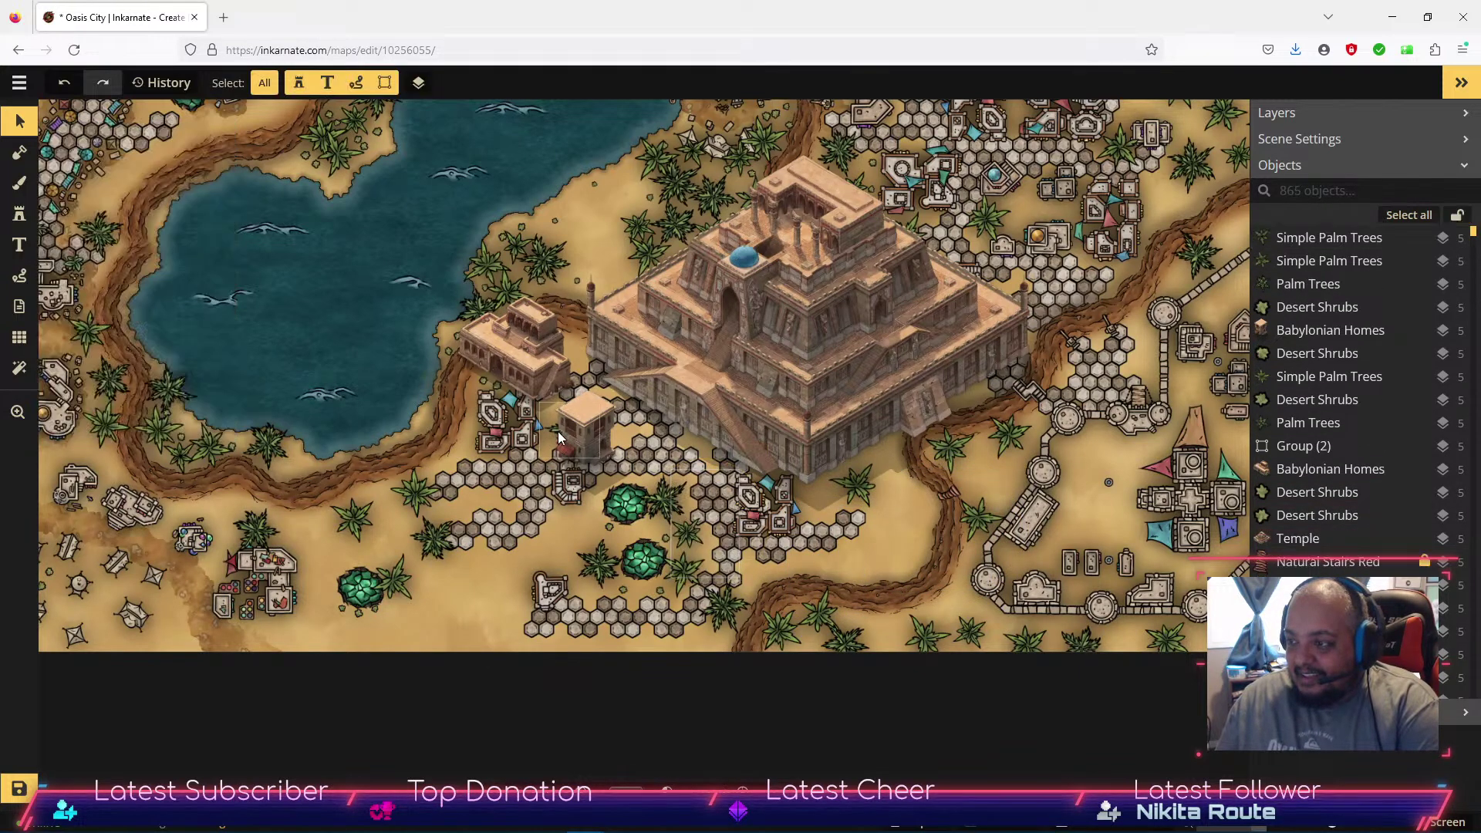
click(575, 429)
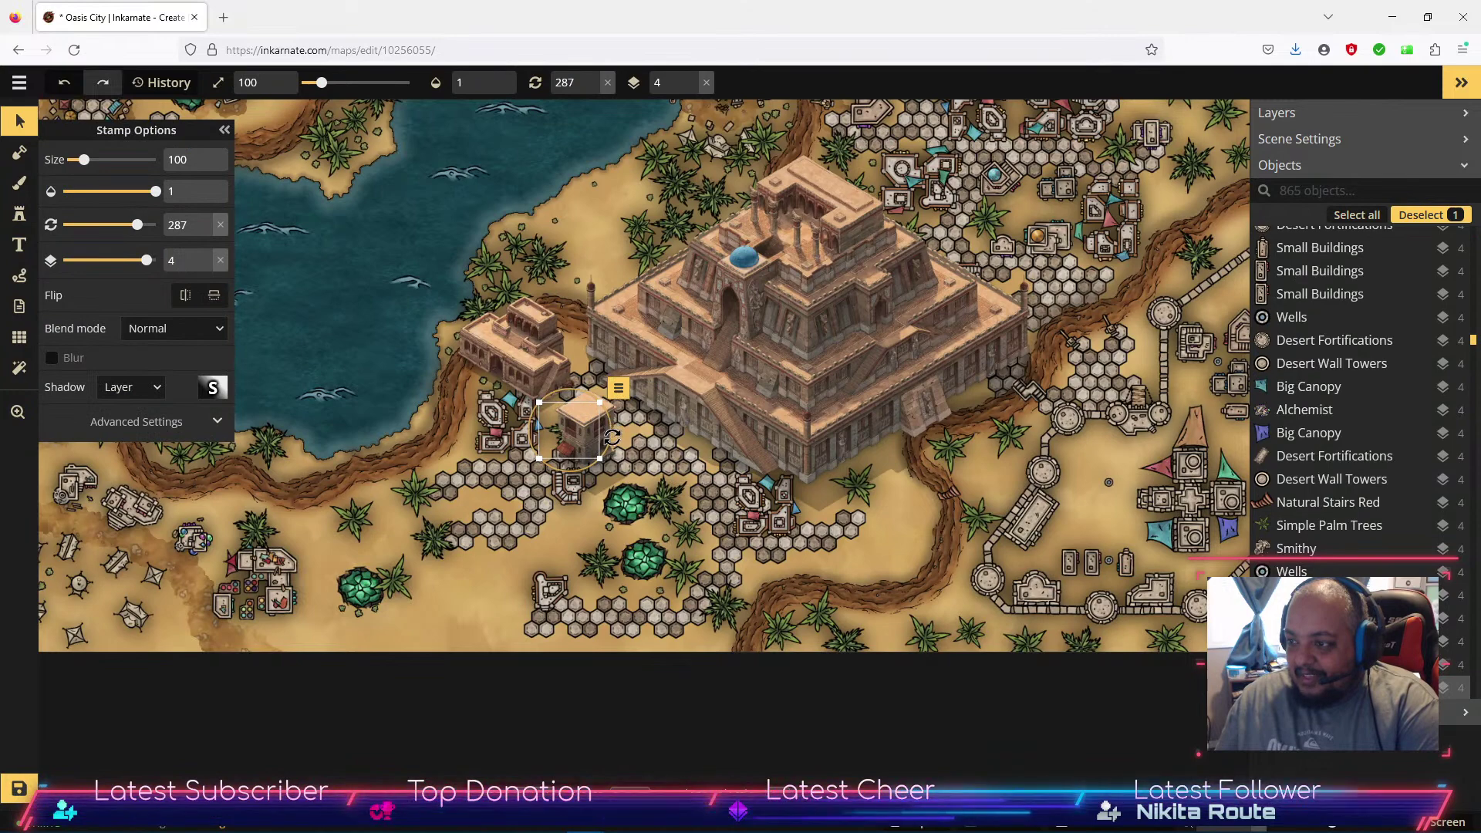
click(740, 409)
key(Delete)
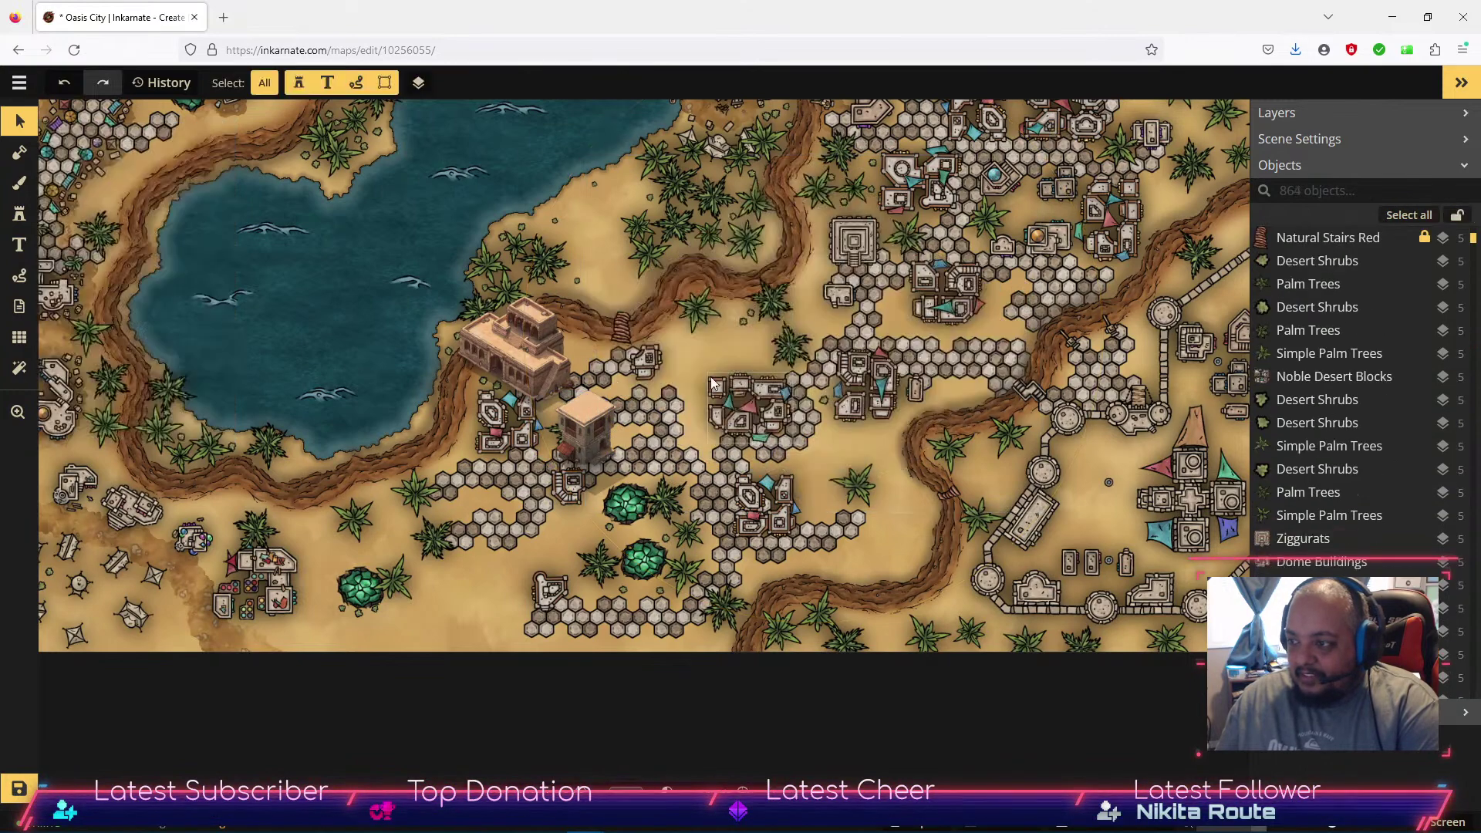
click(531, 345)
key(Delete)
click(606, 411)
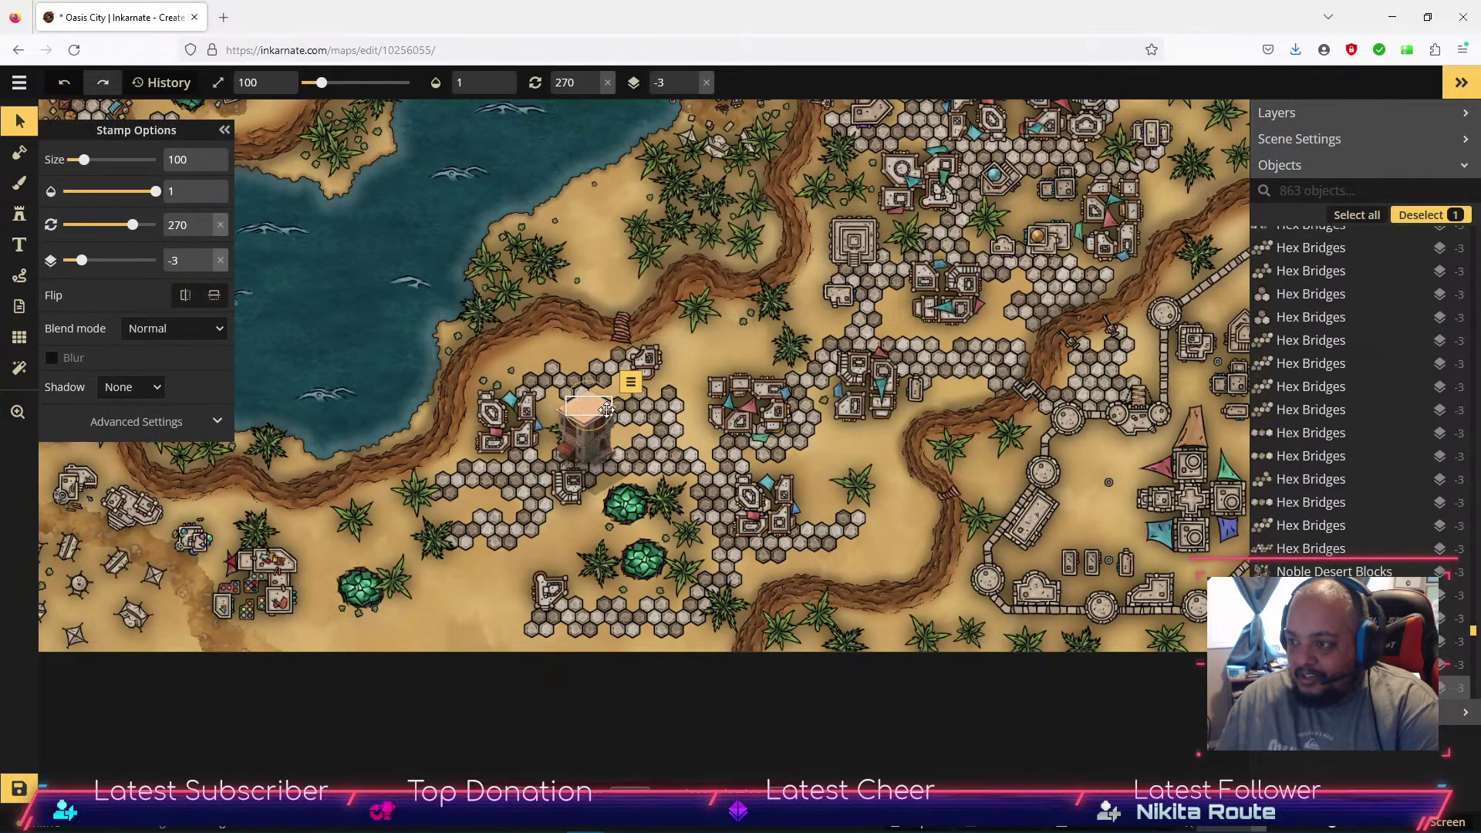
key(Delete)
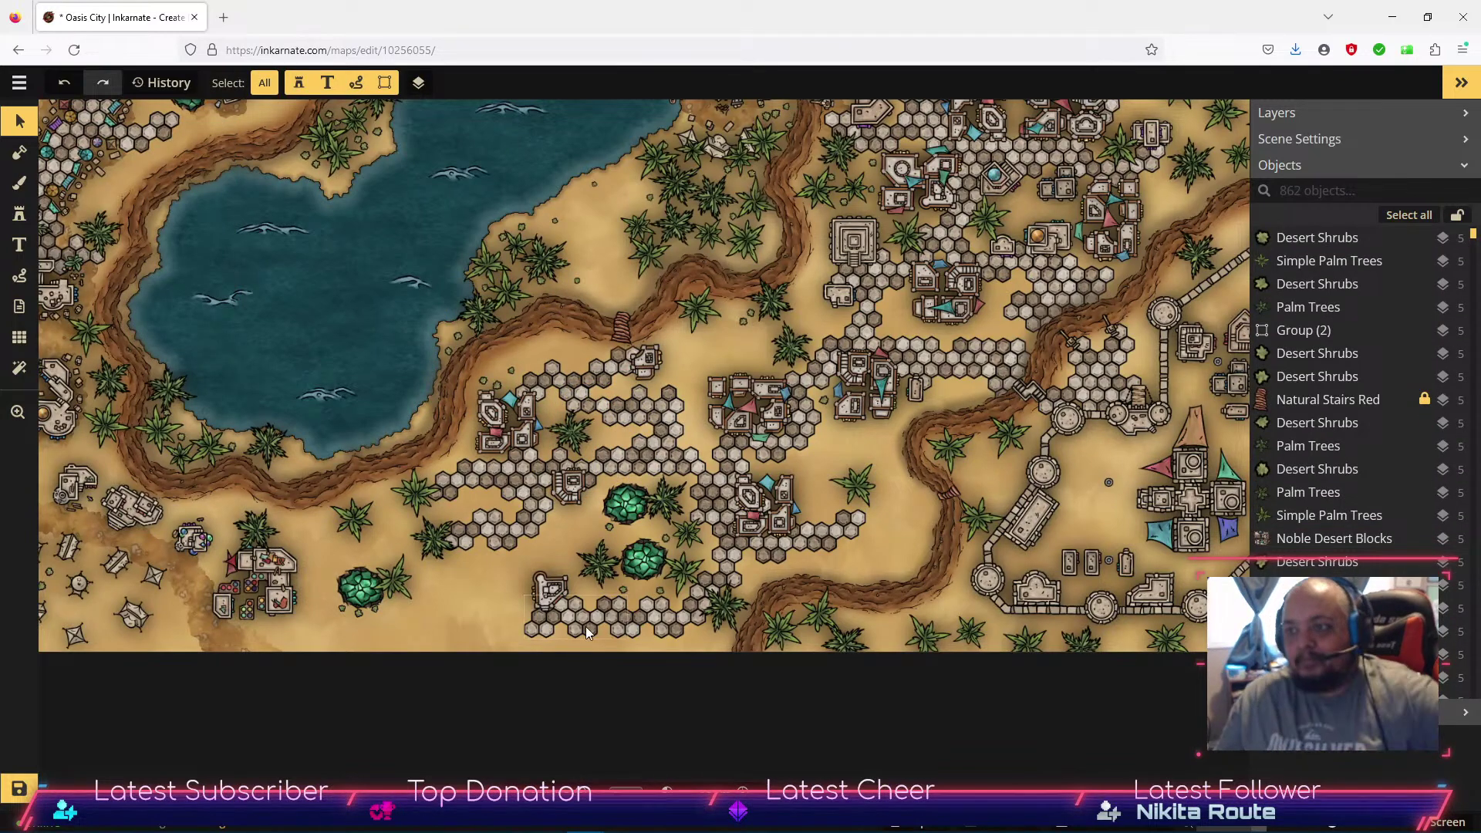
Examine the full map and the southern district between the lake, the cliffs and the walled fortress for empty ground.
scroll(532, 165, down, 3)
scroll(505, 307, up, 1)
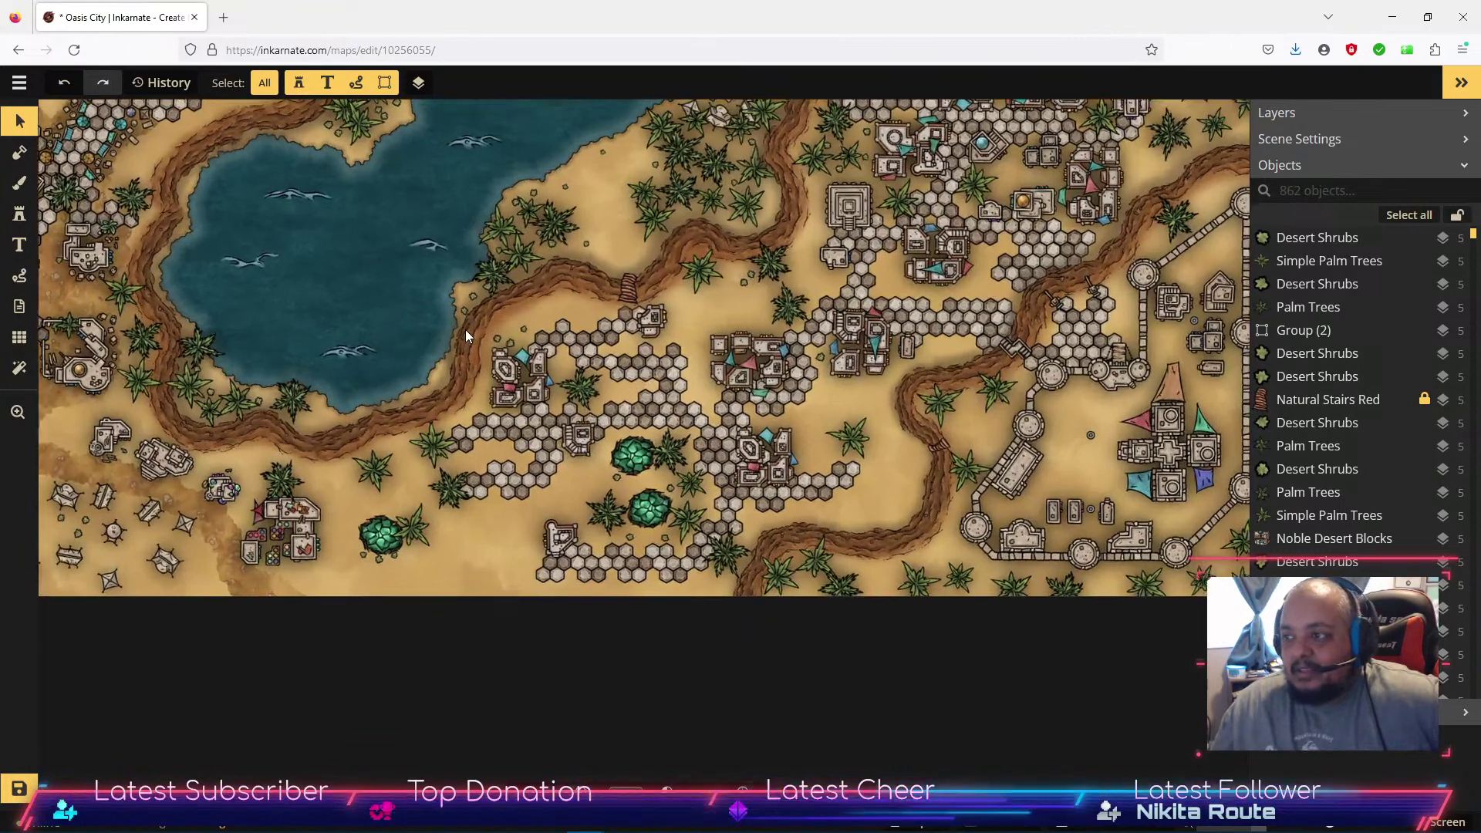
drag(610, 192, 635, 357)
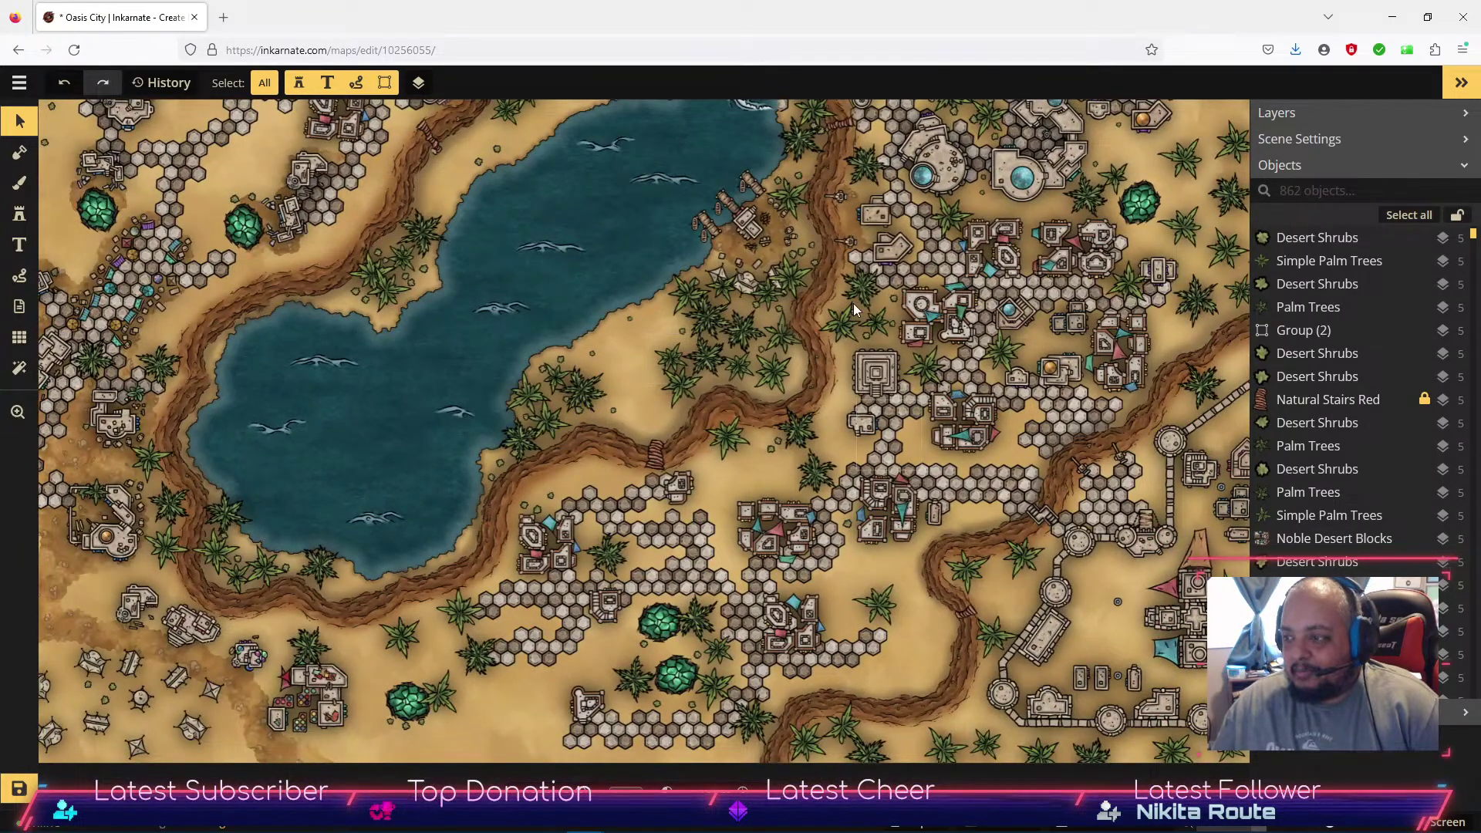
scroll(767, 367, down, 2)
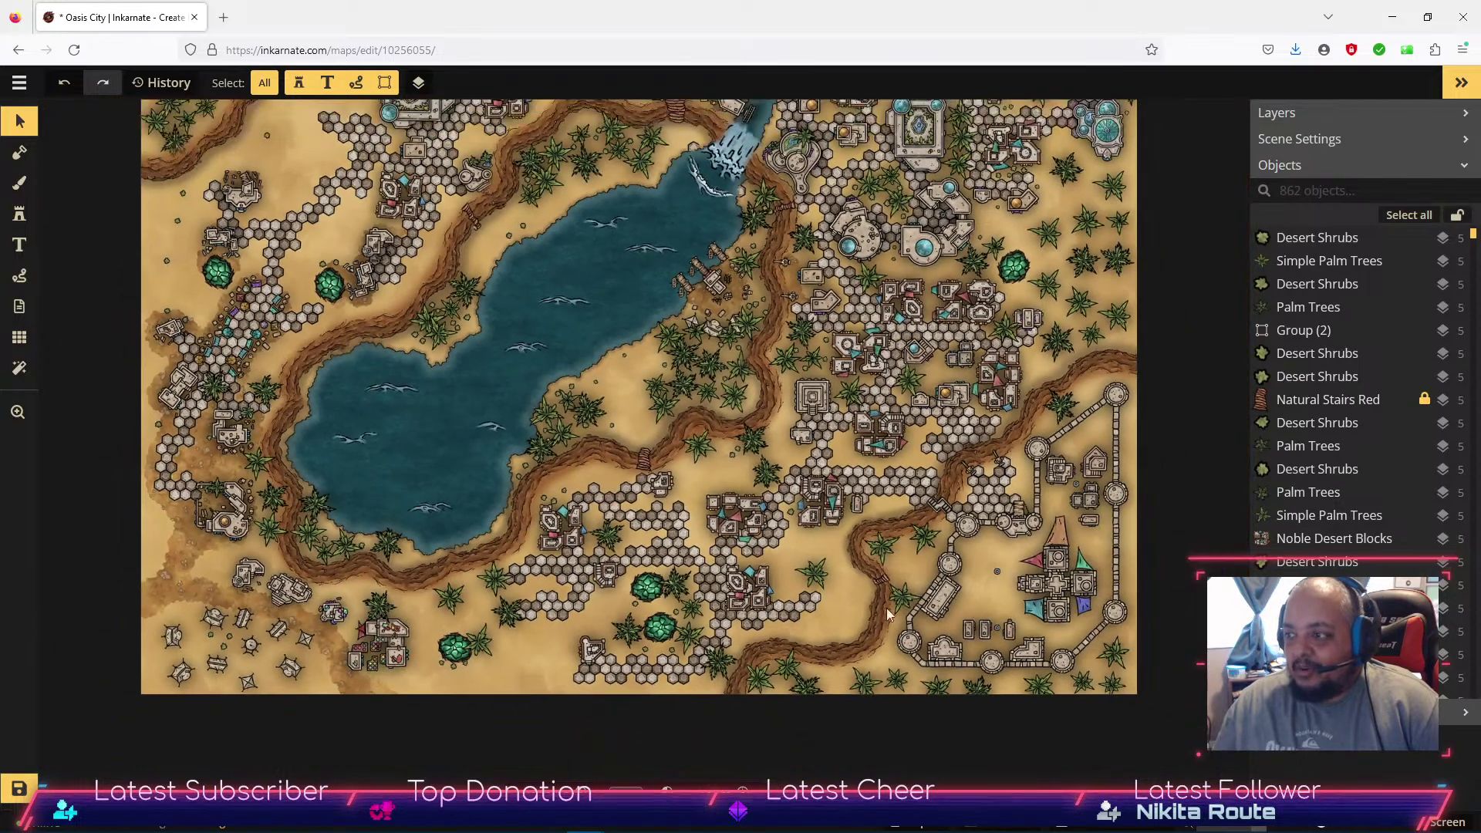
click(1434, 824)
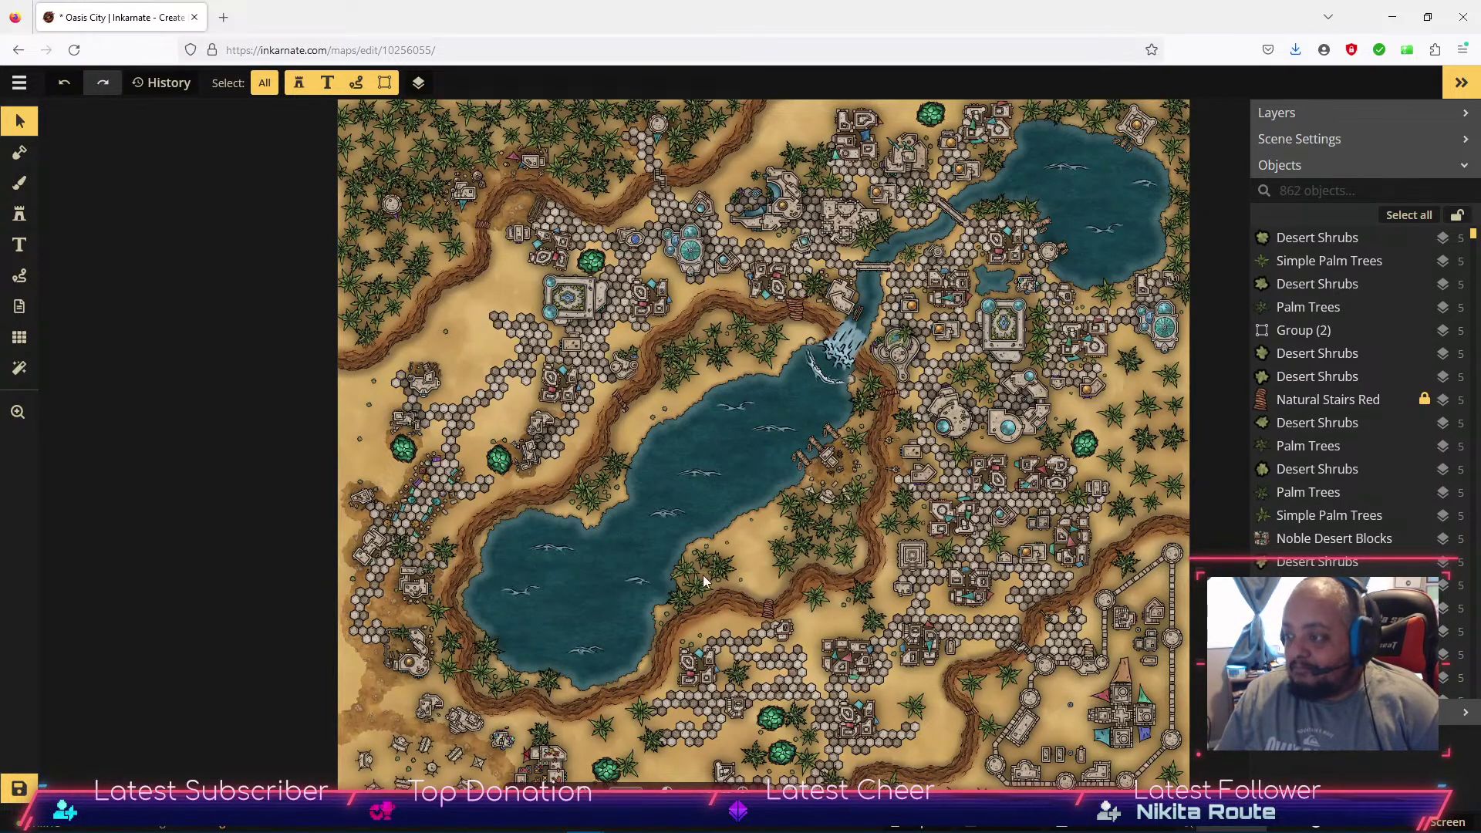
drag(628, 617, 537, 615)
scroll(823, 577, down, 3)
scroll(821, 574, up, 2)
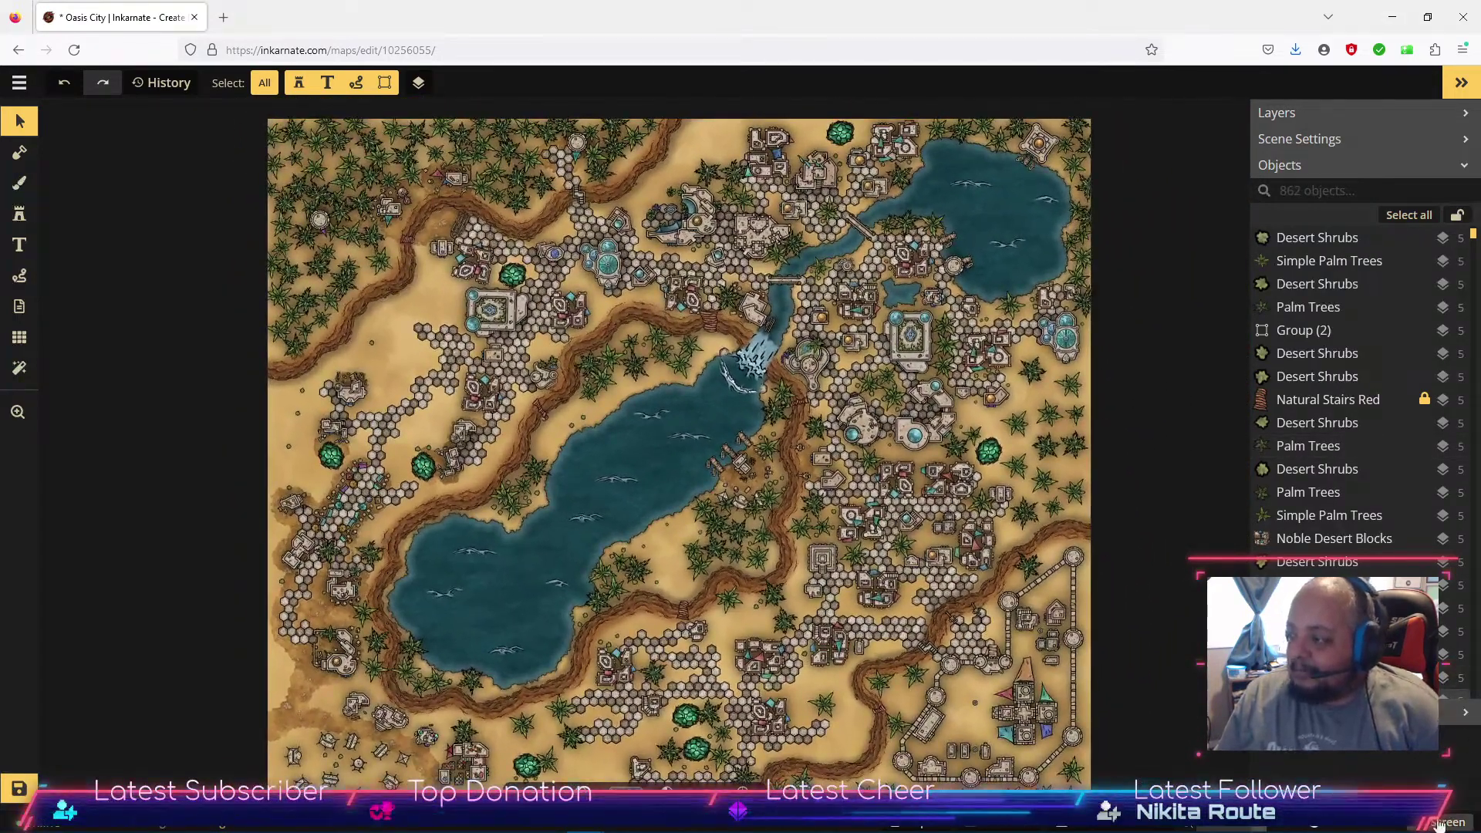
scroll(624, 546, up, 1)
drag(623, 548, 710, 544)
scroll(913, 563, down, 2)
scroll(913, 563, up, 4)
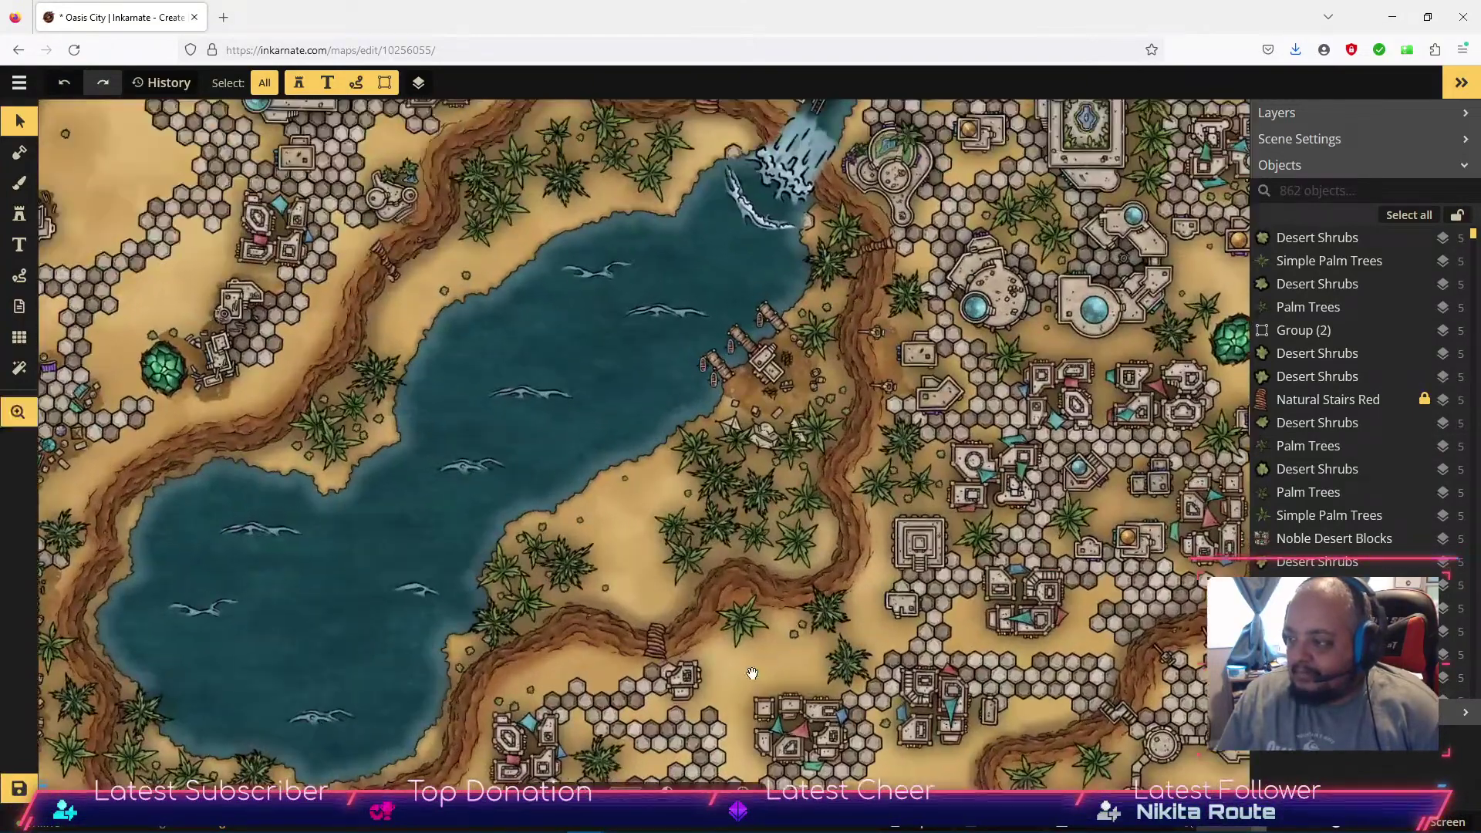
drag(752, 674, 788, 430)
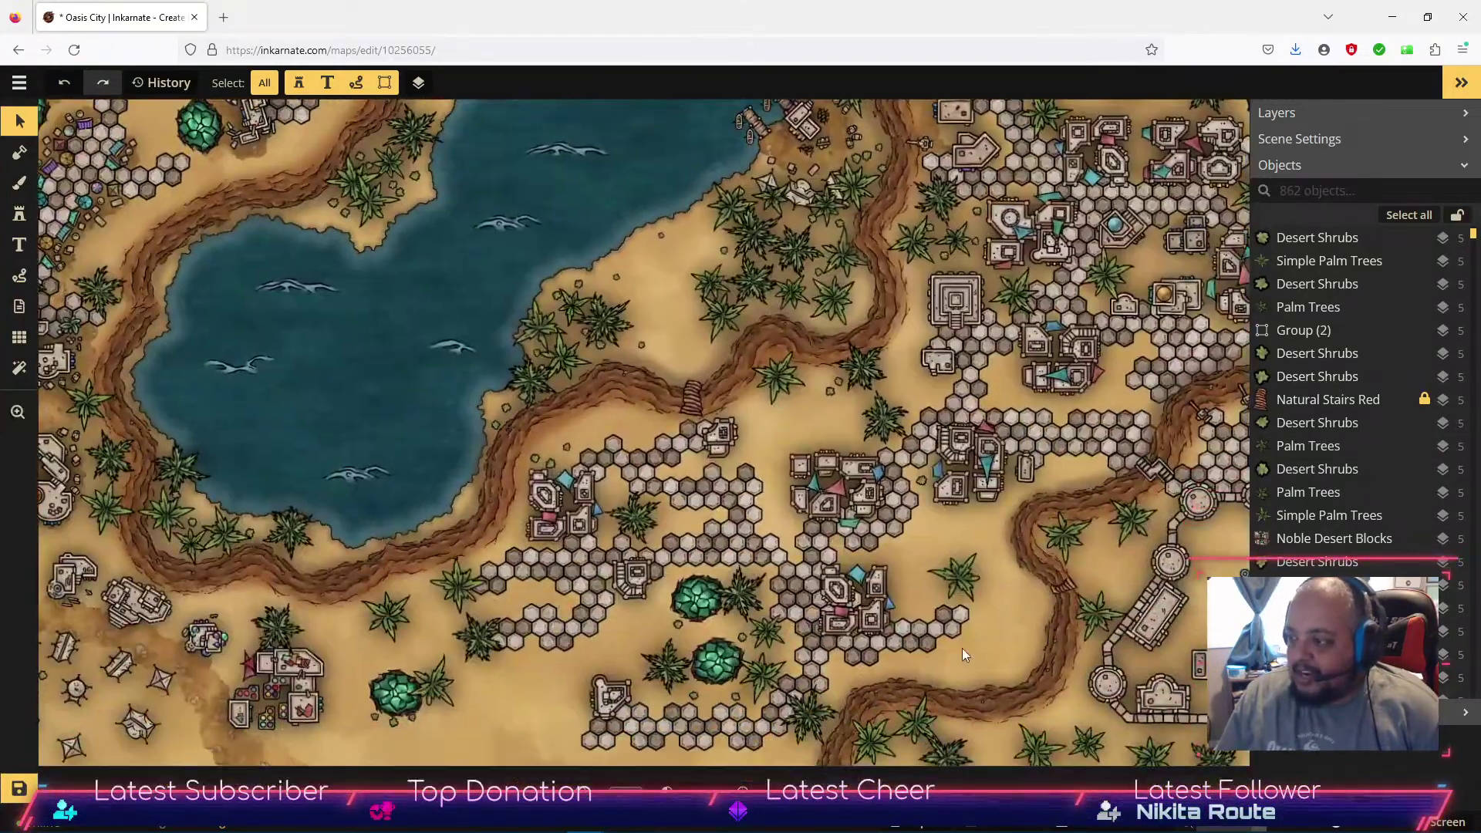
drag(460, 735, 251, 678)
drag(699, 655, 667, 703)
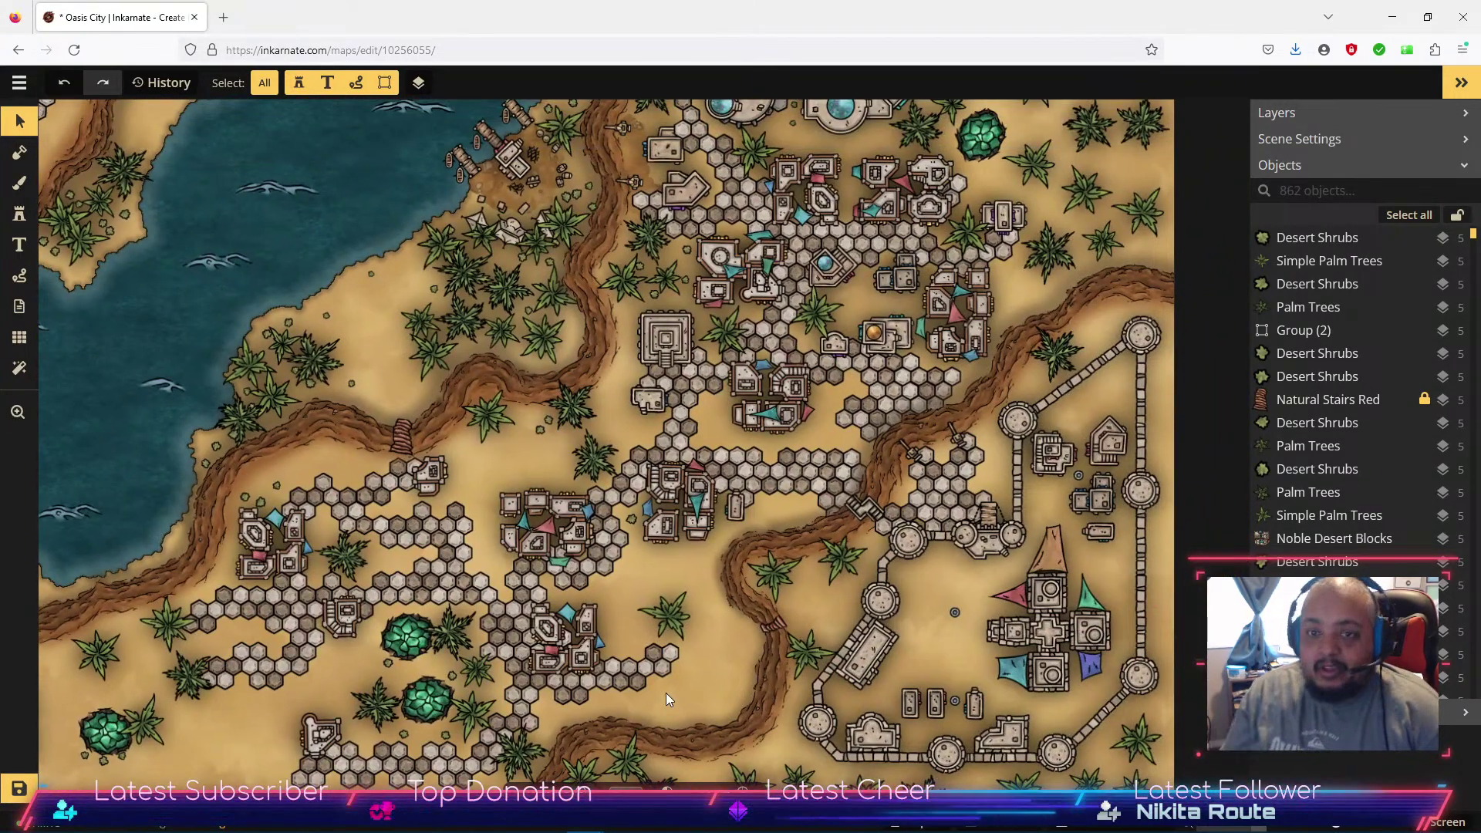
Place the Bath House from the Watercolor Cities Desert pack at size 100 on layer 5, inside the cliff bend west of the fortress.
click(20, 214)
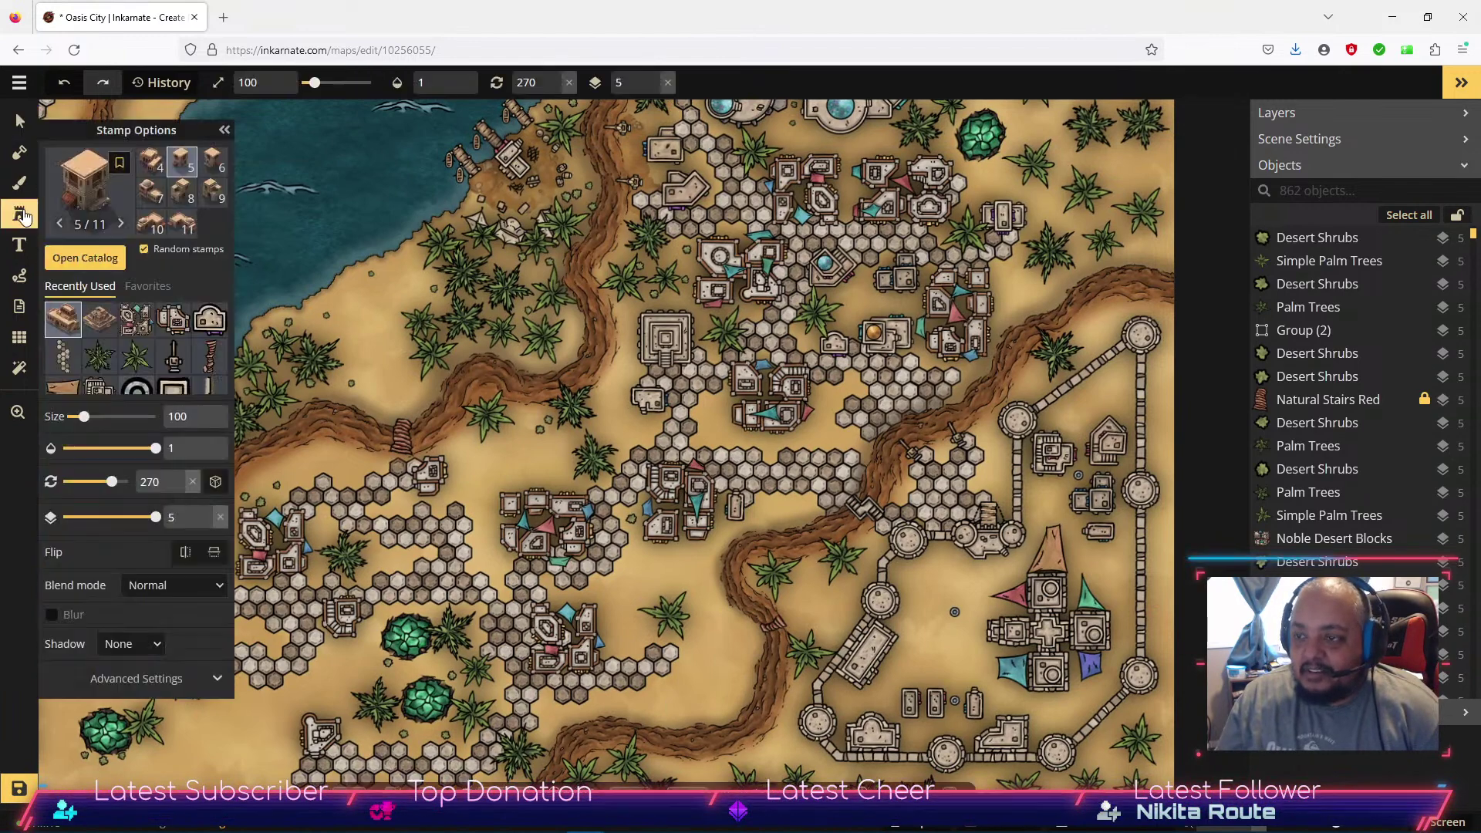
click(85, 257)
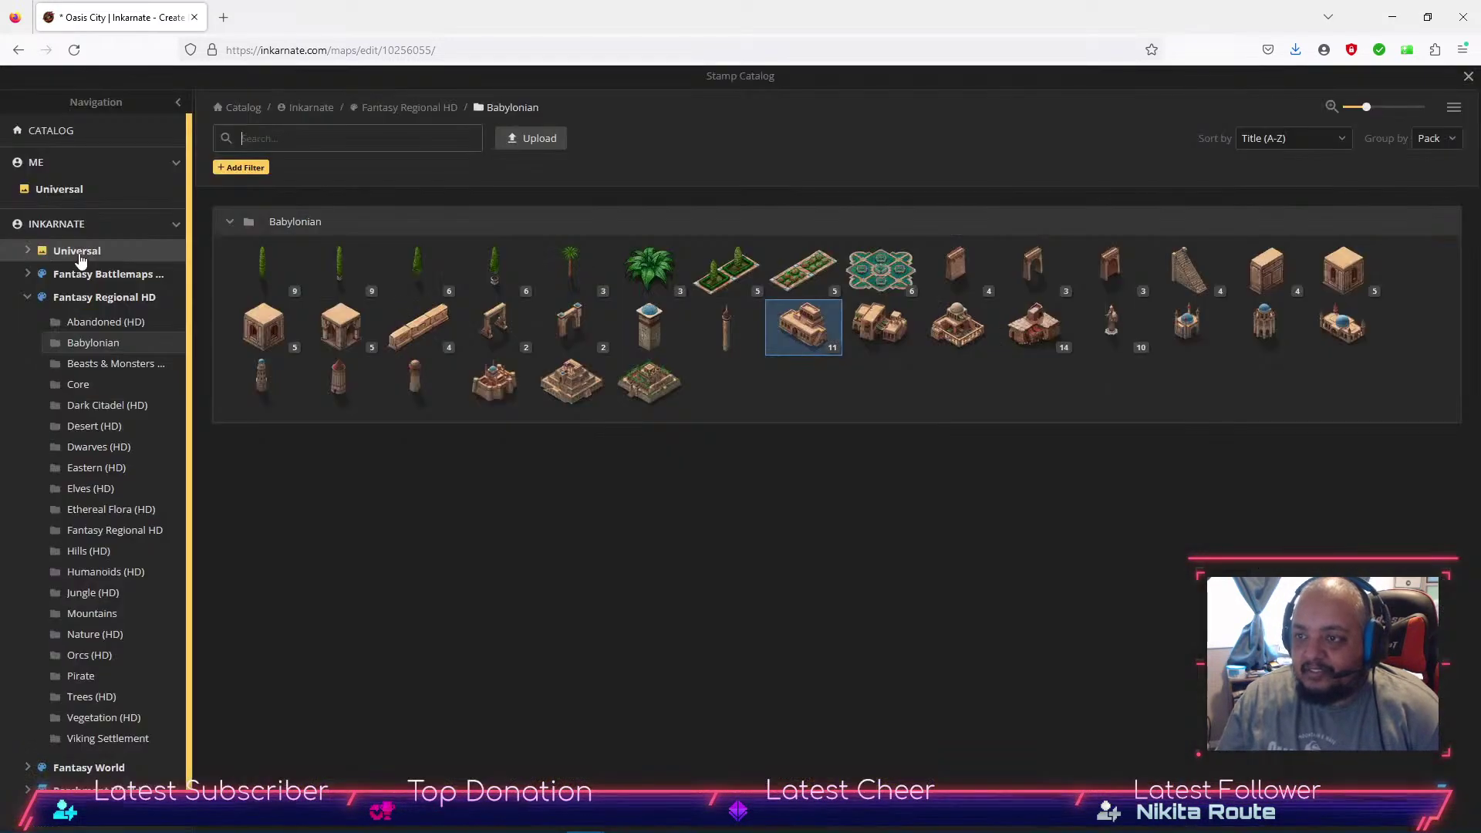
click(31, 300)
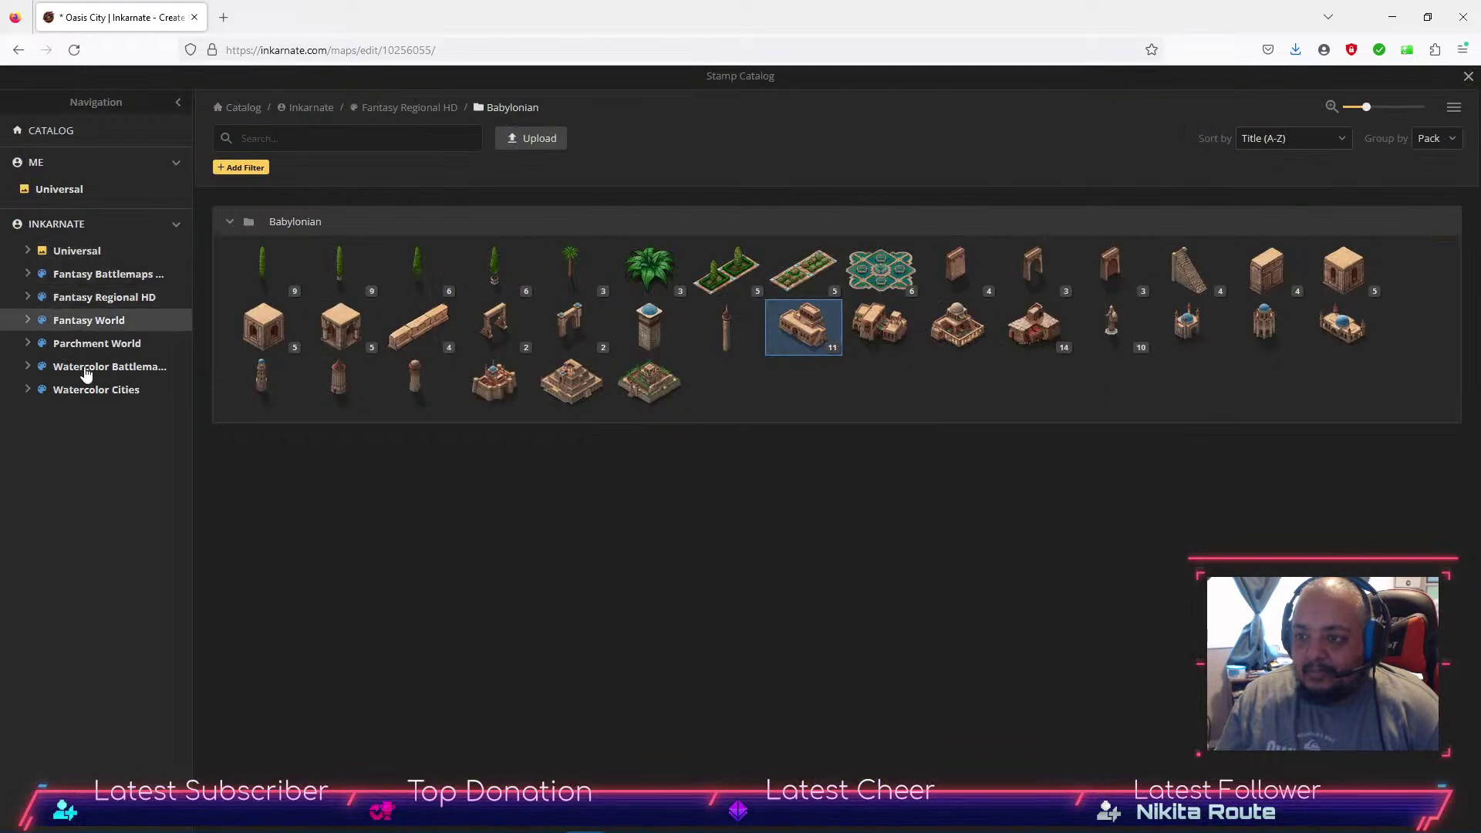
click(95, 391)
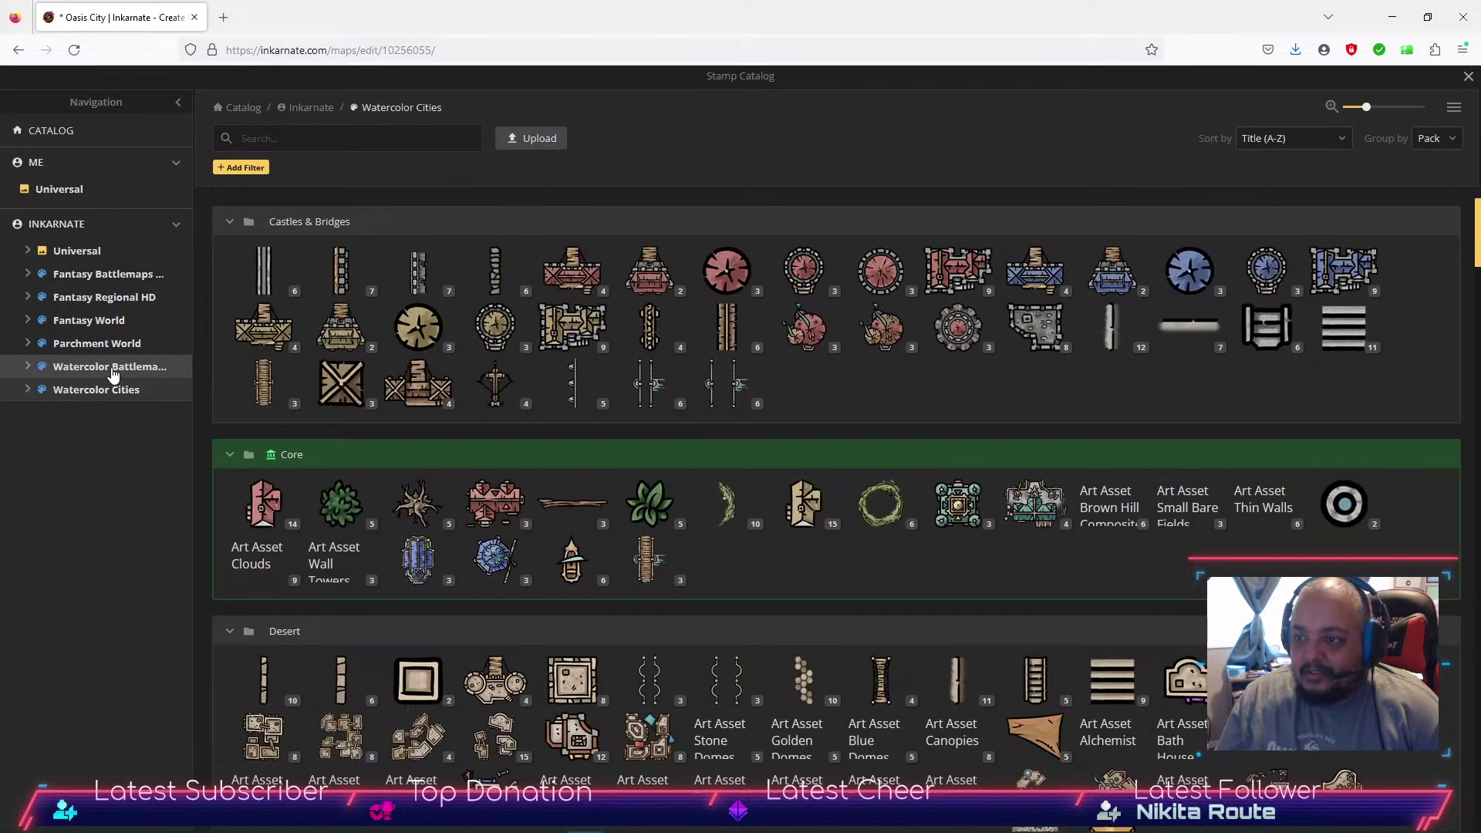
scroll(1053, 561, down, 5)
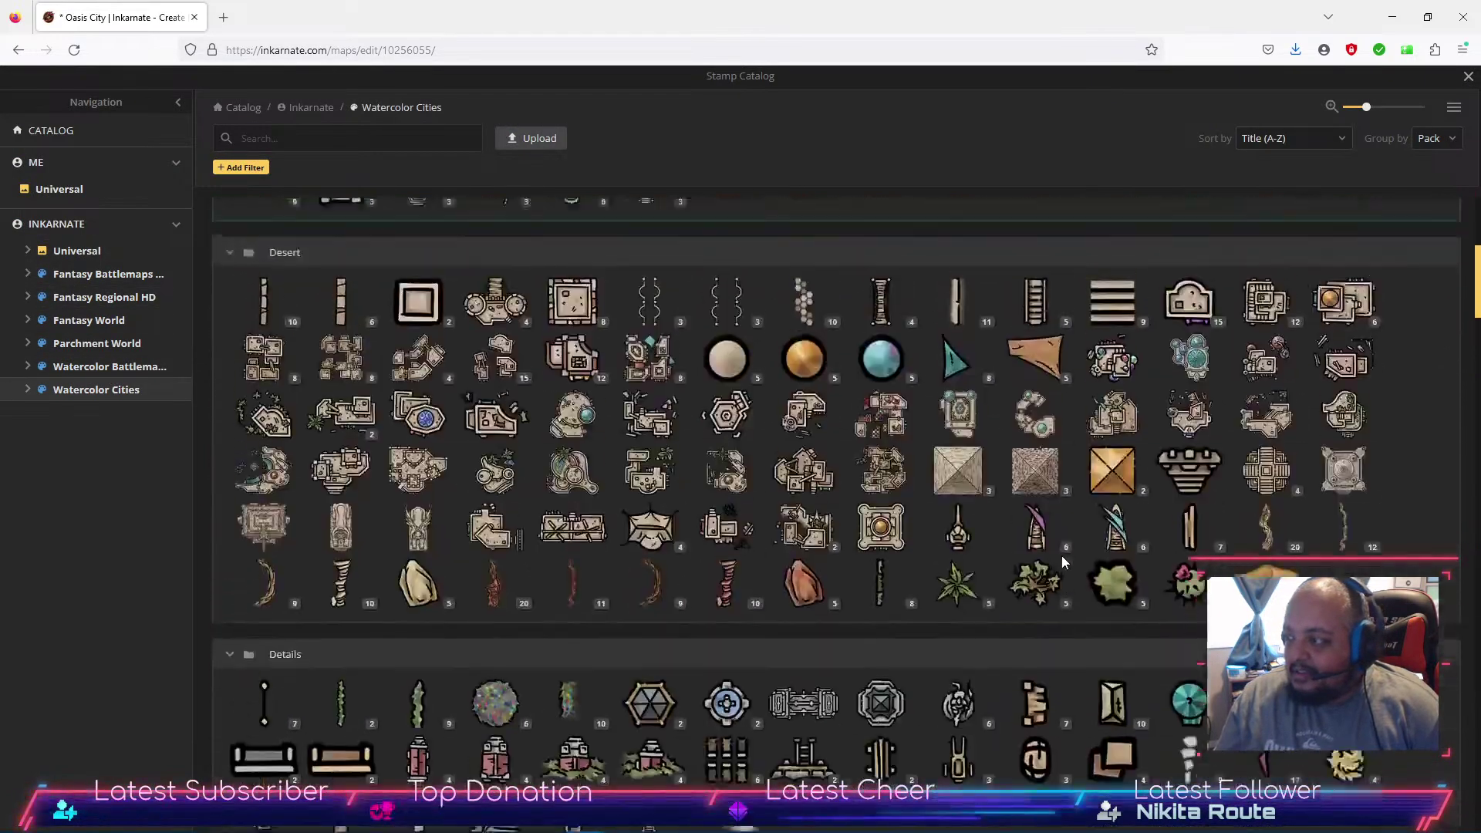
scroll(1103, 484, up, 2)
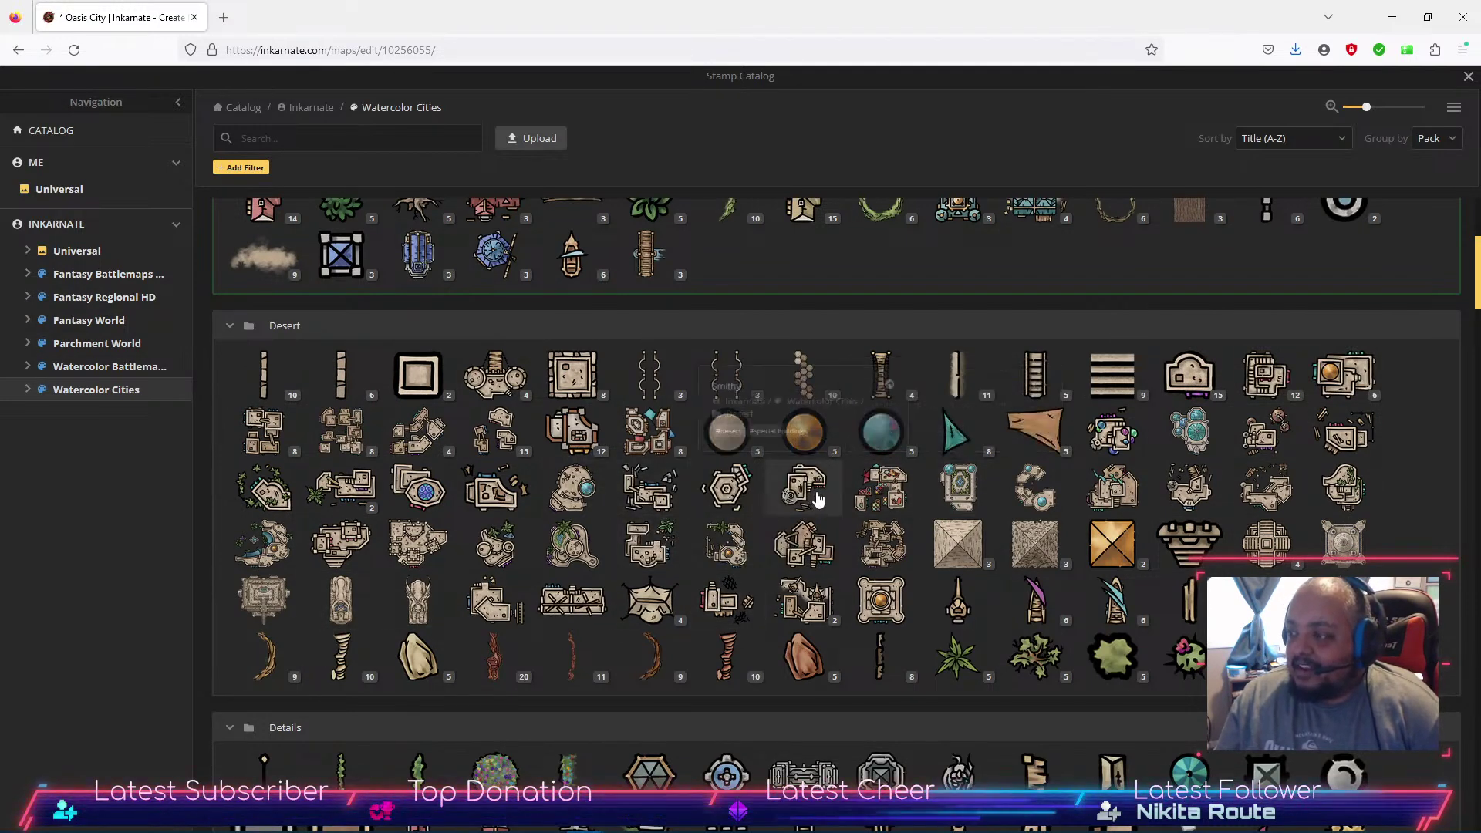
mouse_move(1240, 405)
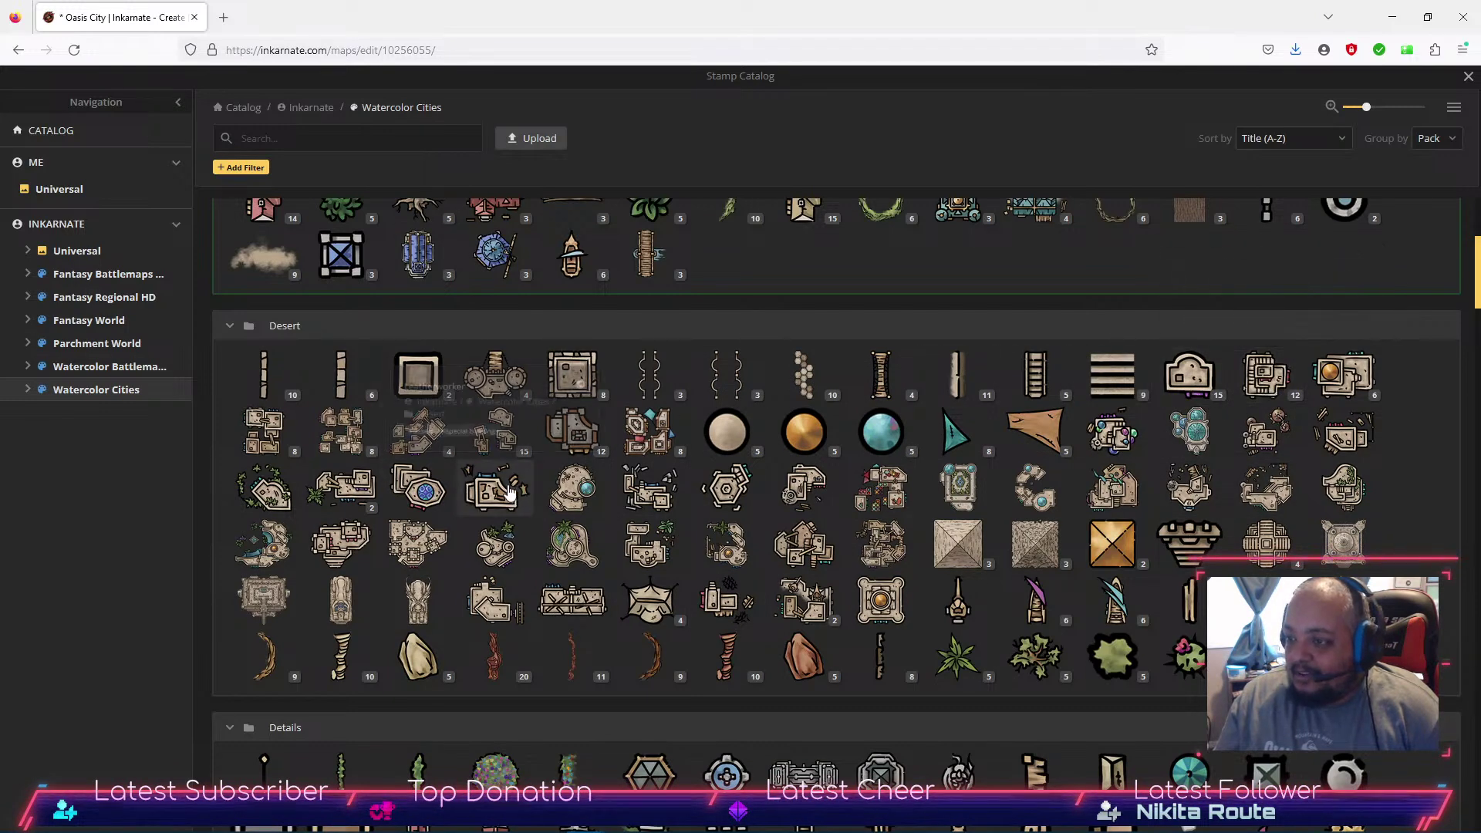
click(1188, 432)
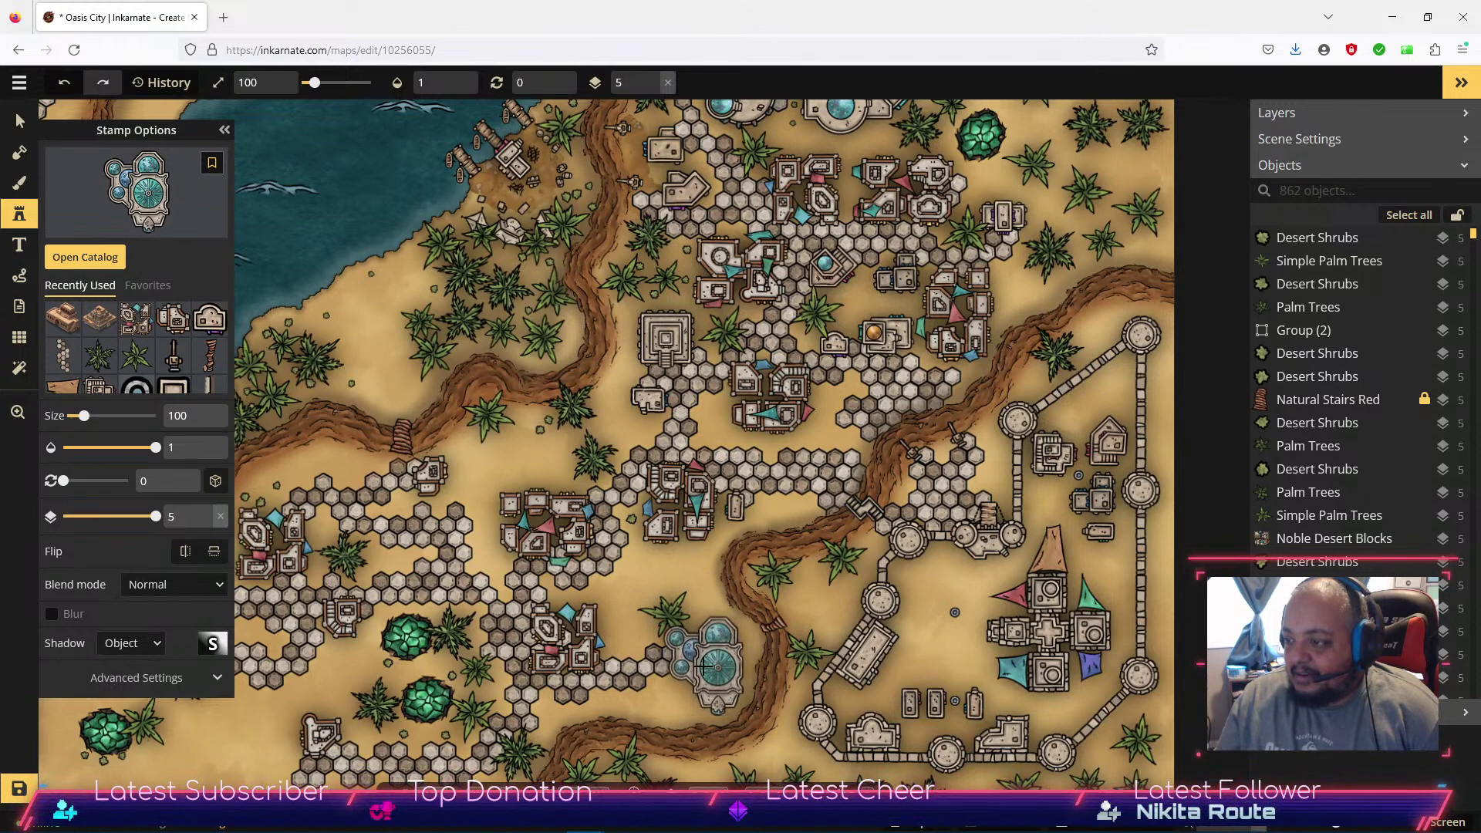
click(704, 665)
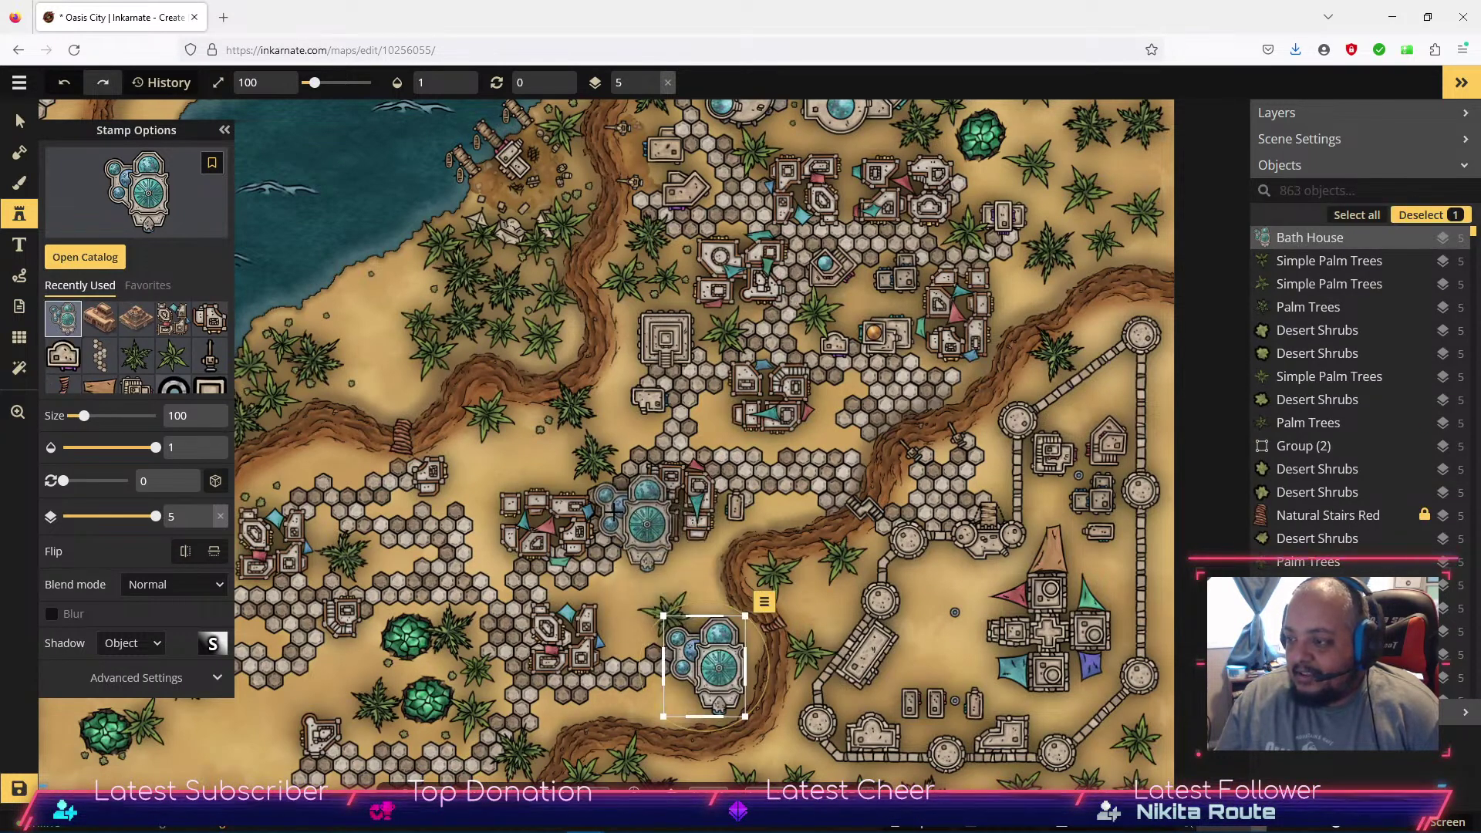
Move the palm tree beside the Bath House to layer 2 and shift it slightly northeast, clear of the building.
click(16, 116)
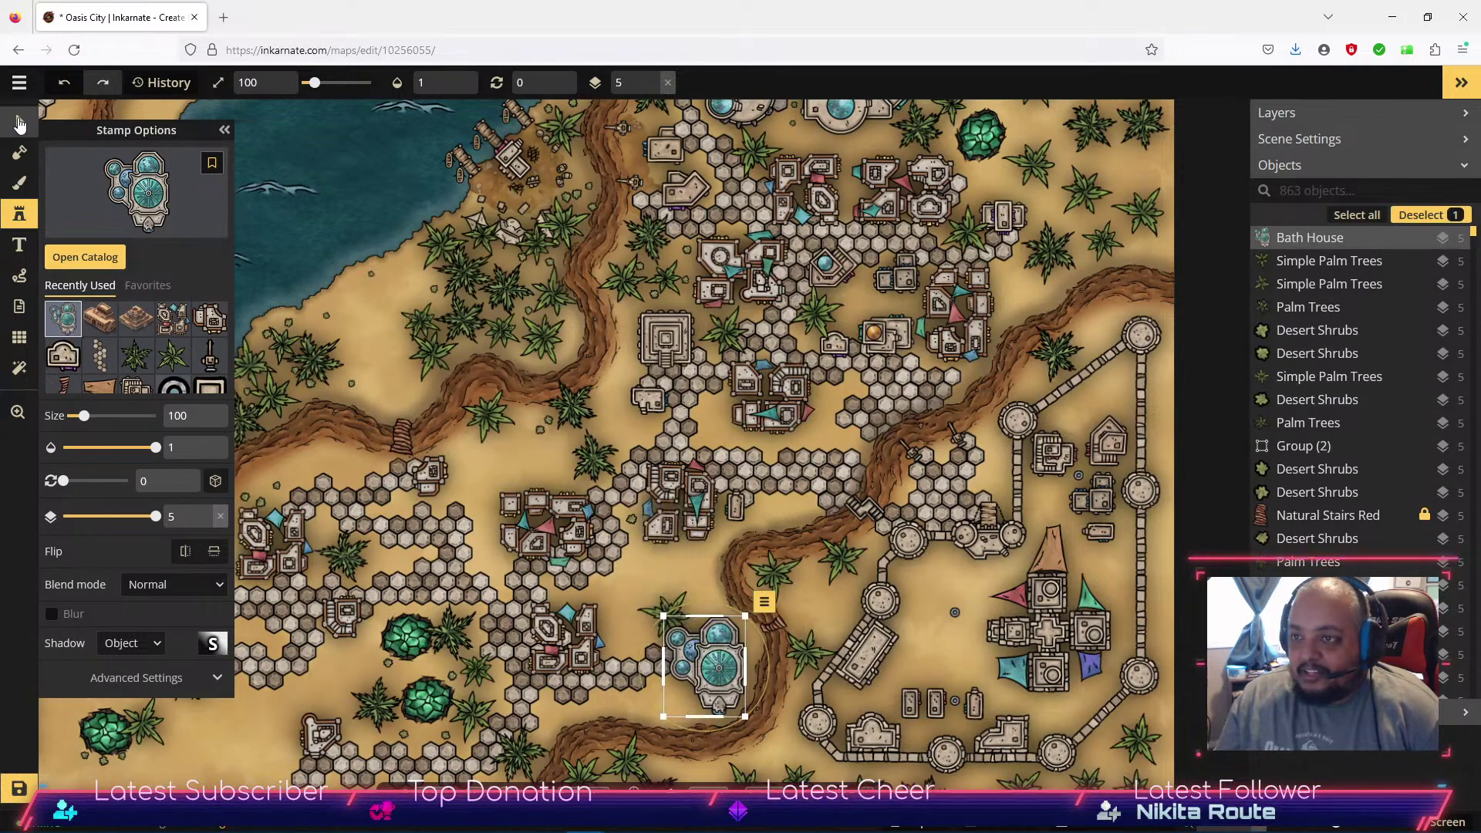
click(665, 612)
click(718, 575)
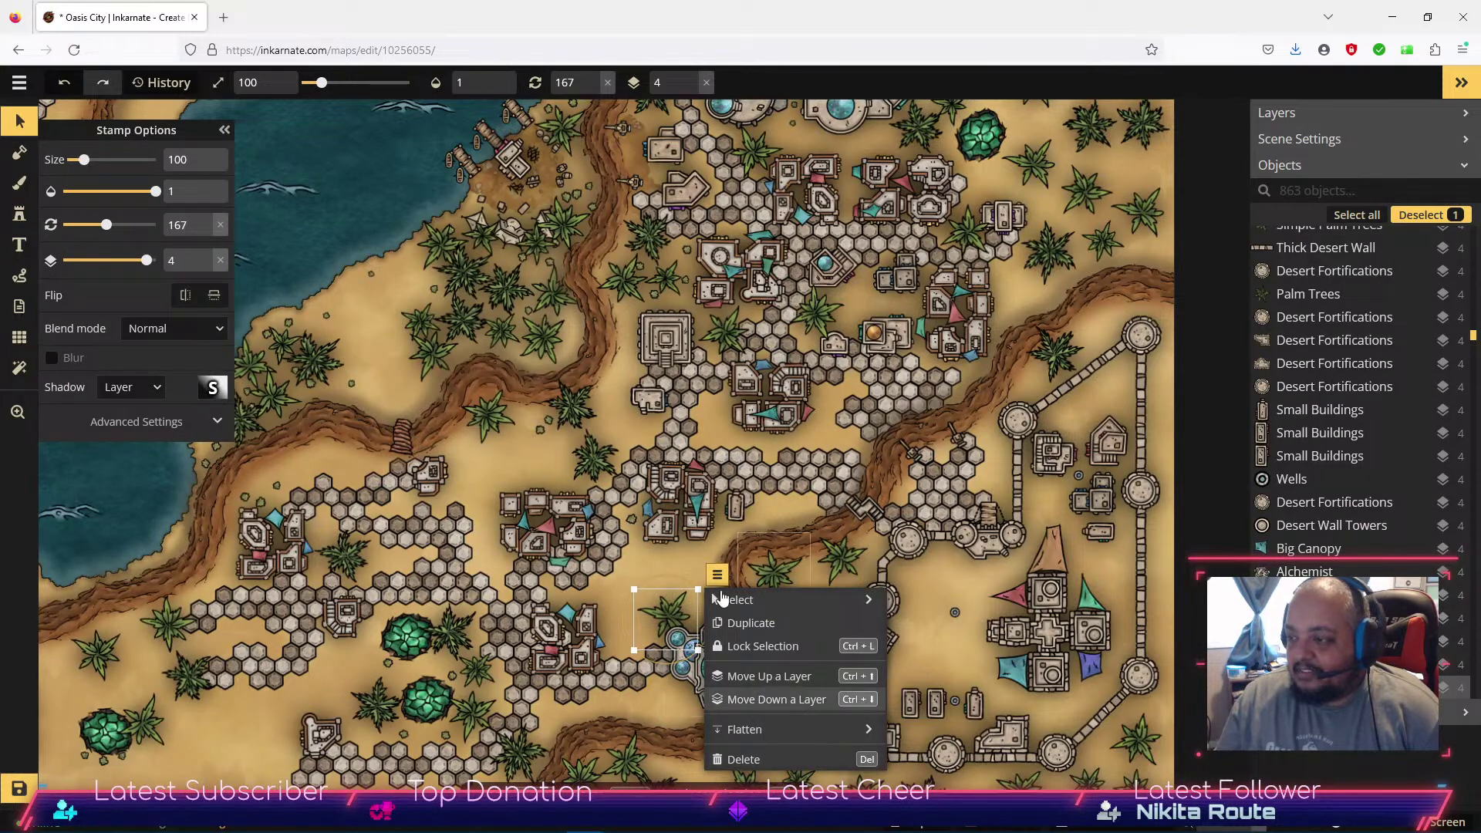
click(779, 678)
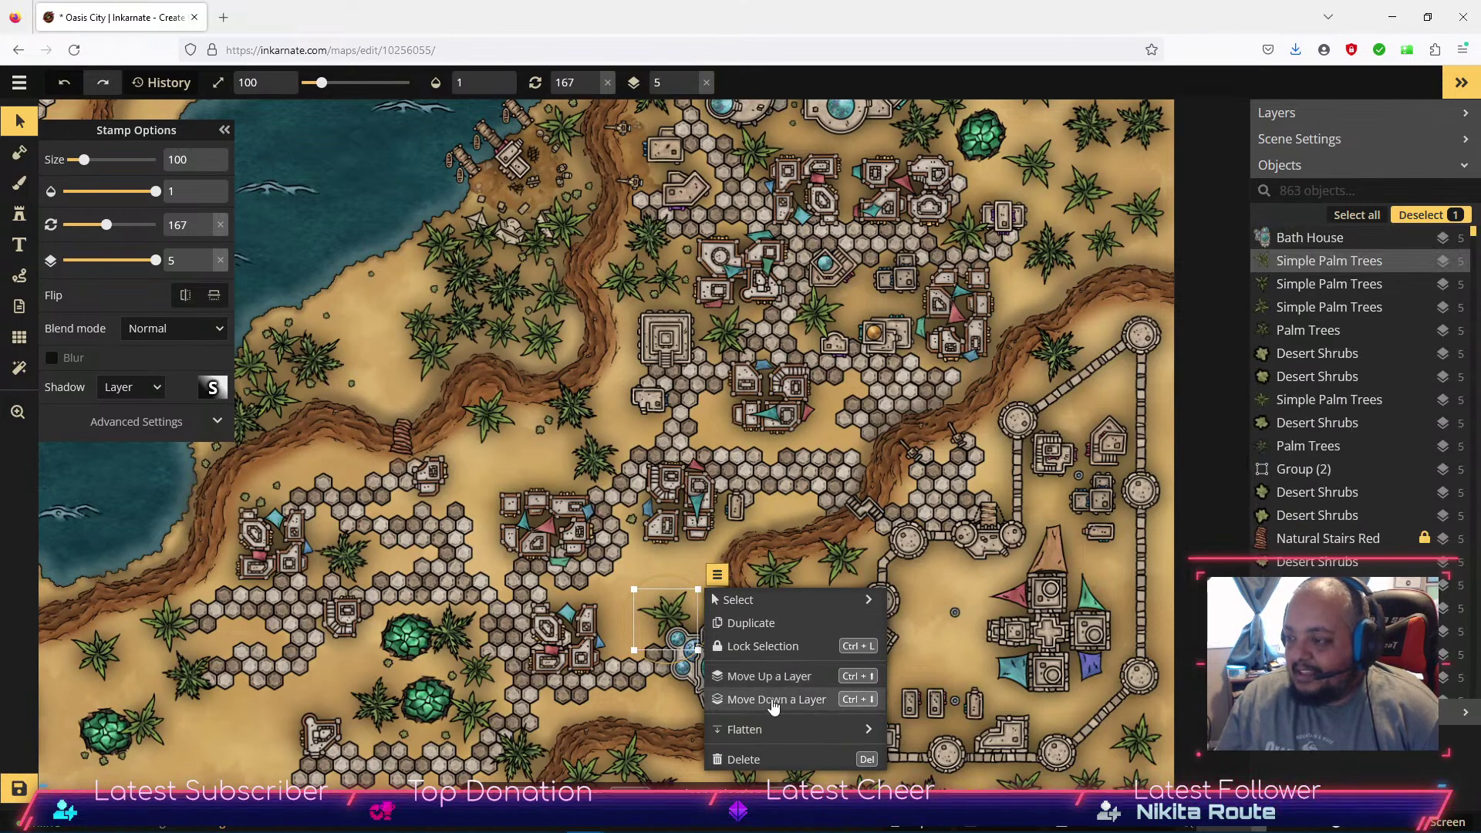
click(760, 699)
click(760, 699)
click(741, 699)
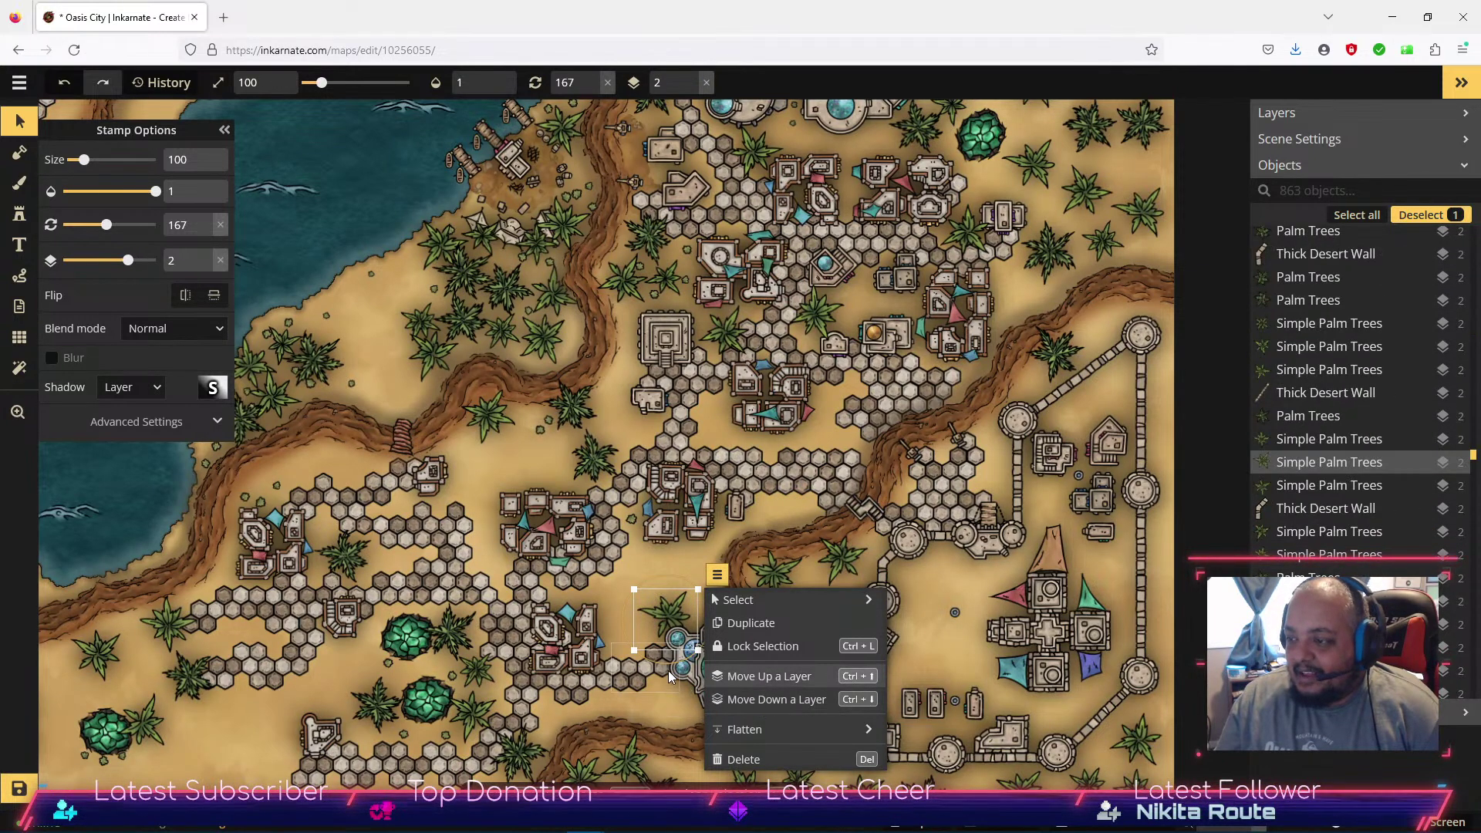
click(654, 610)
drag(654, 609, 670, 597)
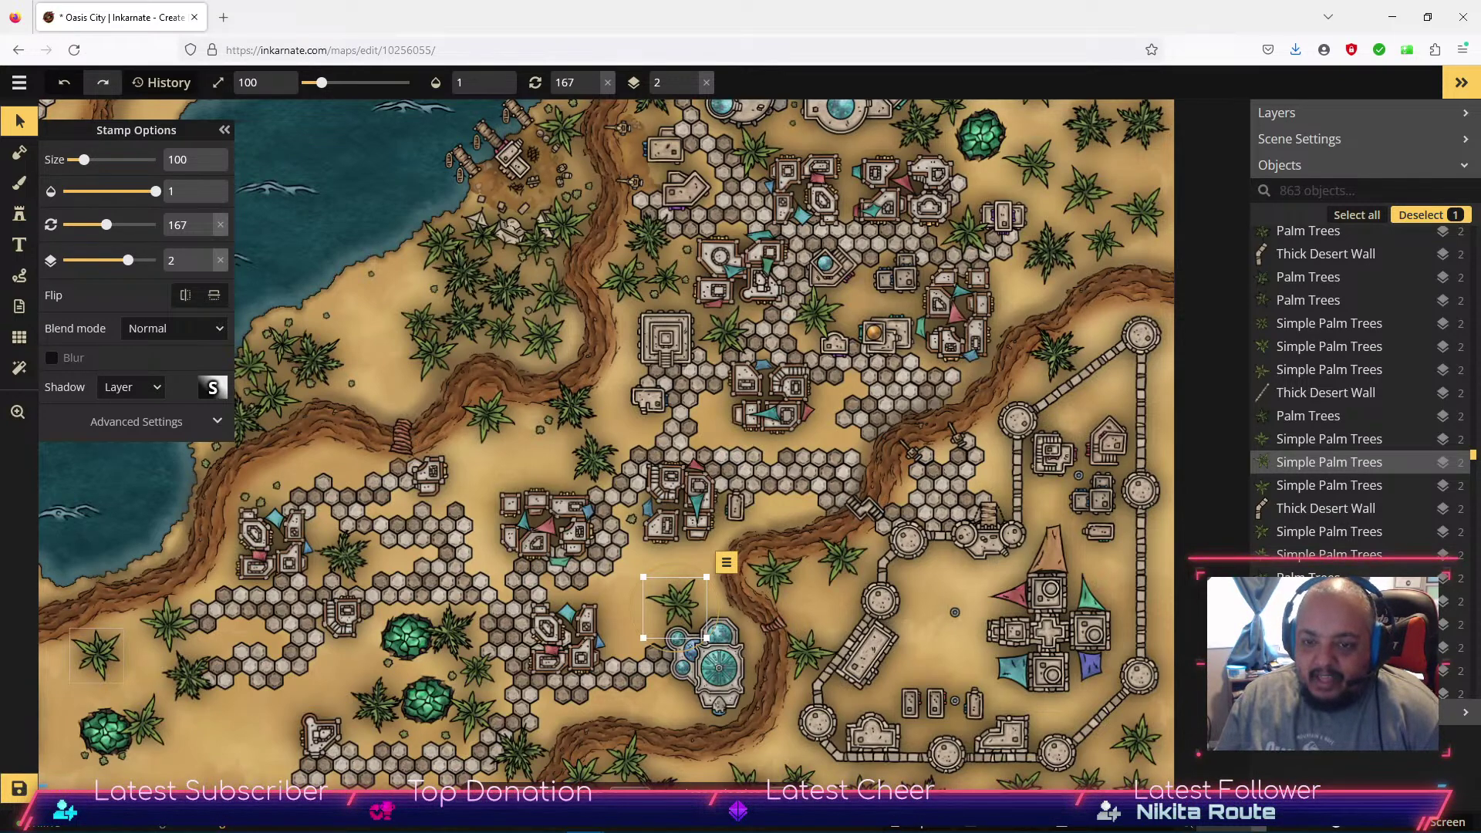
Review the Bath House's surroundings and the overall city layout with the stamp options collapsed.
drag(712, 665, 797, 573)
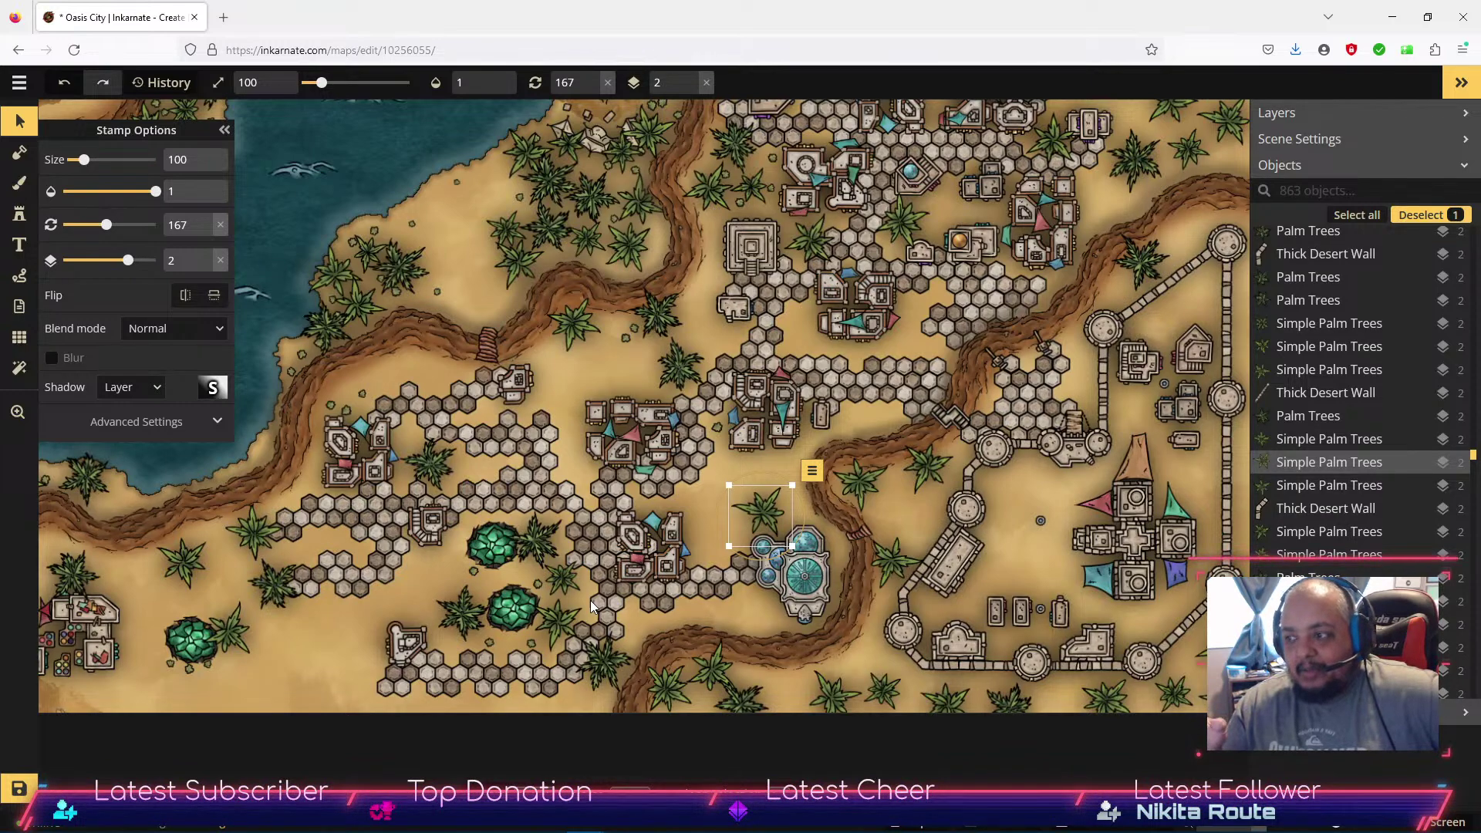
click(224, 130)
scroll(866, 360, down, 3)
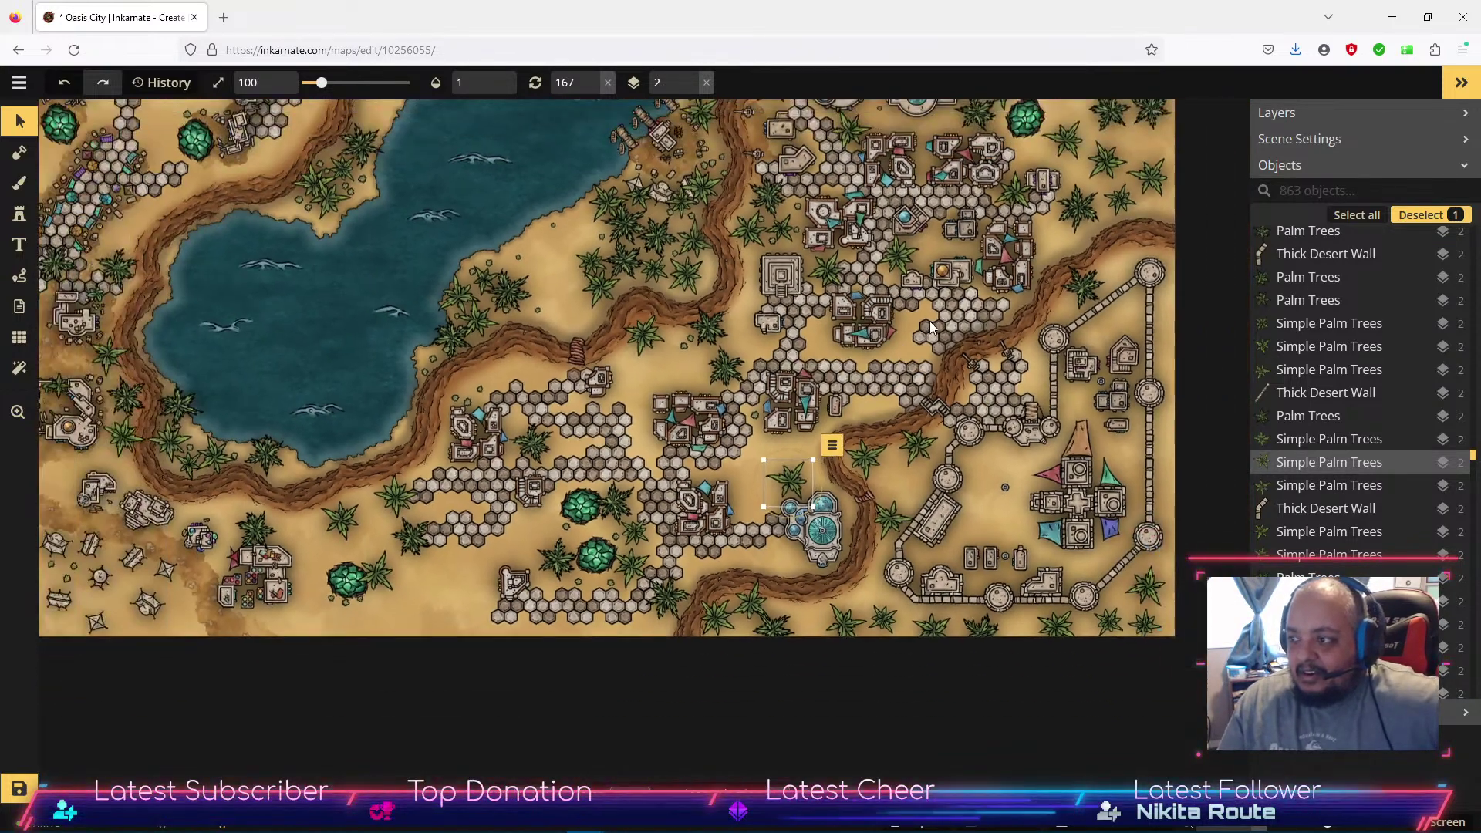
scroll(937, 298, up, 2)
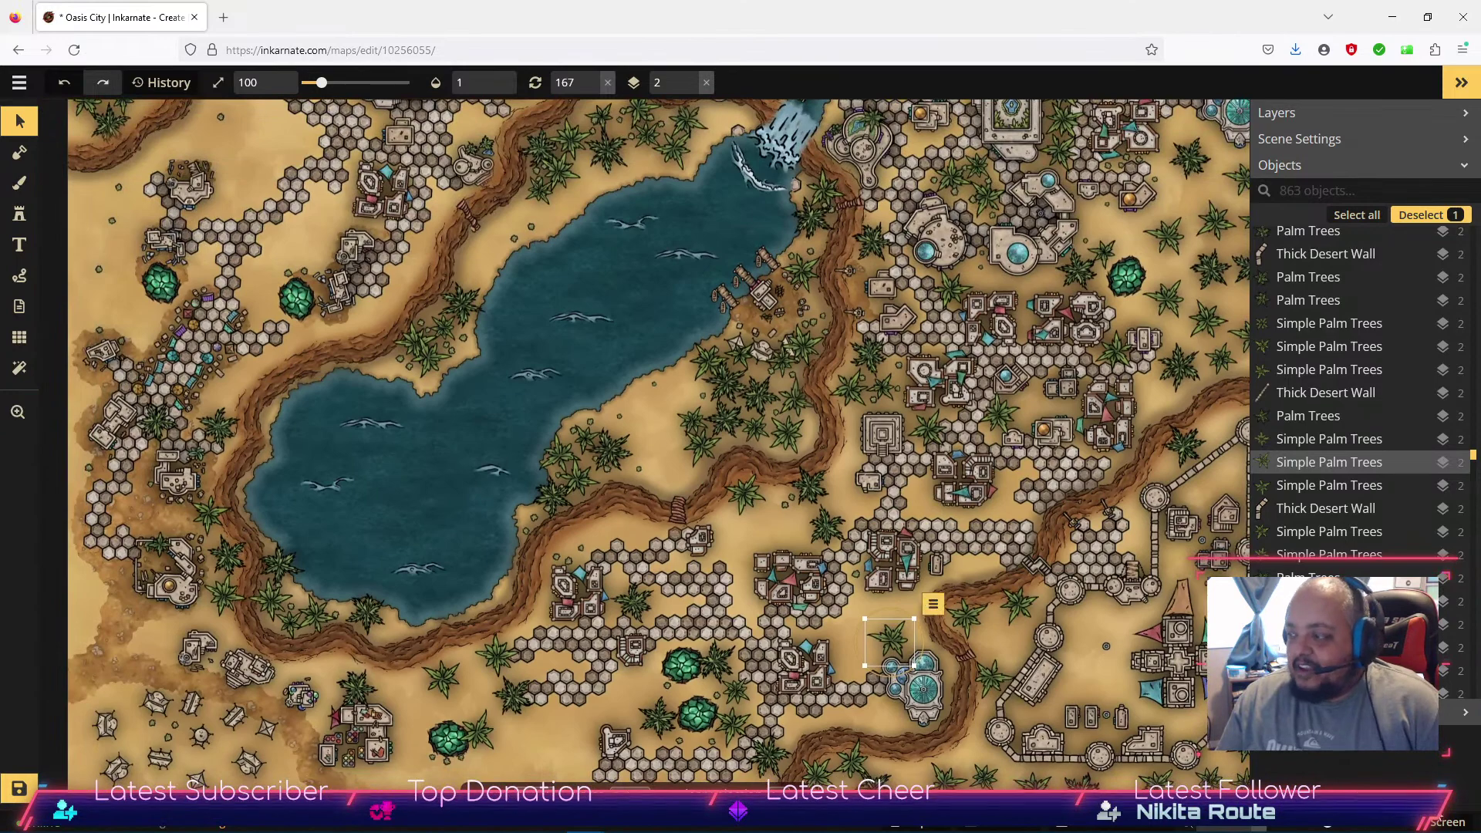
scroll(471, 264, down, 3)
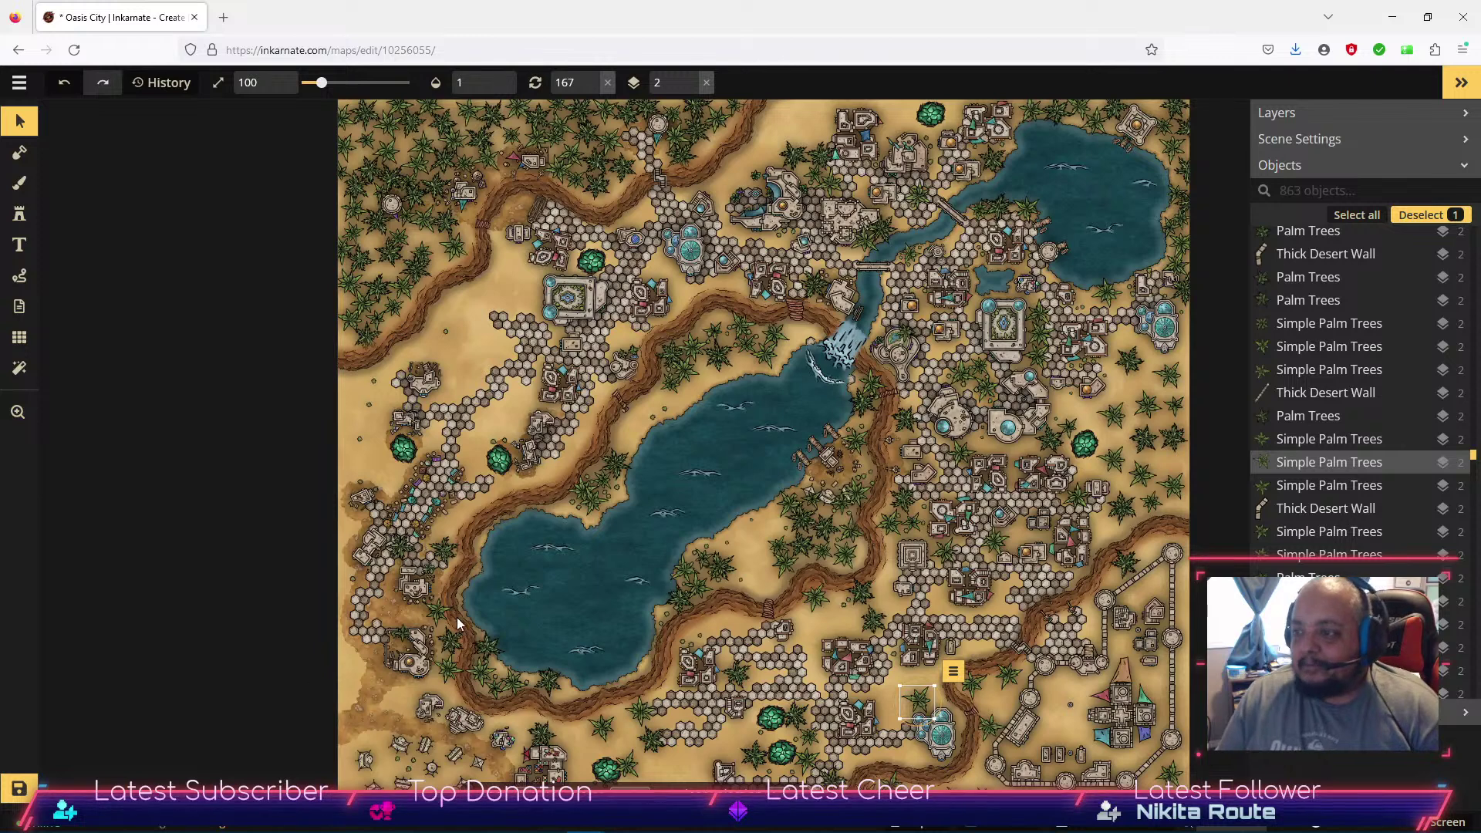
drag(573, 618, 549, 589)
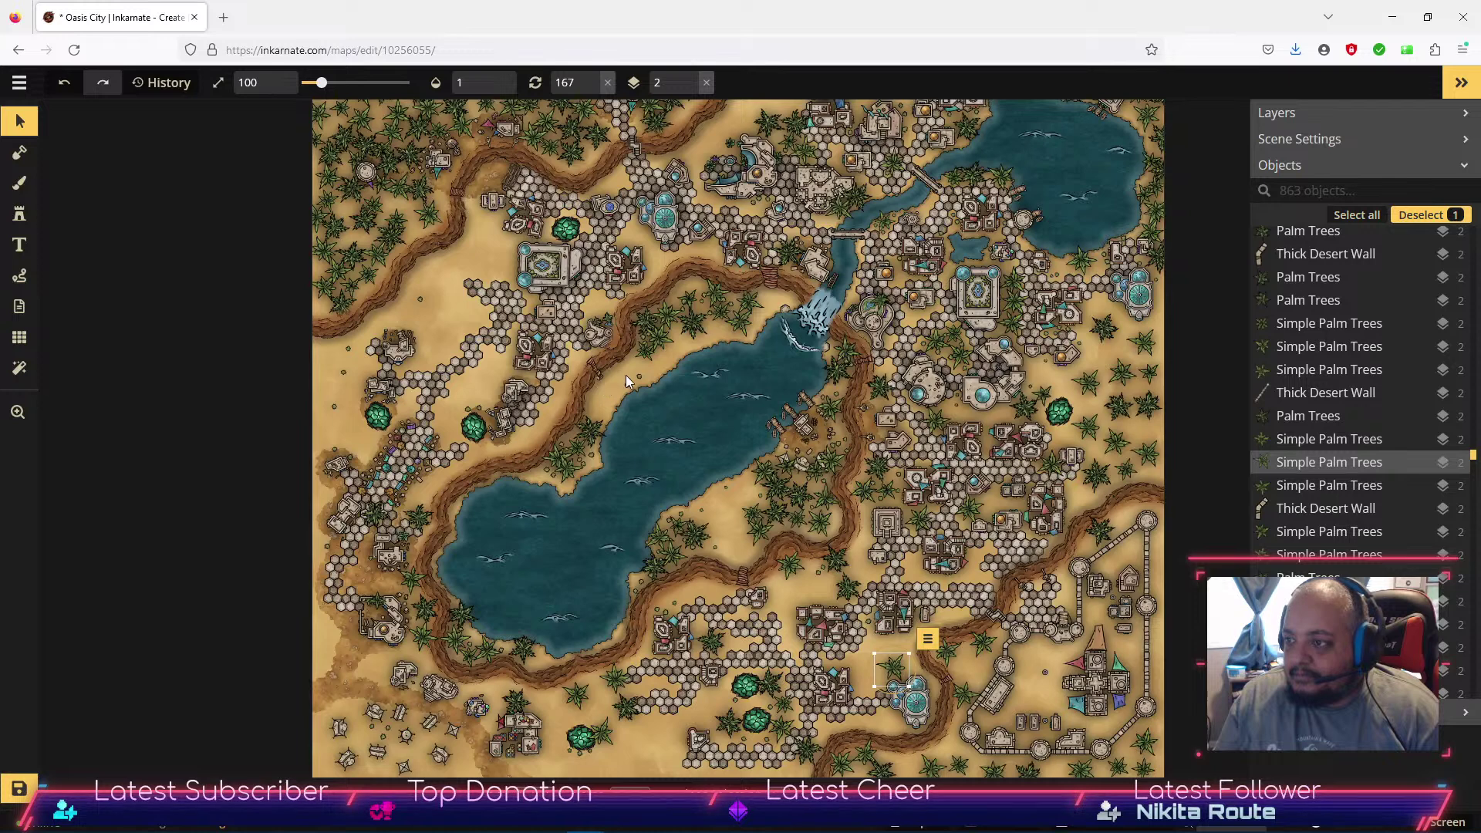
drag(626, 375, 641, 348)
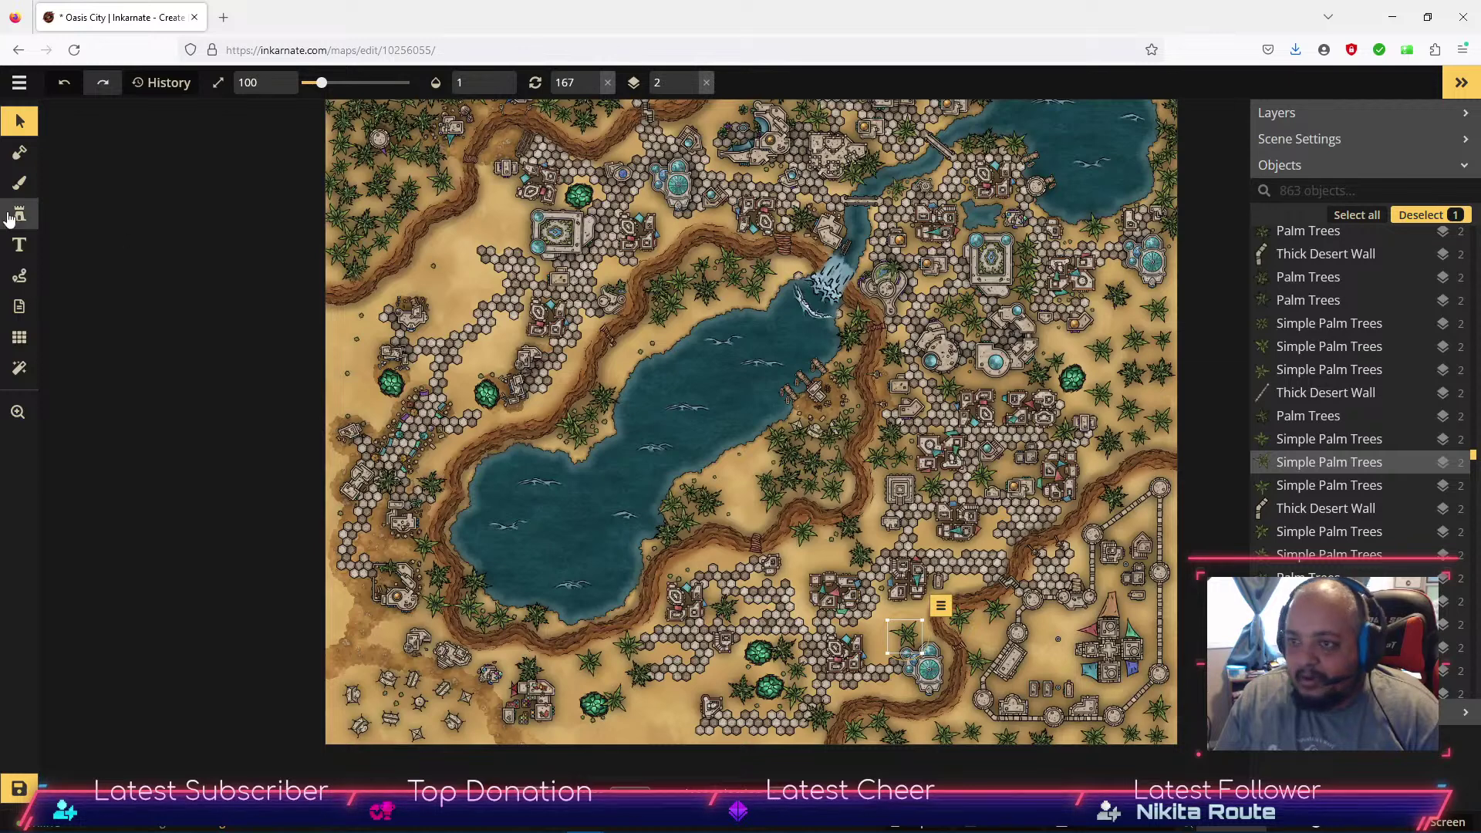
Copy the riad east of the waterfall and place the duplicate at size 100 on layer 3 along the map's southern edge.
click(990, 262)
click(22, 217)
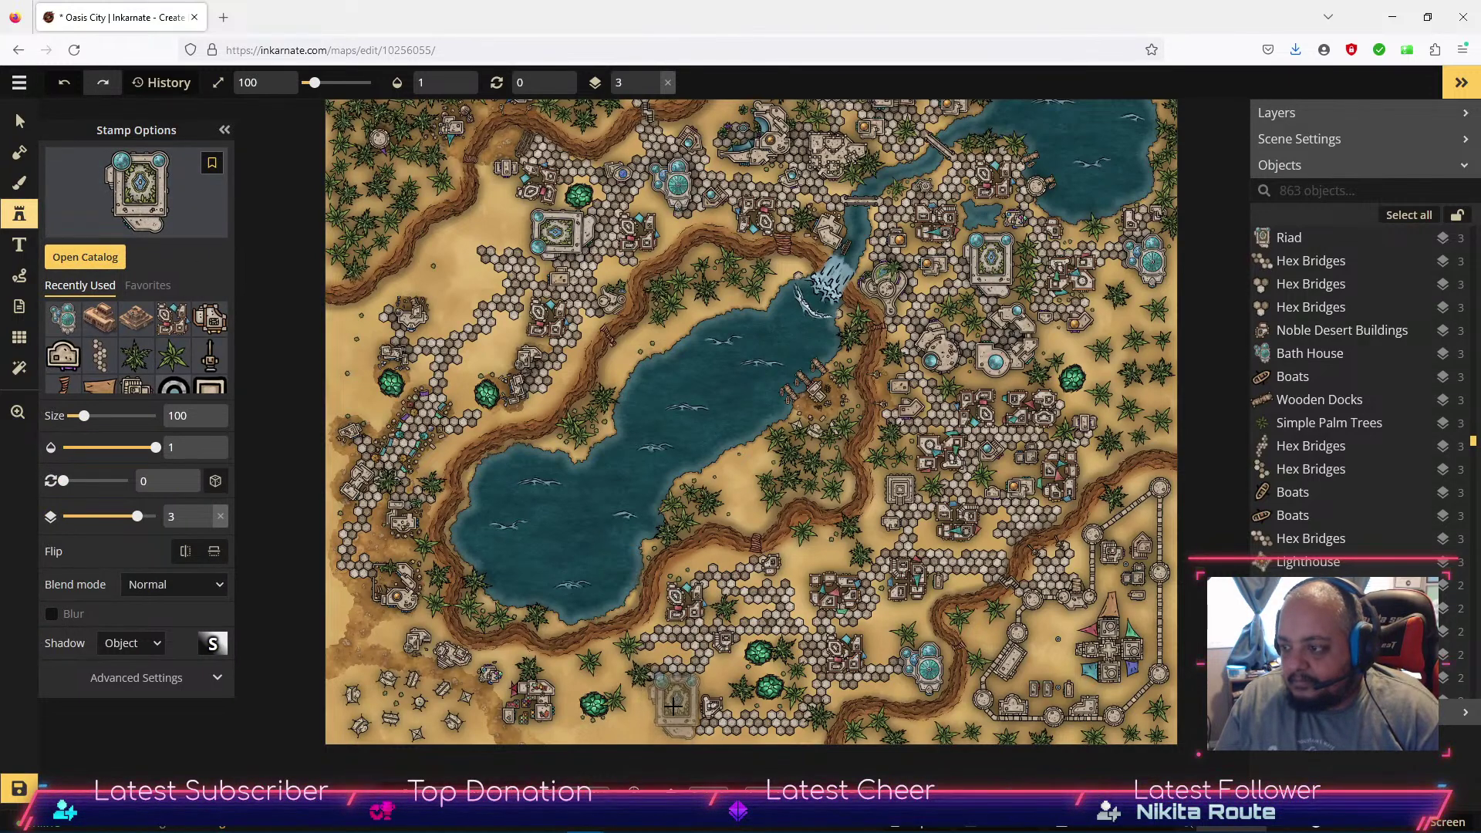
click(673, 706)
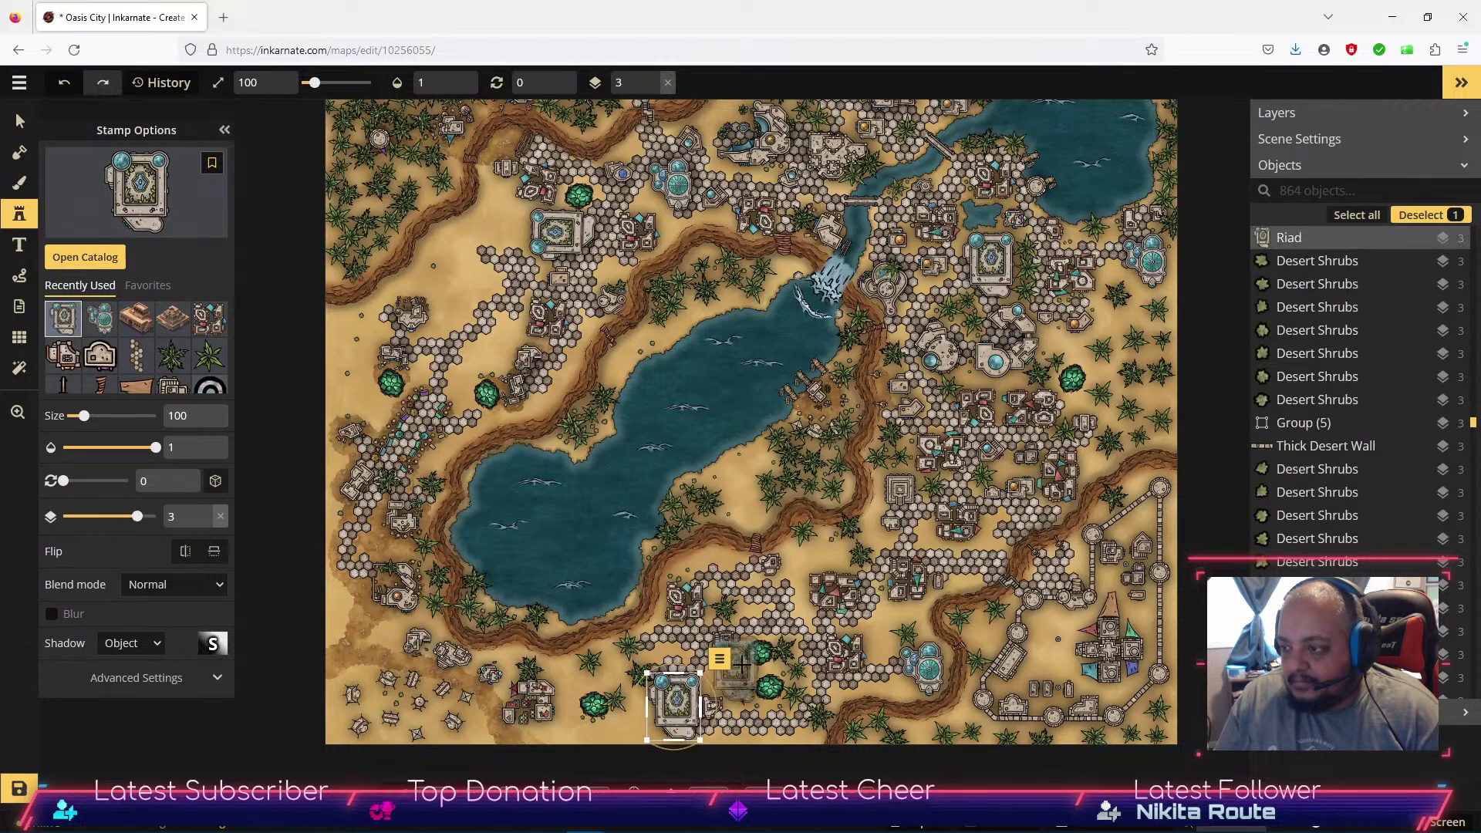
click(20, 122)
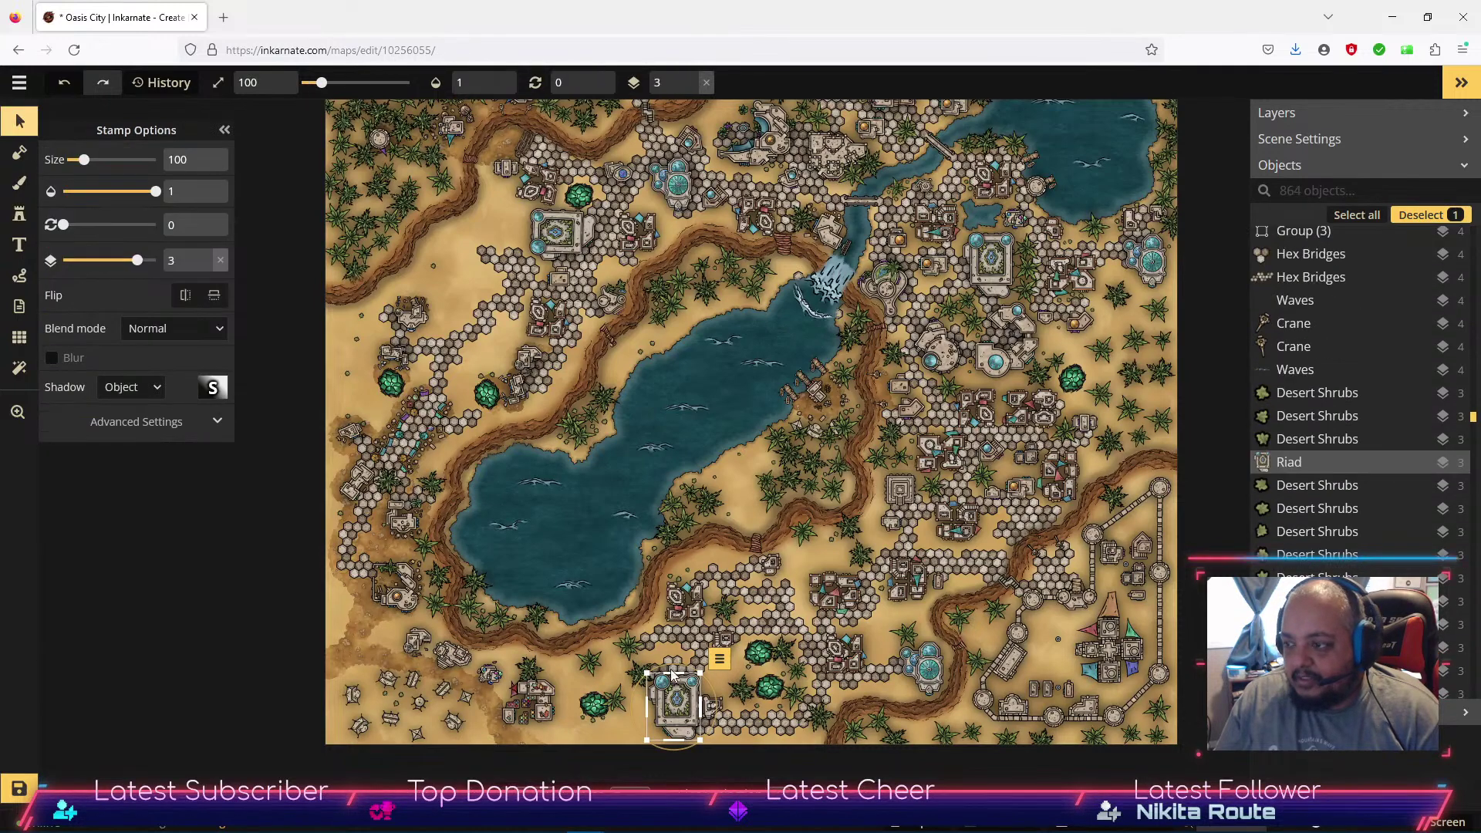
Shift the small building beside the new riad slightly east, clear of the riad's wall.
key(space)
drag(782, 693, 786, 658)
scroll(786, 659, up, 5)
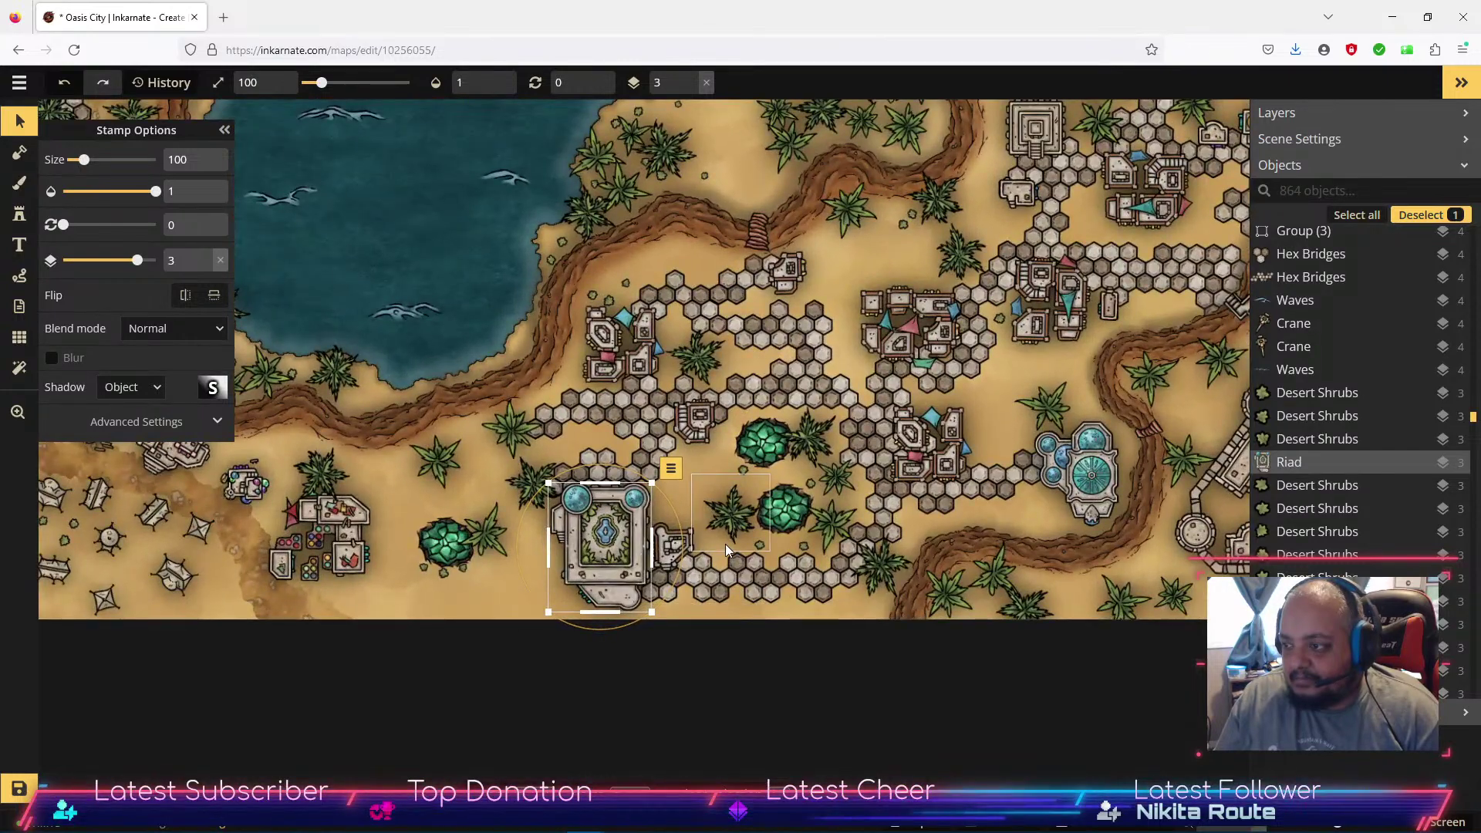
click(689, 503)
click(679, 550)
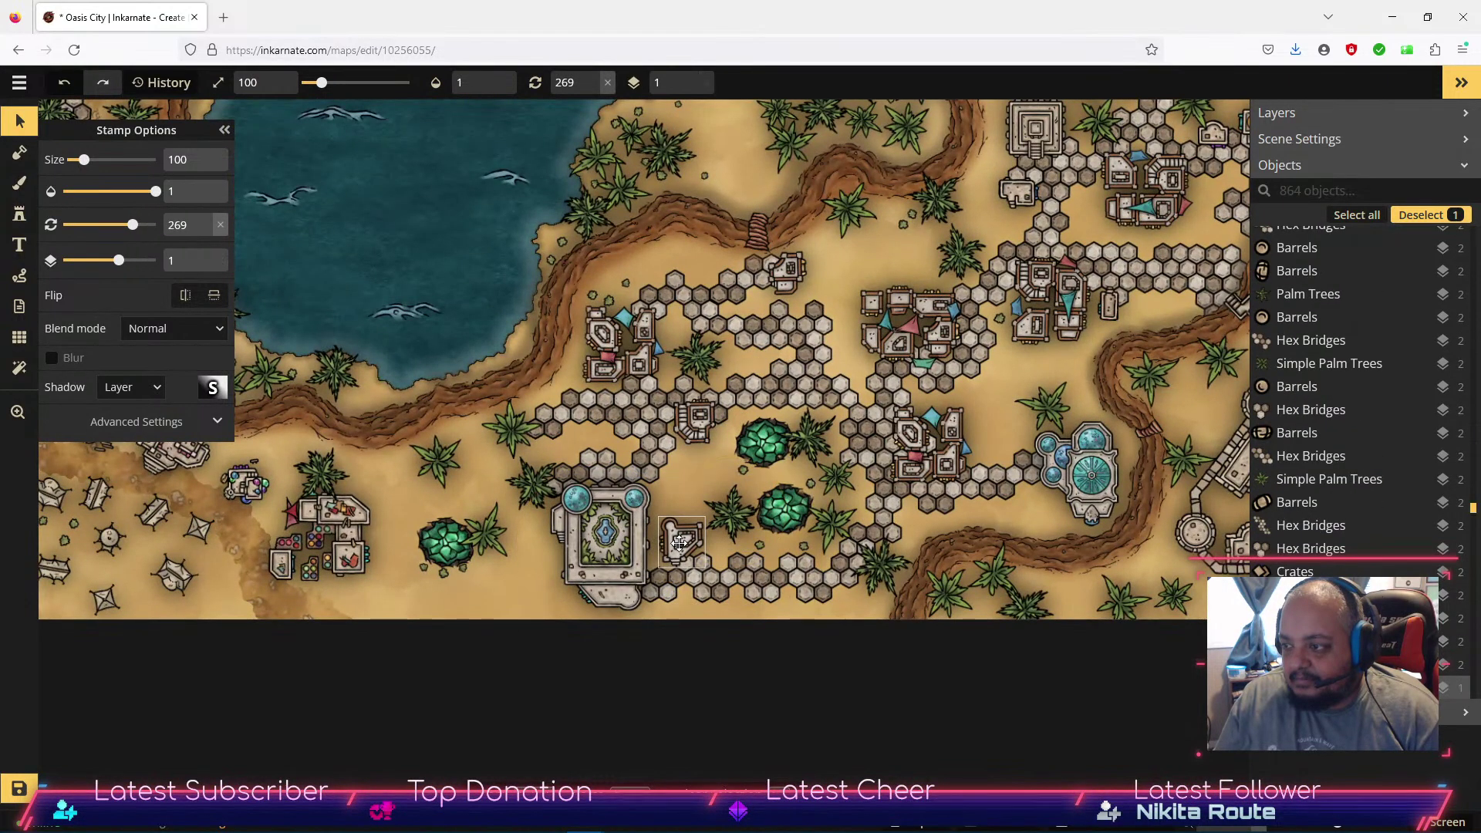
drag(679, 550, 678, 549)
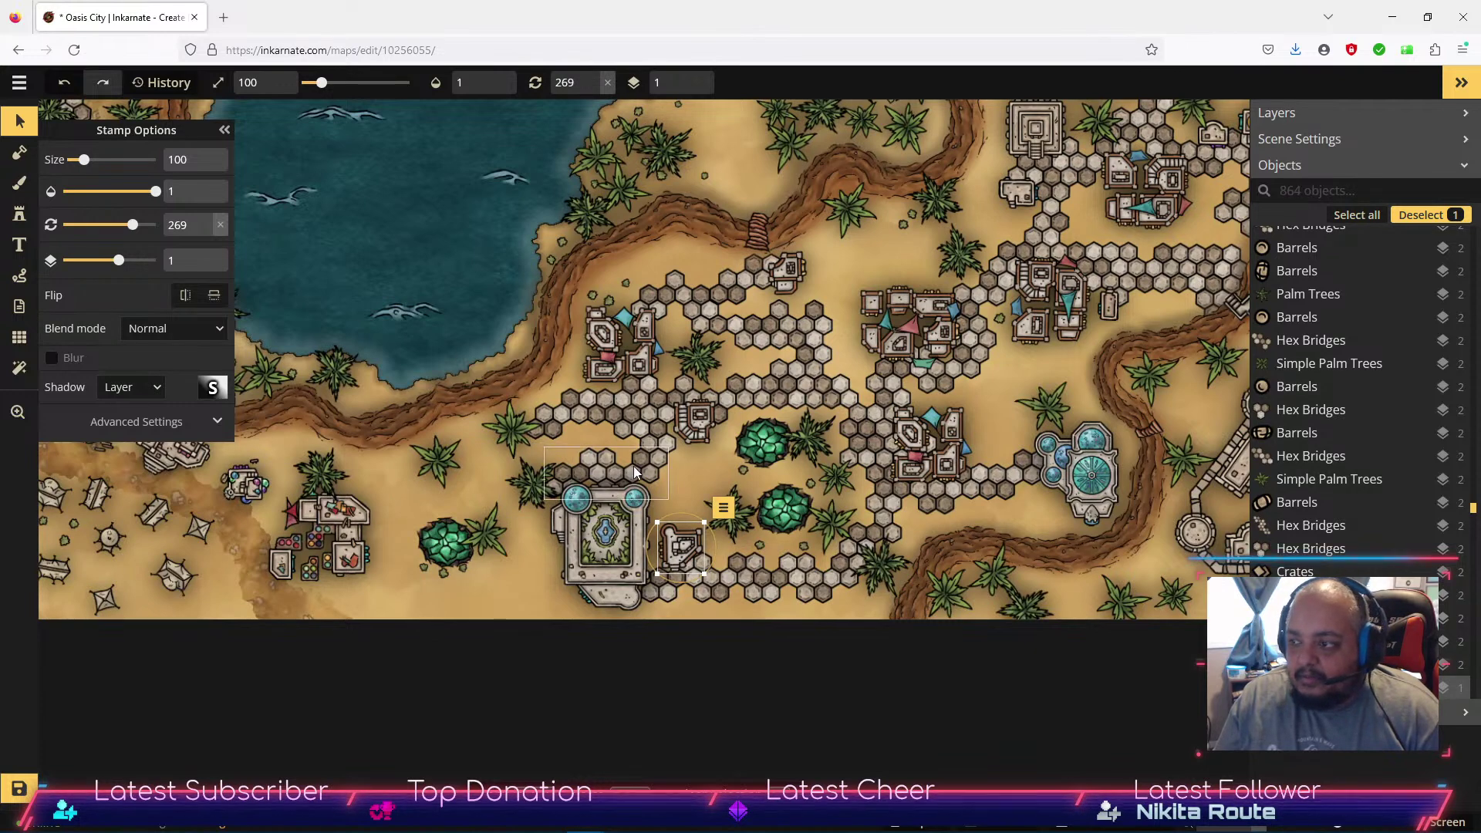
Pave the west side of the new riad with two Hex Bridges clusters, variants 2 and 3, on layer -3.
click(582, 473)
click(20, 216)
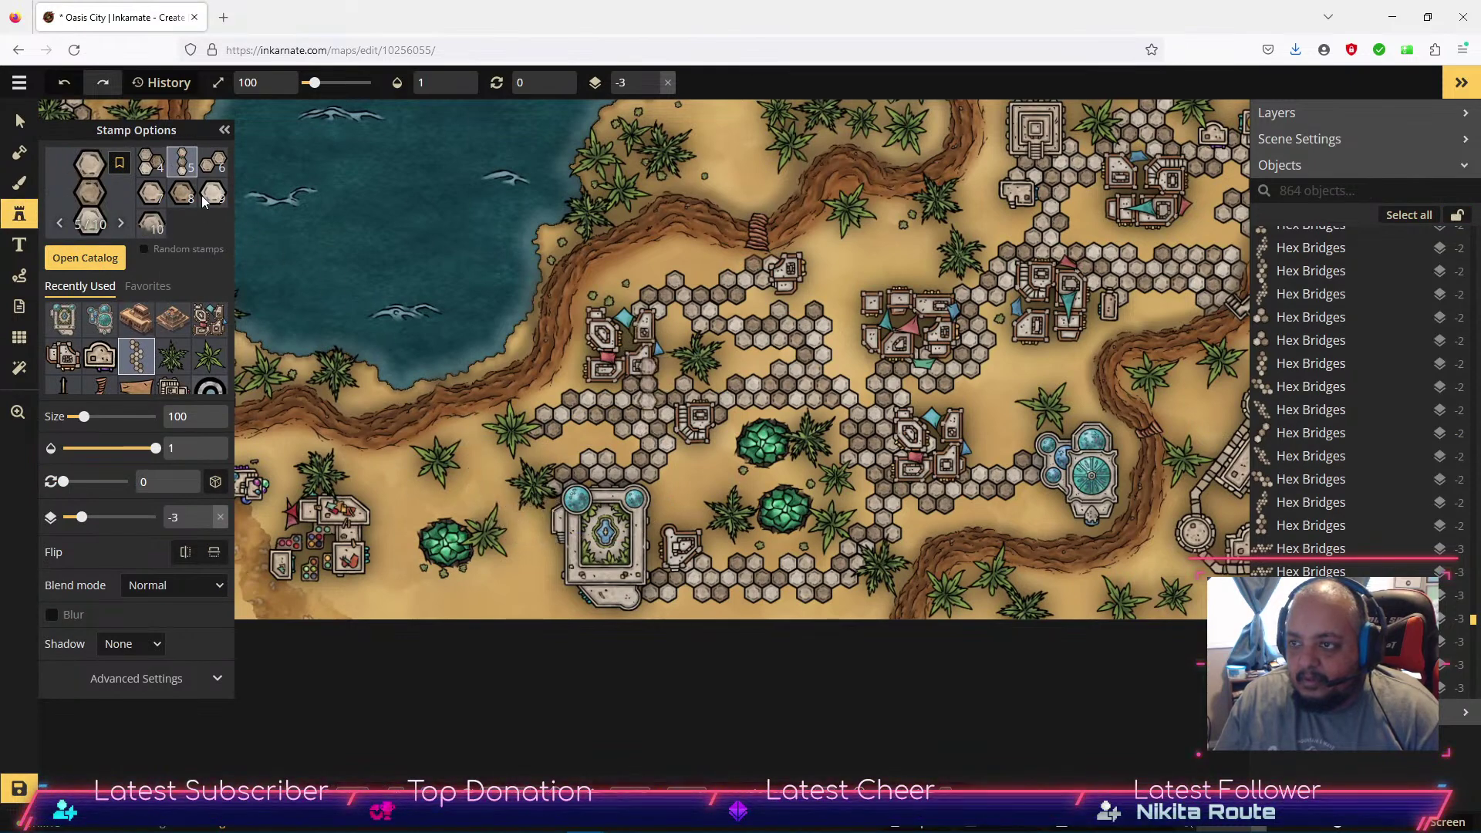
scroll(178, 164, up, 1)
click(177, 164)
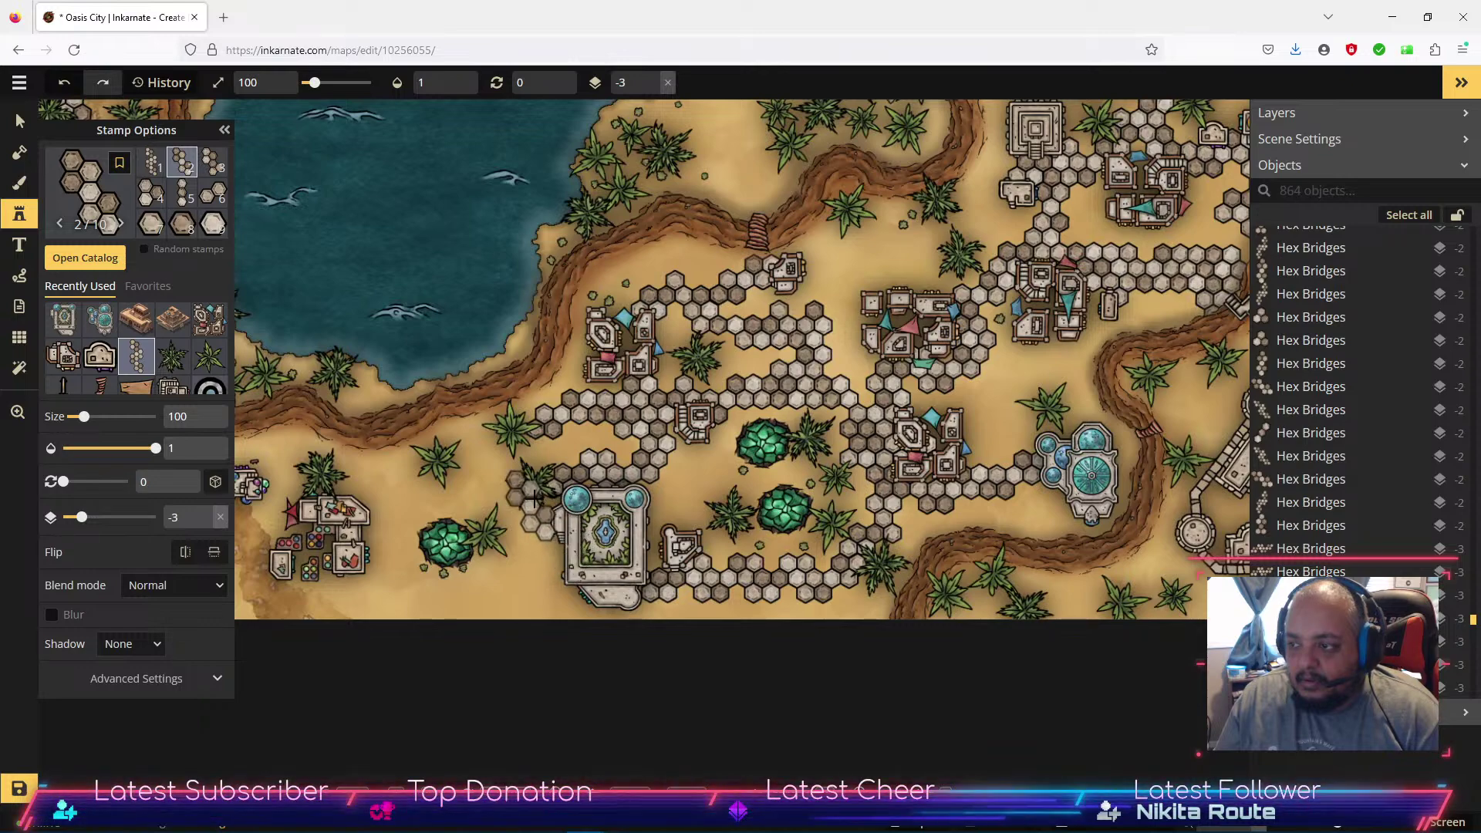
scroll(560, 545, up, 5)
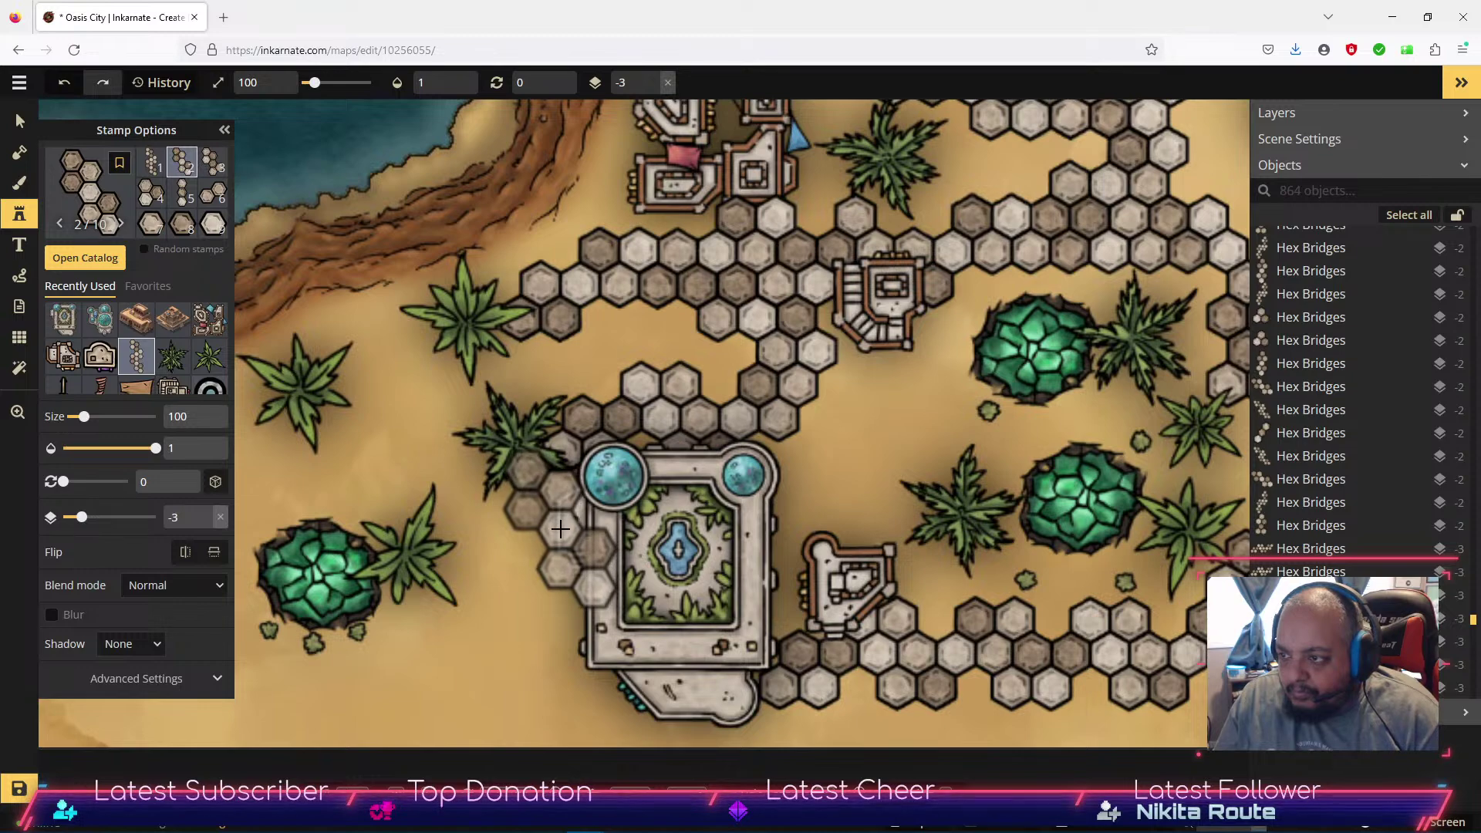
click(561, 528)
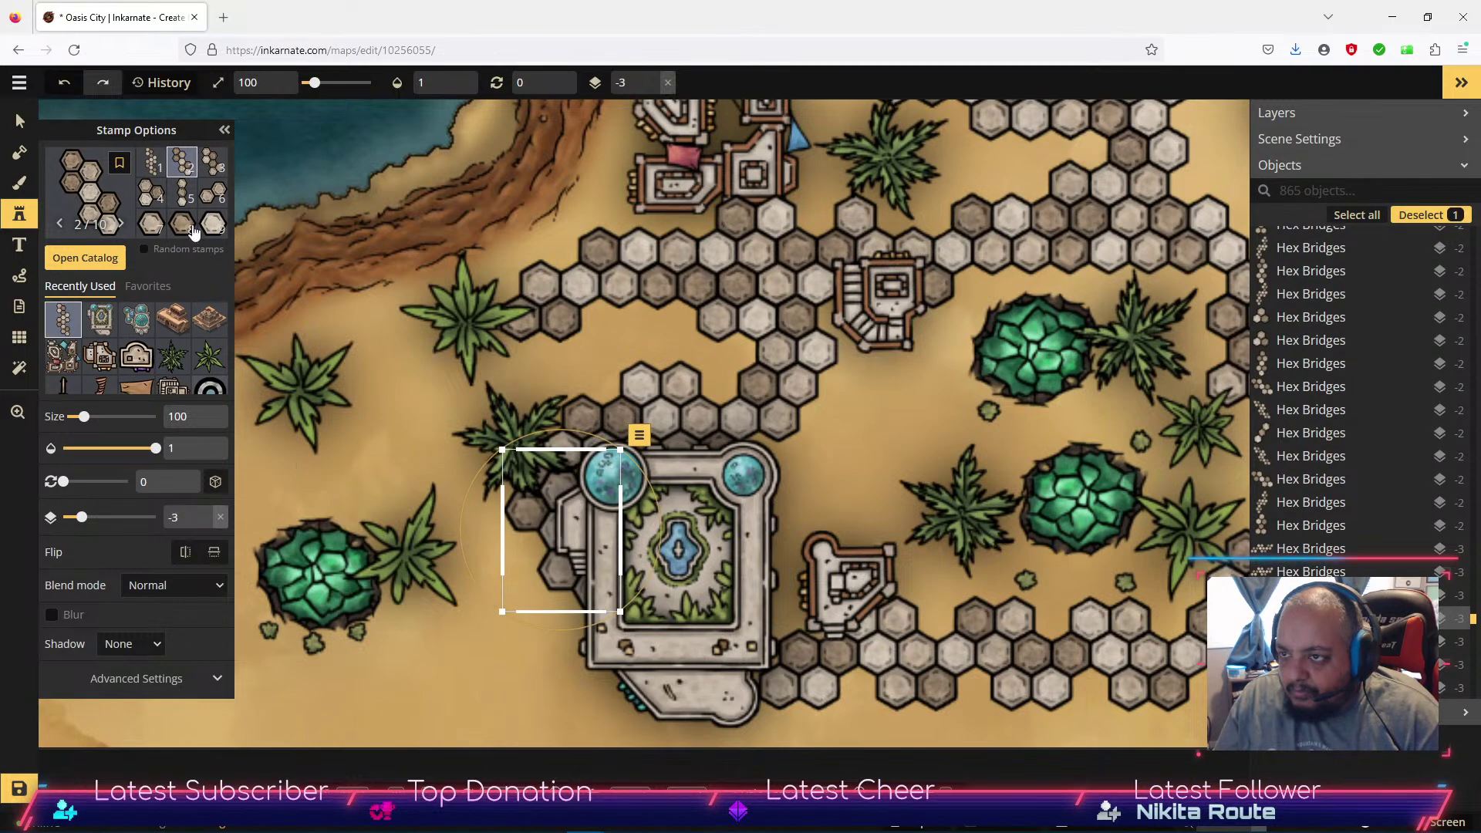
click(212, 163)
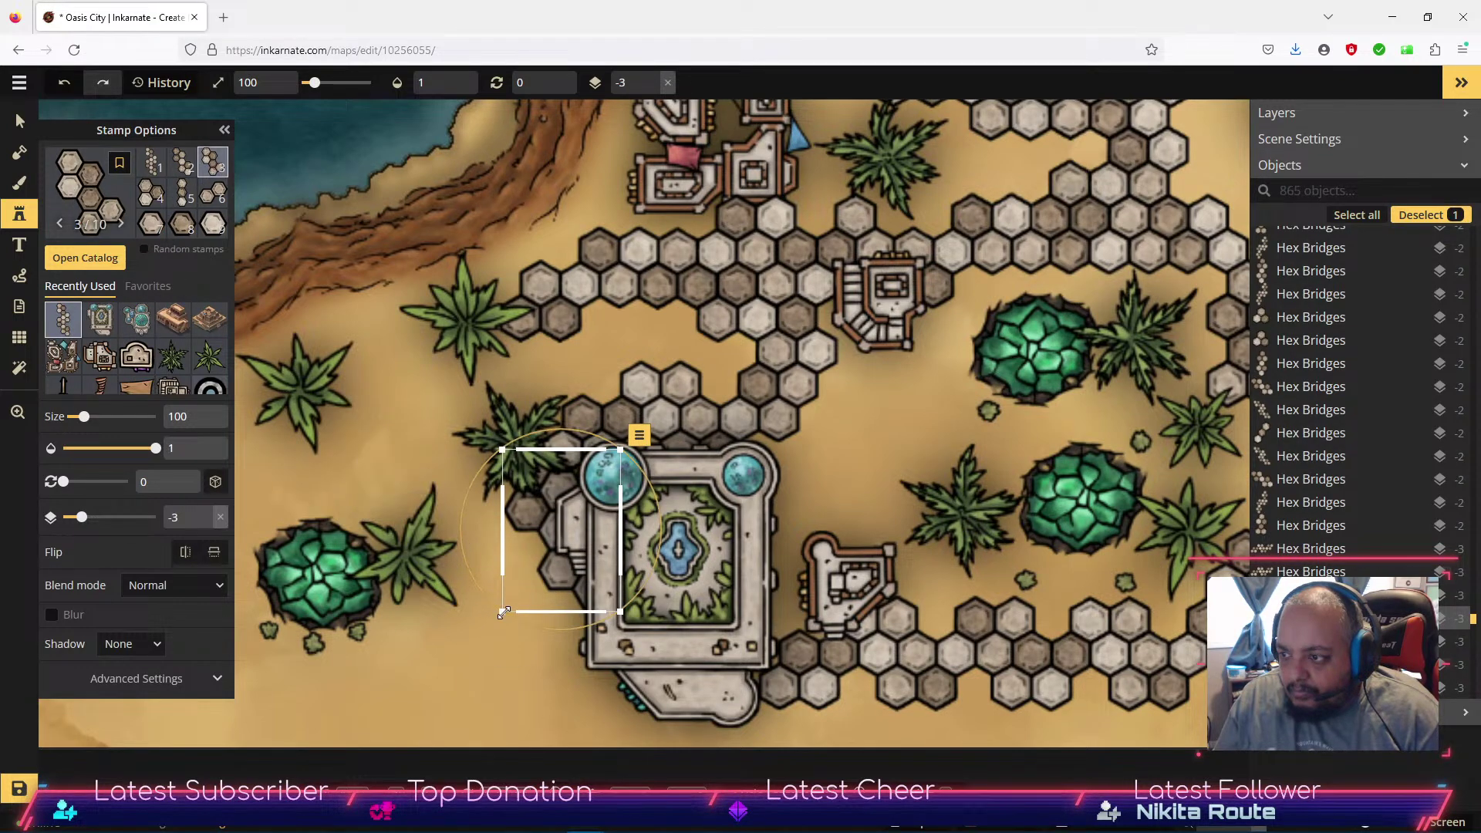
click(528, 588)
drag(528, 588, 533, 588)
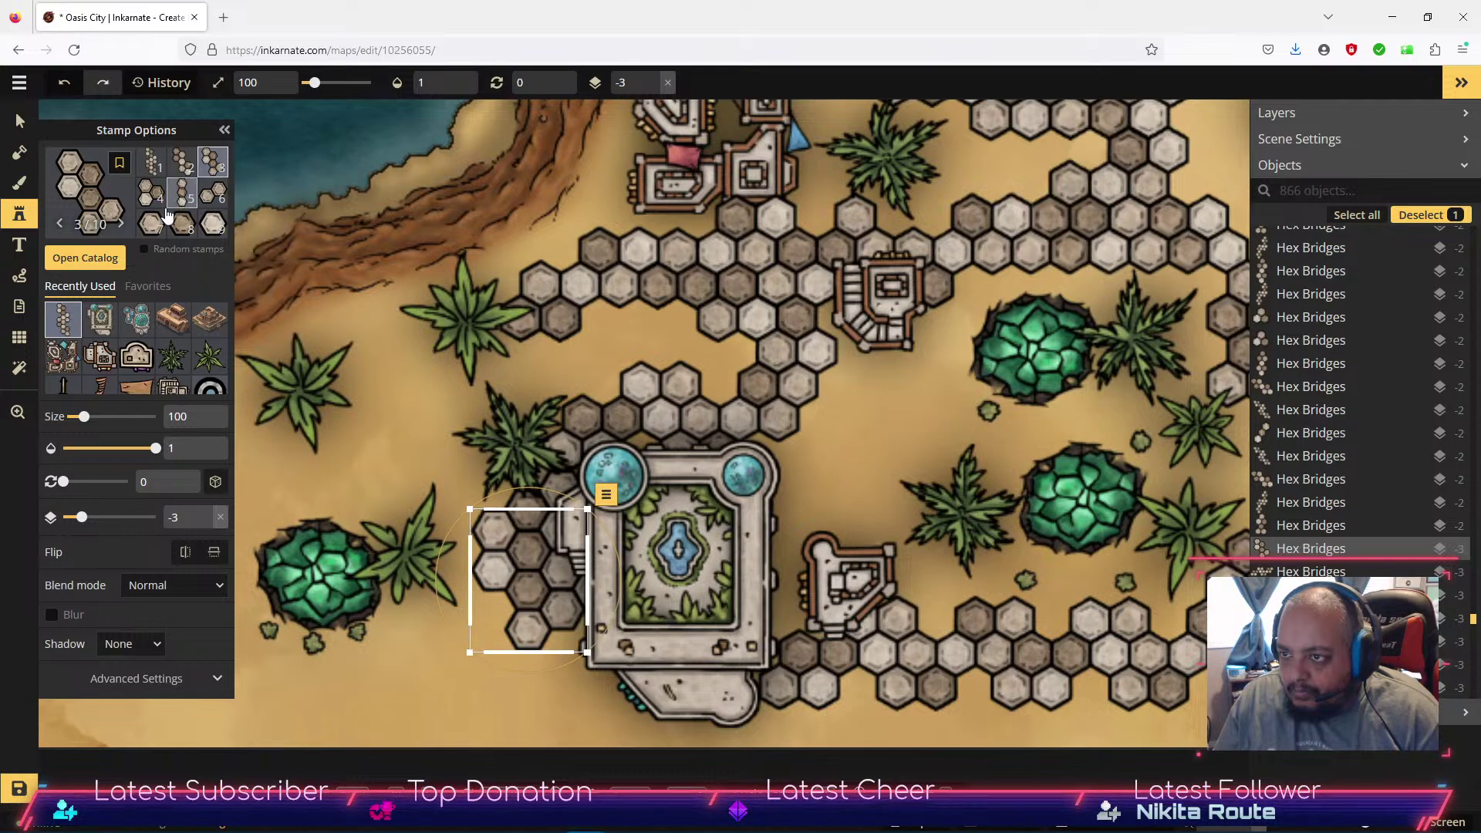
Fill the paving gaps at the riad's north wall with a single hex tile and at its southeast corner with a two-hex piece.
click(152, 224)
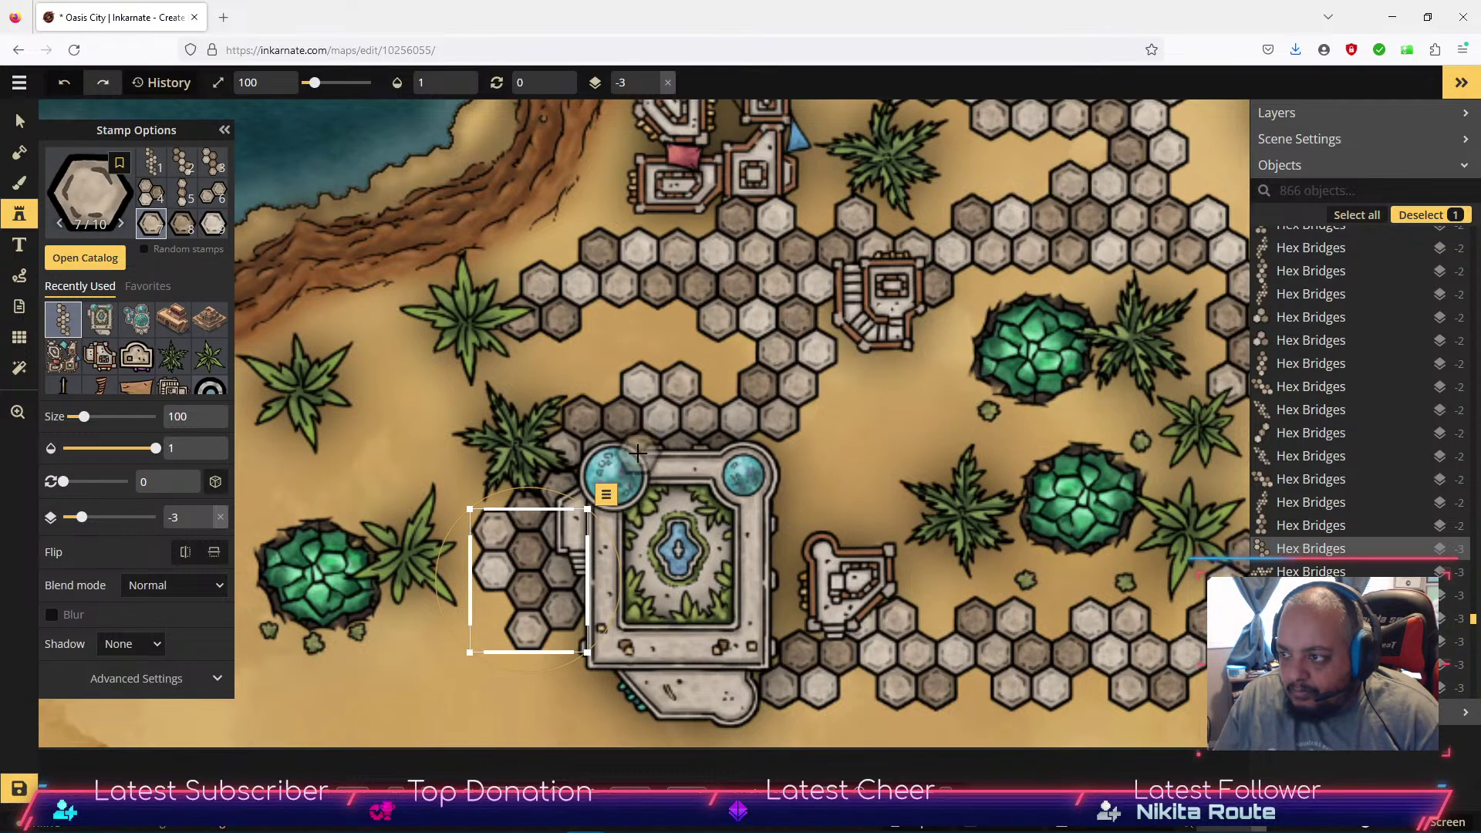
mouse_move(638, 454)
mouse_down()
mouse_move(666, 472)
mouse_move(672, 455)
mouse_move(653, 441)
mouse_up()
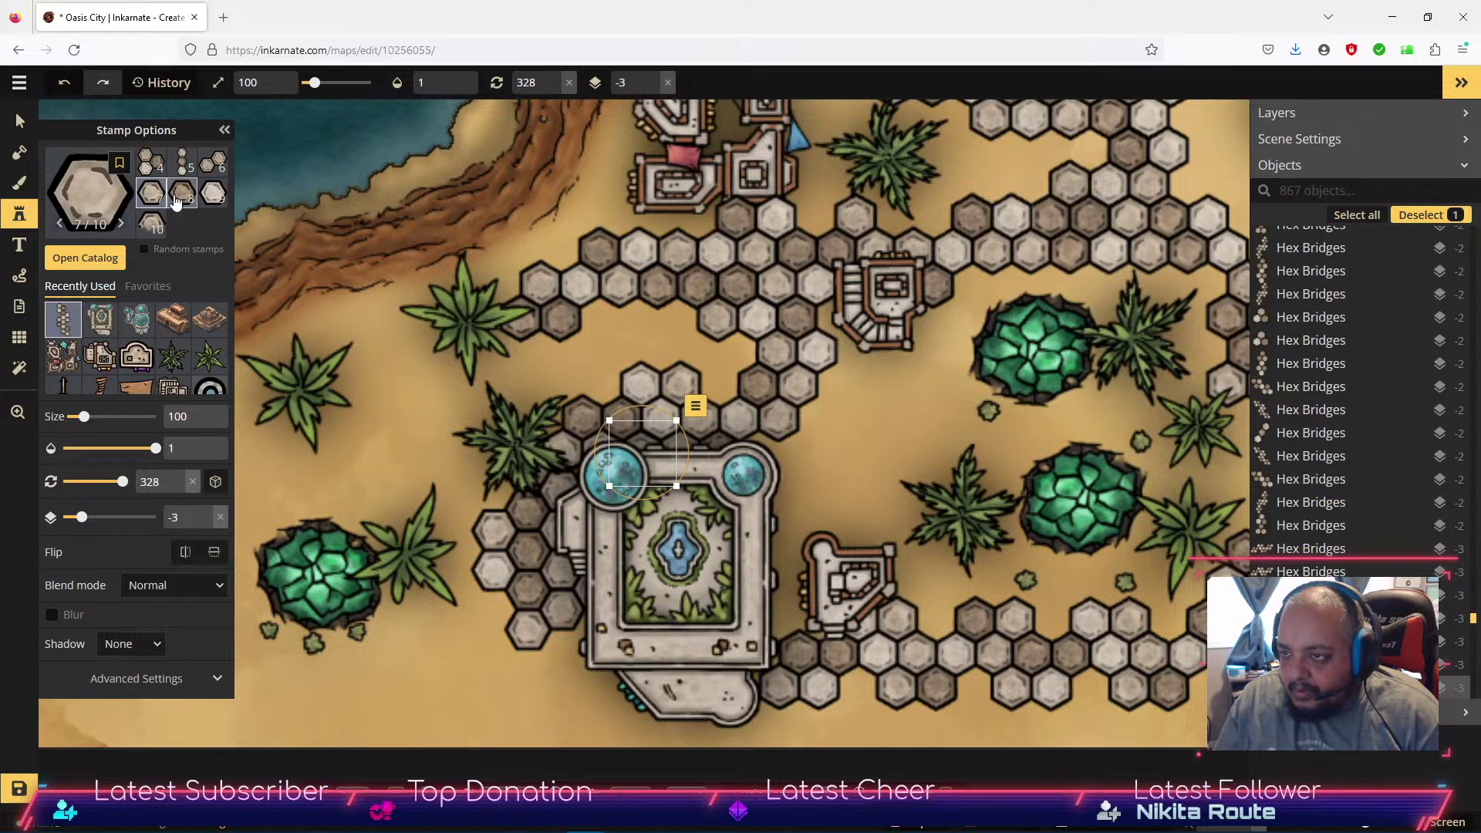
click(212, 163)
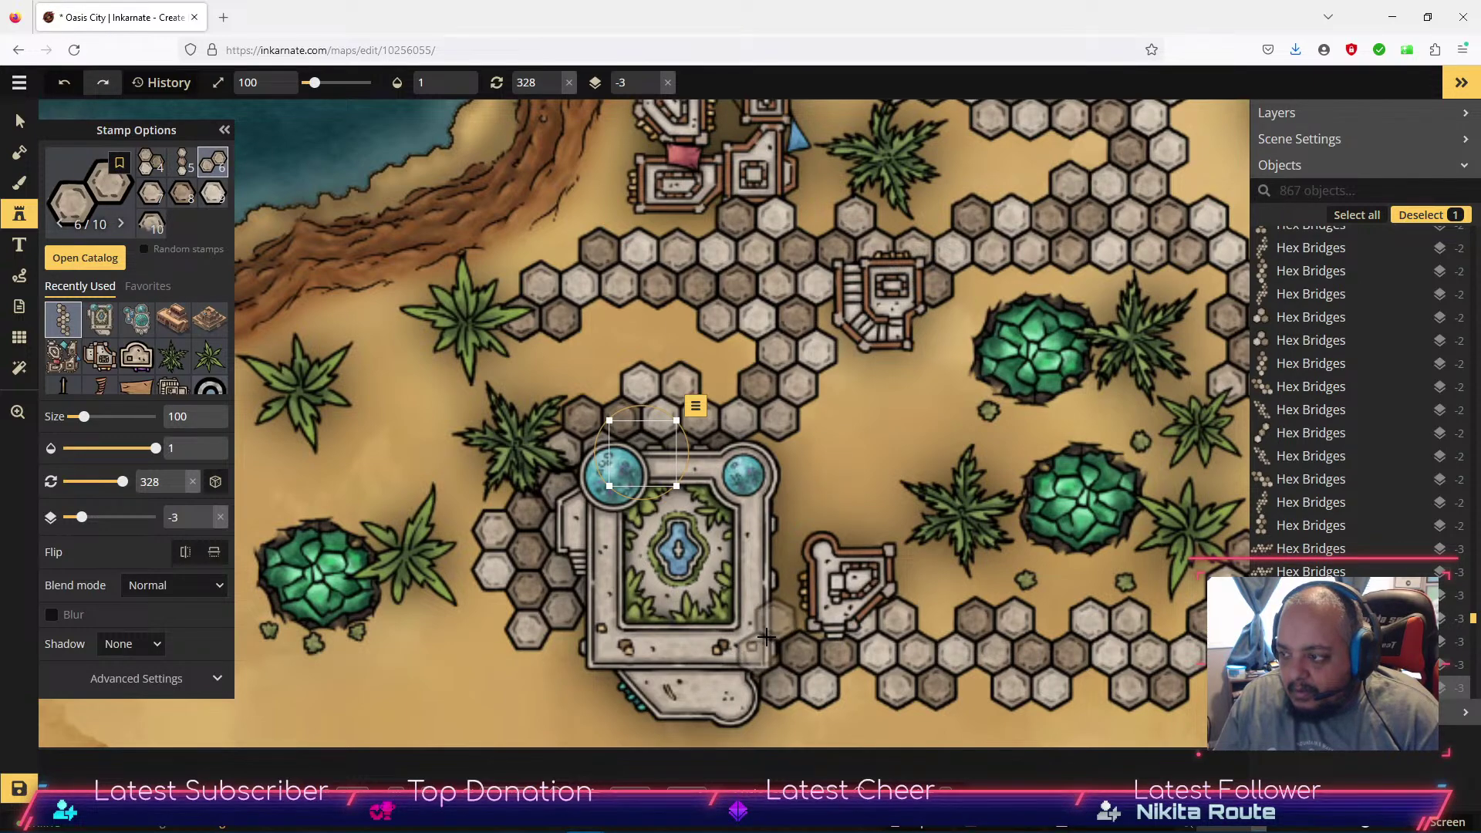
click(766, 636)
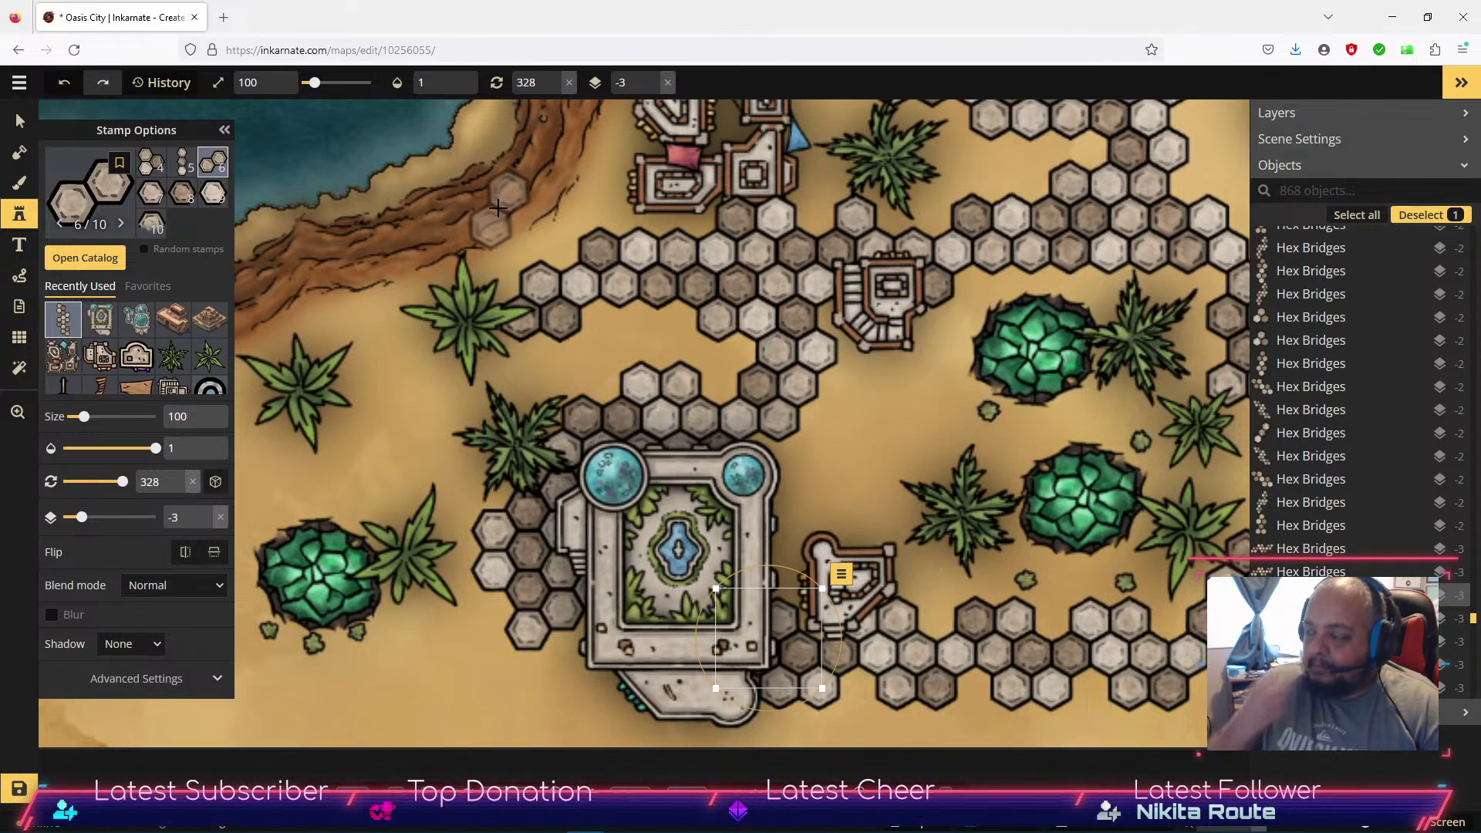
Place three random Small Buildings on layer -3, one on the street north of the riad and two along the northern street below the cliff.
click(134, 357)
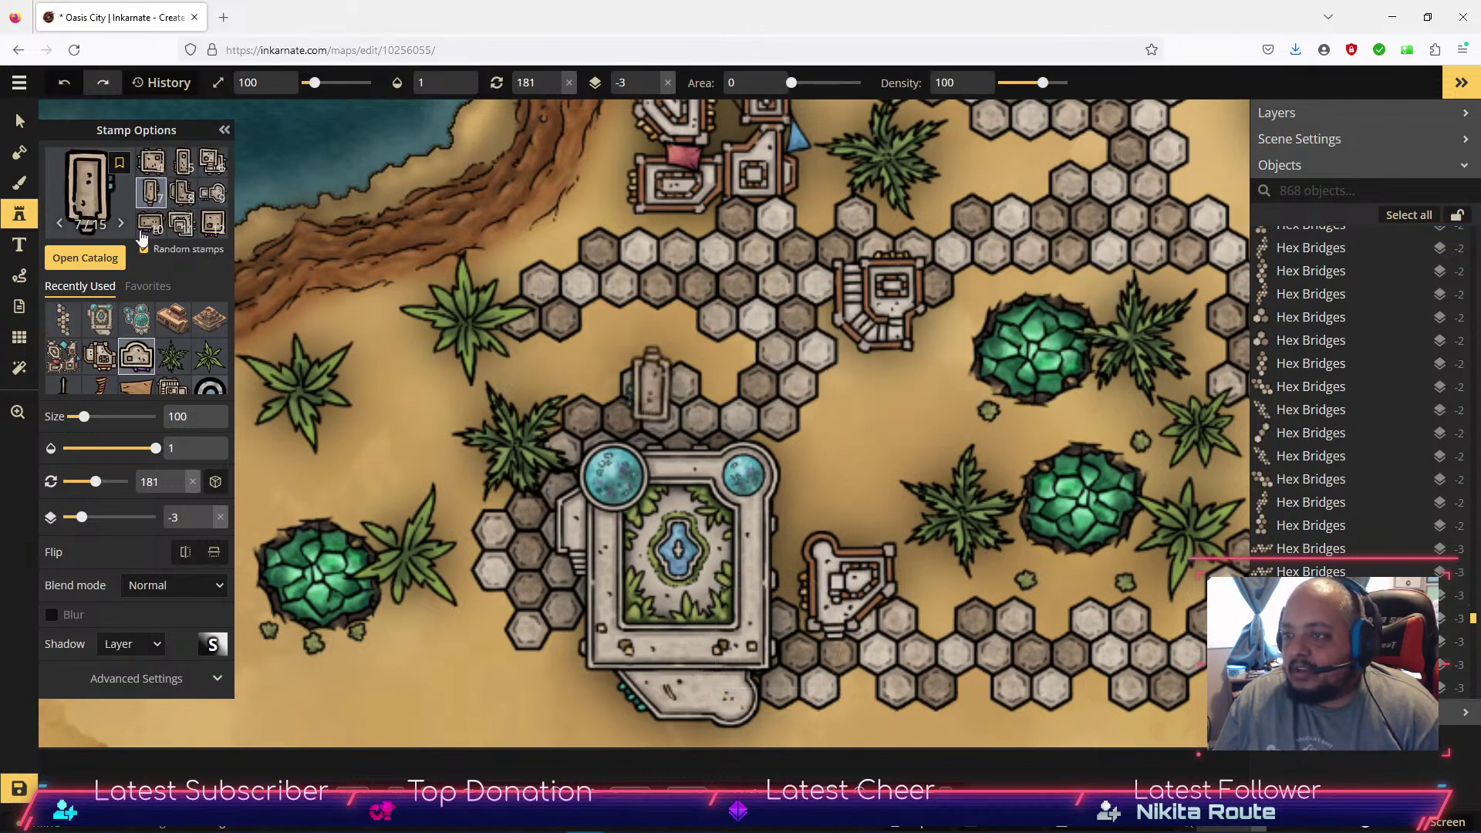
click(212, 226)
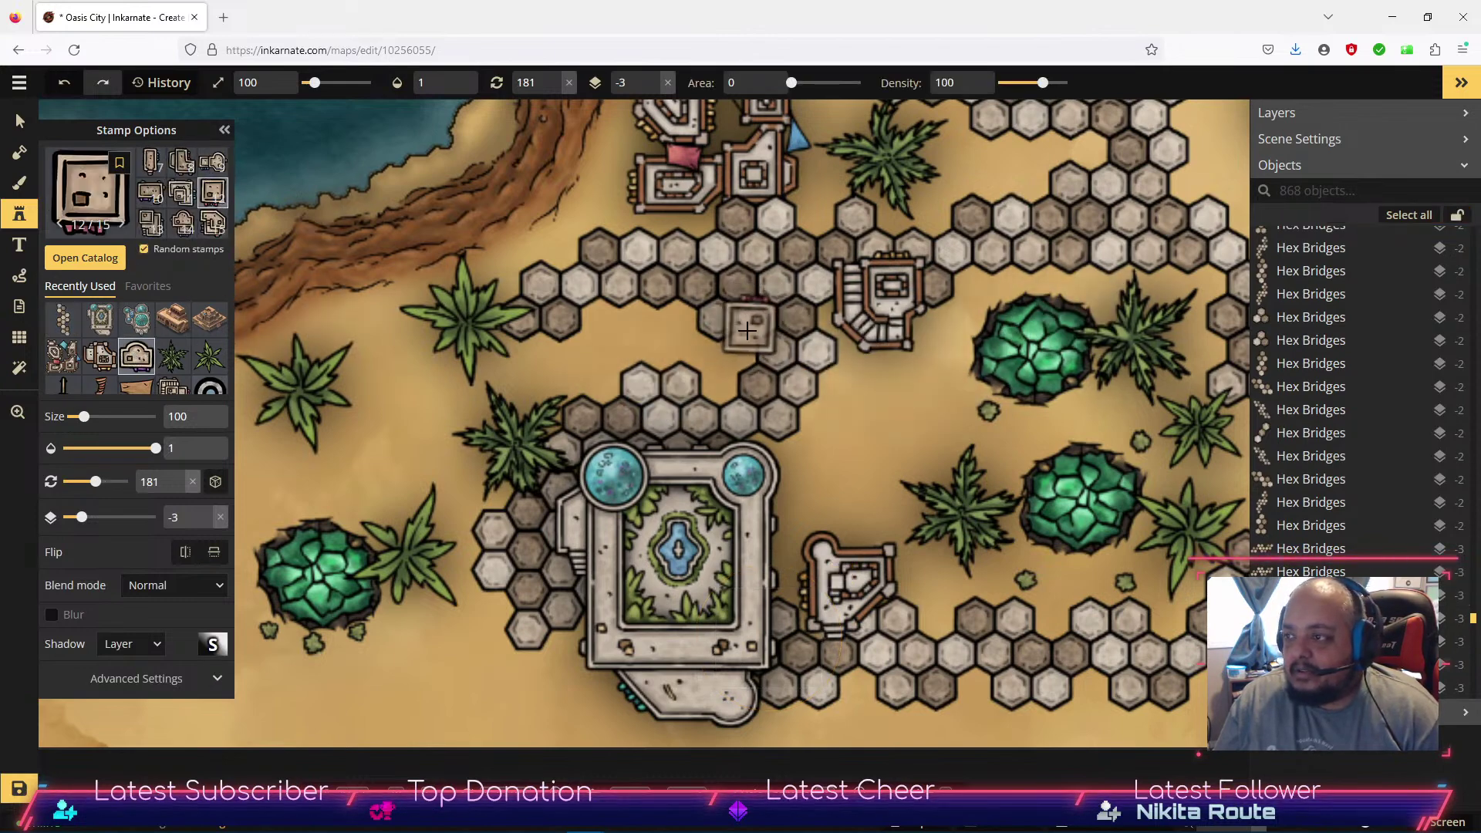
click(672, 322)
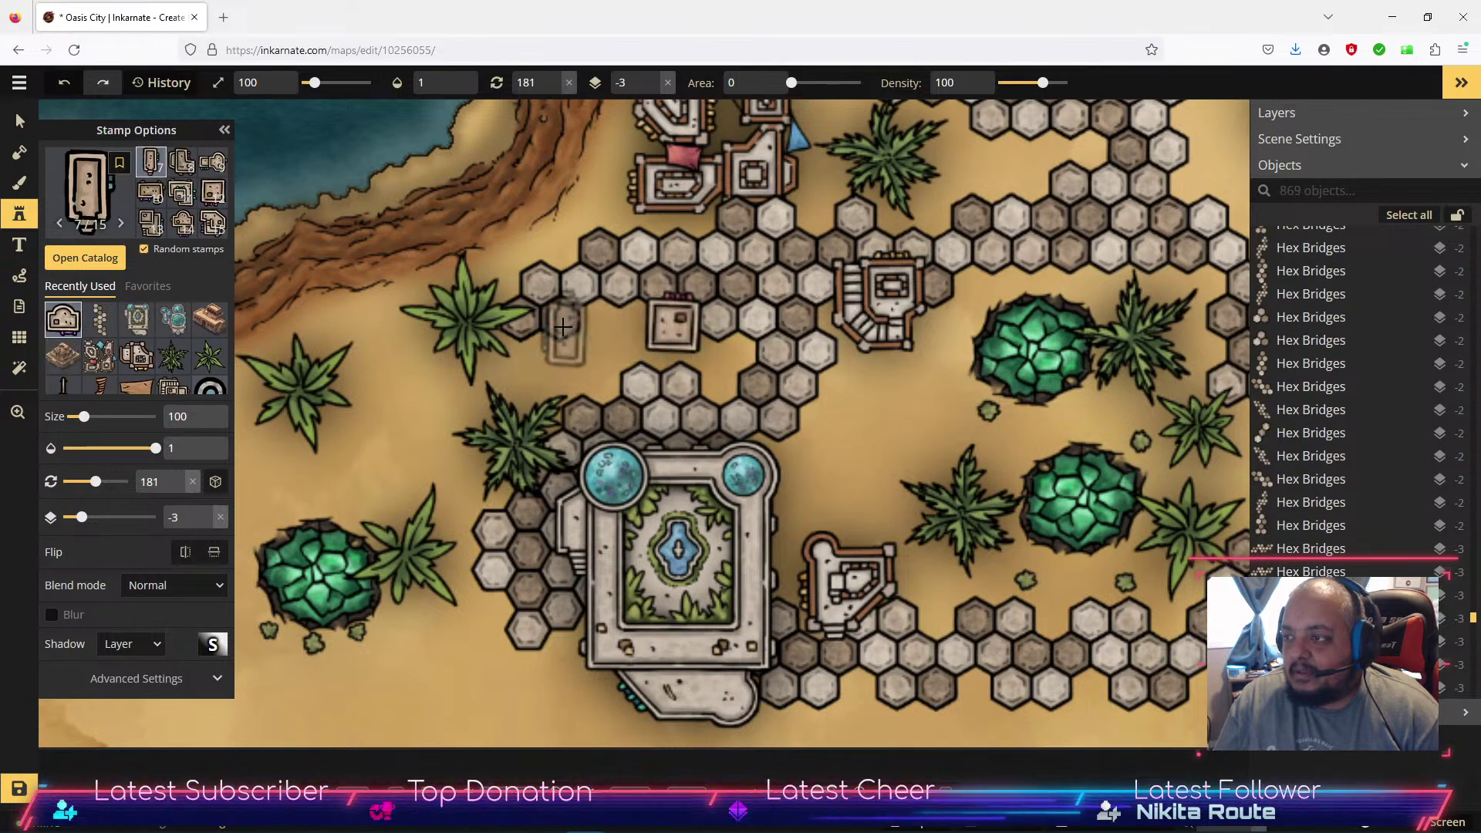
drag(869, 402, 613, 717)
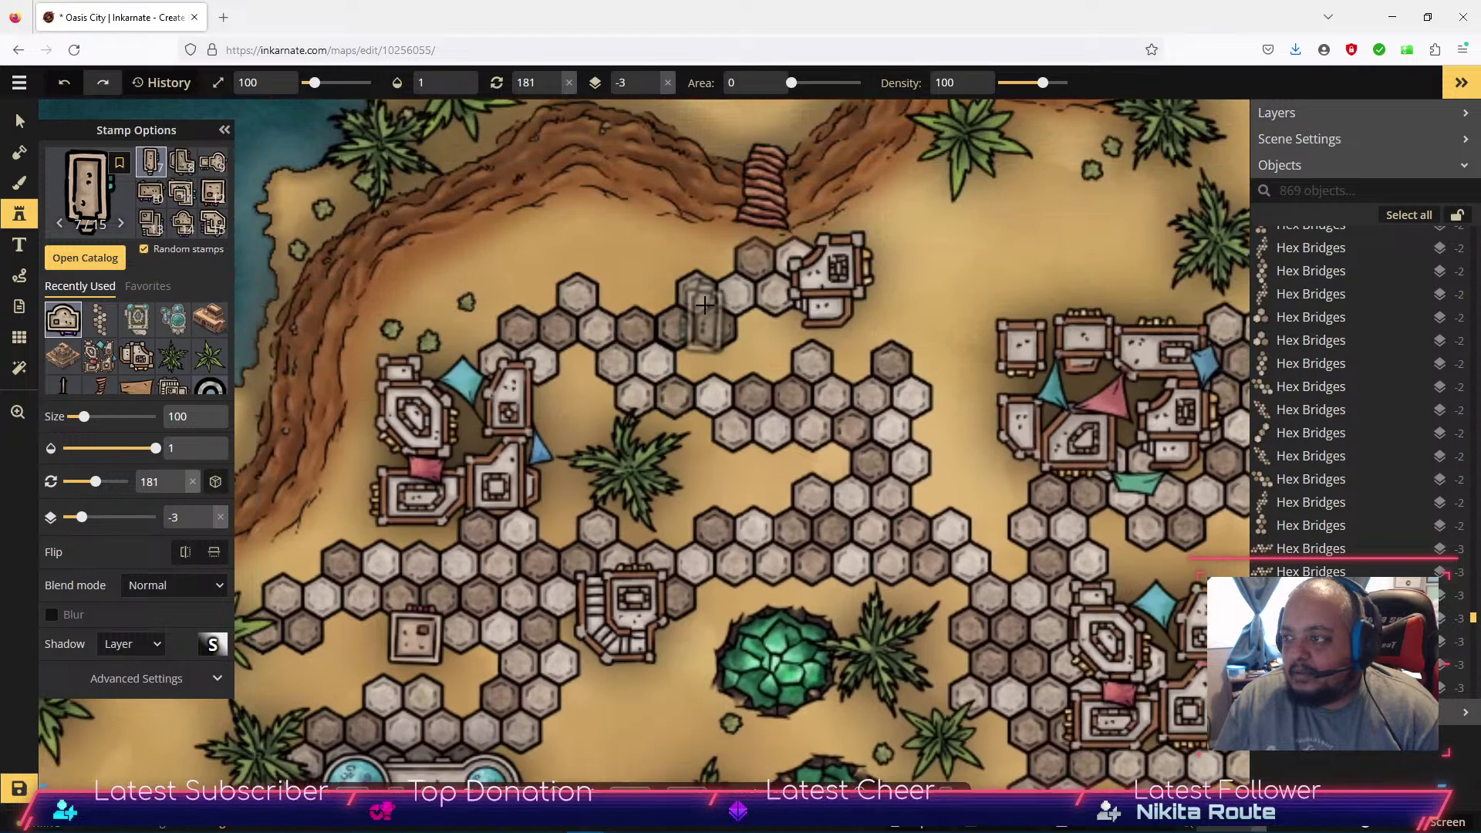
click(654, 277)
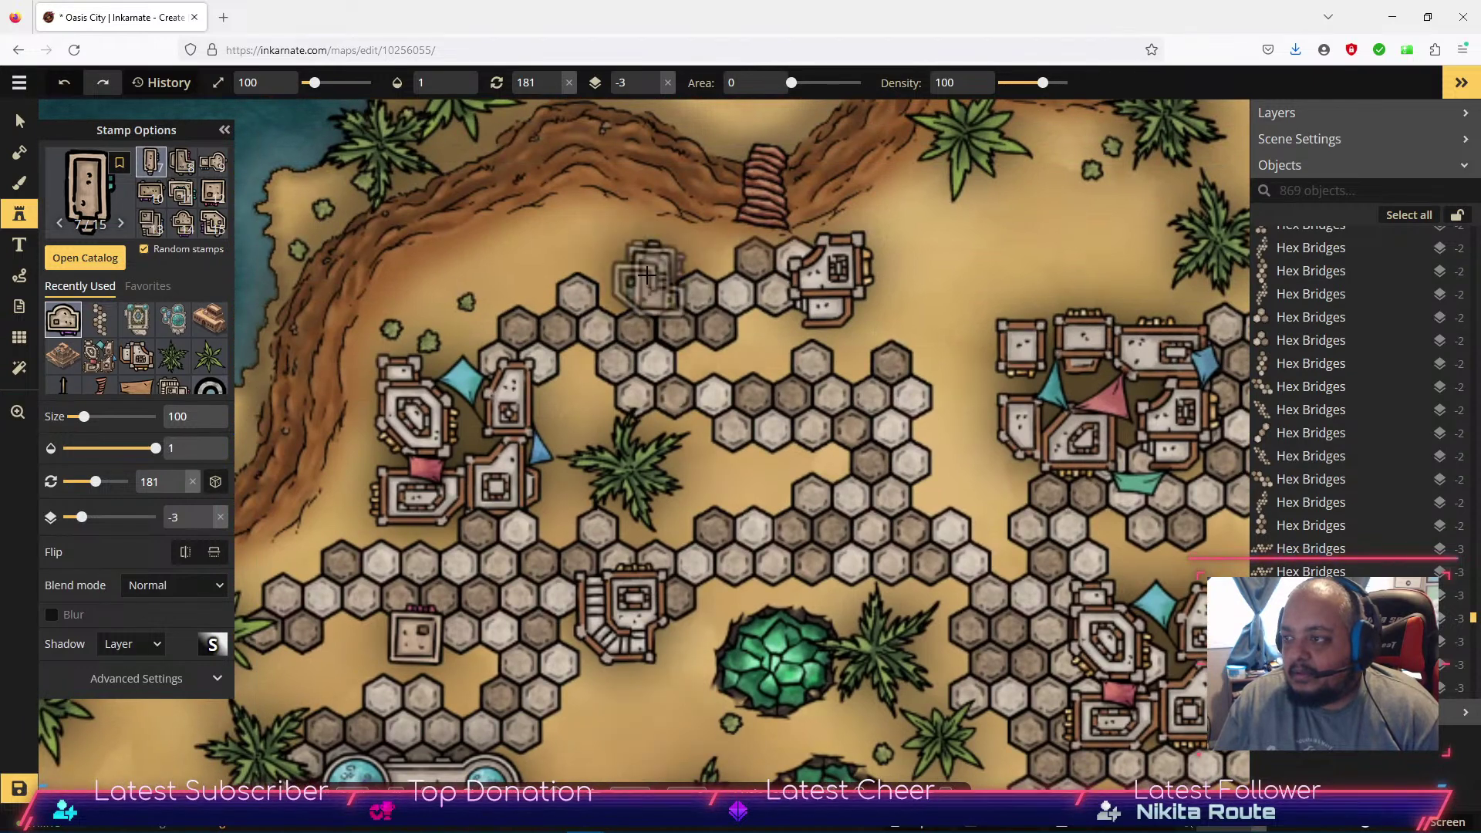
click(544, 272)
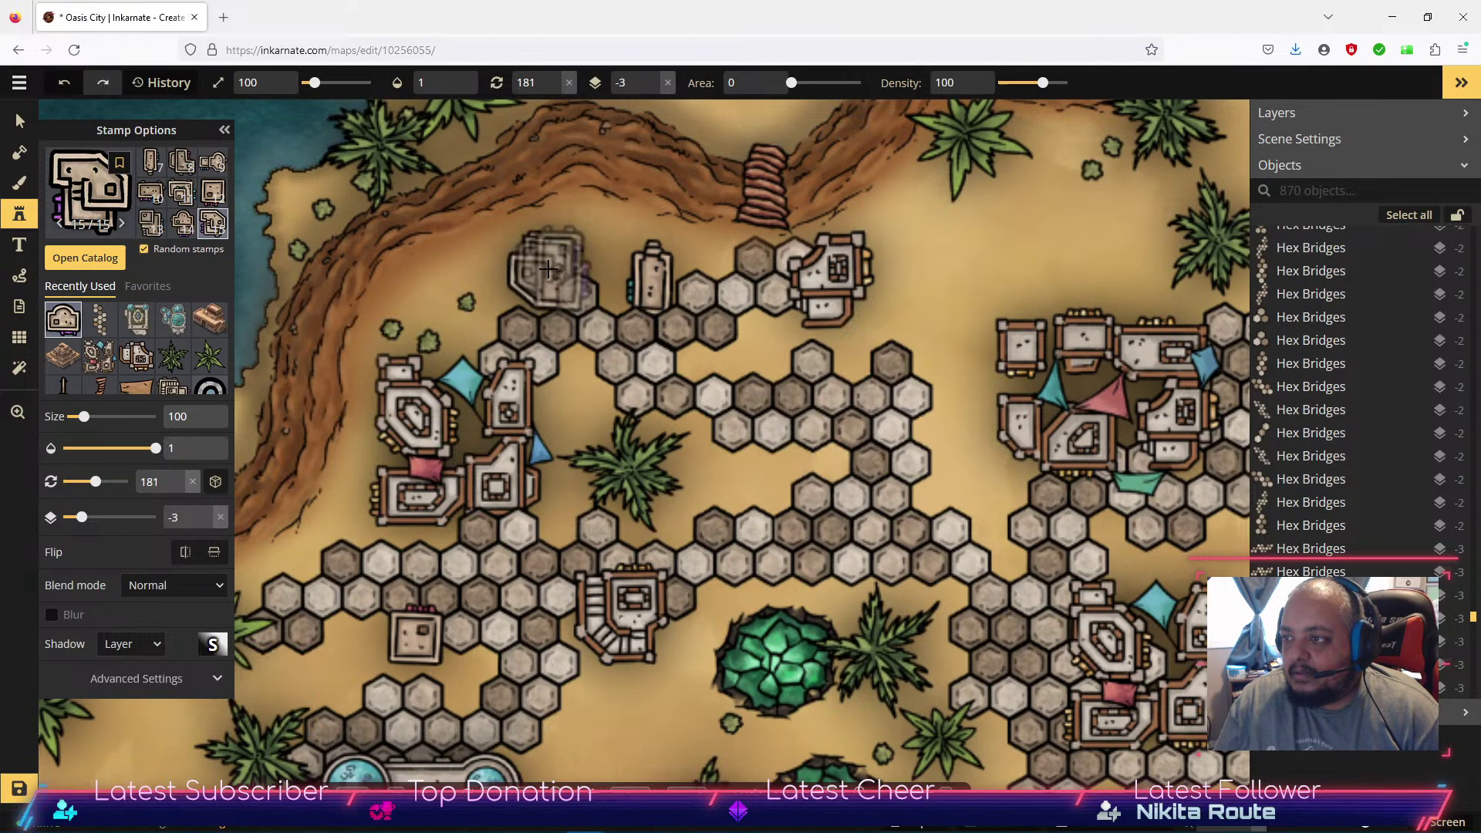
Scatter six random Noble Desert Buildings at rotation 270 on layer -3 along the hex streets between the cliff stairs and the green shrubs.
click(131, 359)
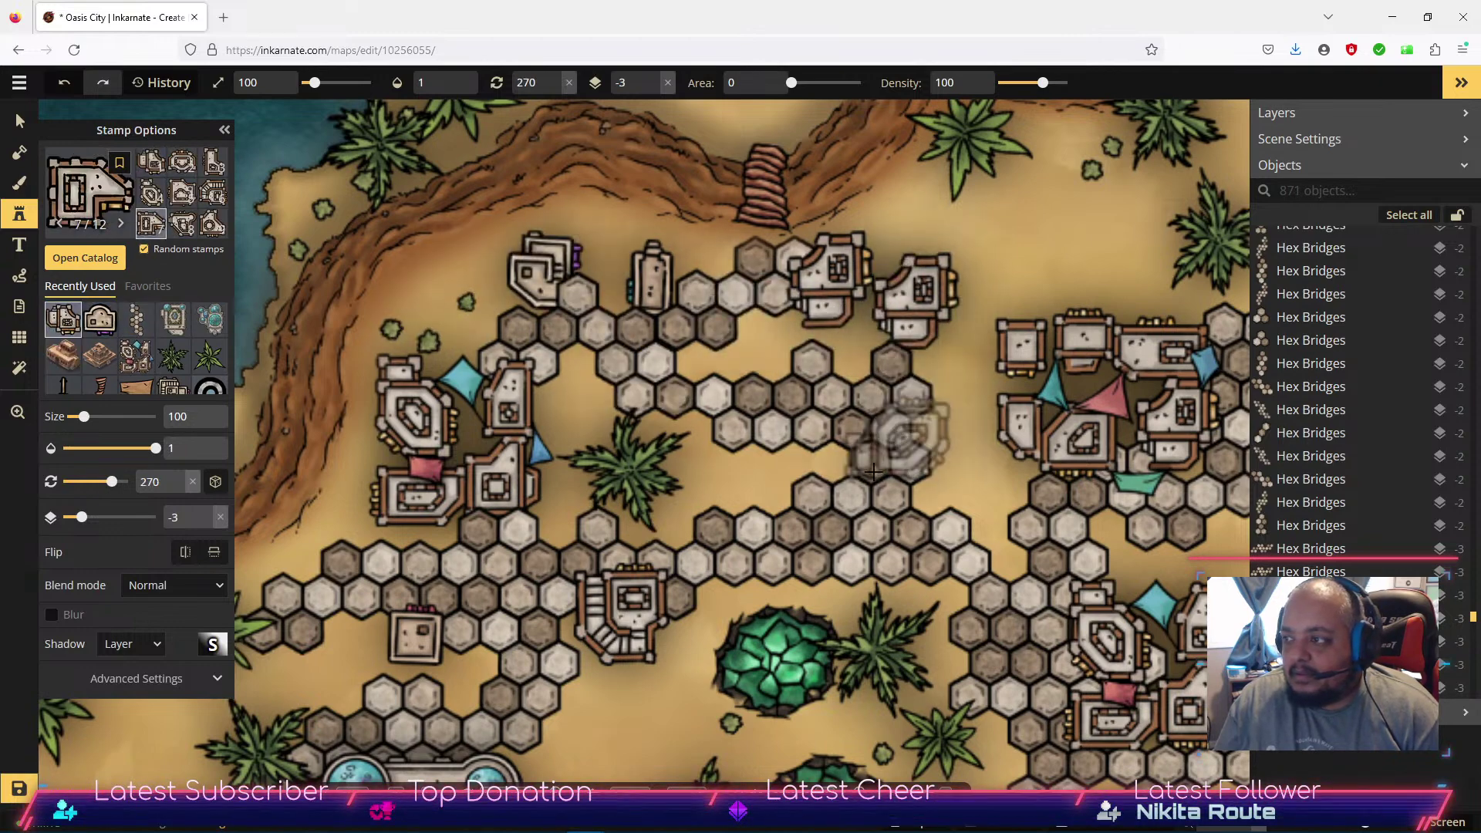
click(897, 441)
click(747, 505)
click(829, 538)
click(954, 528)
click(961, 540)
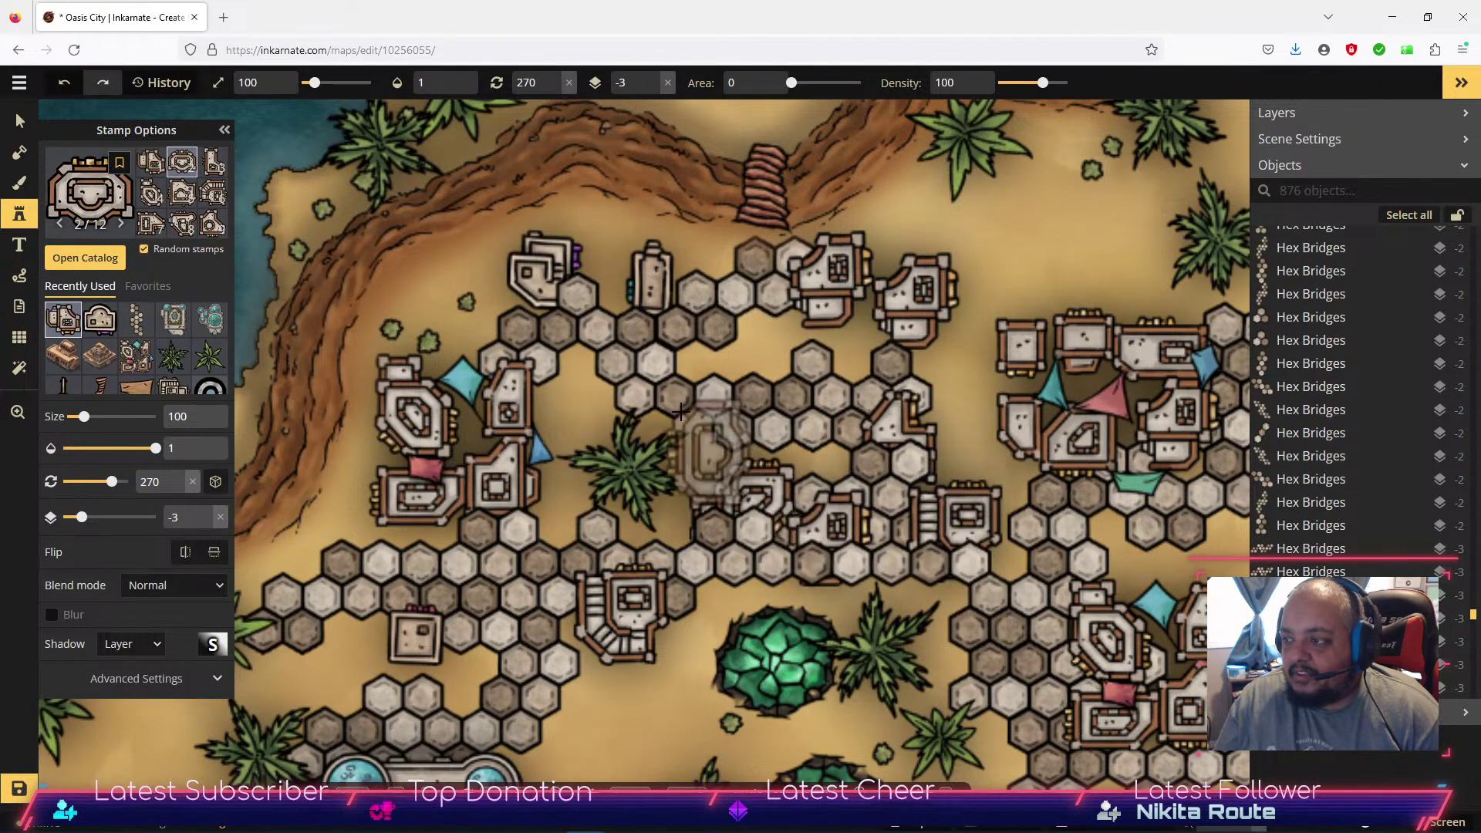
click(650, 380)
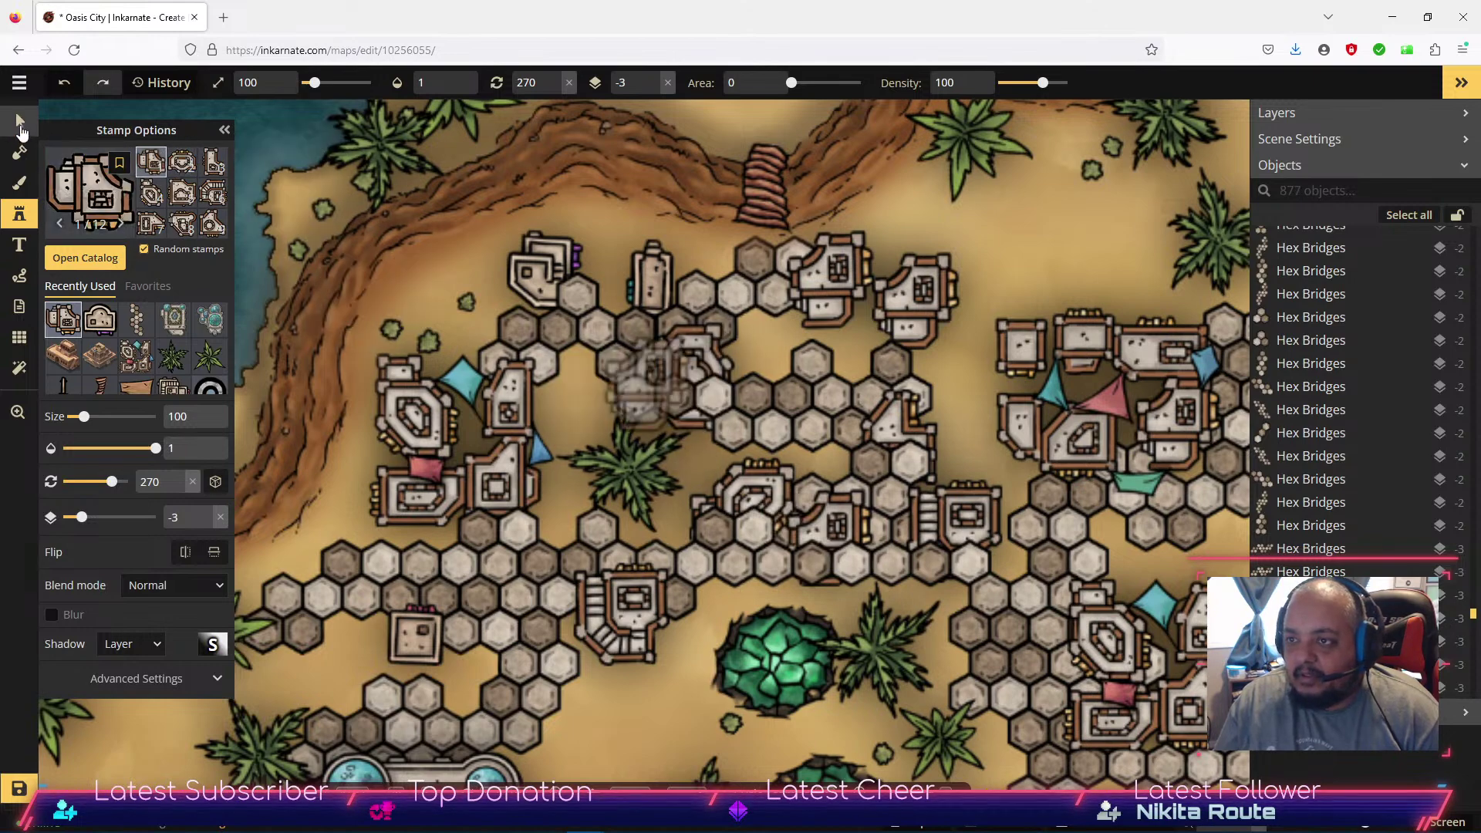
Raise the Noble Desert Building north of the central palm tree to layer -1.
click(20, 124)
click(689, 377)
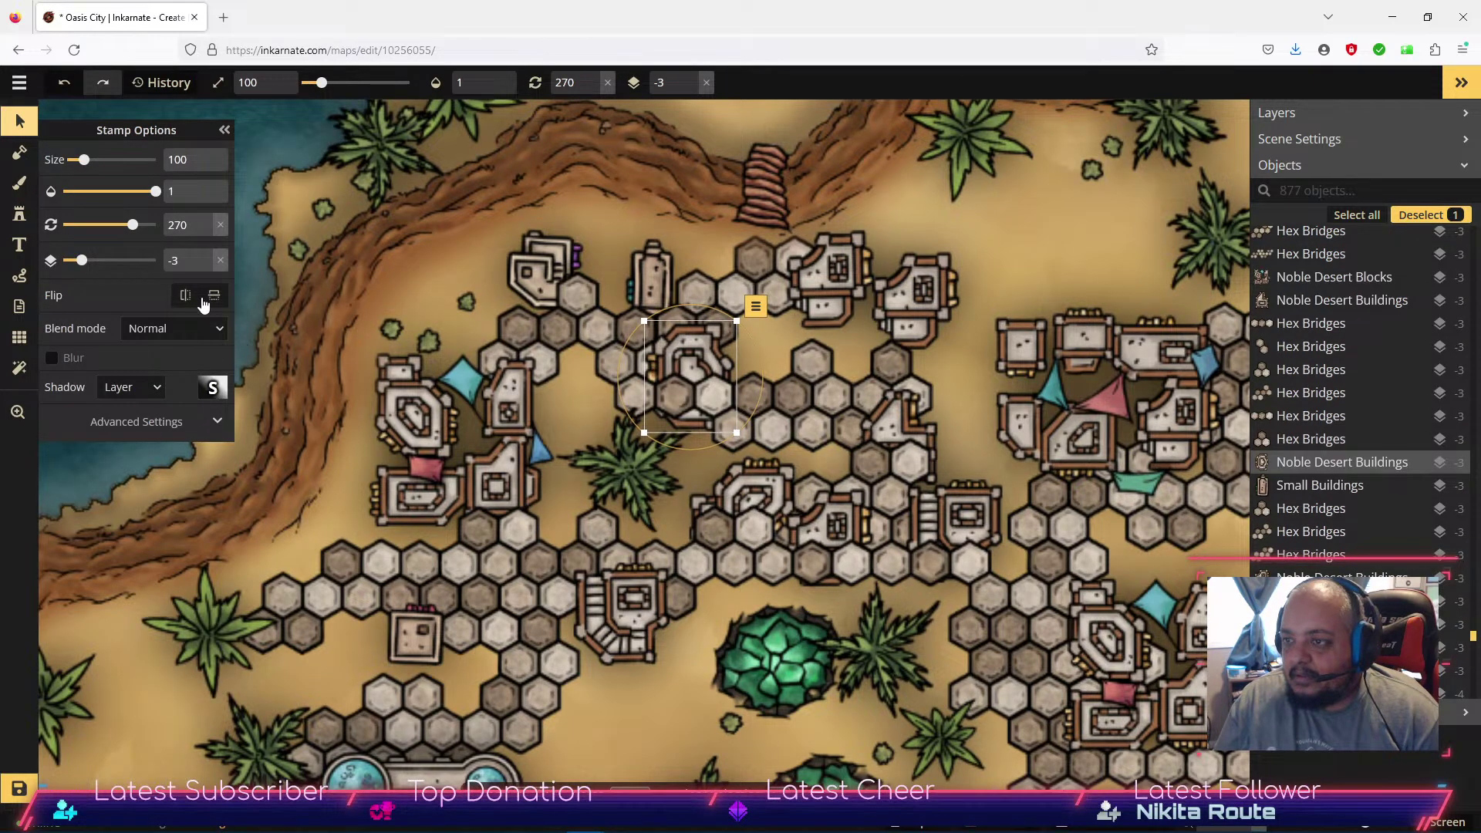
click(204, 260)
click(204, 260)
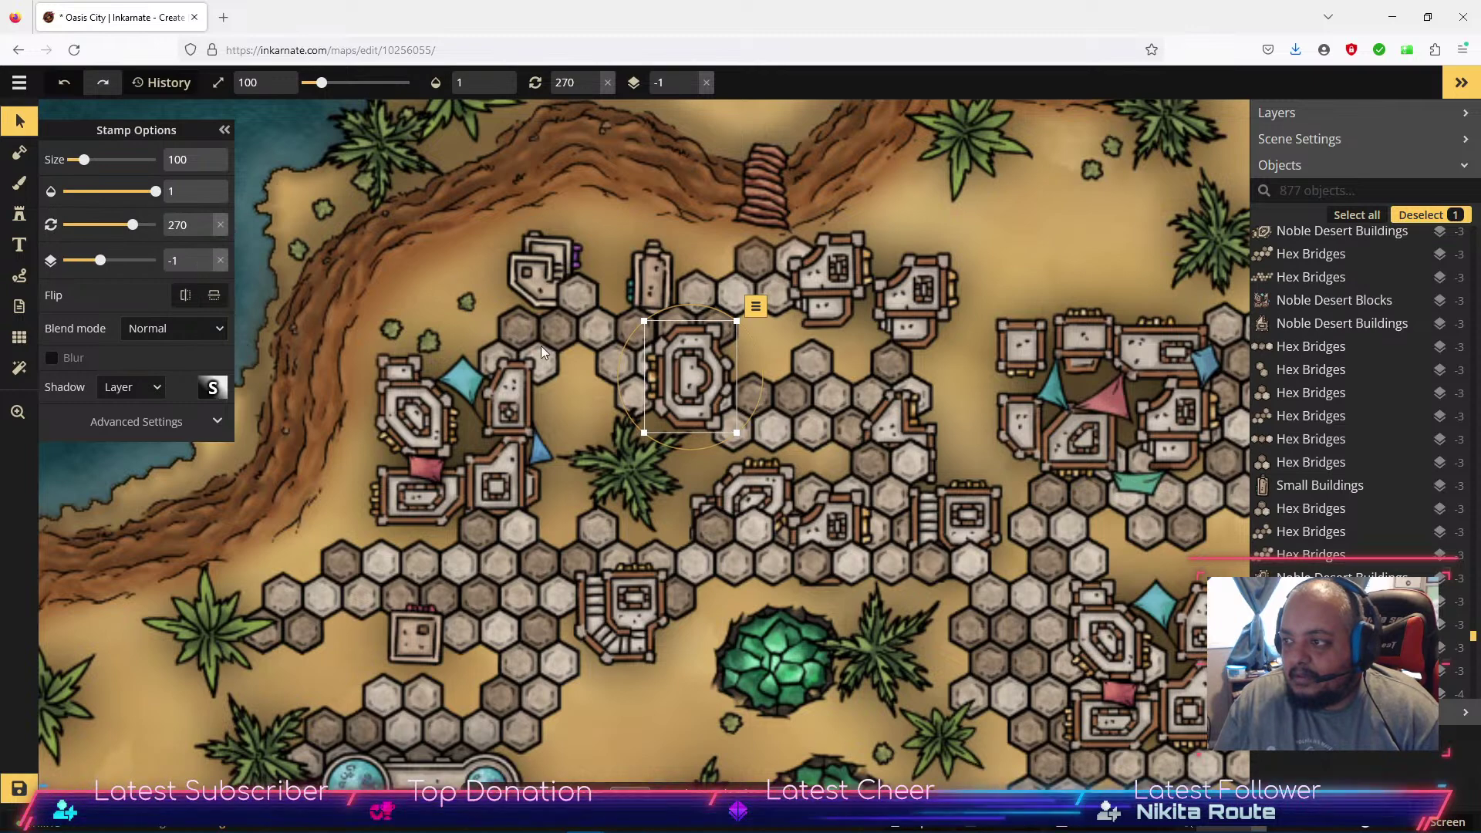
Move that Noble Desert Building to the street bend northeast of the riad and rotate it to sit at an angle.
drag(706, 374, 597, 705)
drag(644, 503, 672, 326)
drag(605, 529, 684, 588)
drag(607, 538, 615, 542)
Raise the Noble Desert Building east of the central palm tree to layer -2.
click(794, 309)
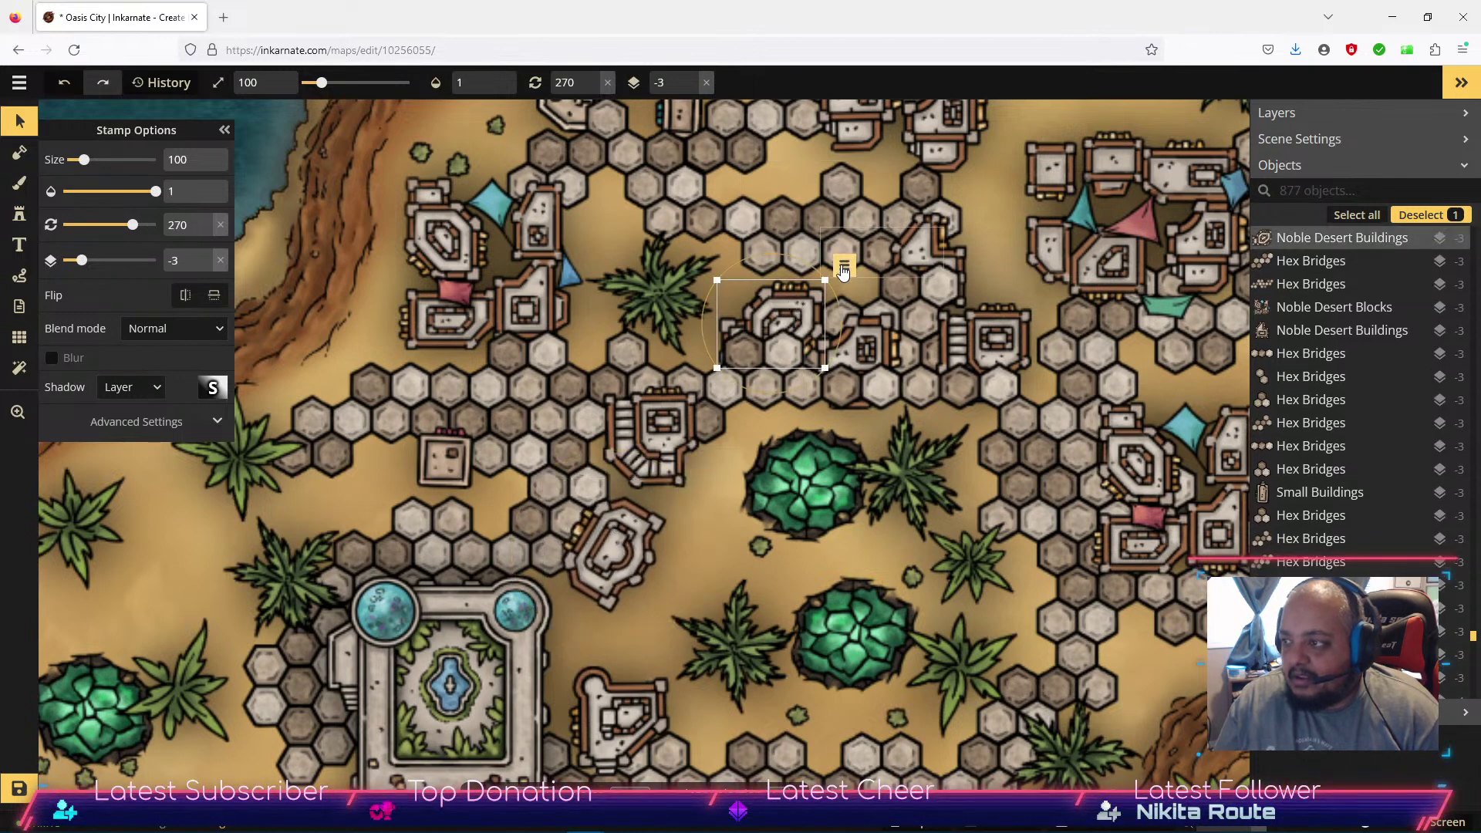
click(205, 266)
click(206, 266)
click(205, 255)
click(205, 255)
click(205, 256)
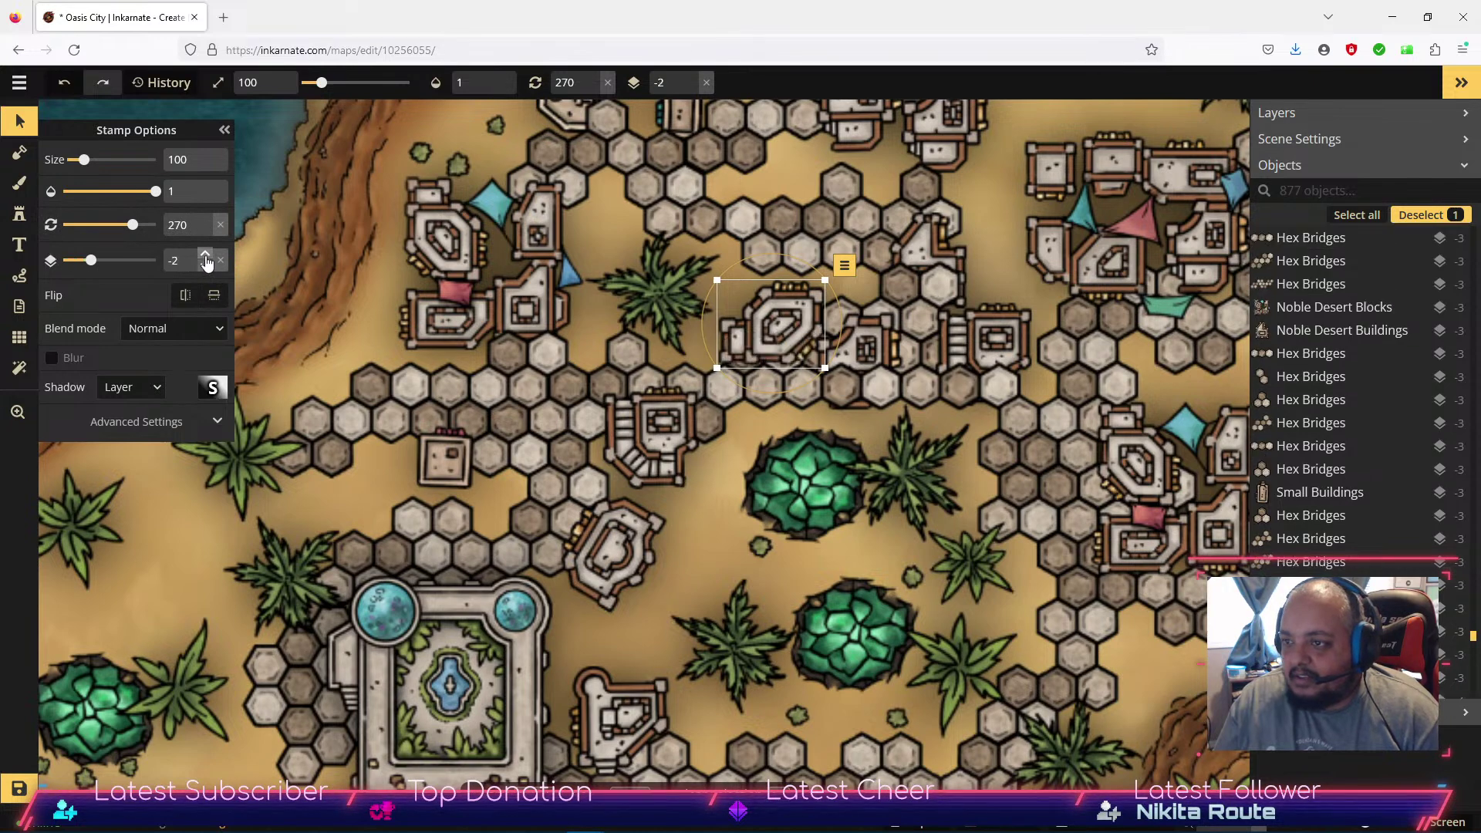
Nudge the central oval-roofed building, then raise its neighbouring noble desert building to layer 0 and fit it beside the small square building above the walled garden.
mouse_move(763, 316)
mouse_down()
mouse_move(750, 293)
mouse_move(768, 295)
mouse_up()
click(872, 355)
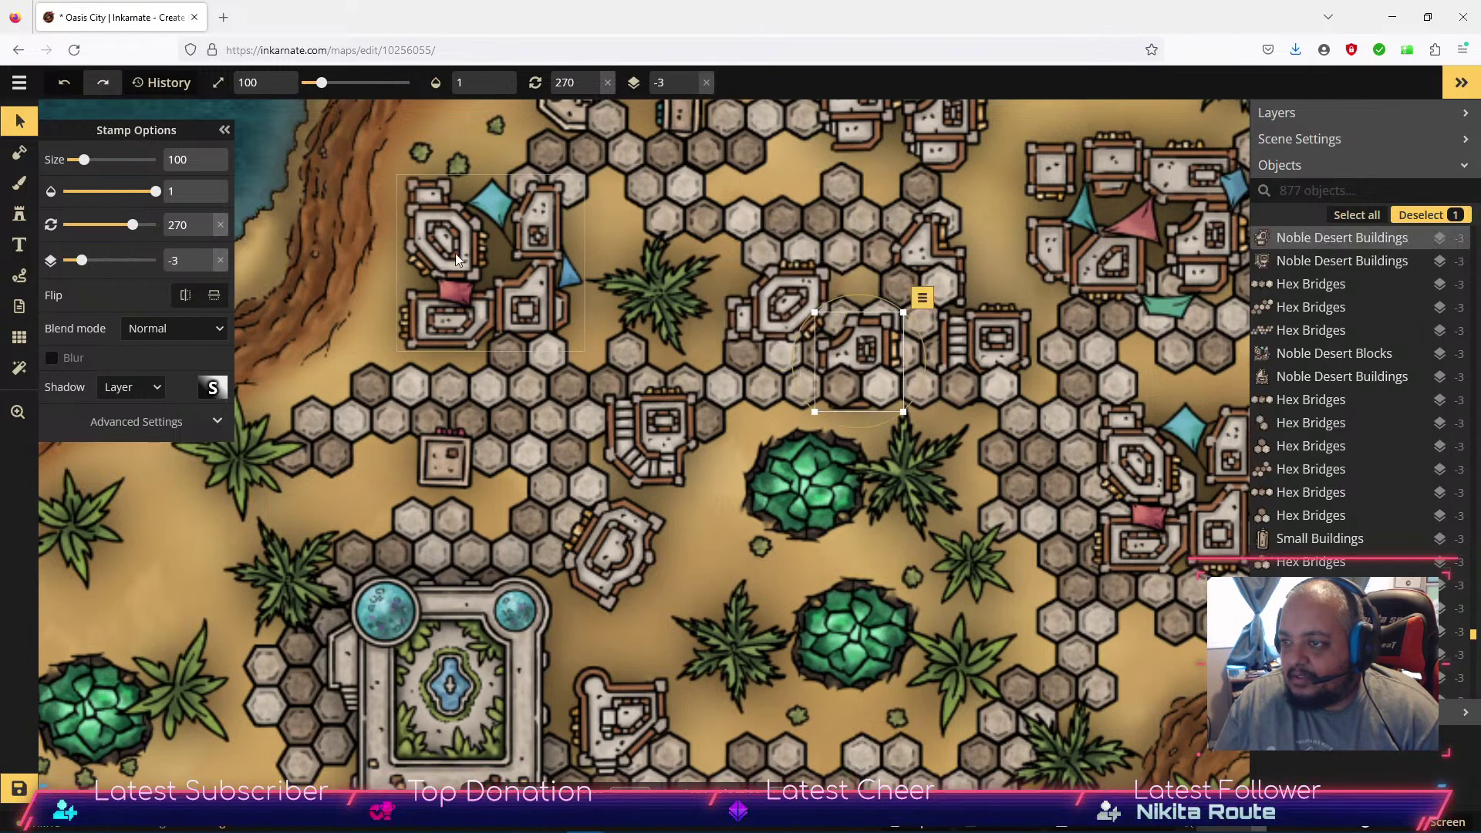
click(205, 258)
click(205, 258)
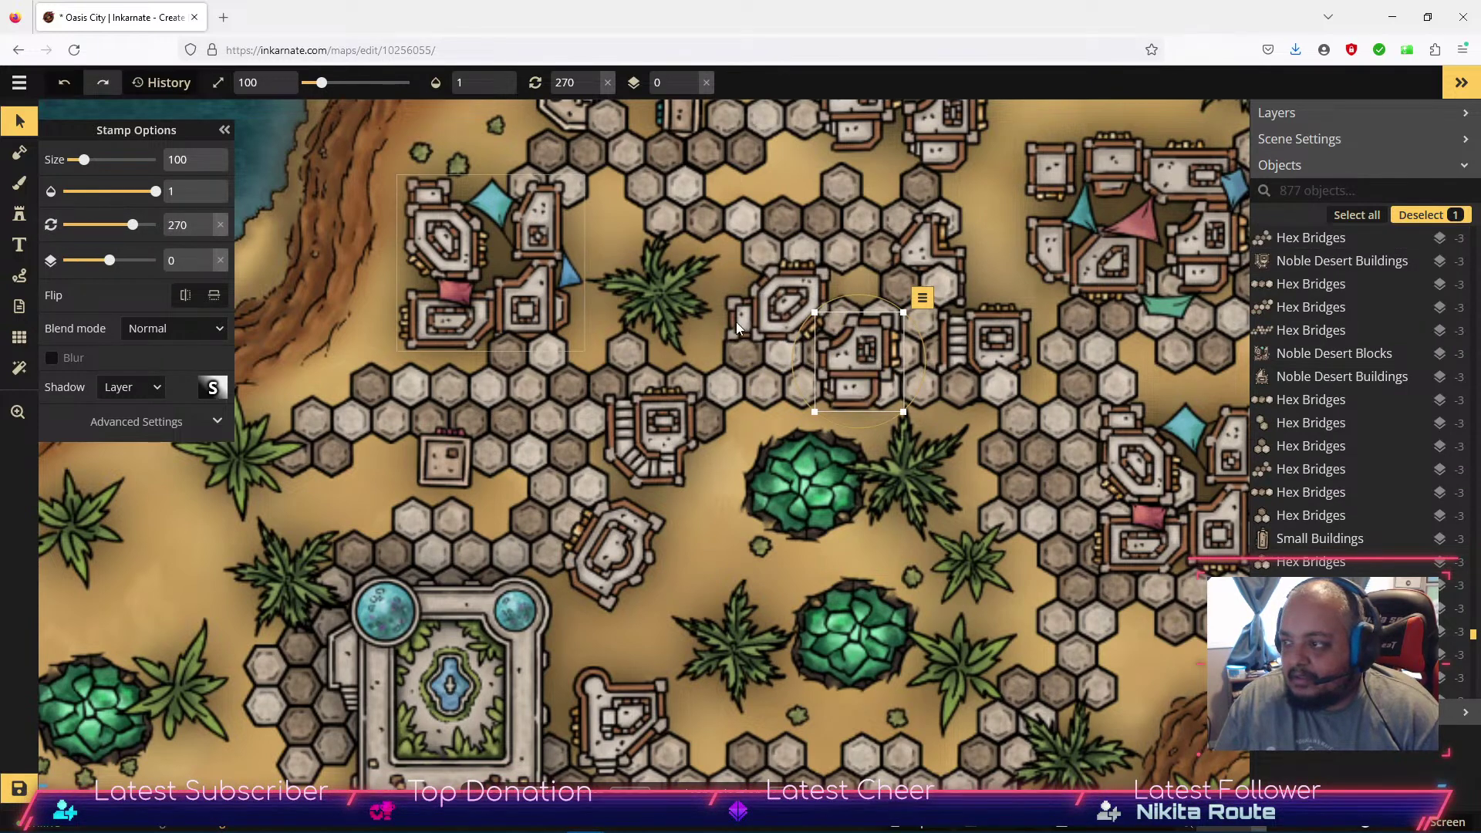
drag(857, 355, 361, 477)
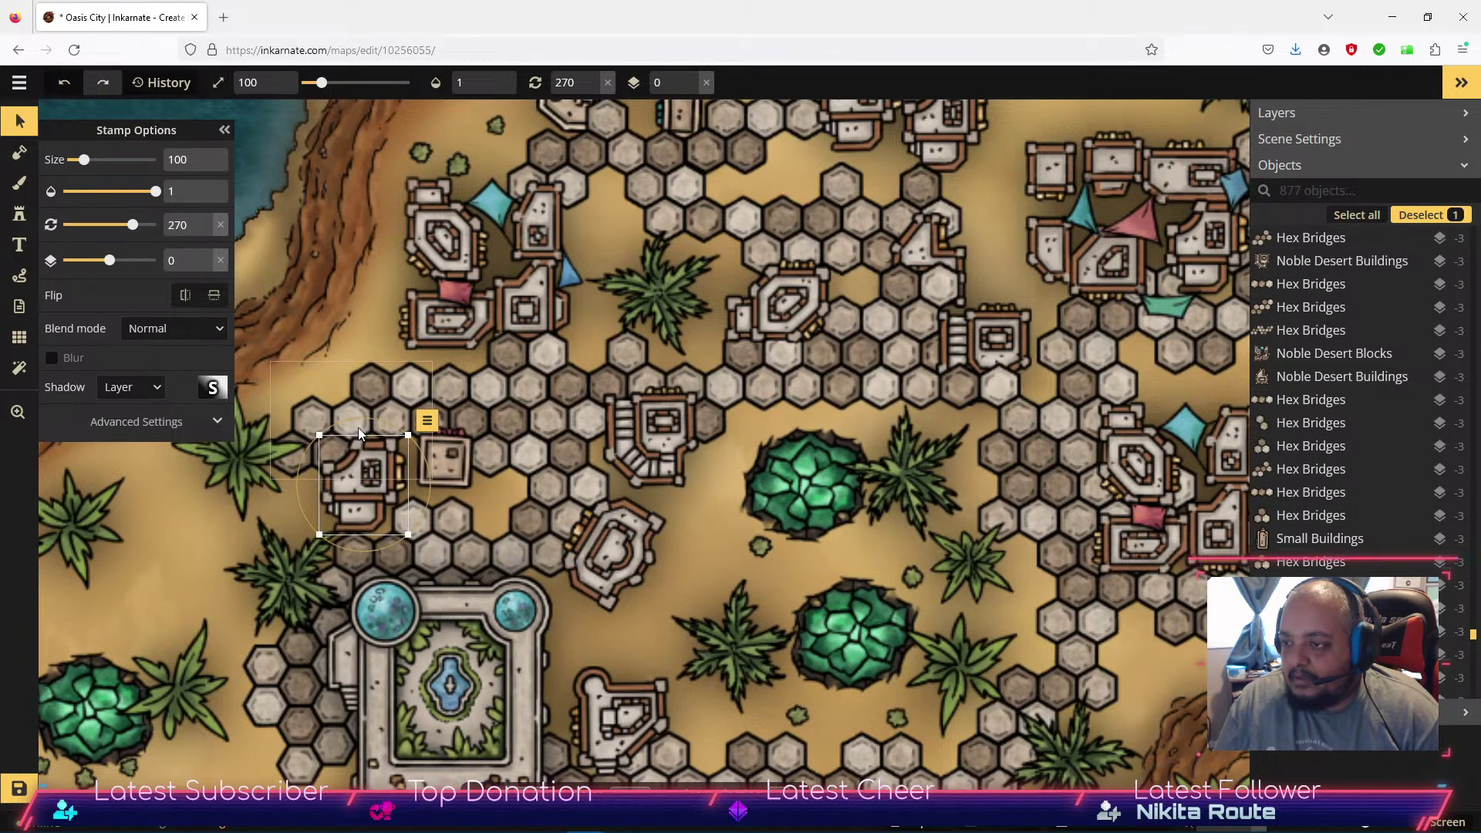
drag(360, 419, 428, 500)
Raise the curved-stair noble desert building to layer 2 and move it south, just below the building block with pink and blue awnings.
click(1032, 327)
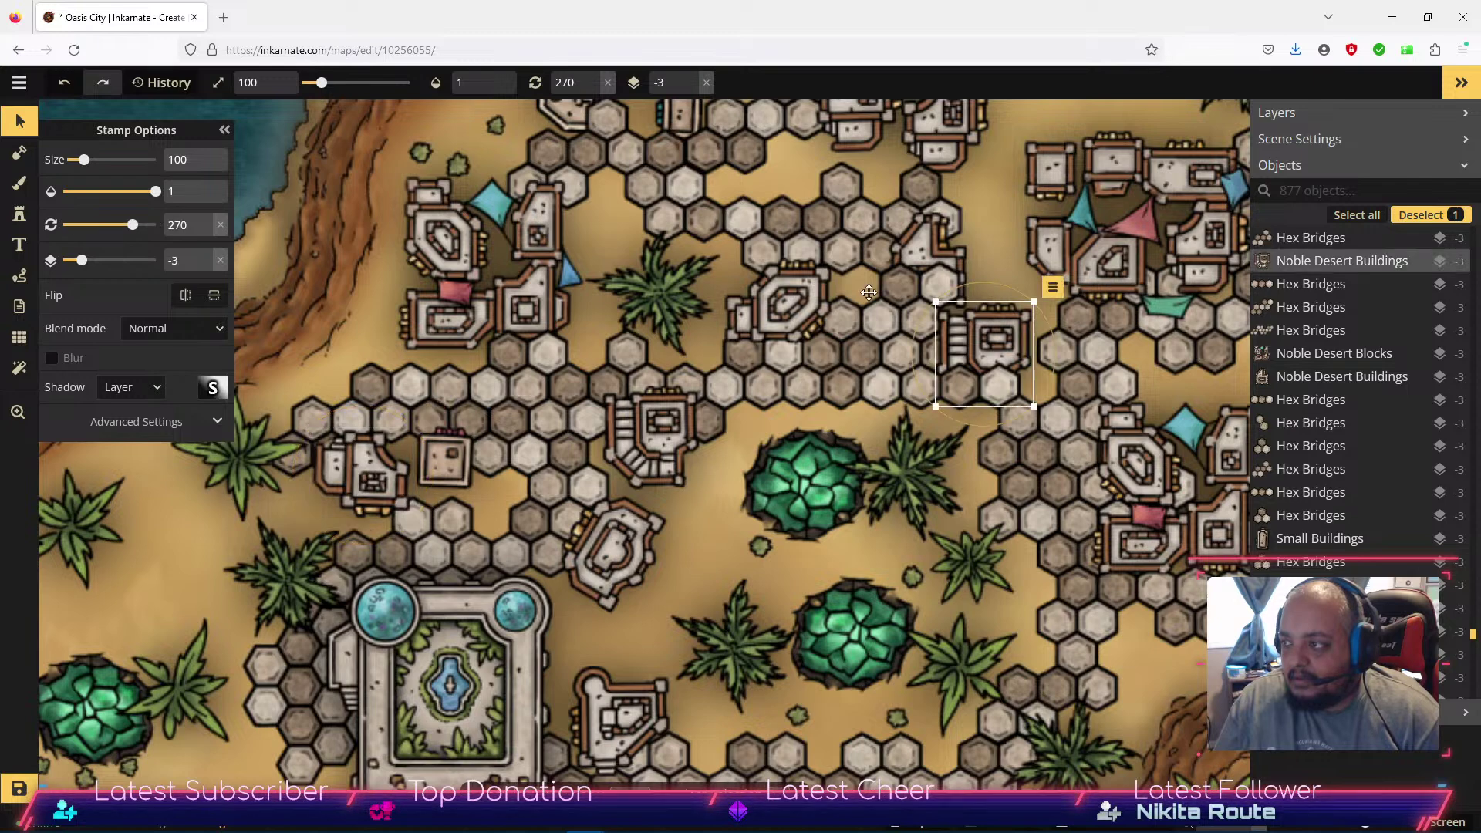
click(205, 259)
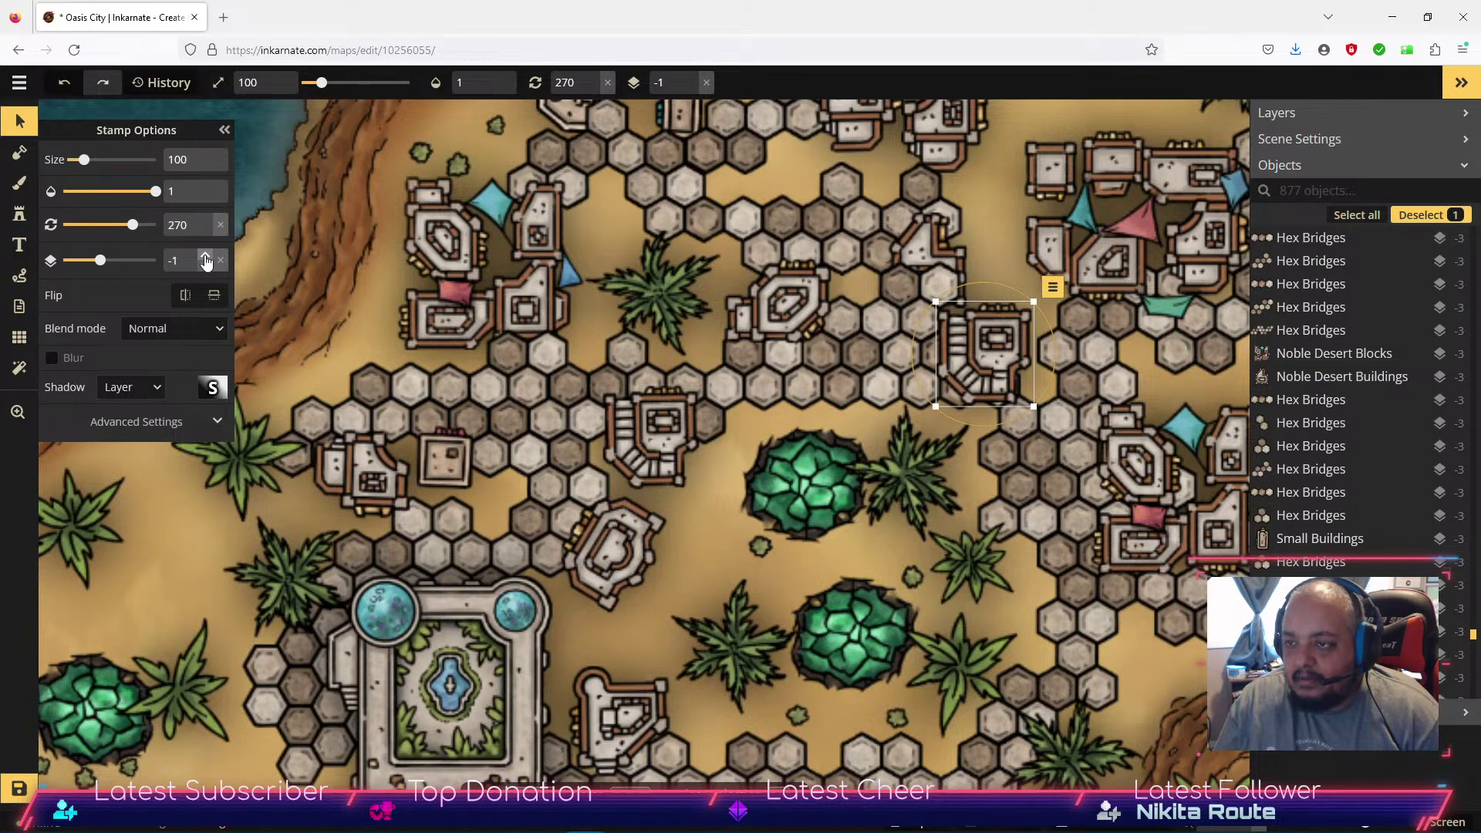
click(204, 258)
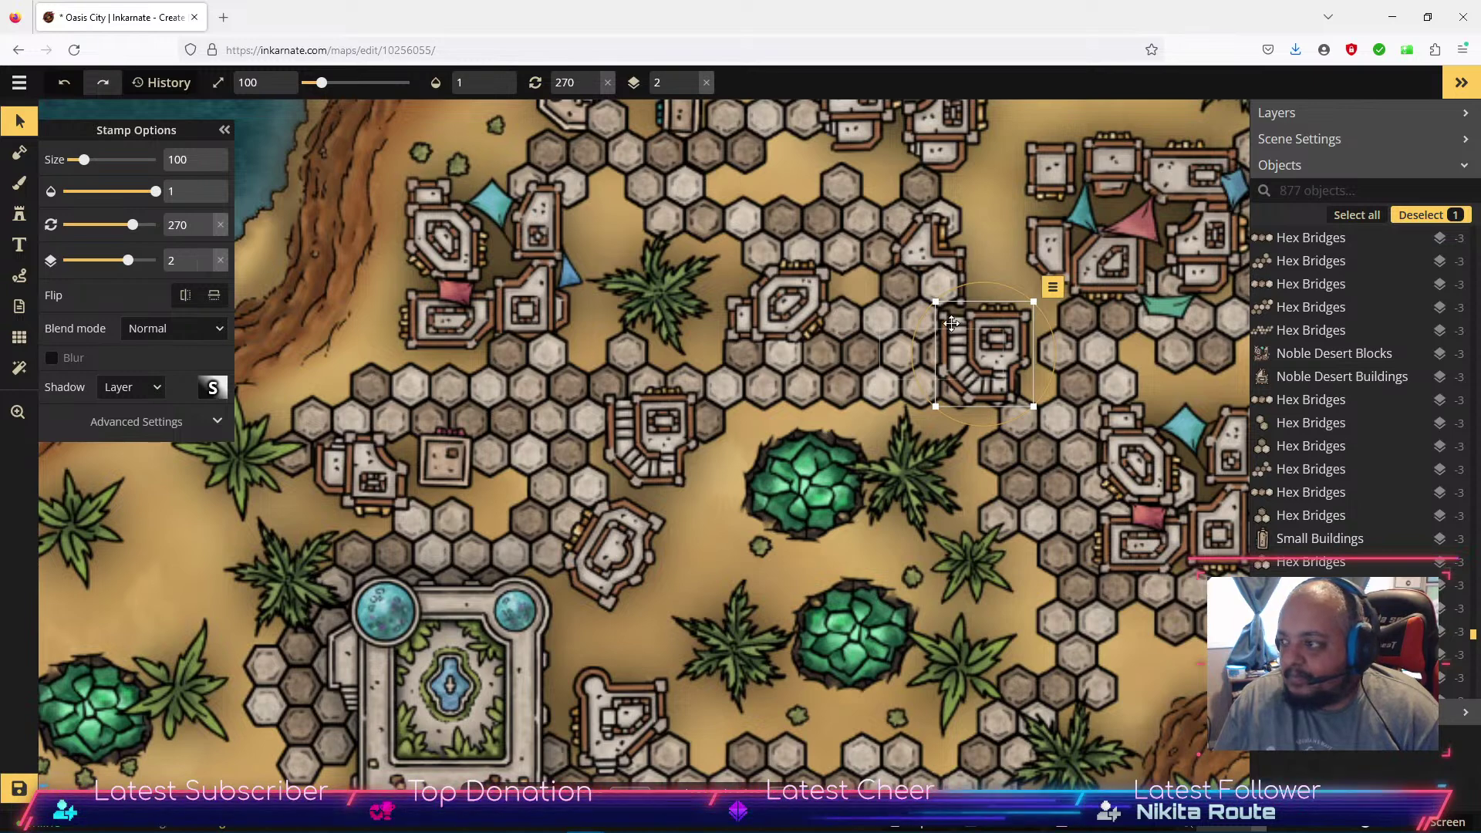
drag(973, 344, 1125, 634)
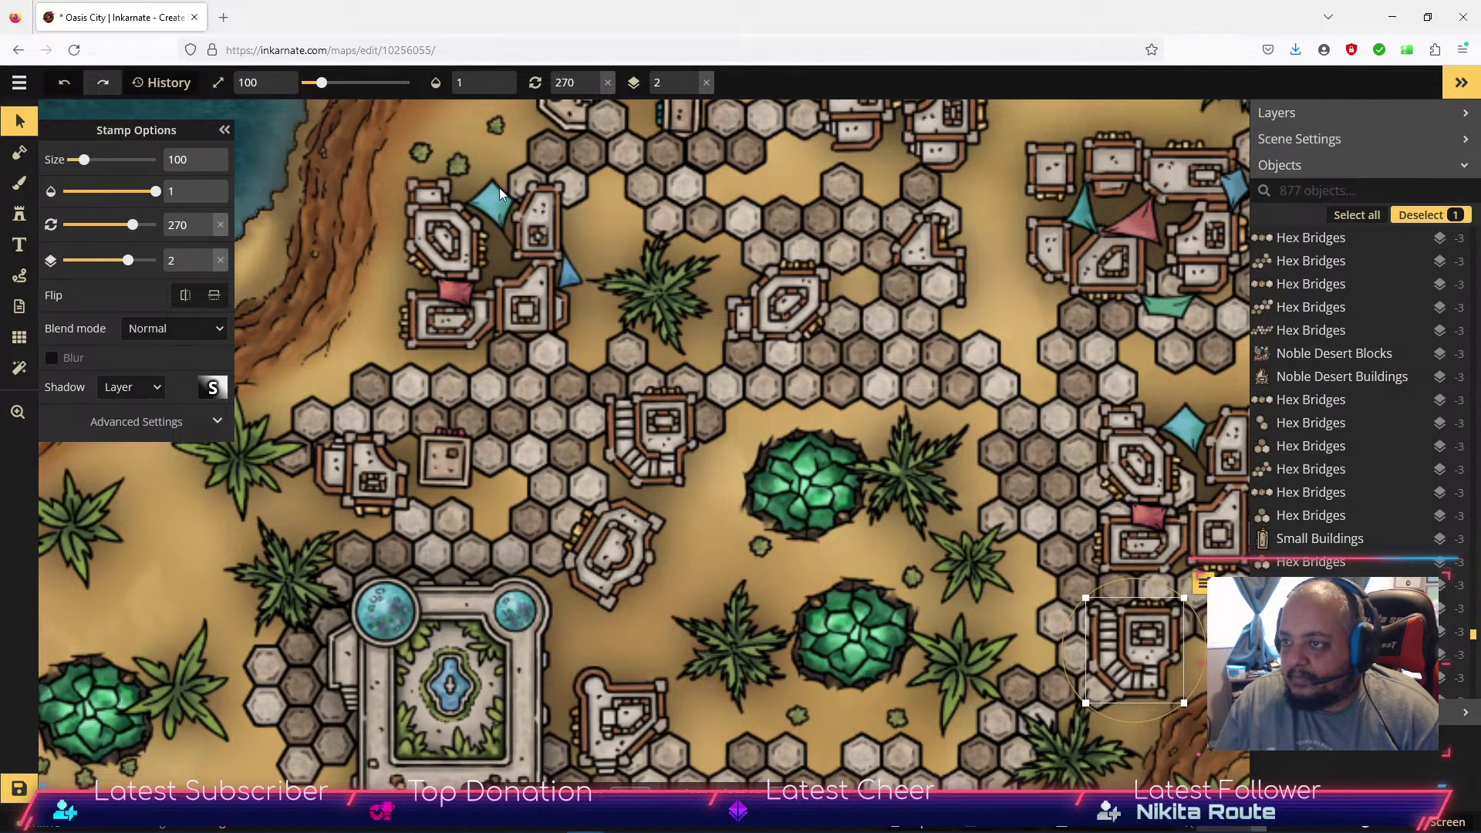
Raise the L-shaped noble desert building to layer 0, rotate it to 92 degrees and reposition it slightly southeast along the hex paving.
click(913, 240)
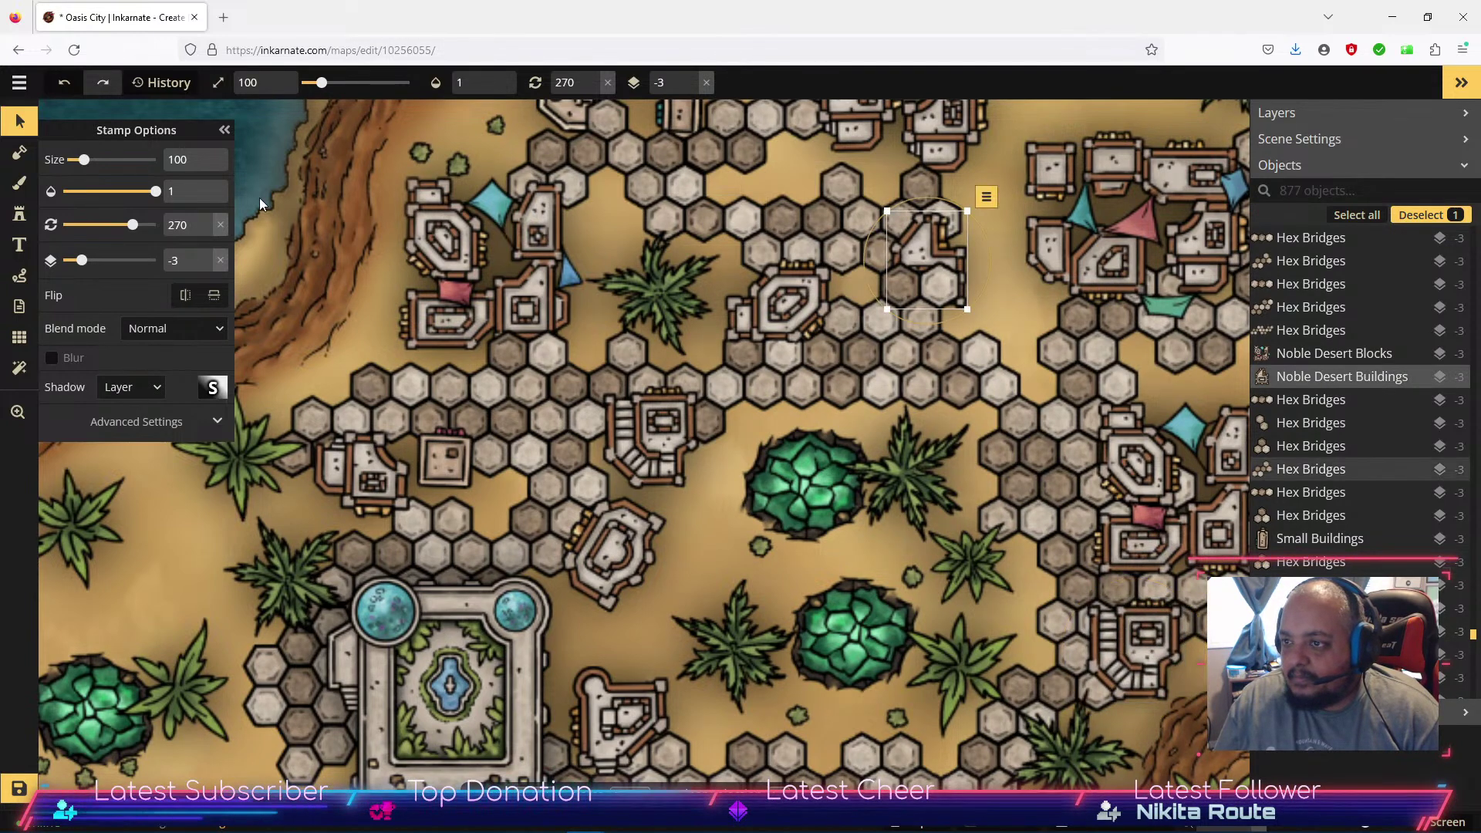
click(206, 255)
click(205, 255)
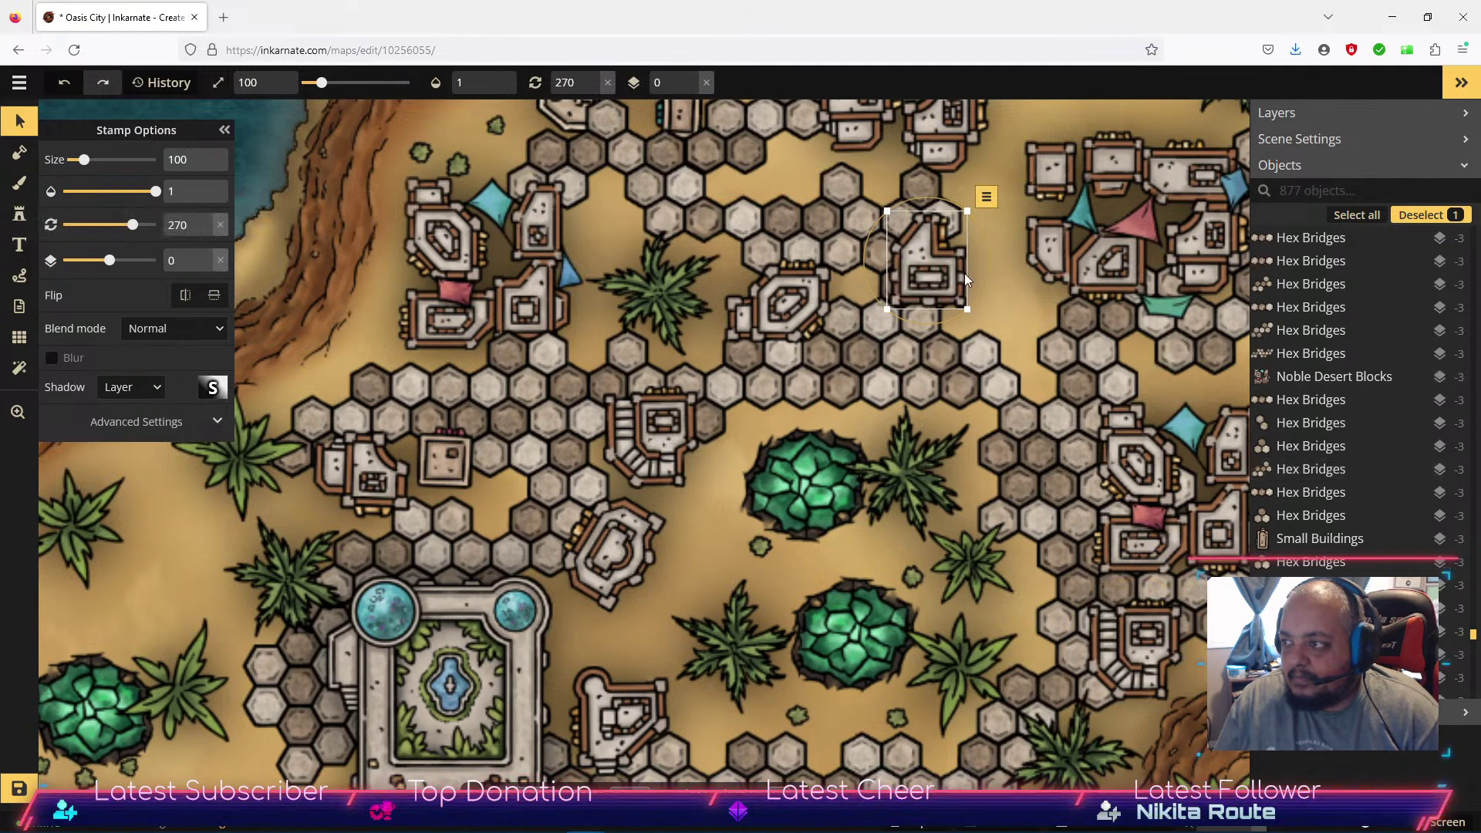
mouse_move(929, 266)
mouse_down()
mouse_move(810, 401)
mouse_move(772, 493)
mouse_move(776, 556)
mouse_move(967, 369)
mouse_move(919, 294)
mouse_move(779, 209)
mouse_move(959, 253)
mouse_move(961, 319)
mouse_move(914, 332)
mouse_move(906, 285)
mouse_move(922, 254)
mouse_move(965, 248)
mouse_move(947, 262)
mouse_up()
drag(1020, 291, 961, 287)
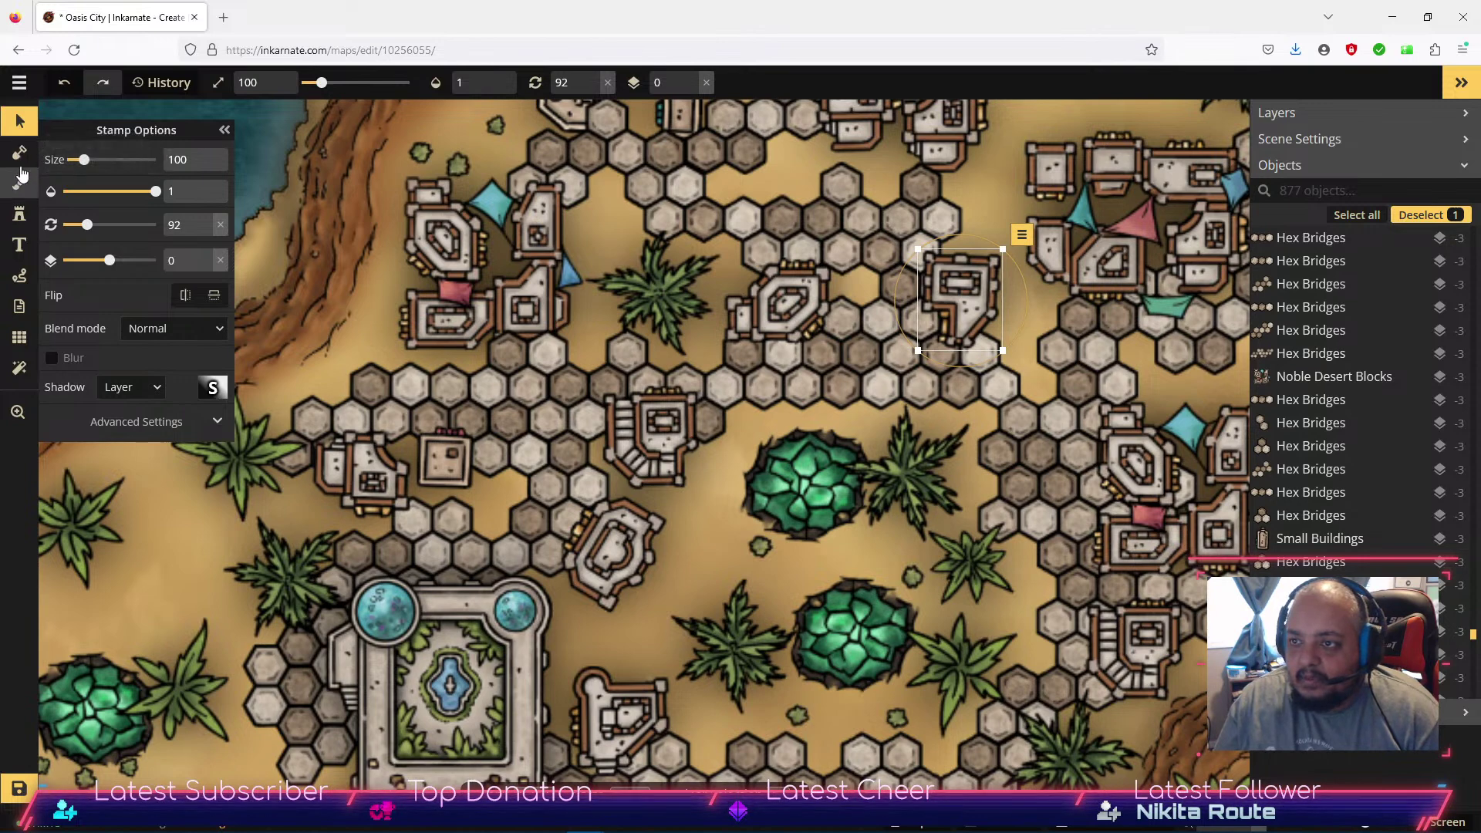
Scatter random desert shrub stamps around the noble buildings, the large palm and the edges of the nearby hex paving.
click(758, 547)
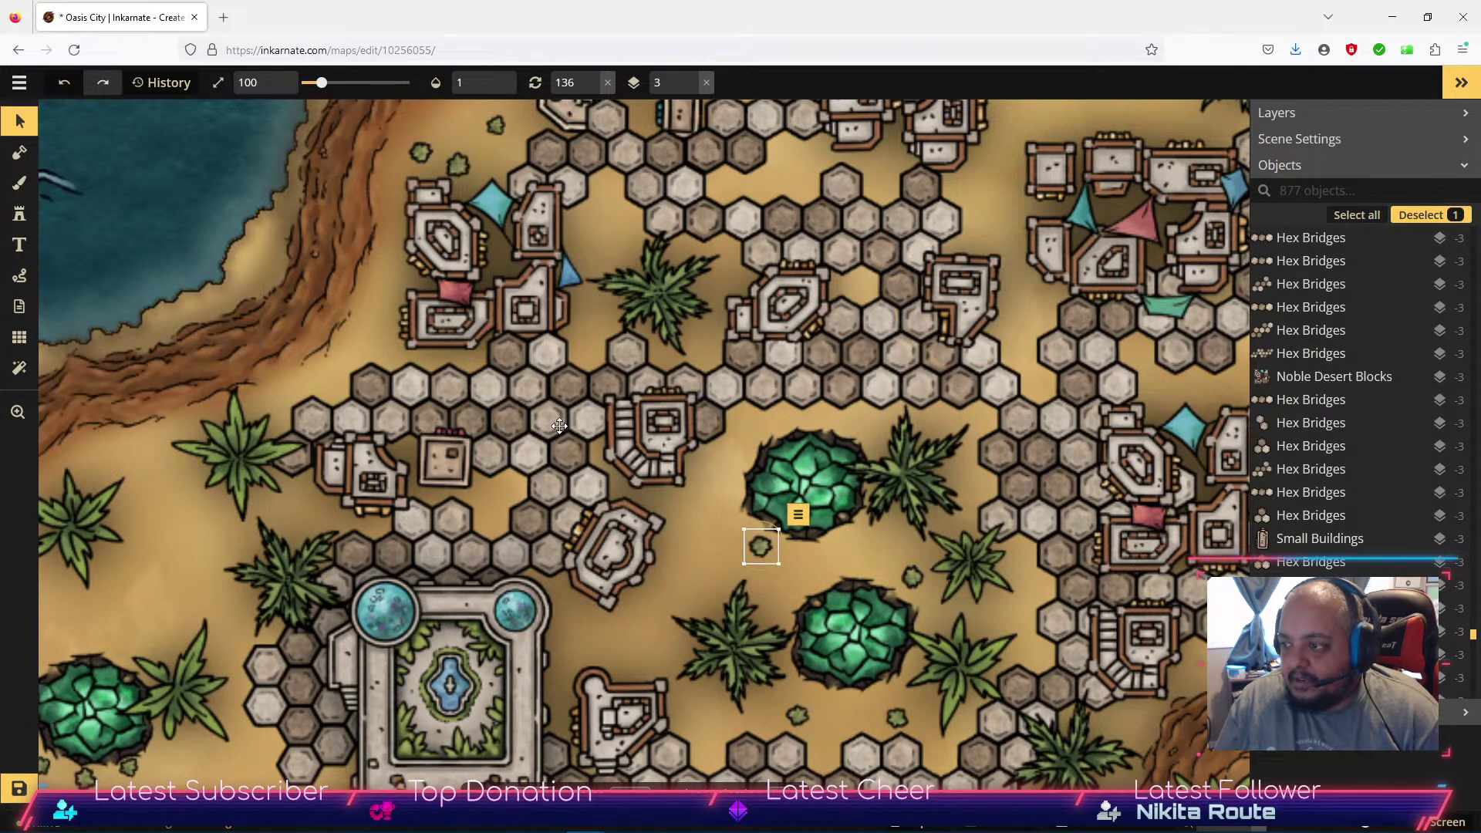
click(18, 214)
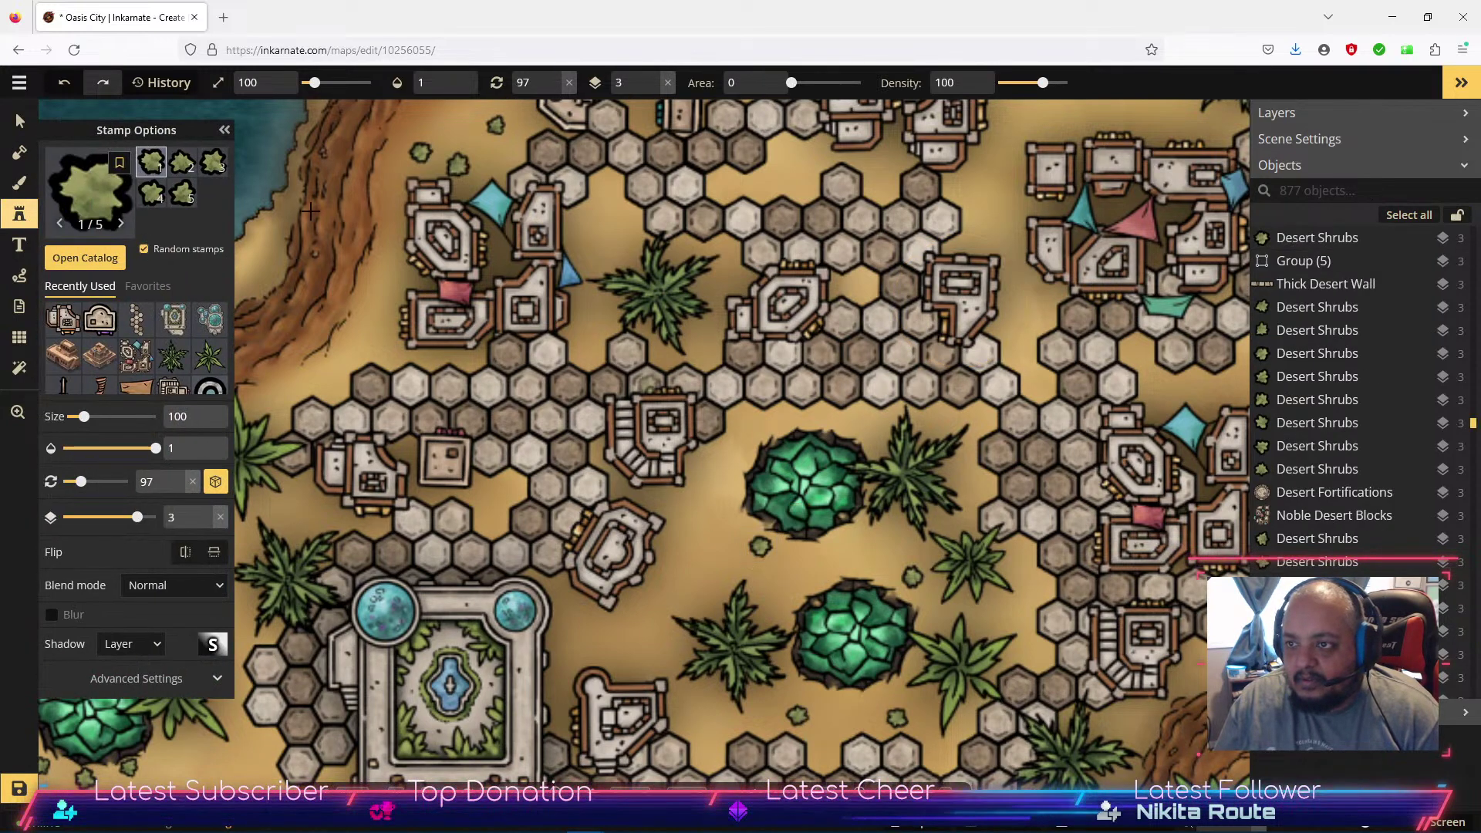
click(858, 284)
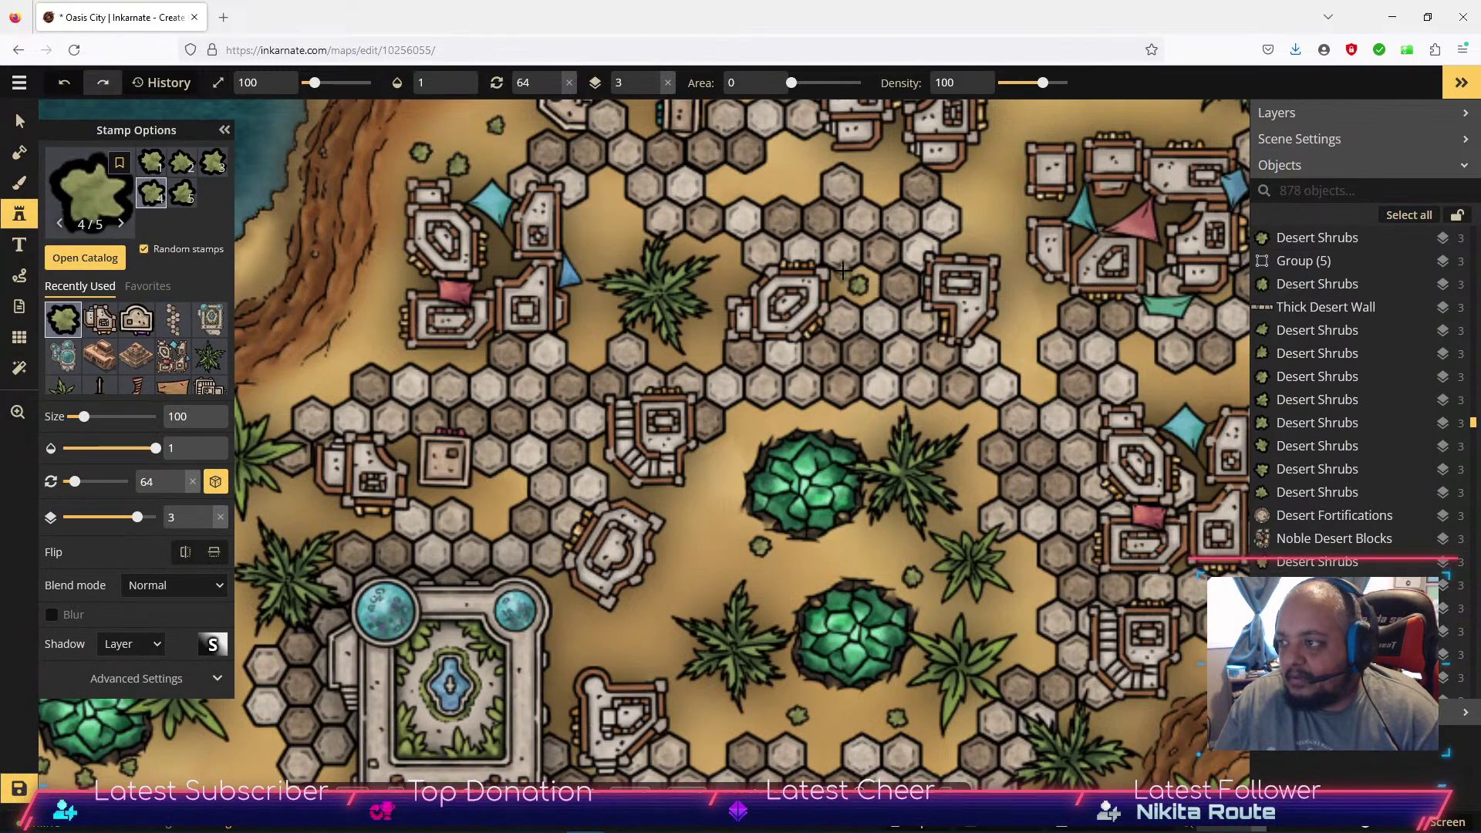
click(811, 245)
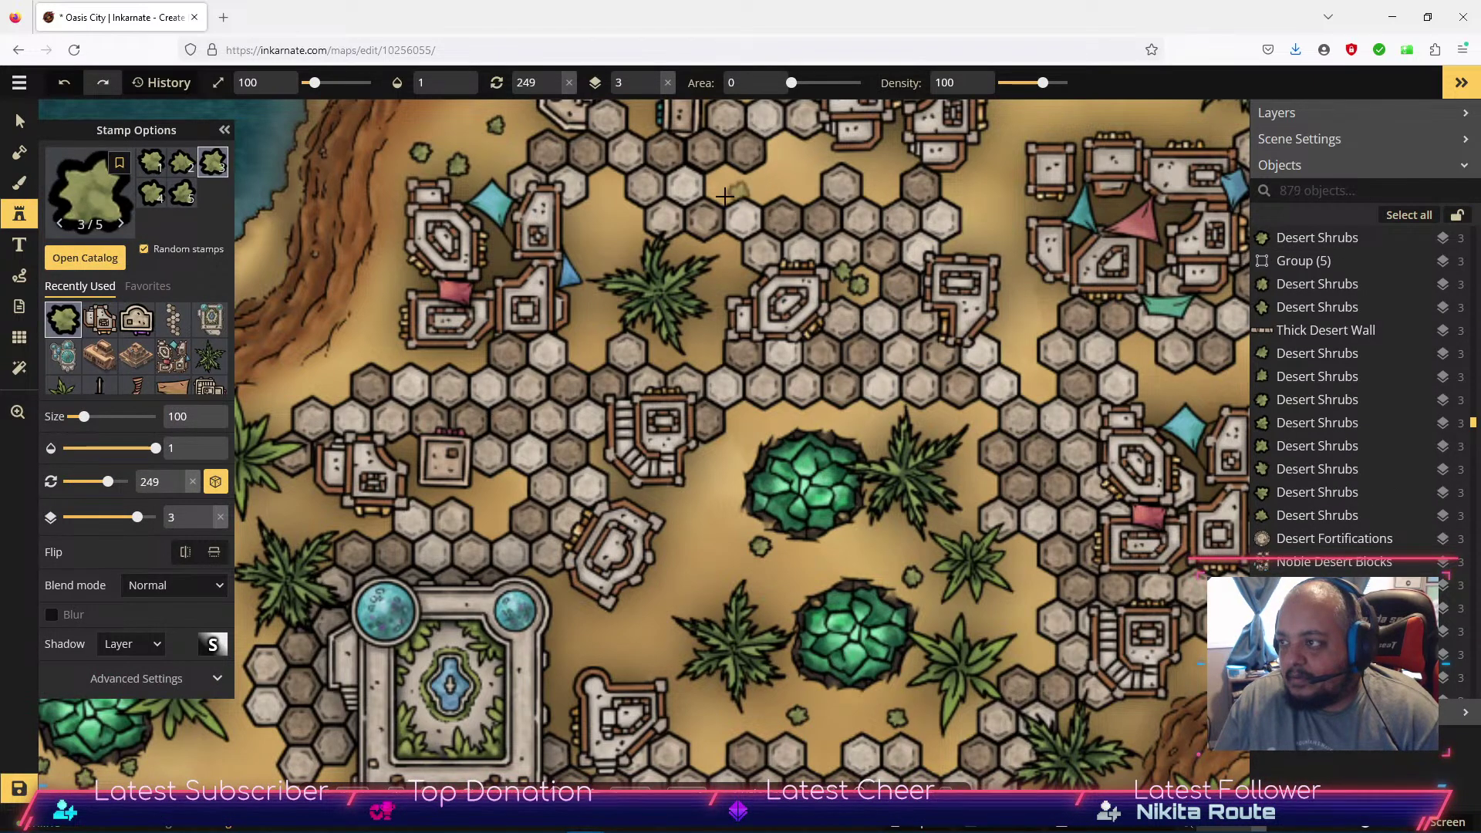
click(708, 343)
click(595, 228)
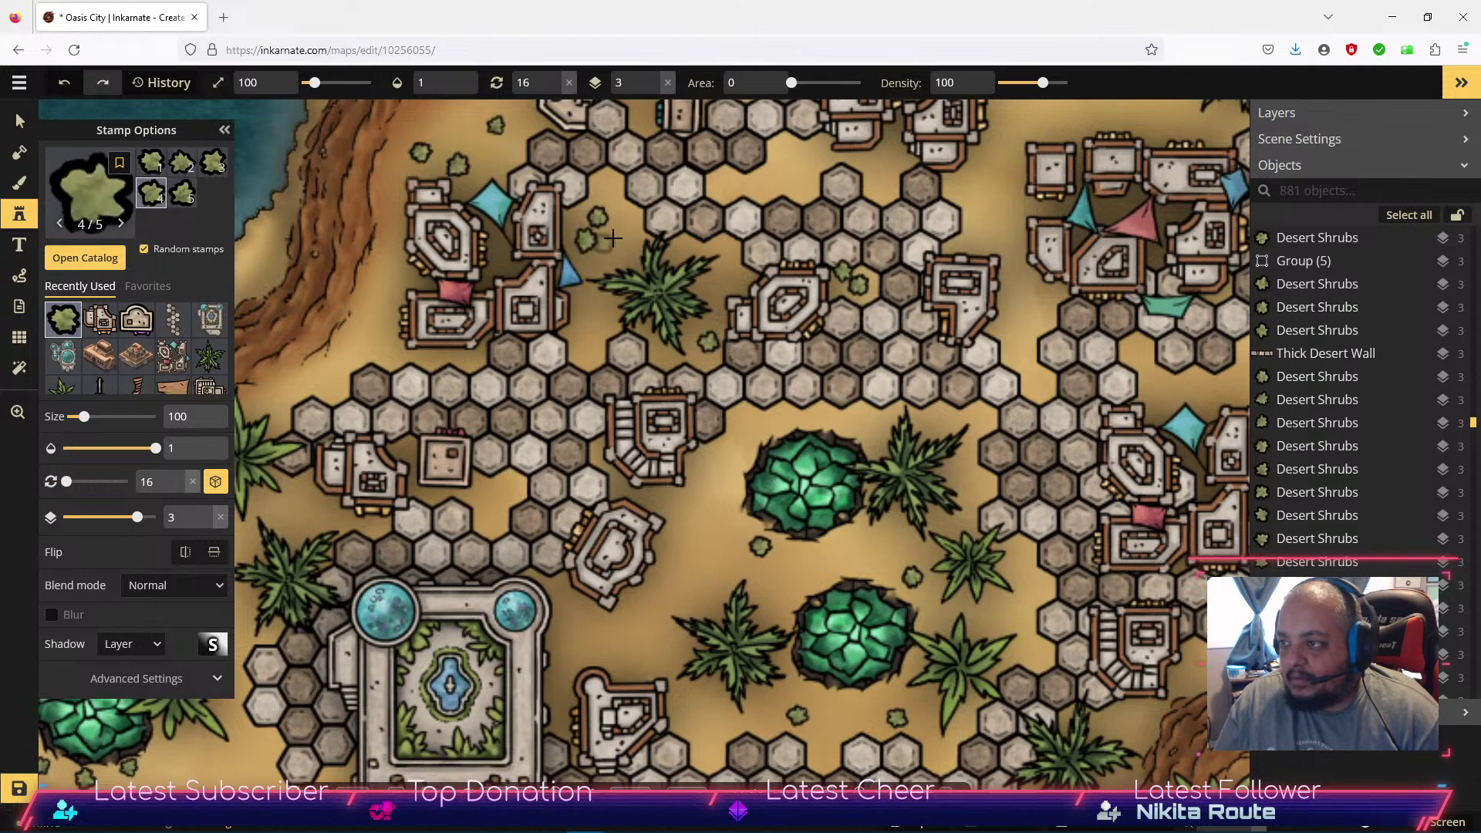
click(584, 327)
click(584, 356)
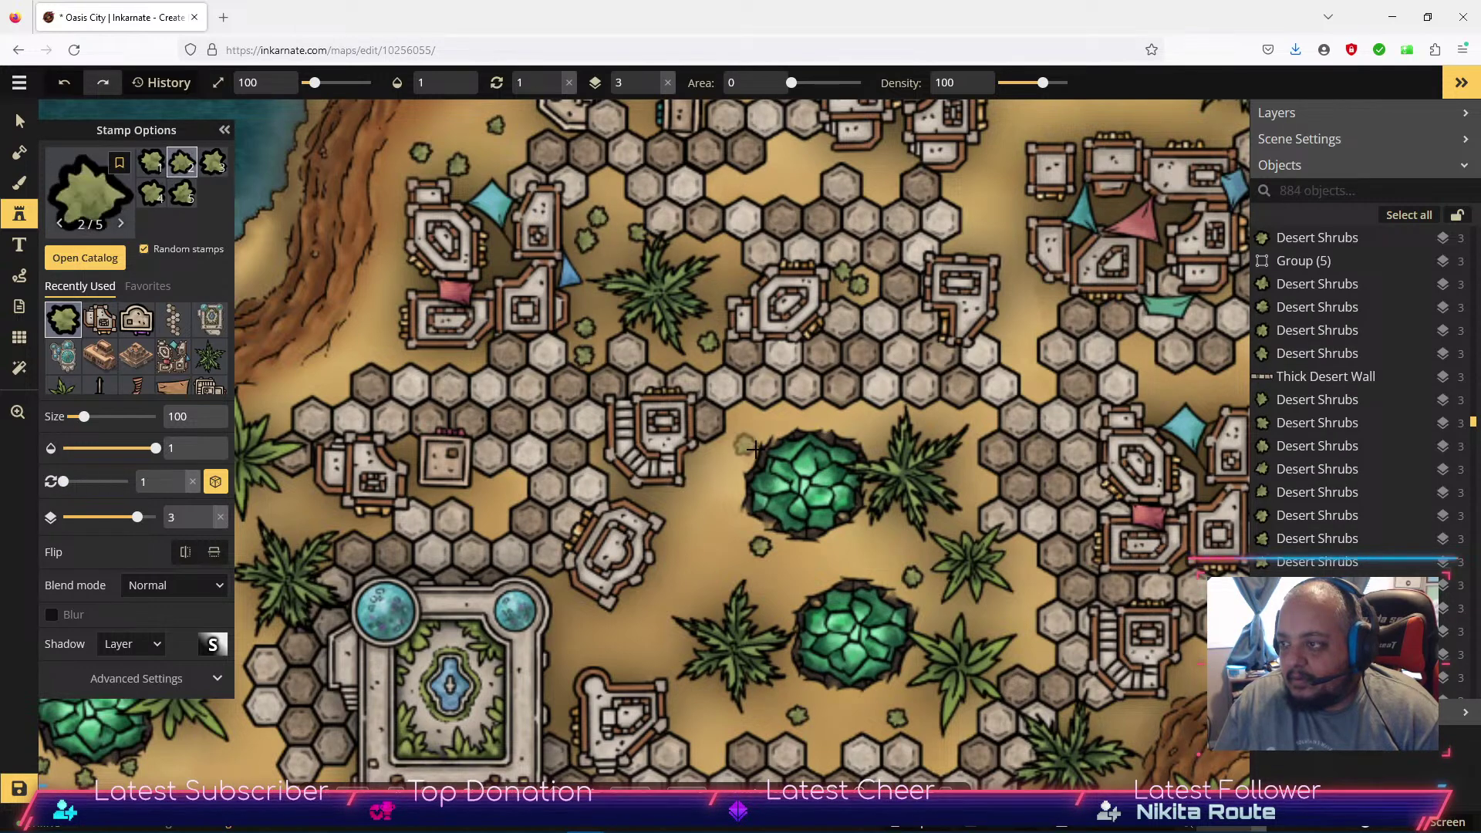
click(954, 425)
Add desert shrub stamps along the western and southern edges of the eastern awning-covered building block.
scroll(953, 425, right, 5)
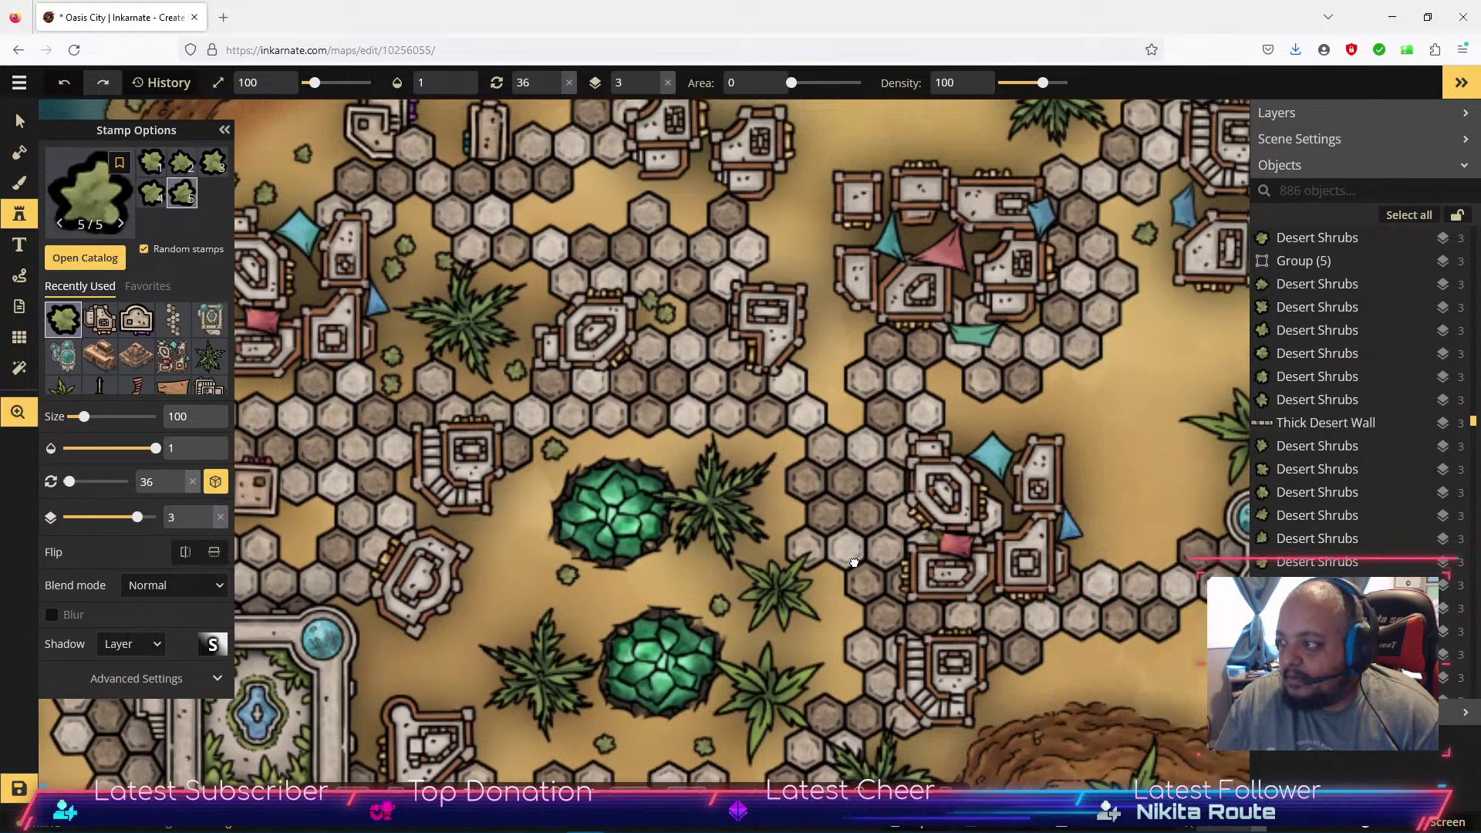
click(1021, 395)
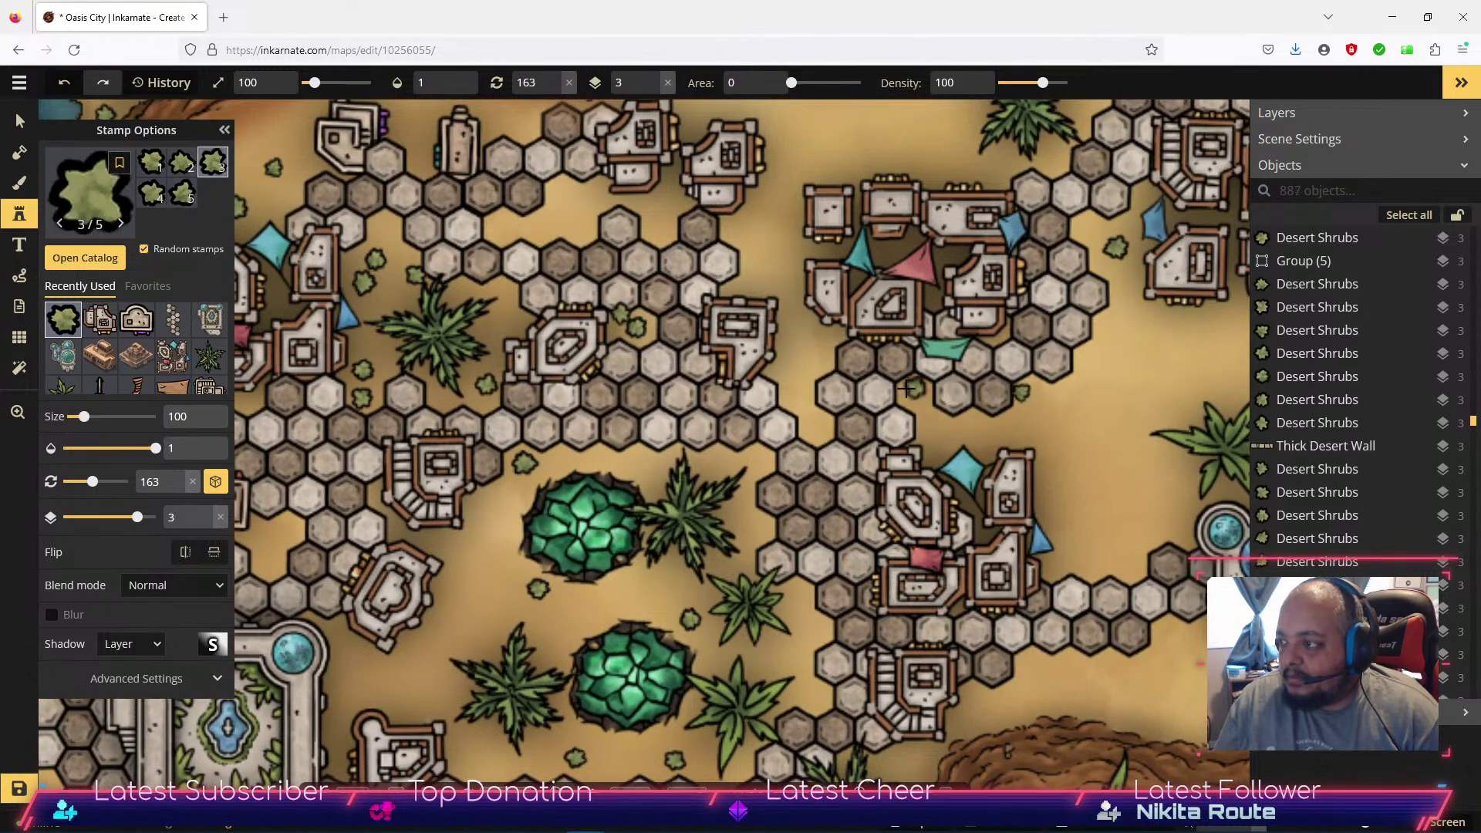
click(916, 388)
click(787, 279)
click(790, 246)
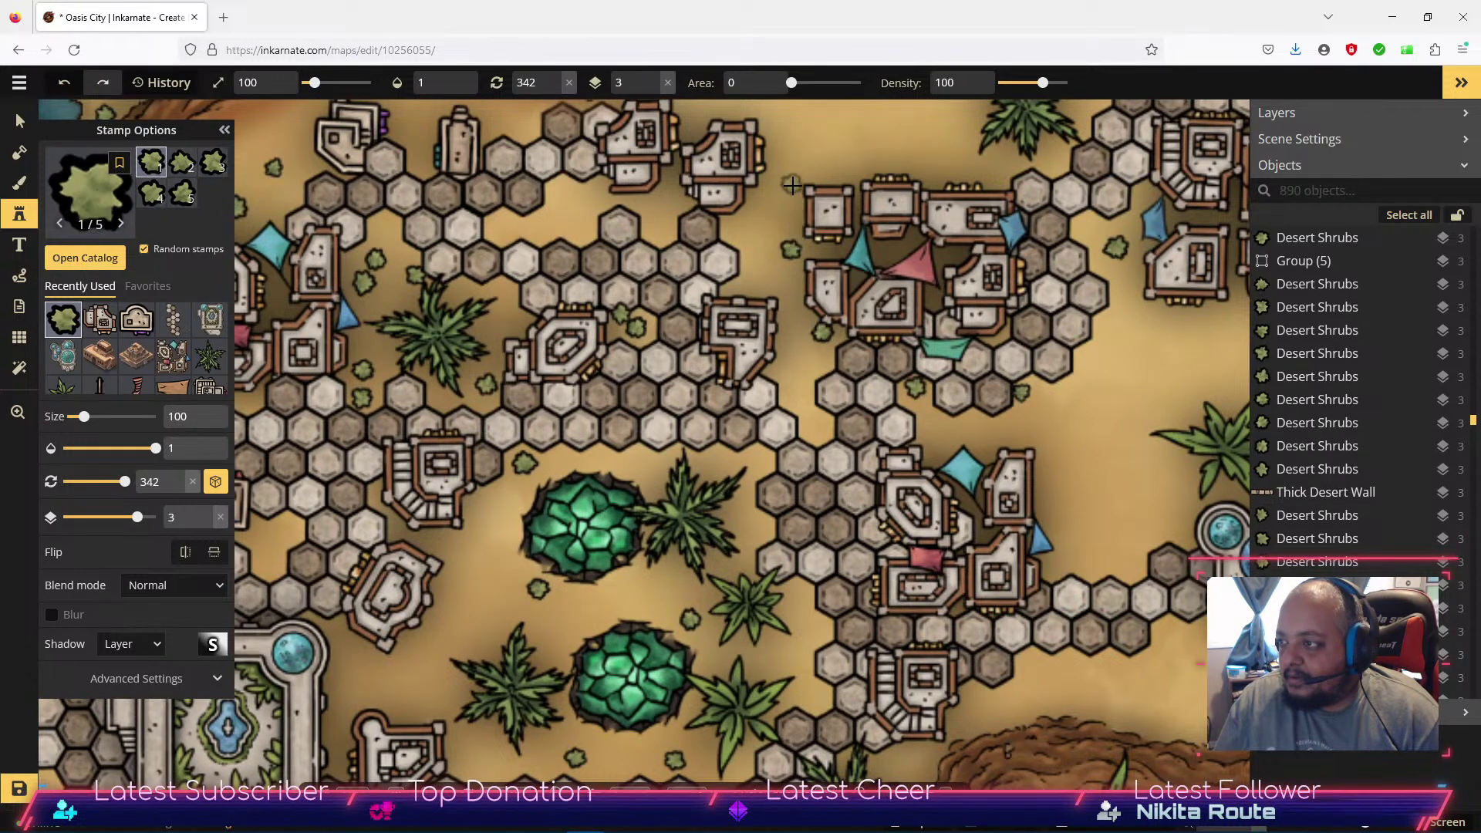
click(843, 168)
Rotate the southeastern bath house to 89 degrees and move it so its entrance meets the end of the hex path.
drag(1133, 653, 1031, 551)
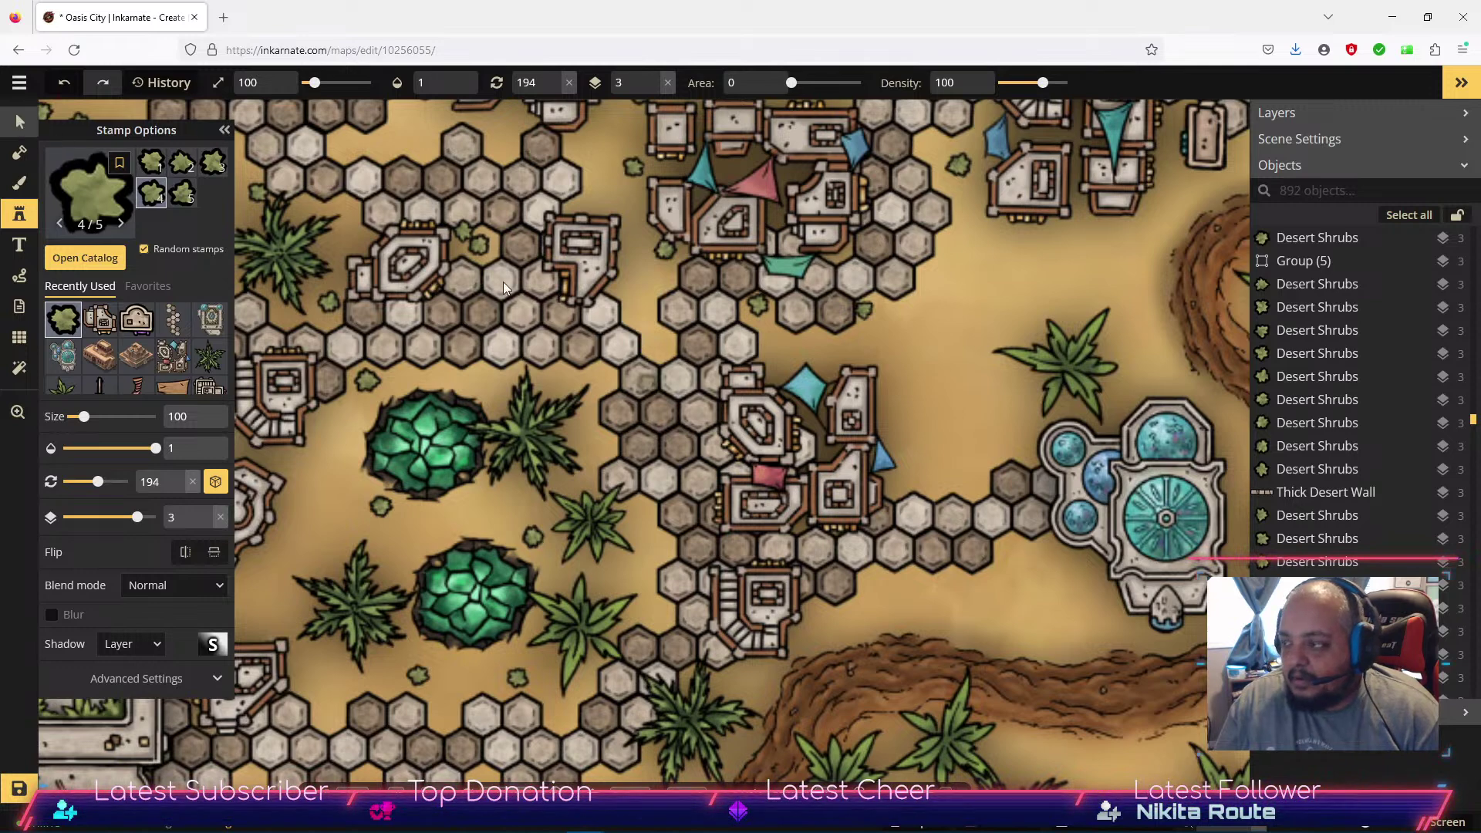
click(20, 121)
click(1156, 573)
drag(1153, 652, 994, 540)
drag(1176, 540, 1194, 514)
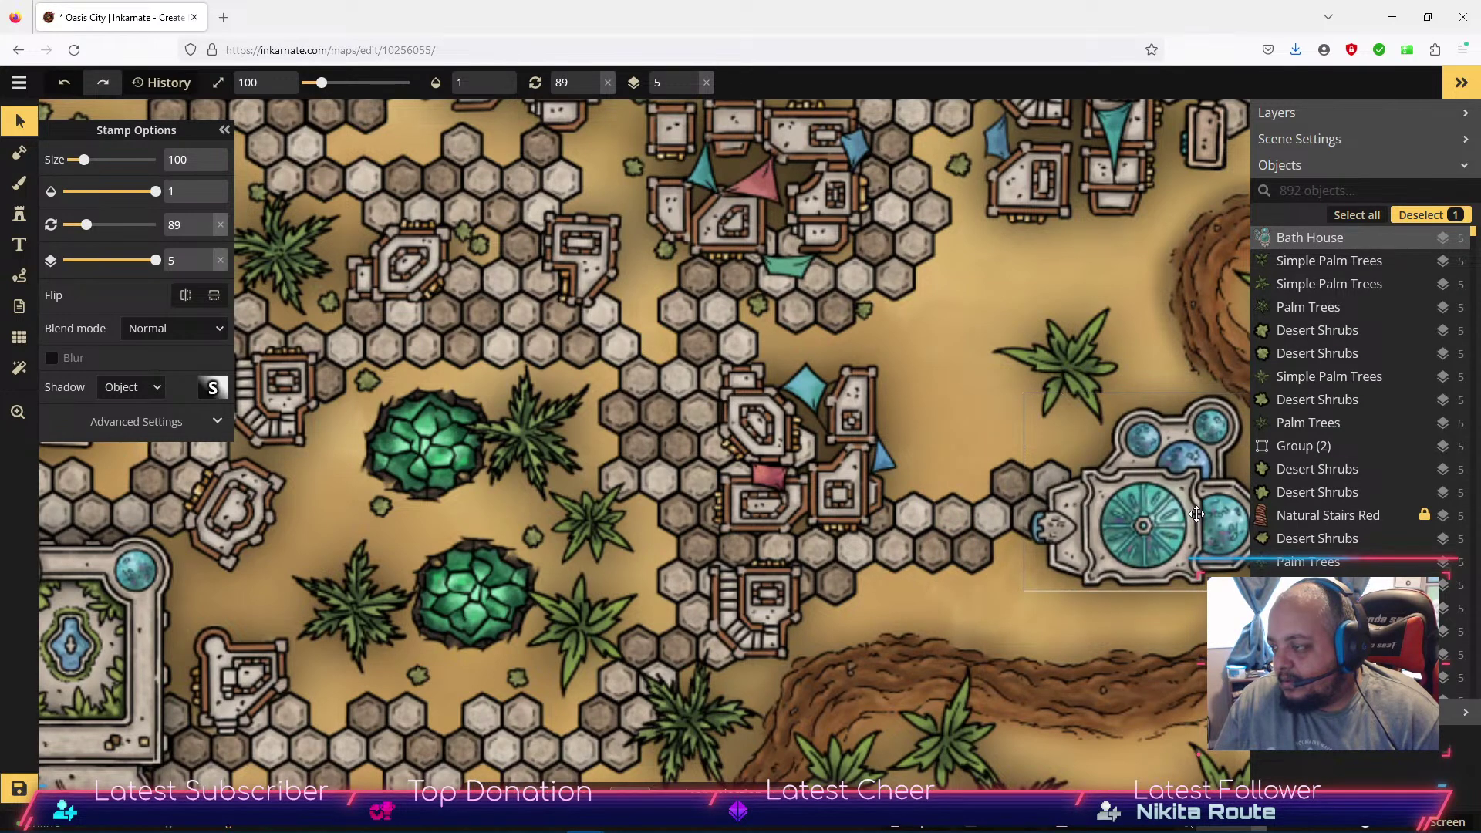
key(space)
drag(979, 565, 824, 561)
drag(984, 511, 947, 534)
click(775, 582)
Rotate the northern bath house above the lake to 271 degrees and settle it among the hex paving.
scroll(810, 564, down, 2)
scroll(995, 356, down, 5)
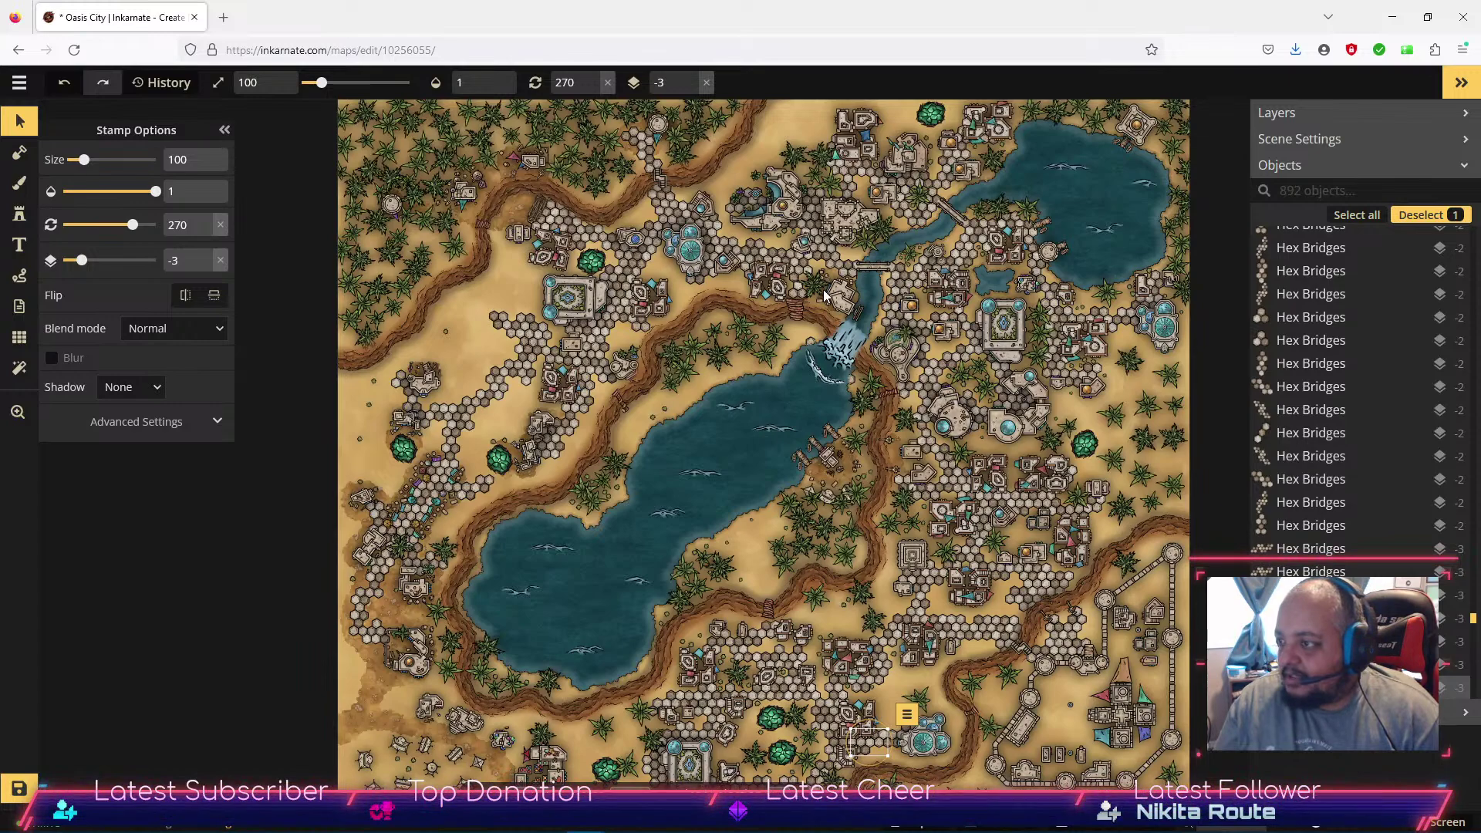
scroll(679, 244, up, 5)
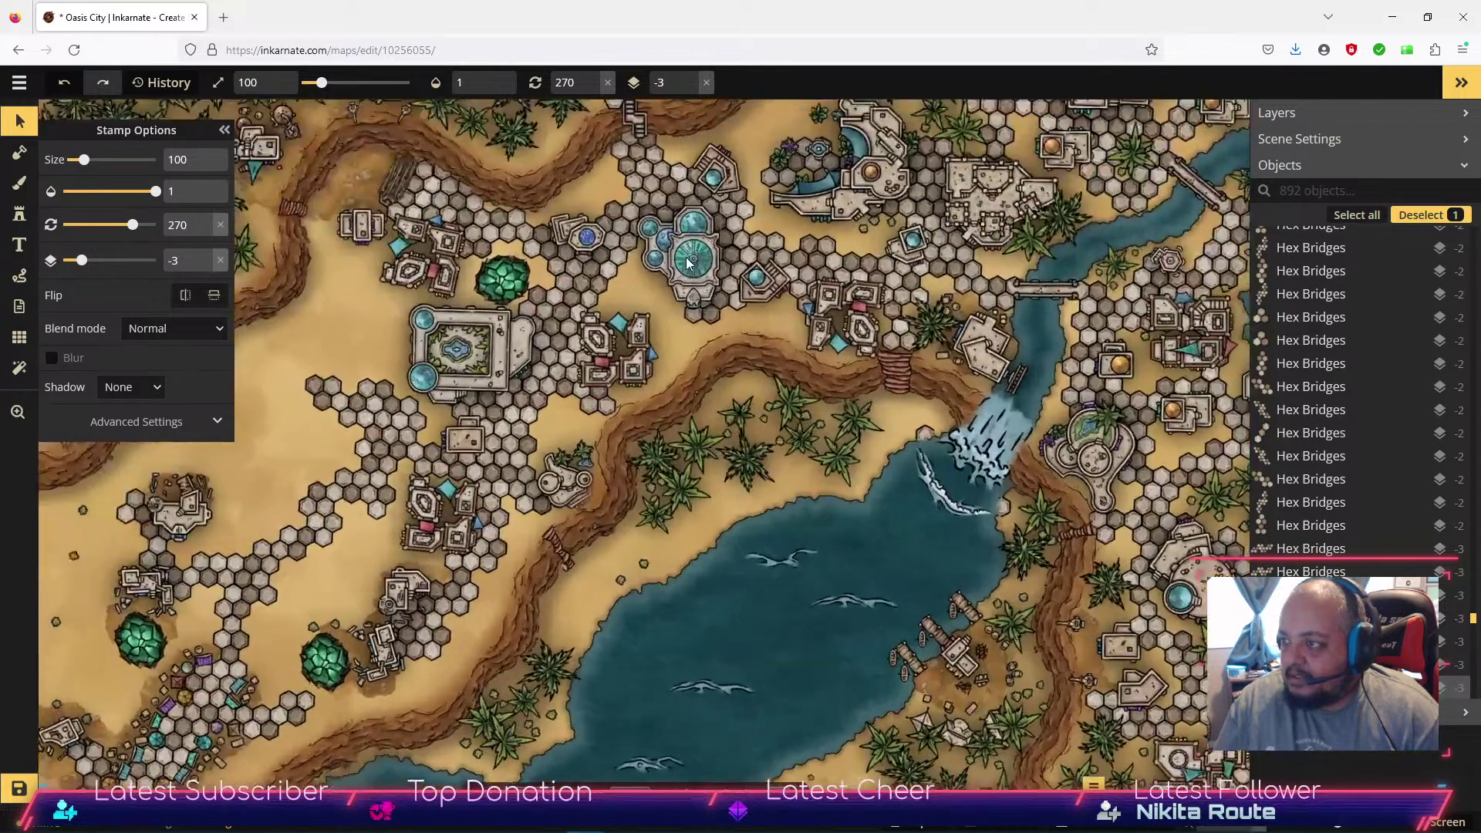
click(675, 262)
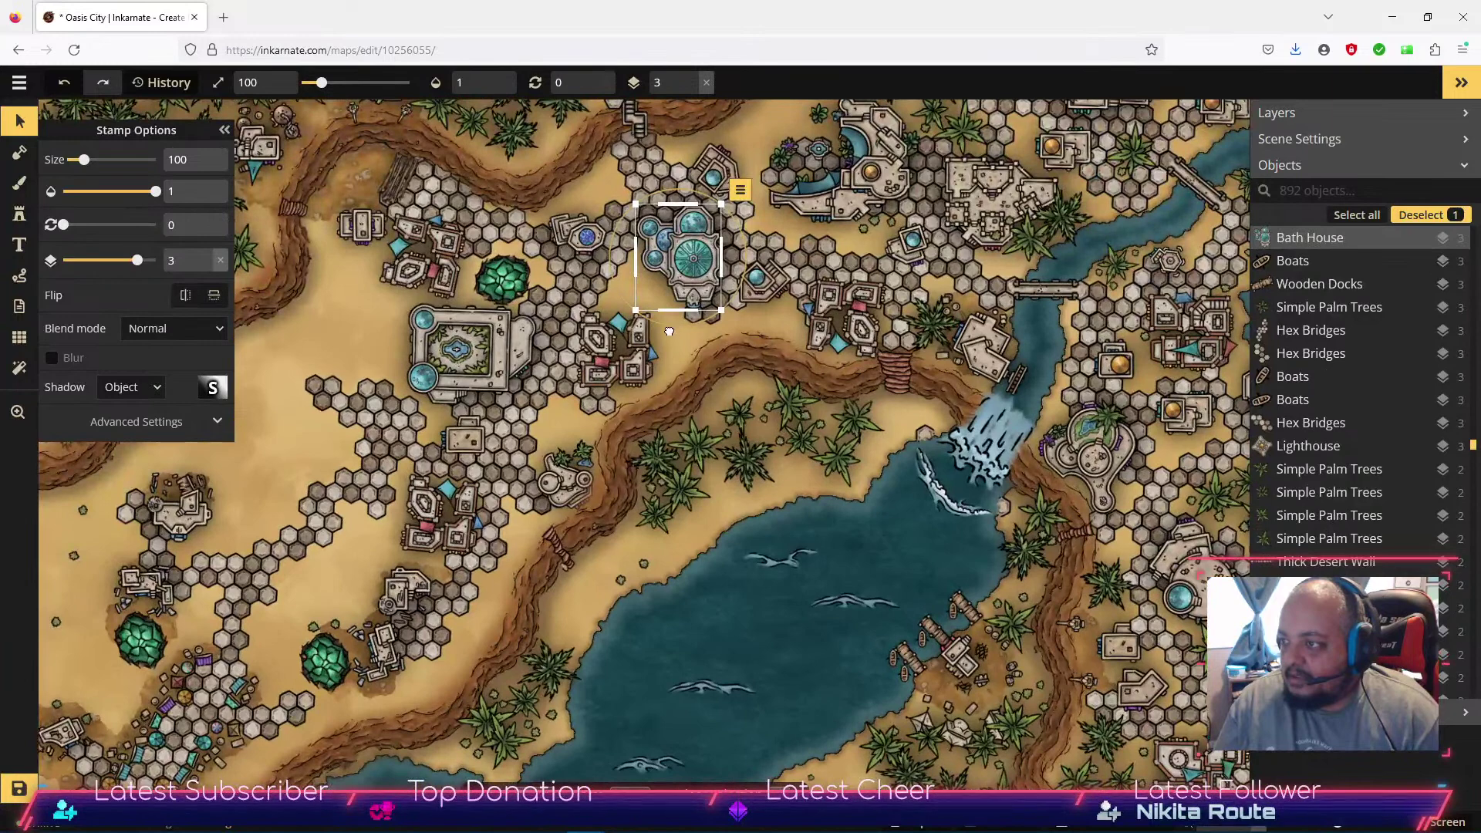
drag(670, 330, 689, 259)
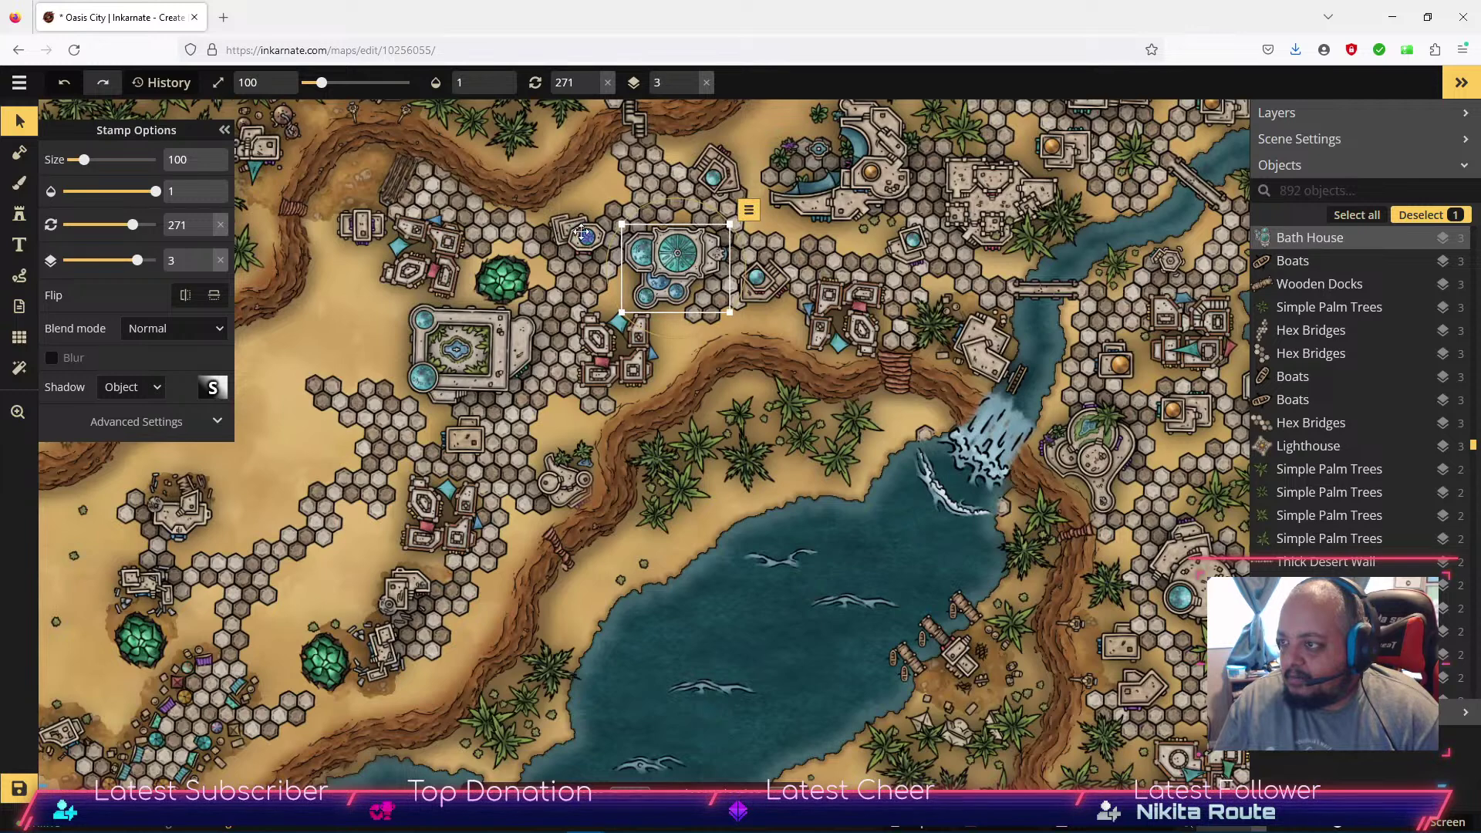
Place the three-hex column stamp of the Hex Bridges at 156 degrees on layer -5 beside the northern bath house's upper edge.
click(640, 179)
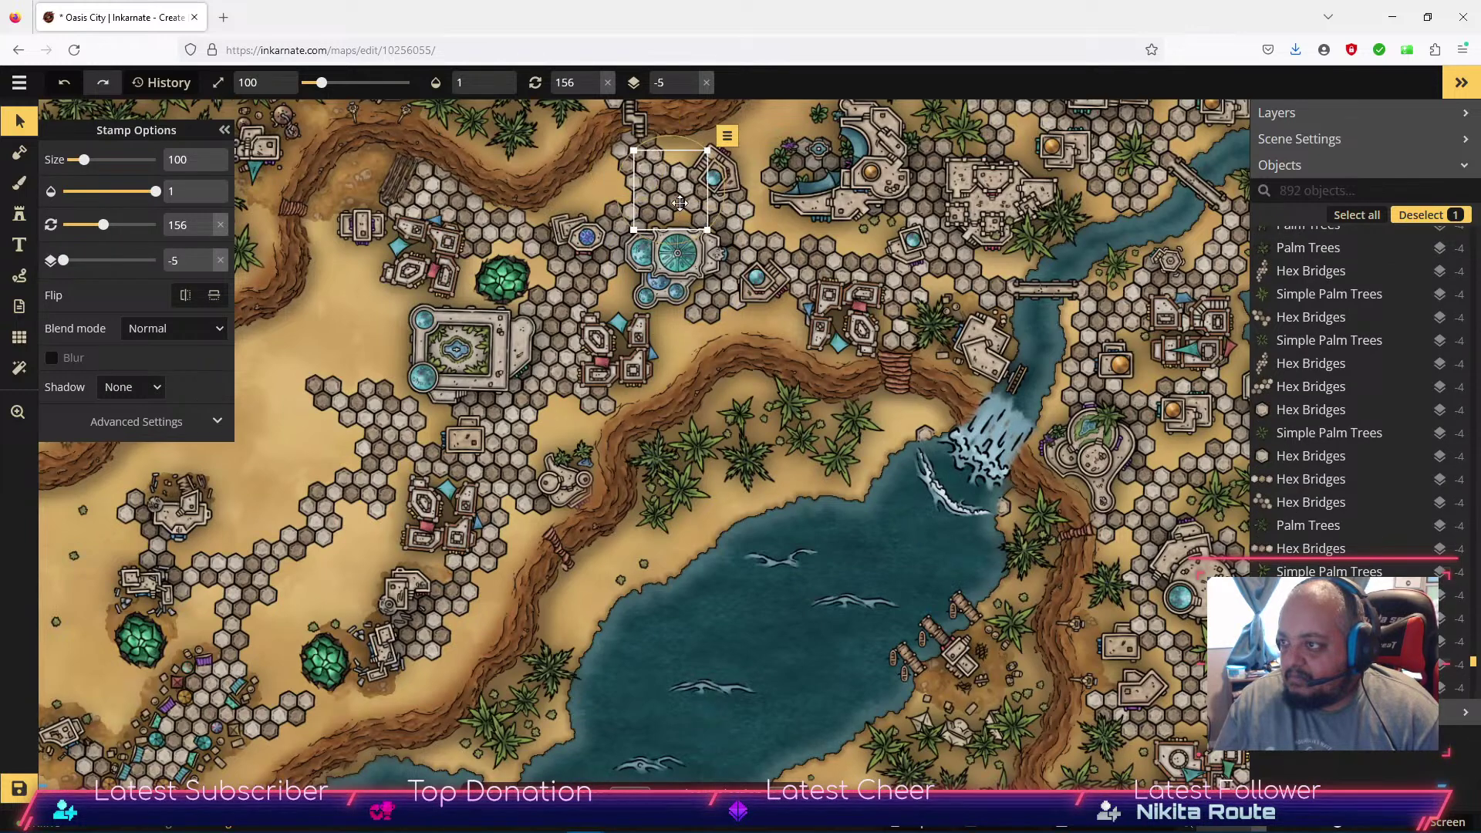
click(19, 213)
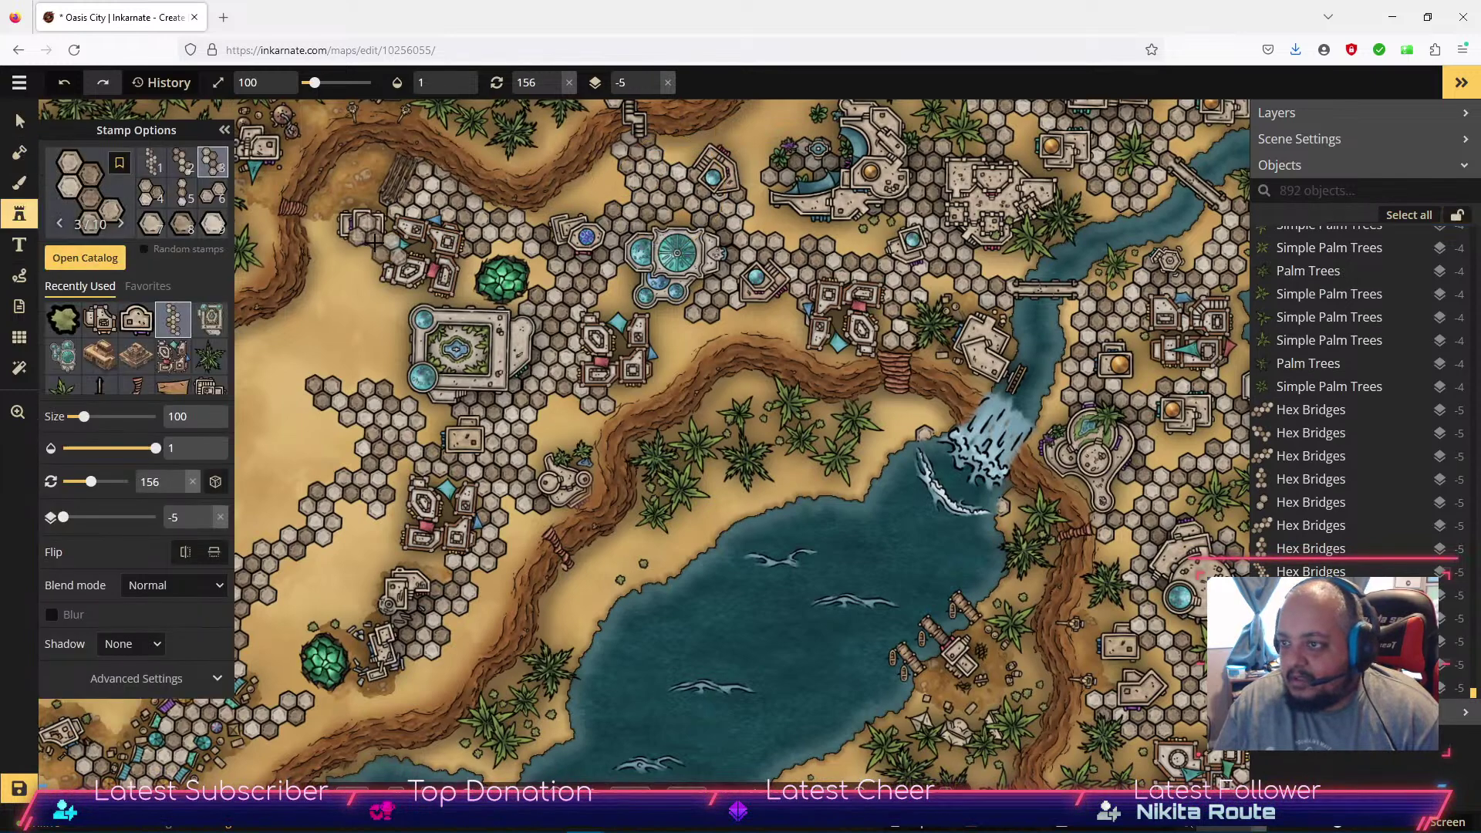
click(182, 192)
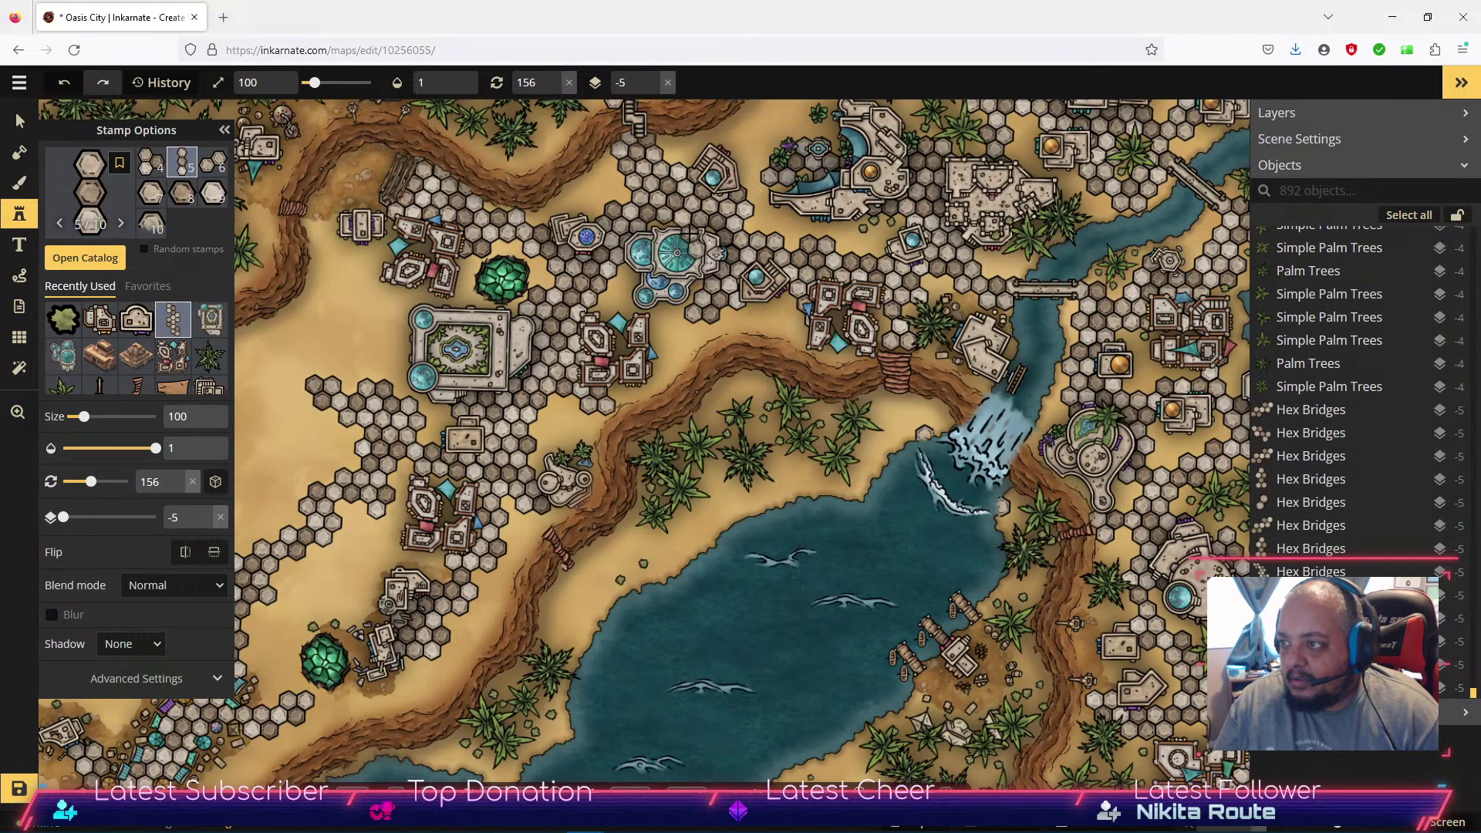
click(689, 231)
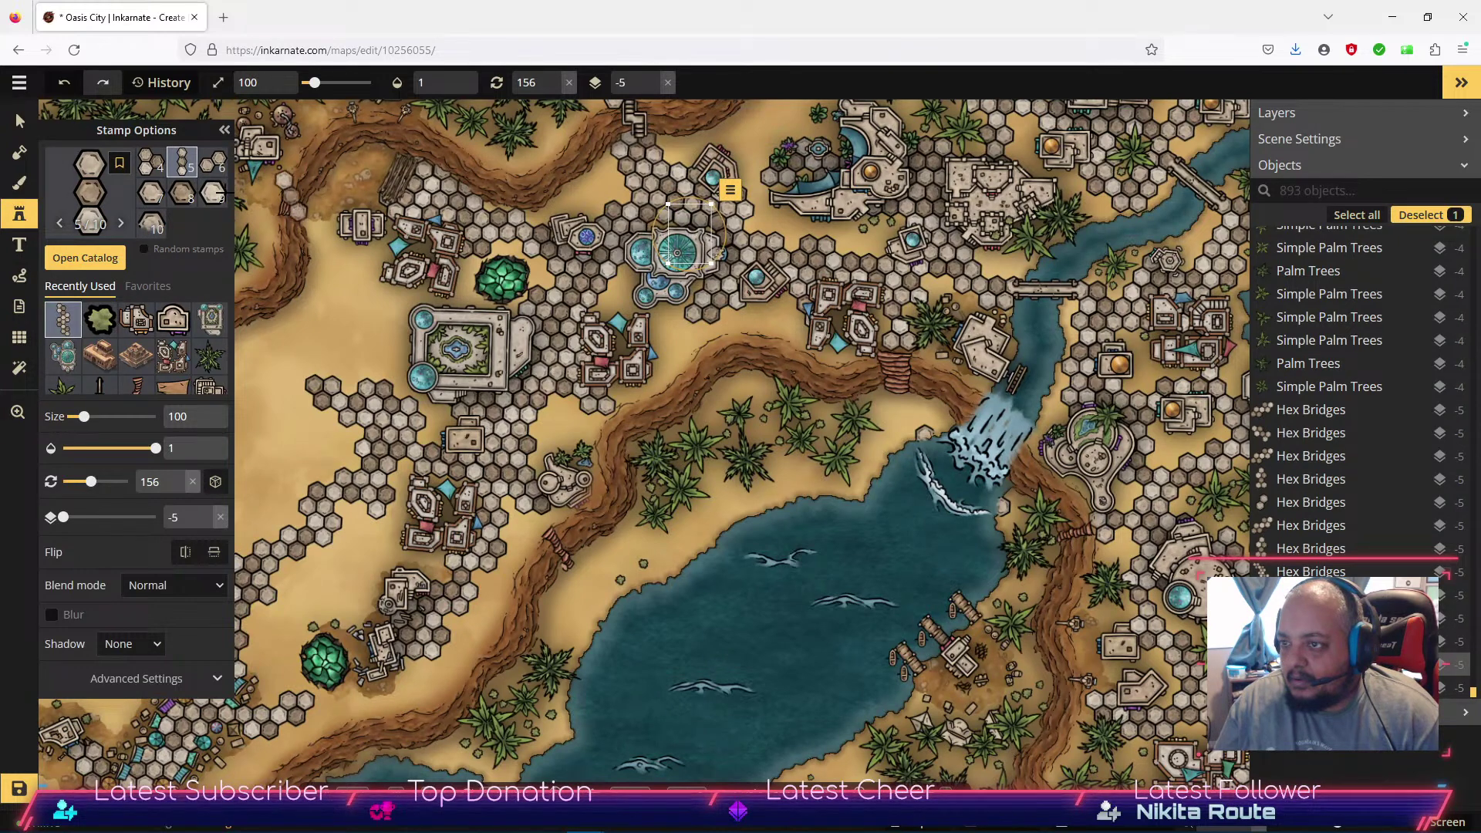
Fill the paving gaps around the northern bath house with two-hex Hex Bridges stamps at 156 degrees on layer -5.
click(210, 163)
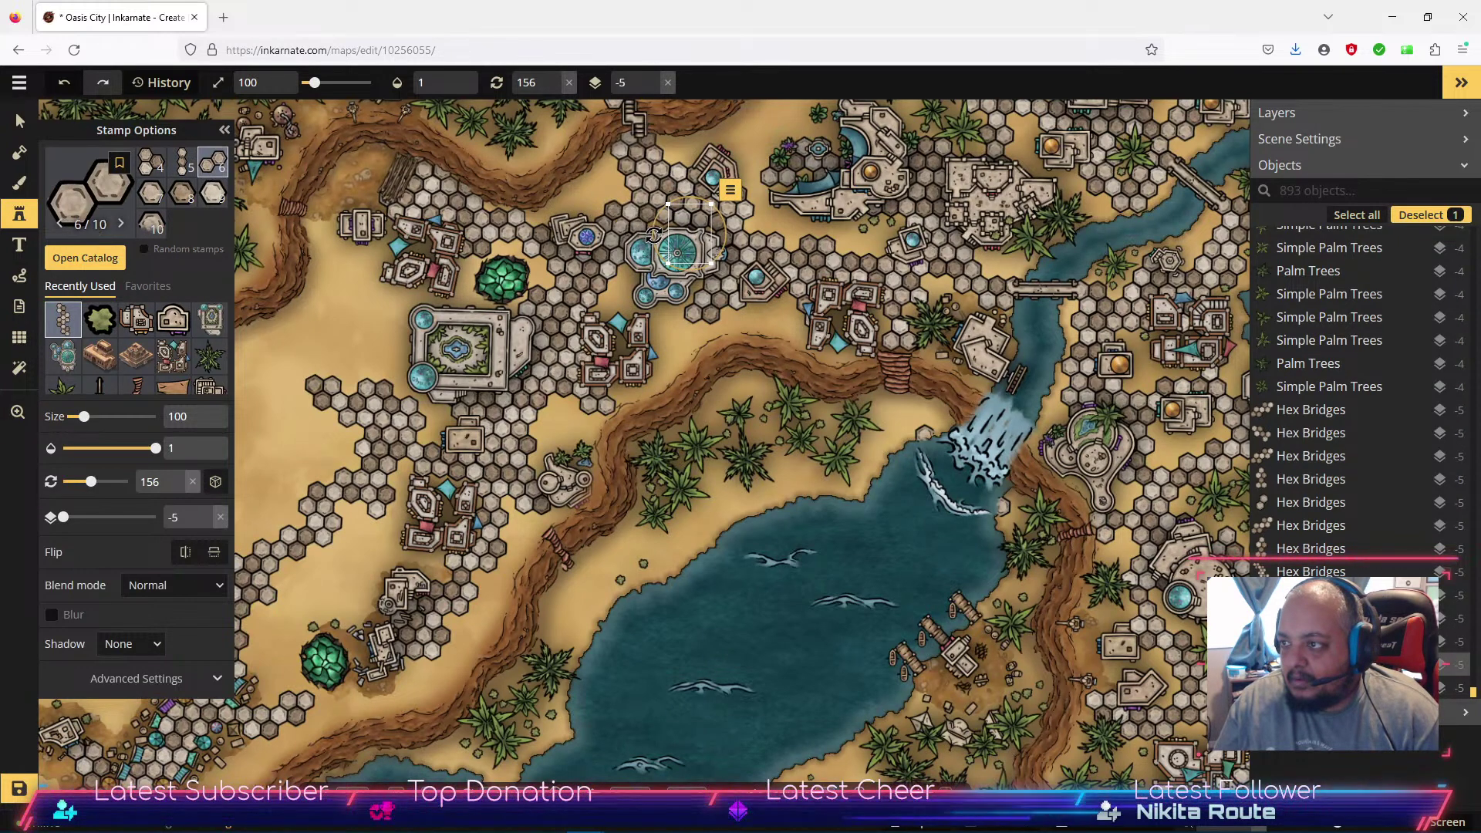
click(631, 228)
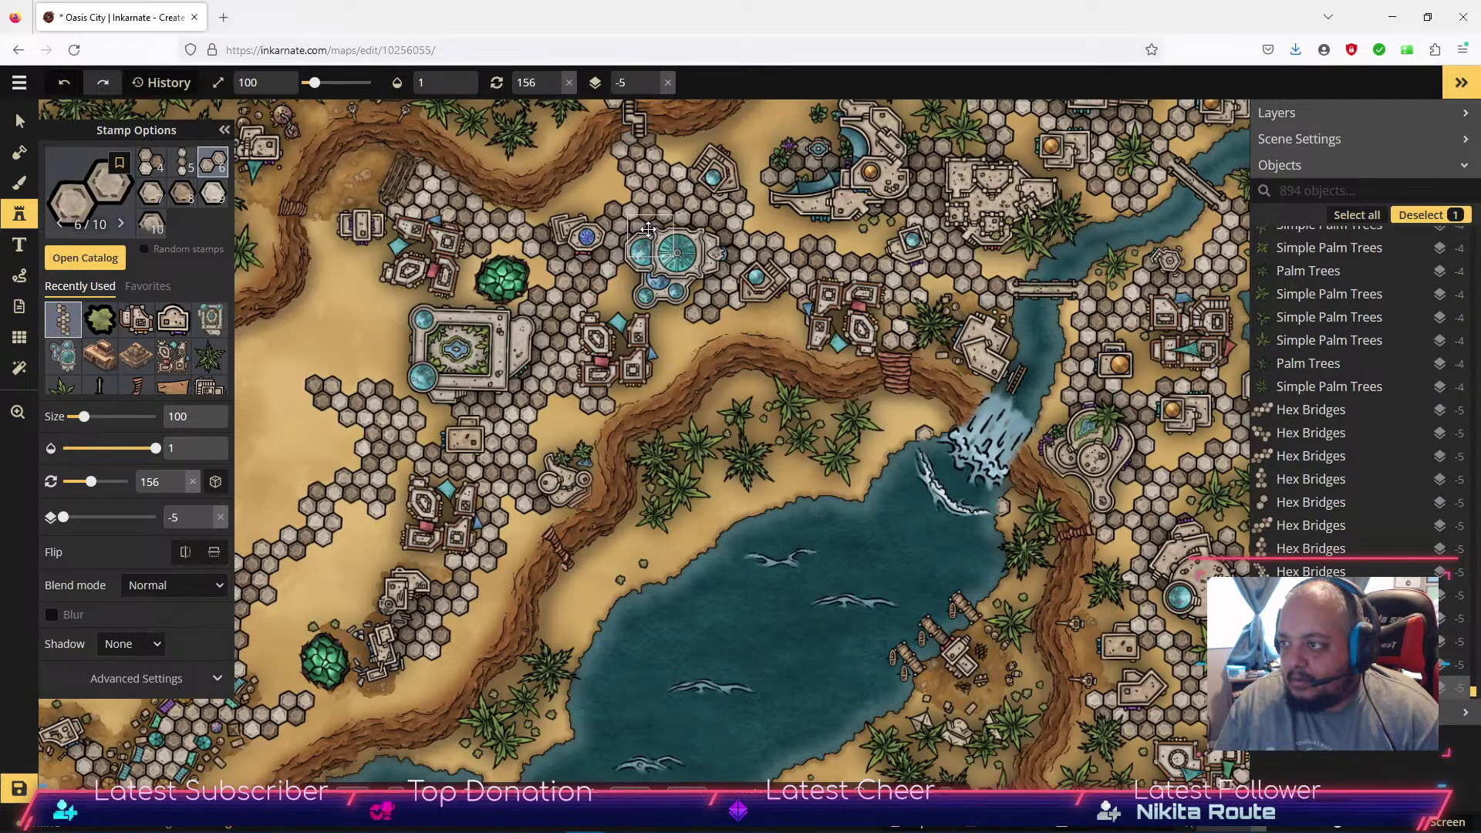
click(678, 297)
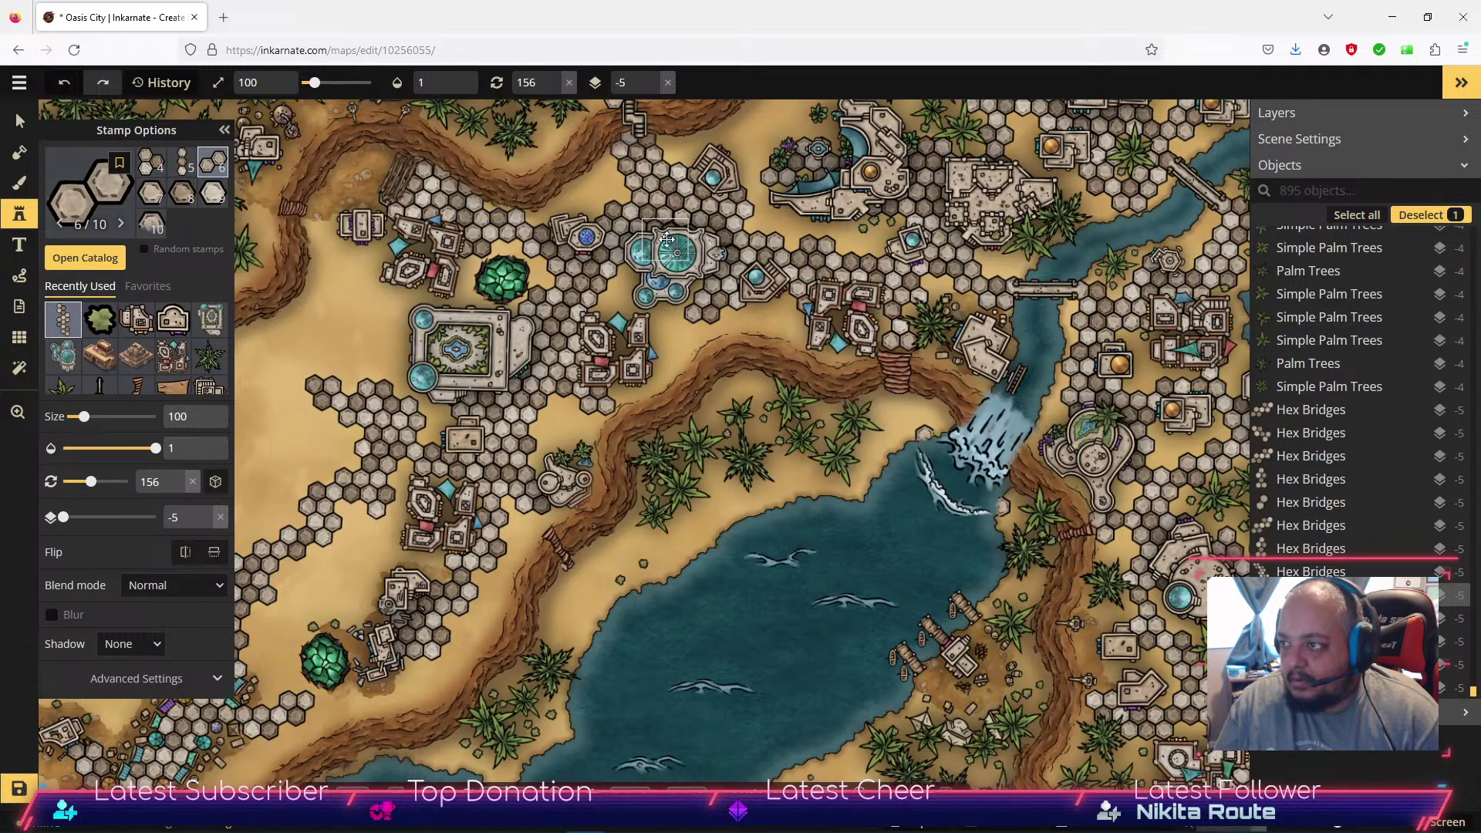
drag(668, 240, 668, 239)
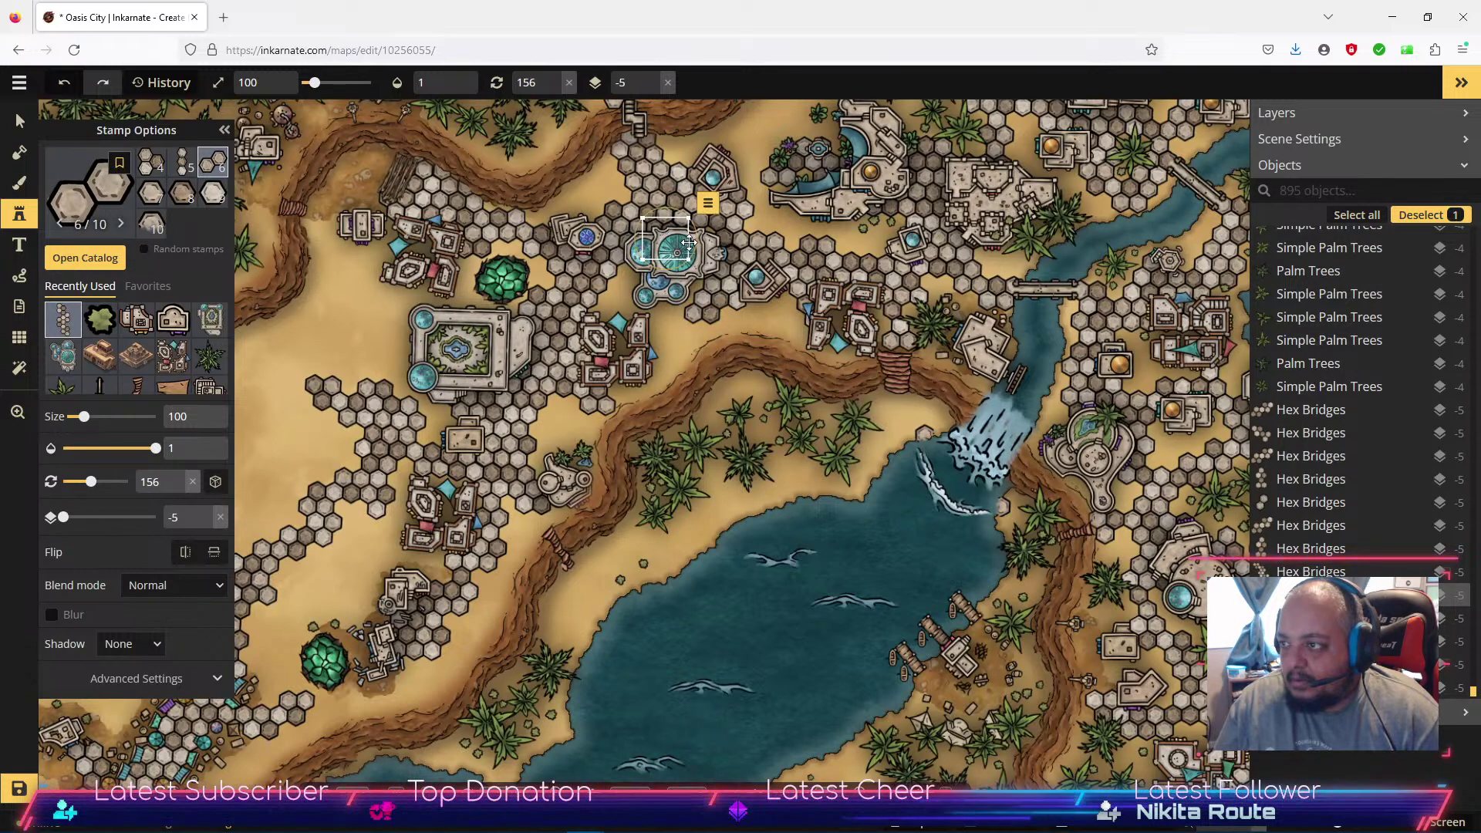
click(679, 355)
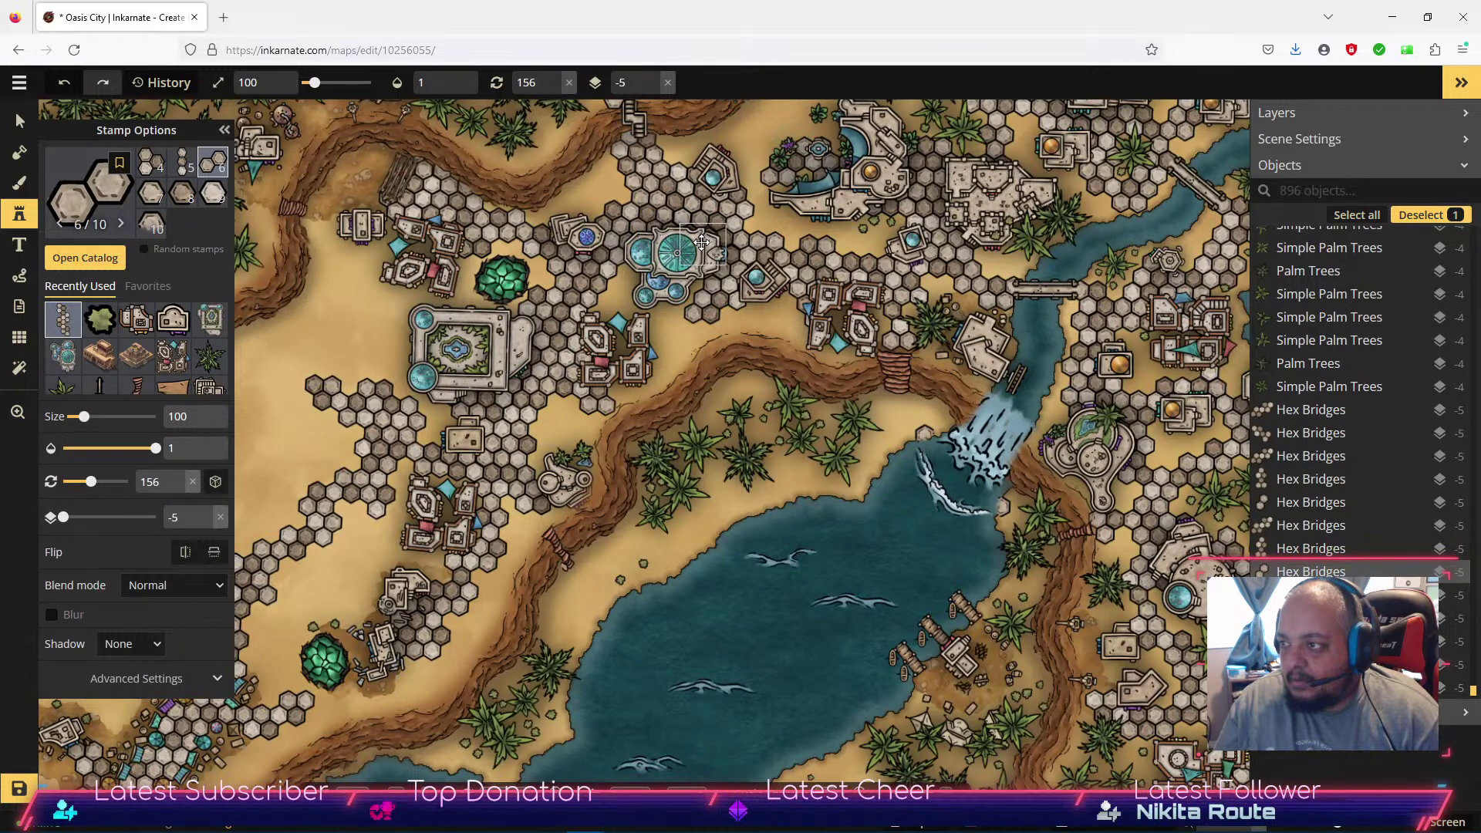
scroll(701, 241, up, 5)
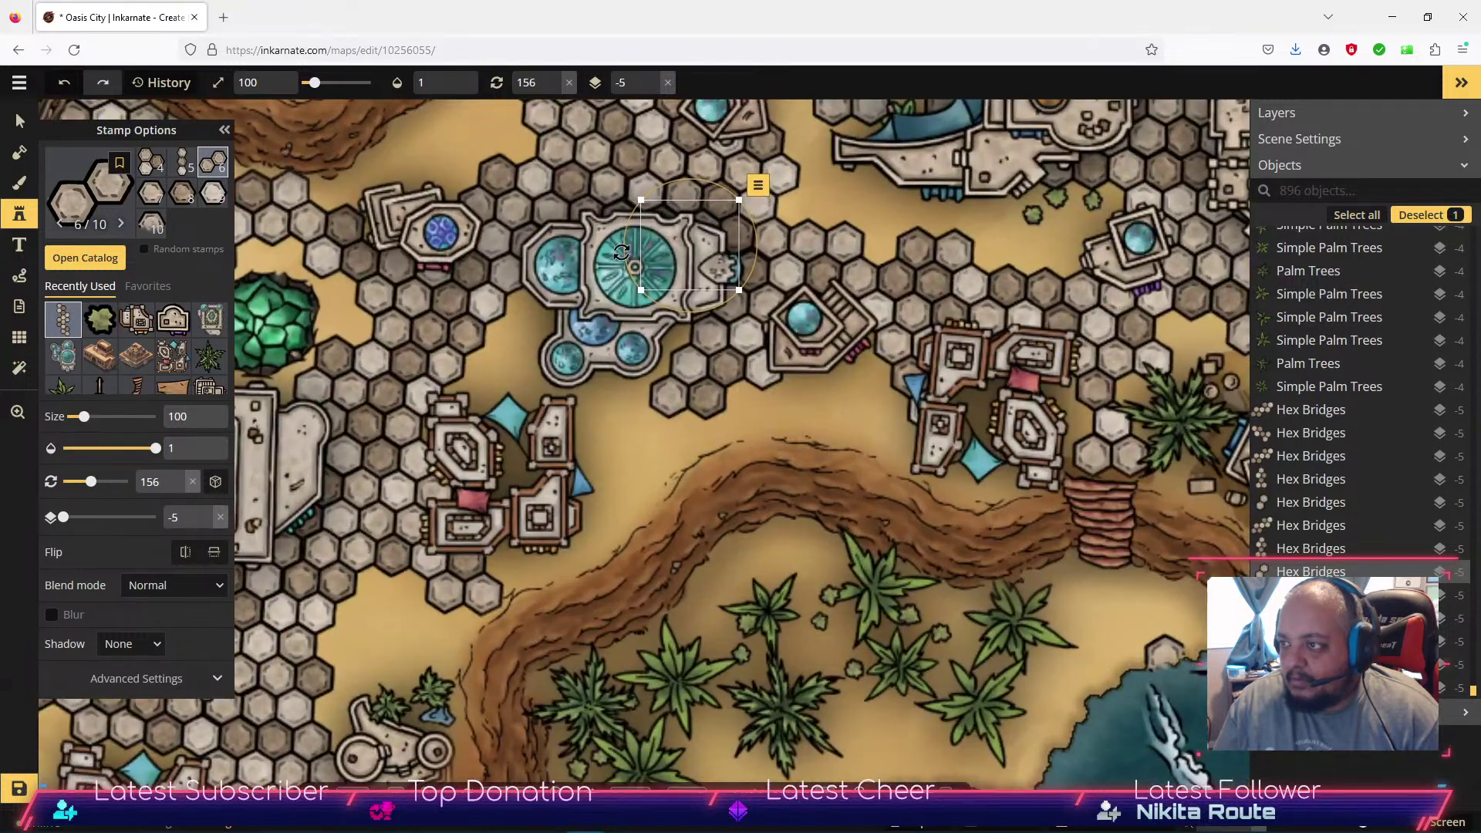
Inspect the paving around the northern bath house, the lake districts and the walled southeastern compound for sparse areas.
click(17, 115)
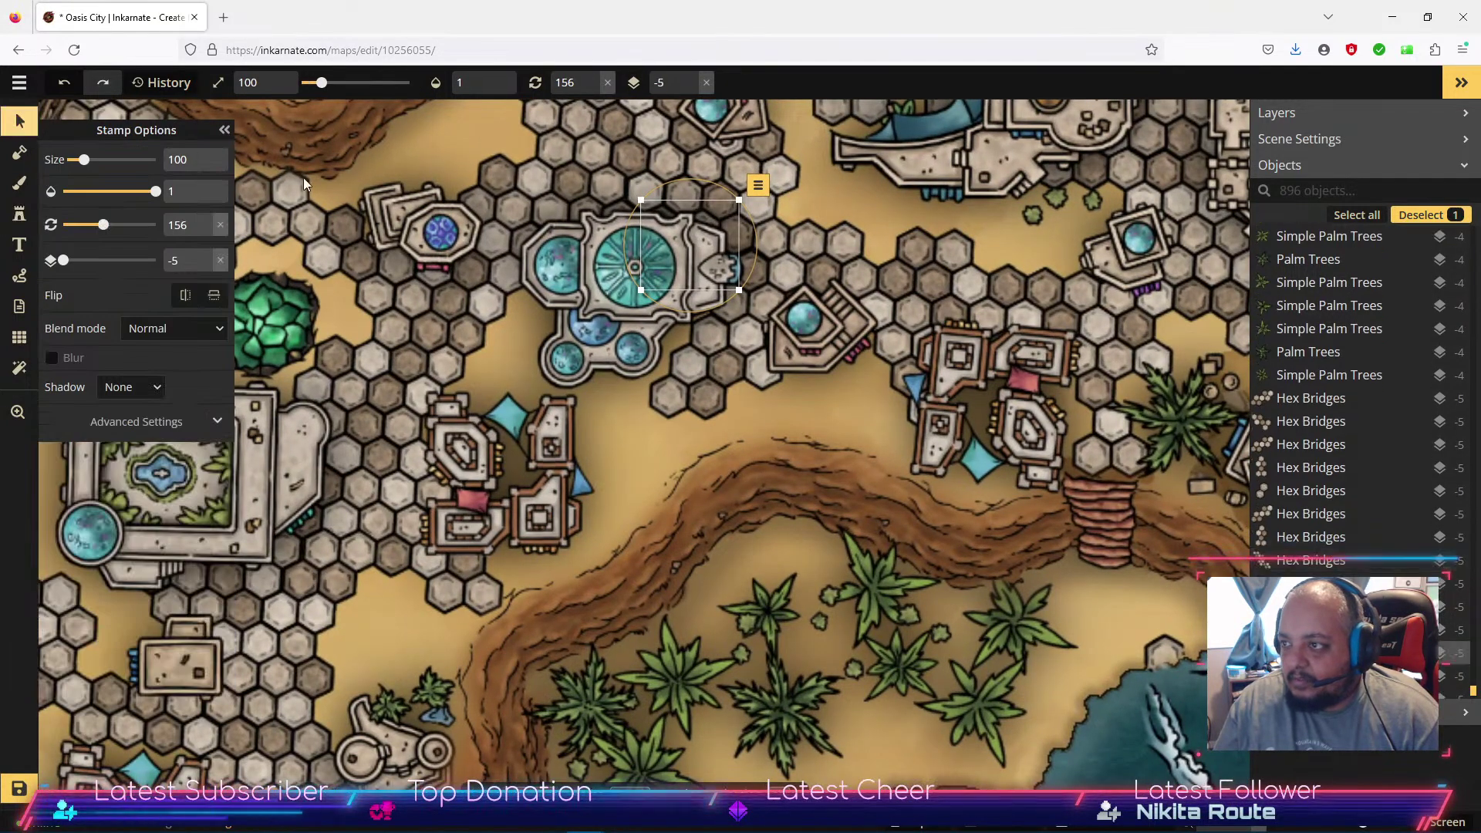
click(622, 210)
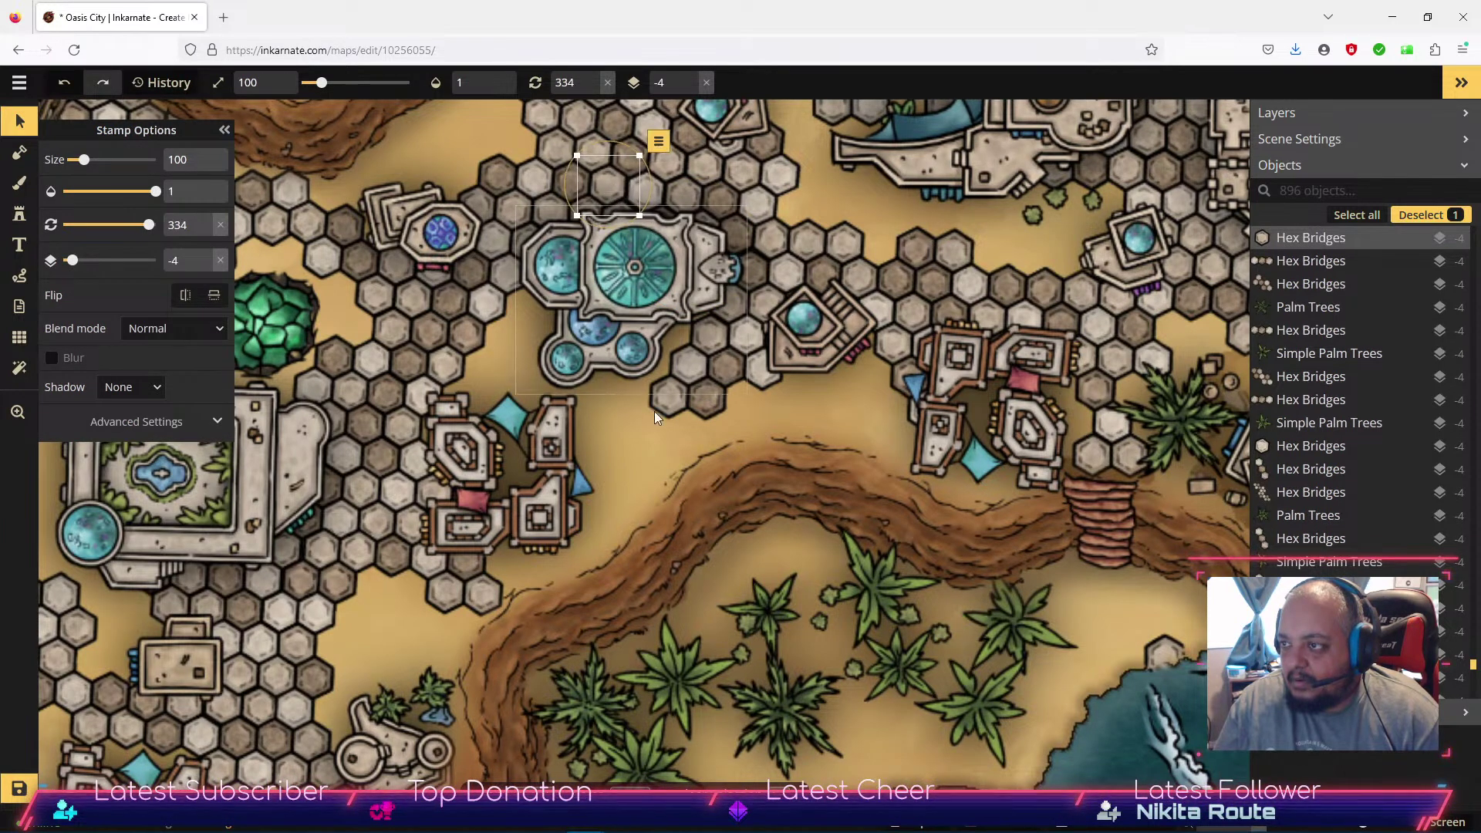
click(645, 463)
scroll(655, 452, down, 5)
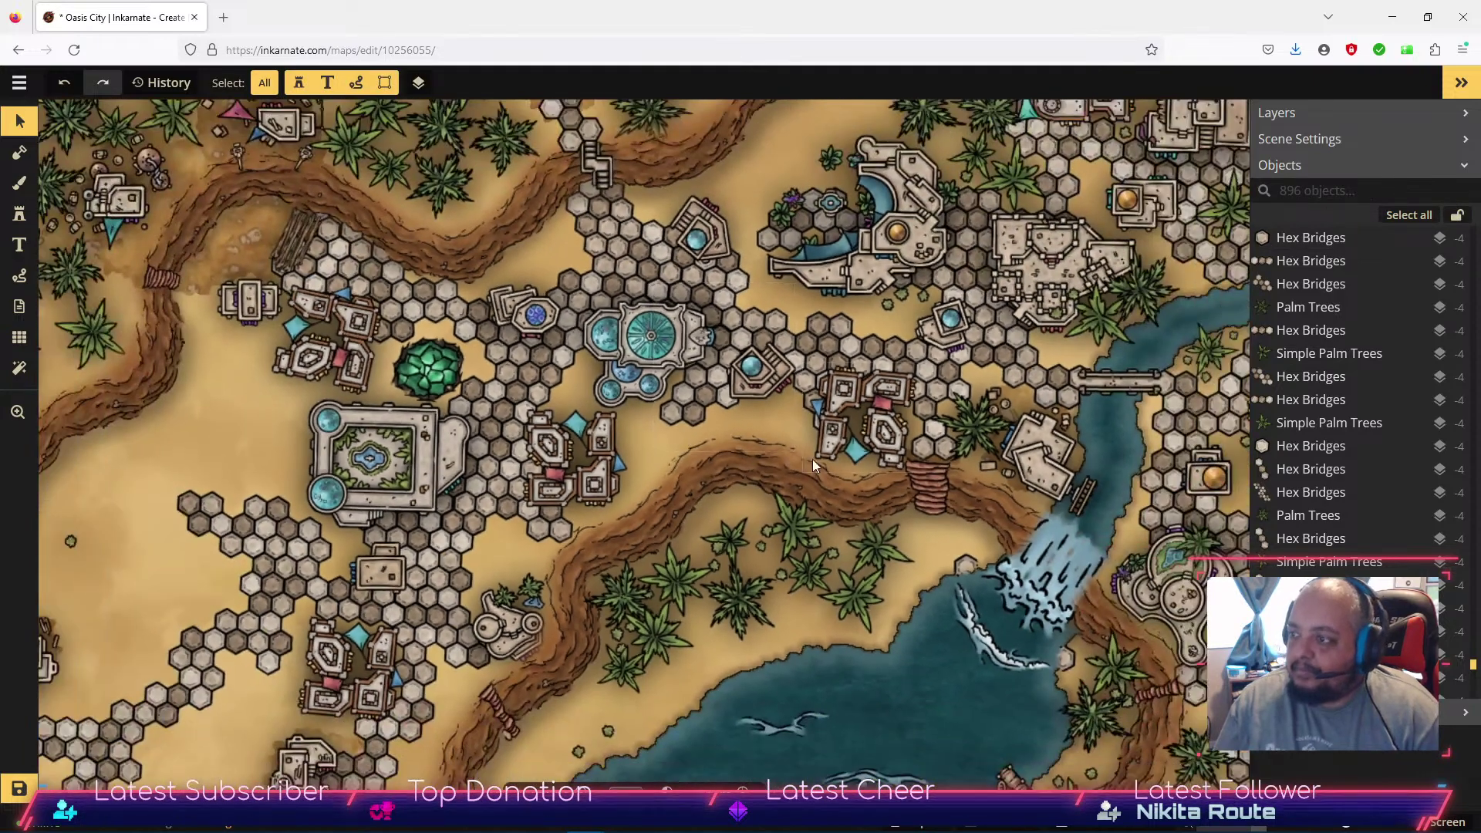
key(space)
drag(764, 506, 607, 303)
scroll(684, 404, down, 4)
drag(645, 577, 594, 200)
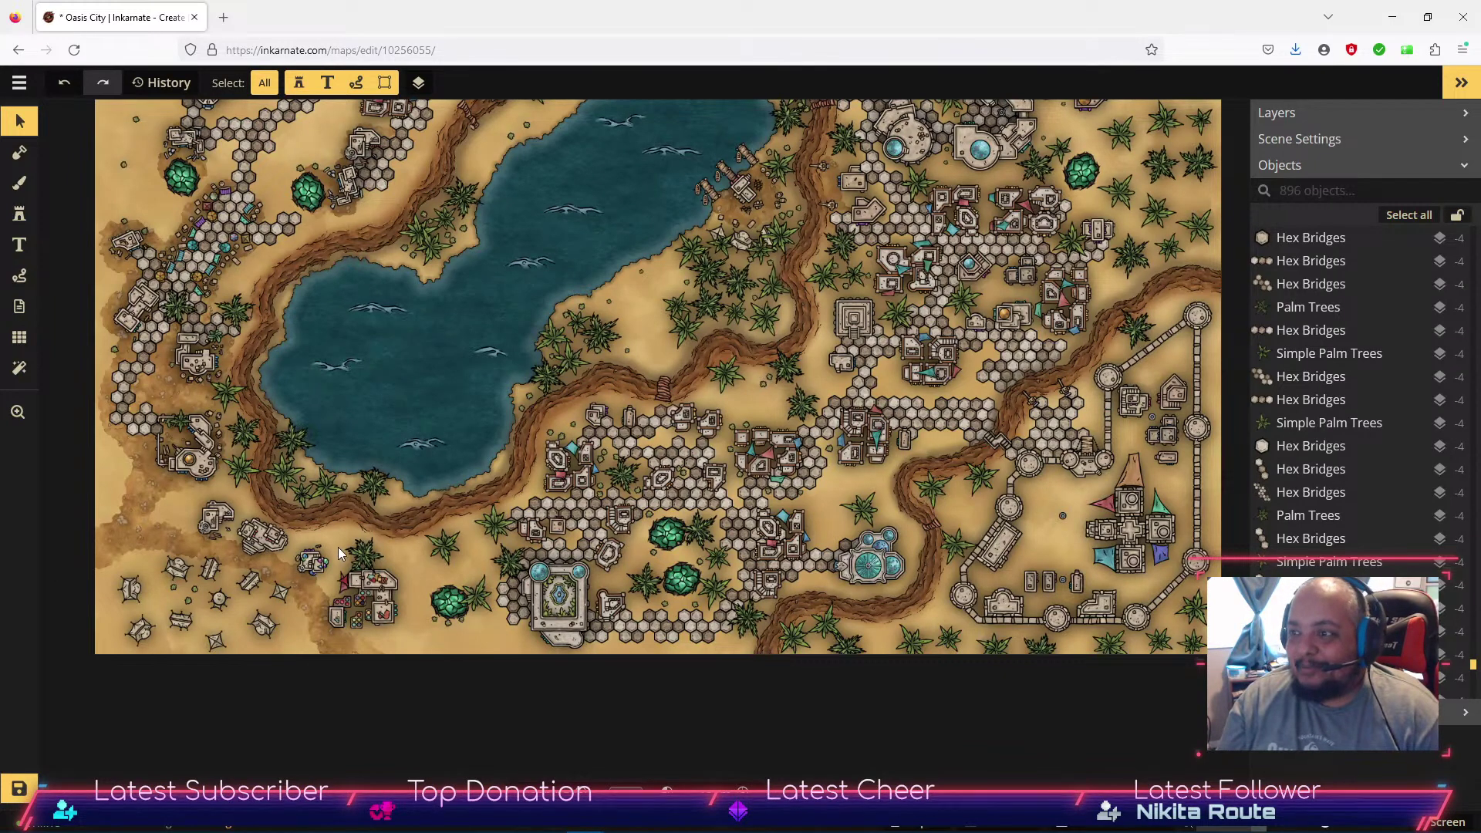
scroll(607, 334, up, 3)
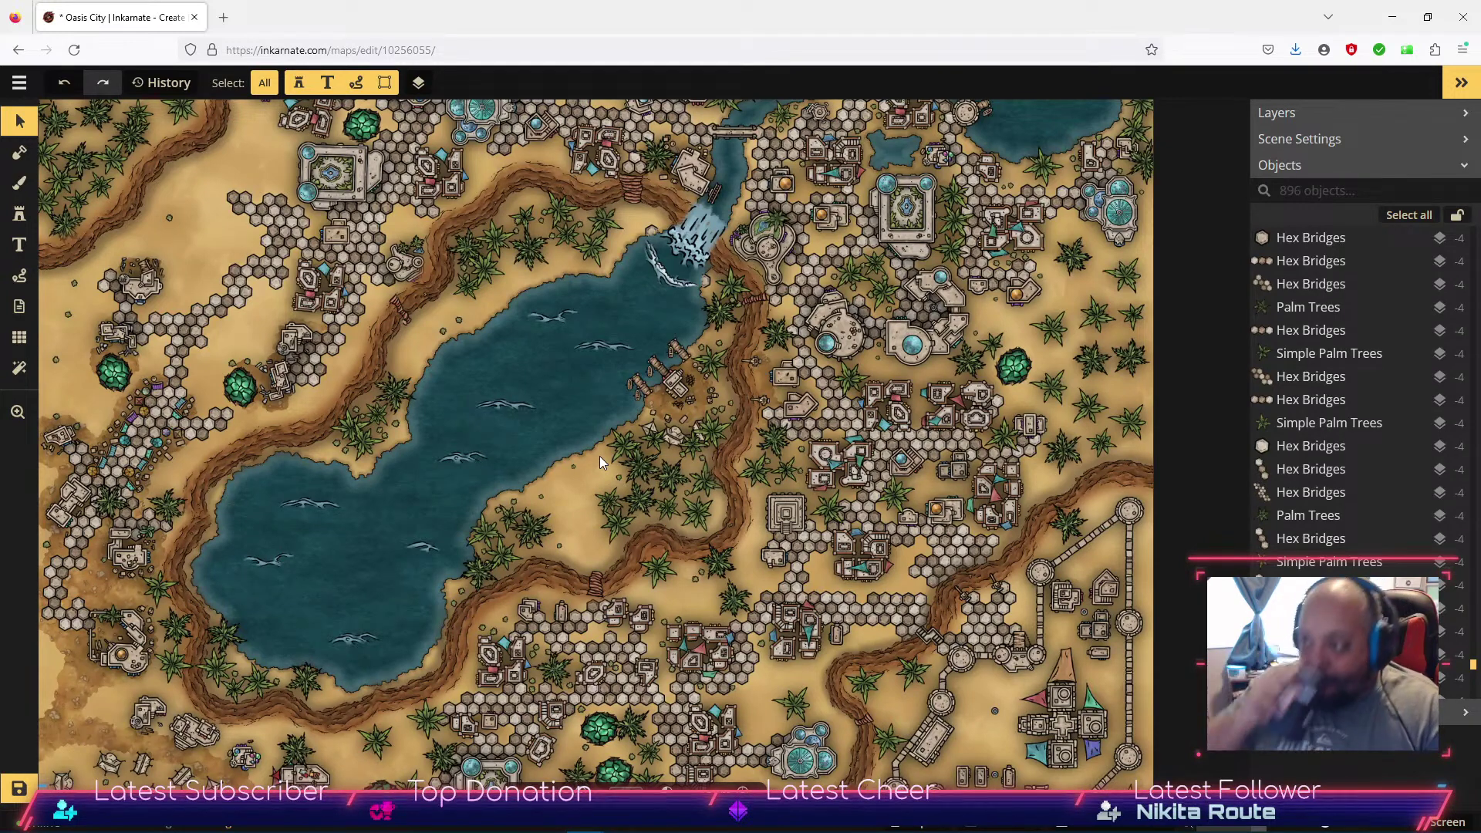
click(17, 411)
drag(996, 351, 763, 594)
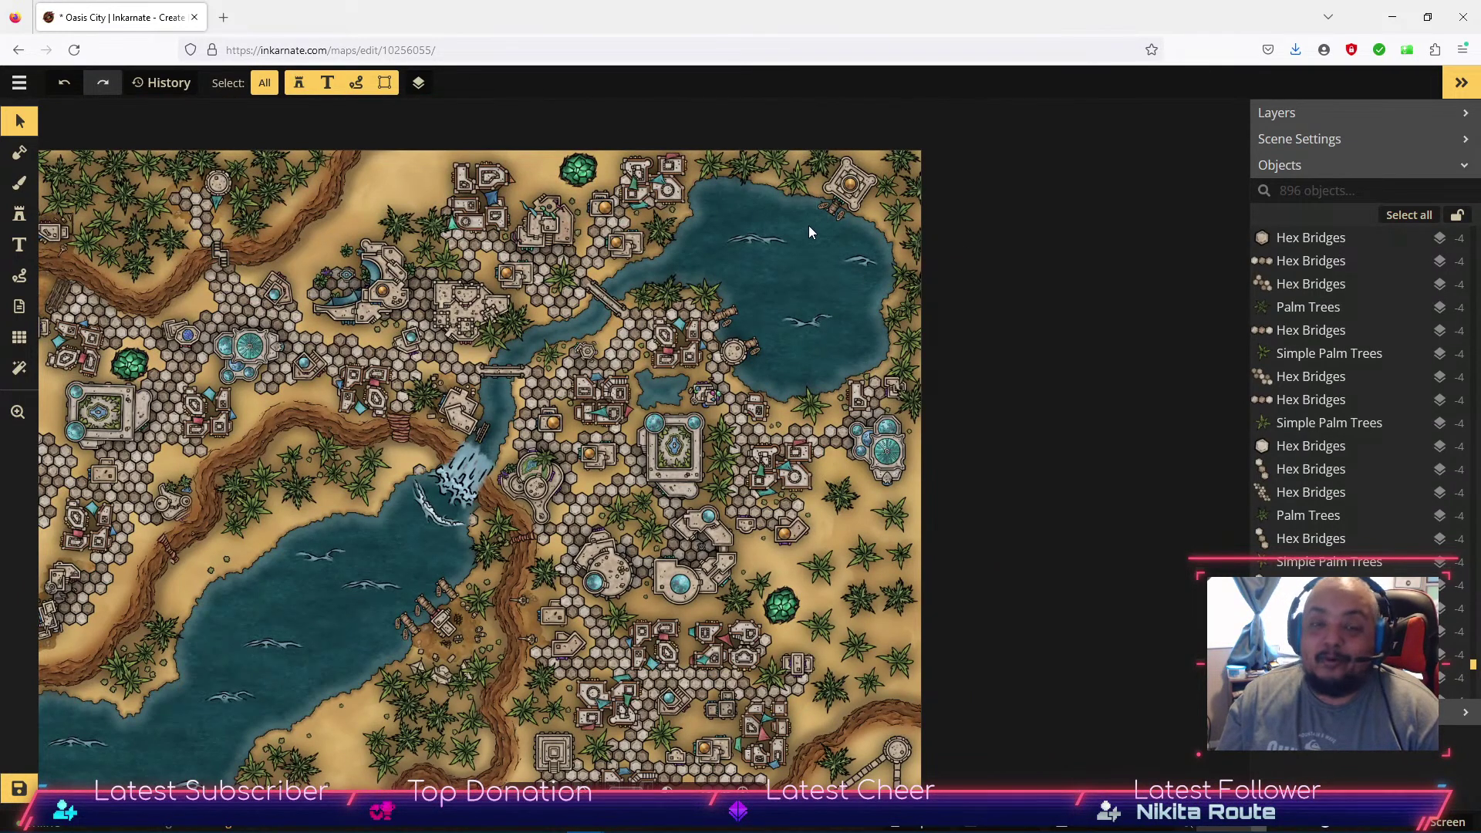
key(space)
drag(756, 574, 856, 168)
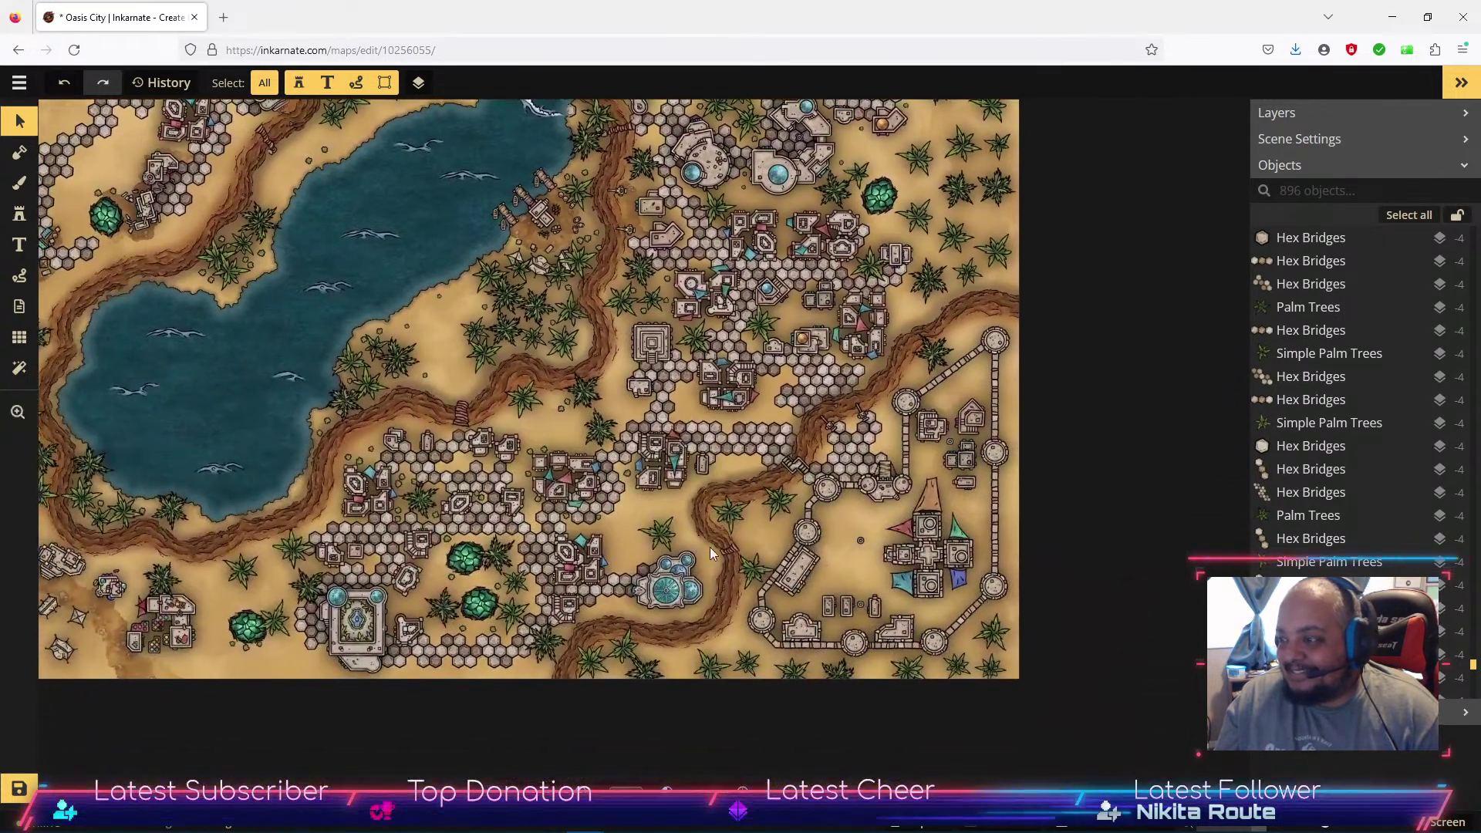
scroll(272, 461, left, 3)
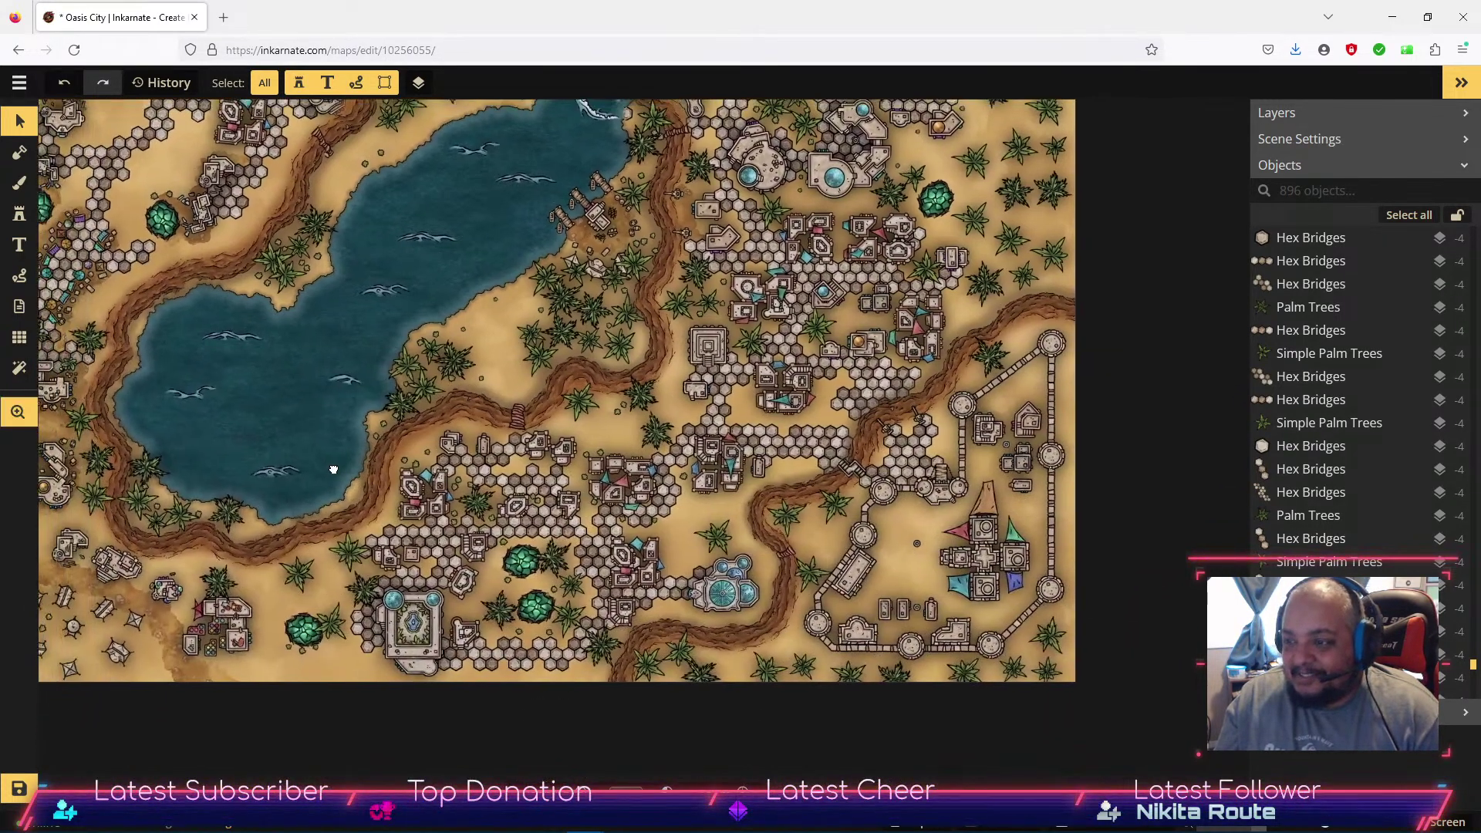
Place random Desert Shrubs at size 100 on layer 3 among the eastern housing blocks and in the northern part of the walled compound.
click(437, 465)
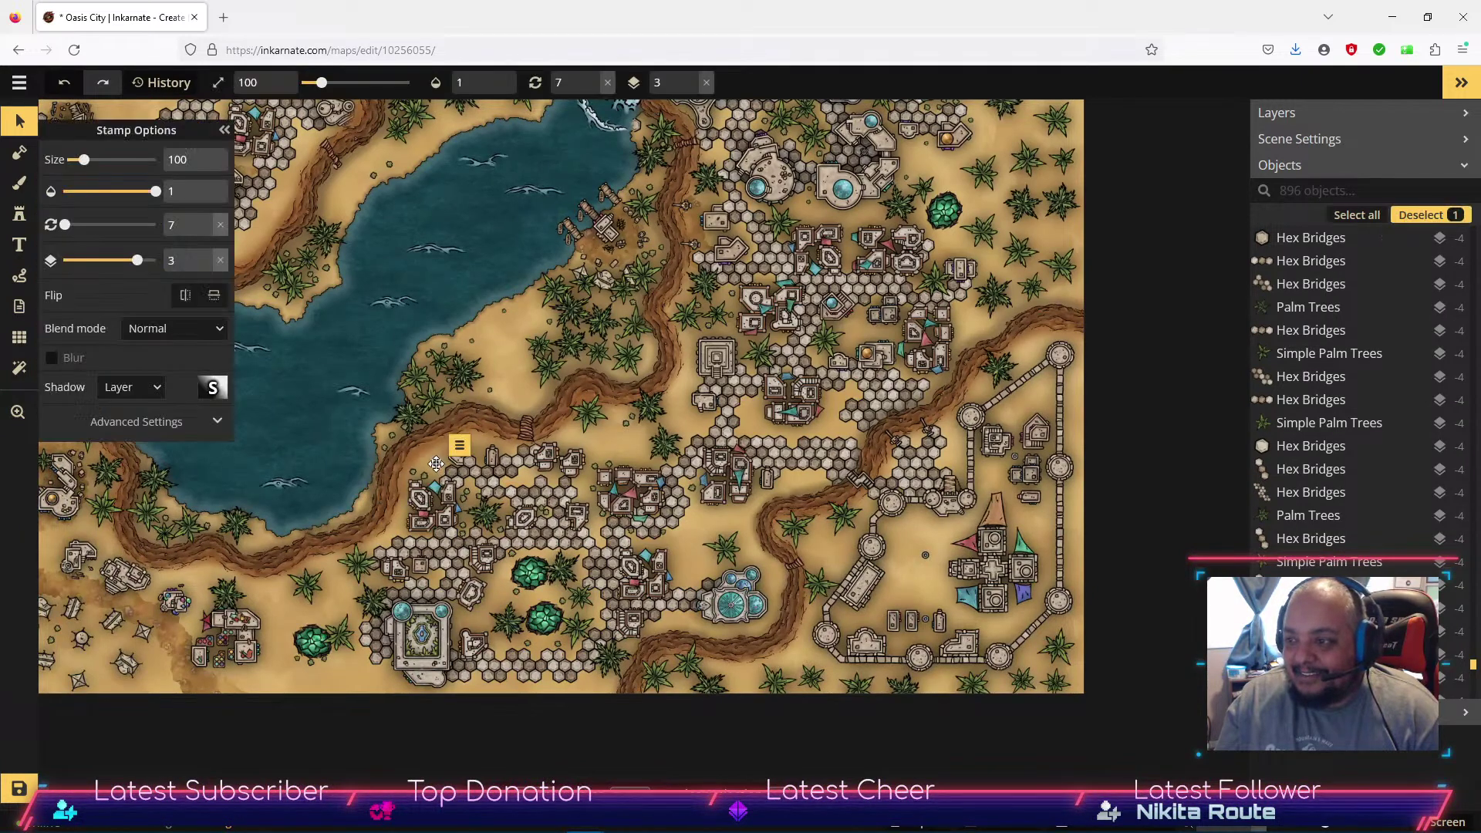
click(17, 214)
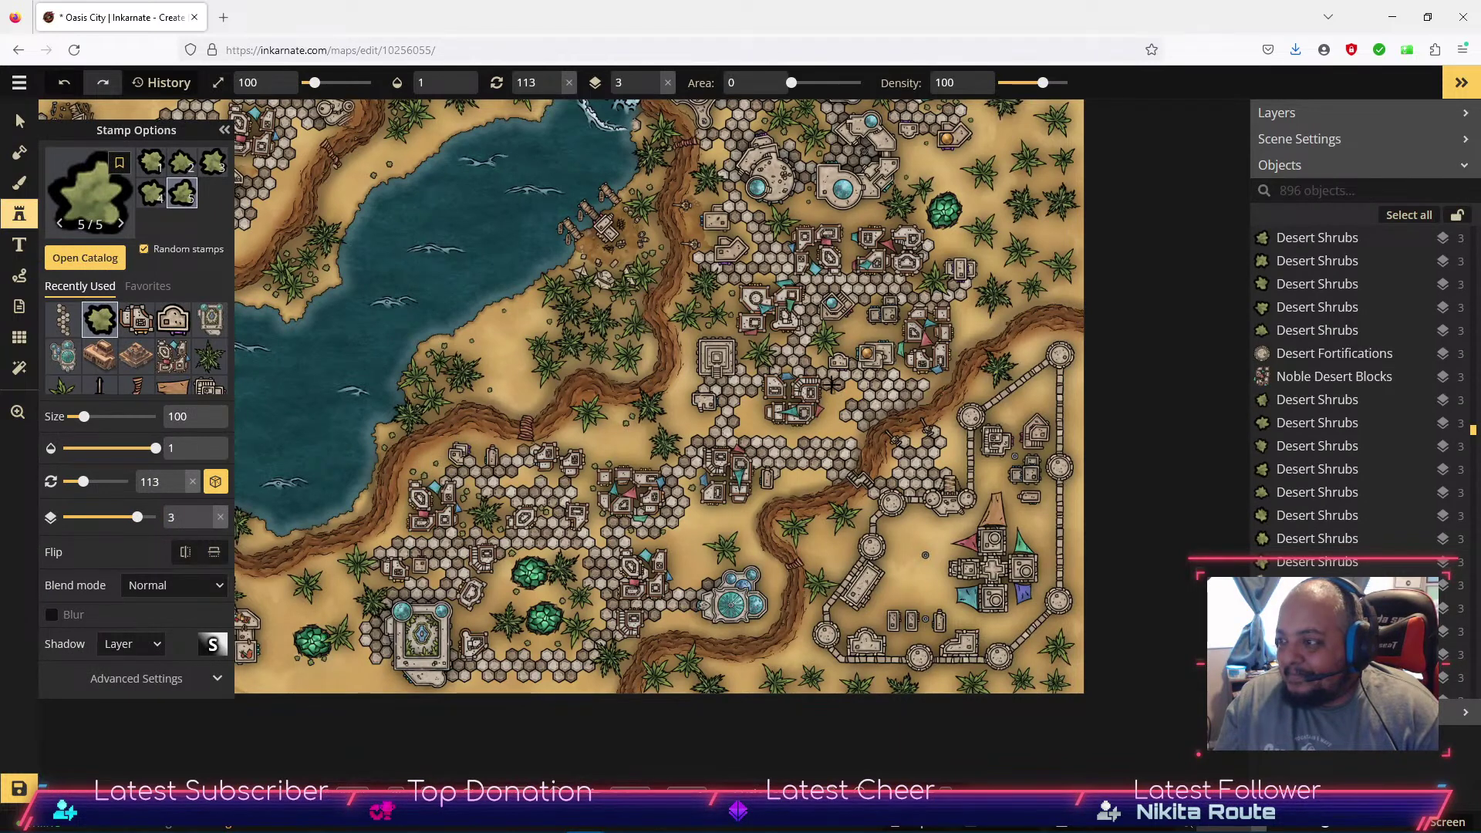
click(820, 357)
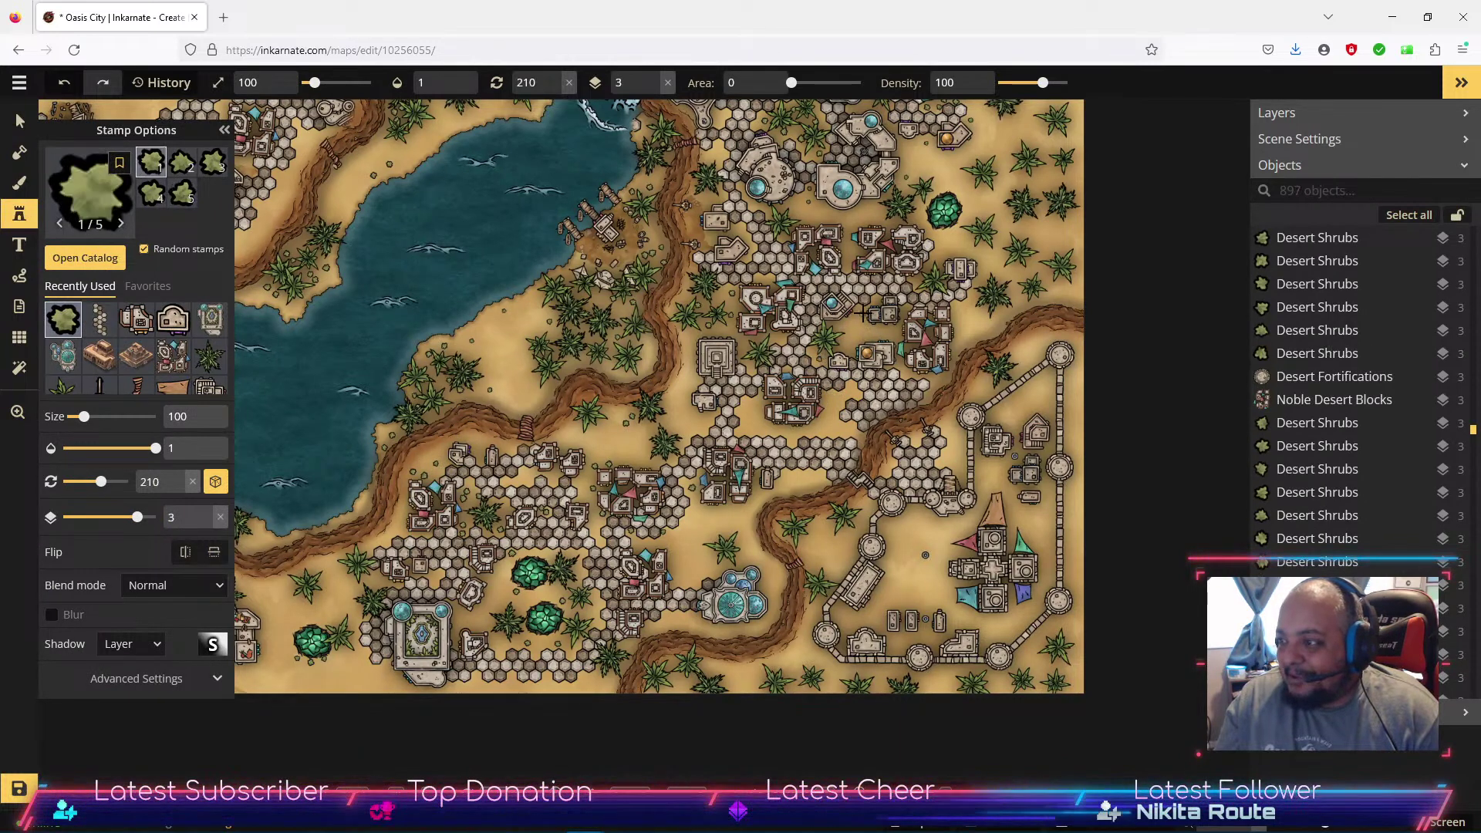
click(887, 332)
click(982, 394)
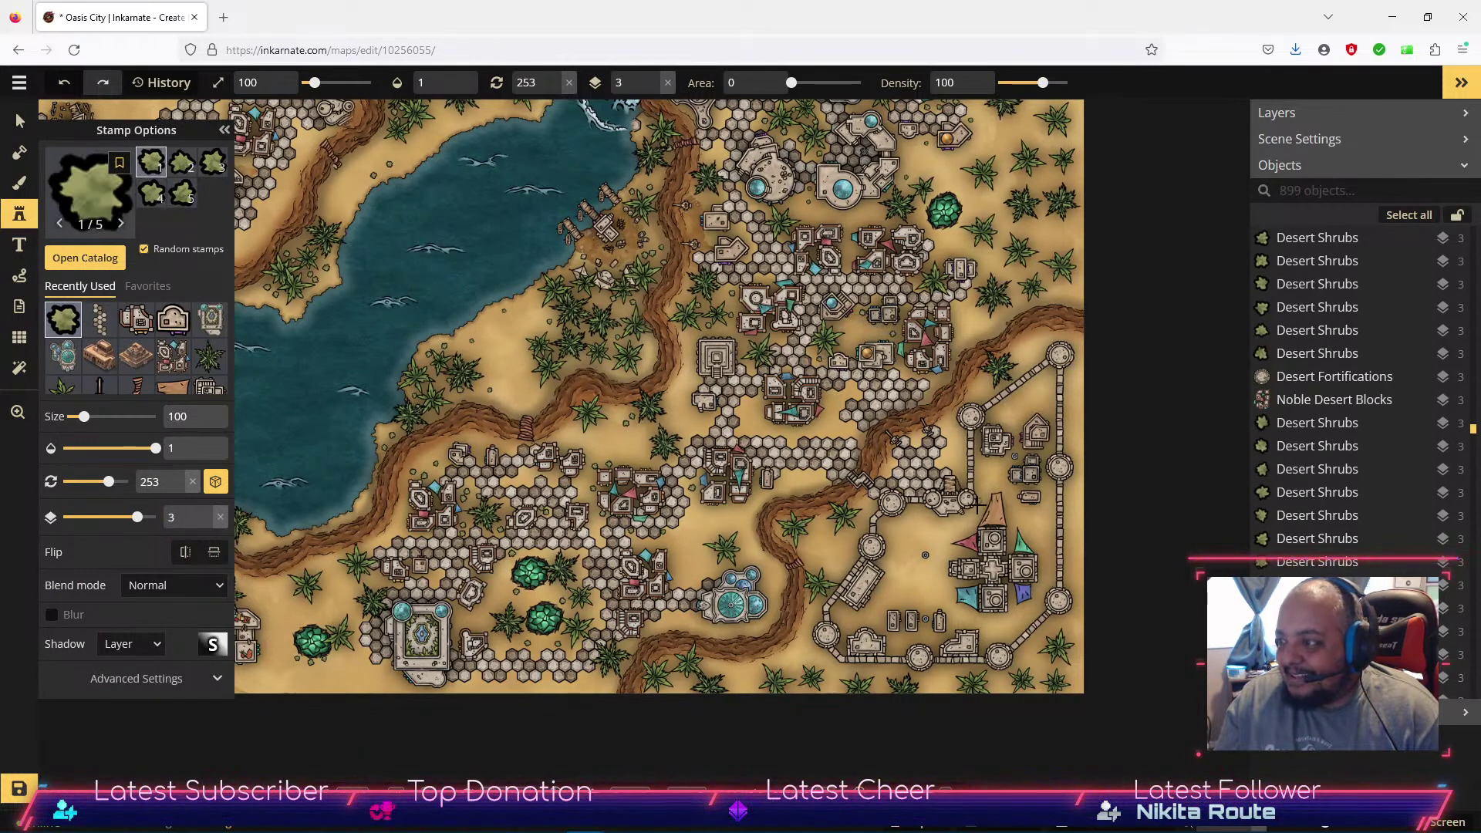
click(982, 480)
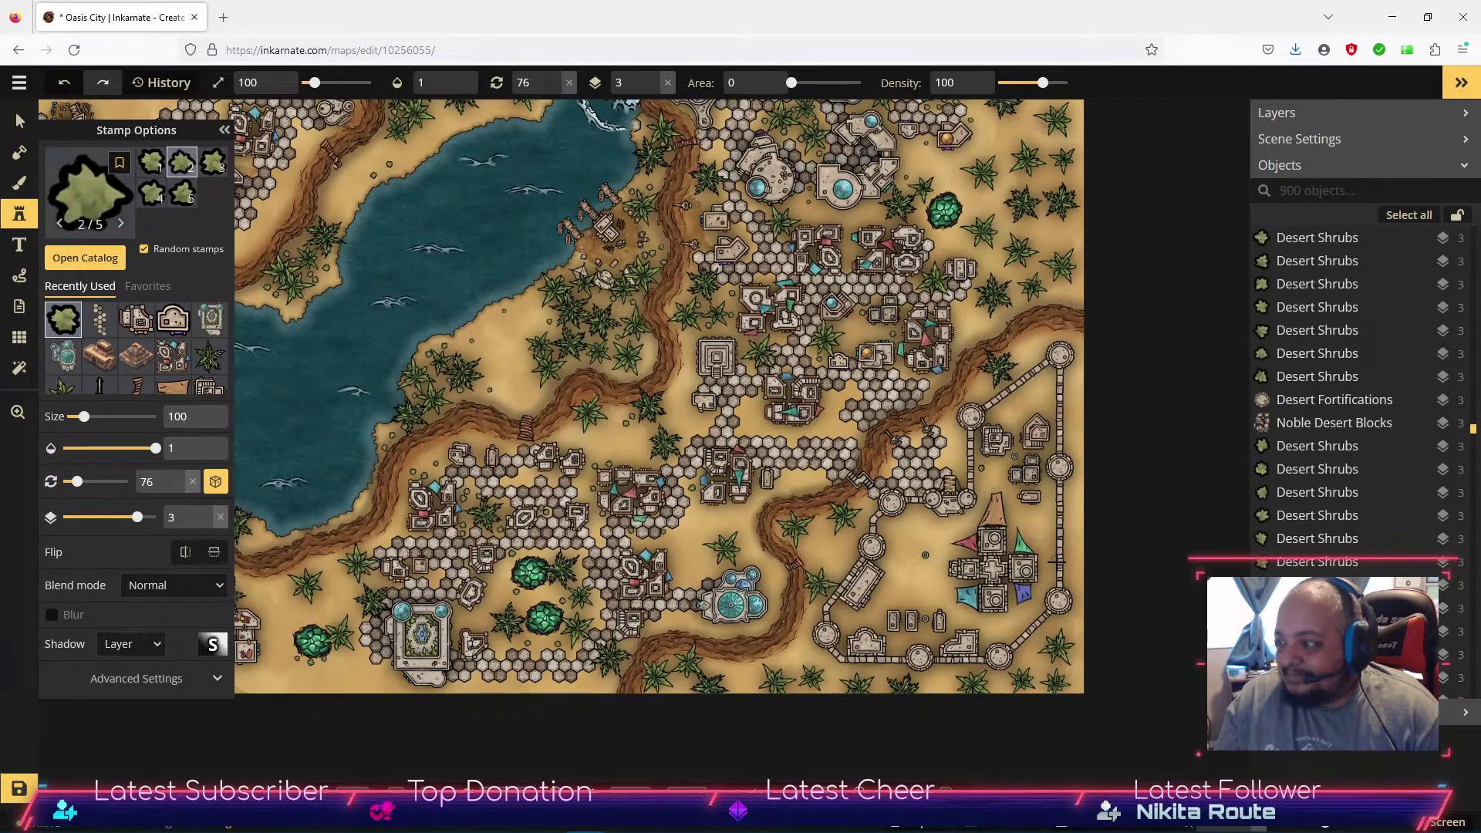
Scatter Desert Shrubs around the small buildings along the southern wall of the fortified compound.
click(913, 602)
click(954, 615)
click(965, 626)
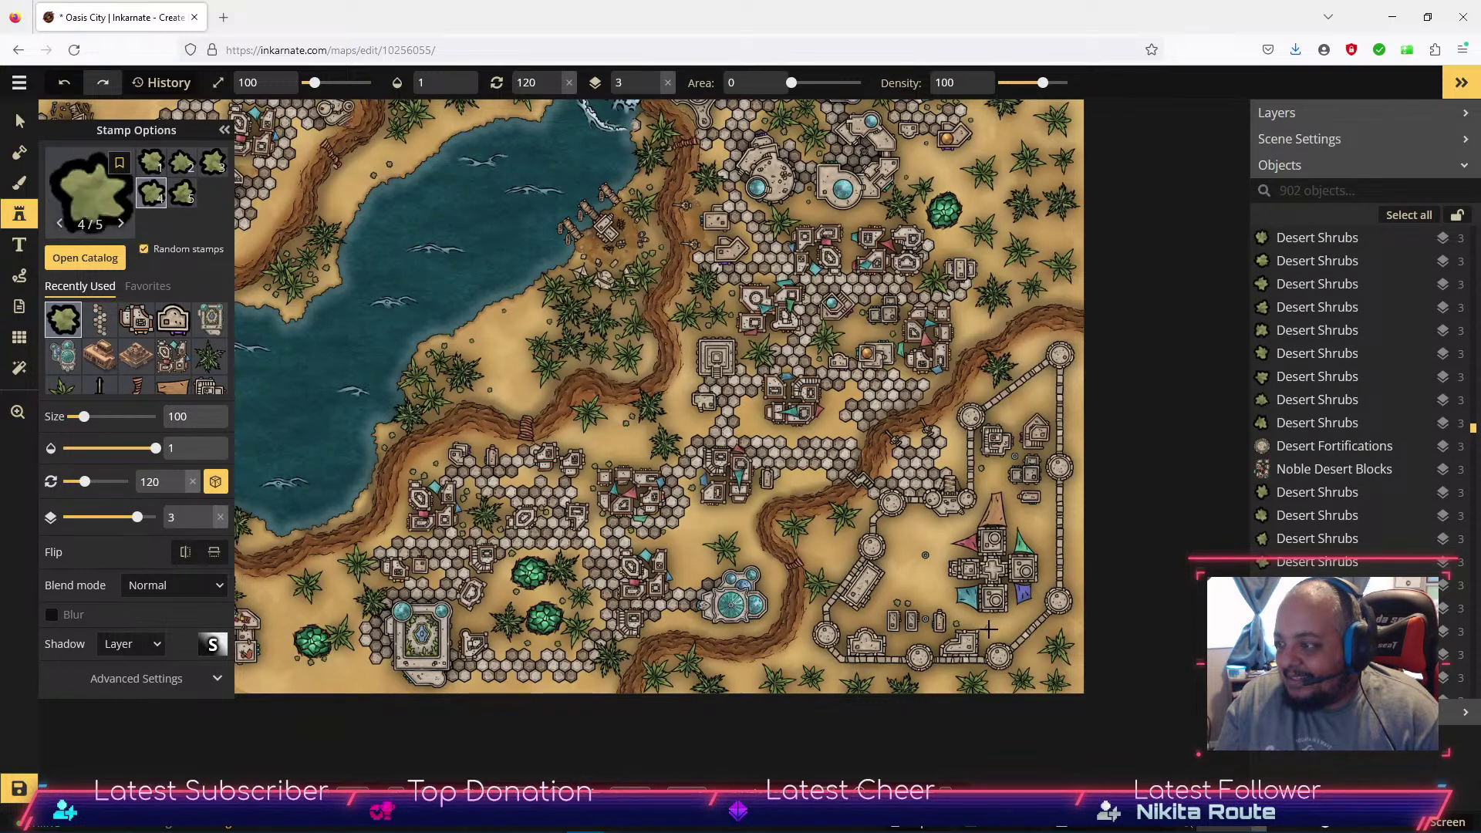
click(993, 641)
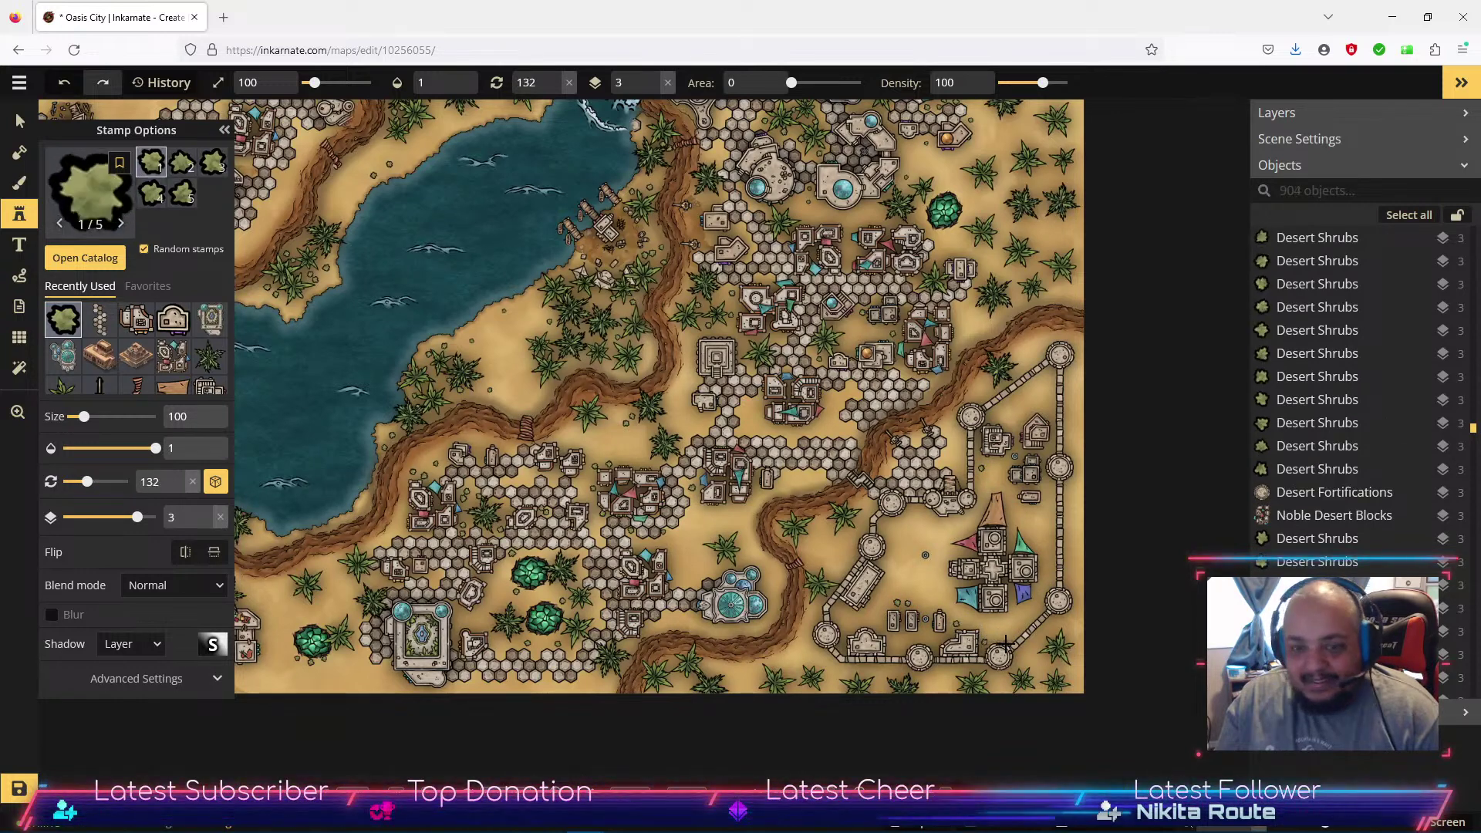
click(987, 635)
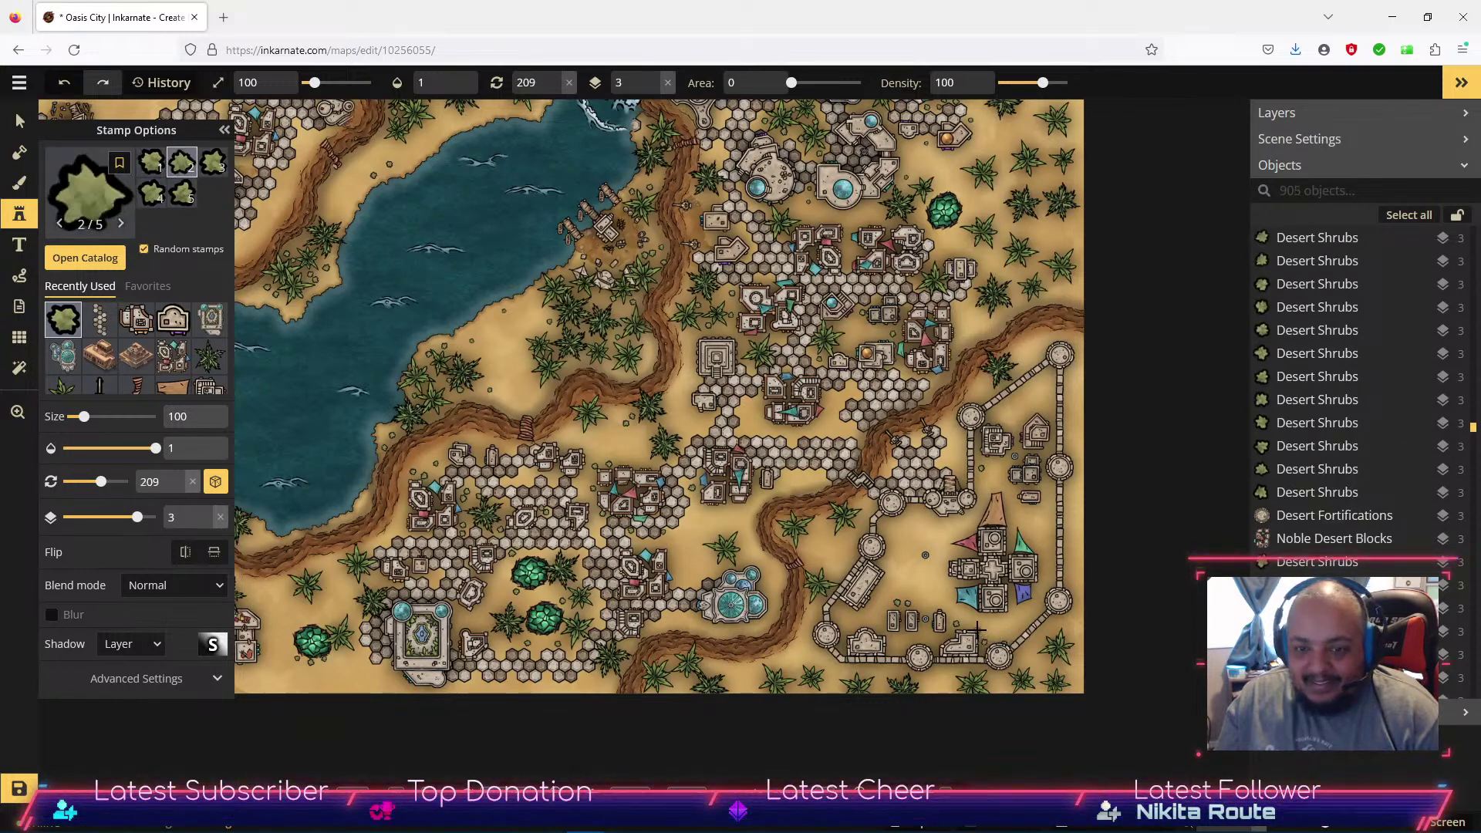
Add Desert Shrubs inside the compound's western wall, near the southwest tower and around the long slanted building.
click(847, 627)
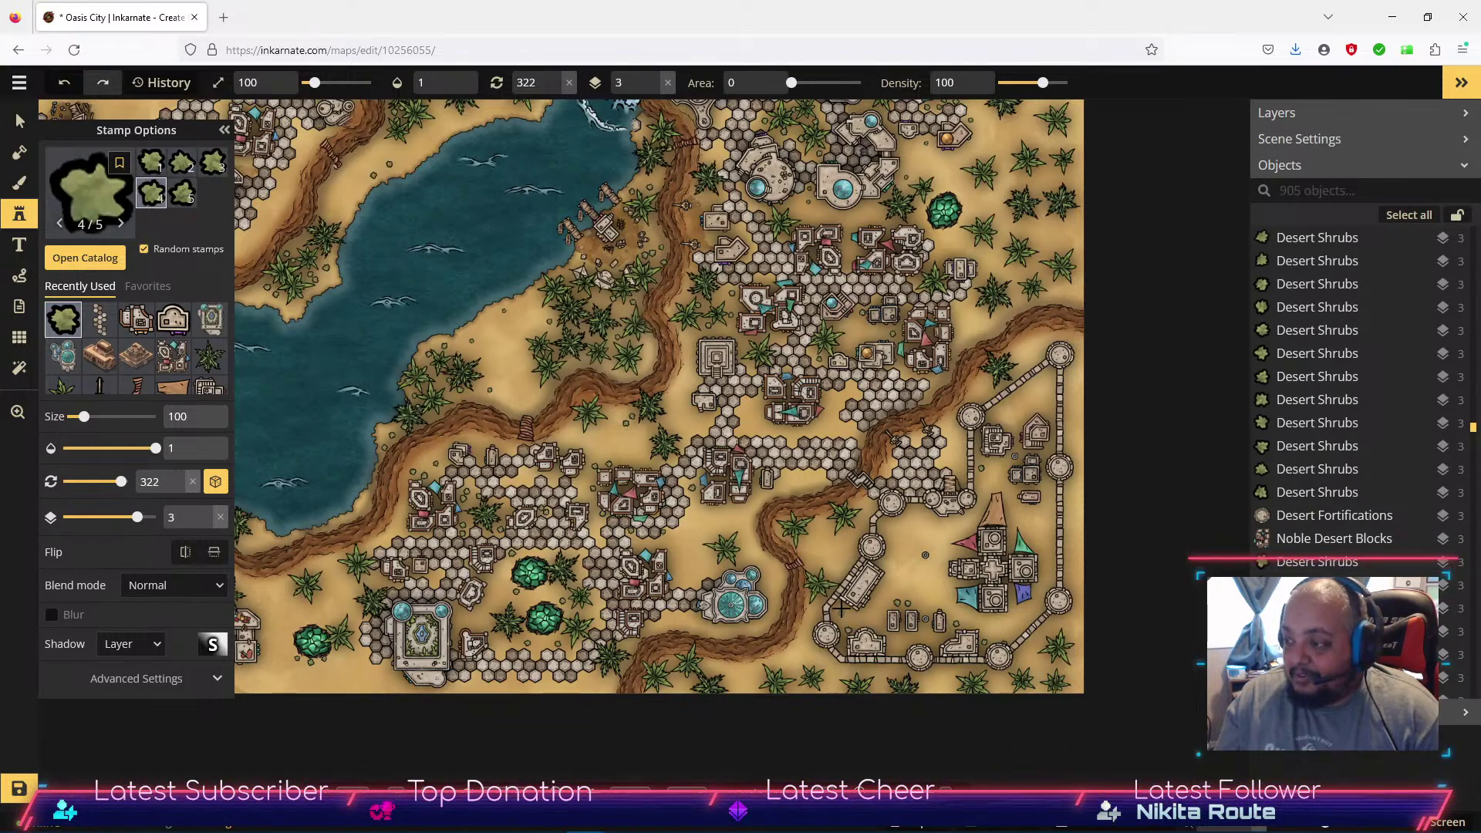
click(888, 571)
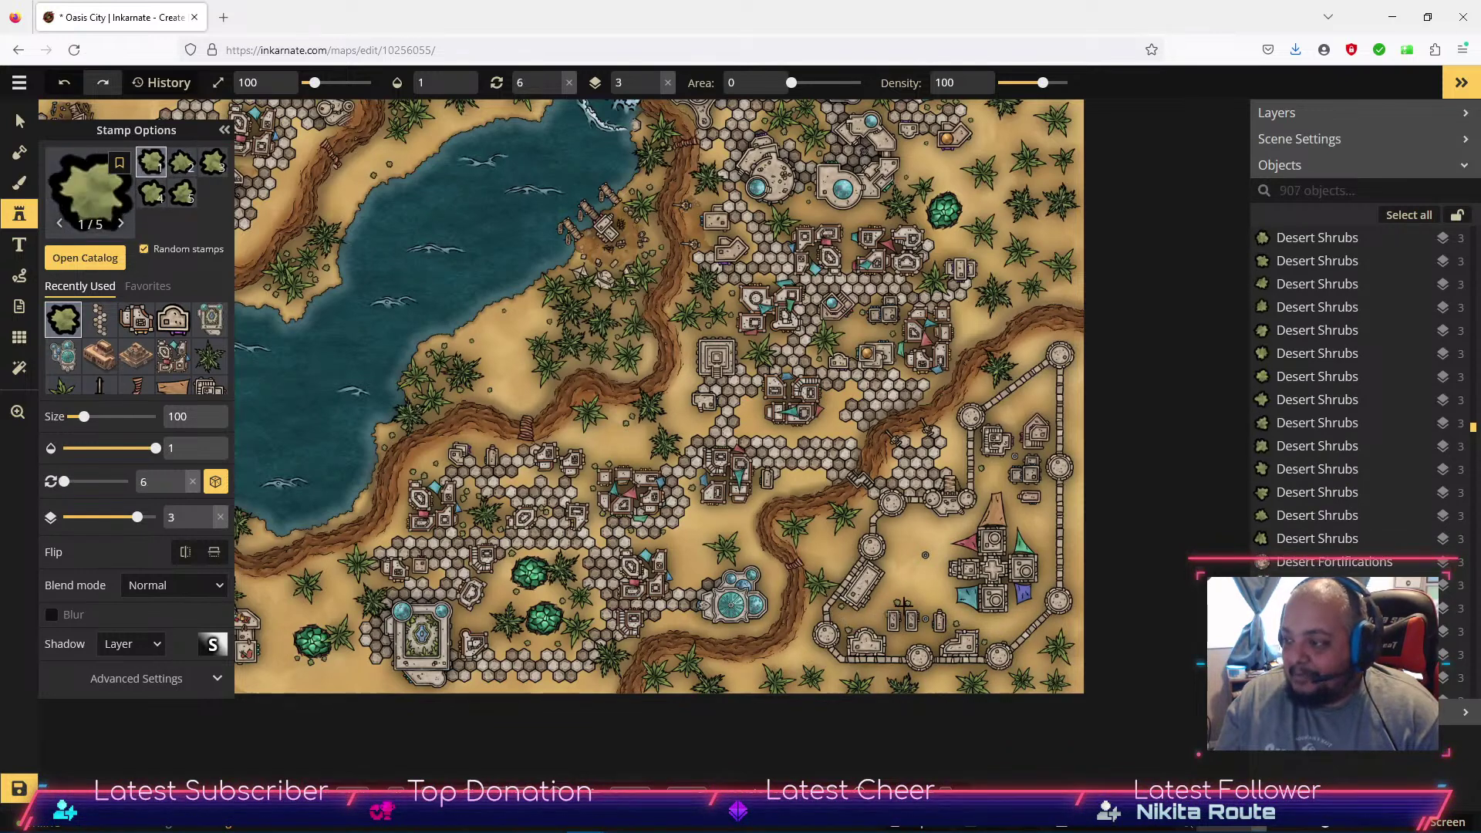
click(886, 523)
click(895, 540)
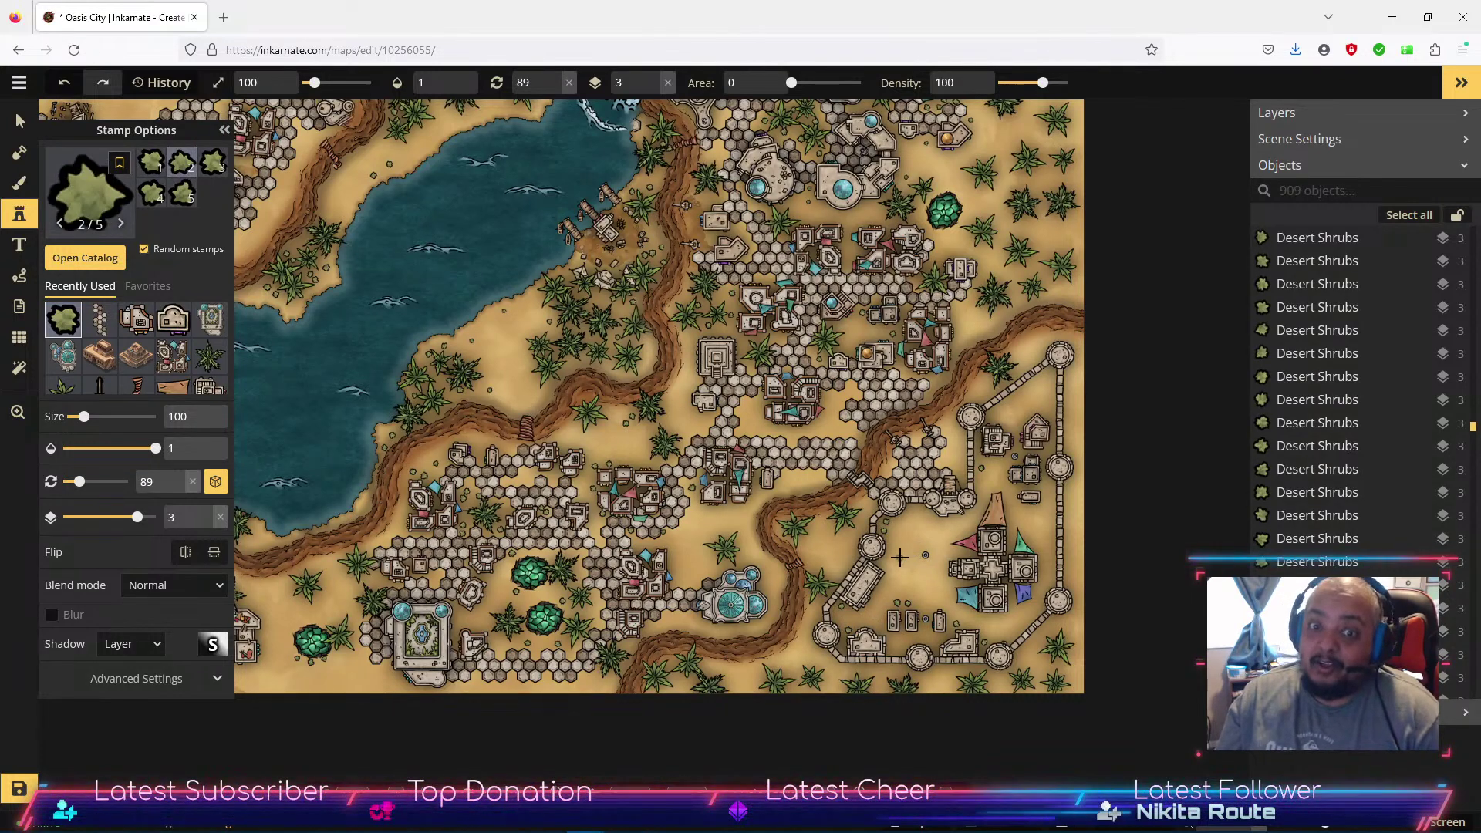
Place Desert Shrubs below the compound's northern diagonal wall and beside the small houses near its eastern wall.
scroll(976, 525, up, 3)
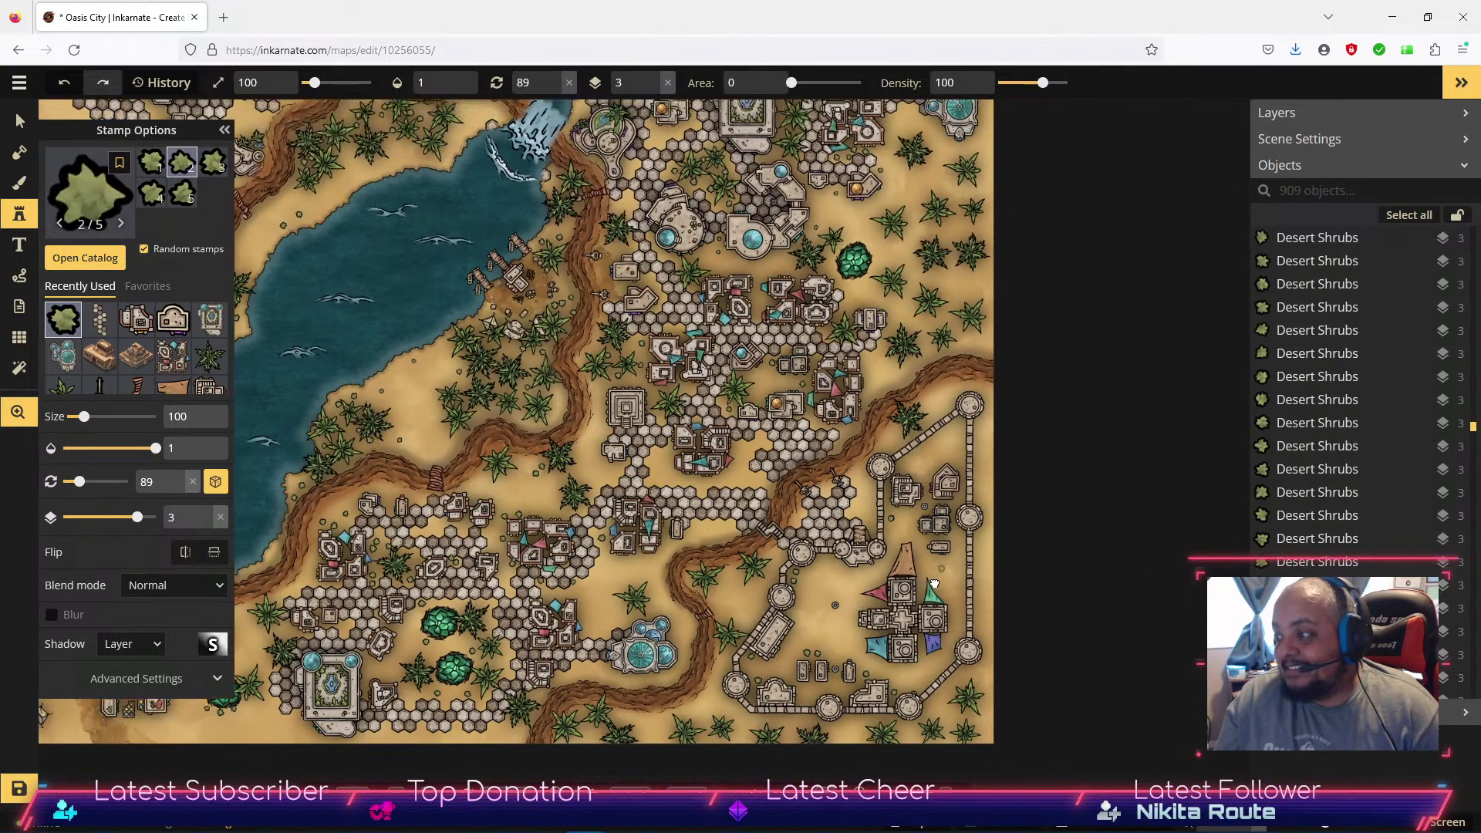
scroll(931, 492, up, 2)
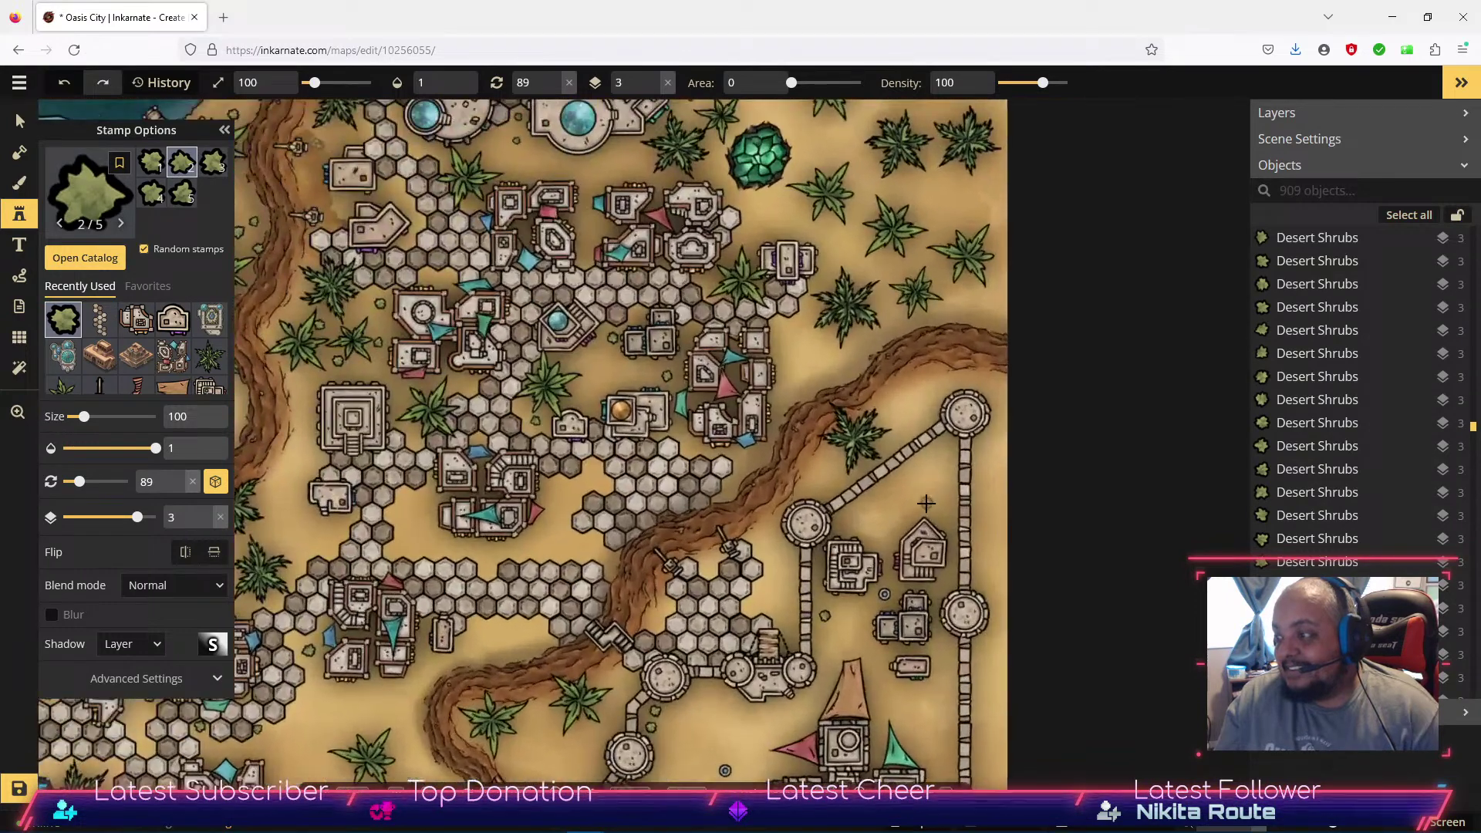
click(867, 503)
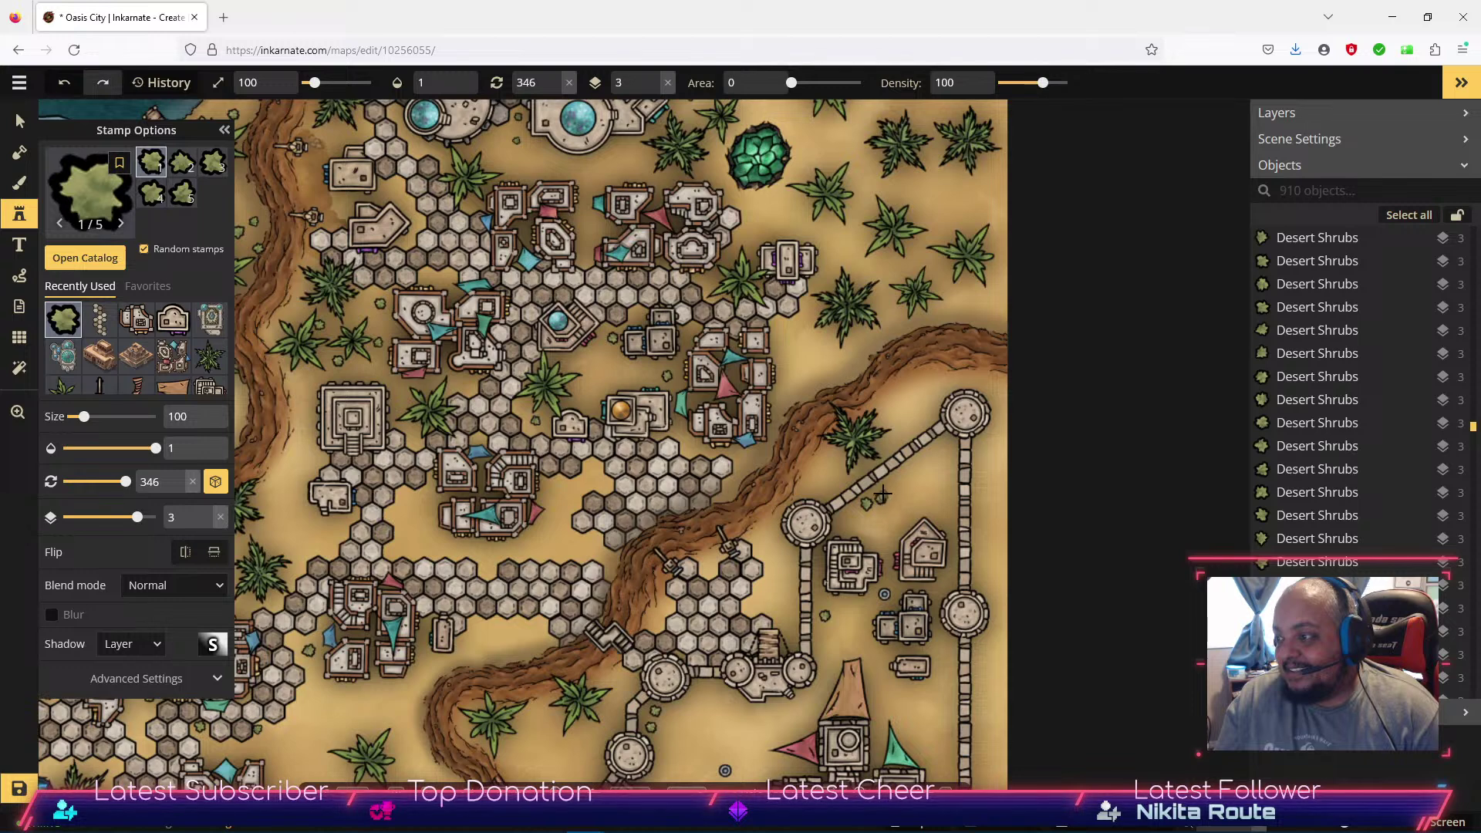
click(884, 492)
click(890, 484)
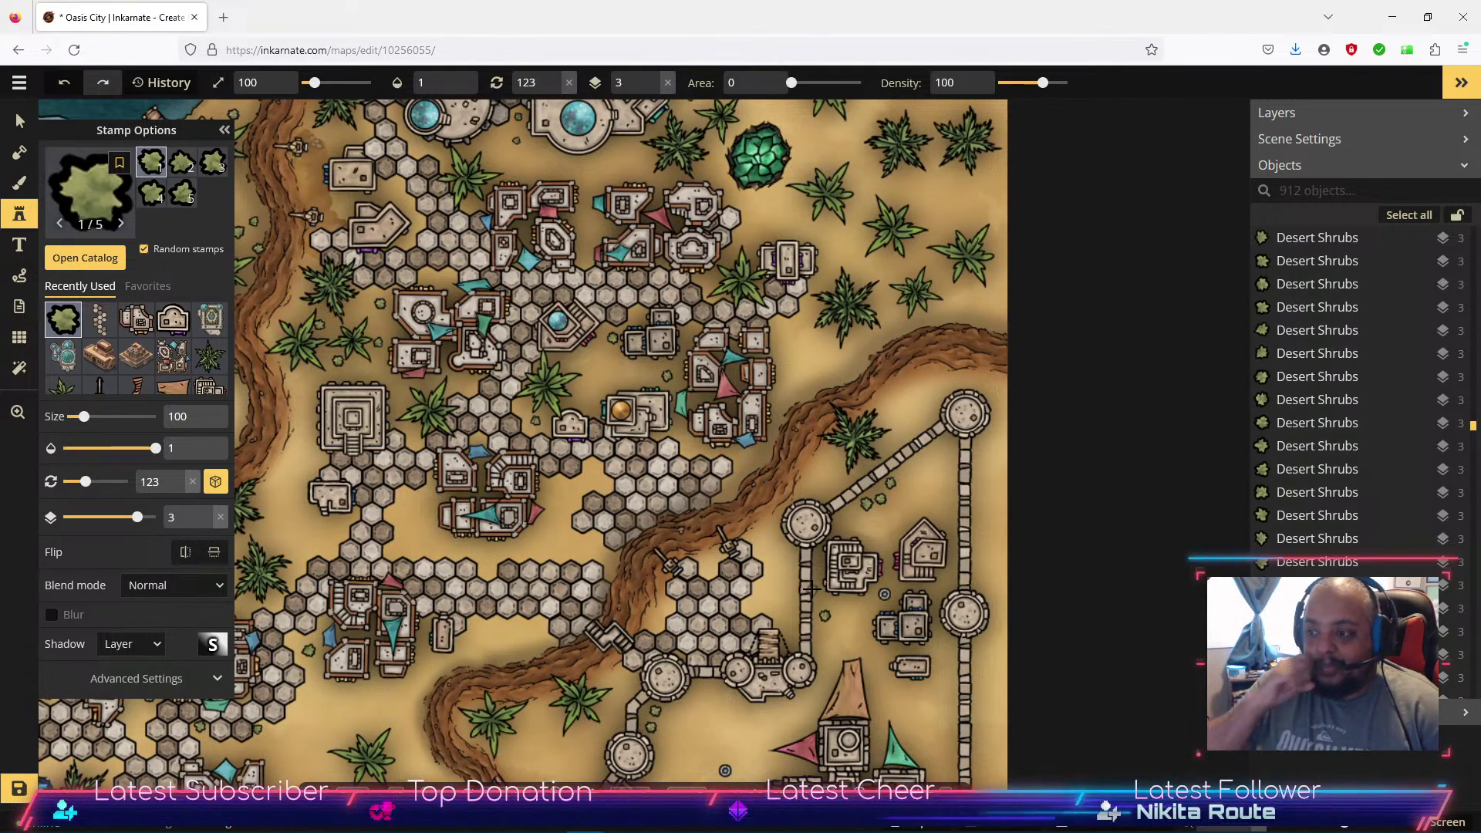
click(949, 647)
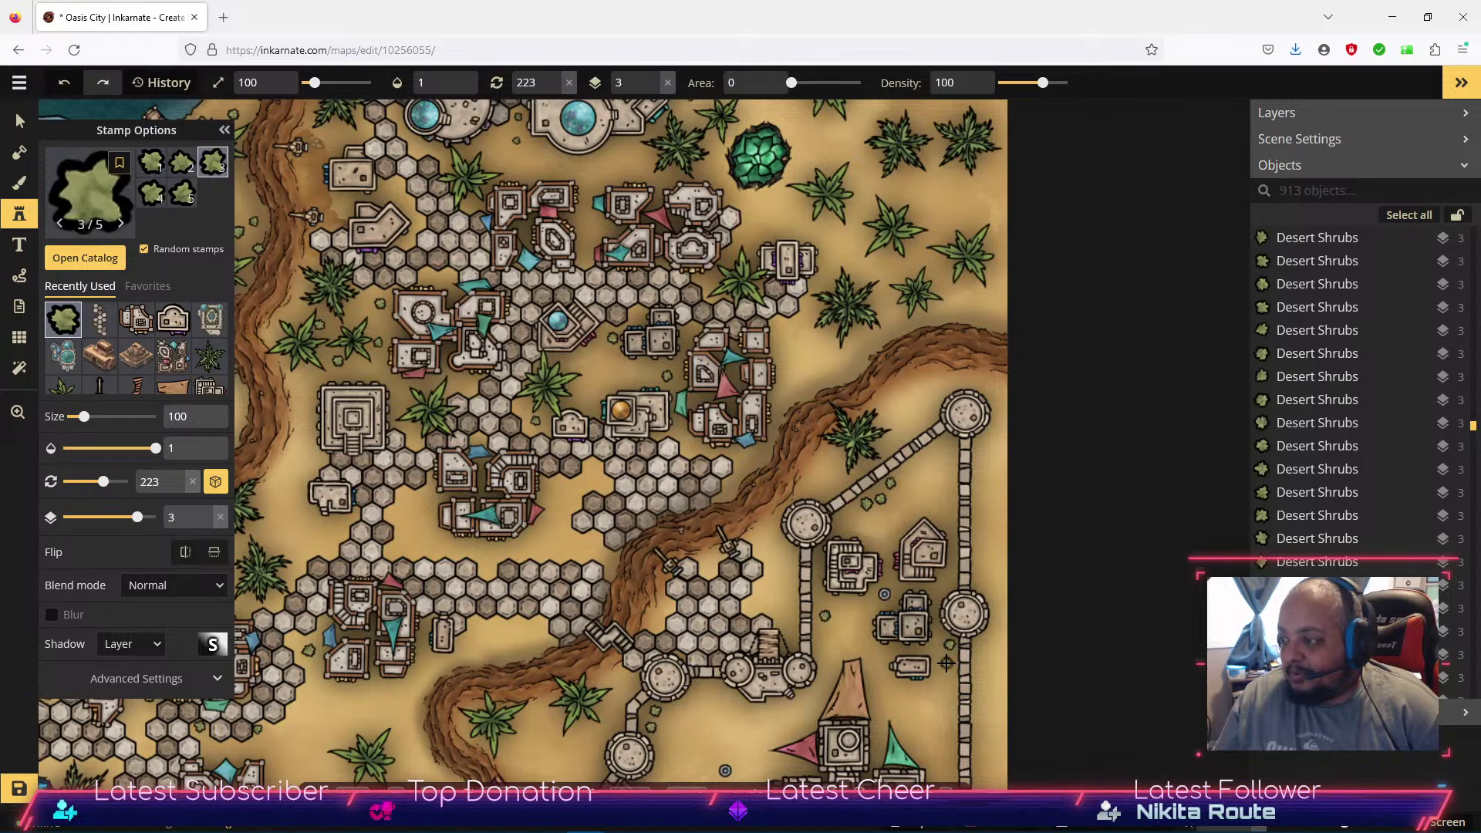
click(947, 664)
Add Desert Shrubs near the compound's southeastern diagonal wall and beside the castle's western side.
scroll(911, 655, down, 5)
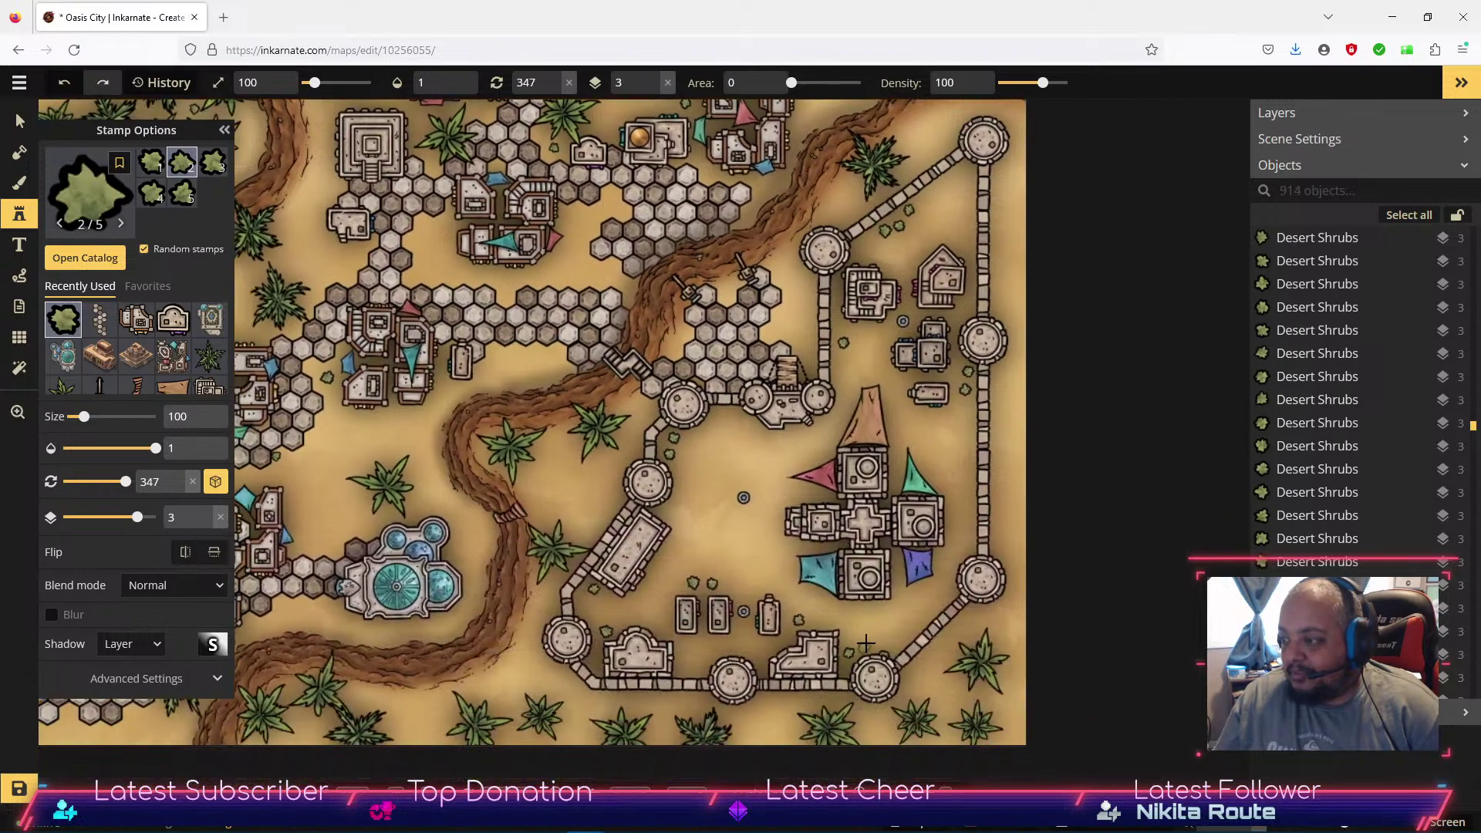
click(894, 640)
click(870, 629)
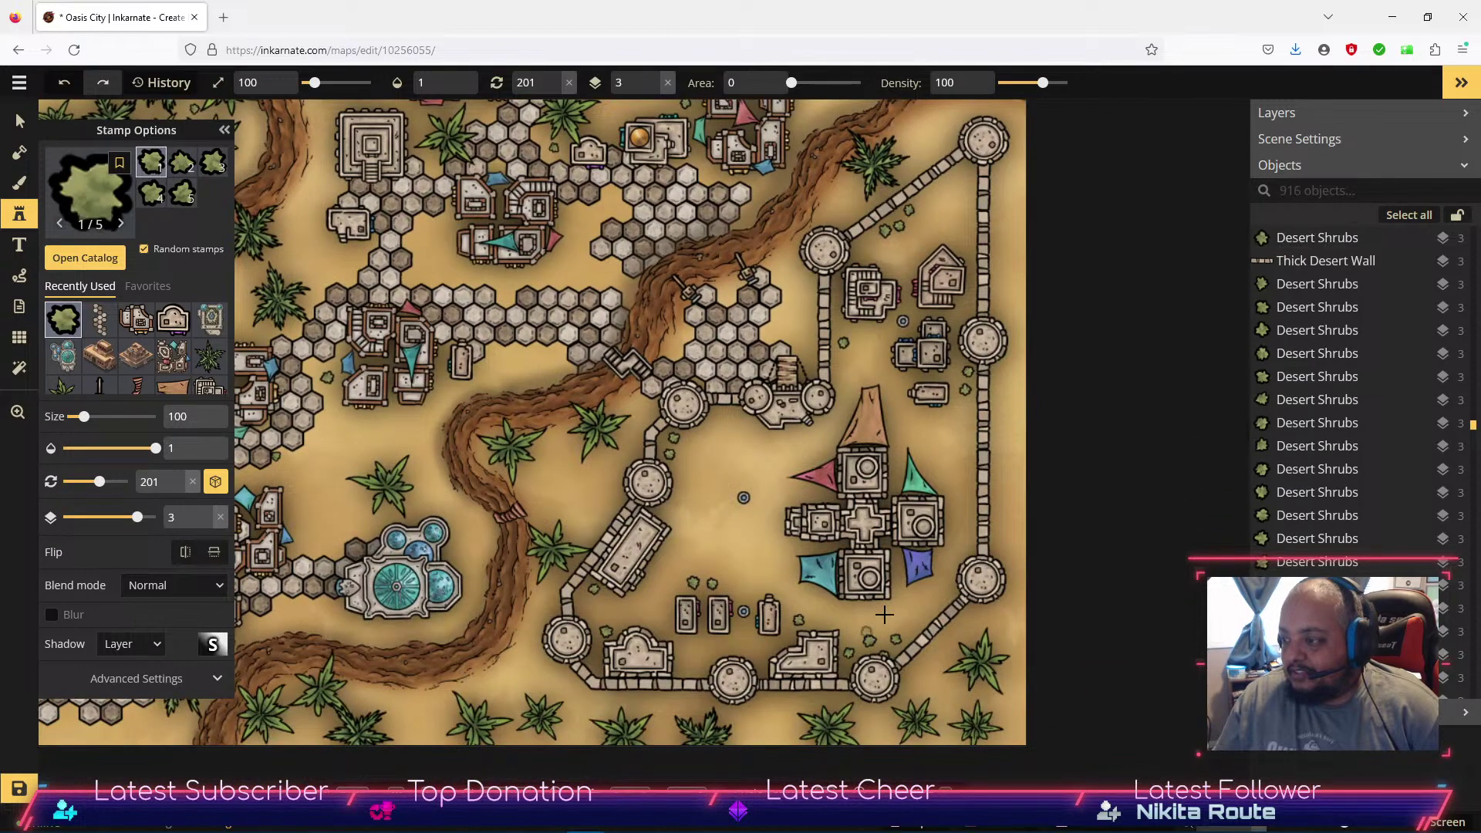
click(825, 495)
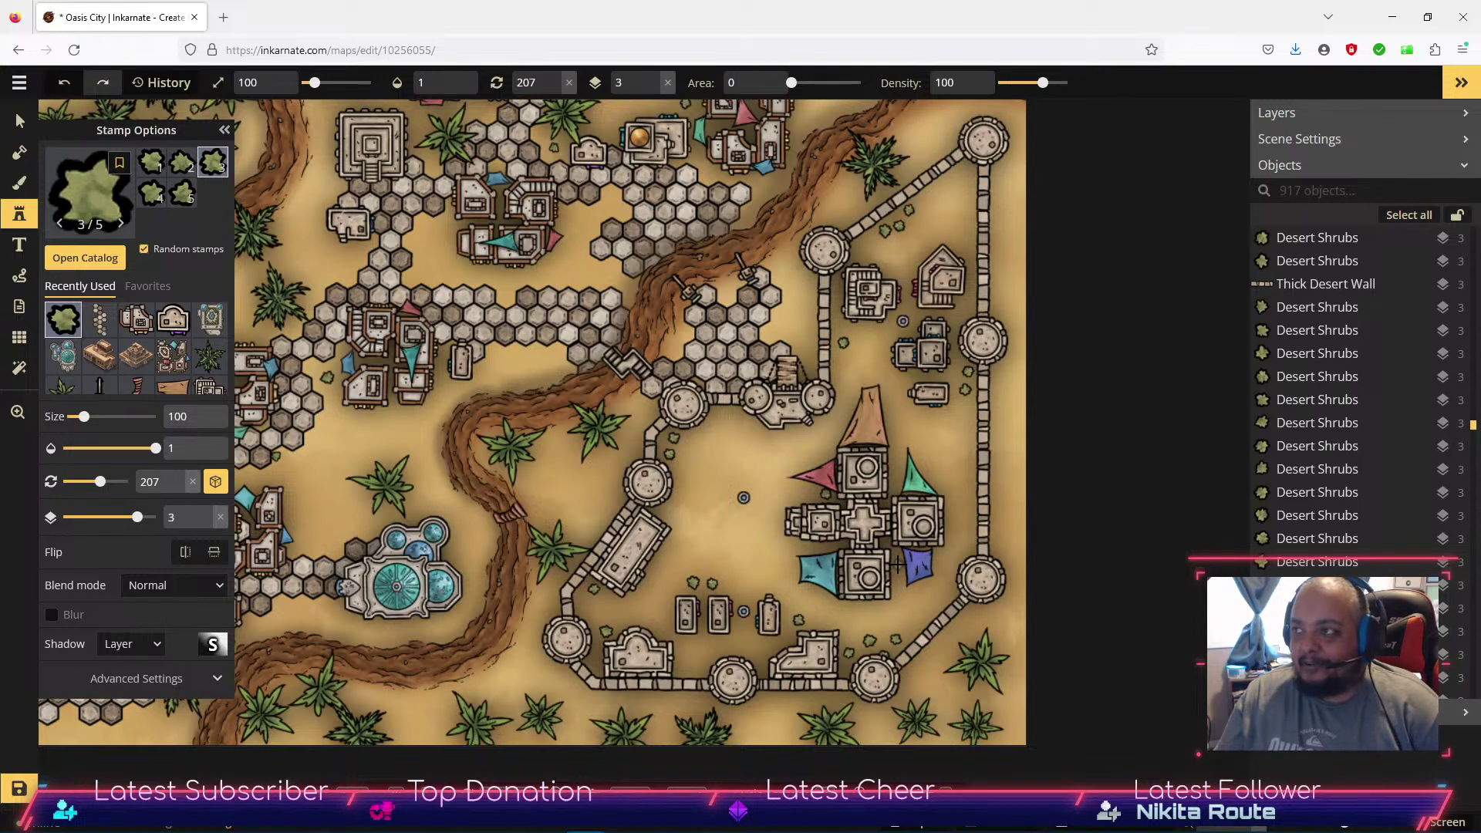
Scatter Desert Shrubs beside the compound's western wall and among the palms between the wall and the rocky ridge.
click(668, 512)
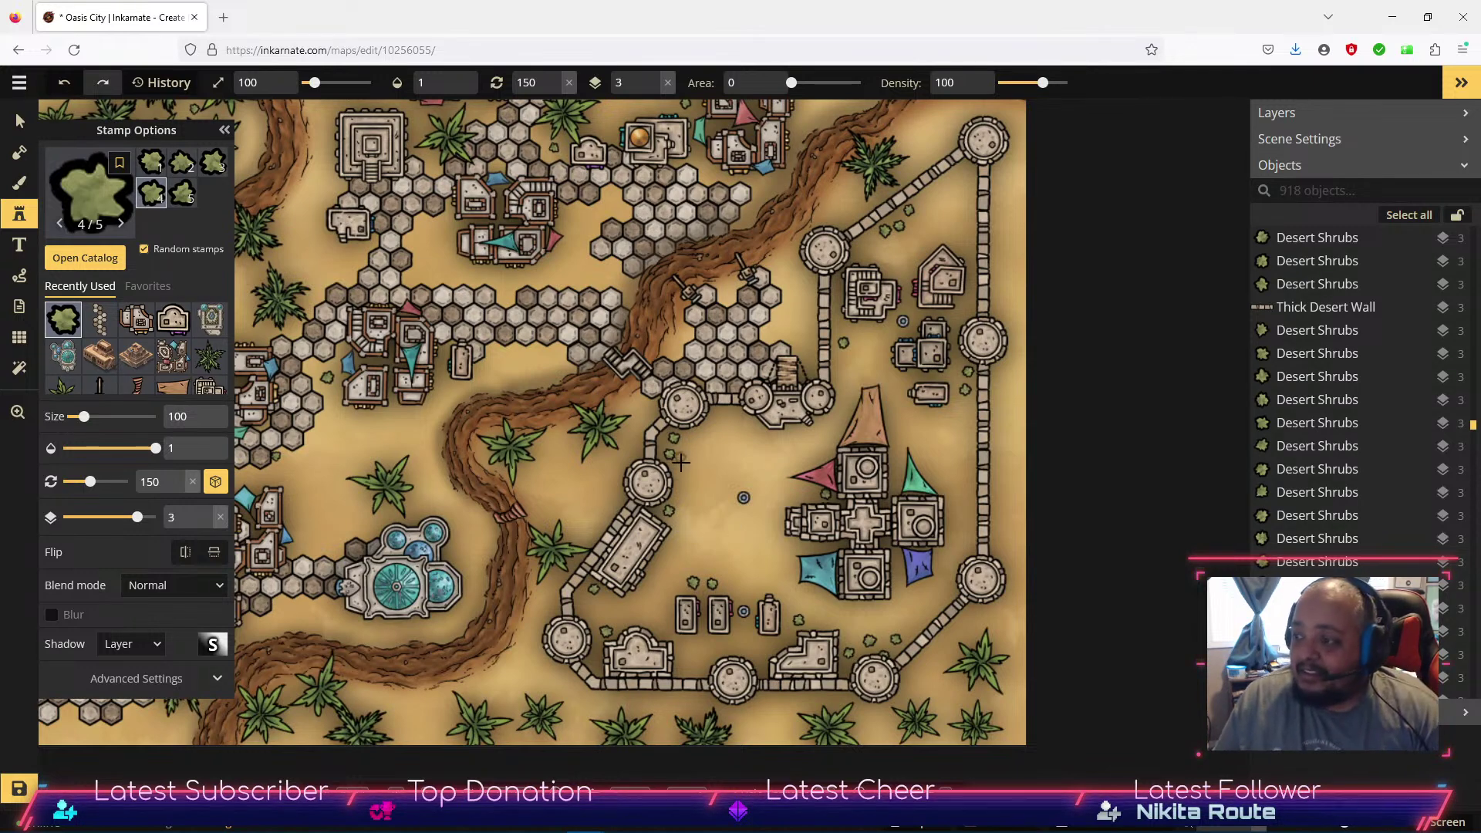
click(615, 494)
click(551, 441)
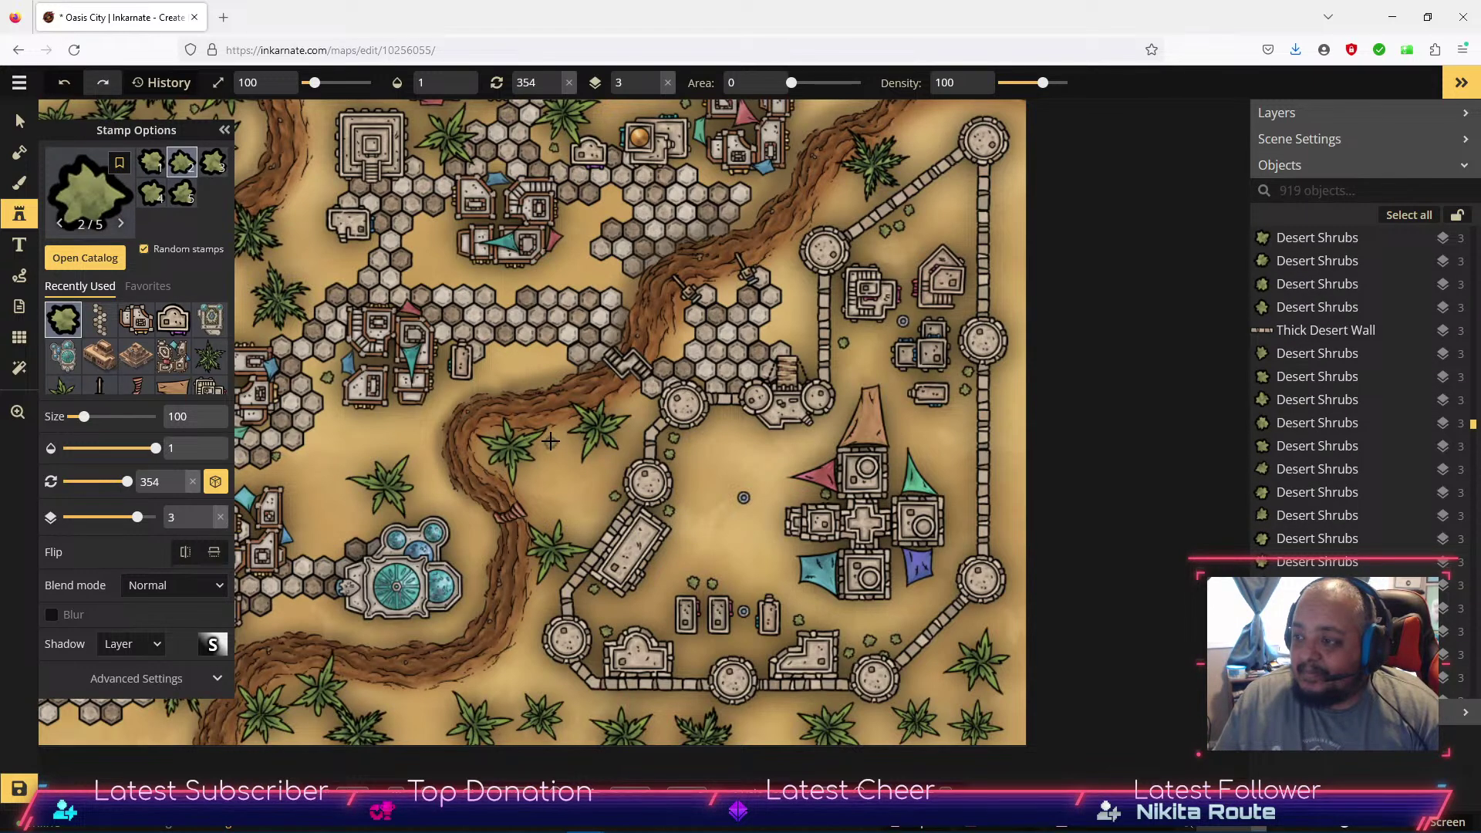
click(519, 490)
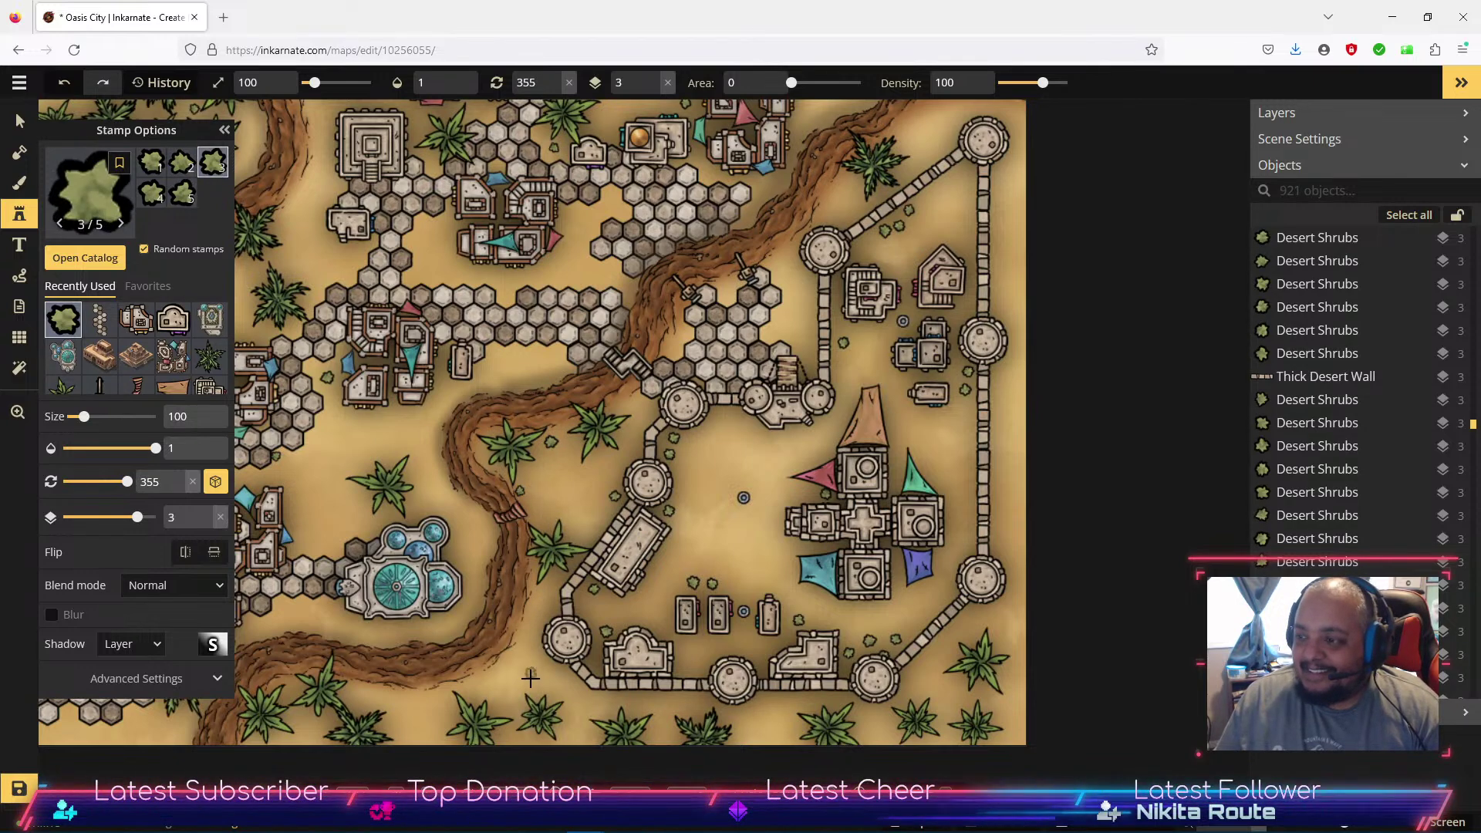
Dot Desert Shrubs among the palms along the map's southern edge and beside the castle's green banner.
click(418, 723)
click(406, 723)
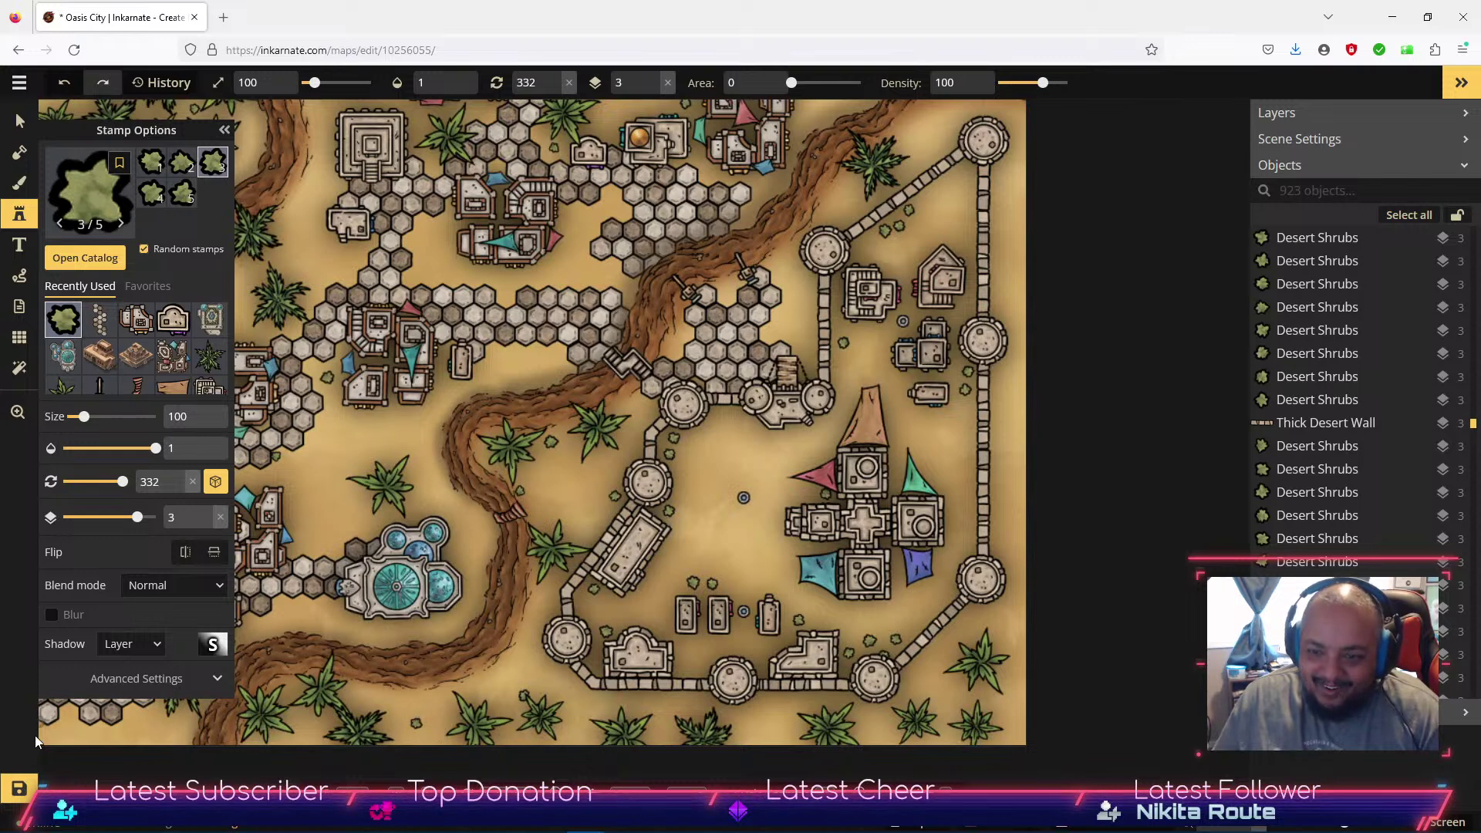
click(505, 731)
click(657, 731)
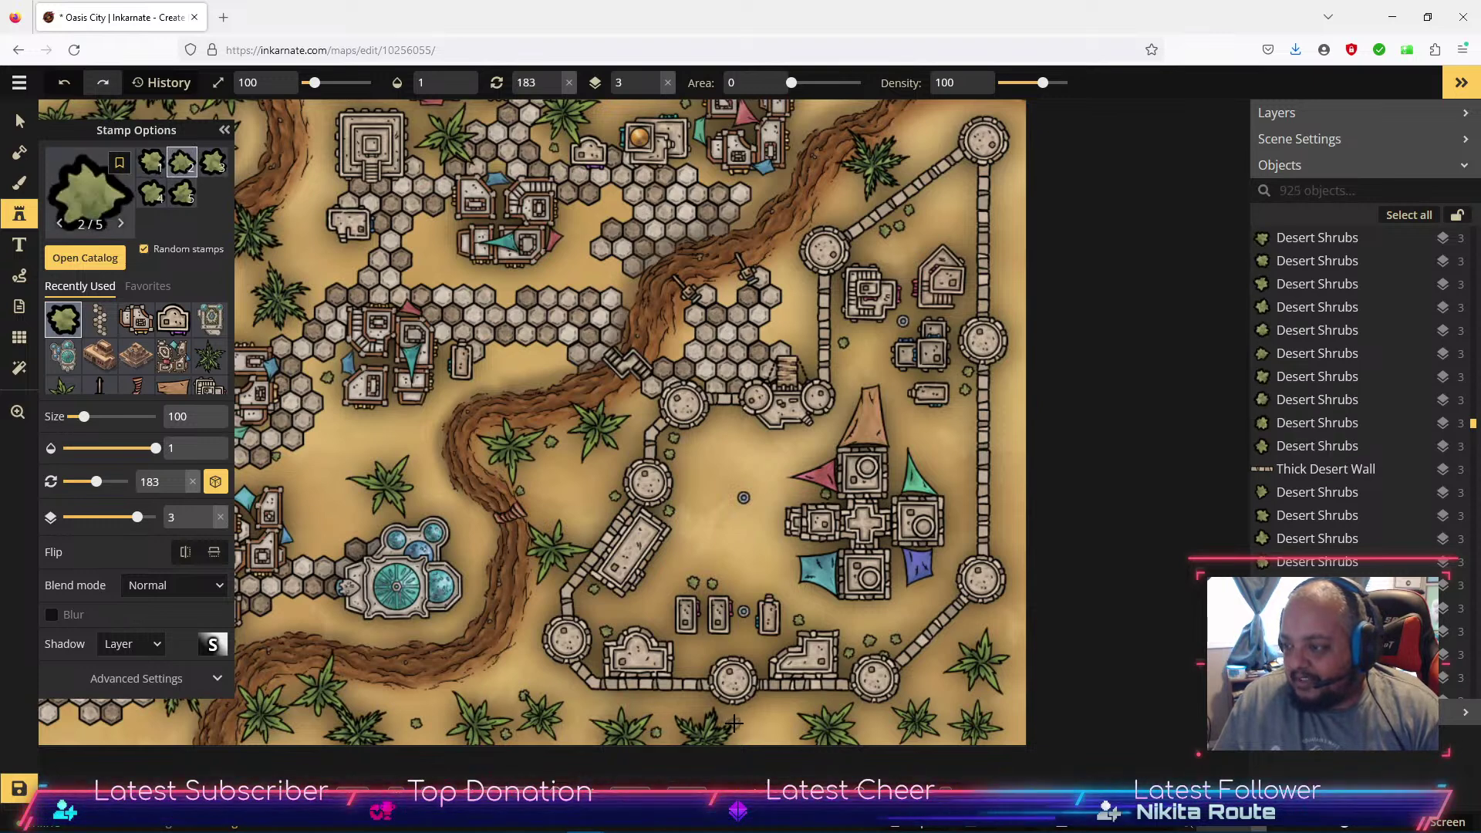
click(733, 723)
click(749, 725)
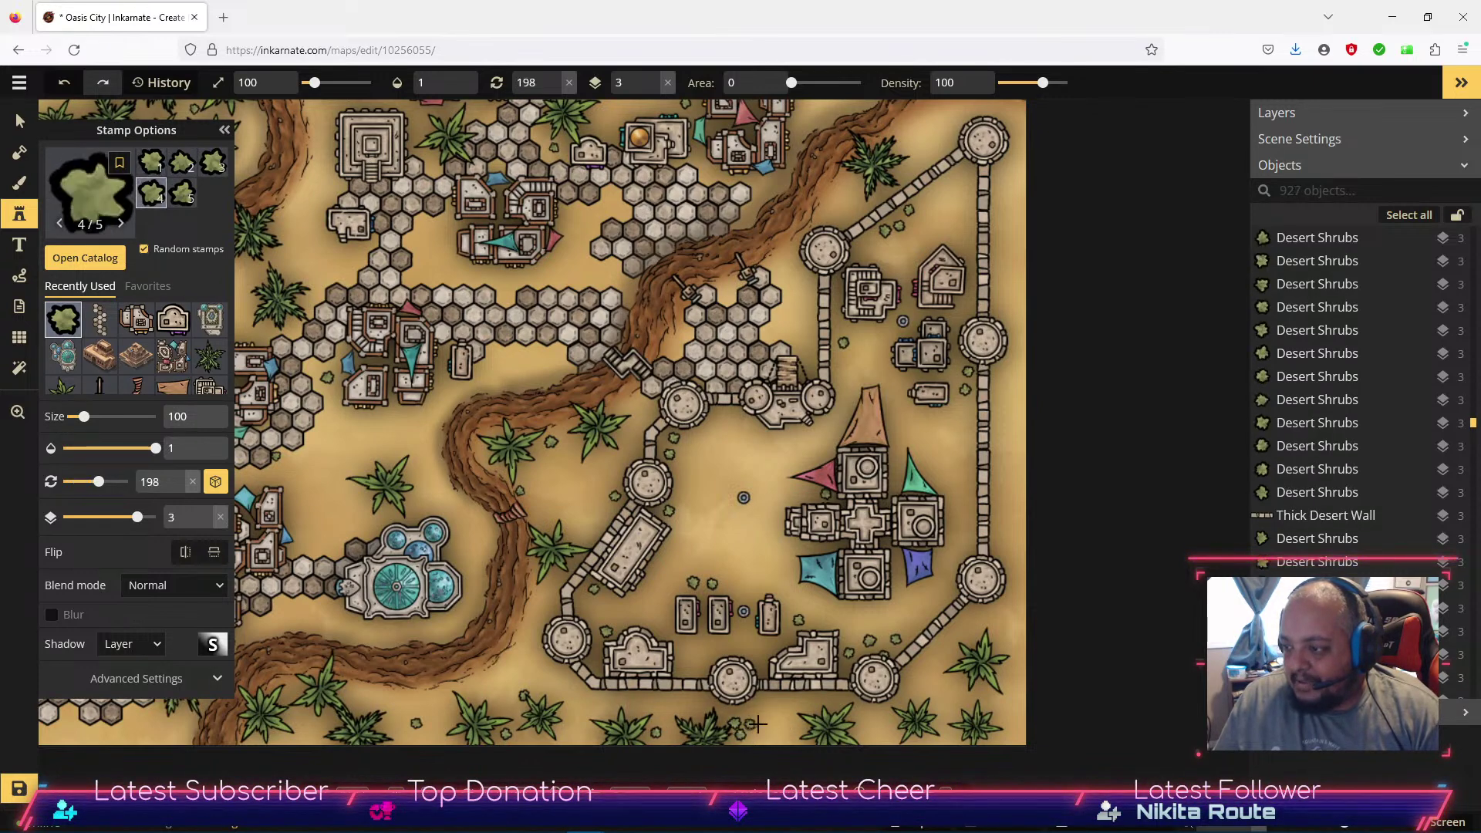
click(751, 724)
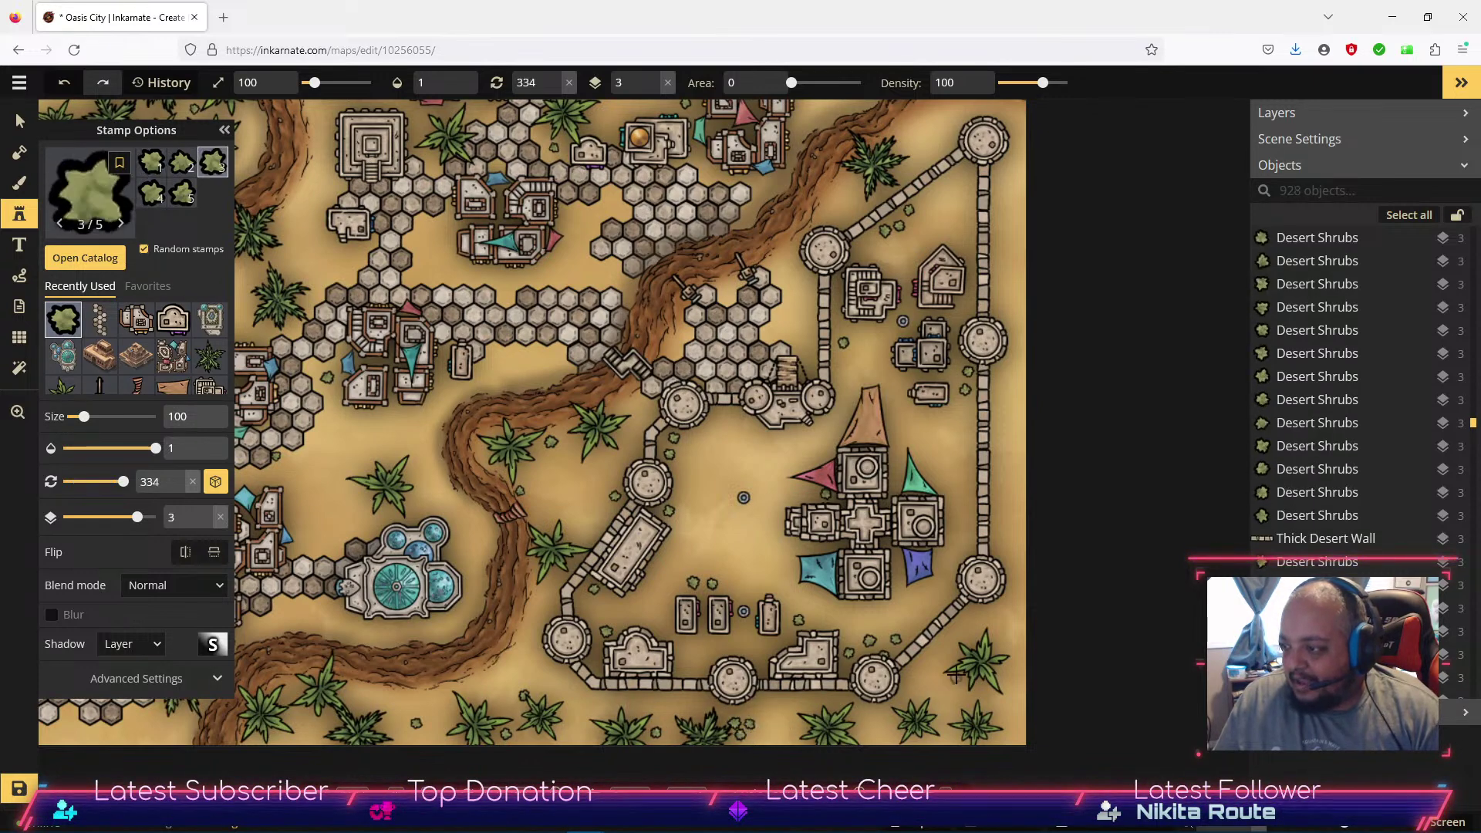
click(943, 486)
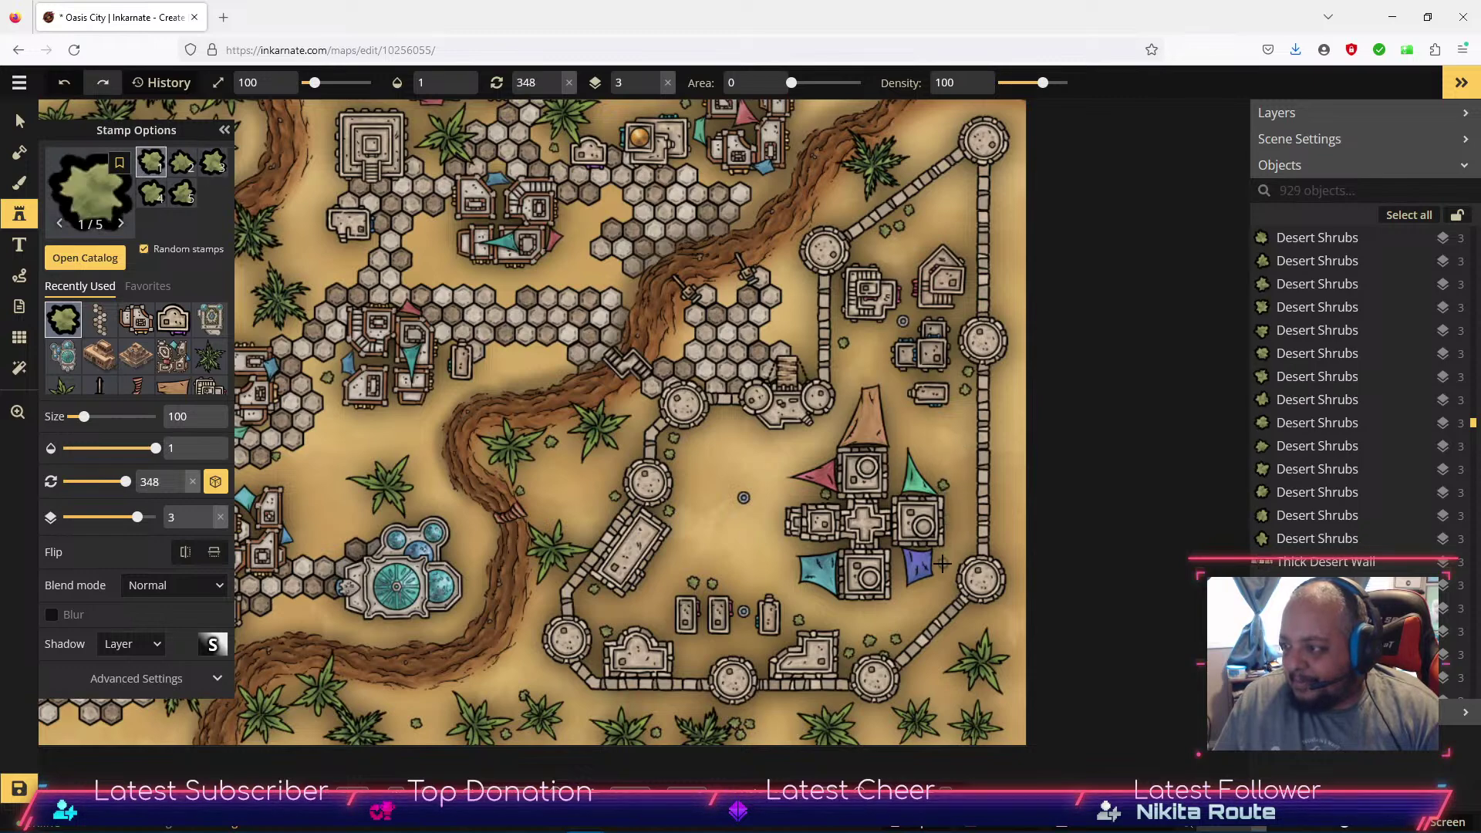
Place Desert Shrubs beside the castle's purple banner and on both sides of the stepped pyramid building in the eastern district.
click(943, 562)
drag(610, 212, 770, 467)
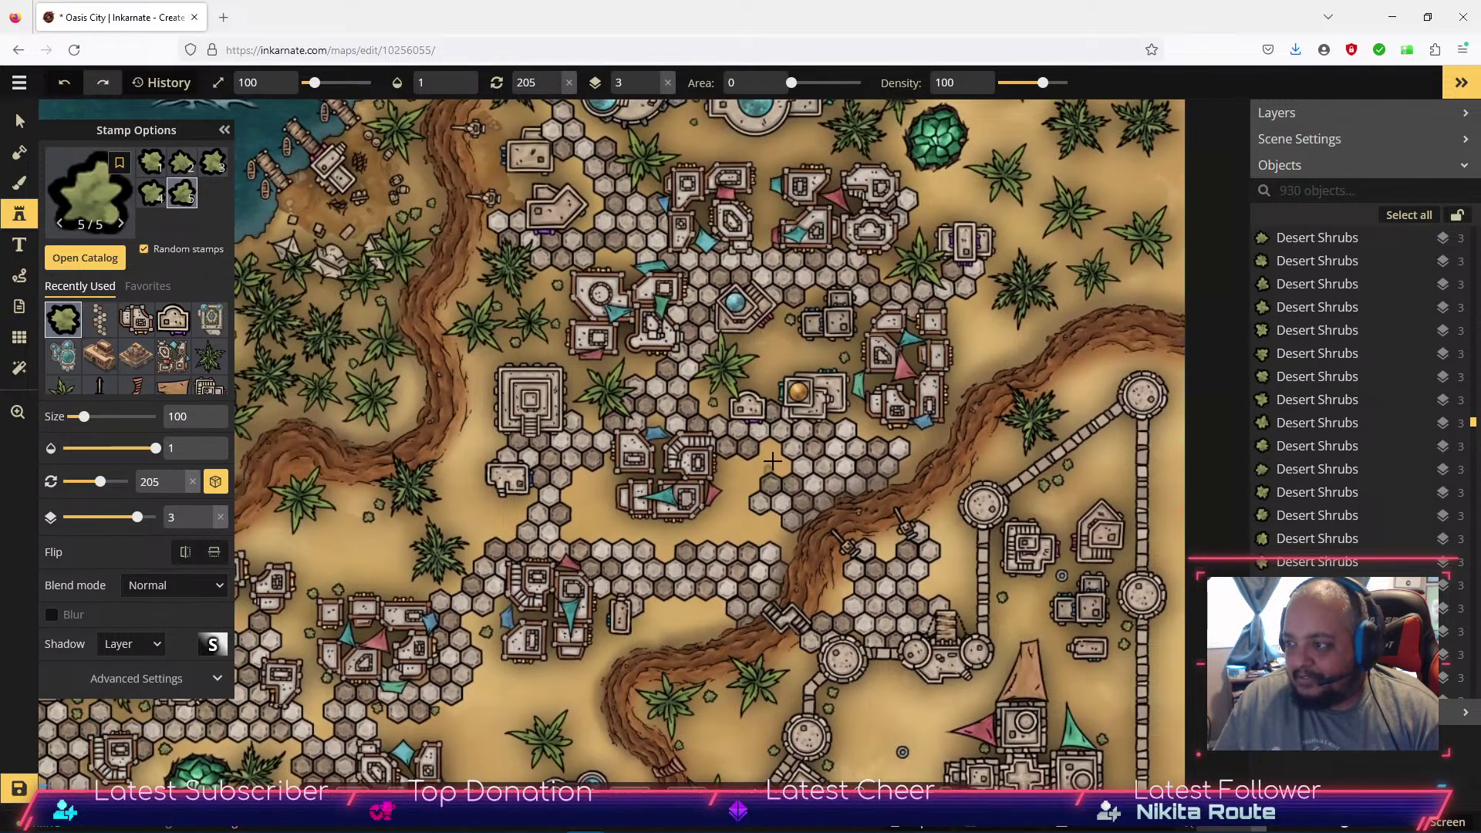
click(582, 428)
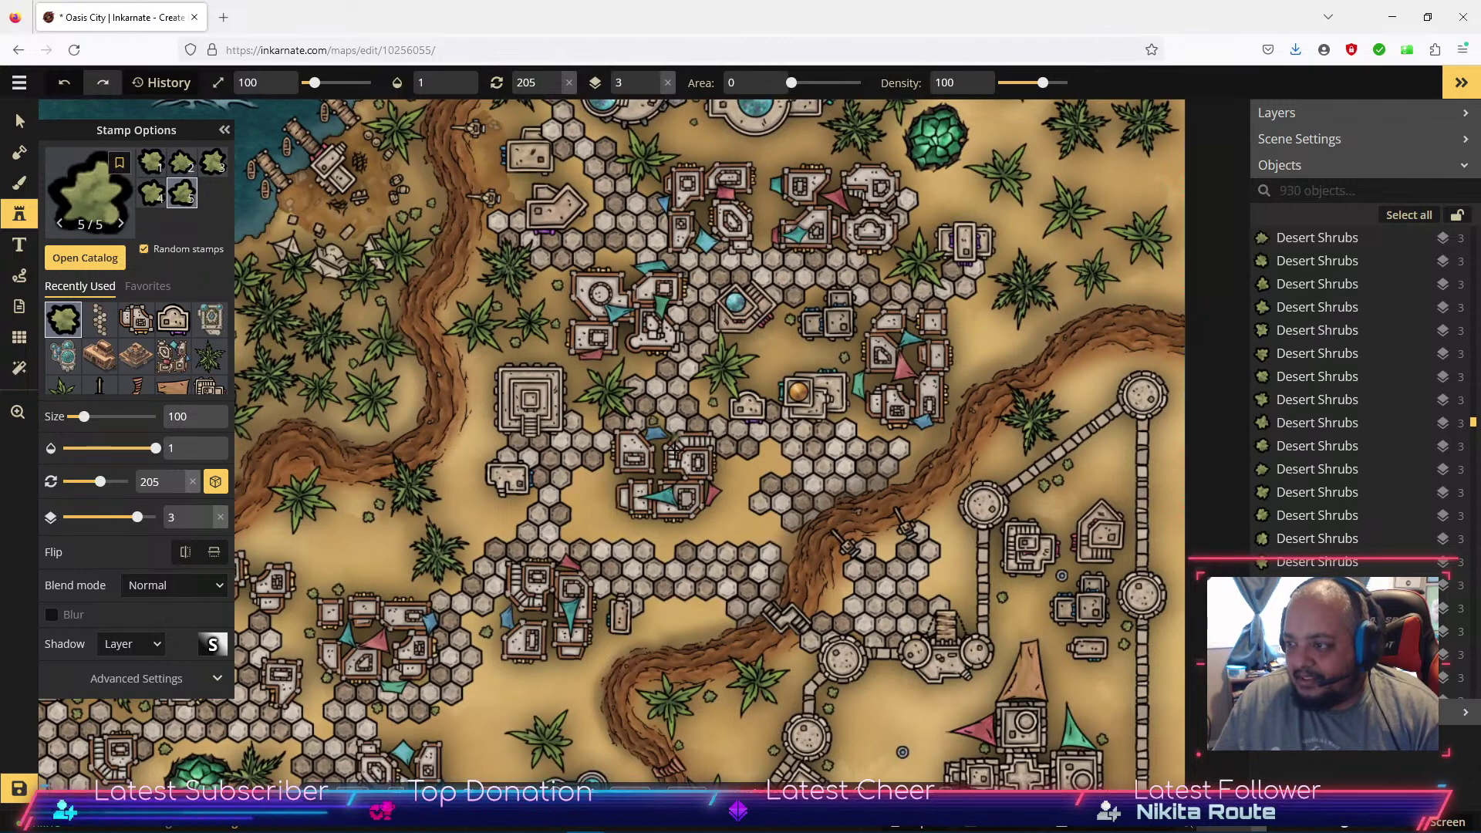
click(569, 403)
click(487, 438)
click(489, 421)
Add a Desert Shrub between the two large blue-domed complexes south of the courtyard palace.
key(space)
drag(651, 303, 421, 518)
drag(449, 344, 521, 494)
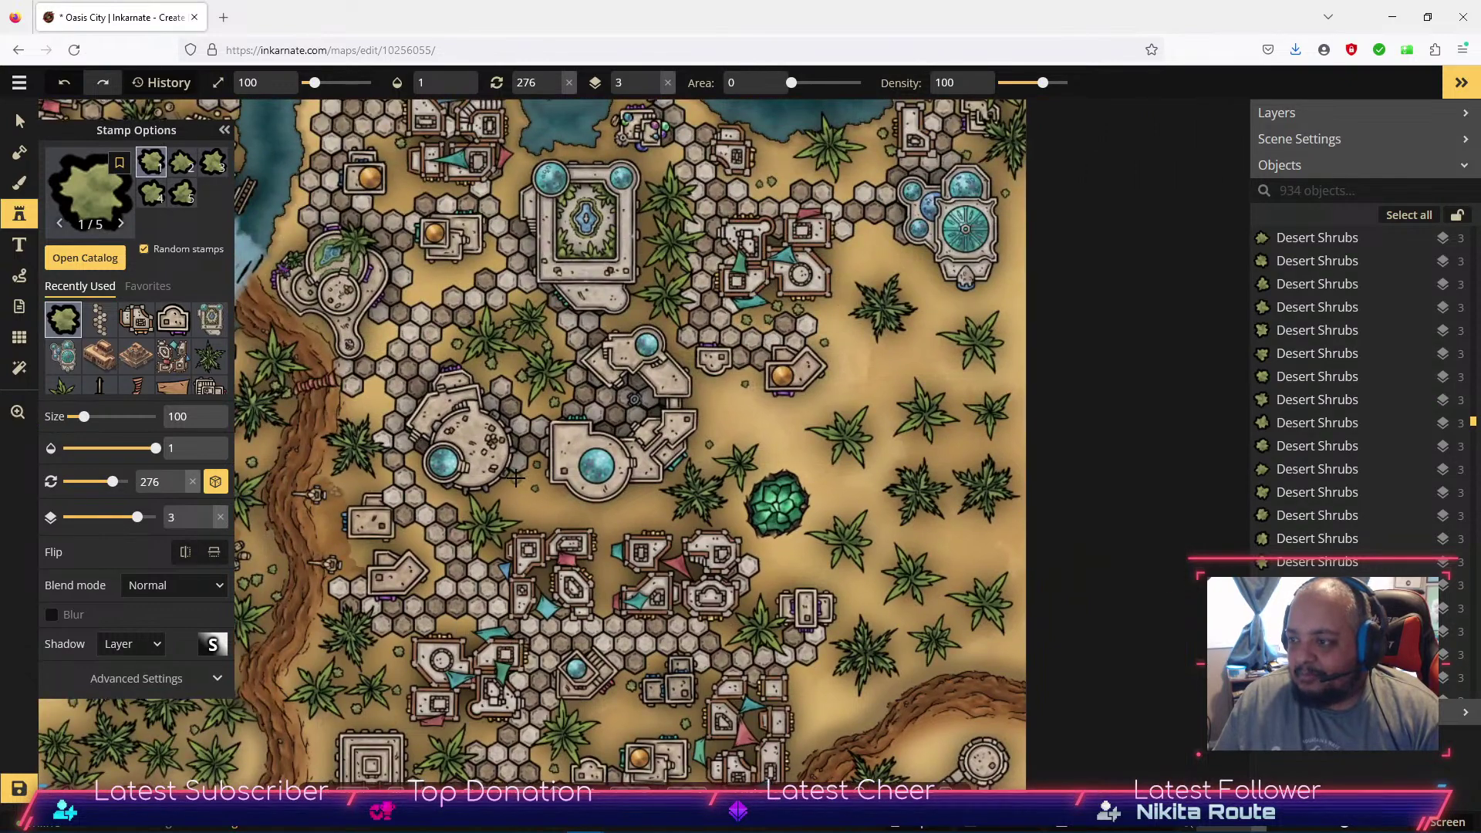
click(516, 477)
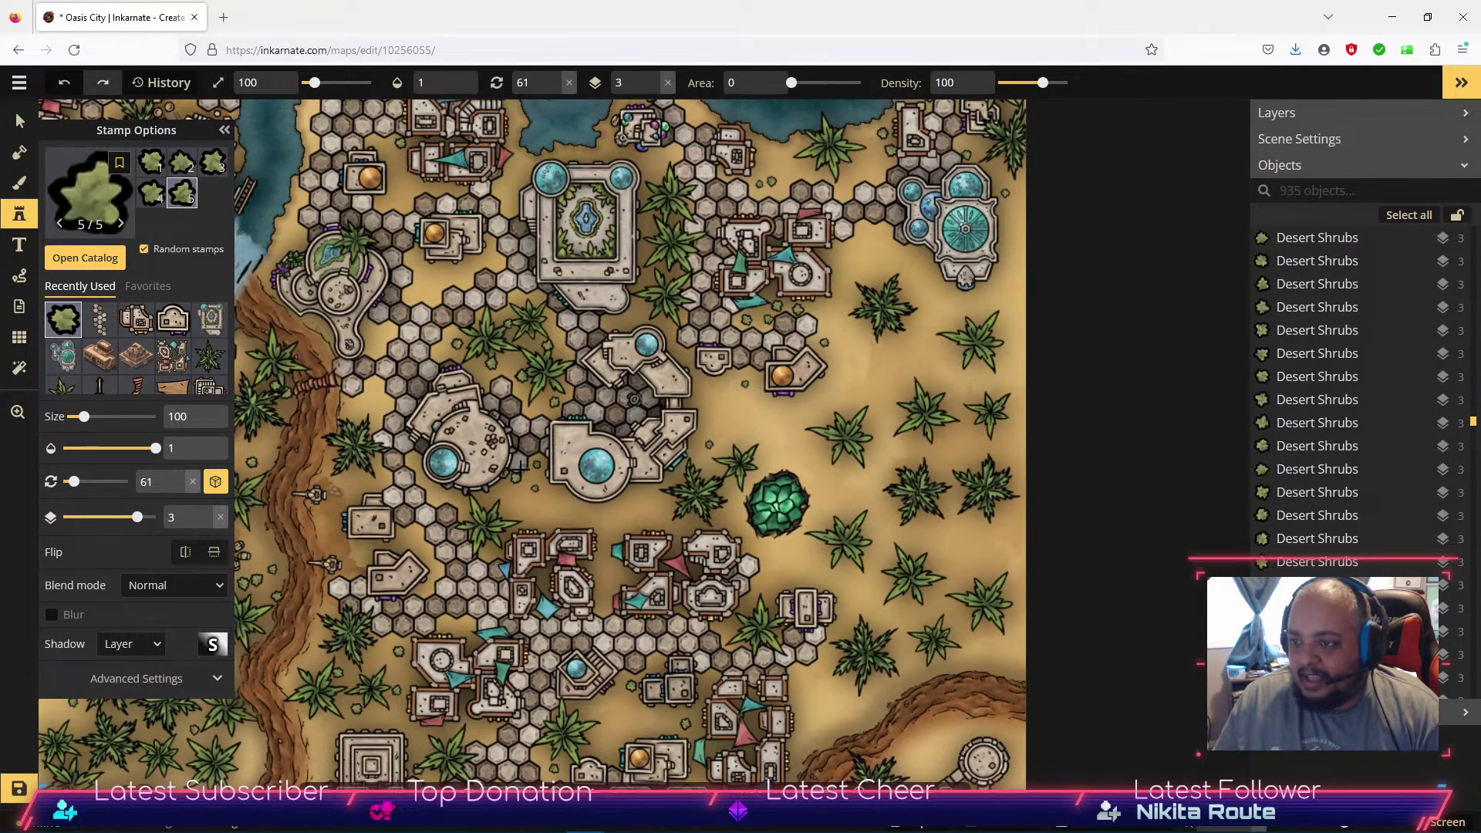
Place Desert Shrubs along the southwestern side of the bath house near the walled compound.
key(space)
drag(523, 467, 830, 168)
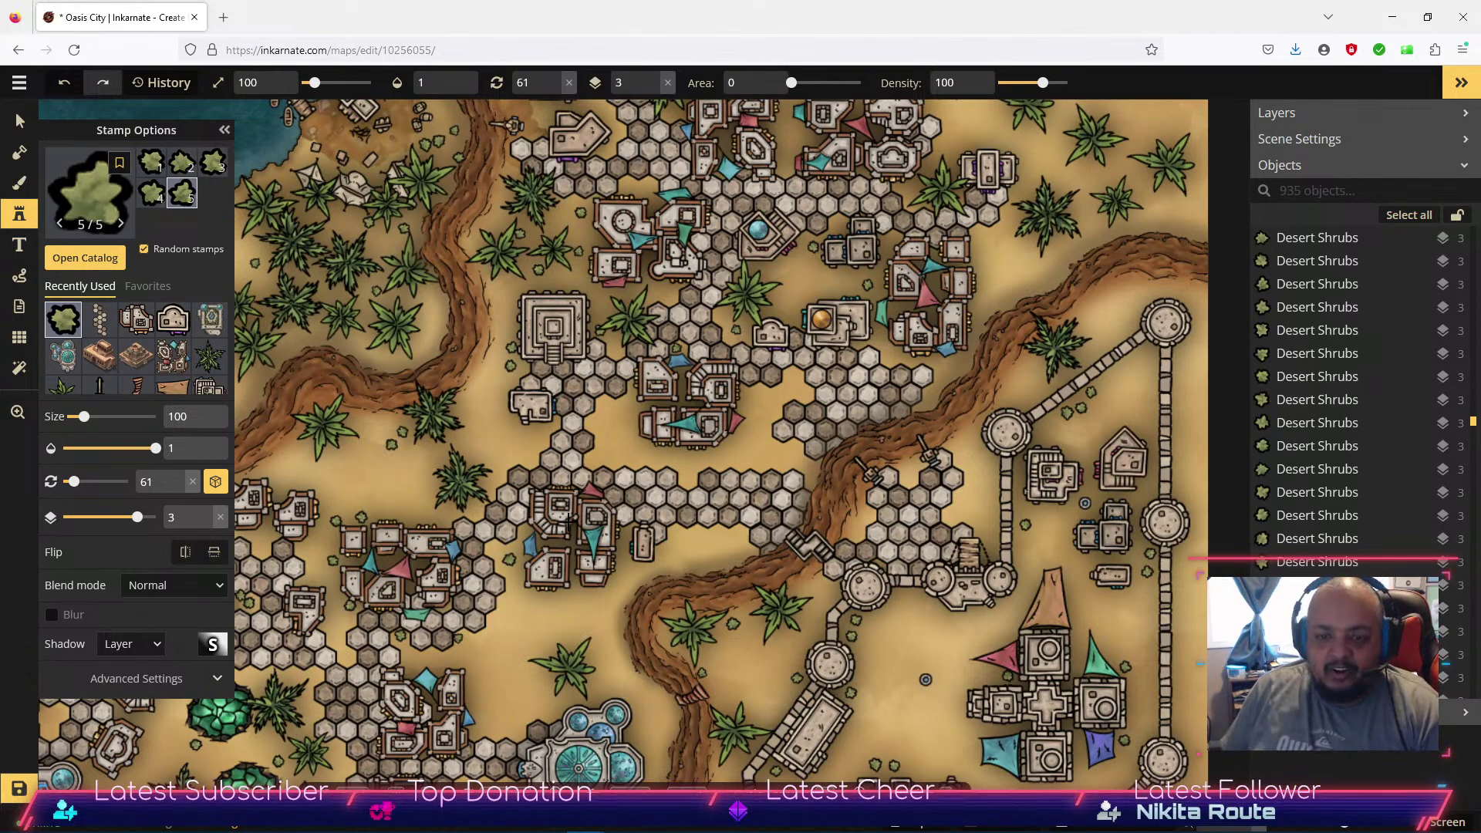
key(space)
drag(506, 738, 644, 466)
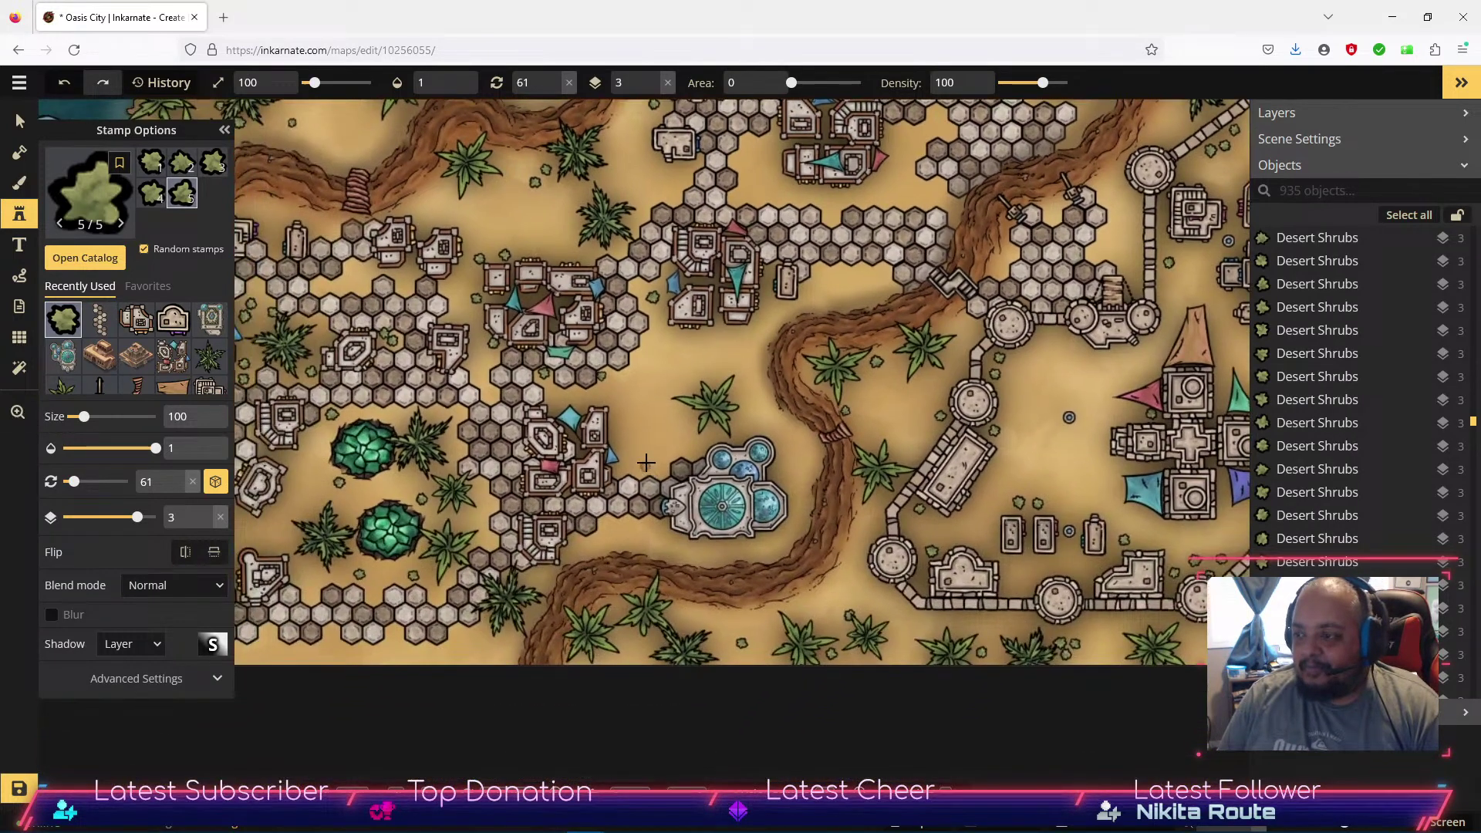
click(651, 522)
click(662, 535)
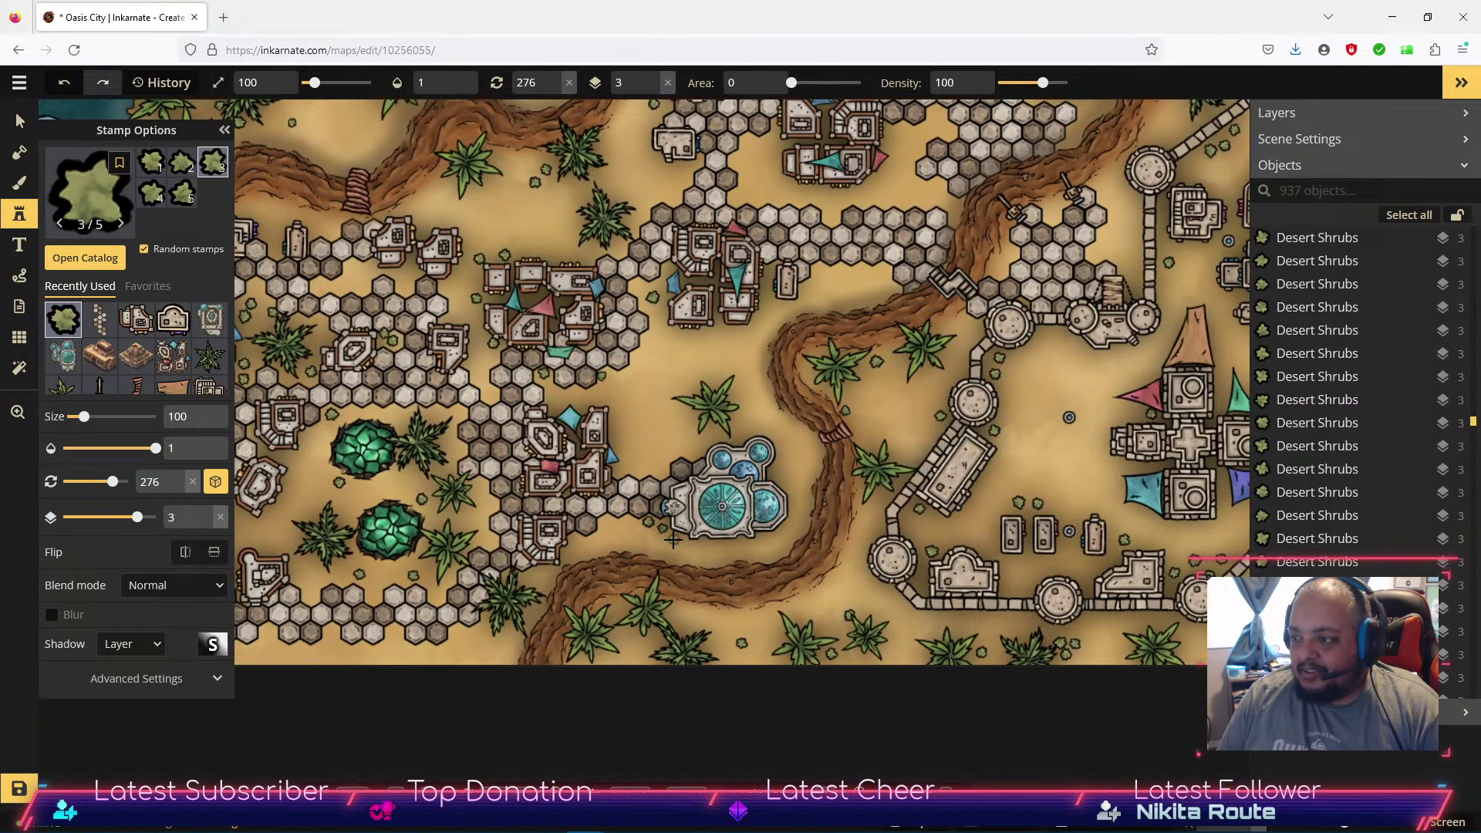
click(664, 509)
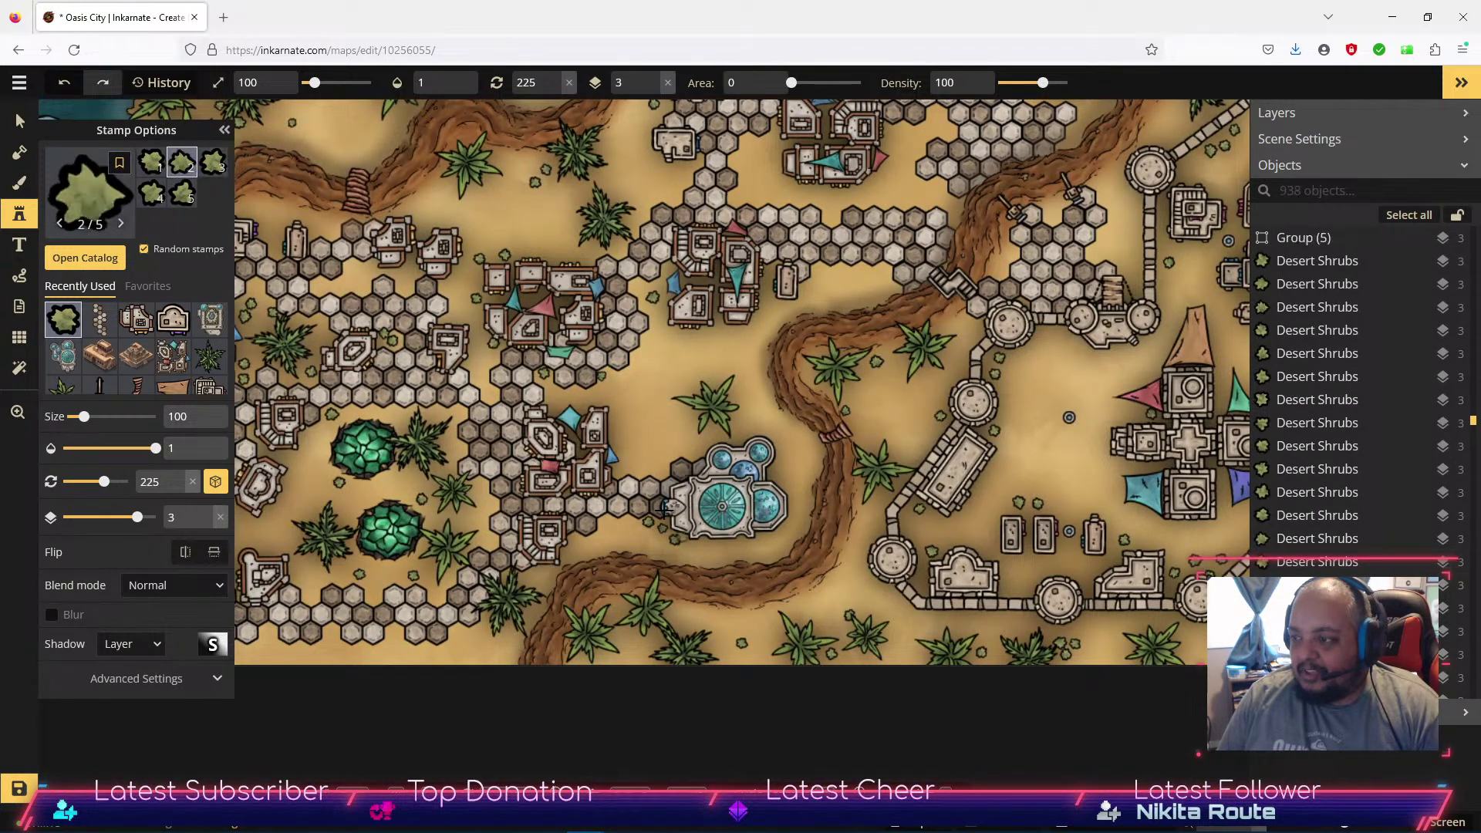
Scatter Desert Shrubs along the bath house's northern and eastern sides and on the sand below the paving to its west.
click(706, 436)
click(745, 425)
click(775, 444)
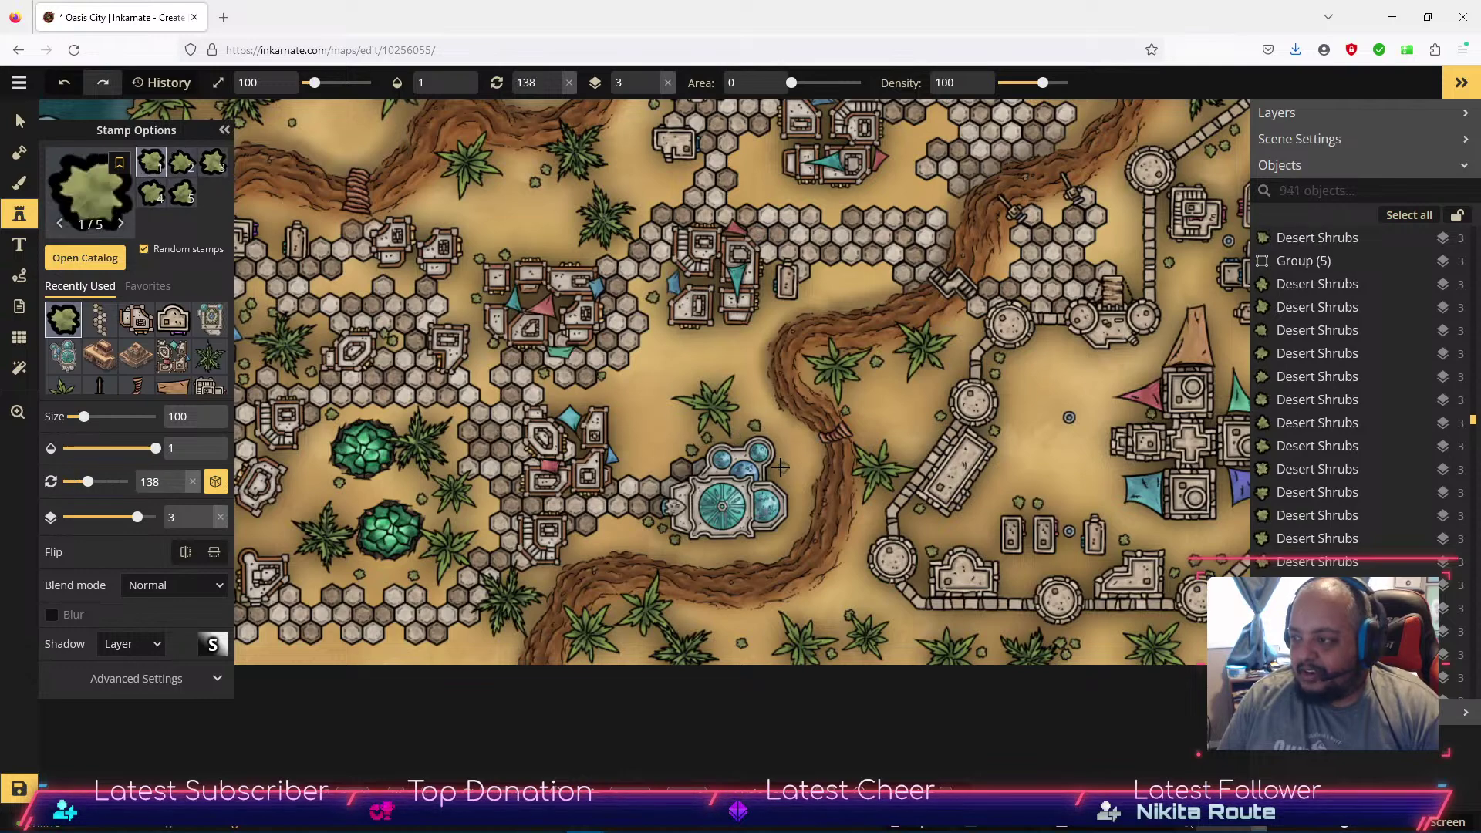
click(810, 528)
drag(470, 534, 579, 576)
click(600, 546)
click(601, 546)
Examine the whole city map at several zoom levels for areas that still look bare.
drag(361, 146, 505, 424)
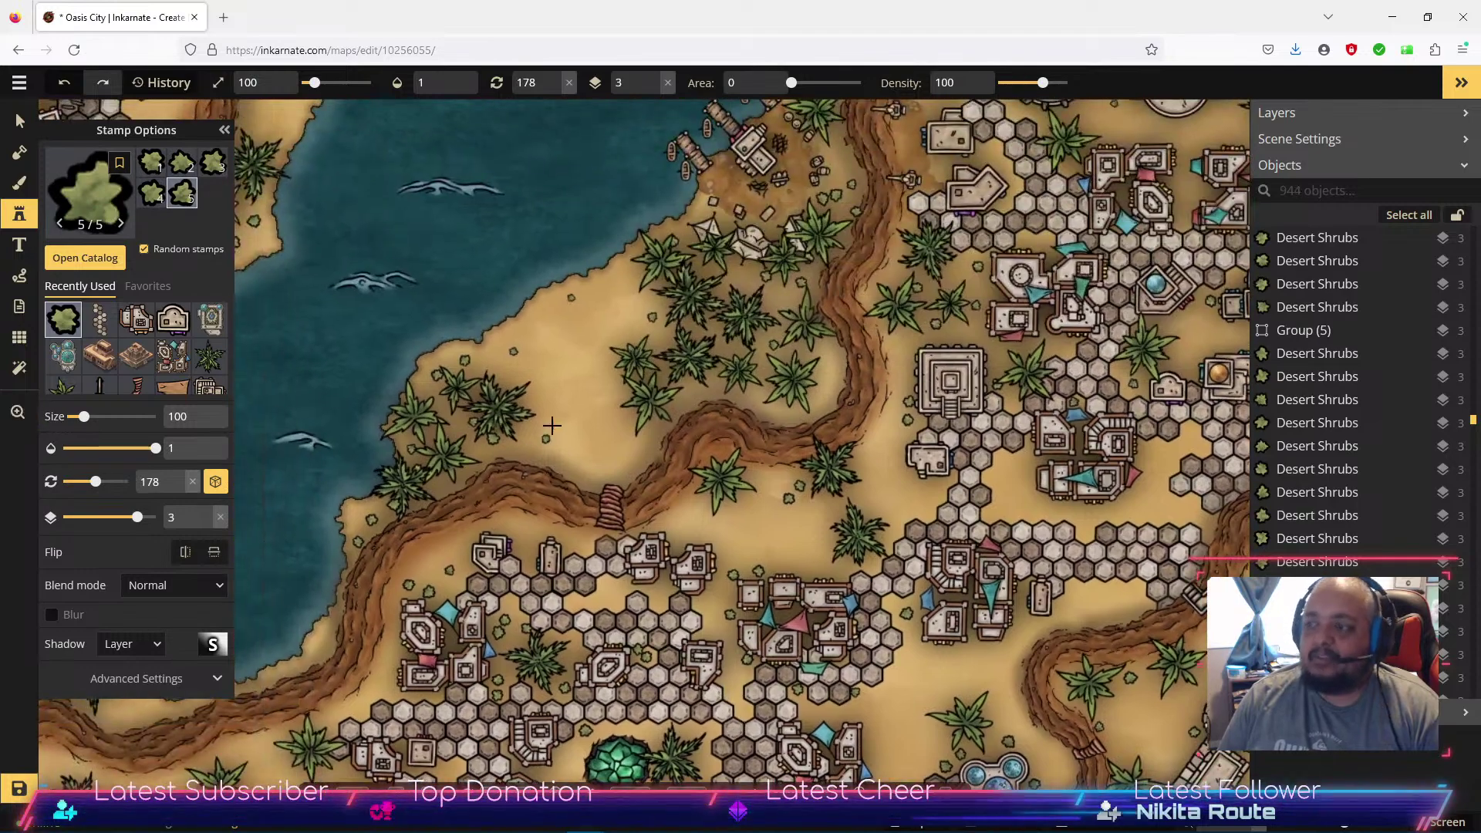
scroll(844, 568, down, 2)
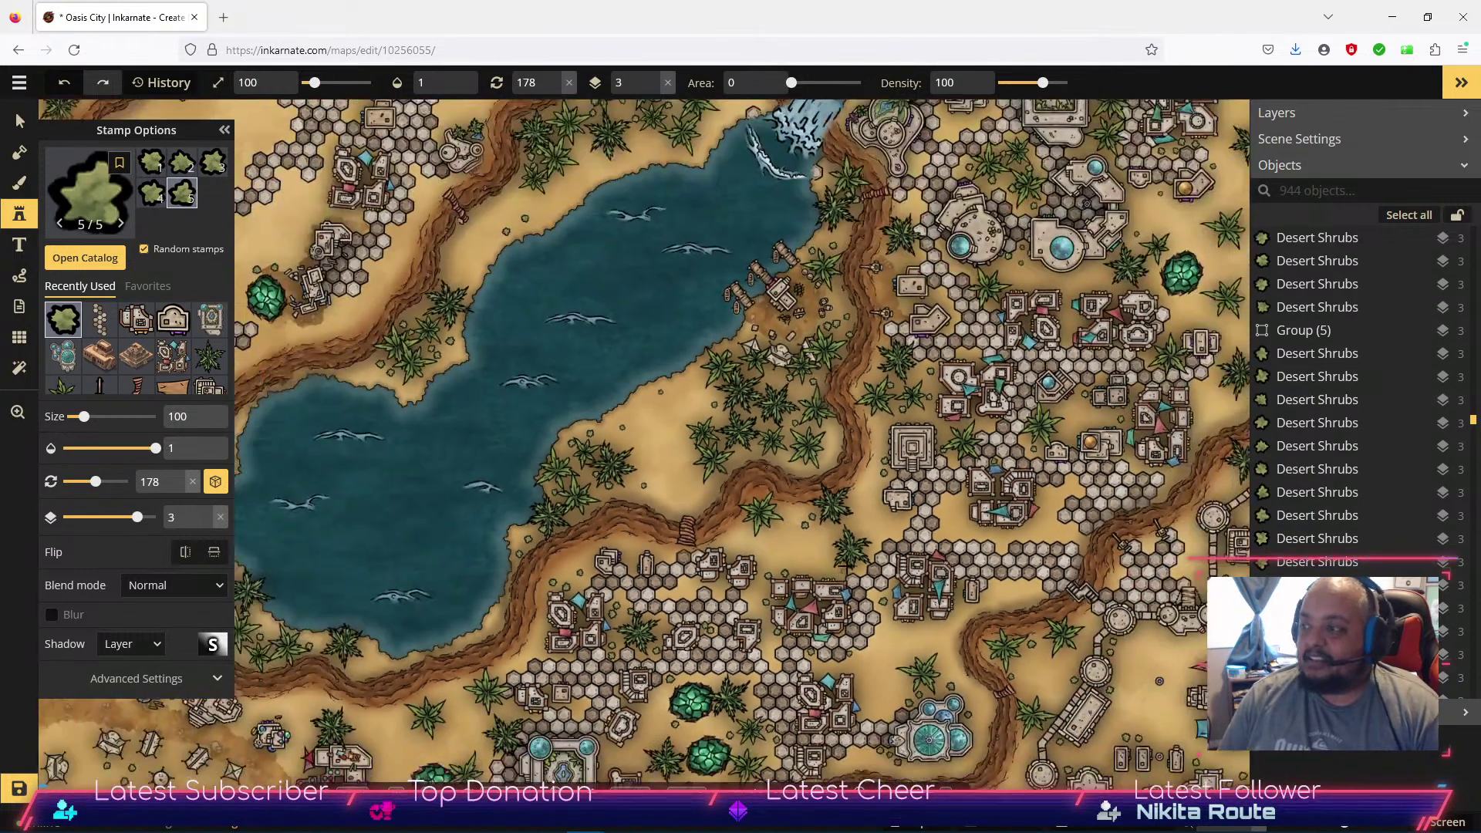
scroll(844, 568, down, 3)
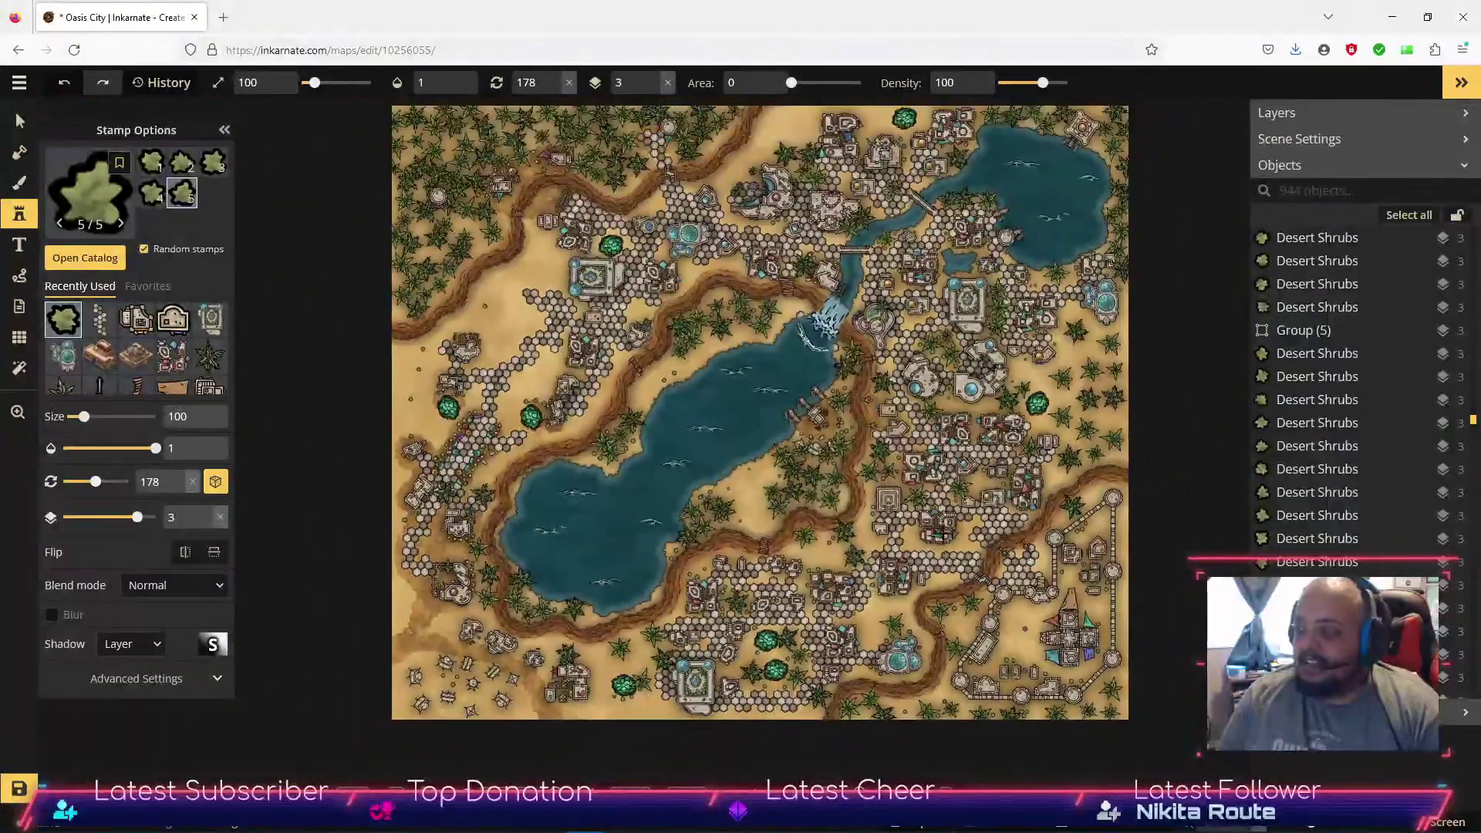
drag(939, 539, 769, 533)
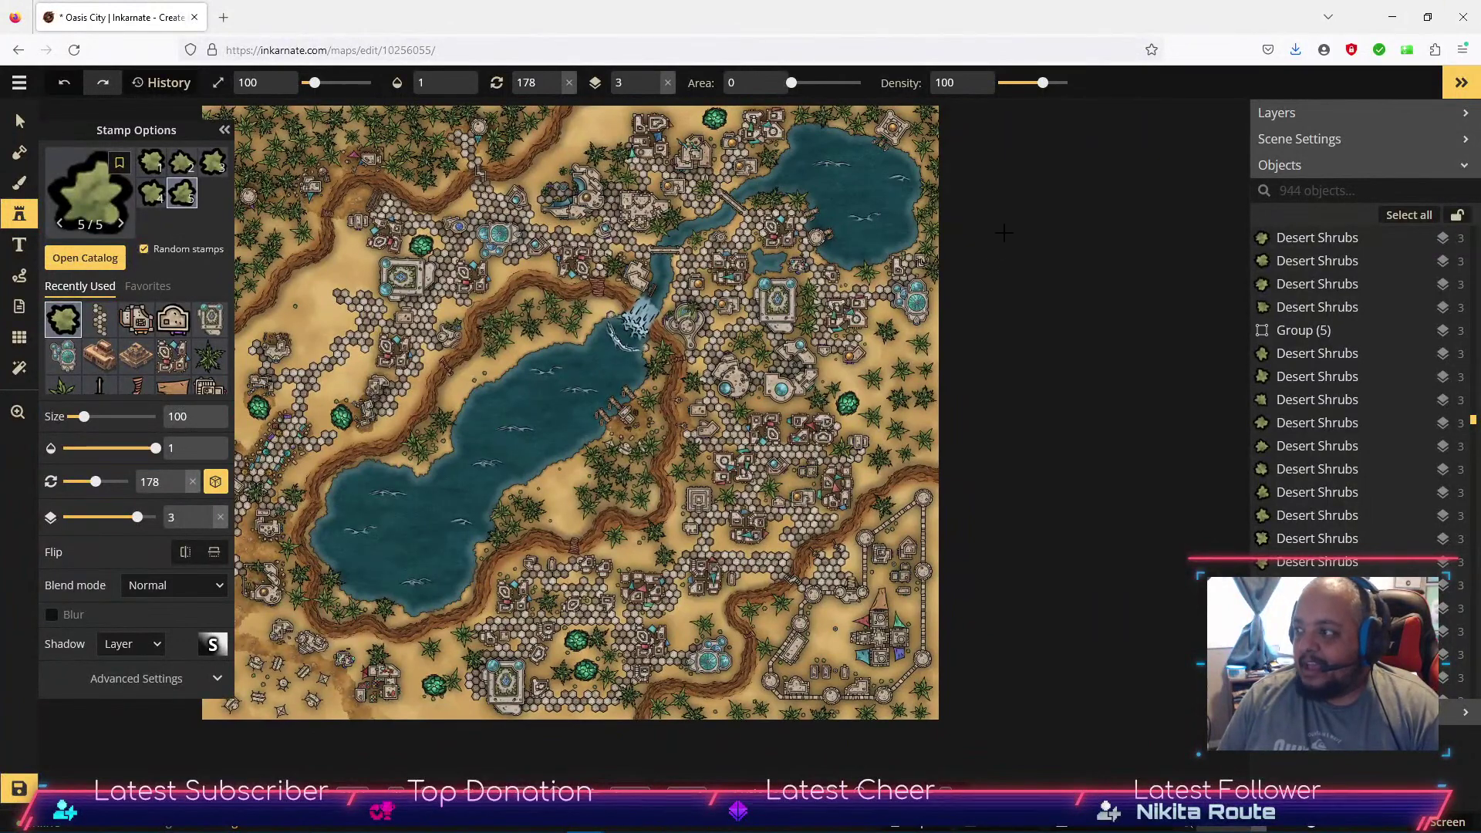
scroll(810, 398, down, 5)
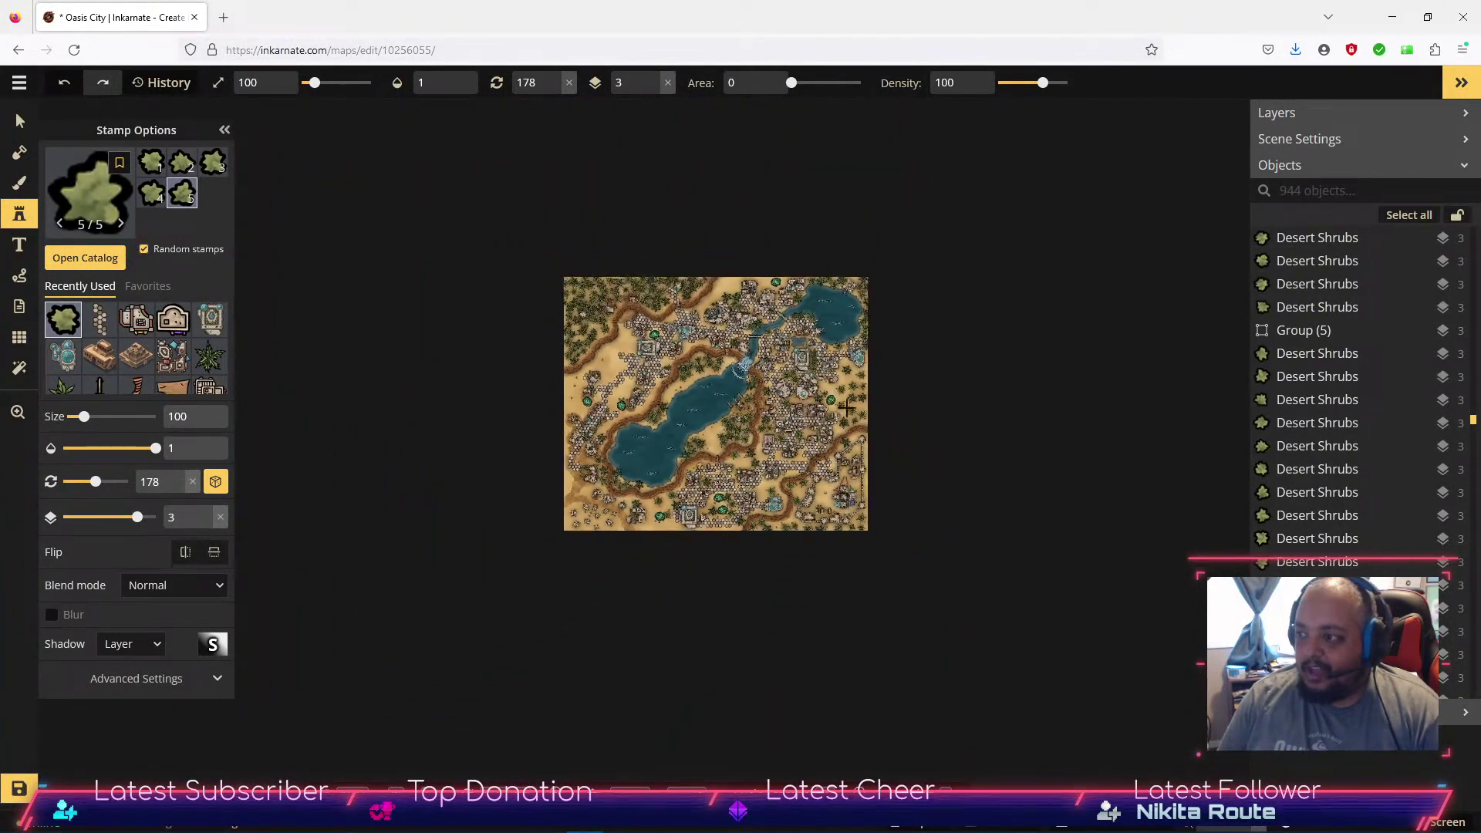
drag(974, 394, 700, 424)
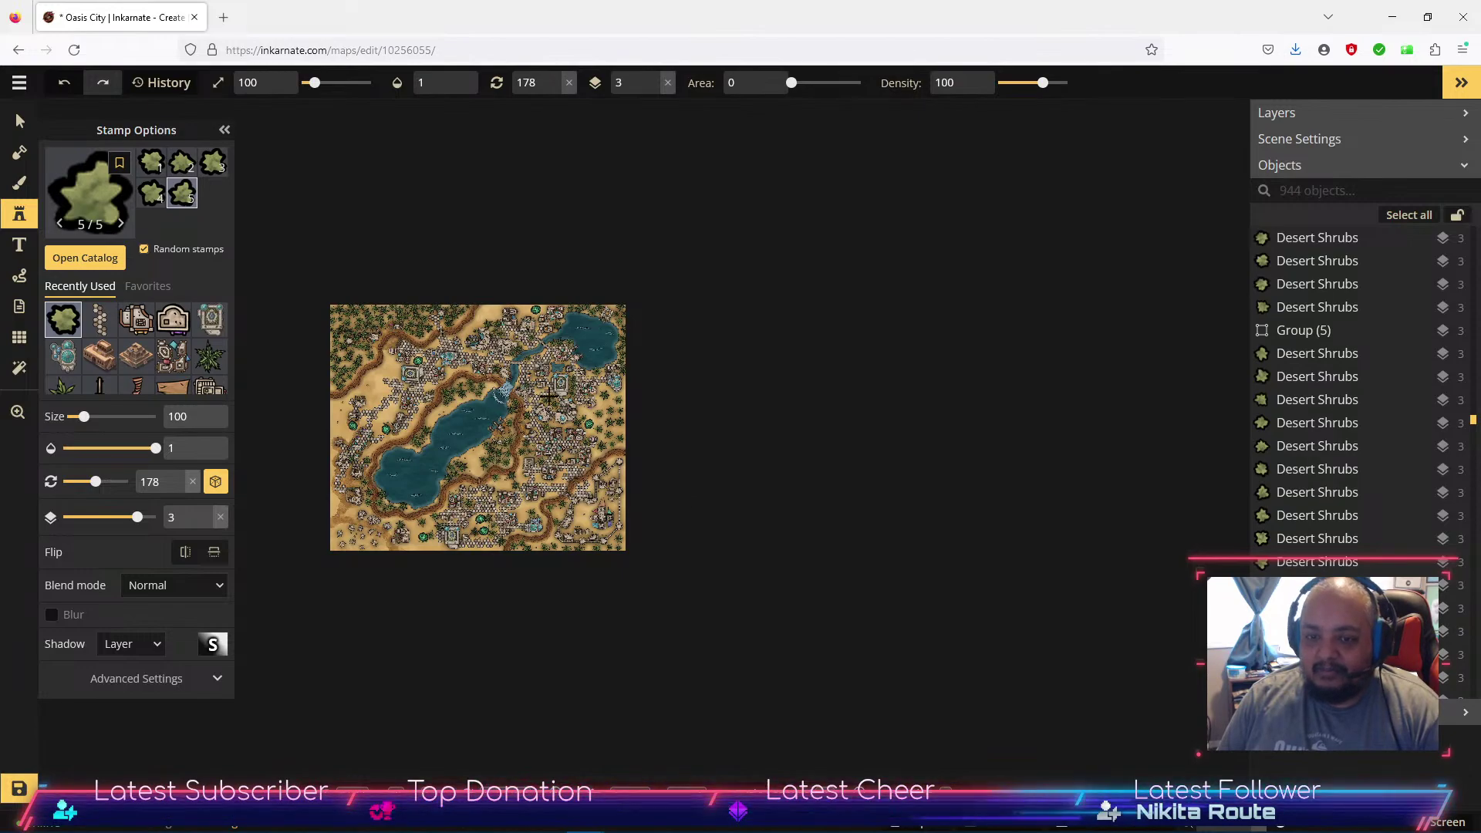
key(space)
drag(767, 423, 928, 416)
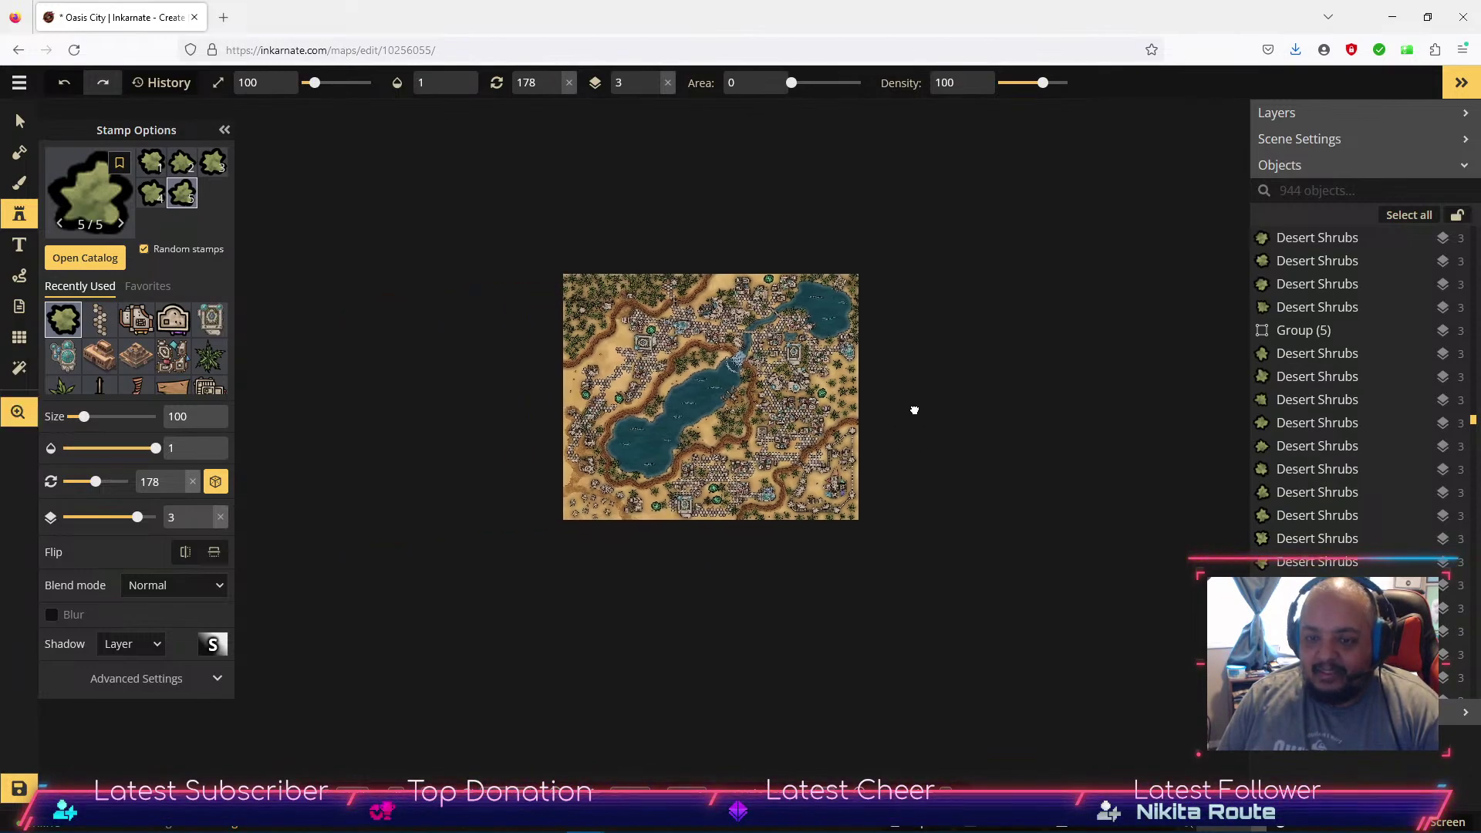
scroll(691, 409, up, 5)
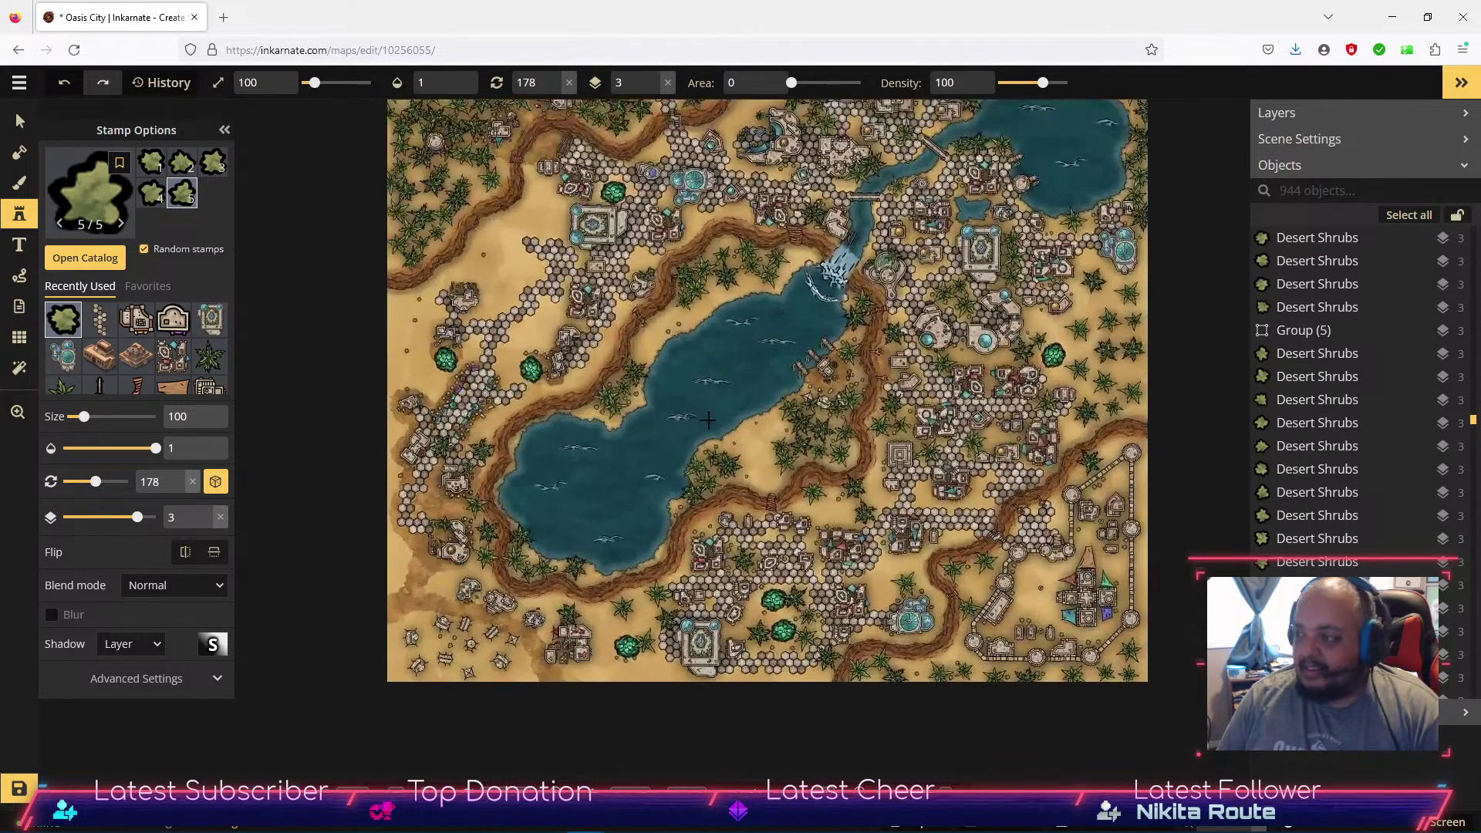
scroll(702, 416, up, 3)
scroll(780, 416, down, 2)
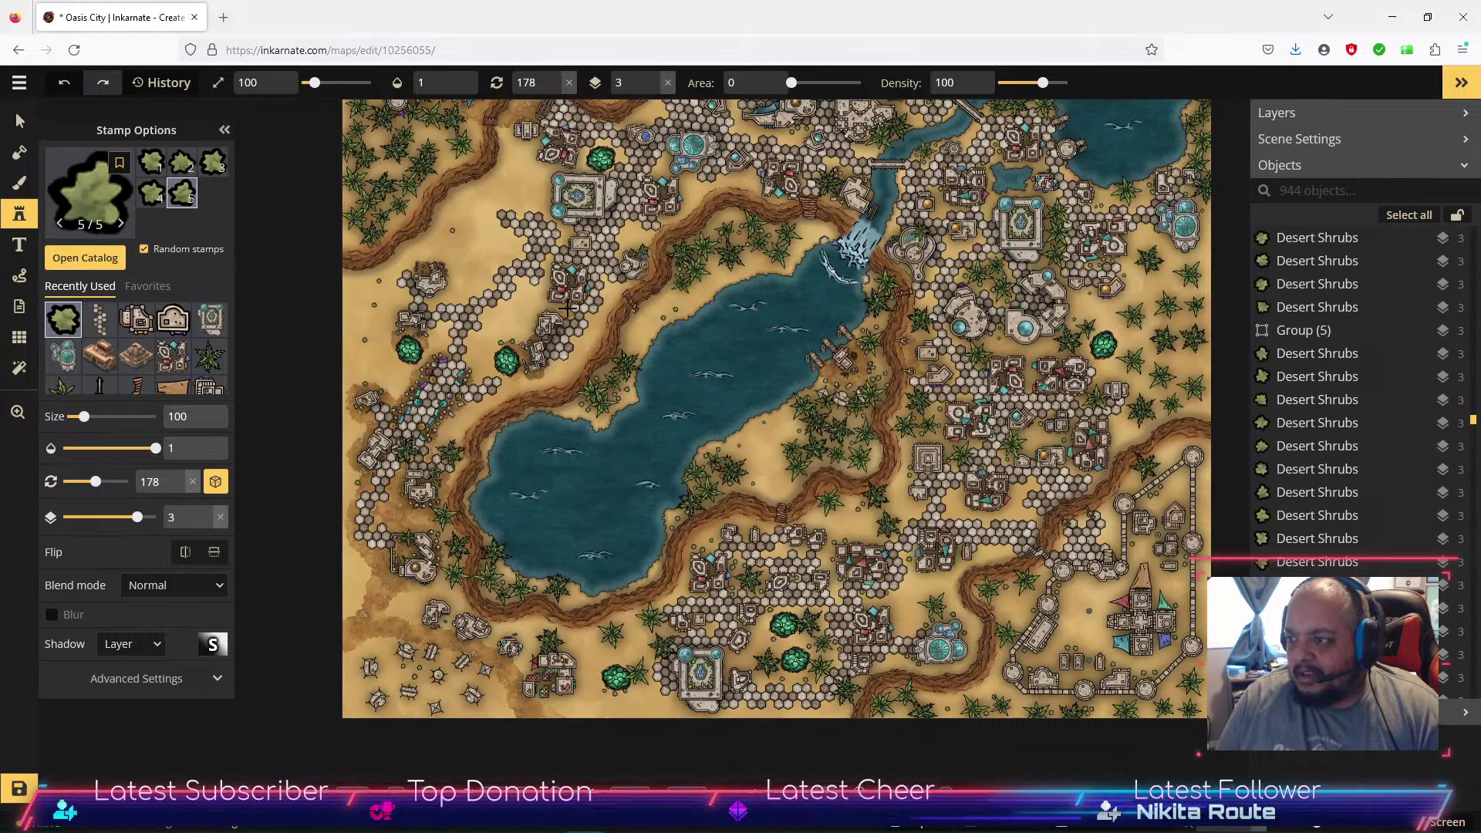
Add Desert Shrubs west of the bannered housing block northwest of the lake and beside the round building near the ridge.
click(530, 296)
scroll(530, 296, up, 8)
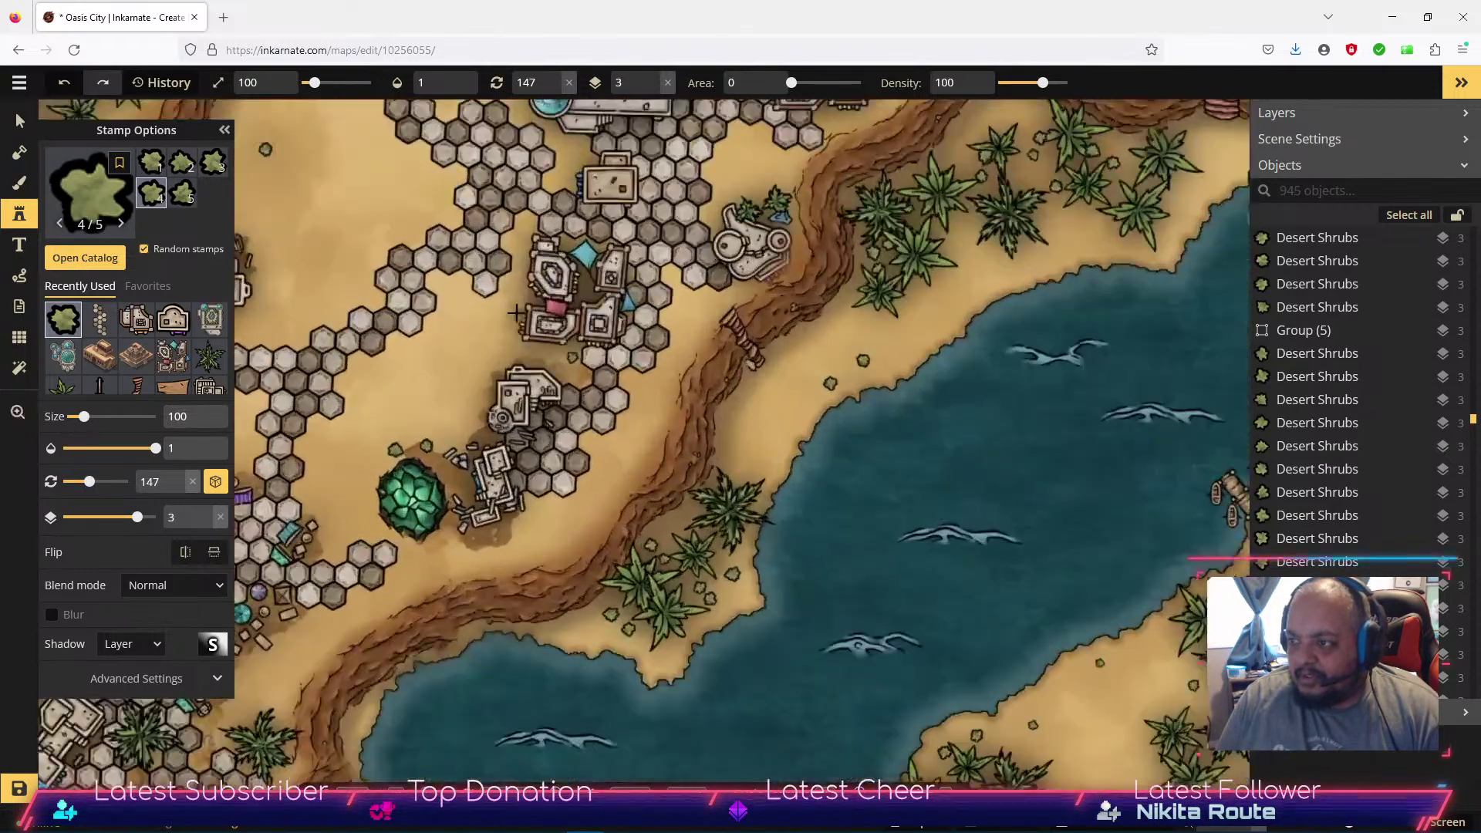
click(514, 295)
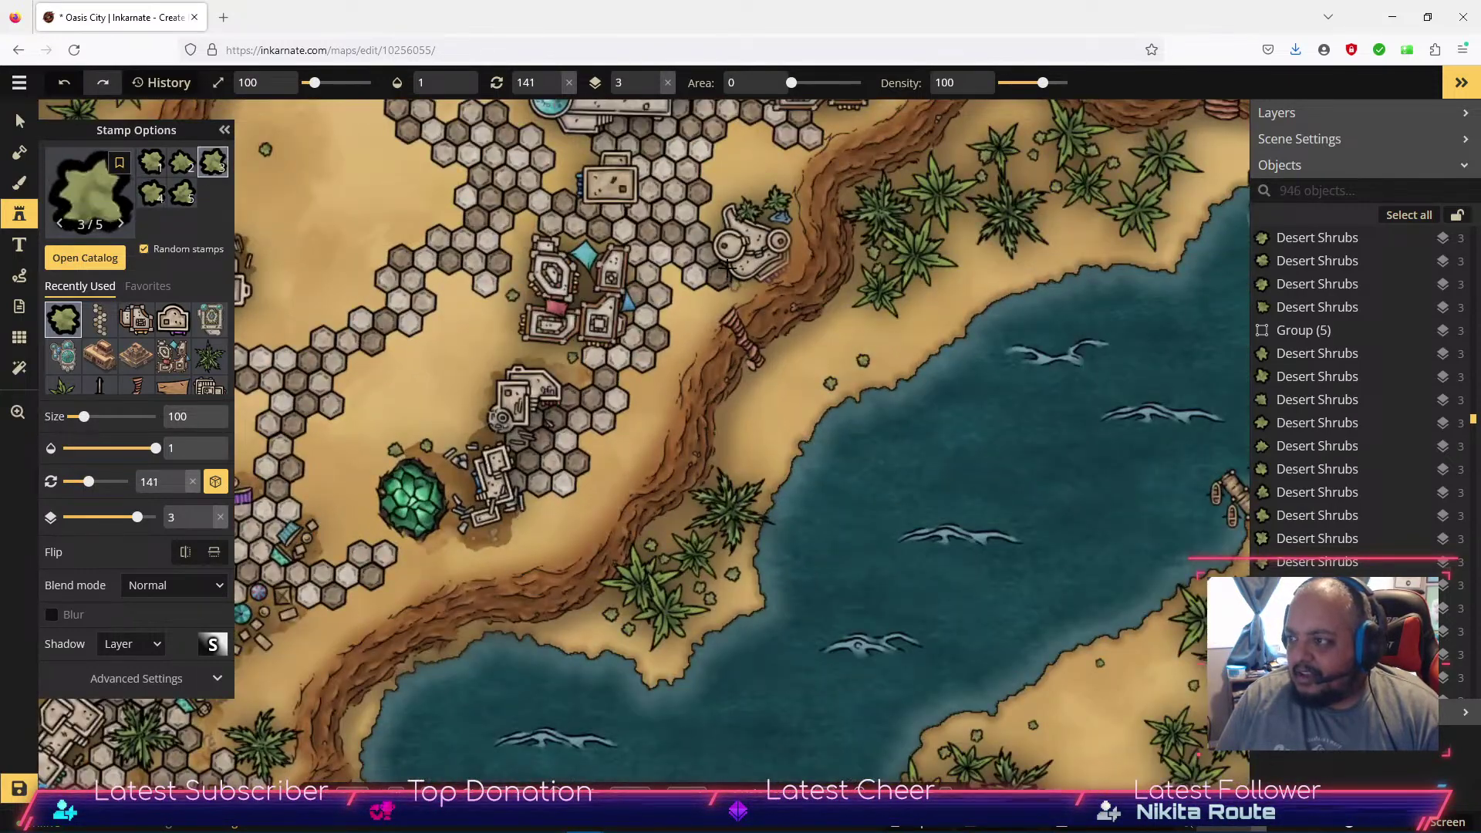
click(725, 196)
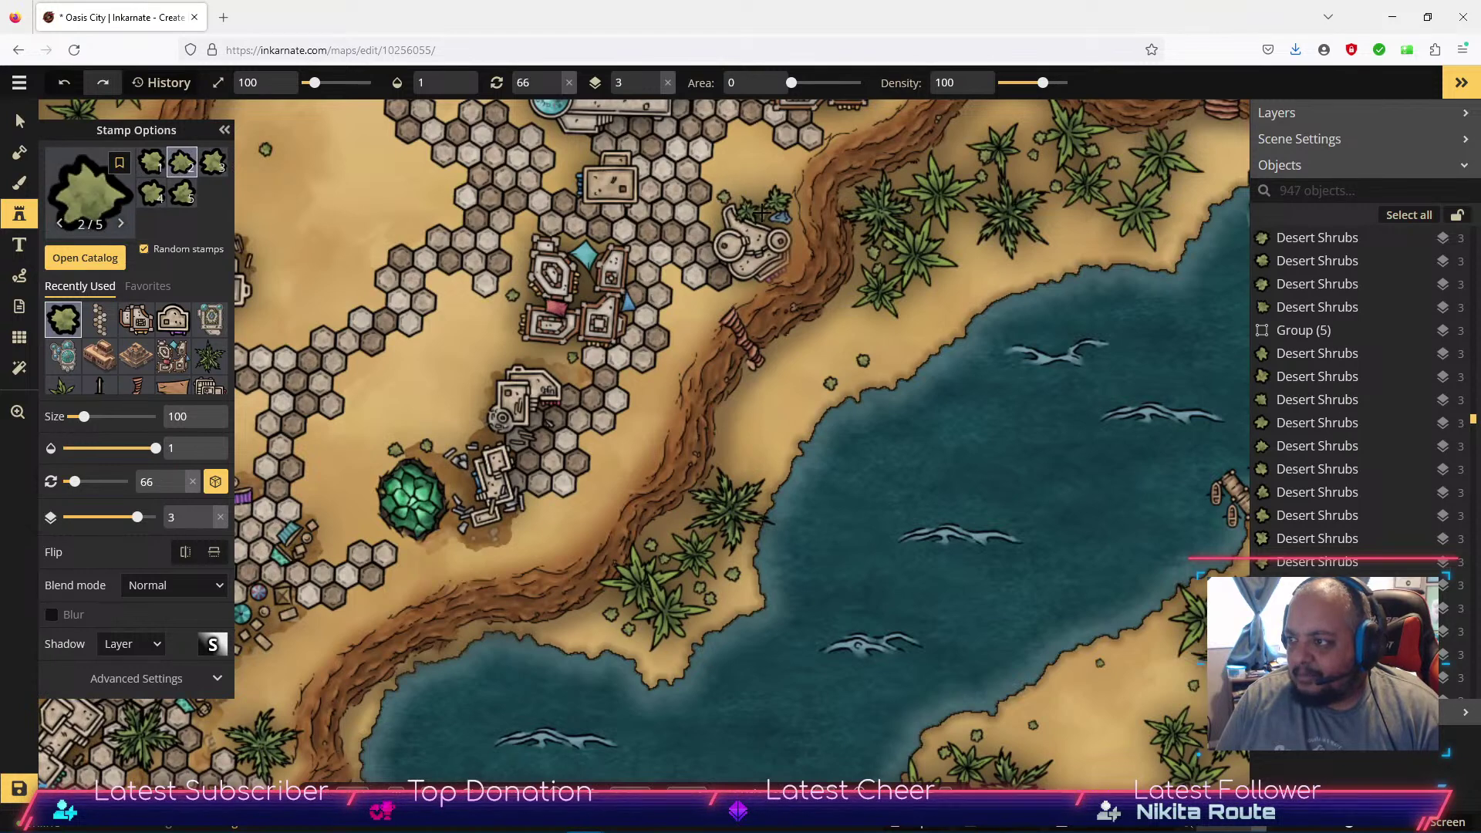
Scatter Desert Shrubs around the ruined buildings and the large green tree near the map's western edge.
drag(558, 339, 916, 293)
mouse_move(574, 307)
mouse_down()
mouse_move(624, 251)
mouse_move(632, 204)
mouse_move(554, 178)
mouse_move(475, 298)
mouse_move(451, 368)
mouse_move(543, 386)
mouse_up()
click(574, 393)
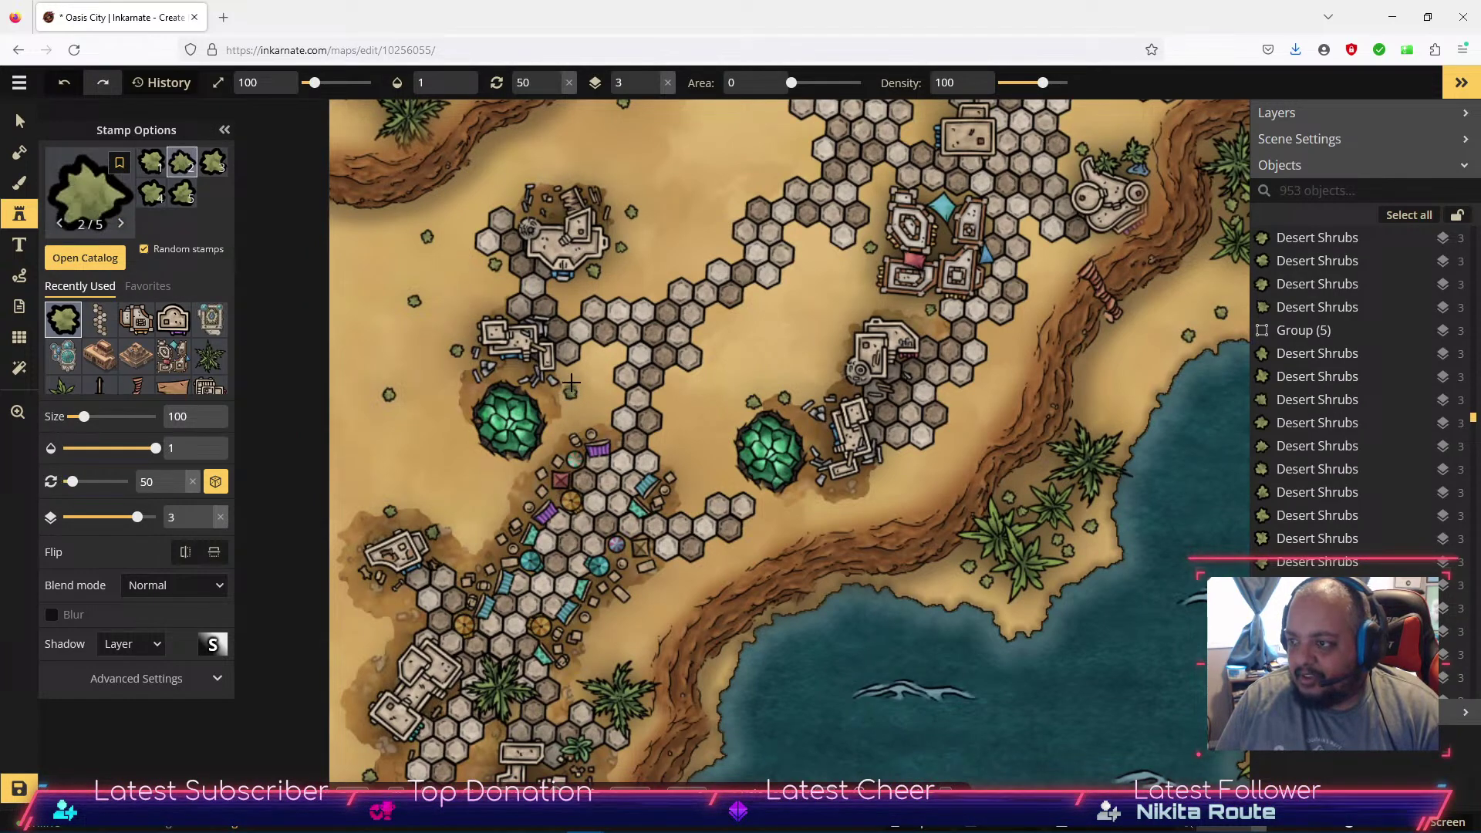
Dot Desert Shrubs around the northwestern courtyard palace, the large green tree and the housing block above it.
key(space)
drag(857, 127, 704, 340)
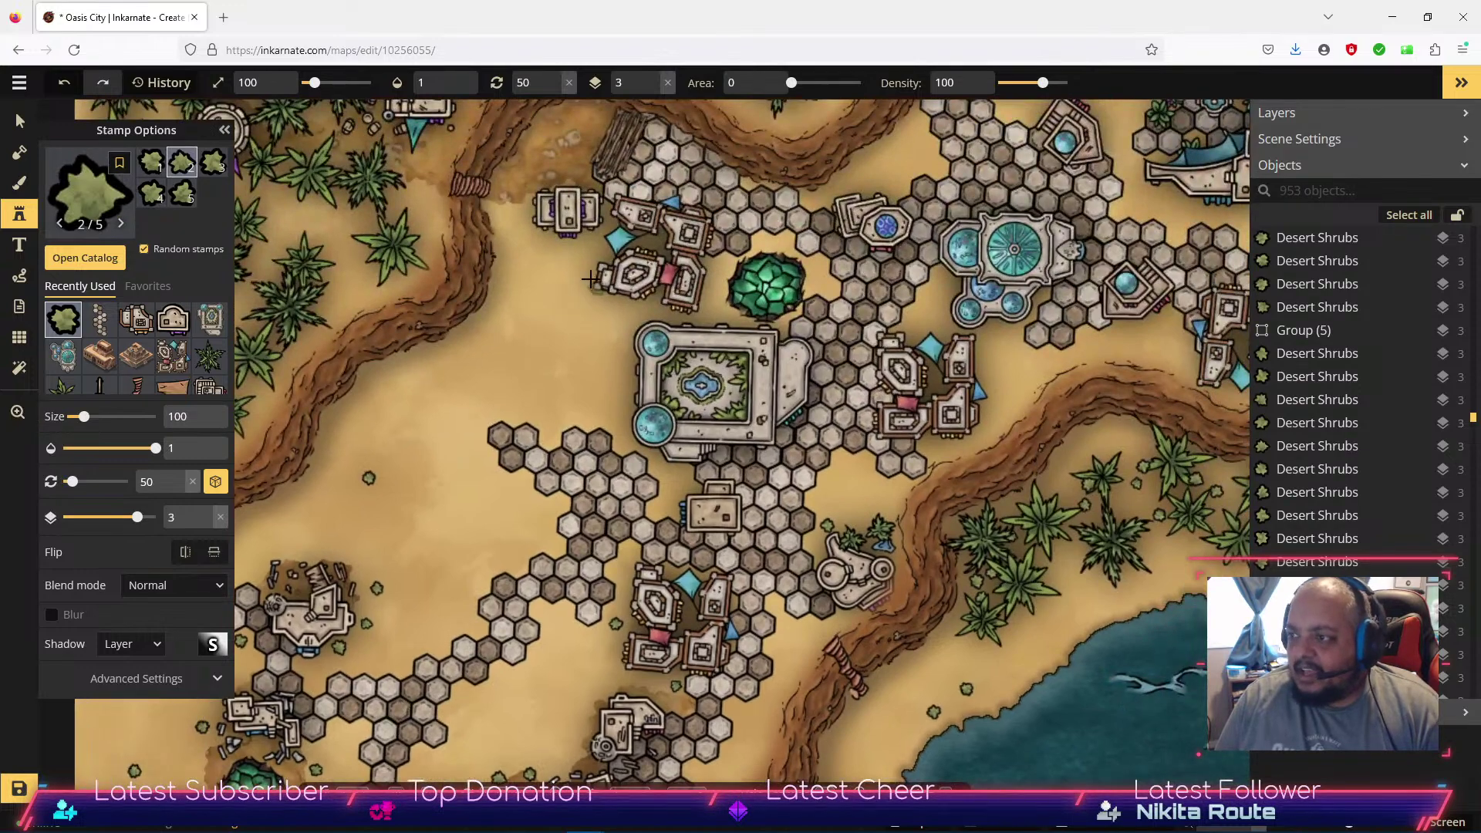
click(588, 248)
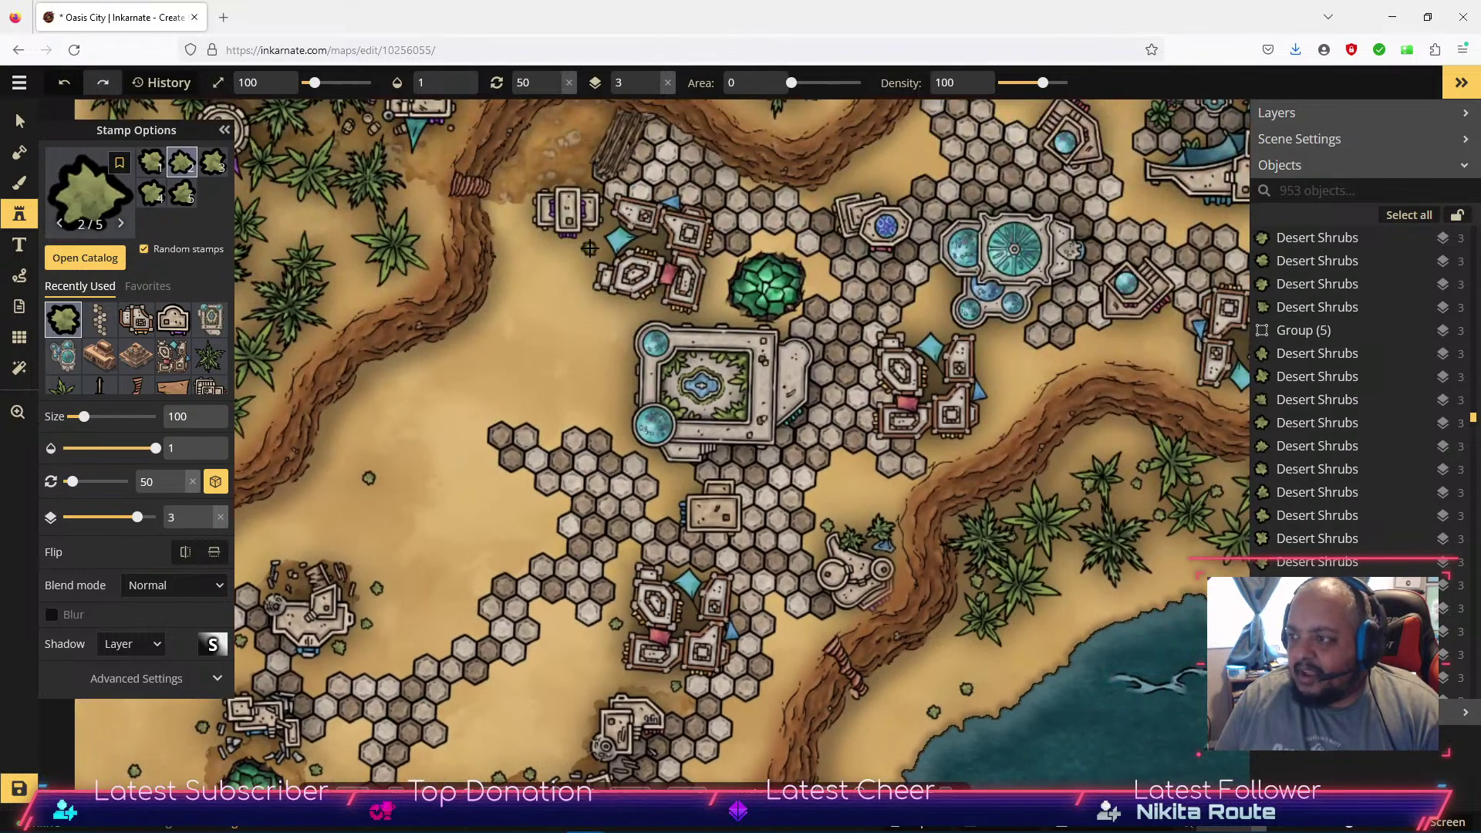
click(718, 267)
click(721, 292)
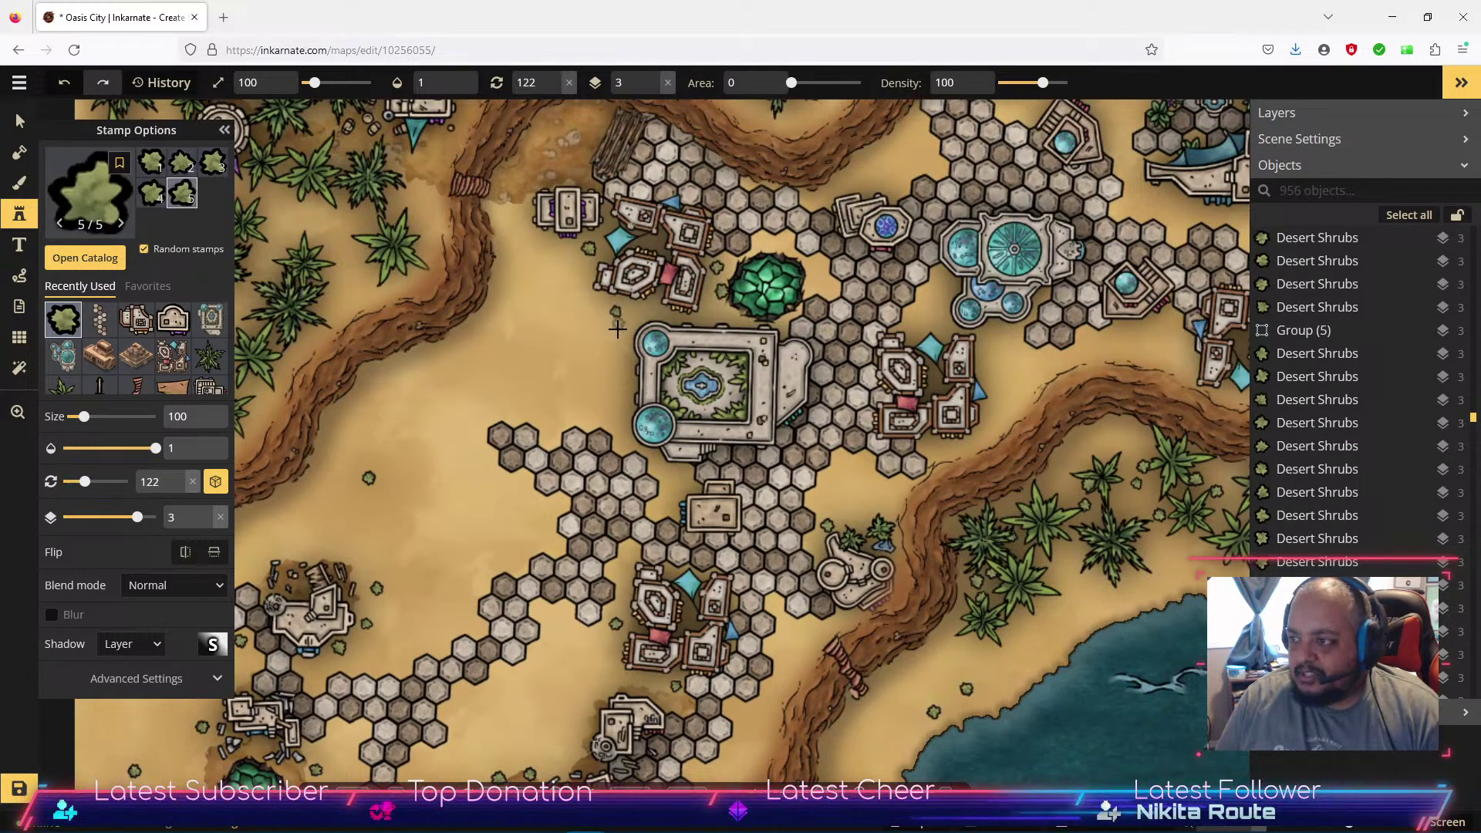
click(618, 324)
click(764, 355)
Place Desert Shrubs southwest of the northern bath house and on the sand below the blue-domed house to its east.
key(space)
mouse_move(893, 320)
mouse_down()
mouse_move(687, 410)
mouse_move(647, 407)
mouse_up()
click(704, 374)
click(702, 406)
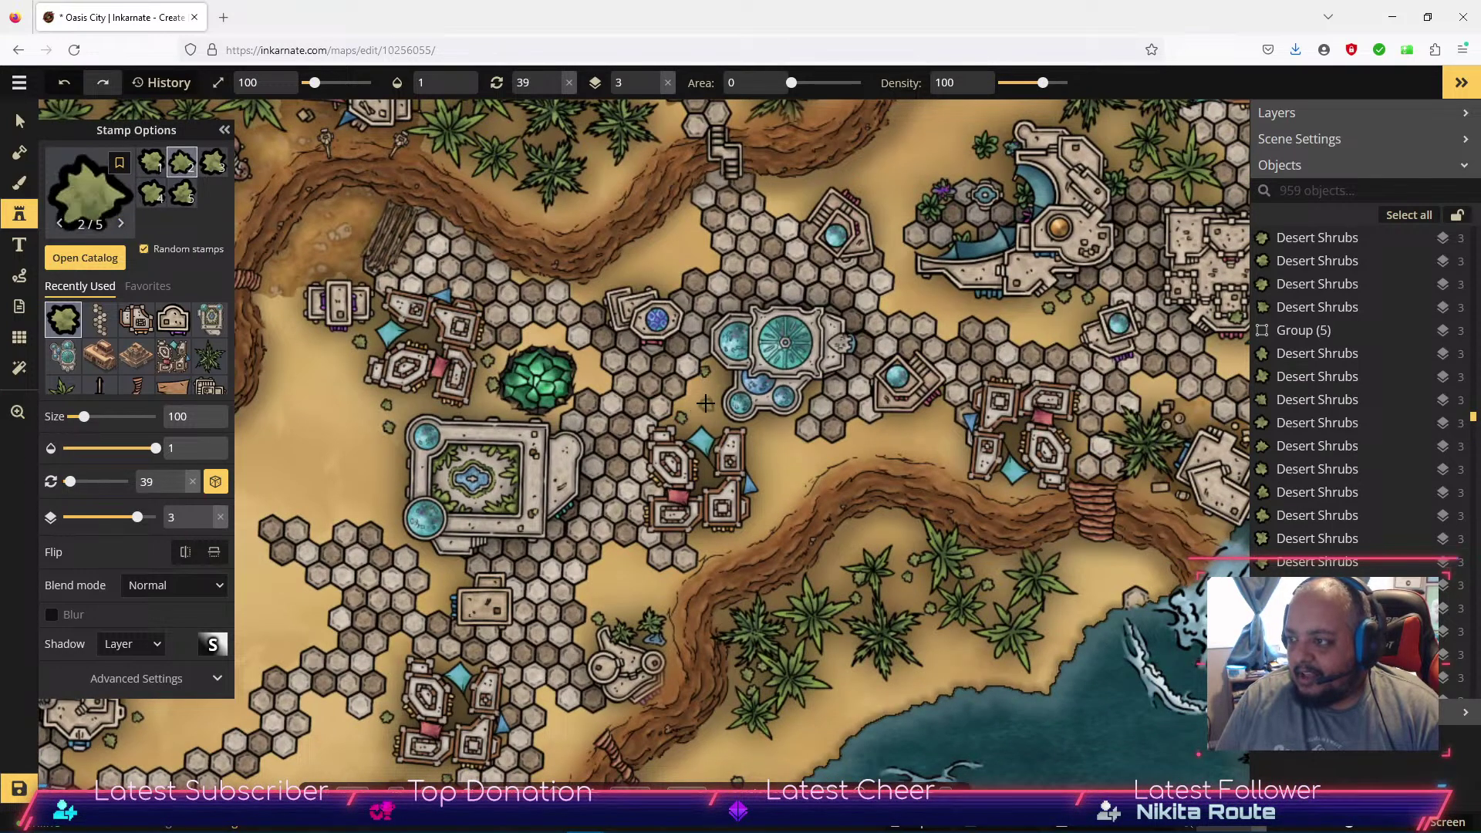
click(943, 429)
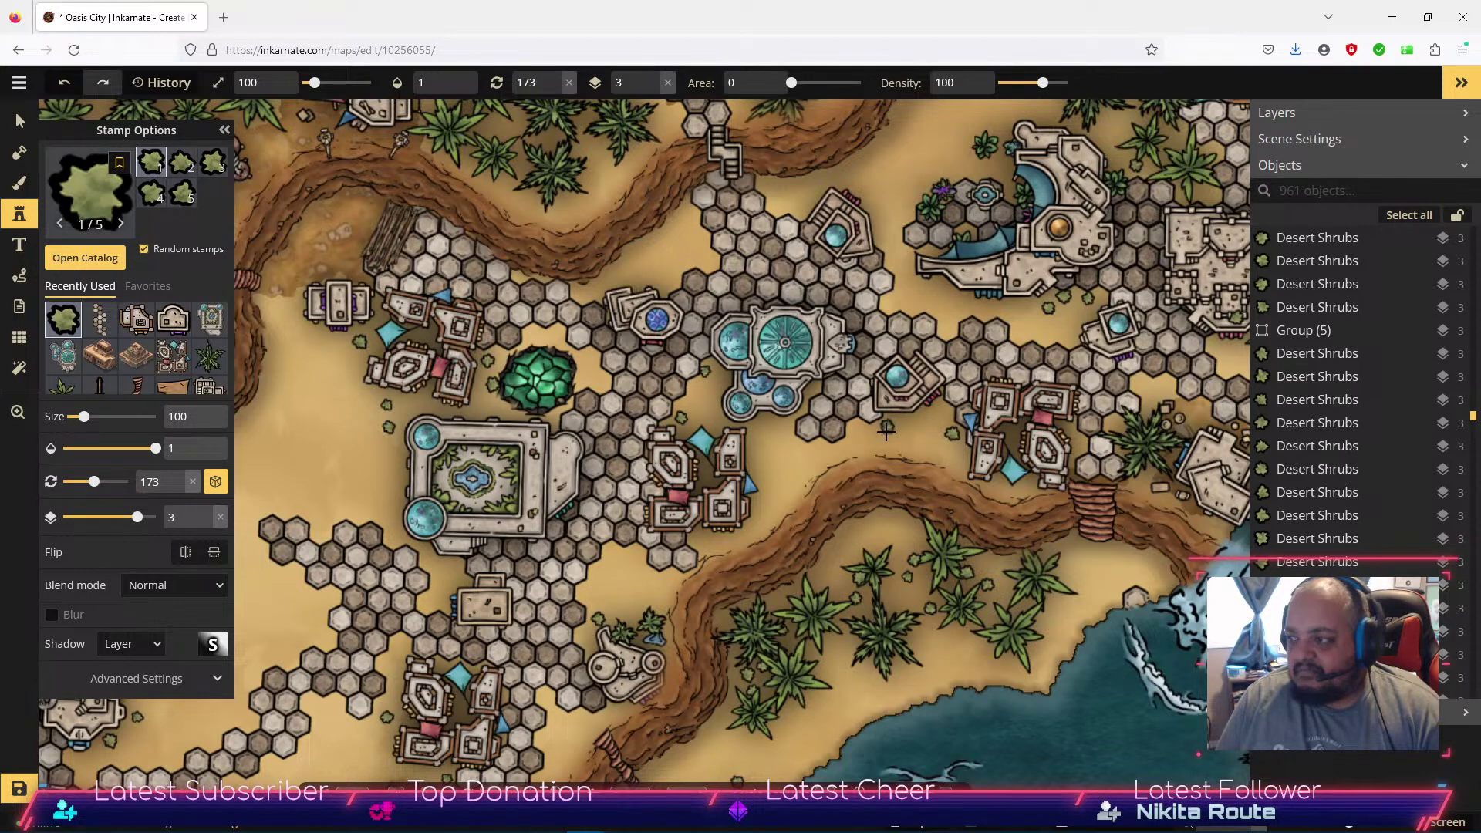
click(887, 428)
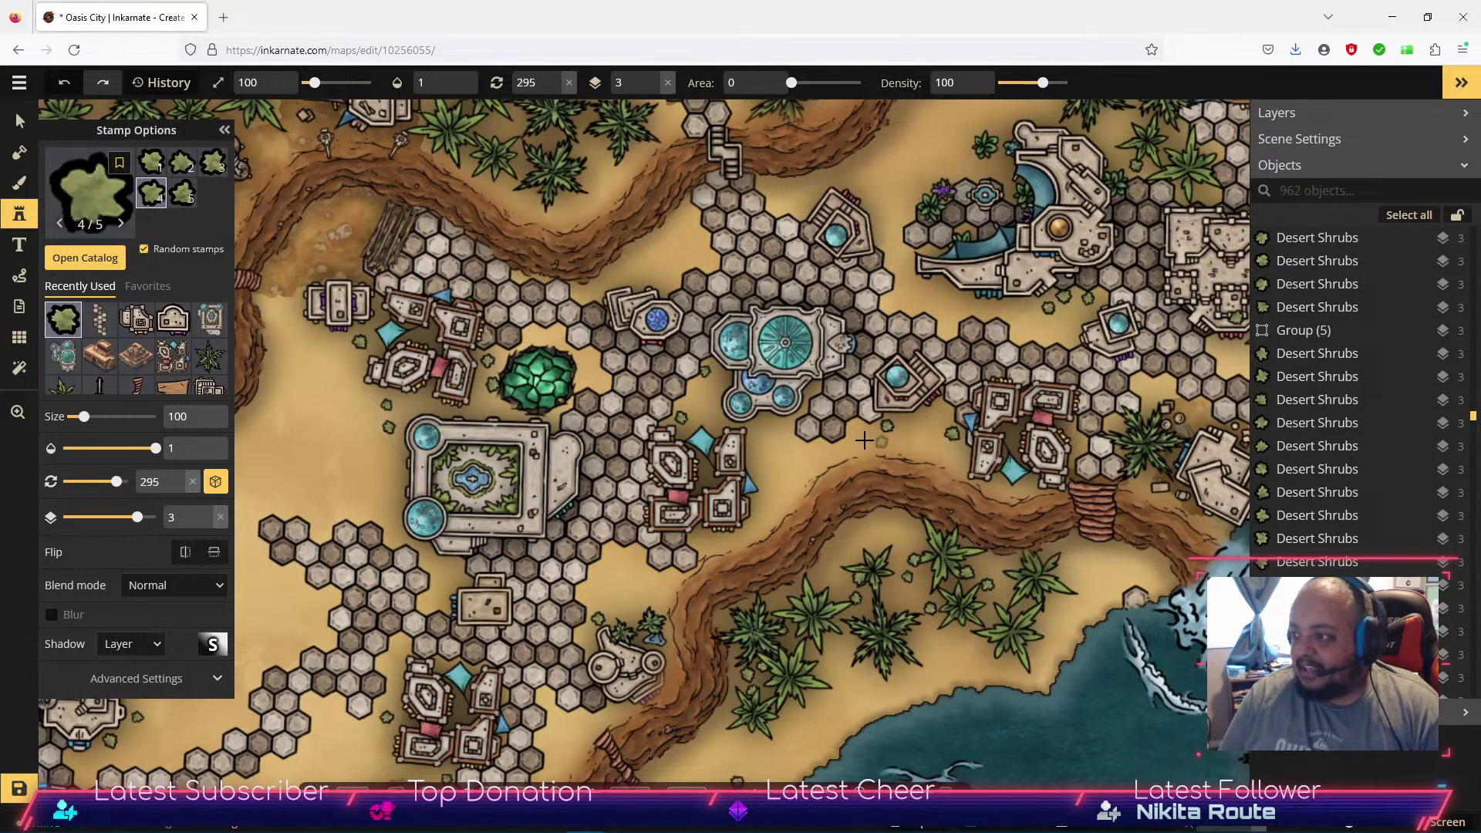
Add Desert Shrubs directly below the northern bath house and along the southern side of the neighbouring housing block.
key(space)
drag(919, 459, 750, 532)
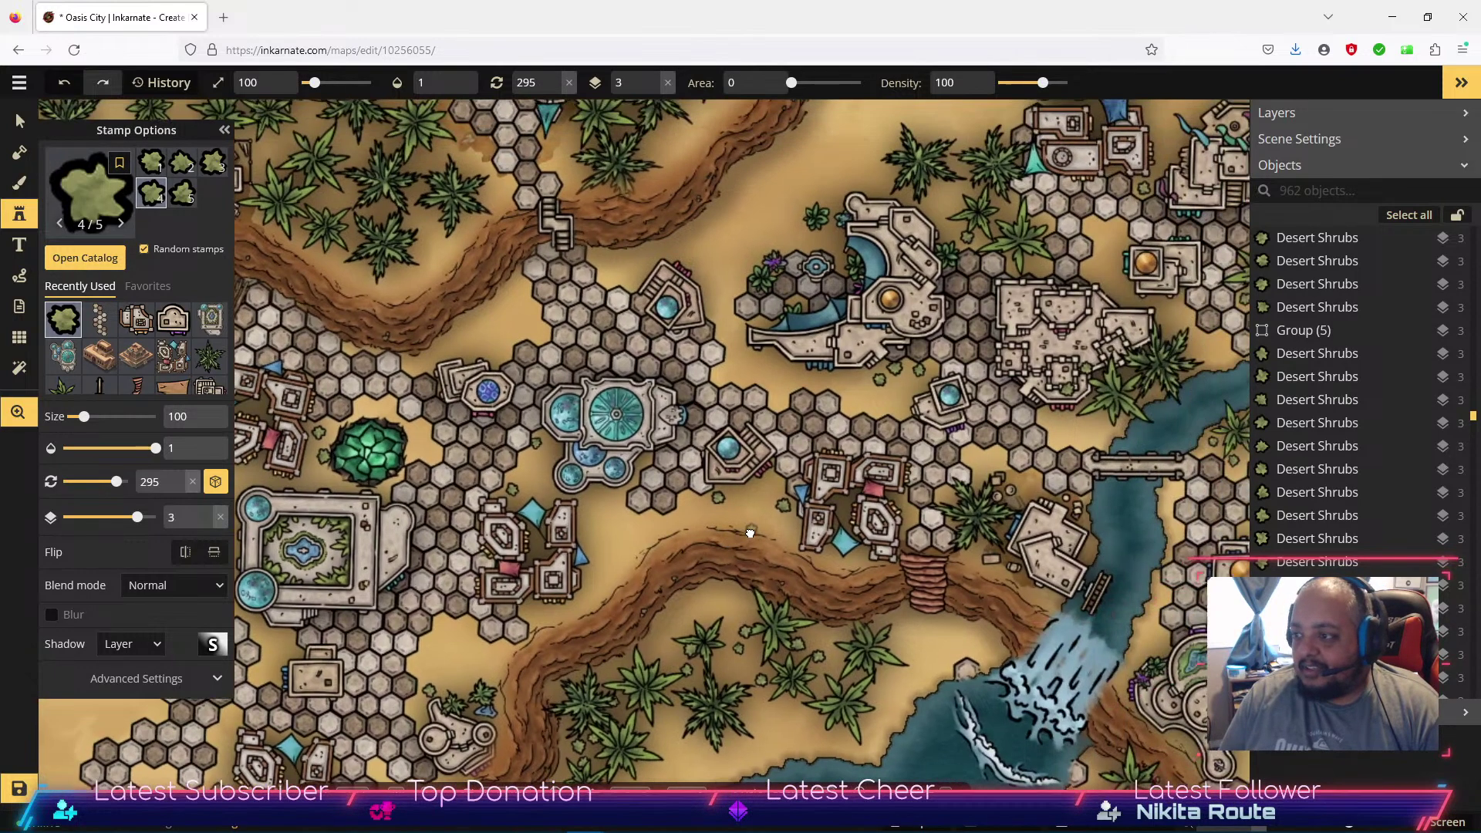
click(541, 610)
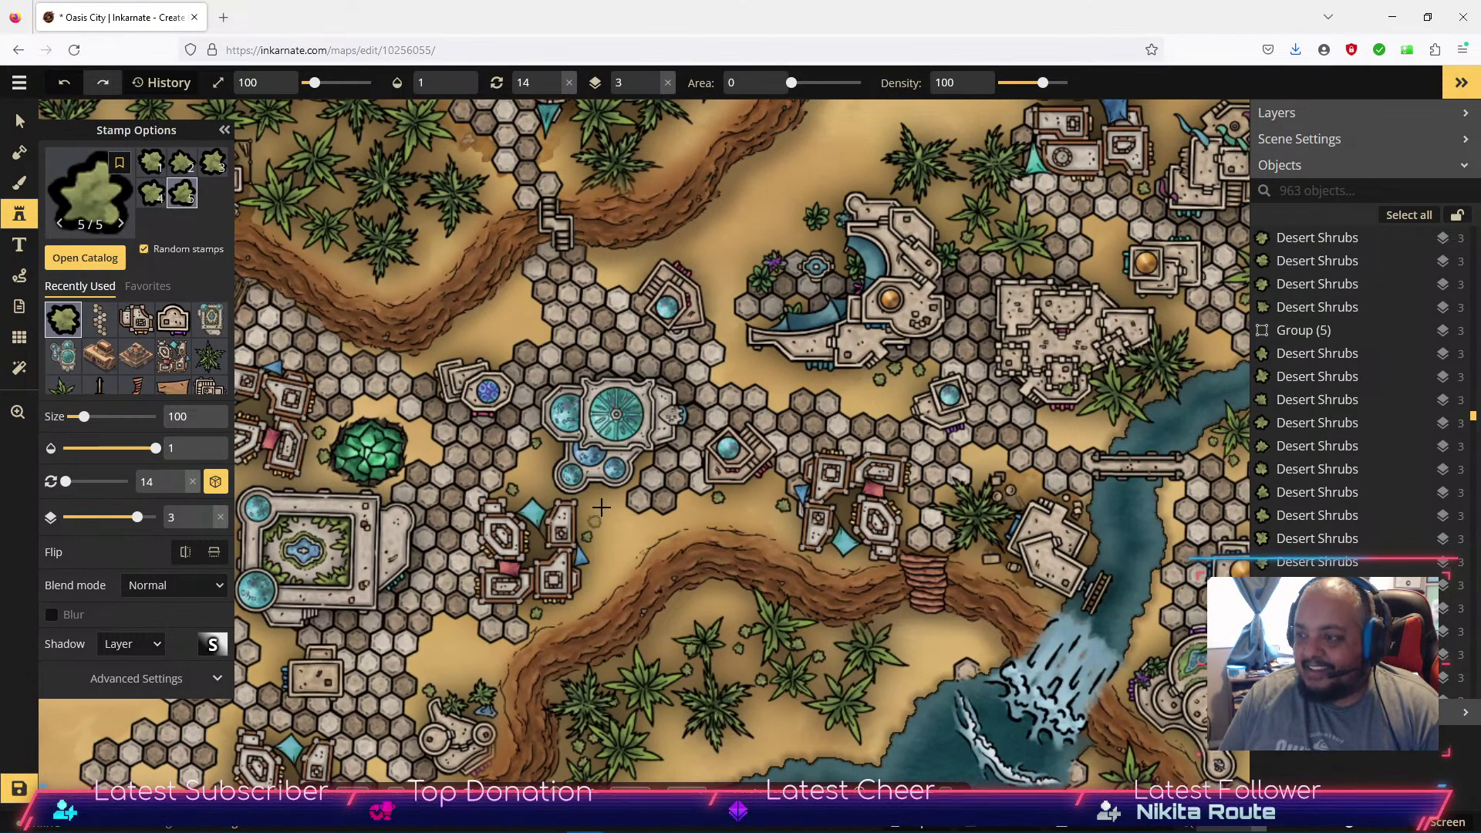
click(595, 511)
click(617, 498)
Scatter Desert Shrubs beside the two orange-domed houses east of the waterfall and on the sand near the courtyard palace.
key(space)
drag(920, 396, 683, 519)
key(space)
drag(1073, 326, 878, 194)
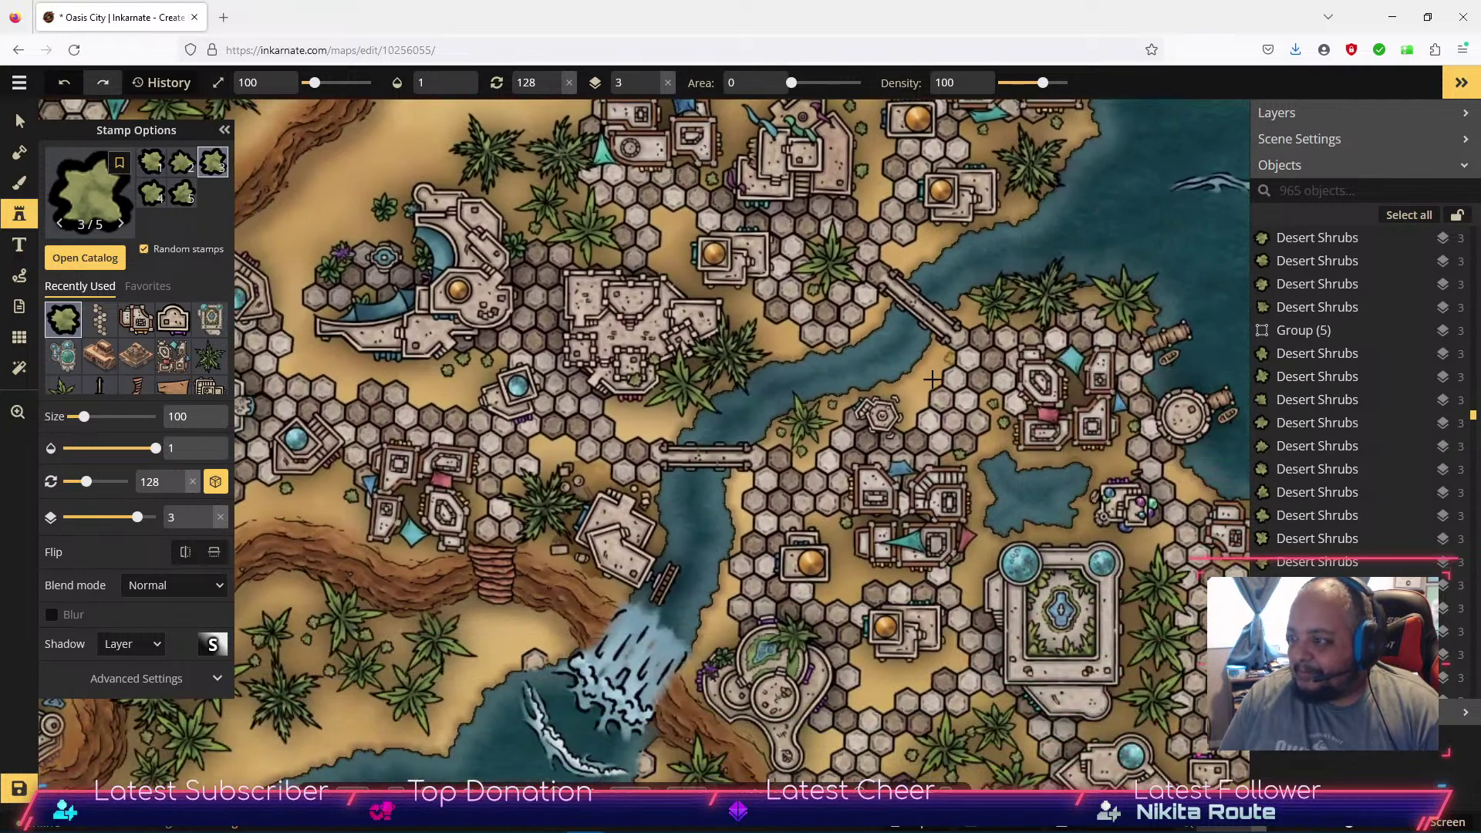
click(833, 583)
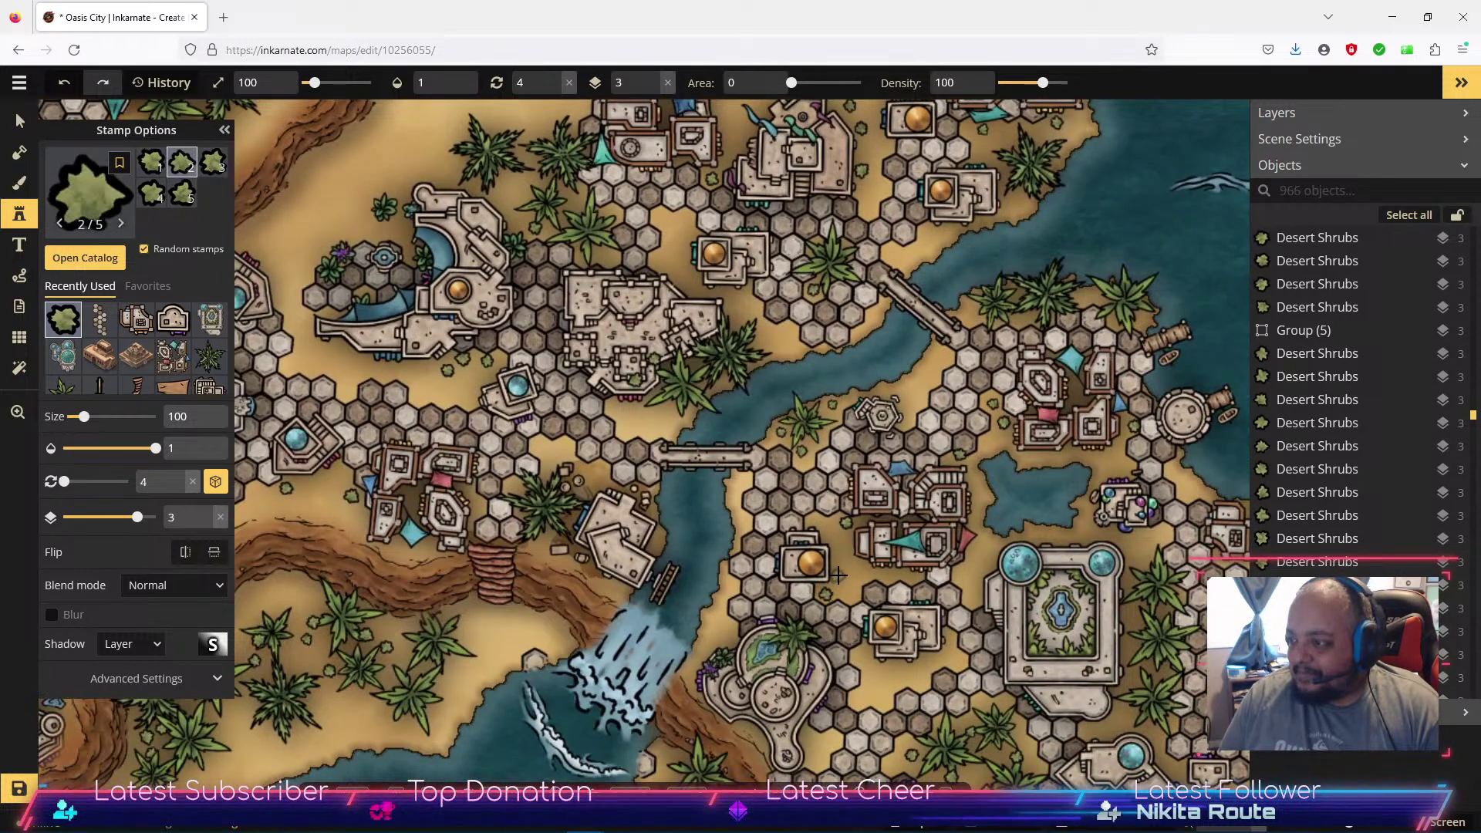
click(895, 637)
click(920, 648)
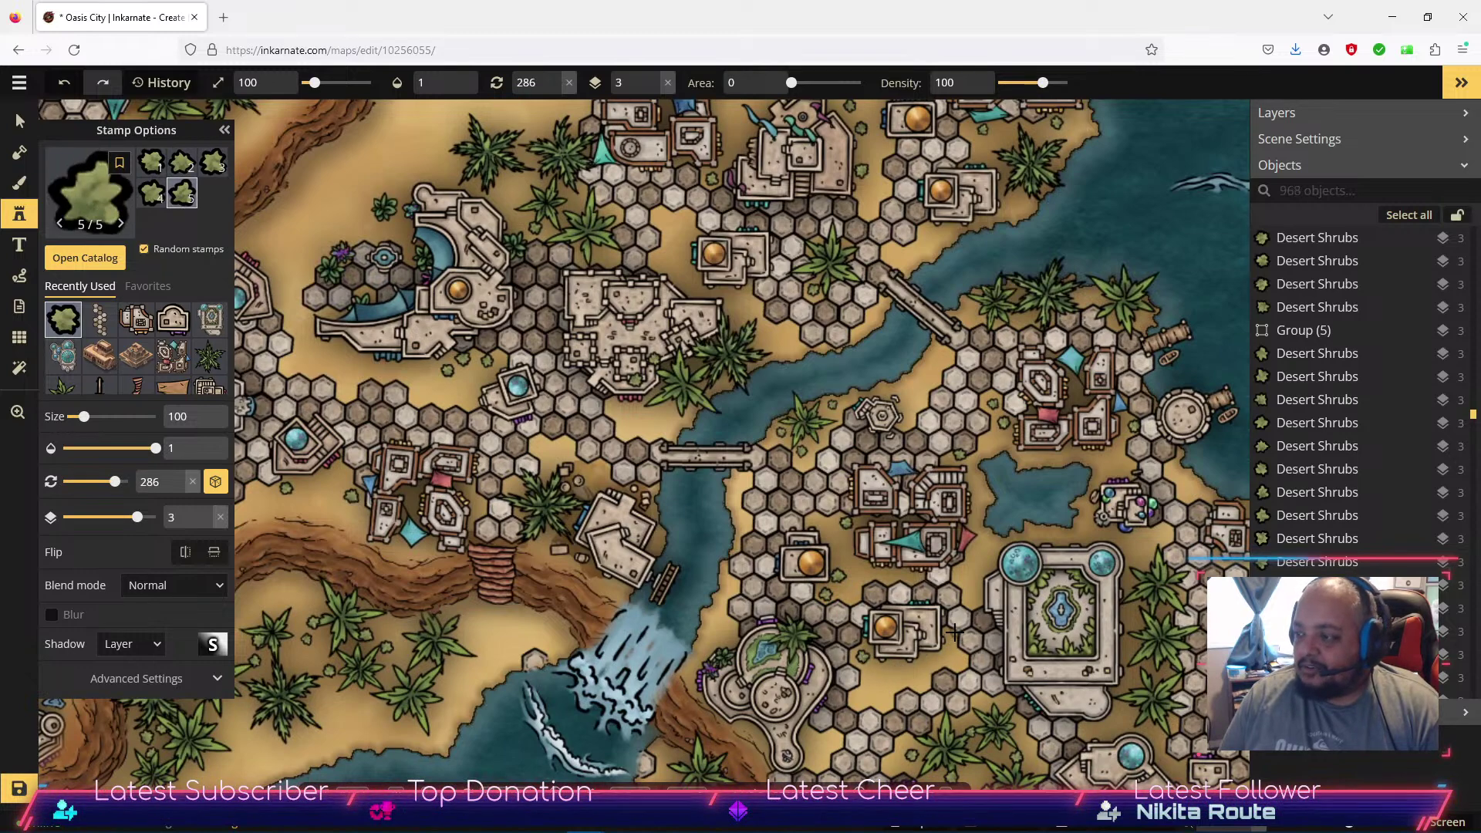
click(970, 677)
drag(964, 665, 883, 458)
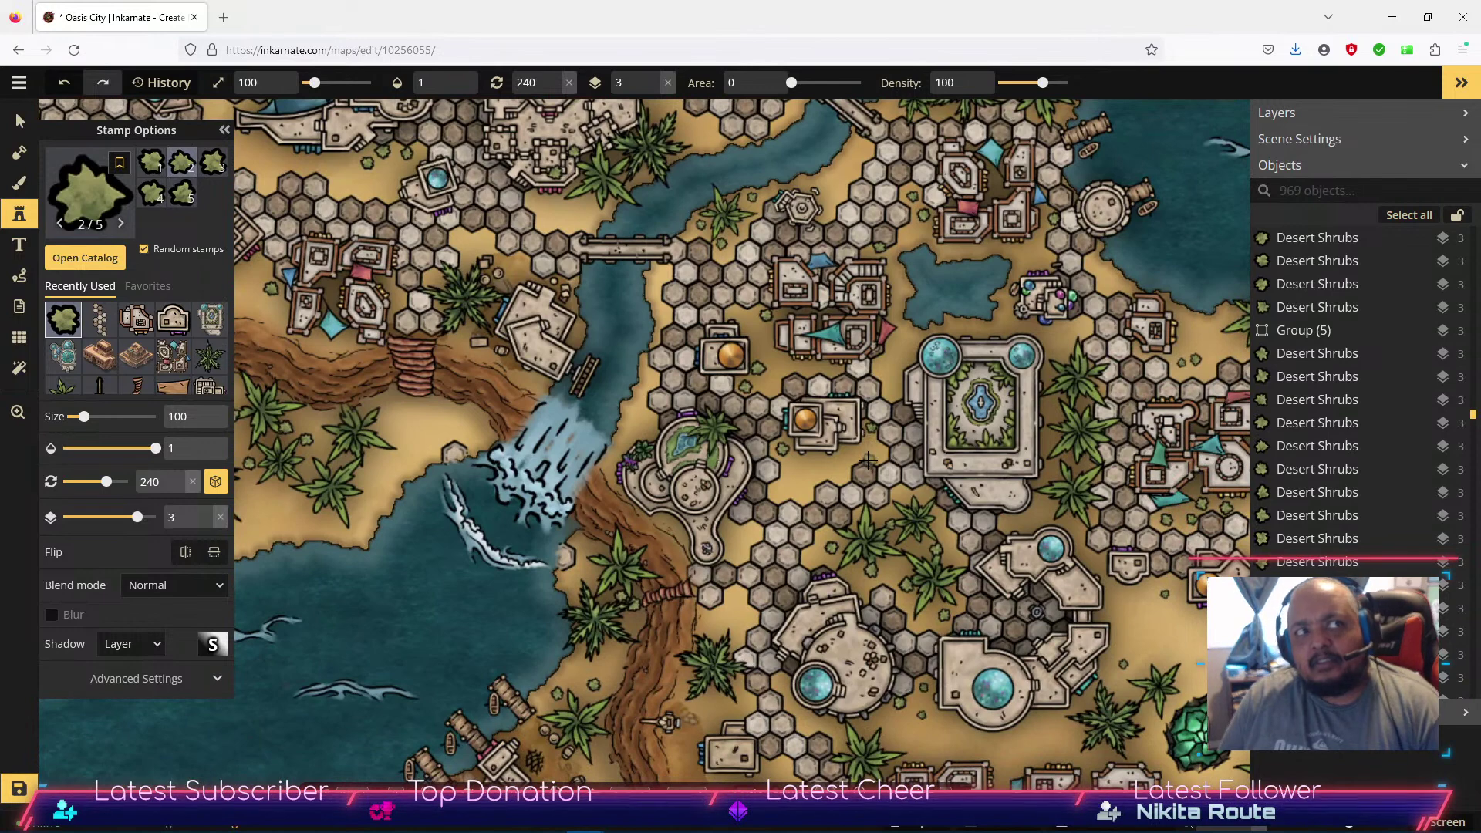
drag(1123, 615, 1058, 467)
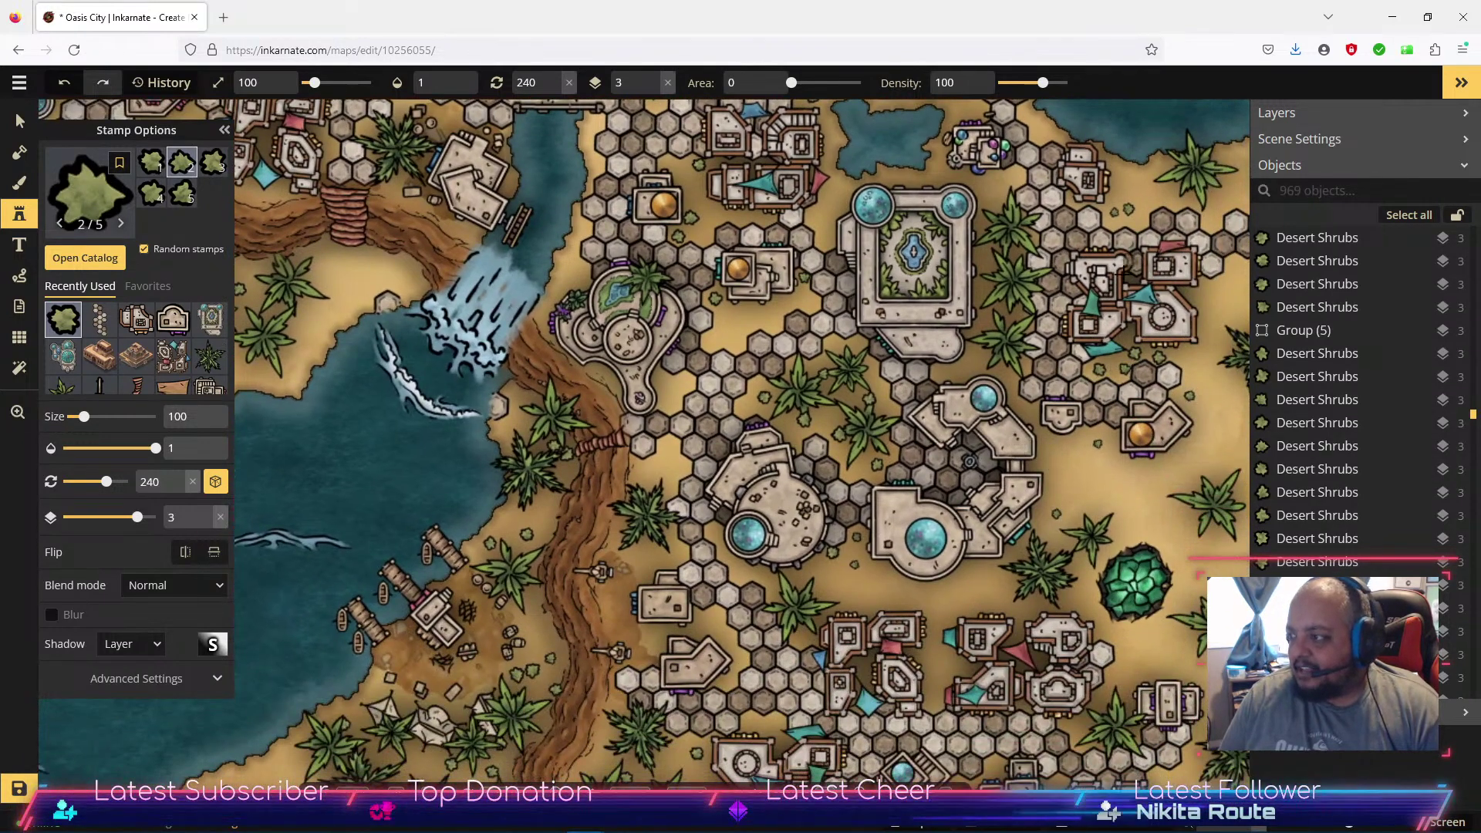
Scatter Desert Shrubs around the flagged housing blocks south of the two round blue-domed buildings and beside the small house to their west.
drag(975, 609, 1035, 407)
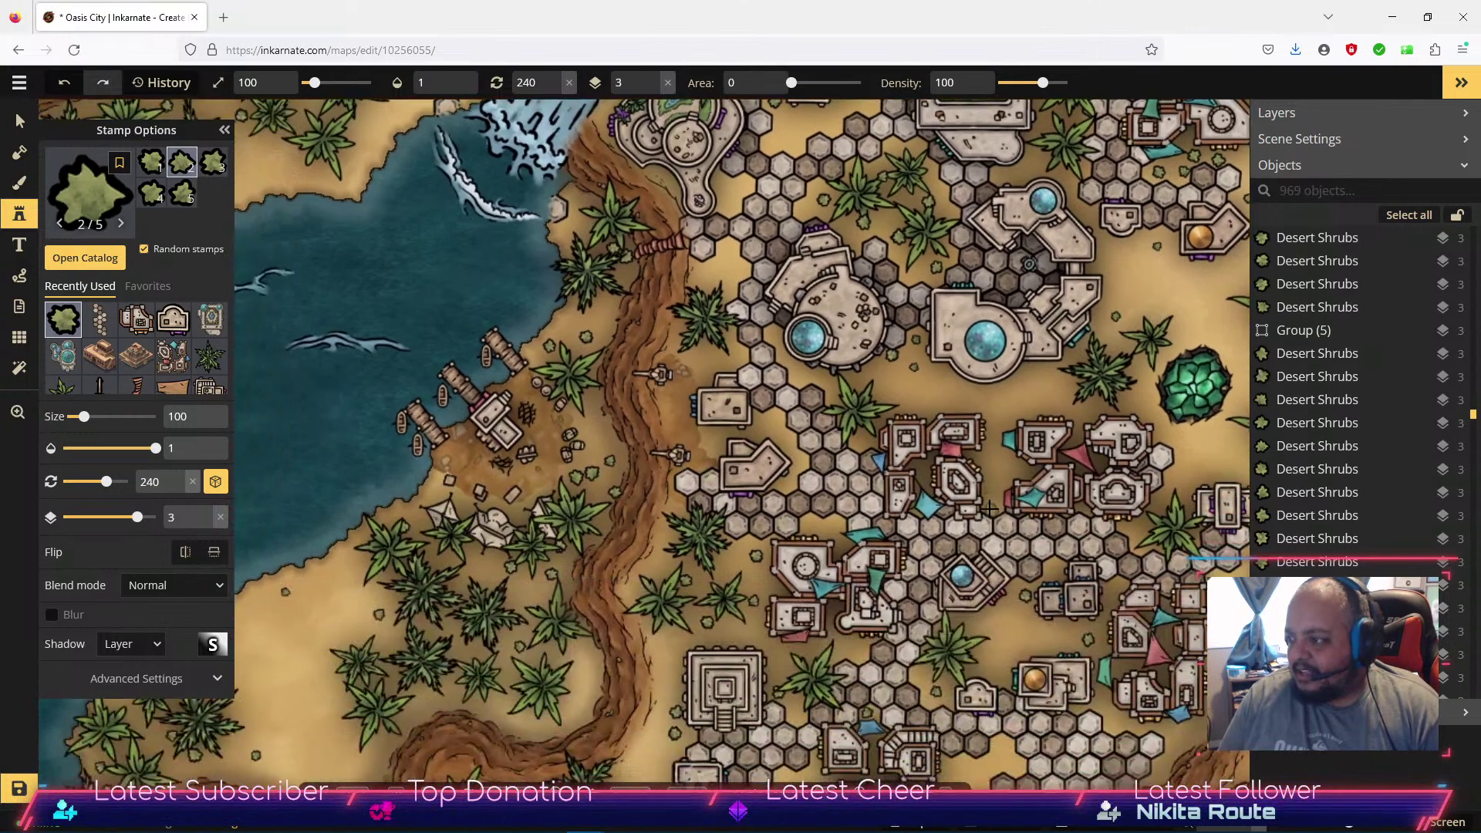
click(990, 503)
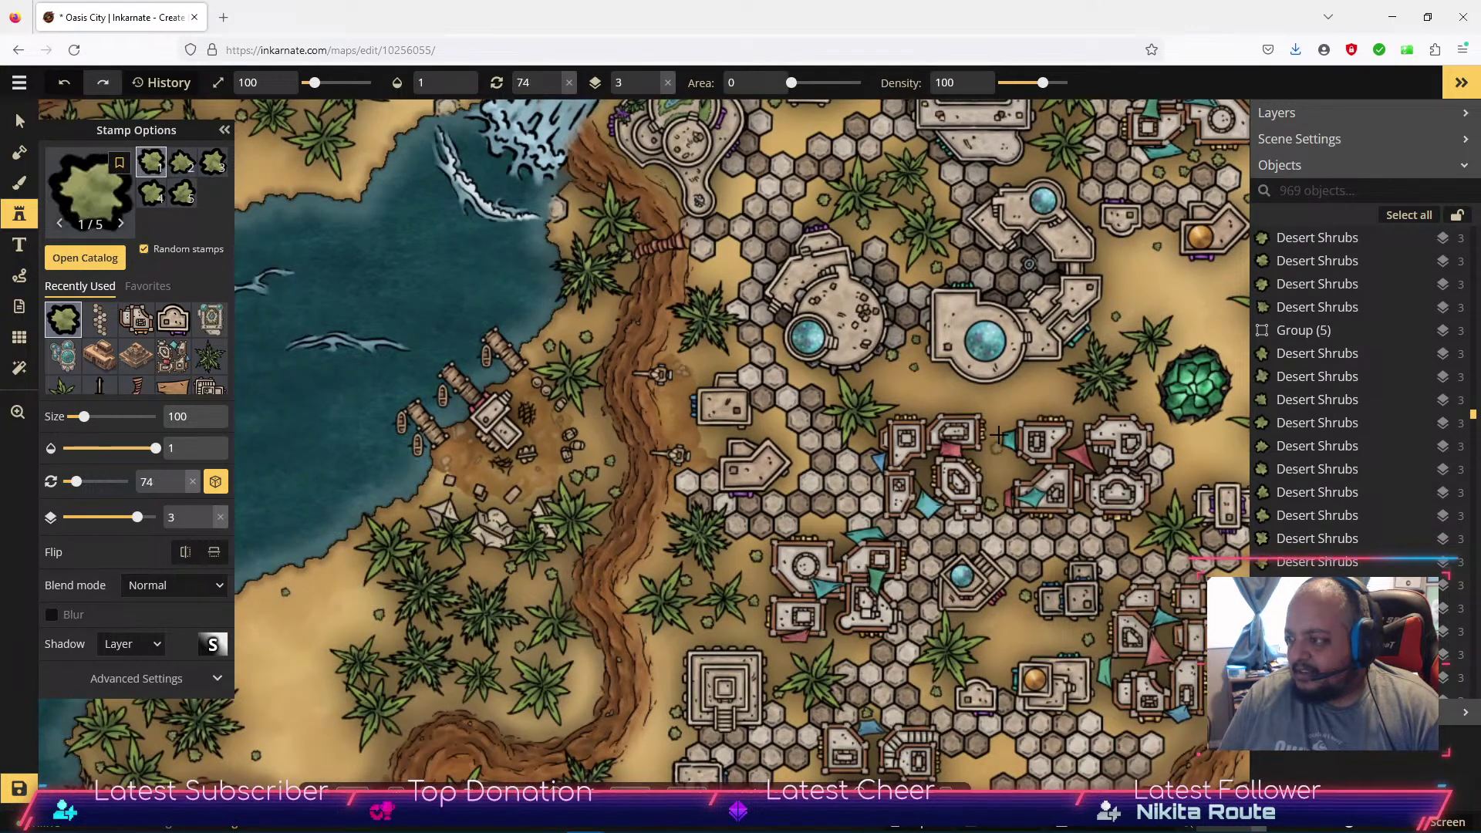
click(1130, 532)
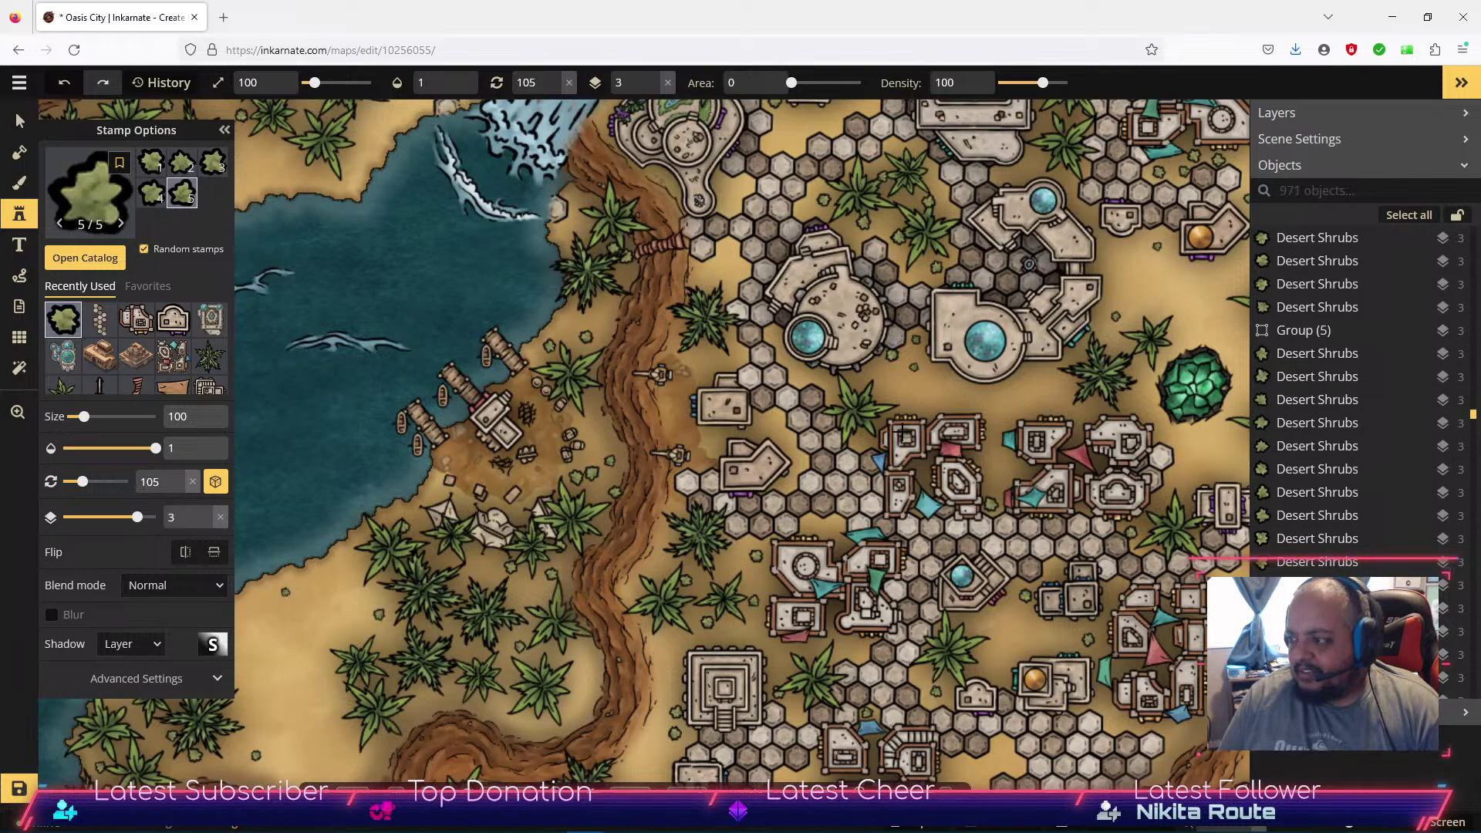
click(862, 442)
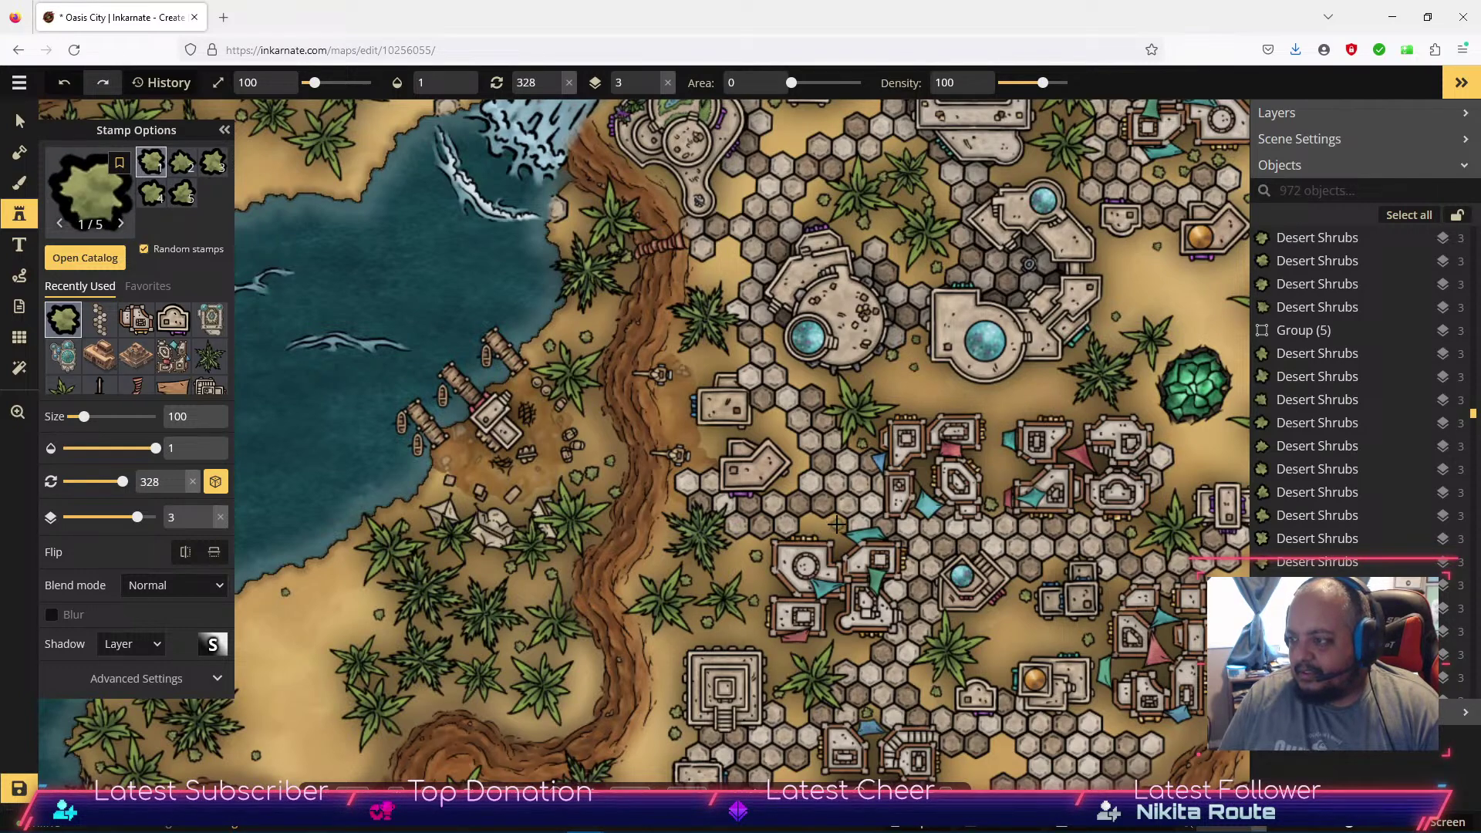
click(792, 427)
click(763, 417)
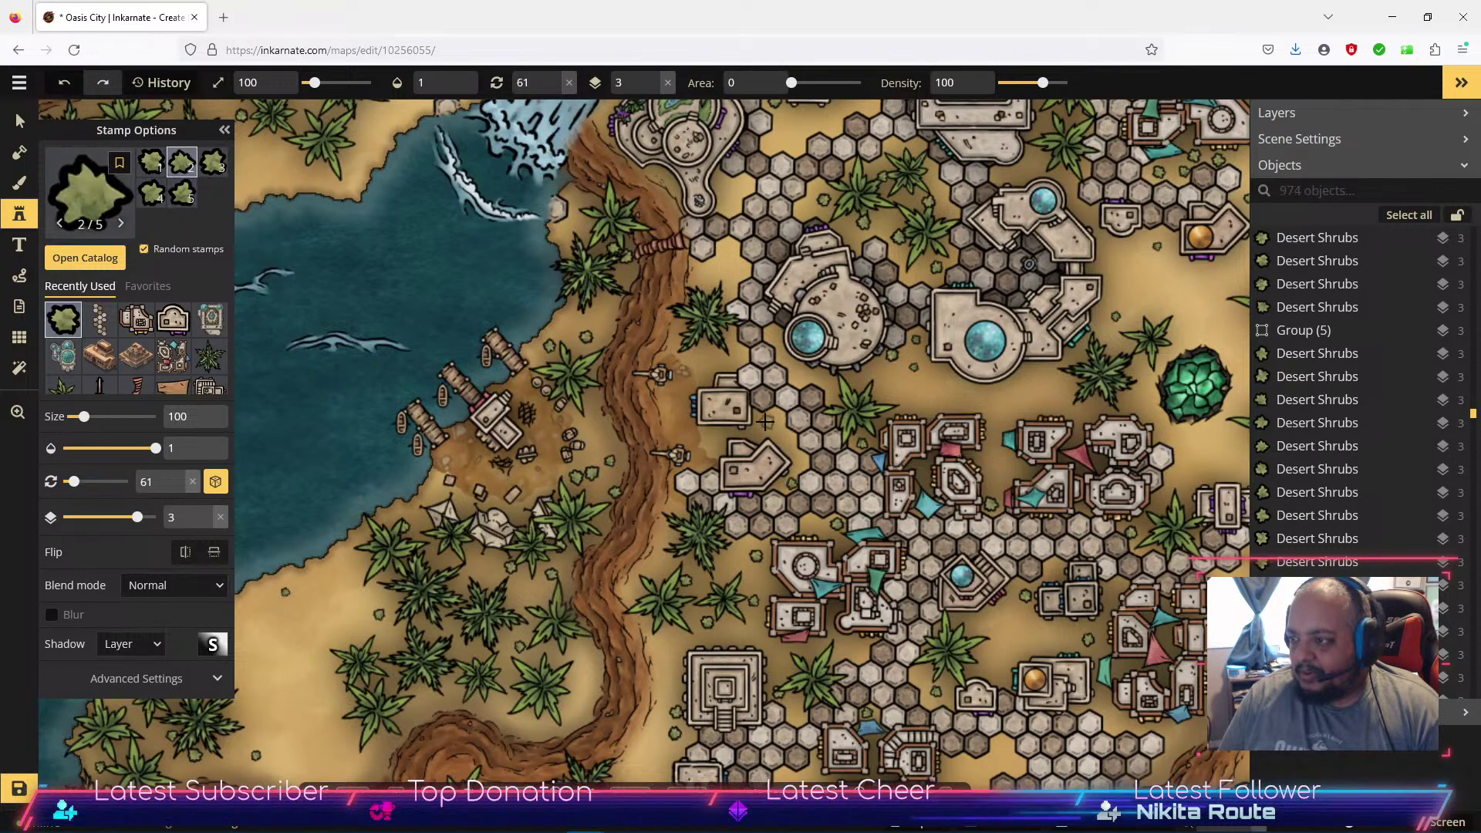
click(762, 417)
Lower the hex paving piece beside the two small cliffside houses to layer -1.
key(v)
click(747, 424)
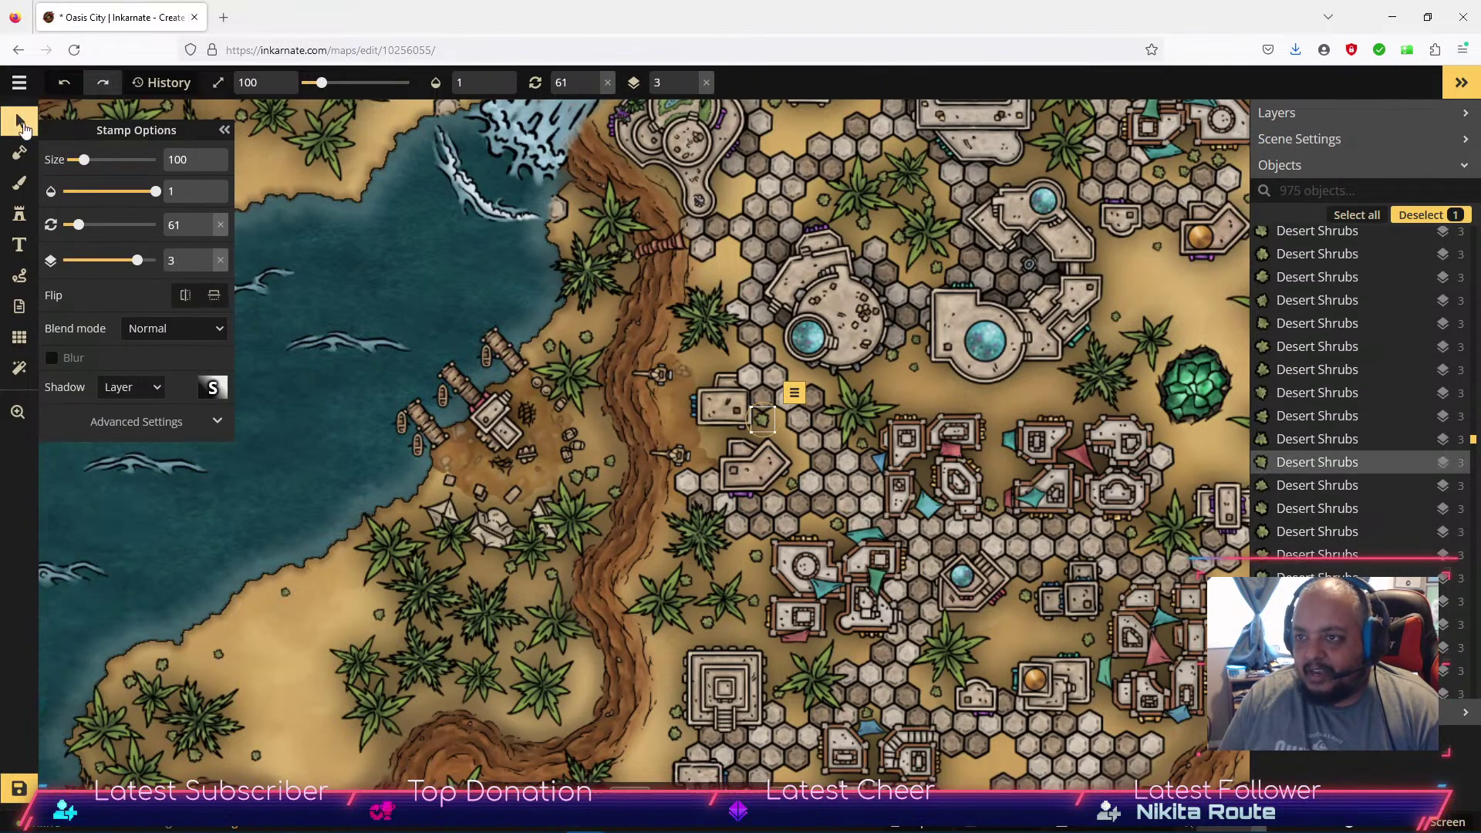
click(747, 424)
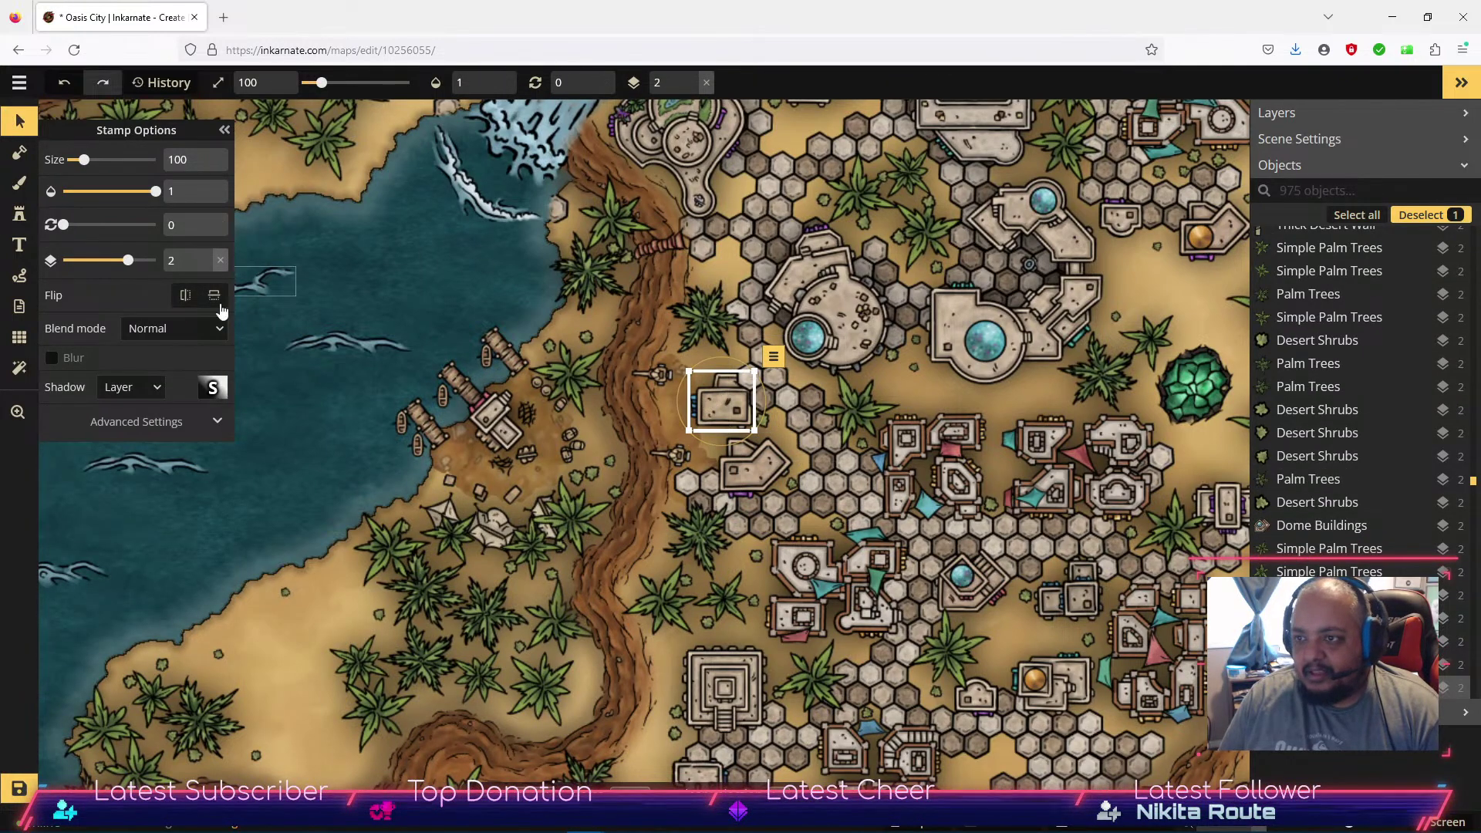
click(781, 395)
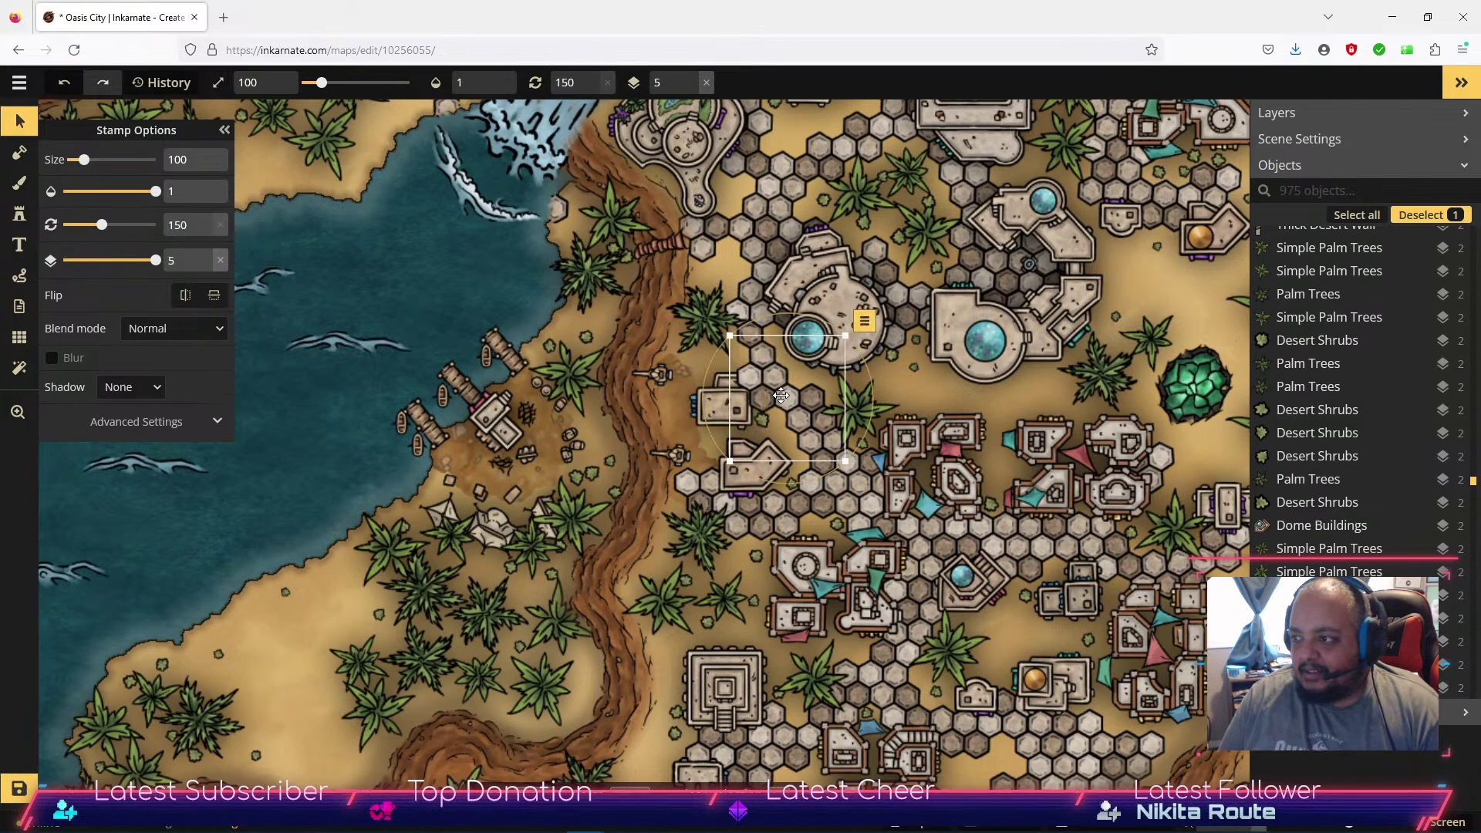
click(205, 267)
click(205, 267)
click(205, 267)
click(206, 267)
click(205, 267)
click(206, 267)
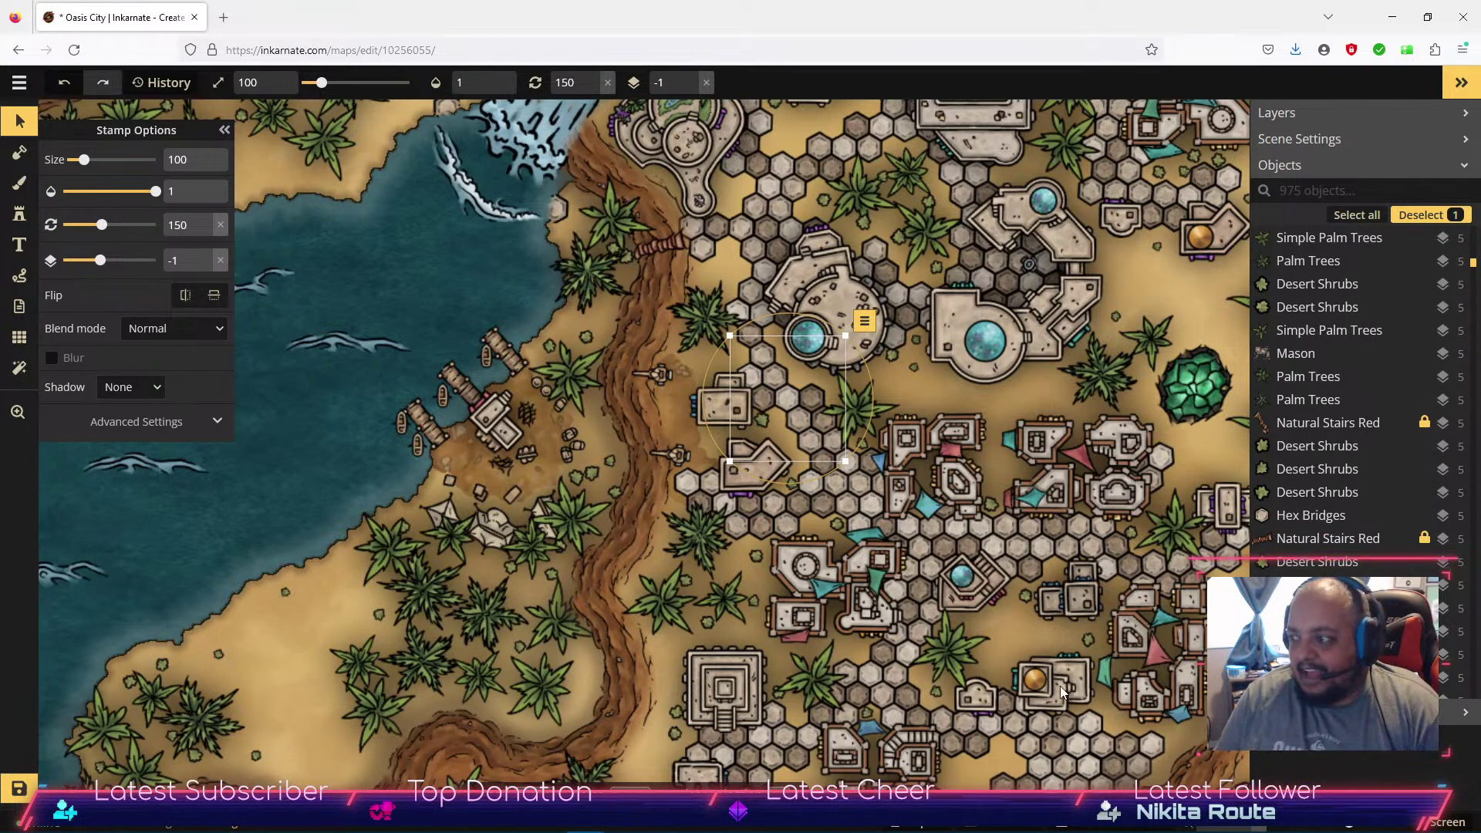
Place Desert Shrubs on the sand around the flagged housing block southeast of the stepped pyramid.
scroll(992, 726, down, 5)
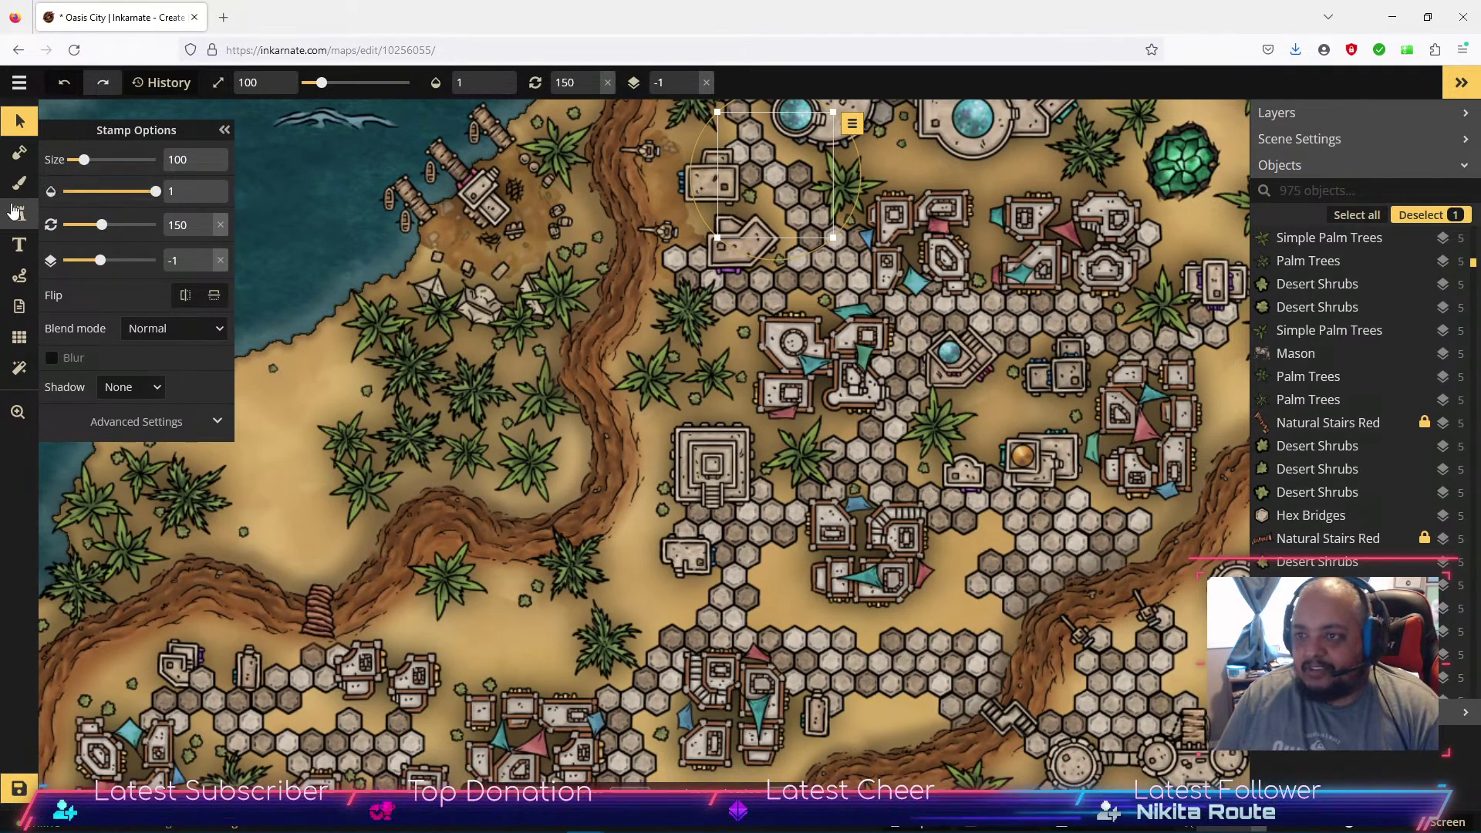
click(20, 214)
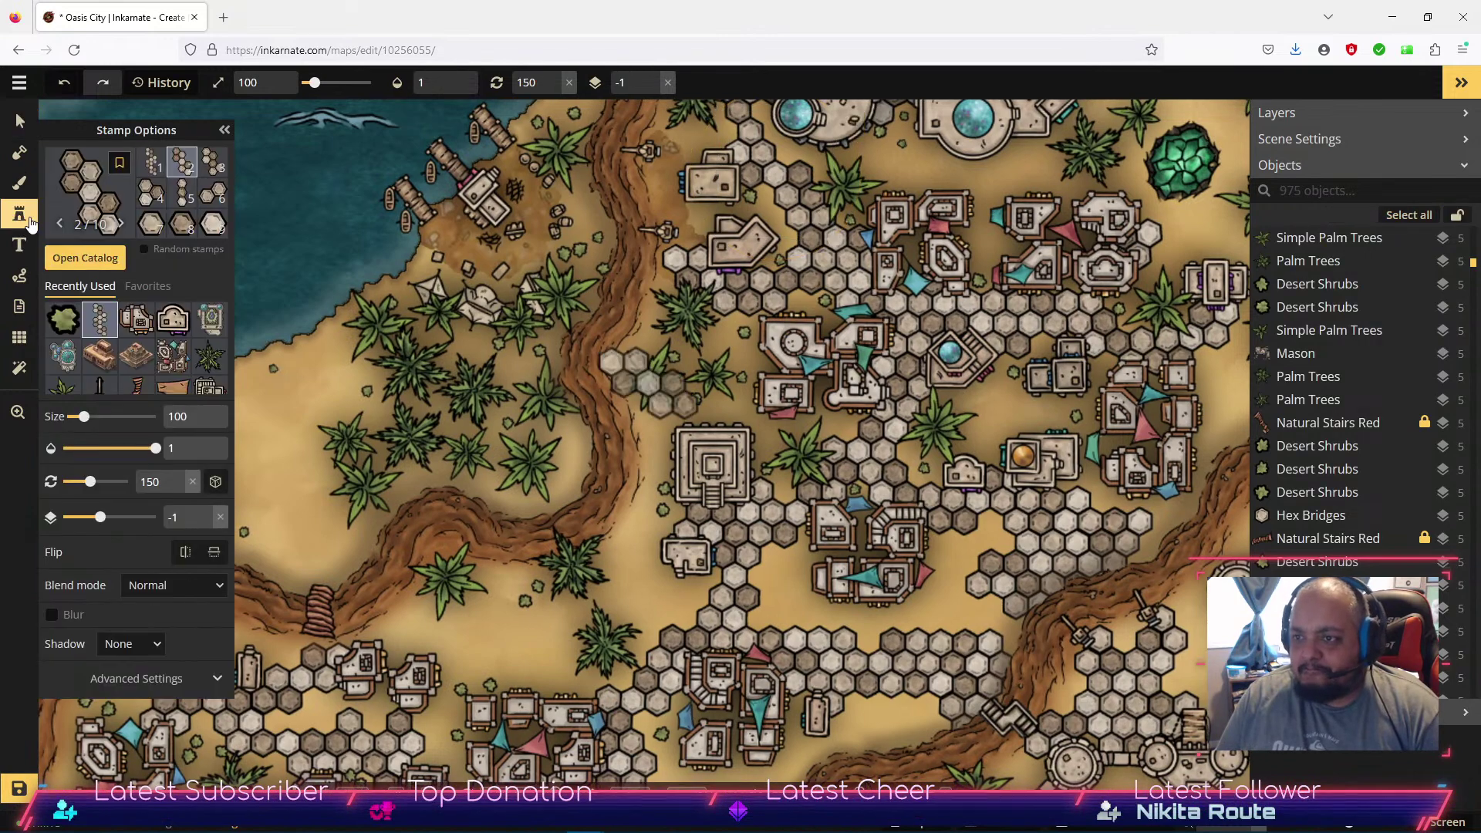
click(73, 317)
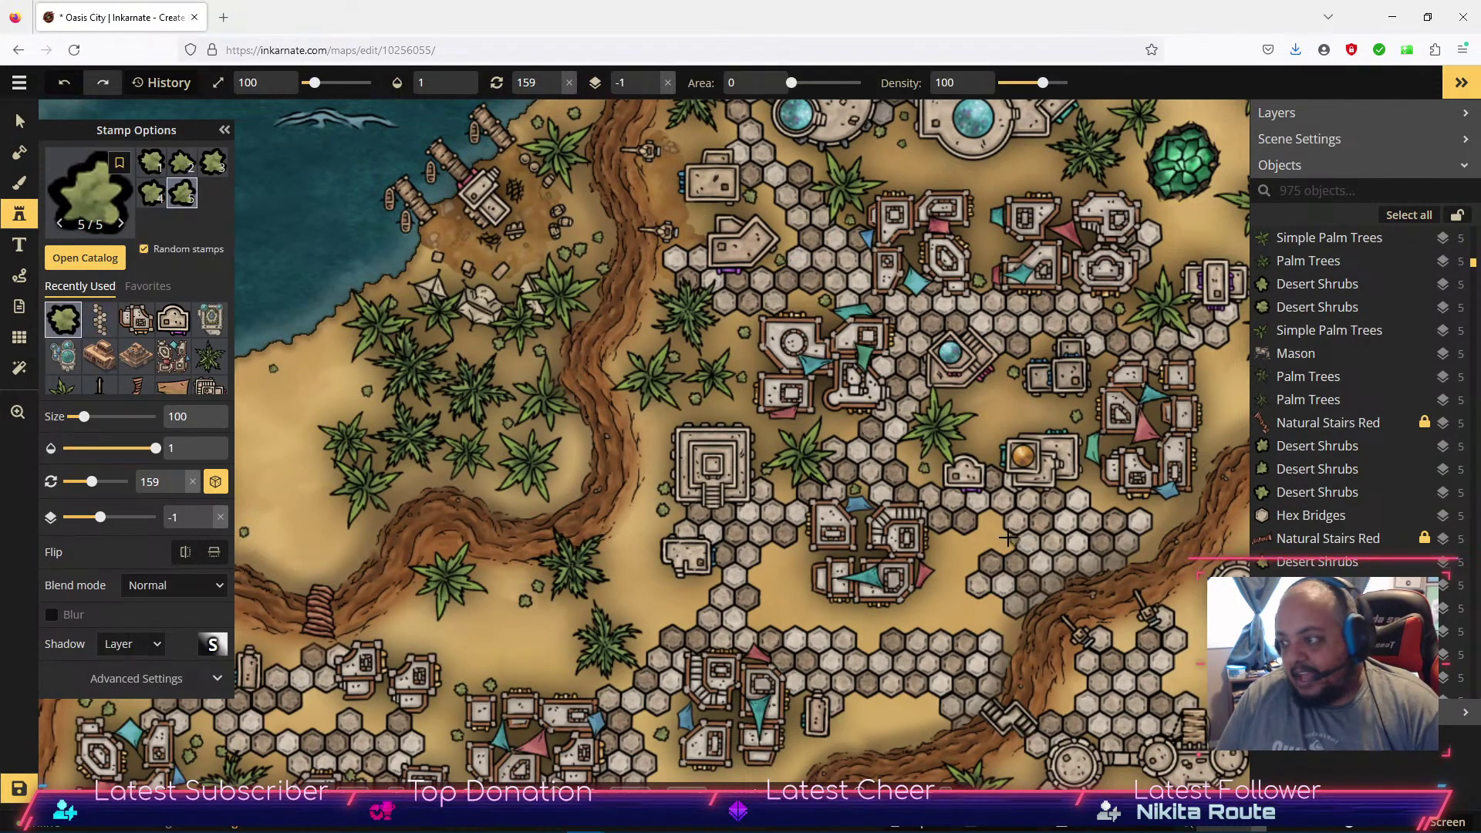
click(948, 546)
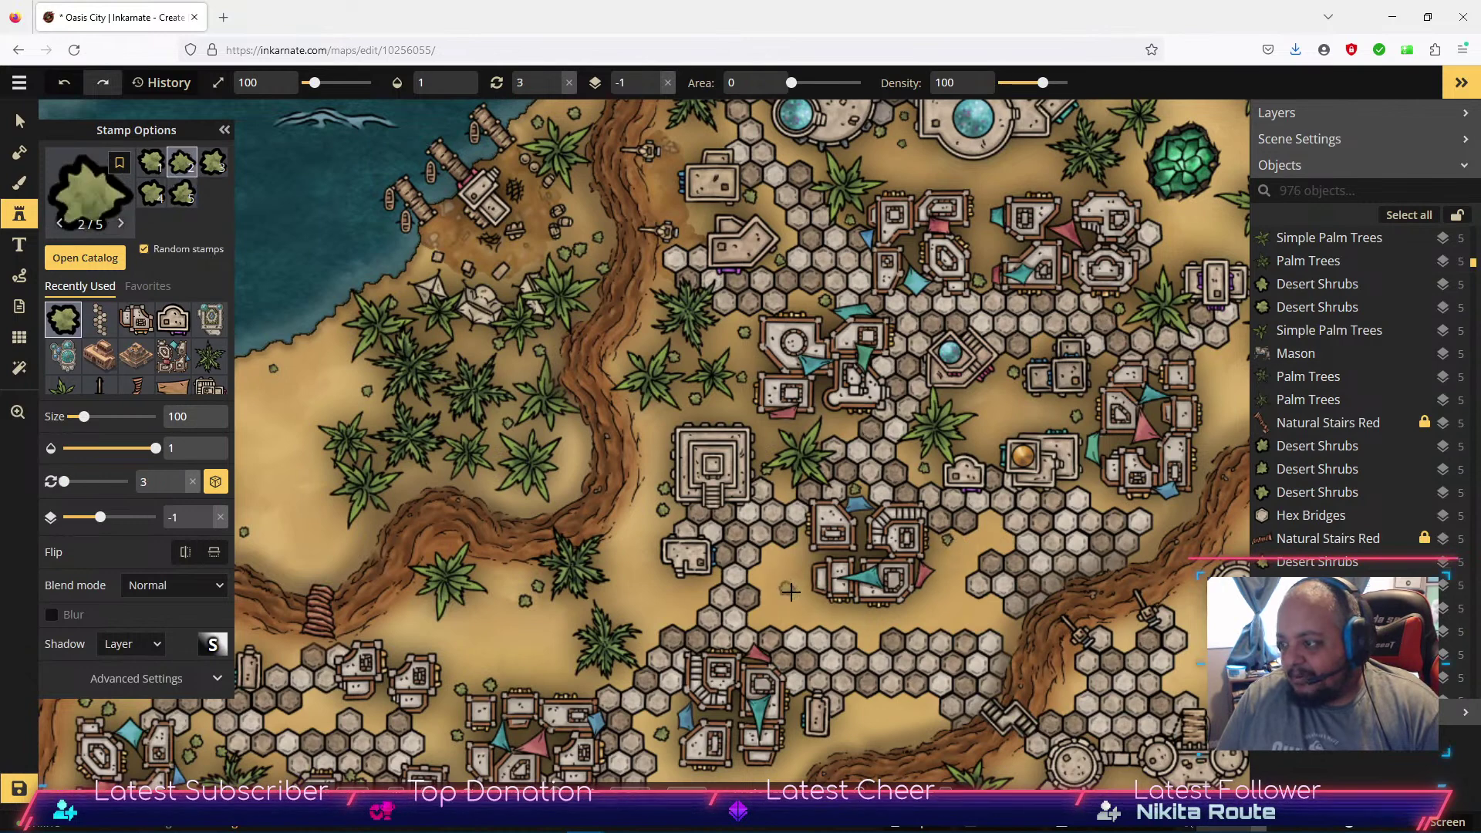
click(796, 554)
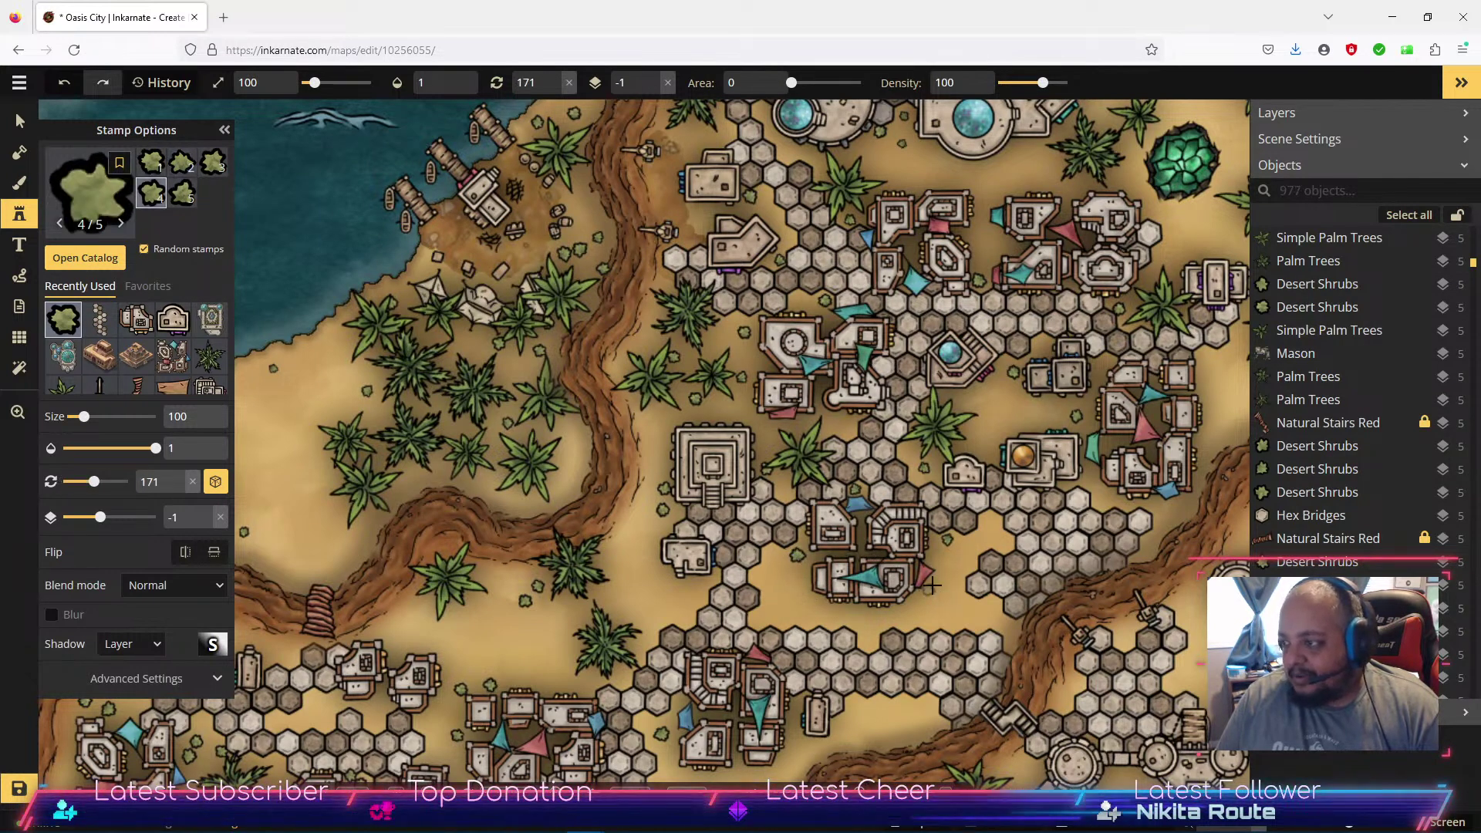
click(1100, 492)
click(1091, 486)
Add Desert Shrubs near the small house below the stepped pyramid and around the palms south of the large blue-domed bath house.
drag(1040, 516, 1008, 610)
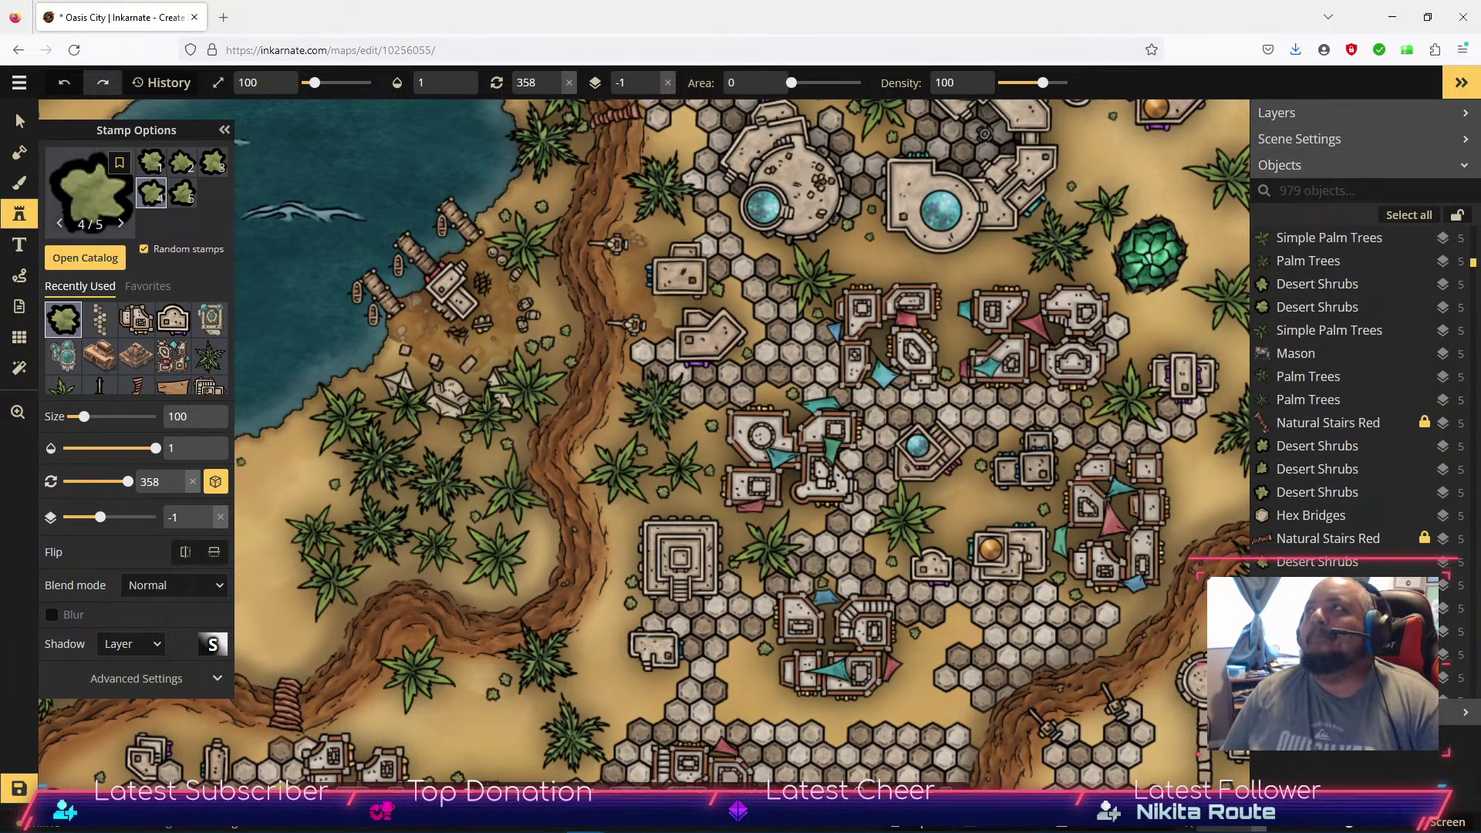
drag(715, 735, 722, 529)
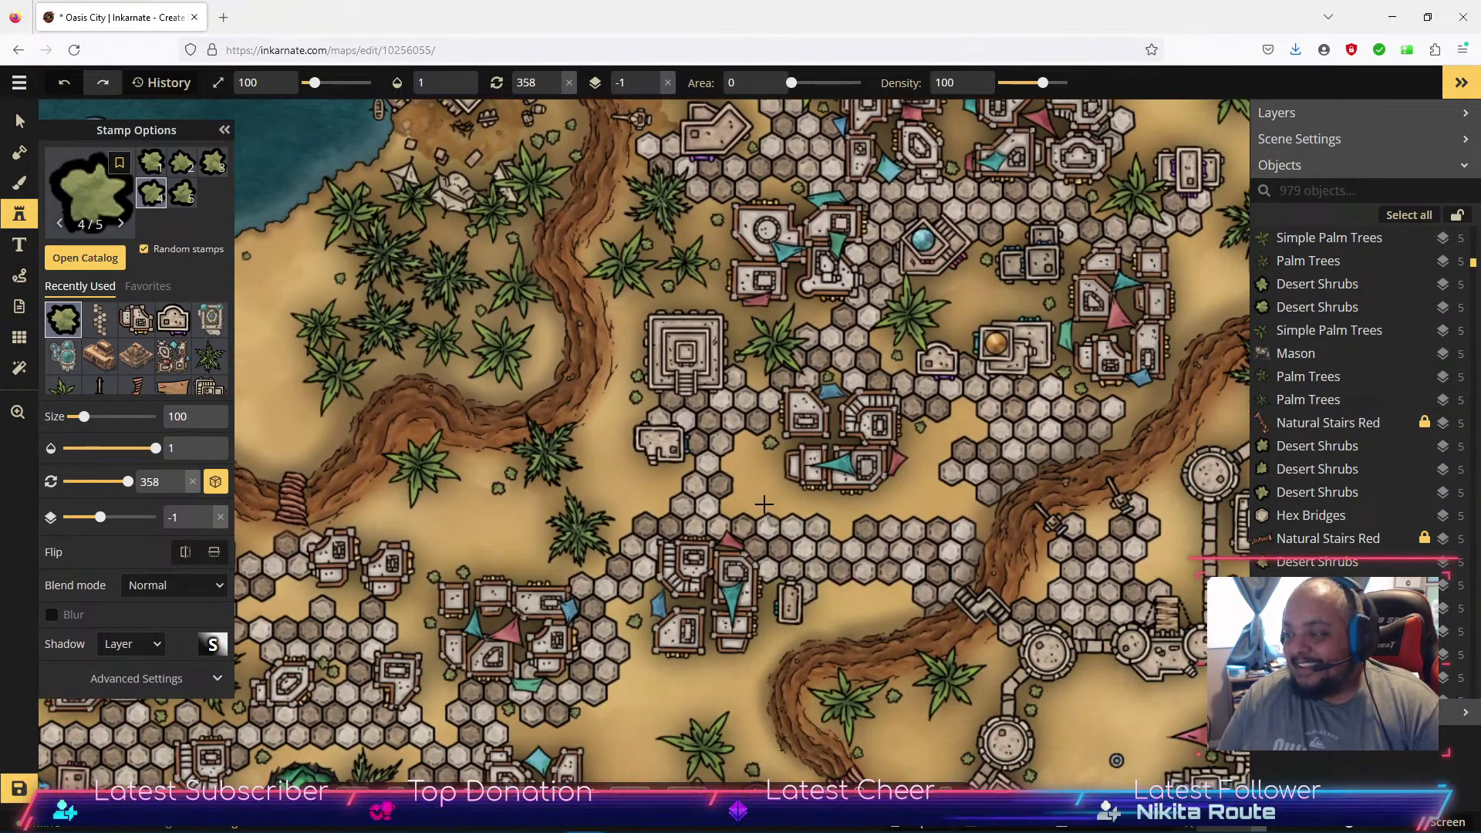
click(630, 419)
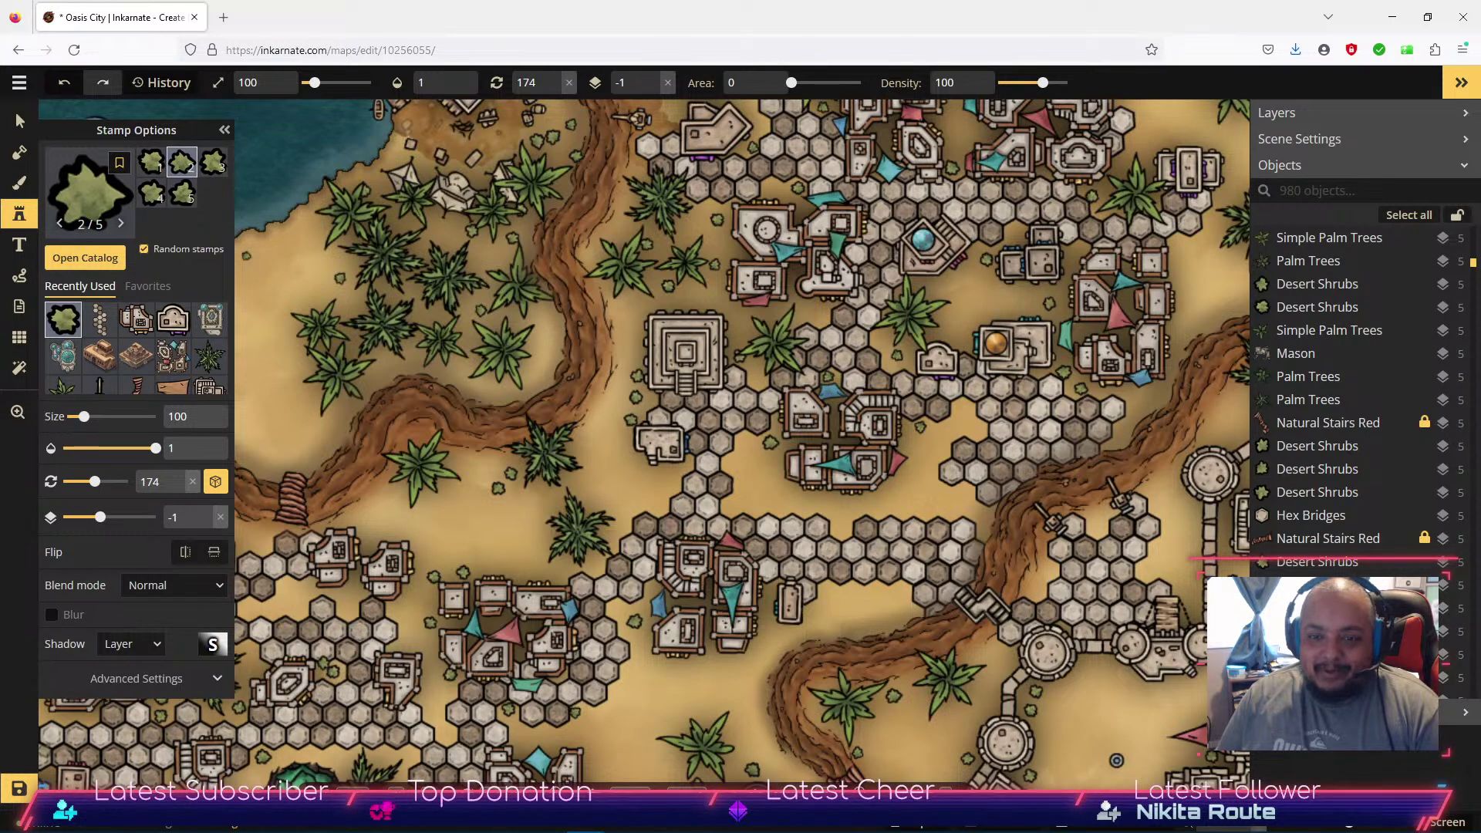
drag(401, 667, 579, 435)
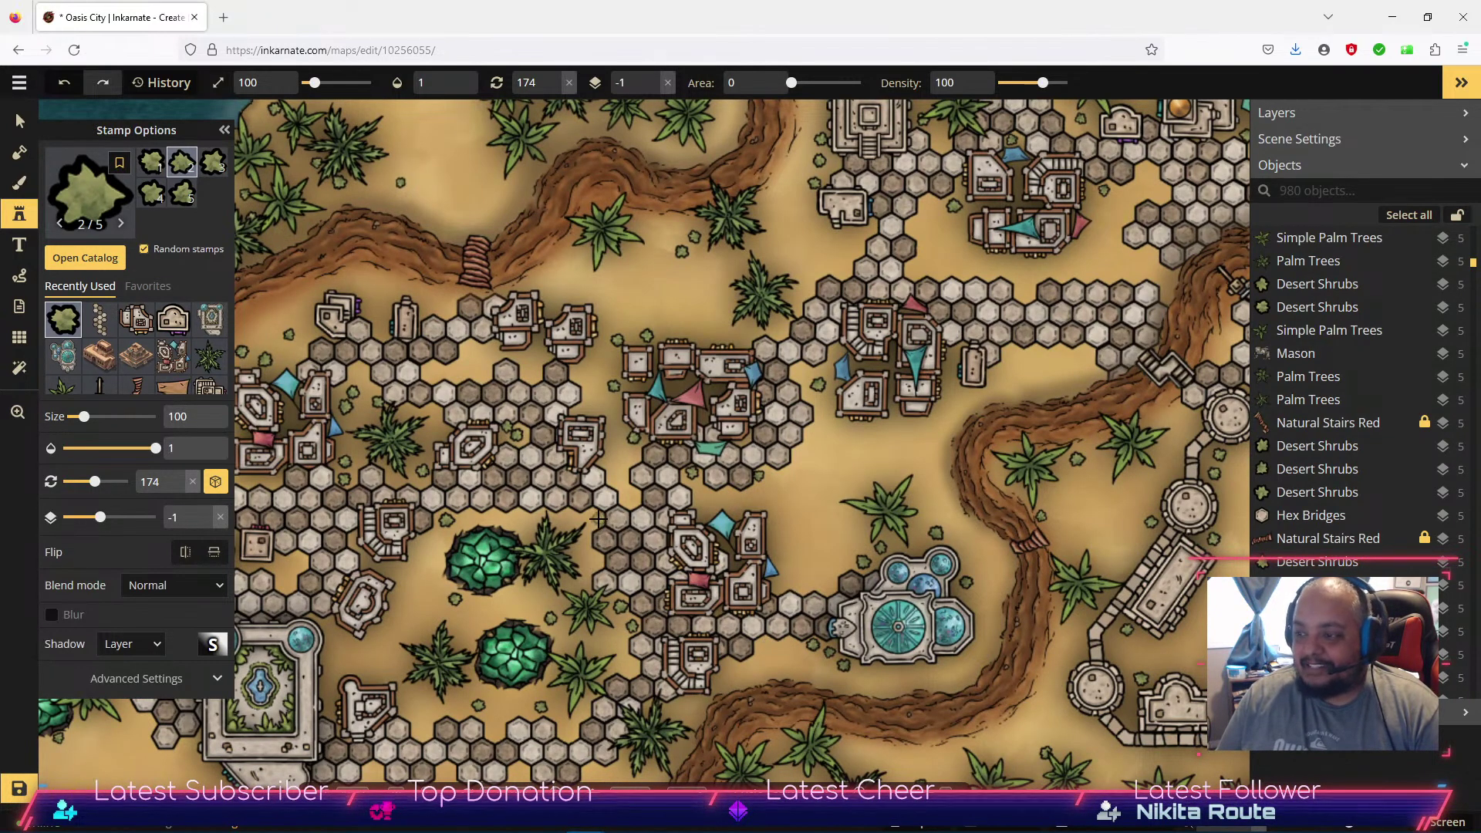
click(930, 593)
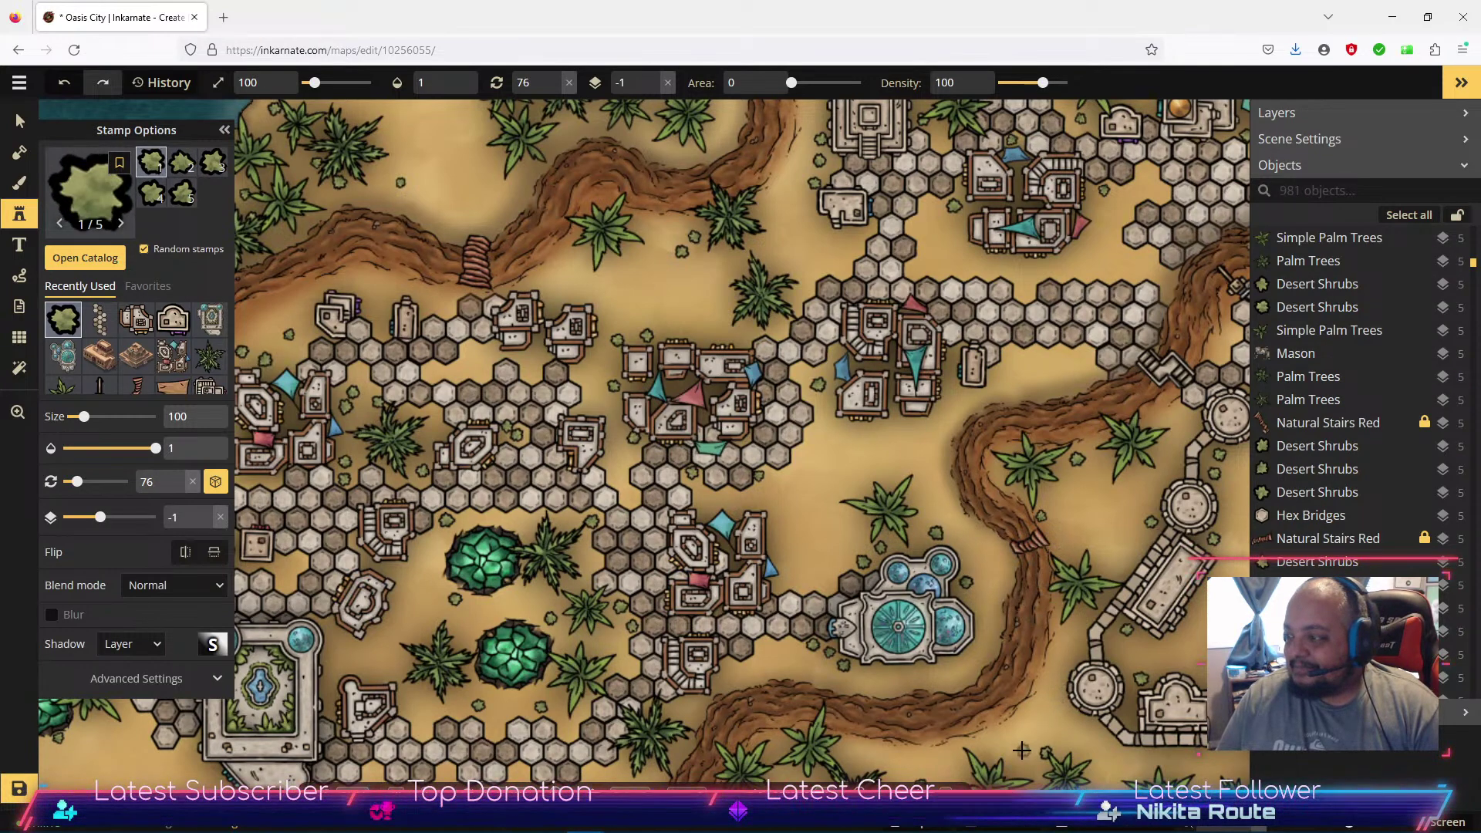
click(1040, 773)
click(921, 785)
Place Desert Shrubs beside the palms below the southern cliff and on the hex paving outside the compound's northwestern gate.
key(space)
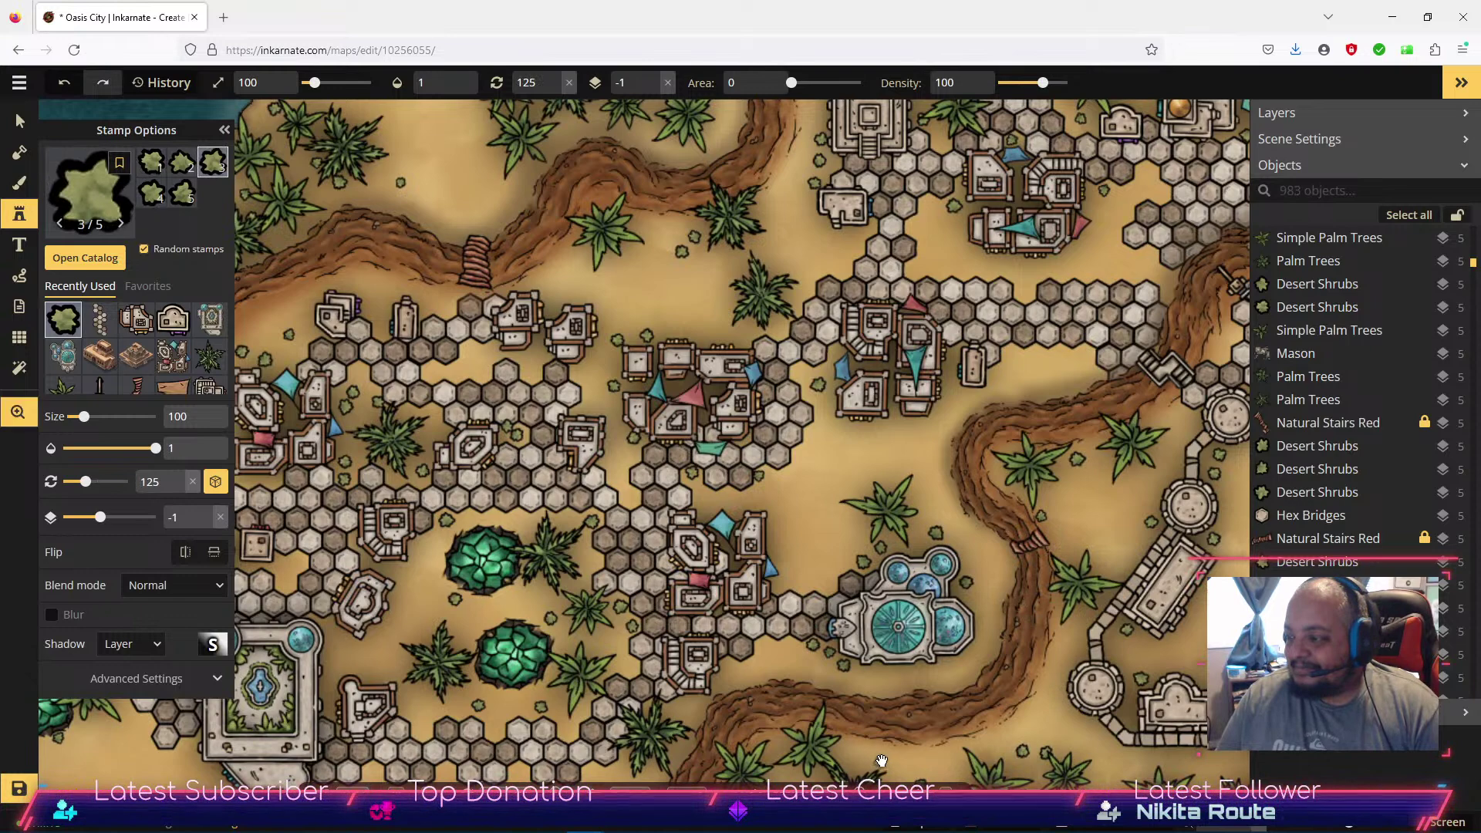
drag(881, 764, 908, 620)
click(817, 658)
key(space)
drag(1130, 358, 862, 671)
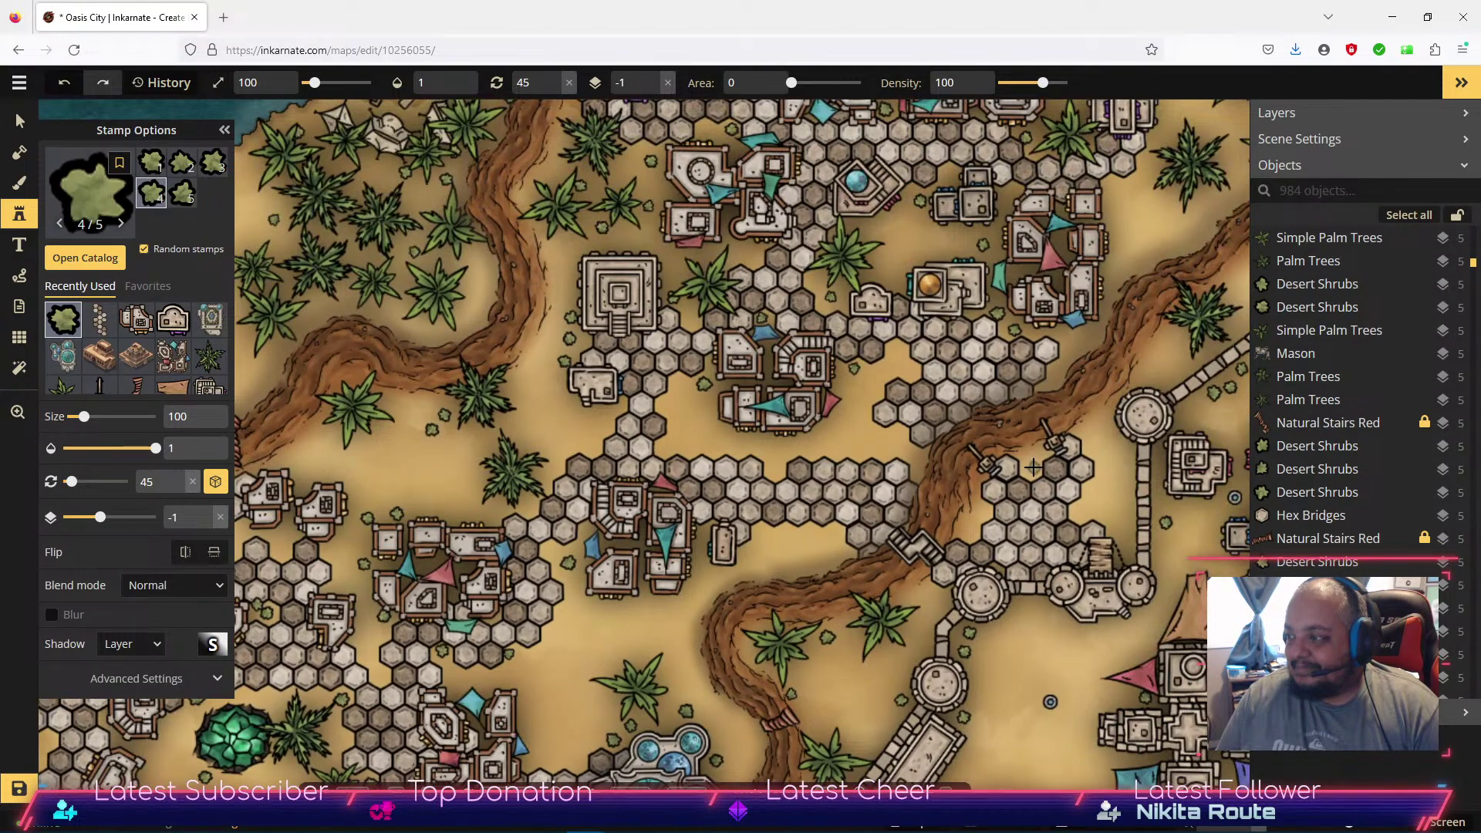
click(874, 476)
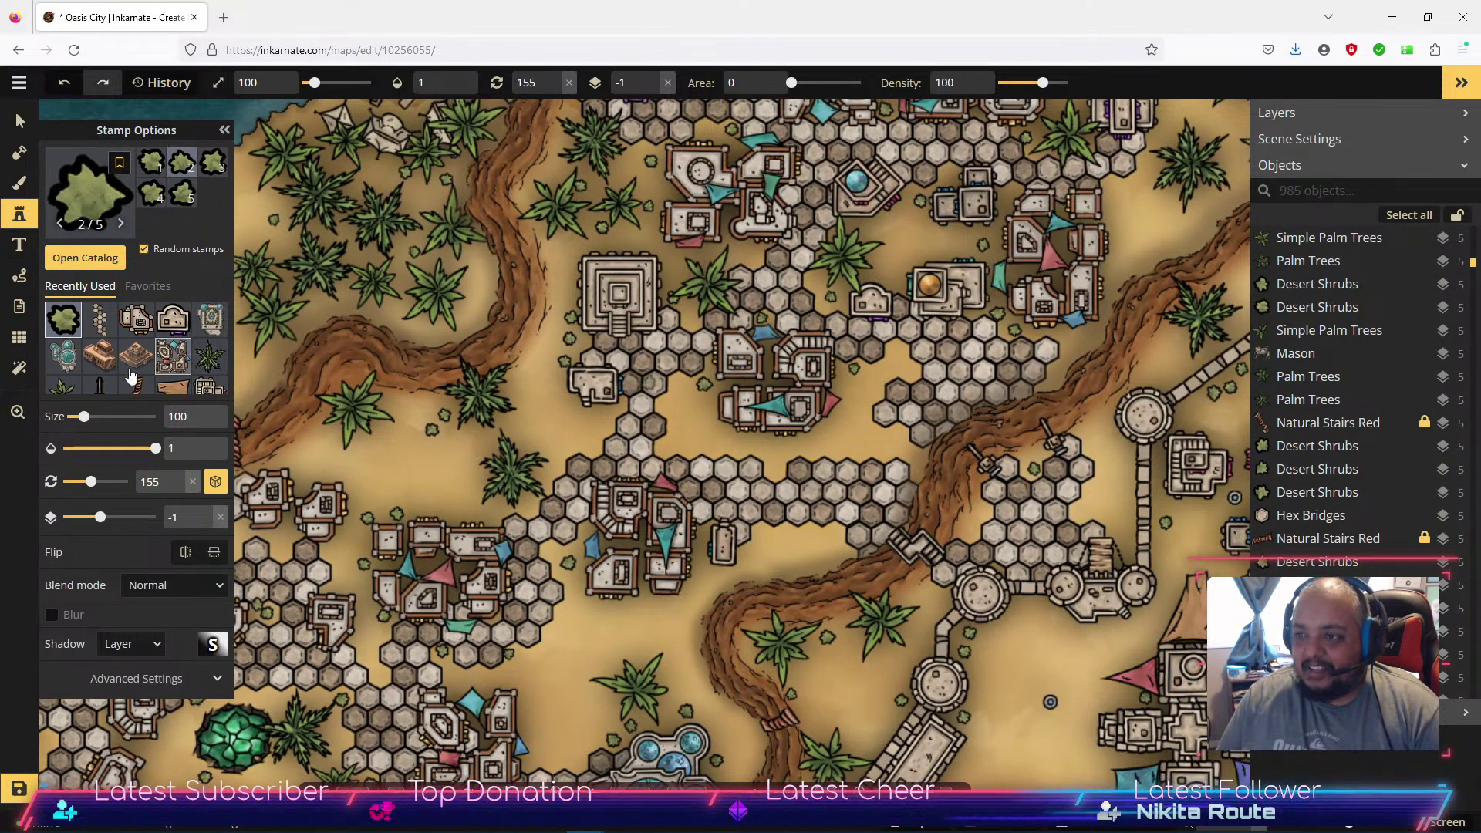
Place Simple Palm Trees along the cliff northwest of the compound's outer wall.
click(60, 389)
key(space)
drag(856, 648, 757, 621)
click(947, 232)
key(space)
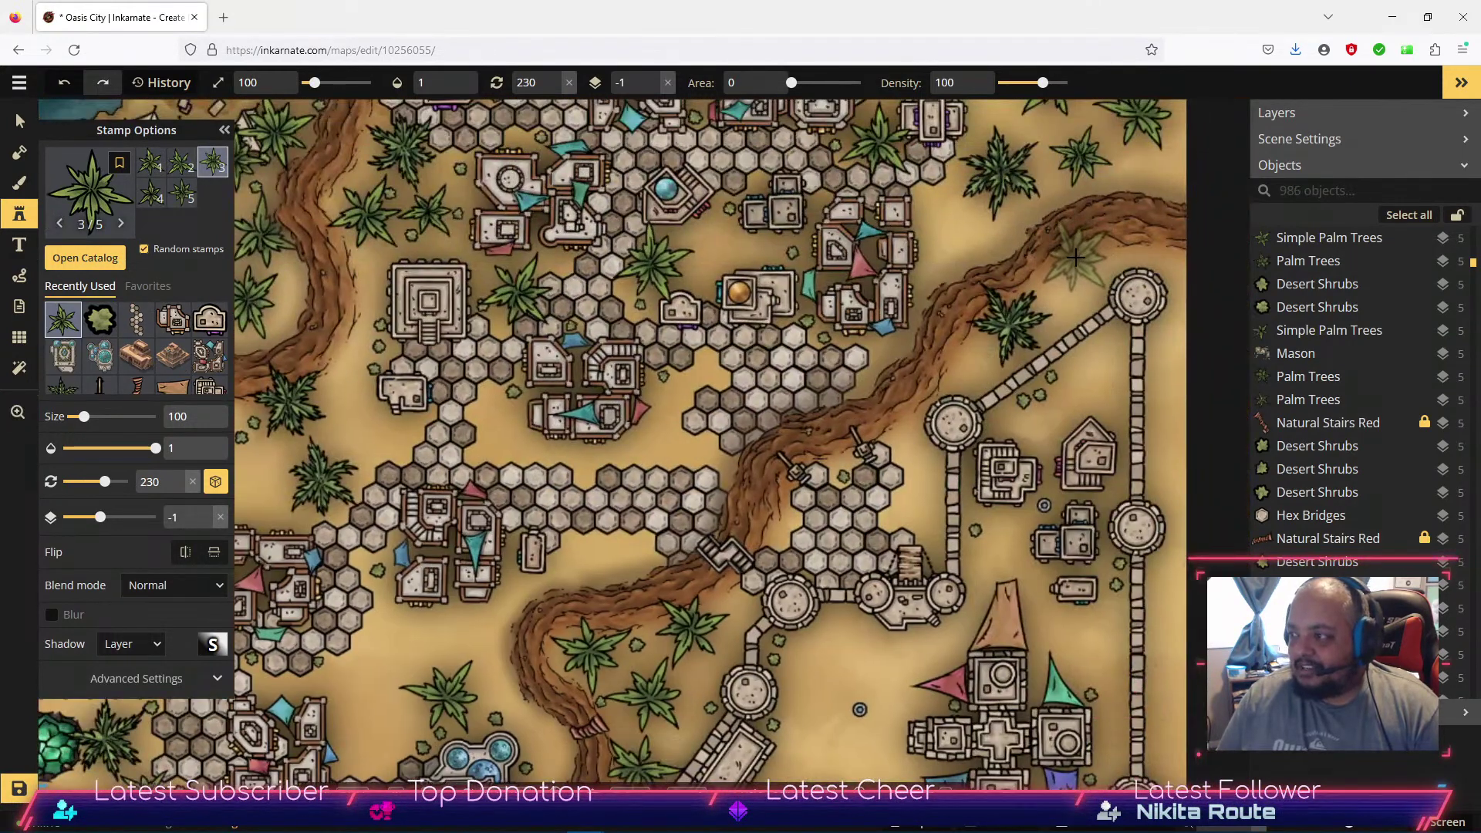
click(1071, 264)
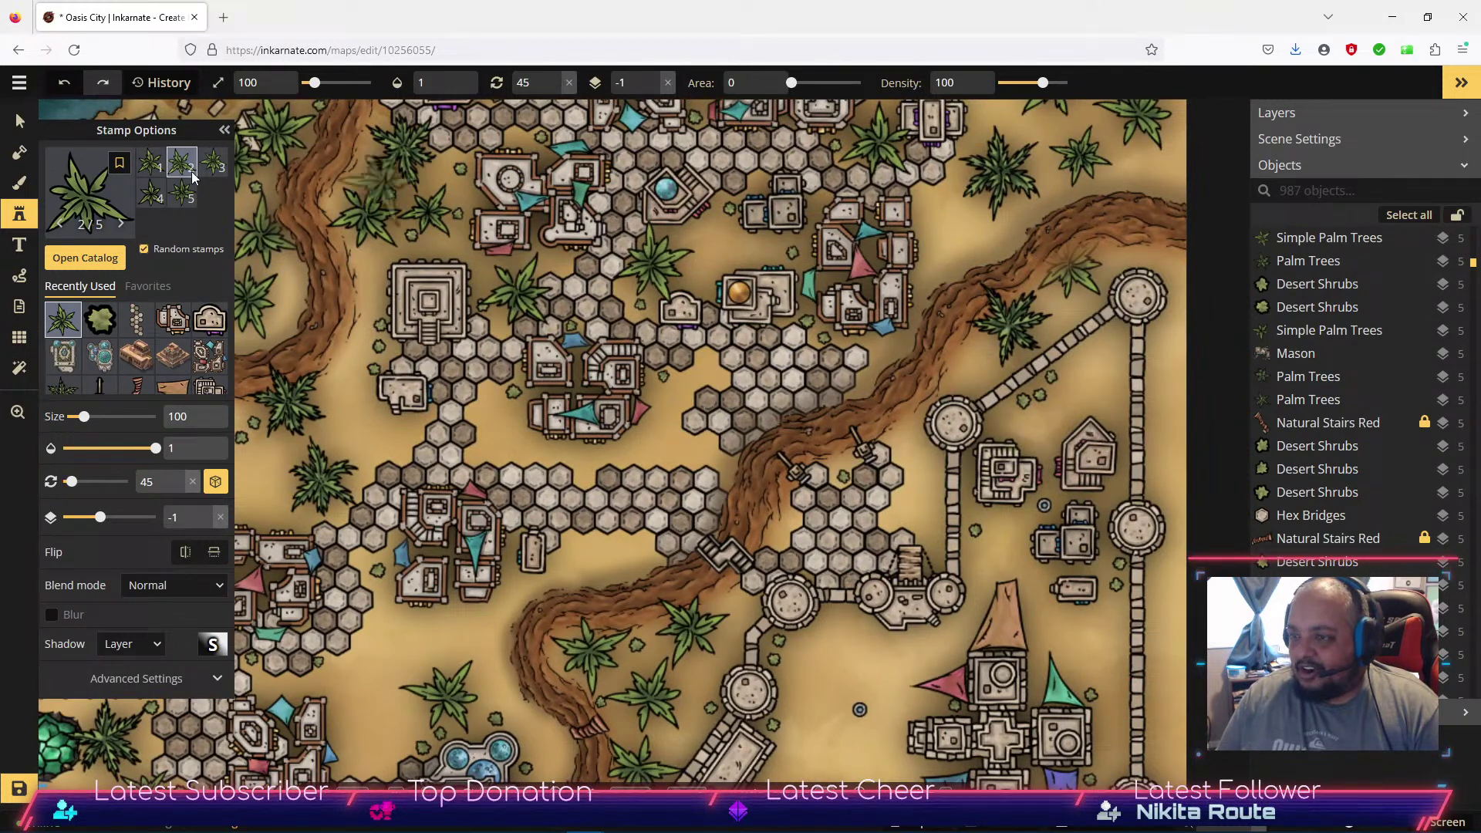
Raise the palm tree hidden under the cliff north of the compound wall to layer 2.
key(v)
click(1071, 264)
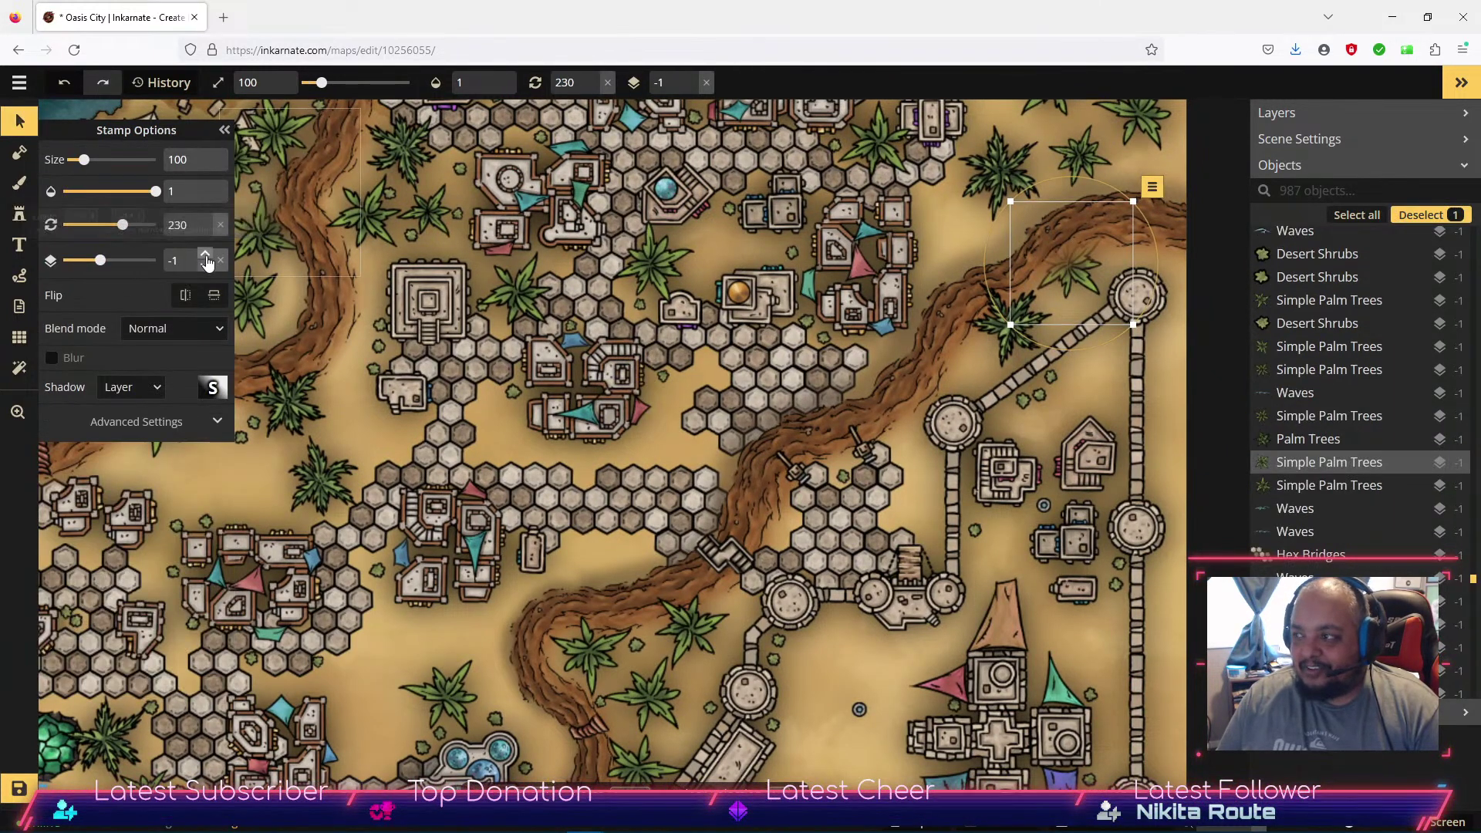
click(205, 257)
click(206, 257)
click(205, 257)
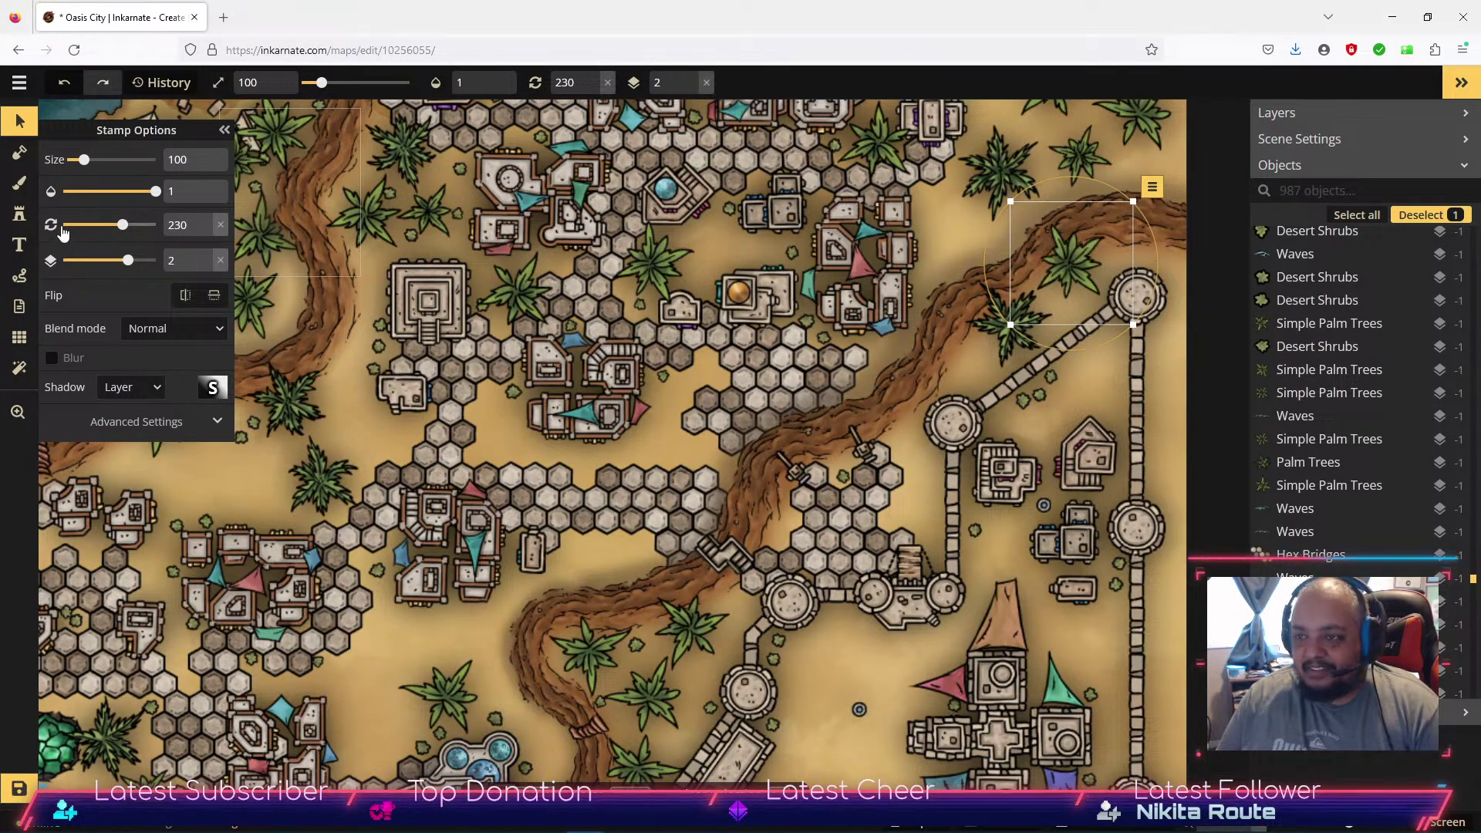
Place a Simple Palm Tree on the sand south of the cliff, above the flagged housing block east of the red stairs.
click(19, 223)
click(544, 575)
drag(598, 545, 683, 394)
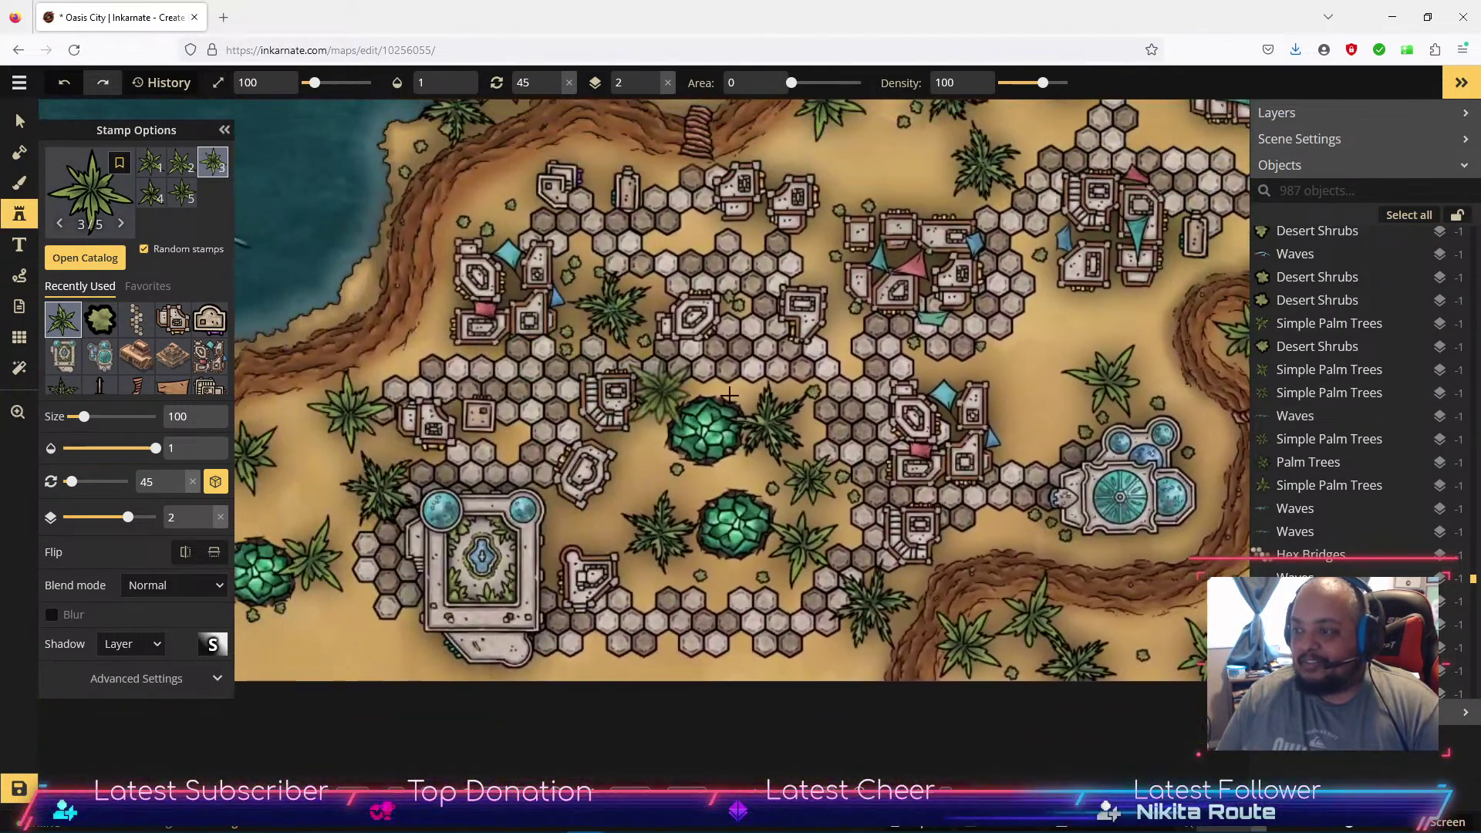
drag(858, 155, 808, 360)
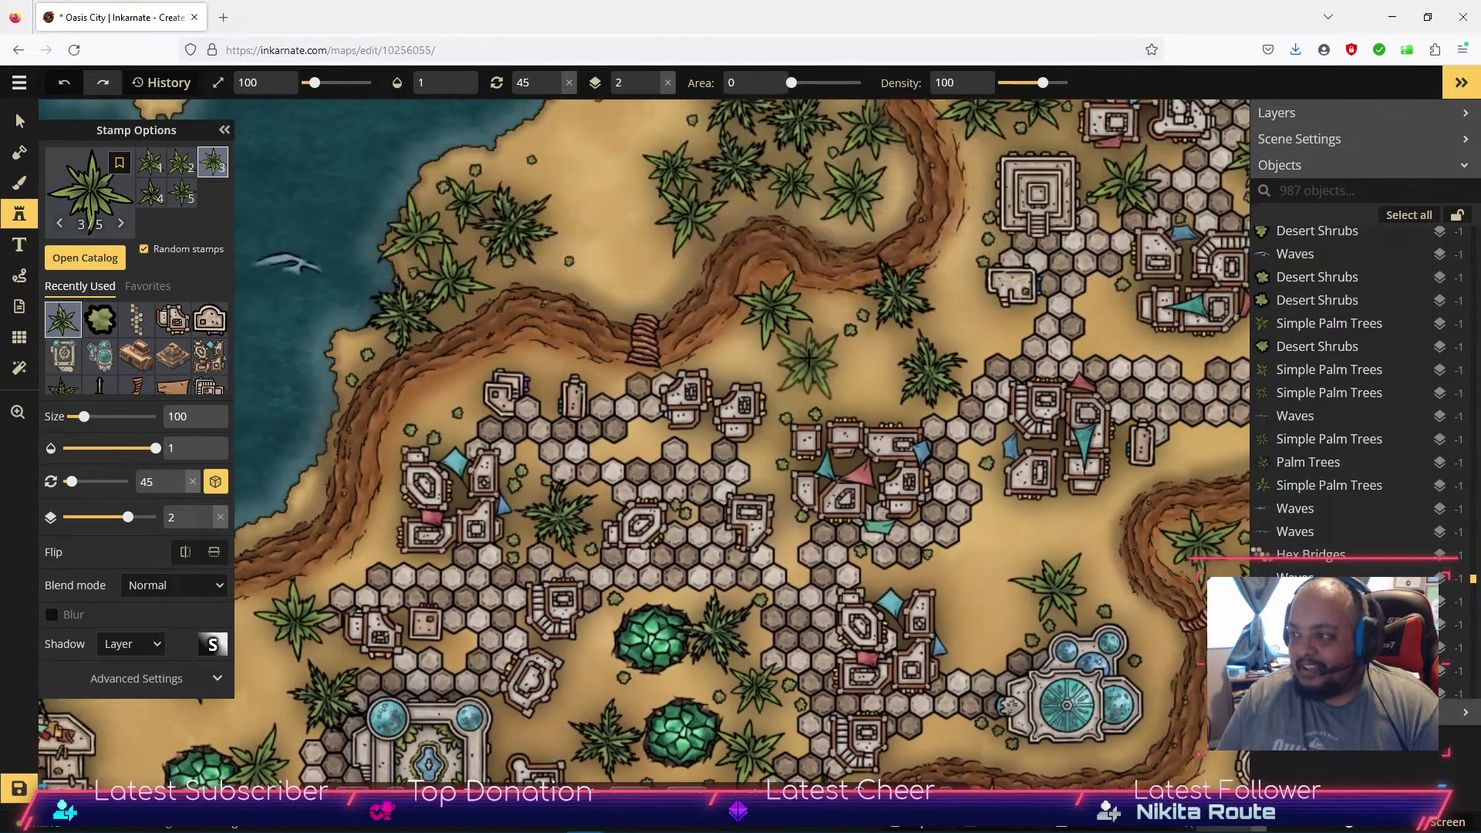
click(646, 381)
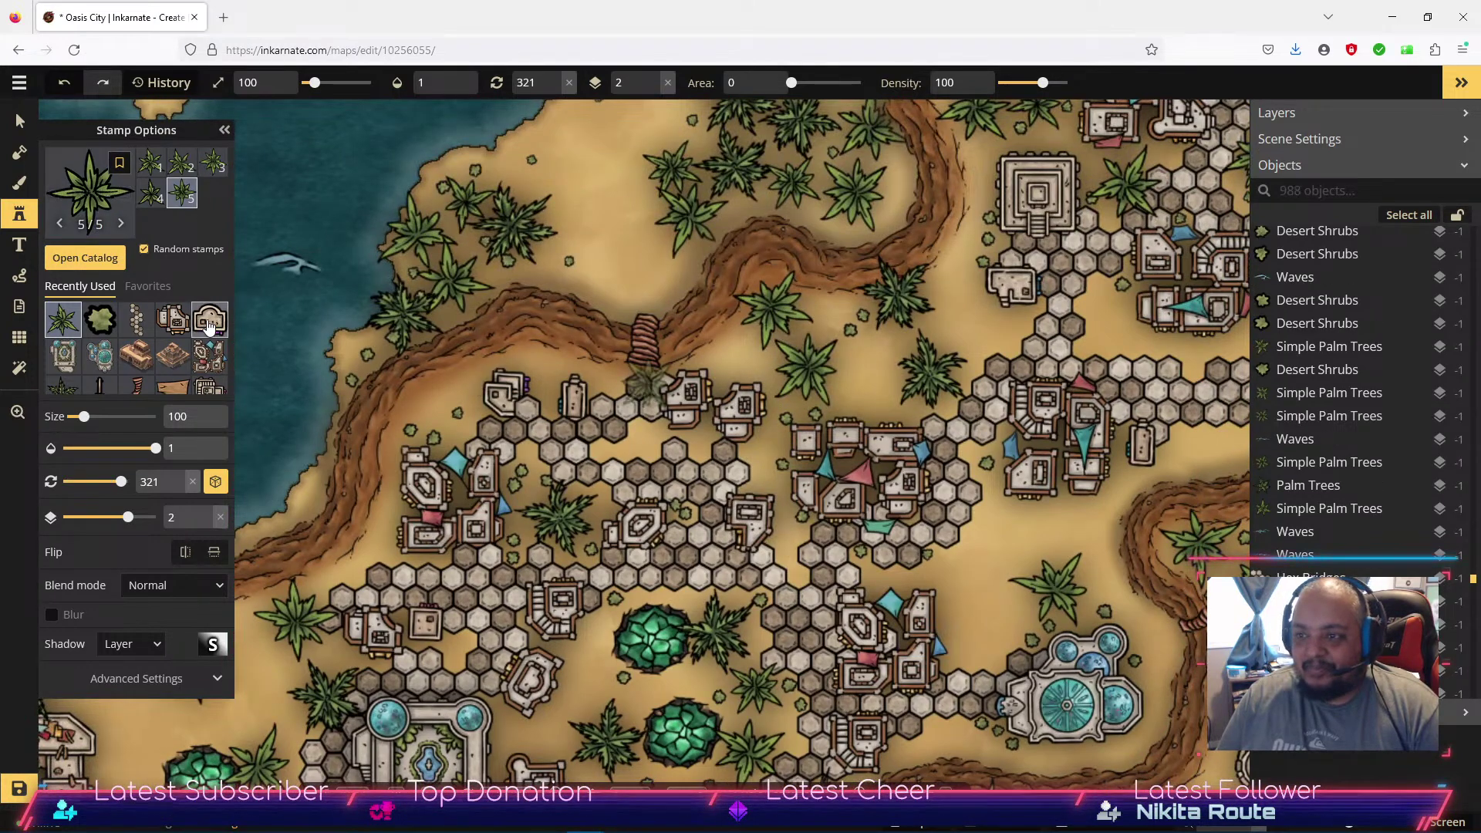
Shift the easternmost house in the row below the red stairs southward onto the paving, with layer 0 and rotation 180.
click(173, 319)
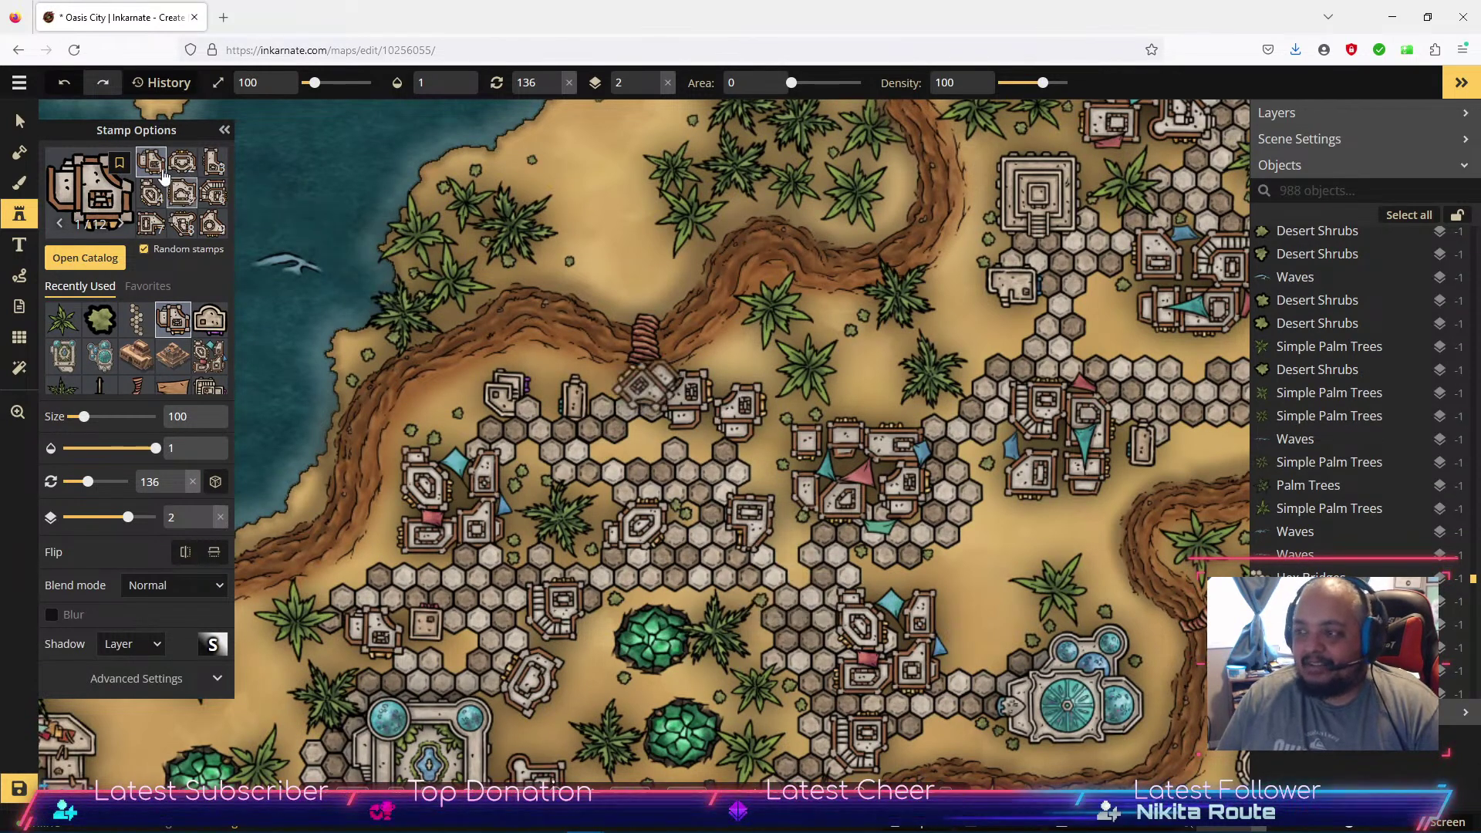
click(19, 121)
click(729, 410)
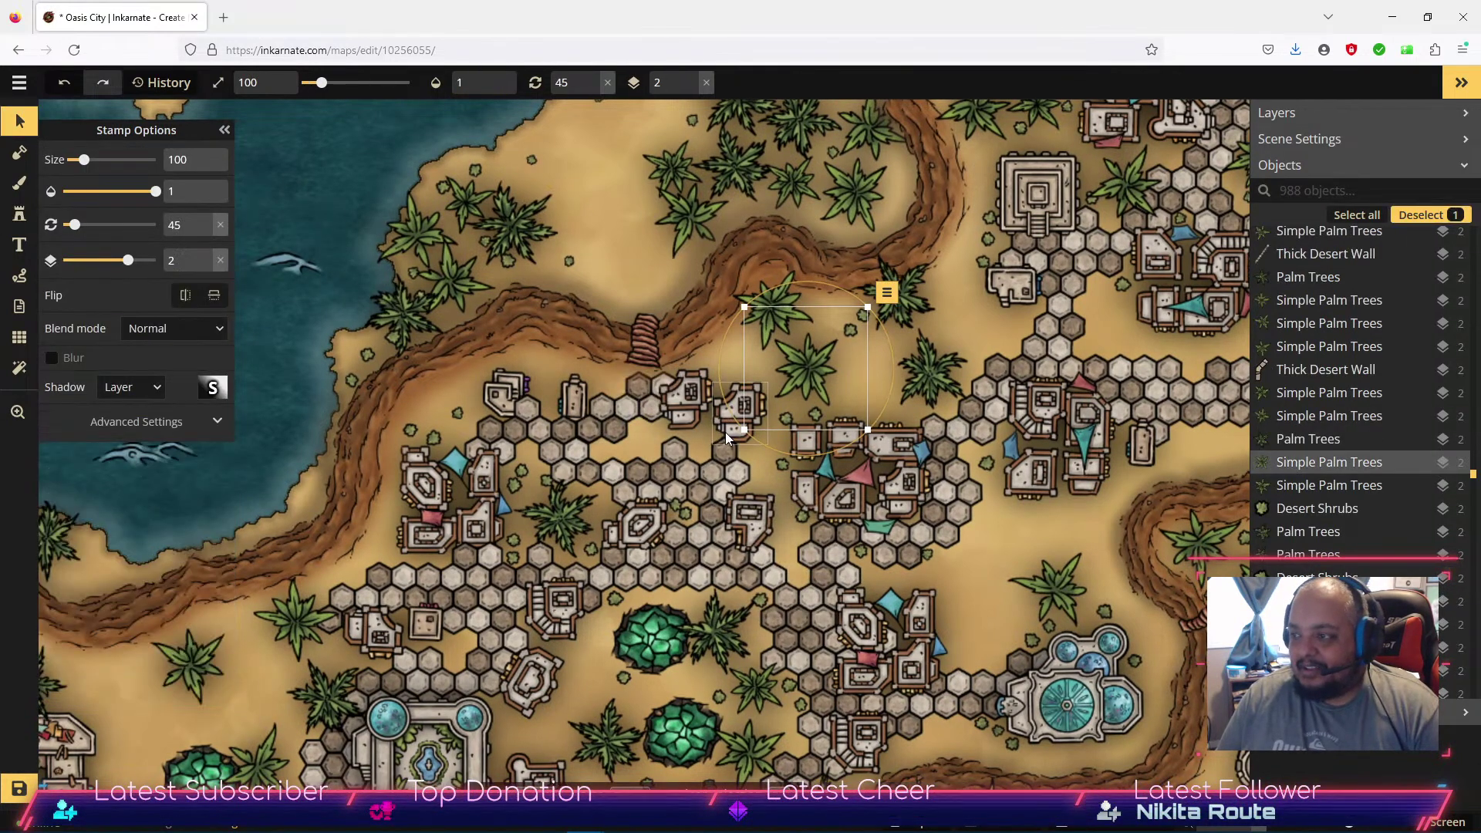
click(725, 432)
mouse_move(739, 454)
mouse_down()
mouse_move(776, 422)
mouse_move(740, 428)
mouse_up()
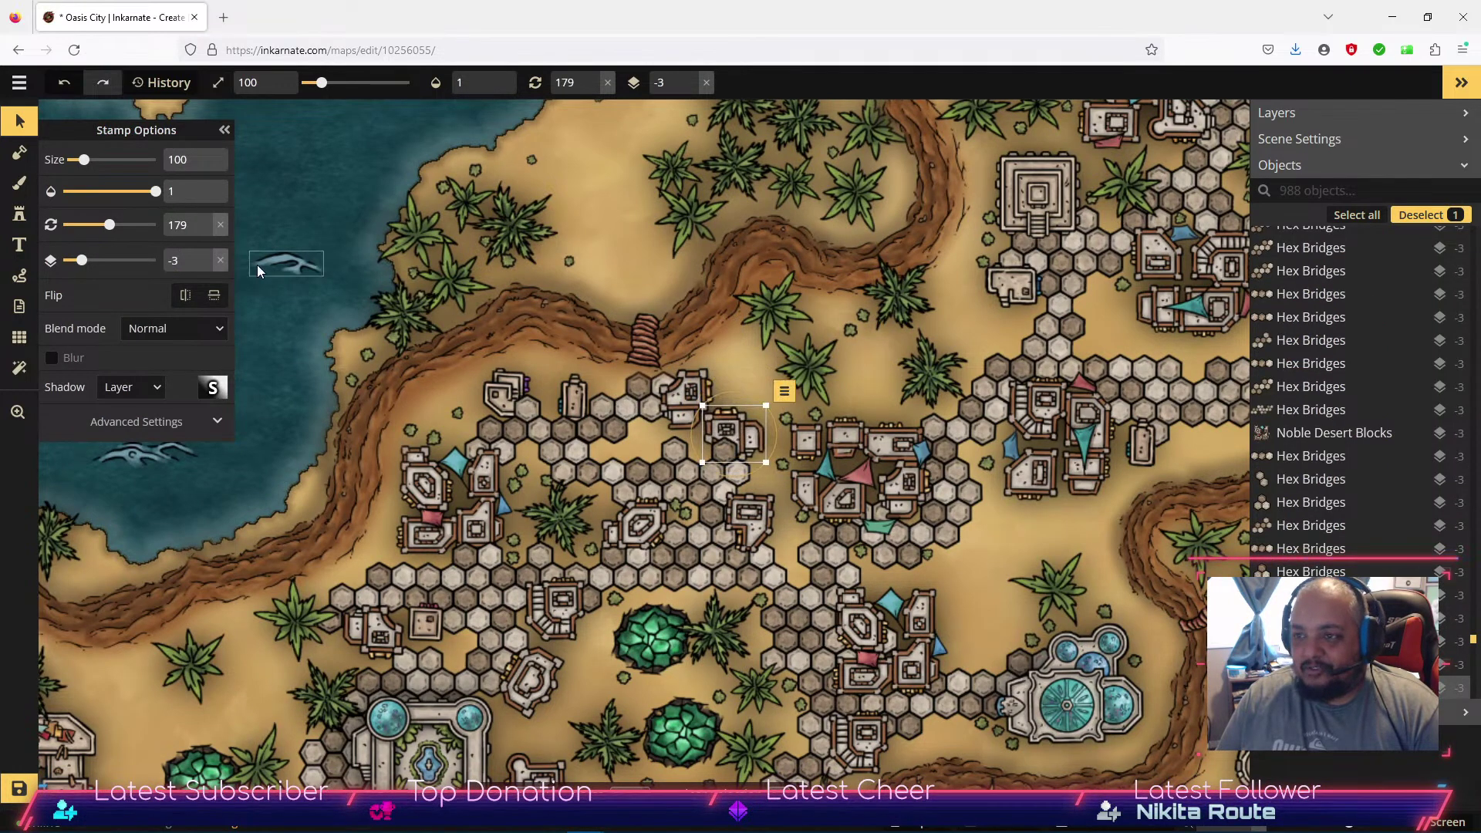
double_click(206, 257)
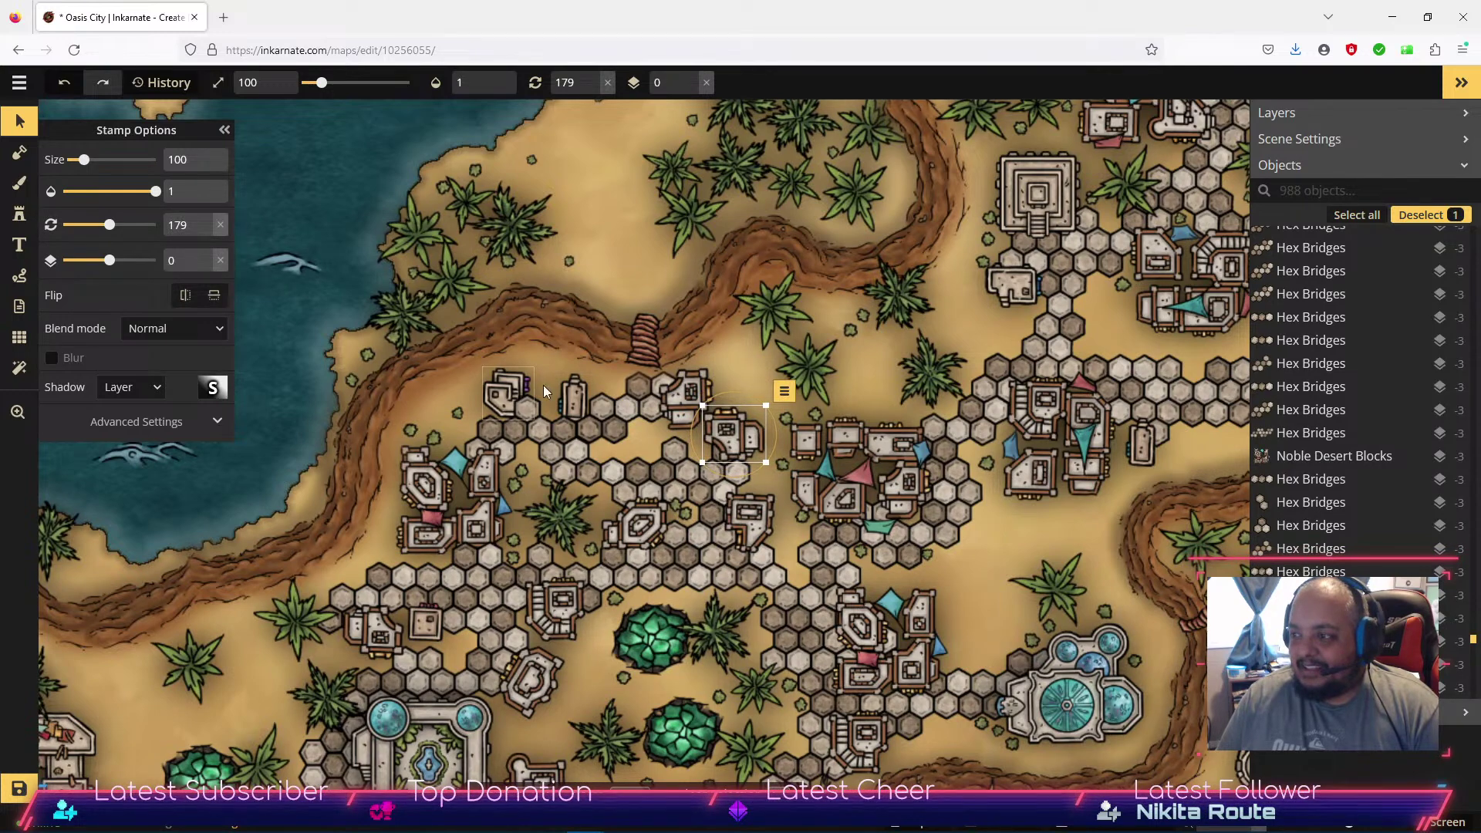
drag(760, 430, 731, 443)
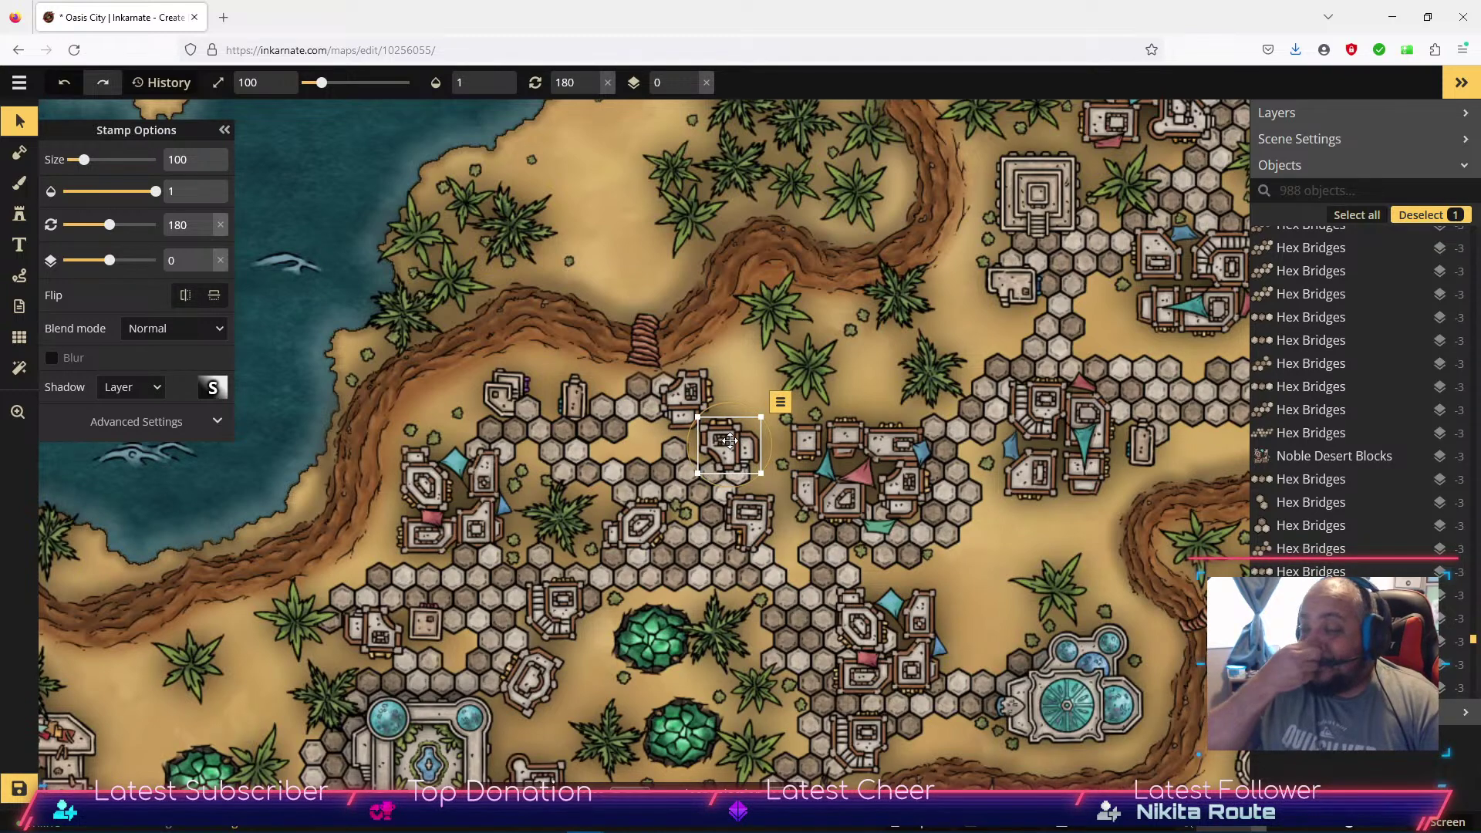
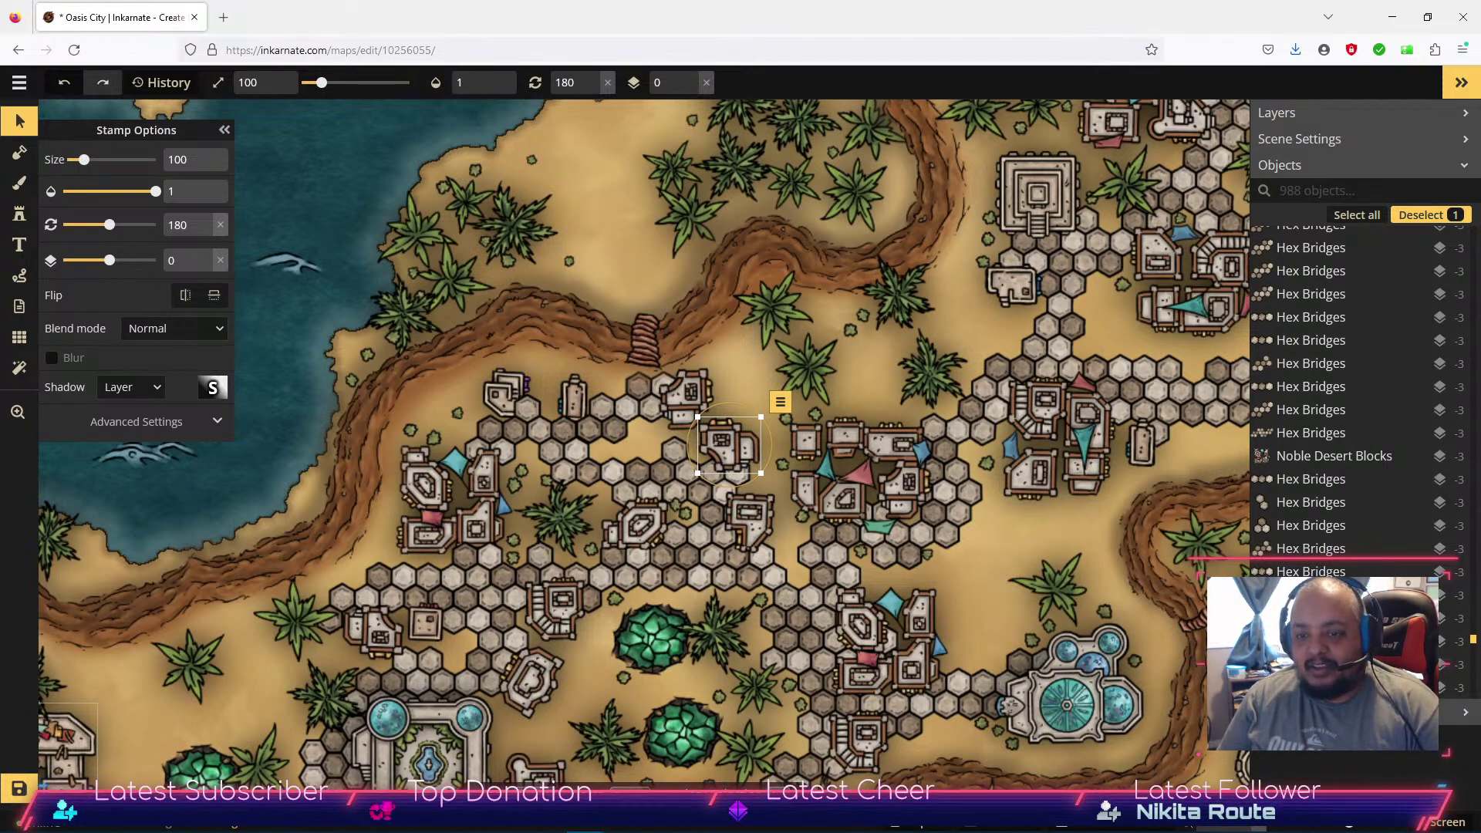
Place two Noble Desert Buildings at layer 0 with rotation 180 along the eastern part of the southernmost hex path.
drag(986, 706, 1084, 546)
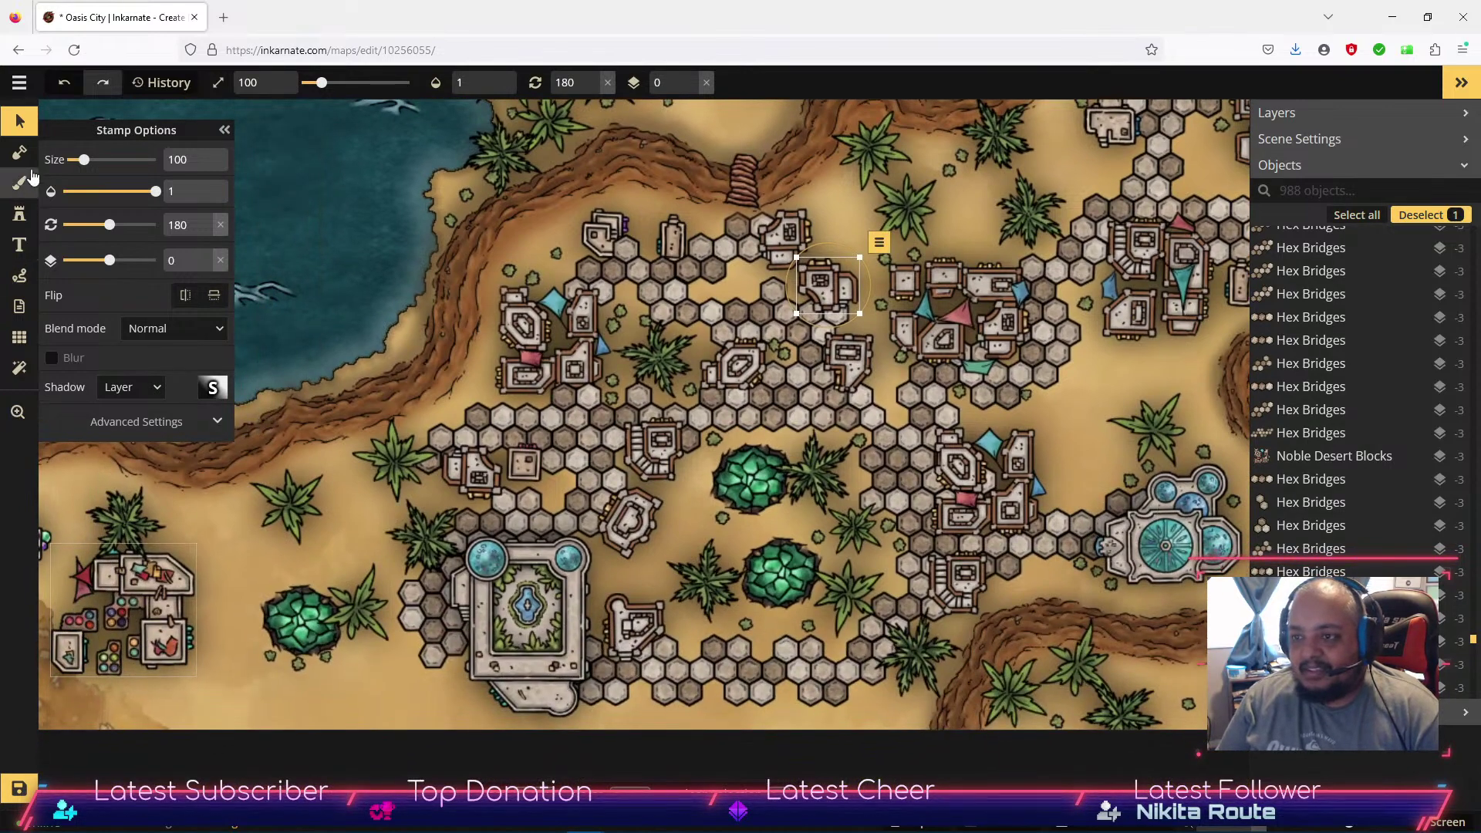
click(22, 216)
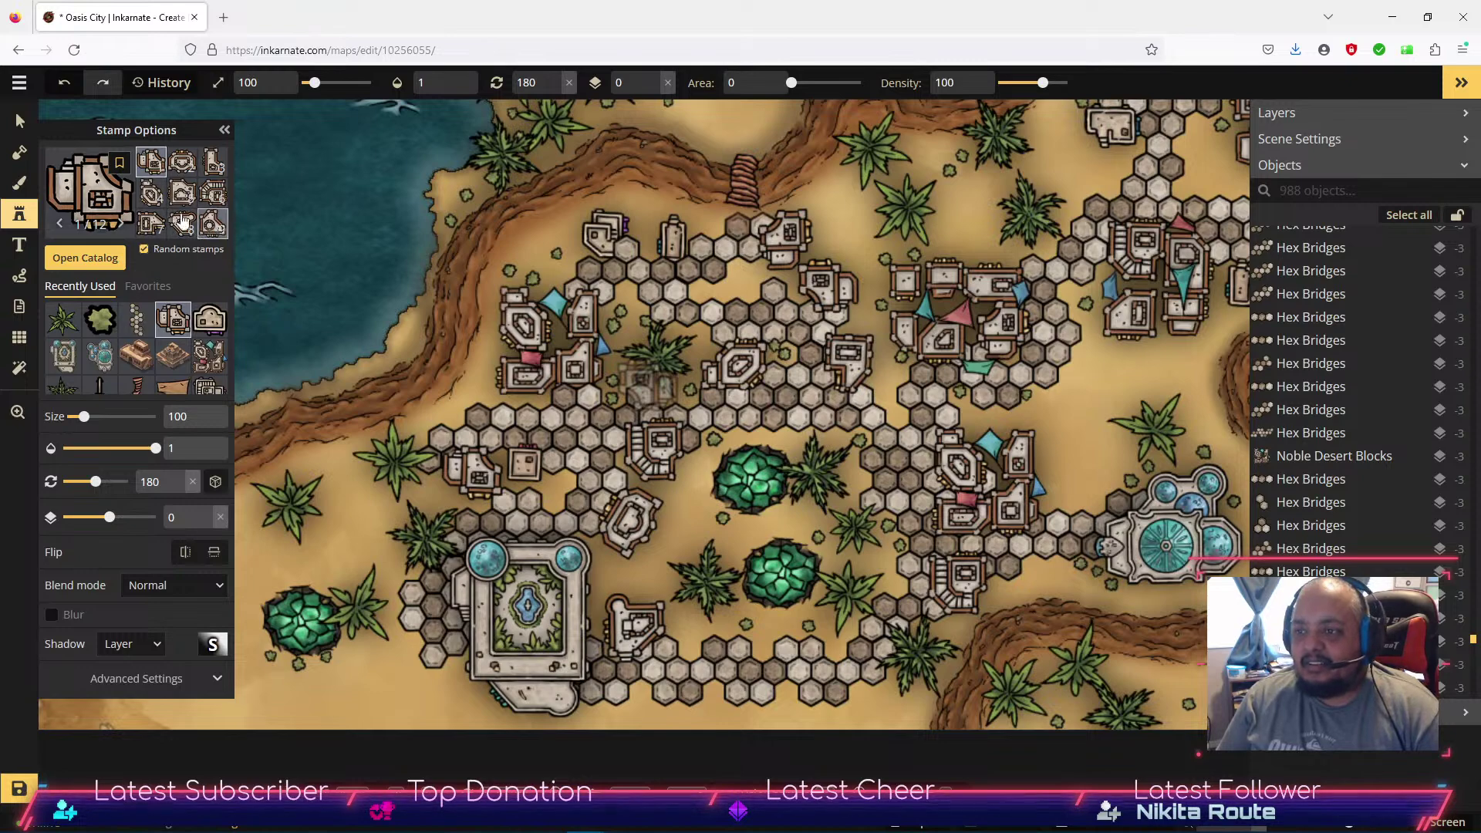
click(151, 224)
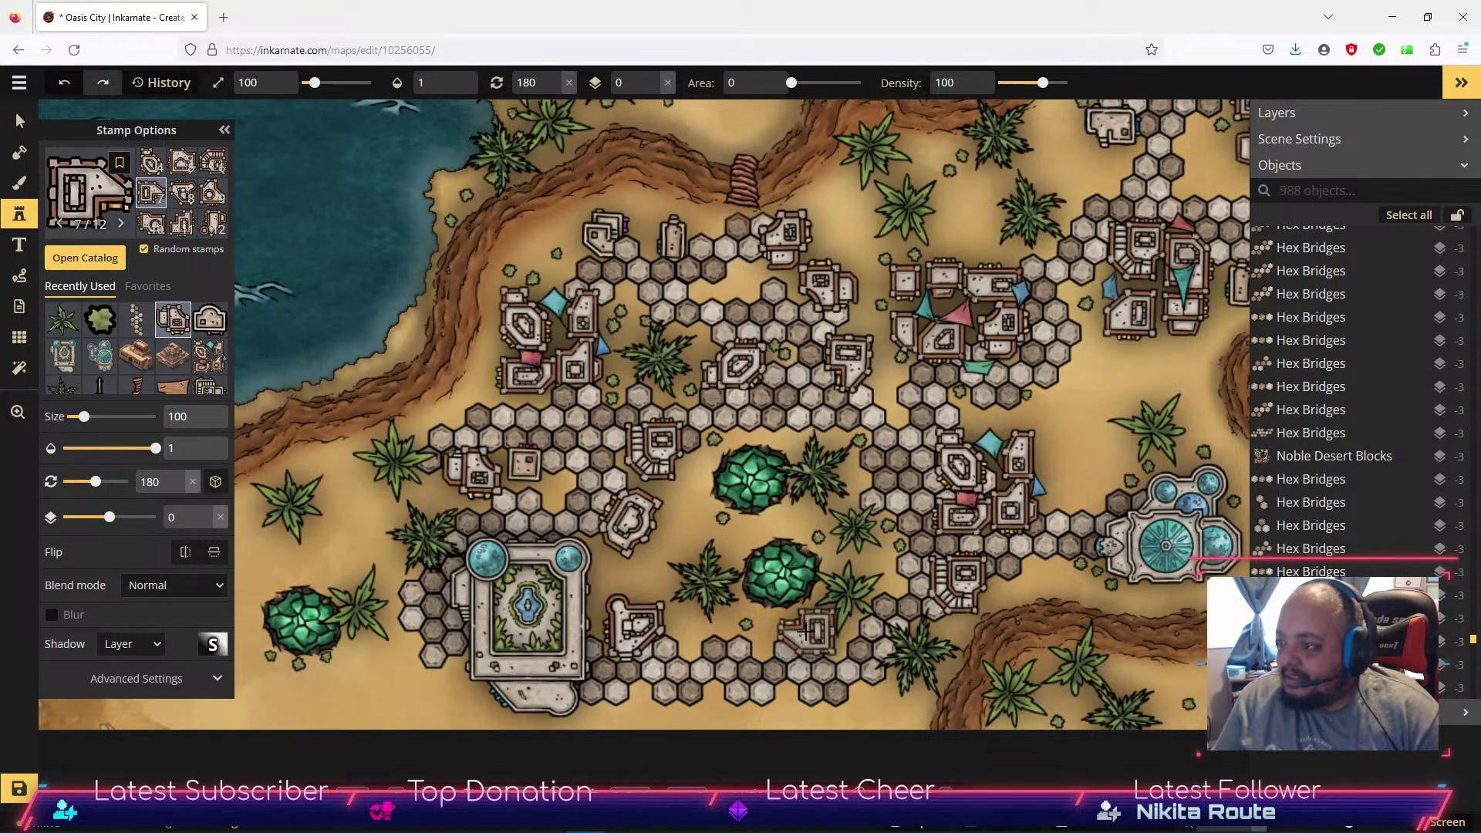
click(856, 698)
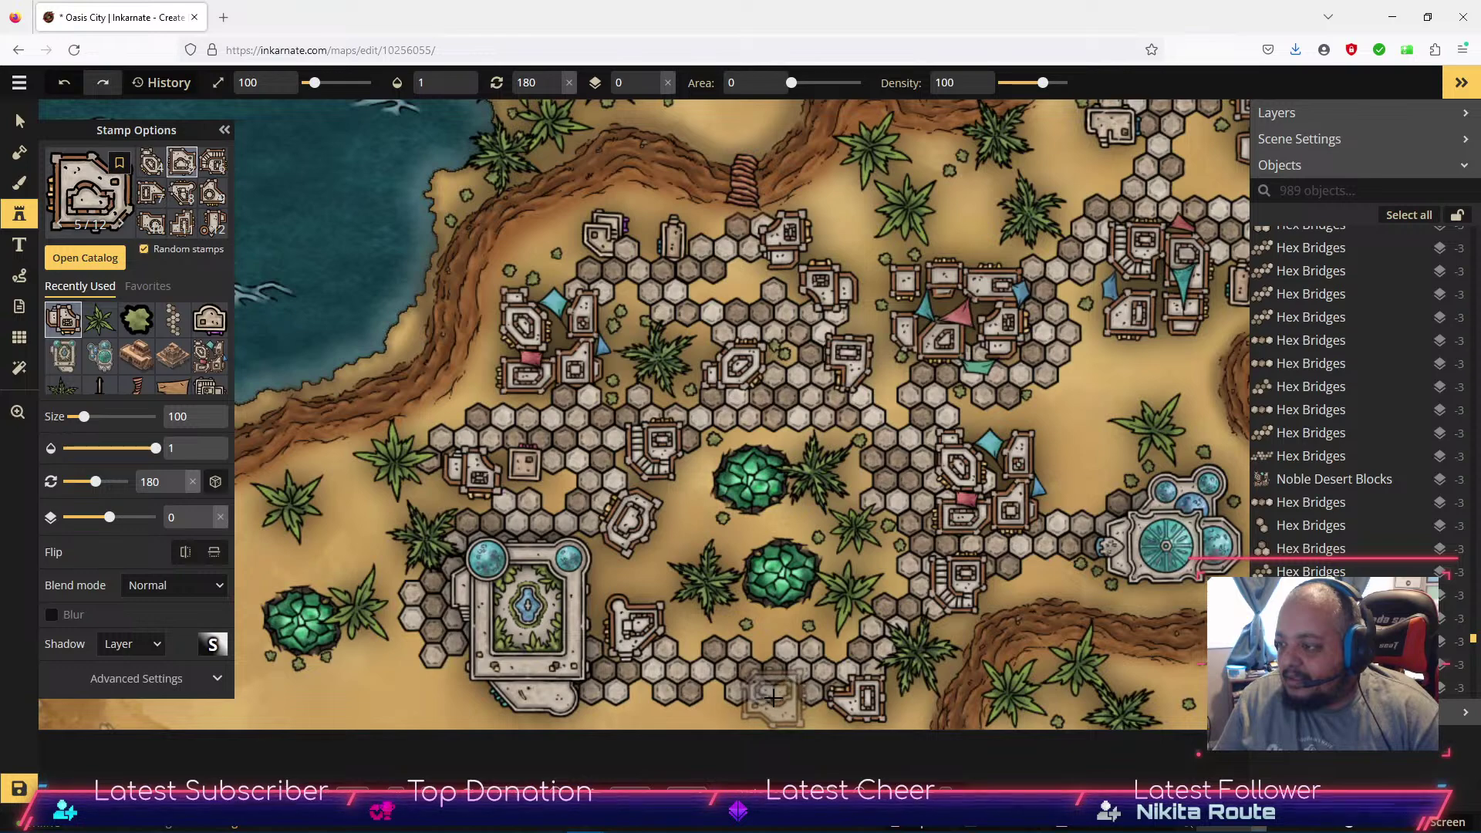
click(772, 697)
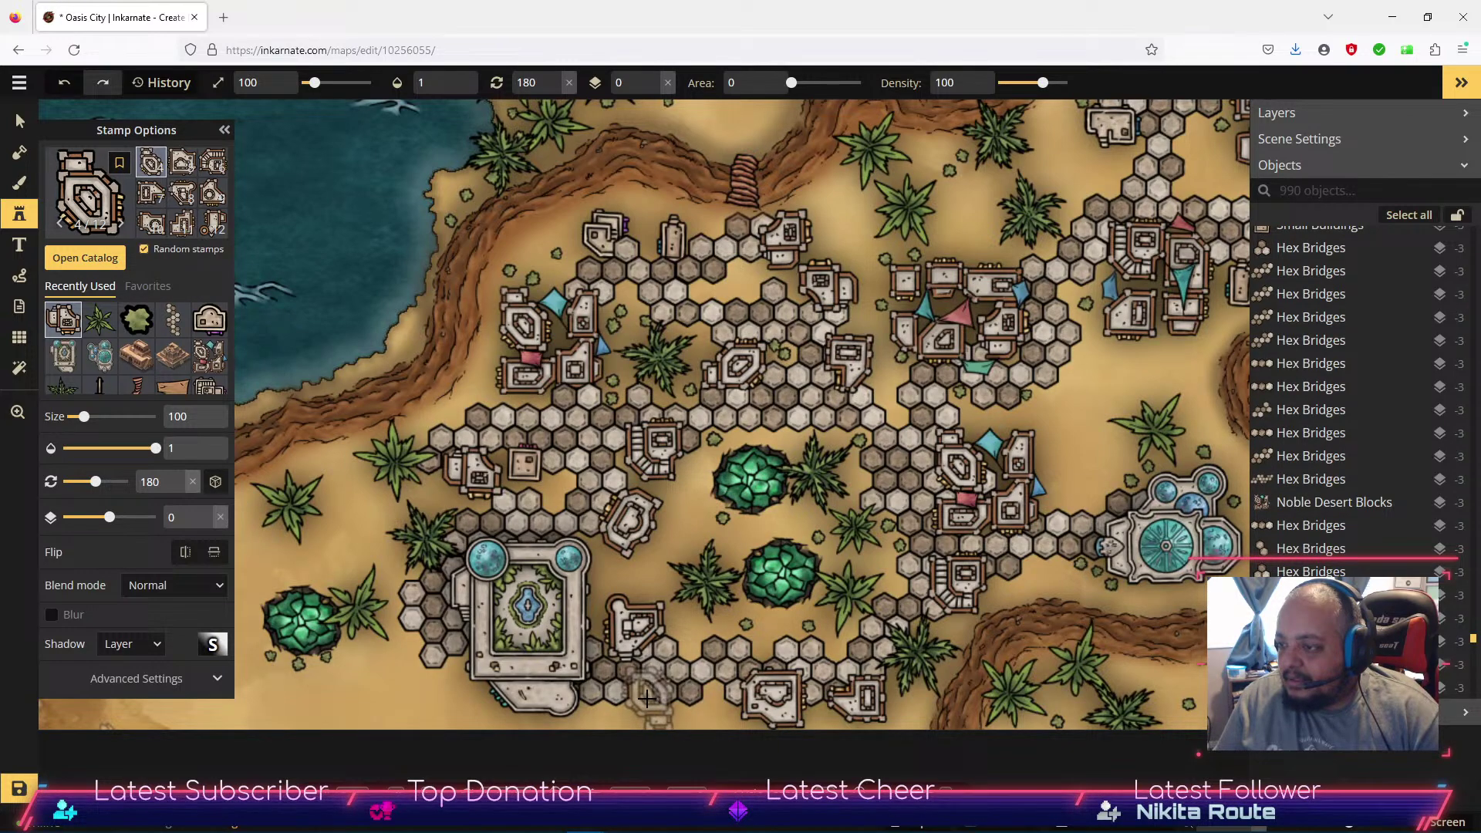
Place a Noble Desert Building east of the central flagged block and another west of the two houses on the southernmost hex path.
key(space)
drag(904, 476, 783, 564)
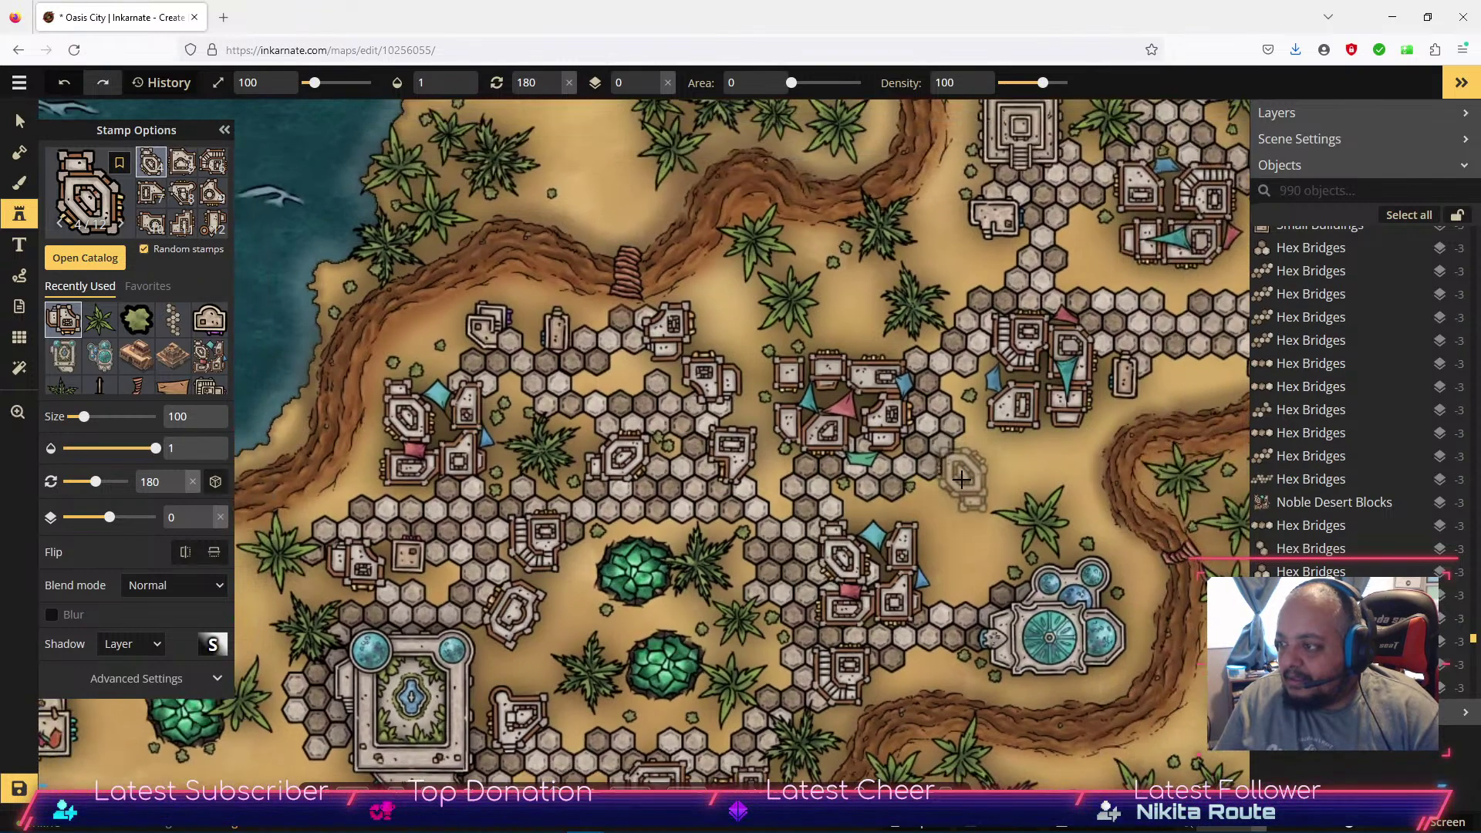
click(962, 479)
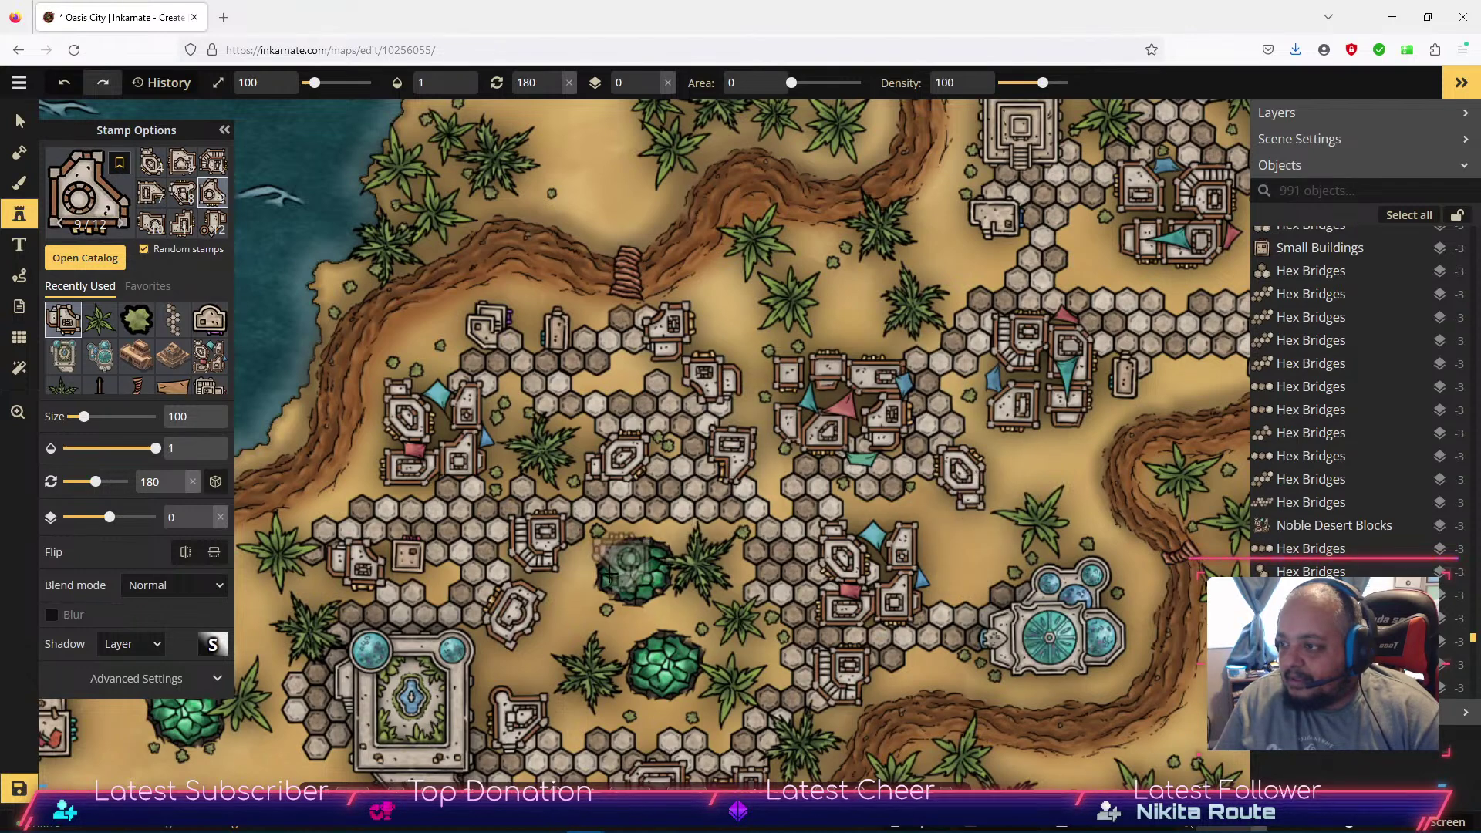
drag(671, 704, 762, 585)
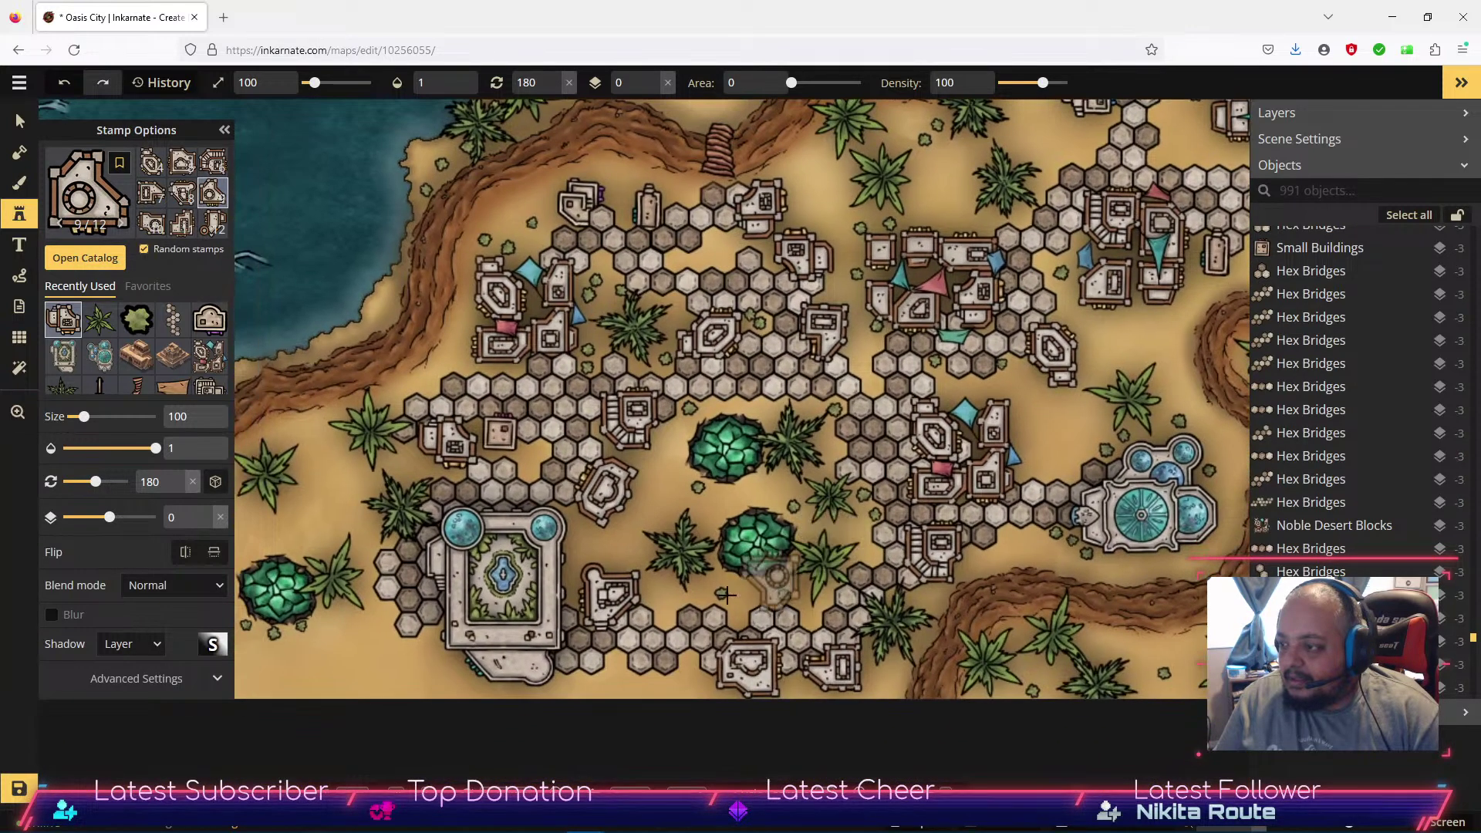
click(664, 663)
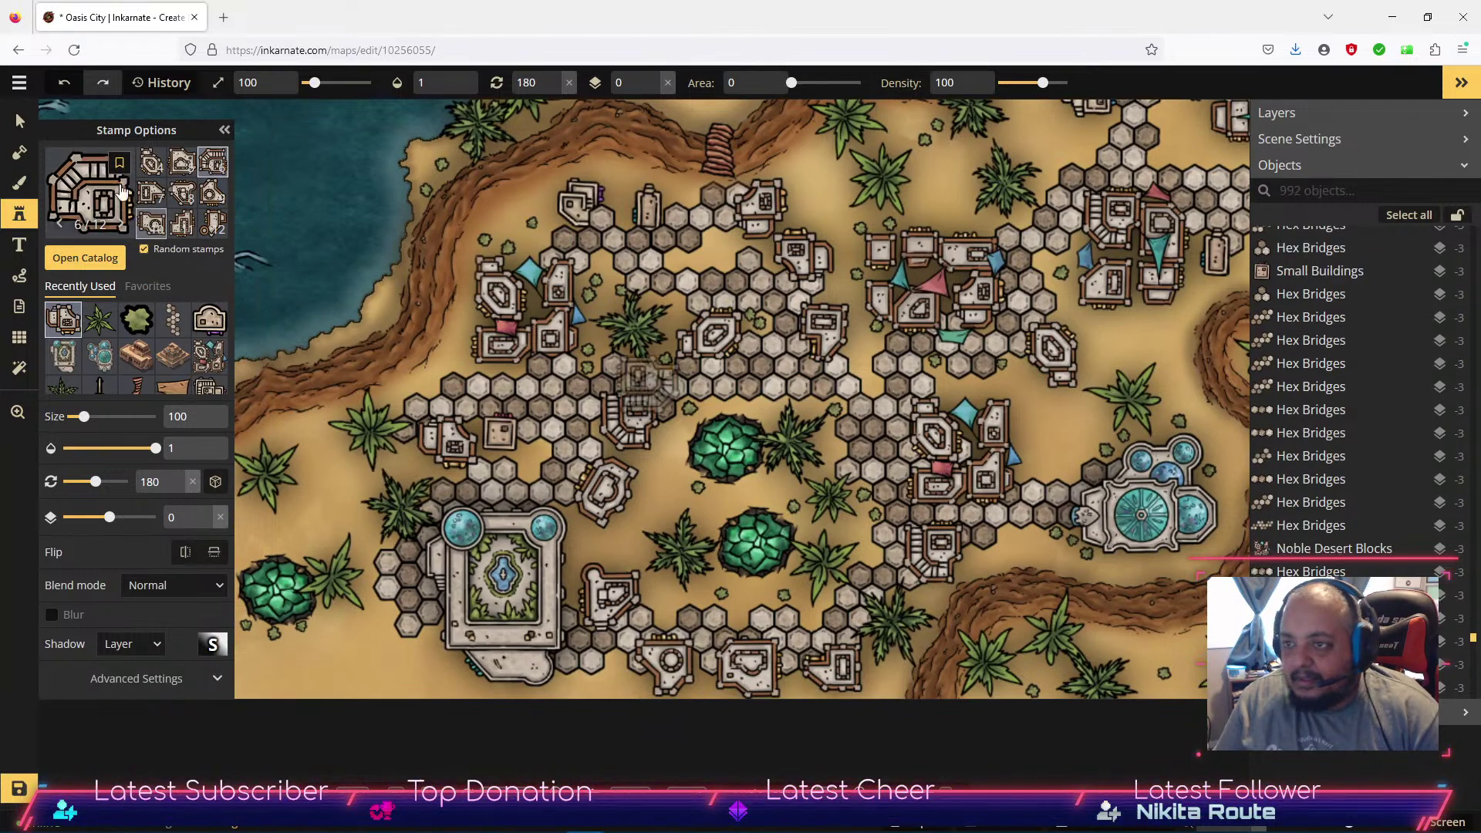
Place a single Hex Bridges tile at layer -3 with rotation 150 just north of the westernmost new house on the southern path.
click(19, 121)
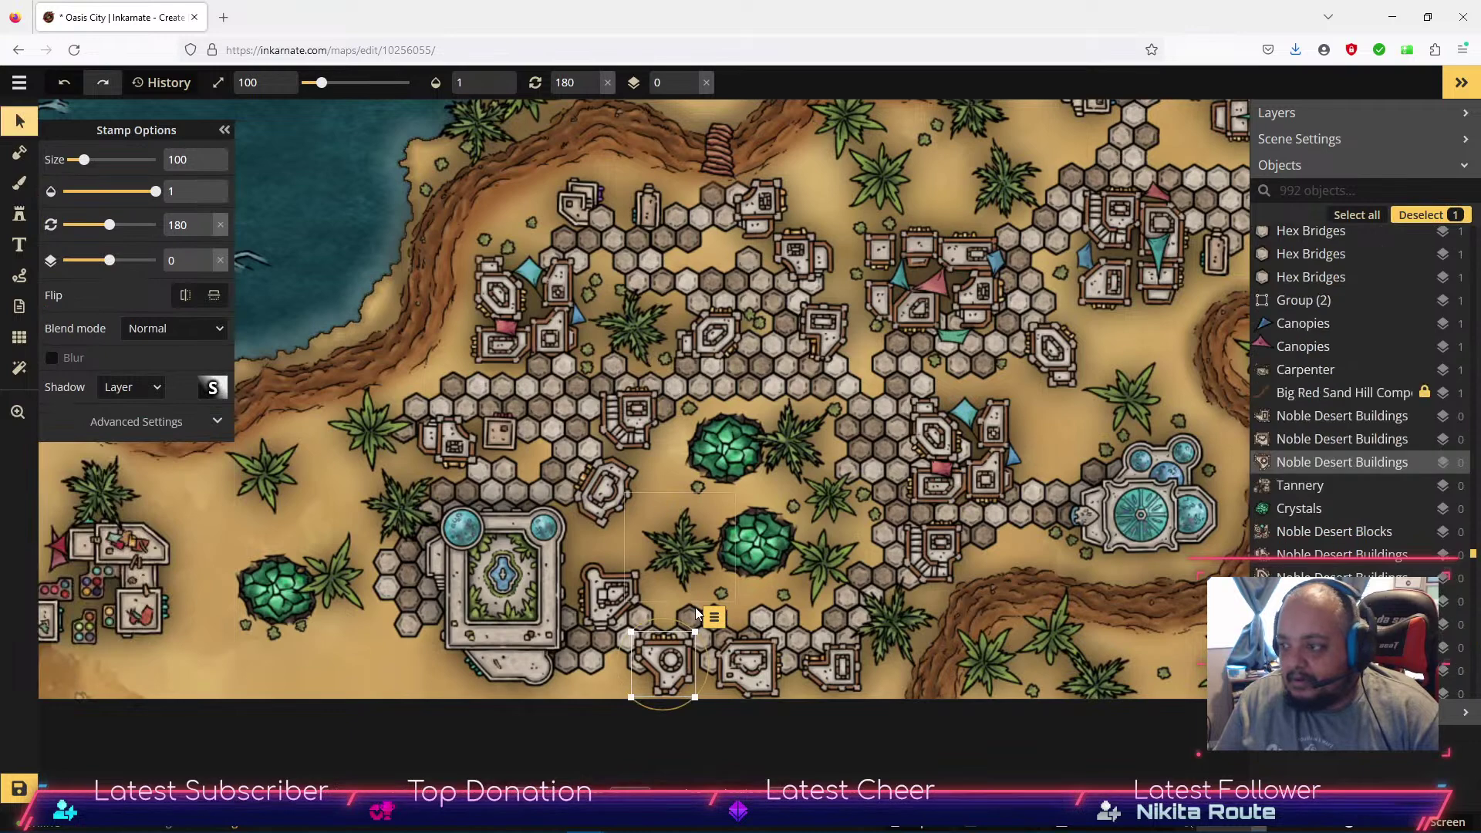
click(685, 612)
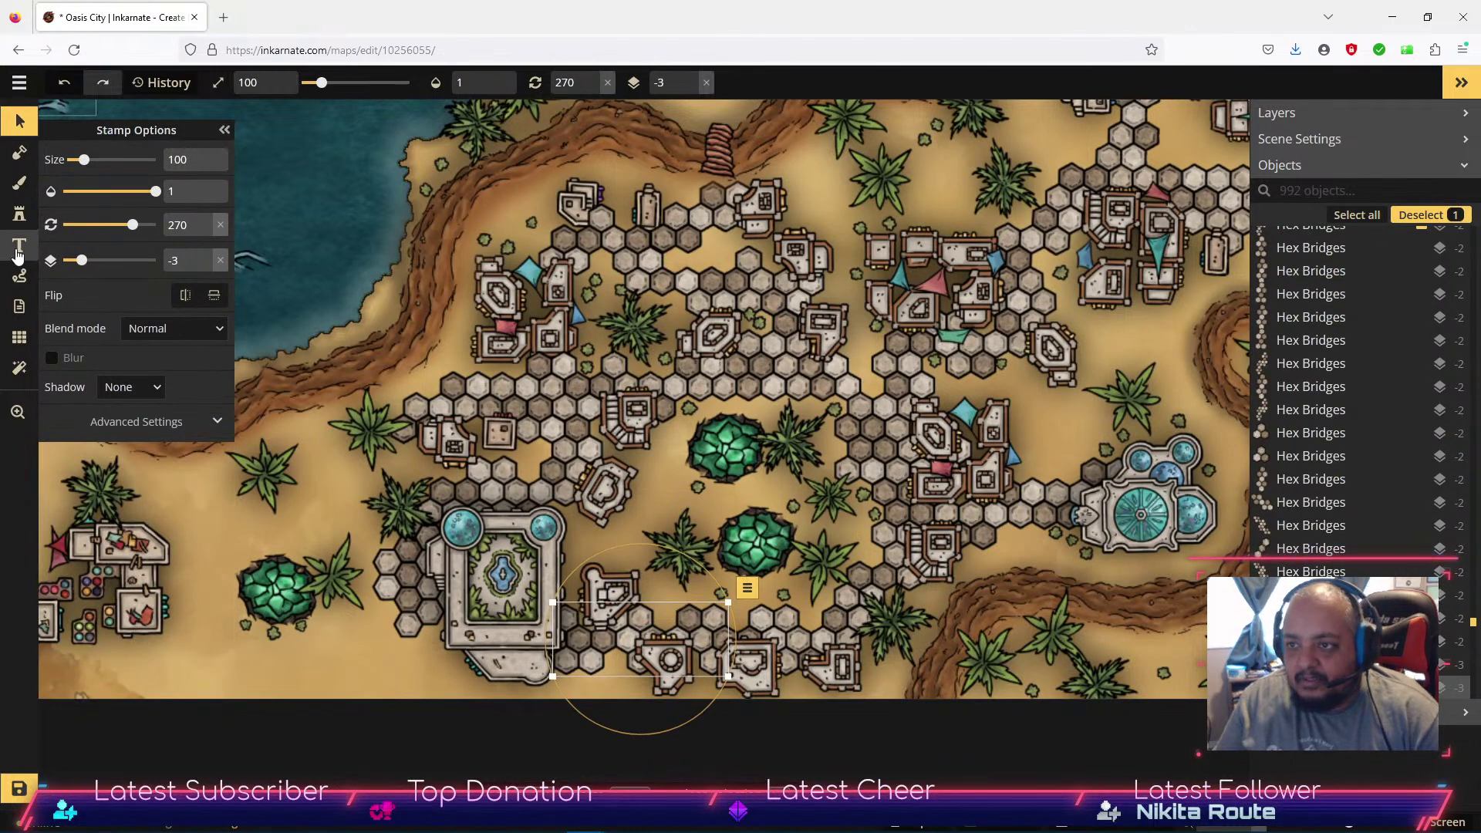
click(20, 244)
click(19, 214)
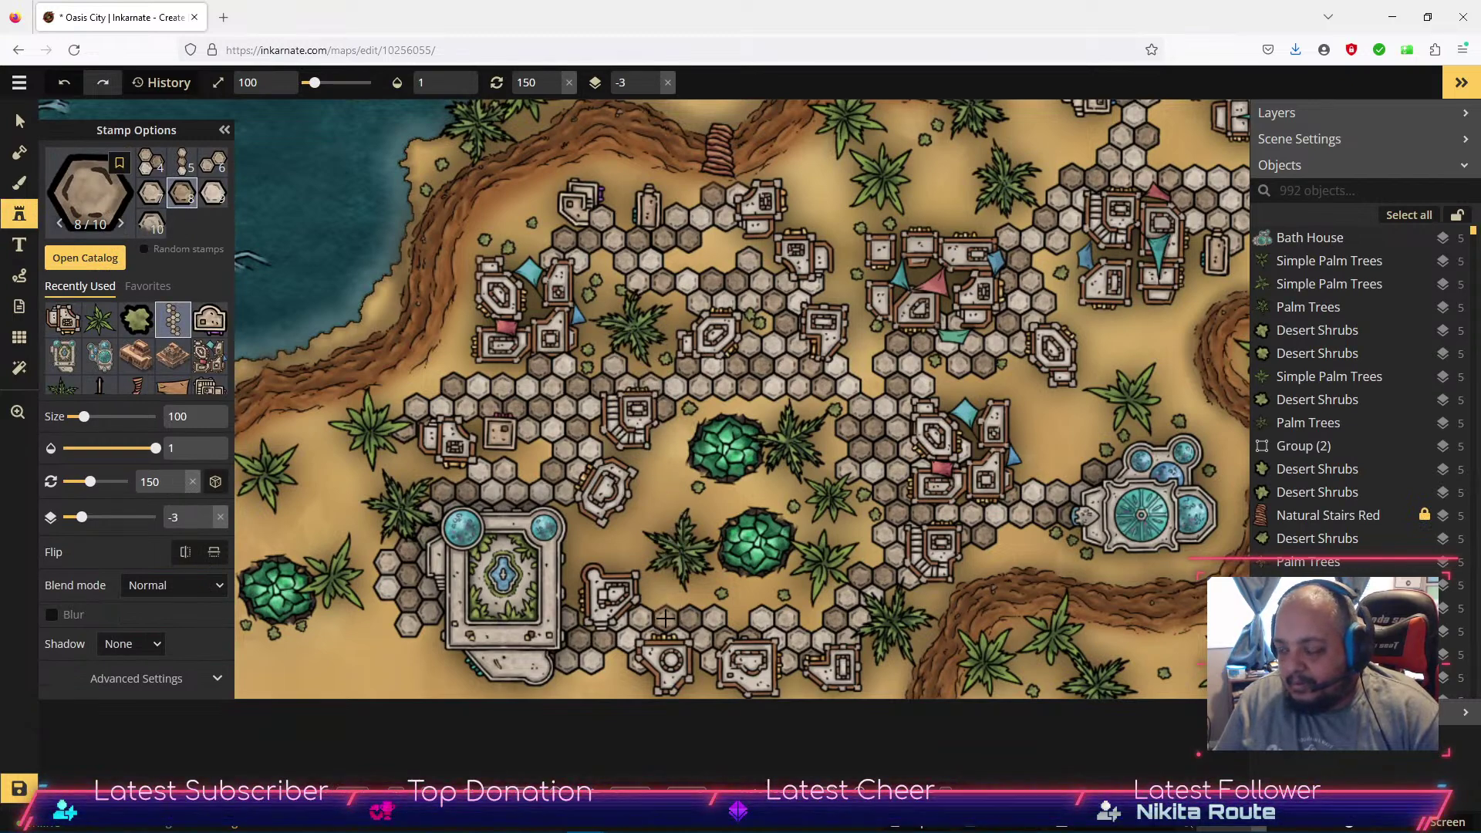
click(665, 618)
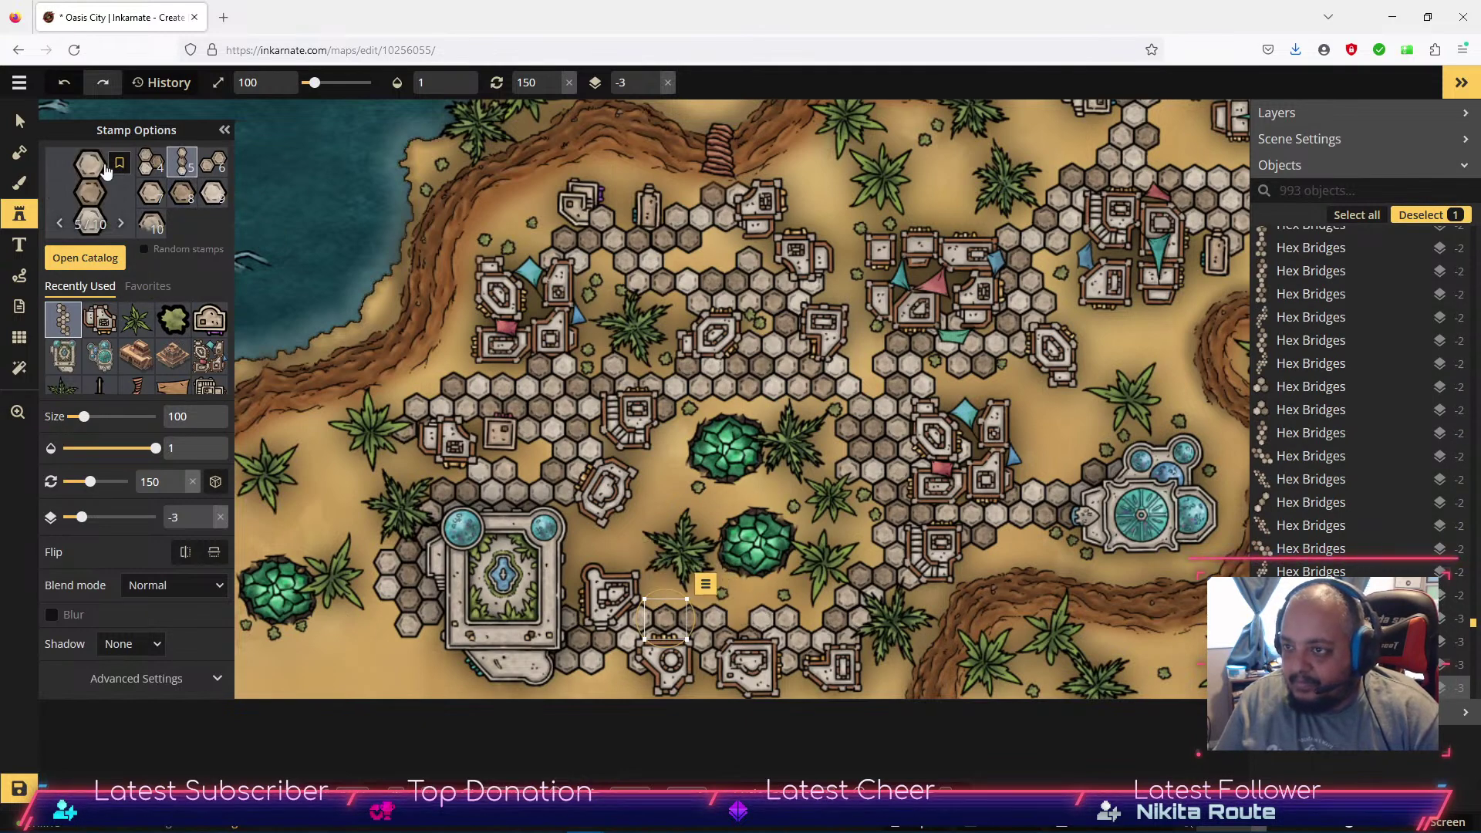
Raise the flagged Noble Desert Blocks stamp near the western cliff to layer 1.
click(19, 121)
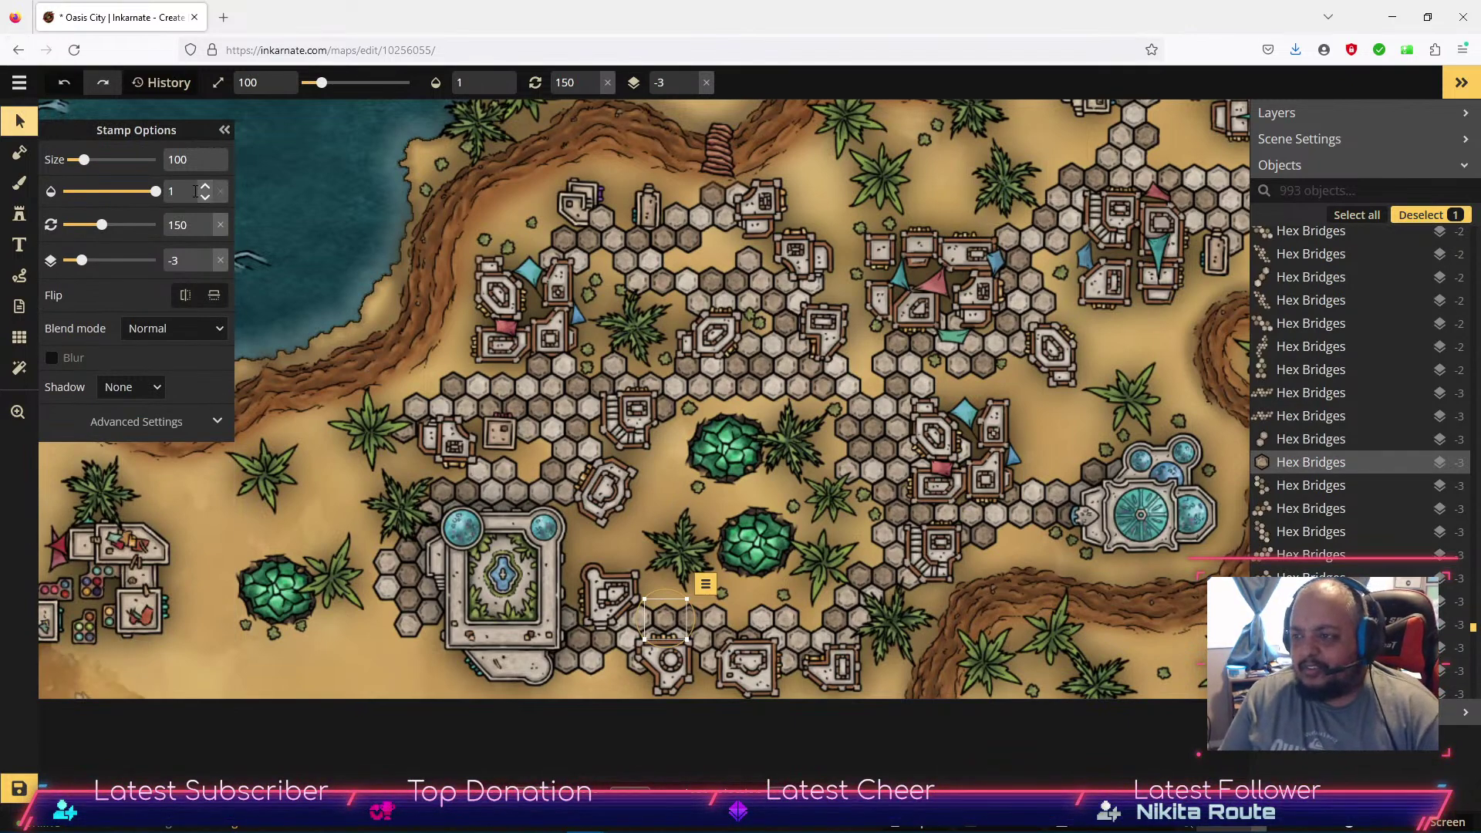
click(590, 348)
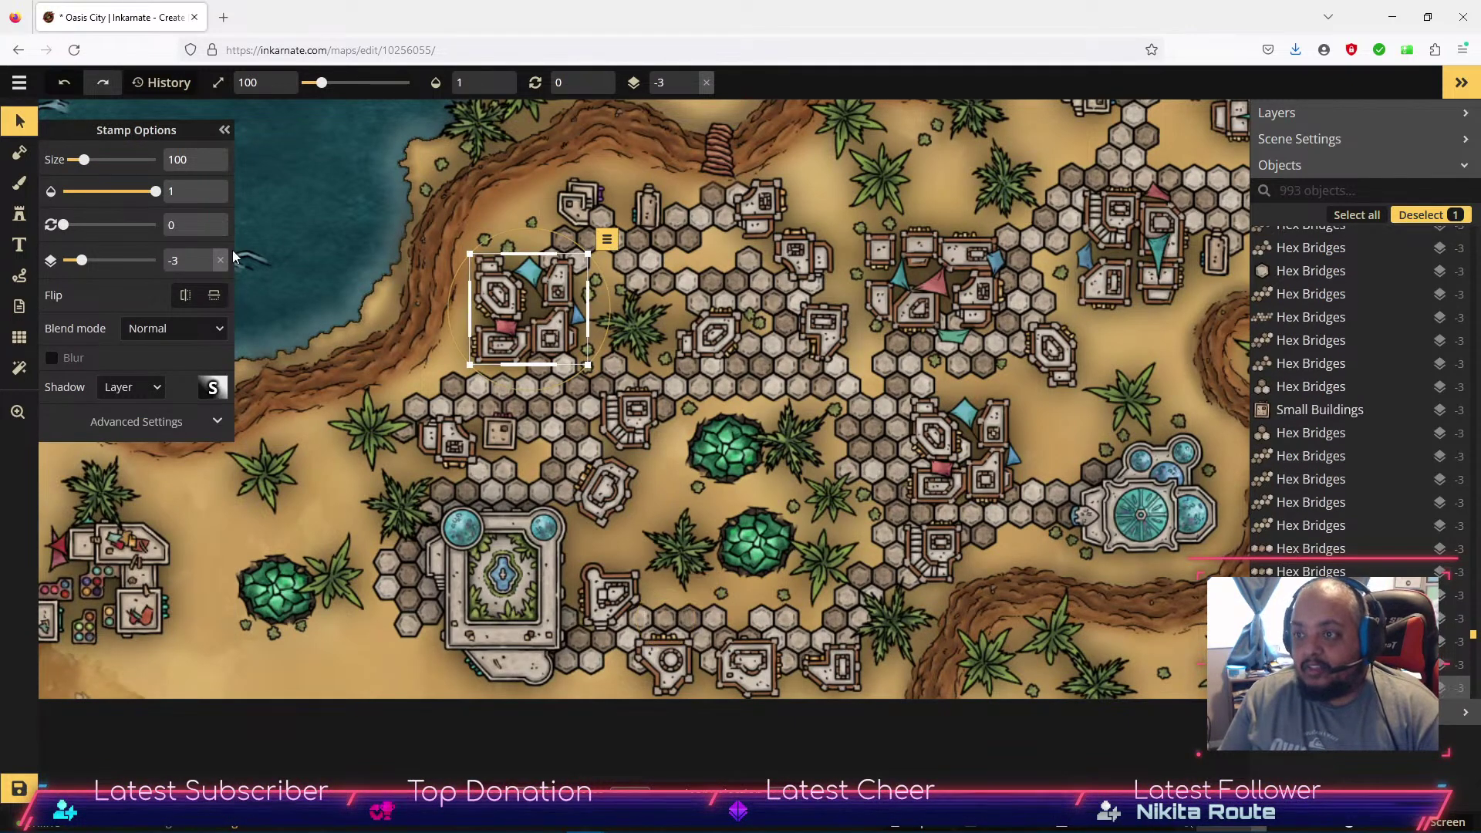
click(205, 256)
click(205, 257)
click(205, 257)
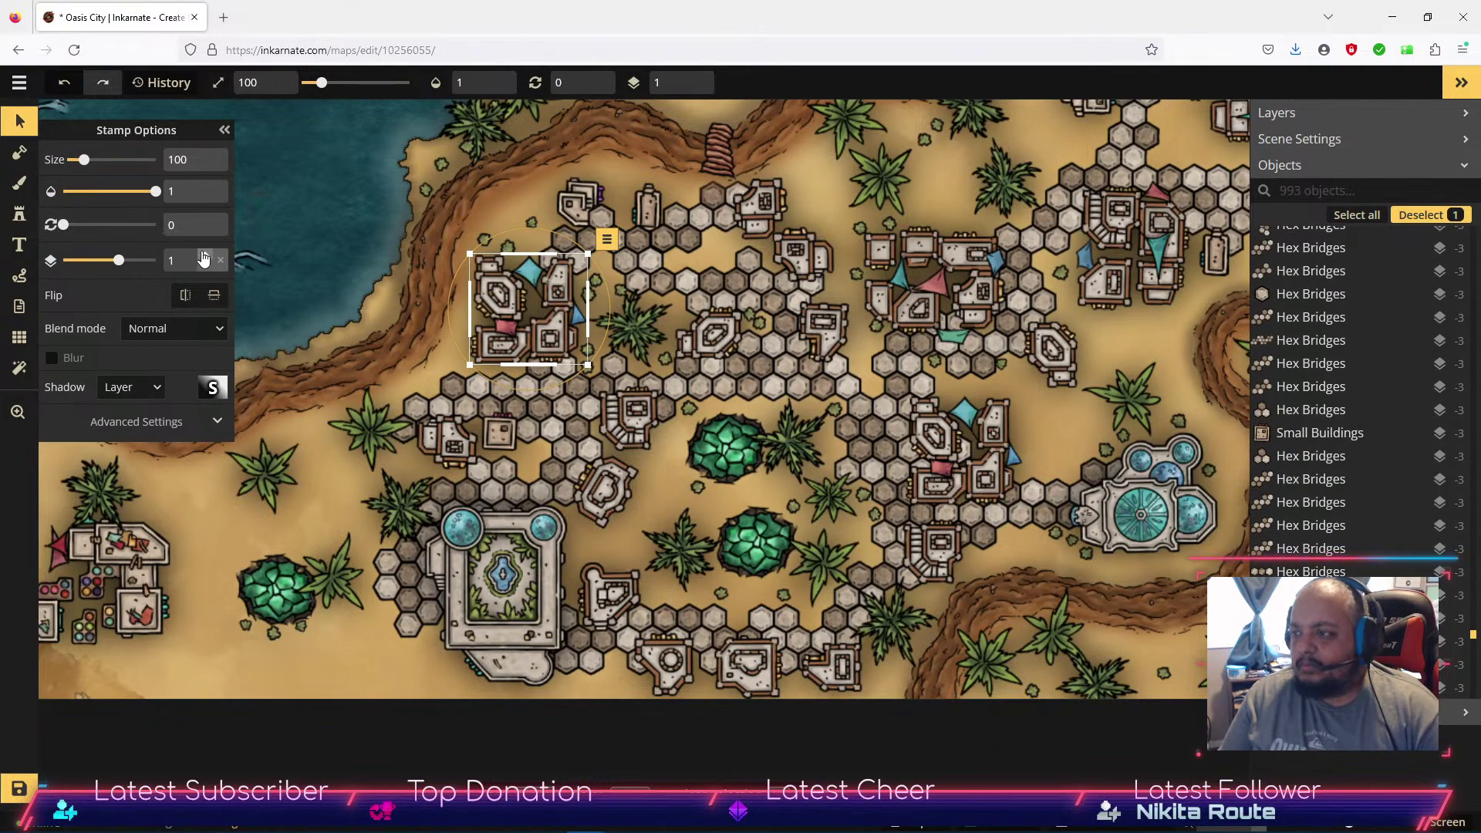
Raise the small building north of the western flagged block to layer 2, nudge it west and rotate it to 234.
click(580, 226)
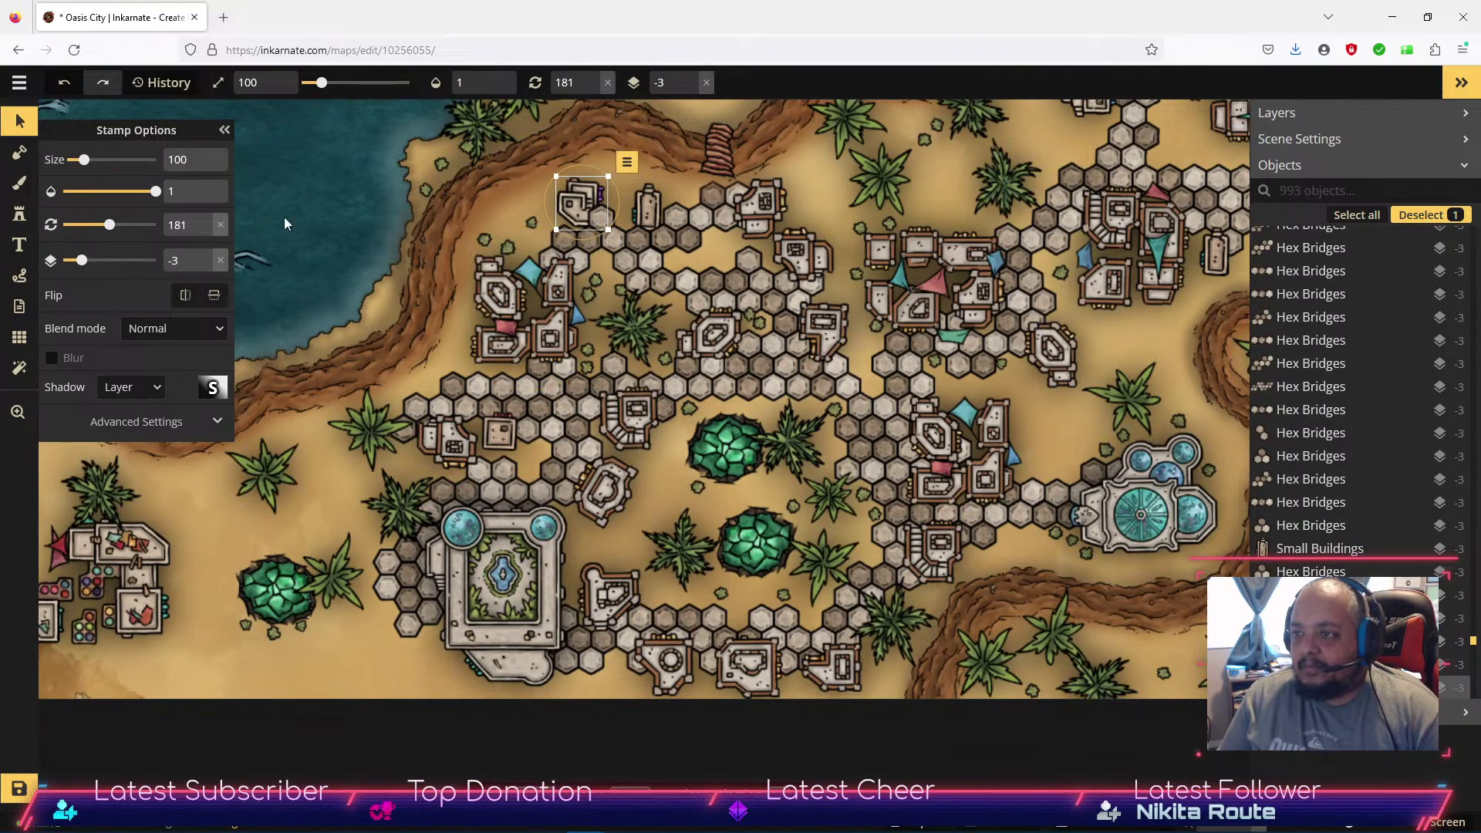
click(205, 255)
click(205, 256)
click(205, 255)
click(205, 255)
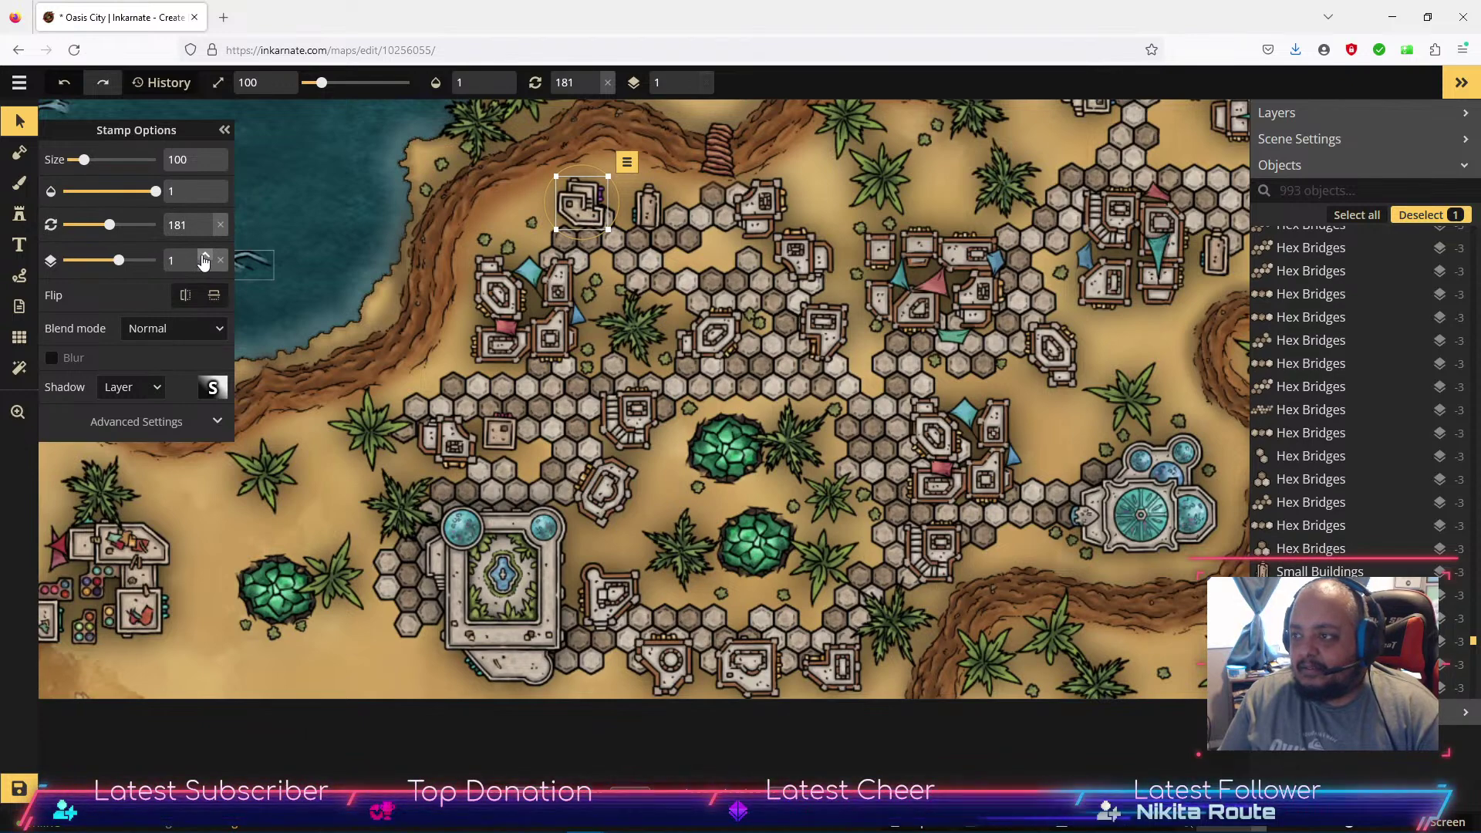
mouse_move(584, 201)
mouse_down()
mouse_move(574, 209)
mouse_move(603, 173)
mouse_move(552, 208)
mouse_move(562, 202)
mouse_up()
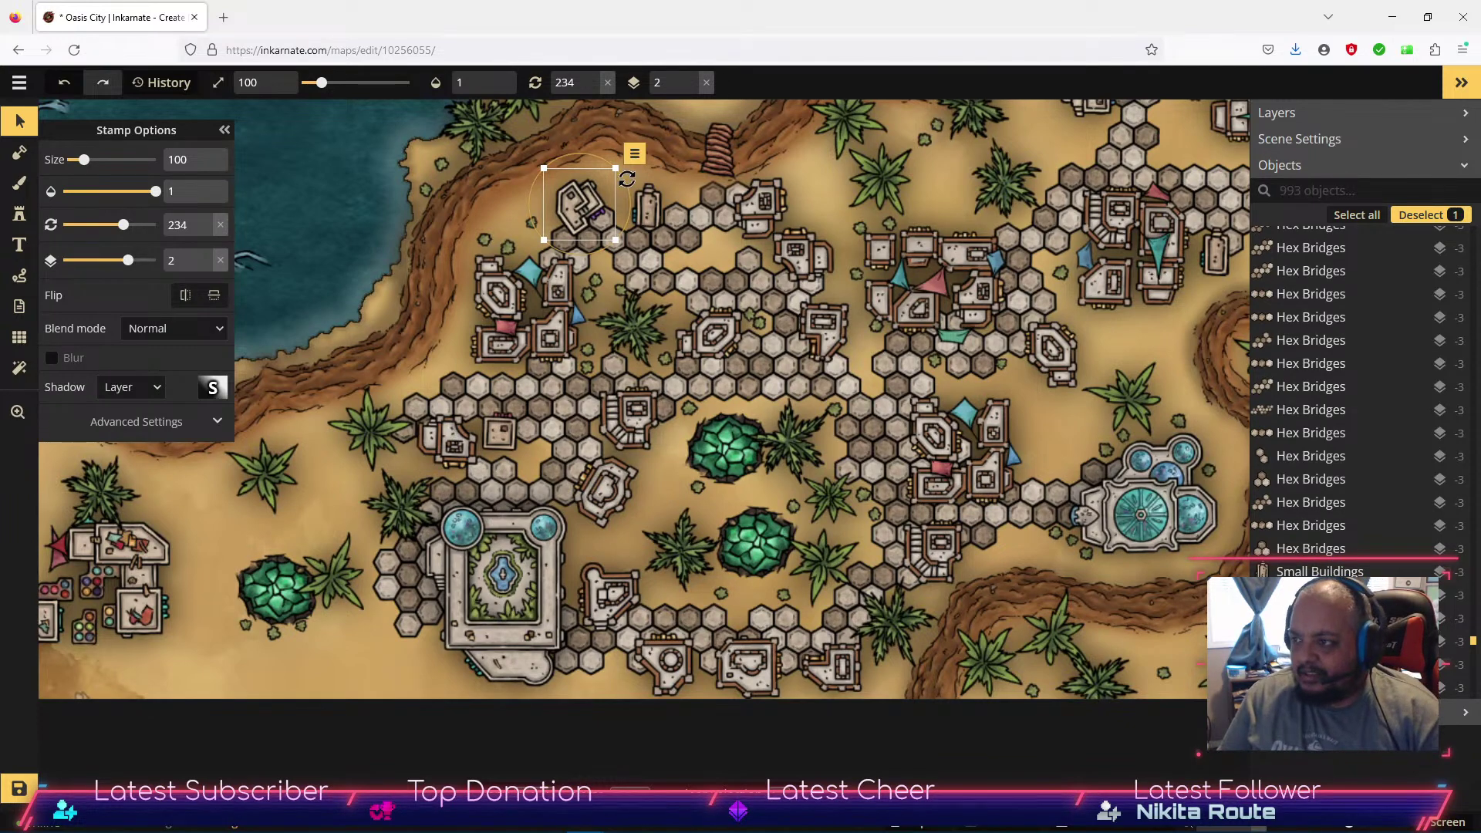
Rotate the narrow small building west of the red stairs to 359 and shift it slightly southeast onto the paving.
click(651, 210)
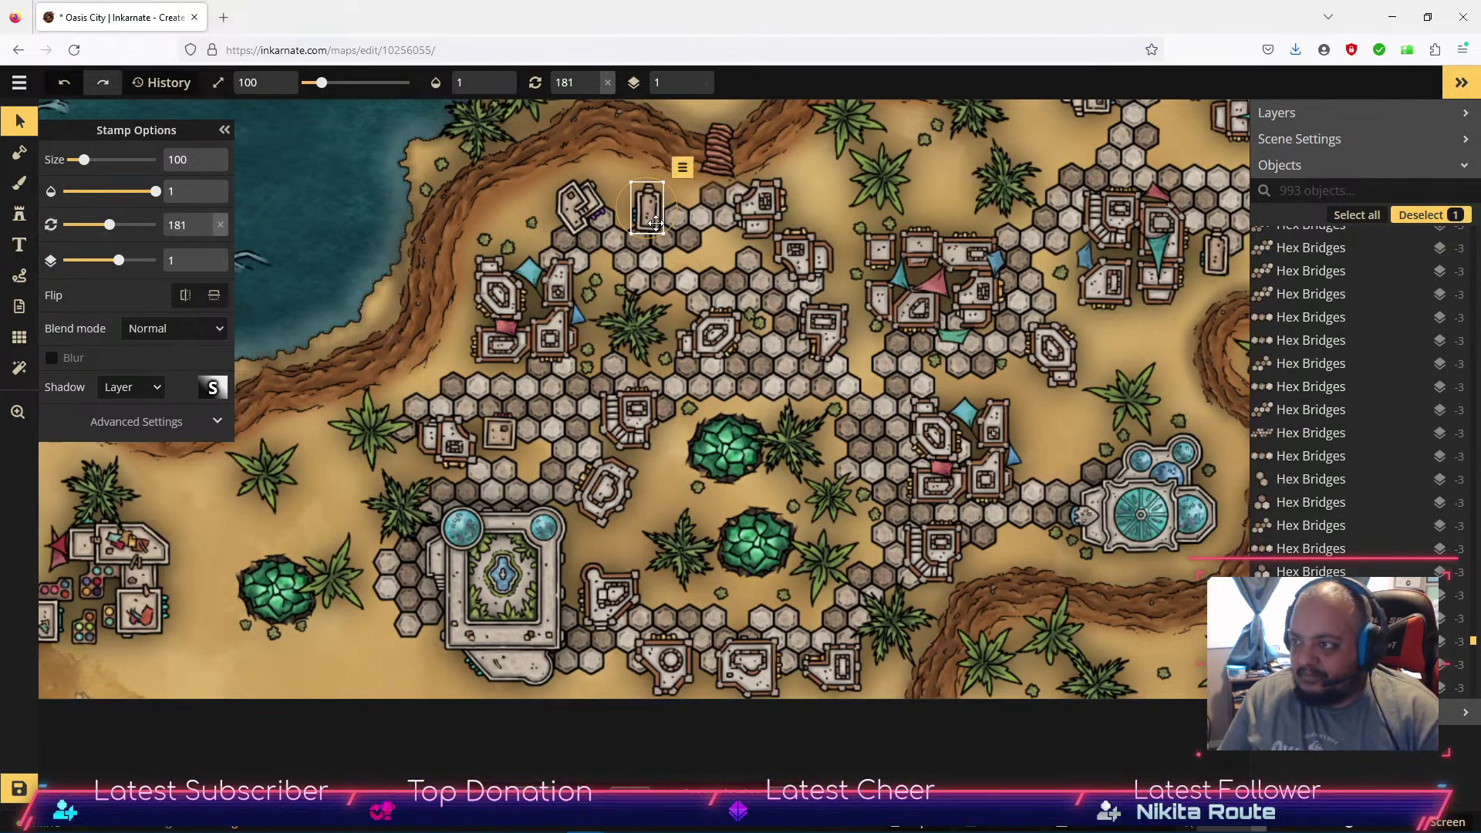
drag(659, 242, 625, 147)
drag(647, 198, 659, 216)
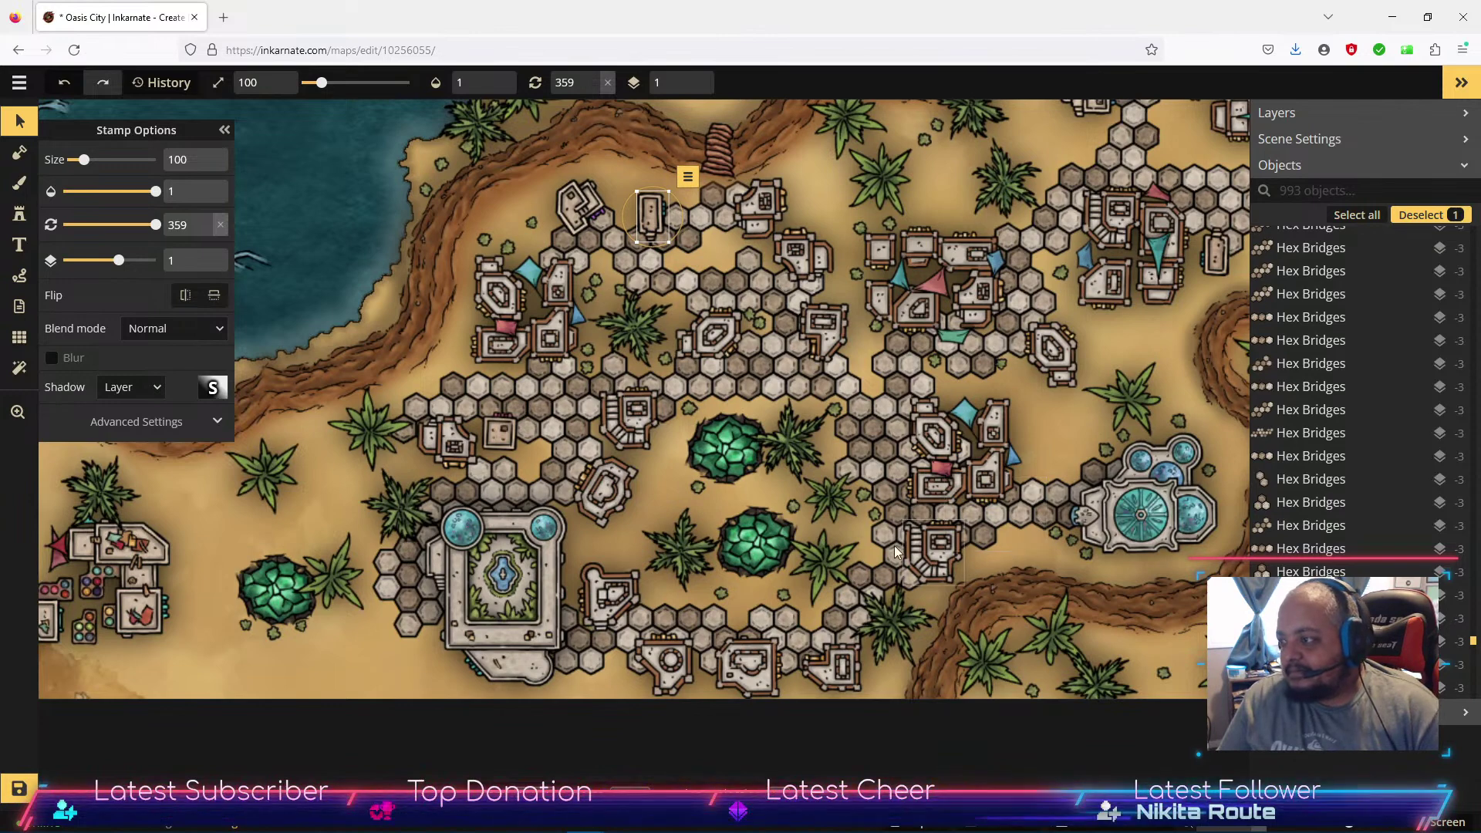
Choose the Canopies stamp from the Watercolor Cities Desert set and place three on the sand west of the domed compound.
key(Right)
key(Up)
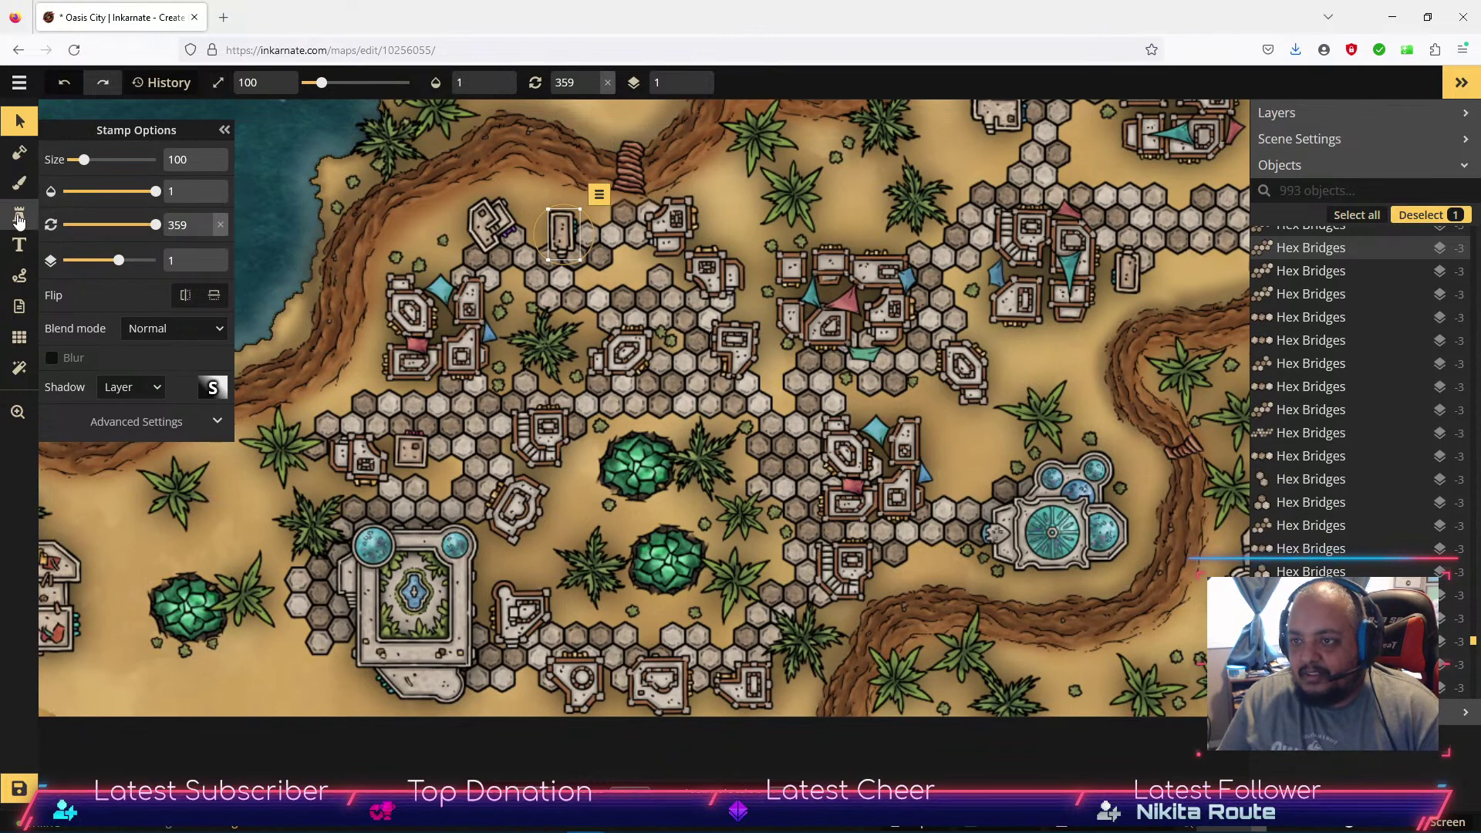
click(17, 216)
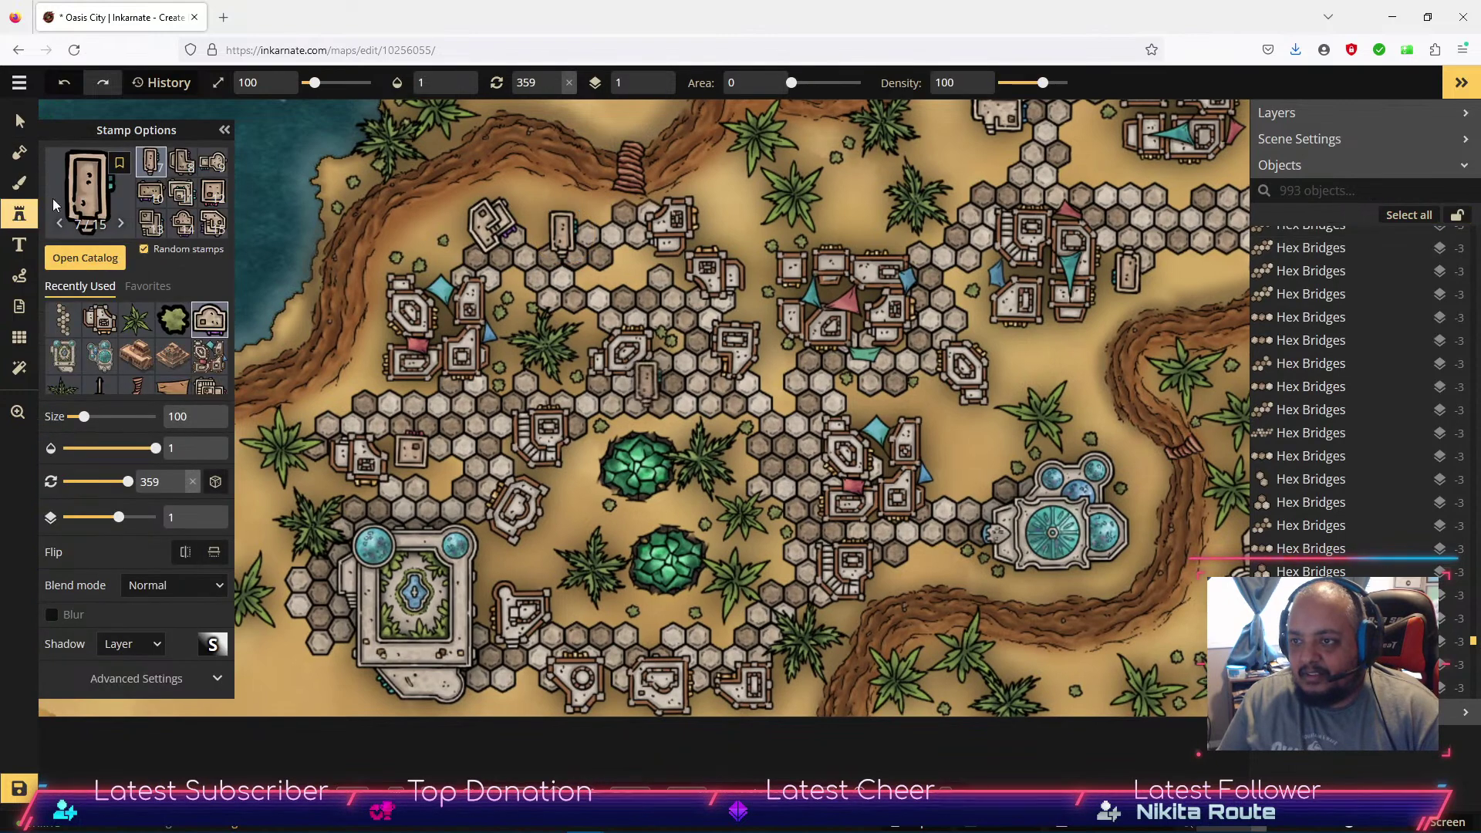
click(94, 261)
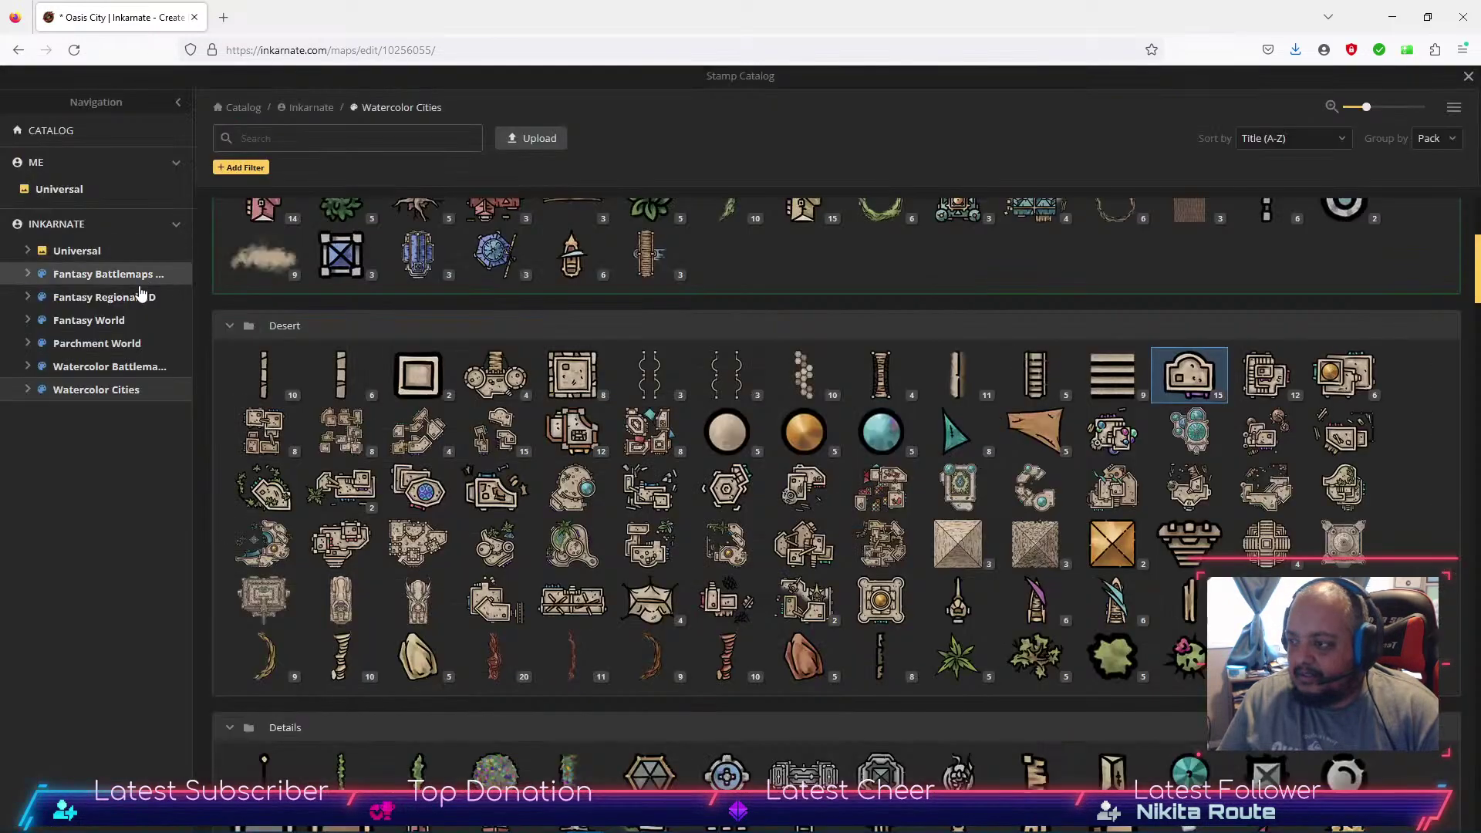
click(956, 432)
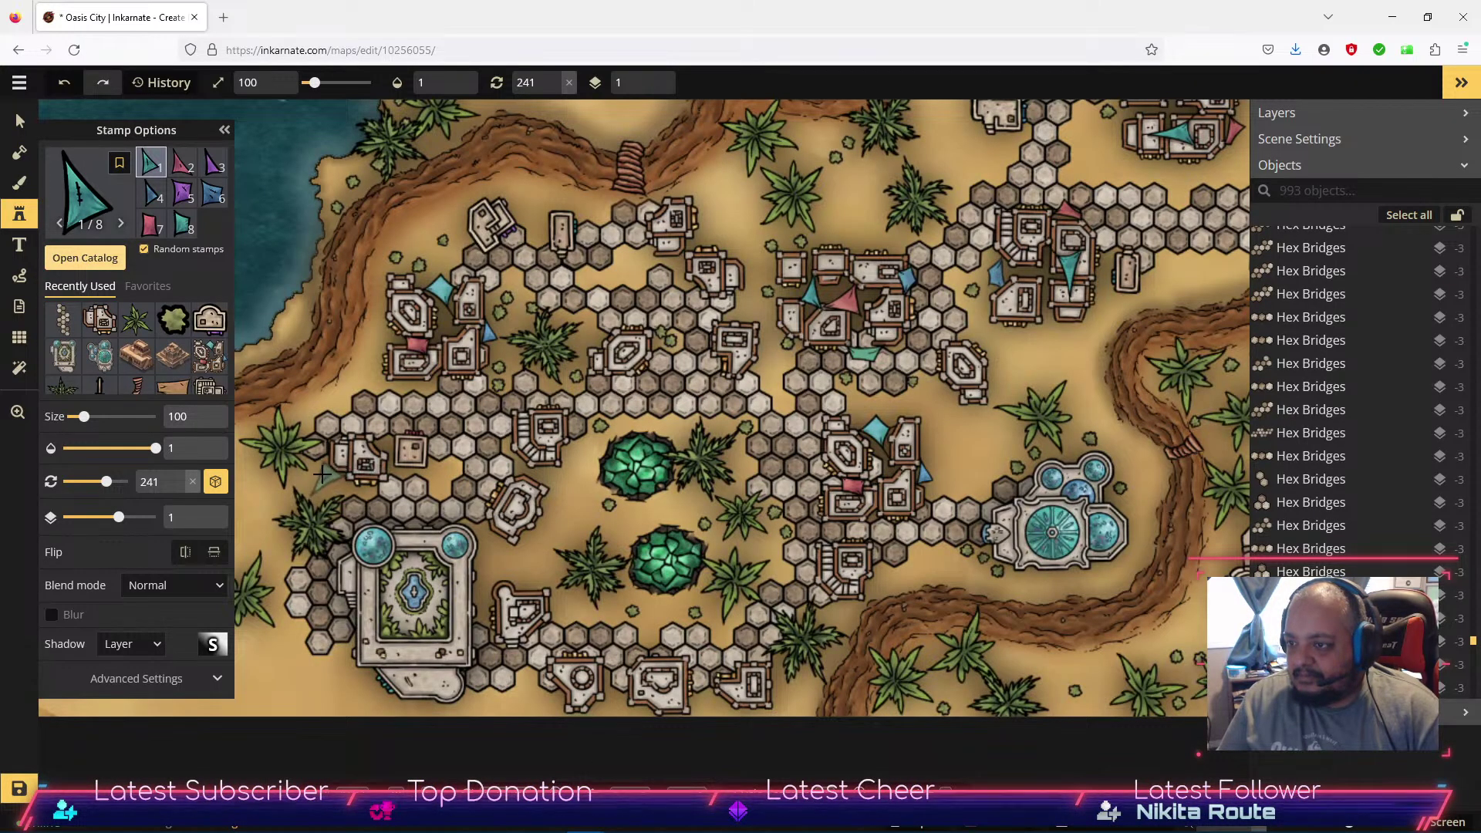
key(space)
drag(435, 495, 656, 445)
click(447, 461)
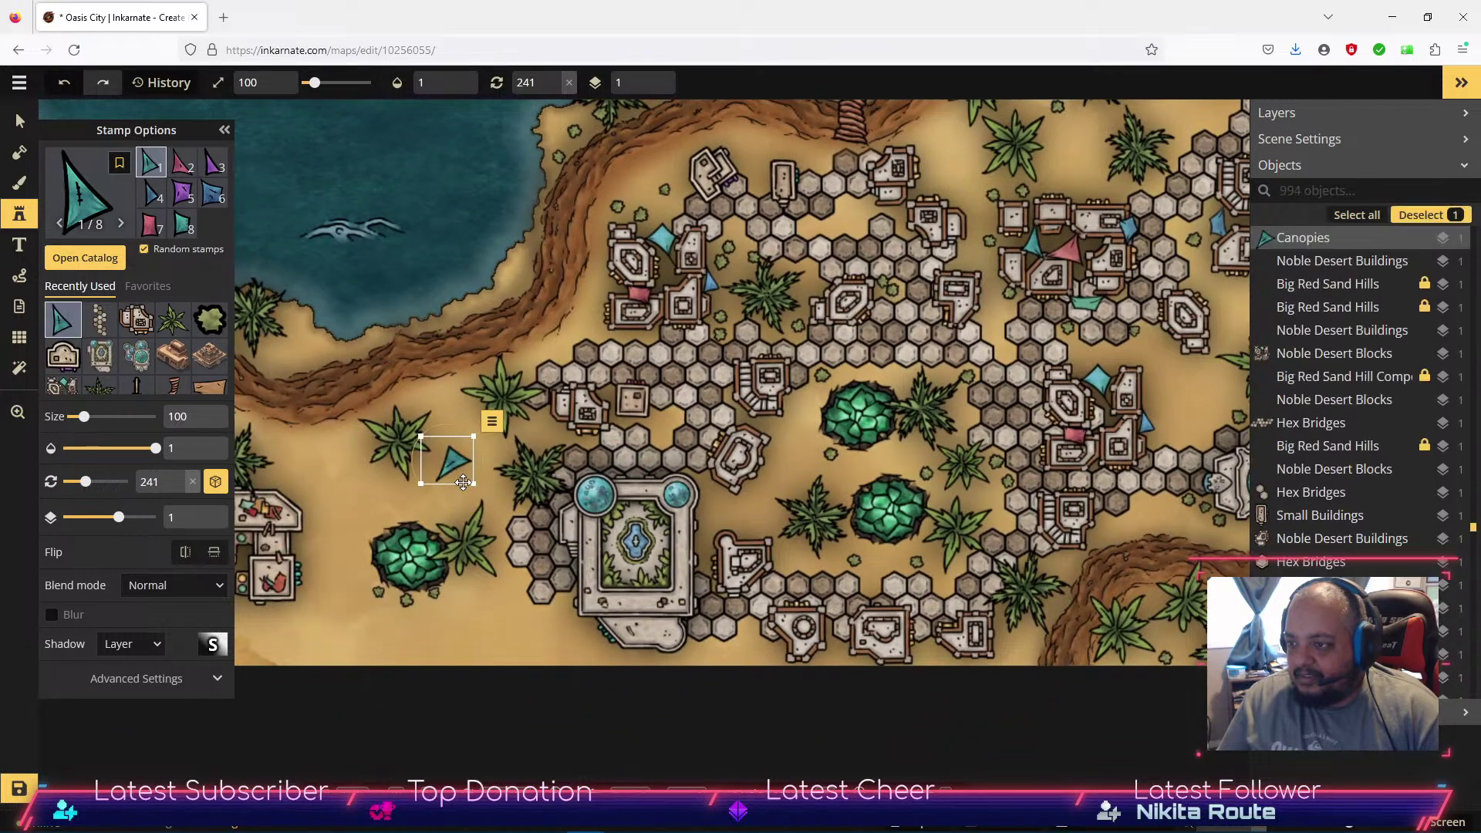
click(380, 505)
click(432, 505)
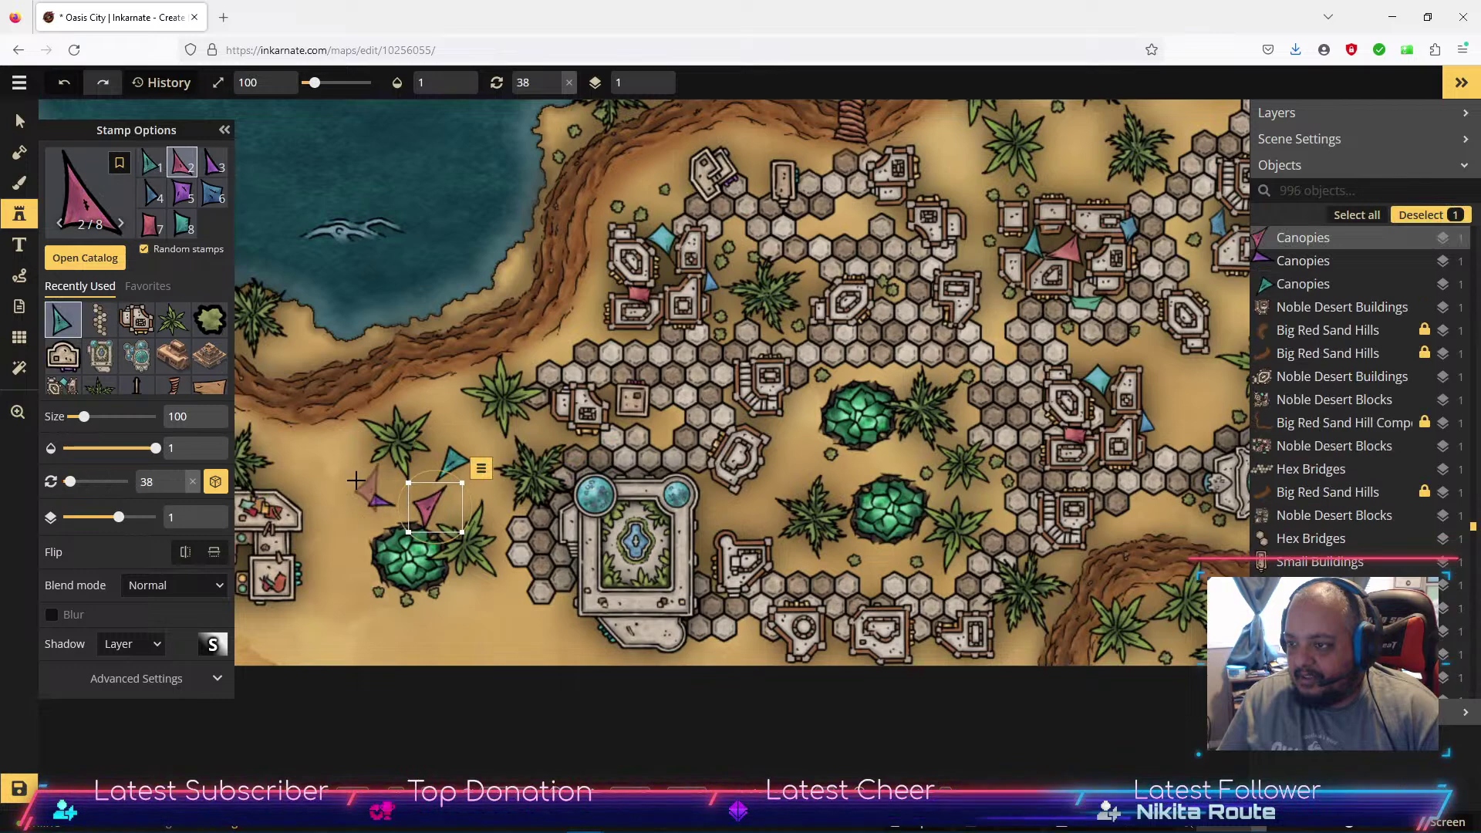
Scatter twelve more random Canopies on the sand around the green crystal west of the domed compound.
click(328, 462)
click(344, 523)
click(335, 582)
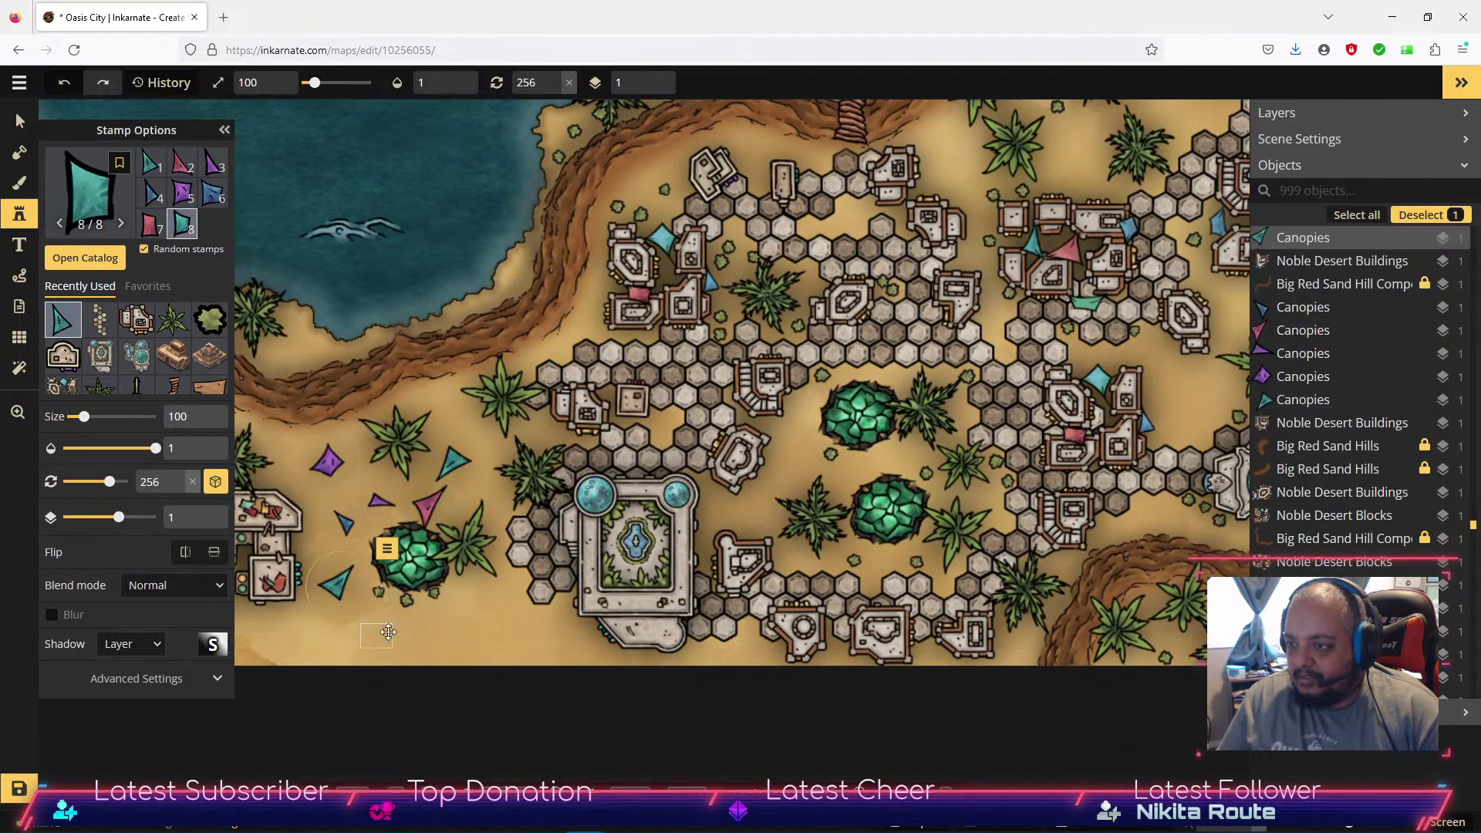
click(388, 632)
click(452, 634)
click(506, 634)
click(472, 588)
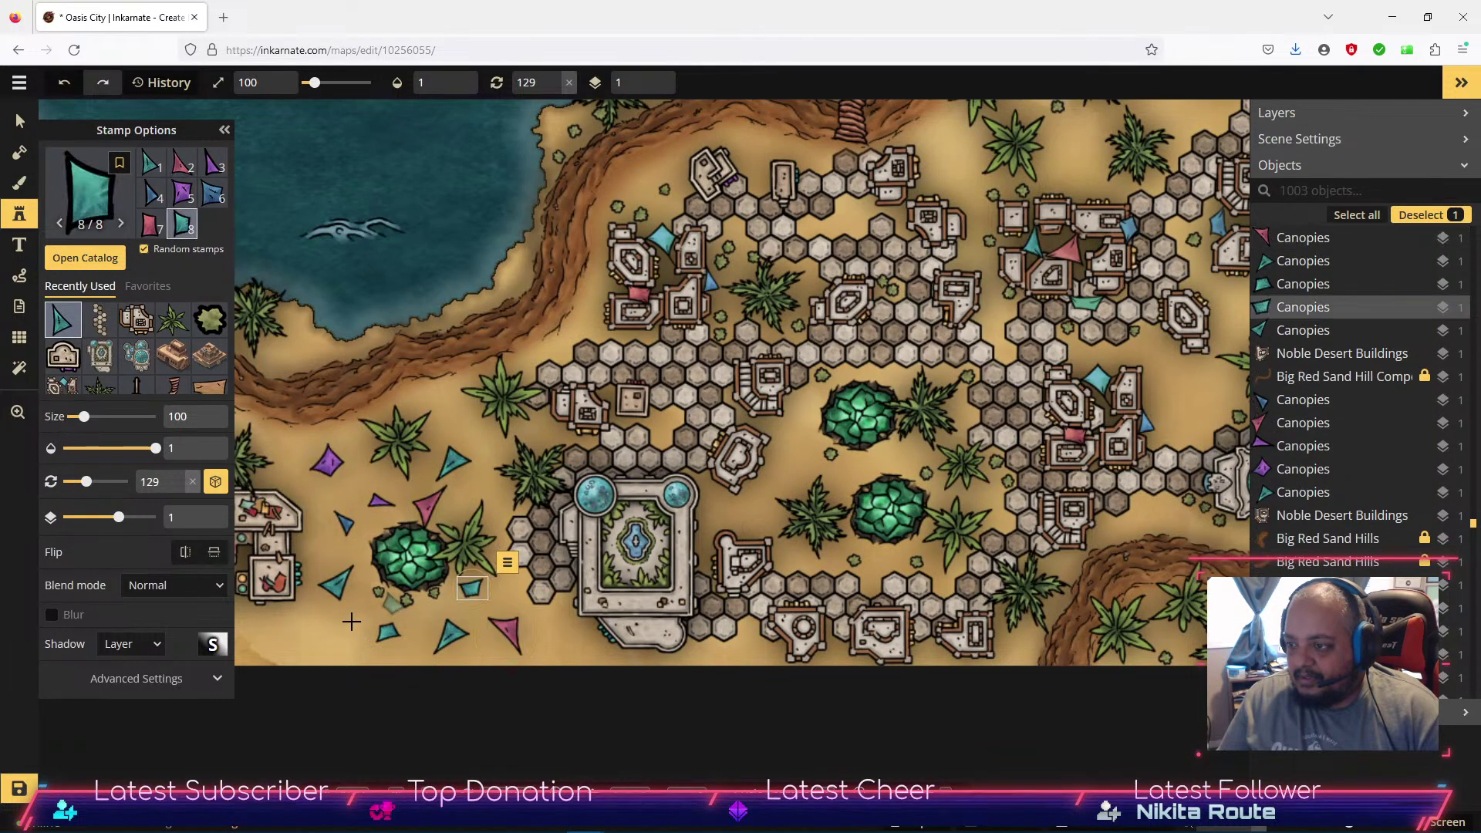
click(341, 622)
click(320, 544)
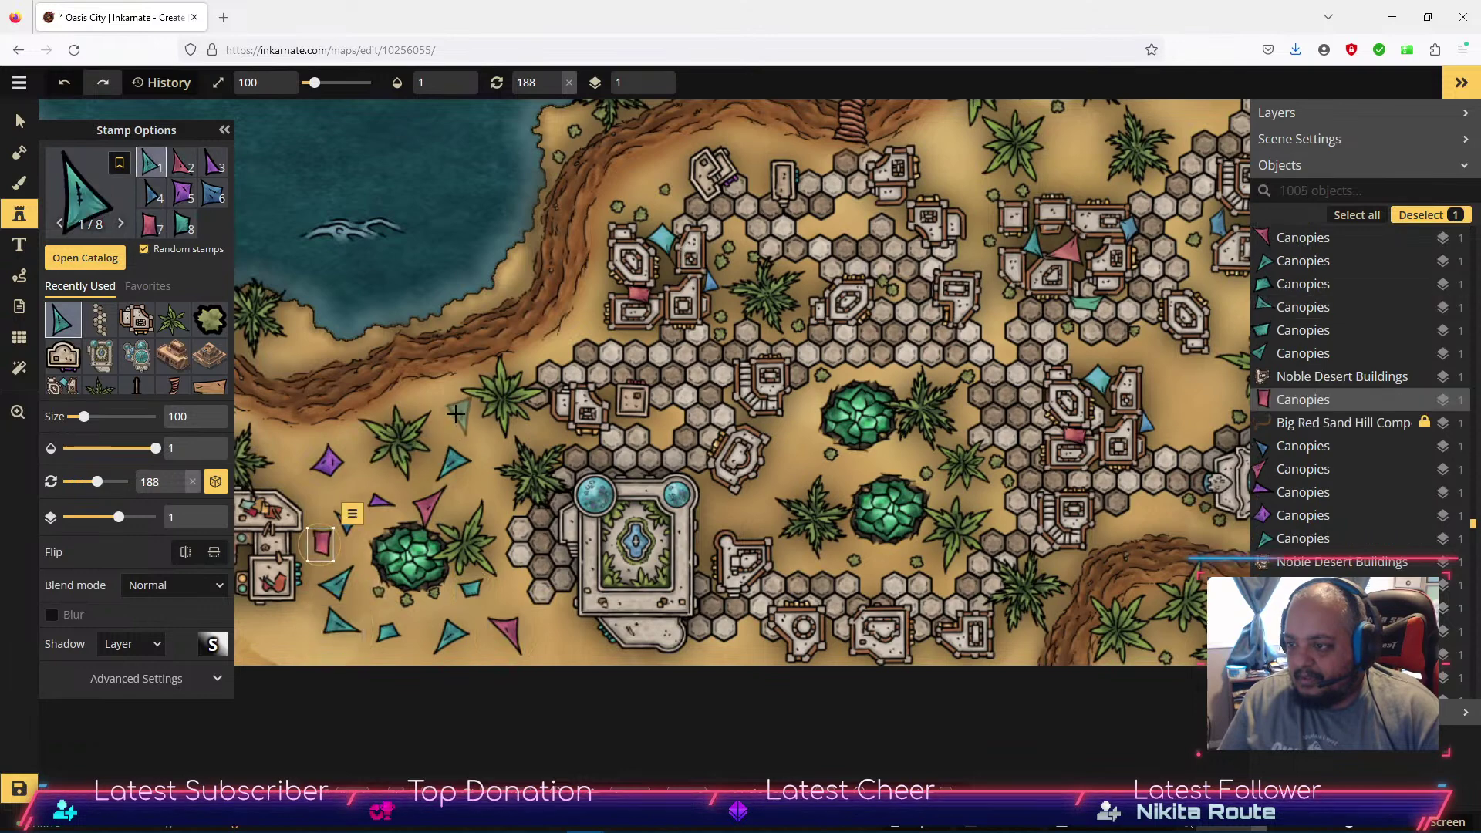
click(461, 415)
click(474, 479)
click(549, 640)
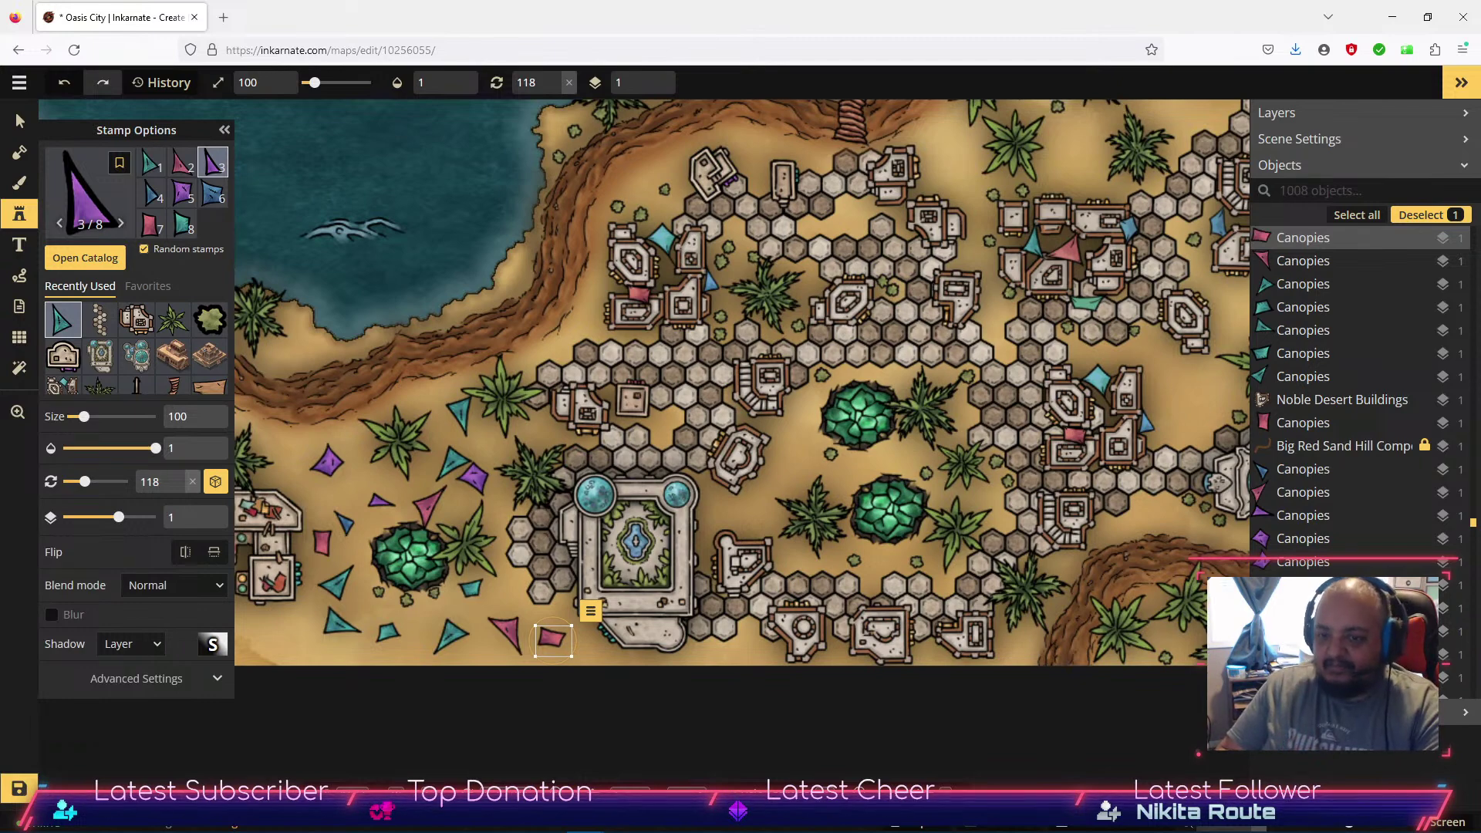
Move a purple canopy to the west side of the central flagged block and a teal one beside the compound's northeast dome, rotated to 239.
click(17, 116)
drag(473, 479, 980, 220)
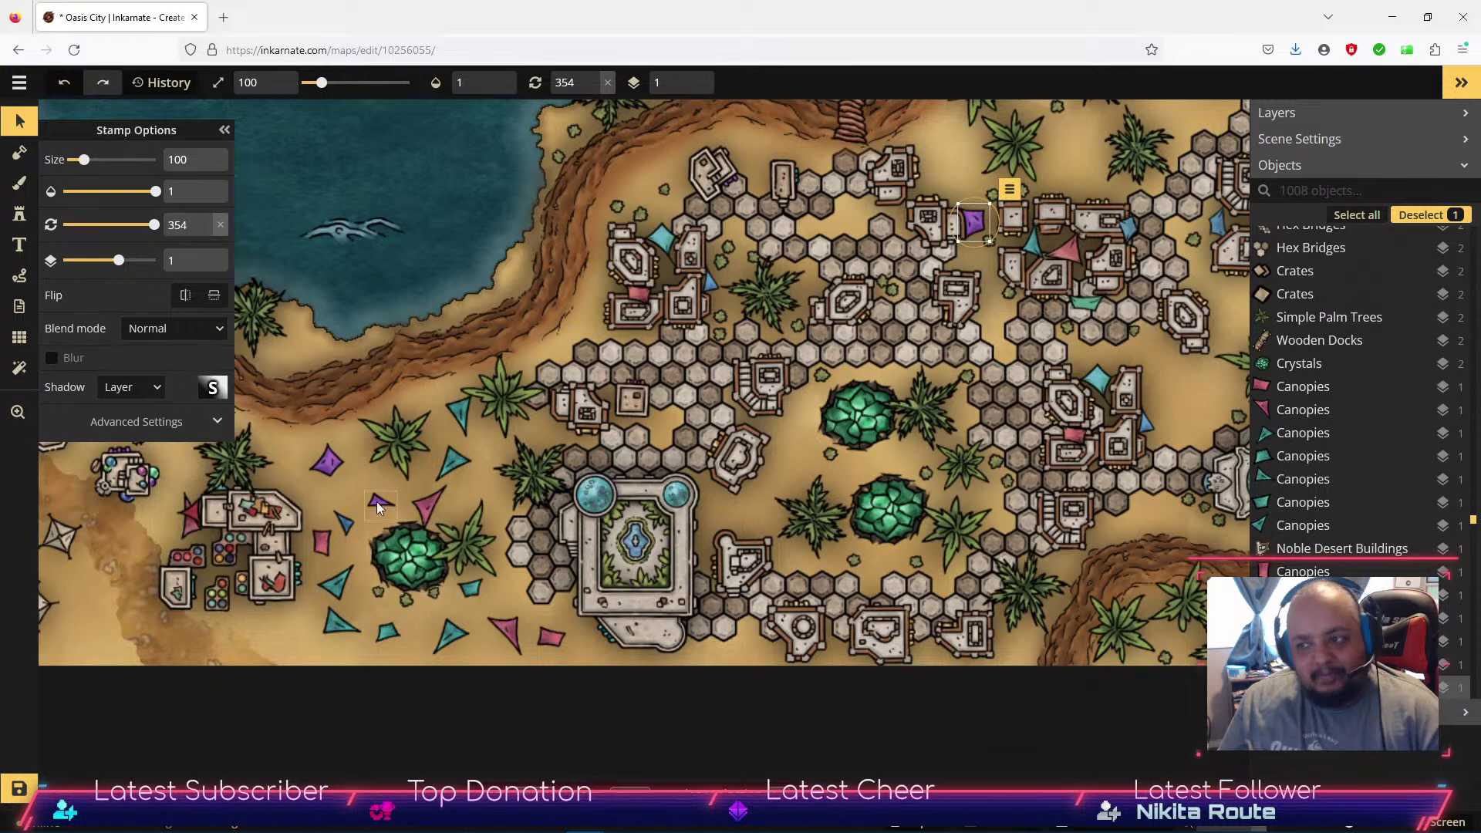
click(456, 461)
drag(472, 473, 721, 503)
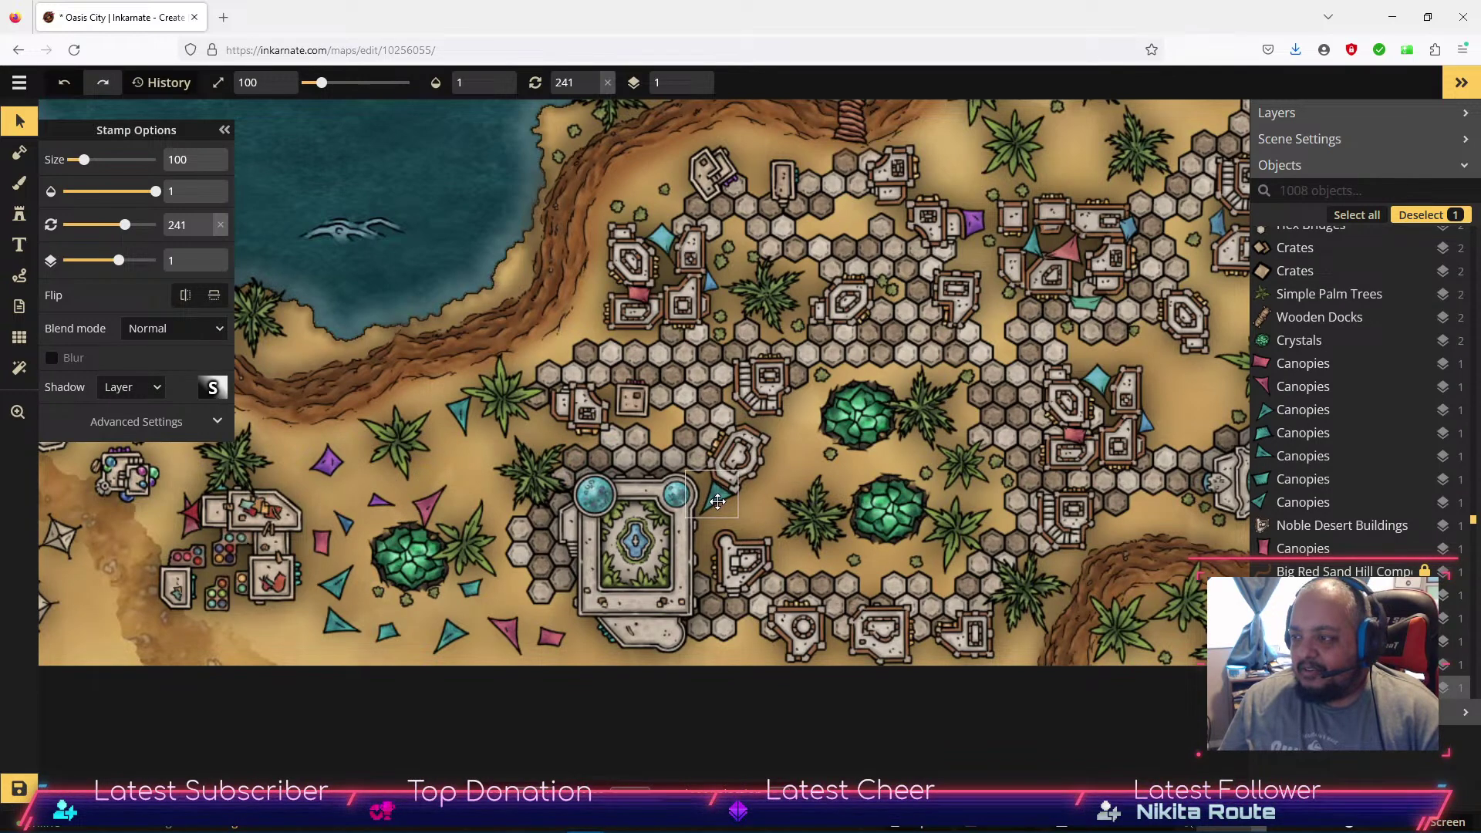
drag(717, 502, 719, 503)
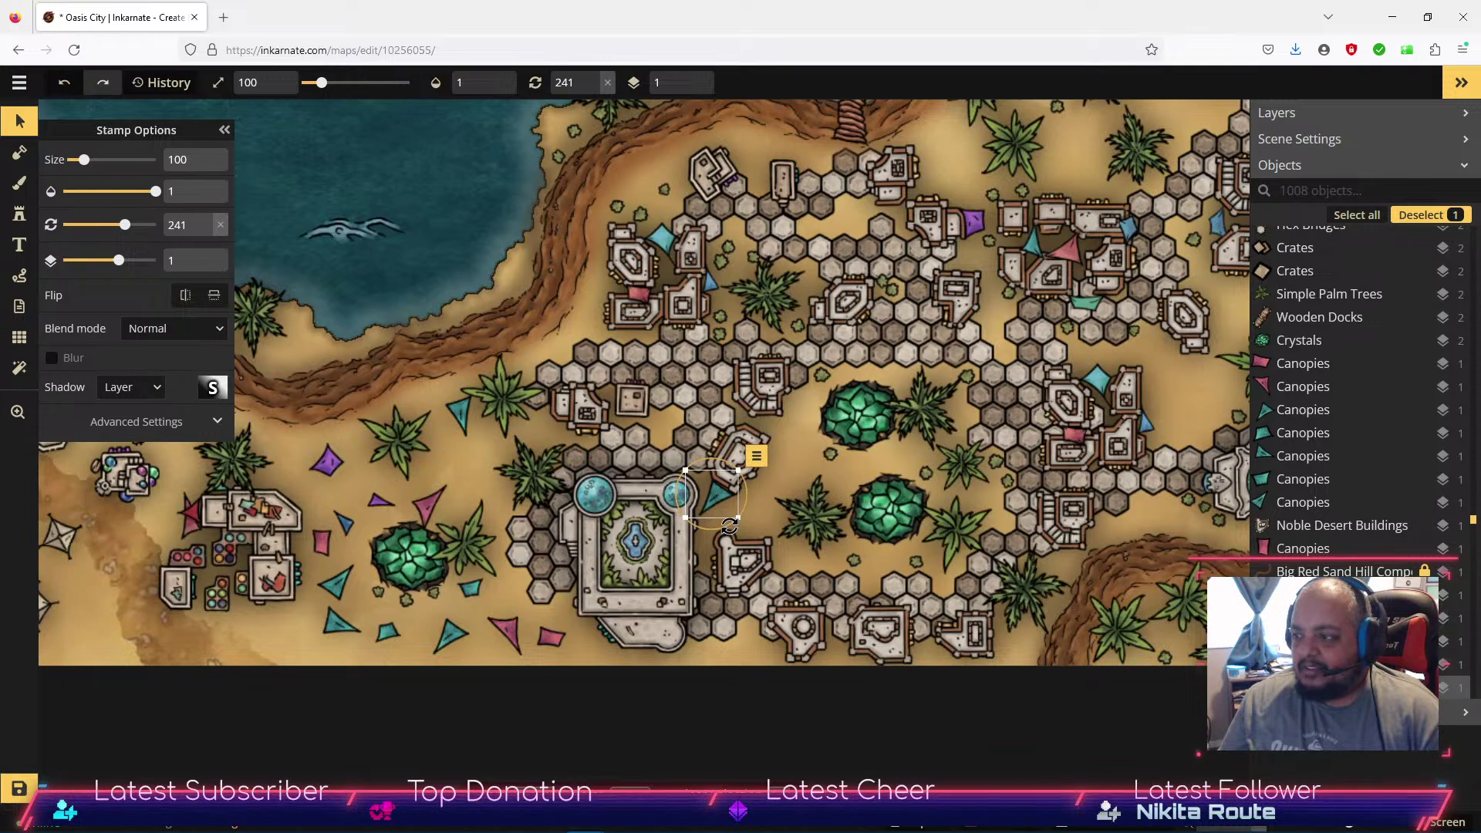
drag(713, 500, 711, 491)
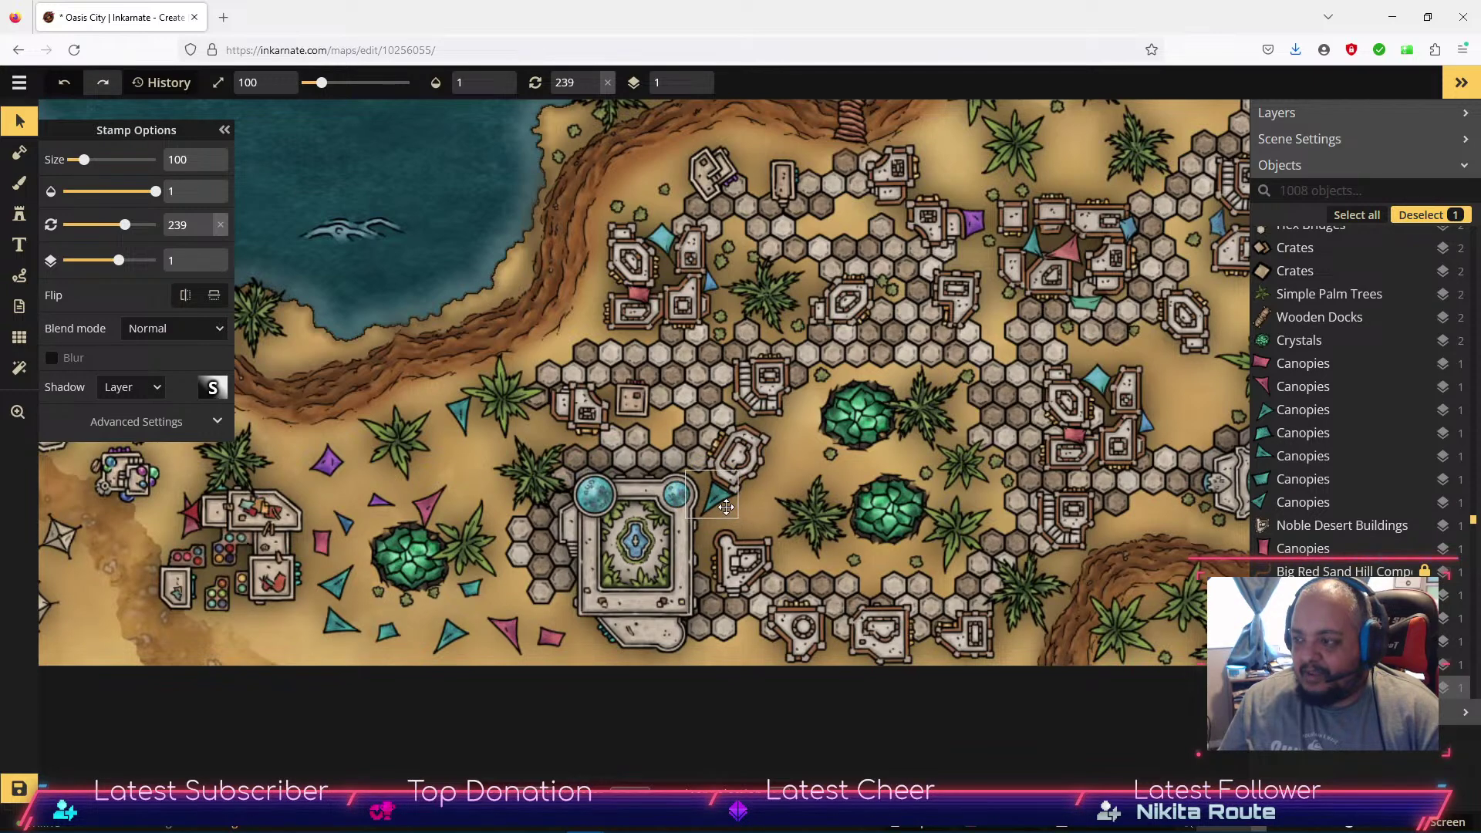
Move a small teal canopy from the western sand to the southeast corner of the stepped building east of the crystals, rotated to 2.
click(391, 628)
drag(398, 625, 880, 498)
drag(1016, 494, 1109, 507)
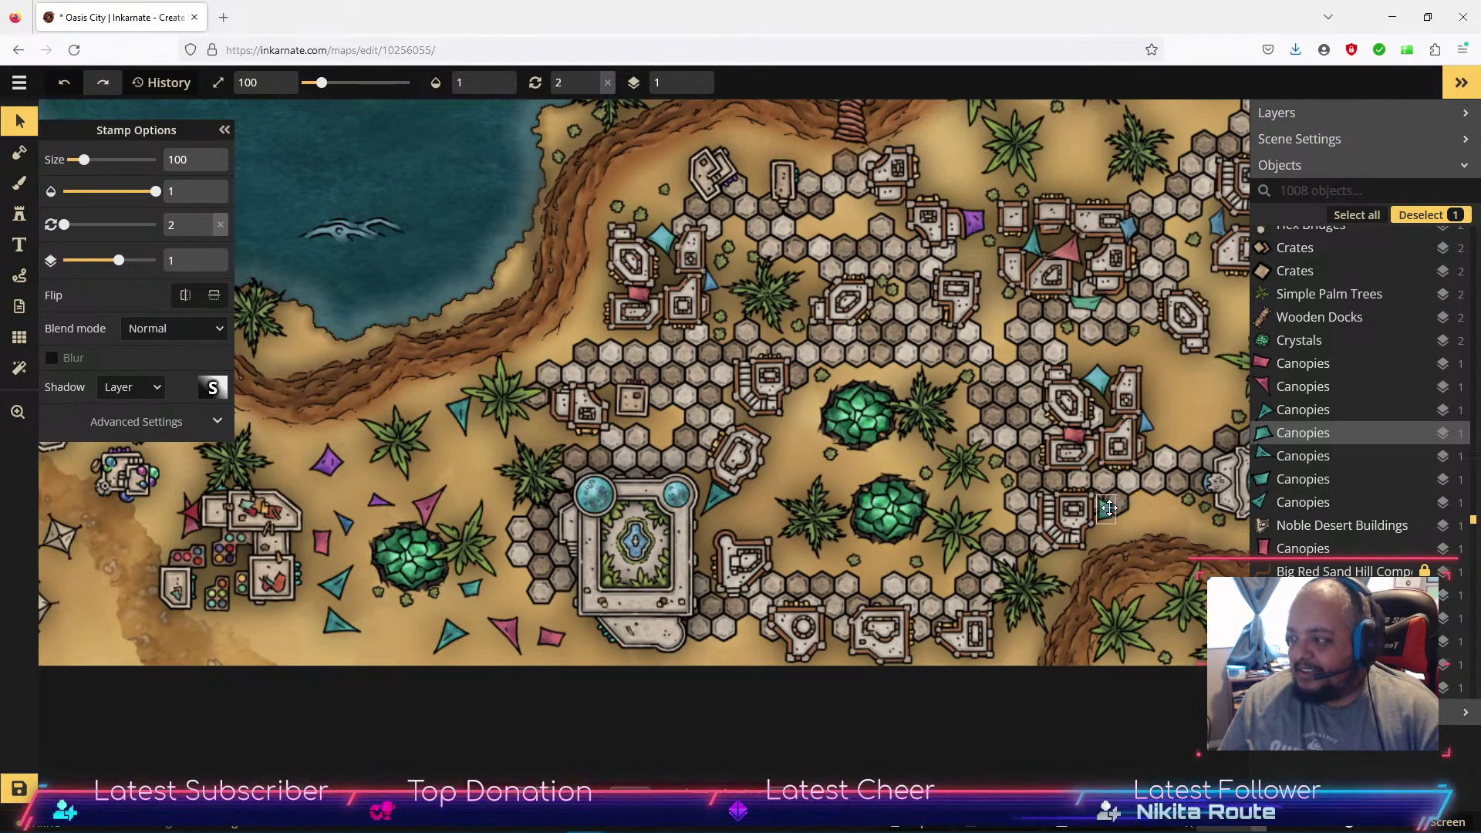
scroll(1104, 509, up, 5)
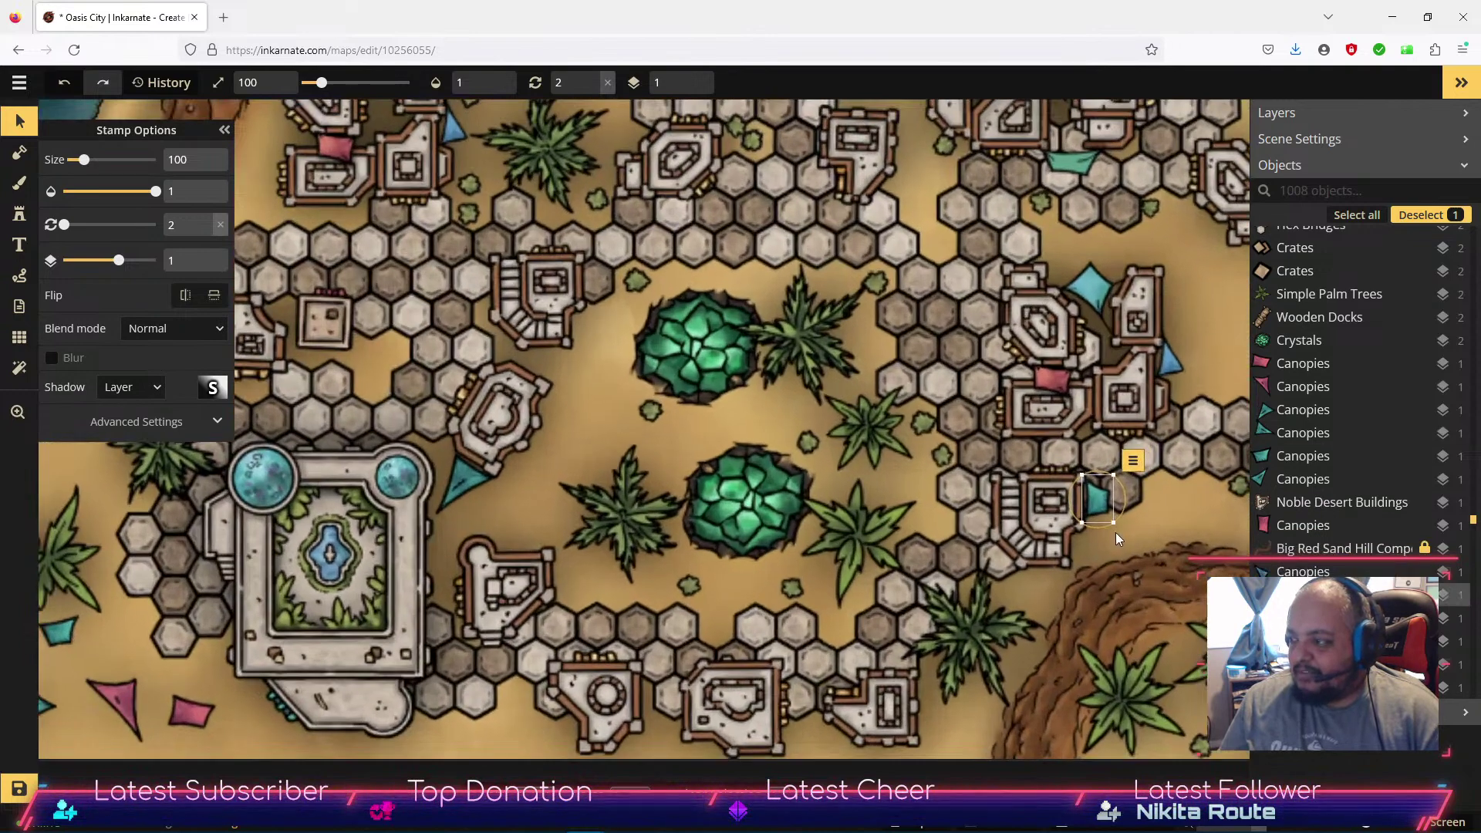
click(1106, 530)
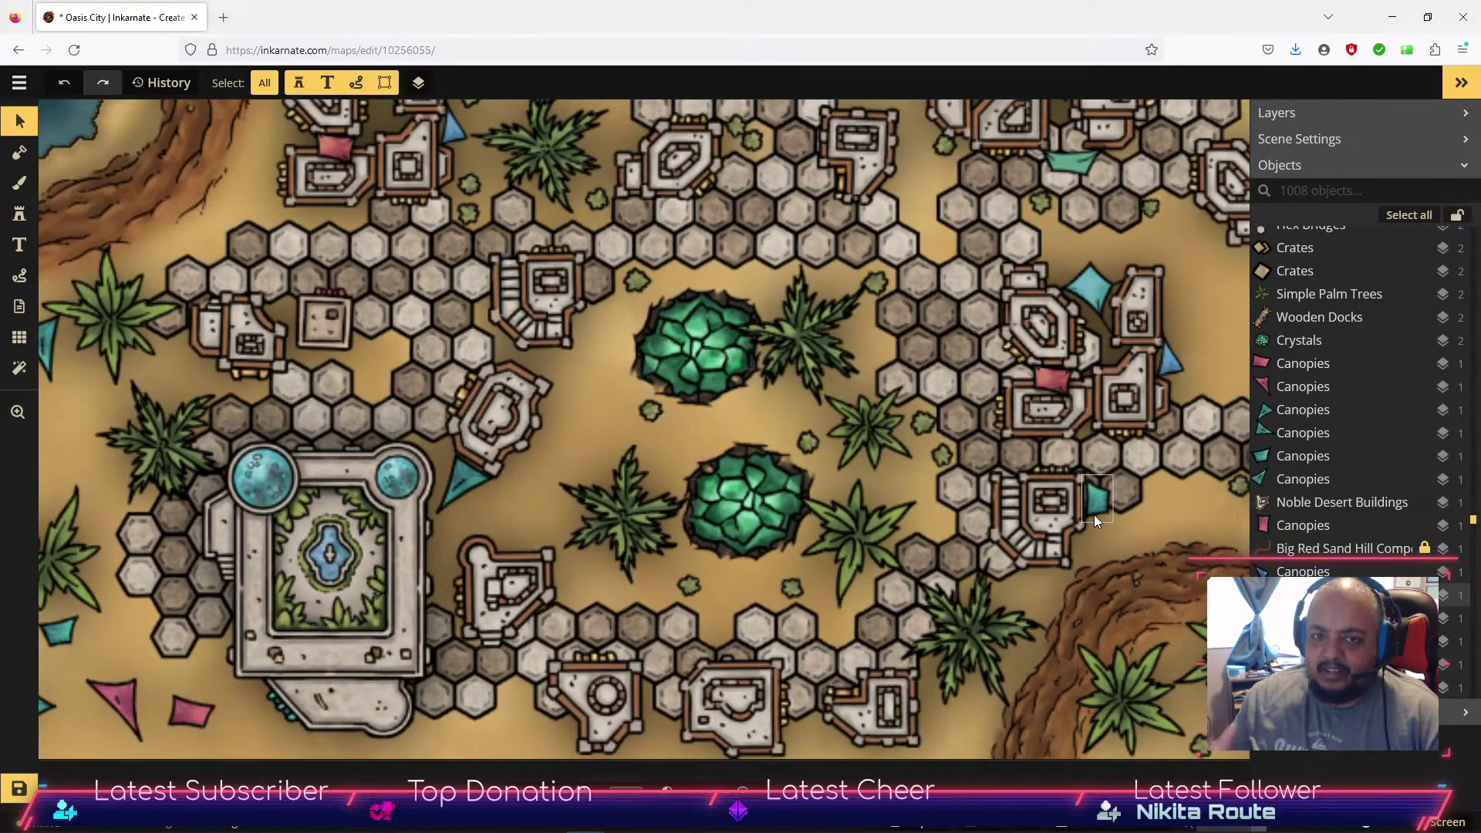
click(1104, 502)
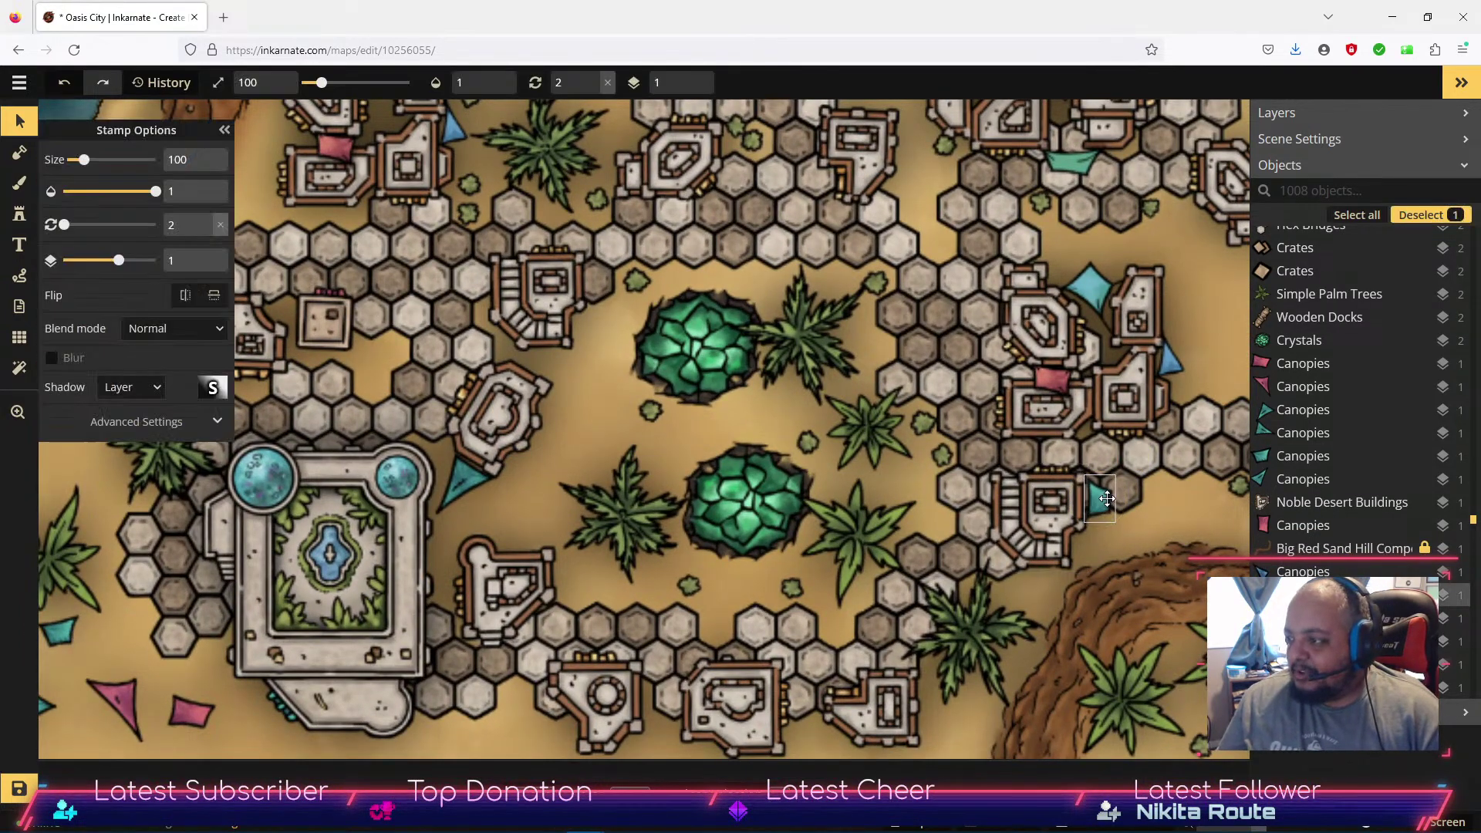
click(1103, 496)
drag(1103, 497, 1090, 551)
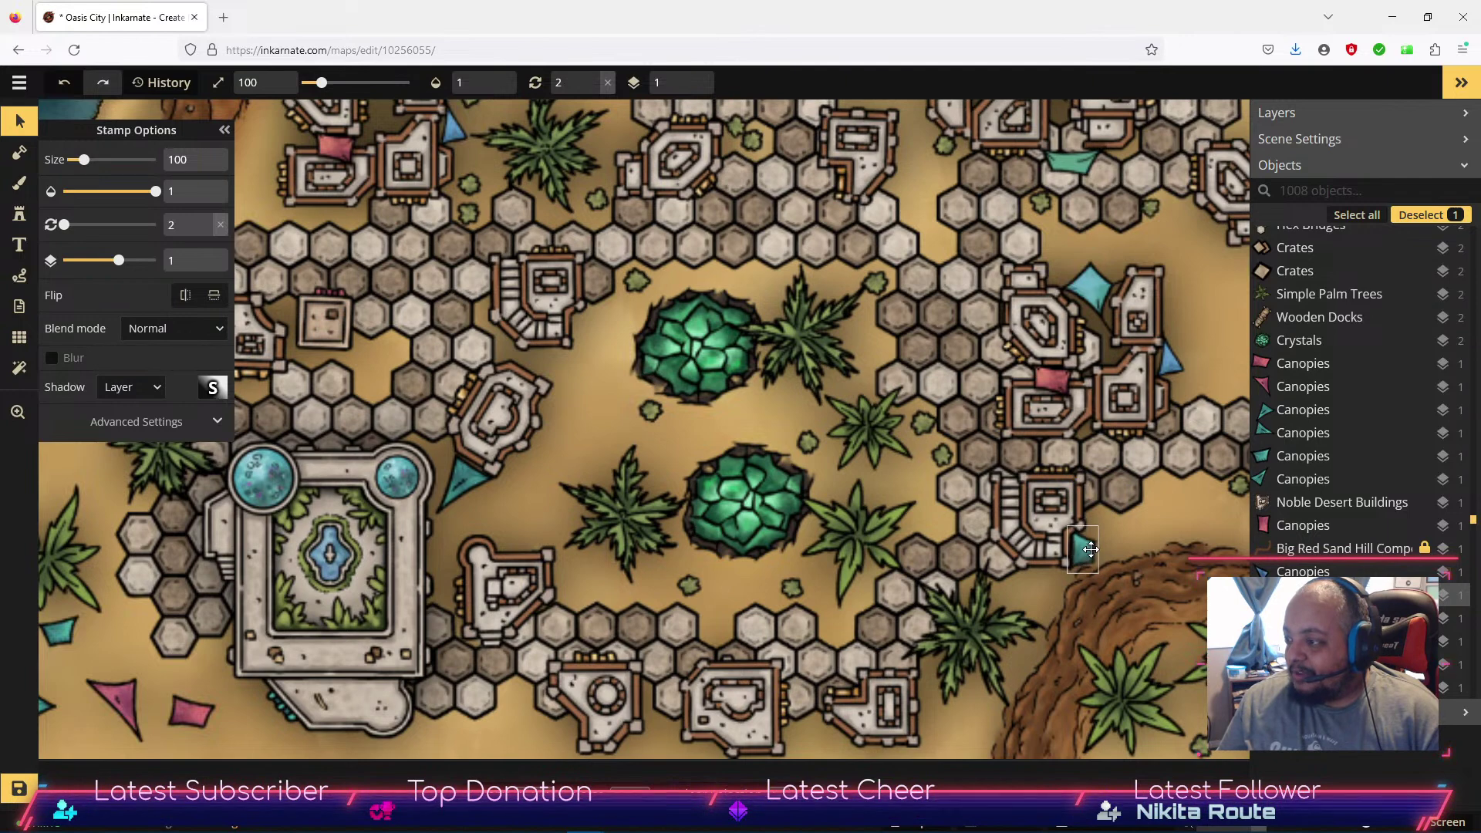
click(1141, 535)
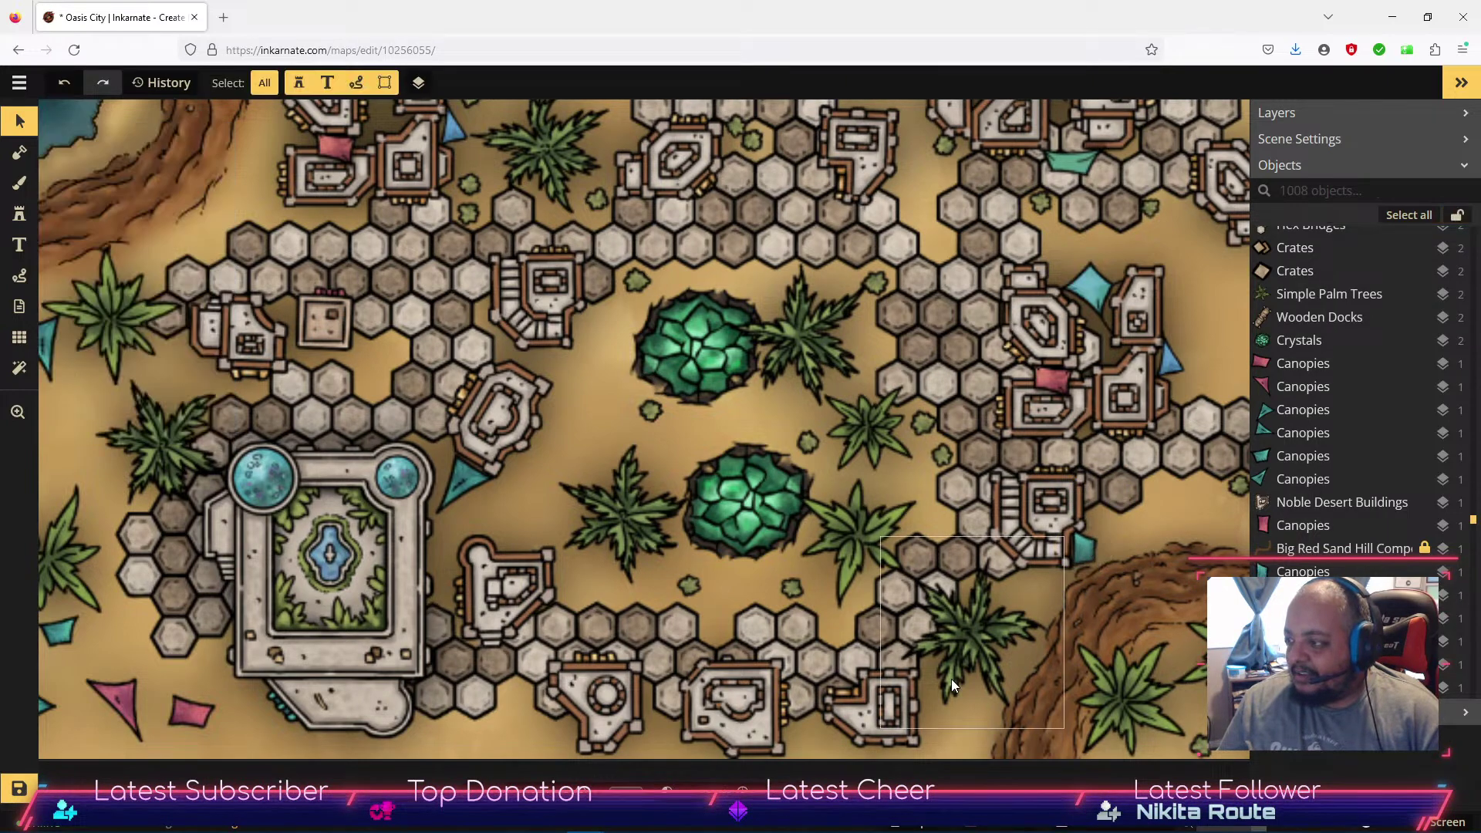
Attach a pink canopy rotated to 102 beside the stepped building near the north crystal, and a teal one rotated to 138 southwest of the round-roofed southern building.
scroll(970, 669, left, 5)
click(284, 603)
drag(284, 604, 736, 268)
drag(743, 334, 818, 198)
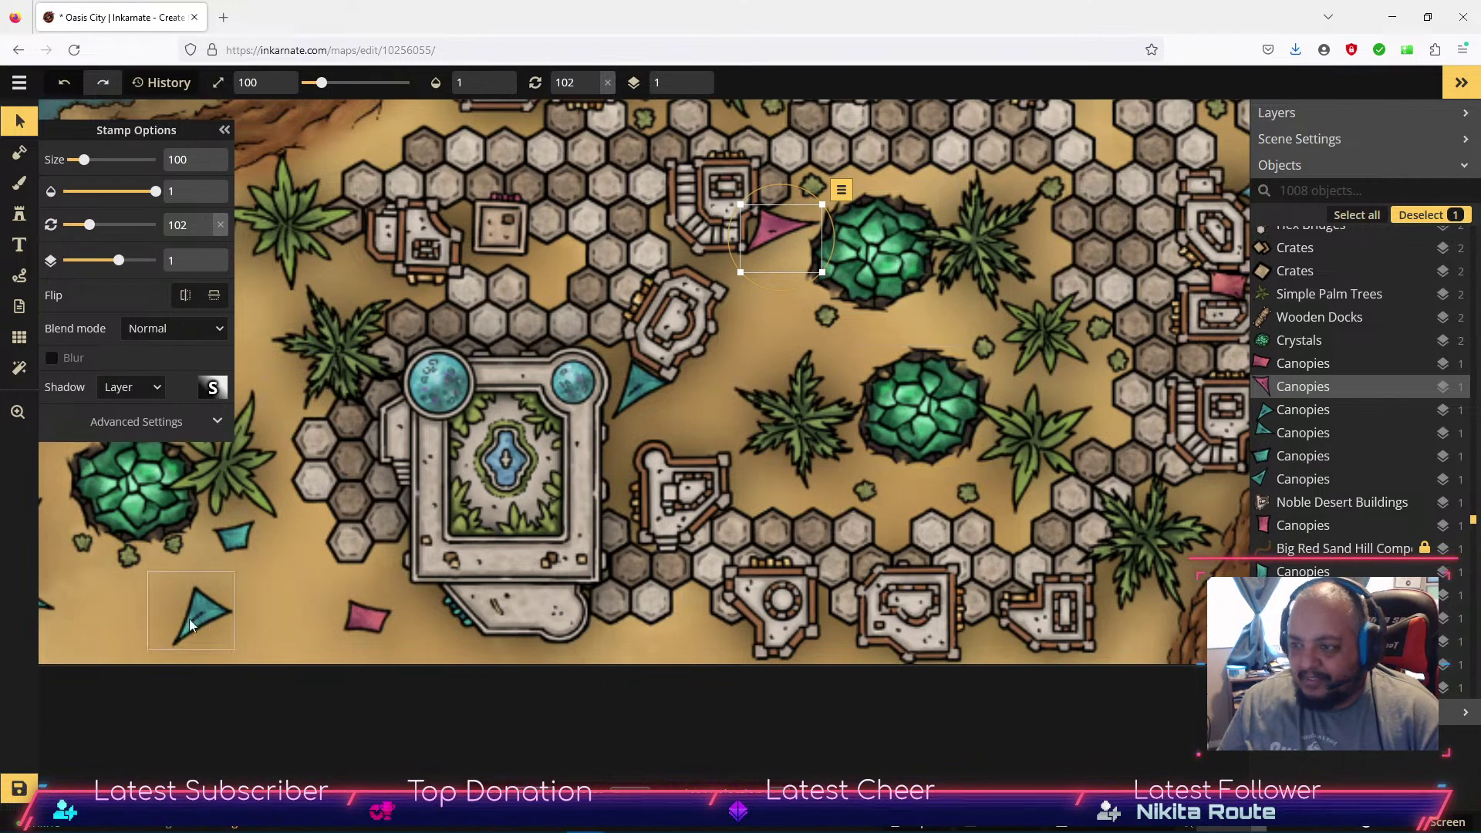
click(246, 537)
drag(246, 536, 728, 621)
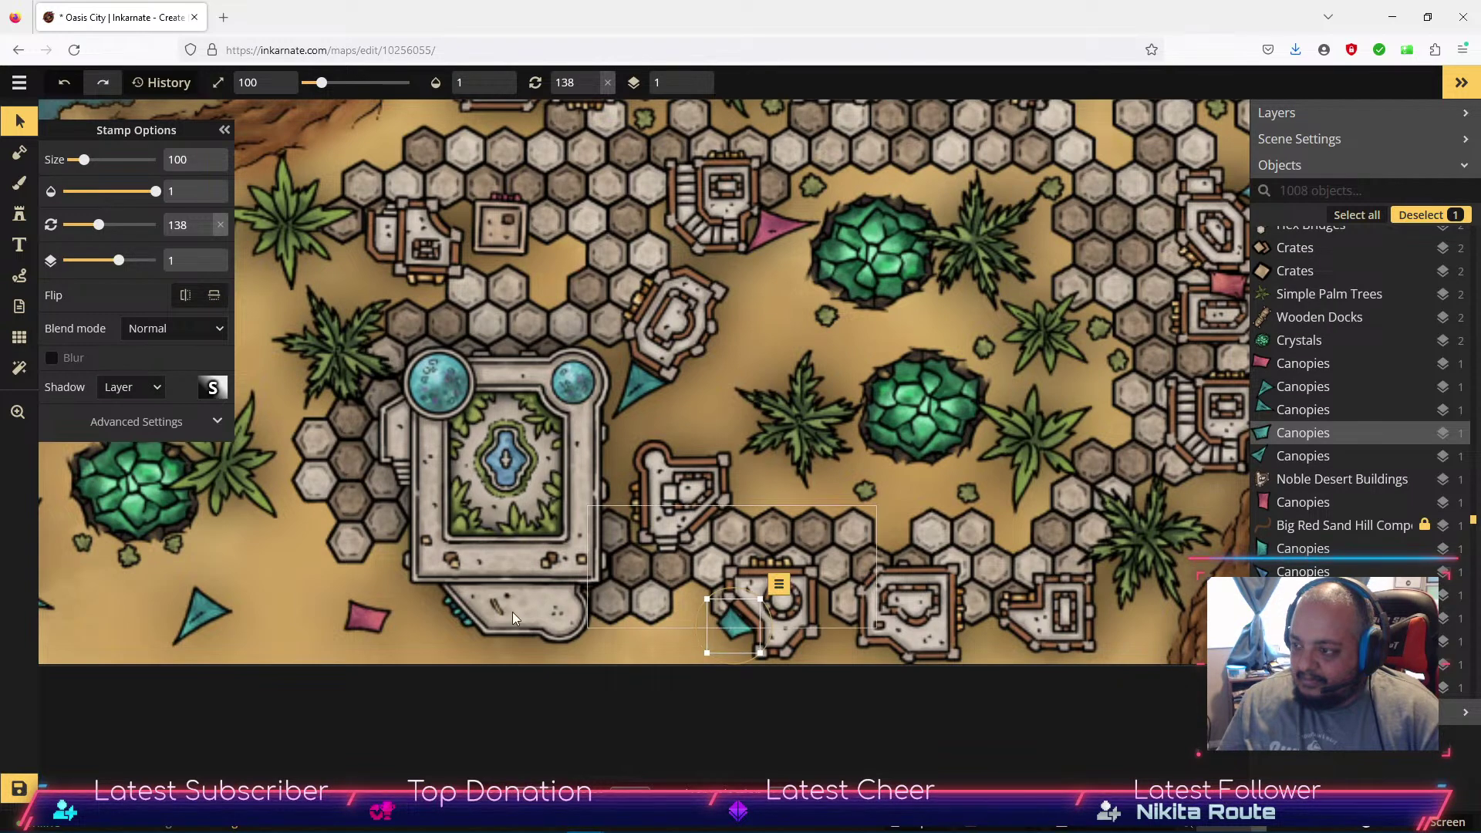
Try a teal canopy rotated to 241 beside the small building northwest of the domed compound, and return it to the sand.
drag(191, 618, 358, 302)
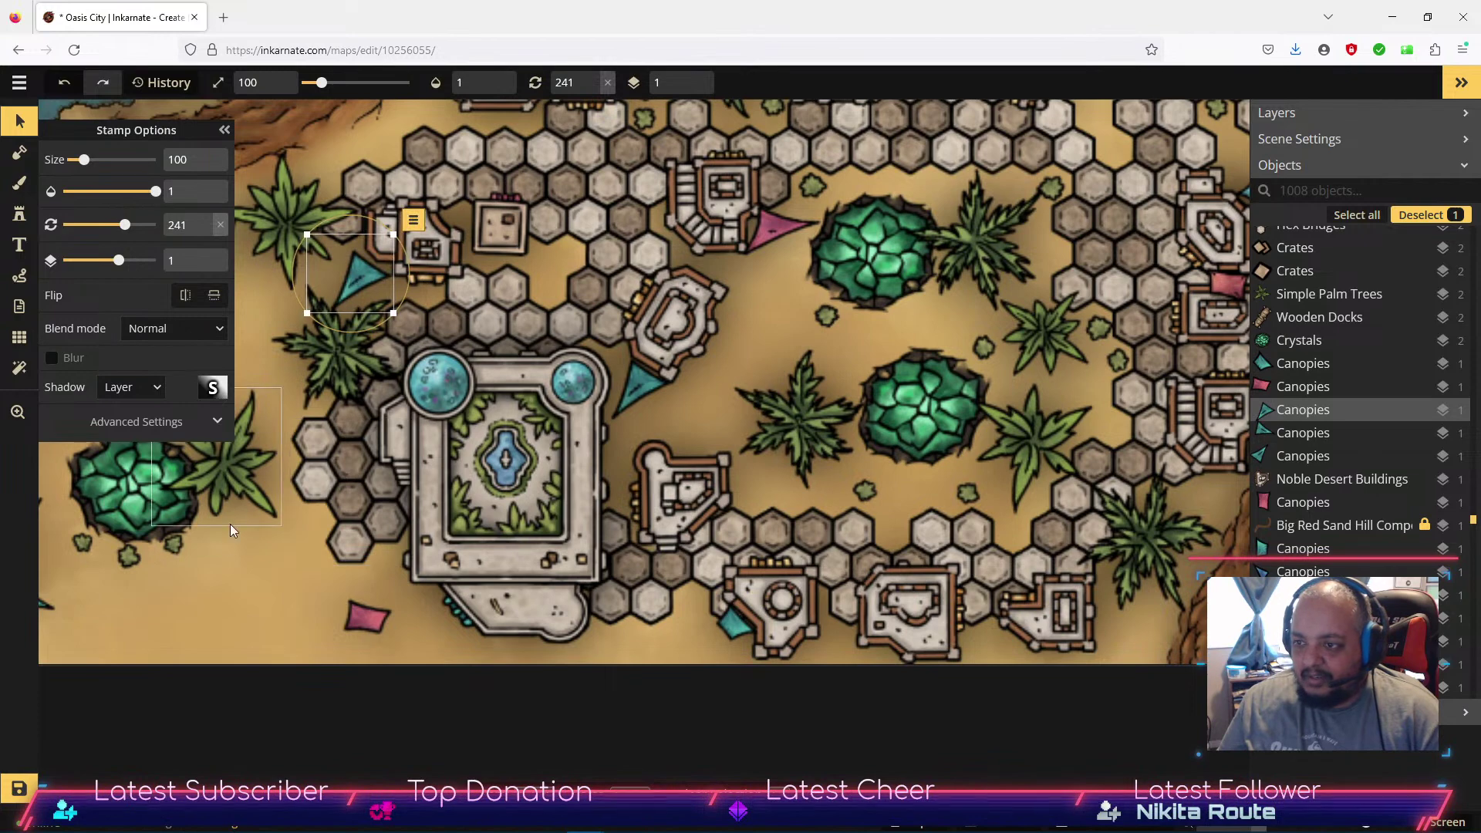
drag(244, 512, 381, 590)
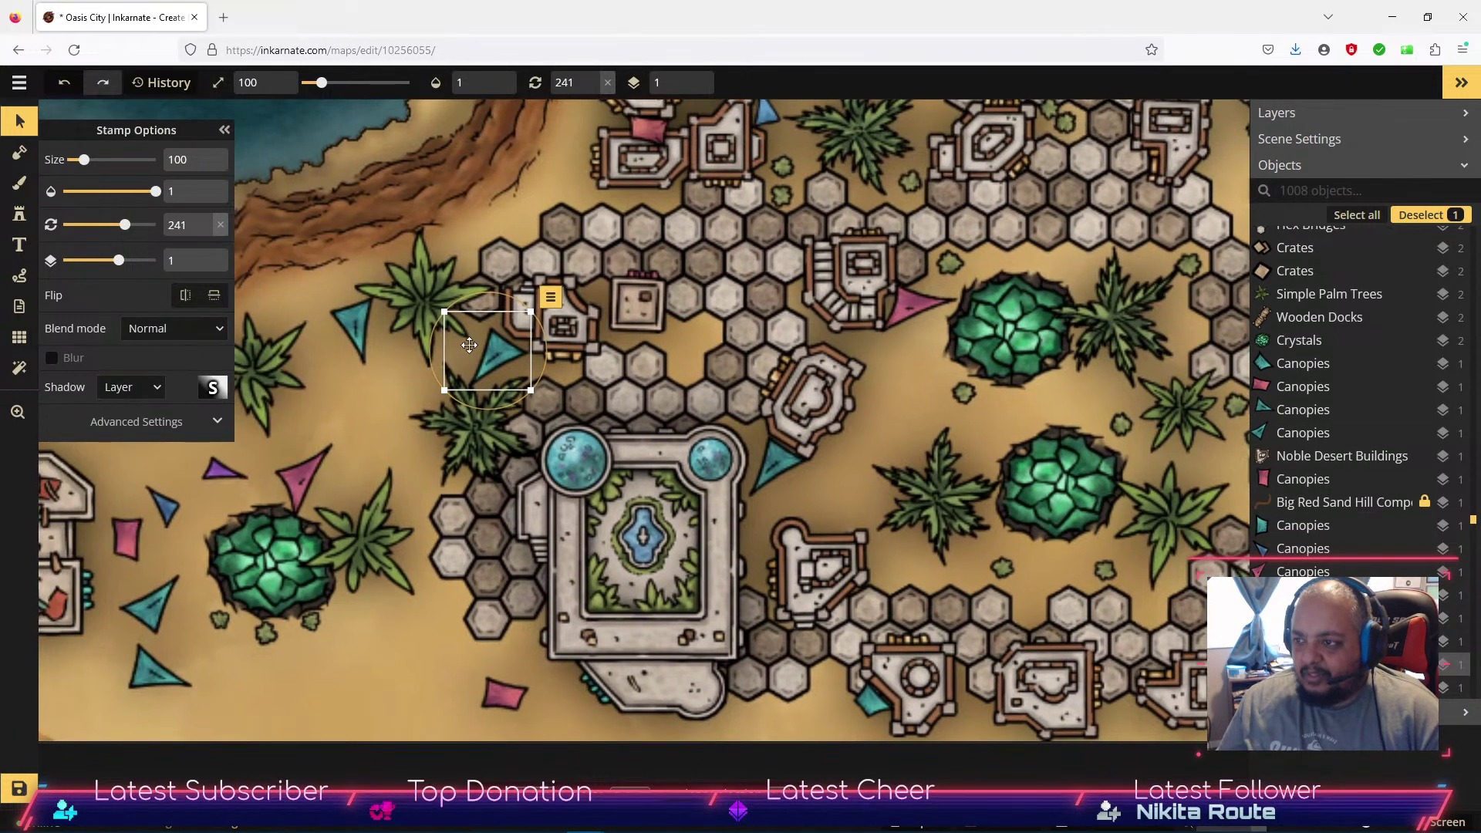
drag(493, 360, 367, 434)
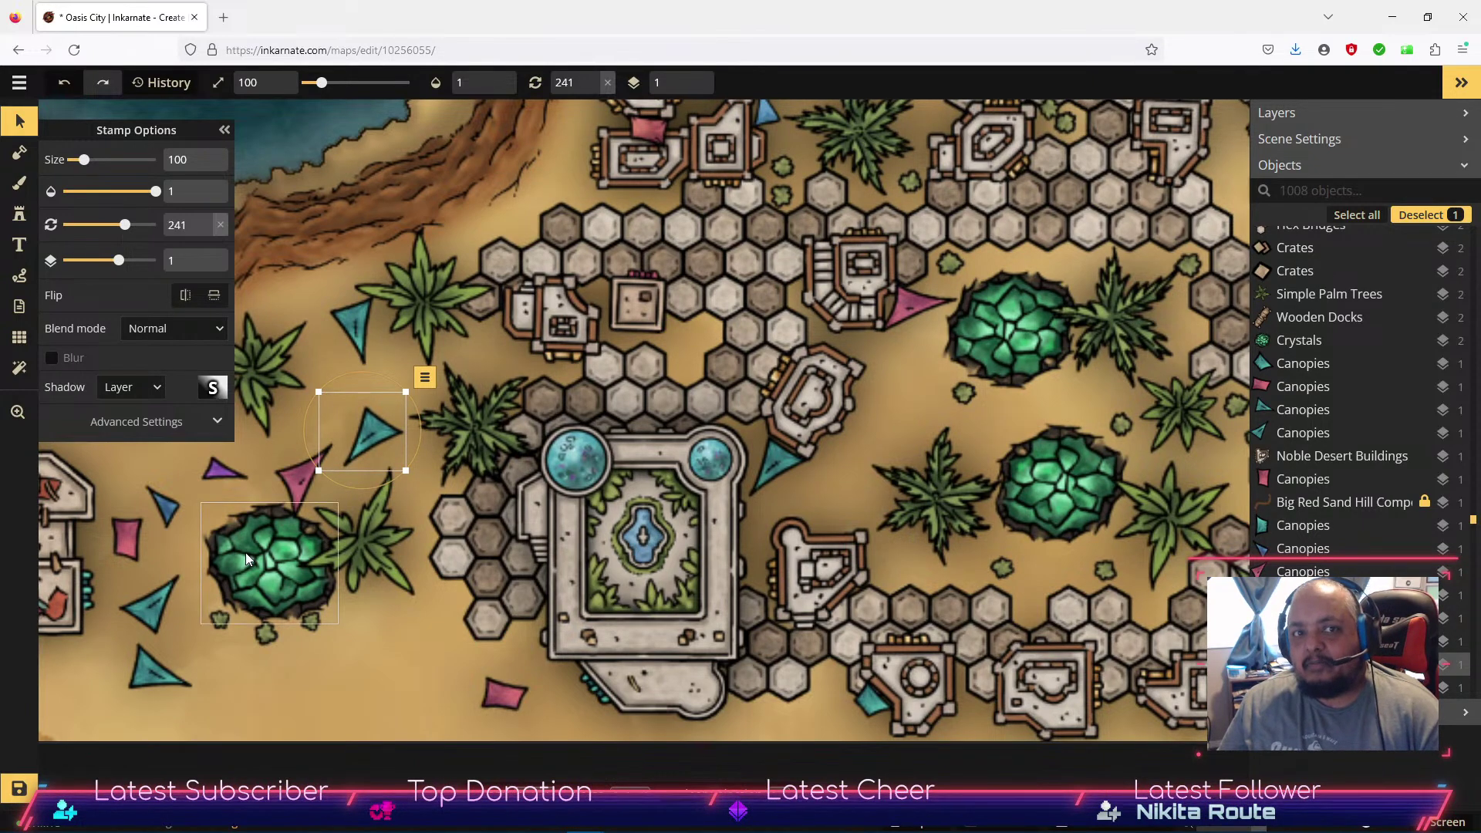
Attach a purple canopy rotated to 123 east of the tilted building and a pink one rotated to 3 north of the round-cornered building.
drag(221, 473, 869, 388)
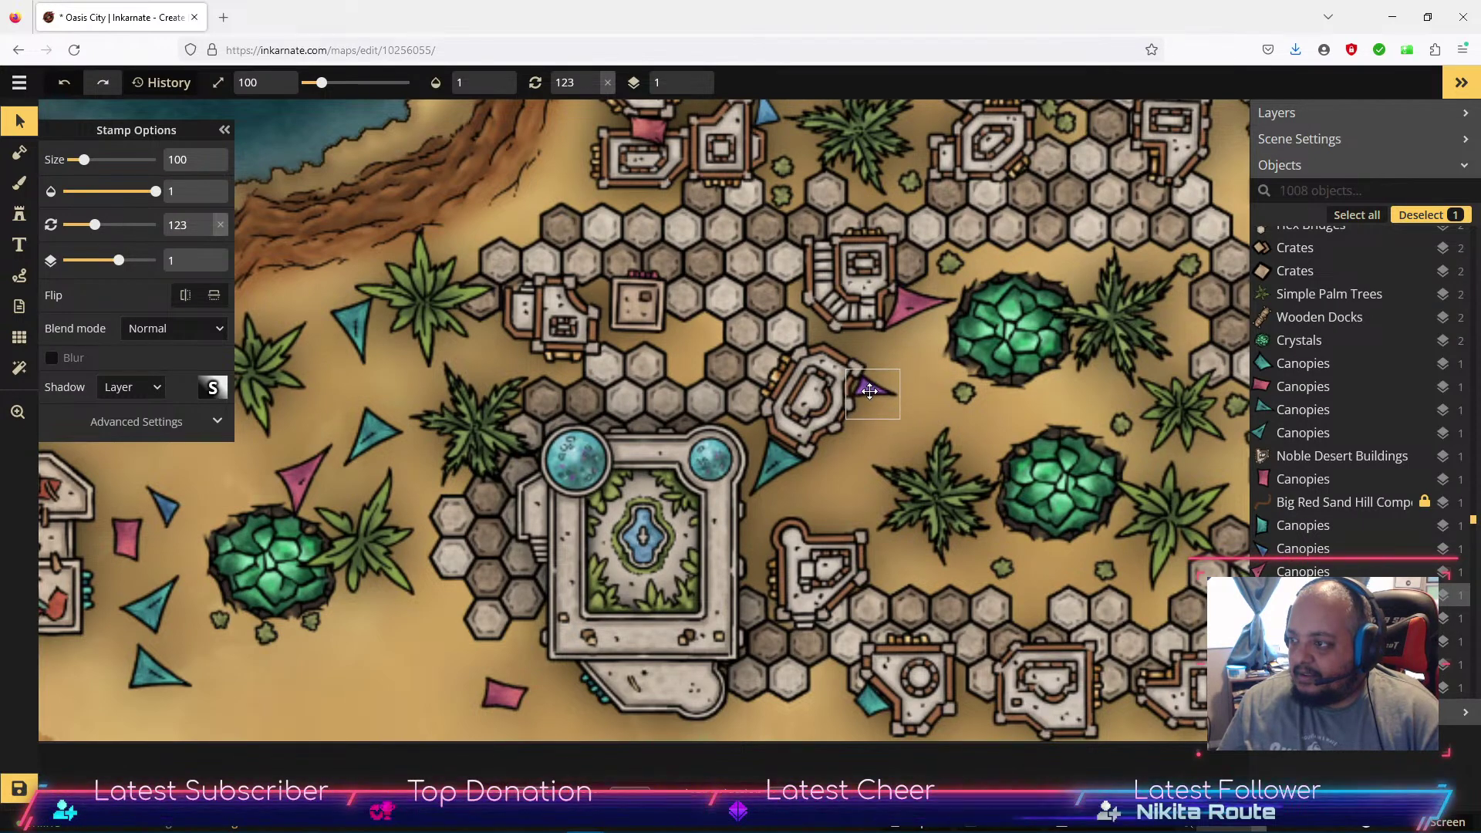
drag(153, 606, 349, 682)
drag(308, 479, 835, 490)
drag(835, 554, 822, 506)
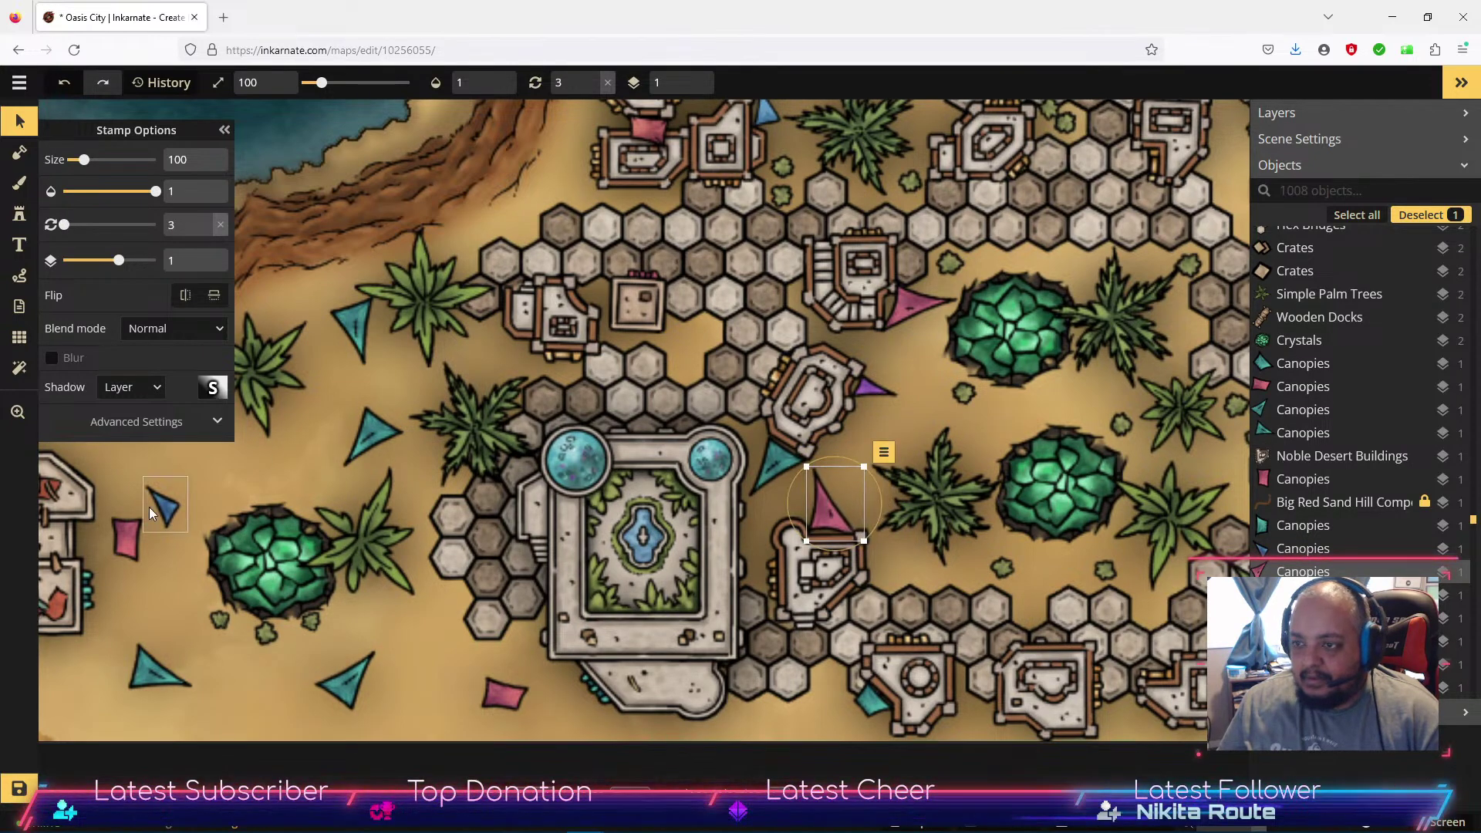
Place a pink canopy at the western market building's northeast corner, rotated to 313, and shift the loose purple canopy slightly northeast.
drag(137, 535, 152, 558)
drag(145, 659, 557, 630)
click(401, 509)
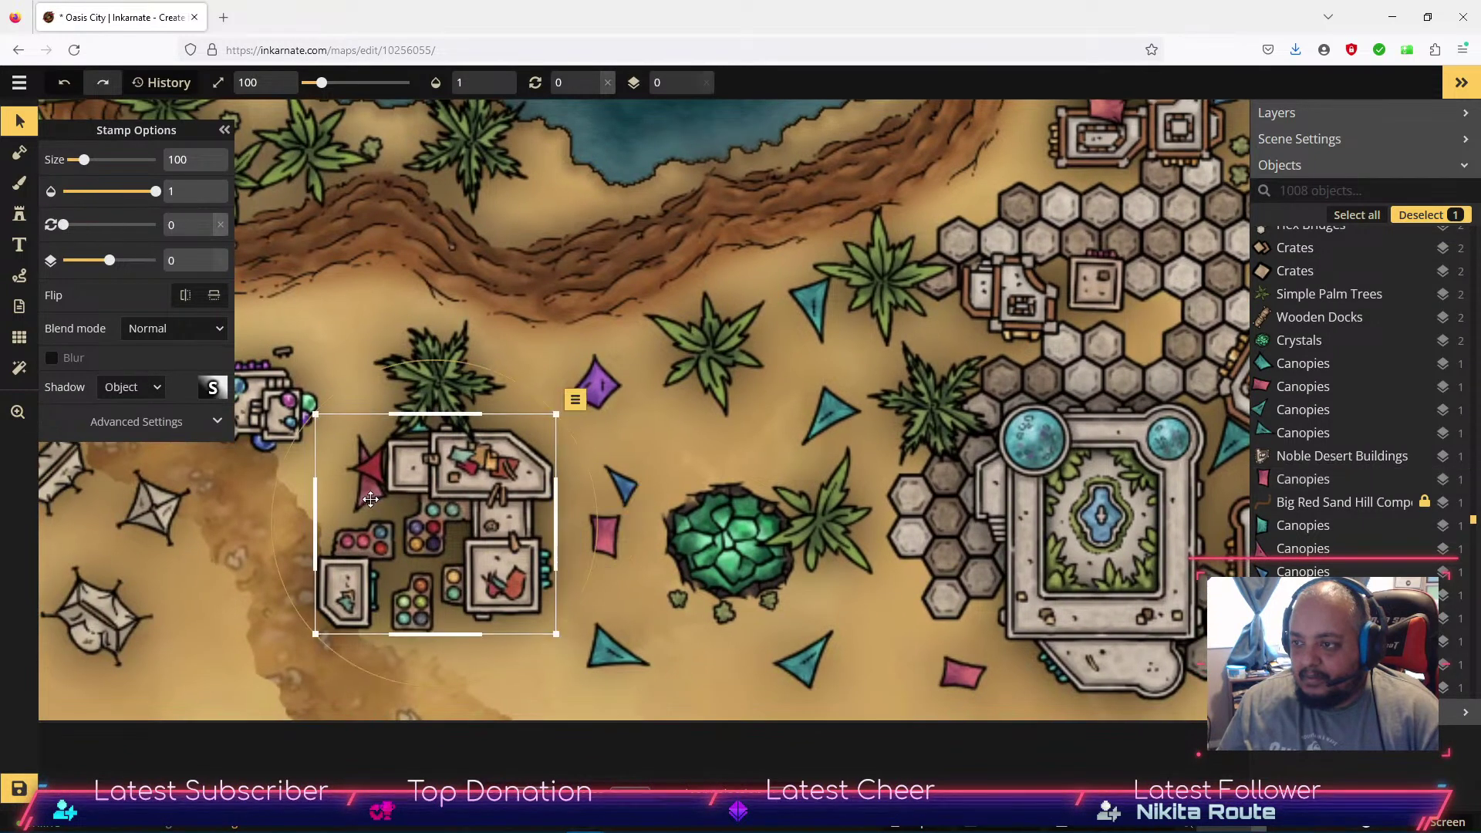
drag(604, 516, 609, 470)
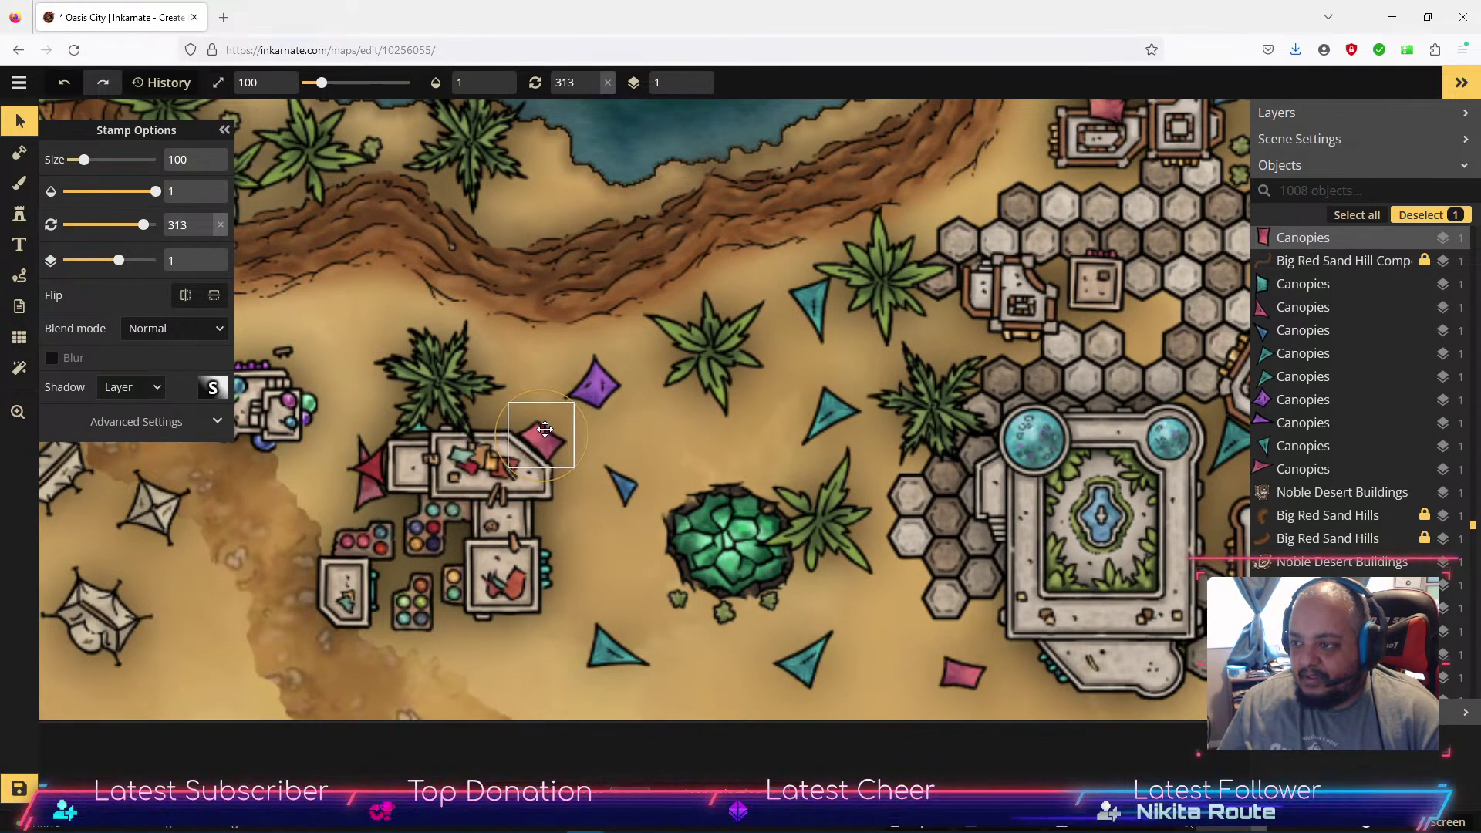
click(621, 378)
mouse_move(631, 417)
mouse_down()
mouse_move(592, 544)
mouse_move(633, 406)
mouse_up()
Fit the blue canopy against the market building's east side, rotated to 129, and move a loose teal canopy north of the western crystal.
click(621, 490)
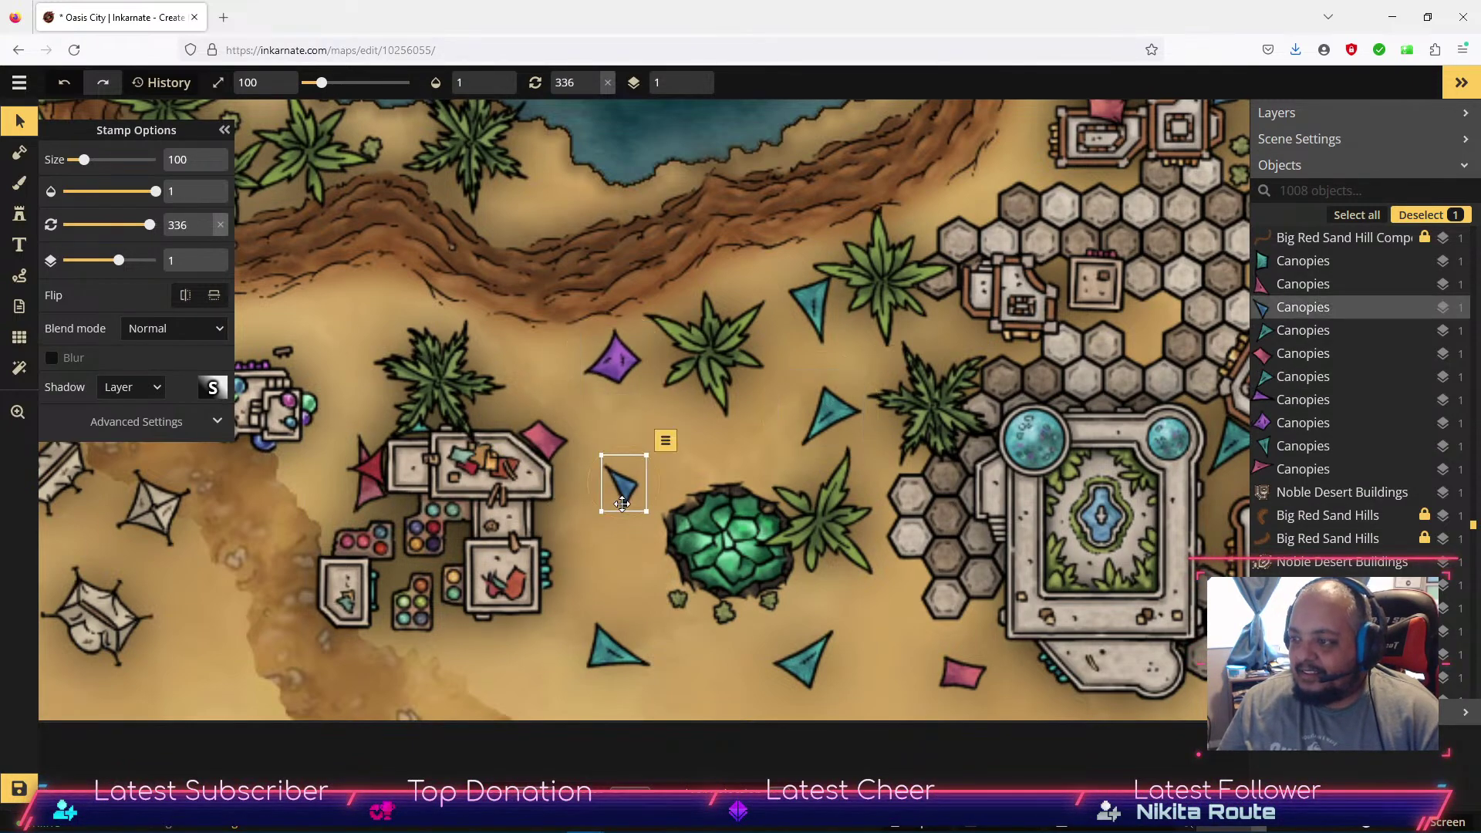
drag(622, 520, 570, 487)
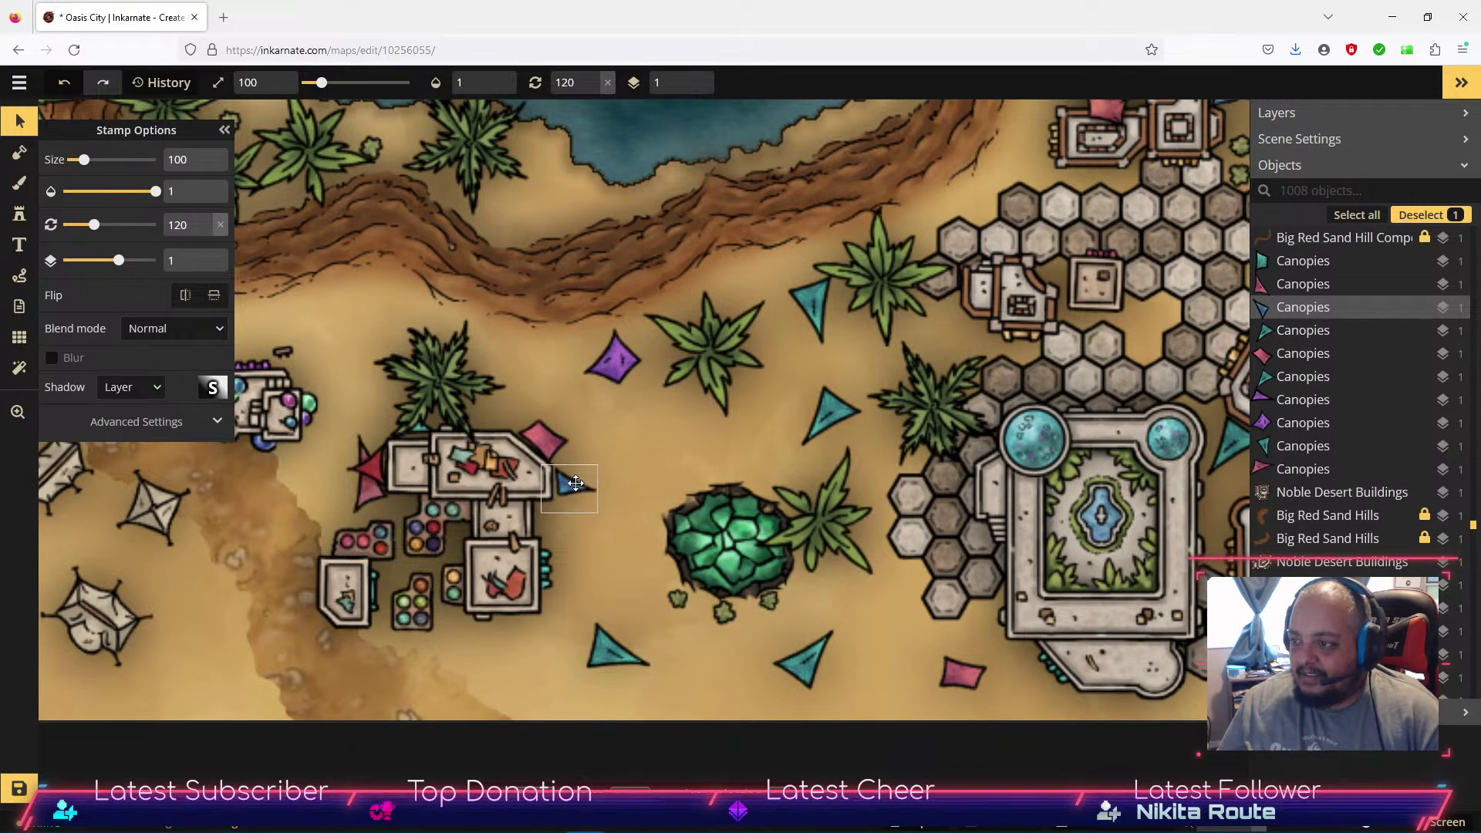
drag(574, 483, 574, 485)
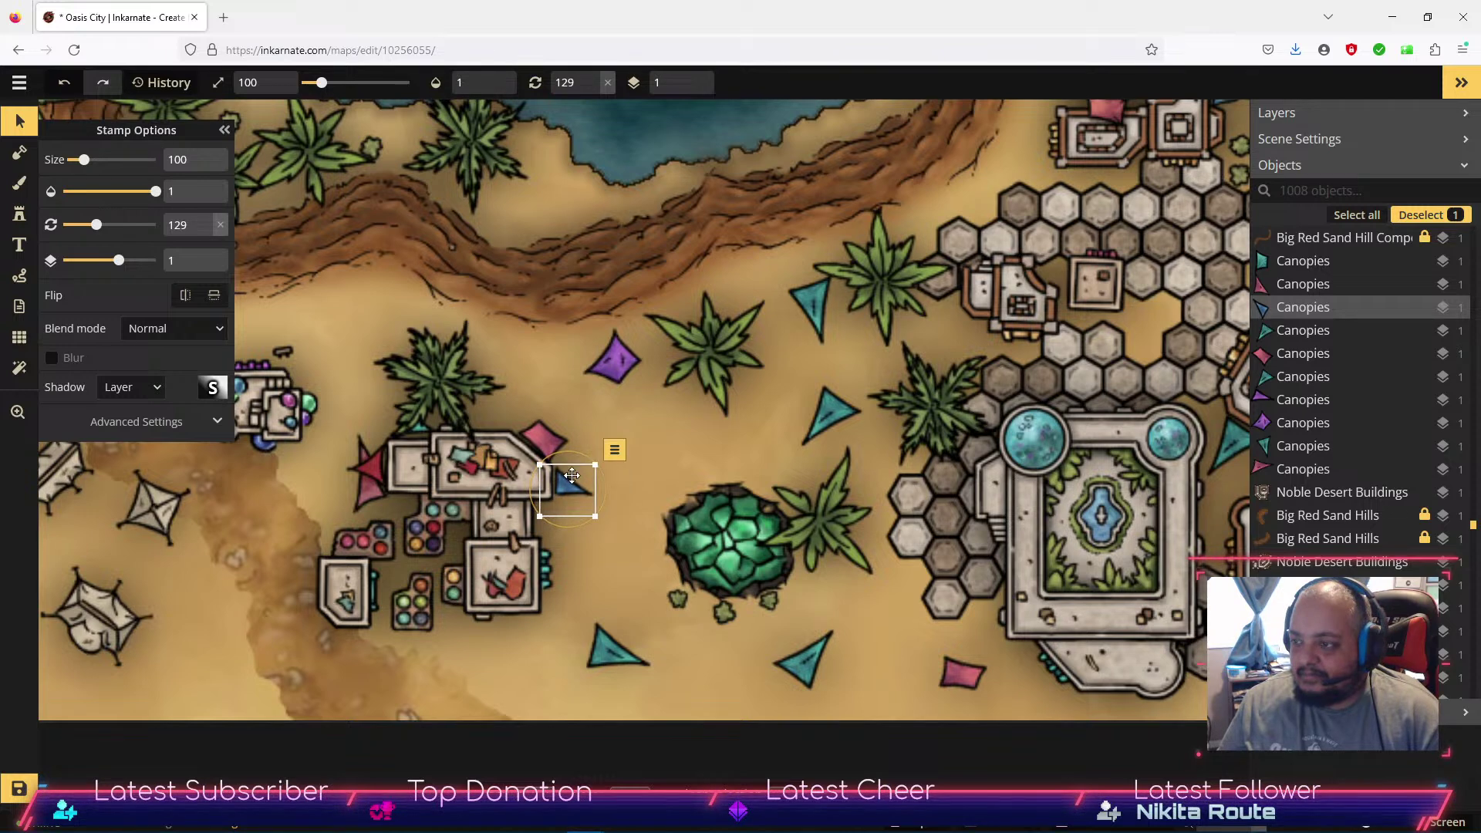
drag(570, 478, 568, 477)
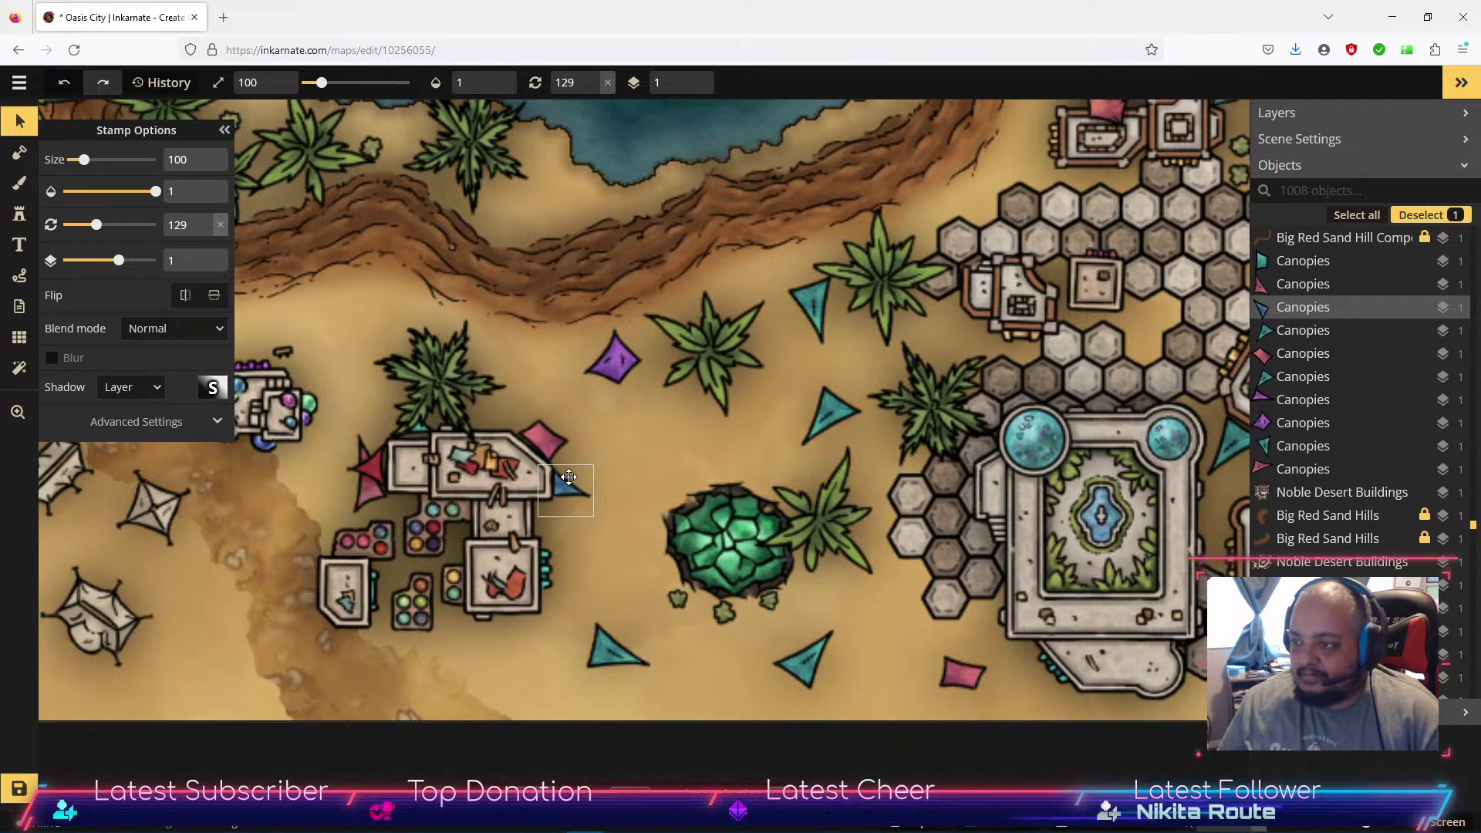
drag(604, 655, 667, 439)
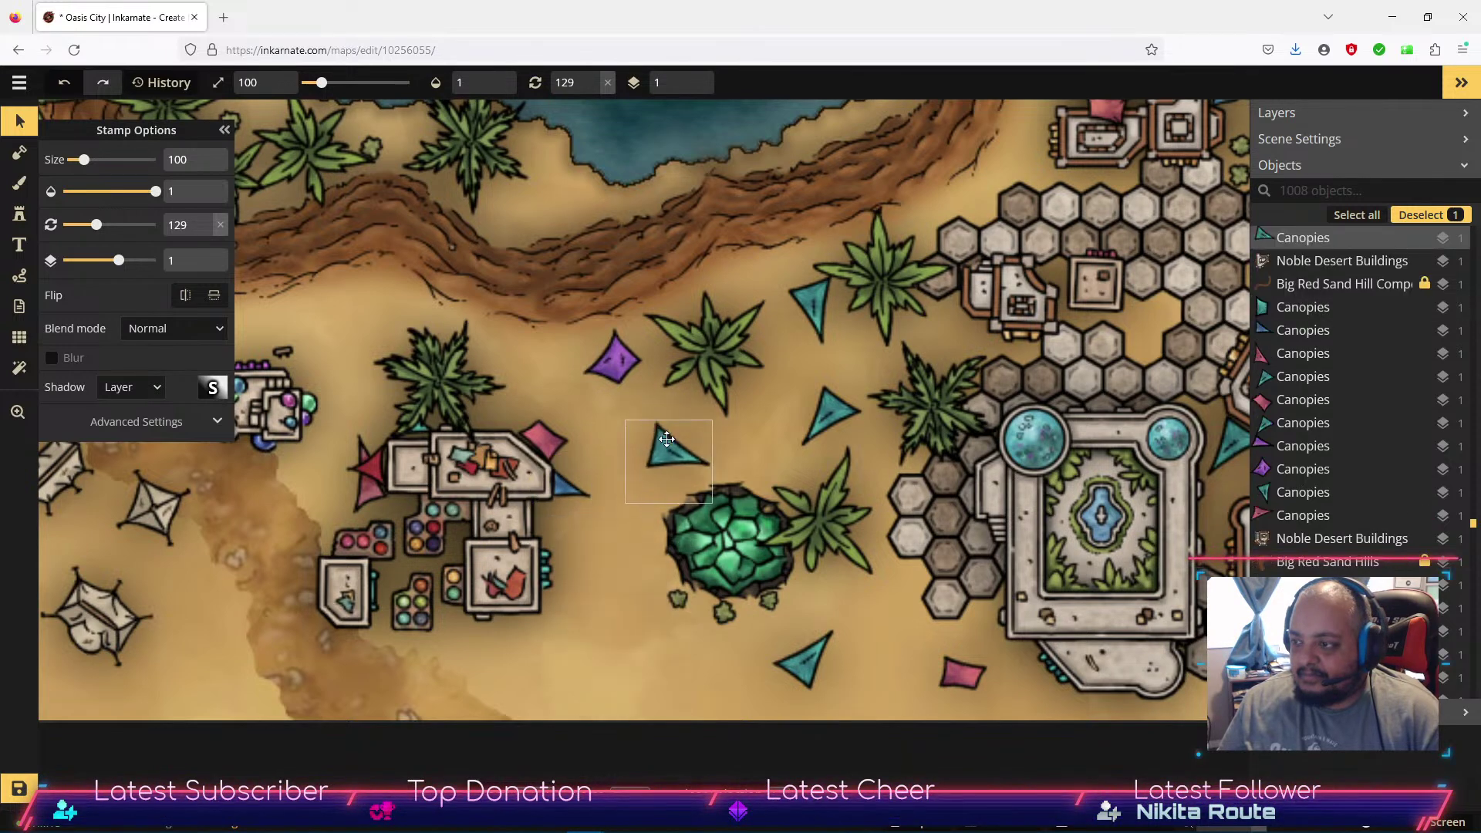
Move the loose pink canopy to the south side of the building cluster northwest of the paved street, rotated to 88.
key(space)
drag(864, 656, 683, 710)
drag(788, 743, 764, 448)
key(space)
drag(685, 755, 702, 547)
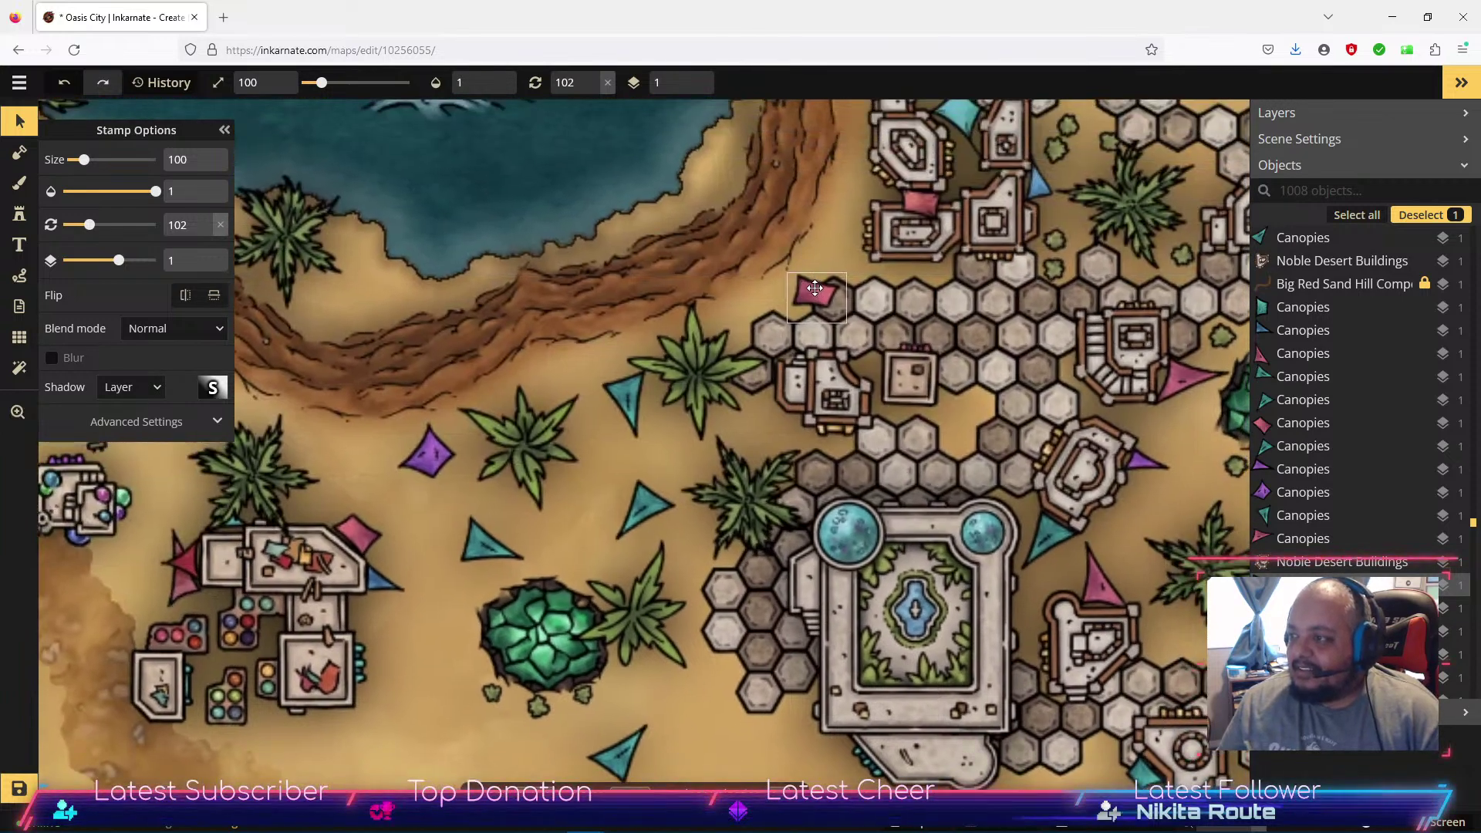
drag(755, 389, 761, 413)
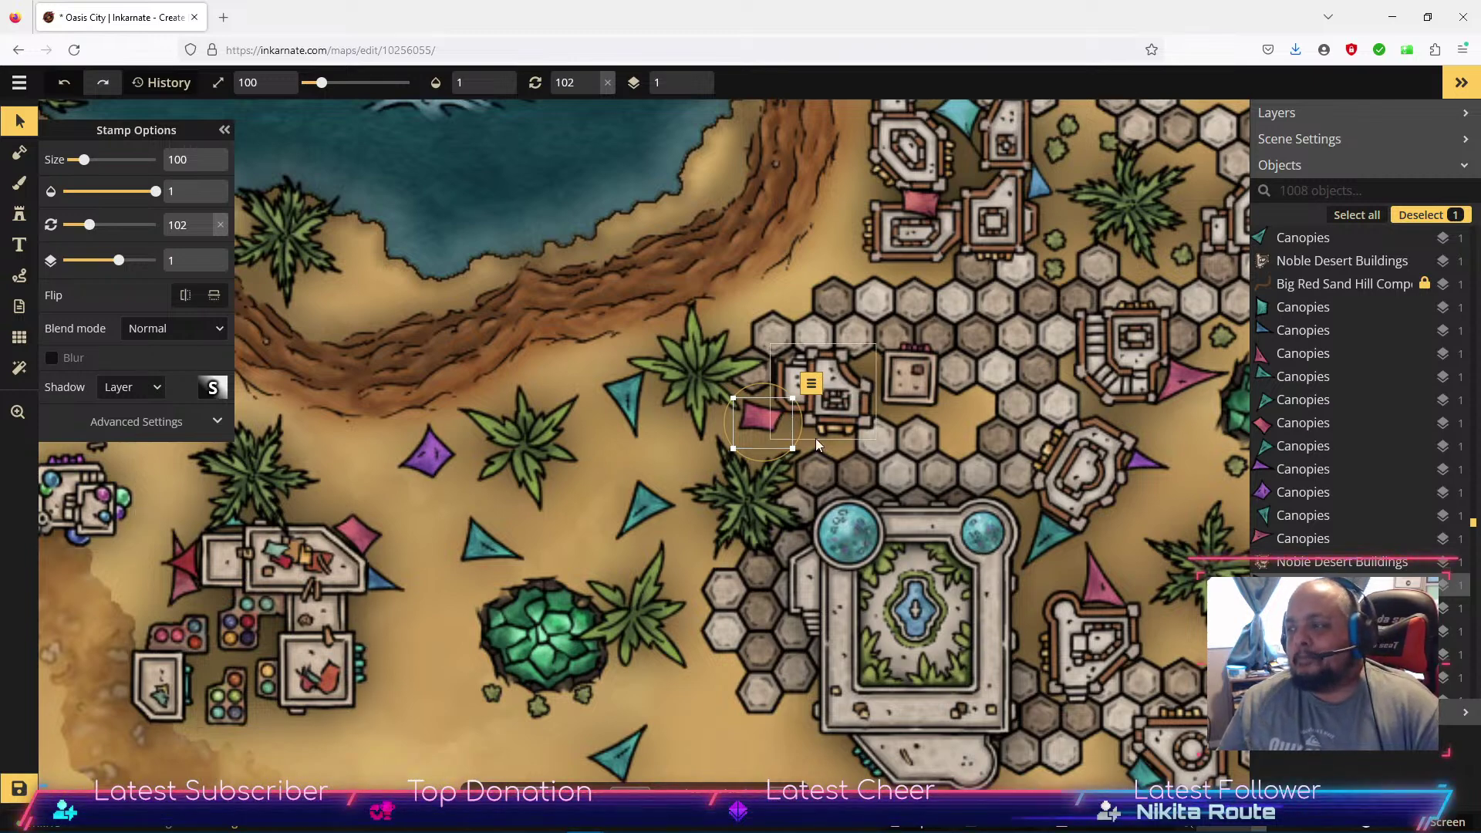
drag(804, 425, 793, 456)
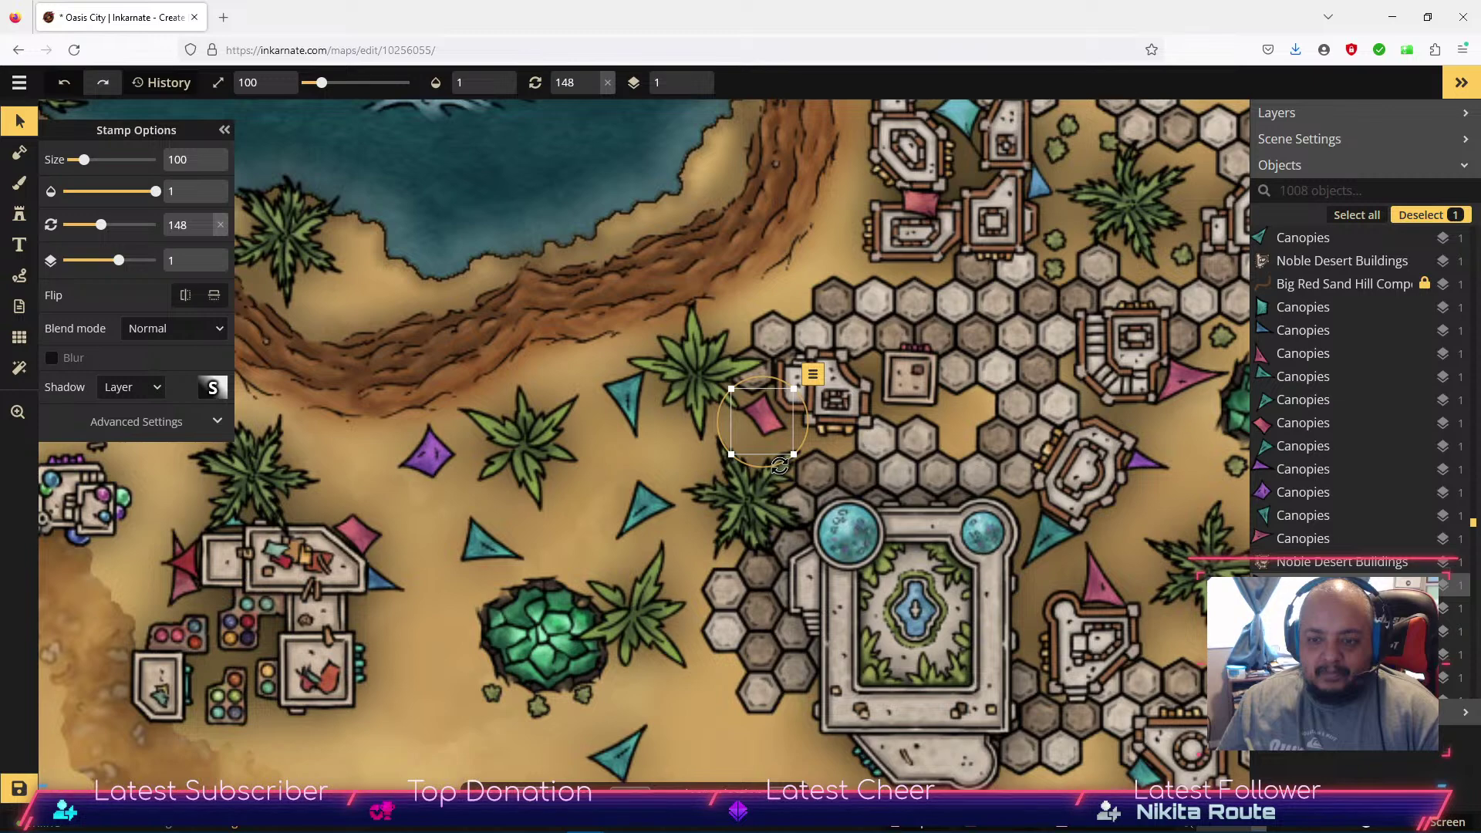
drag(763, 421, 916, 284)
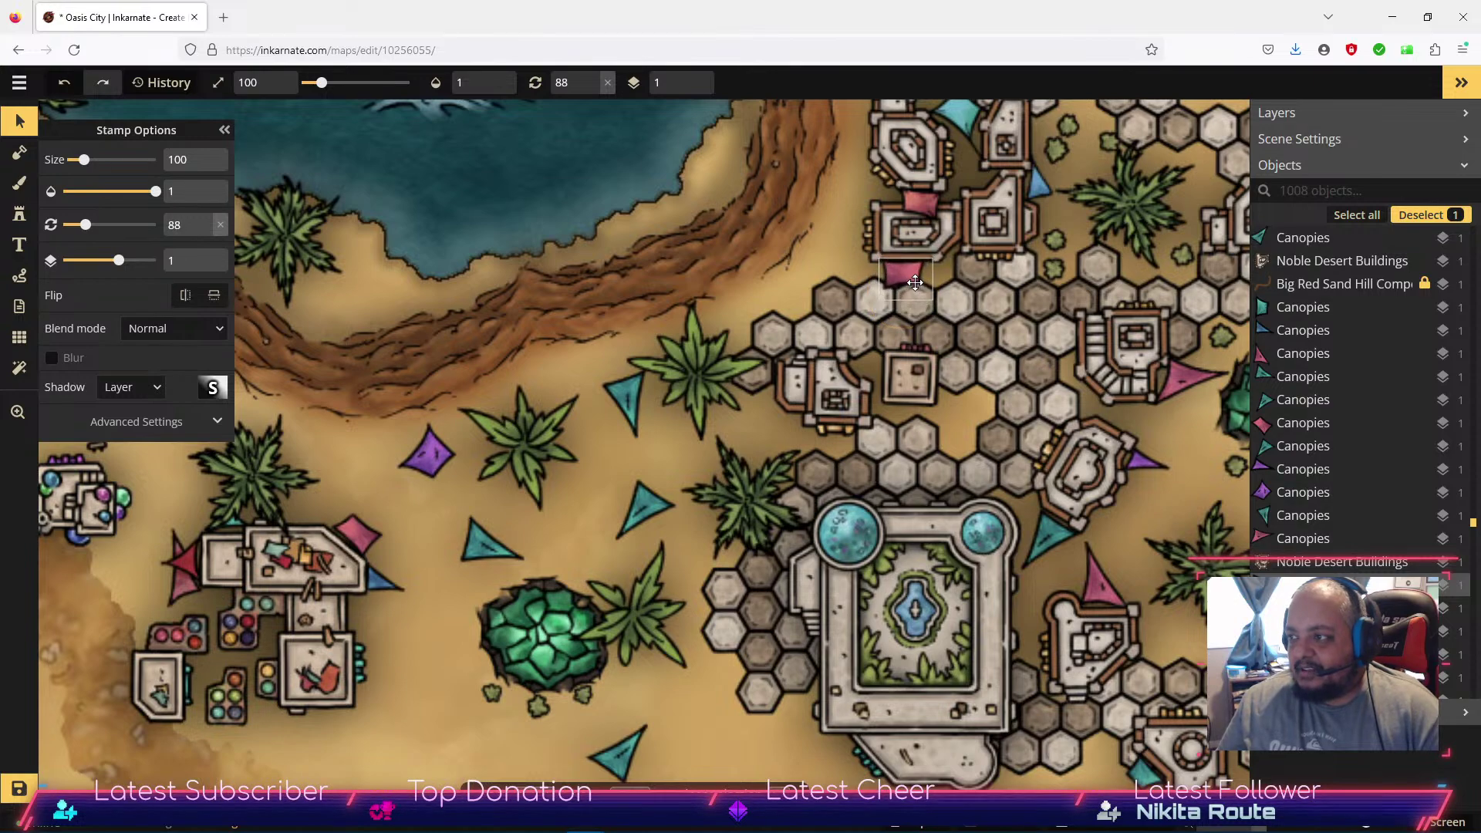
click(816, 253)
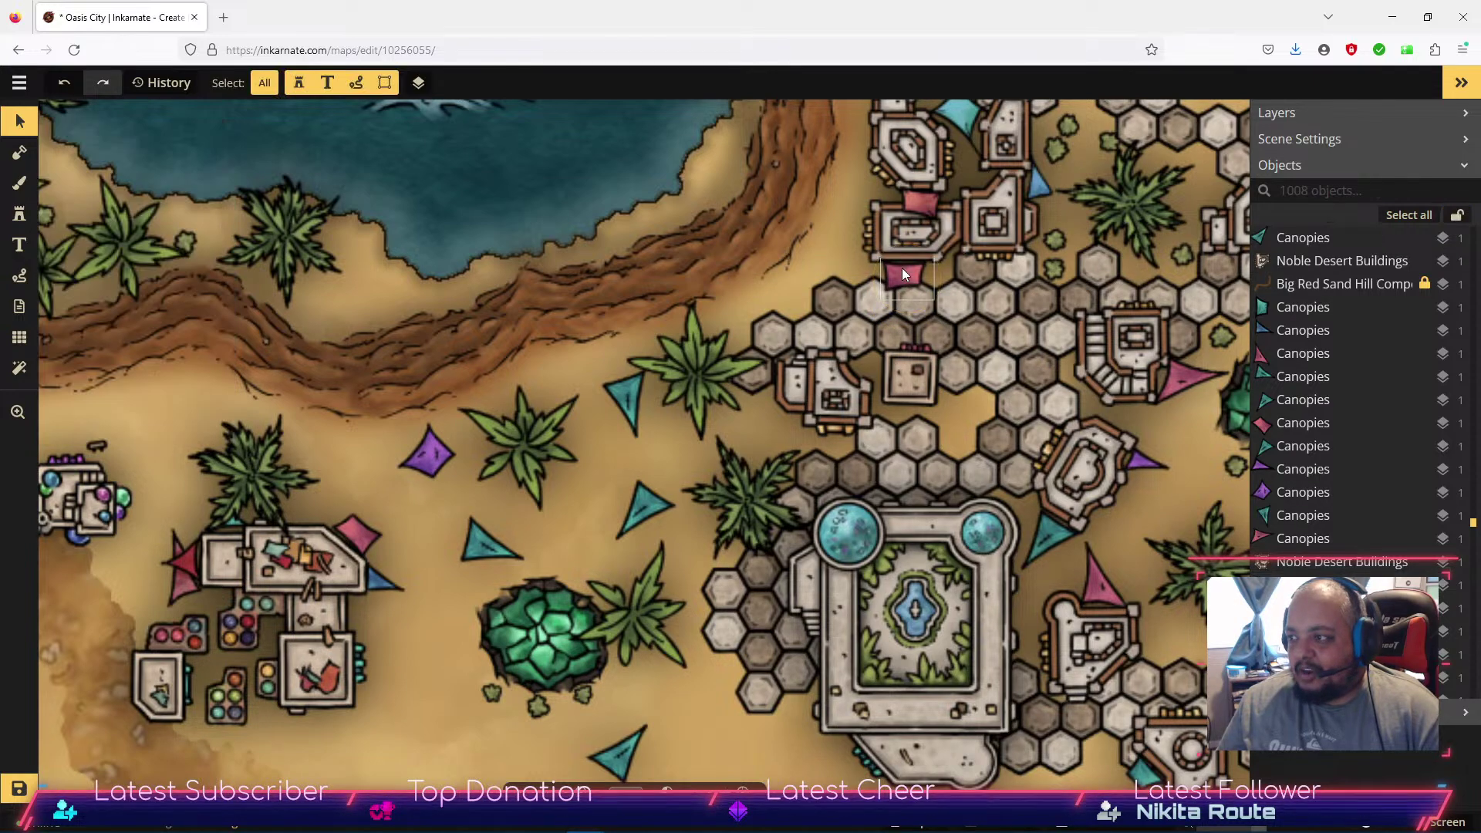
Move the loose purple canopy to the southwest corner of the small building northwest of the domed compound, rotated to 136.
drag(437, 461, 968, 395)
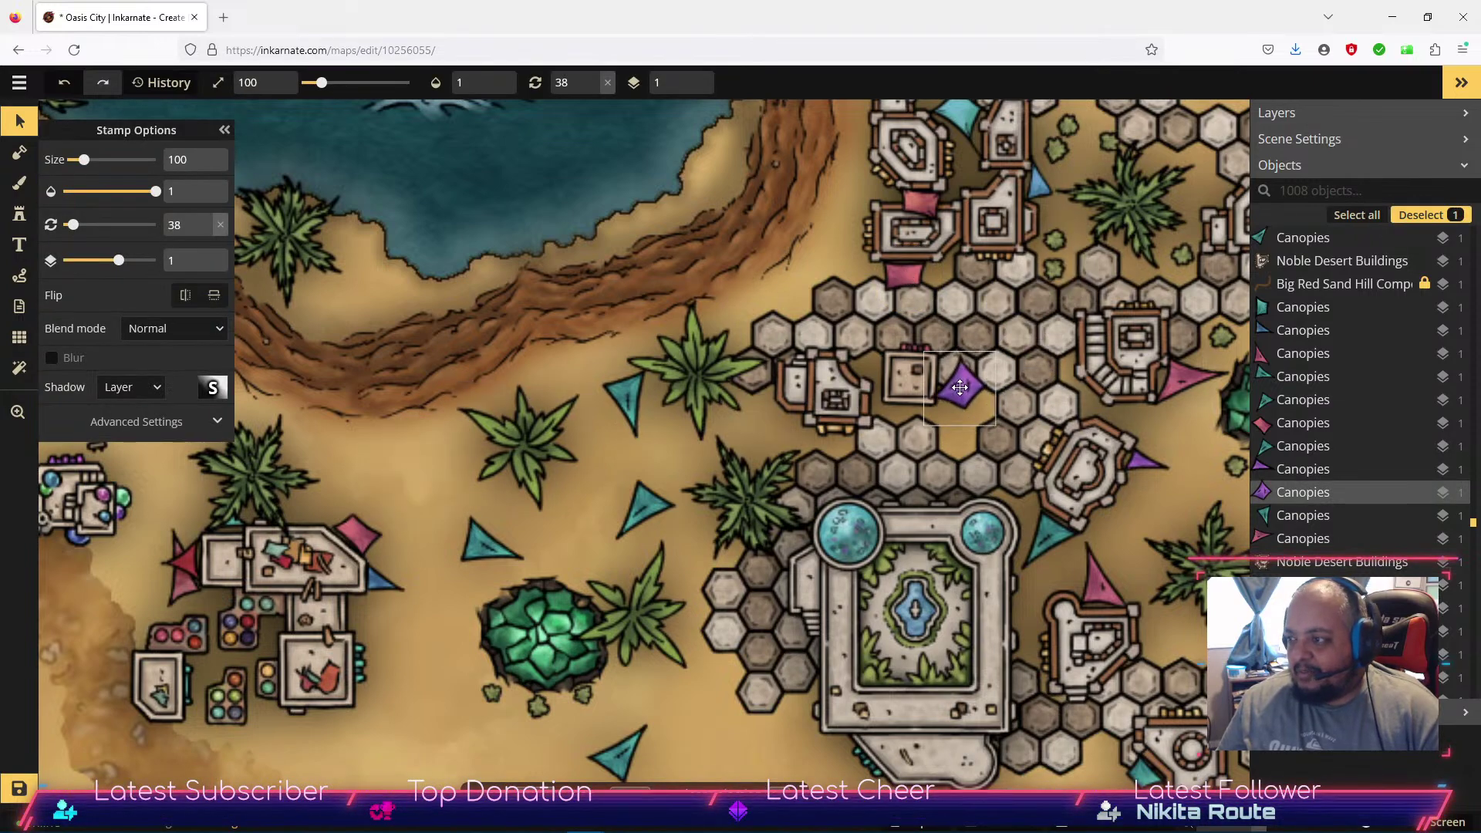
drag(980, 338, 764, 431)
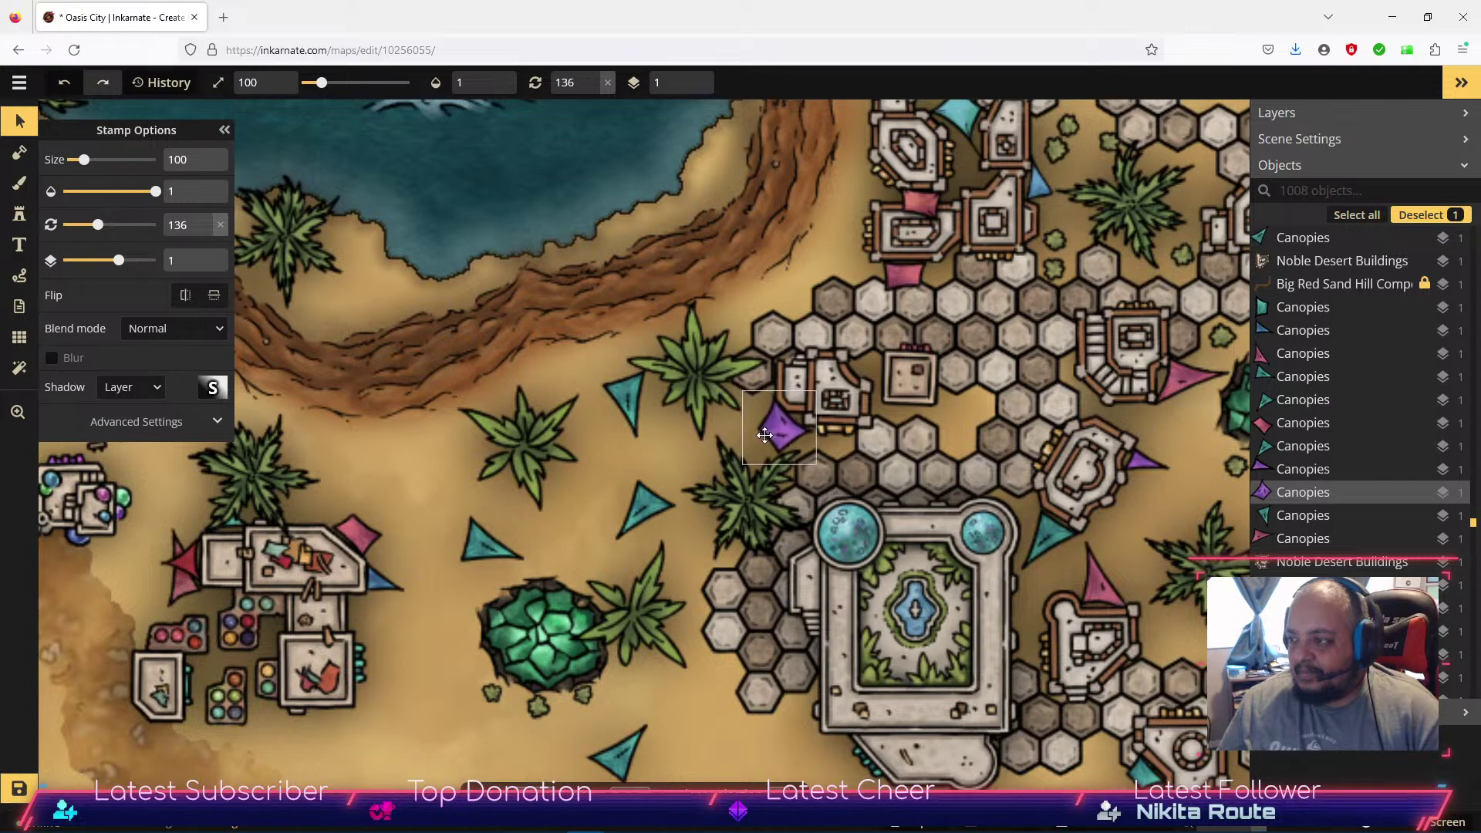
drag(765, 434, 765, 430)
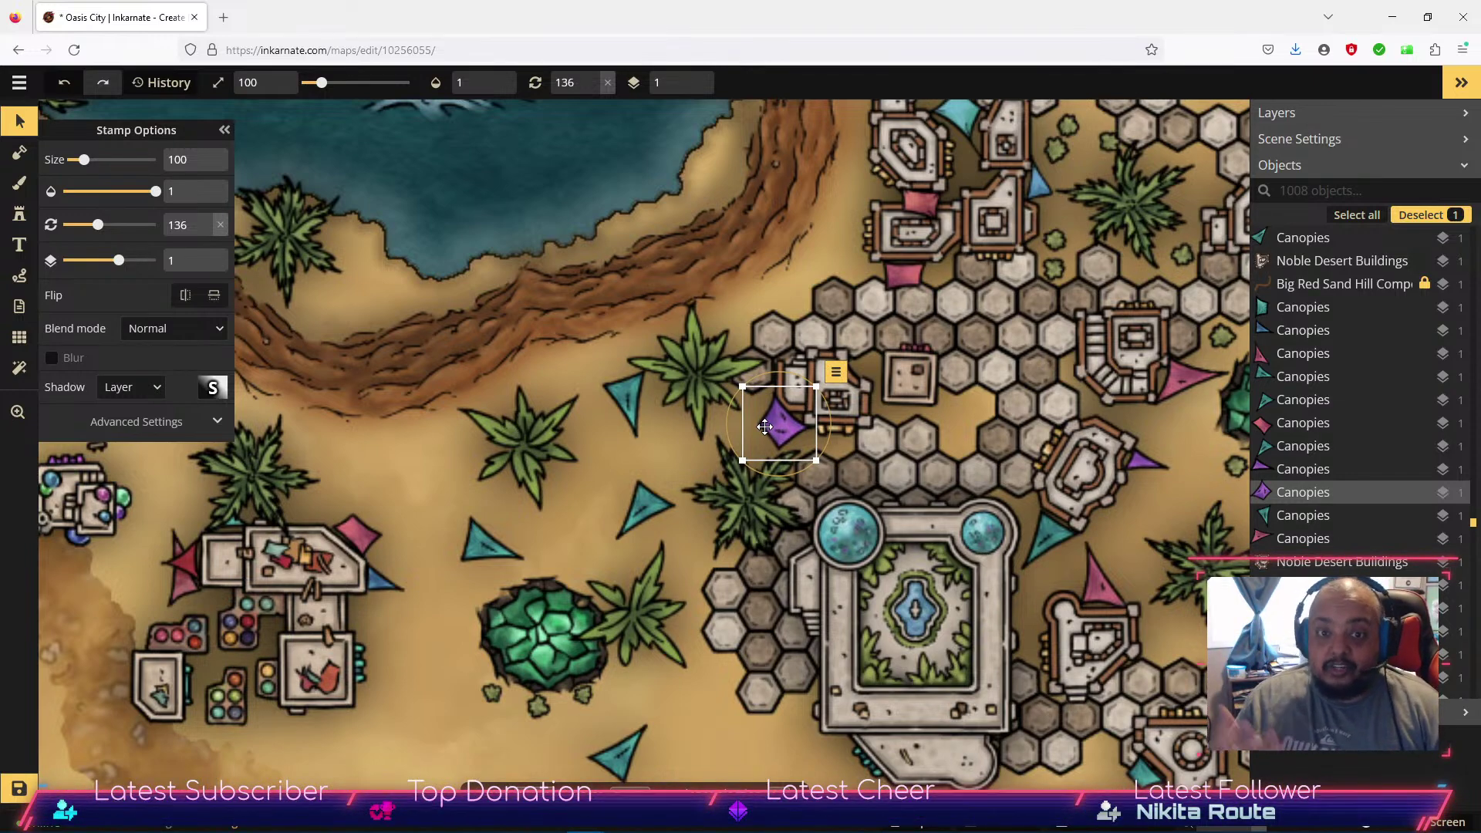
Move the southern teal canopy north near the palms, and place another teal canopy on the small square building's east side, rotated to 122.
click(486, 547)
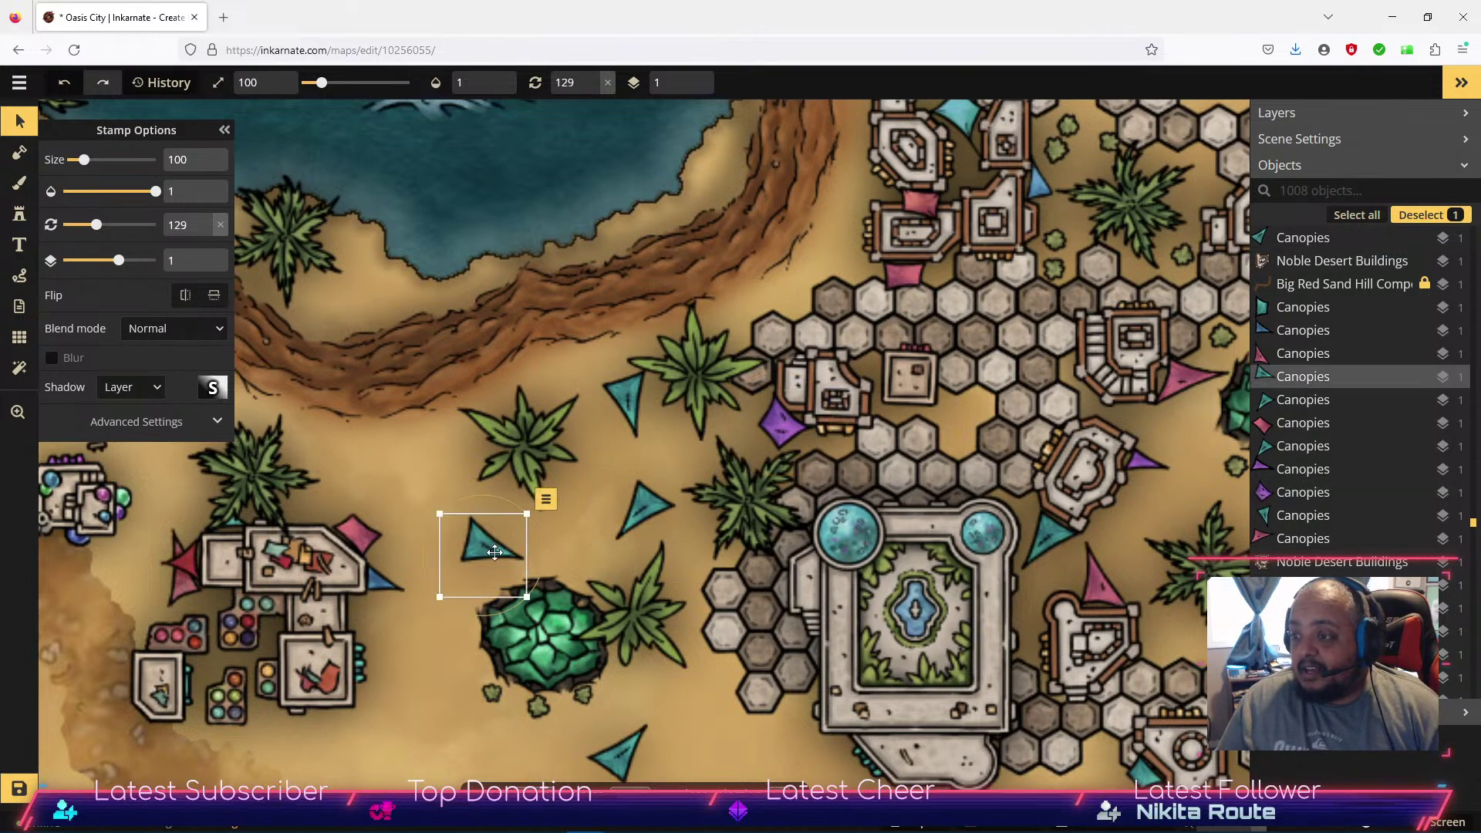
drag(628, 774, 600, 491)
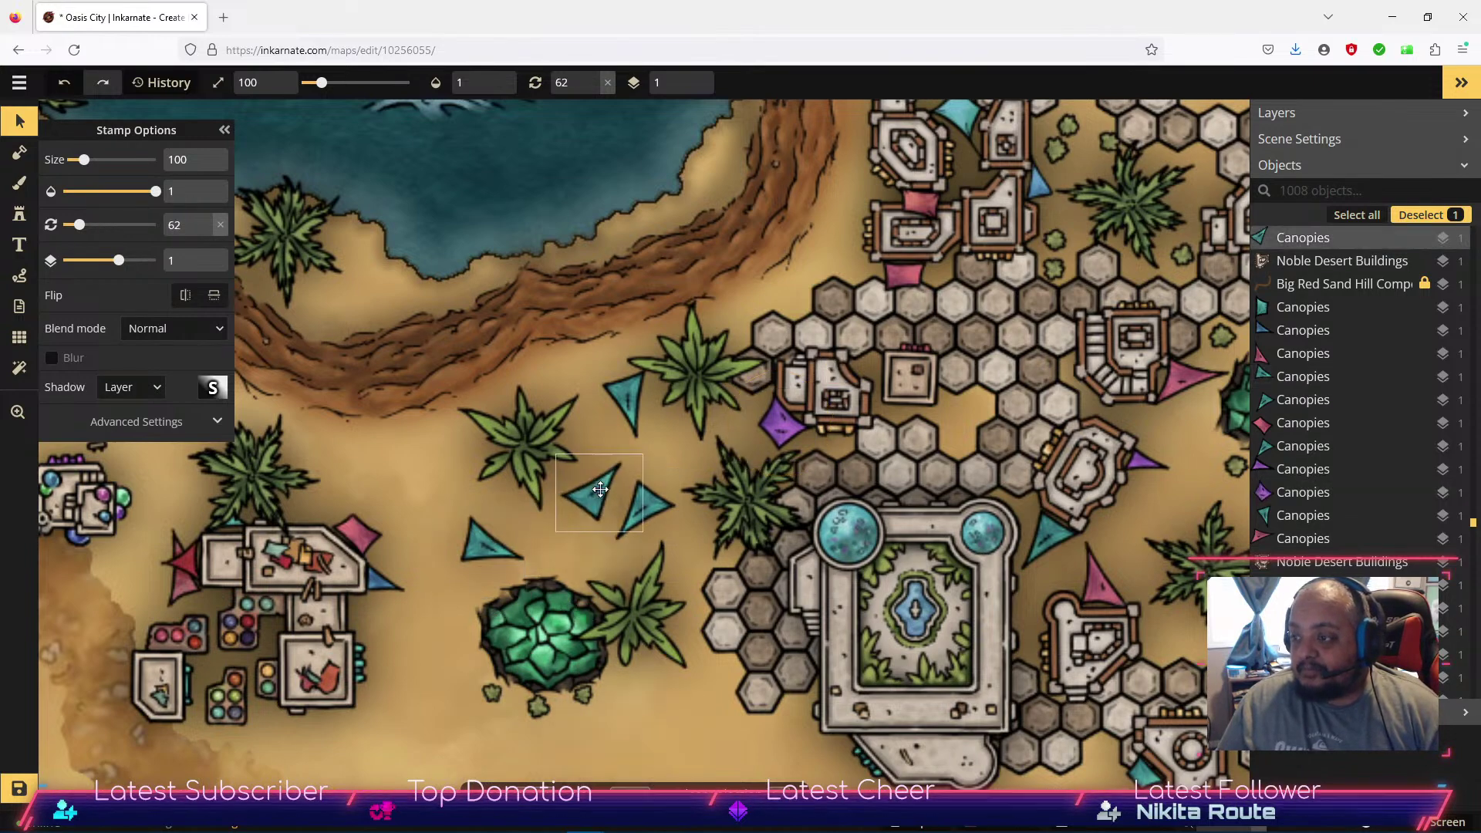
click(500, 548)
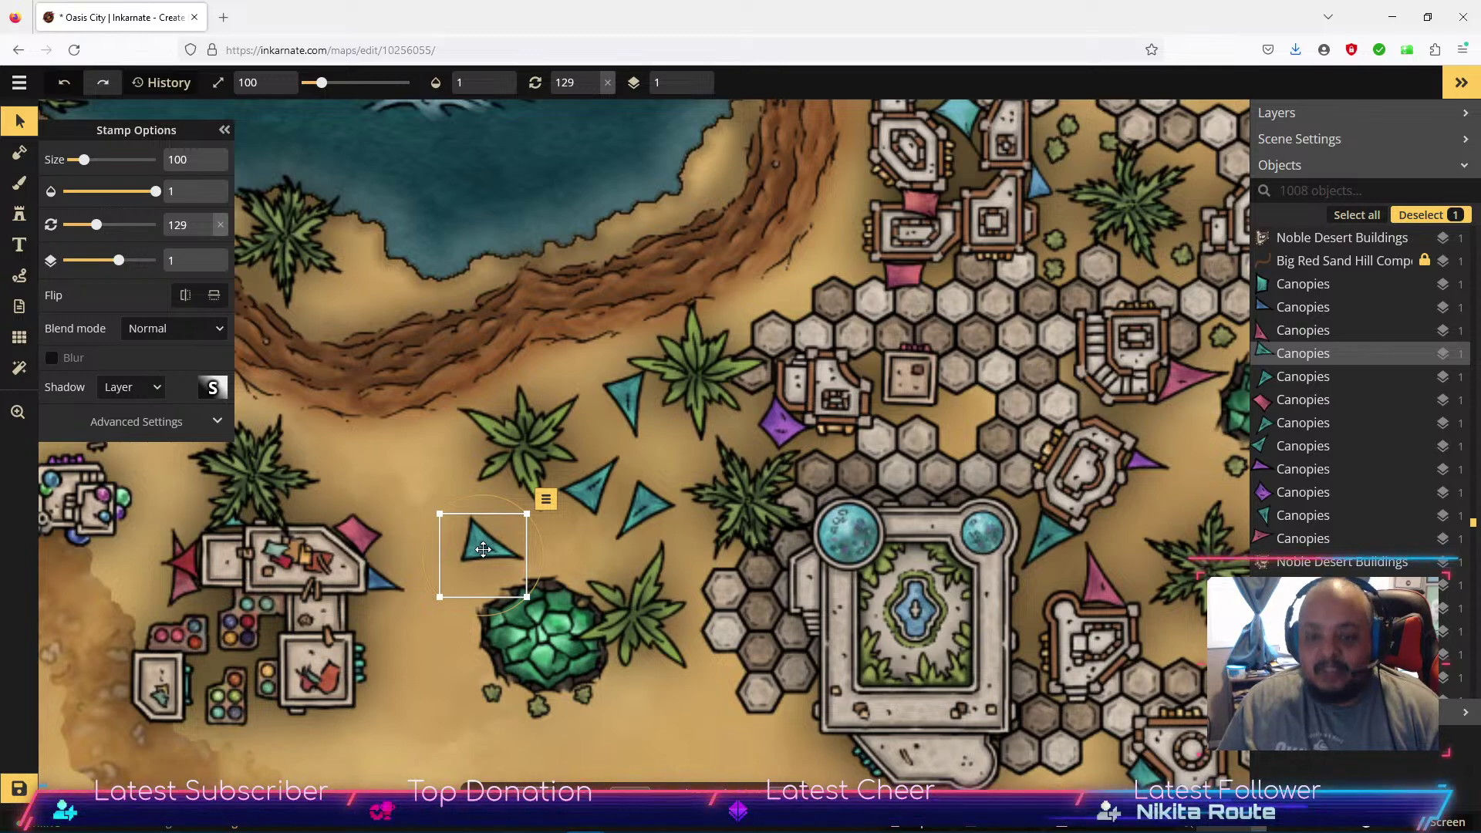
drag(491, 557, 960, 377)
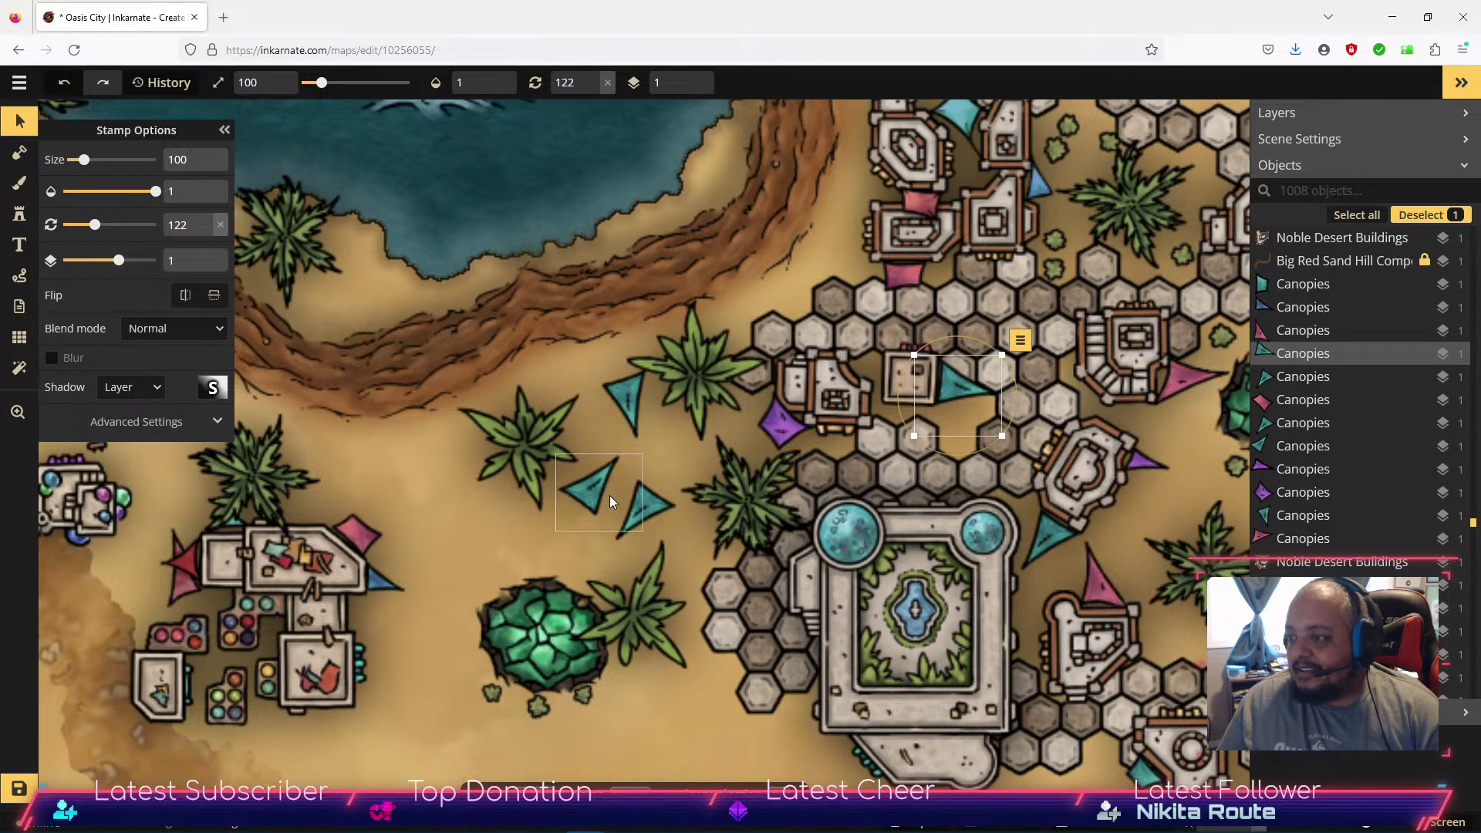
Move a loose teal canopy to the northwest side of the oval-roofed building beside the palm, rotated to 323.
drag(625, 502, 782, 245)
drag(1146, 512, 775, 632)
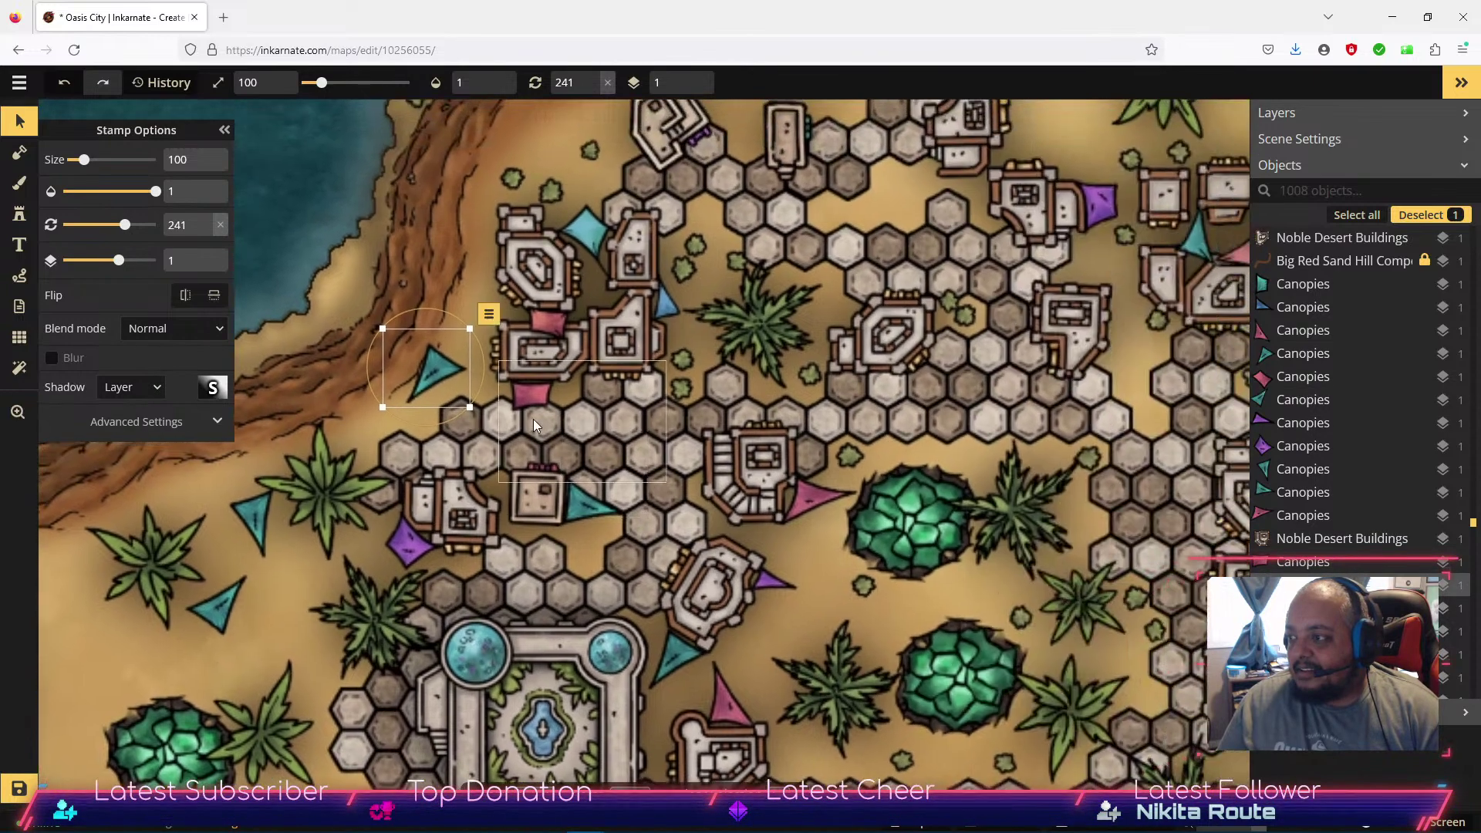
drag(432, 361, 856, 299)
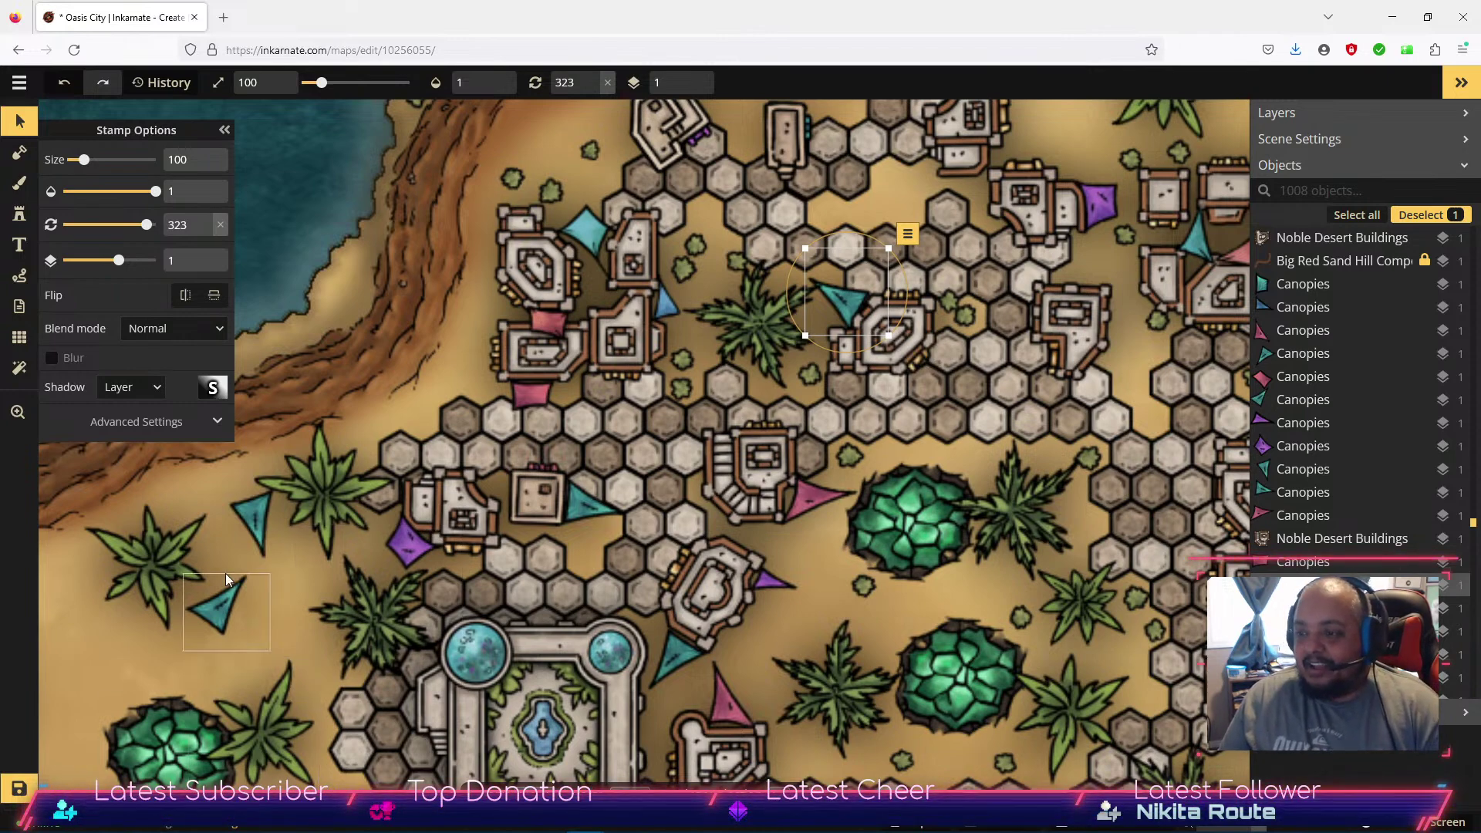
Move another loose teal canopy to the southeast corner of the building north of the crystals' eastern palm, rotated to 158.
click(224, 610)
drag(224, 609, 1132, 391)
drag(1127, 336, 1113, 373)
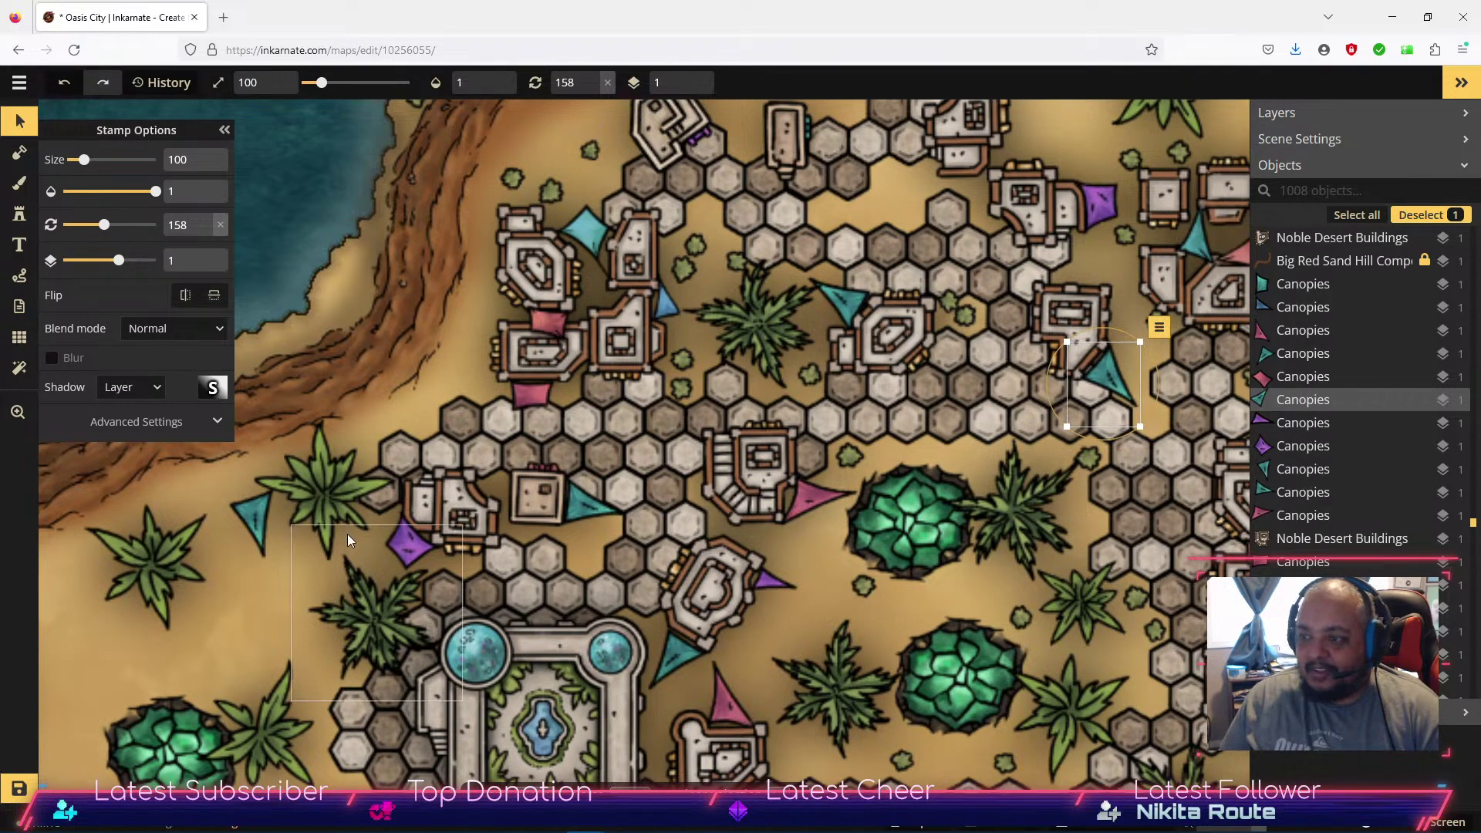
Move the loose teal canopy to the northwest side of the tilted building below the red ridge, rotated to 299.
click(249, 525)
drag(251, 527, 584, 290)
drag(616, 239, 599, 283)
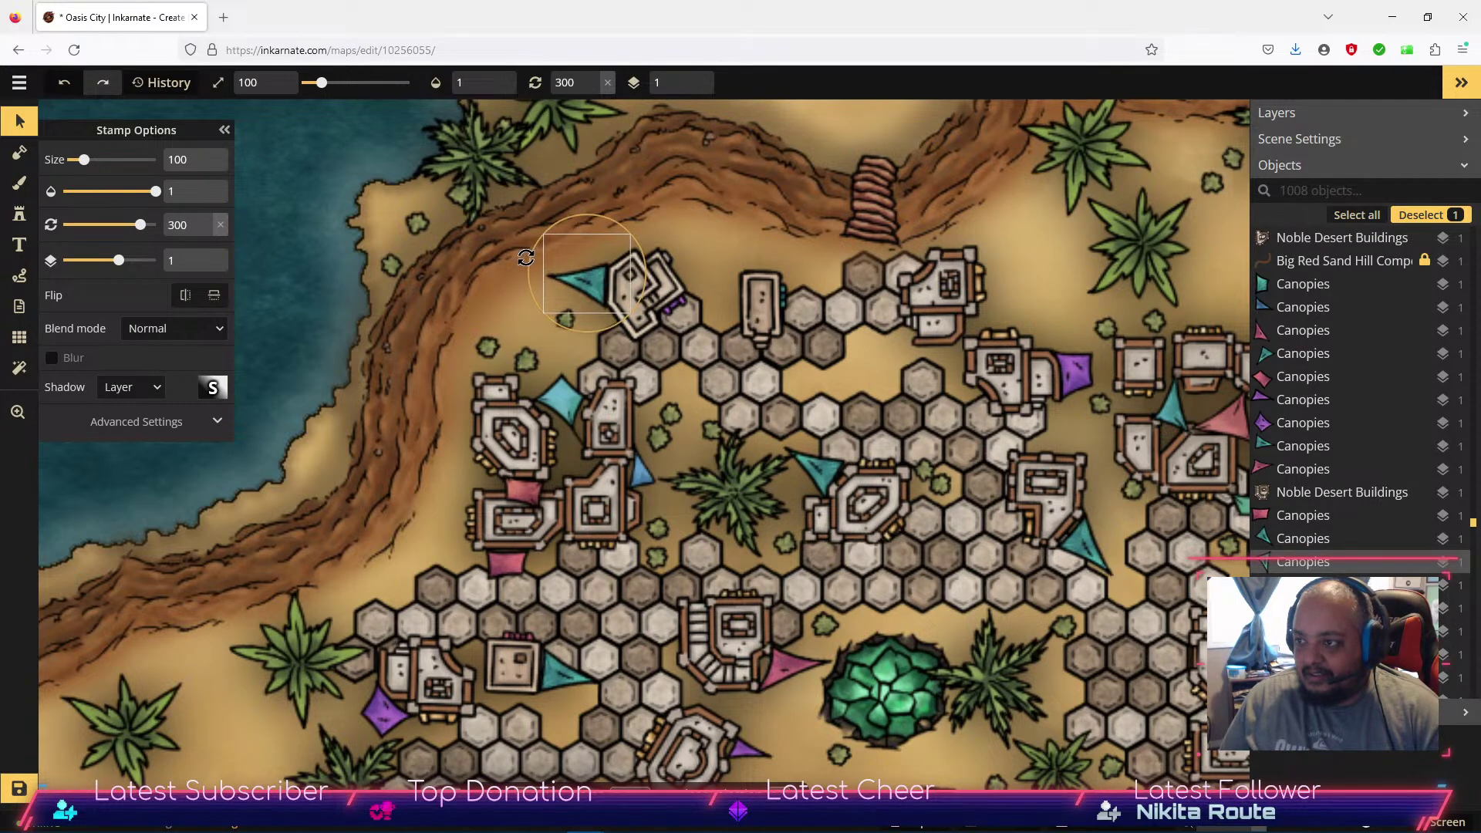
Stamp a purple canopy beside the oval-roofed building and a pink one below the building cluster to its northeast, and save the map.
key(space)
drag(270, 731, 496, 391)
scroll(648, 633, down, 5)
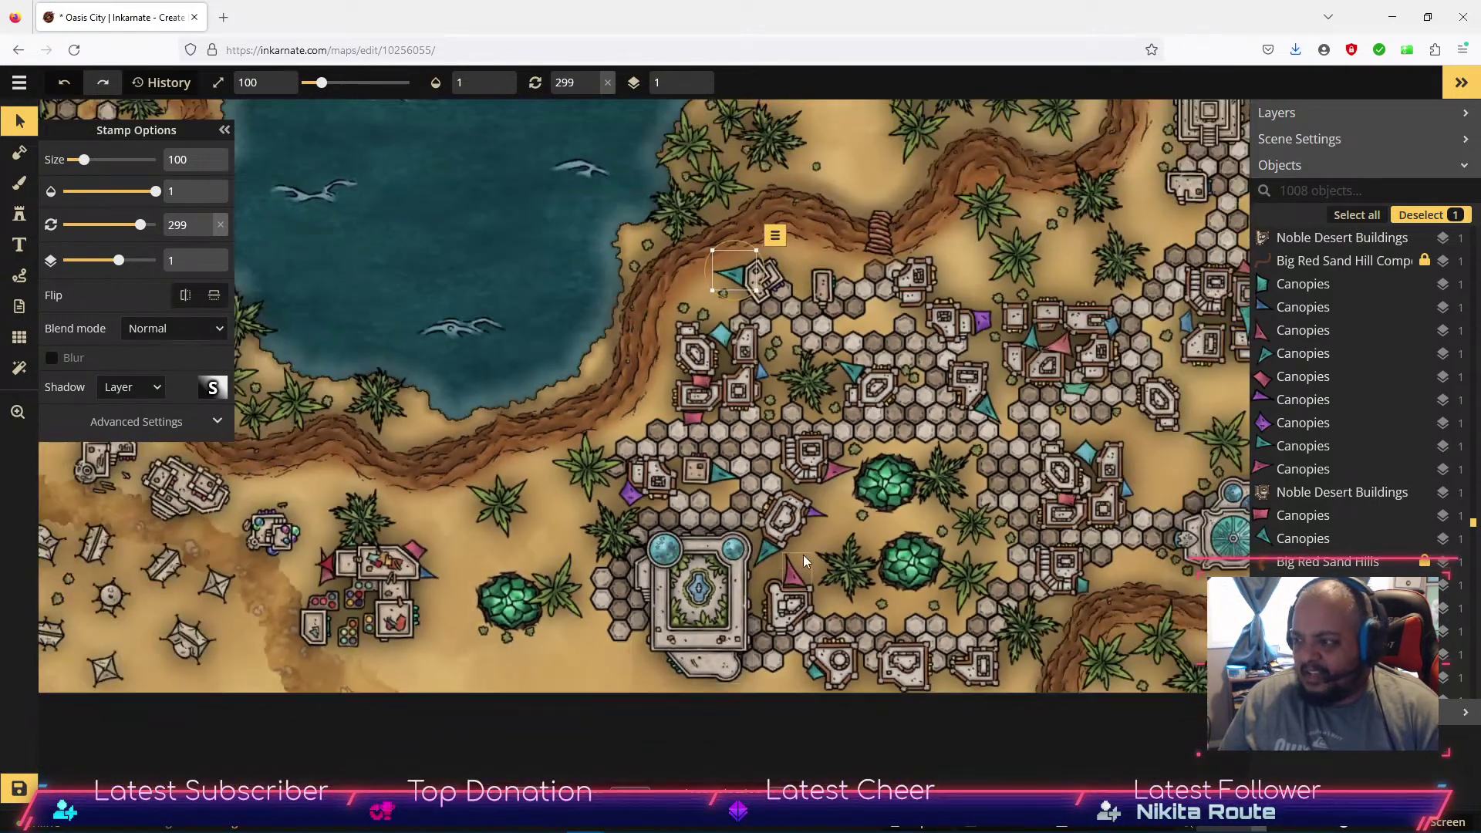
key(space)
drag(1172, 481, 902, 597)
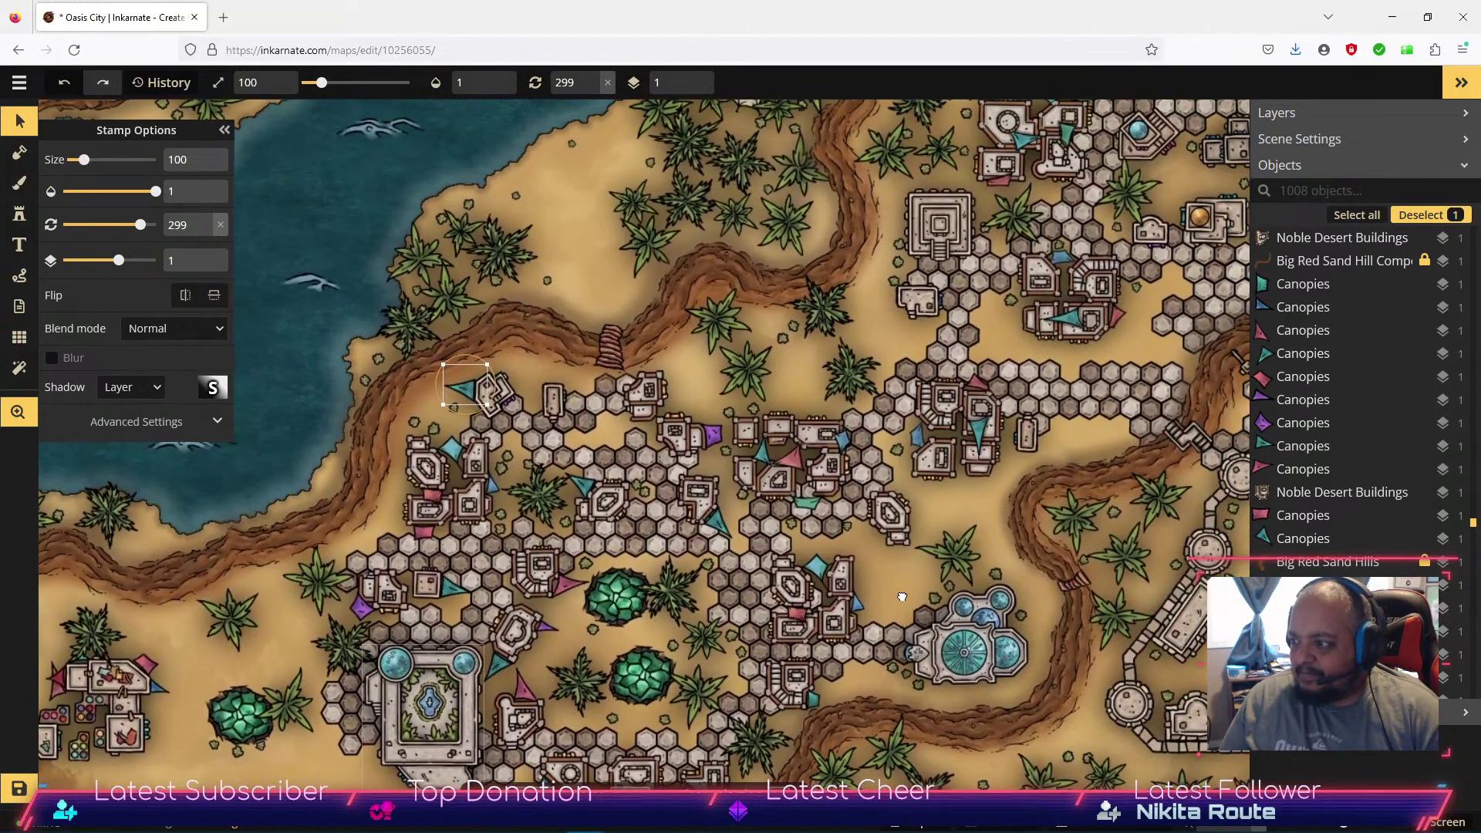
click(19, 213)
click(183, 195)
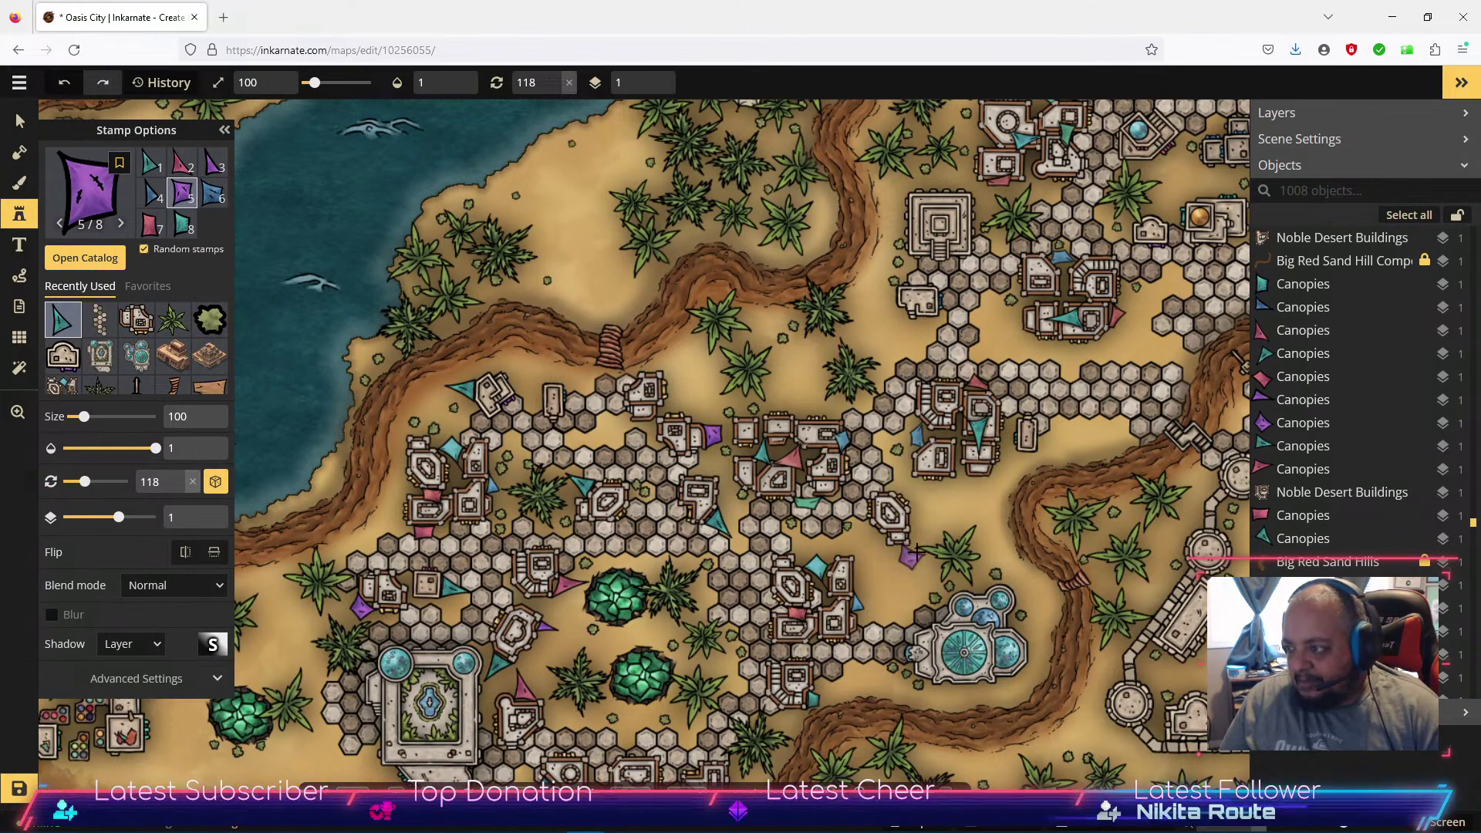
click(929, 528)
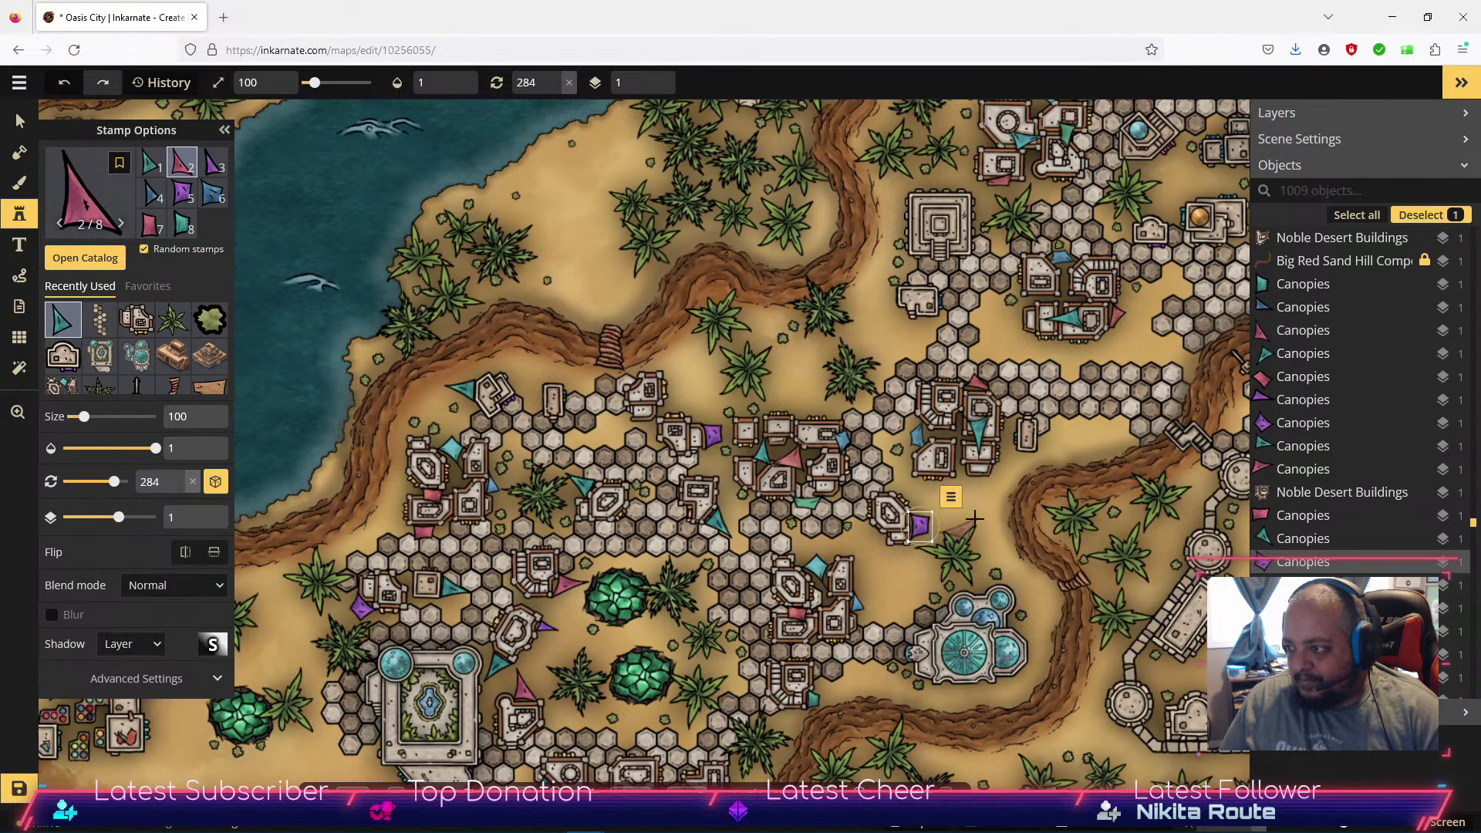
click(983, 490)
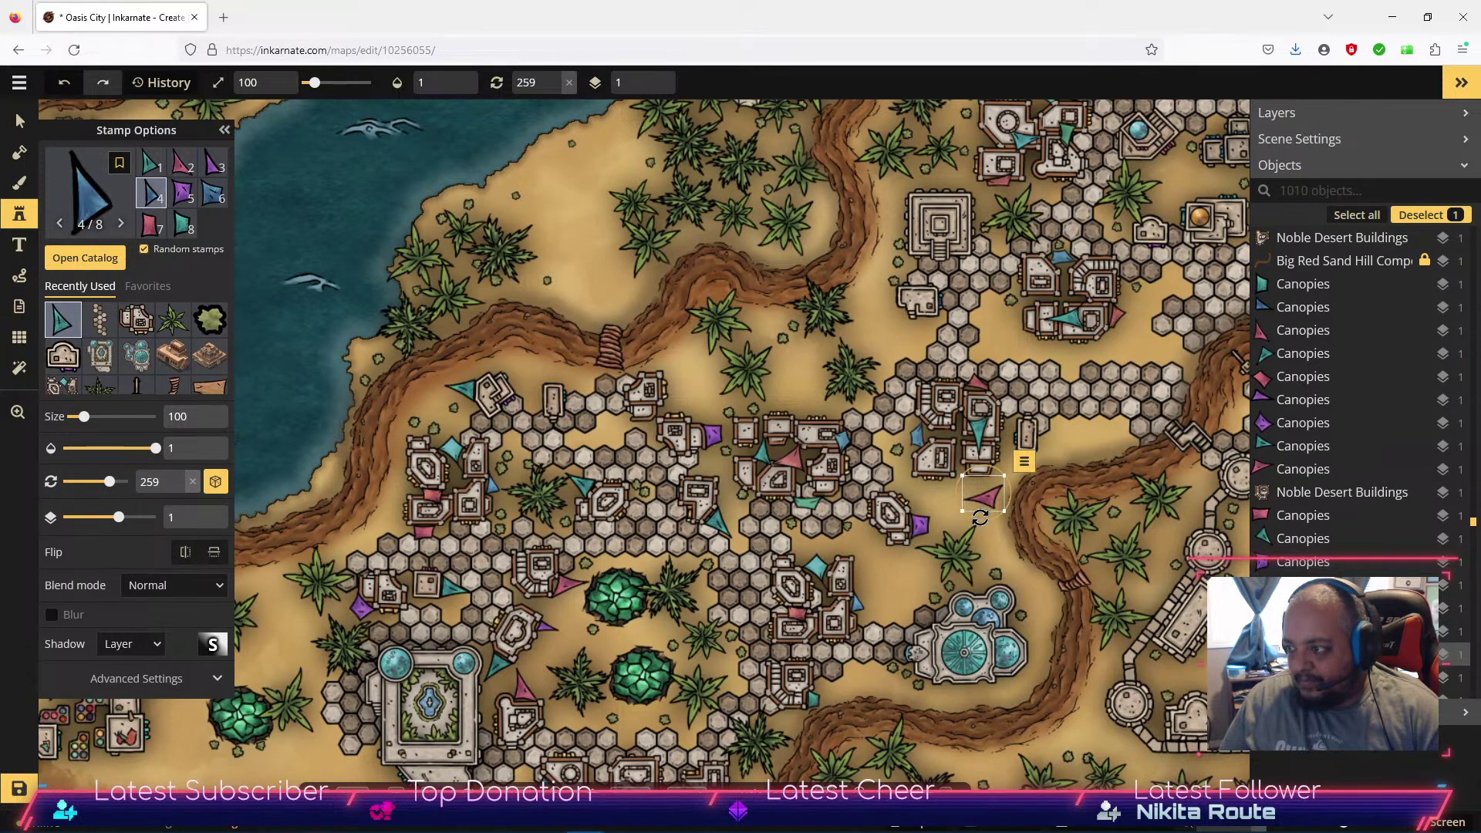
mouse_move(996, 491)
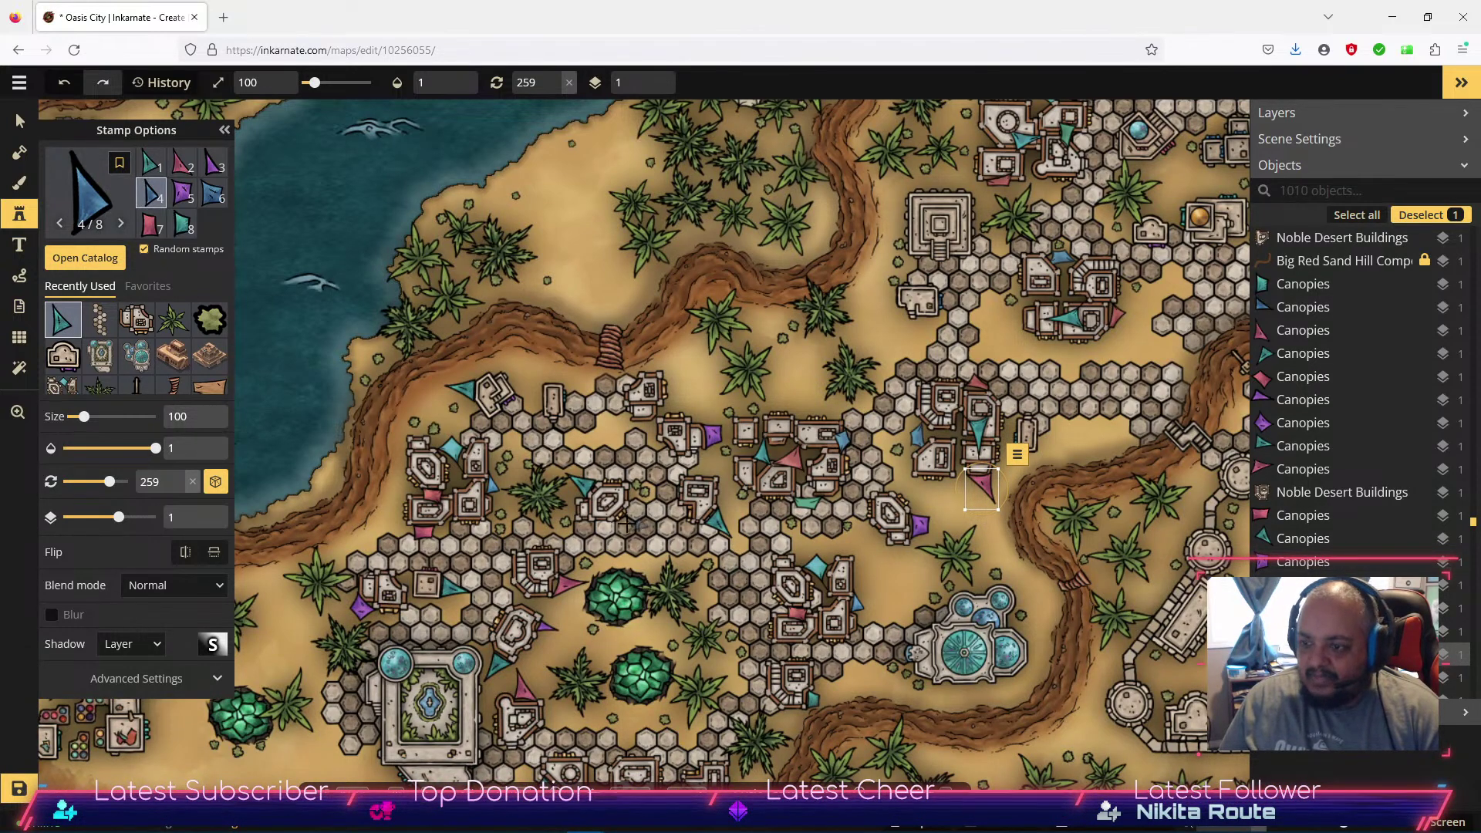
click(20, 789)
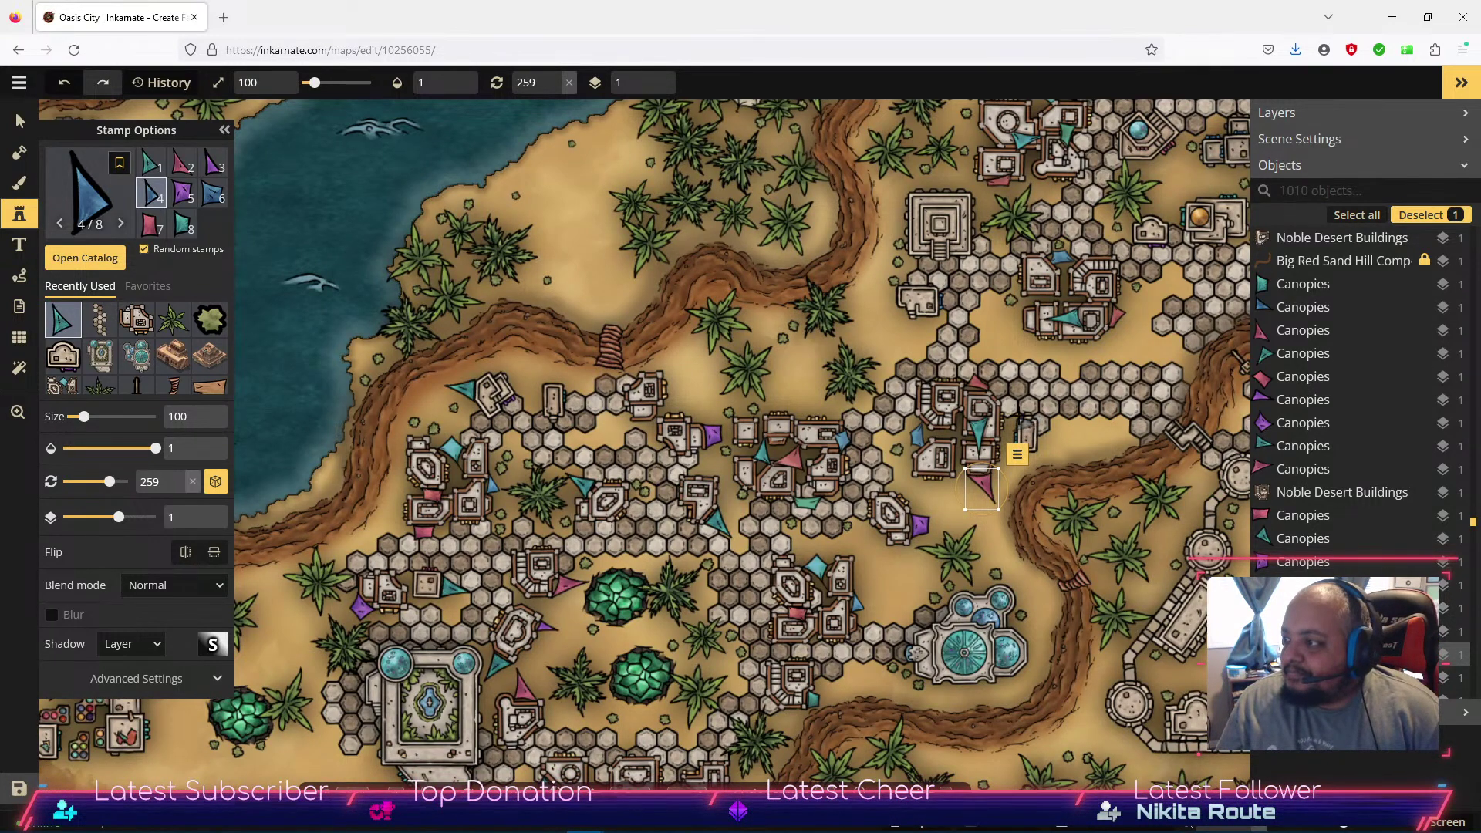
Stamp eight assorted blue, pink and teal canopies across the open courtyard of the walled fortress.
drag(1061, 375, 647, 324)
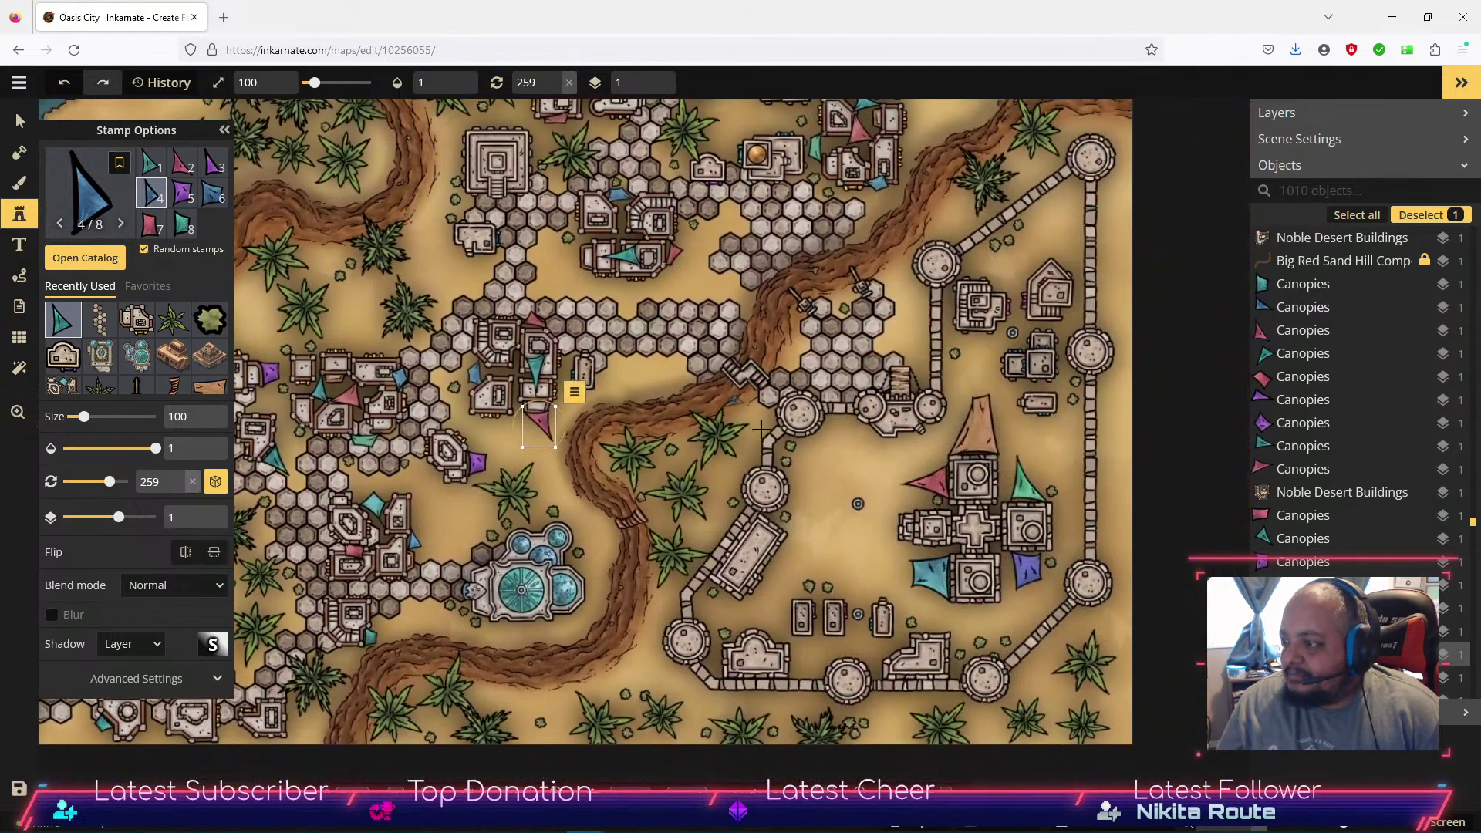
click(847, 458)
click(822, 498)
click(843, 545)
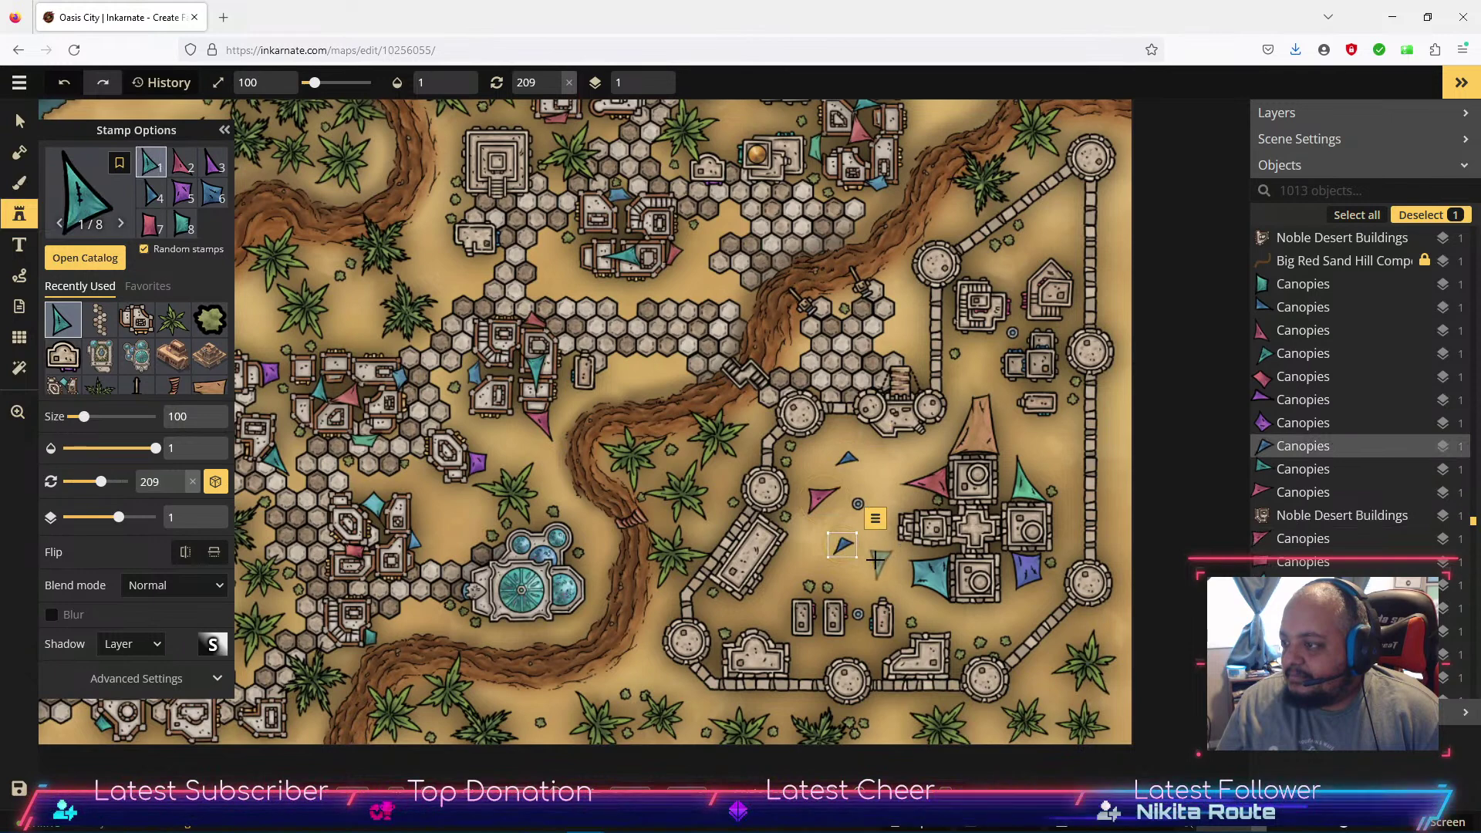
click(880, 561)
click(877, 475)
click(813, 549)
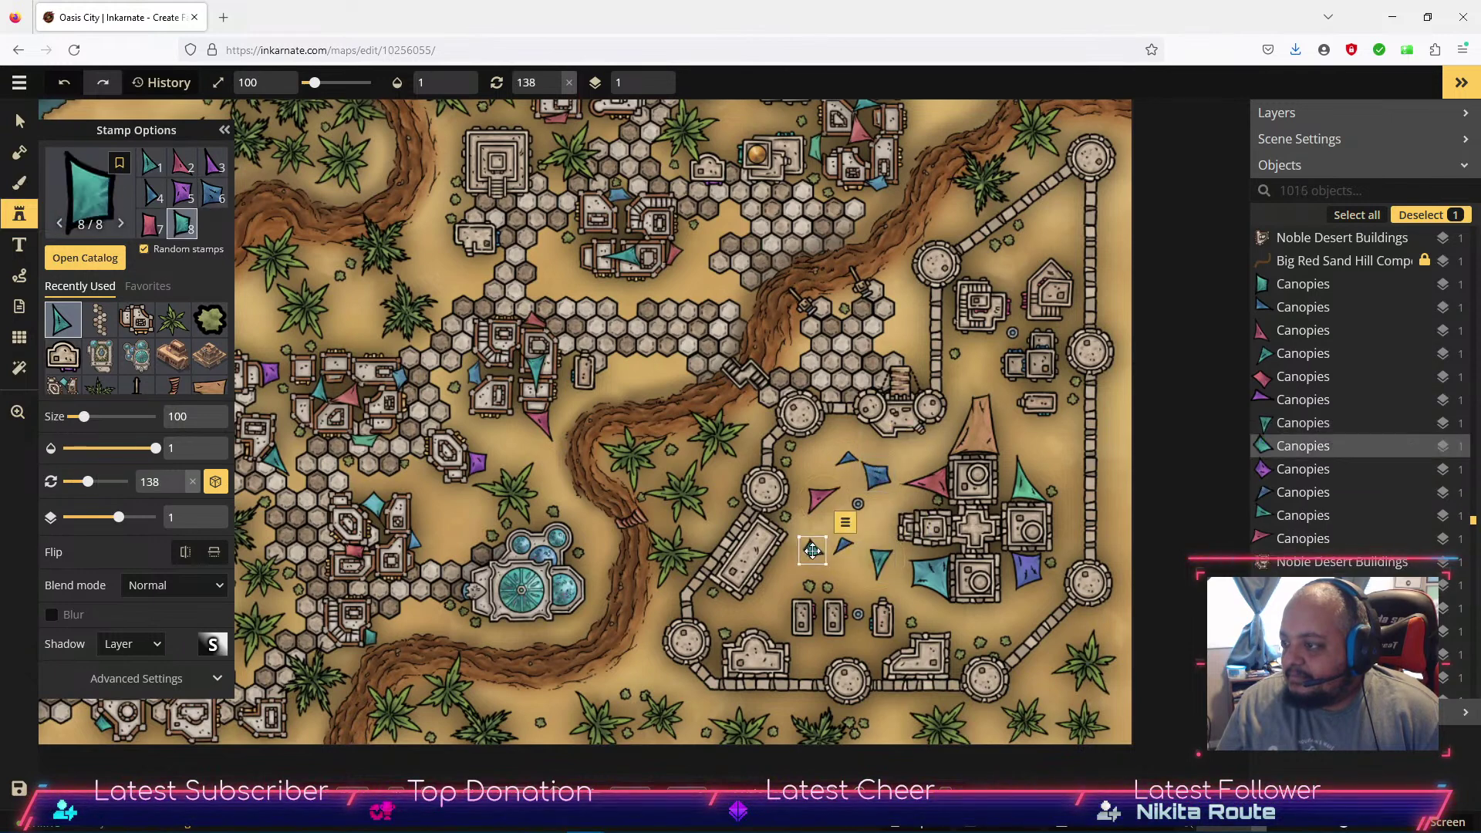
click(781, 586)
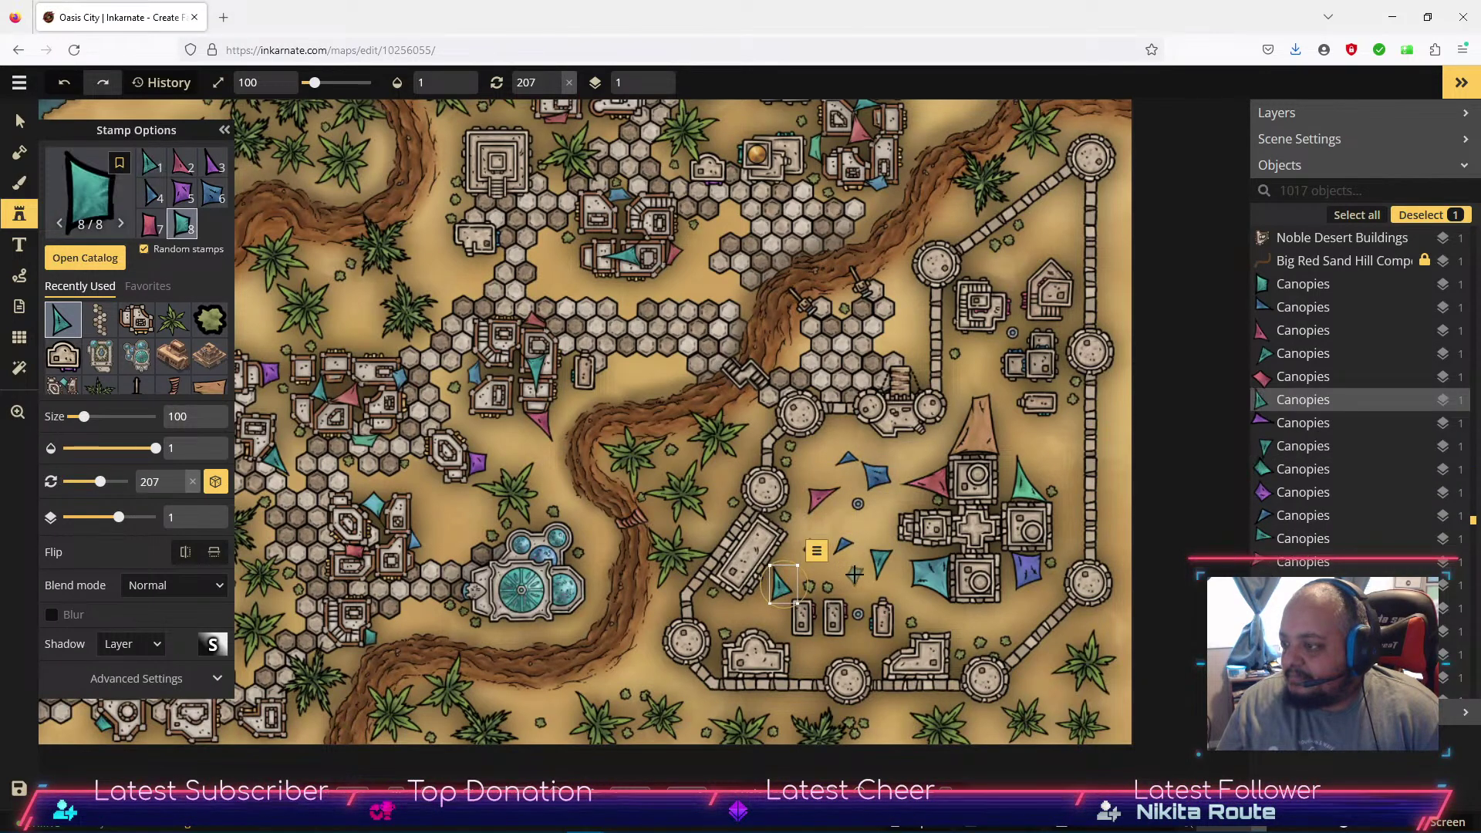
click(851, 574)
Move a small blue canopy against the gatehouse wall and the larger blue one below the fortress's northwestern building, rotated to 87.
key(v)
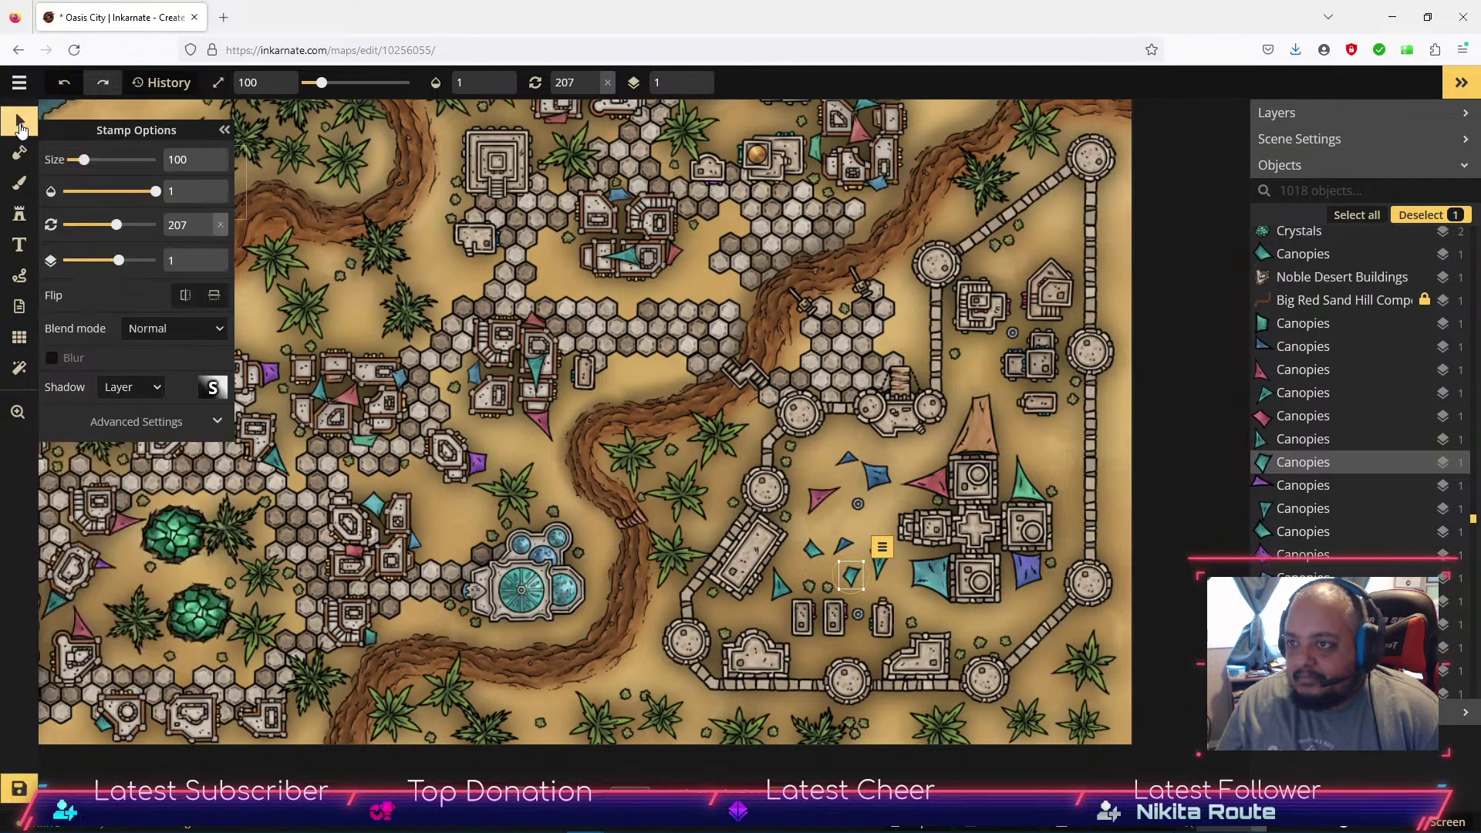
scroll(949, 520, up, 2)
scroll(923, 517, up, 1)
drag(805, 434, 811, 373)
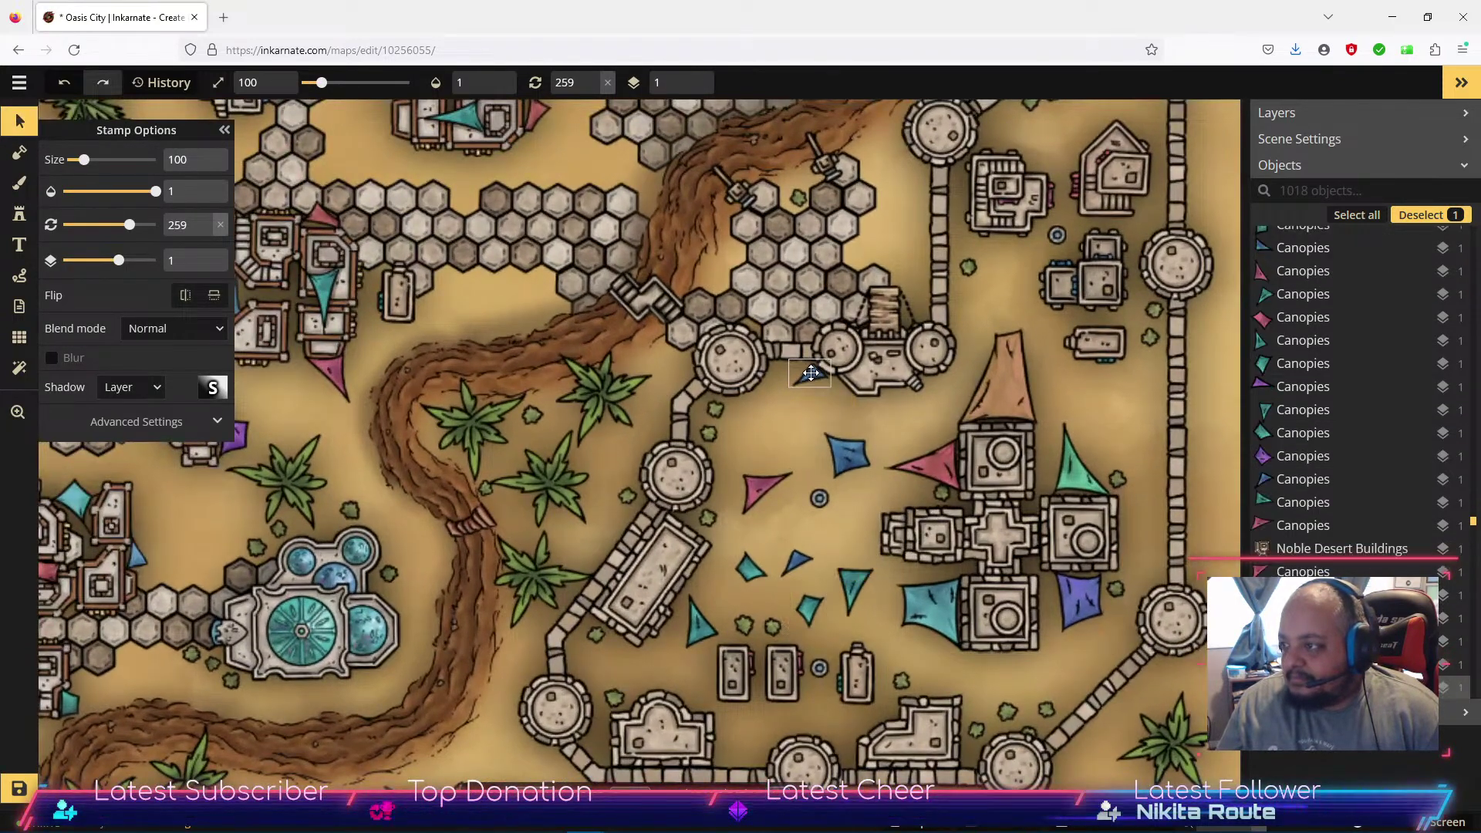
click(849, 460)
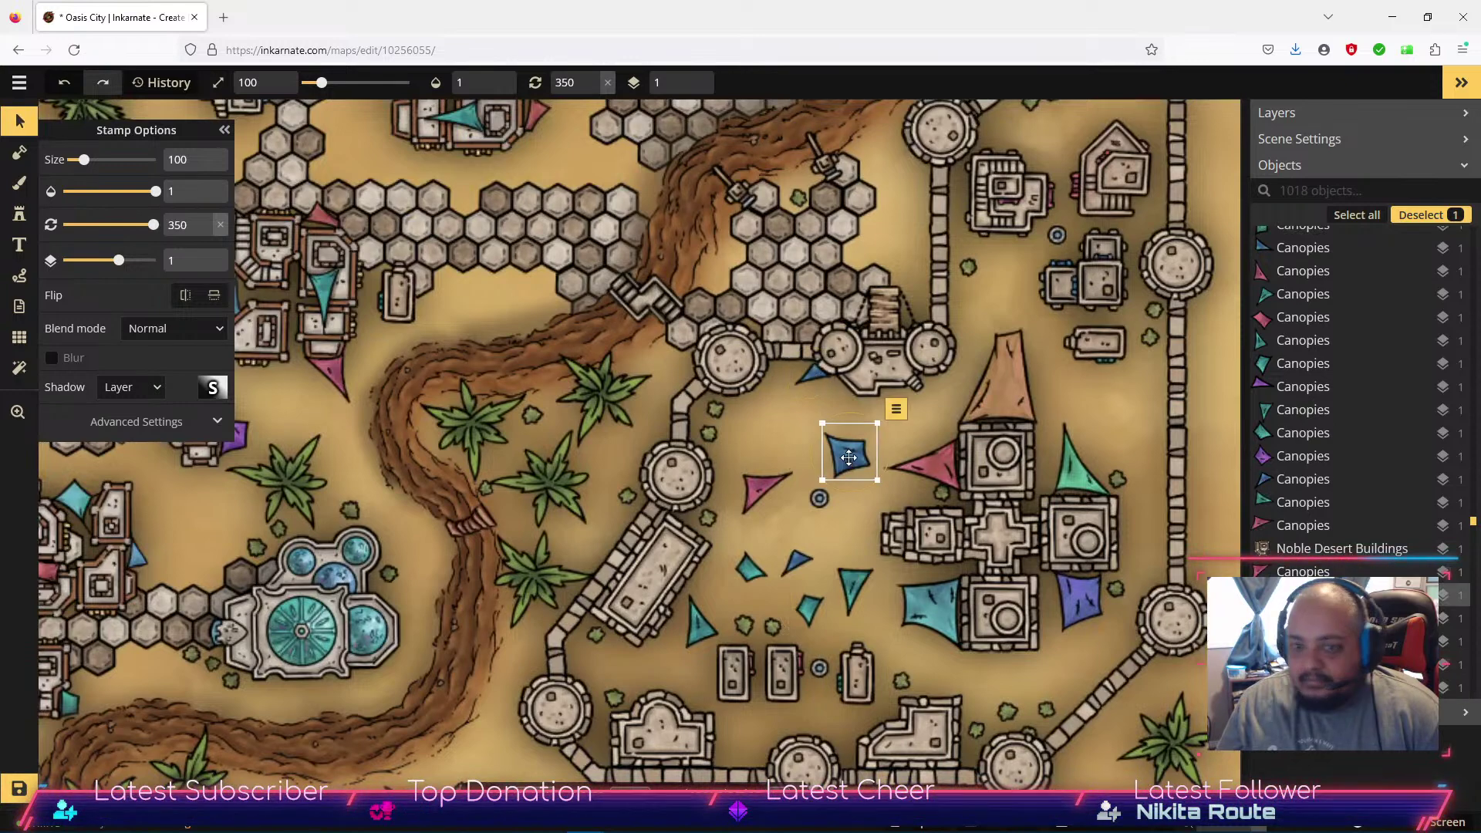
drag(849, 460, 1007, 263)
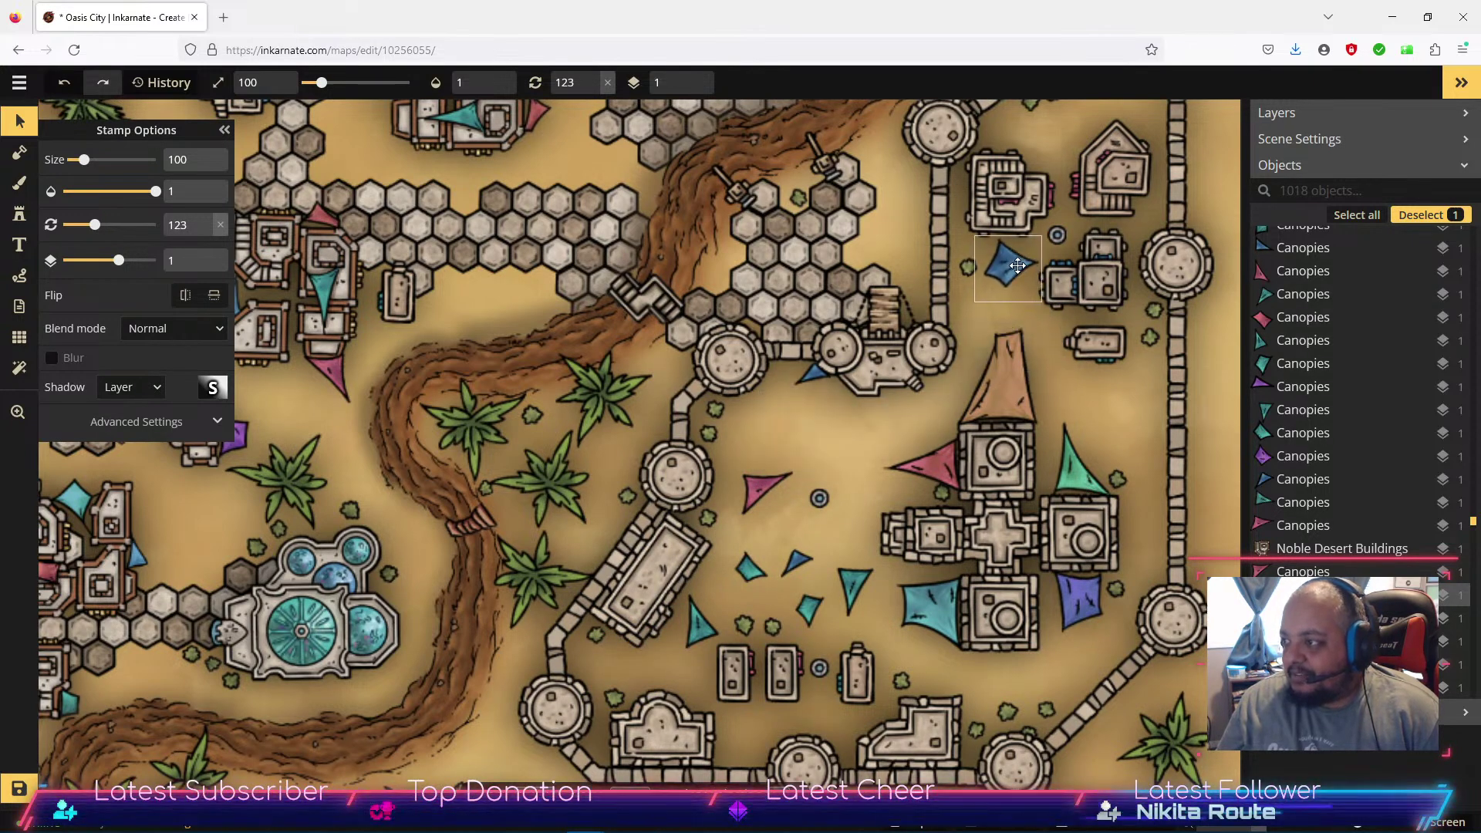
drag(1017, 312, 1005, 266)
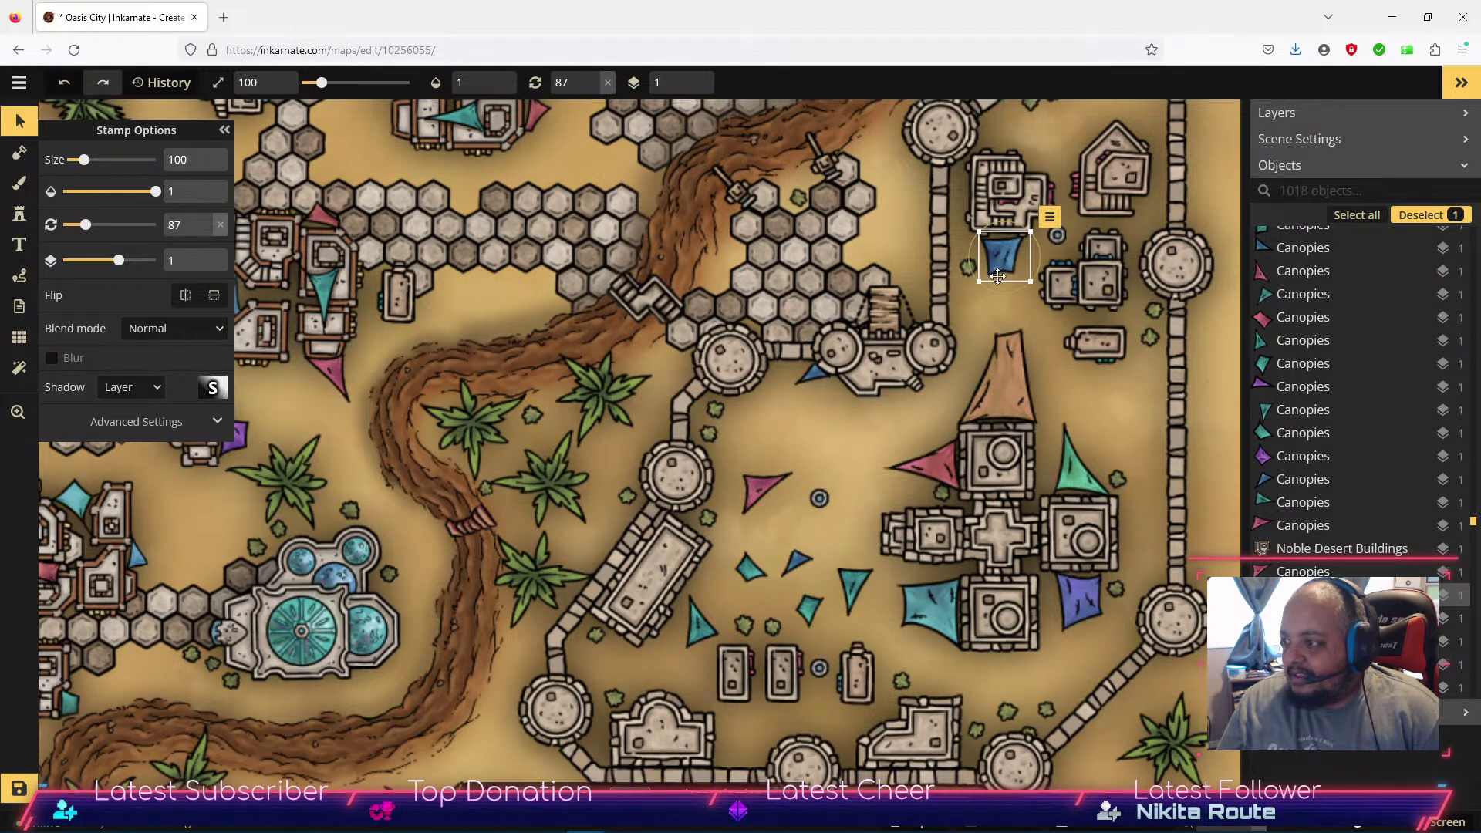
Move the pink canopy, the long teal canopy and a small teal canopy to the inner side of the fortress's east wall.
click(764, 483)
drag(764, 483, 1133, 425)
drag(848, 594, 1152, 423)
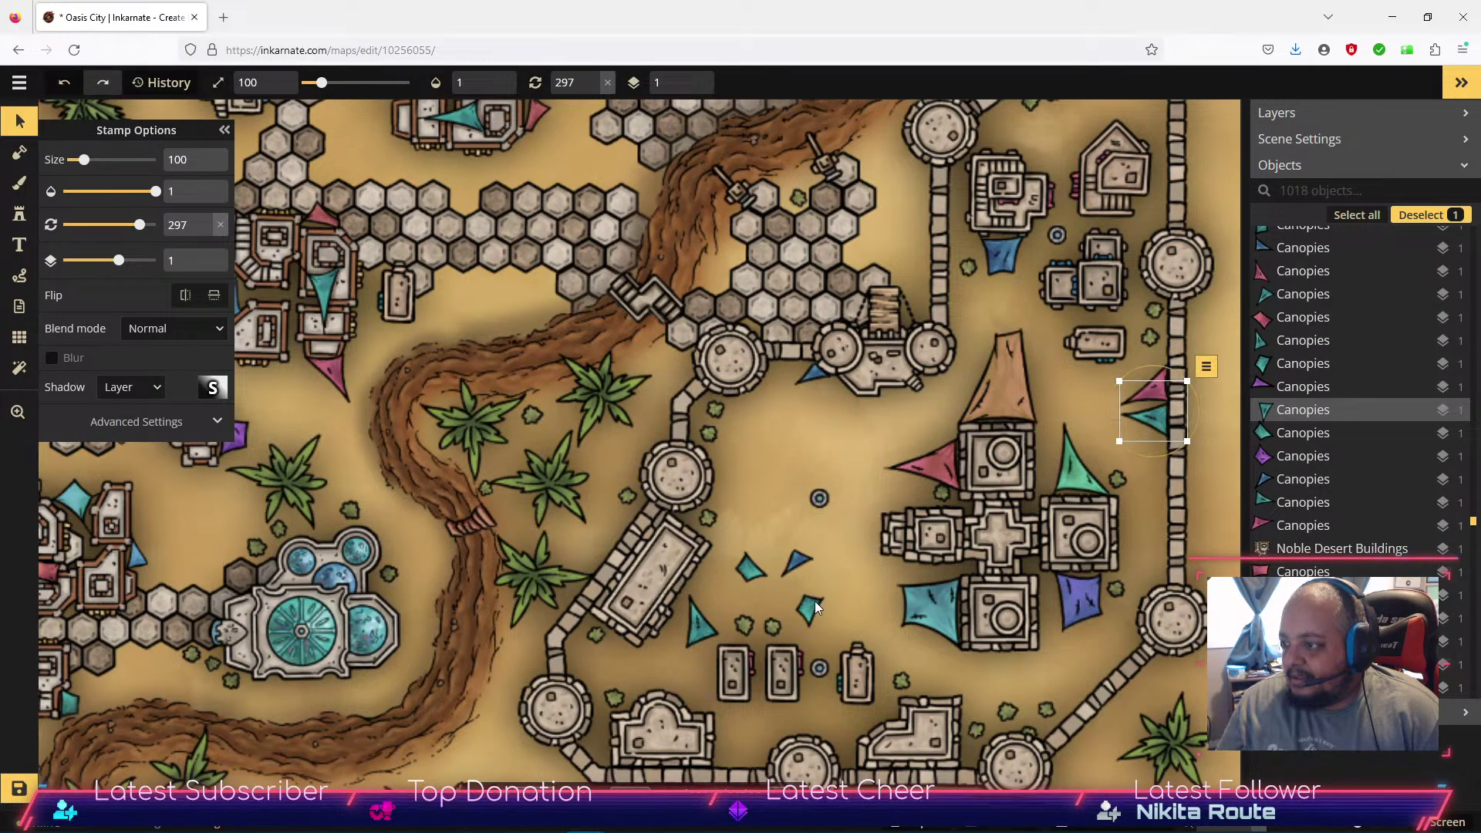
click(1092, 496)
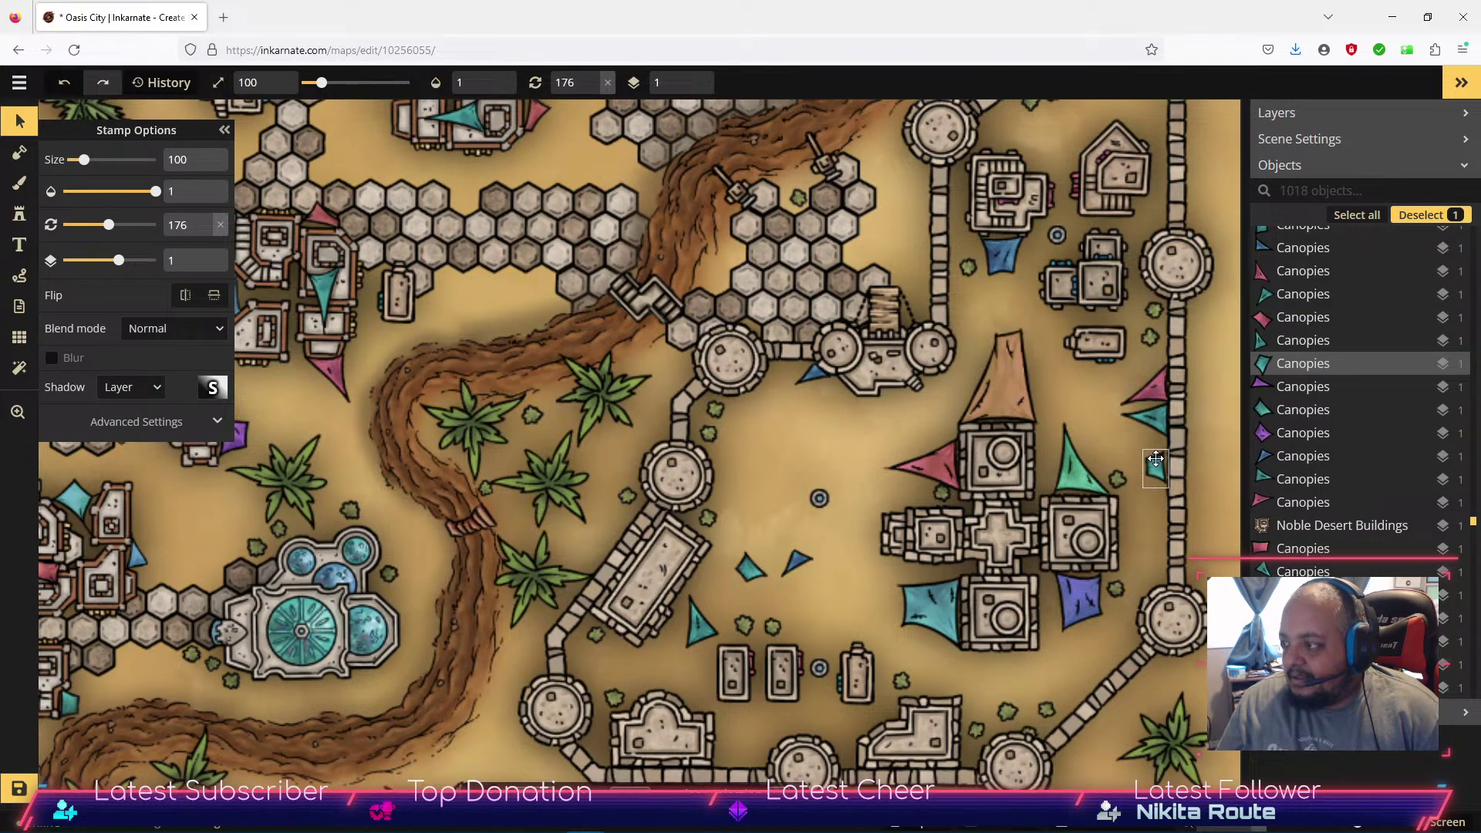
drag(1170, 445, 1176, 449)
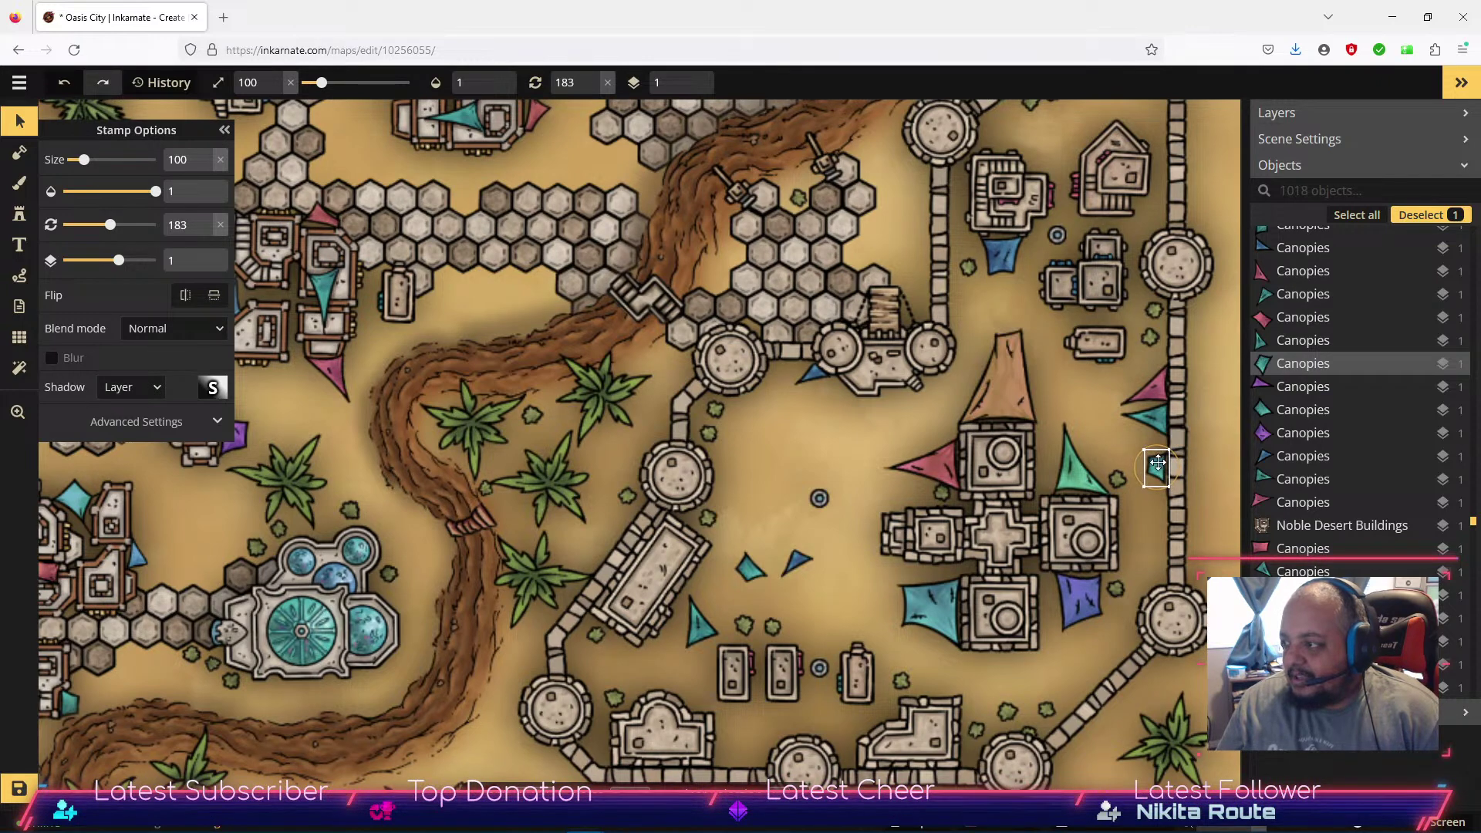
Move the triangular teal canopy to the fortress's southeast wall and the small teal one beside the round western tower.
drag(697, 613, 1069, 675)
click(751, 569)
drag(750, 569, 742, 482)
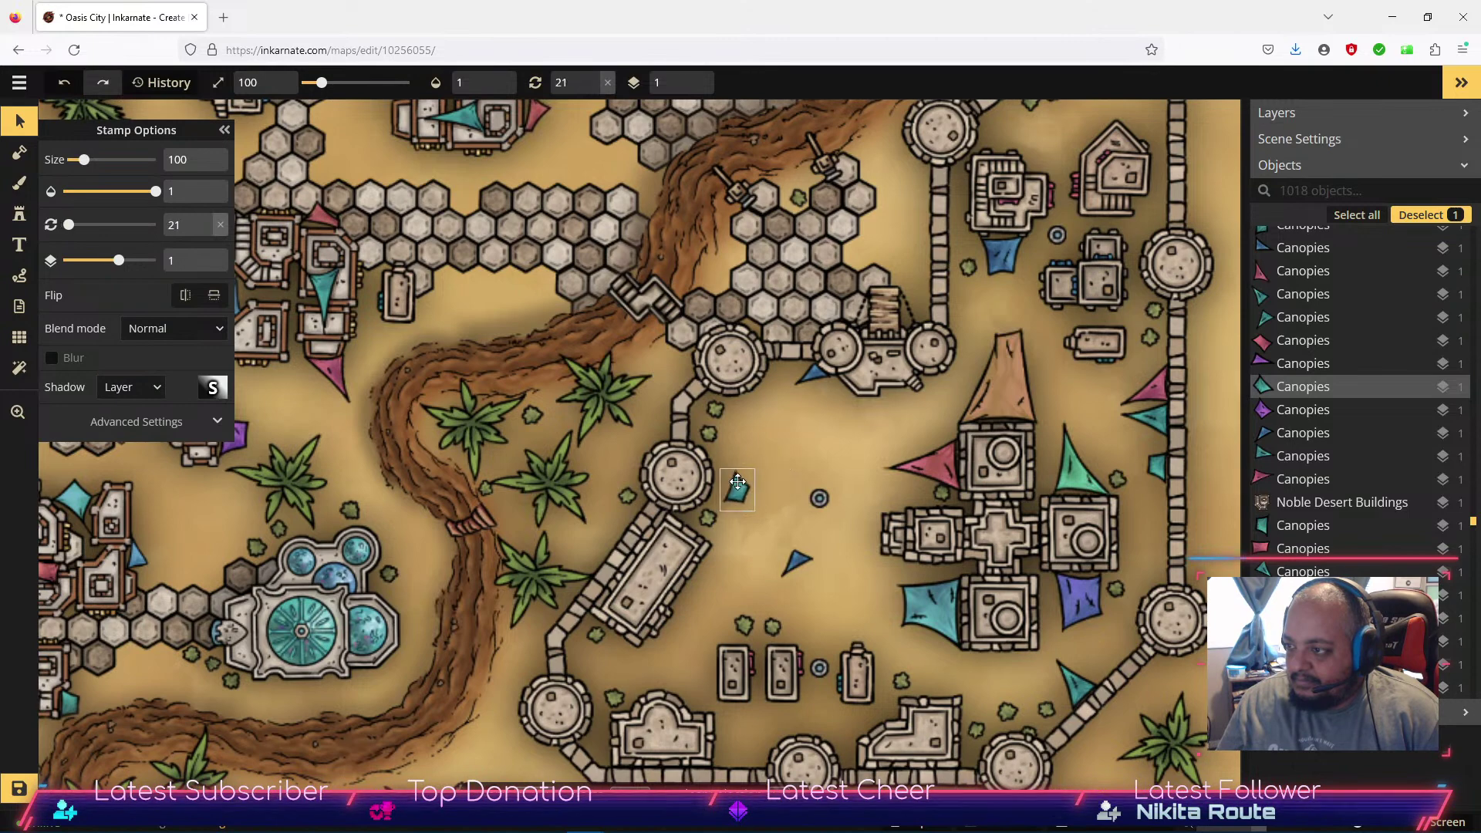
Move the last loose blue canopy to the inner corner beside the fortress's northeast tower, rotated to 242, and deselect it.
click(800, 573)
drag(801, 573, 863, 417)
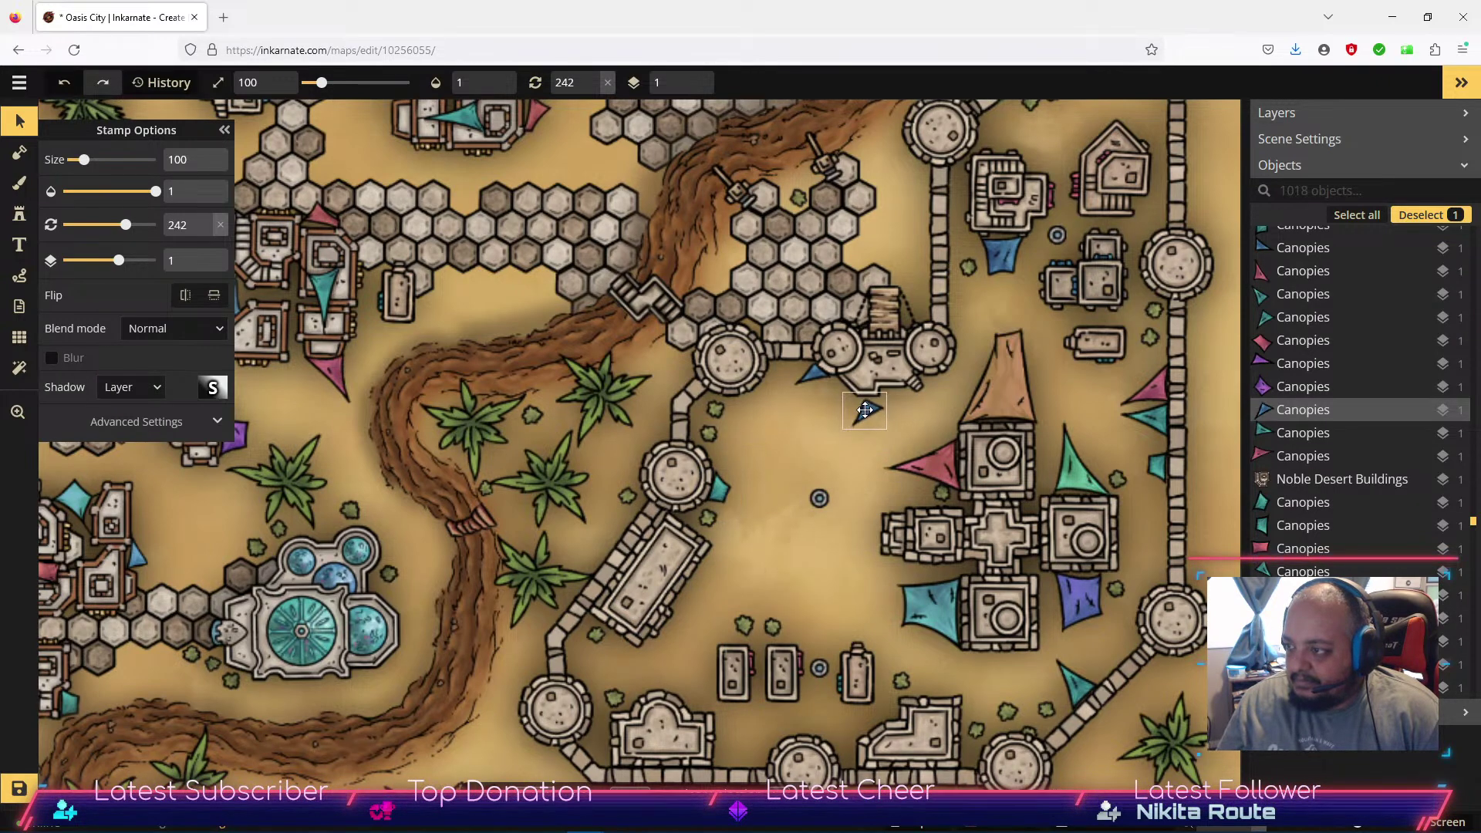
drag(859, 419, 1080, 186)
key(space)
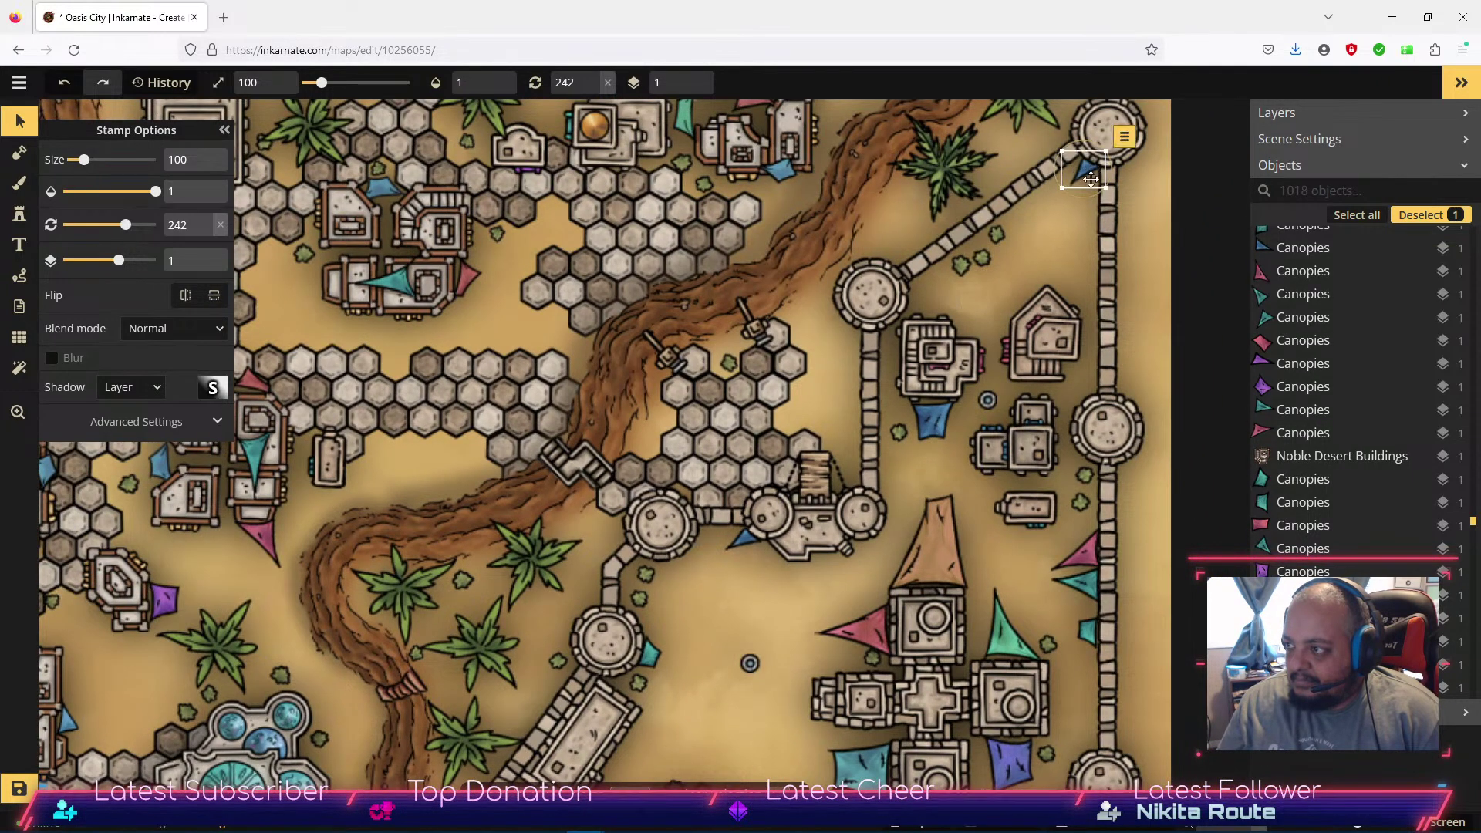
click(703, 601)
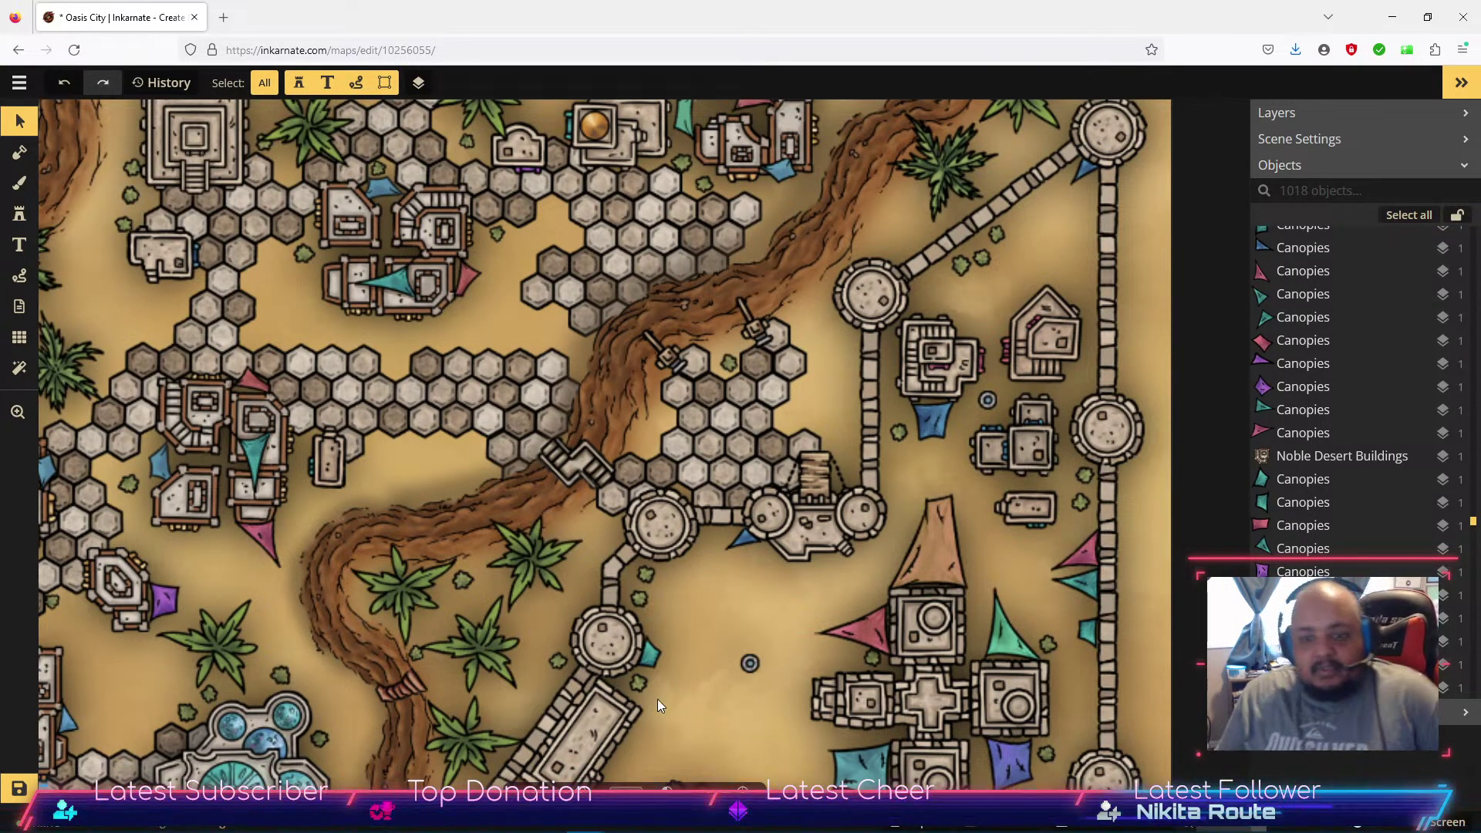
Stamp four palm trees on the open sand around the hex-paved district northwest of the long lake.
scroll(577, 590, down, 3)
scroll(572, 531, down, 1)
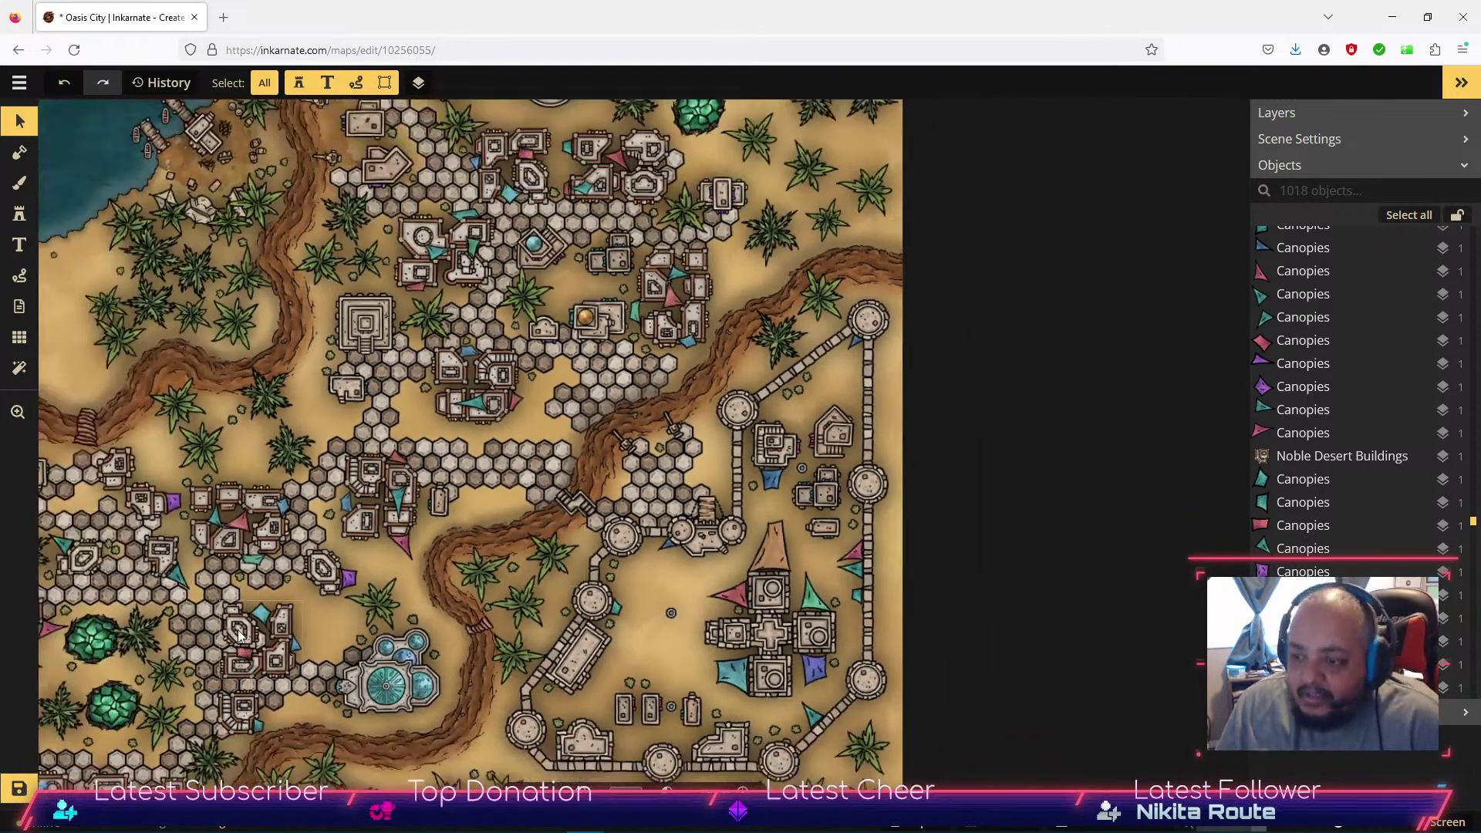
key(space)
drag(768, 286, 1048, 185)
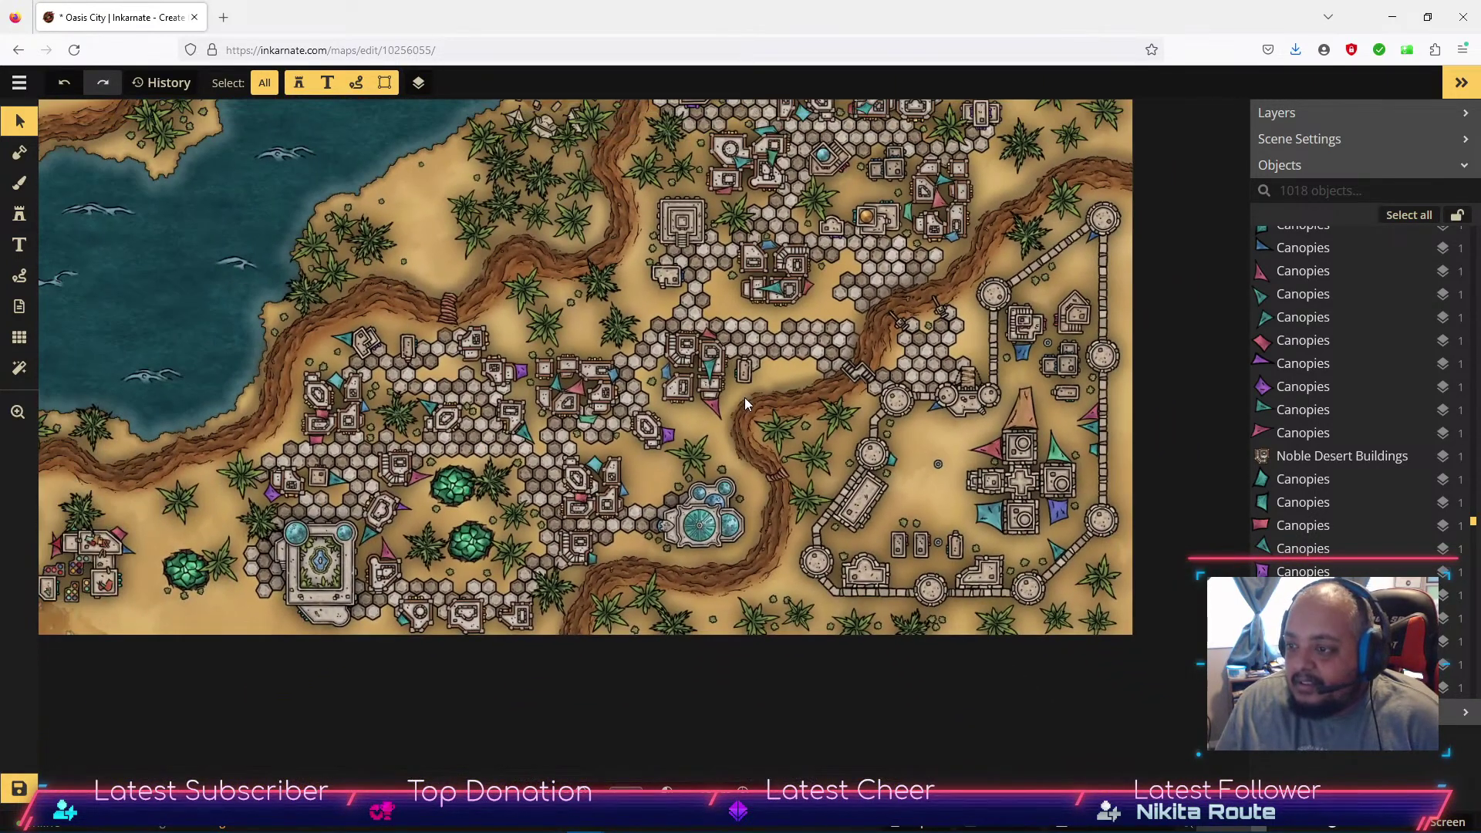
scroll(745, 400, down, 3)
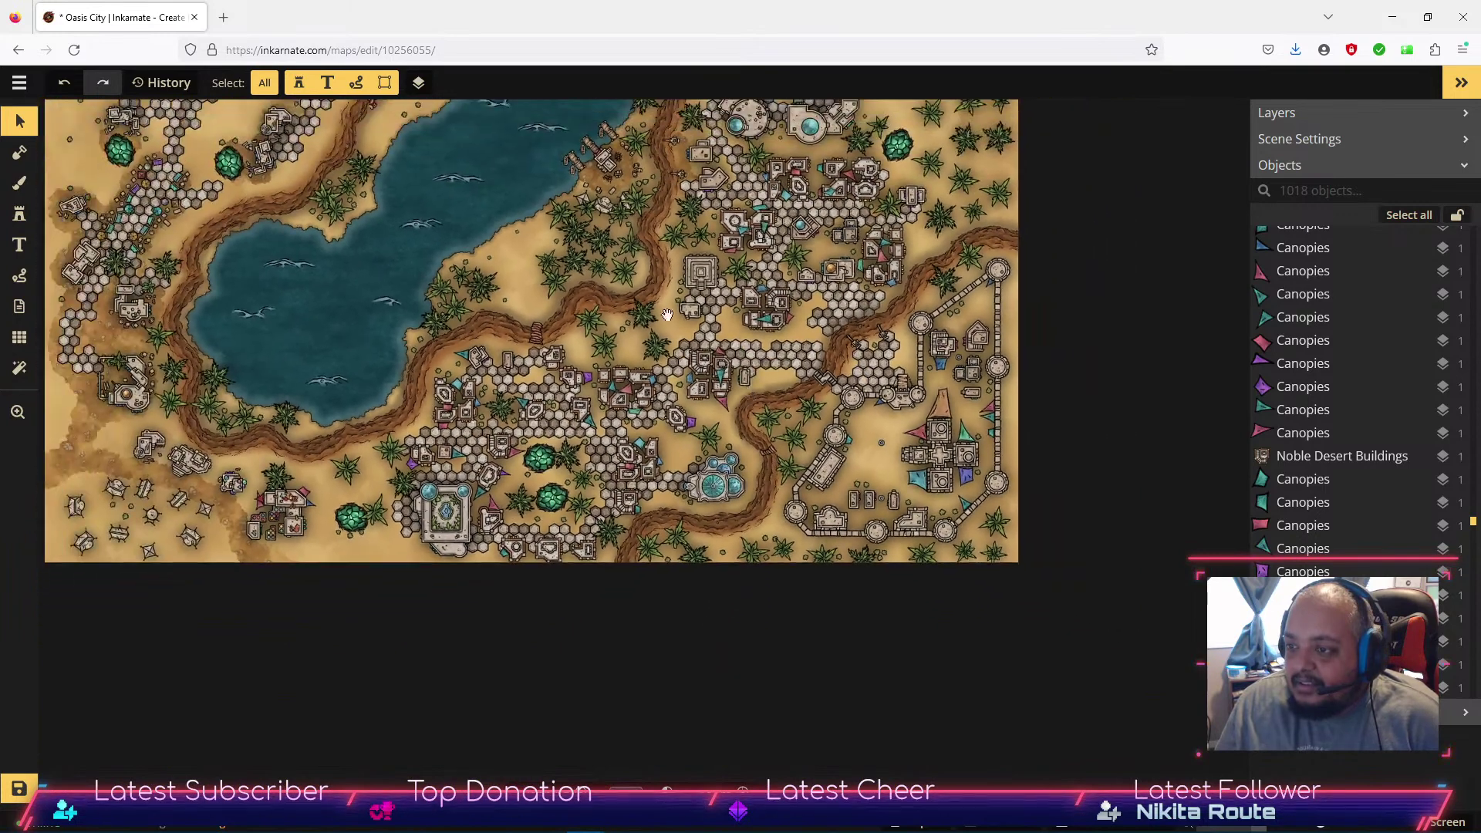
key(space)
drag(622, 316, 714, 573)
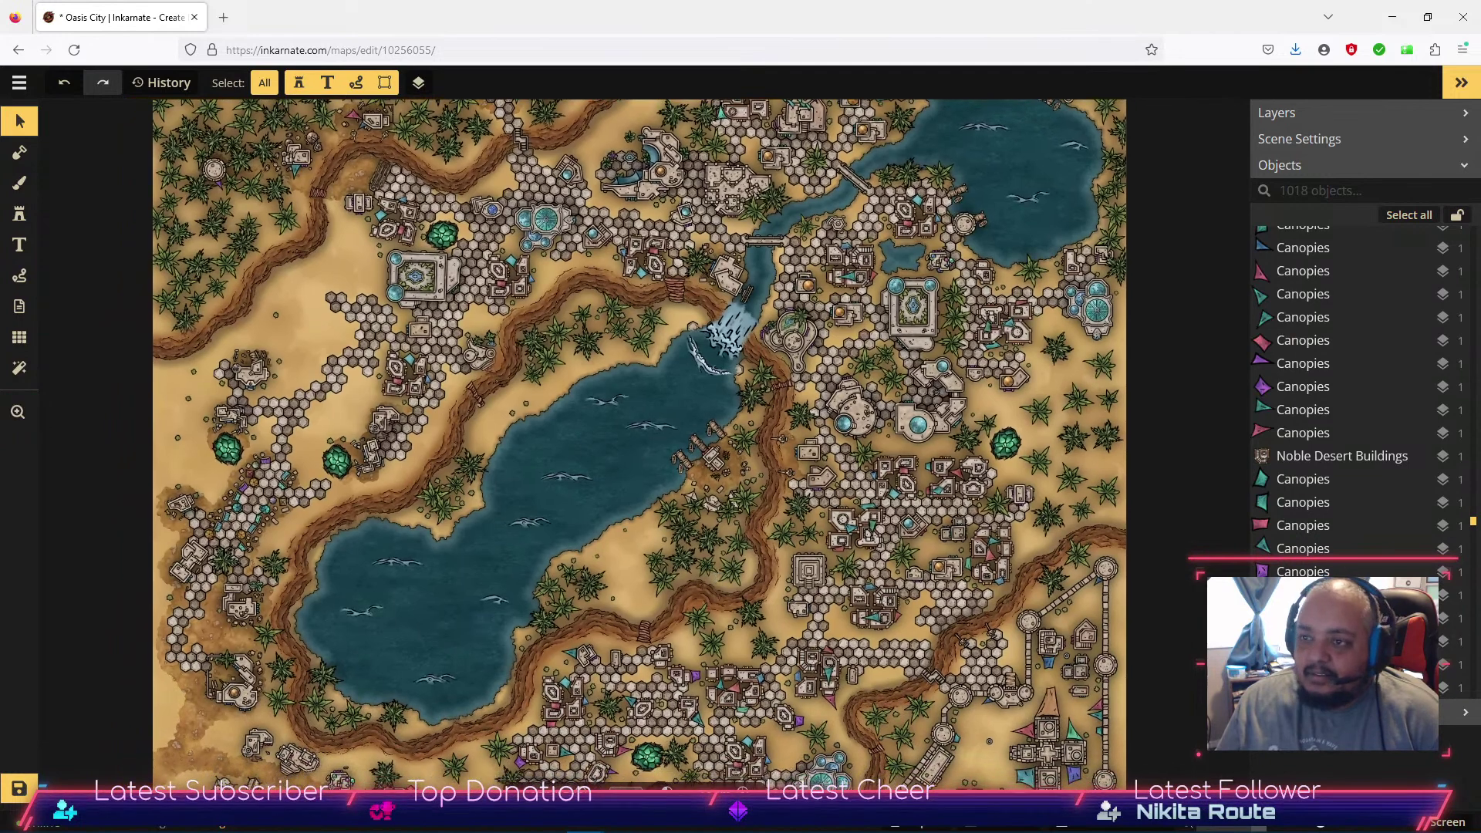
click(18, 247)
click(19, 216)
click(173, 319)
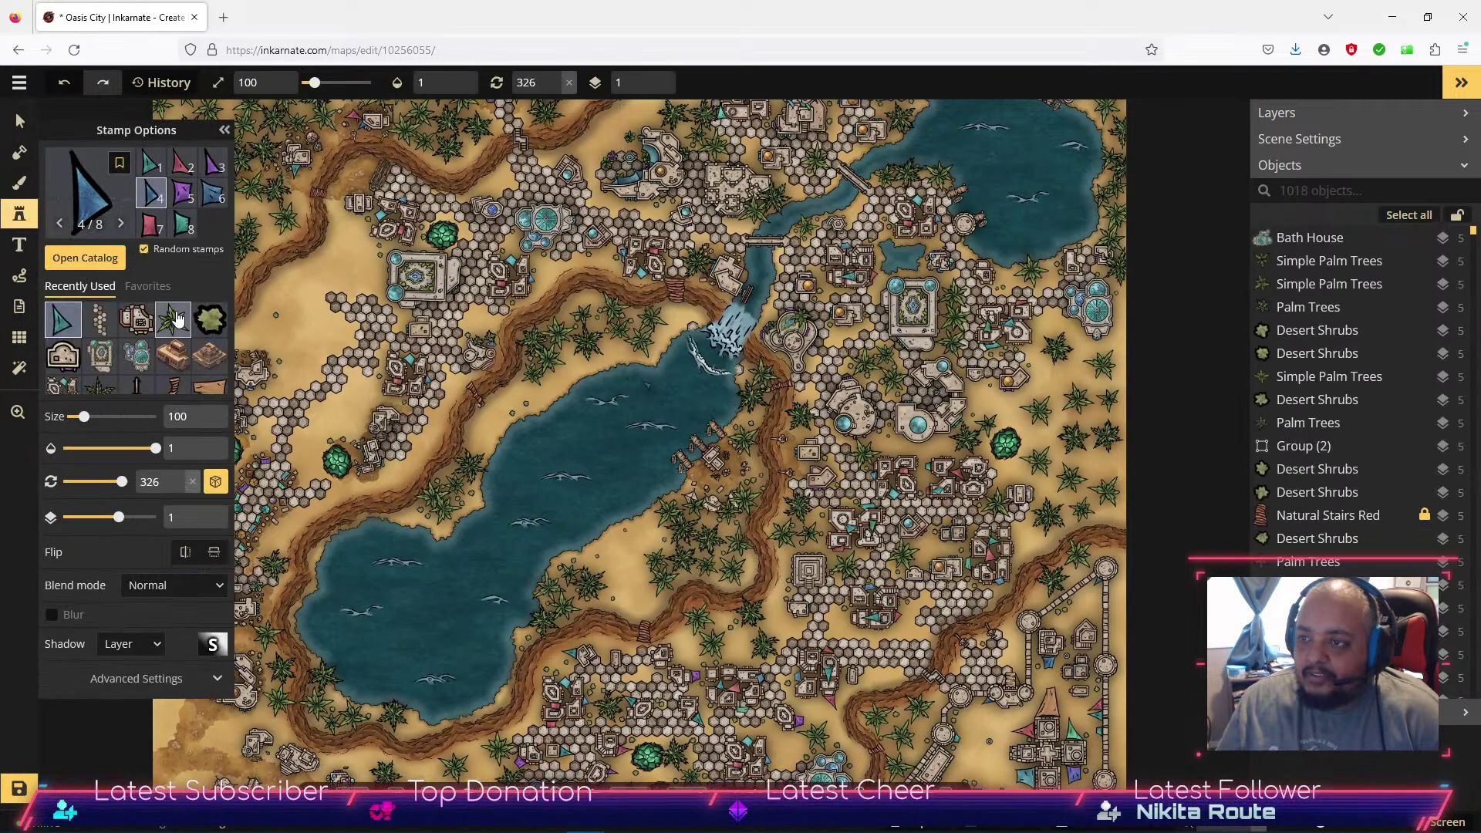
click(345, 252)
click(299, 299)
click(313, 399)
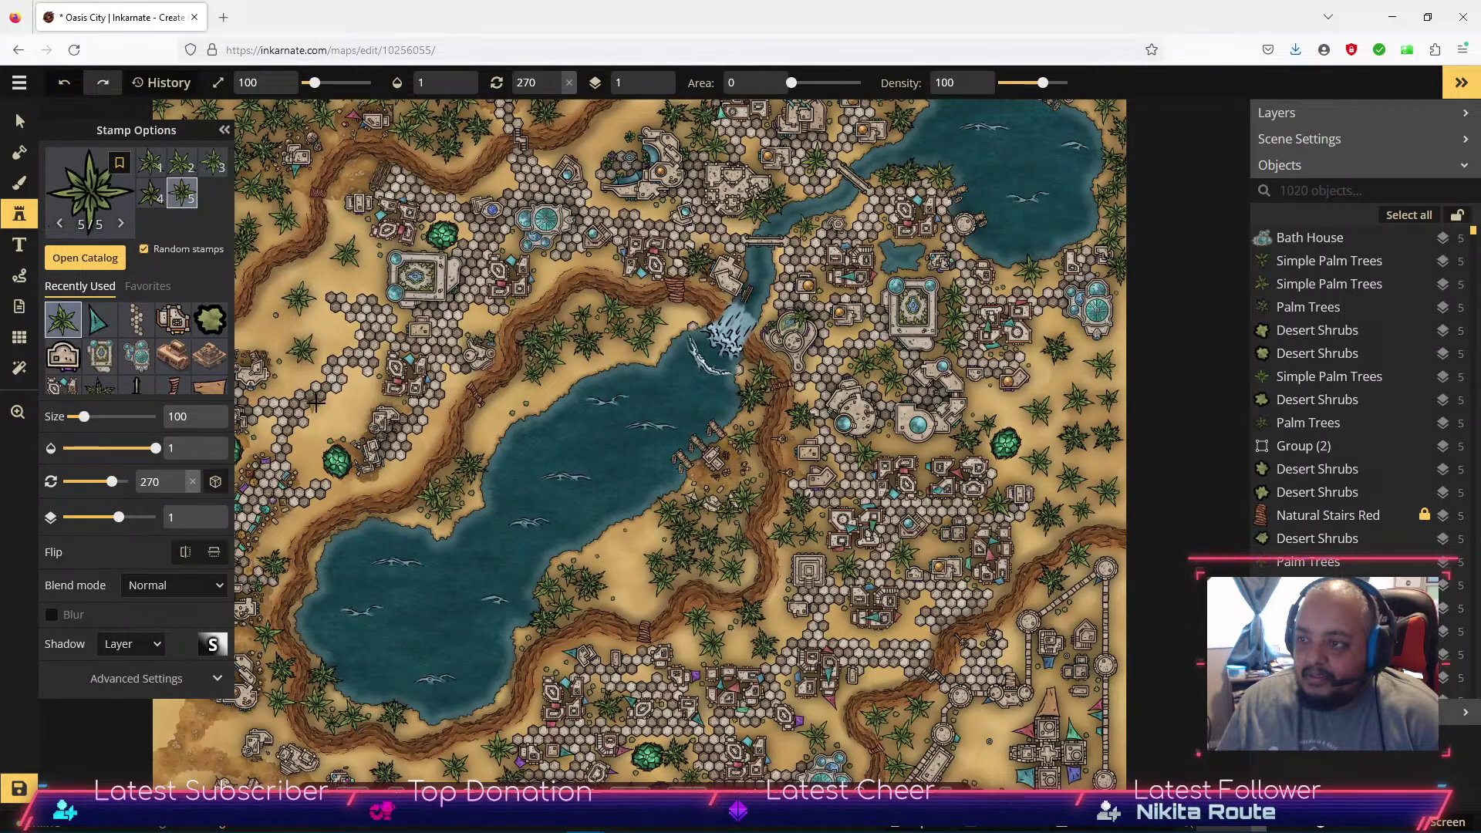
click(338, 417)
Stamp two more palm trees on the sand near the map's northern edge, east of the red ridge.
key(space)
drag(666, 120, 446, 369)
click(463, 318)
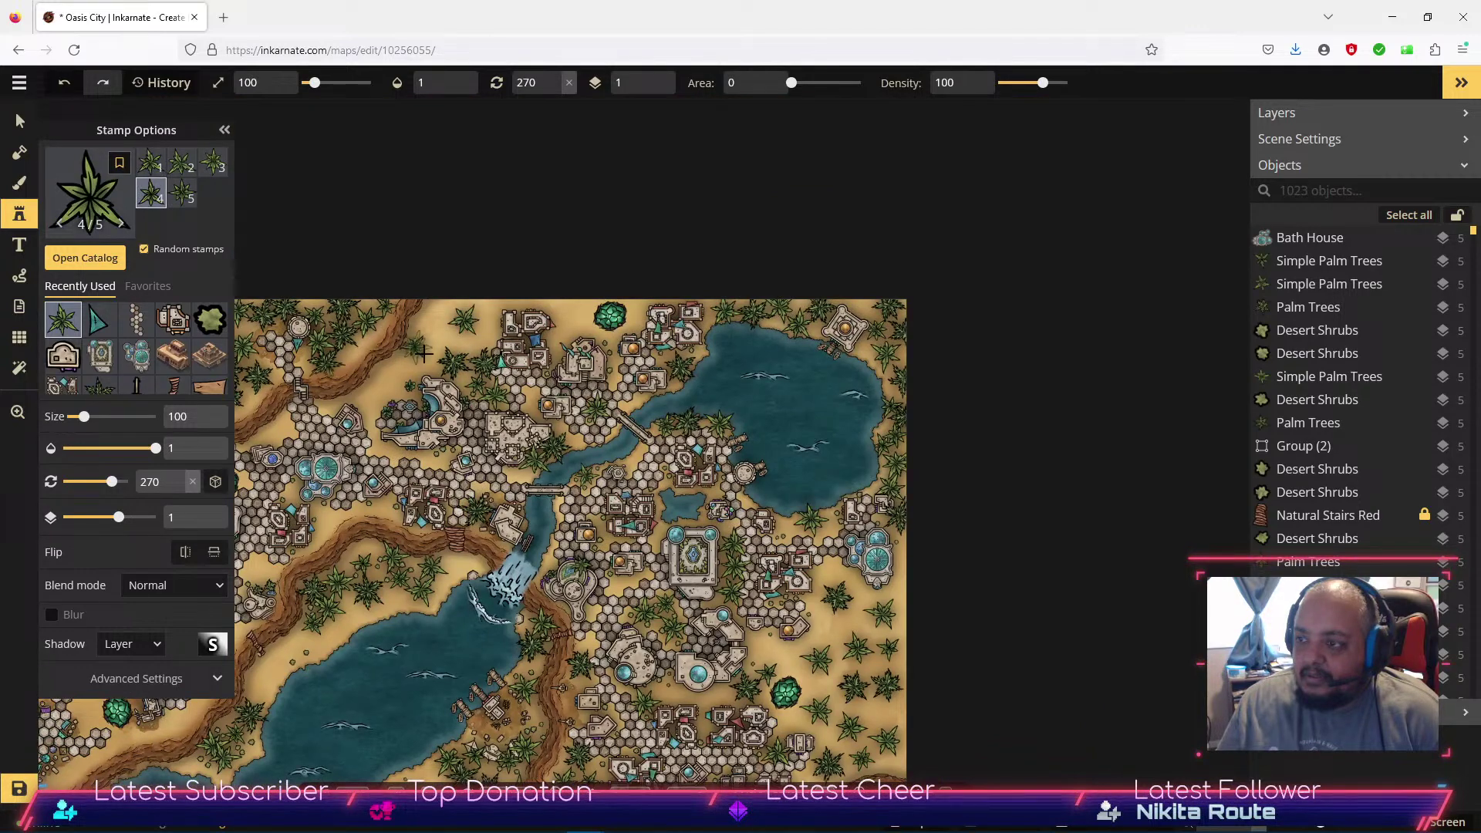
click(416, 348)
Stamp a palm tree of the denser variety between the southern green crystals and the domed compound.
key(space)
drag(402, 544, 701, 35)
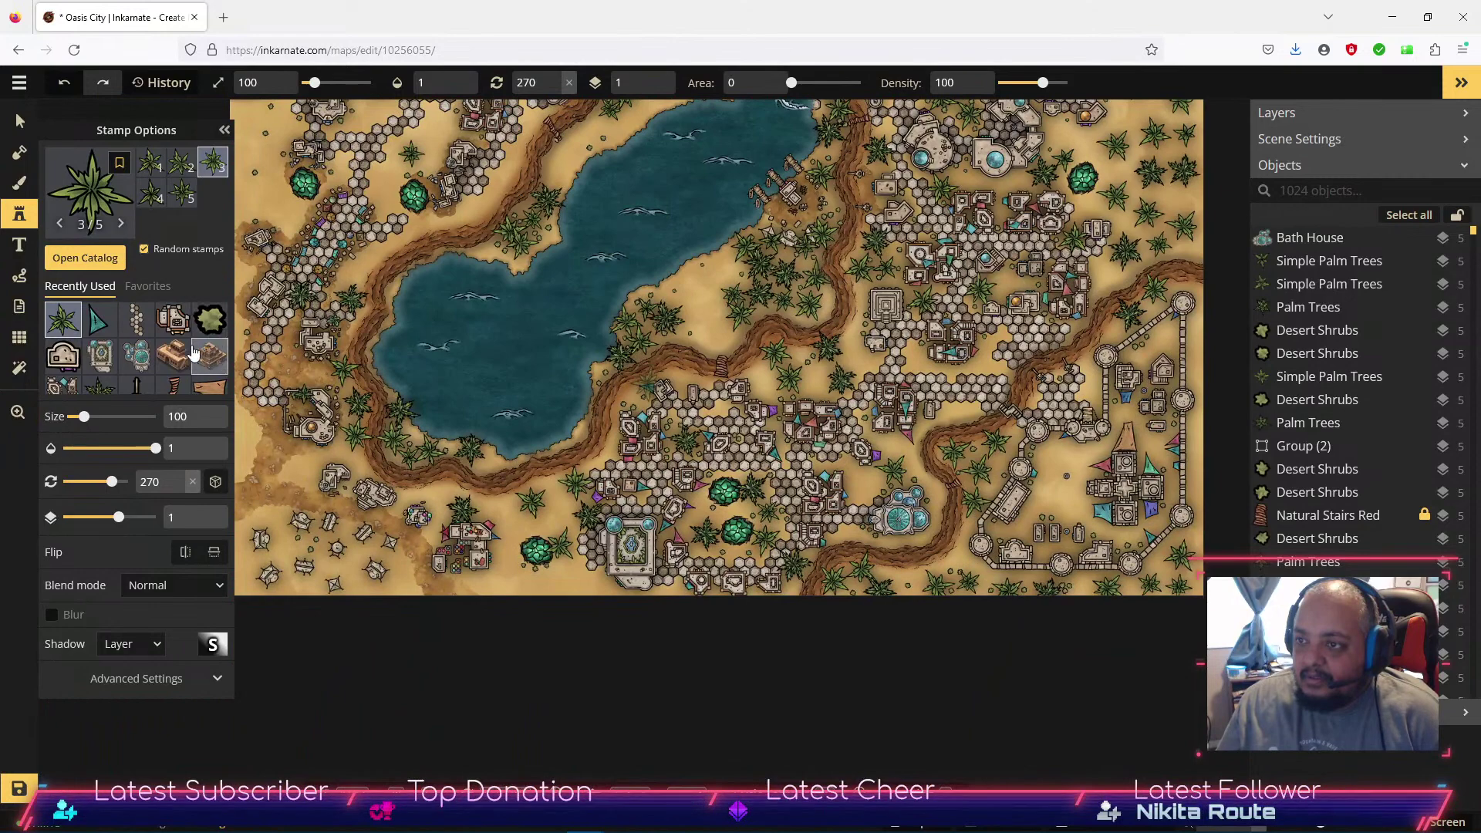
scroll(117, 364, down, 1)
click(100, 338)
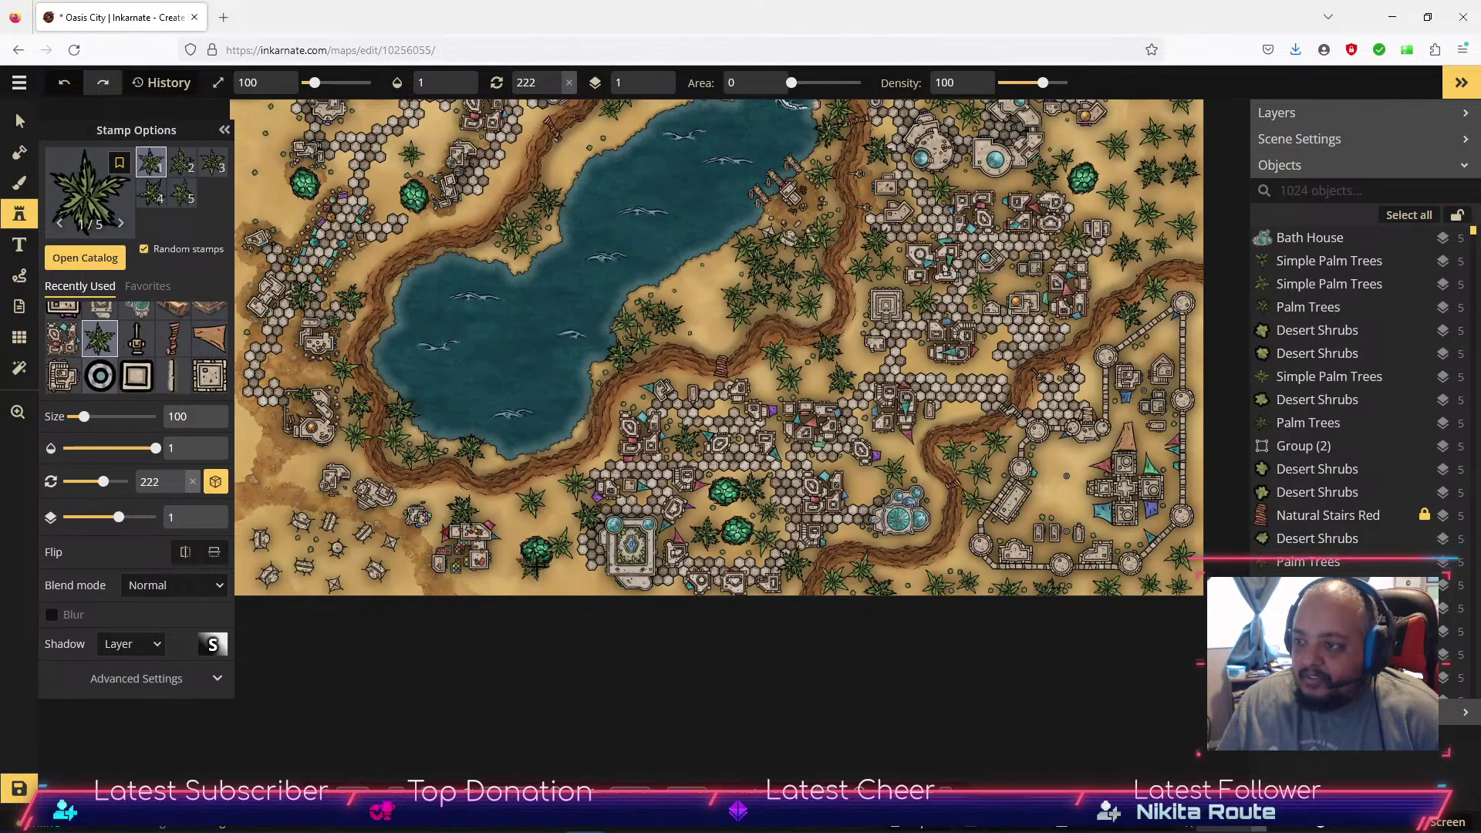
click(569, 580)
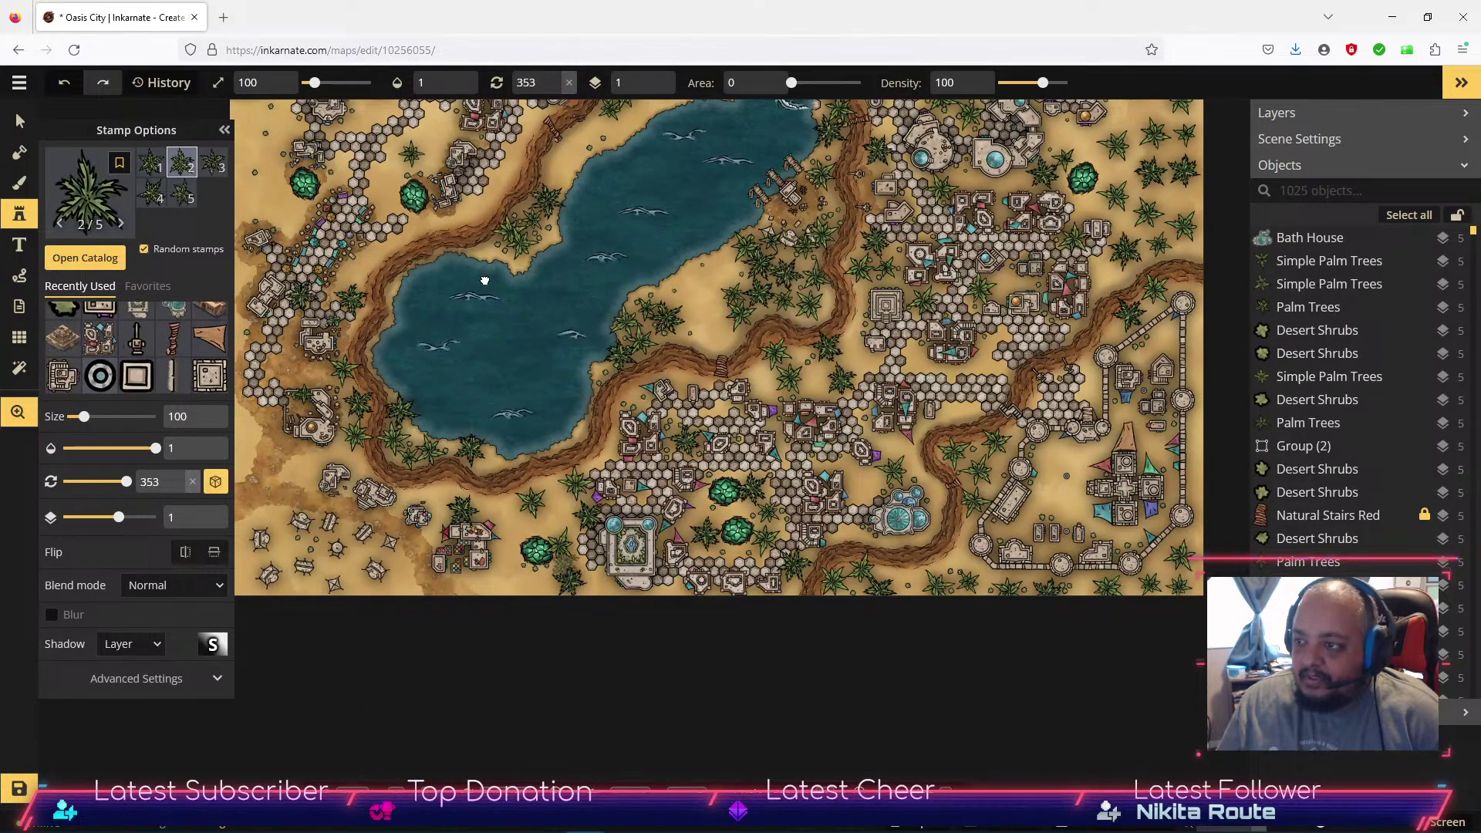
scroll(493, 363, up, 3)
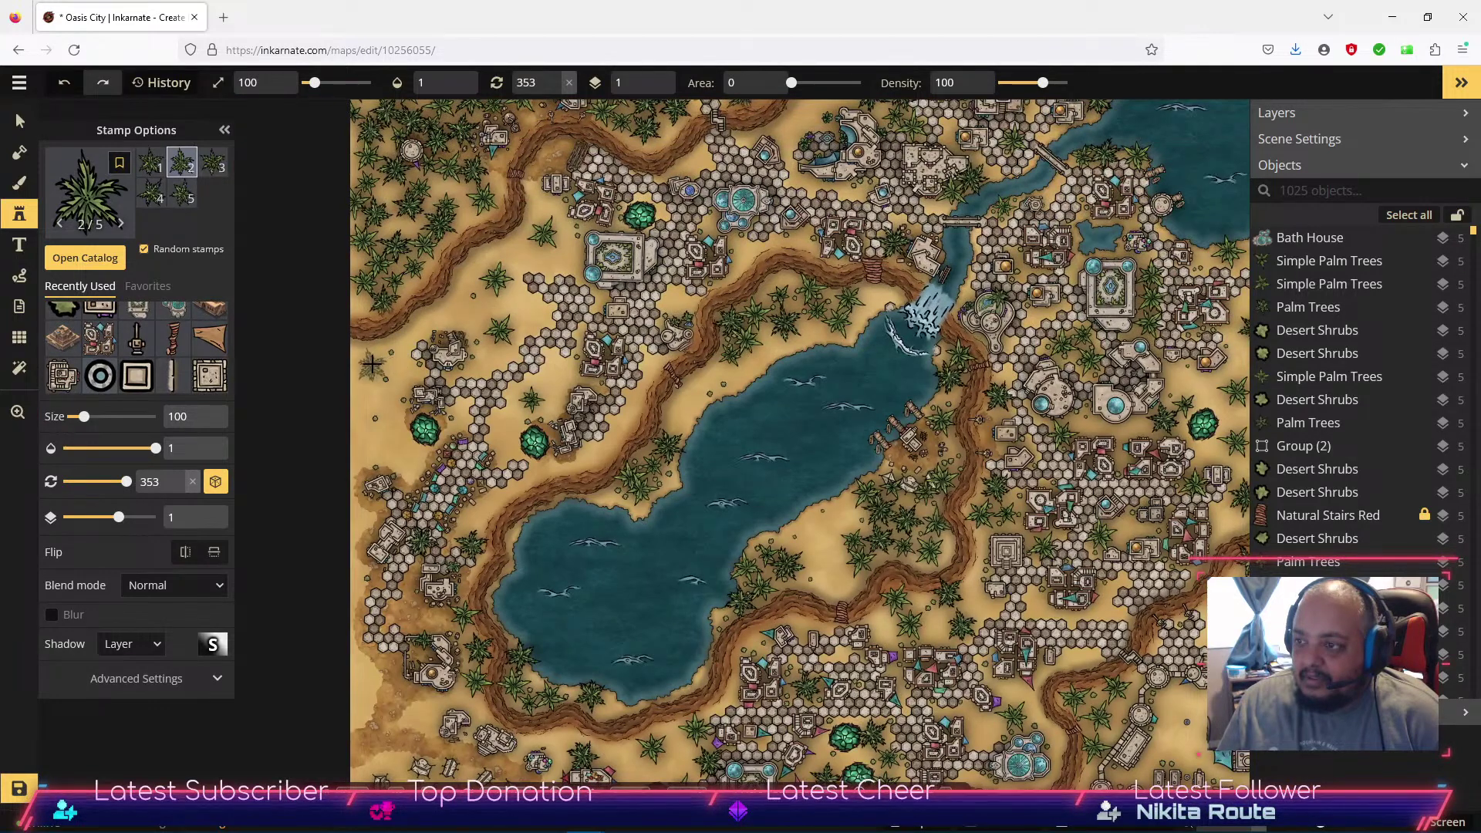
Stamp dense palm trees on the western edge's sand, beside the ruined building, and move the lower one closer to the upper one.
click(405, 425)
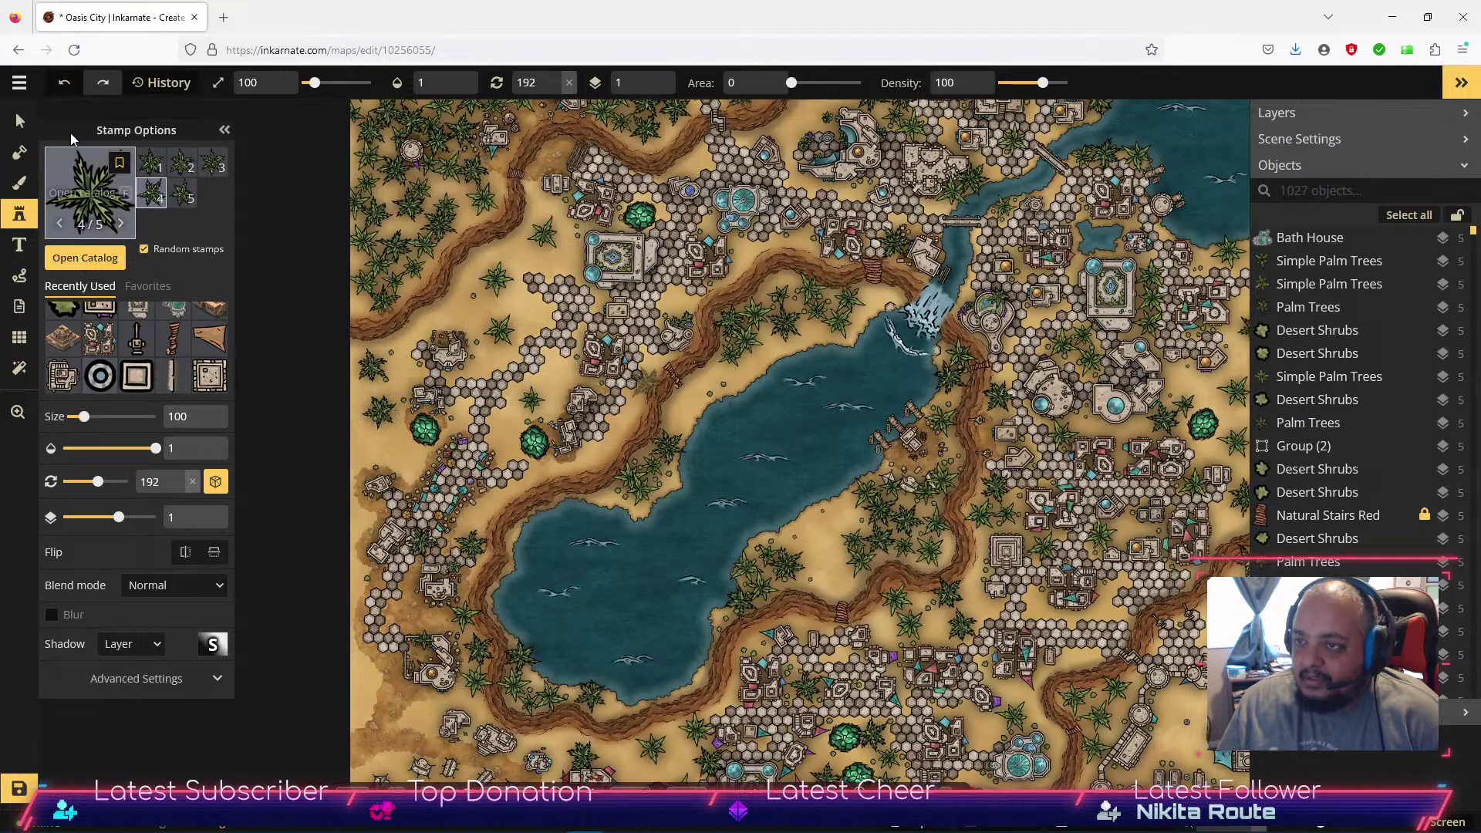
click(20, 122)
drag(384, 410, 385, 399)
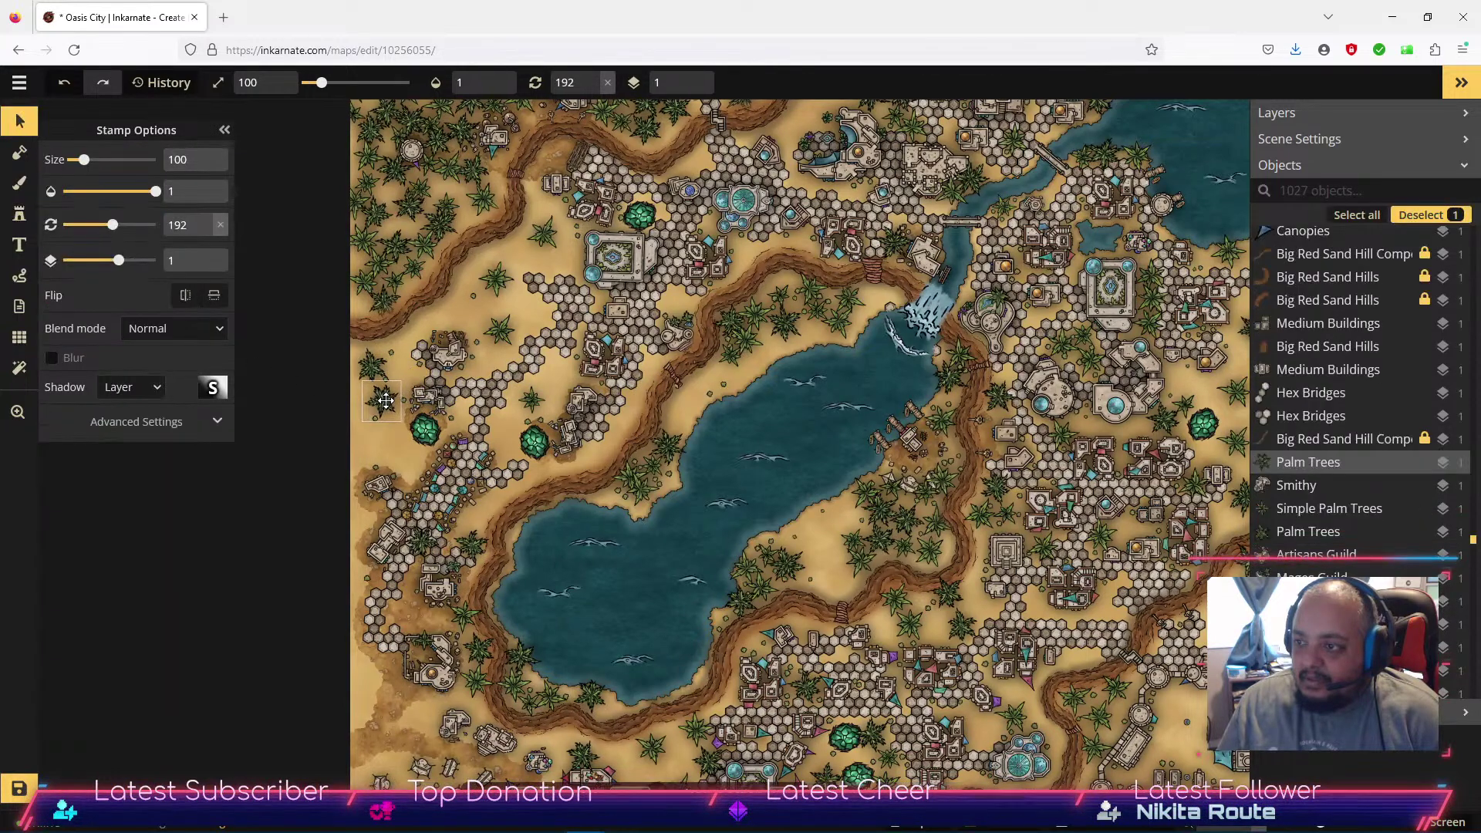
click(368, 361)
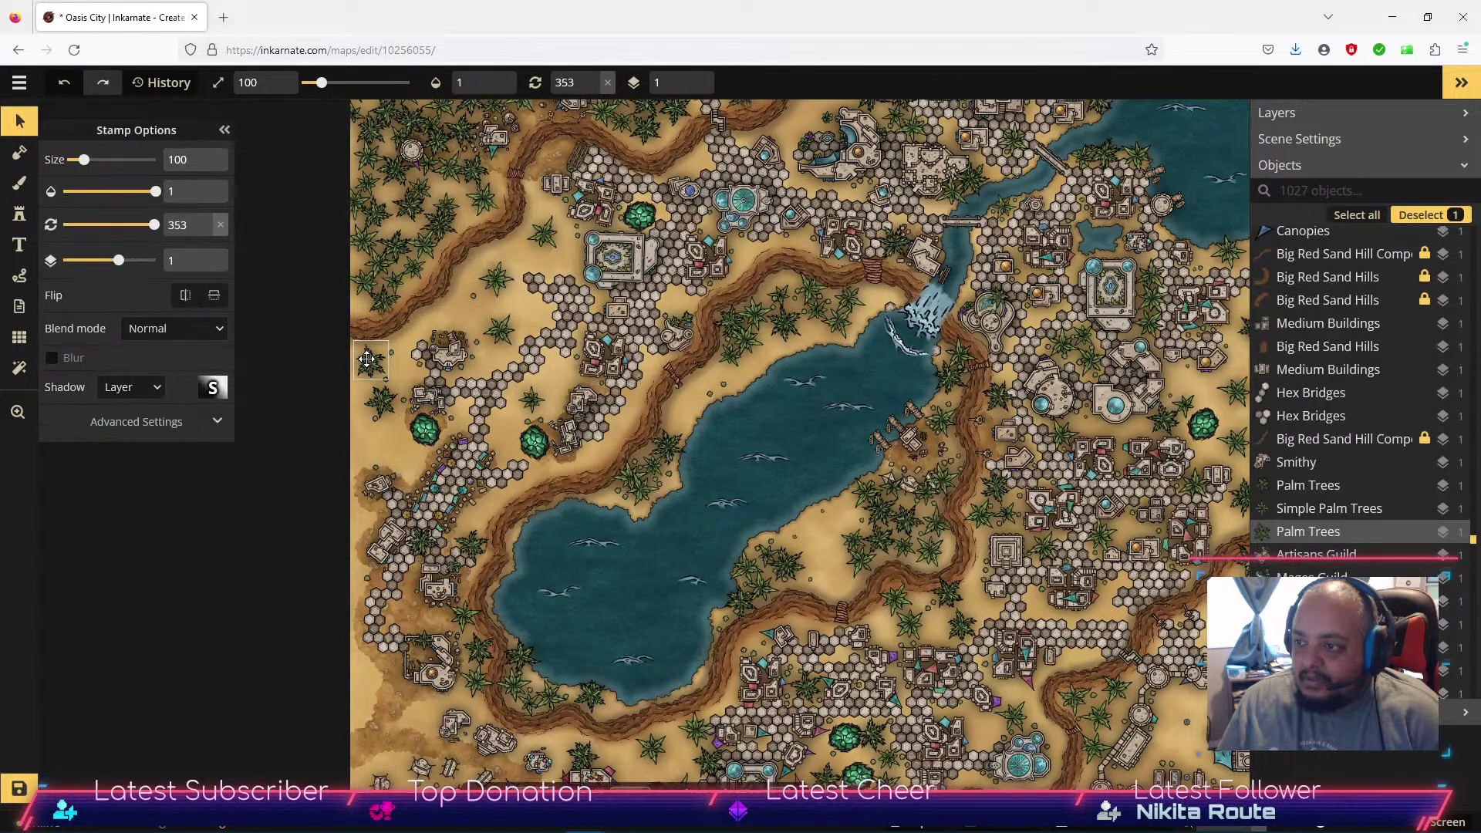
Stamp three simple palm trees: one west of the western green crystal, one by the northwest hex paving and one on the long lake's northwest shore.
click(19, 210)
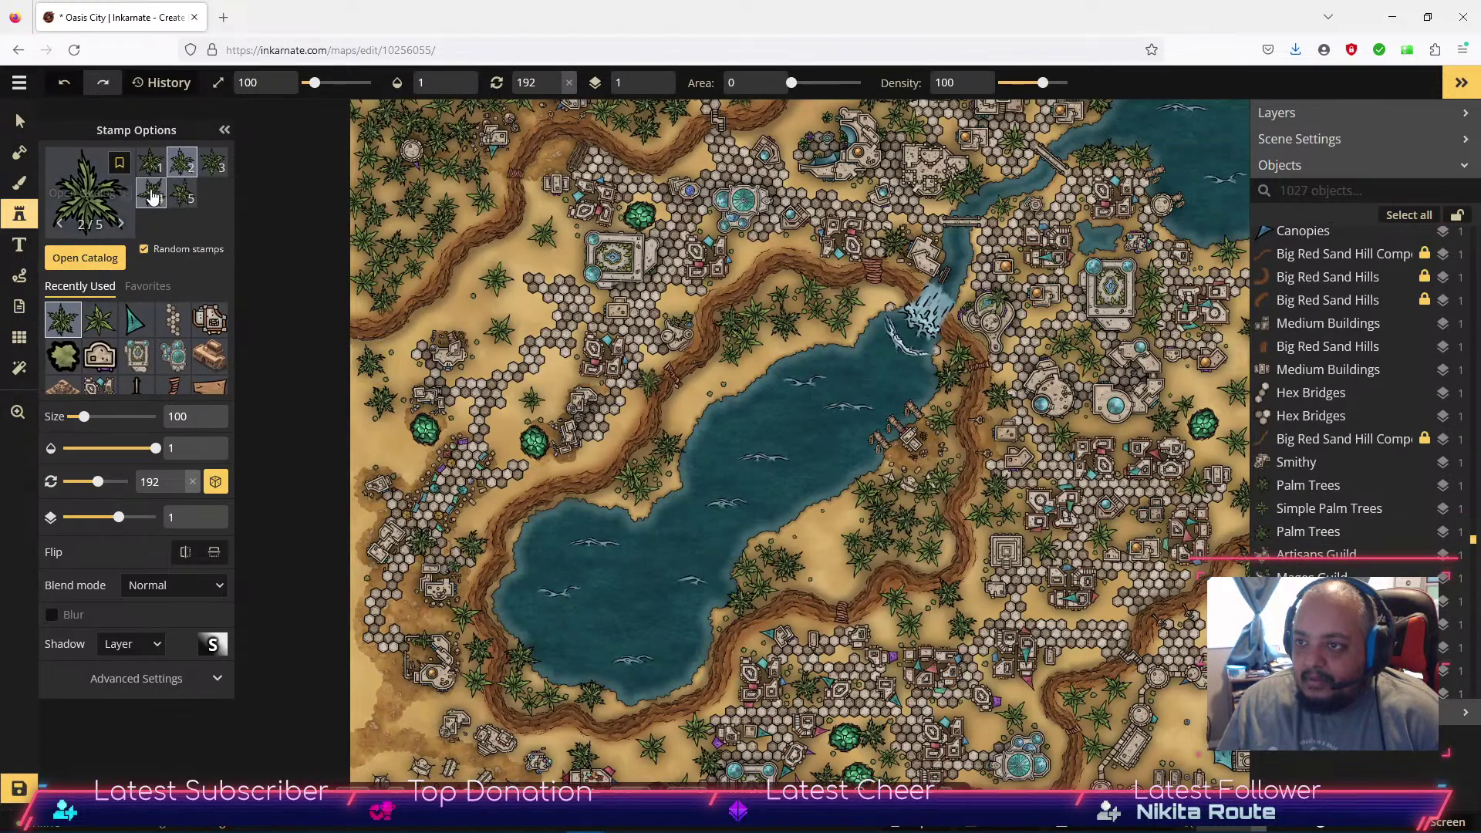
click(106, 323)
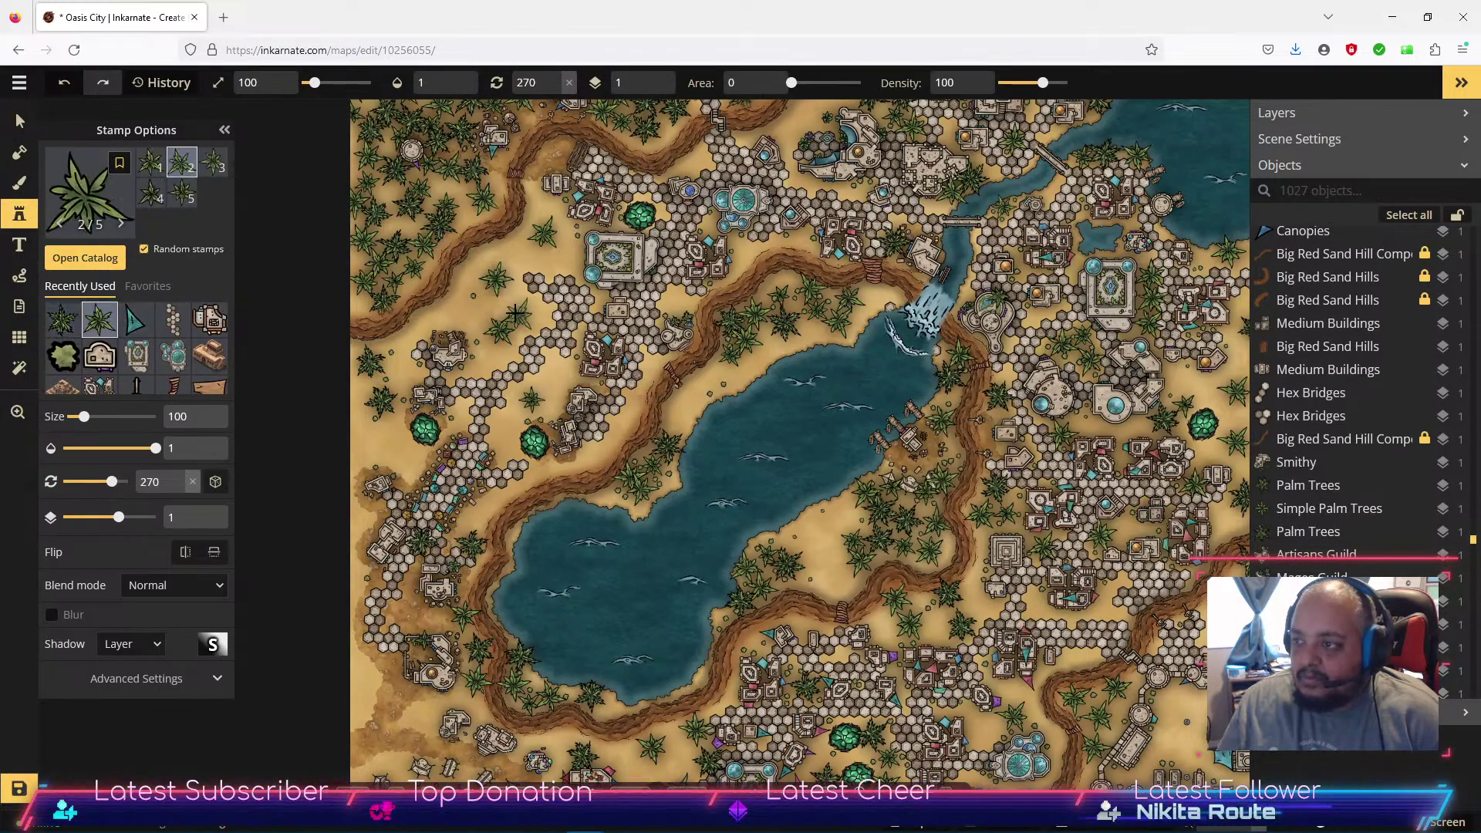
click(371, 440)
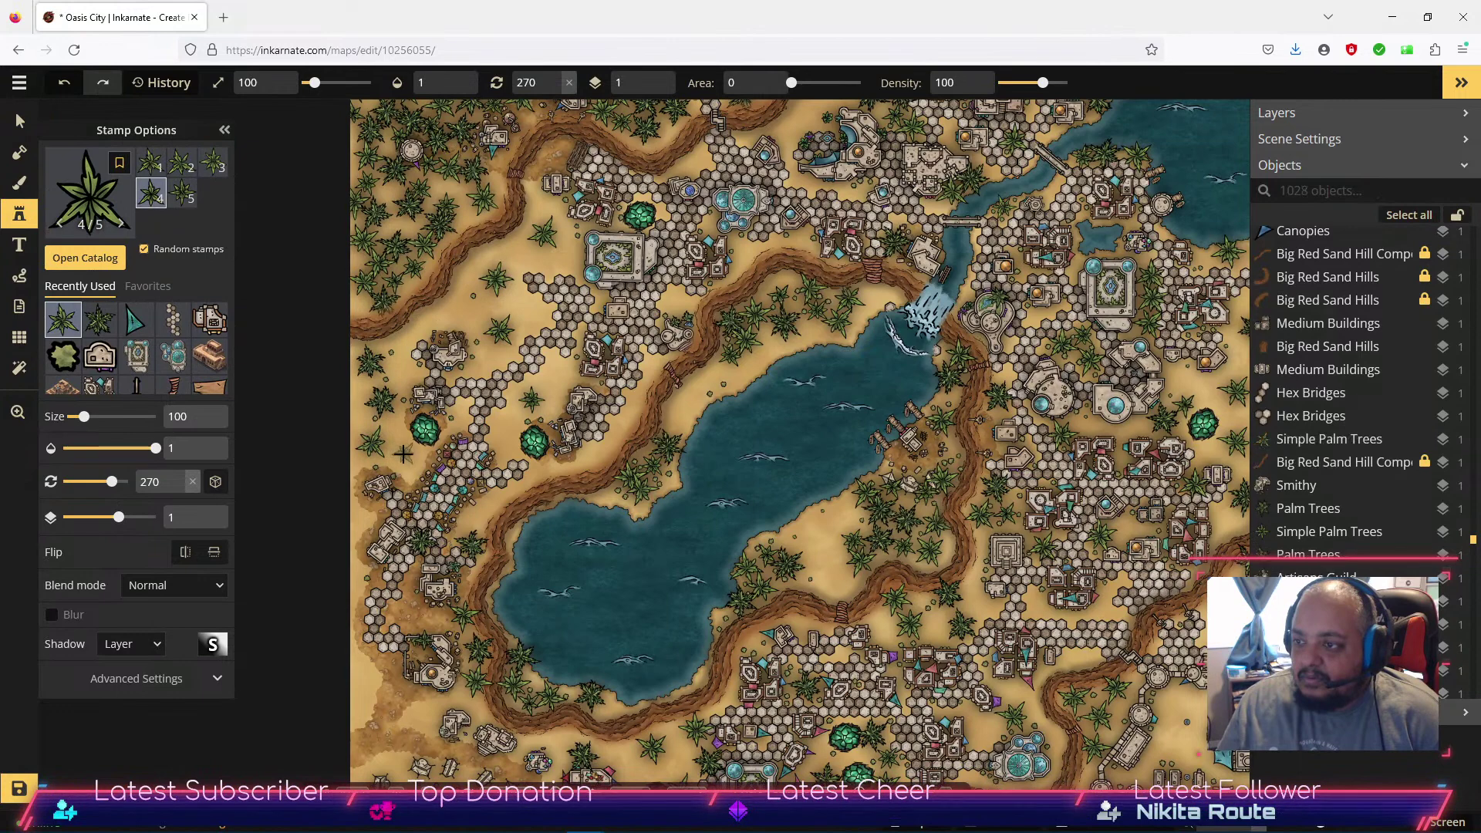
click(558, 377)
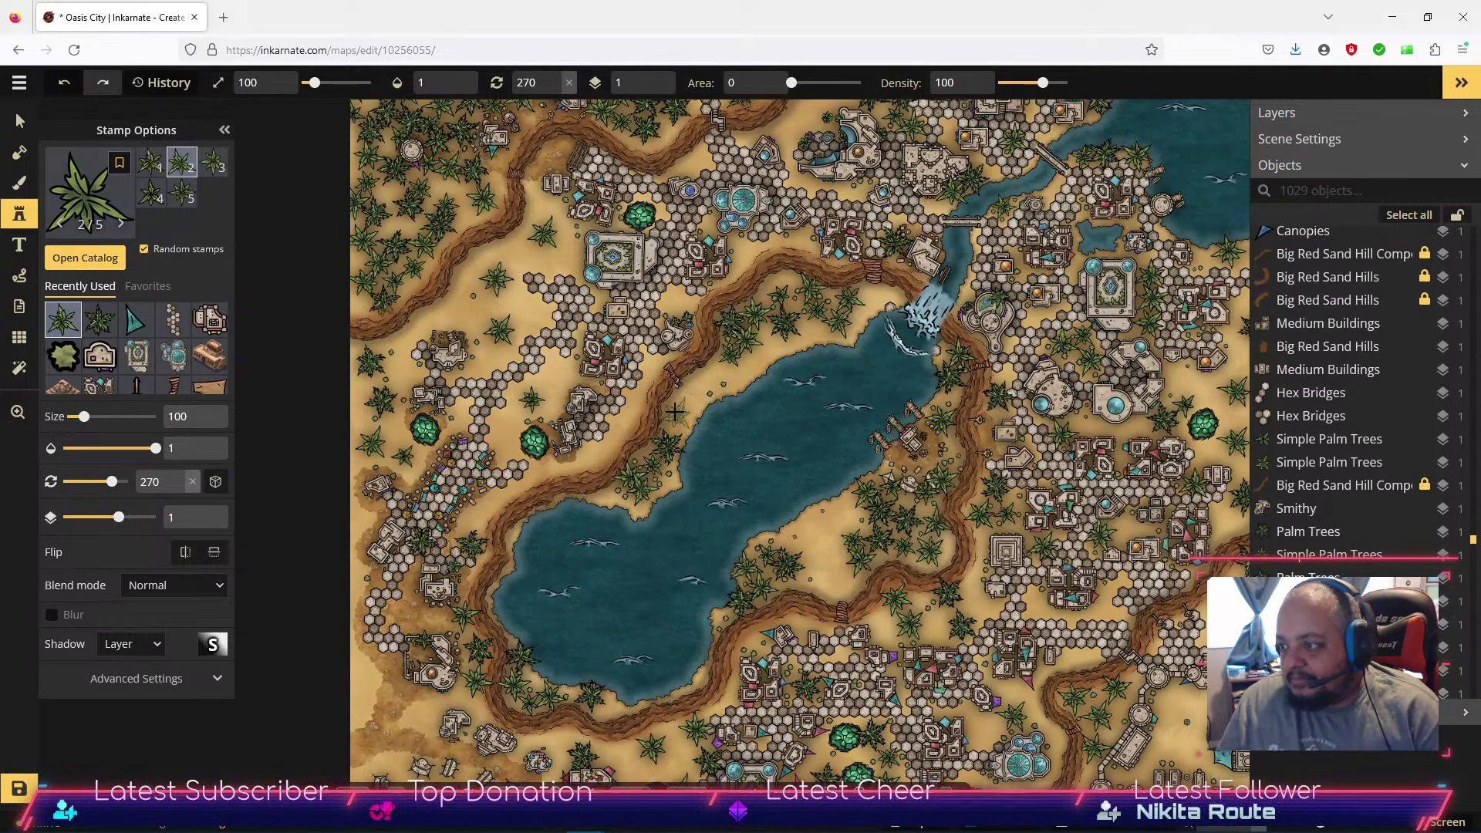
click(675, 412)
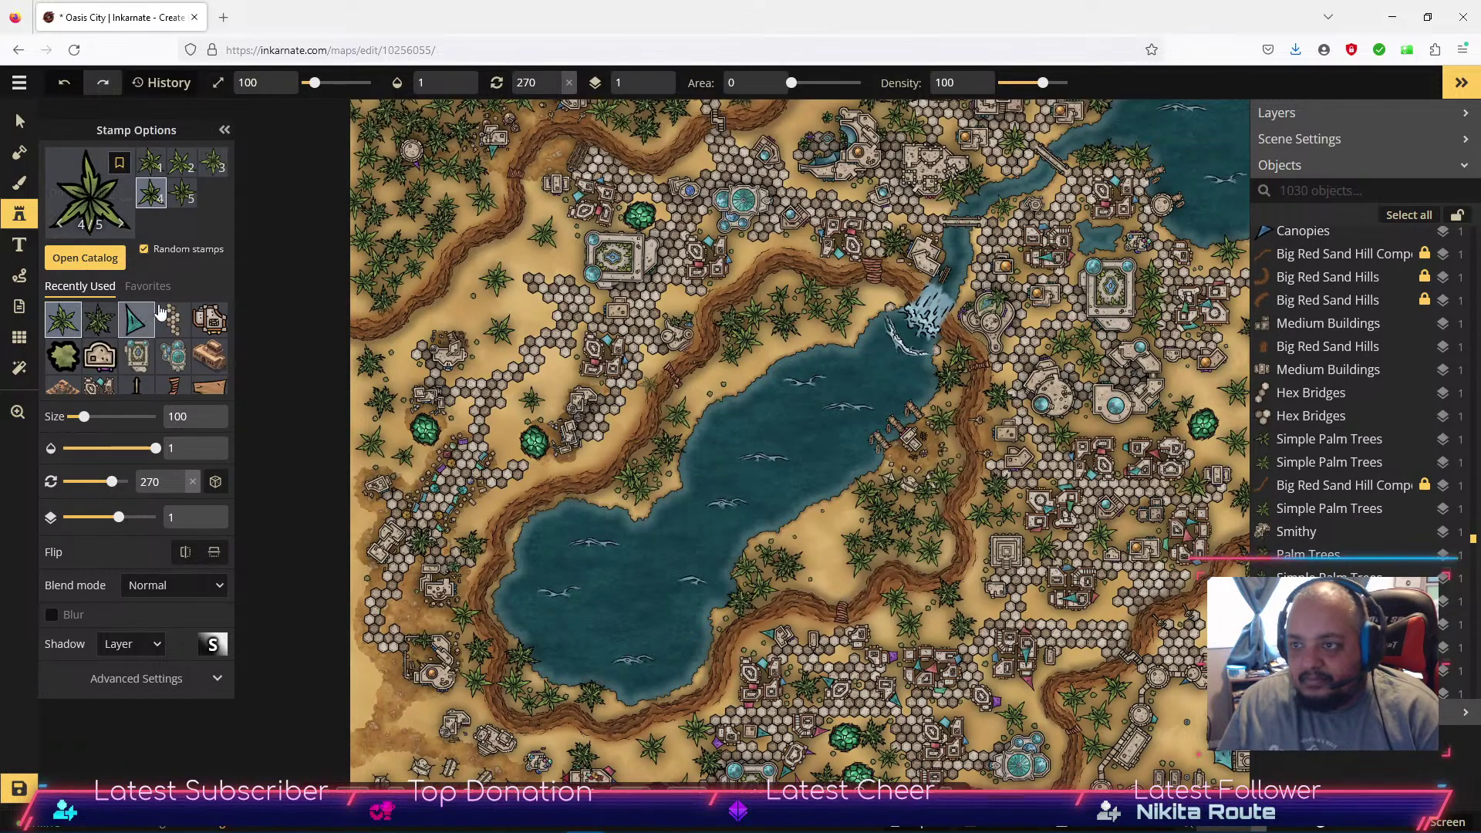
Stamp six noble desert buildings of size 100 around the hex paving southwest of the walled garden compound.
click(204, 328)
key(z)
click(549, 281)
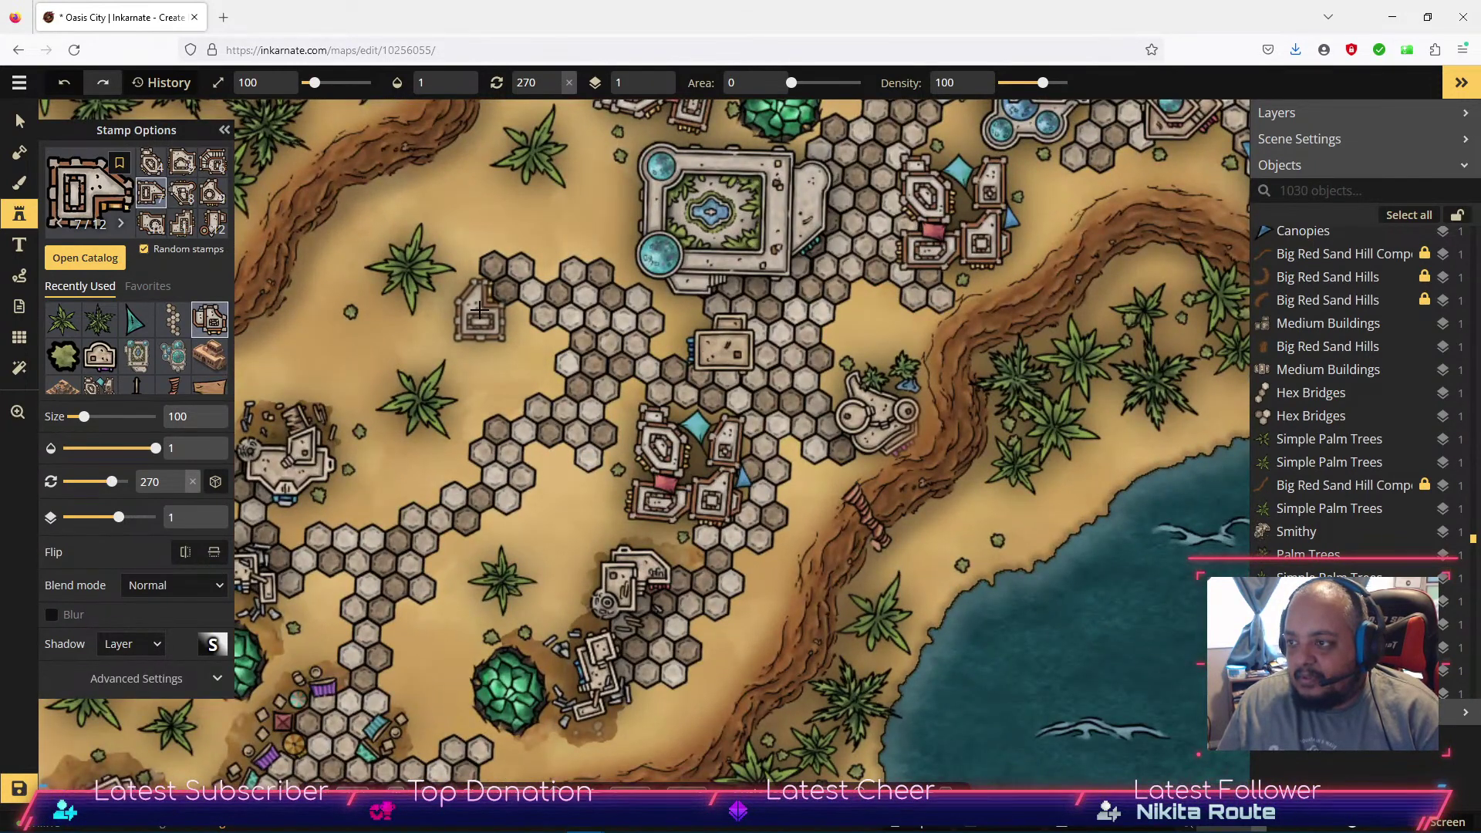
click(479, 309)
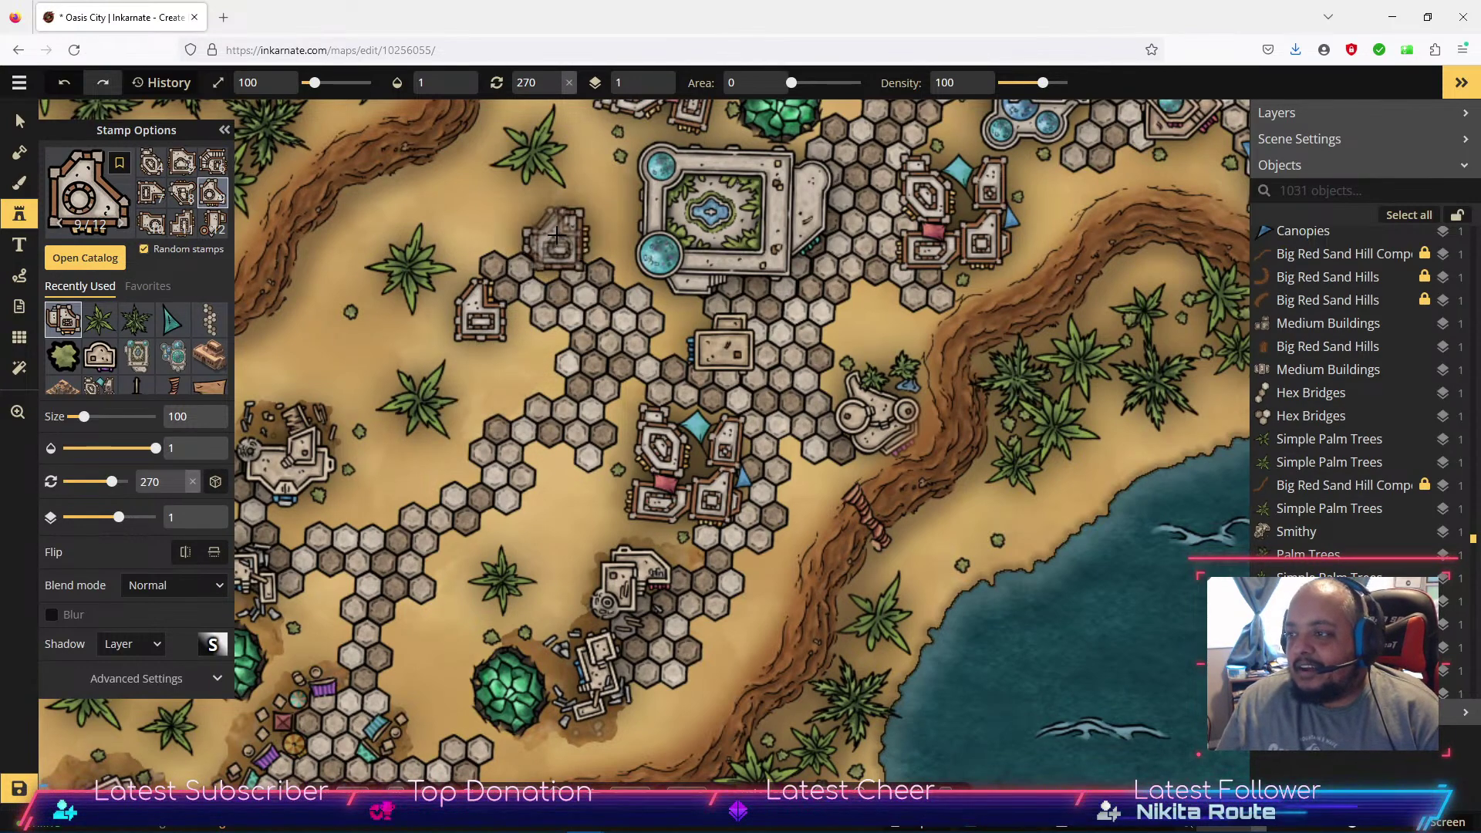
click(560, 246)
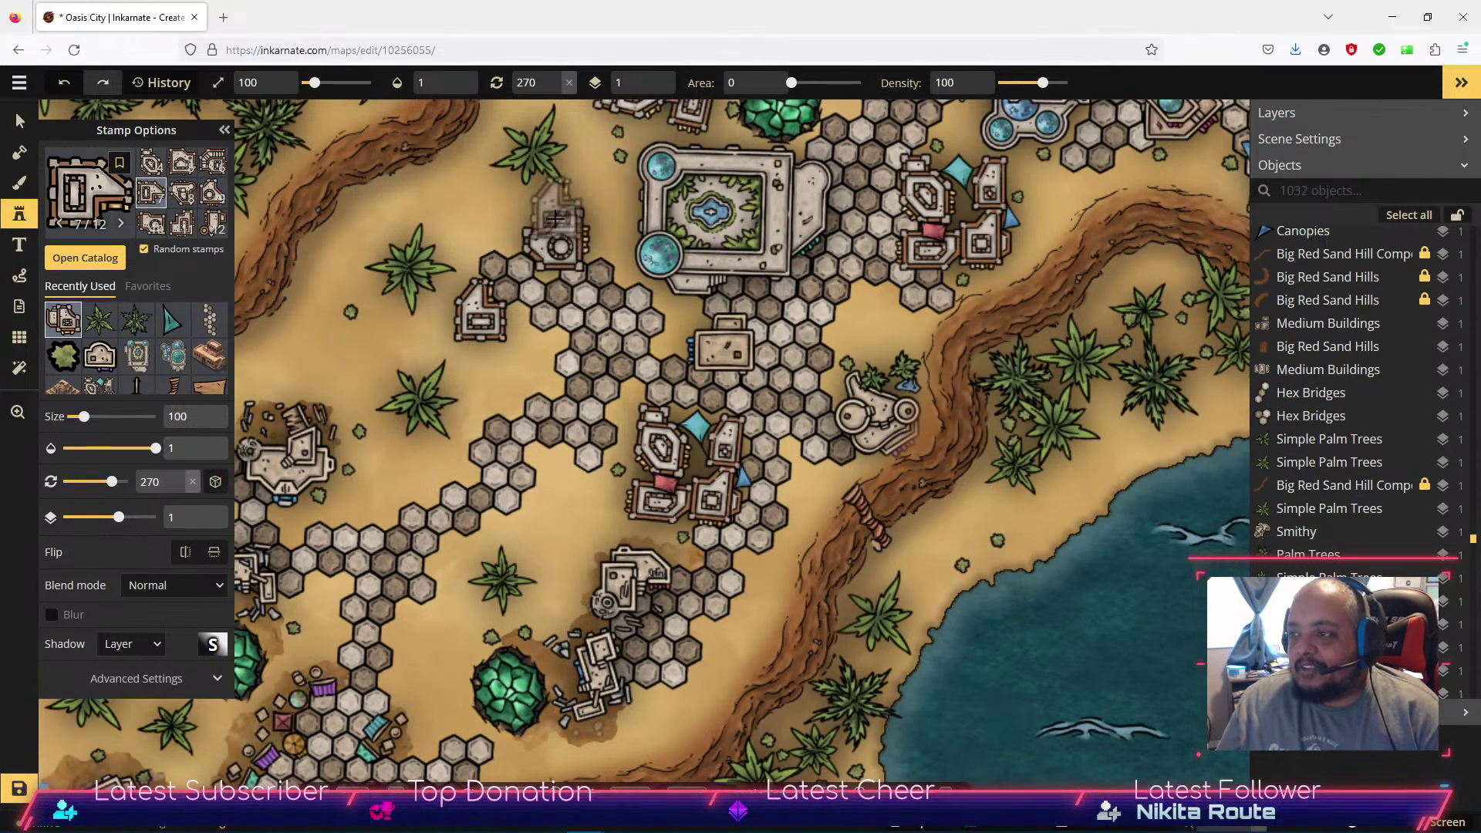
click(548, 508)
click(457, 524)
click(401, 472)
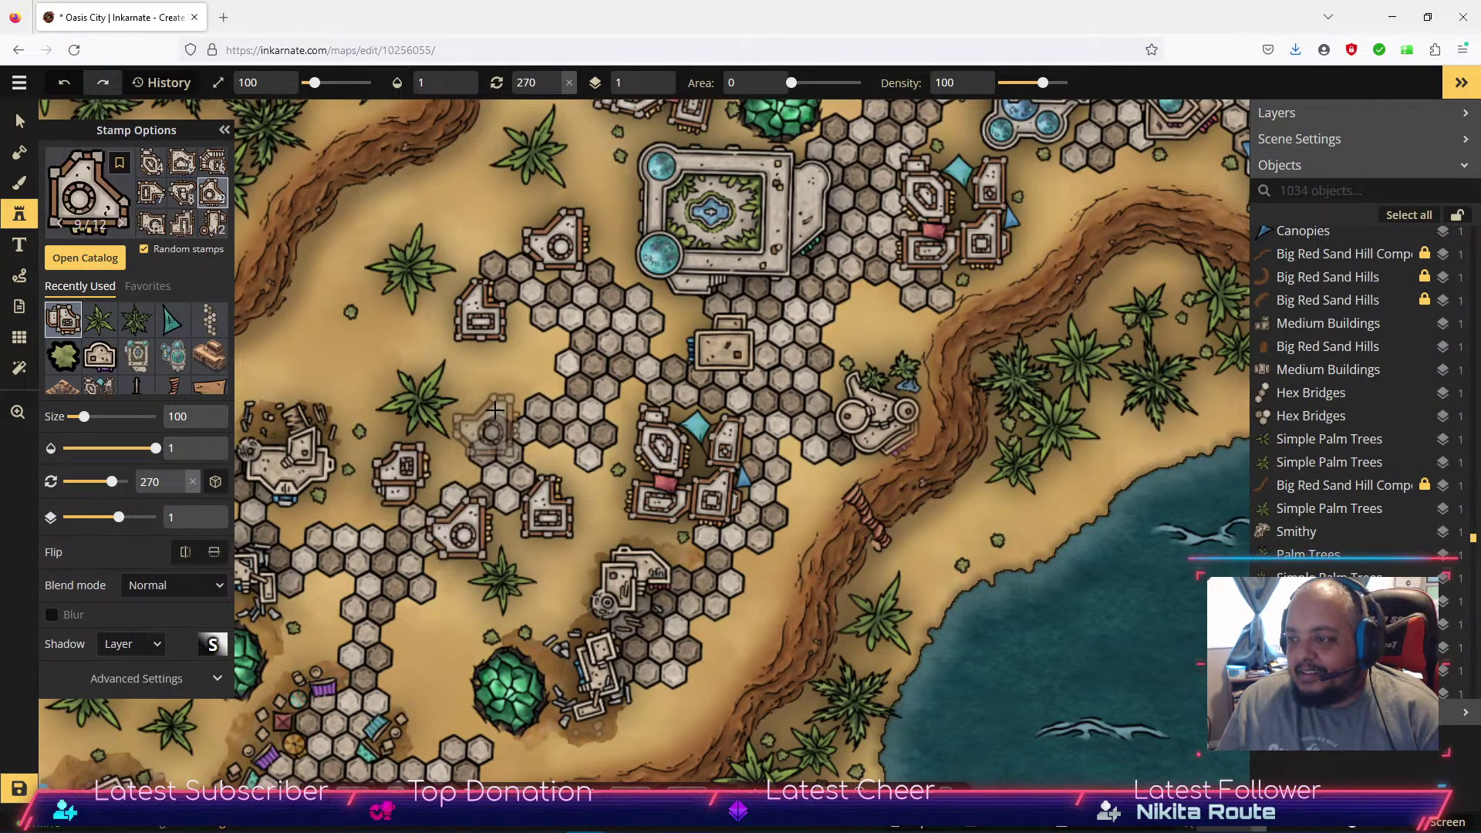
click(500, 413)
Rotate the northernmost new noble building to 3 and position it at the paving's northern edge, west of the garden compound.
click(19, 122)
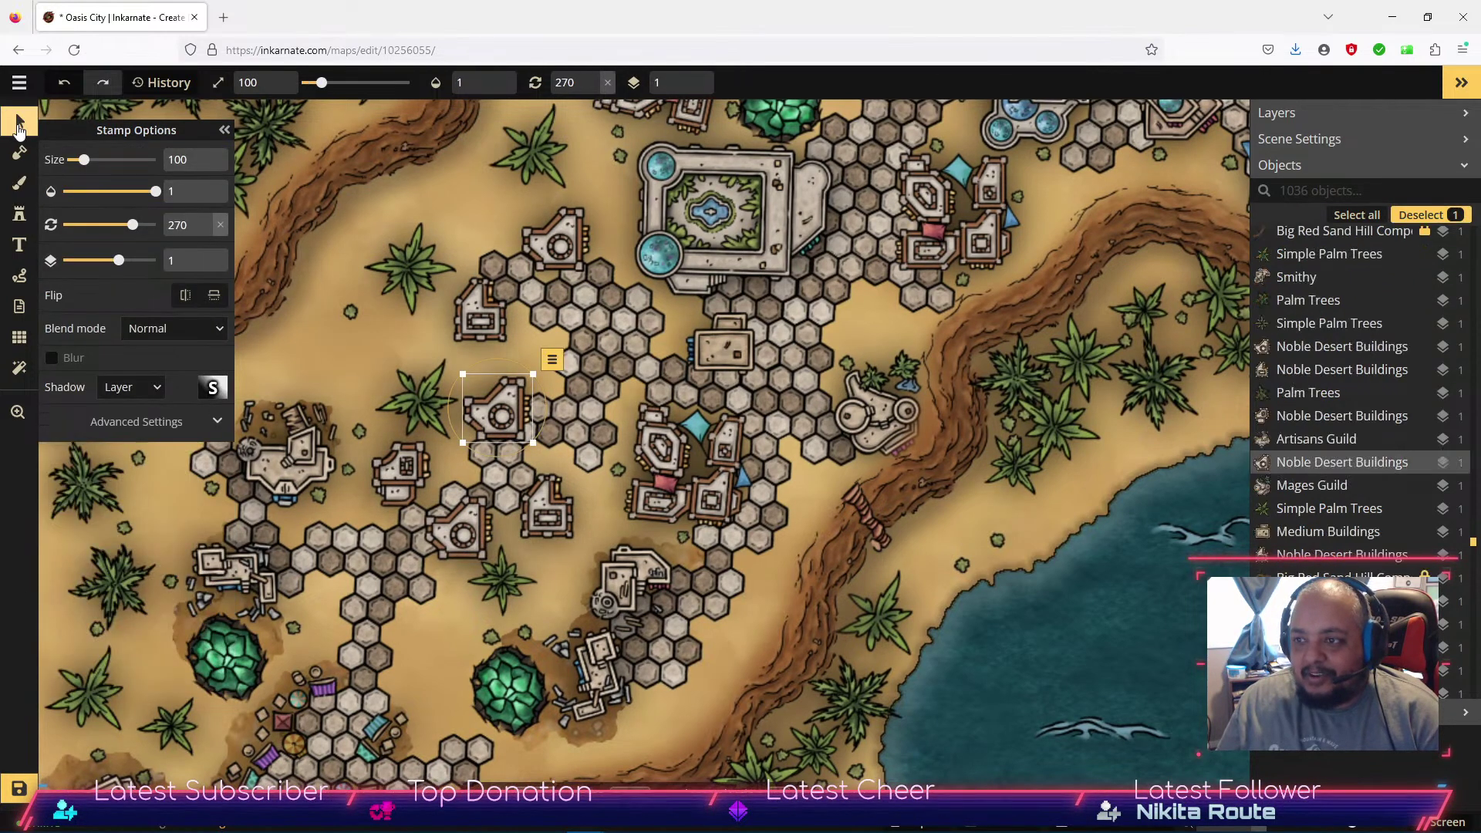
click(569, 247)
click(485, 307)
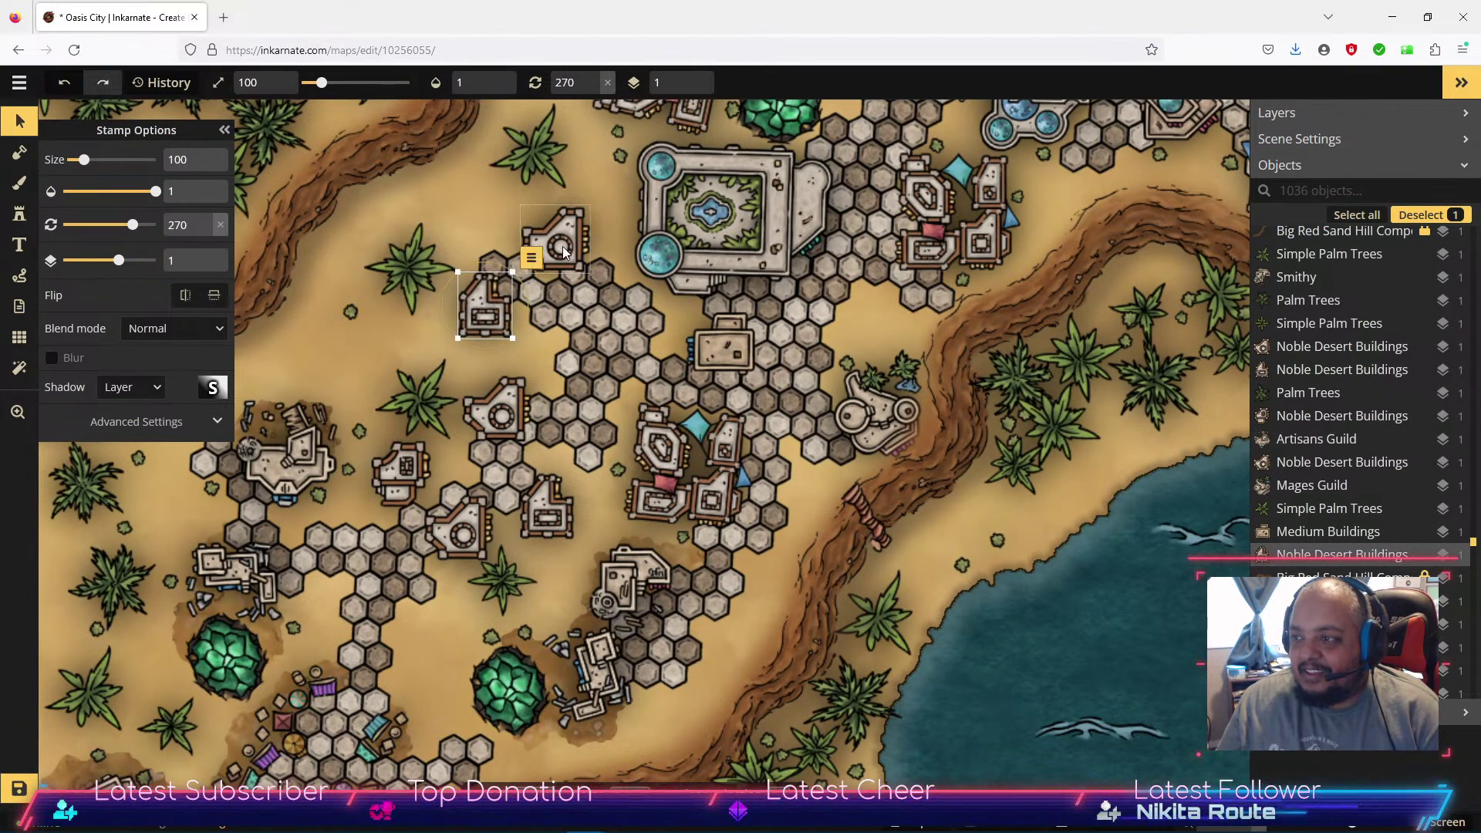
click(578, 205)
drag(571, 191, 557, 232)
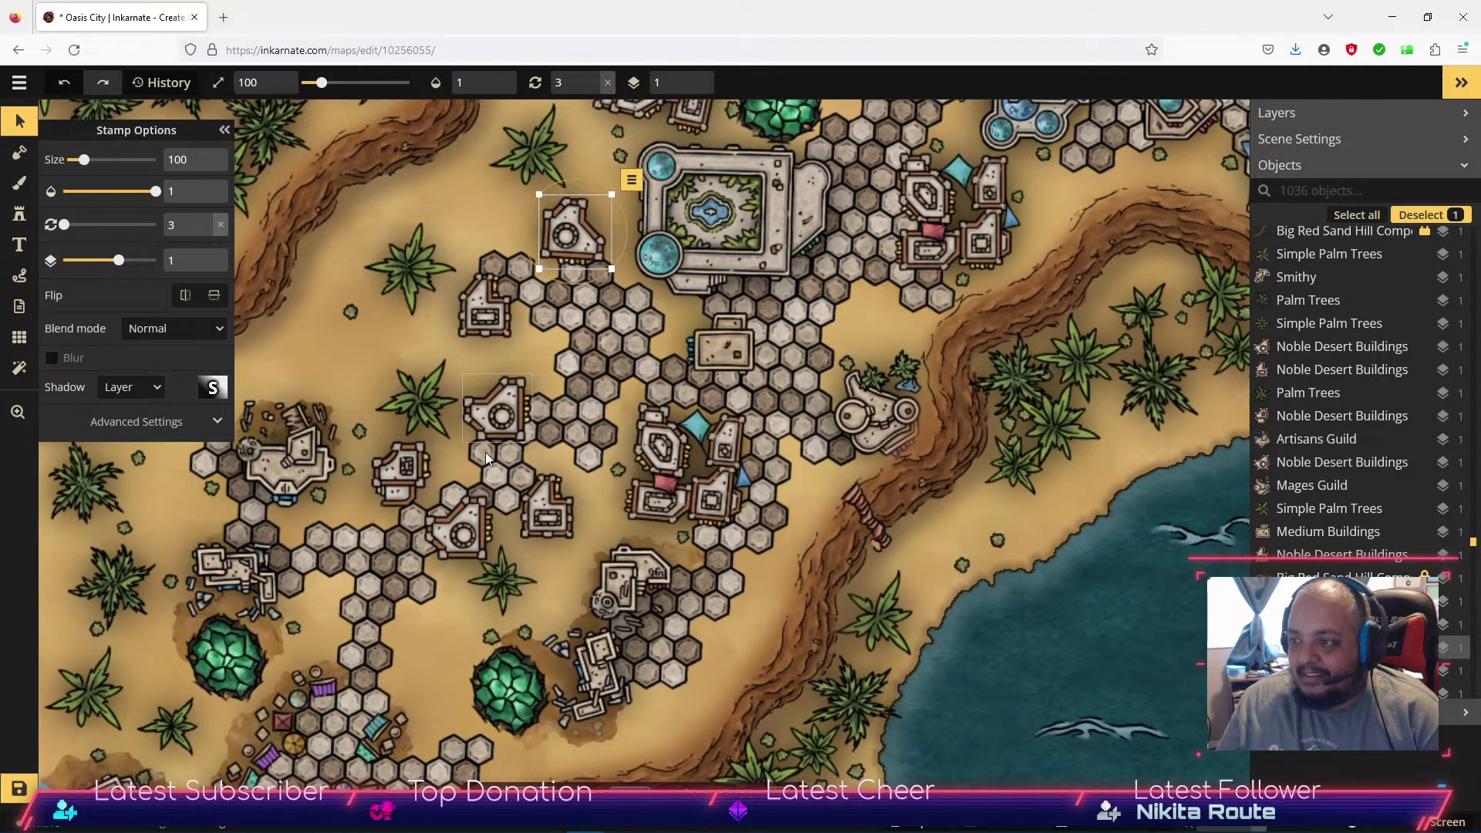
Move one round-roofed noble building into the gap between the paving arms, and place a square-roofed one west of the canopied block, rotated to 180.
drag(502, 424, 544, 363)
drag(555, 523, 585, 453)
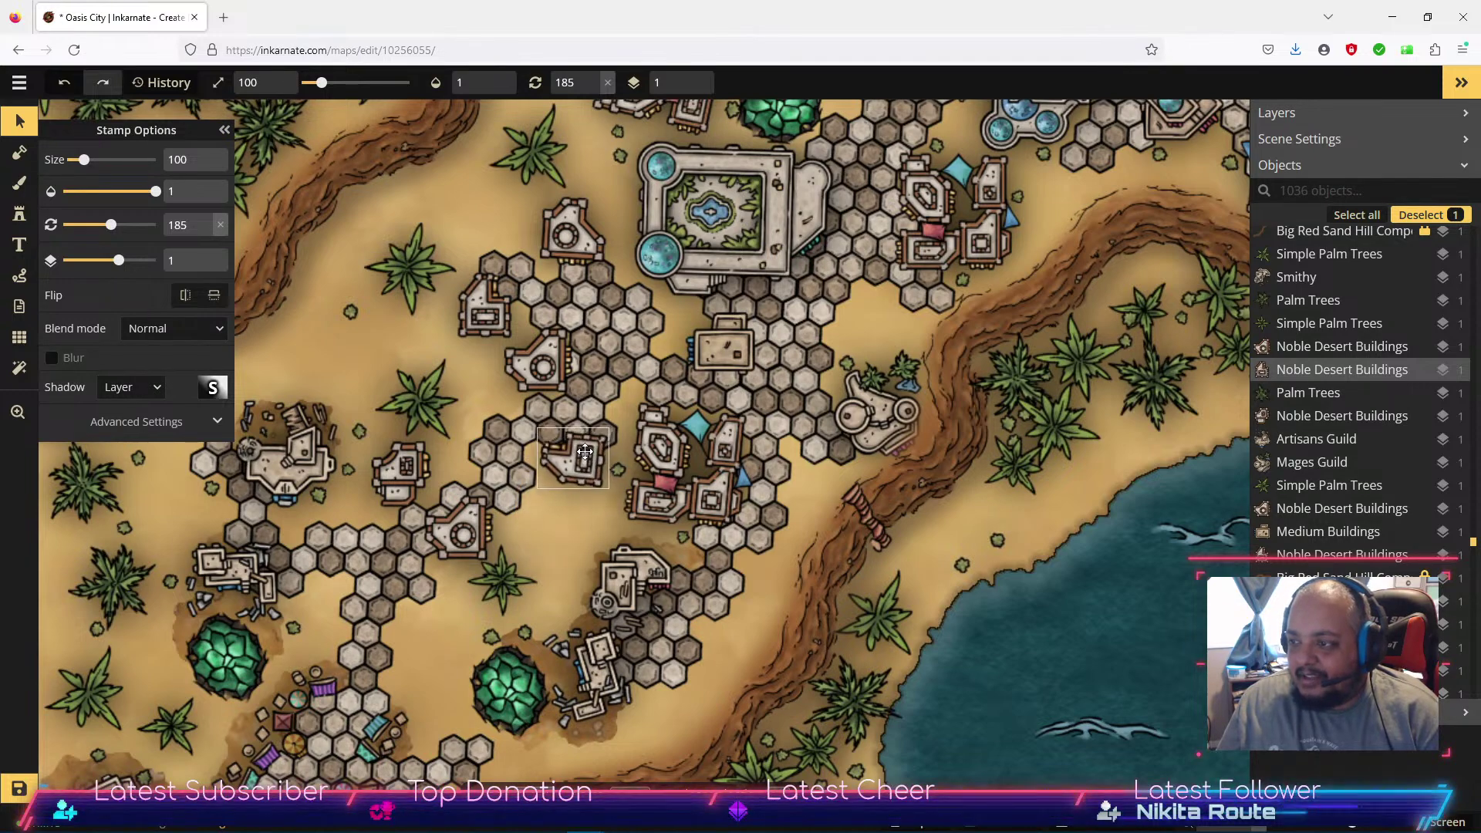
drag(589, 503, 585, 451)
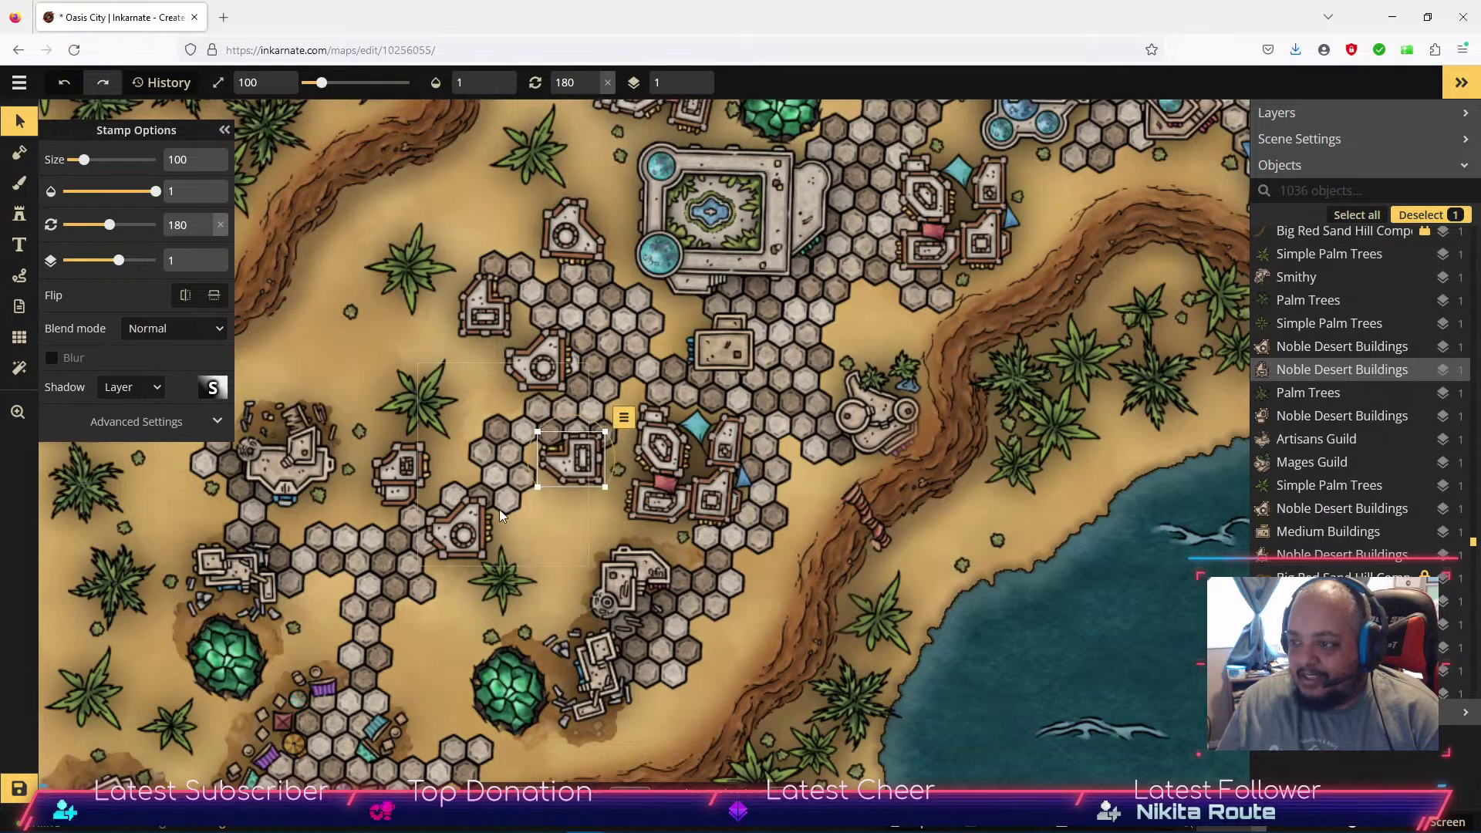
Rotate the southern round-roofed building to 317, move it to the paving's western corner, and put the palm it overlaps on layer 2.
click(469, 510)
drag(469, 511, 472, 405)
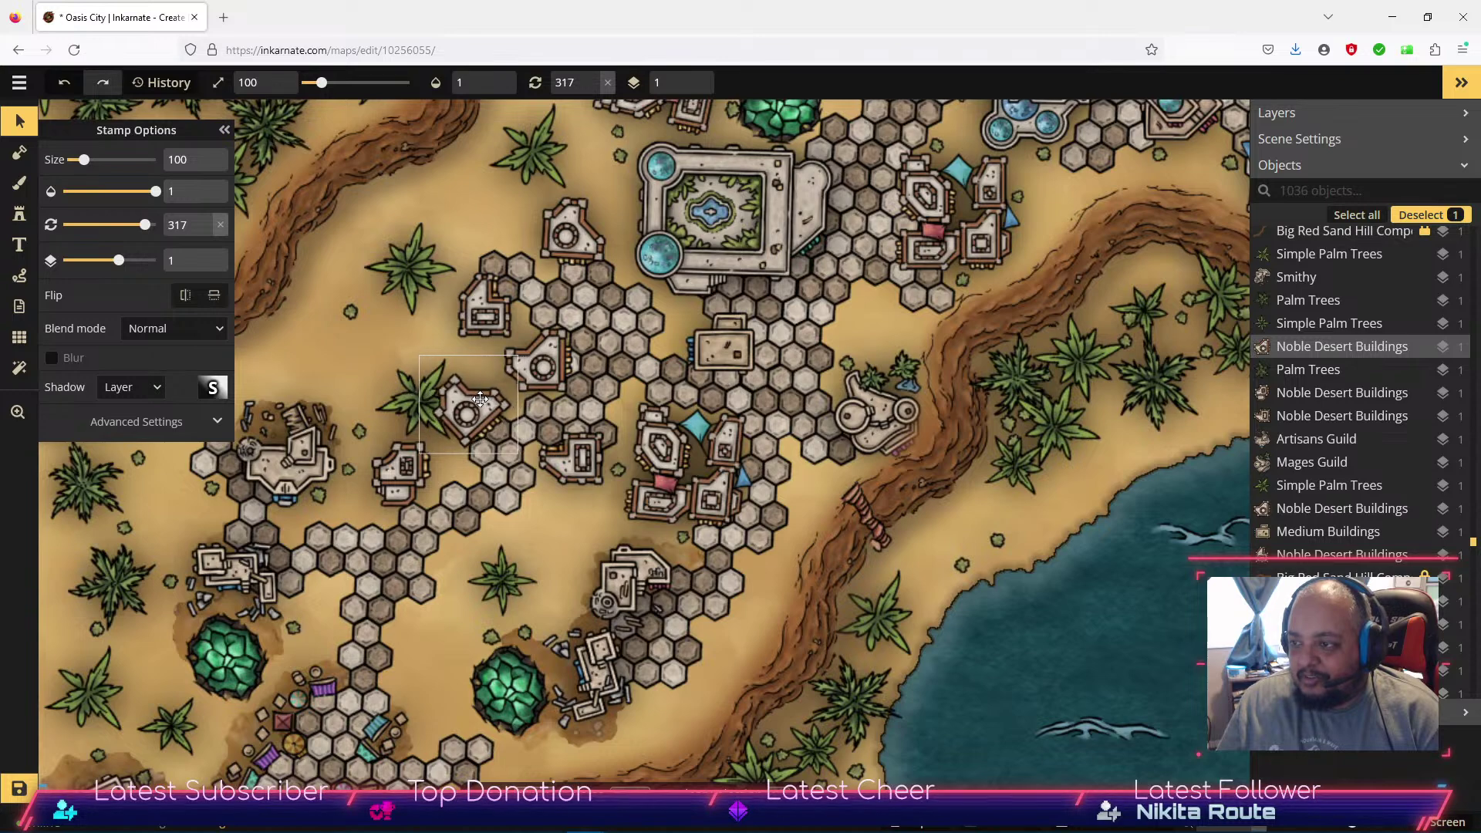
click(409, 405)
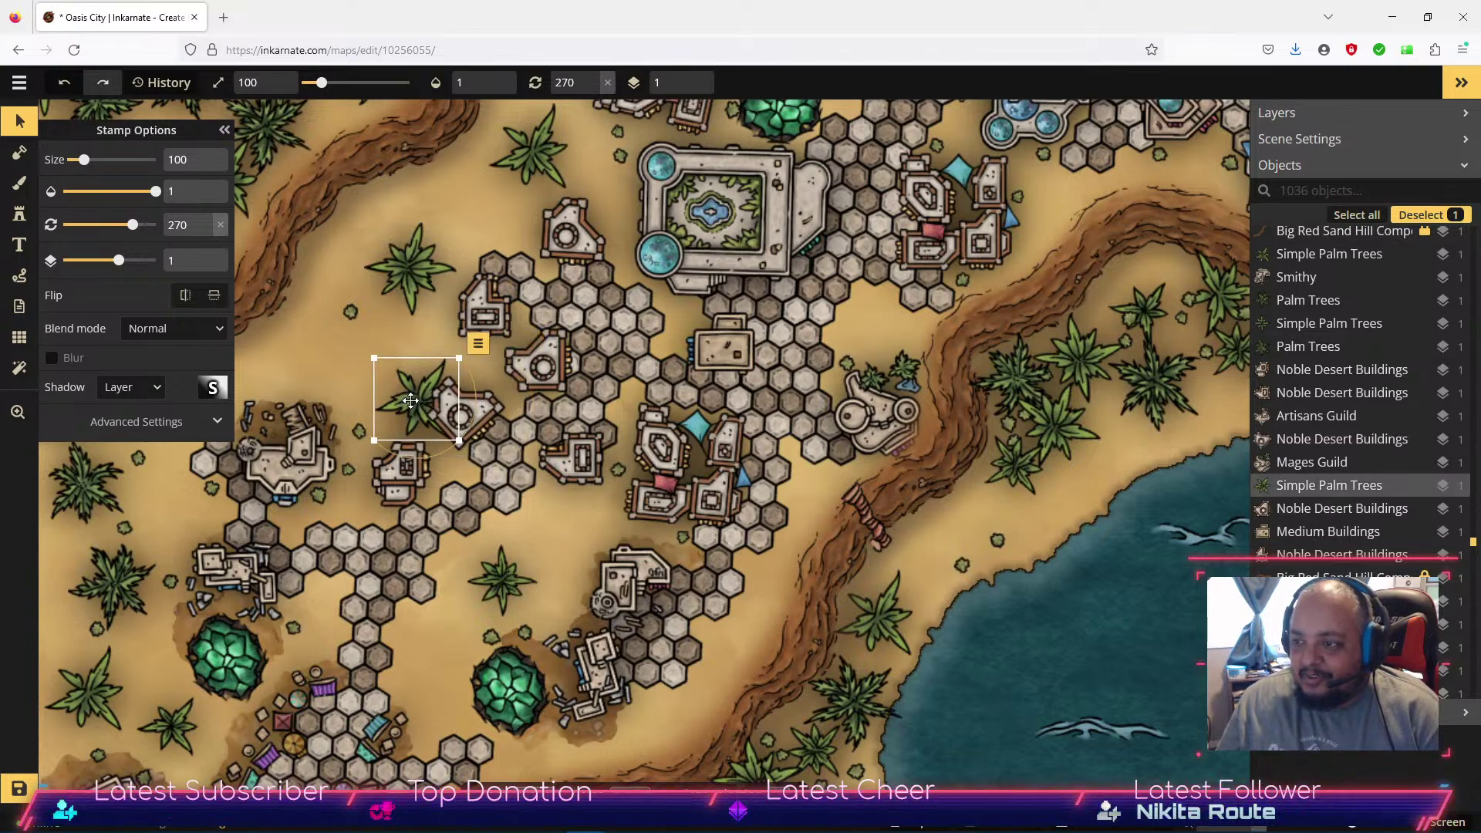
click(205, 257)
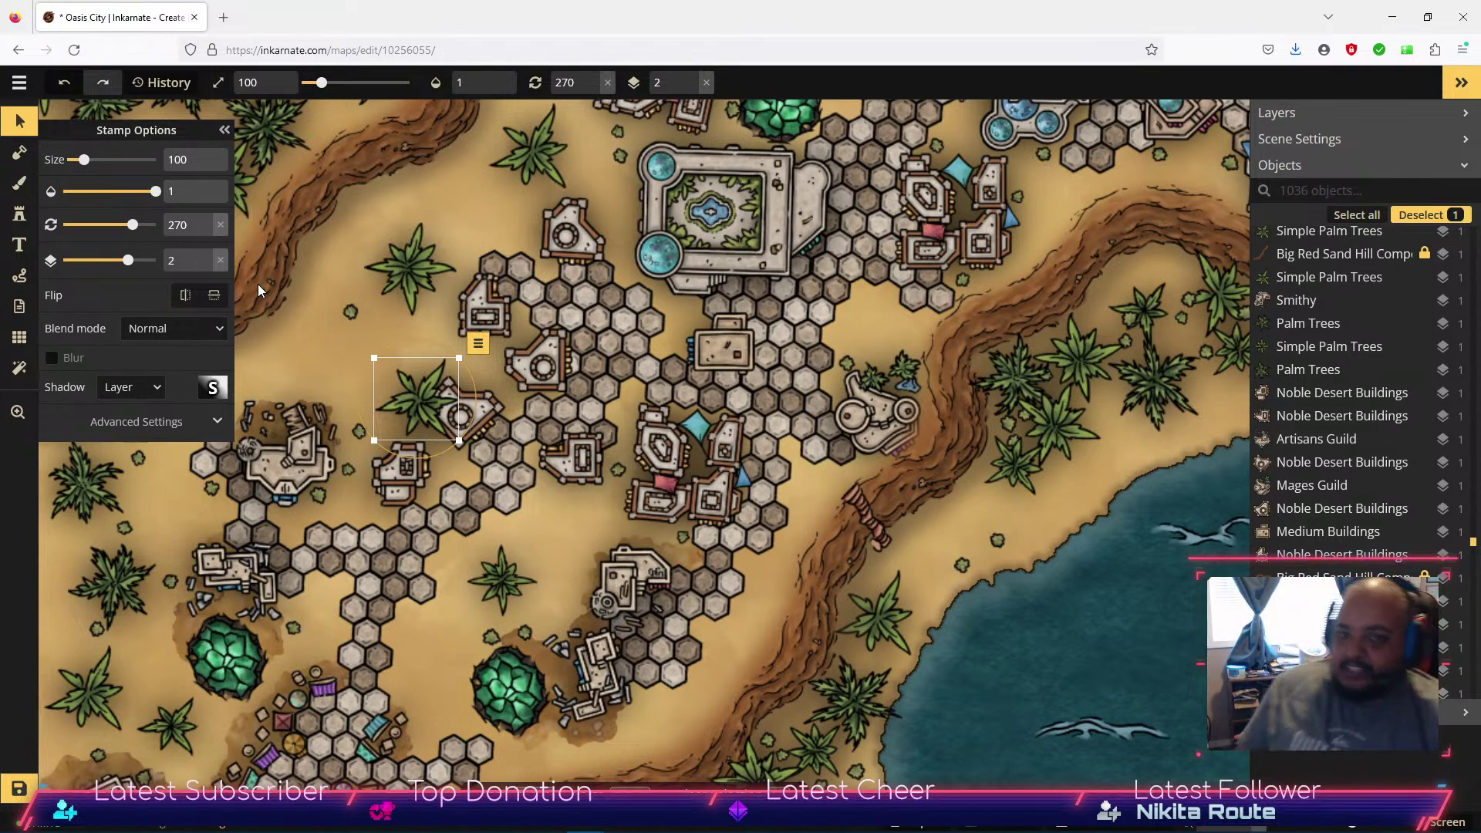
Move the westernmost noble building south of the paving's bend, rotated to 320, and nudge the building beside the canopied block slightly east.
click(411, 478)
drag(419, 478, 506, 517)
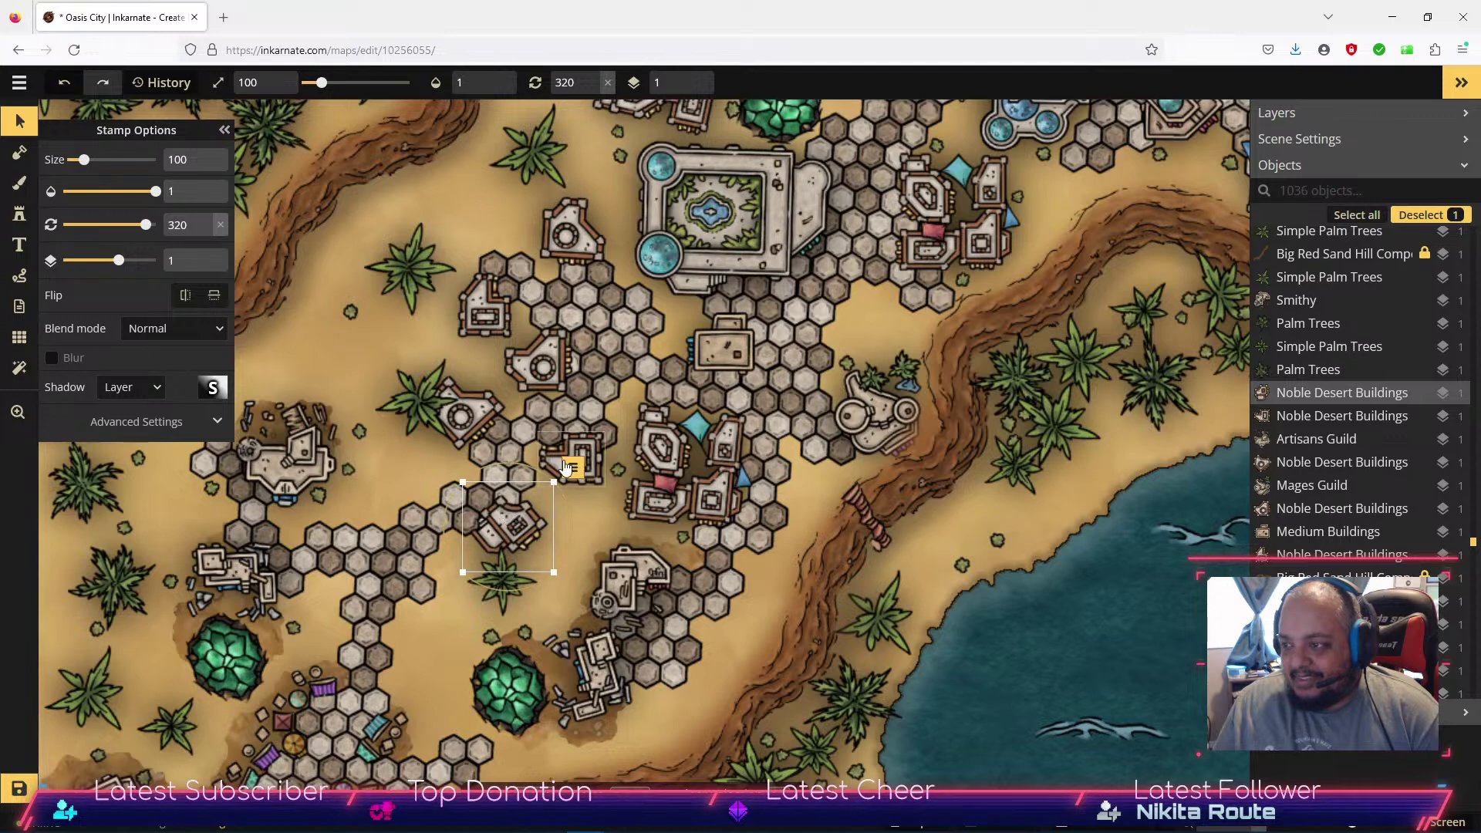
click(584, 466)
drag(582, 463, 588, 461)
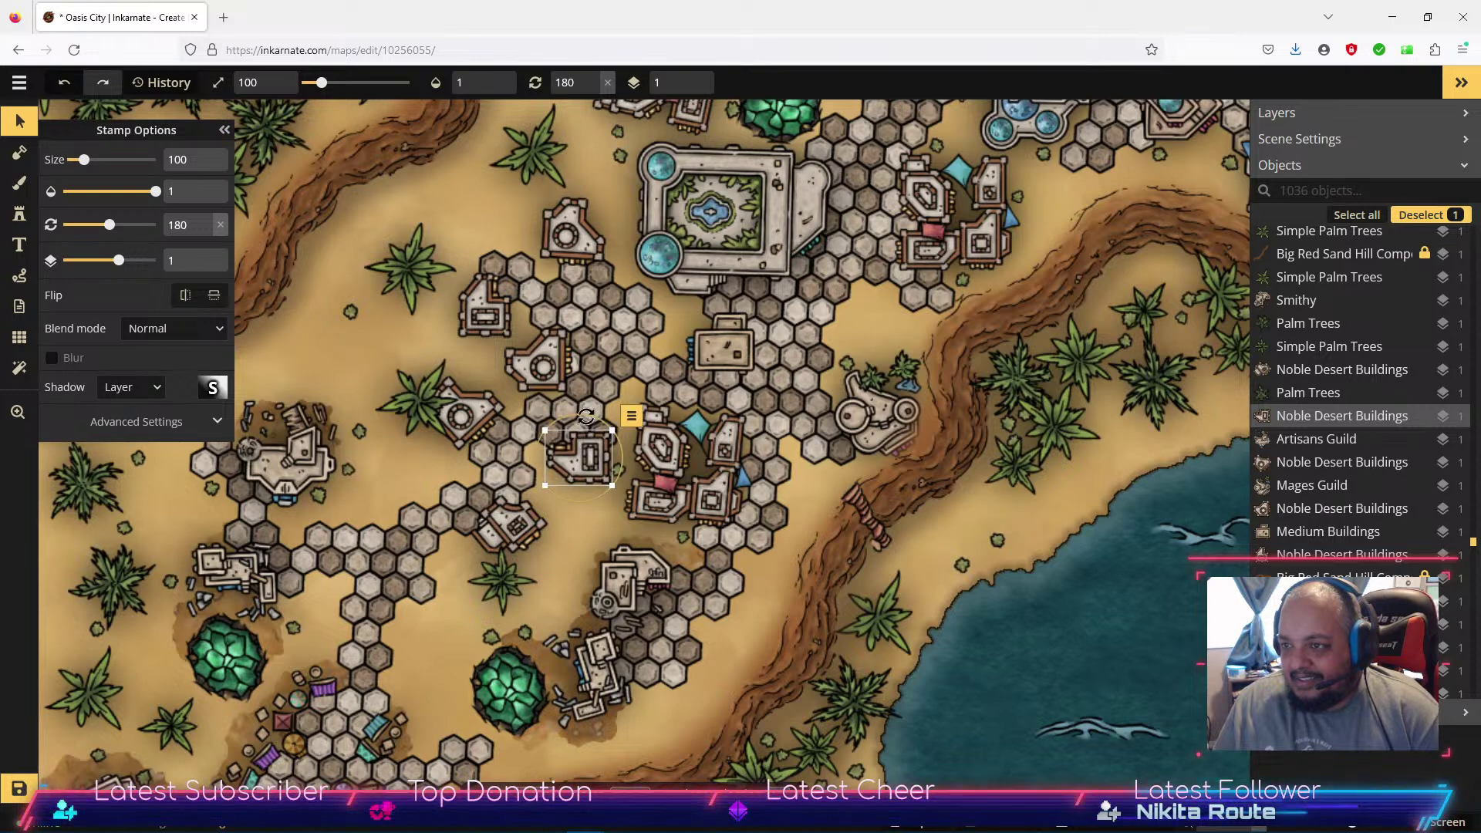
Nudge the canopied noble desert block east and rotate it to 359, then shift the palm beside the western round-roofed building slightly west.
click(665, 505)
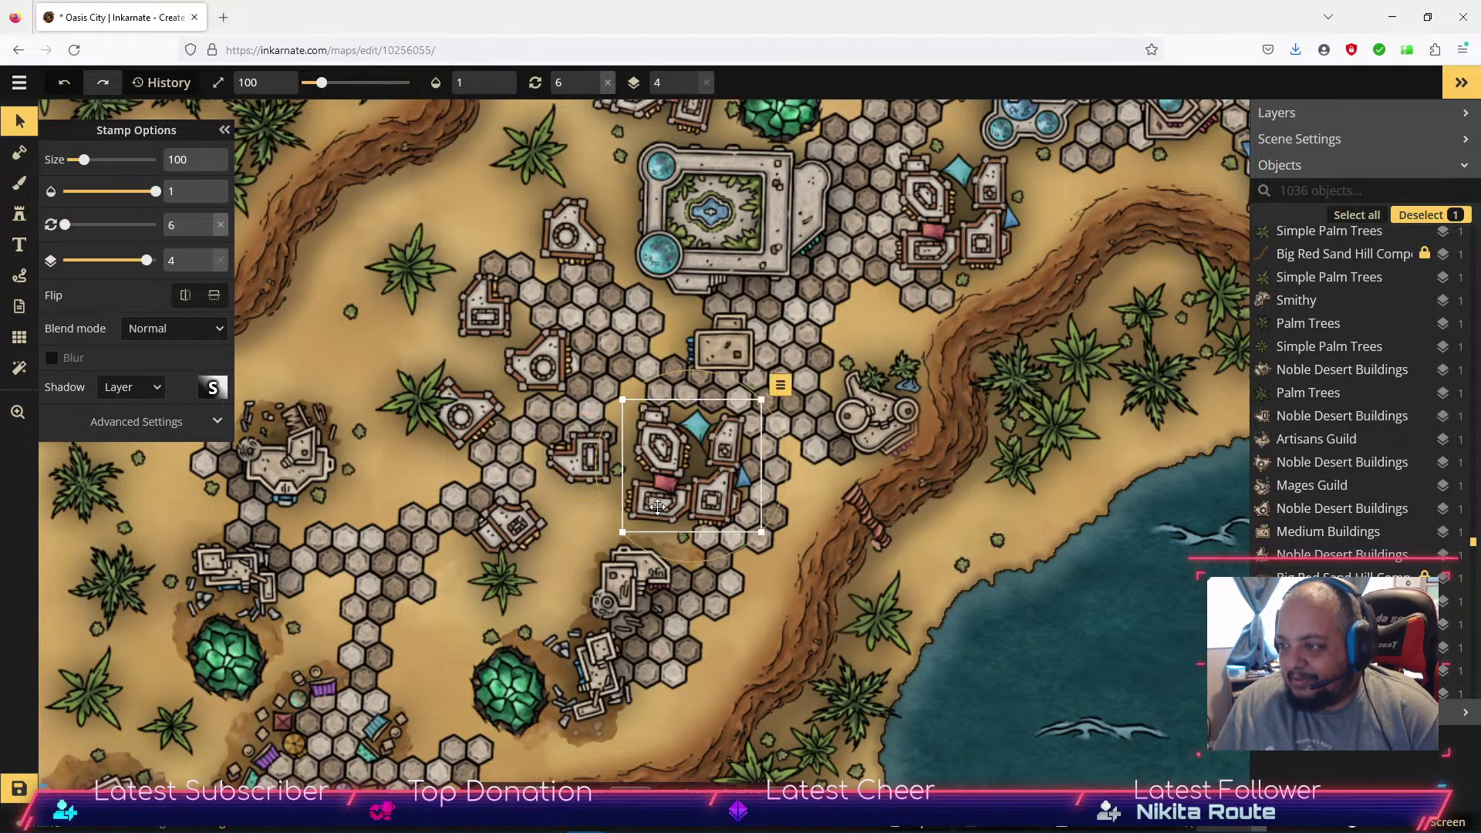
drag(661, 505, 667, 500)
drag(648, 384, 646, 383)
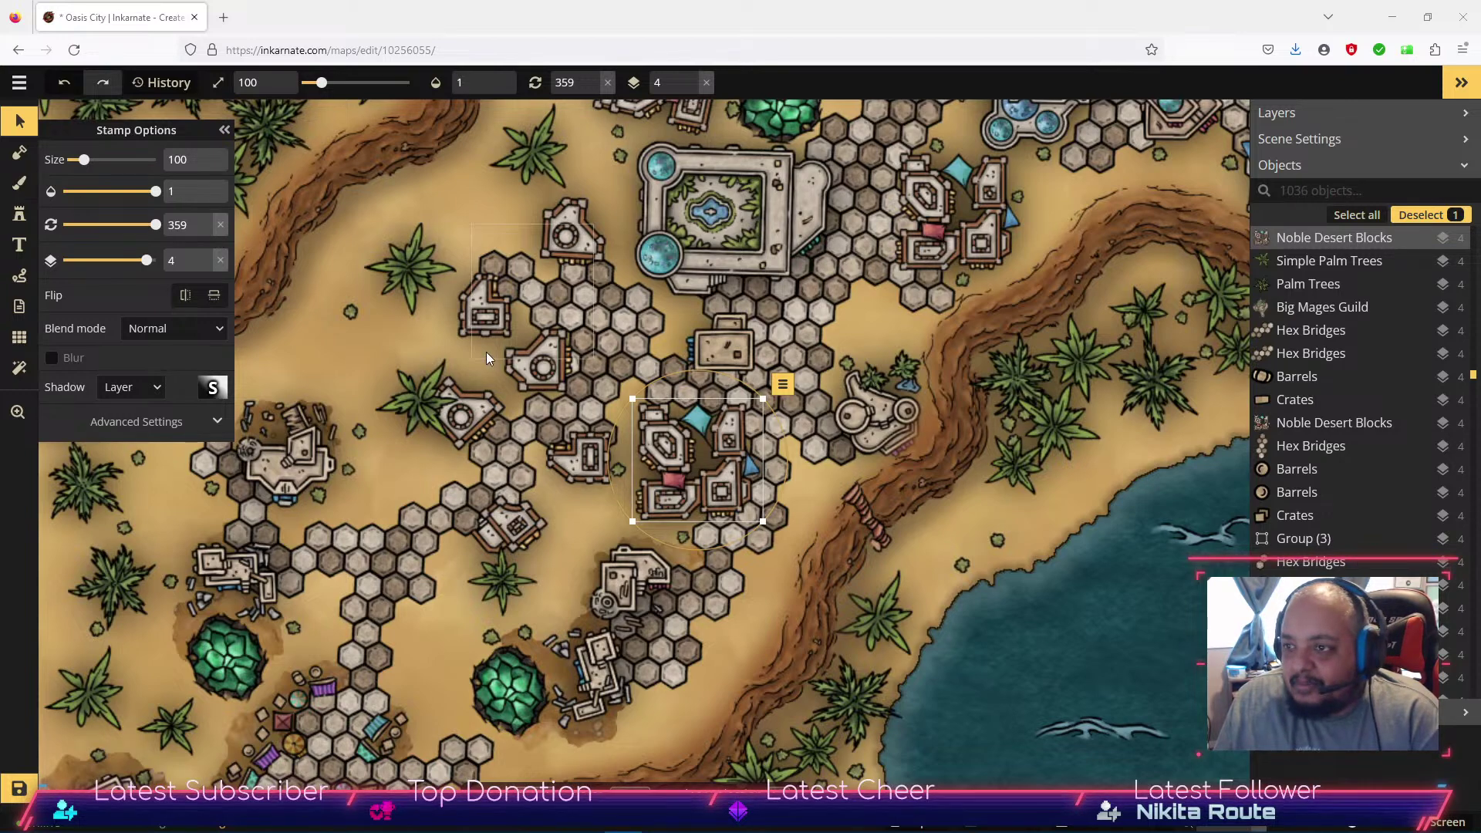
drag(420, 398, 407, 401)
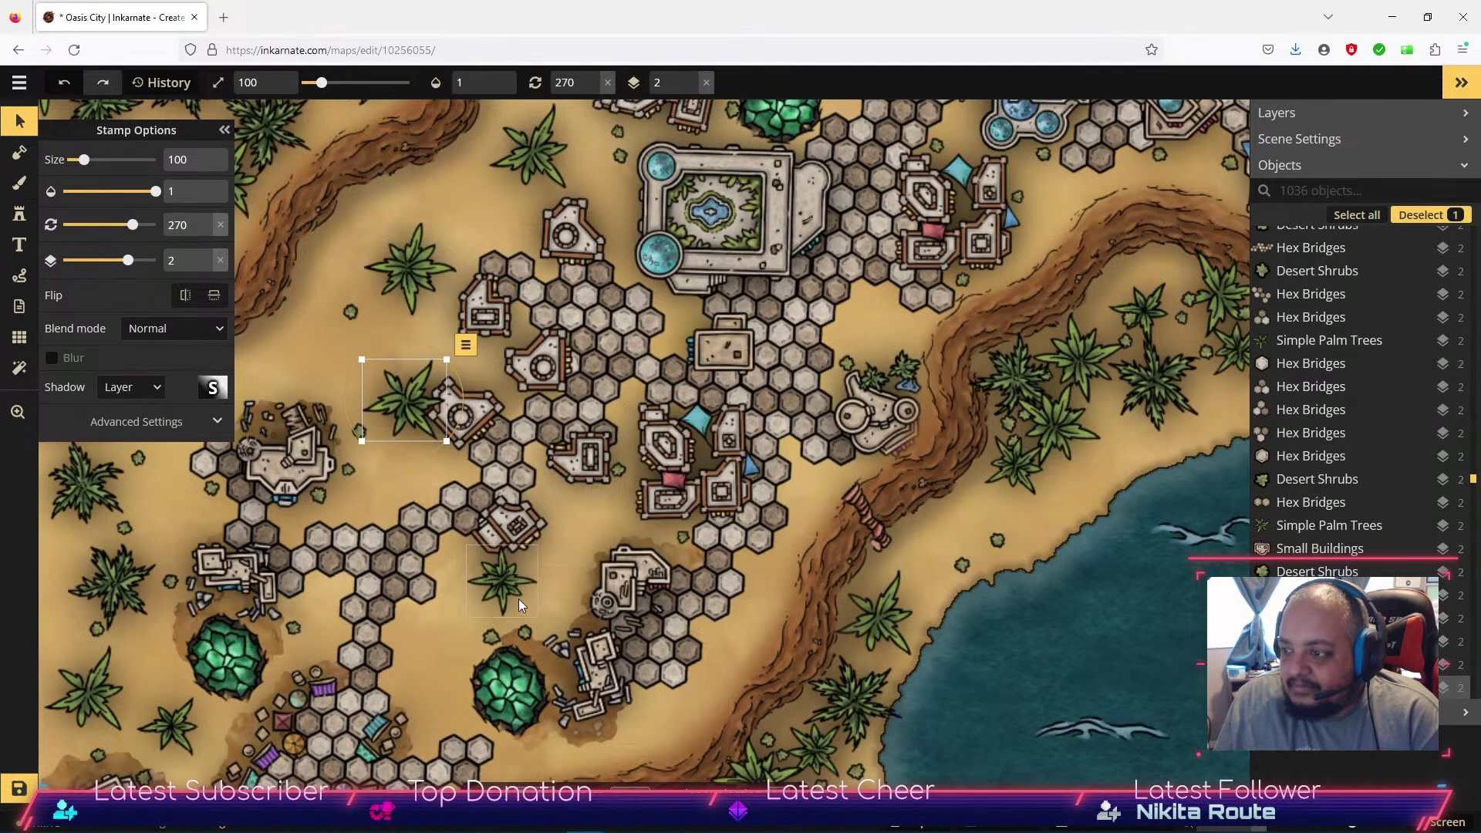
Put the twin-round-roofed building beside the red ridge on layer 2, rotate it to 73 and align it against the hex paving.
scroll(747, 651, down, 3)
scroll(746, 651, left, 2)
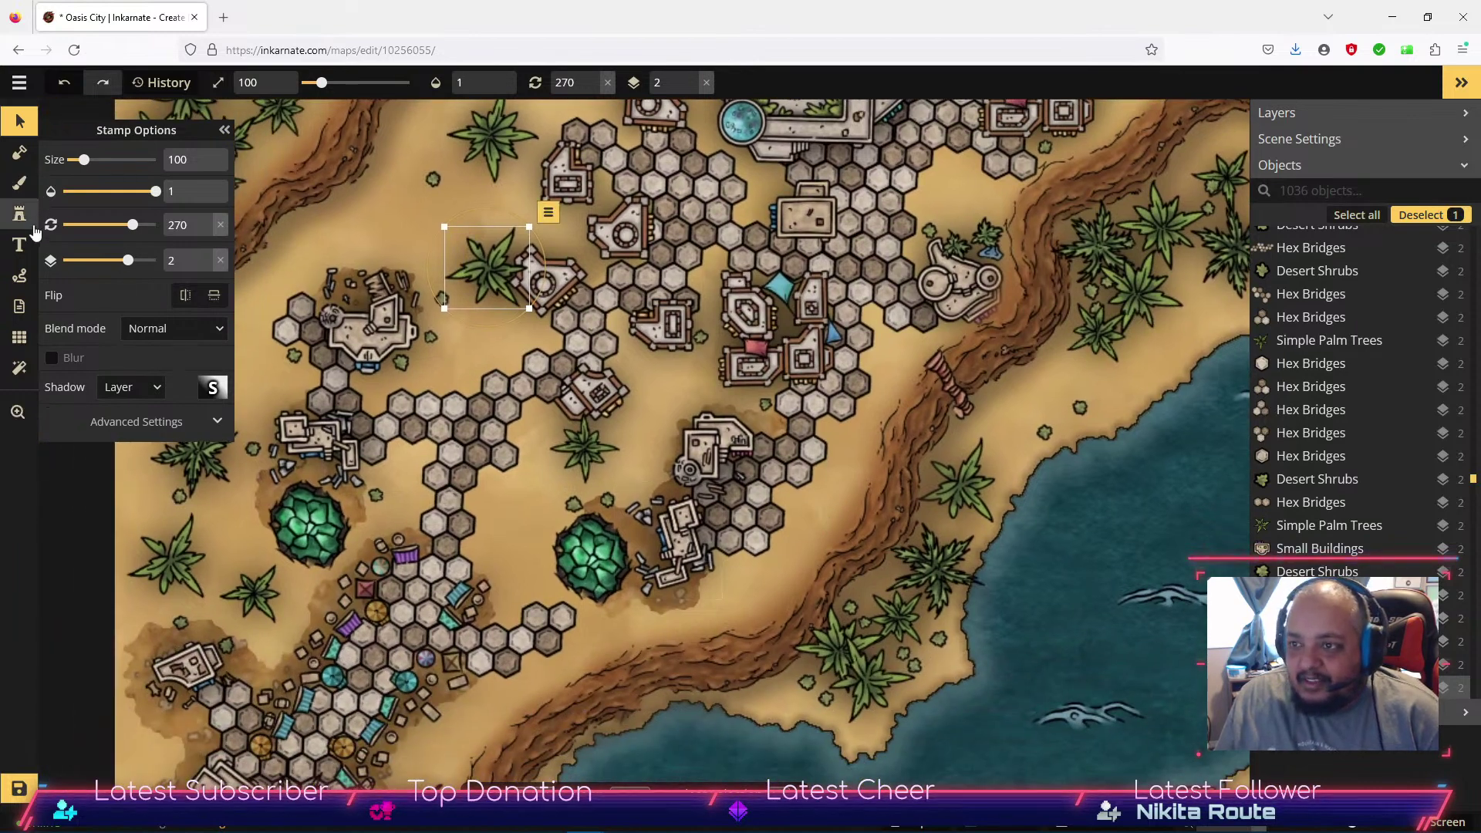
drag(512, 556, 538, 671)
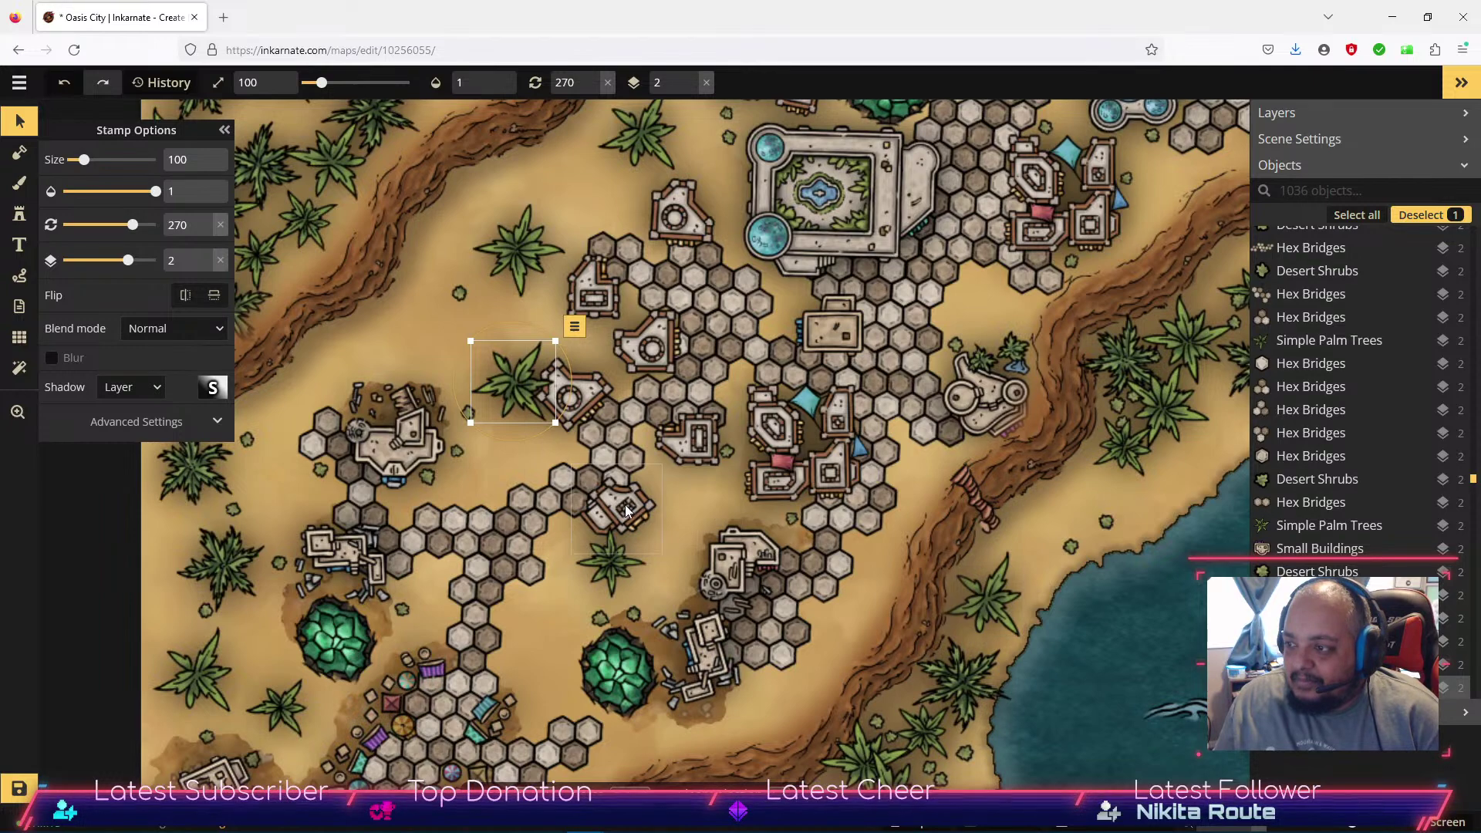
drag(1034, 770, 1164, 715)
drag(990, 505, 983, 698)
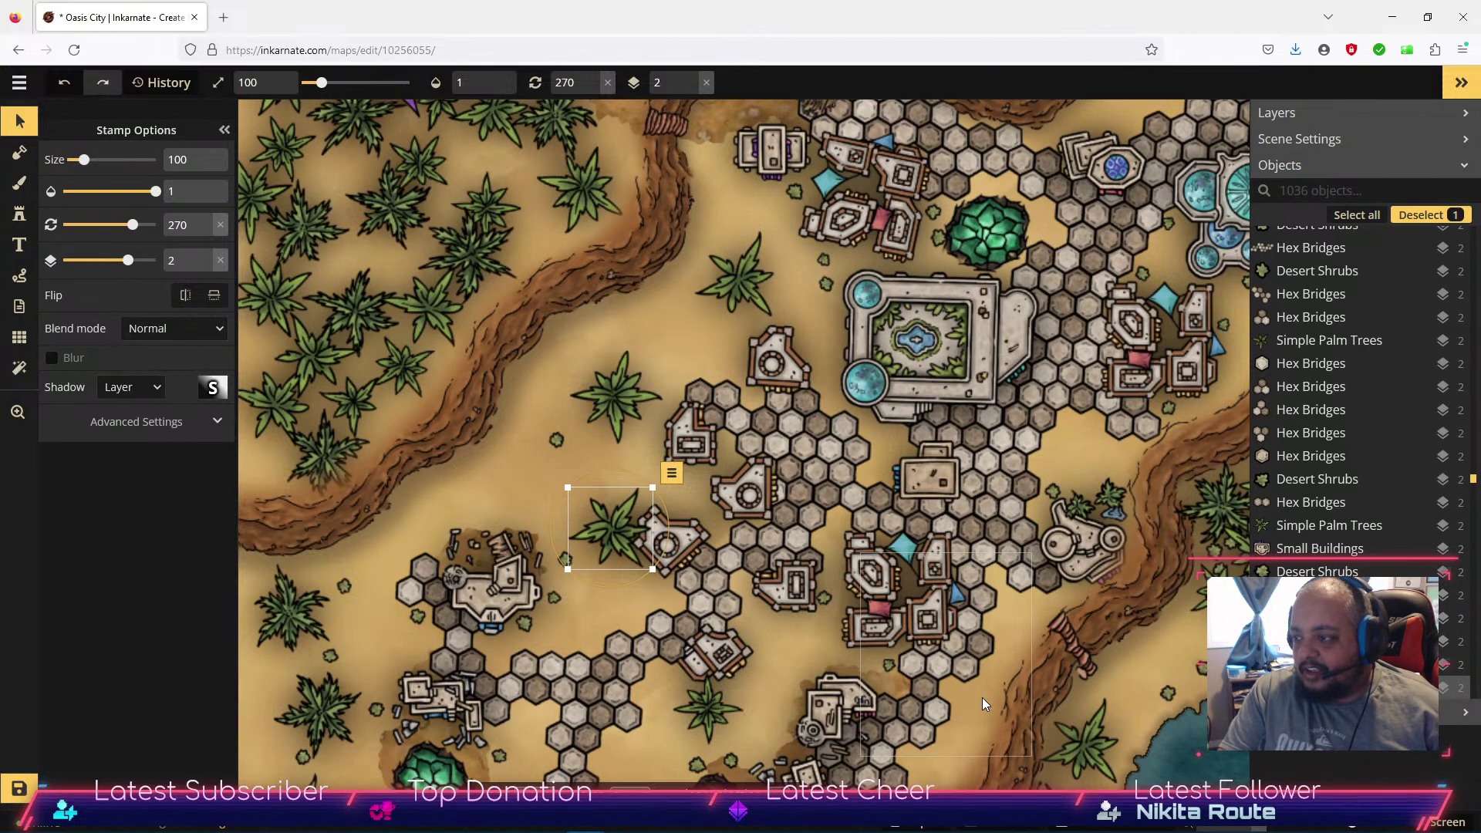
click(1095, 544)
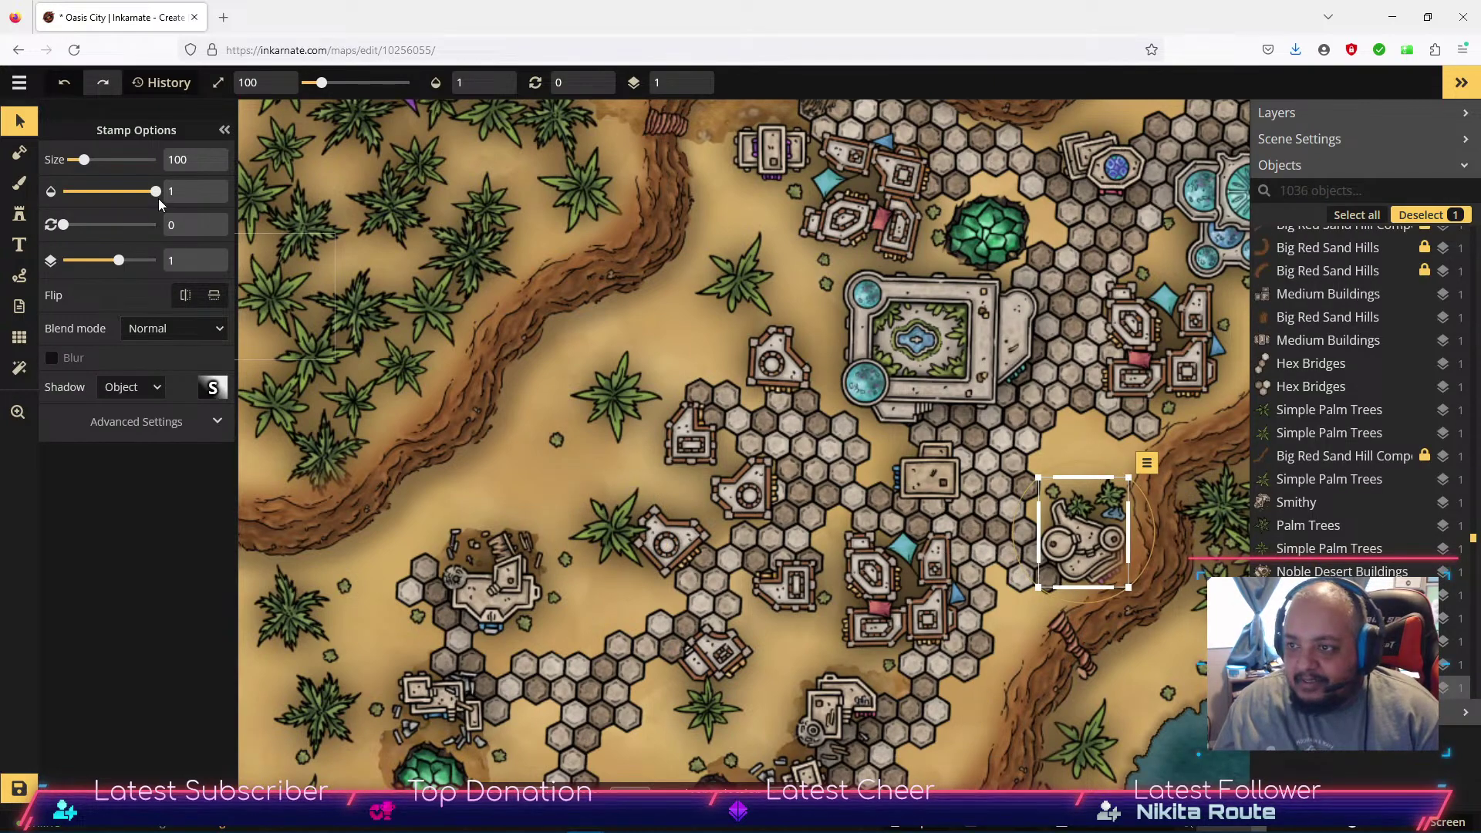
click(205, 257)
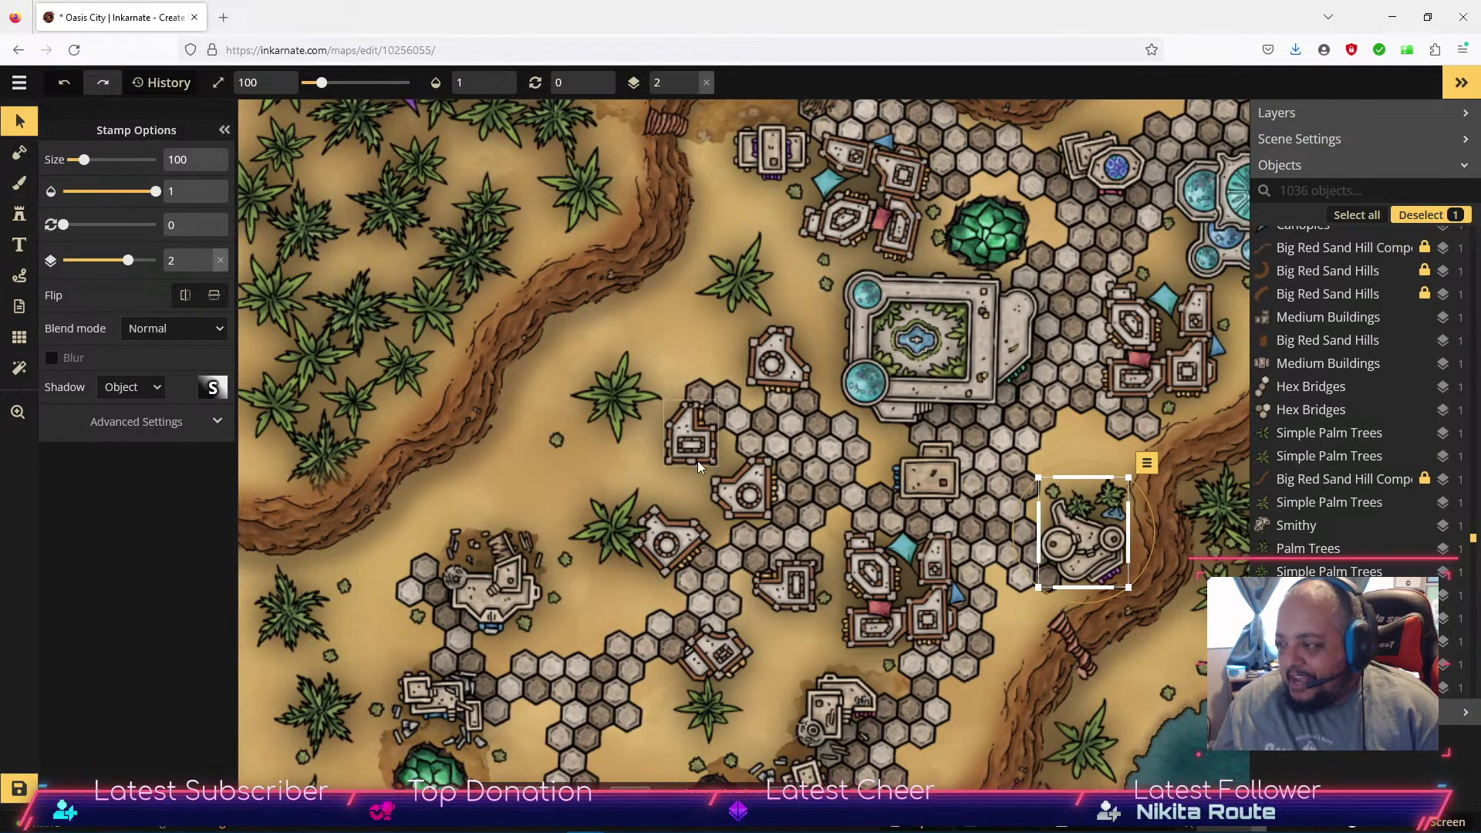
drag(1091, 544, 1088, 544)
drag(1088, 467, 1098, 503)
shift+click(1119, 468)
click(1096, 504)
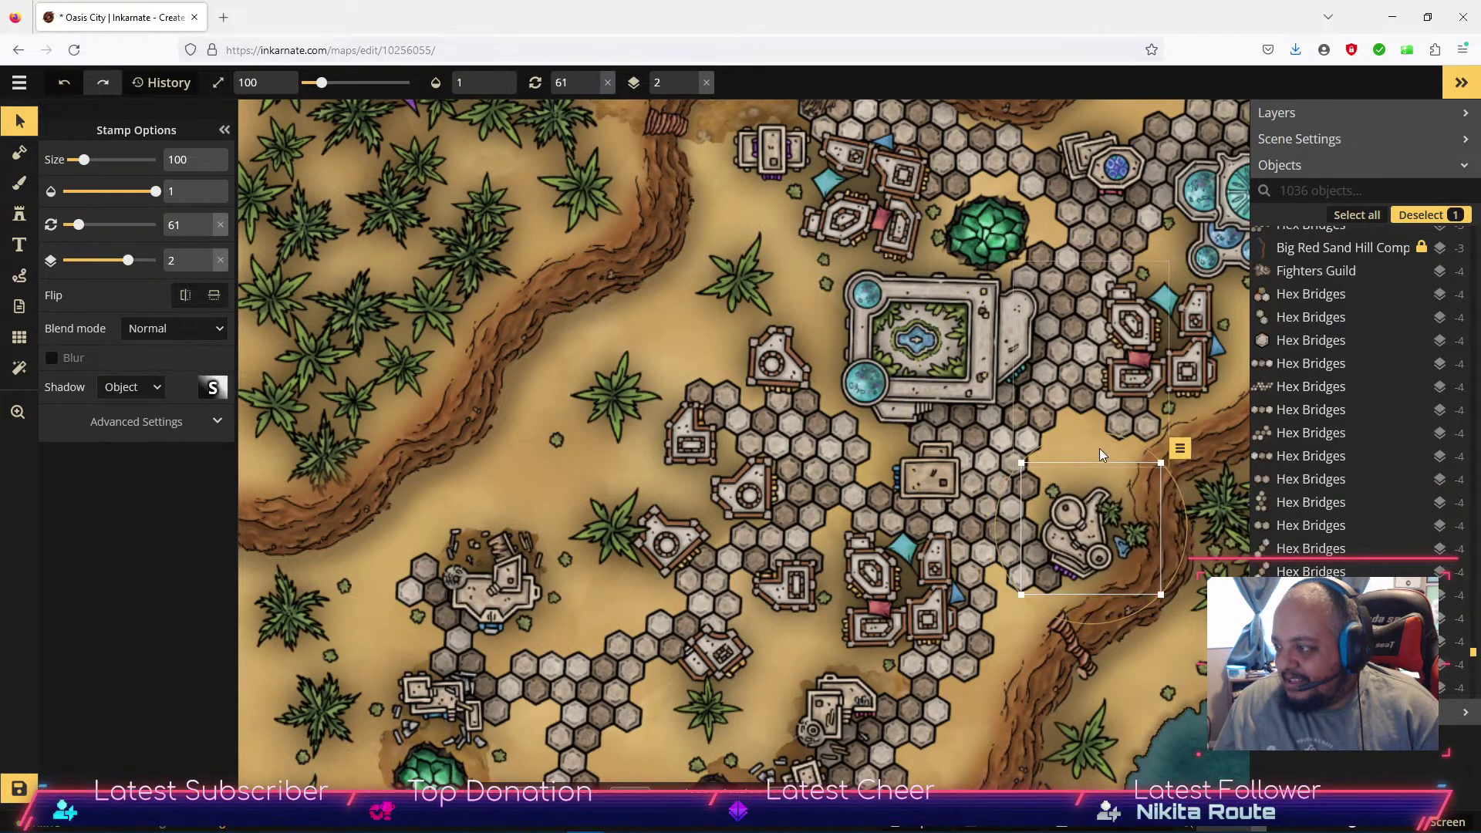
drag(1107, 429, 1122, 450)
drag(1086, 524, 1088, 530)
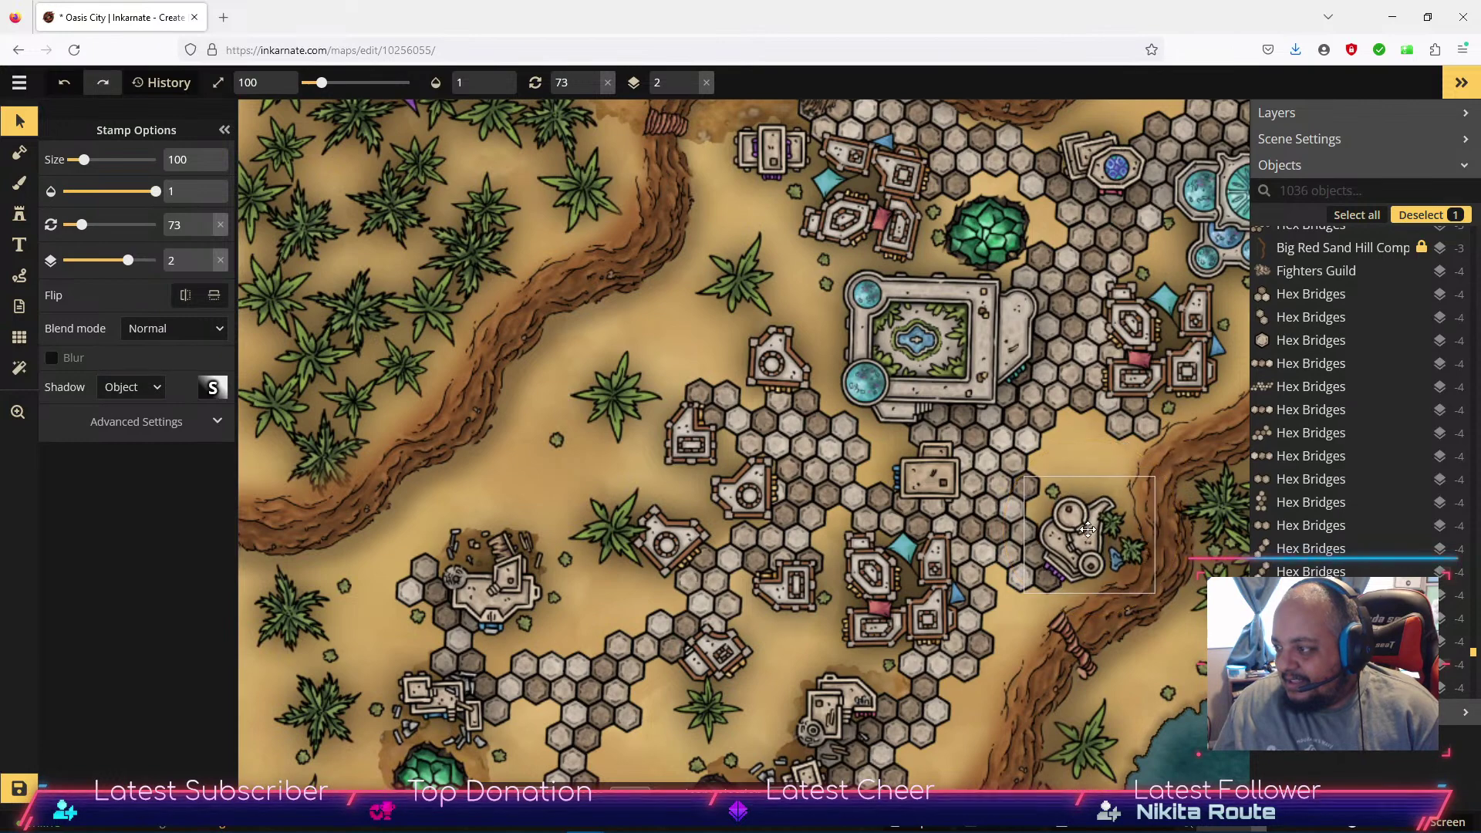
Clear the current selection and save the map.
click(20, 214)
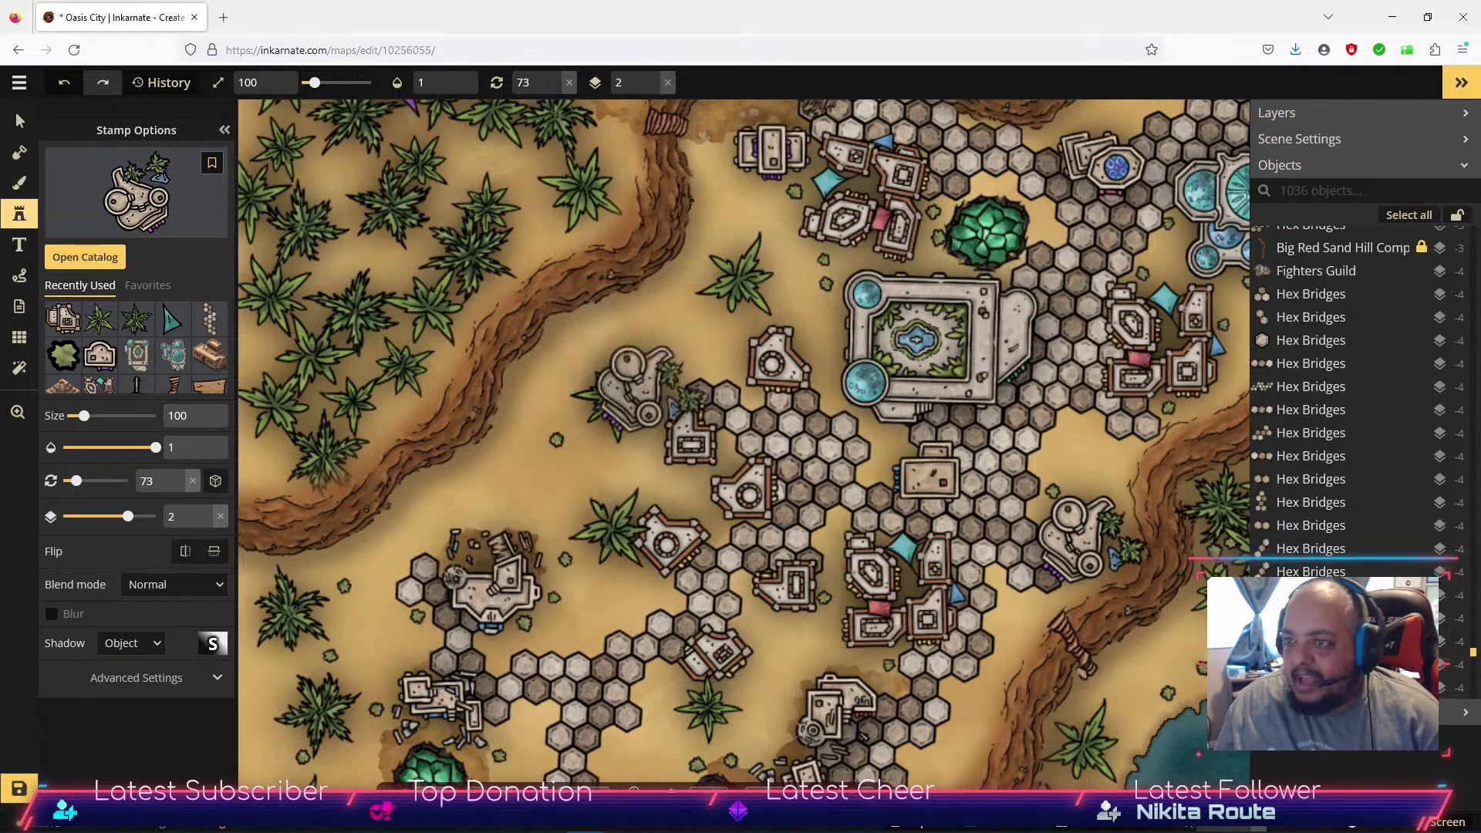
click(17, 125)
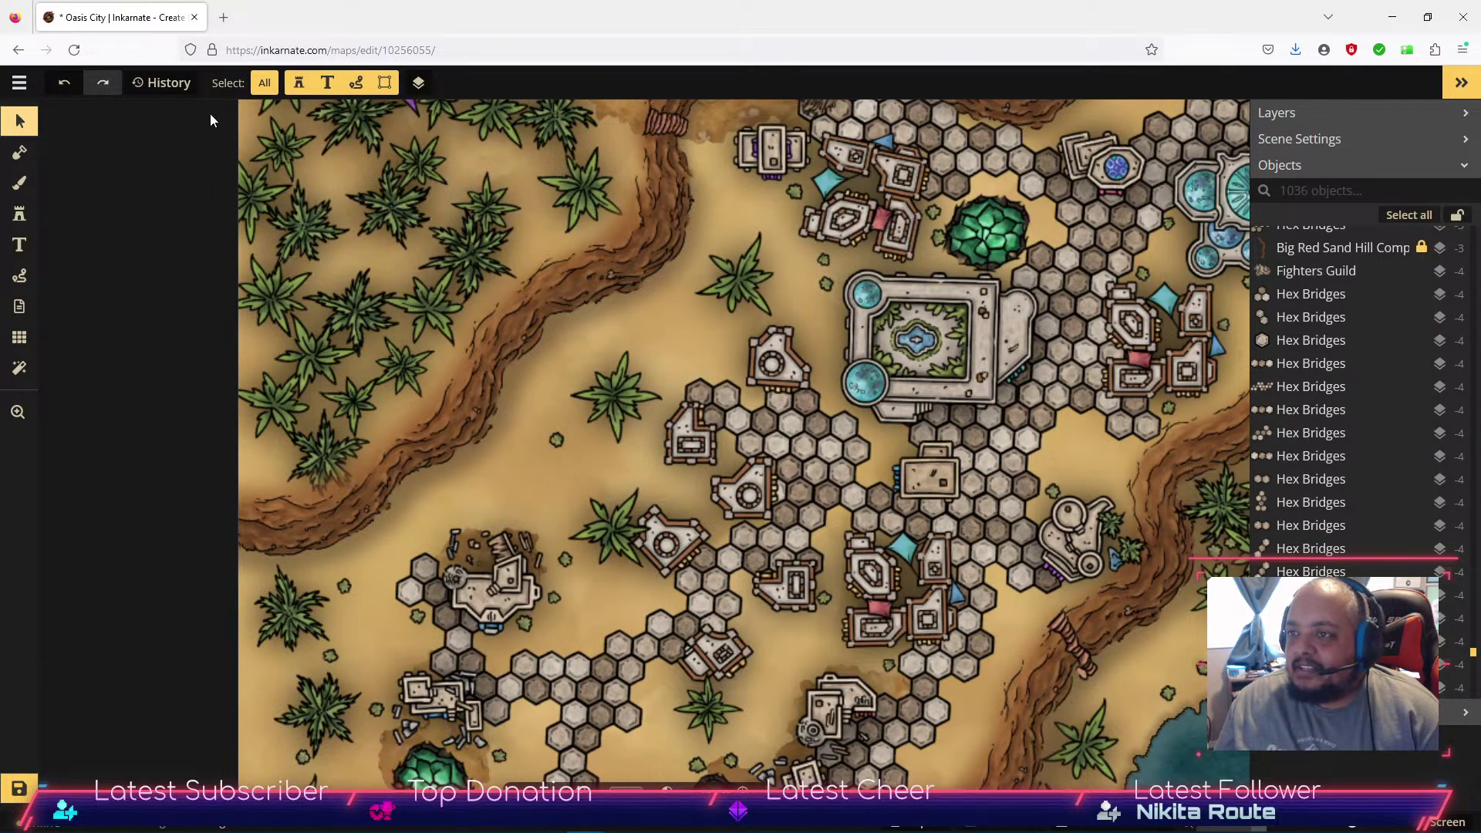
click(20, 788)
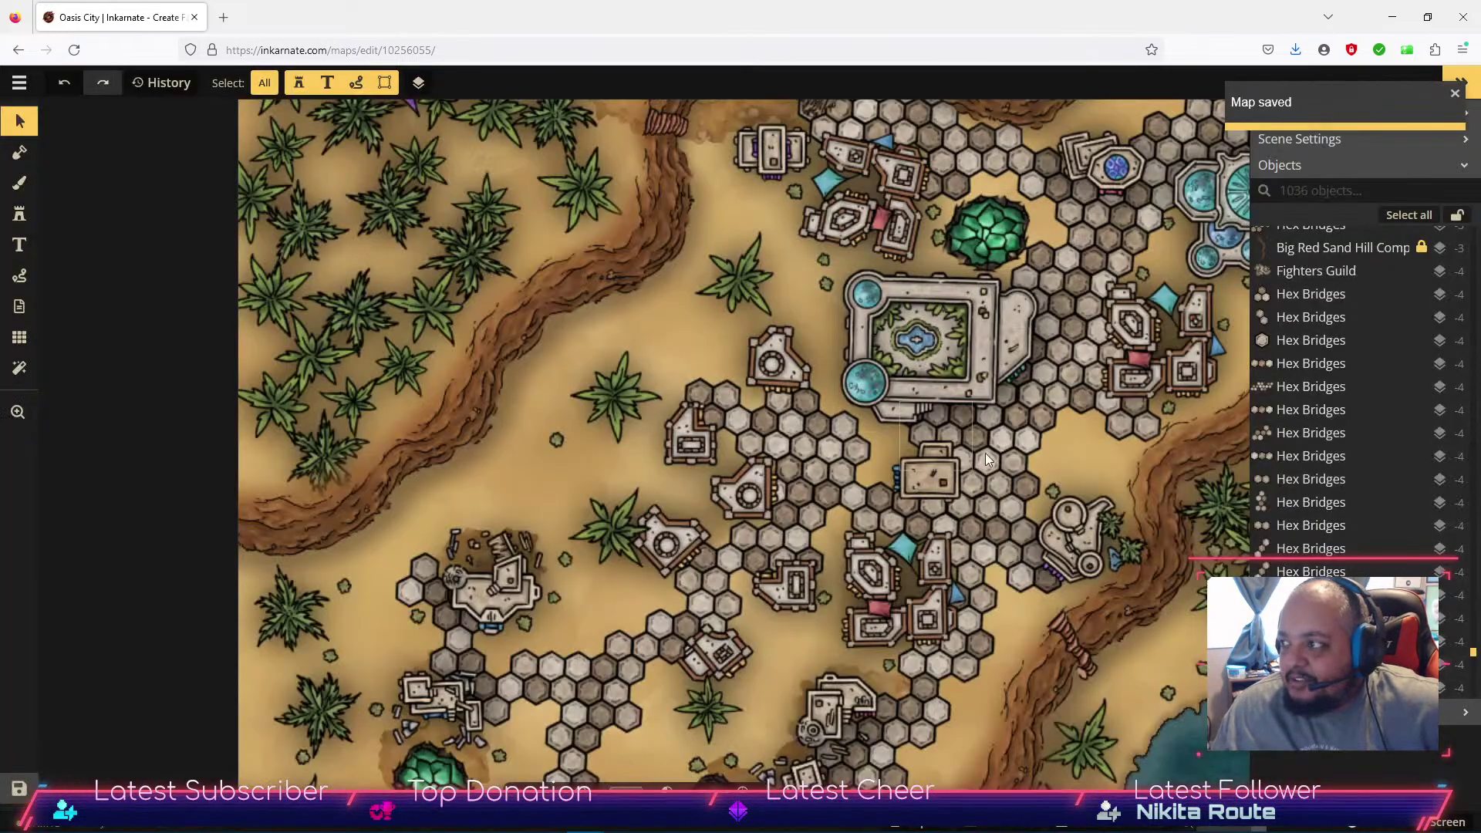
Dismiss the save notice, hide the scene settings and object list, and examine the western districts and the whole city layout.
scroll(997, 461, down, 1)
scroll(997, 457, down, 1)
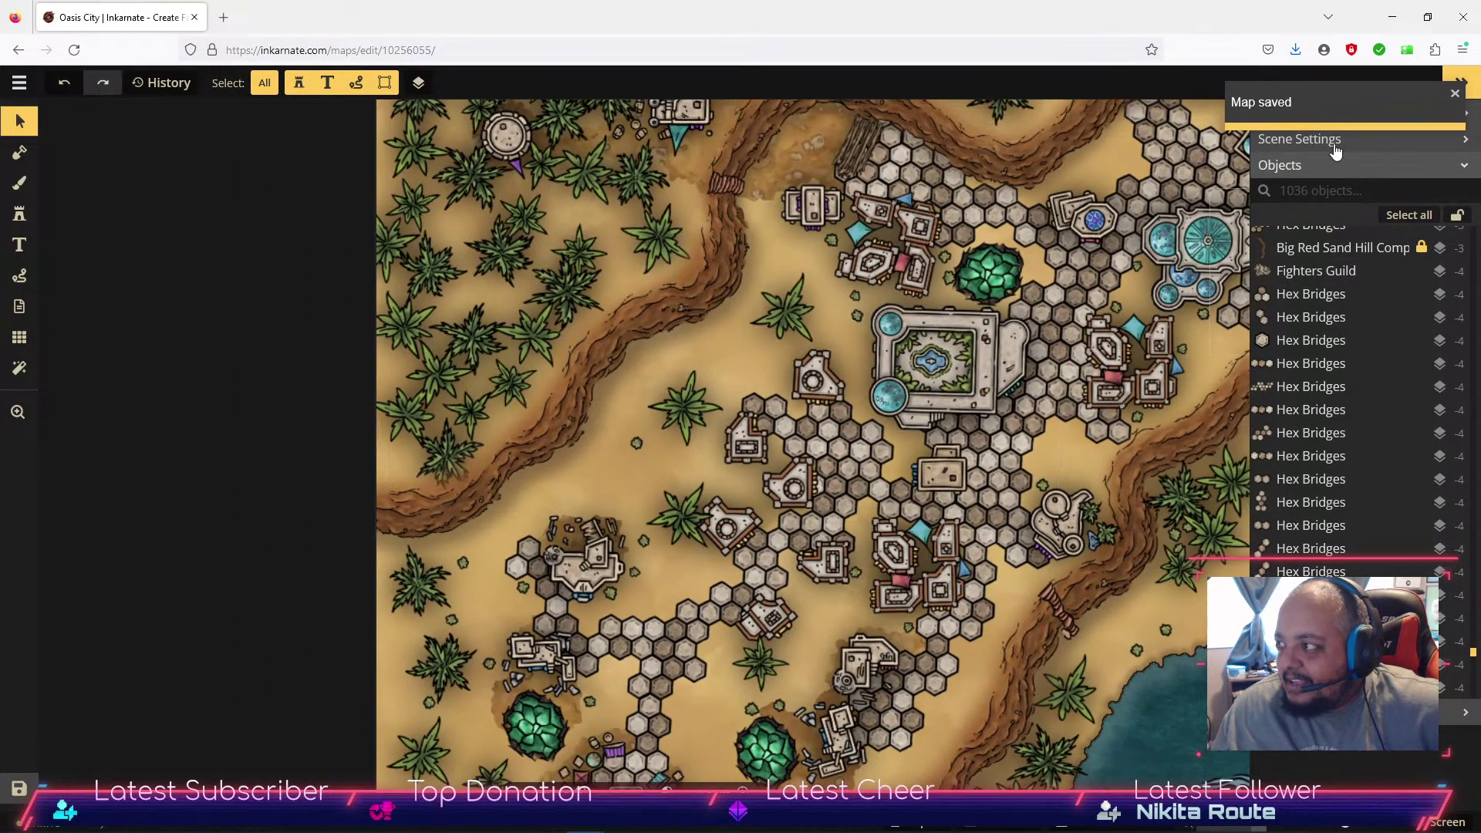
click(1457, 94)
click(1462, 83)
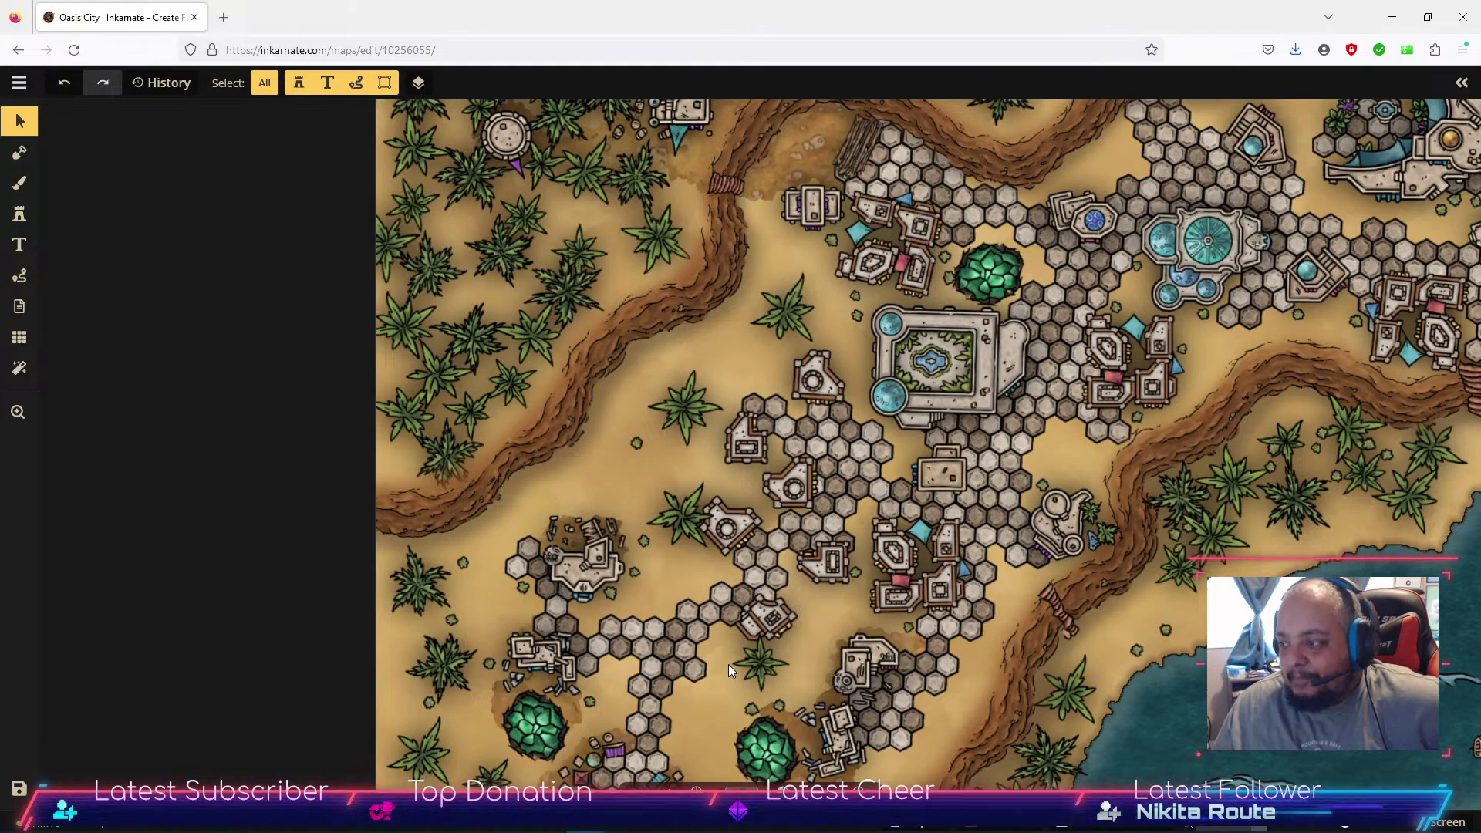
scroll(1418, 757, down, 3)
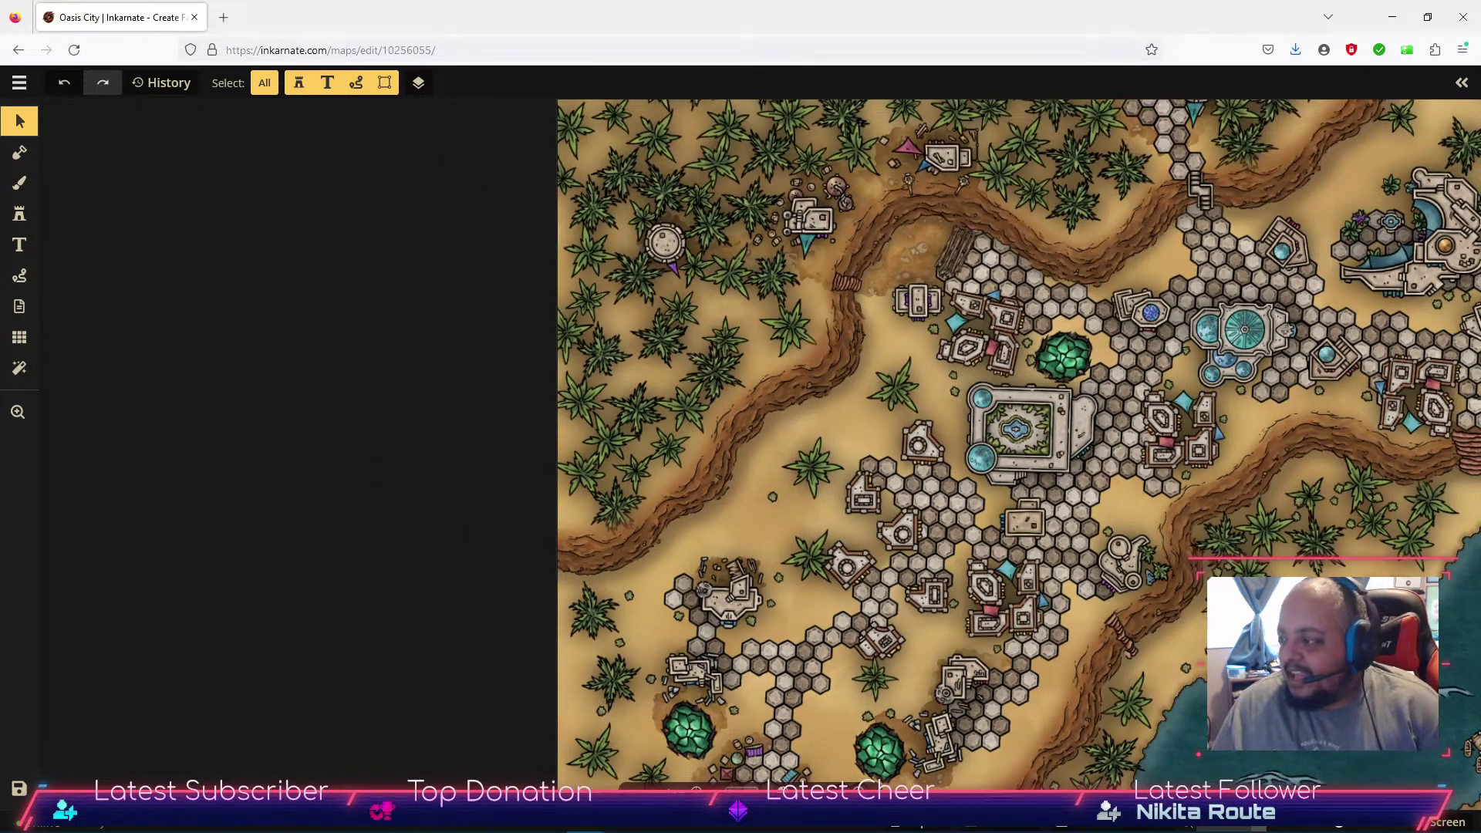
drag(1277, 673, 783, 411)
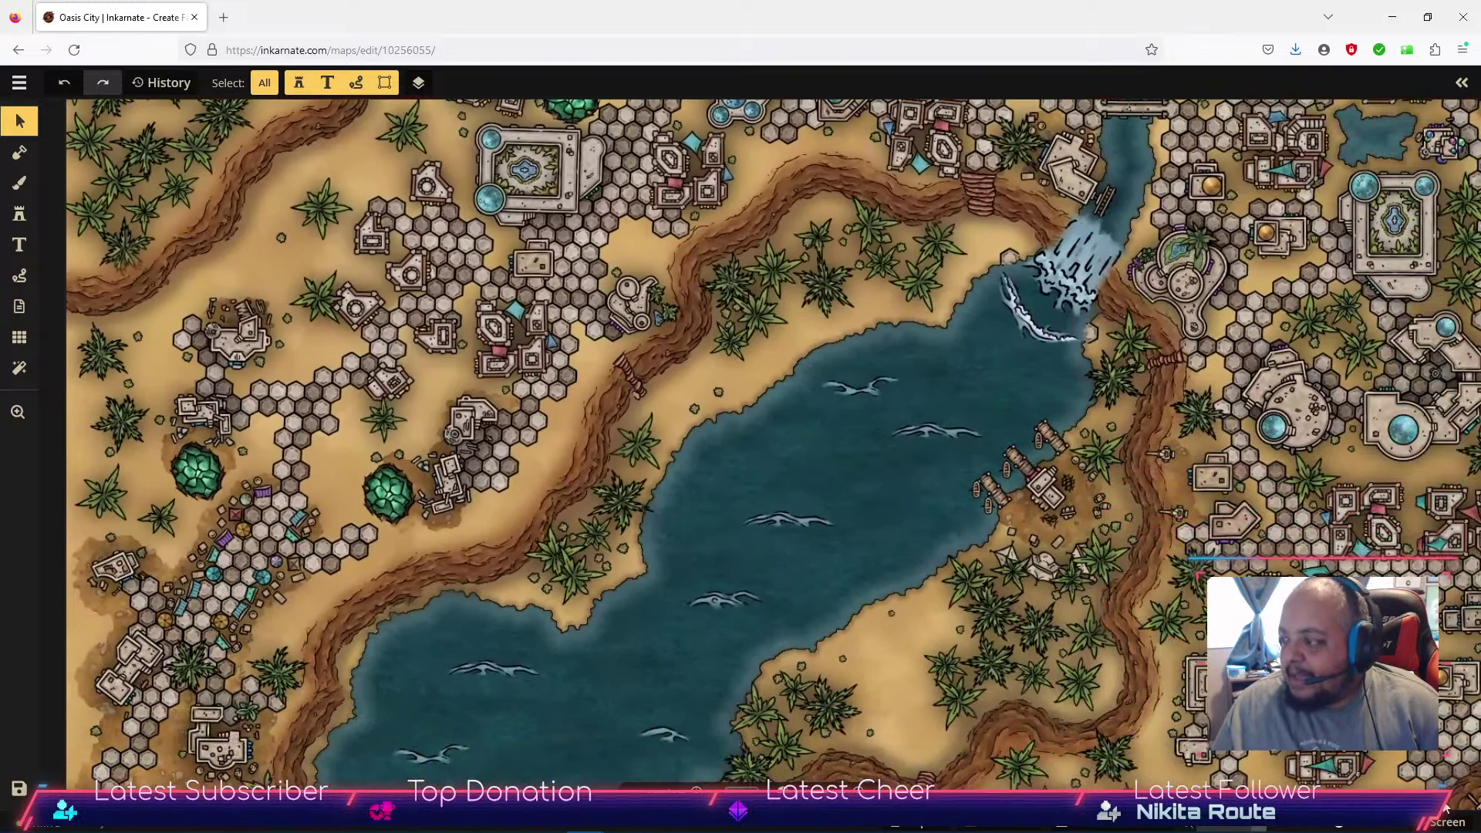
scroll(1326, 752, down, 5)
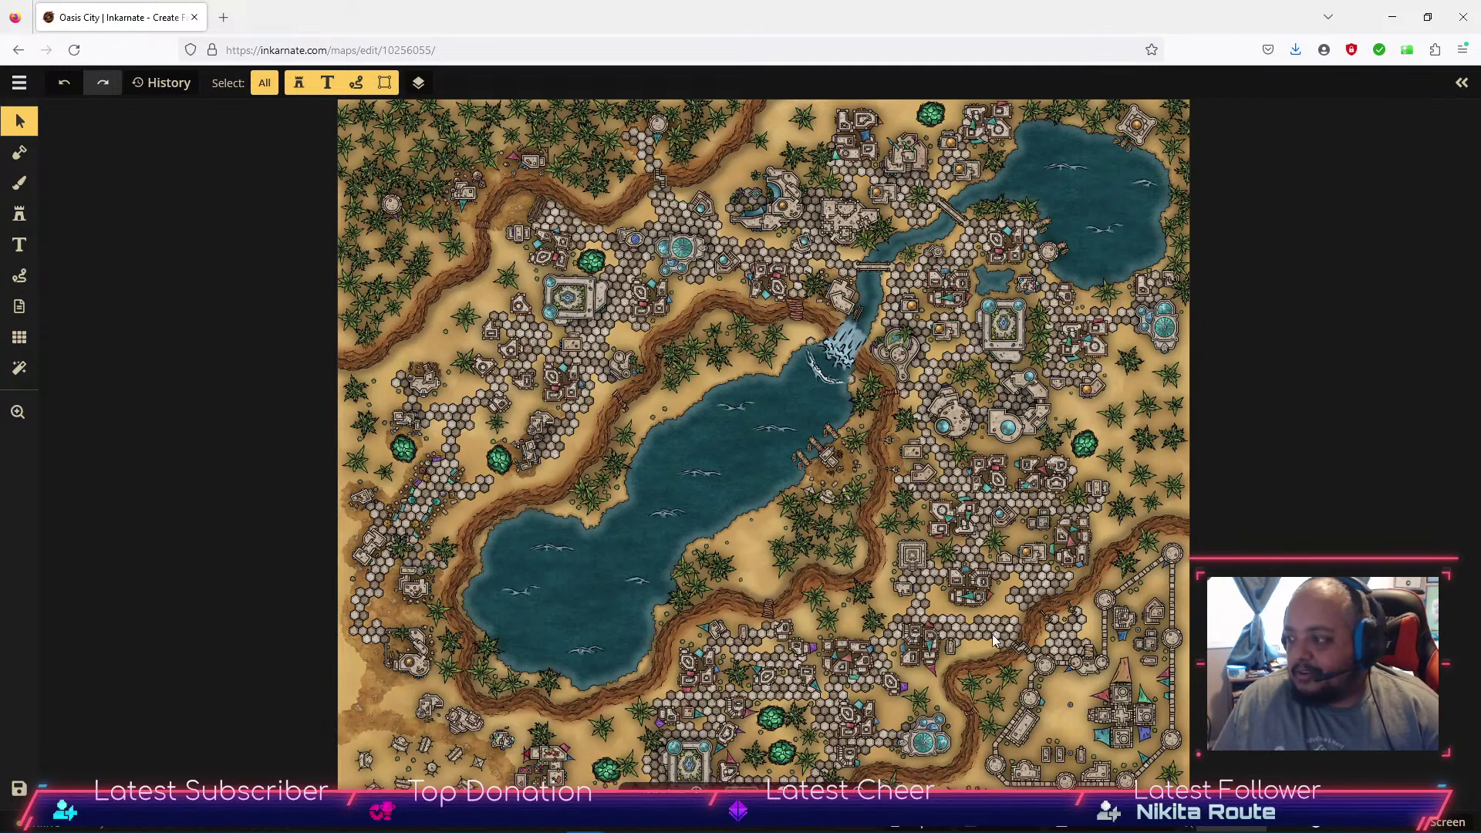
Browse the Watercolor Cities stamp catalog, search it for "crysta", and return to selecting objects on the map.
click(932, 117)
click(20, 213)
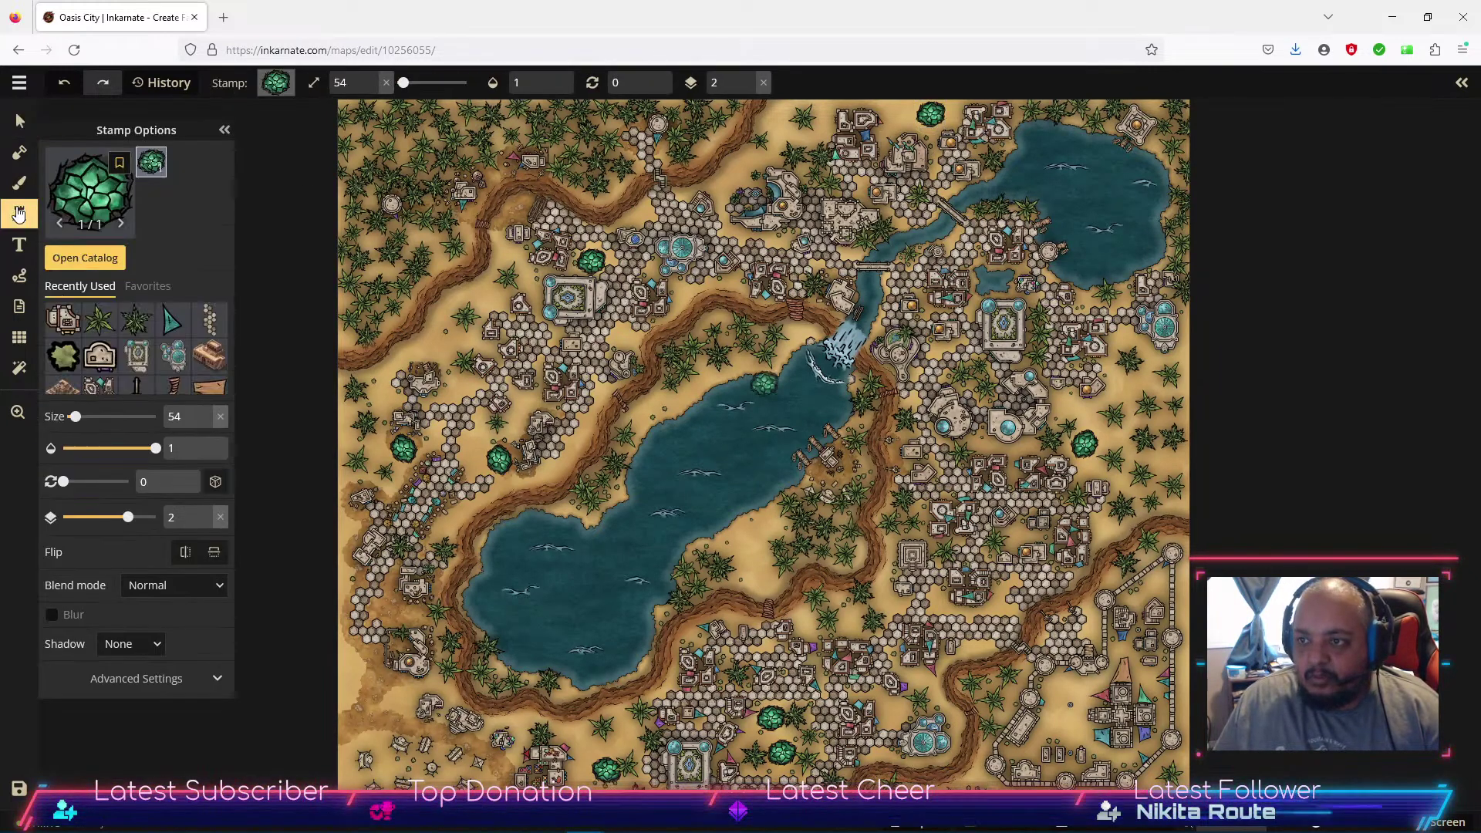
click(116, 257)
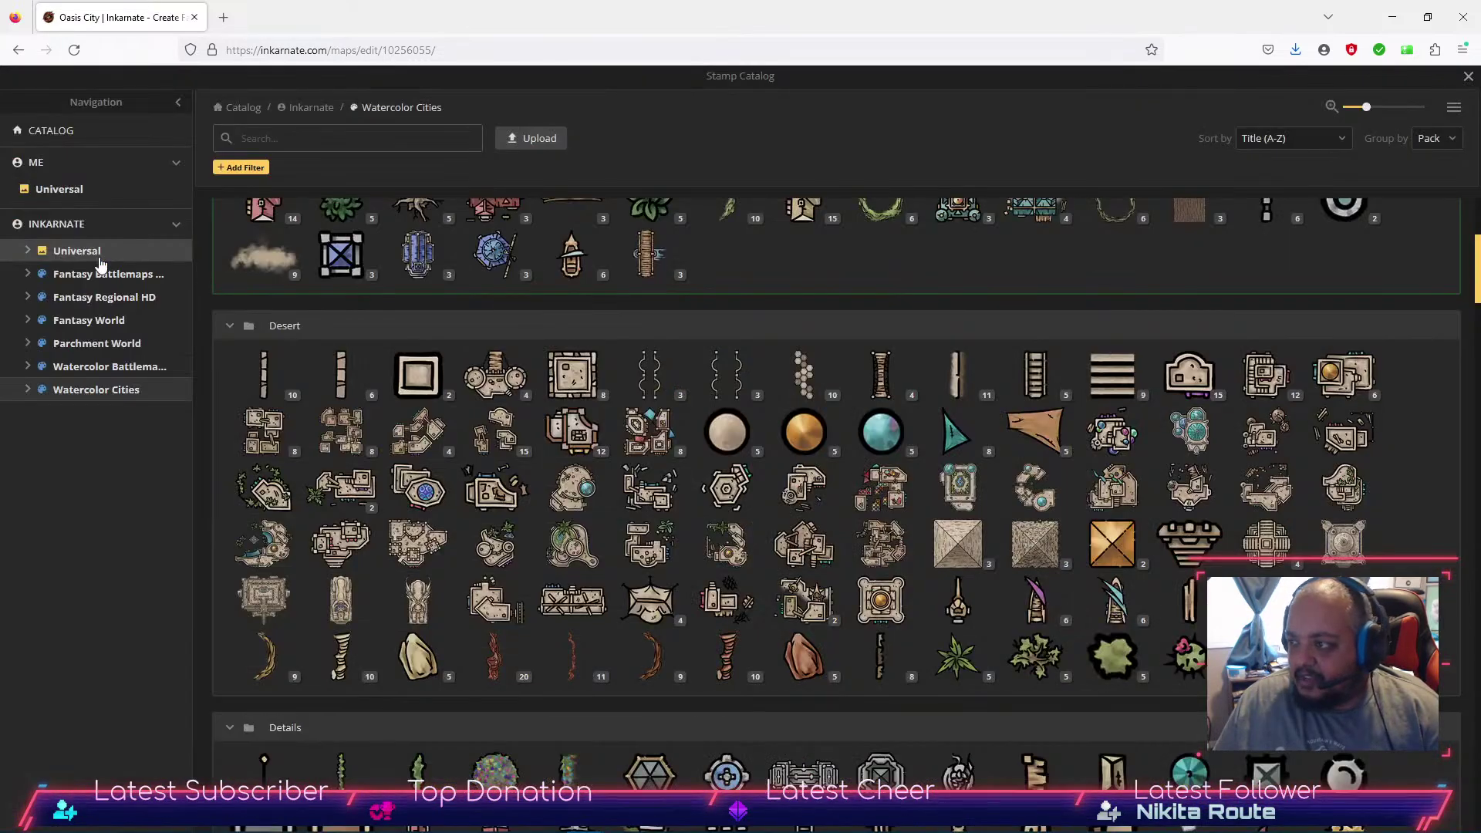
scroll(262, 577, down, 15)
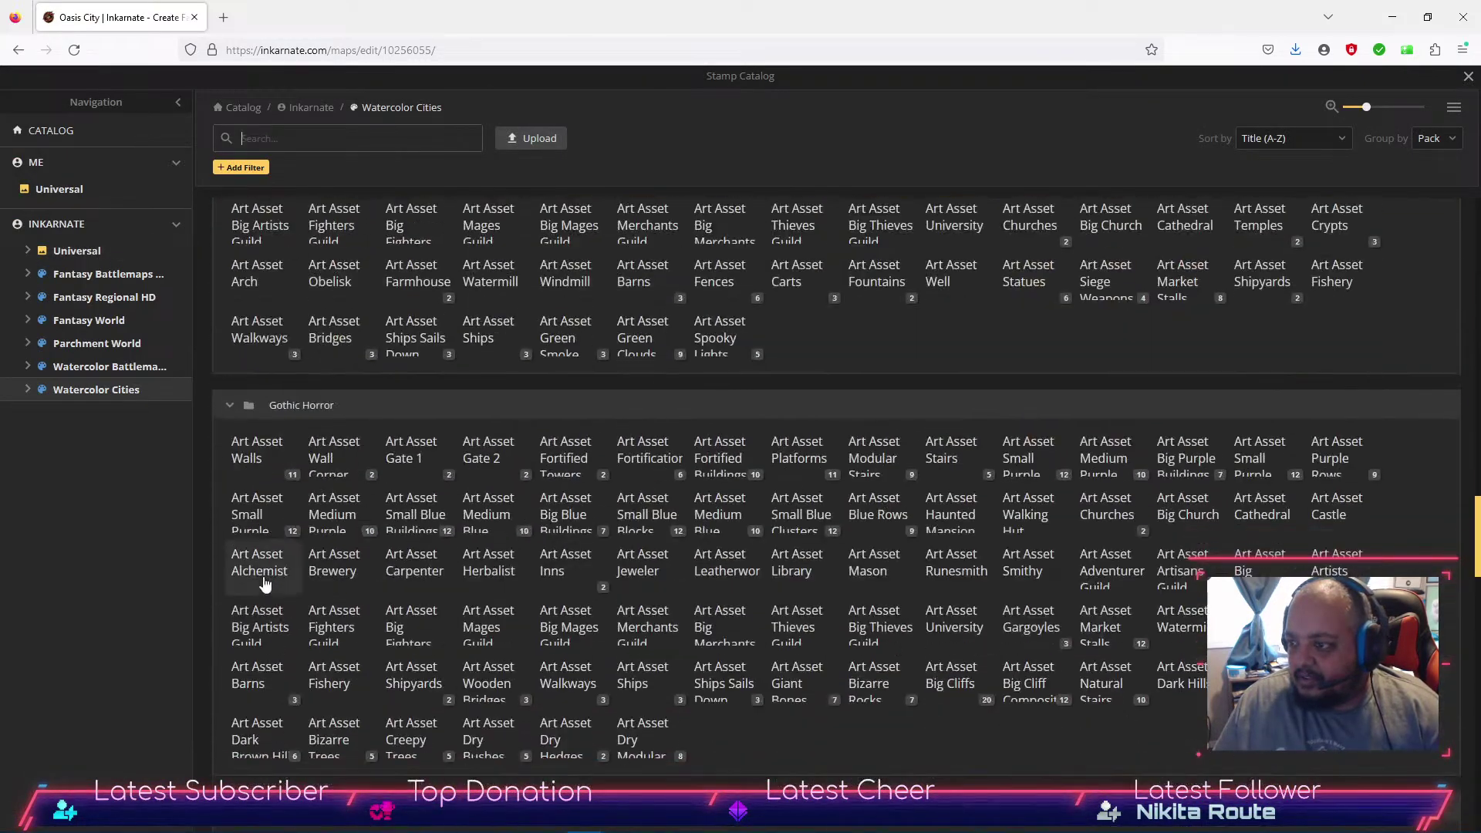
scroll(210, 610, down, 8)
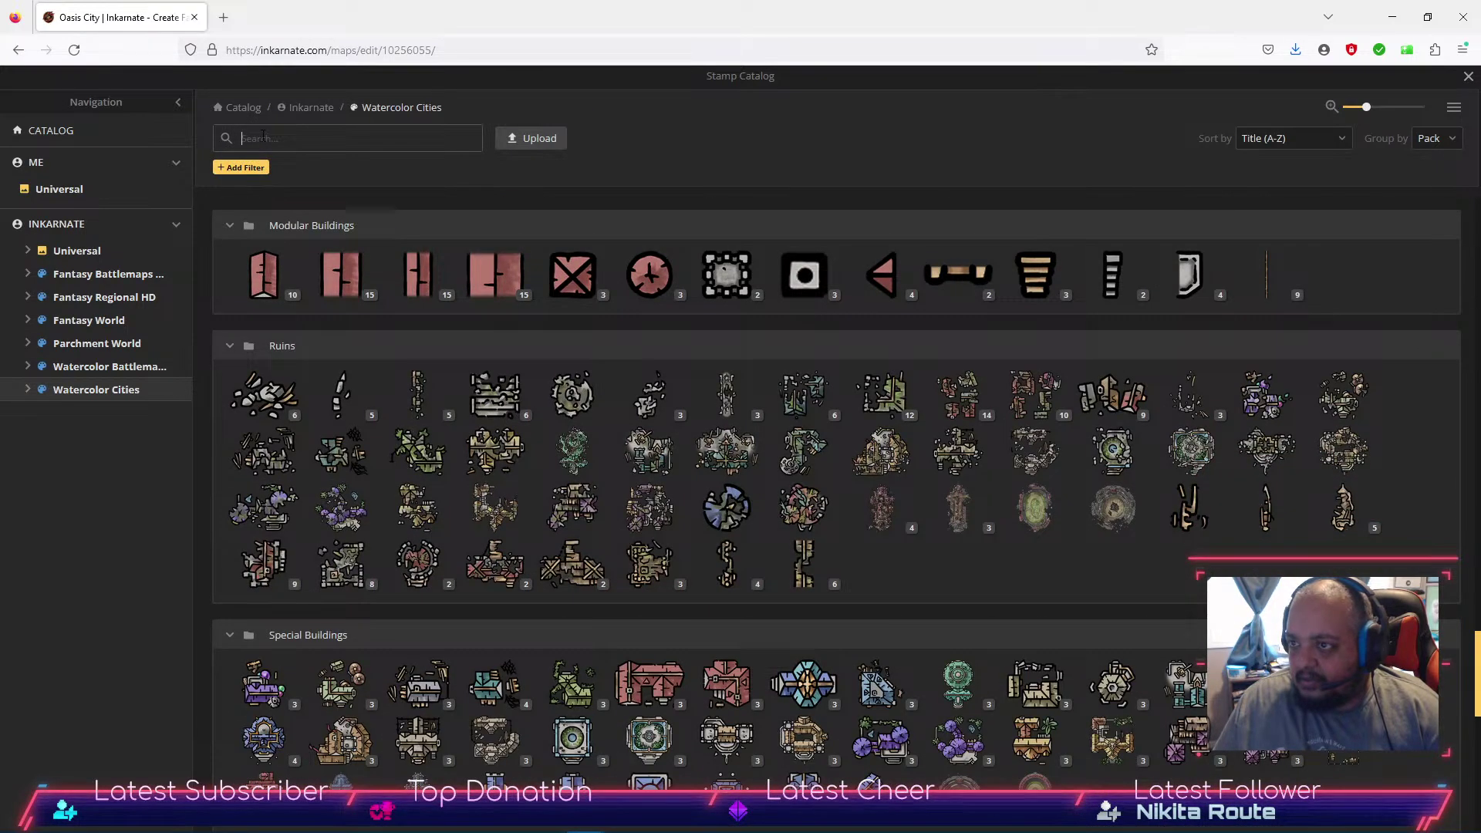
text(crysta)
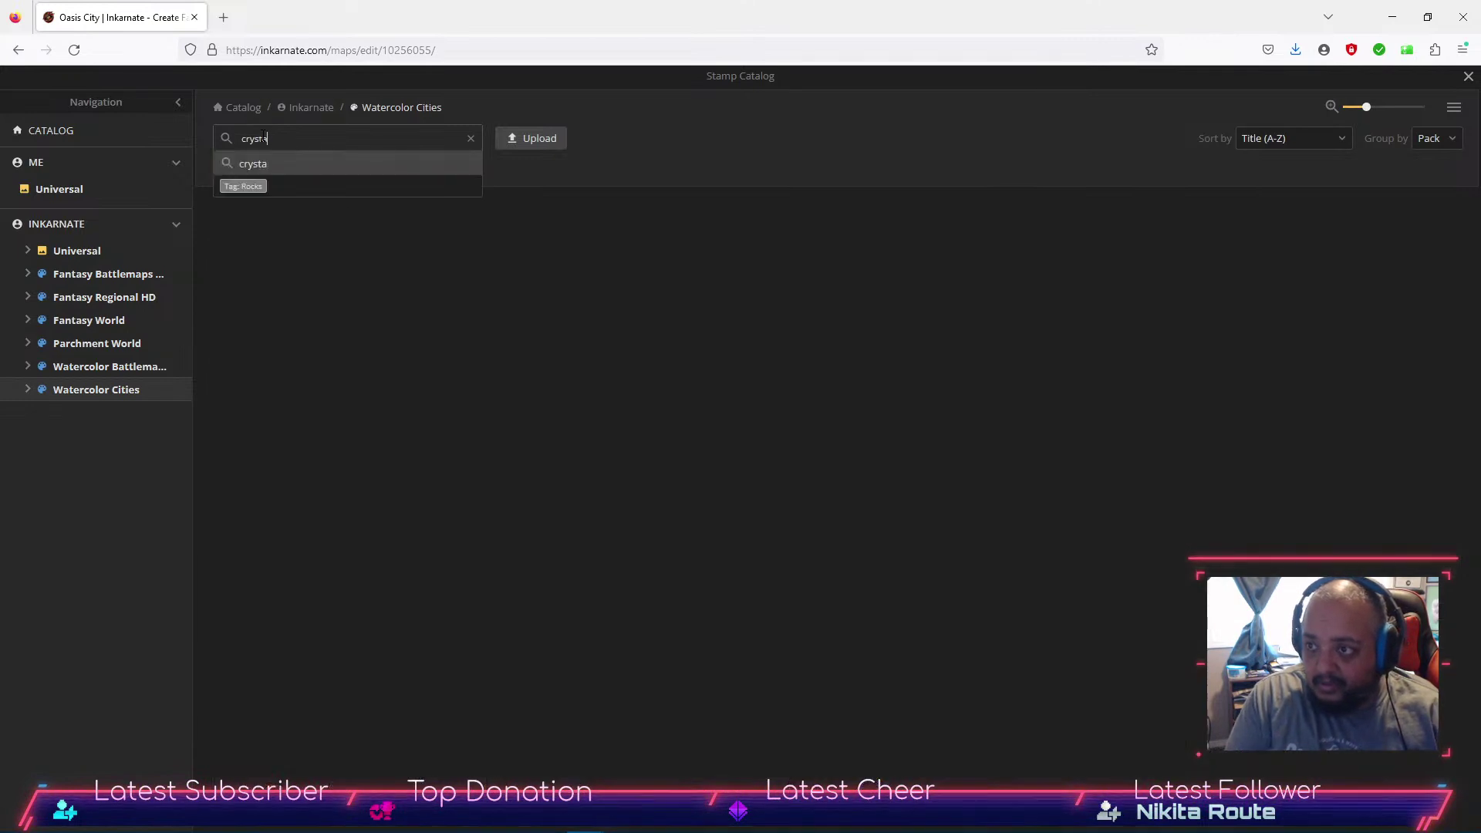
key(BackSpace)
key(BackSpace)
key(BackSpace)
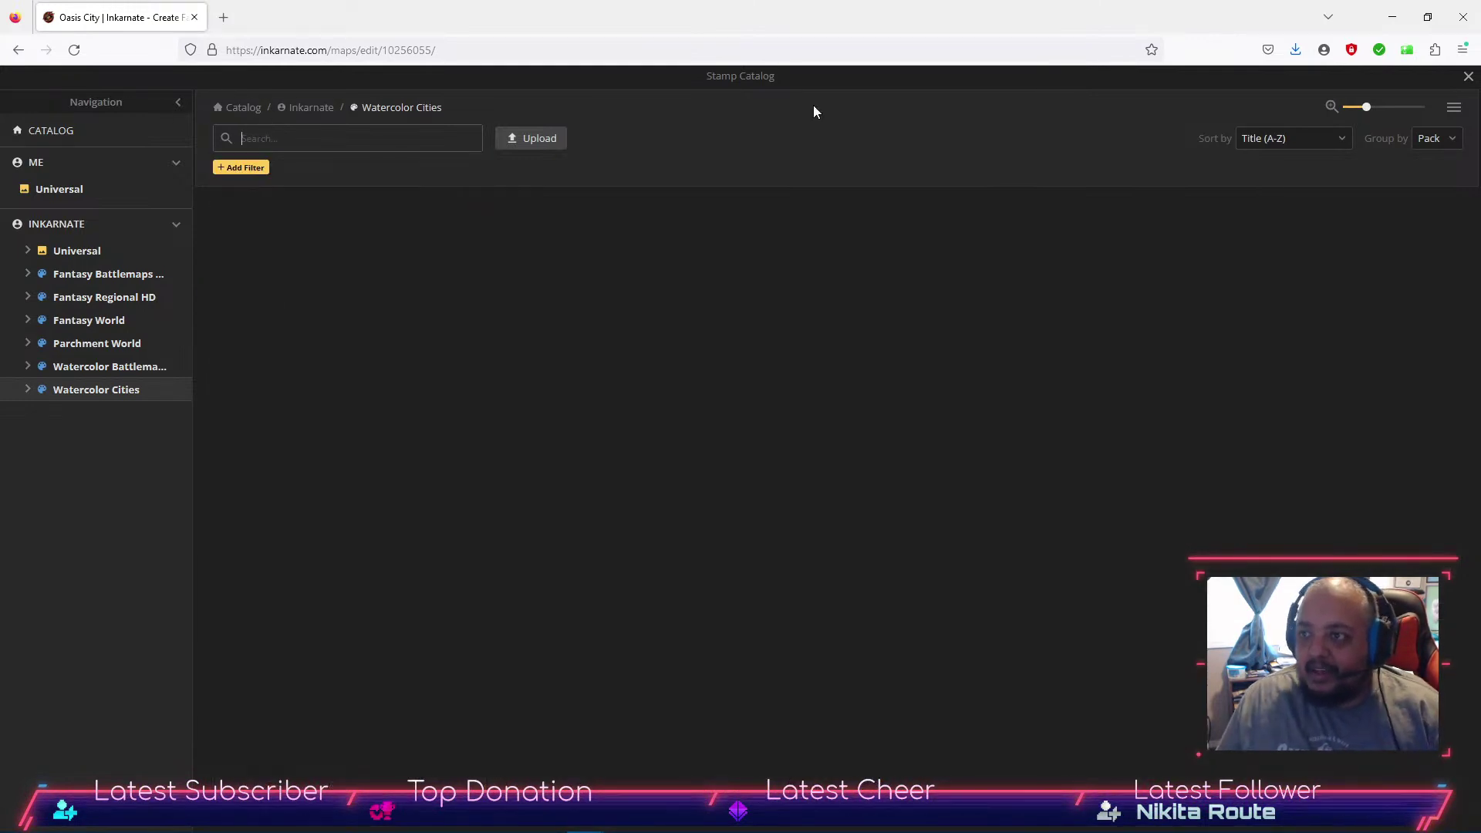
click(1469, 76)
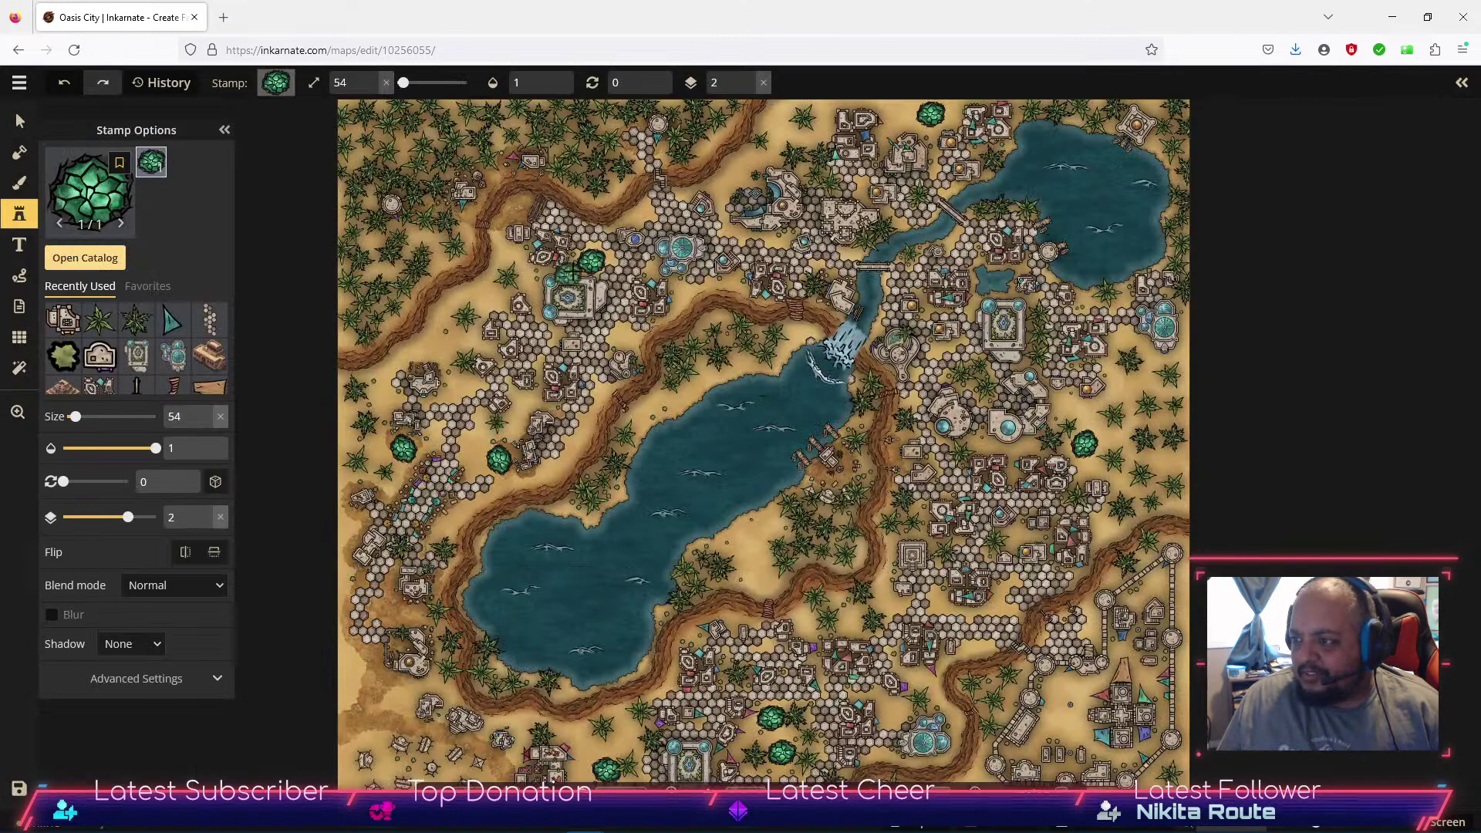
click(21, 122)
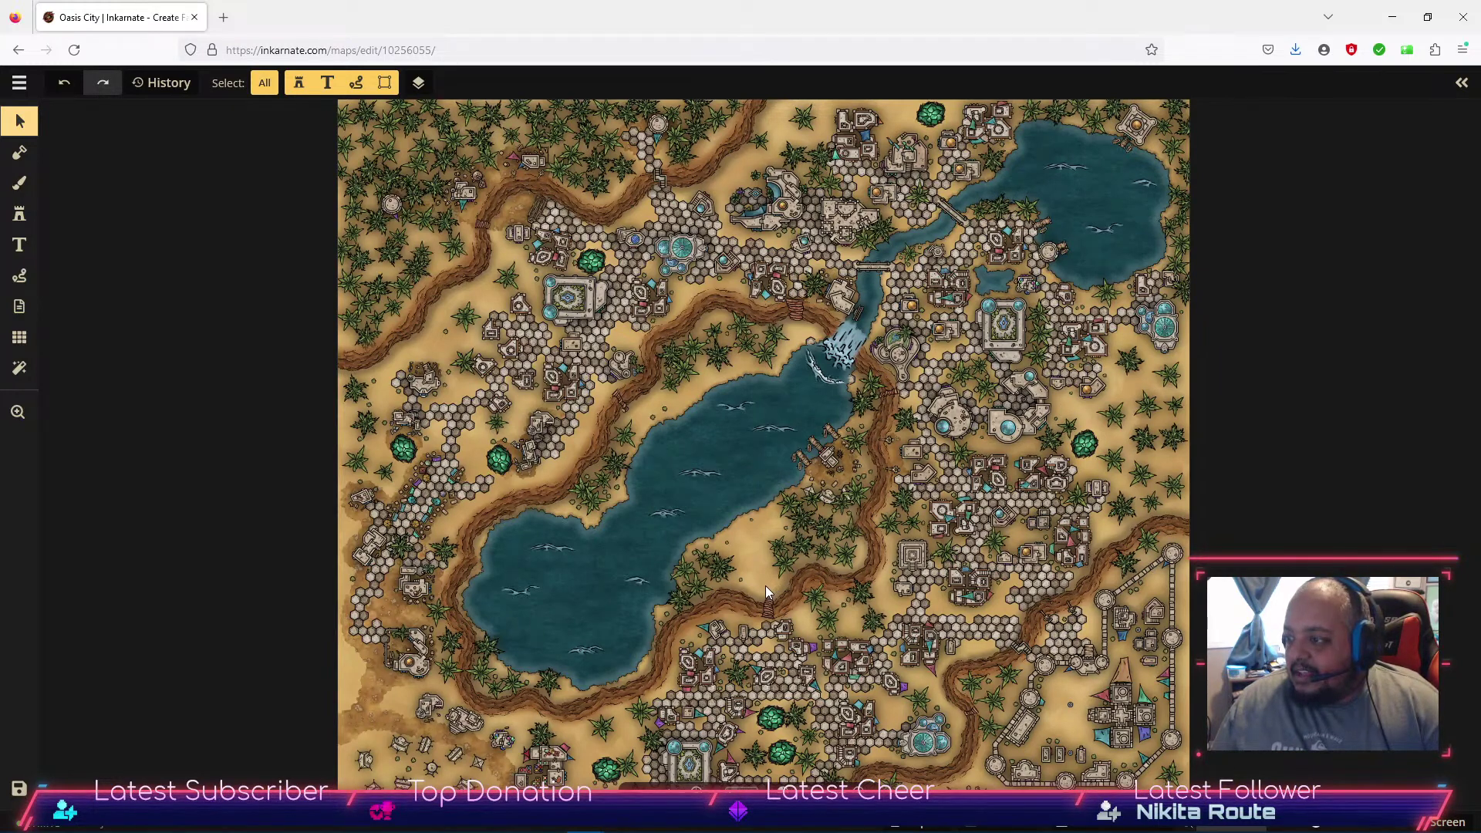
Examine the walled fortress, the southern districts, the desert tent camp and the areas around the lake for remaining gaps.
drag(609, 581, 557, 494)
scroll(1088, 621, up, 5)
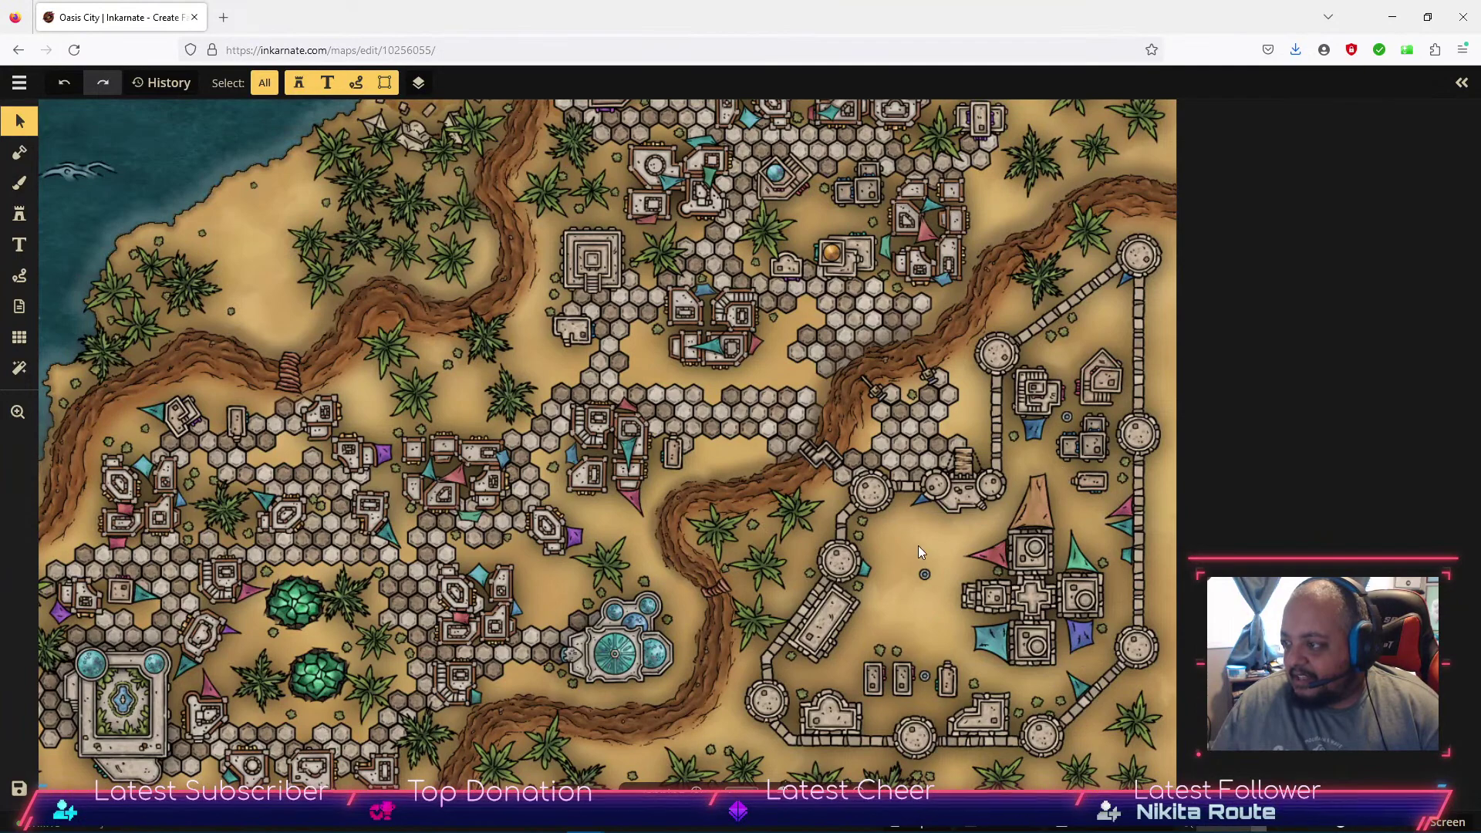
drag(671, 683, 1373, 401)
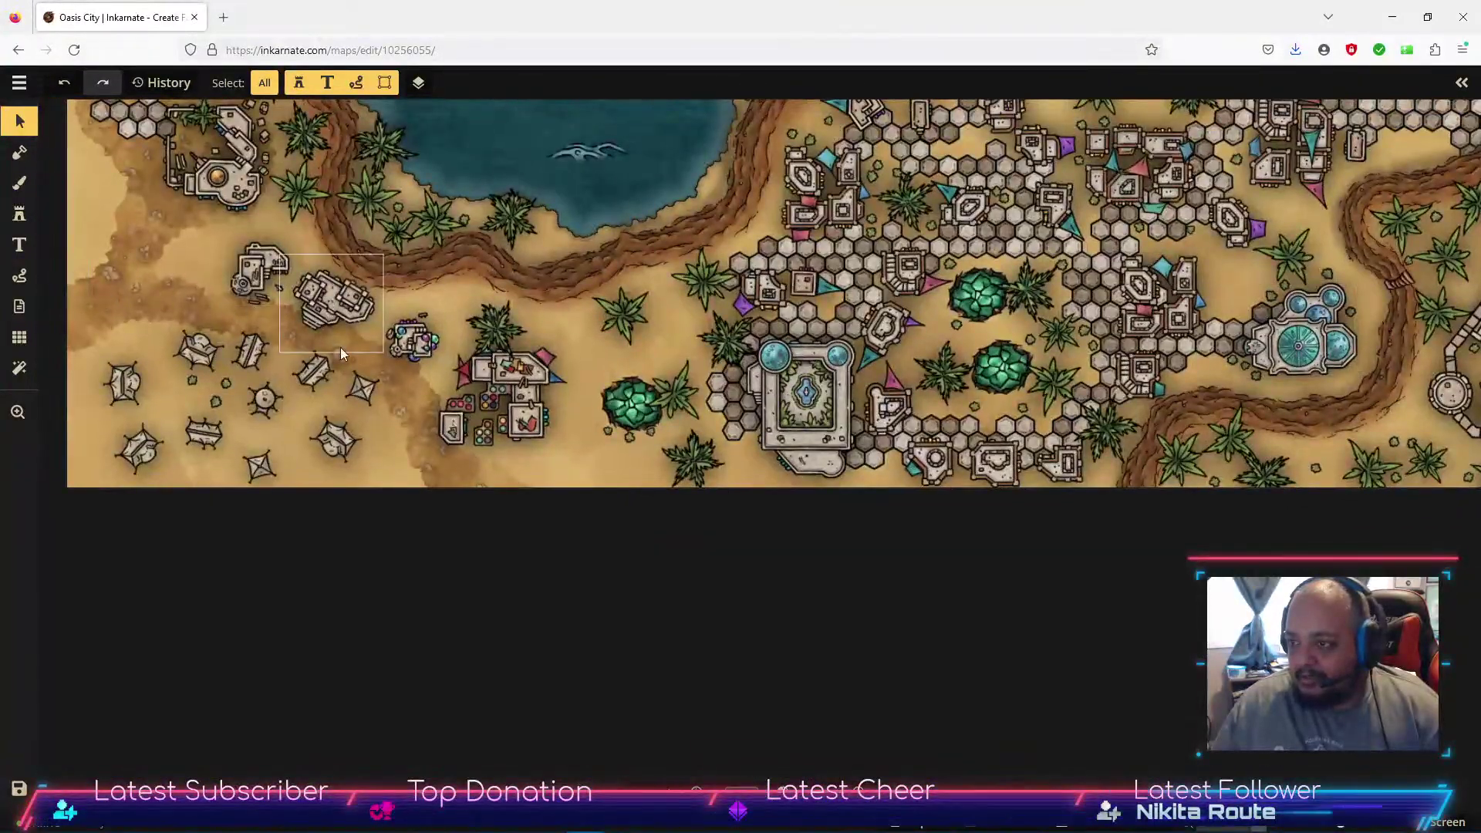
drag(803, 386, 177, 676)
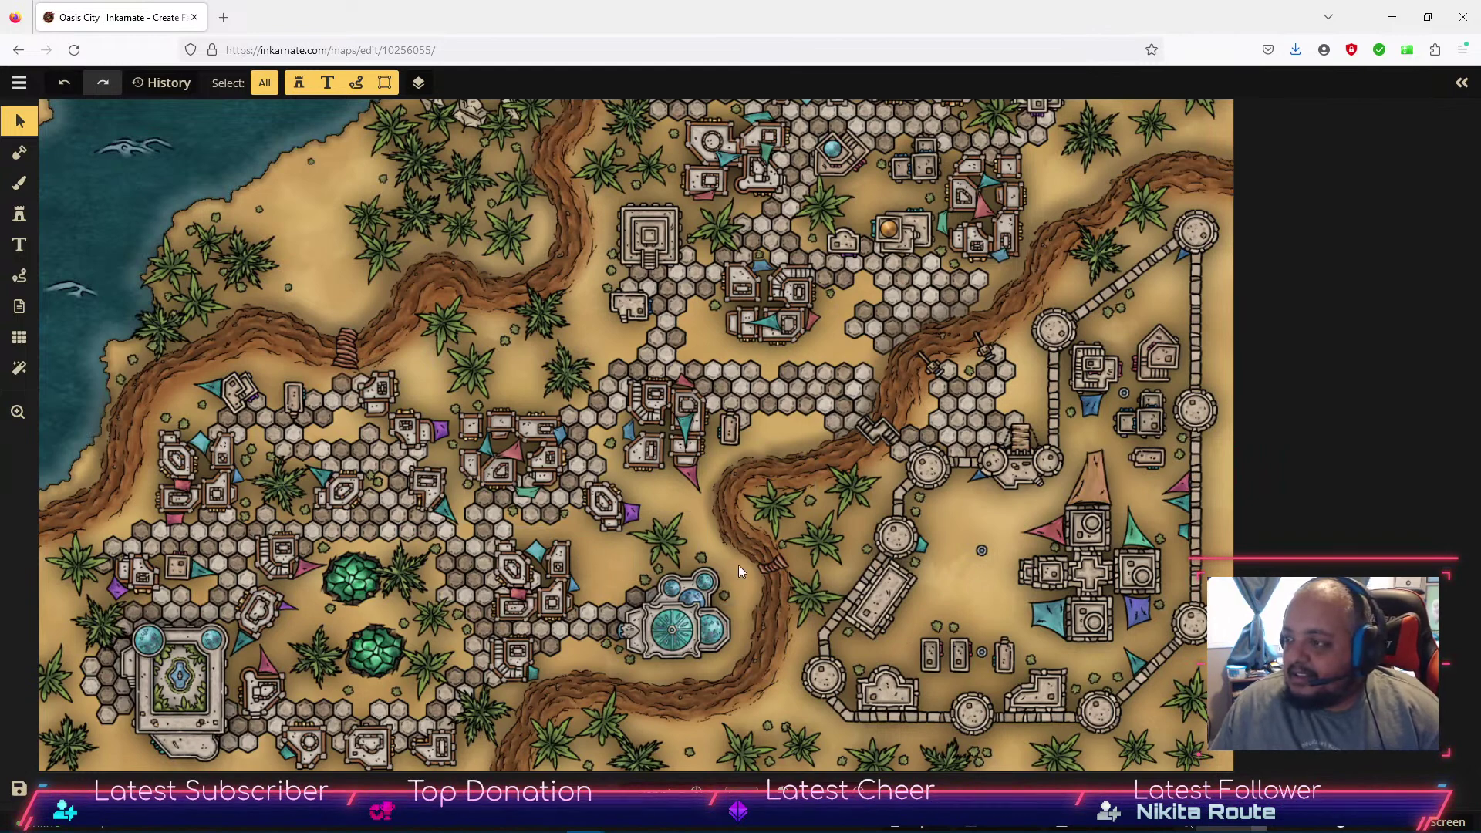
drag(611, 498, 708, 432)
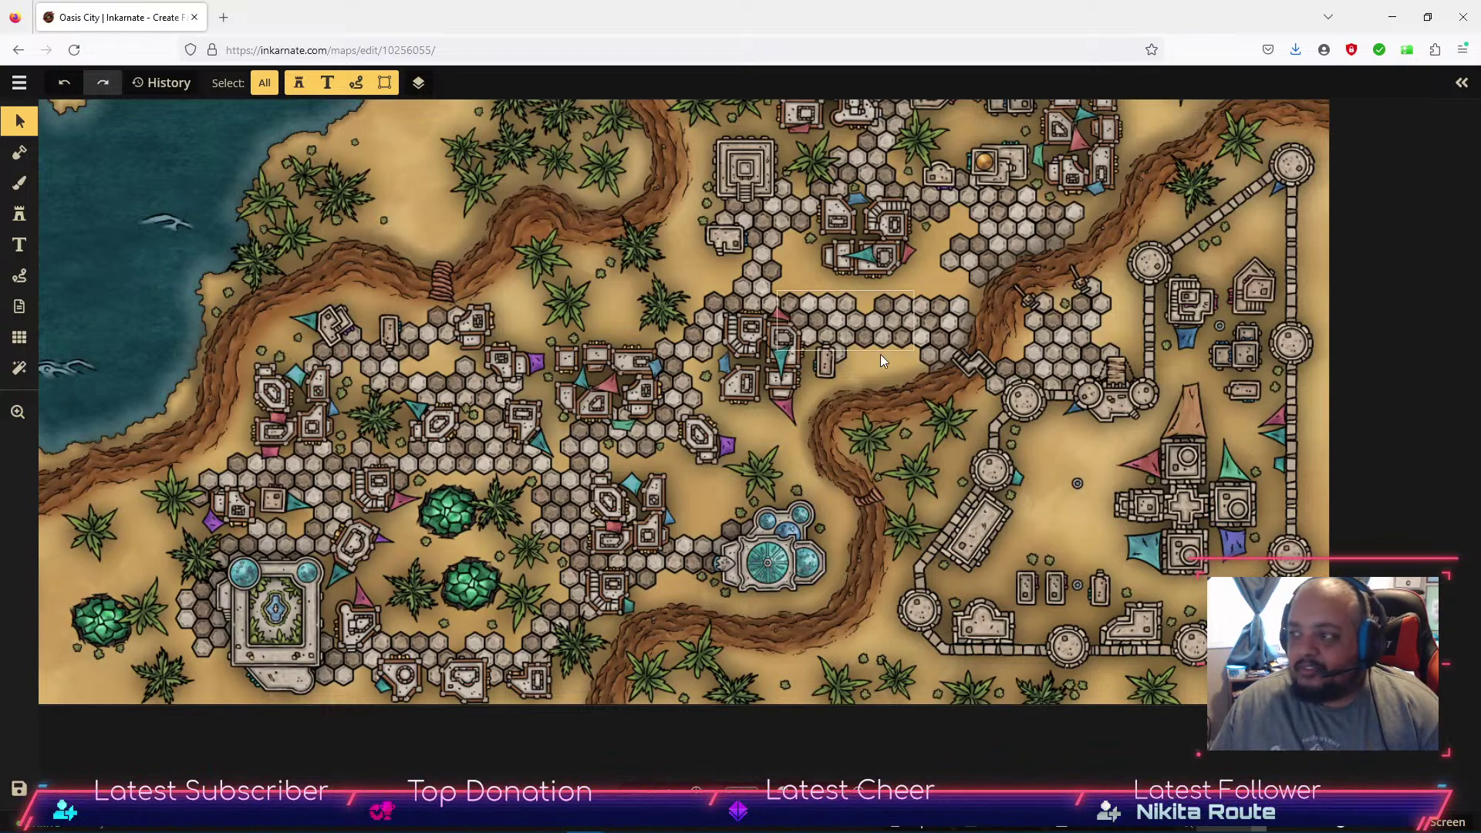
scroll(915, 462, down, 6)
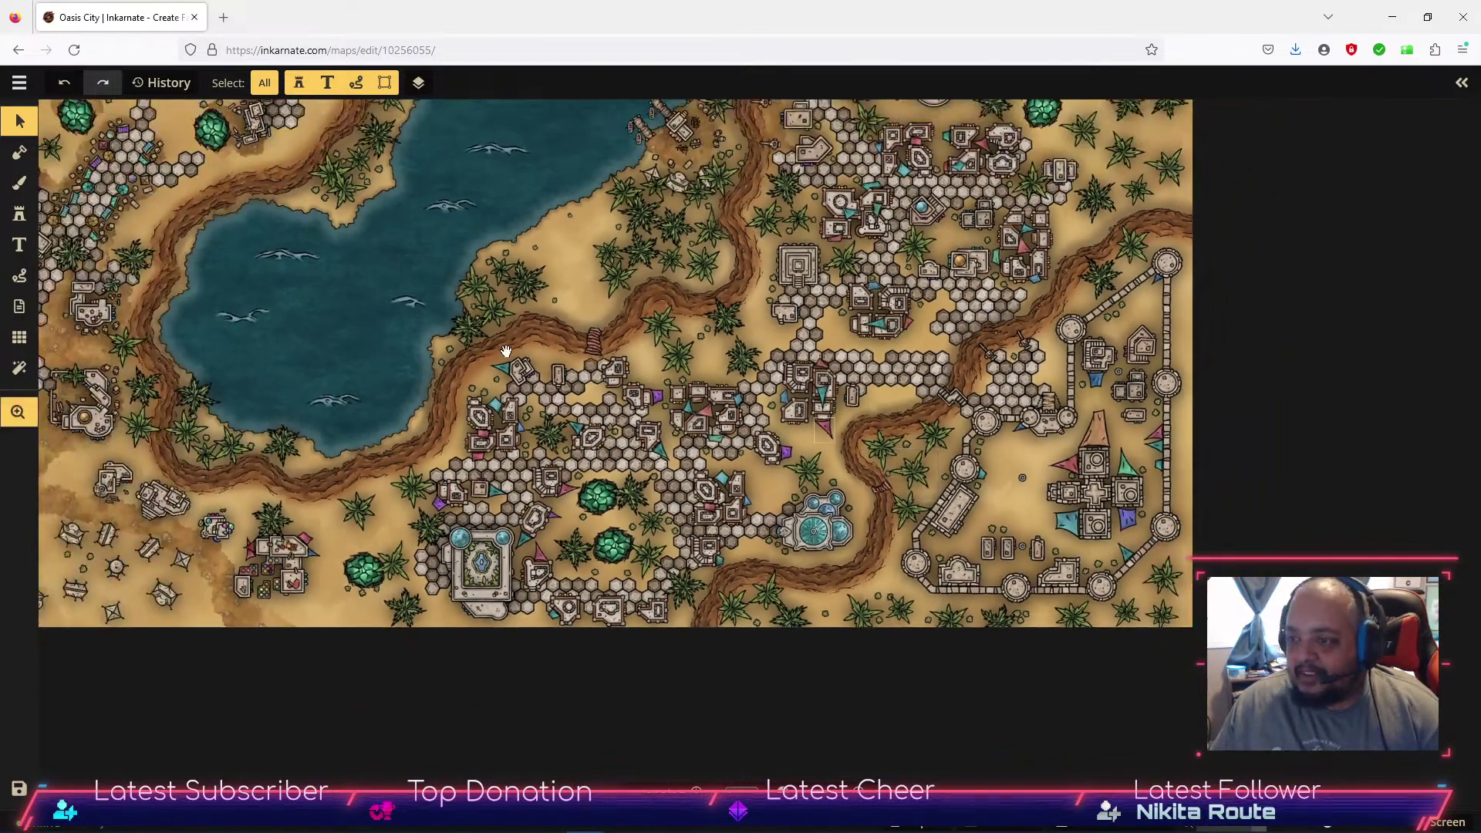
drag(466, 341, 546, 682)
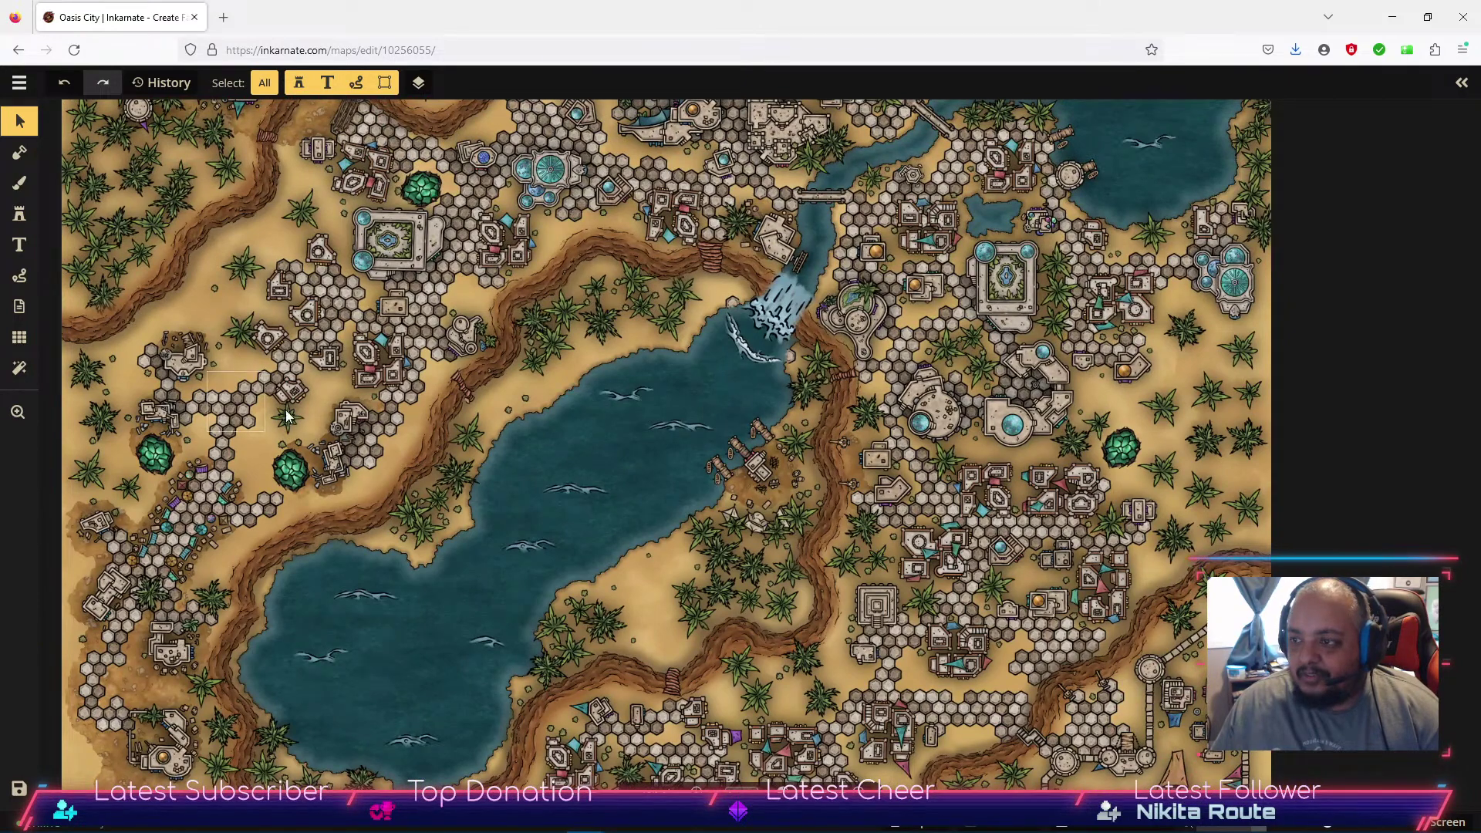
drag(520, 526, 622, 396)
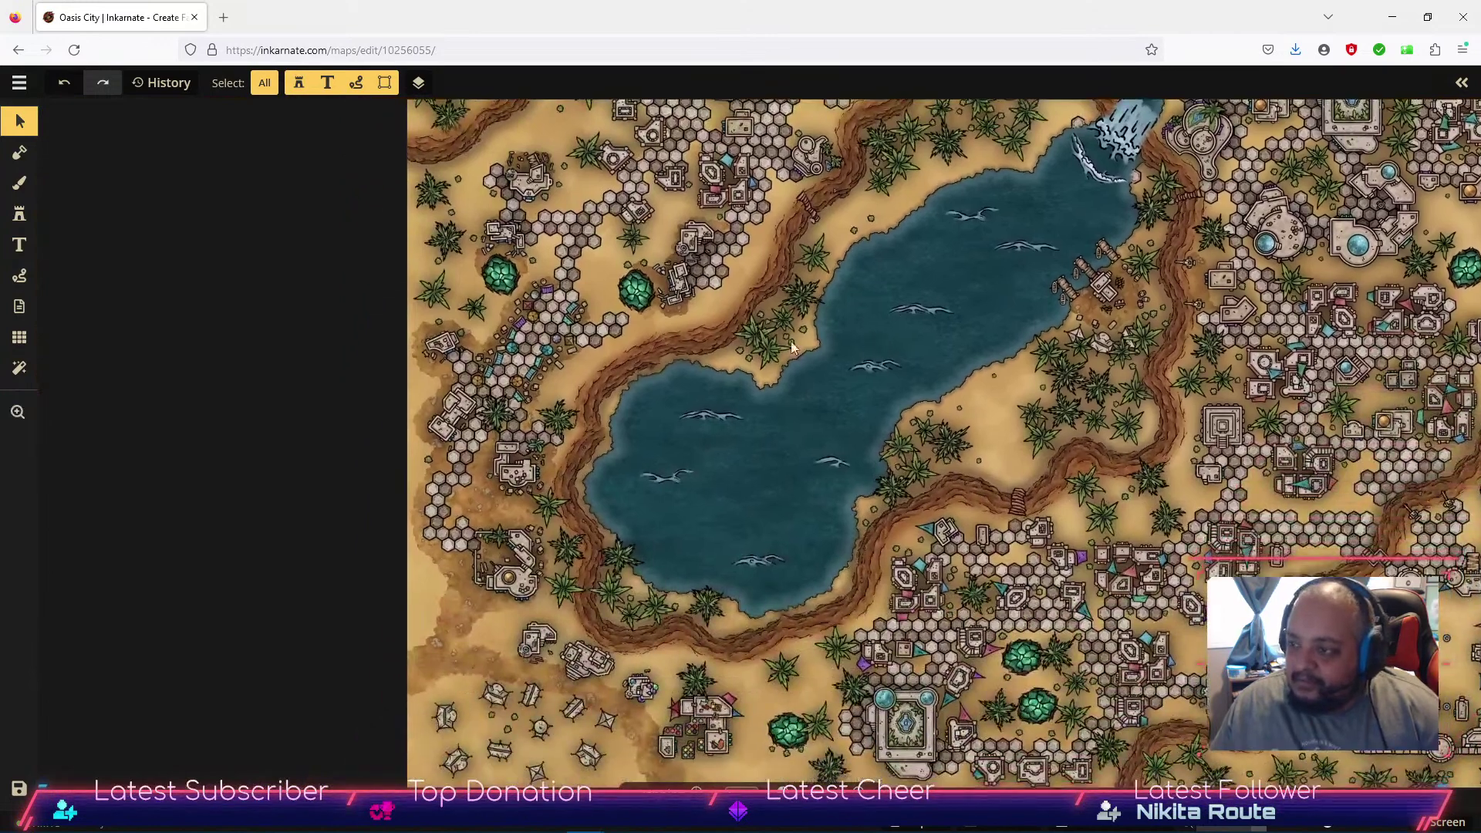
scroll(623, 411, up, 3)
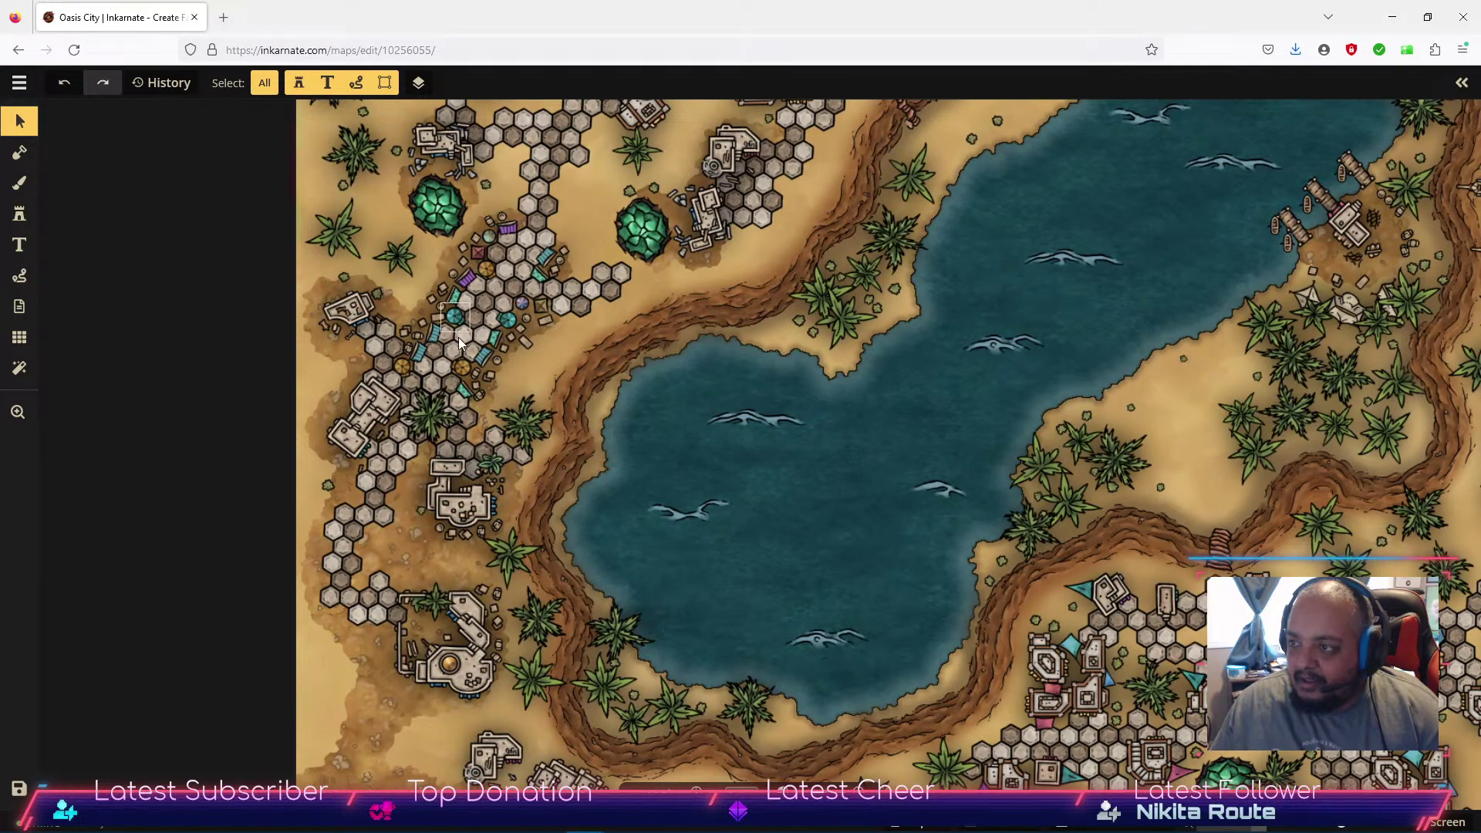
drag(688, 569, 640, 325)
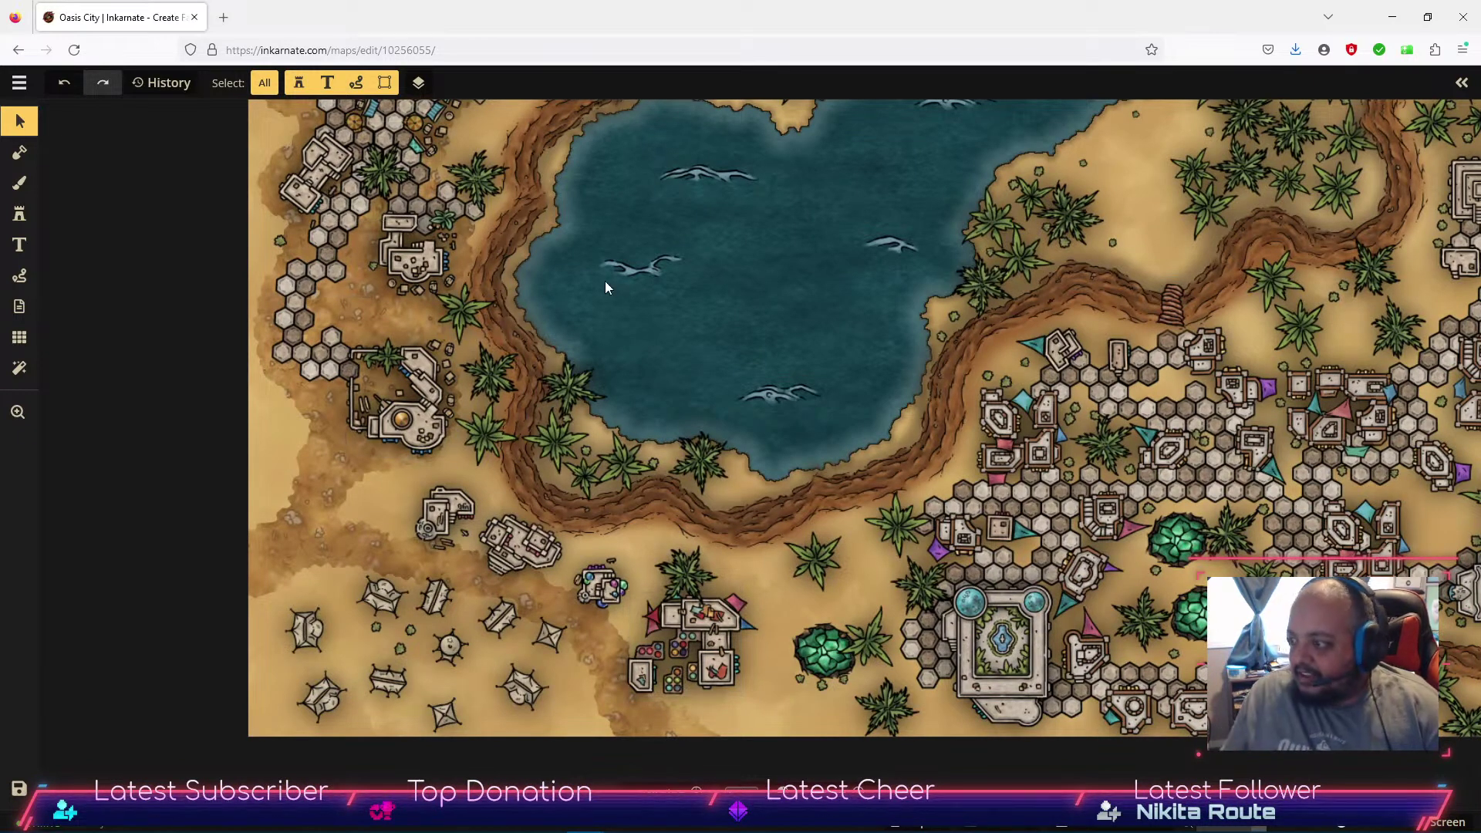
scroll(756, 331, right, 6)
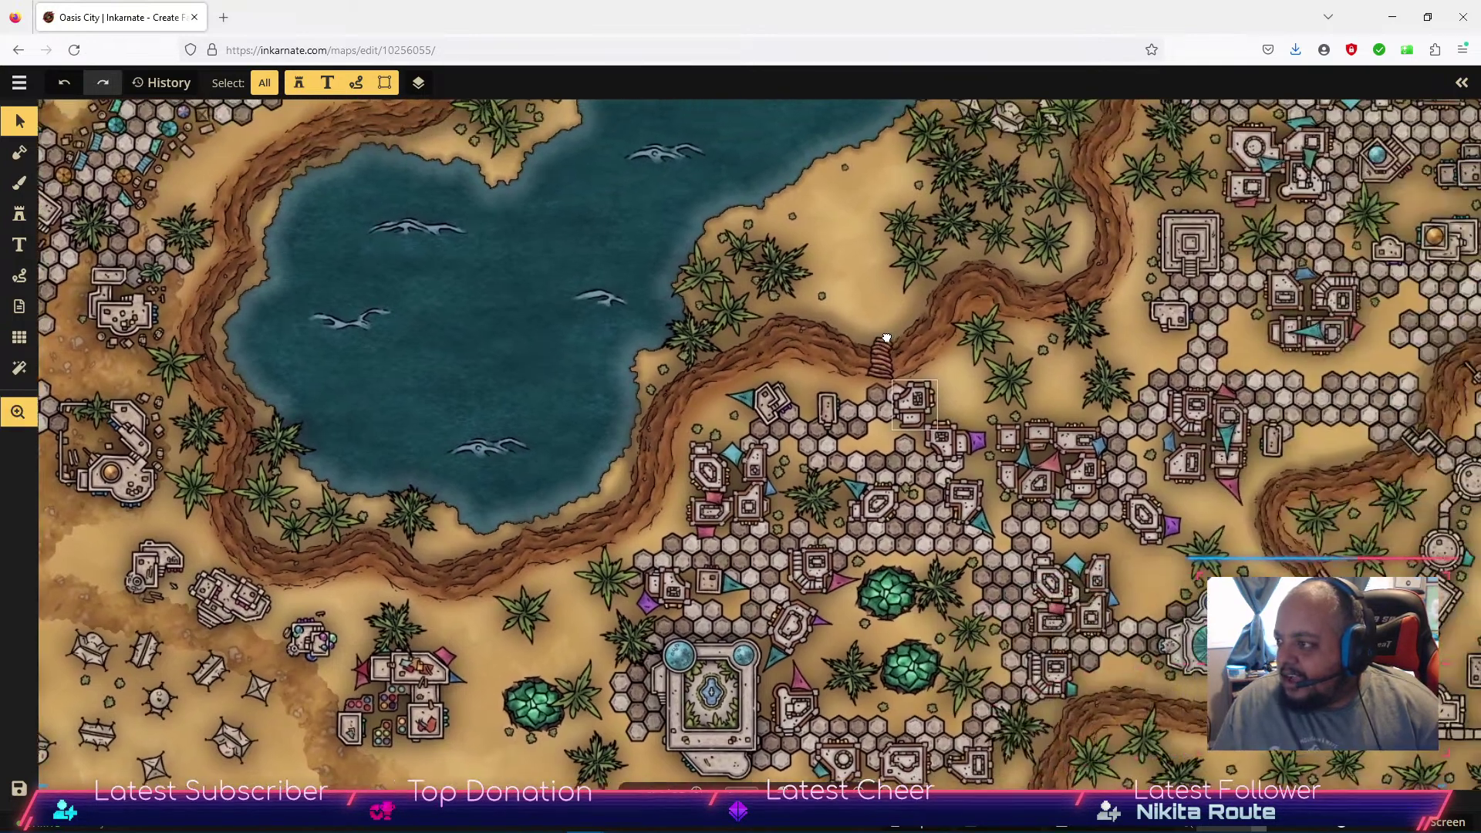
scroll(712, 328, right, 3)
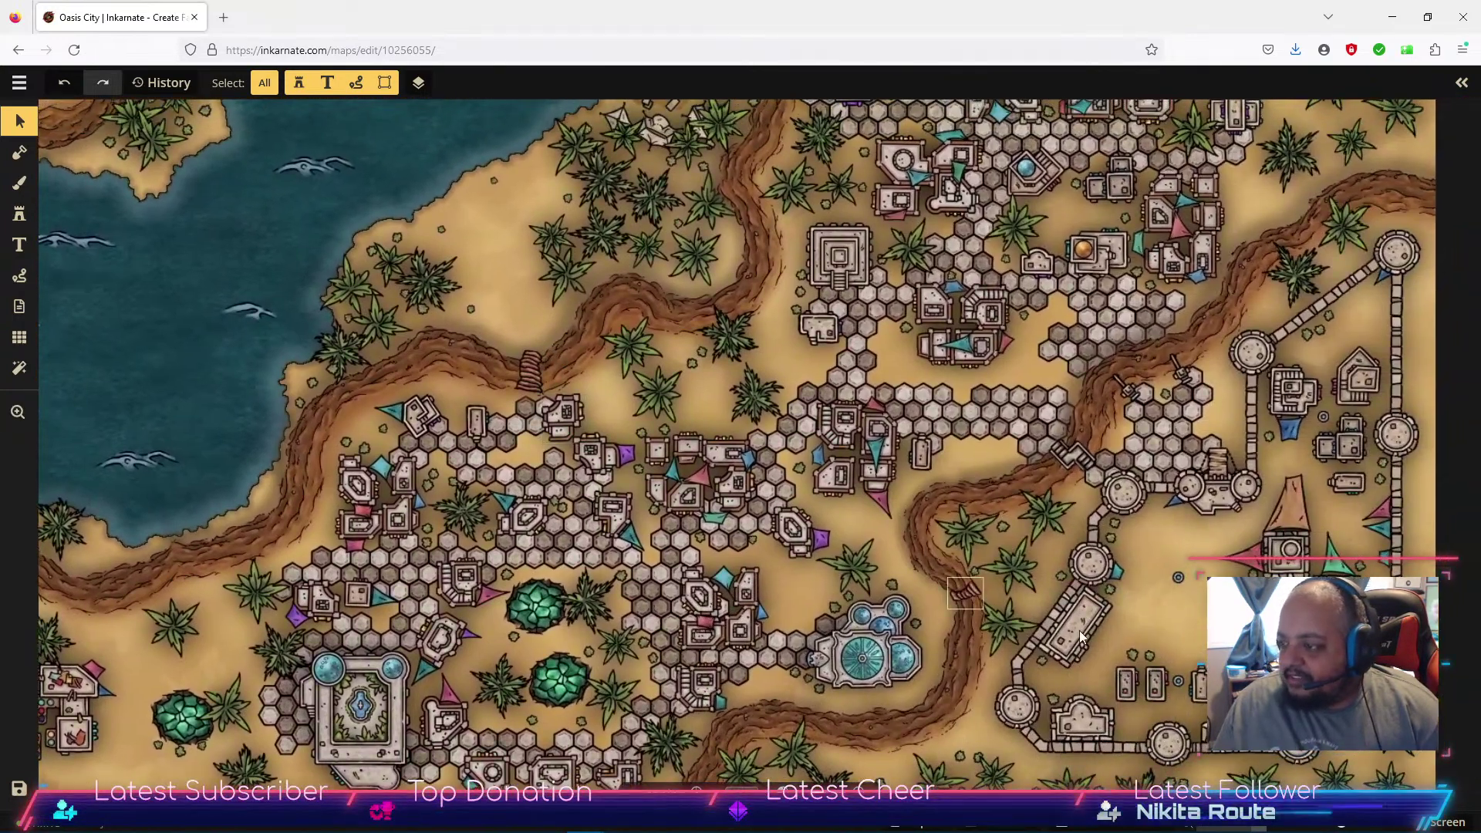
scroll(535, 472, down, 5)
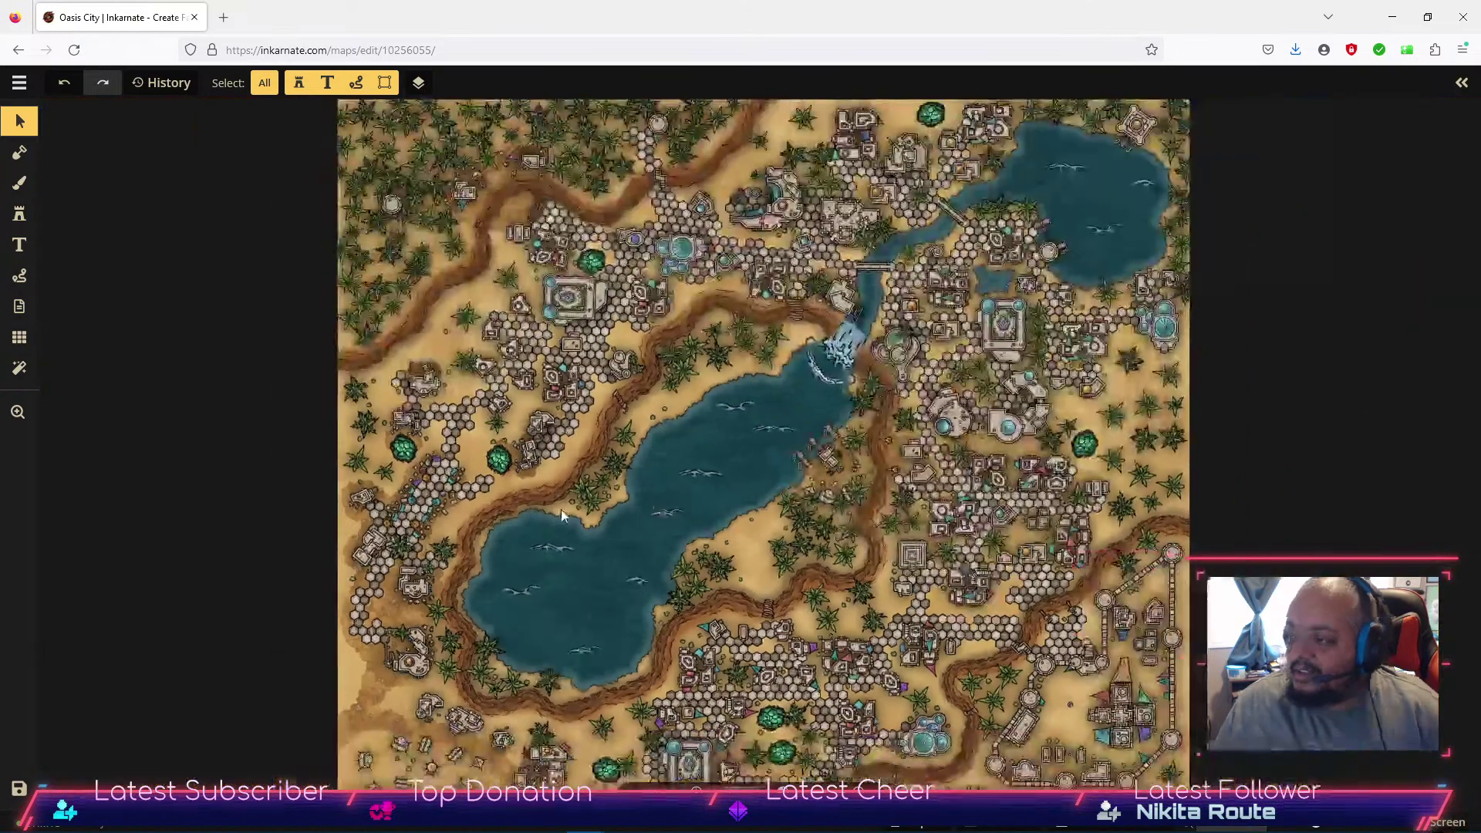